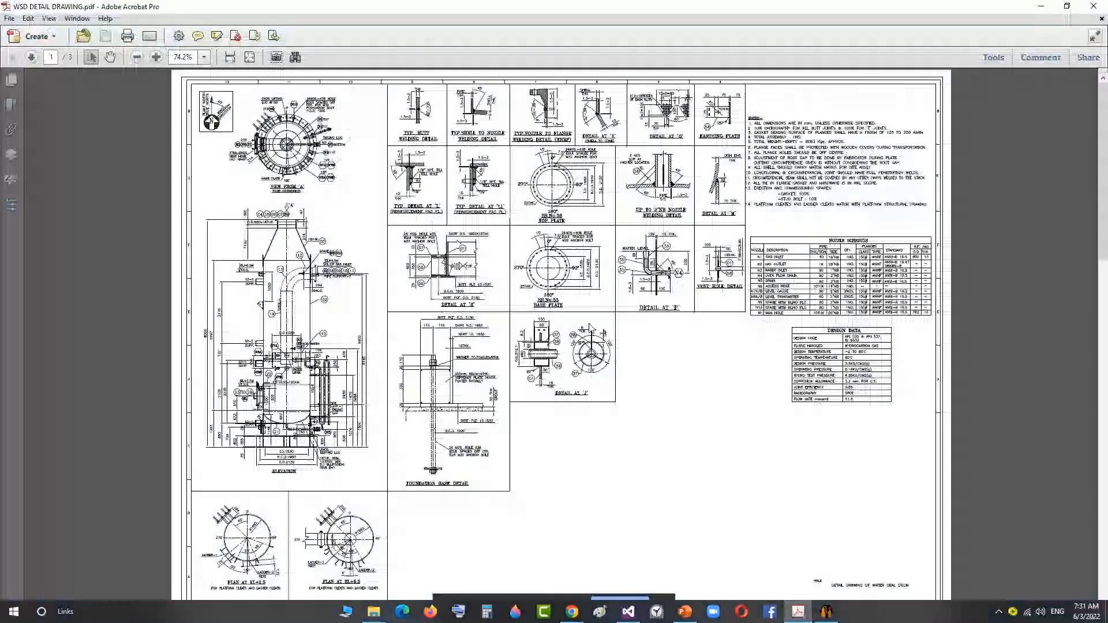
Step: Examine the bottom dish end, the cylindrical shell and the shell's length dimension in the elevation view of the water seal drum drawing
ctrl+scroll(343, 422, up, 6)
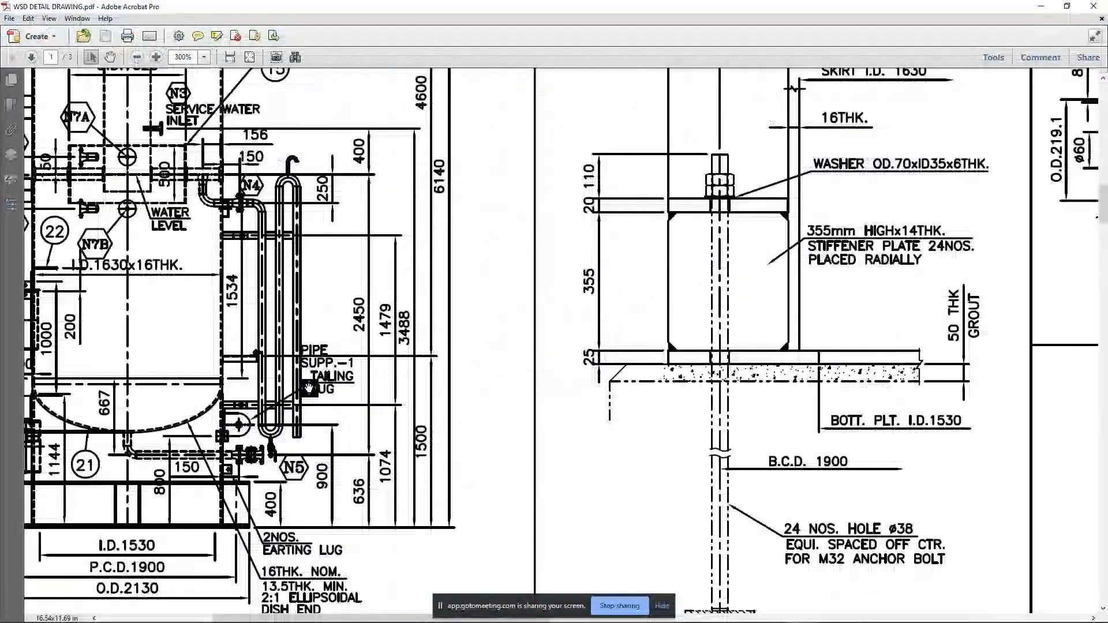
scroll(370, 398, left, 6)
scroll(369, 399, down, 2)
scroll(436, 402, up, 2)
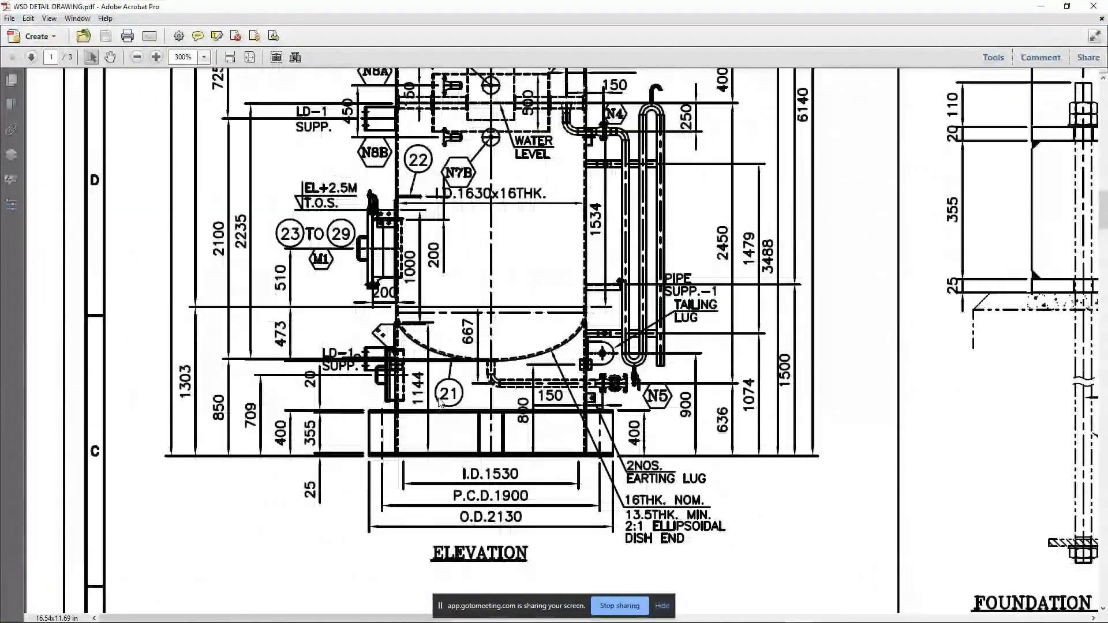
scroll(440, 402, up, 5)
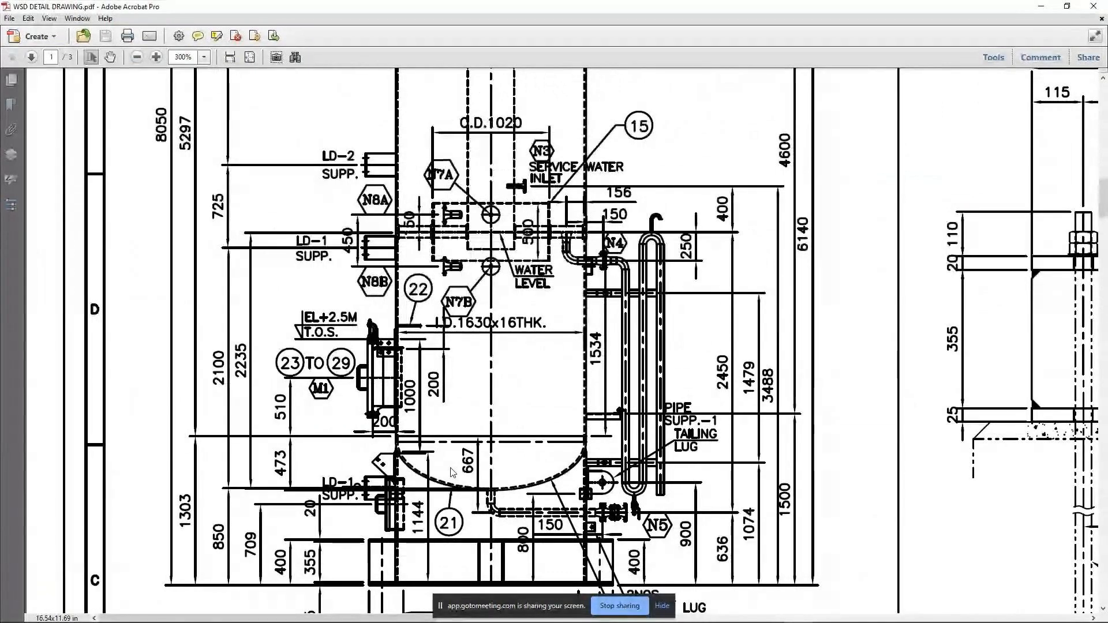
drag(393, 426, 597, 495)
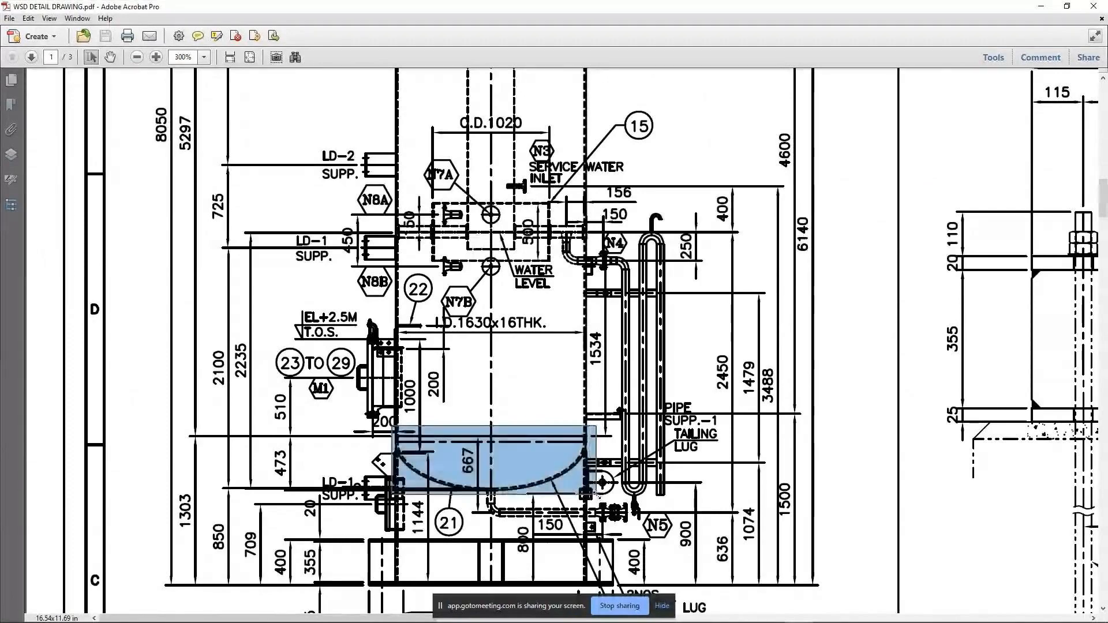
scroll(598, 496, up, 2)
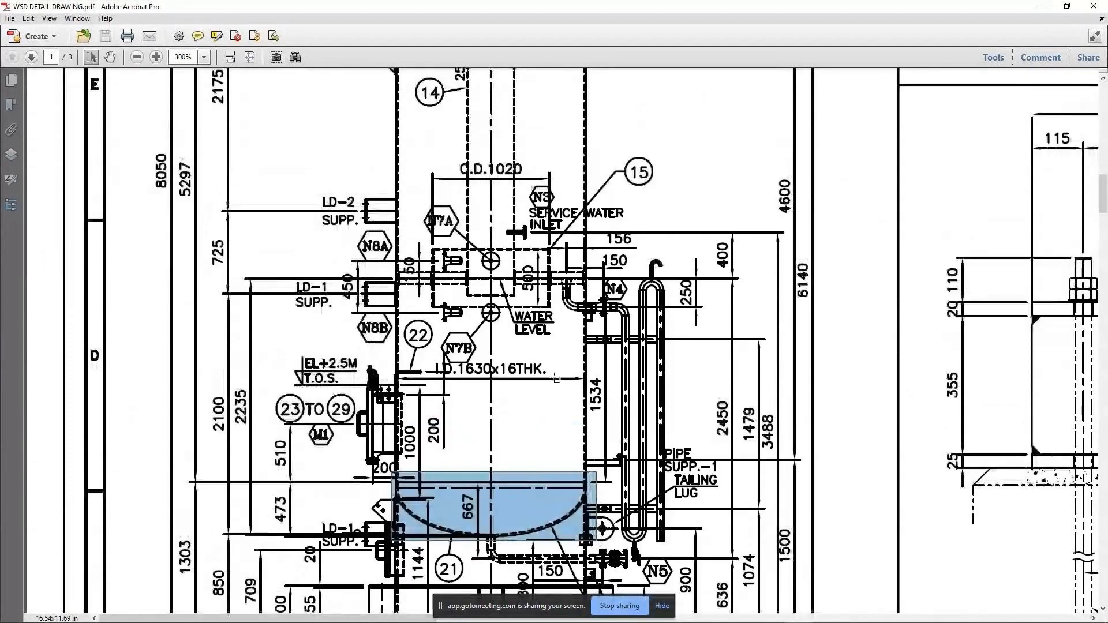
ctrl+scroll(556, 379, down, 1)
scroll(250, 113, up, 2)
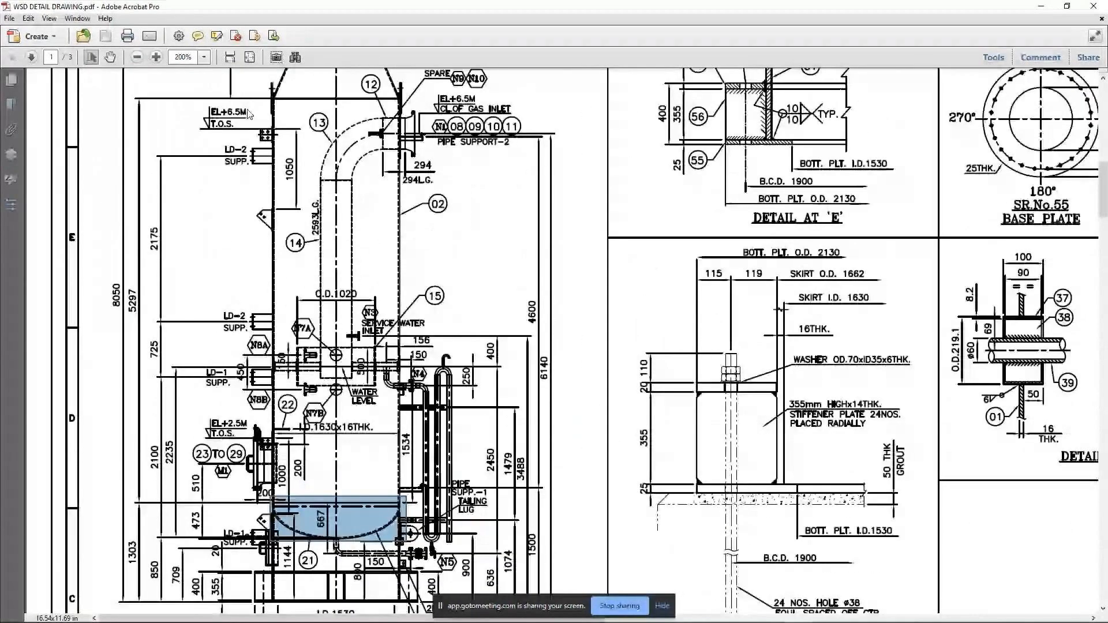
drag(256, 91, 406, 499)
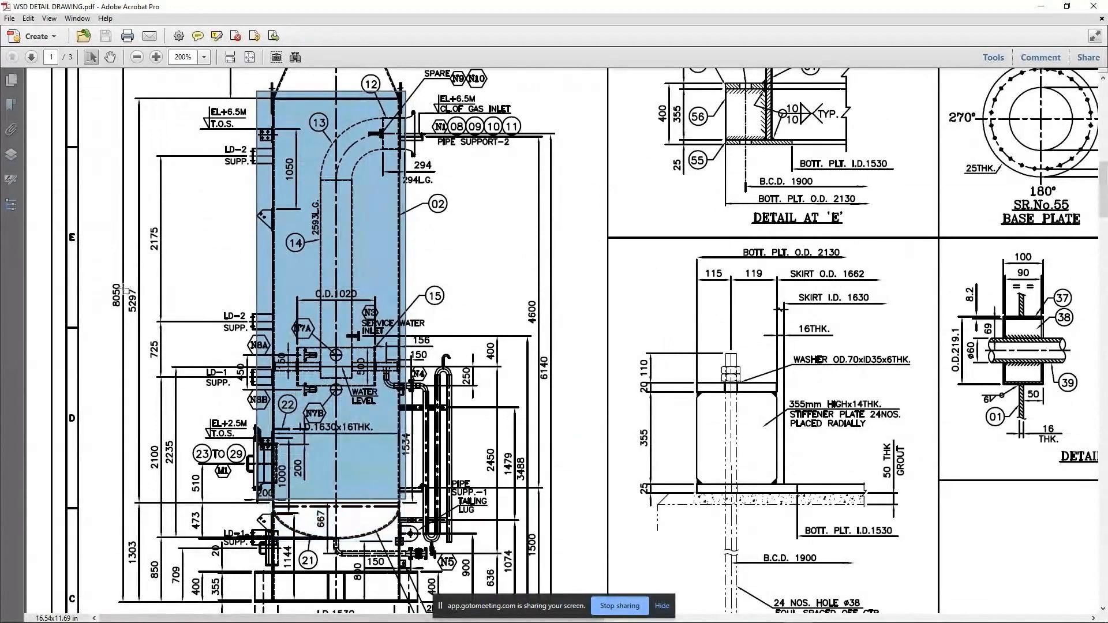
drag(124, 283, 140, 330)
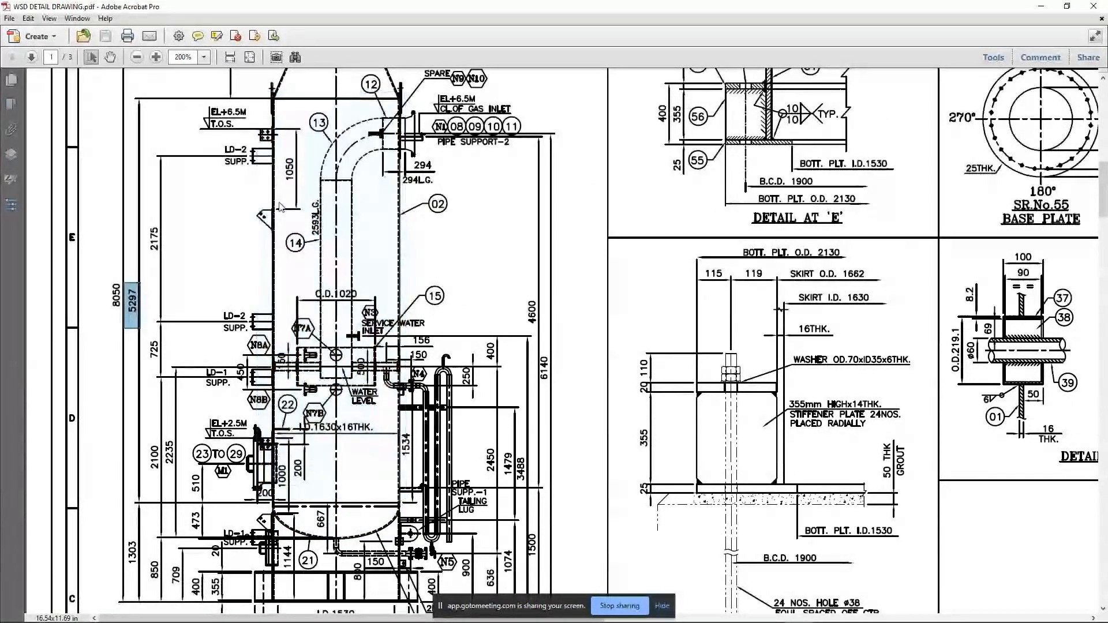
Step: Examine the conical section, the top nozzle neck and its flange, and the ellipsoidal dish end callout in the elevation view
scroll(282, 201, up, 1)
scroll(283, 201, up, 3)
drag(249, 122, 412, 226)
scroll(407, 221, up, 1)
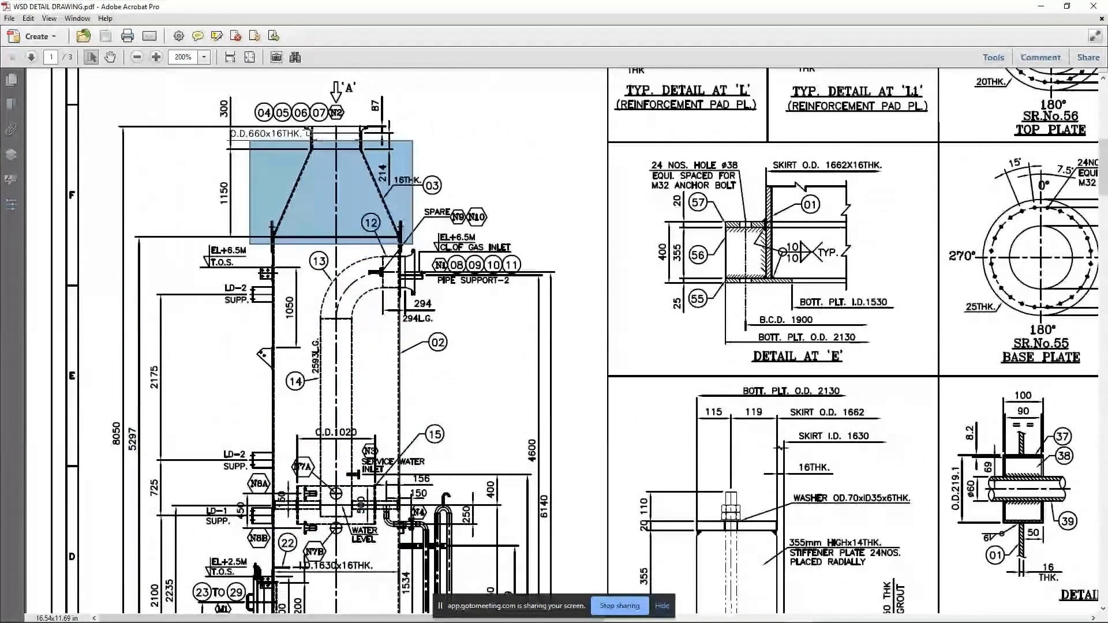
ctrl+scroll(305, 133, up, 3)
drag(485, 194, 485, 193)
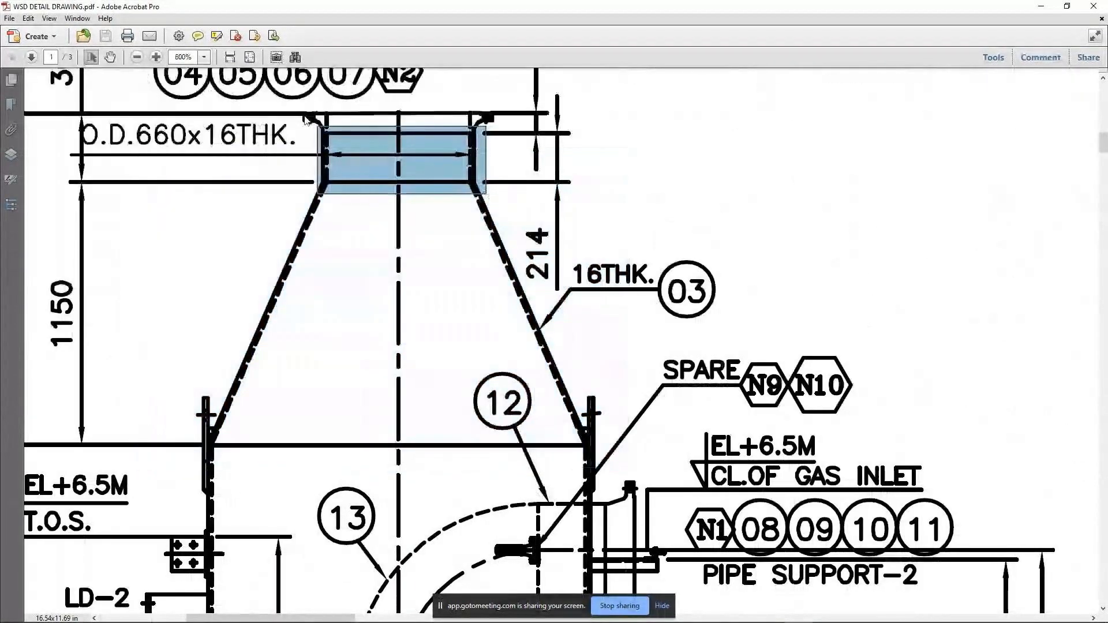
drag(297, 107, 507, 137)
ctrl+scroll(506, 137, down, 3)
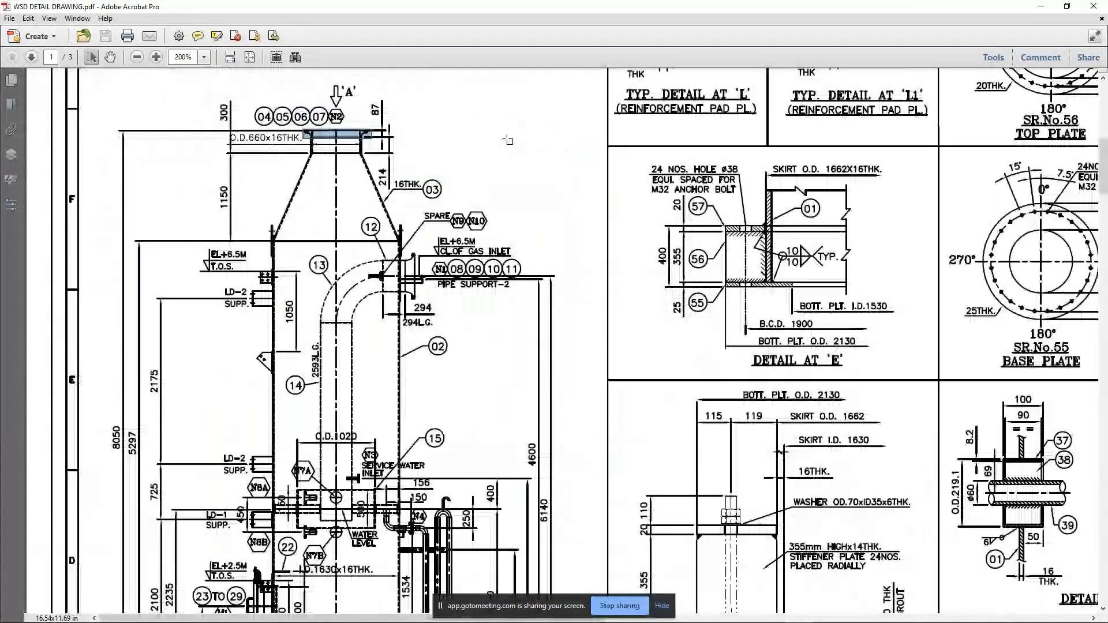
ctrl+scroll(508, 140, down, 1)
ctrl+scroll(272, 555, up, 3)
ctrl+scroll(272, 555, up, 1)
ctrl+scroll(272, 555, down, 1)
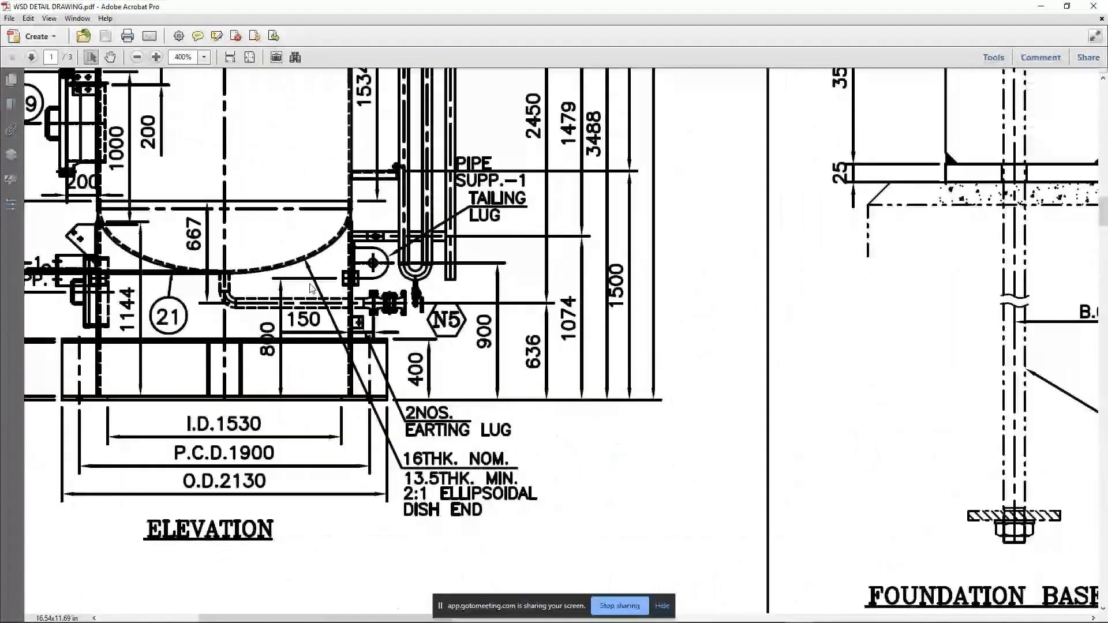
Step: Switch to Static Equipment Generator and set up a new project named Demo 3-6-2022 with the Desktop as its workspace folder
click(272, 612)
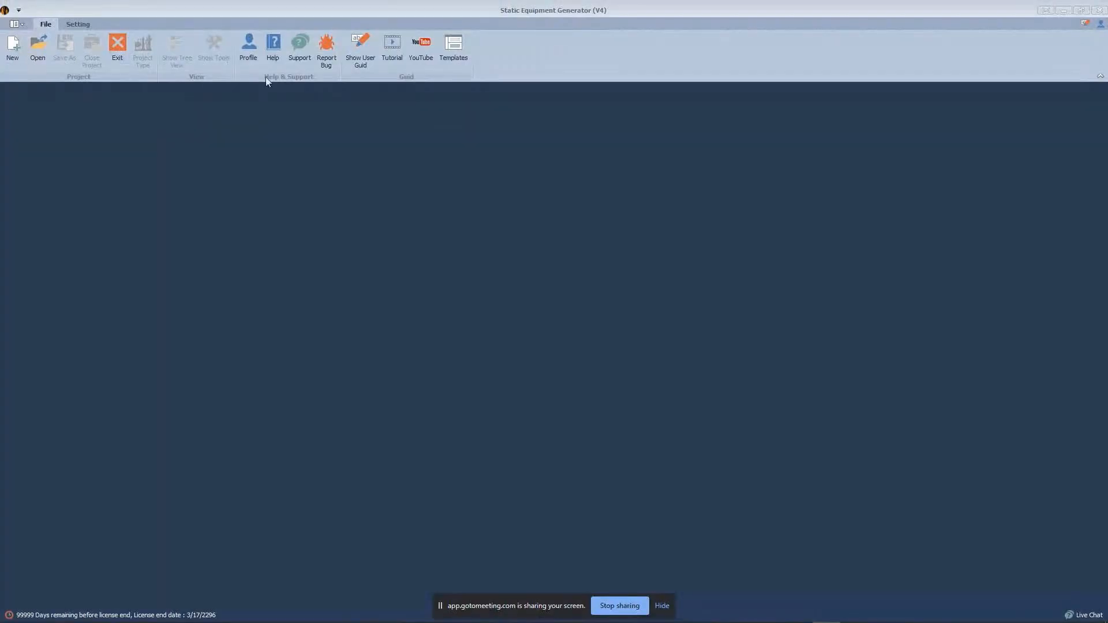
click(18, 48)
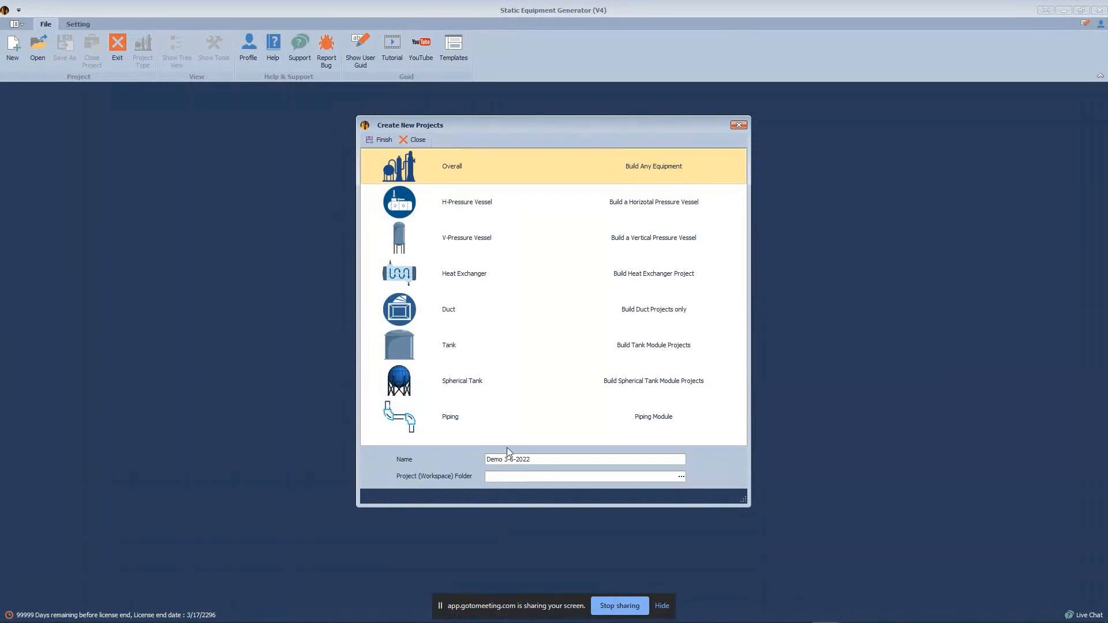
click(681, 476)
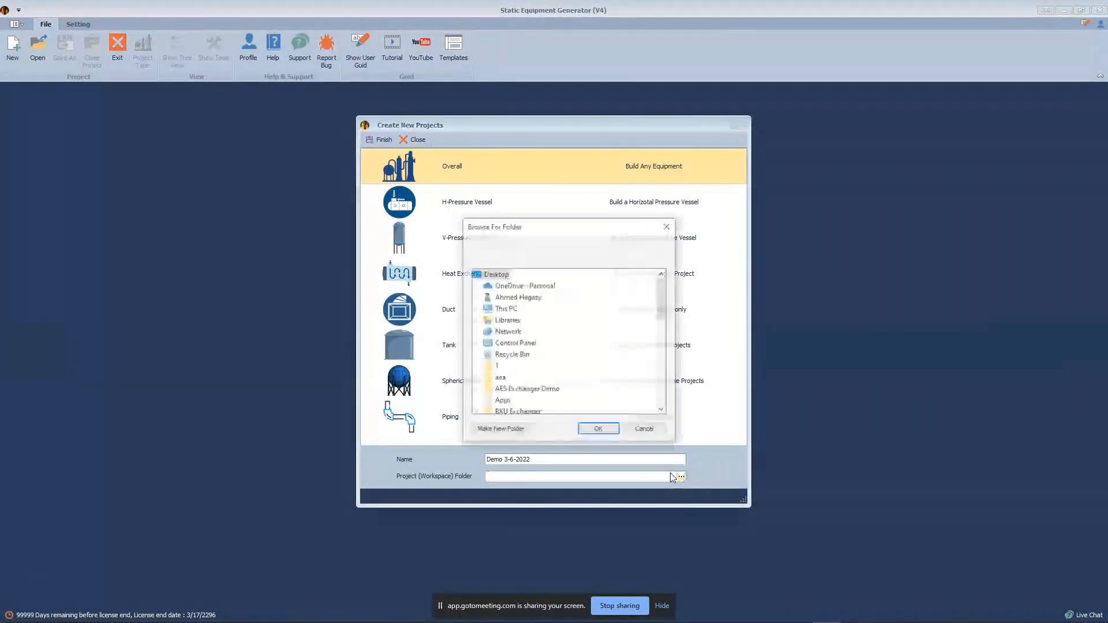
click(597, 429)
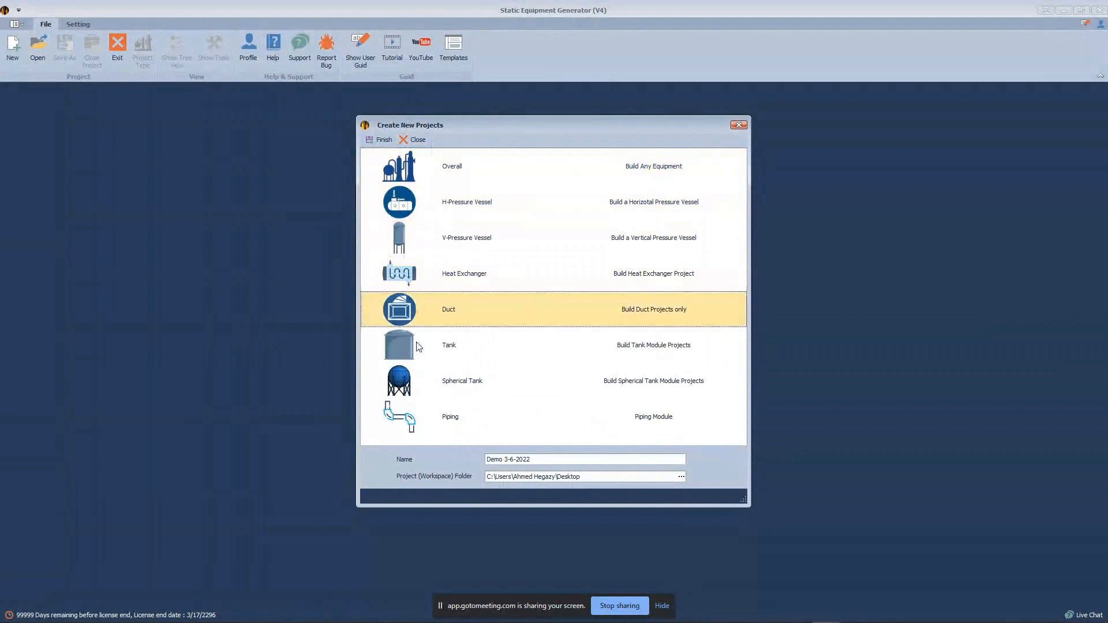
Step: Review the available project types, including piping, heat exchanger, tank, duct, and vertical and horizontal pressure vessels
click(414, 417)
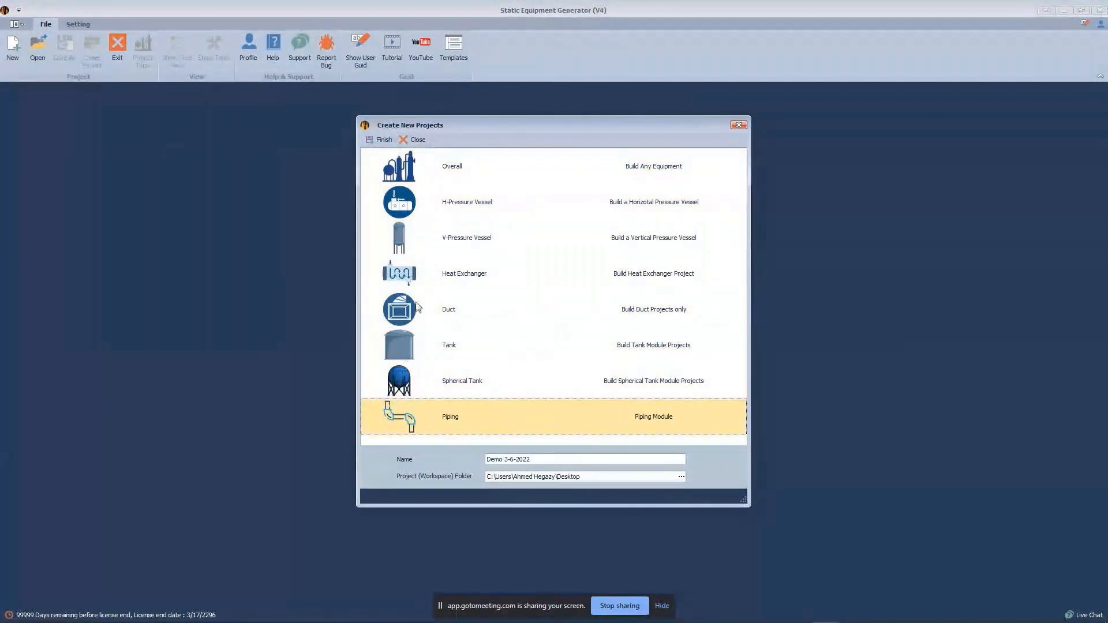
click(417, 270)
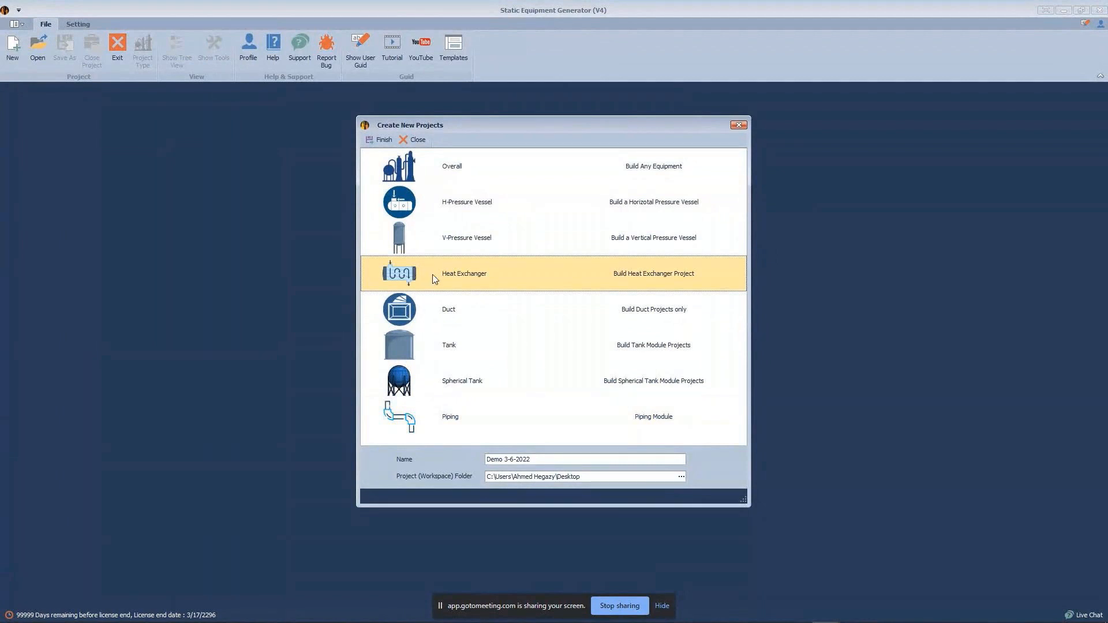
click(413, 349)
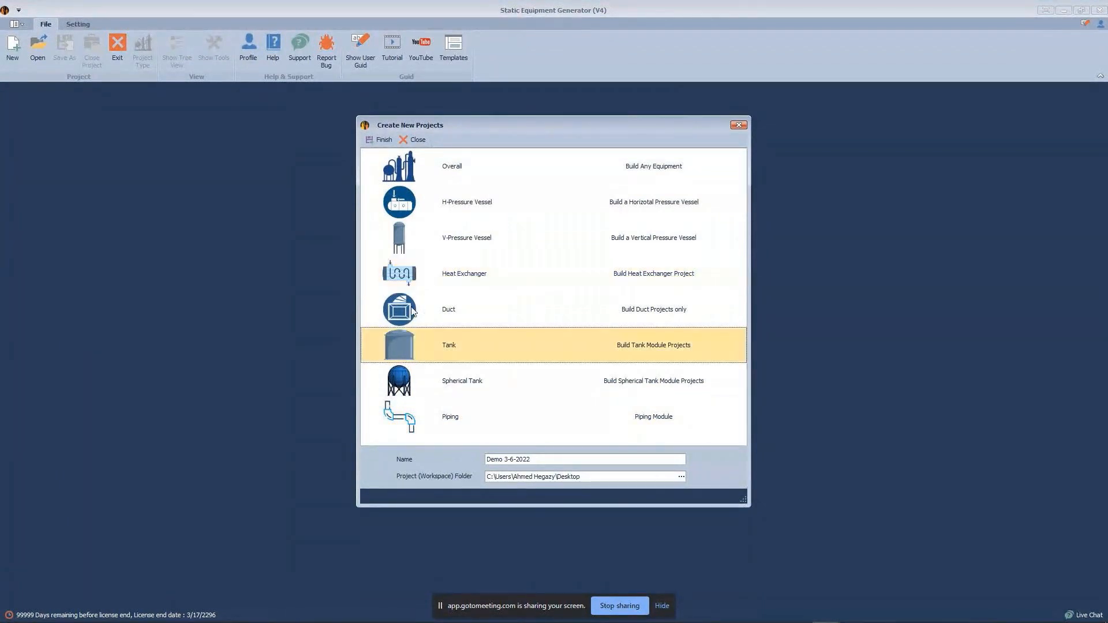
click(413, 311)
click(438, 244)
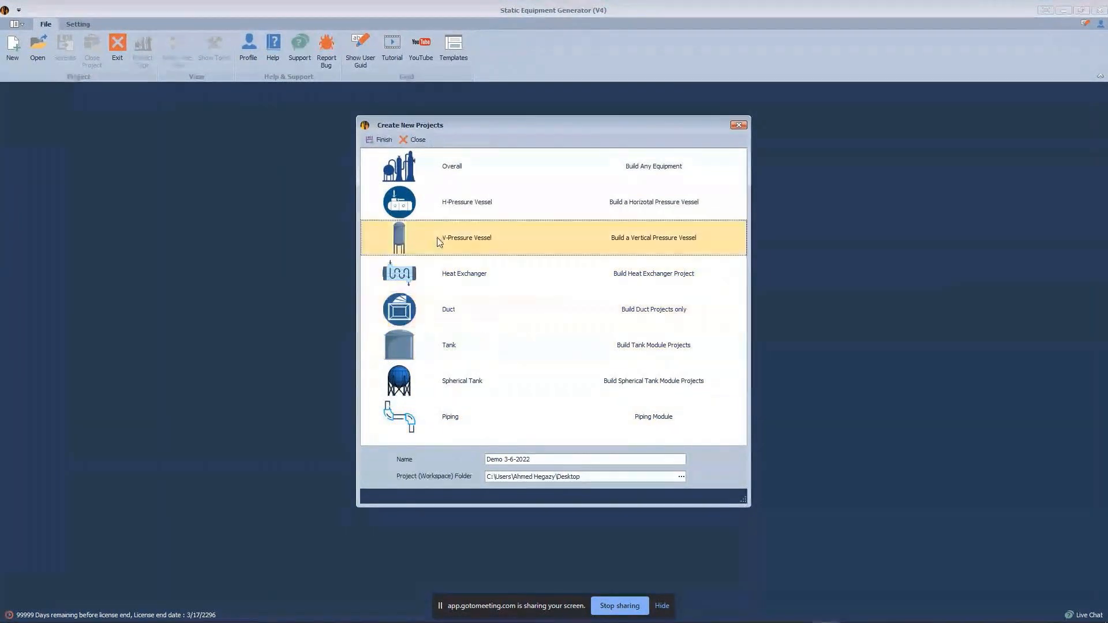
click(471, 216)
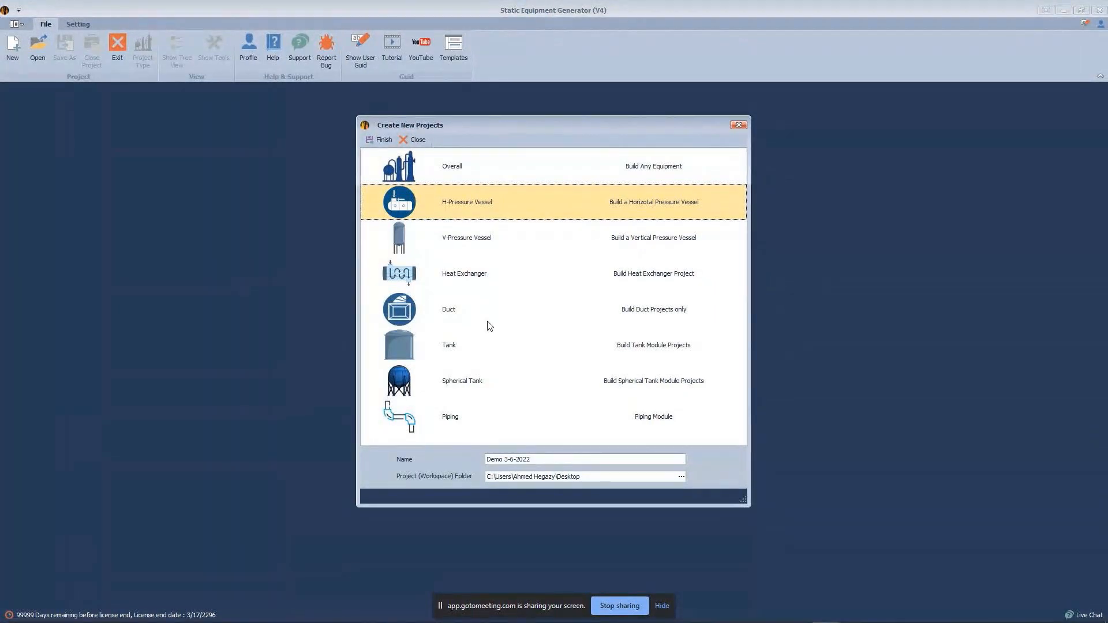
click(493, 282)
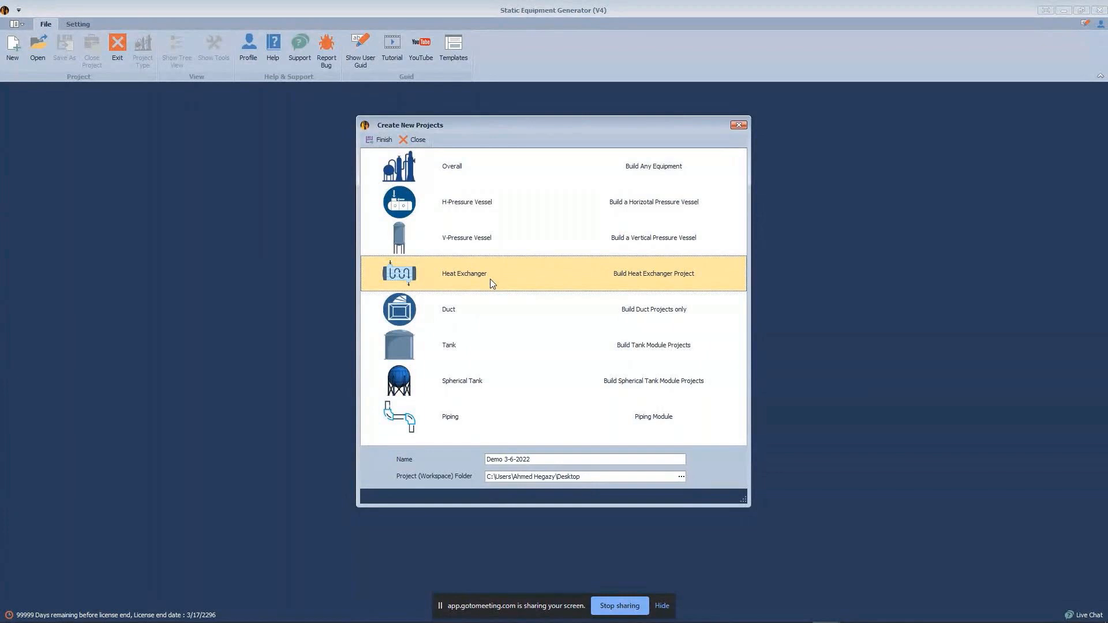
click(471, 321)
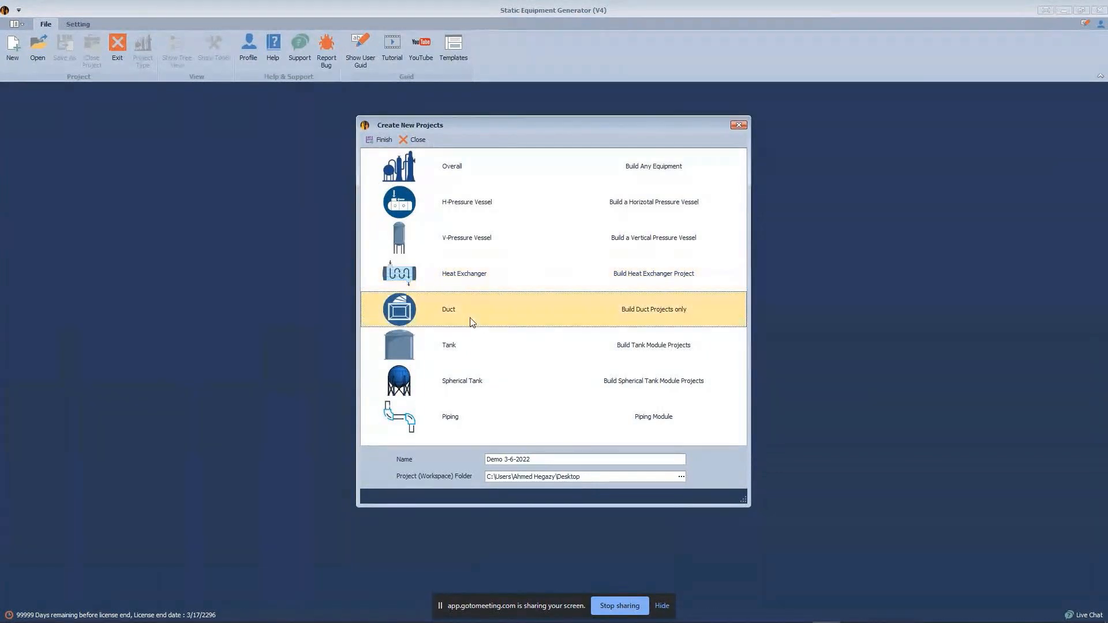
click(484, 348)
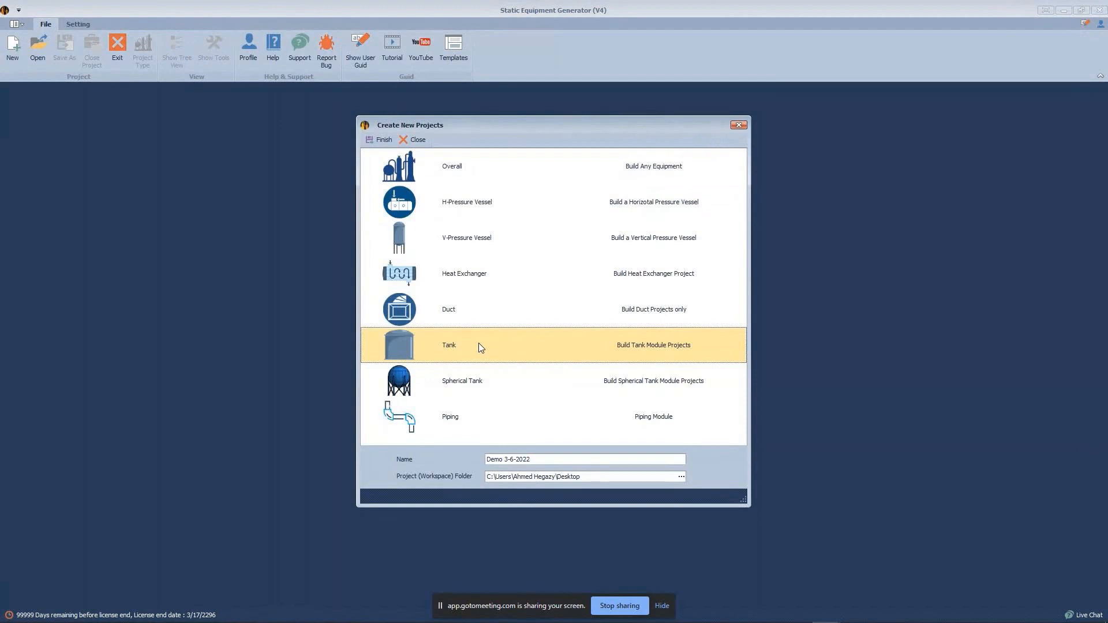
Step: Choose the V-Pressure Vessel project type and create the project
click(447, 236)
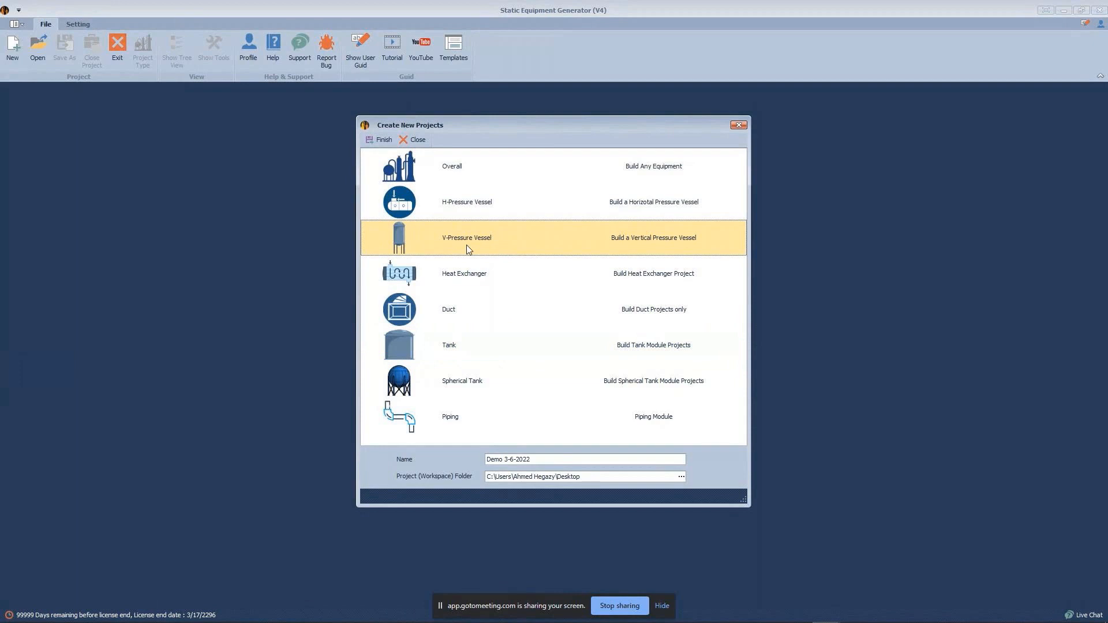
click(381, 141)
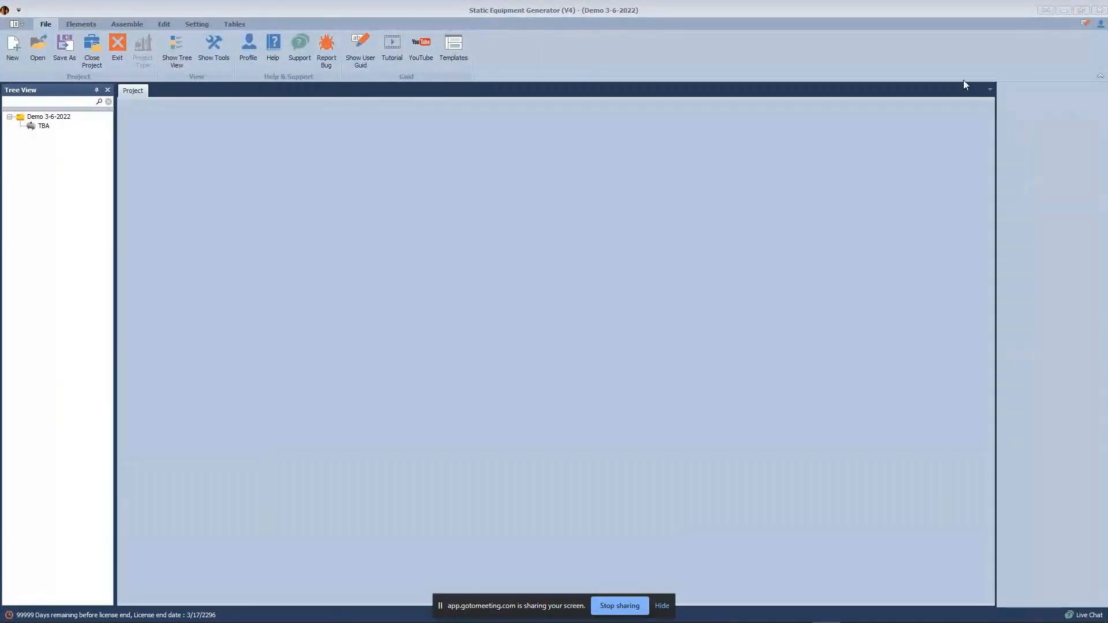
Step: Open the general information of the Demo 3-6-2022 project and review its number, project name, plant name and client fields
click(43, 126)
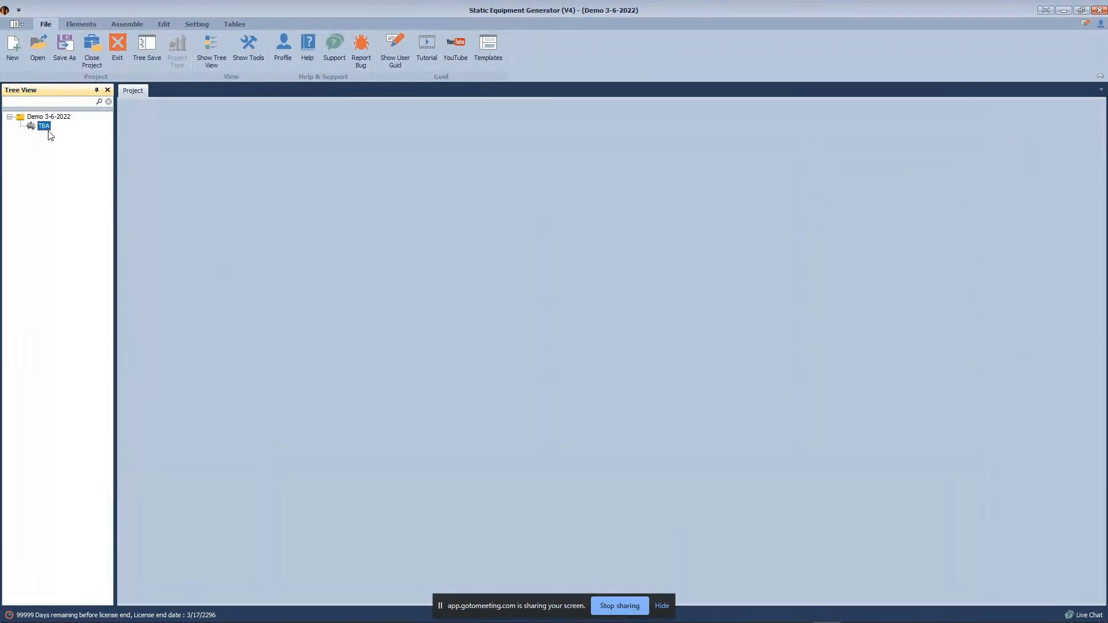
click(56, 118)
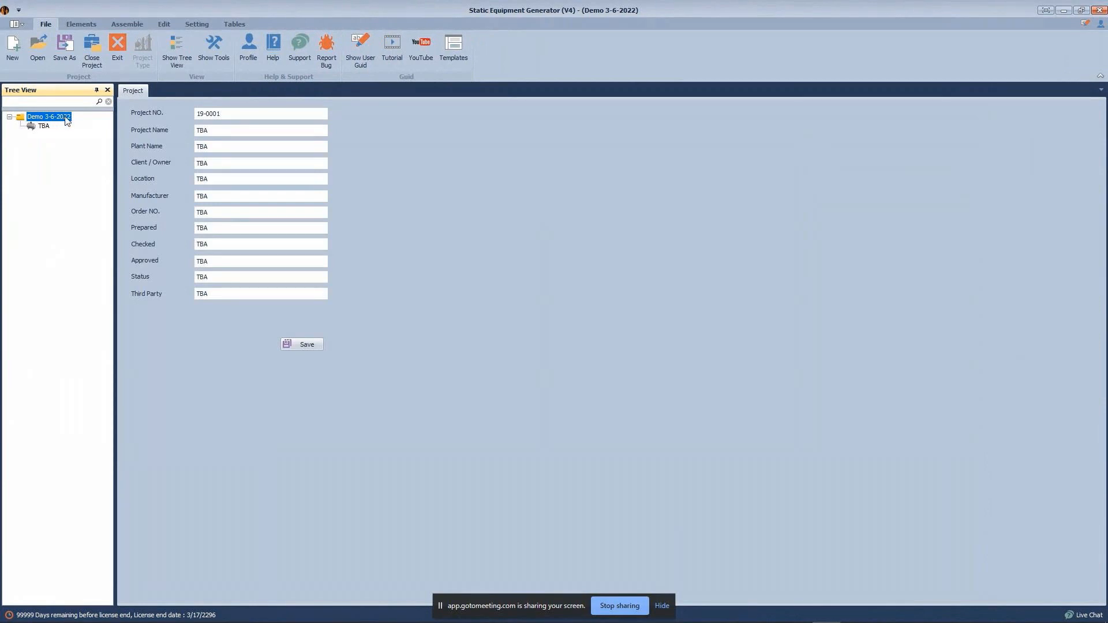
drag(228, 113, 176, 116)
key(Tab)
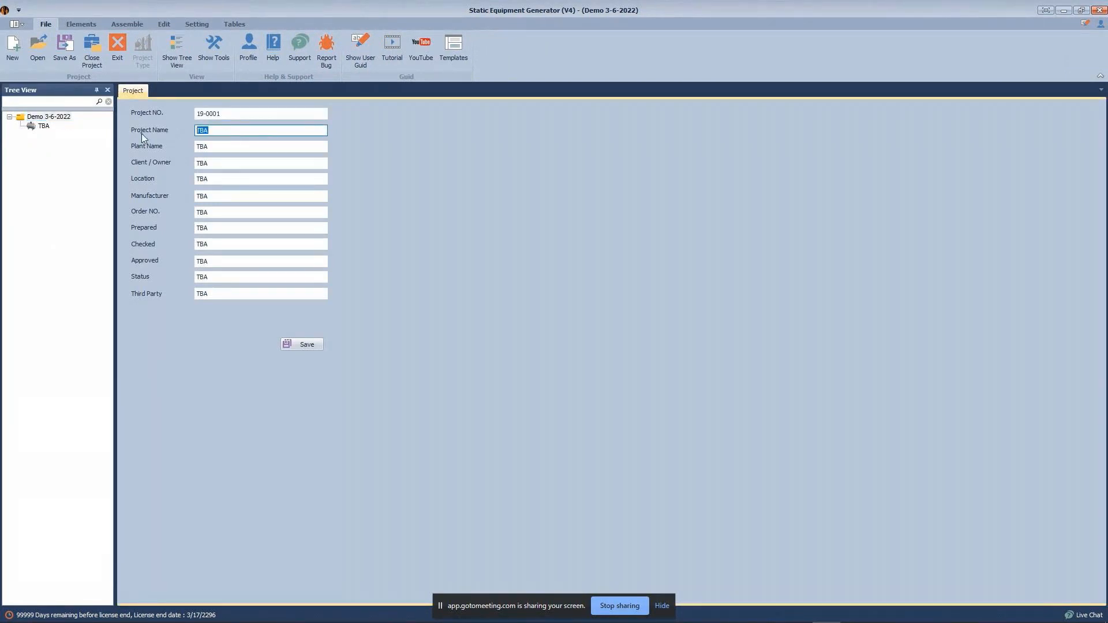
key(Tab)
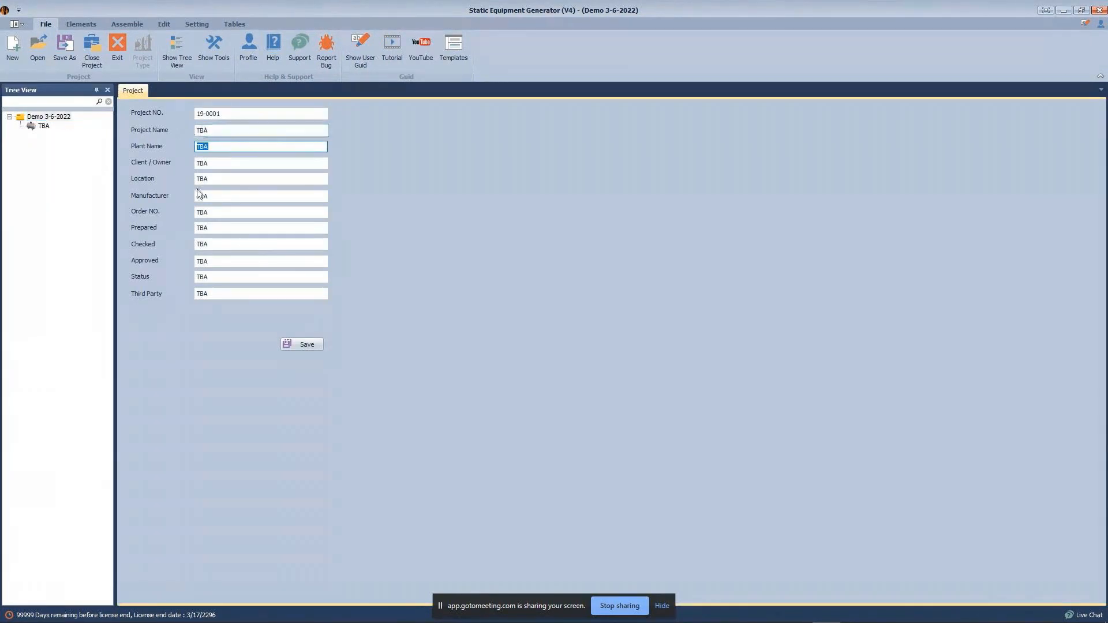
click(220, 164)
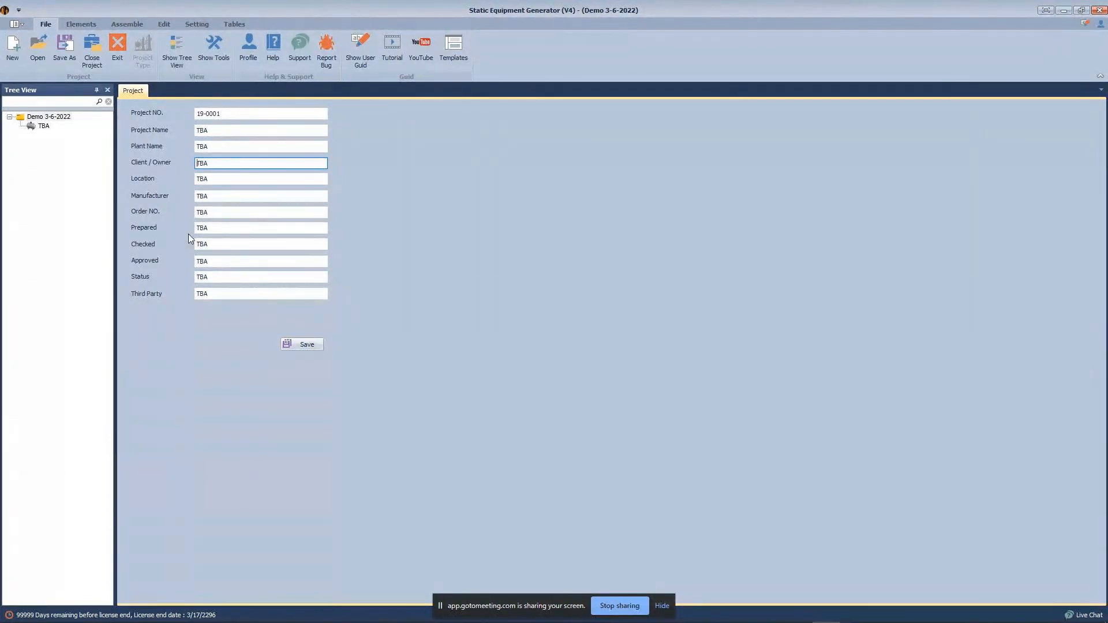
Step: Rename the TBA vessel under the Demo 3-6-2022 project as WSD
click(46, 127)
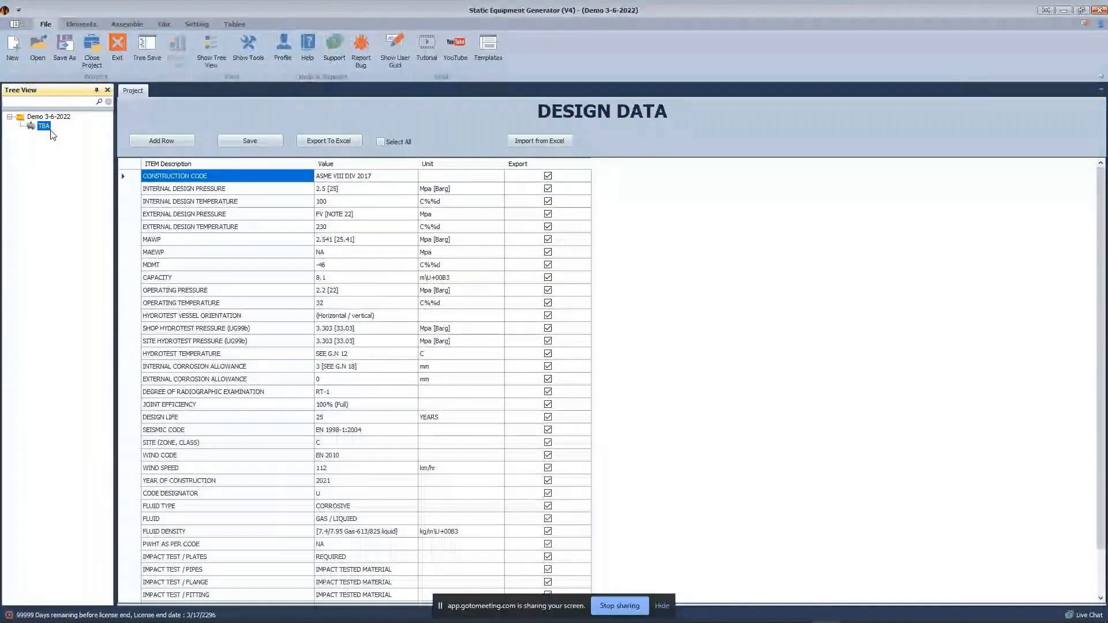
right_click(47, 128)
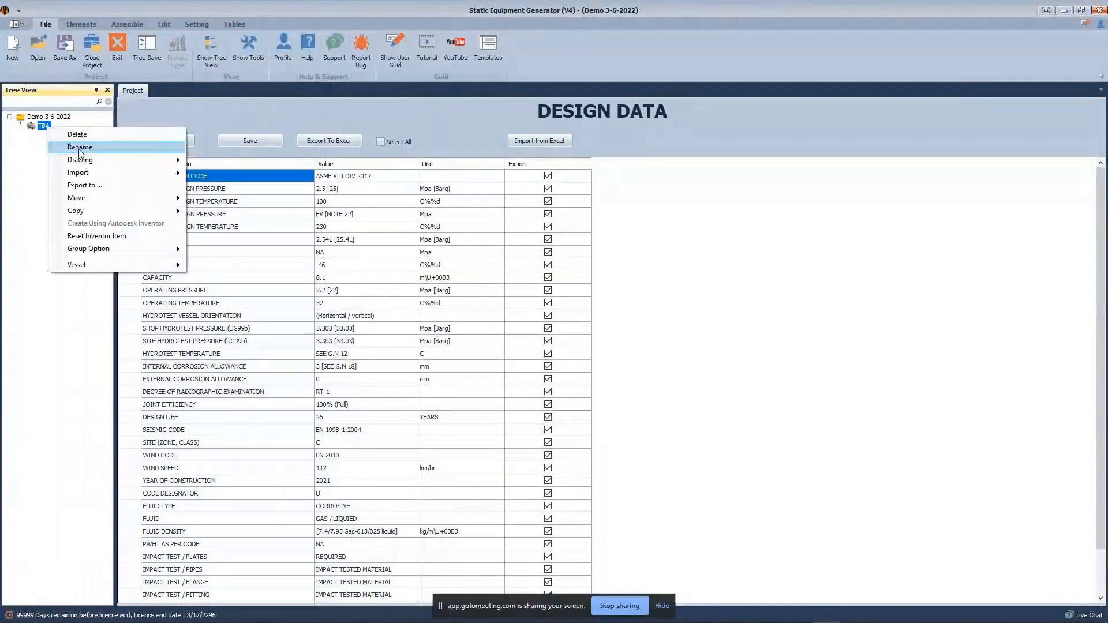
click(78, 148)
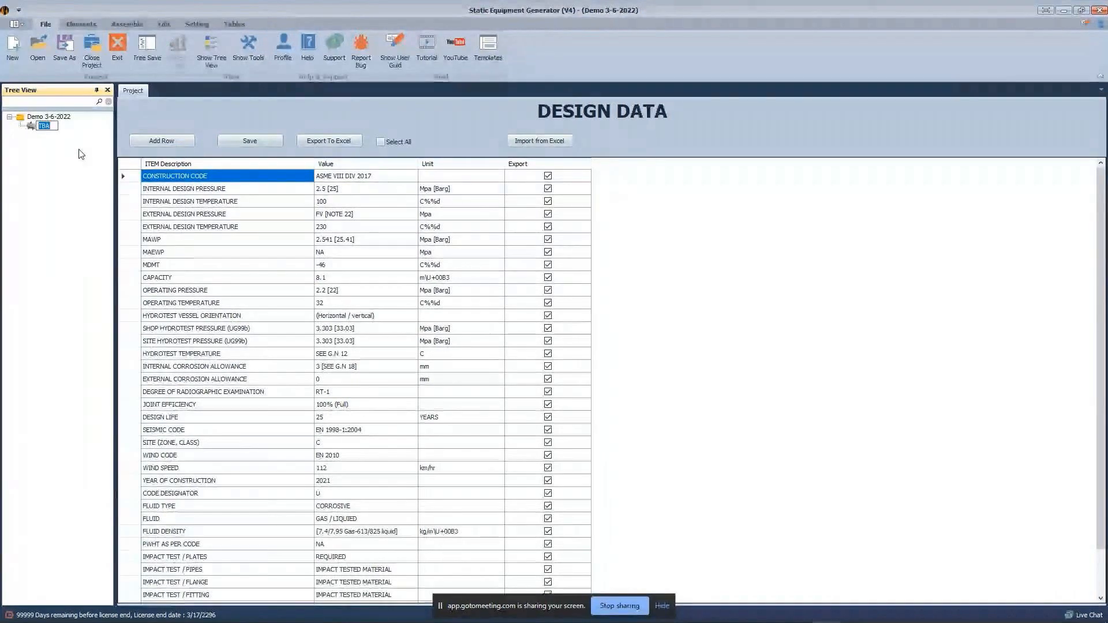
text(W)
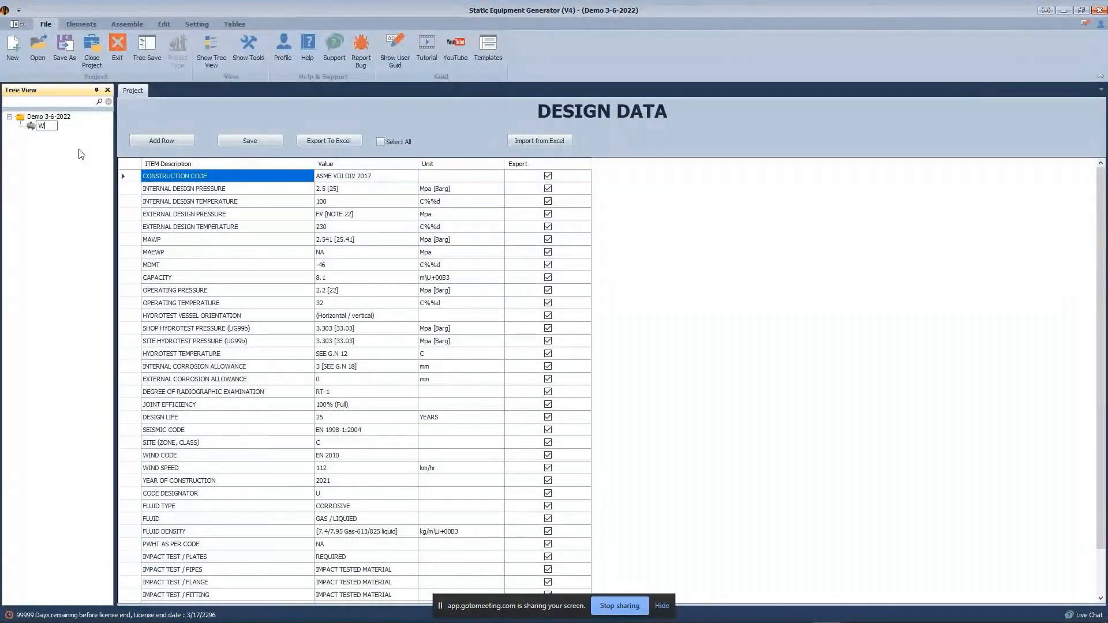
text(S)
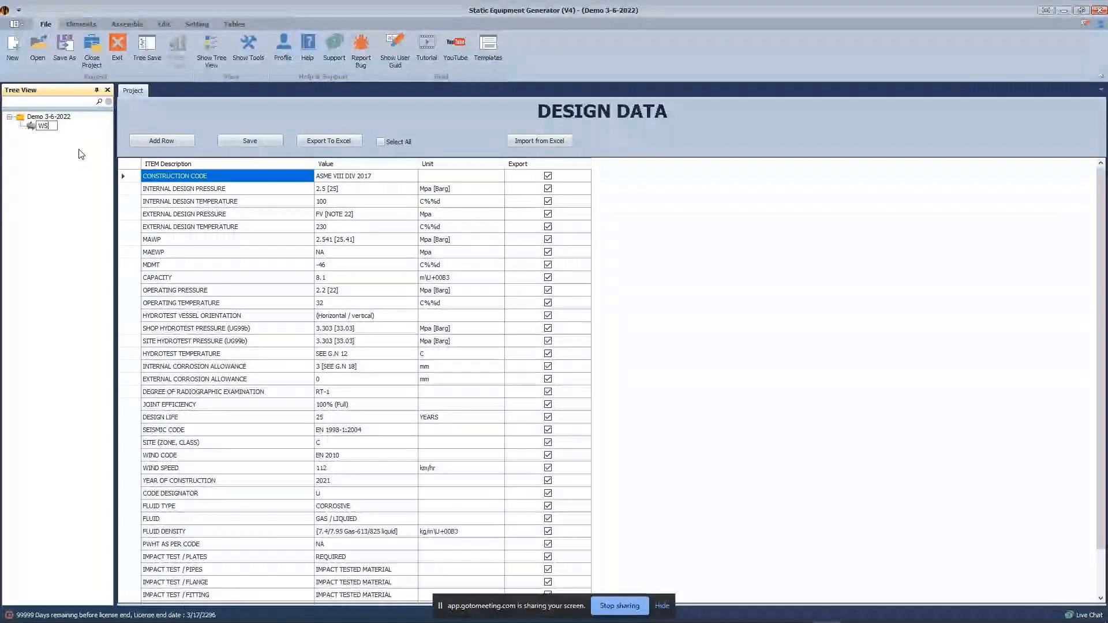
text(D)
key(Return)
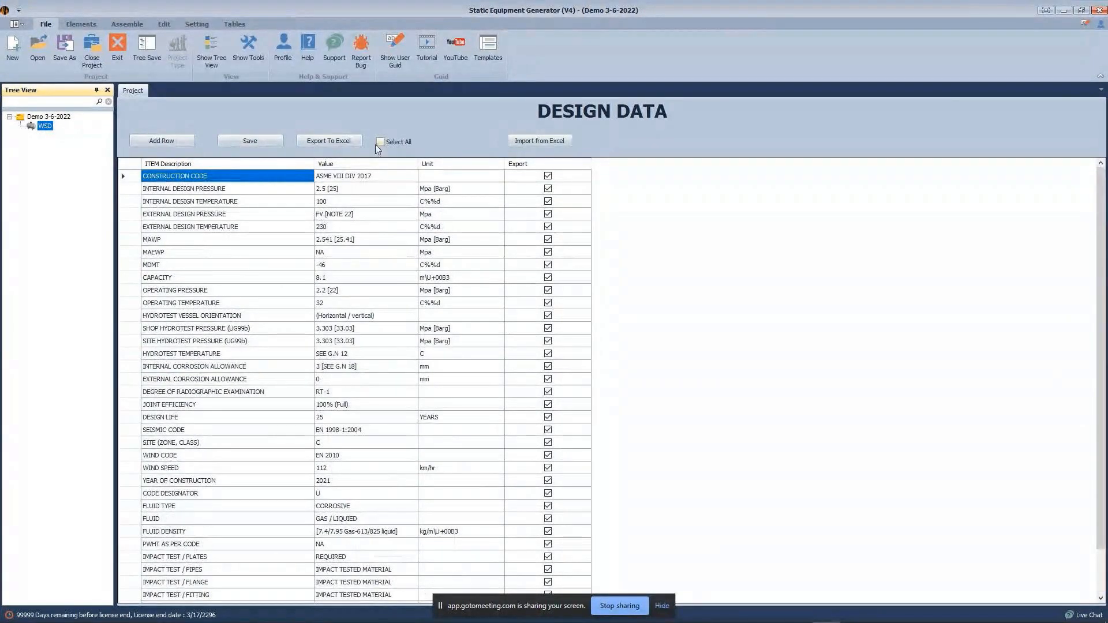
Step: Examine the item descriptions, values and units in the vessel's design data, and the option to import them from Excel
click(230, 178)
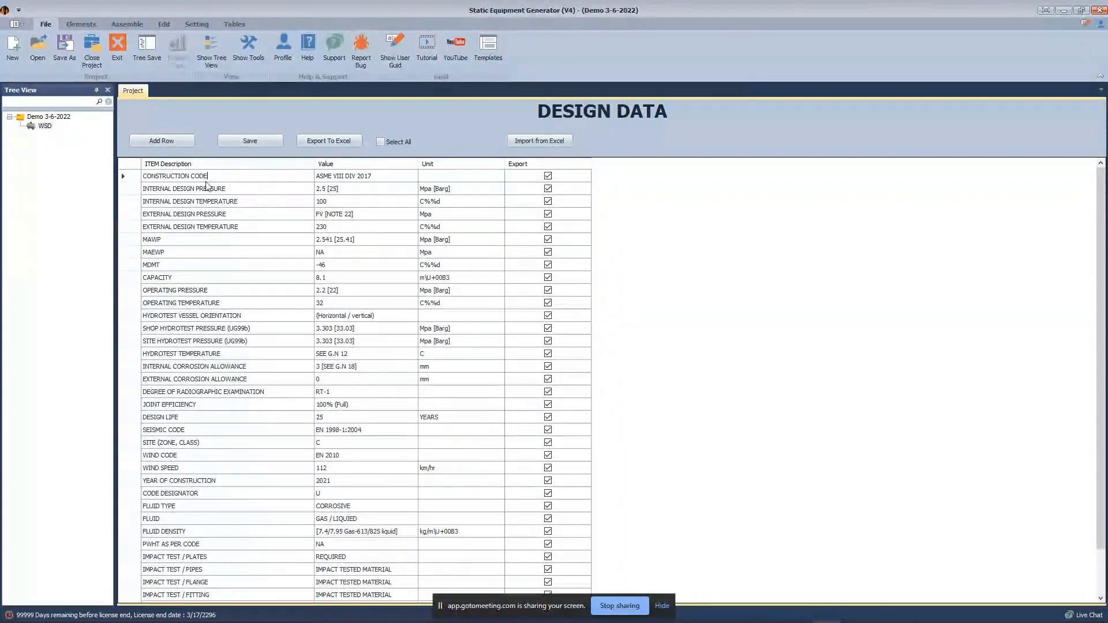
click(381, 177)
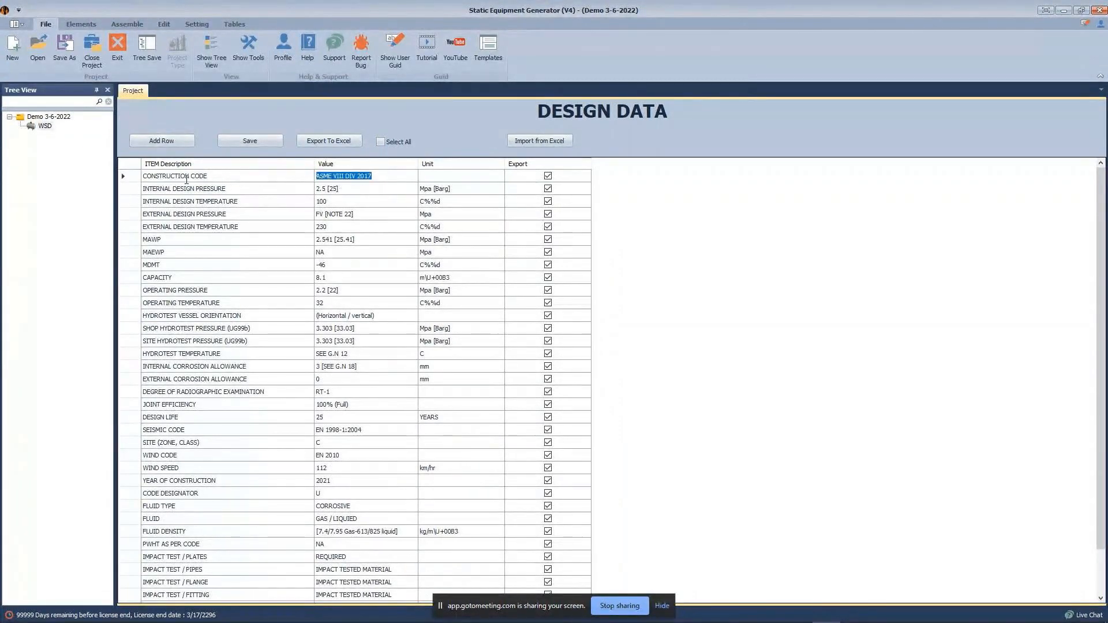
click(468, 191)
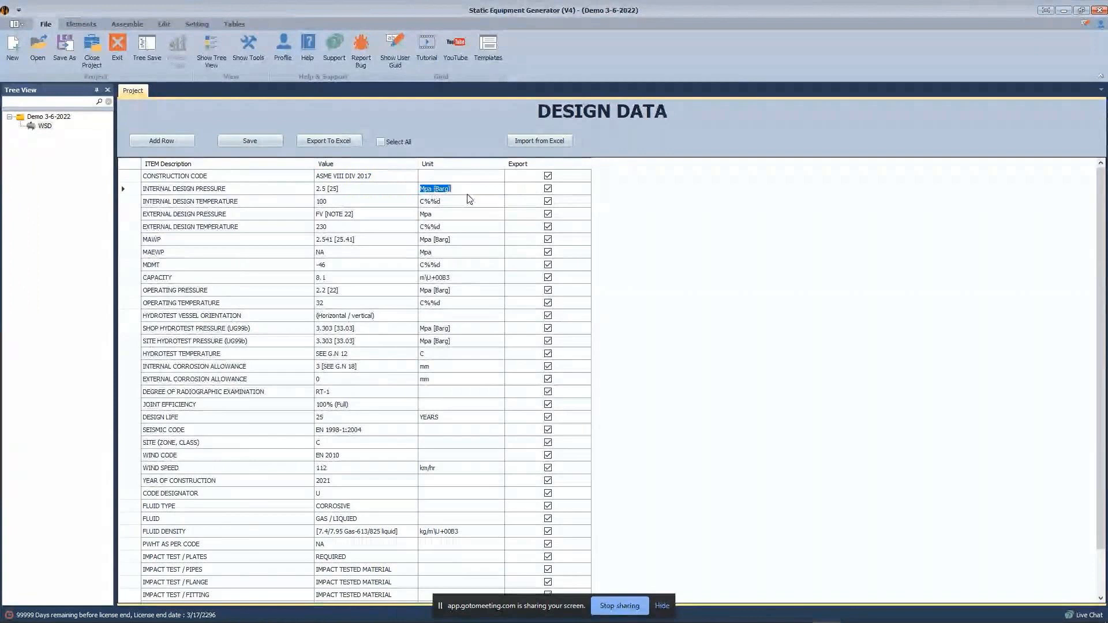
click(346, 189)
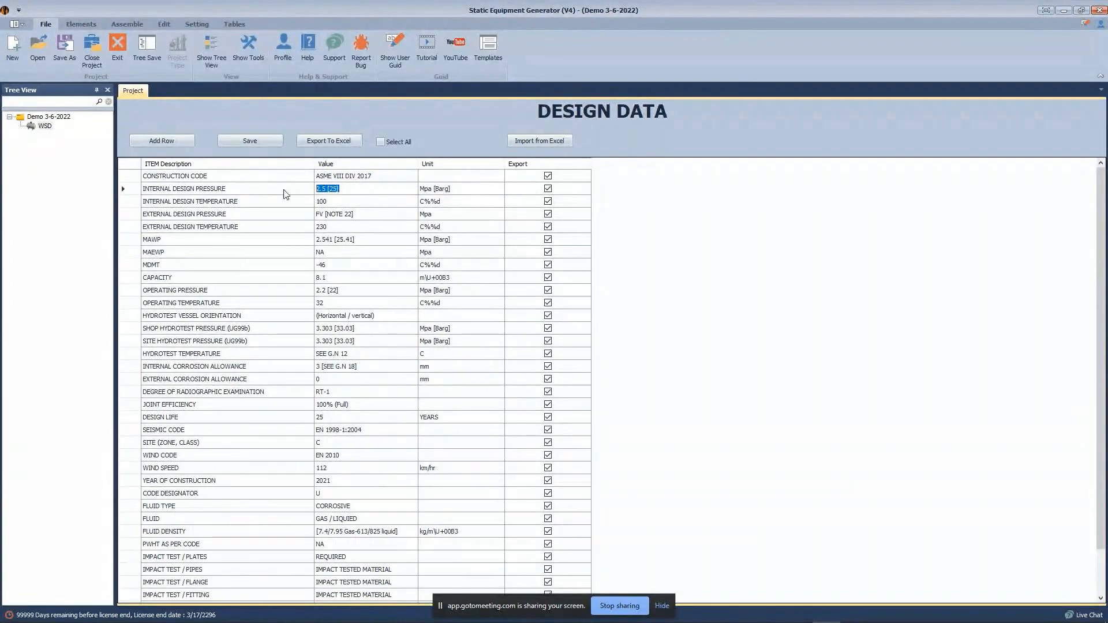
click(448, 192)
click(533, 140)
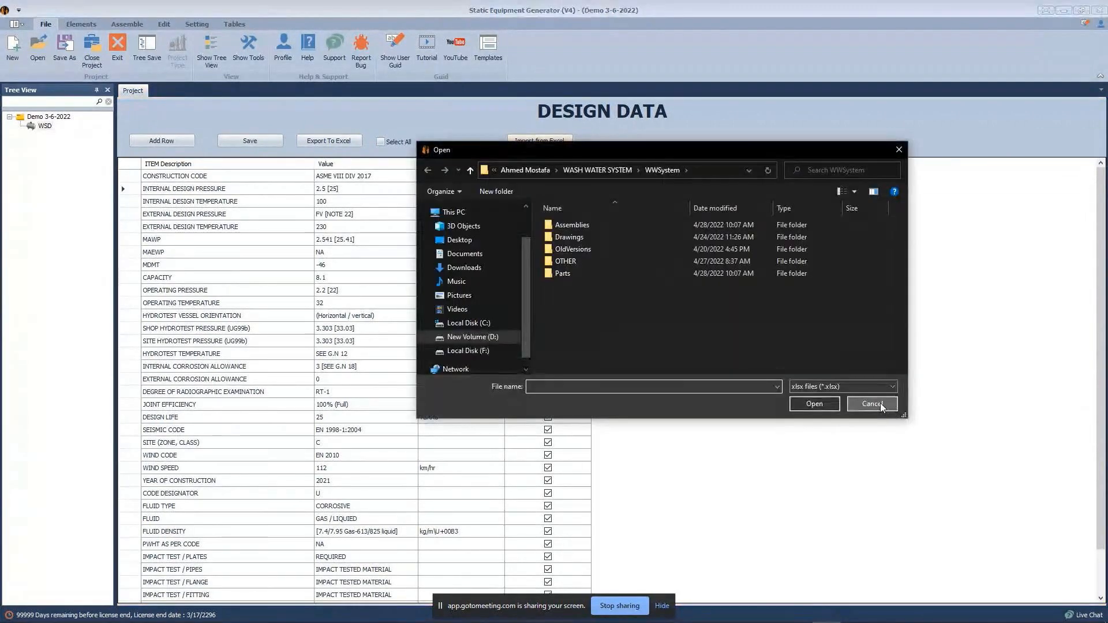
click(881, 403)
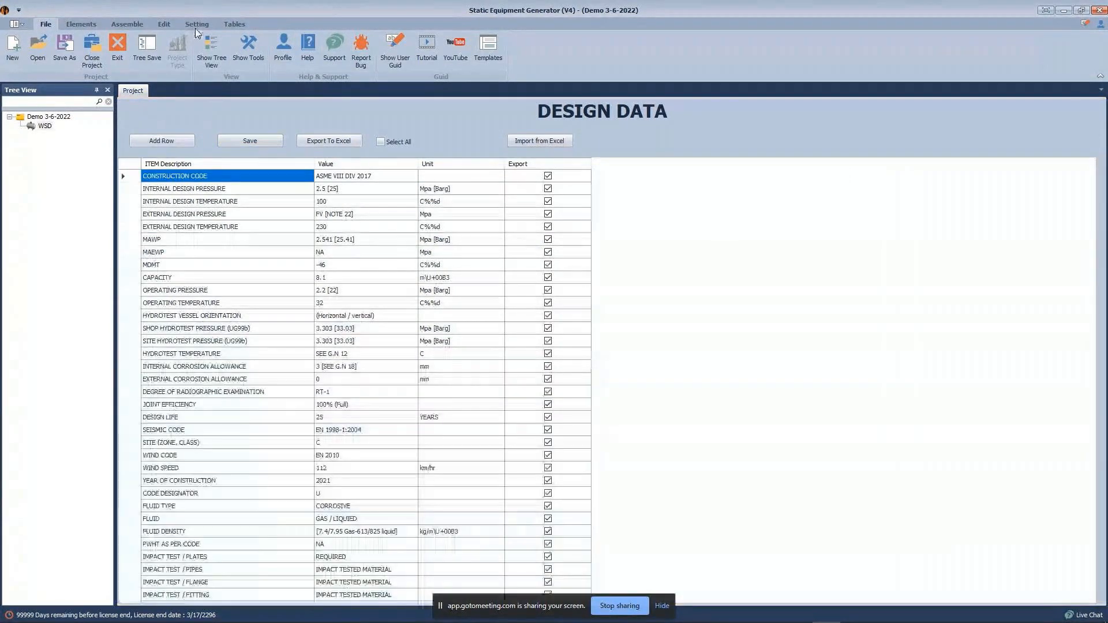
Step: Review the equipment settings for service, tag and serial numbers, delivered plate and pipe sizes, position and units, leaving without saving
click(195, 26)
click(18, 51)
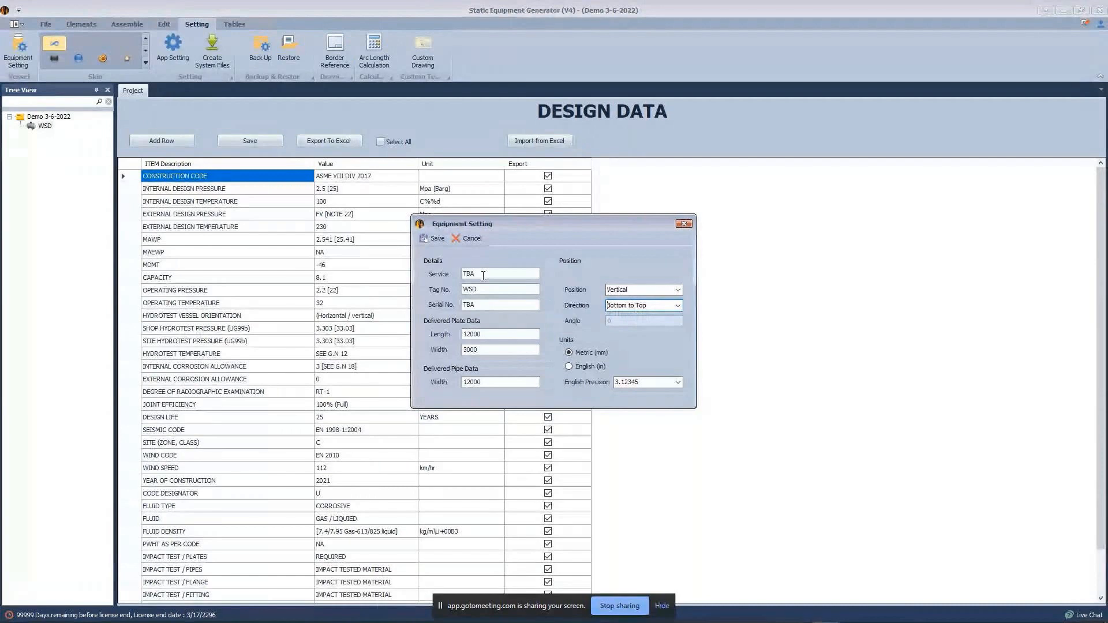
drag(479, 277, 431, 279)
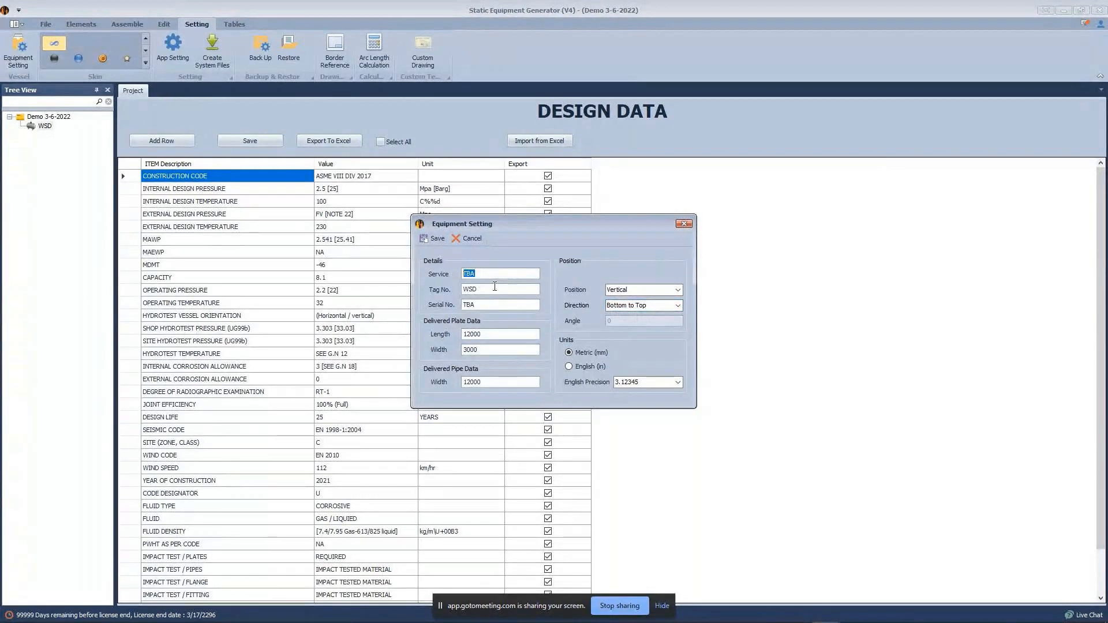
key(Tab)
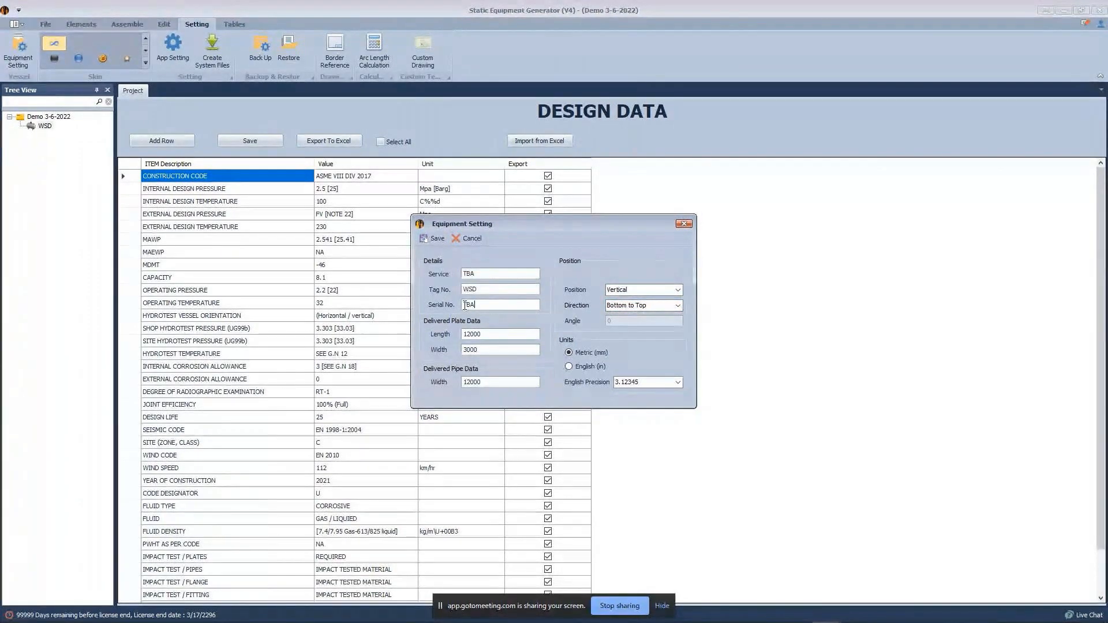
key(Tab)
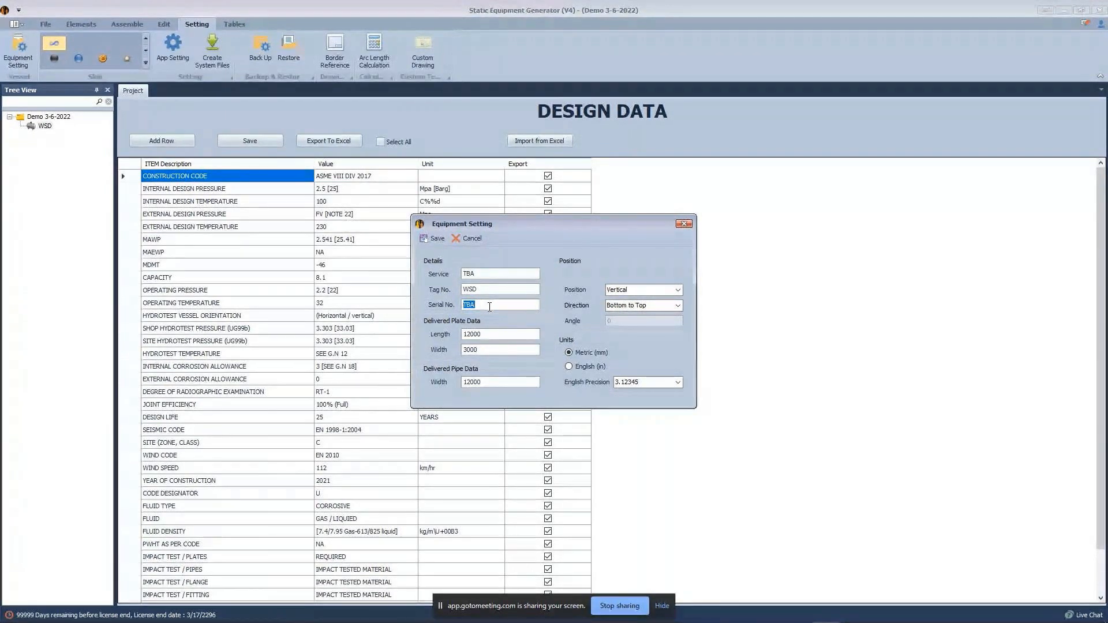
key(Tab)
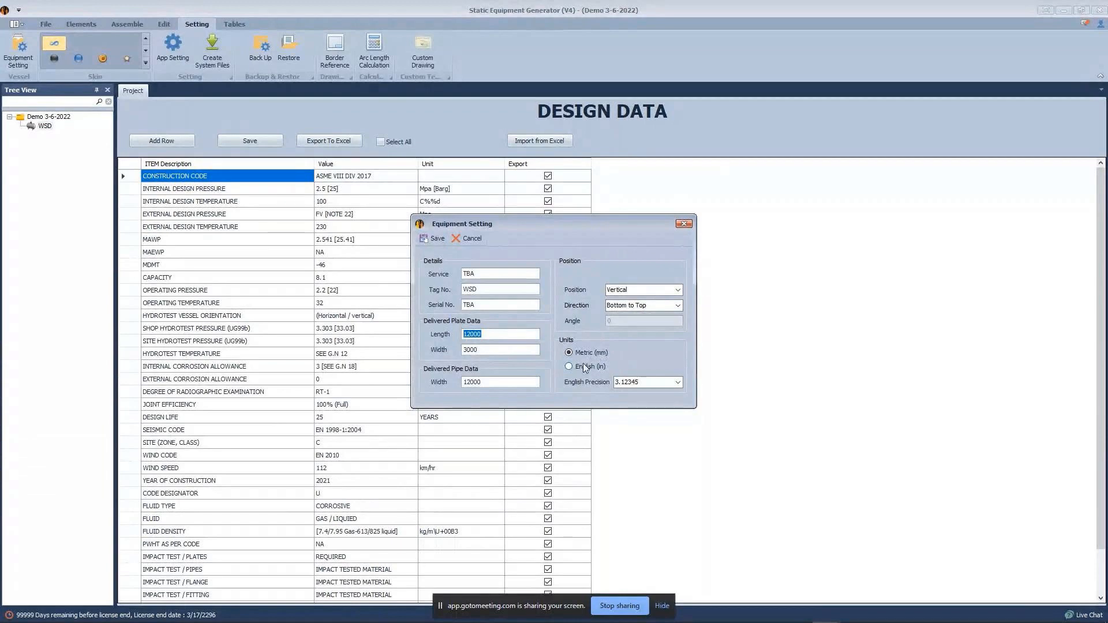
click(684, 223)
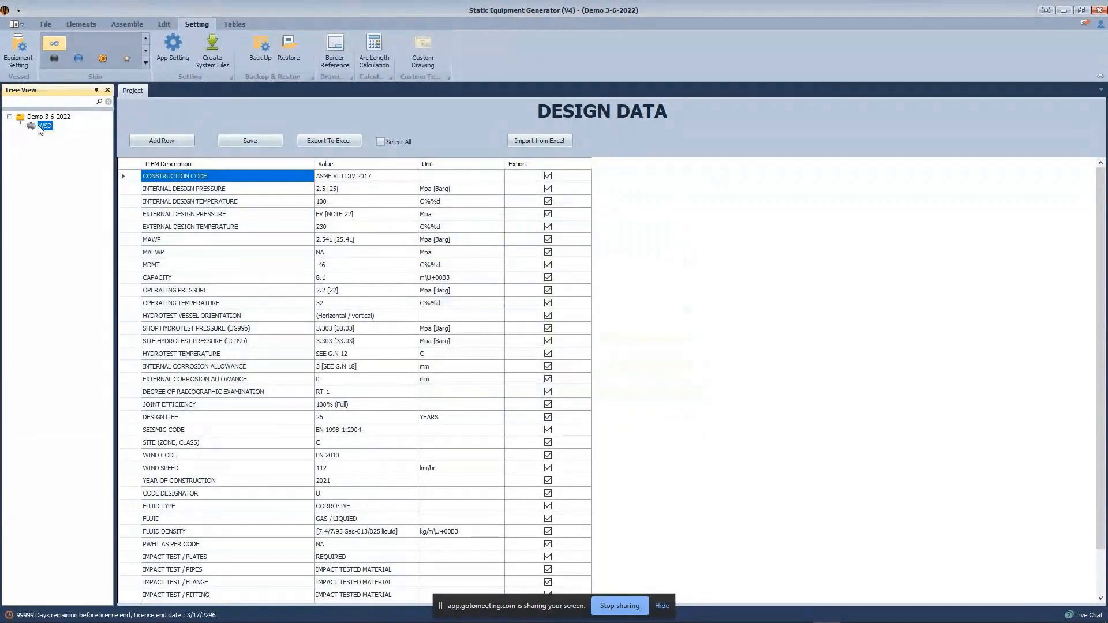
Step: Switch to WSD DETAIL DRAWING.pdf in Adobe Acrobat and read the bottom dish end note and the vessel's inner diameter and thickness
click(95, 25)
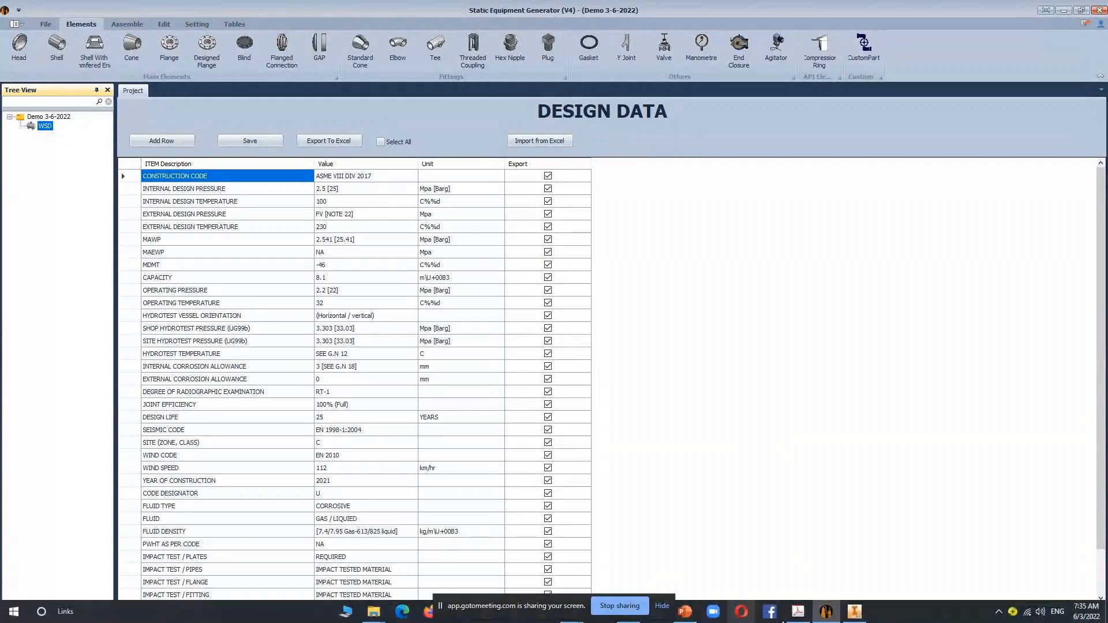
click(785, 613)
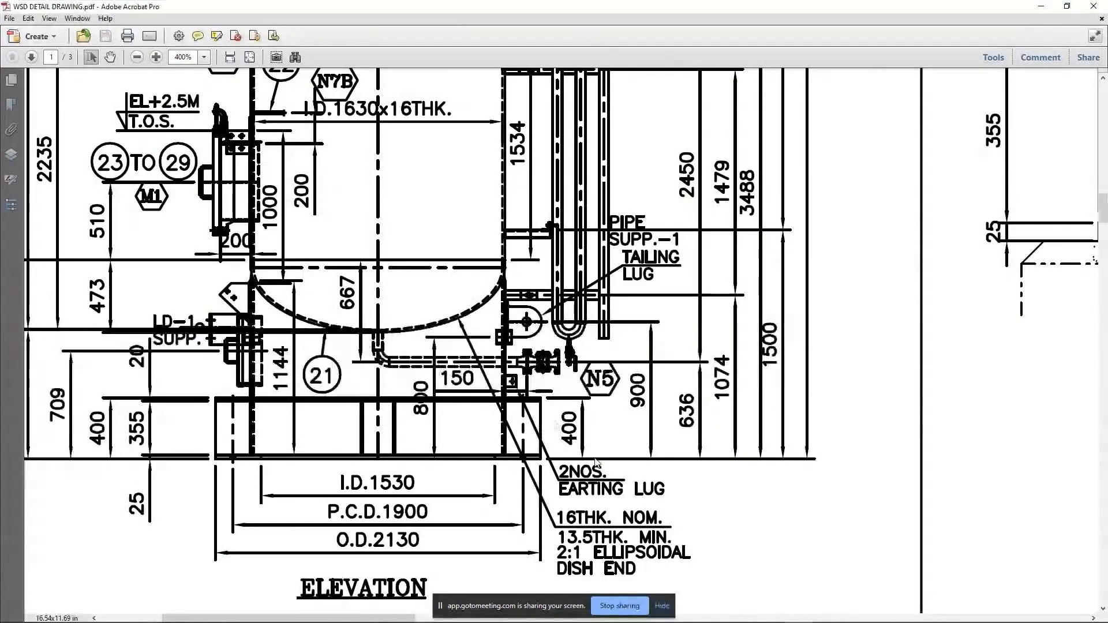
drag(550, 506, 712, 590)
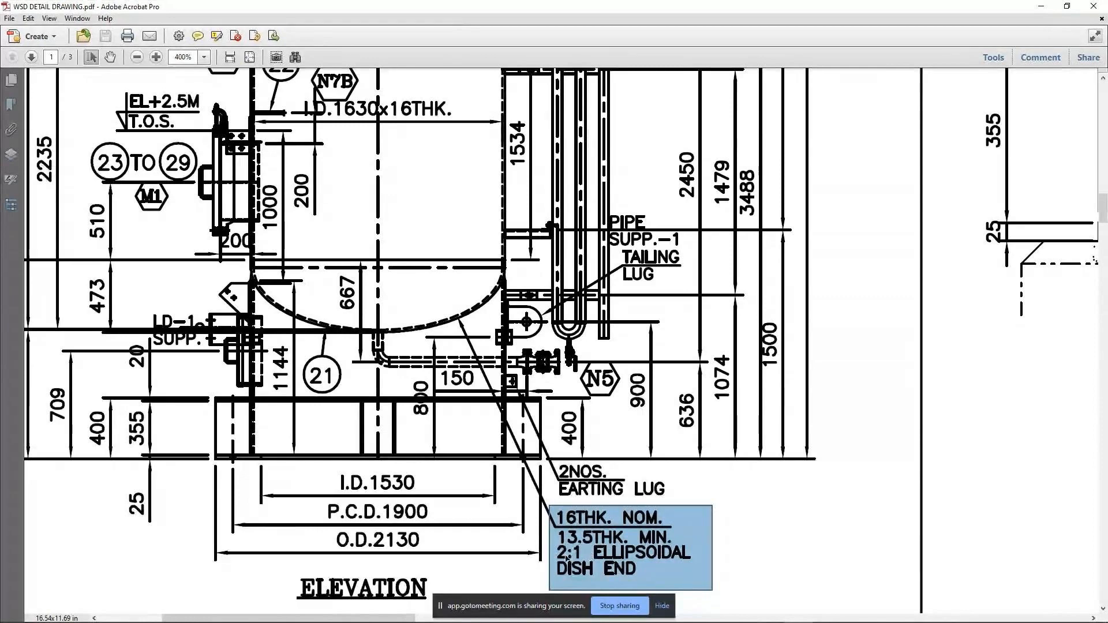
scroll(396, 348, up, 1)
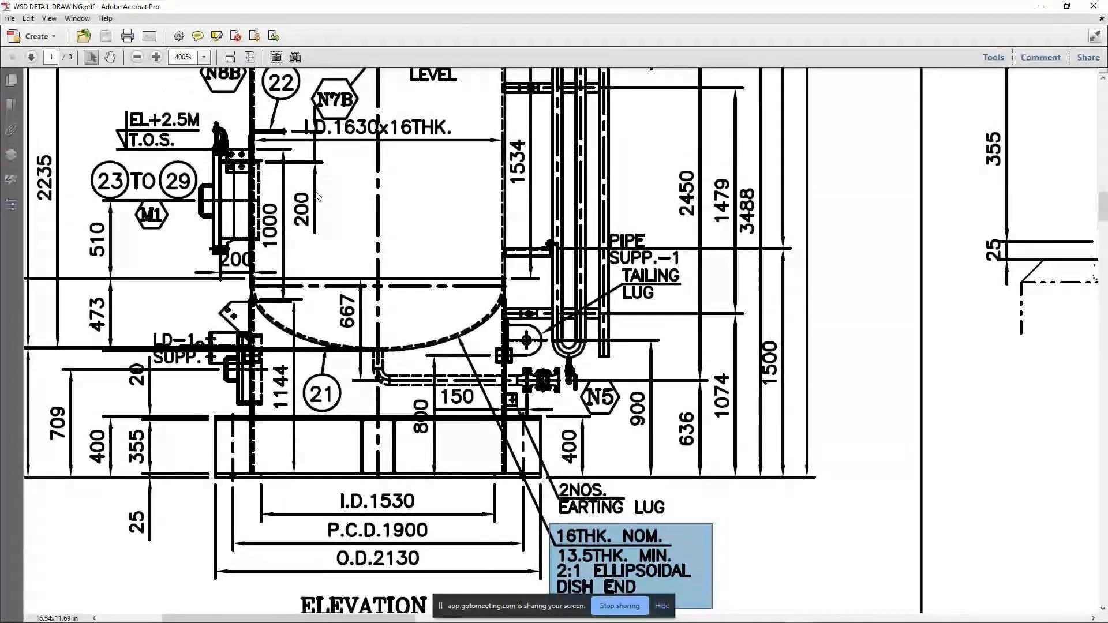
drag(322, 120, 467, 147)
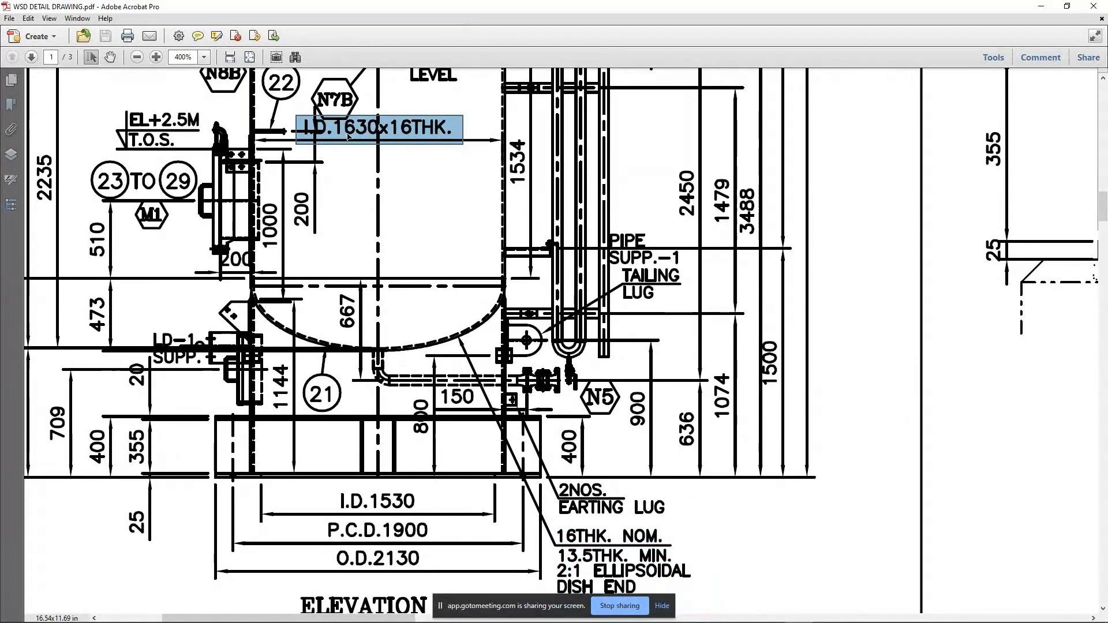
Step: Return to Static Equipment Generator and add a head named Bottom Head to the WSD vessel
mouse_move(769, 620)
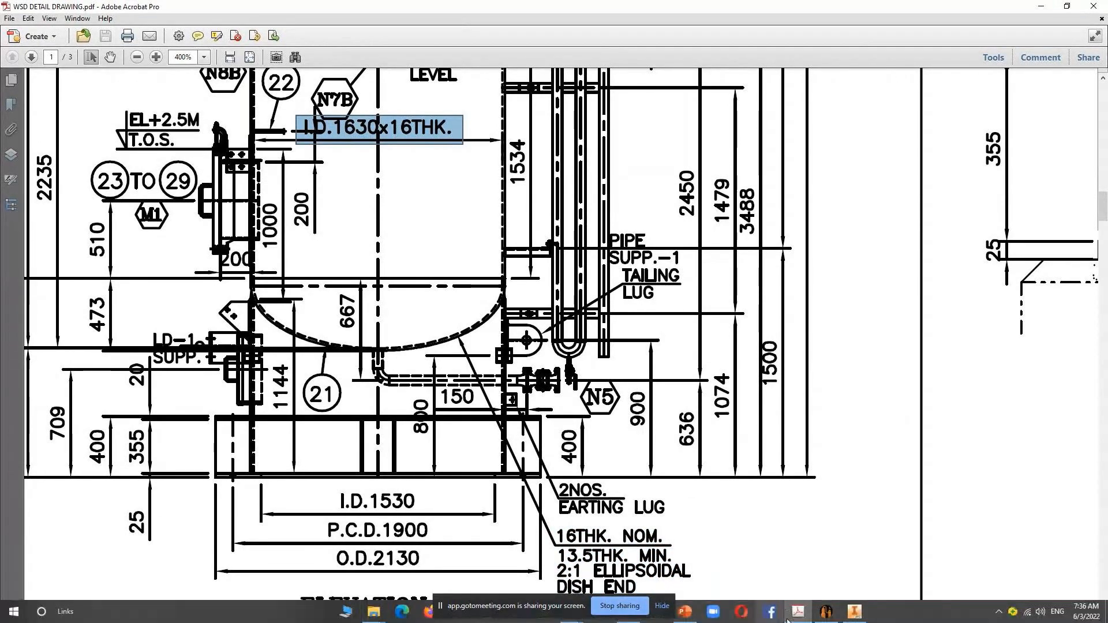
click(835, 617)
click(20, 49)
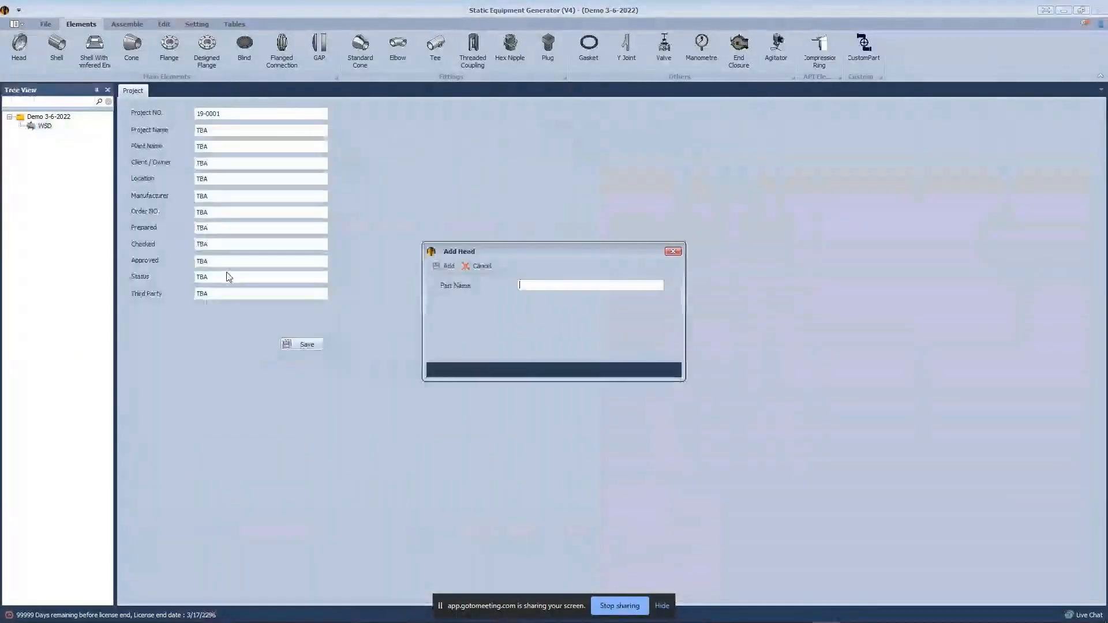
text(B)
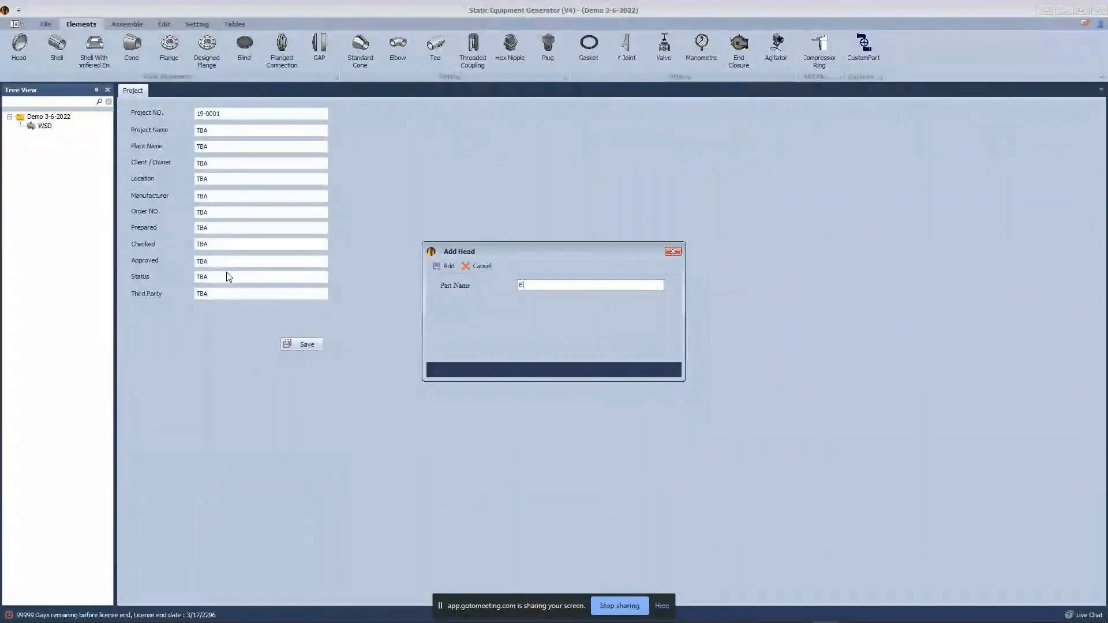
text(ottom Head)
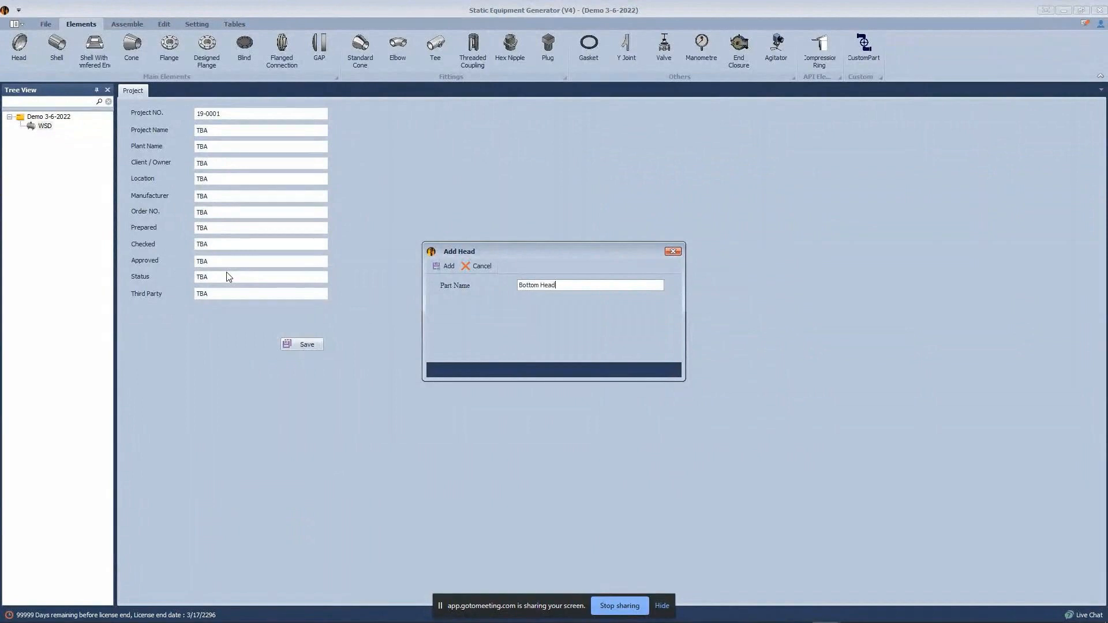
key(Return)
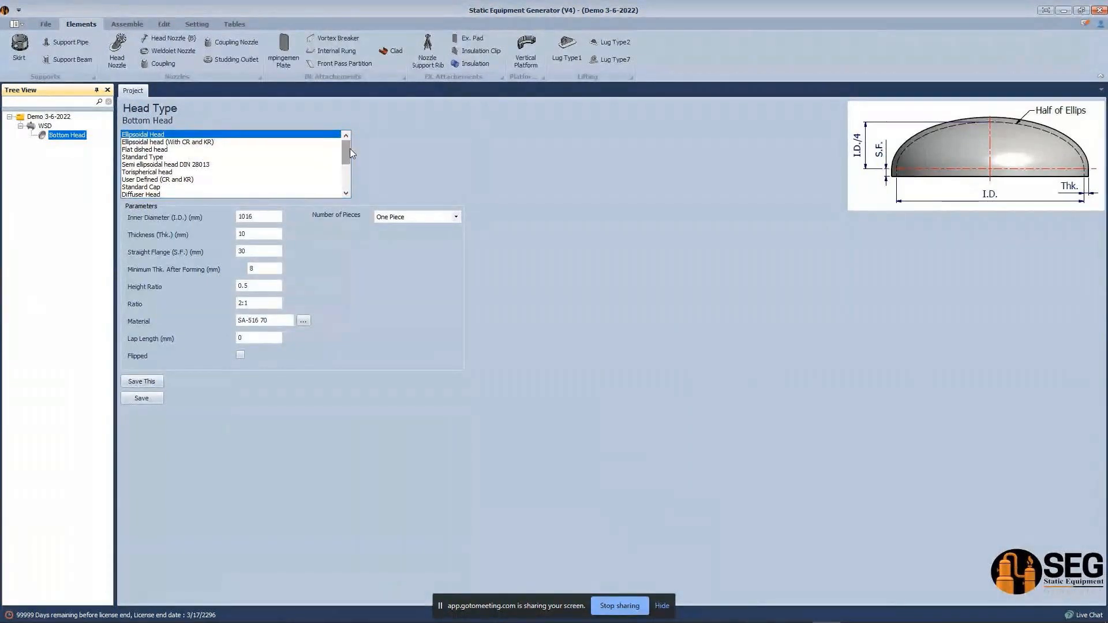
Step: Set the ellipsoidal bottom head's inner diameter to 1630 mm, thickness 16, straight flange 50 and minimum thickness after forming 13.5, flip it and save
mouse_move(350, 148)
mouse_down()
mouse_move(350, 191)
mouse_move(345, 147)
mouse_up()
double_click(271, 217)
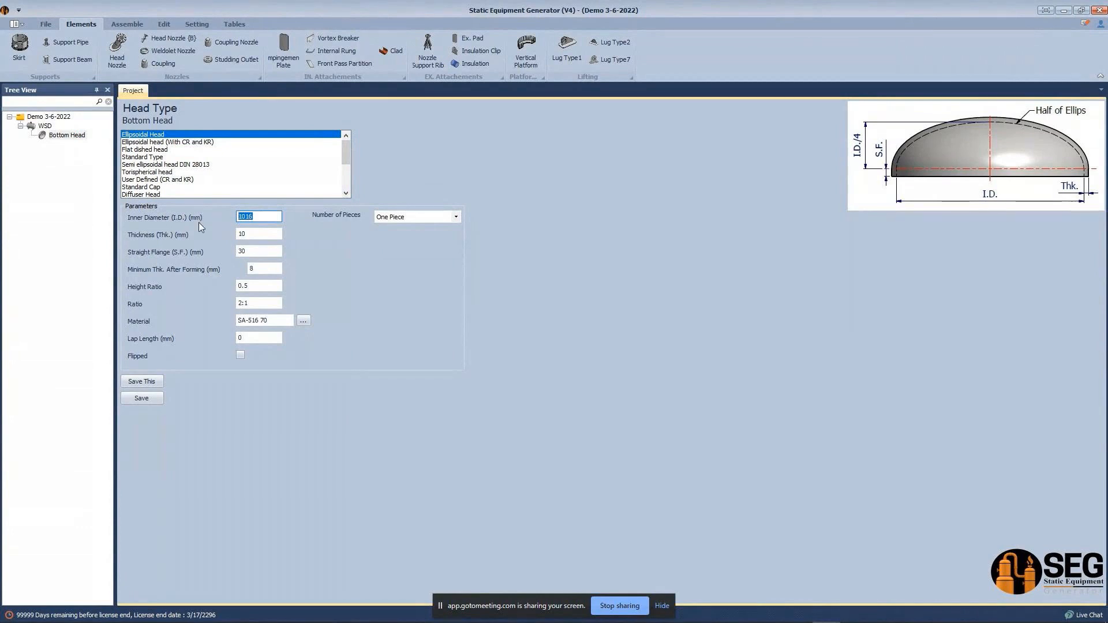
text(1630)
key(Tab)
text(16)
key(Tab)
text(50)
key(Tab)
text(13.5)
key(Tab)
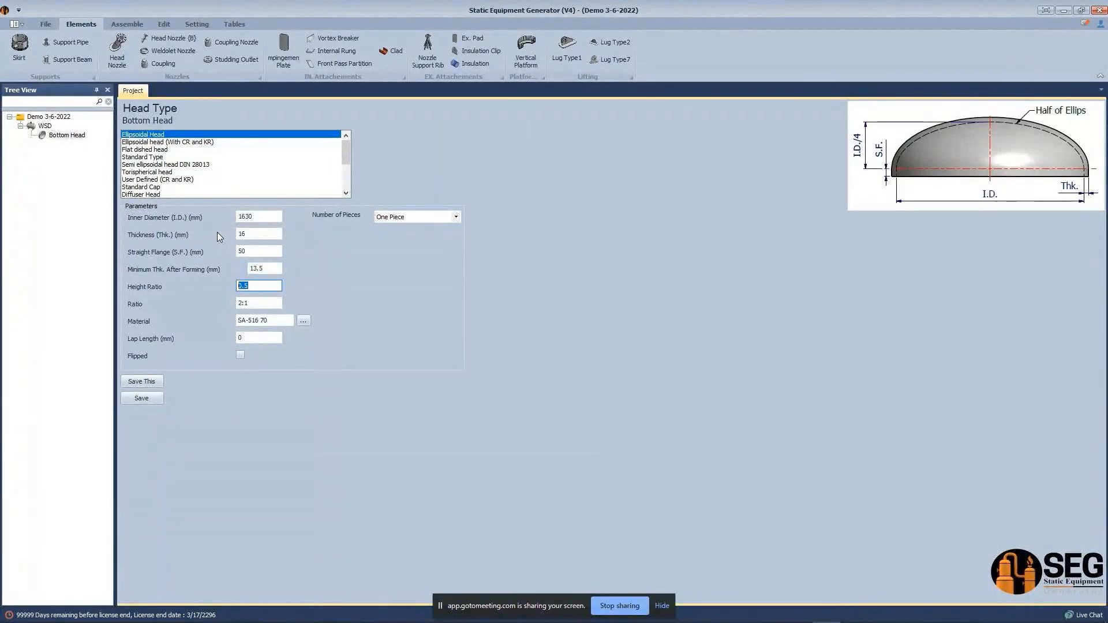
click(240, 354)
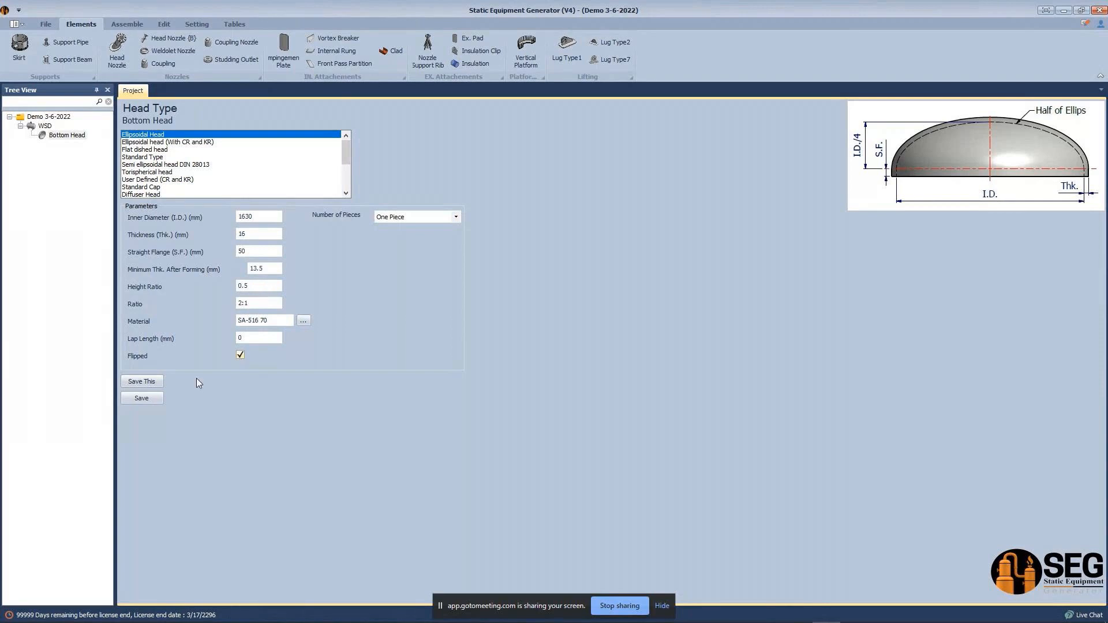
click(161, 400)
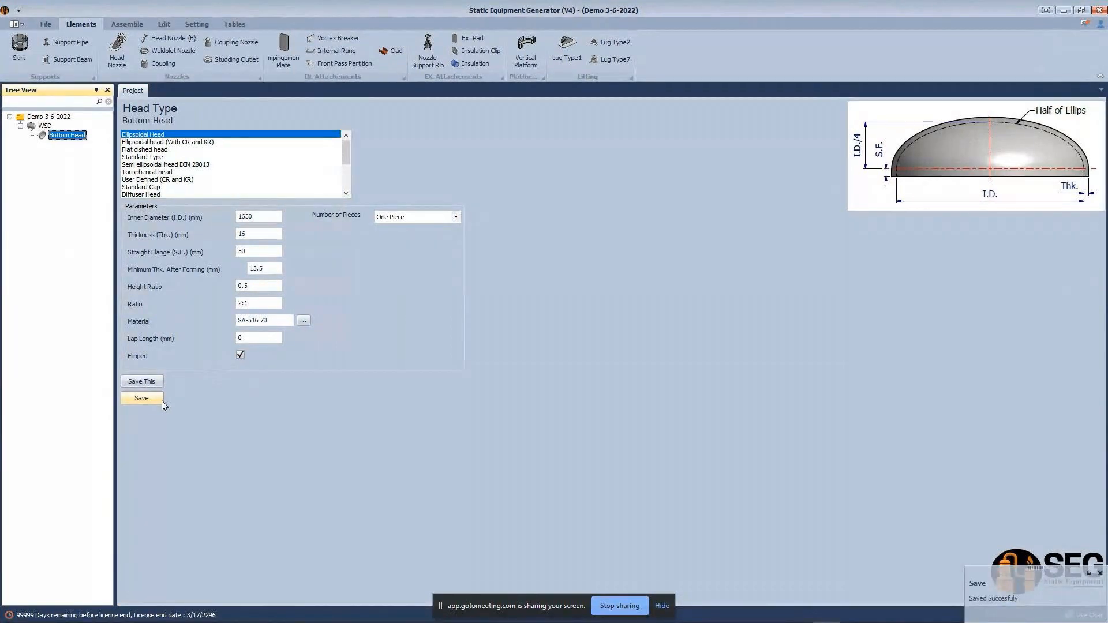
Step: Add a shell named Can-1 to the WSD vessel
click(42, 126)
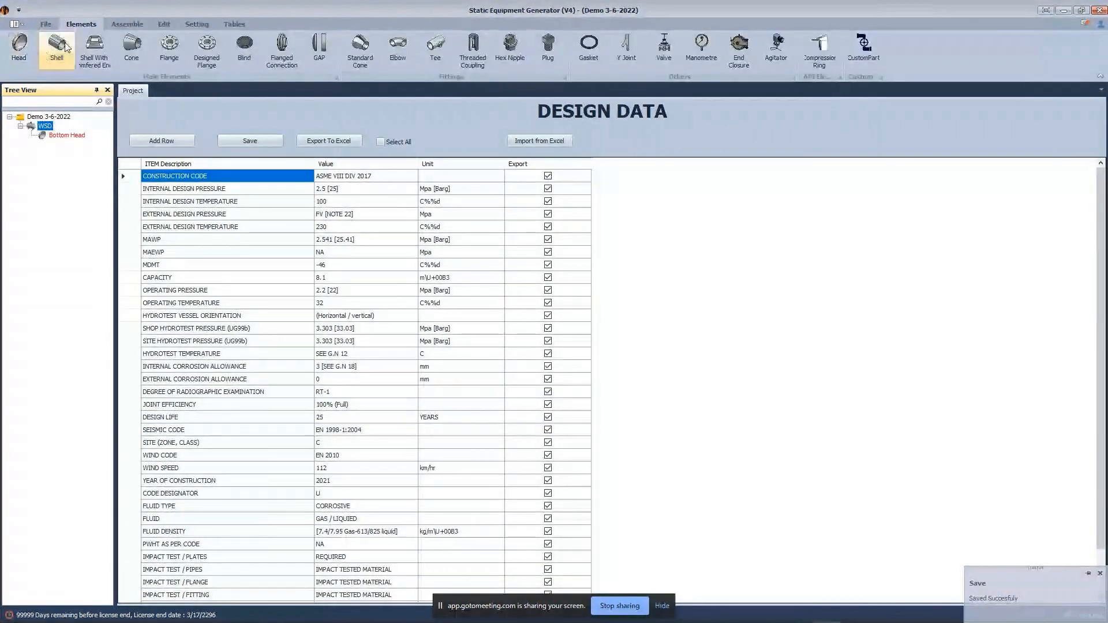
click(57, 47)
text(Can-1)
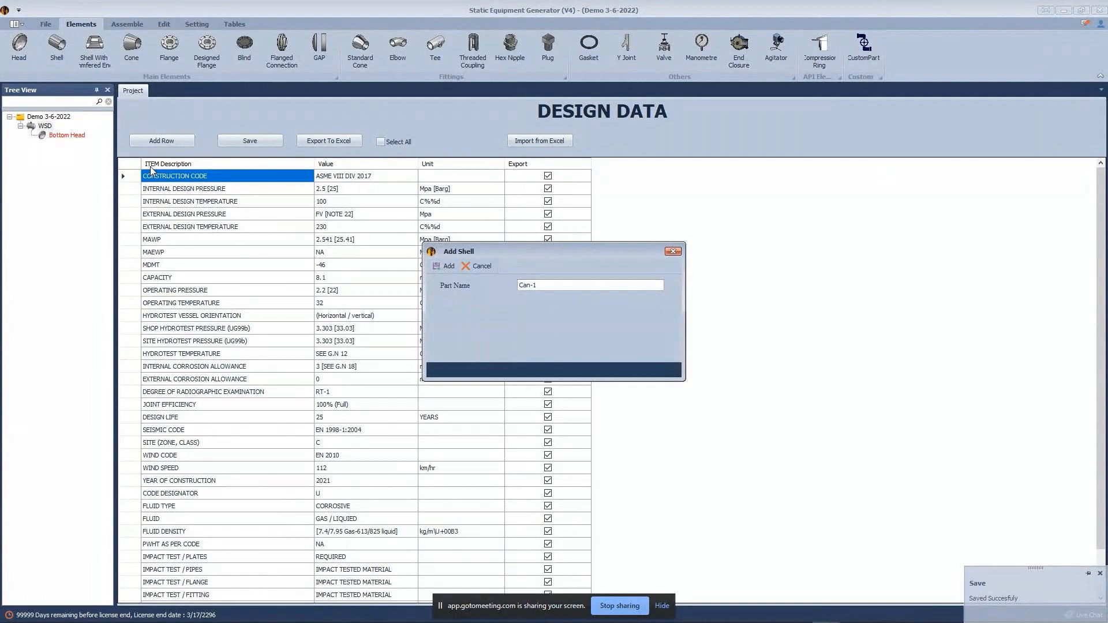
key(Return)
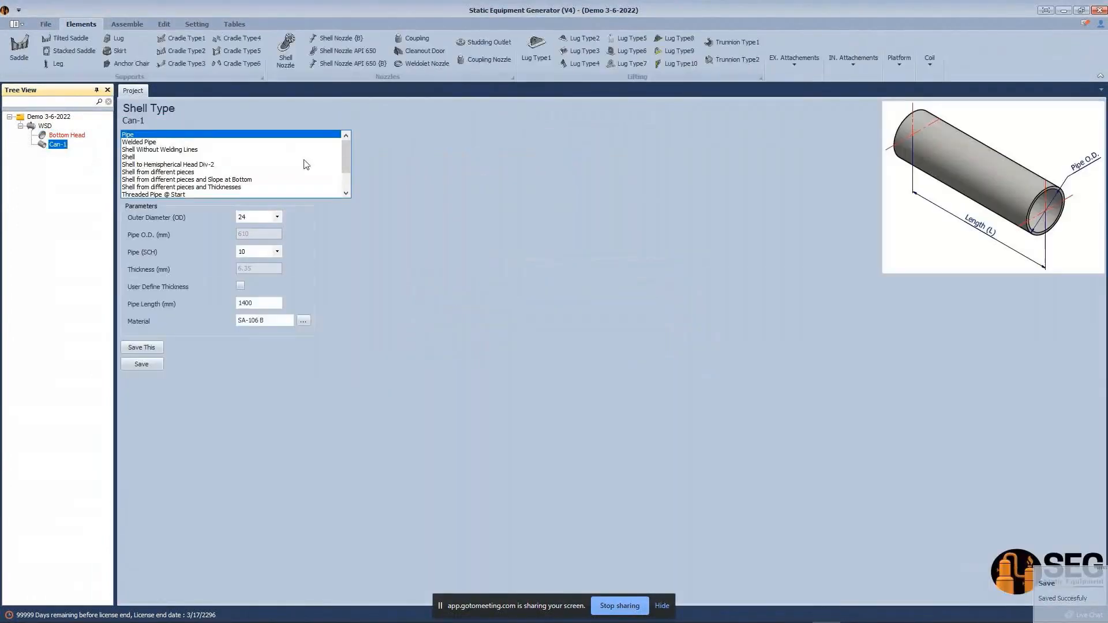
Step: Define Can-1 as a Shell with inner diameter 1630 mm, thickness 16 mm and length 3000 mm, and save it
mouse_move(344, 155)
mouse_down()
mouse_move(348, 189)
mouse_move(351, 150)
mouse_up()
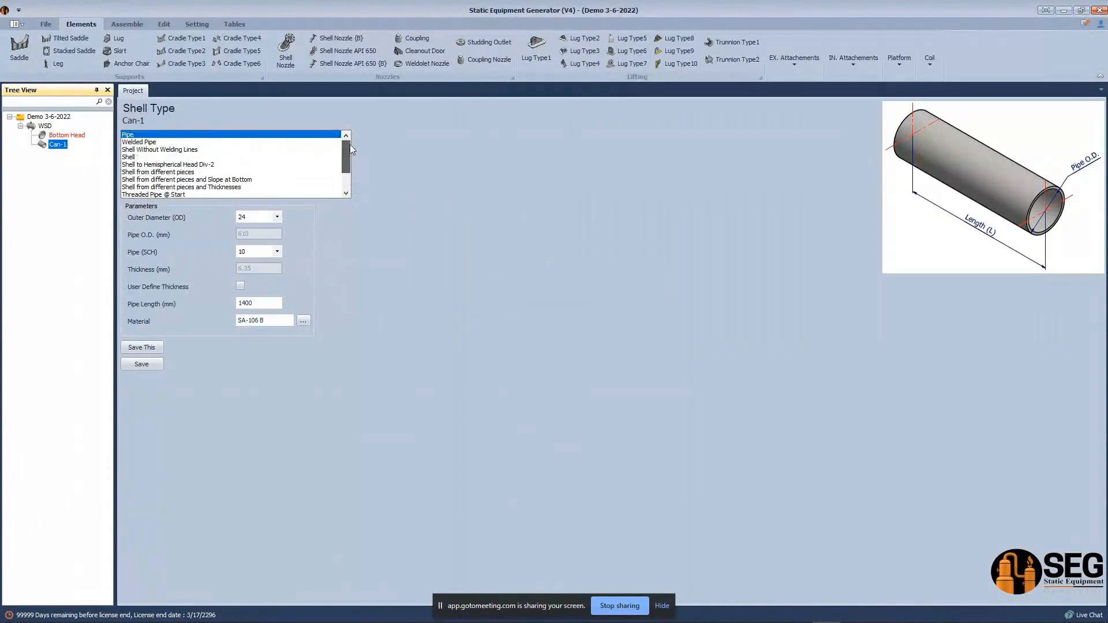
click(130, 158)
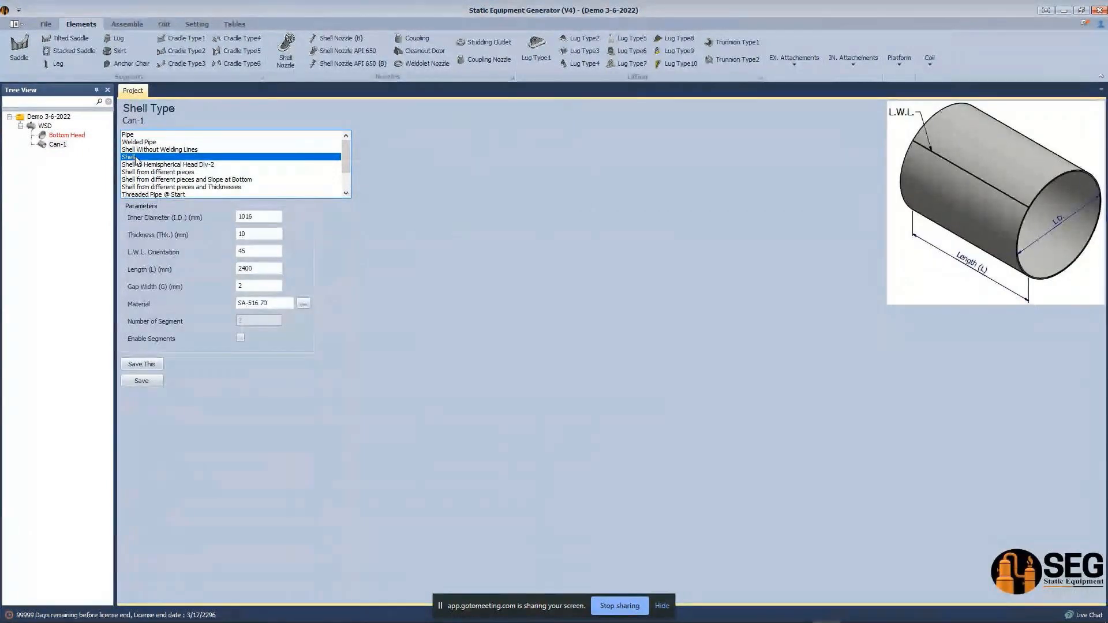
click(240, 215)
drag(241, 215, 214, 215)
text(1630)
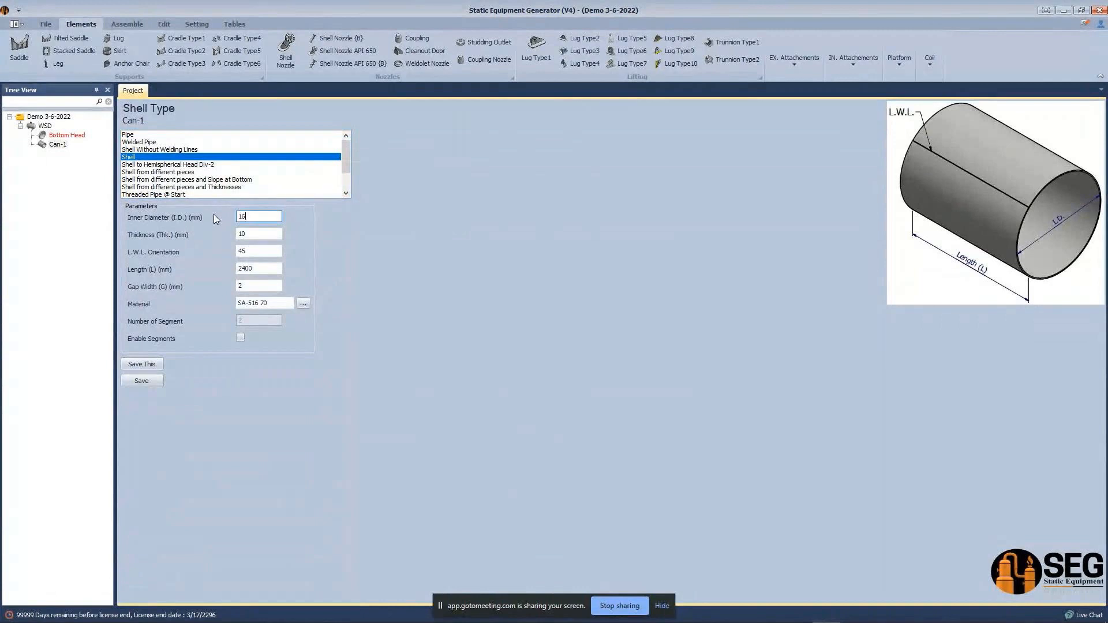
key(Tab)
text(16)
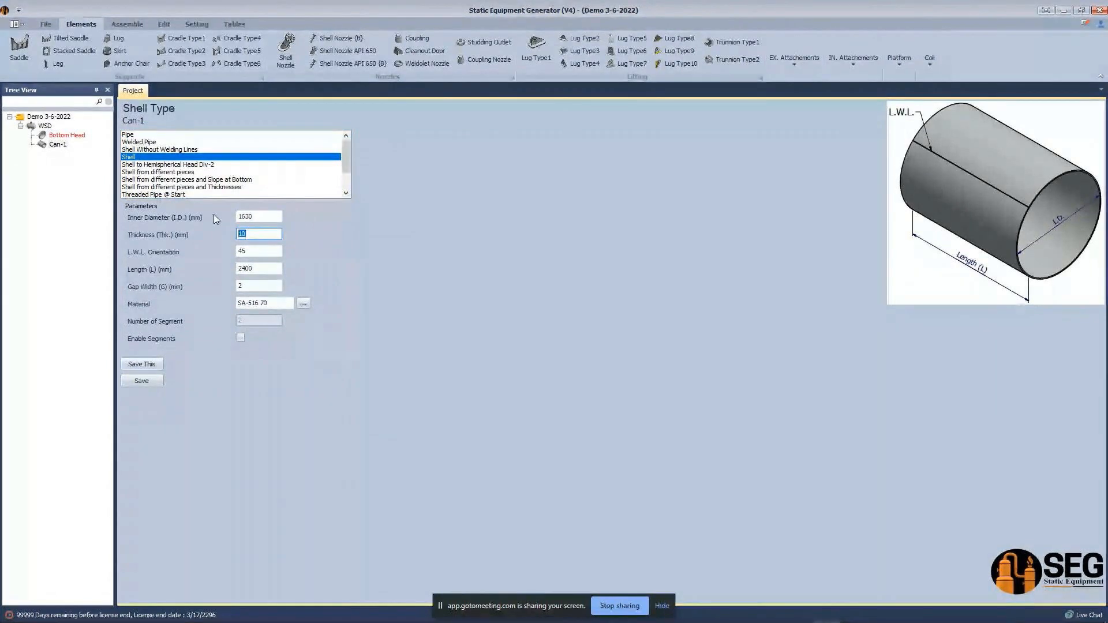
key(Tab)
key(Tab)
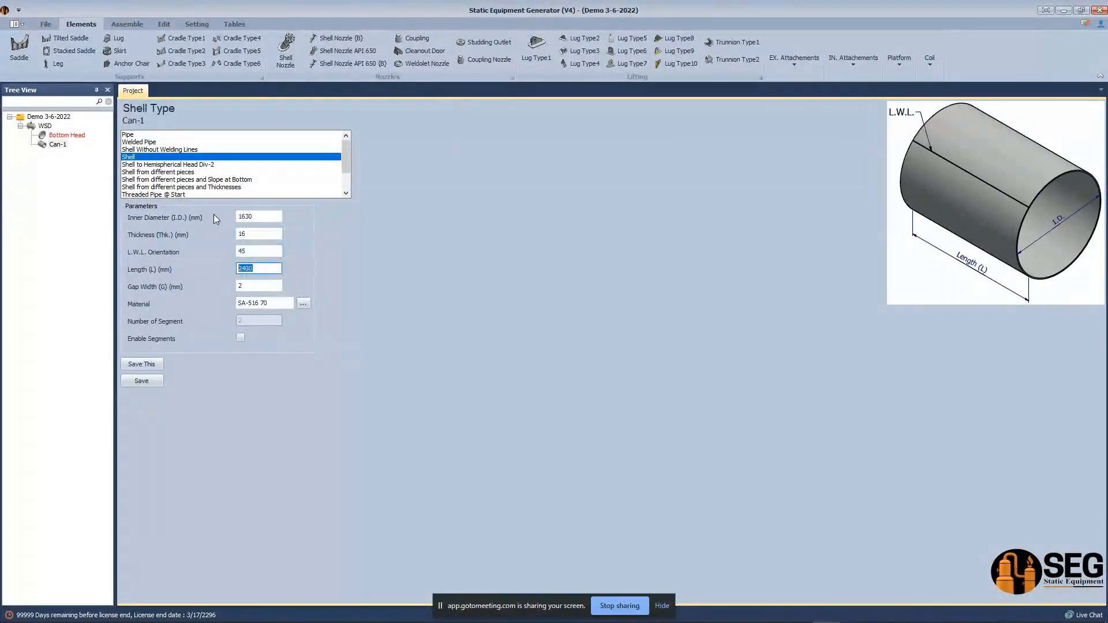
text(3000)
click(255, 285)
click(153, 381)
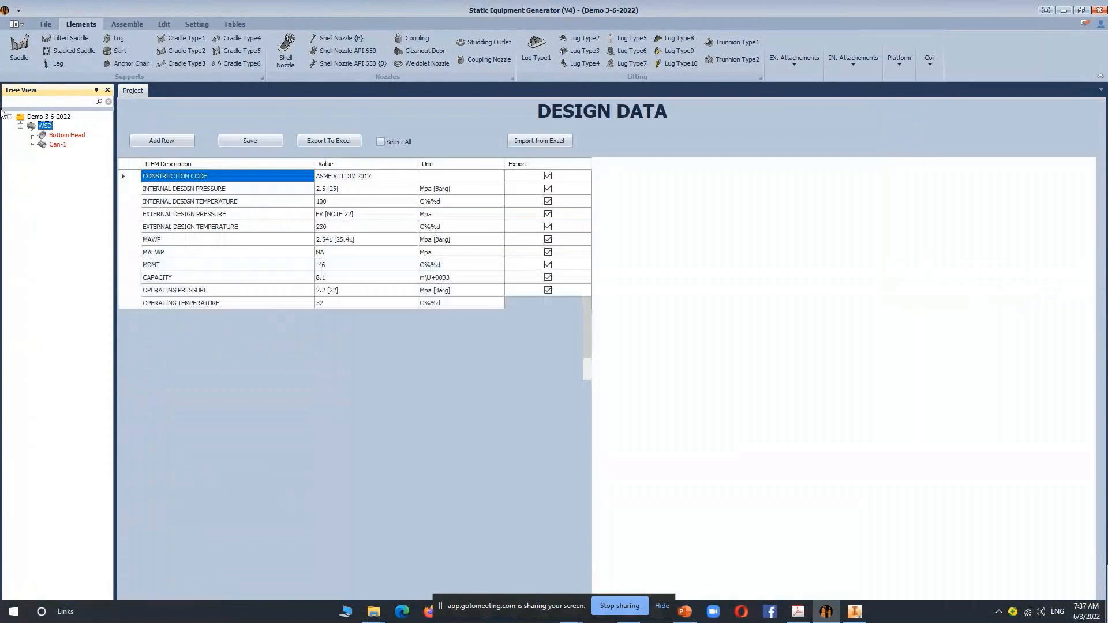
Step: Add a second shell named Can-2 to the WSD vessel, using the same part definition as Can-1
click(56, 46)
text(C)
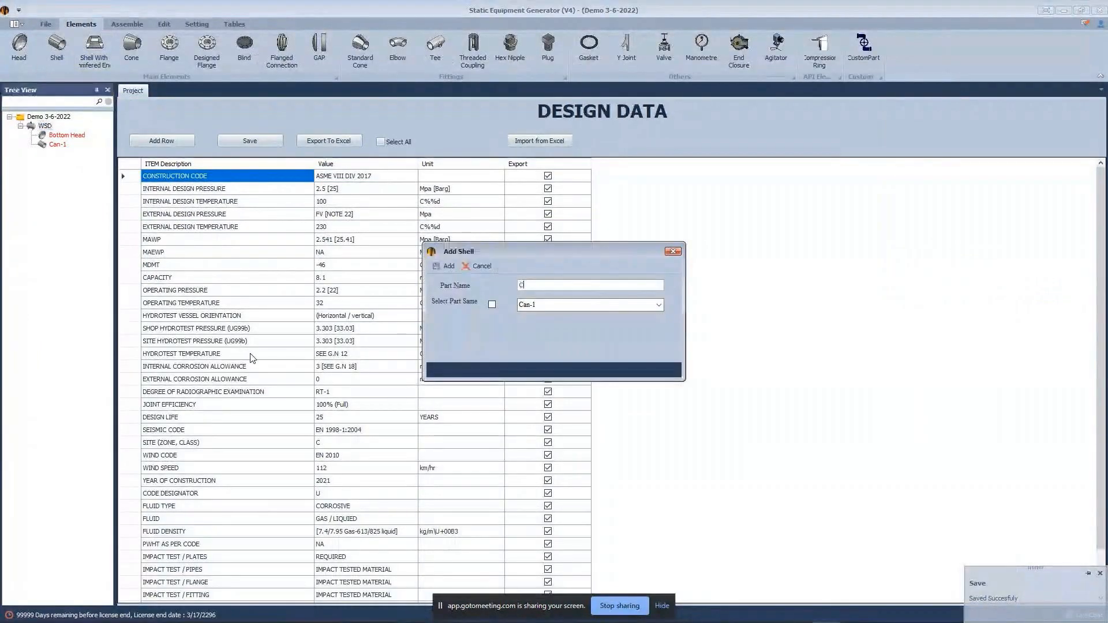
text(an-2)
click(491, 304)
click(444, 265)
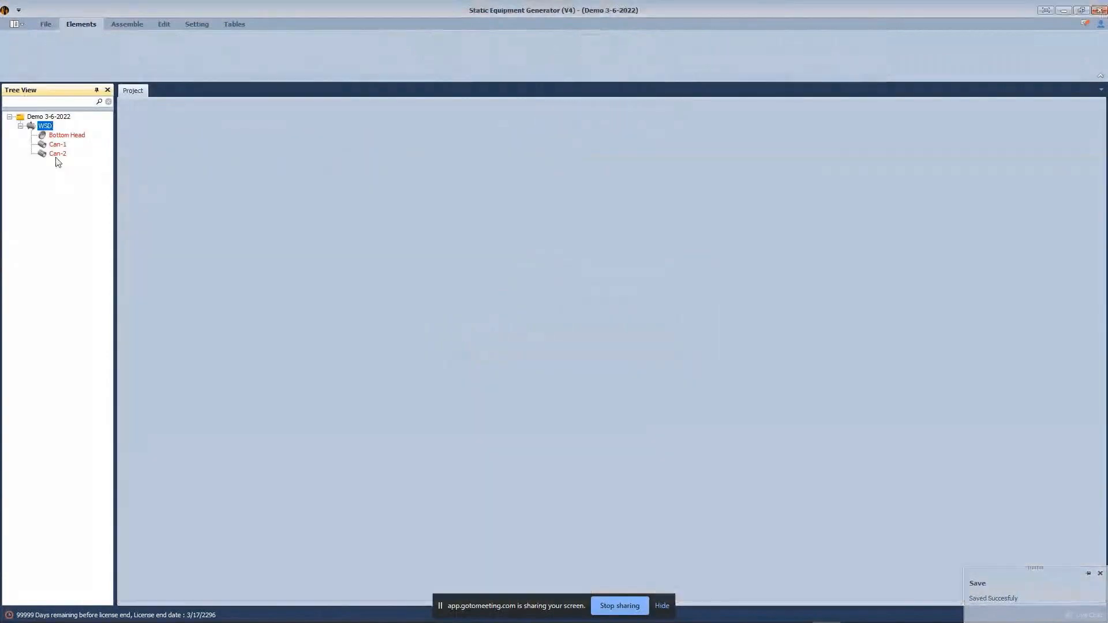
Step: Set the longitudinal weld line (L.W.L.) orientation of Can-2 to 135
click(57, 154)
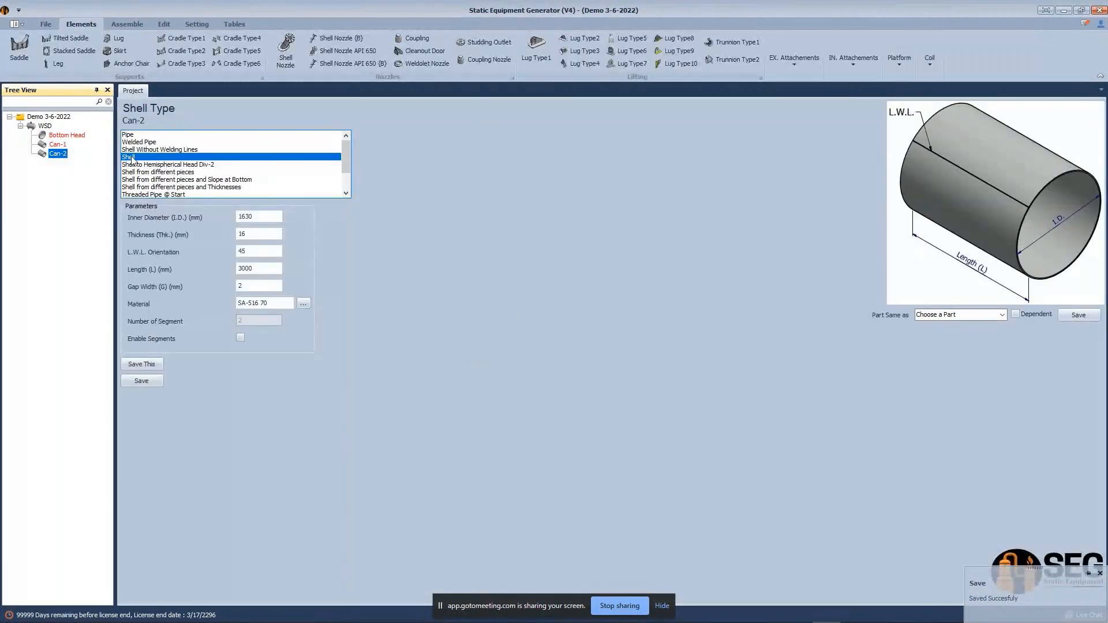
click(252, 250)
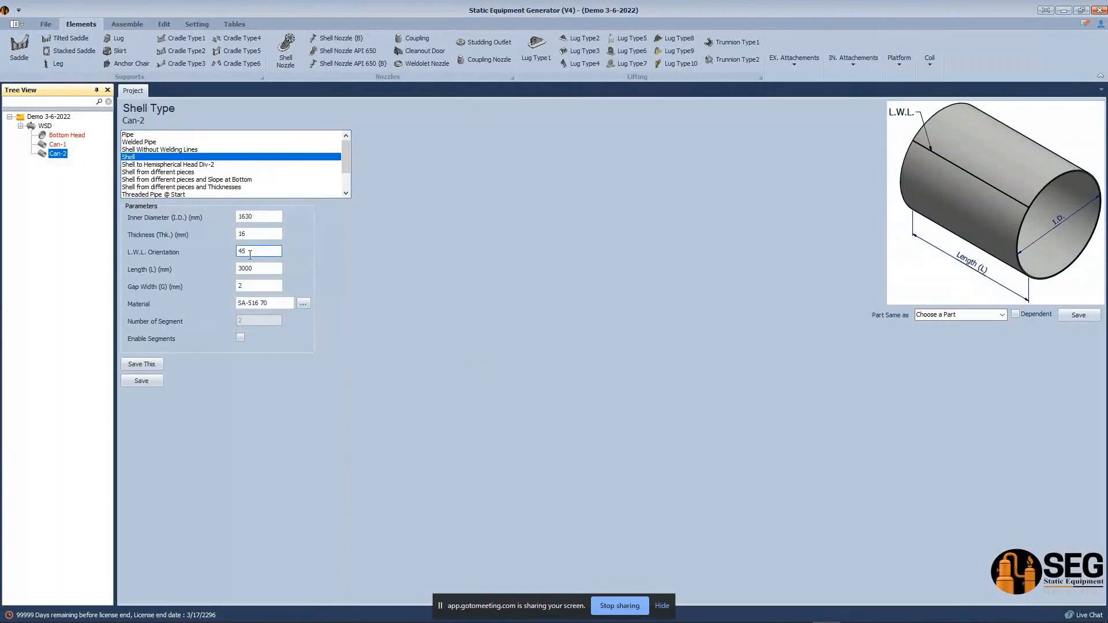
key(BackSpace)
key(BackSpace)
text(135)
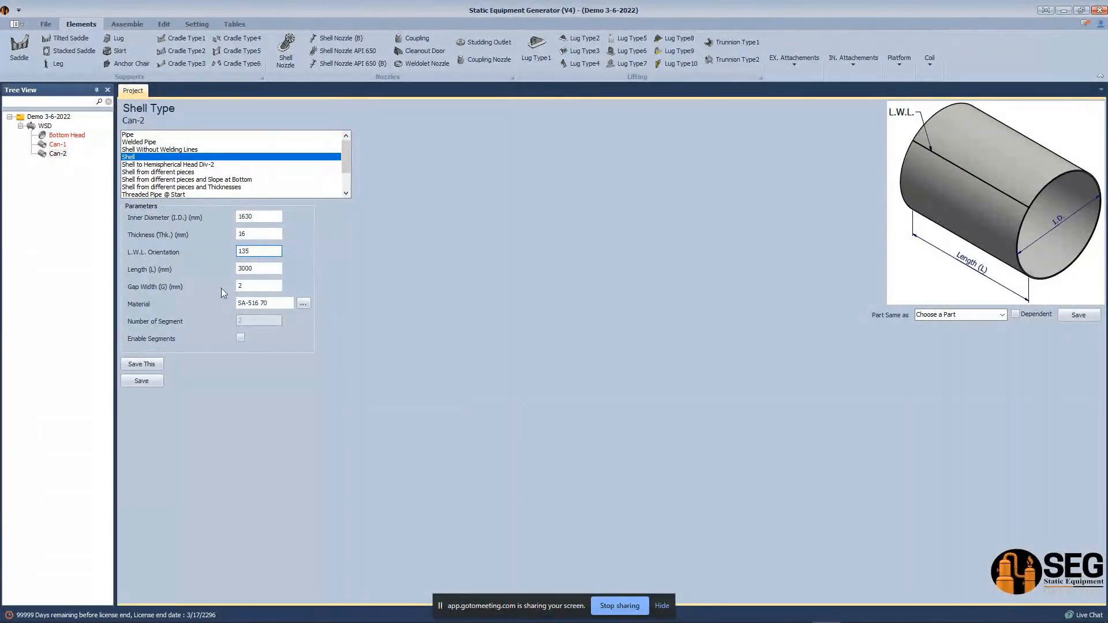
key(Tab)
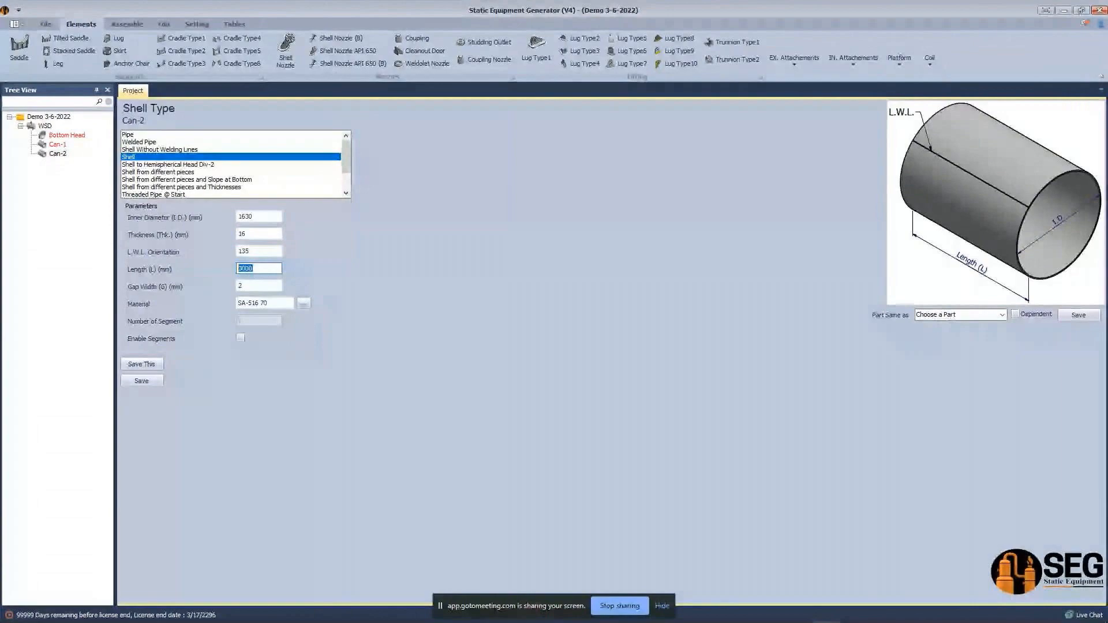
Step: Switch to WSD DETAIL DRAWING.pdf in Adobe Acrobat and read the total shell length dimension on the elevation view
click(802, 611)
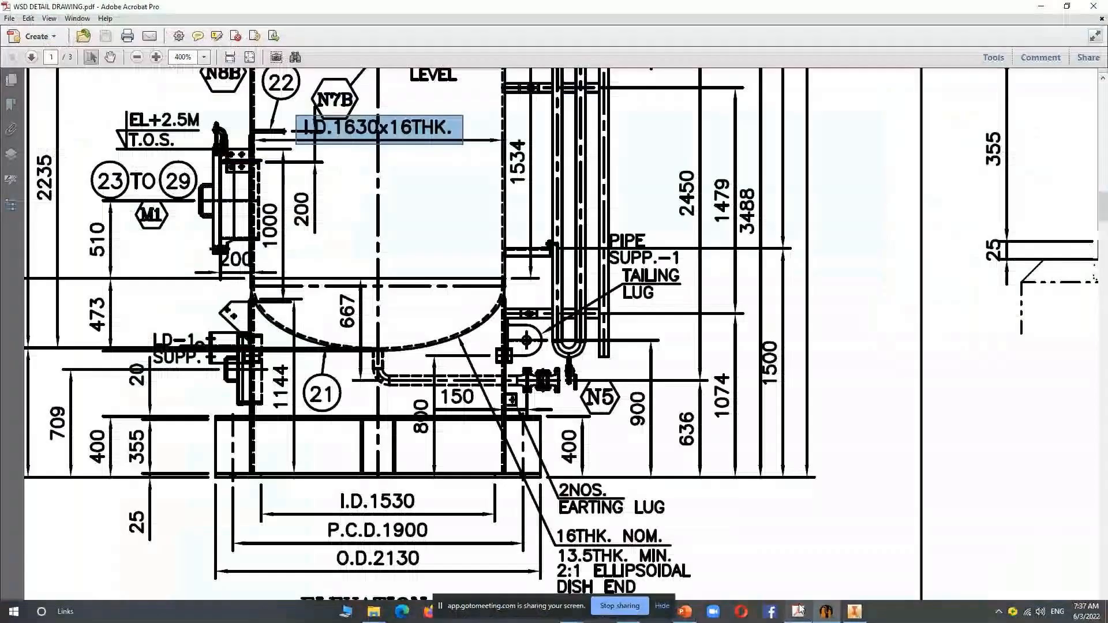
ctrl+scroll(339, 234, down, 2)
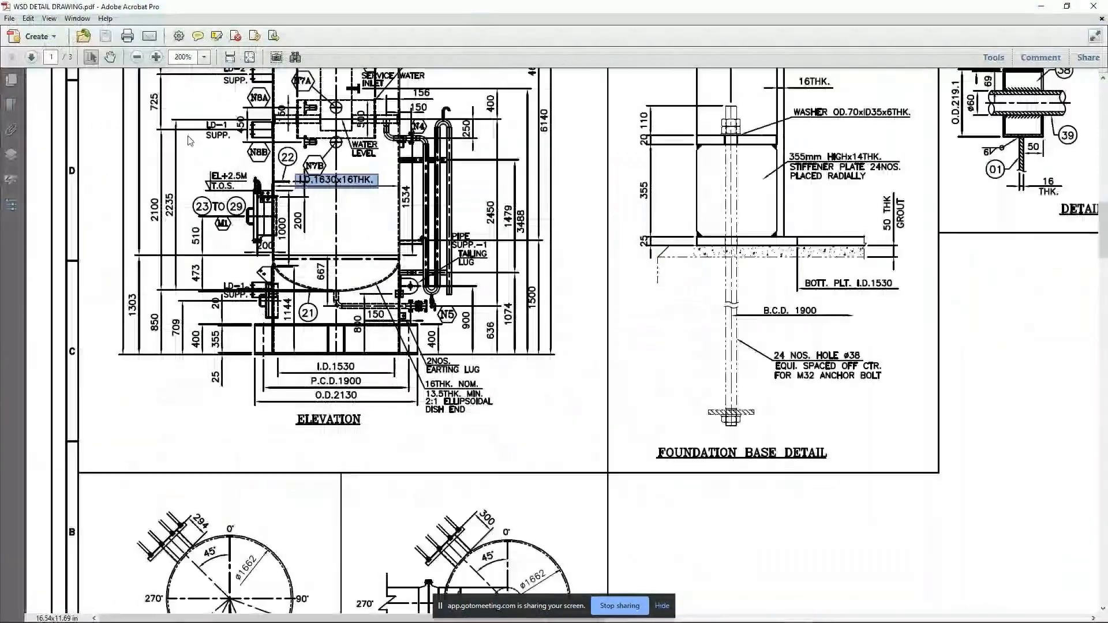
scroll(191, 156, up, 2)
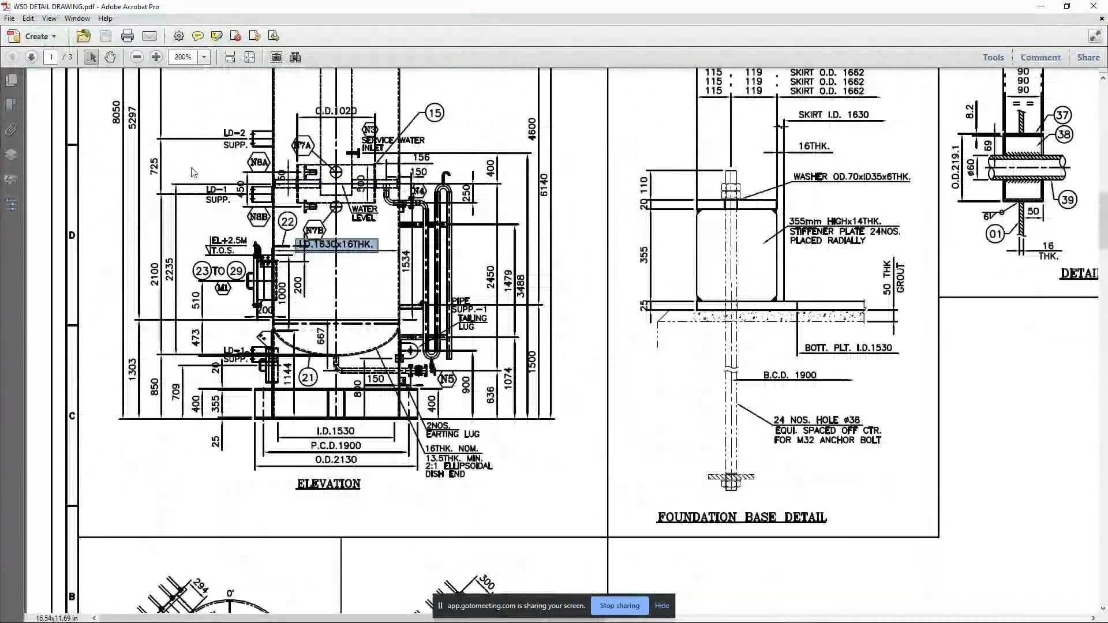
scroll(193, 173, up, 3)
scroll(167, 182, up, 2)
drag(138, 290, 153, 340)
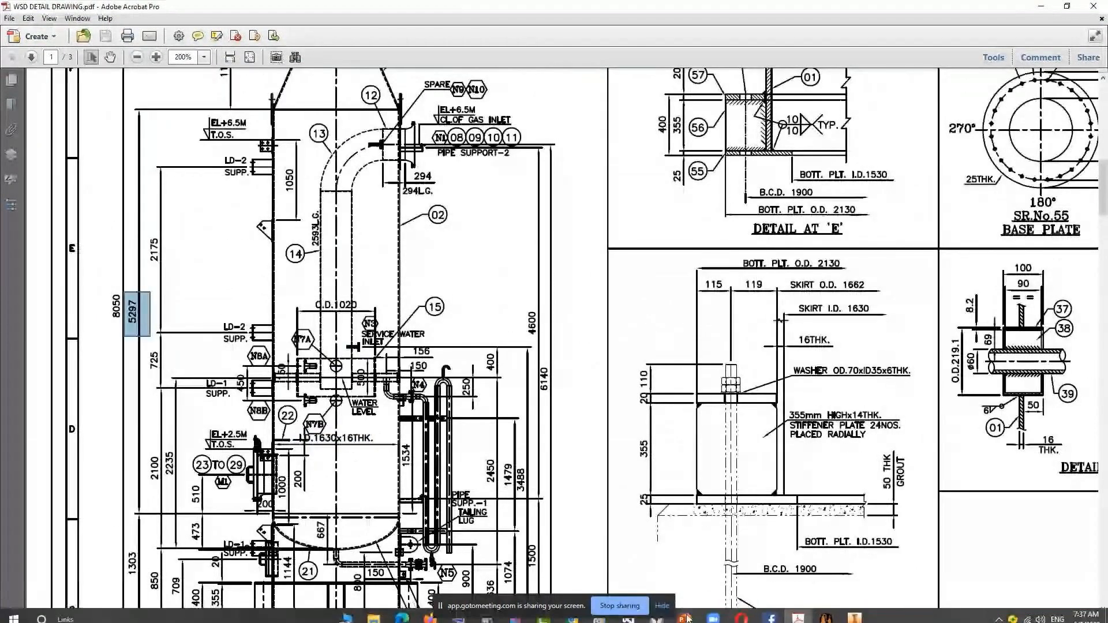
Step: Switch to Calculator, compute the remaining shell length as 5297 - 3000 and select the result
click(660, 609)
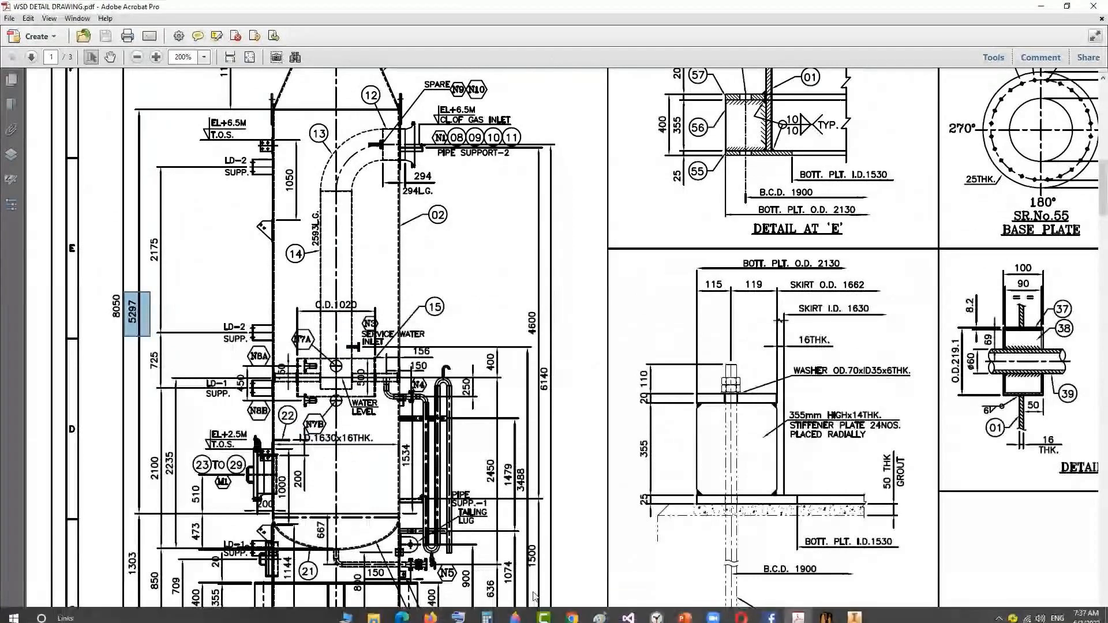
click(488, 613)
text(5)
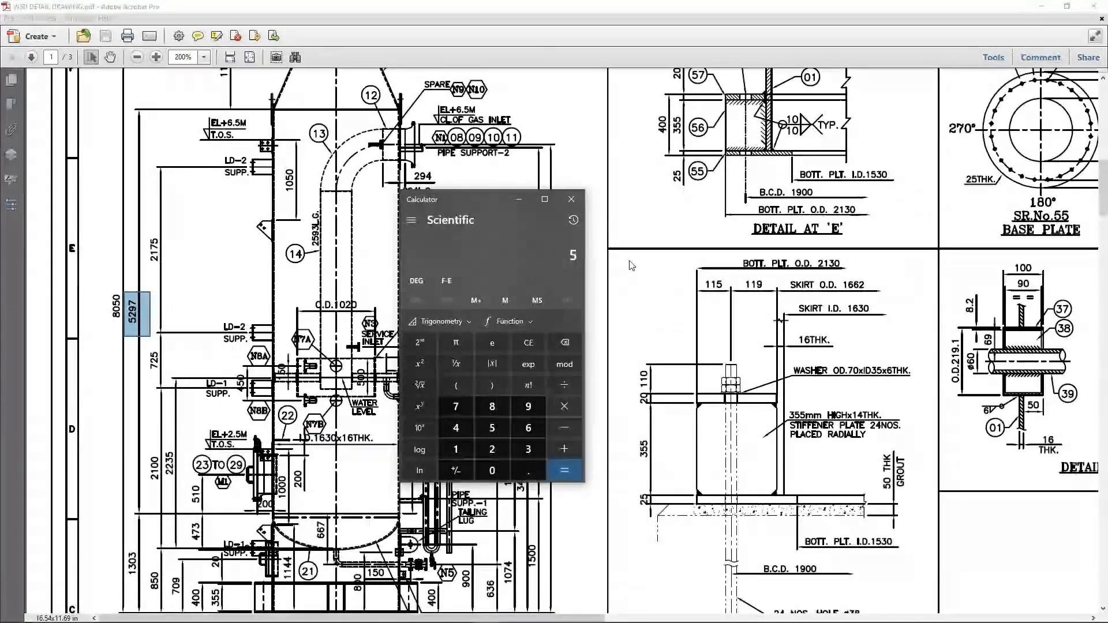
text(,297)
key(Return)
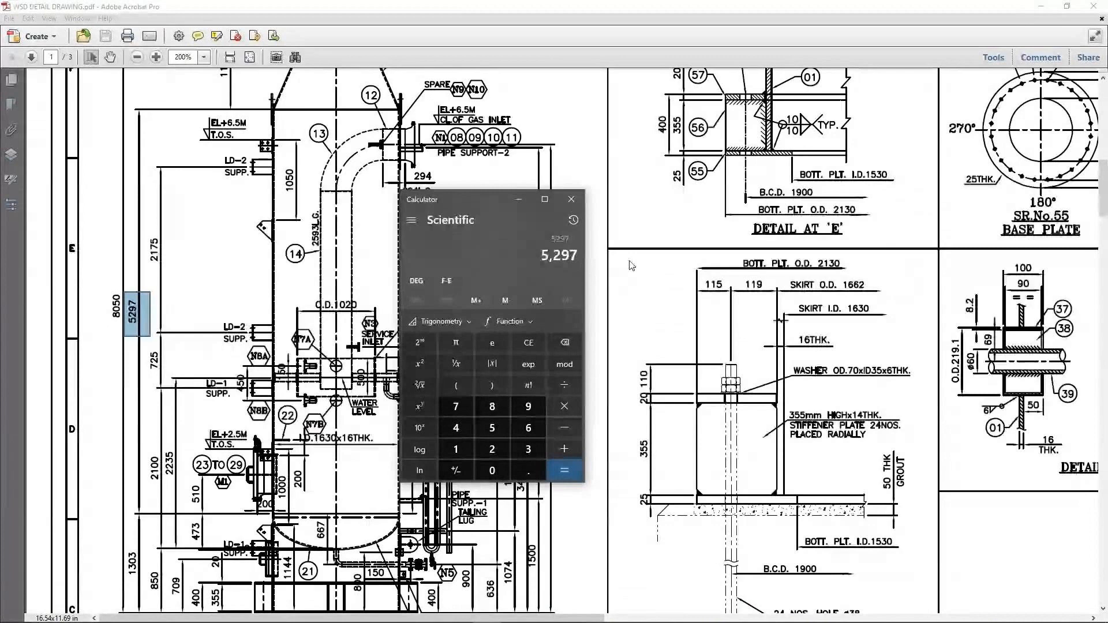
text(-3000)
key(Return)
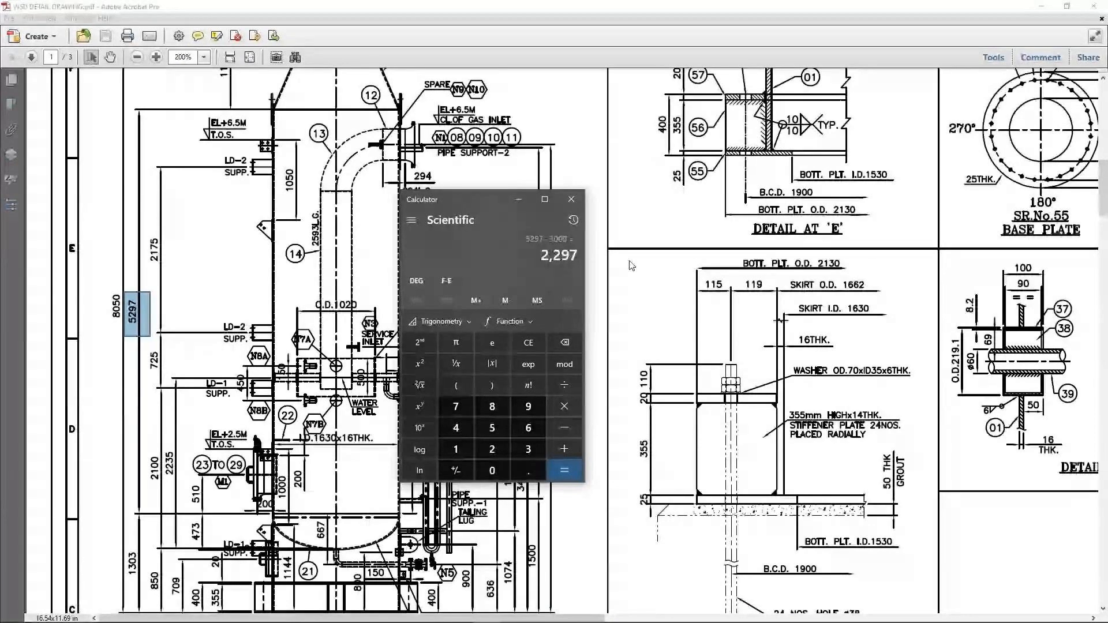
double_click(581, 254)
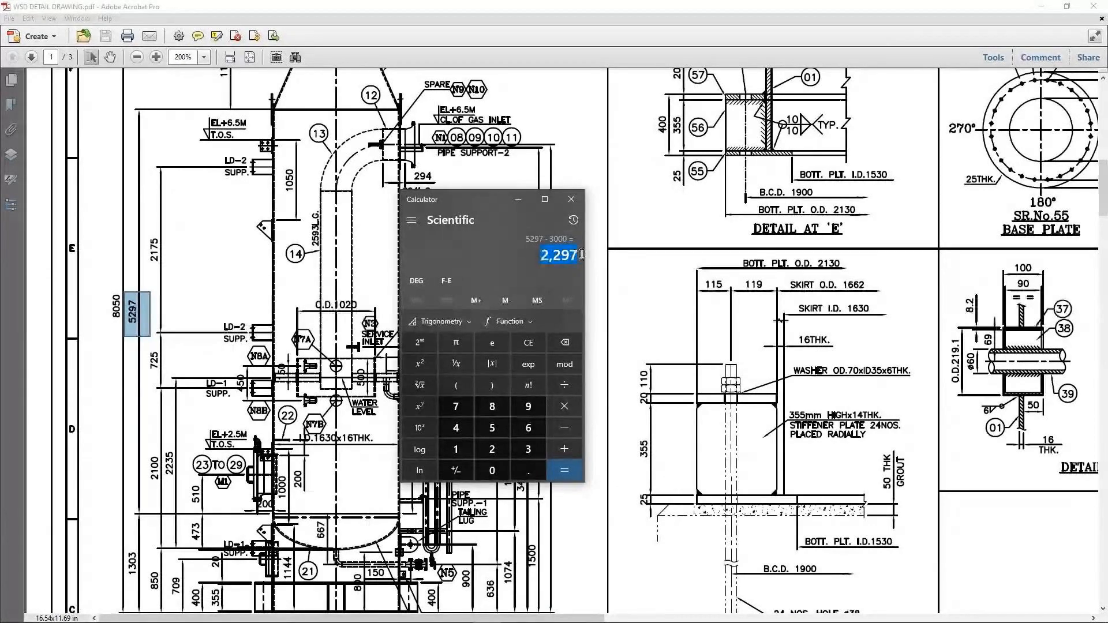
Step: Return to Static Equipment Generator, set the length of Can-2 to 2297 mm and save the shell
mouse_move(792, 622)
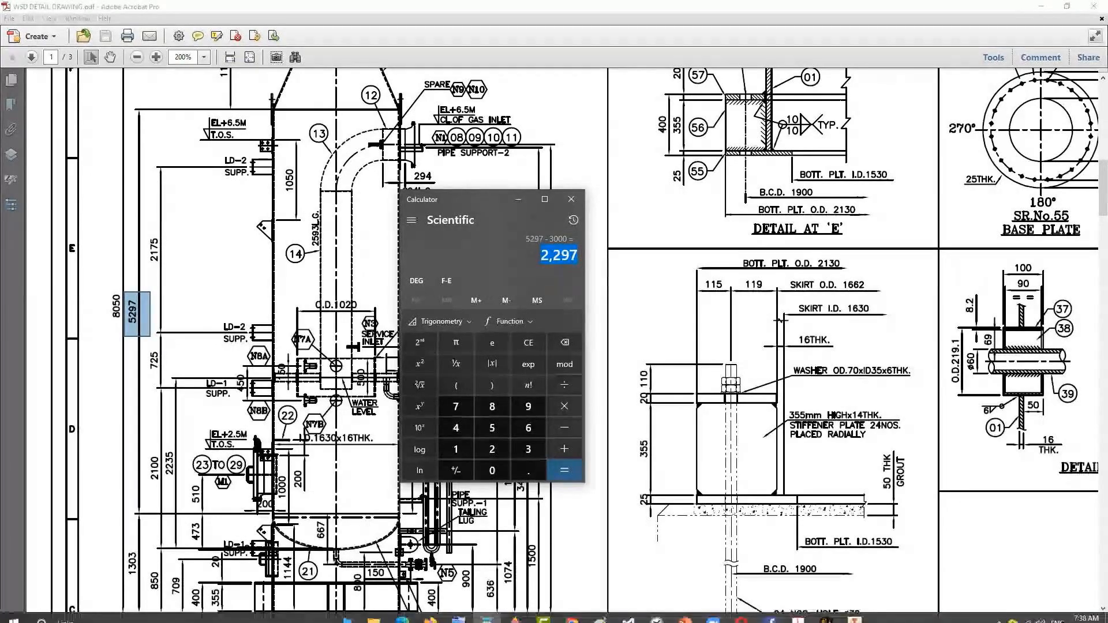
click(828, 613)
text(2297)
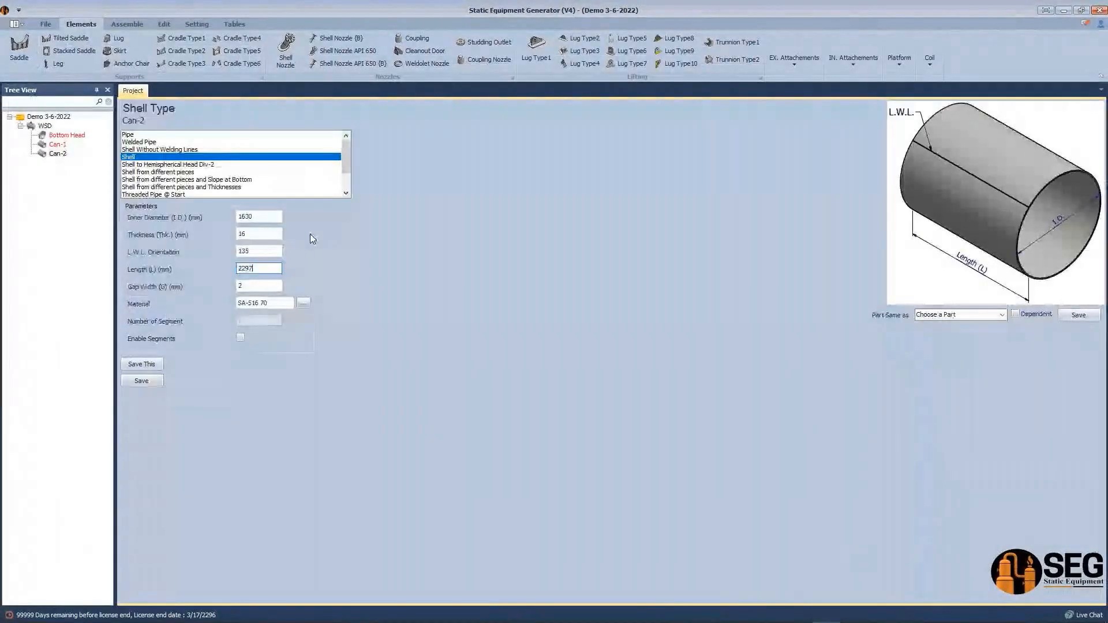
click(143, 382)
Step: Add a cone named Cone to the WSD vessel
click(45, 126)
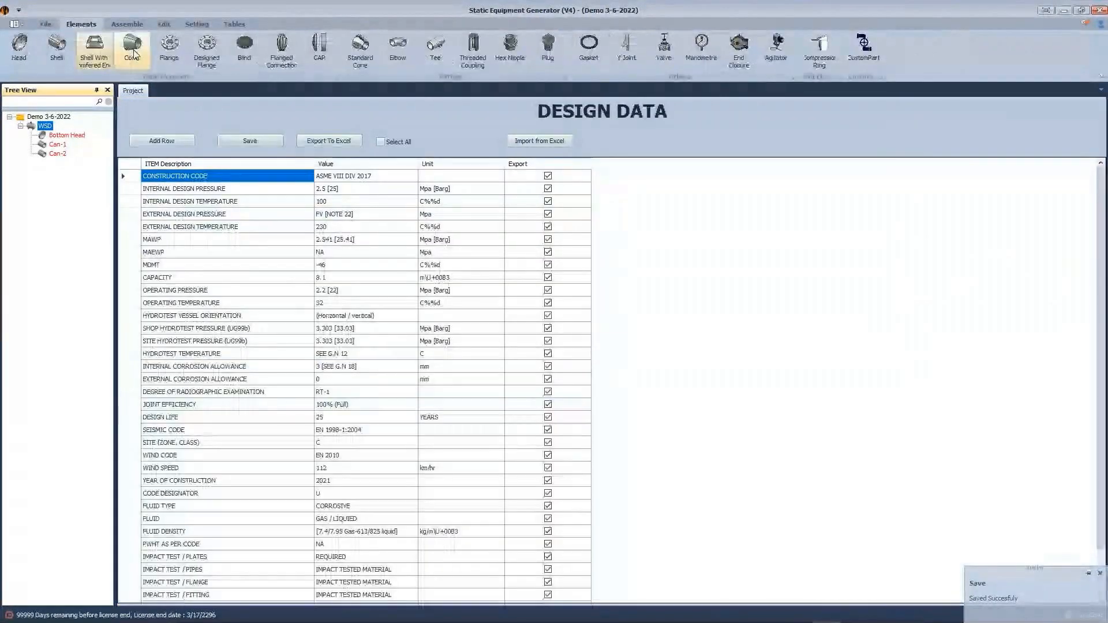
click(137, 52)
text(Cone)
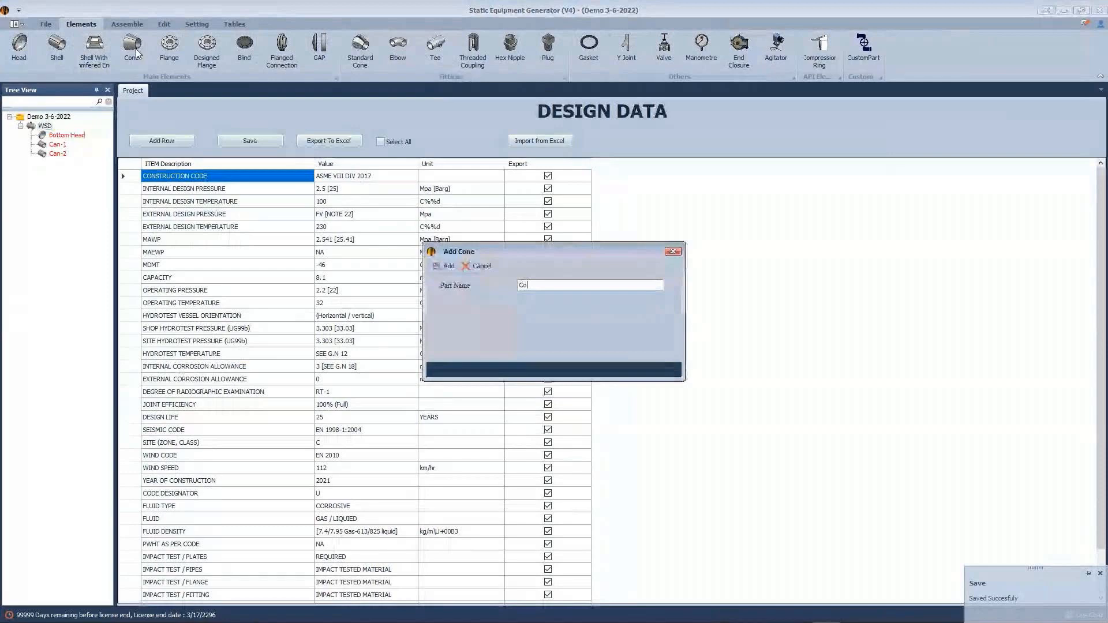
click(446, 266)
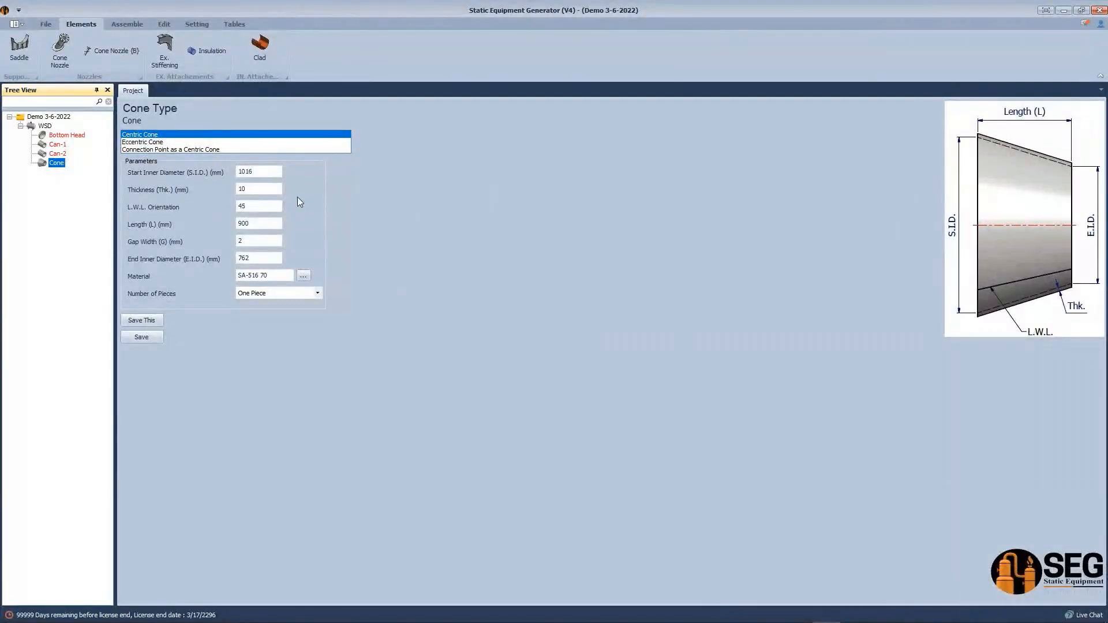
Step: Switch to WSD DETAIL DRAWING.pdf in Adobe Acrobat and read the outer diameter and thickness at the cone's small end
drag(264, 172, 157, 164)
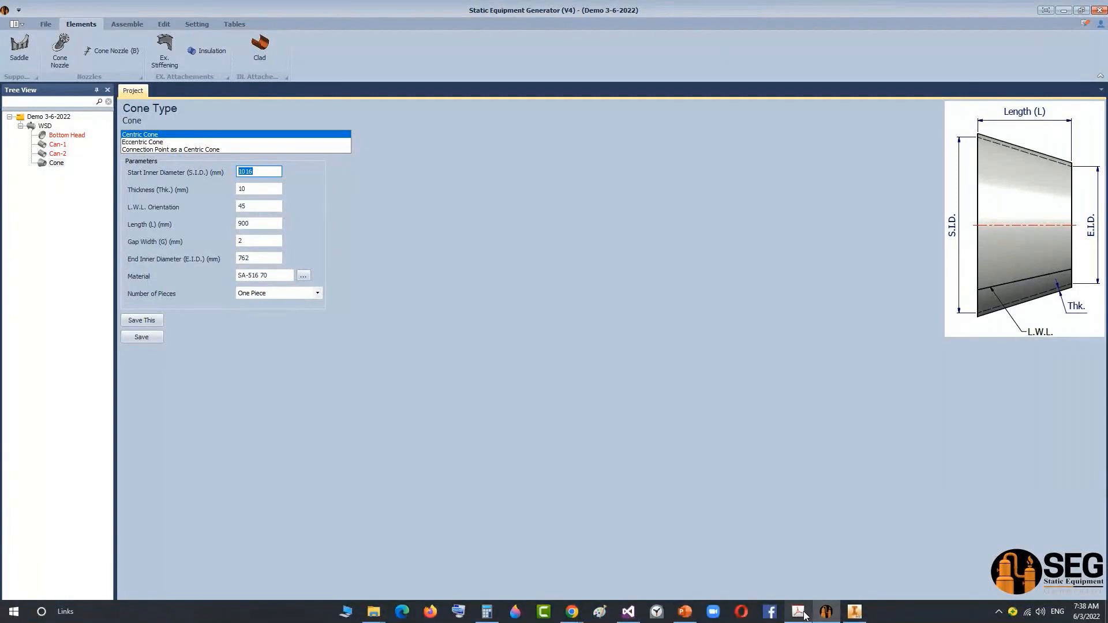
mouse_move(798, 611)
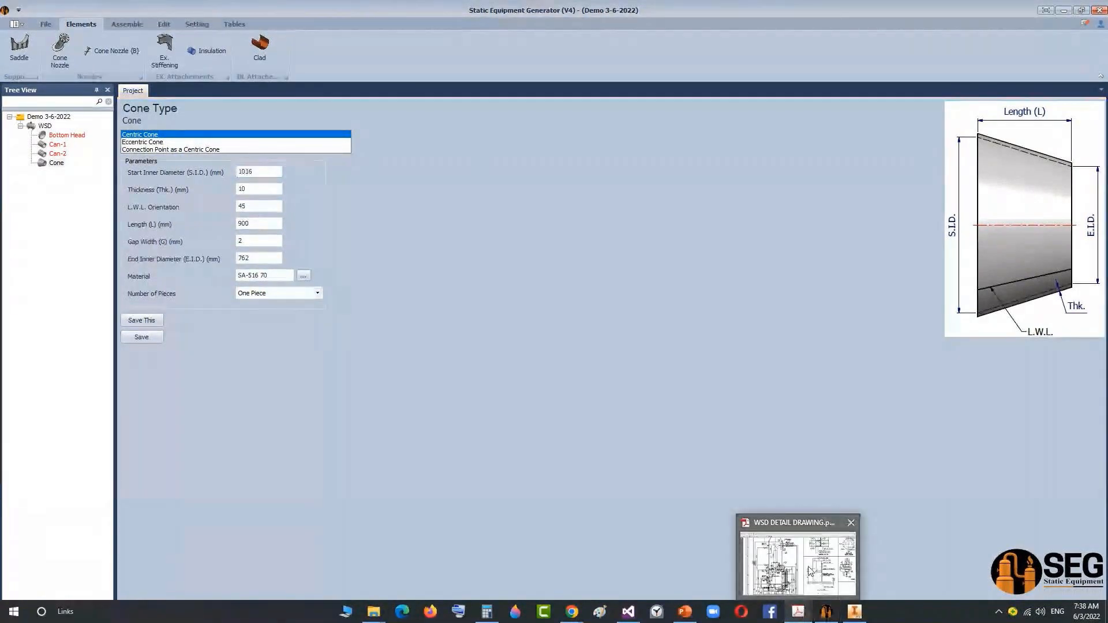
click(810, 572)
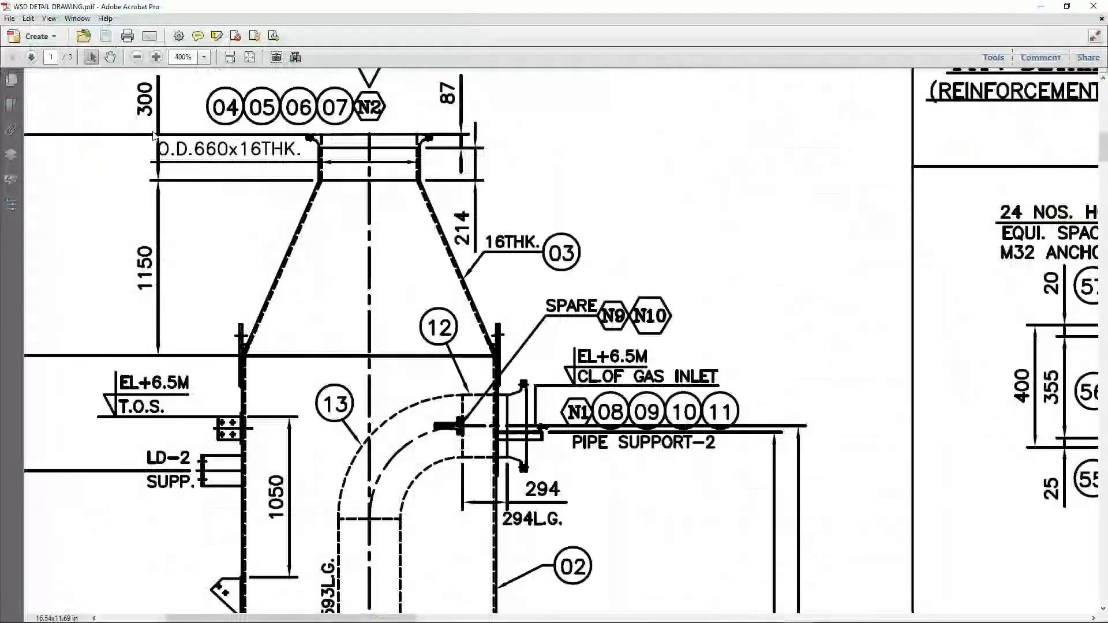
drag(153, 132, 274, 167)
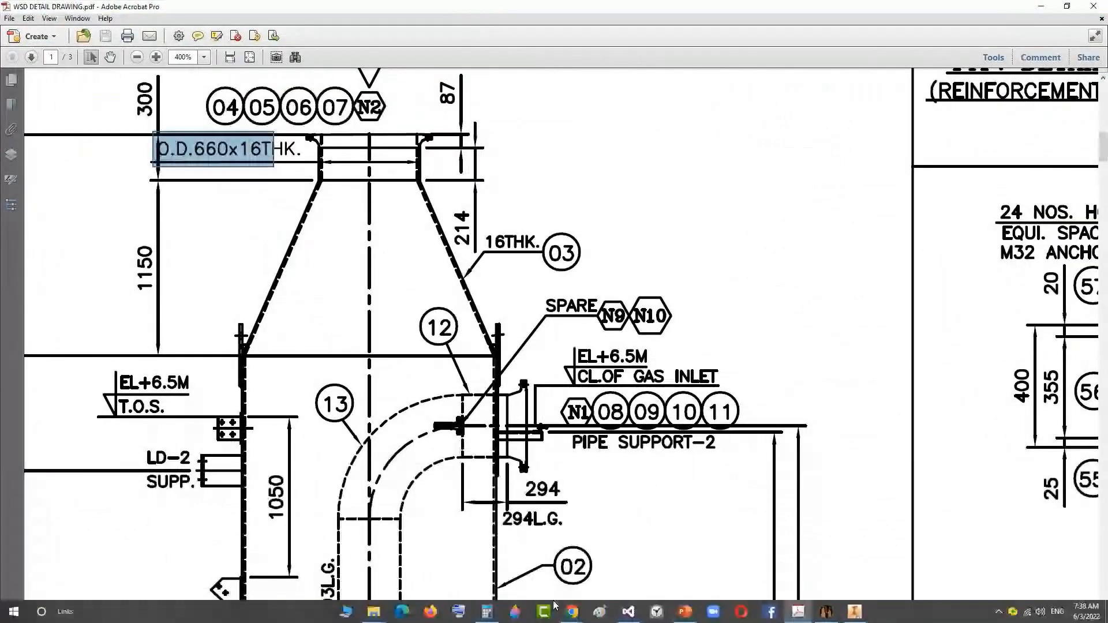
Step: Compute the cone's small-end inner diameter as 660 - 16 - 16 in Calculator, copy the result and return to Static Equipment Generator
click(488, 611)
text(6)
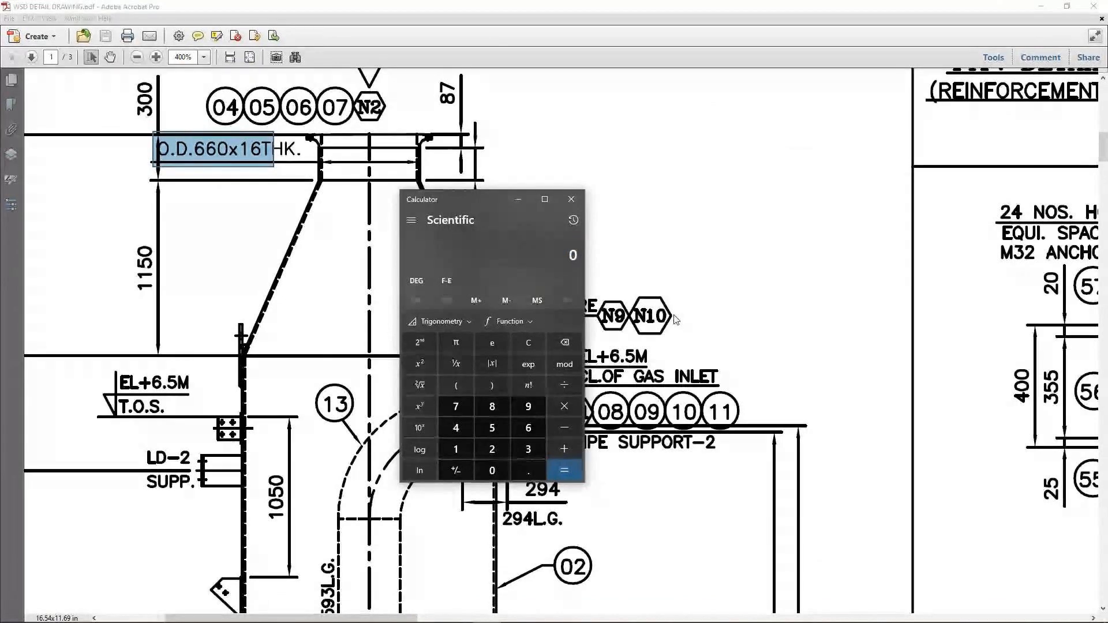
text(60 - 16 - )
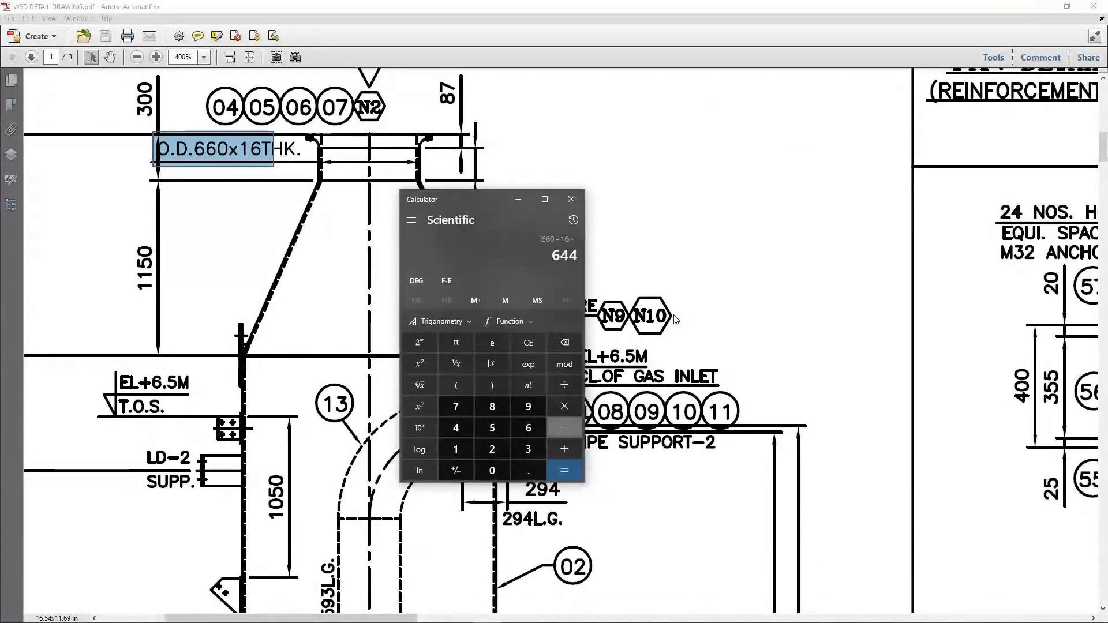
text(16 =)
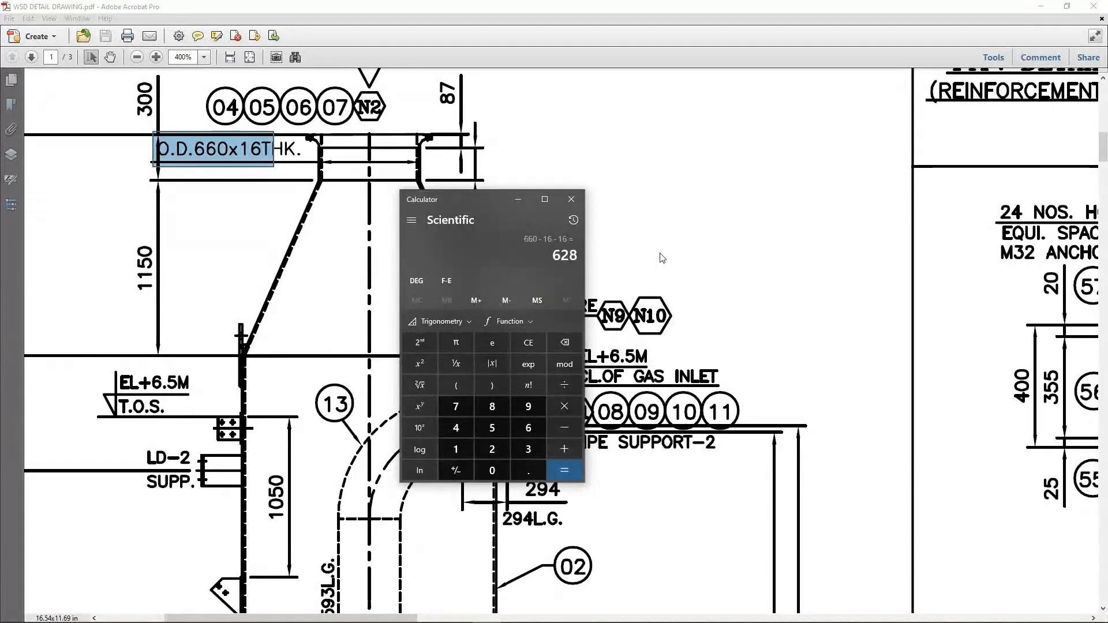
drag(555, 260, 577, 258)
key(ctrl+c)
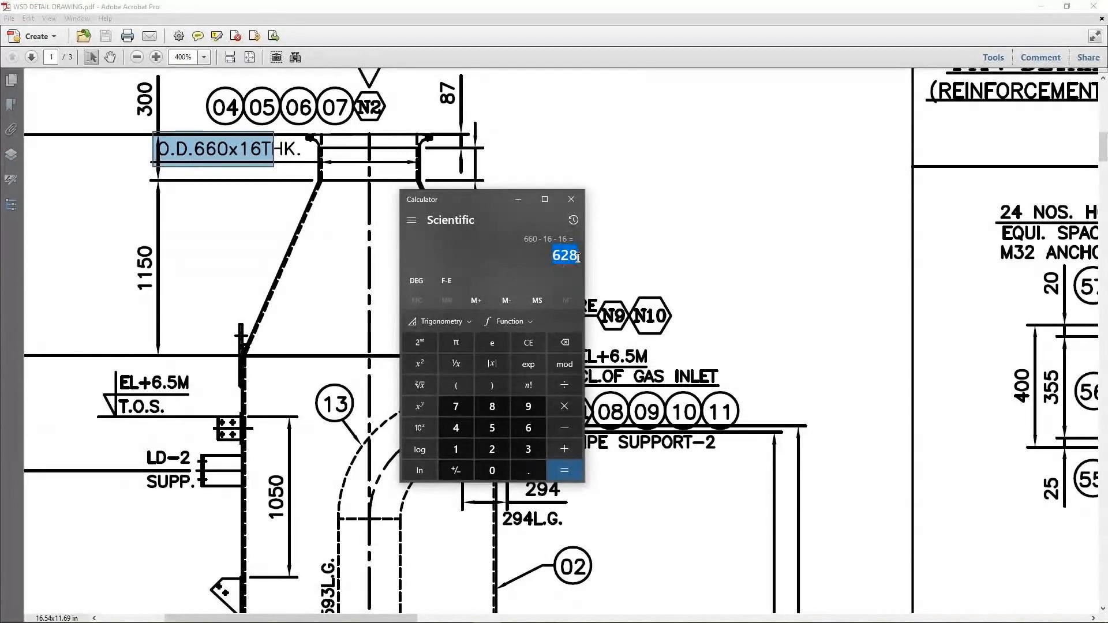
click(828, 613)
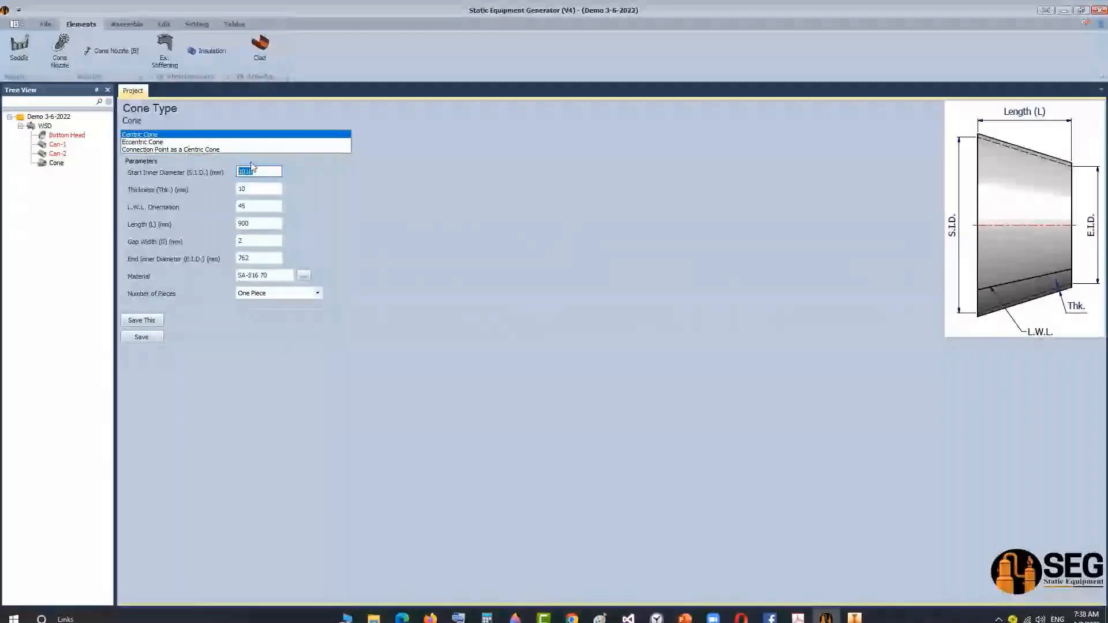
Step: Set the cone's start inner diameter to 628 mm and its thickness to 16 mm
key(ctrl+v)
click(249, 188)
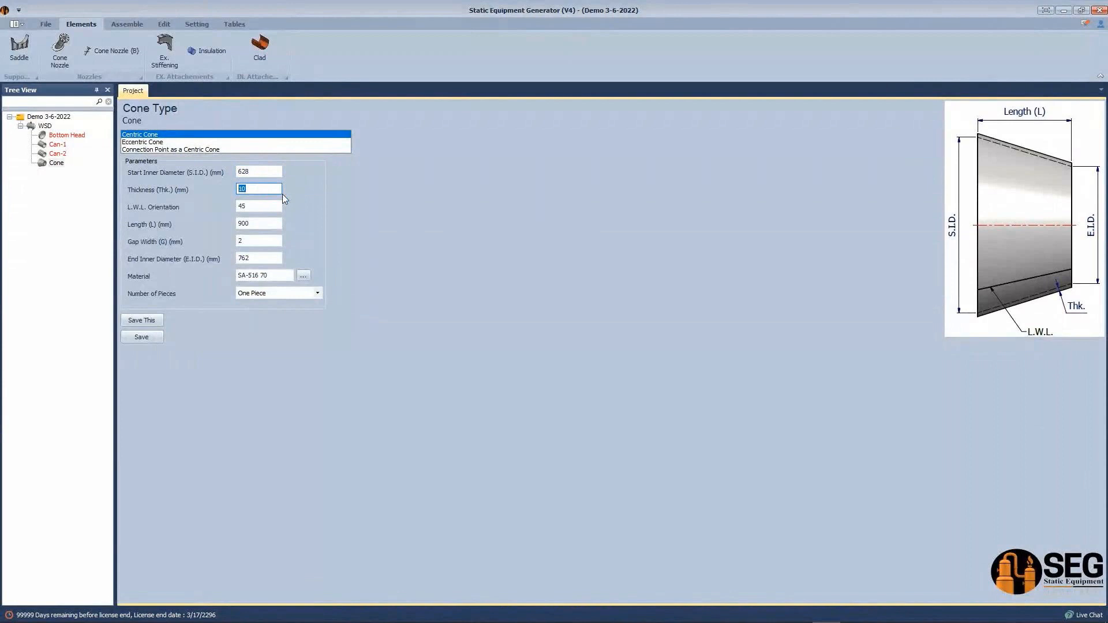
text(16)
click(241, 206)
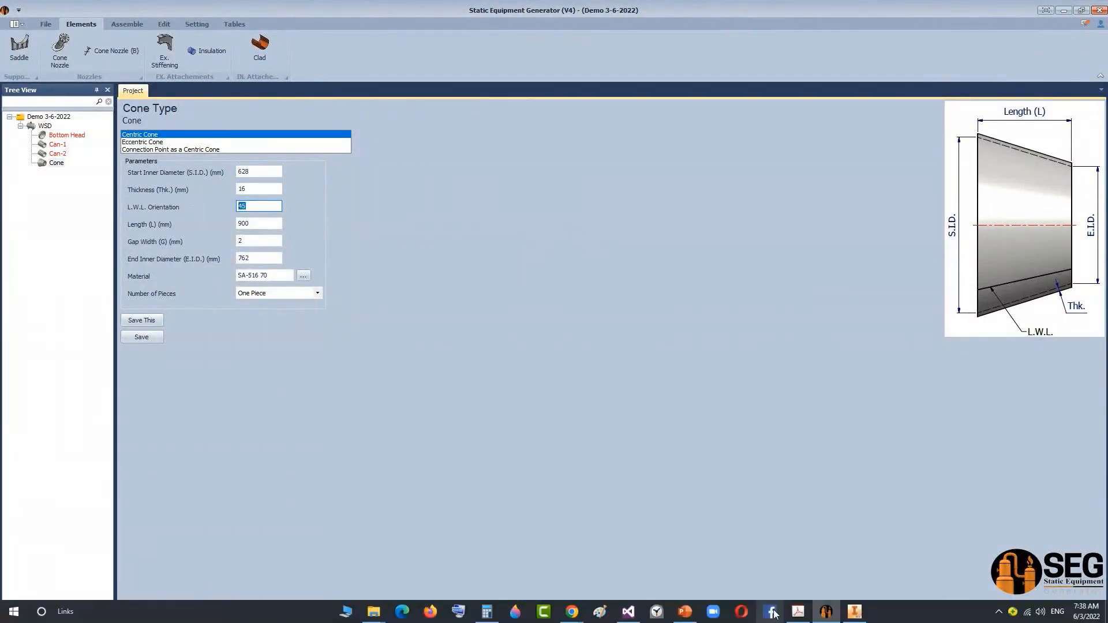
Step: Read the cone's length in WSD DETAIL DRAWING.pdf, return to Static Equipment Generator and set the cone's length to 1150 mm
click(797, 612)
drag(241, 250, 172, 301)
mouse_move(934, 612)
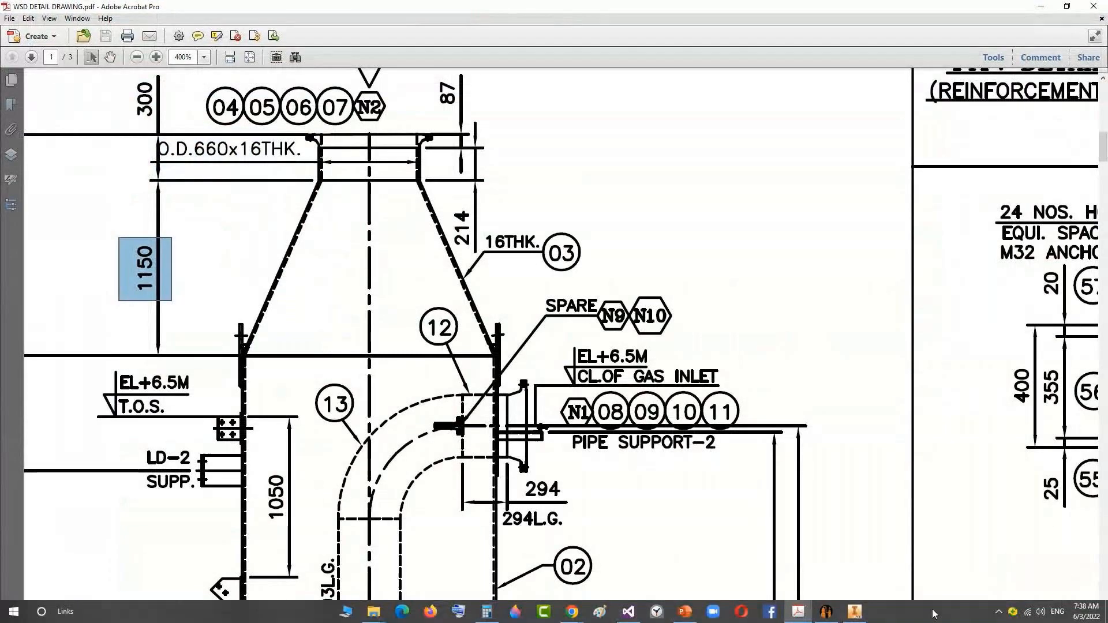
click(830, 617)
key(Tab)
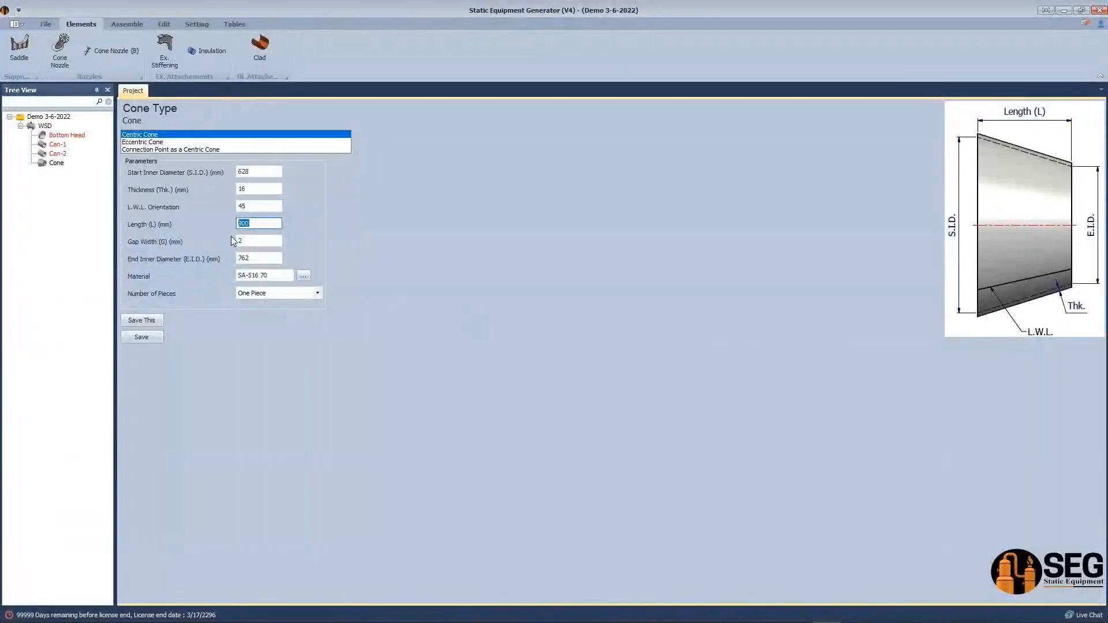
text(1150)
Step: Set the cone's end inner diameter to 1630 mm and save the cone
click(255, 257)
text(1)
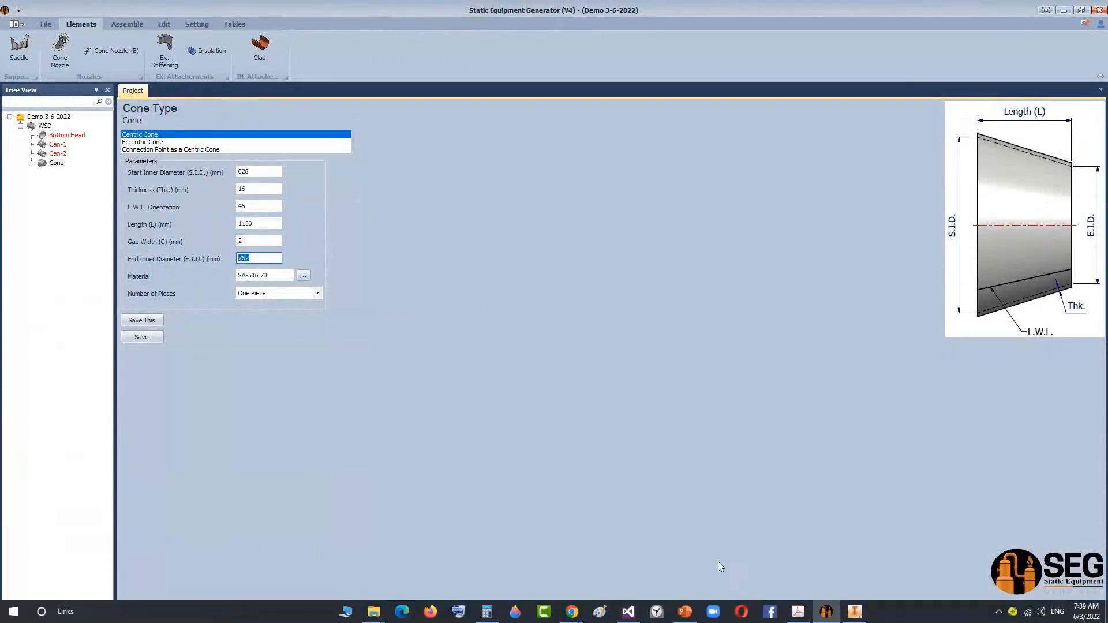
text(630)
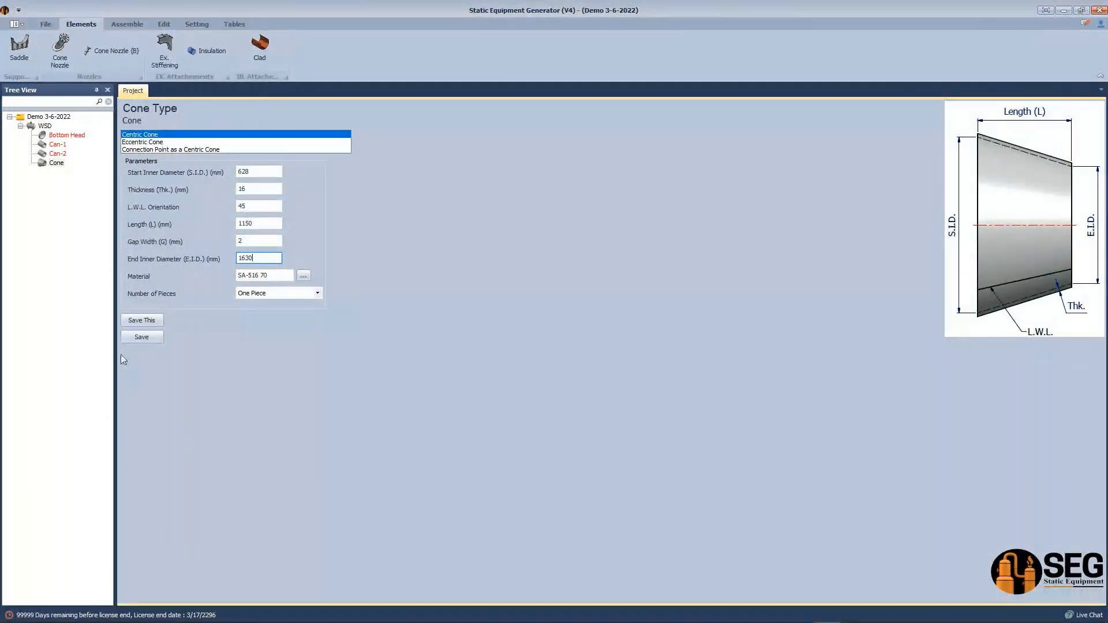
click(145, 337)
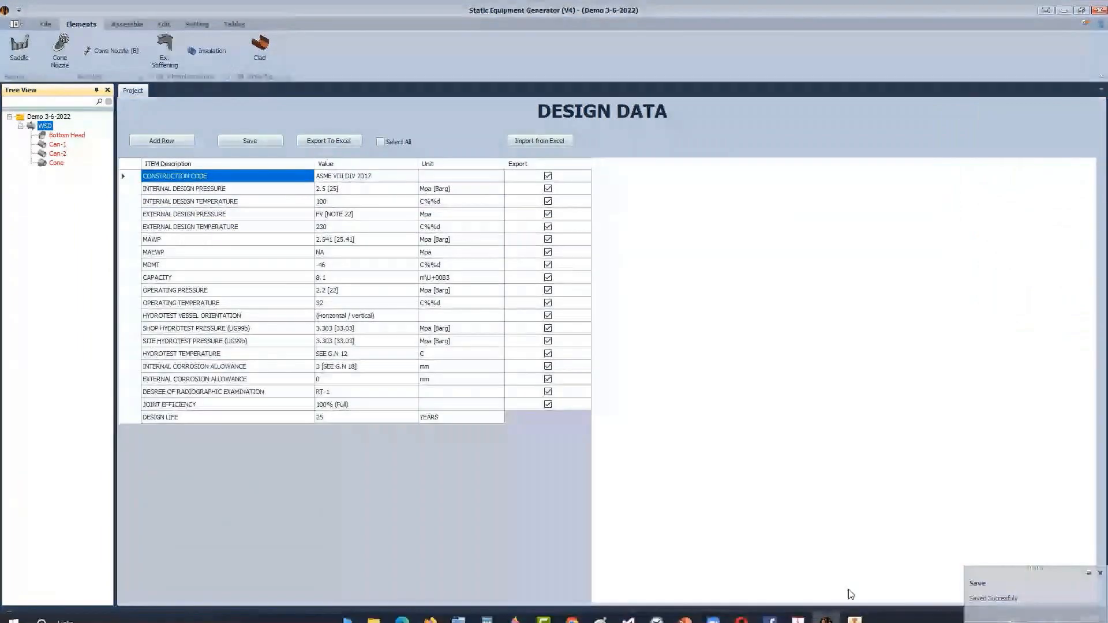
Step: Switch to WSD DETAIL DRAWING.pdf and read the outer diameter and thickness of the neck above the cone
click(799, 613)
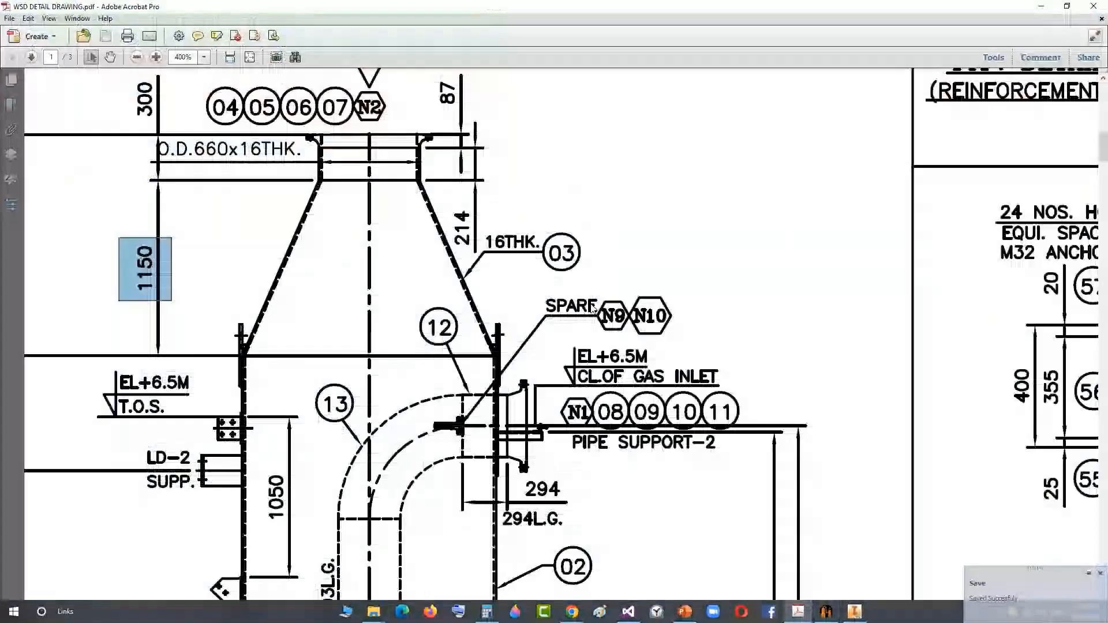
drag(315, 155, 427, 195)
drag(189, 149, 240, 174)
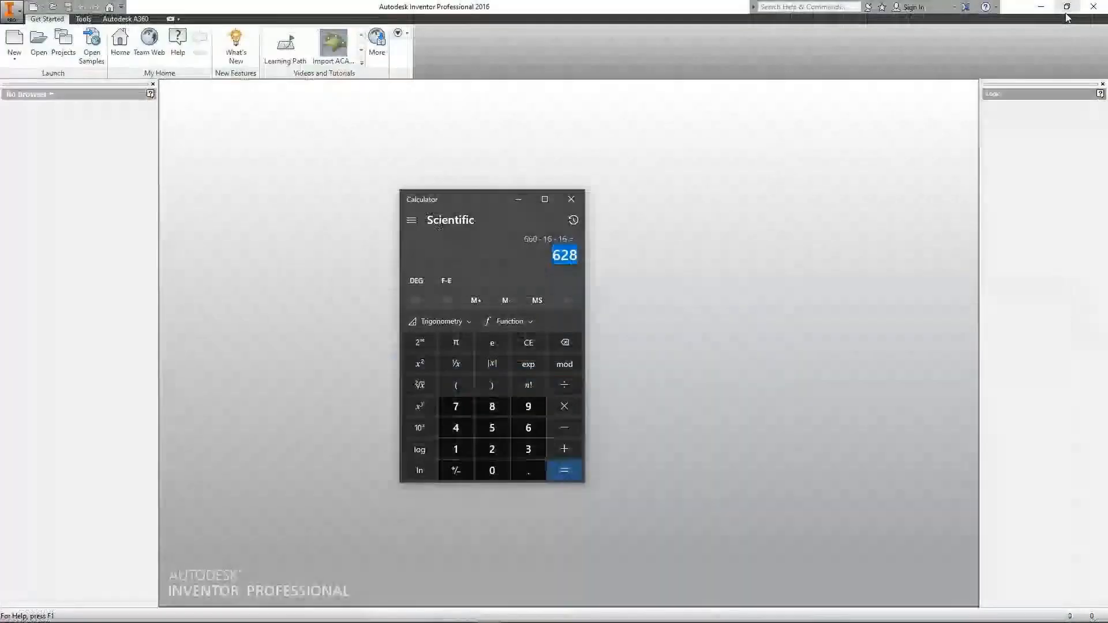
Step: Open the Truvay piping catalogue PDF from the desktop and go to the English ASME B 36.10 pipe dimensions for 22 to 30"
click(1066, 17)
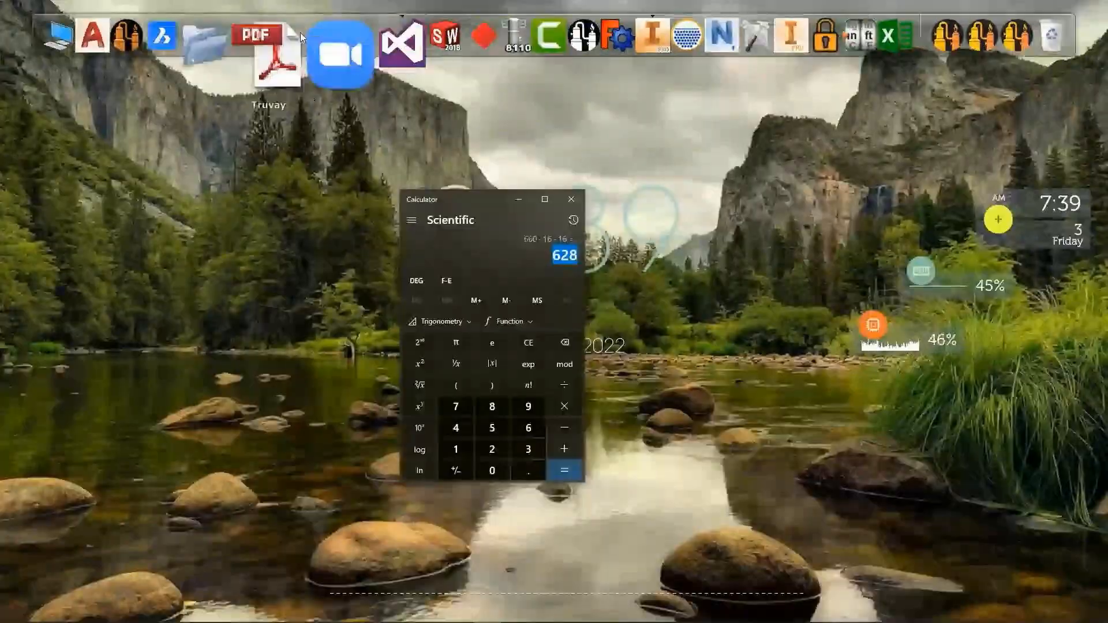
click(300, 33)
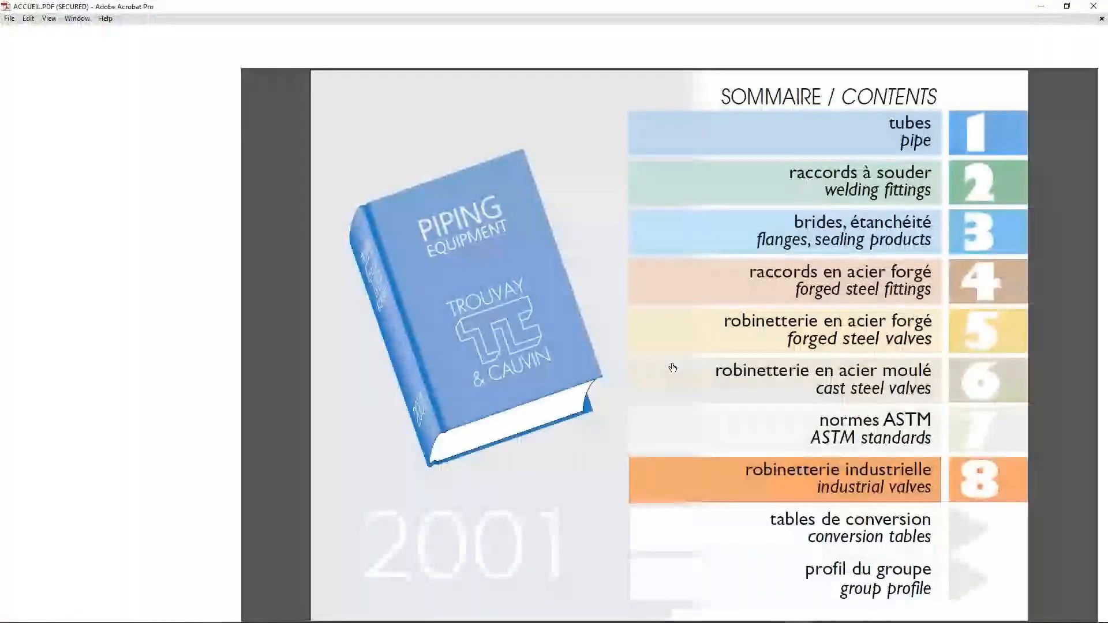
click(43, 308)
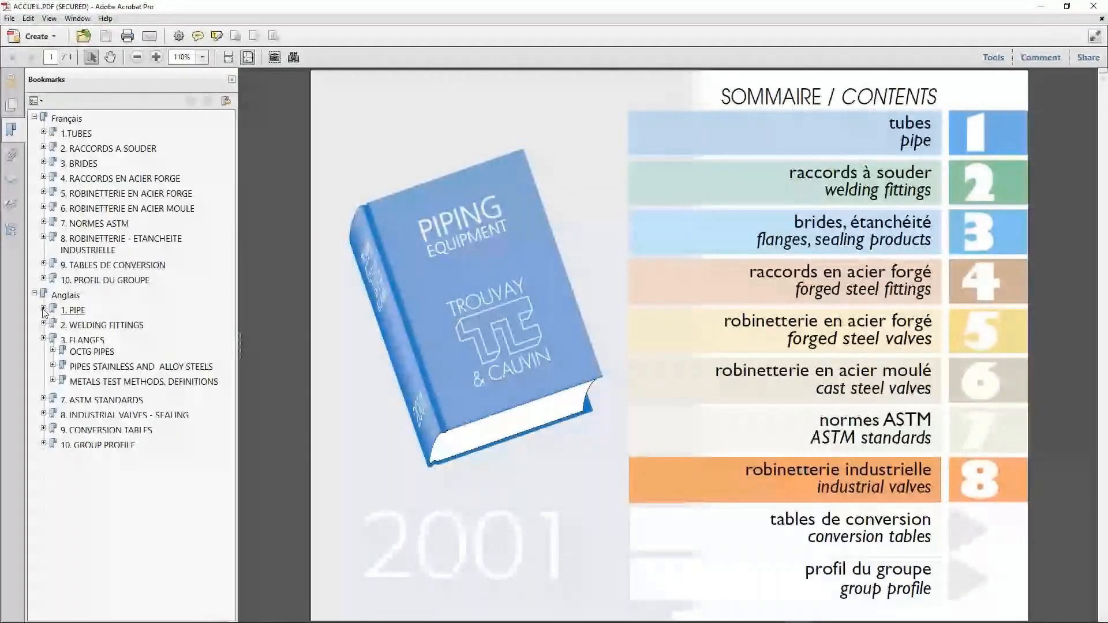
click(52, 324)
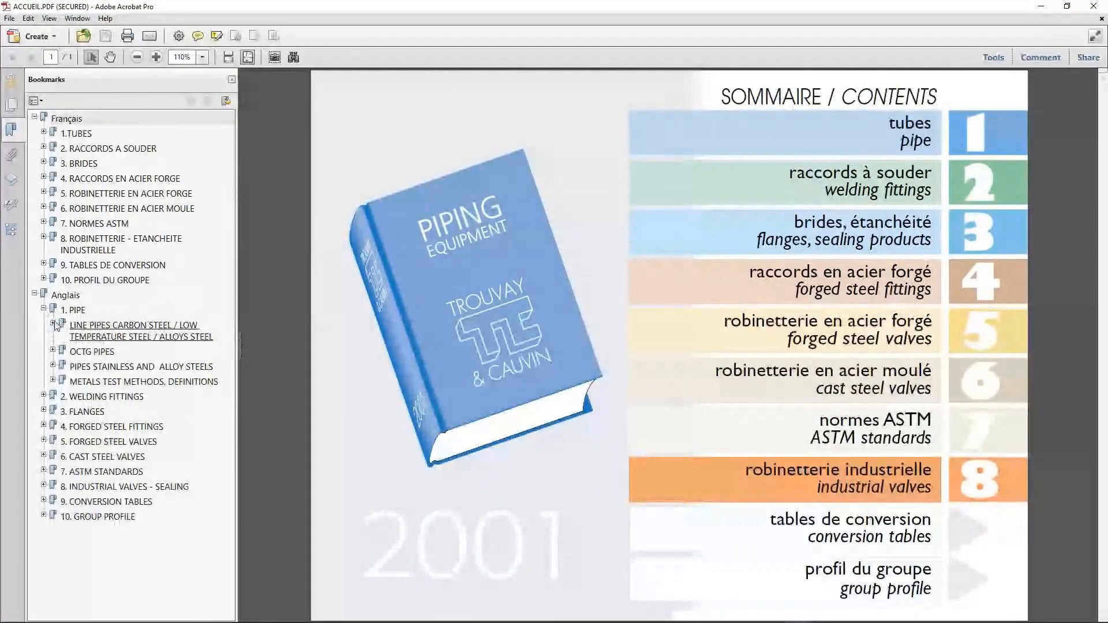
click(62, 380)
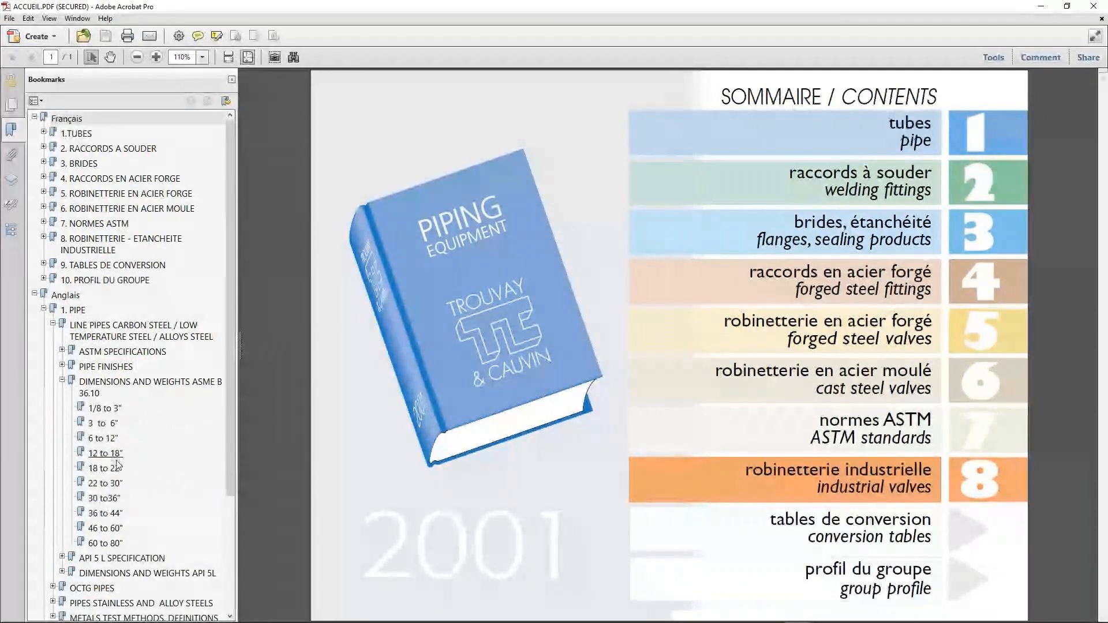
click(116, 484)
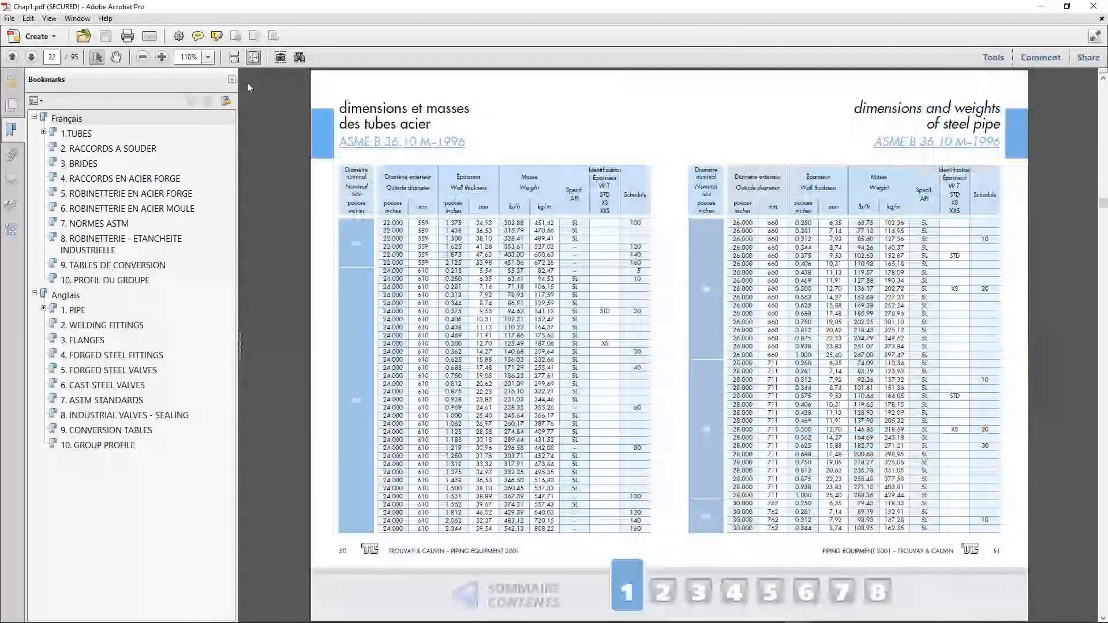
Step: Look up the nominal pipe size for the 660 mm outer diameter in the steel pipe table and minimize the catalogue
click(231, 80)
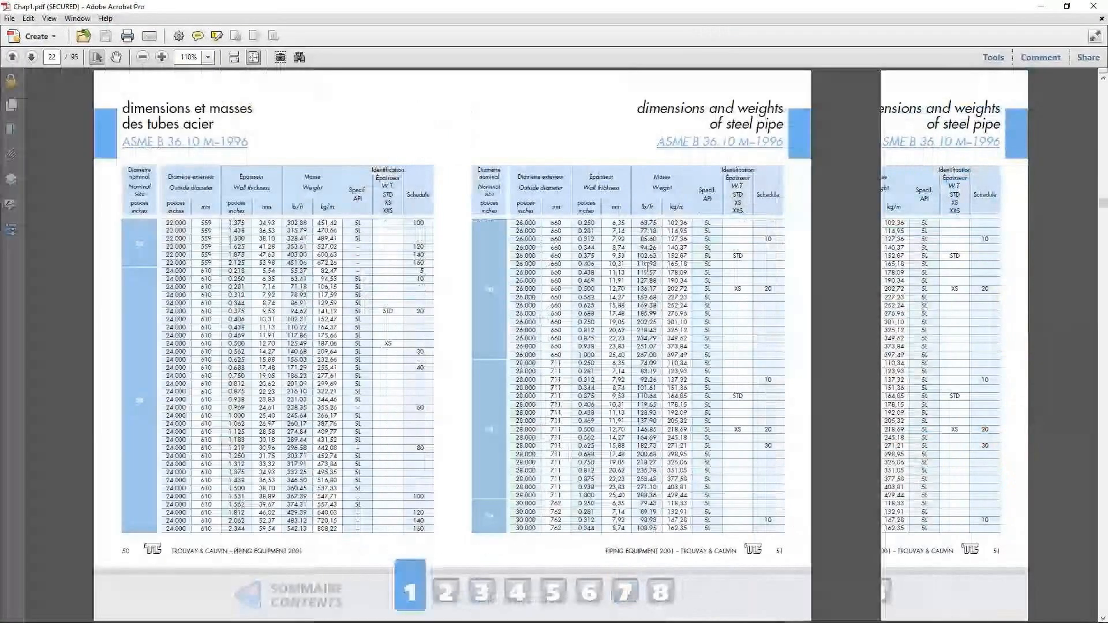
ctrl+scroll(558, 296, up, 3)
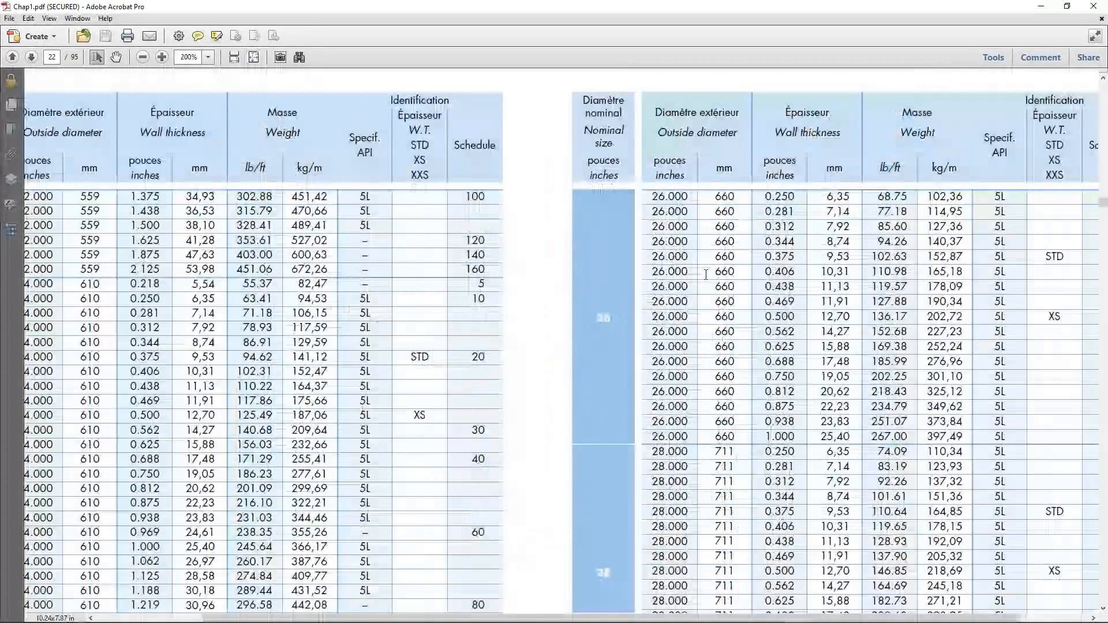
drag(561, 292, 748, 331)
drag(714, 270, 736, 324)
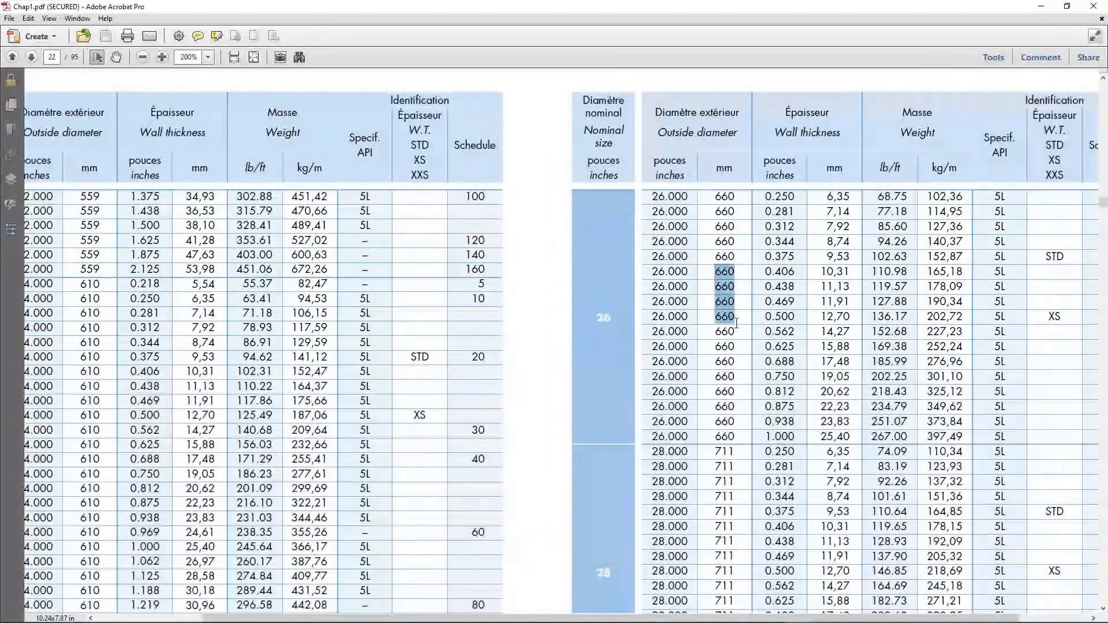
click(1040, 7)
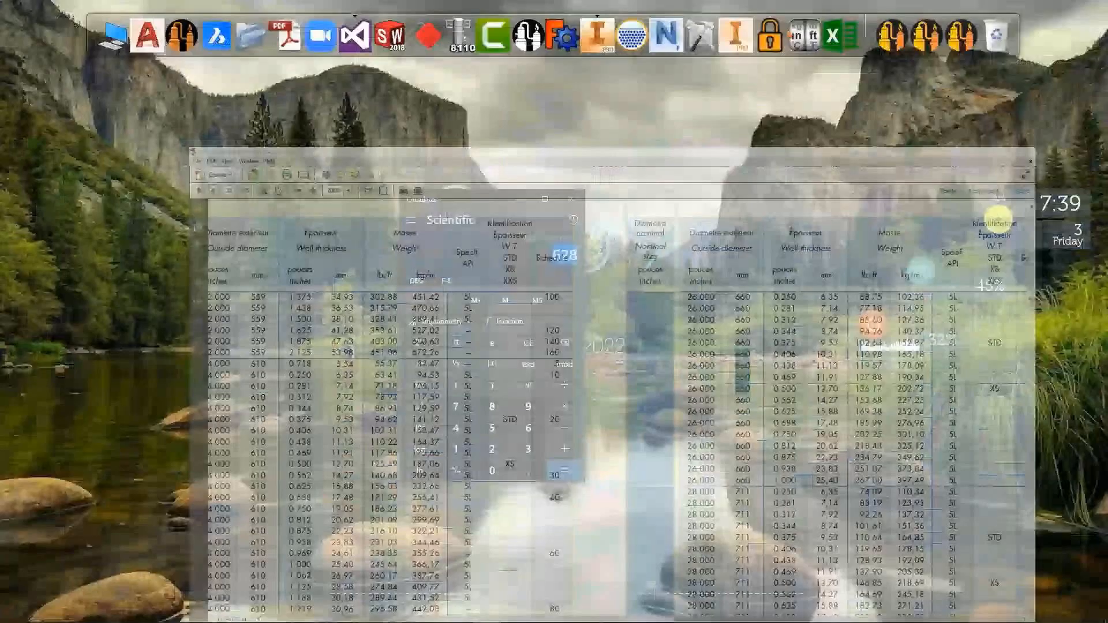
Step: Return to Static Equipment Generator and add a shell named Can-3 to the WSD vessel
click(836, 614)
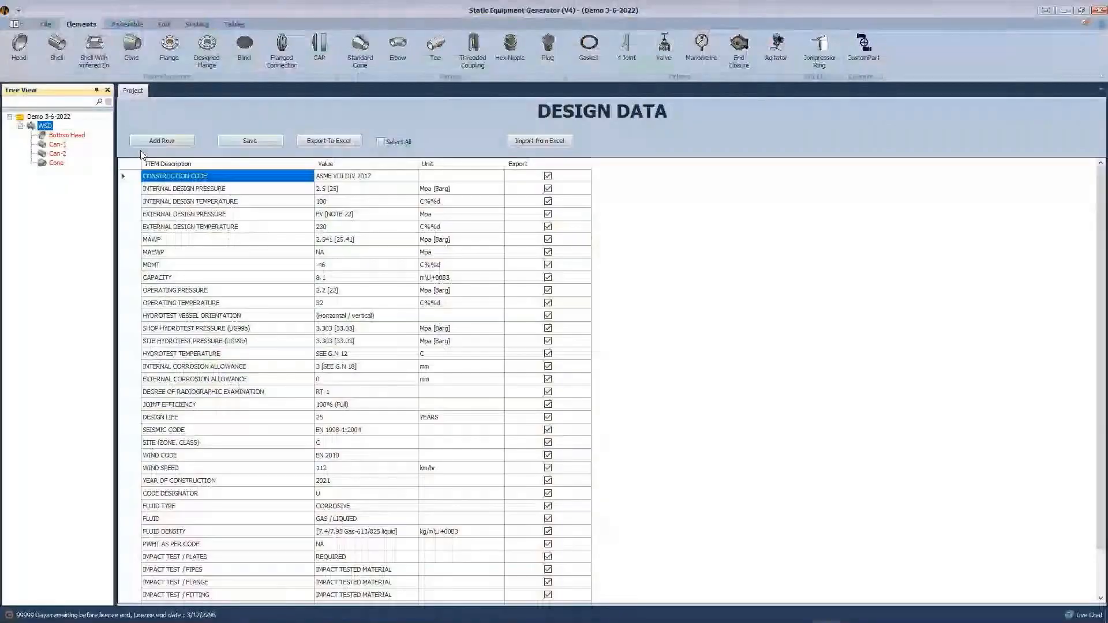
click(59, 52)
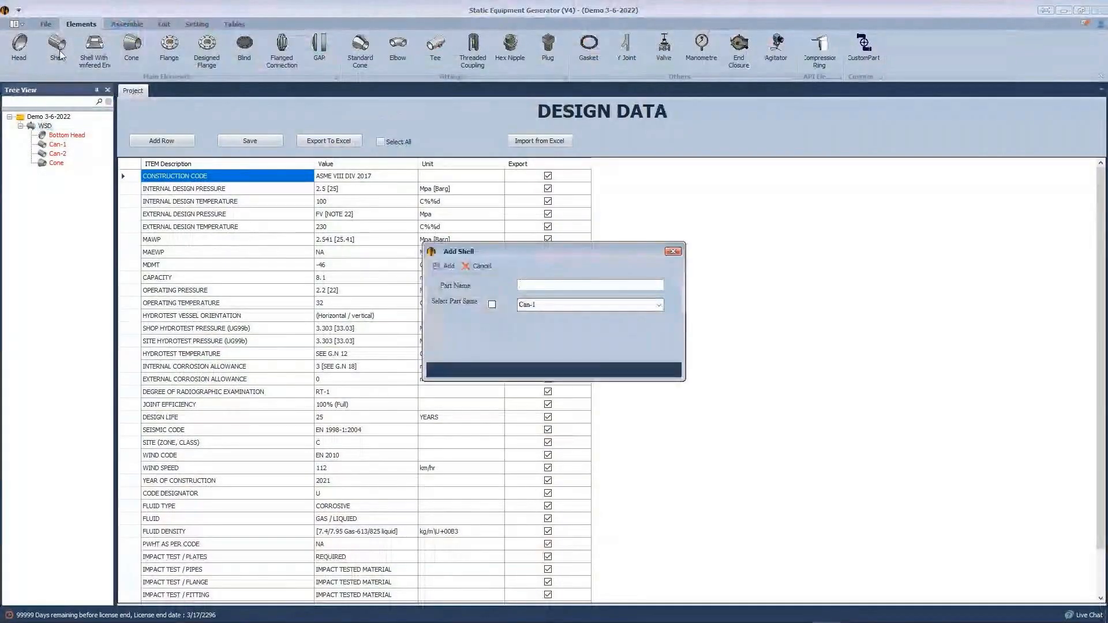
text(Can)
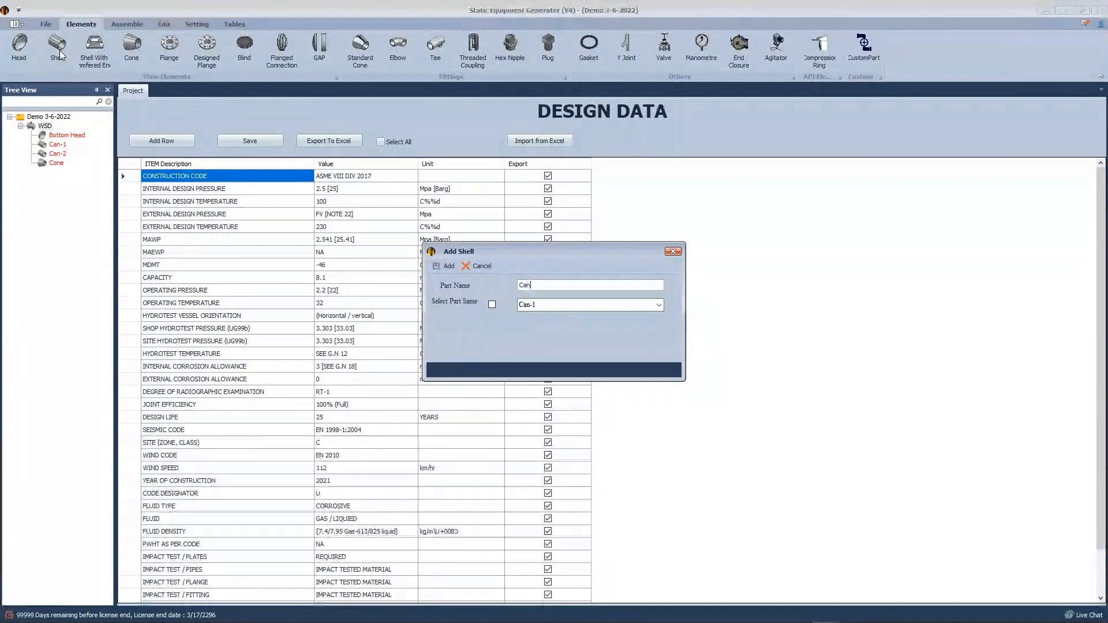
text(-3)
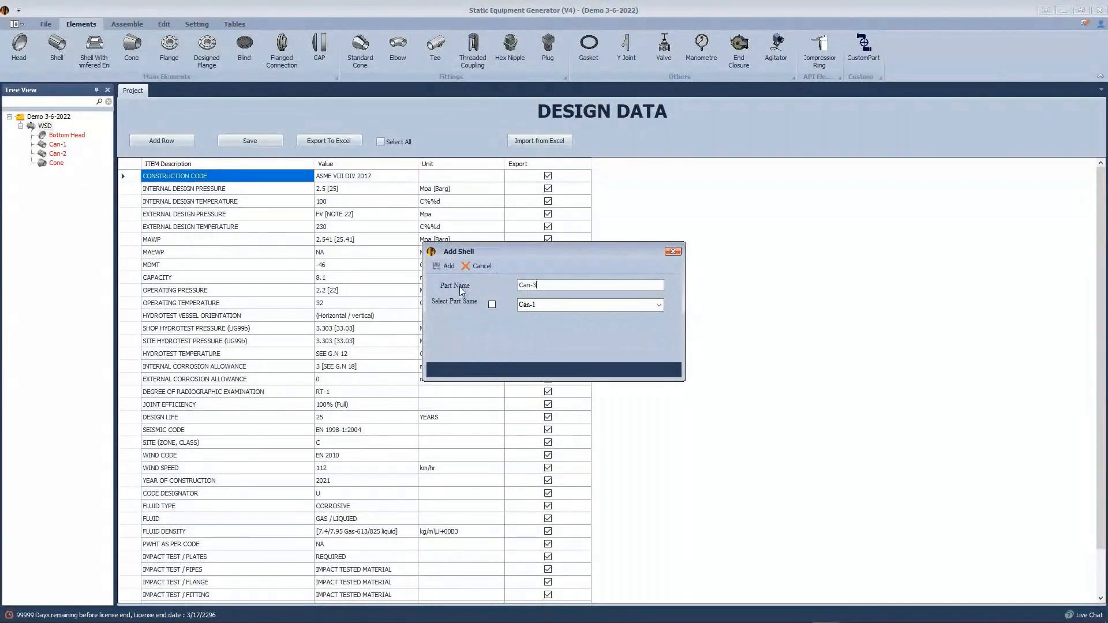
key(Return)
Step: Open Can-3 and set its pipe outer diameter to 26 inches
click(57, 173)
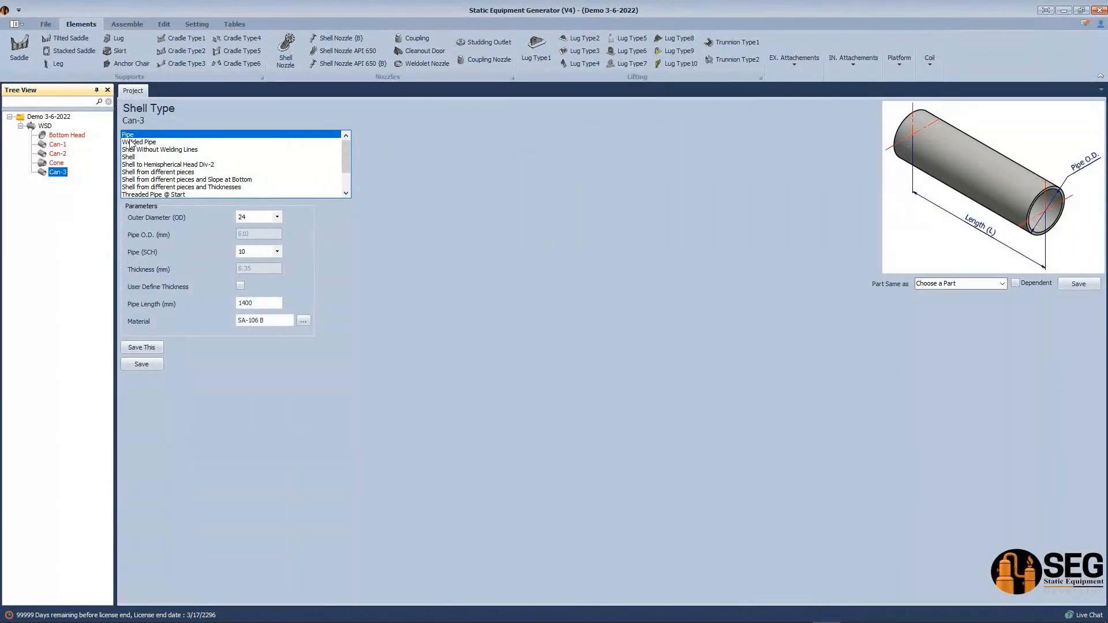
click(277, 217)
click(248, 317)
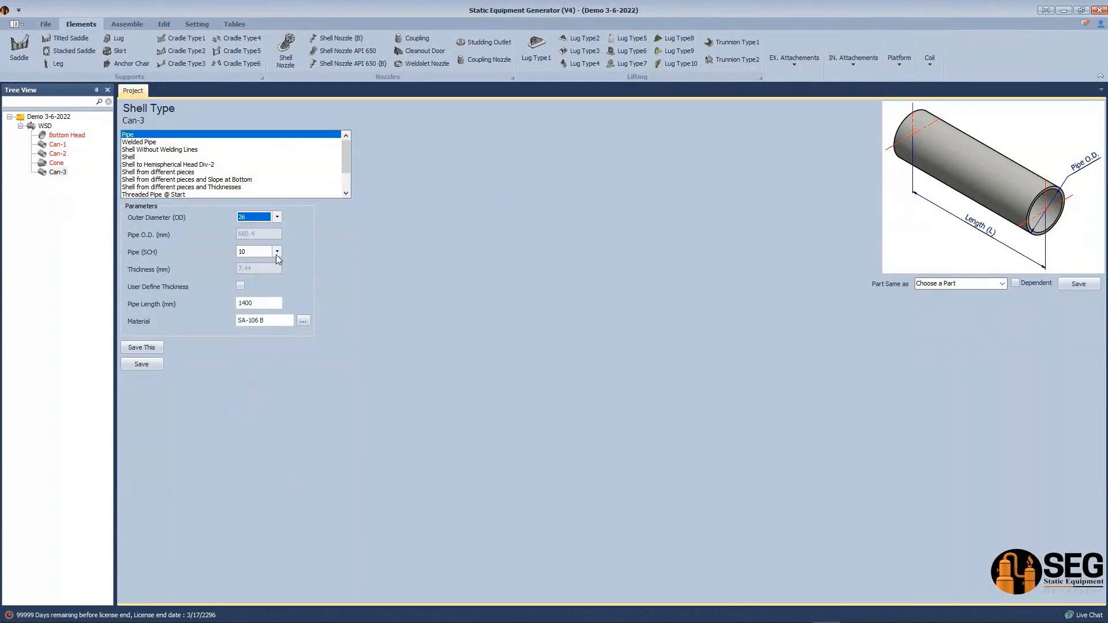
Step: Try the XS, STD and 20 pipe schedules on Can-3 to check their wall thicknesses
click(276, 253)
click(258, 292)
click(277, 253)
click(259, 285)
click(277, 252)
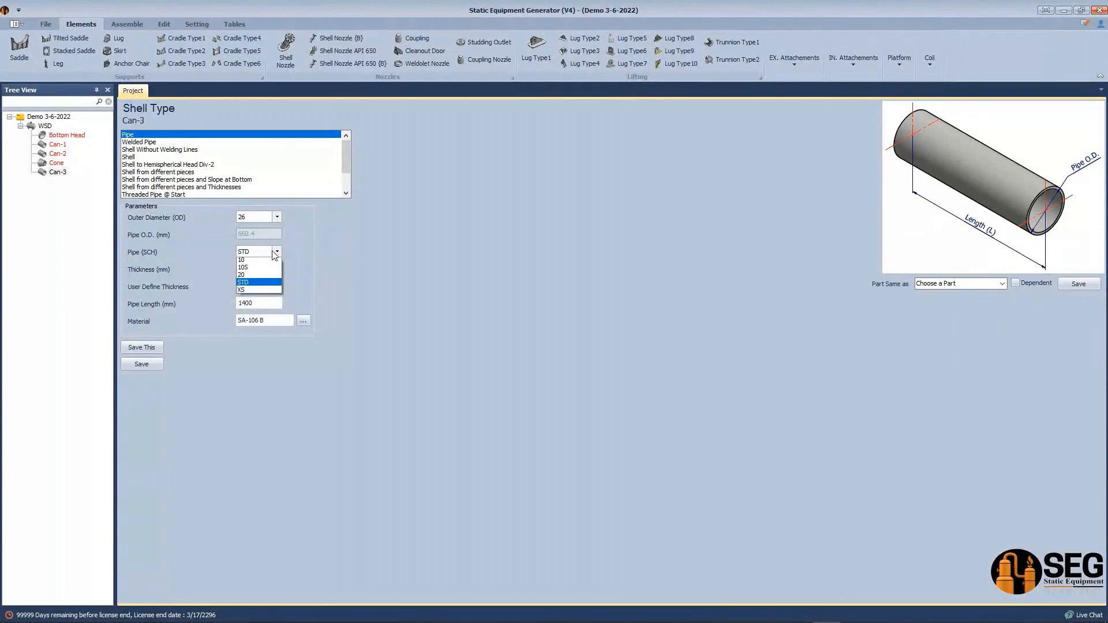
click(264, 269)
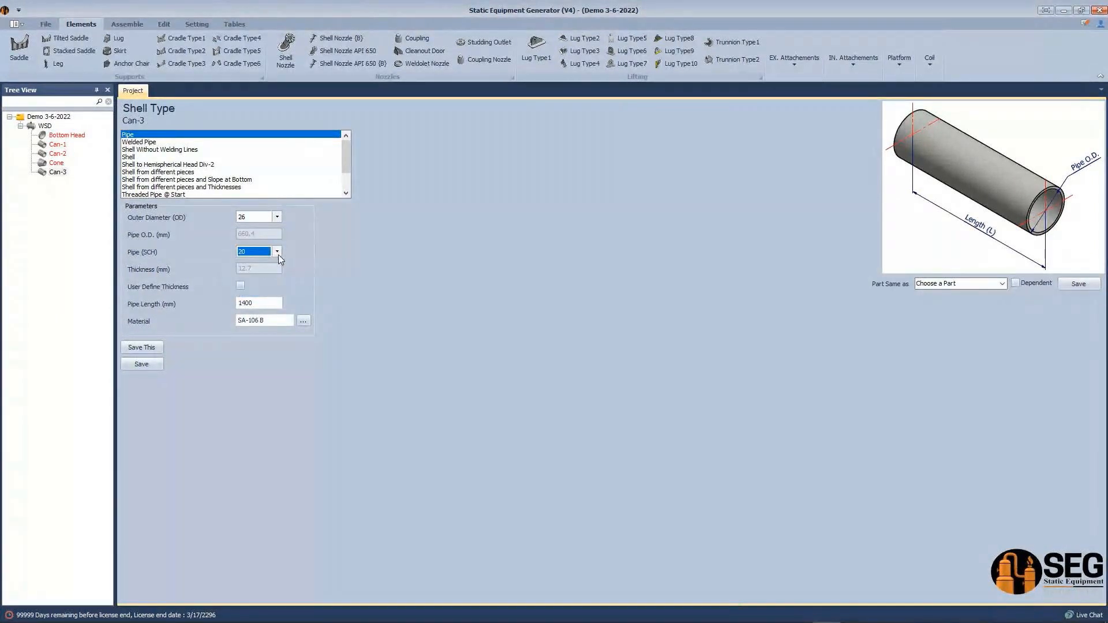
click(240, 286)
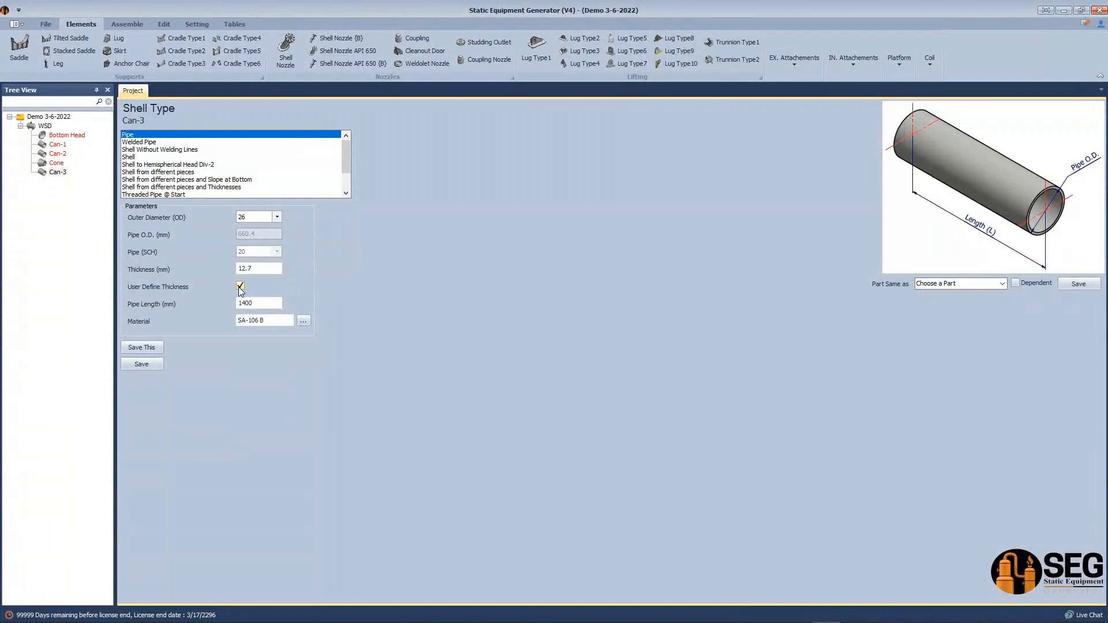
drag(277, 268, 198, 269)
text(1)
click(240, 286)
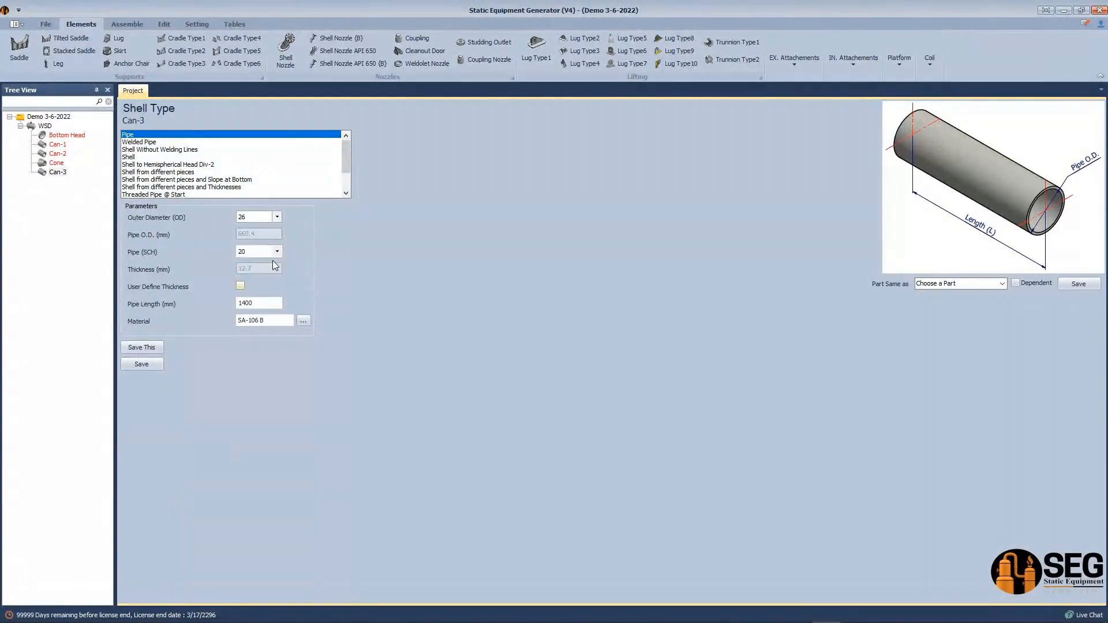
Step: Go through the STD, XS, 10 and 20 schedules of the 26-inch pipe again, comparing their thicknesses
click(281, 253)
click(244, 285)
click(281, 254)
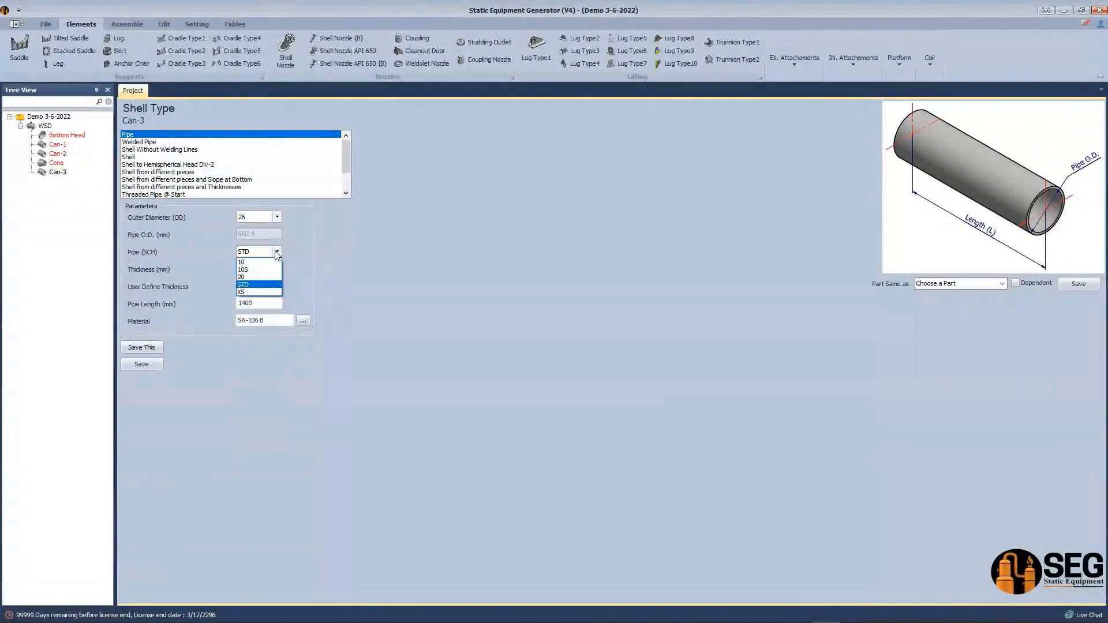
click(243, 292)
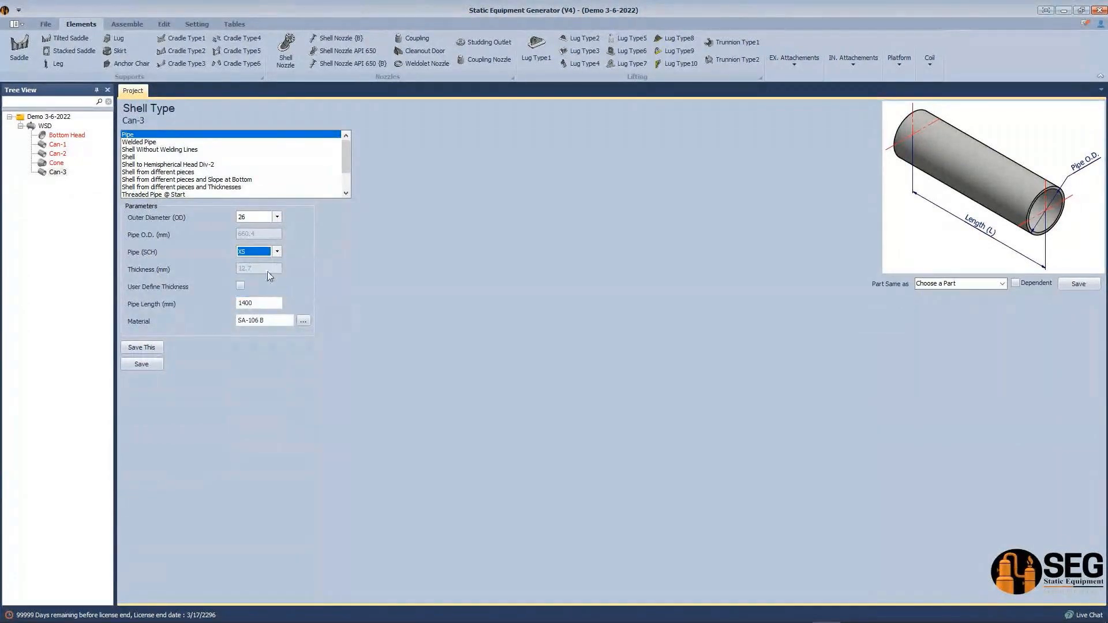
click(277, 254)
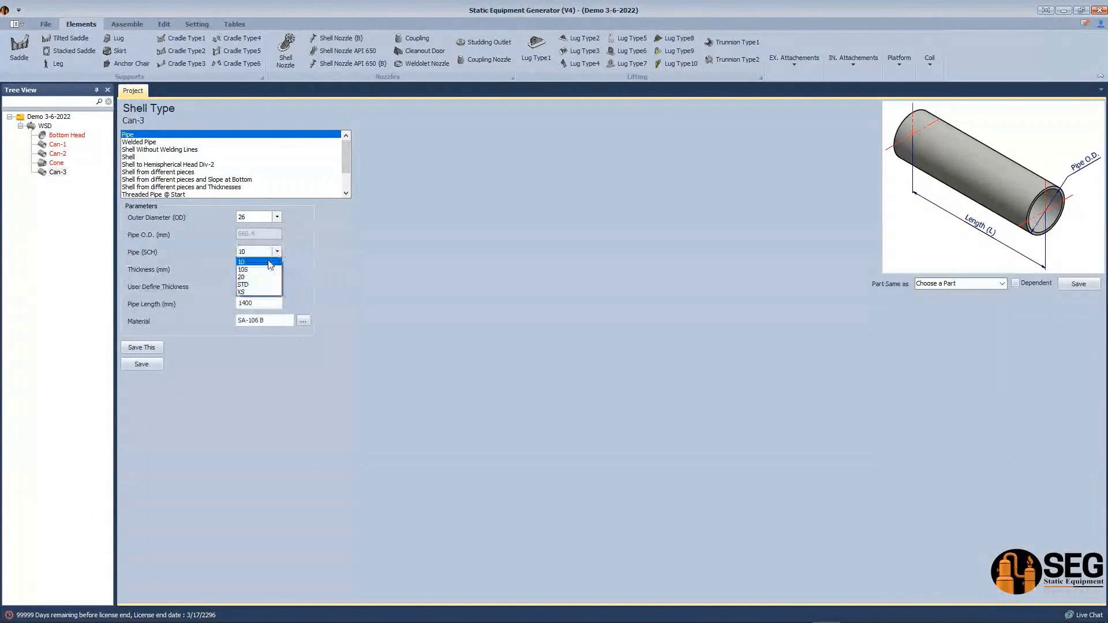
click(254, 270)
click(278, 256)
click(277, 252)
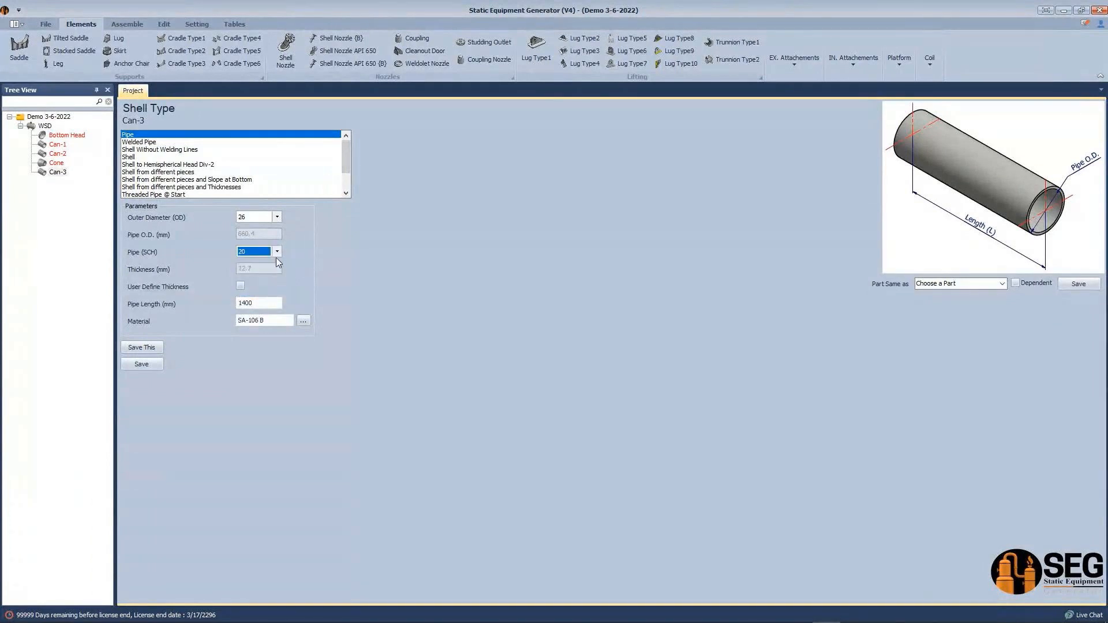
click(270, 268)
Step: Choose the XS schedule for Can-3 and override it with a user-defined thickness of 16 mm
click(278, 256)
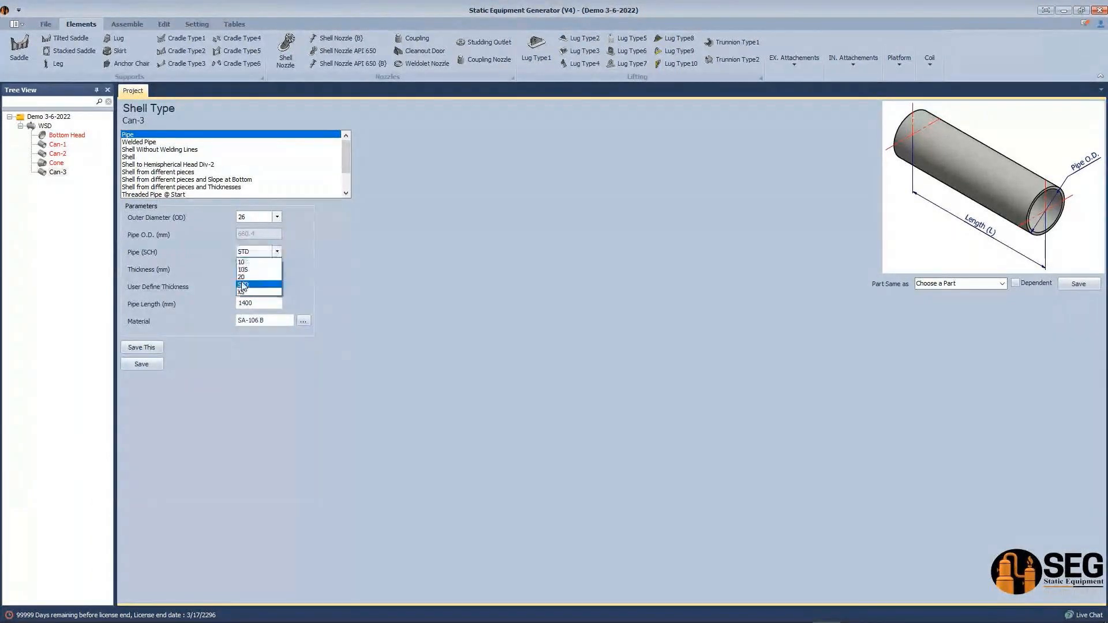
click(248, 283)
click(247, 285)
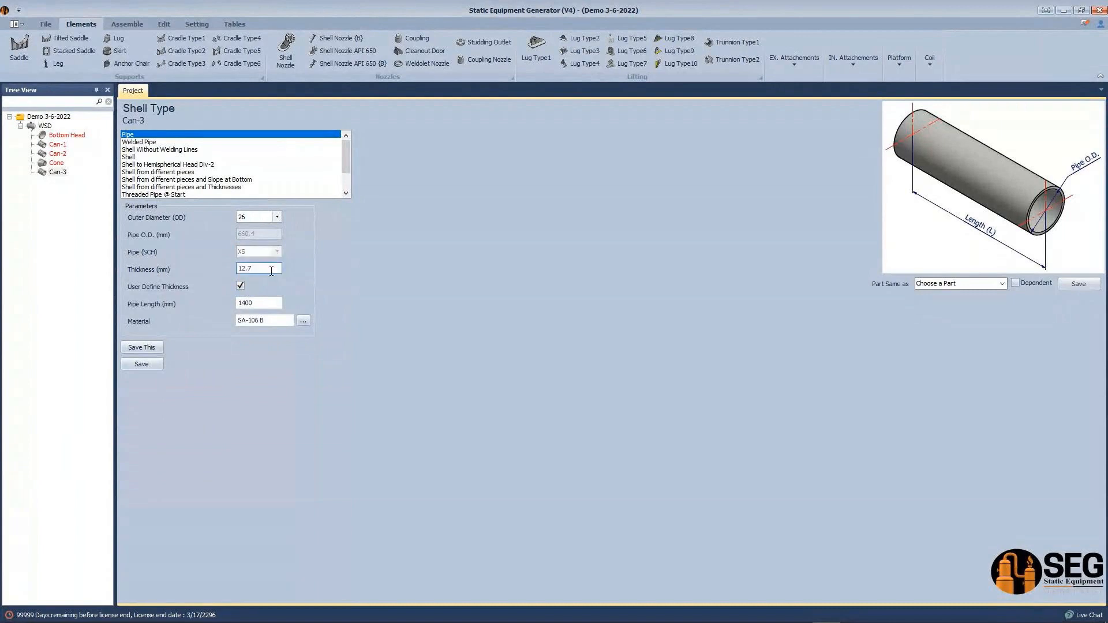
text(16)
Step: Check the top neck's height in the WSD detail drawing, set Can-3's pipe length to 200 mm and save it
mouse_move(804, 606)
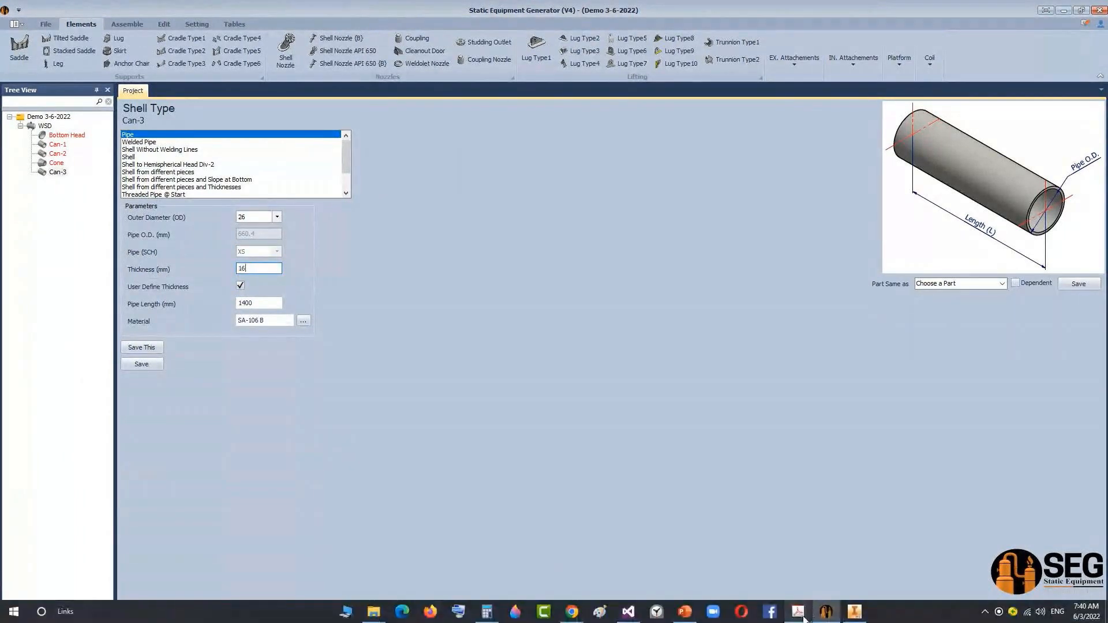
click(735, 519)
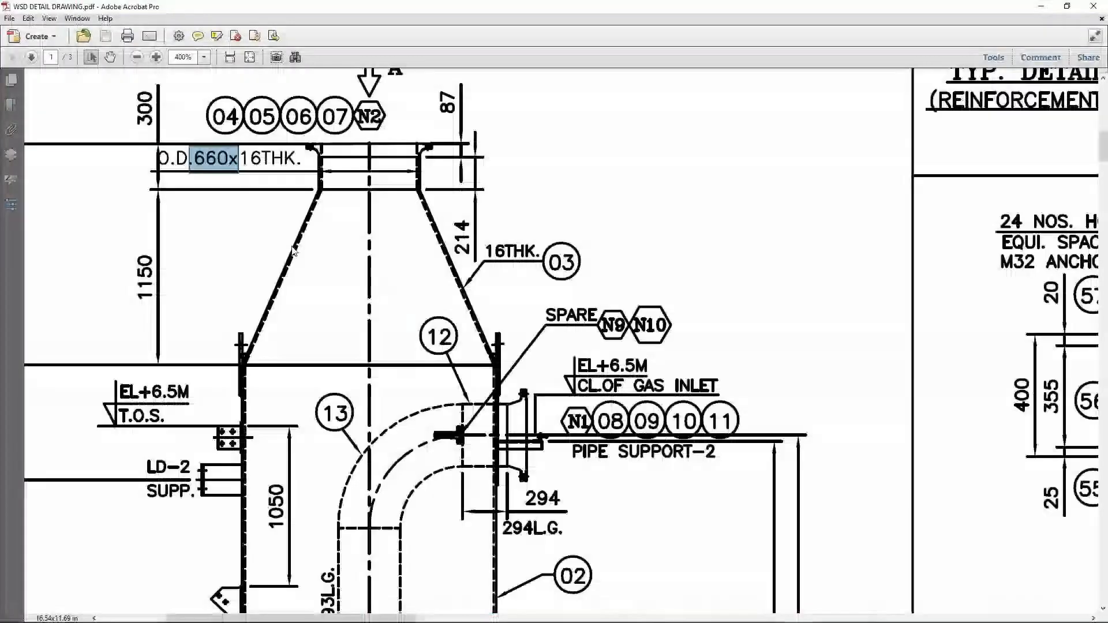
drag(126, 85, 170, 137)
ctrl+scroll(171, 138, up, 2)
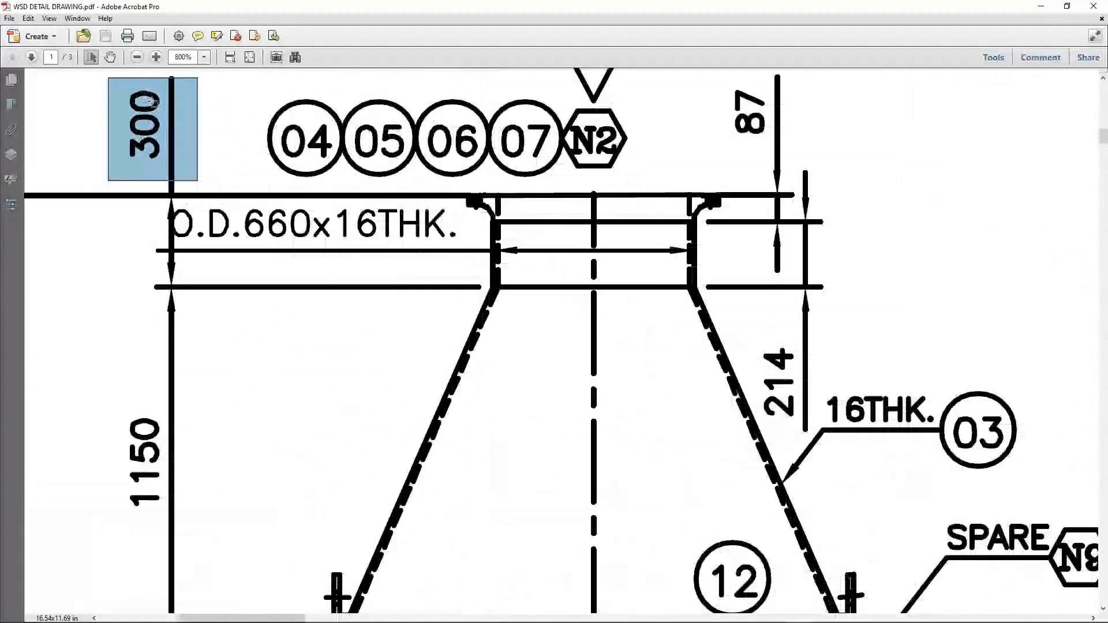
ctrl+scroll(203, 151, down, 2)
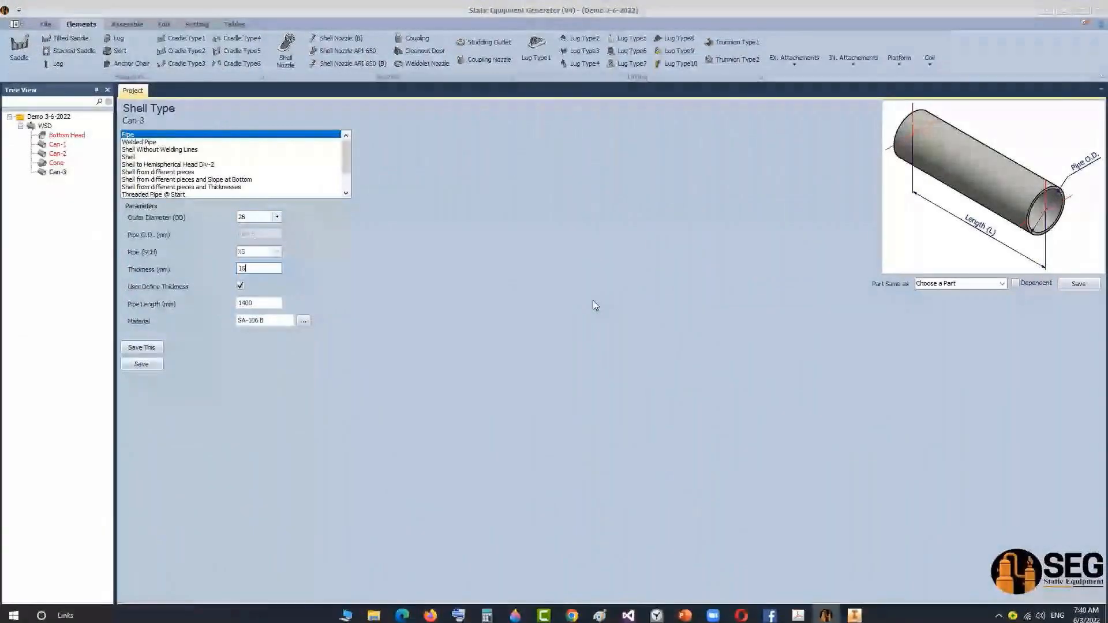
double_click(261, 304)
text(200)
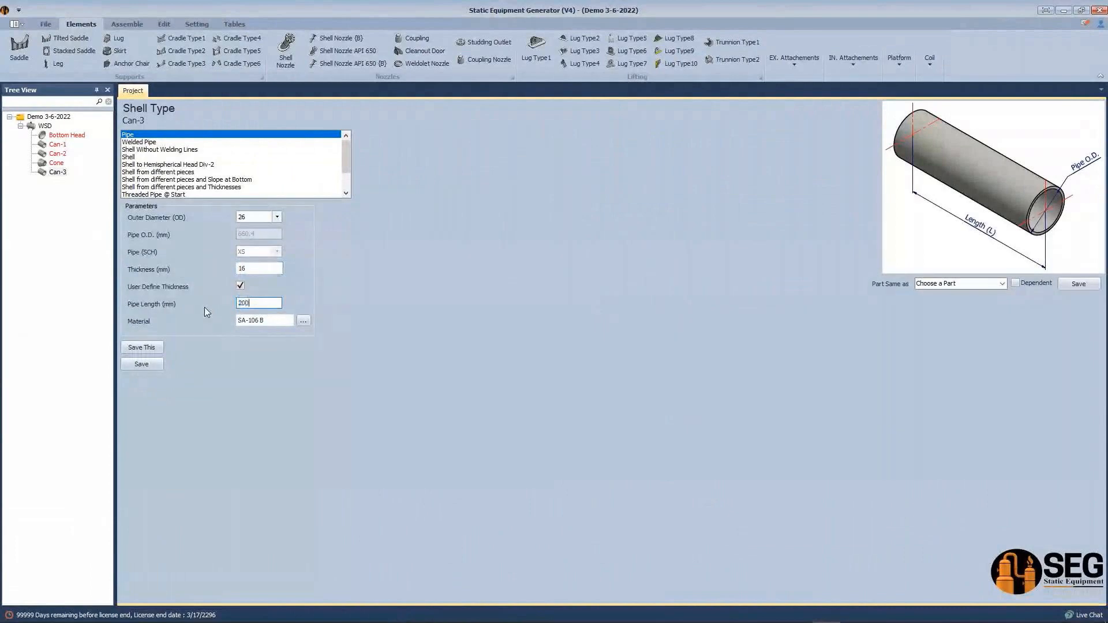
click(136, 364)
Step: Add a flange named F1 to the WSD vessel
click(47, 127)
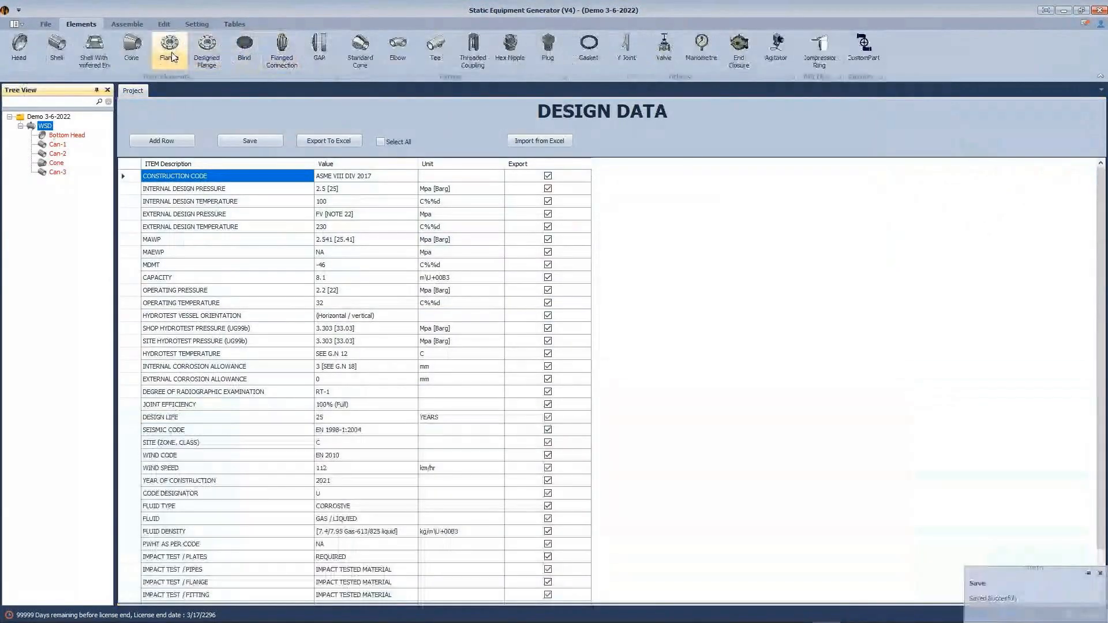
click(170, 52)
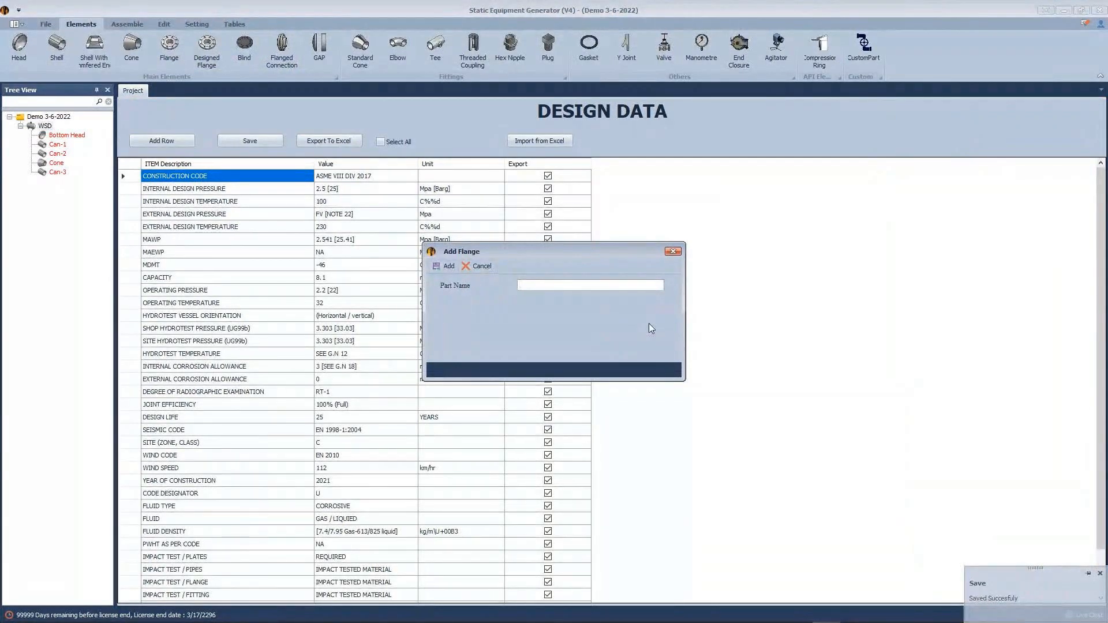
text(F1)
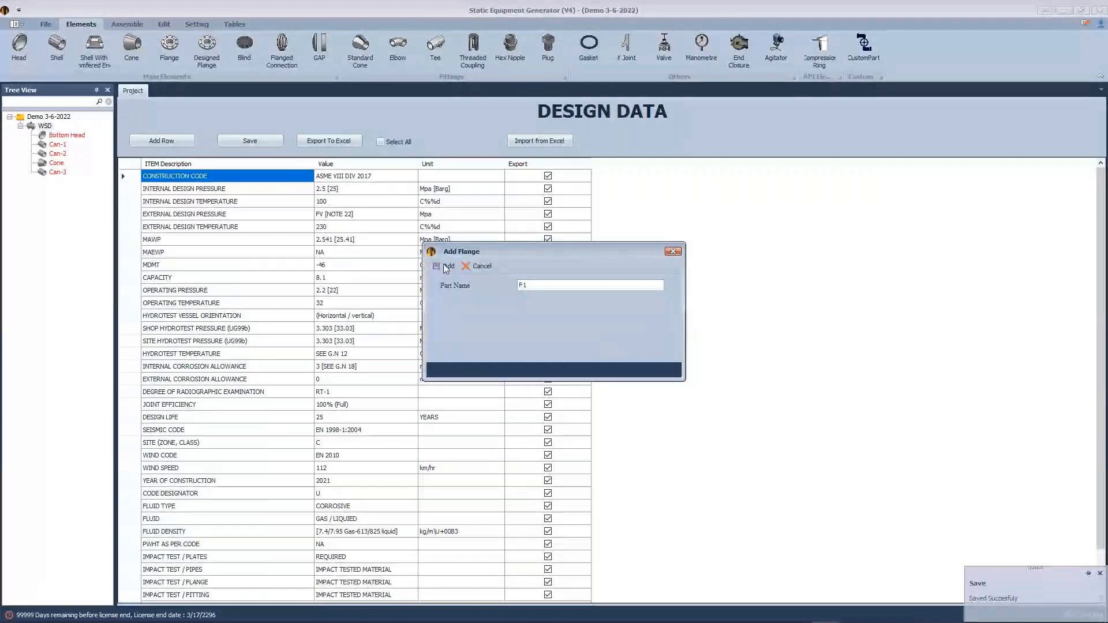
click(445, 266)
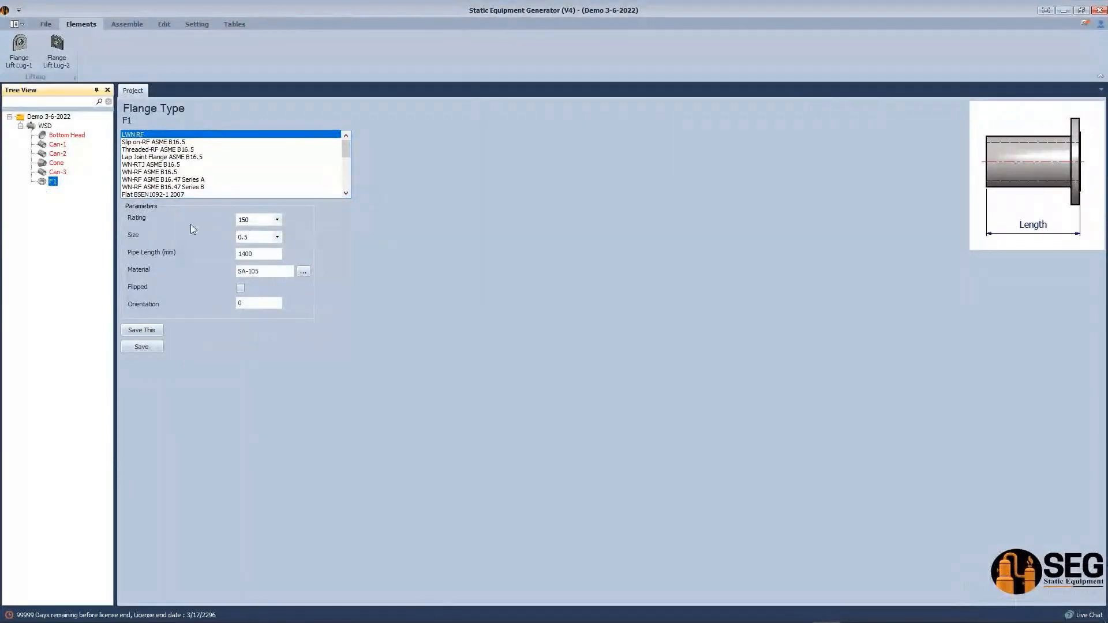
Step: Make F1 a WN-RF ASME B16.47 Series A flange with rating 150 and size 26
click(144, 180)
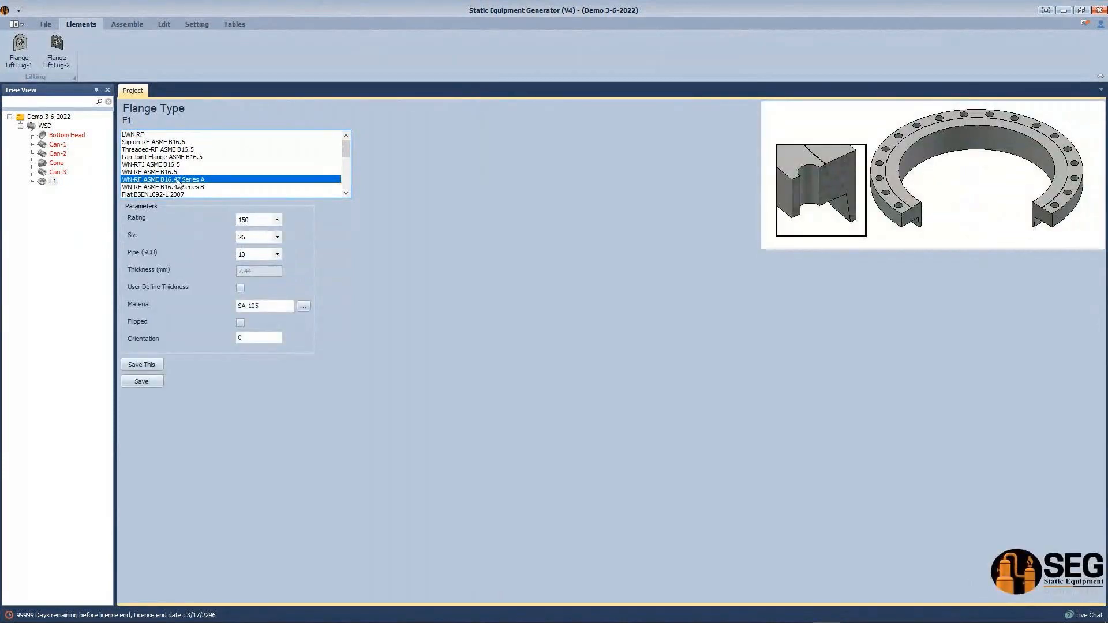
click(263, 220)
click(278, 238)
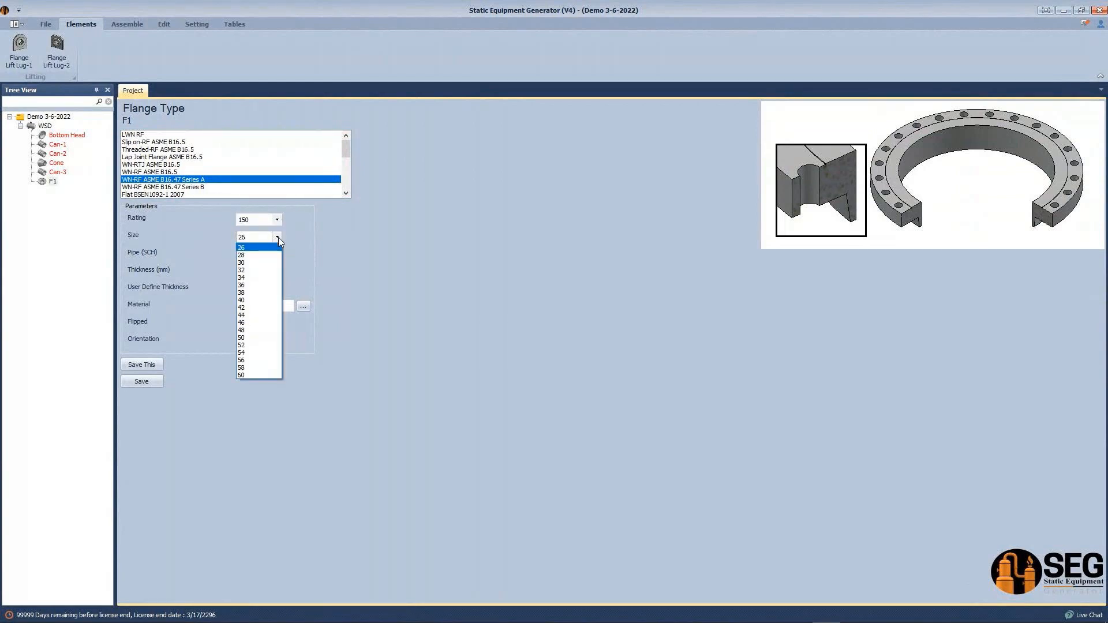
click(242, 247)
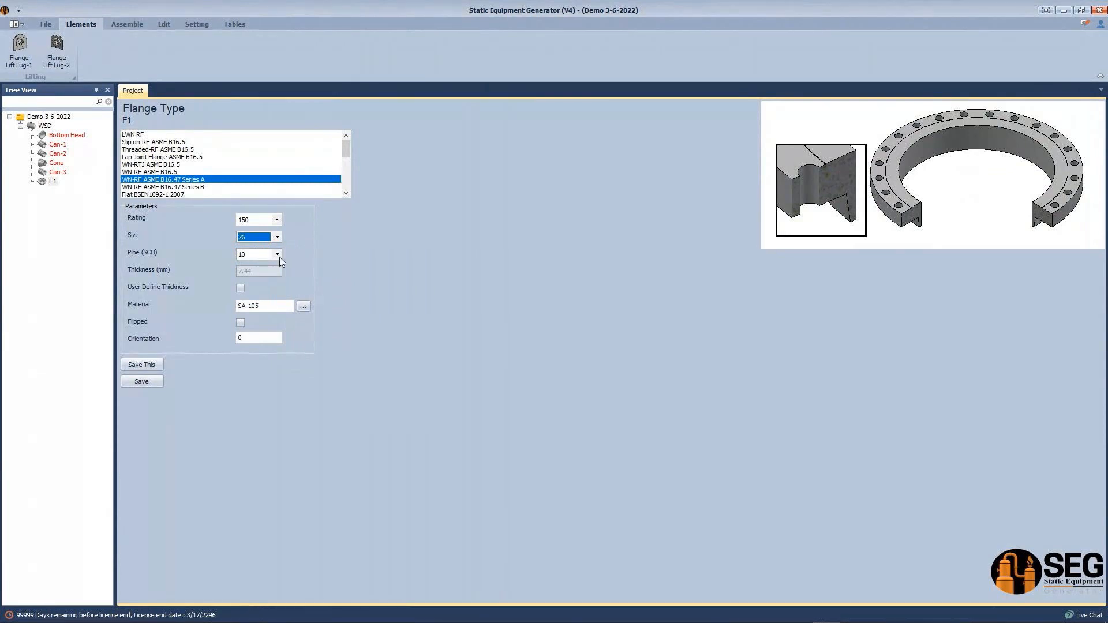
Step: Give F1 a user-defined thickness of 16 mm, set it as flipped and save the flange
click(241, 285)
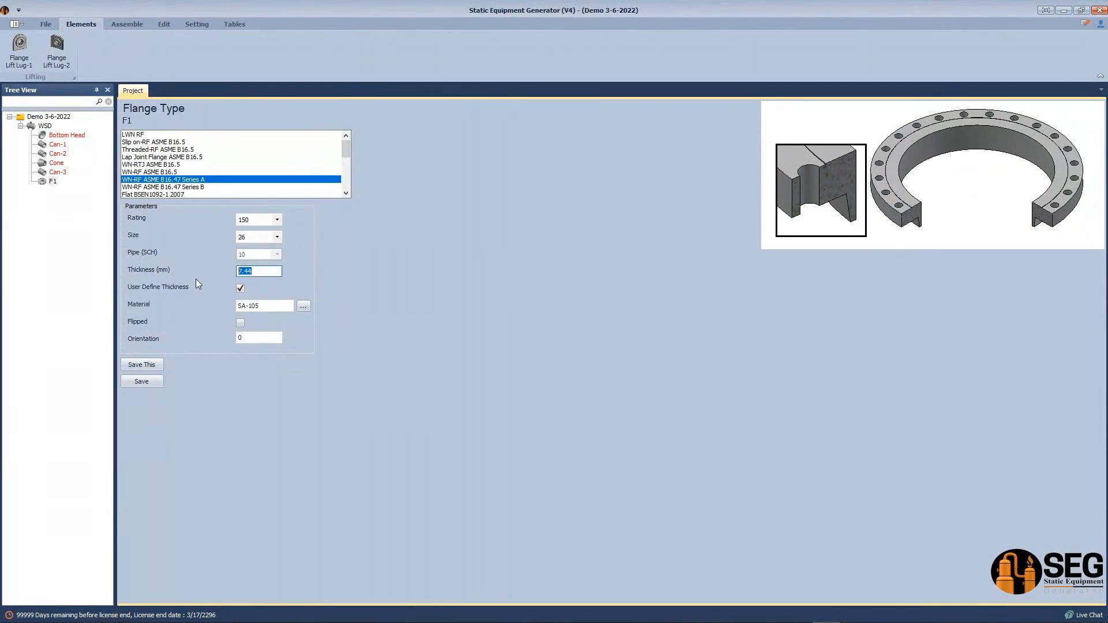
text(16)
click(150, 382)
click(148, 381)
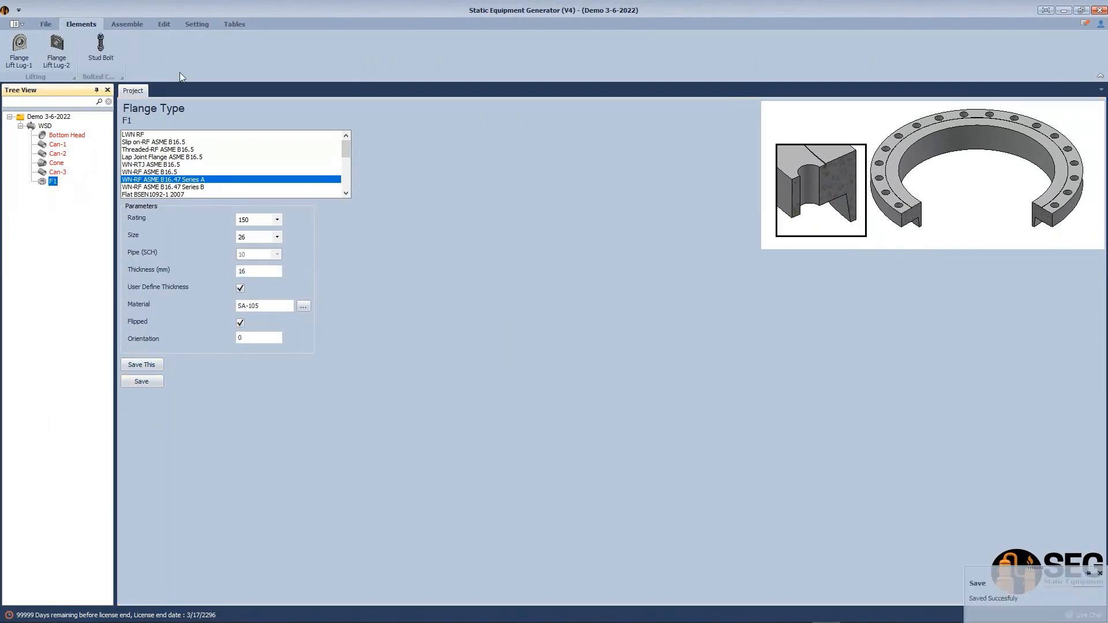
Step: Start assembling the WSD vessel and switch to Autodesk Inventor to generate the model
click(130, 29)
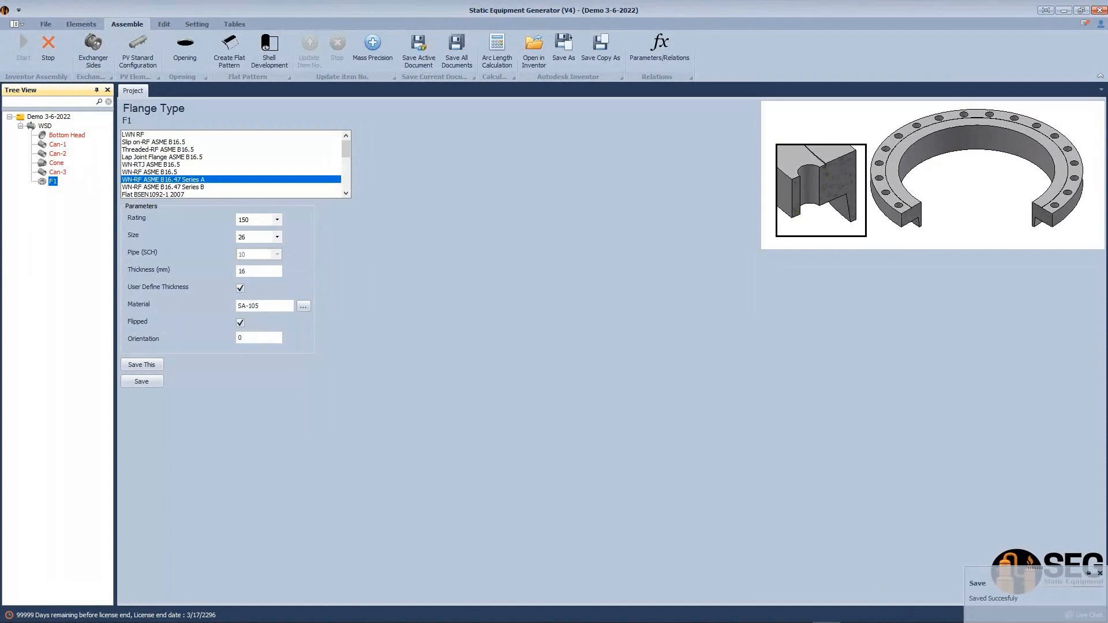
click(855, 613)
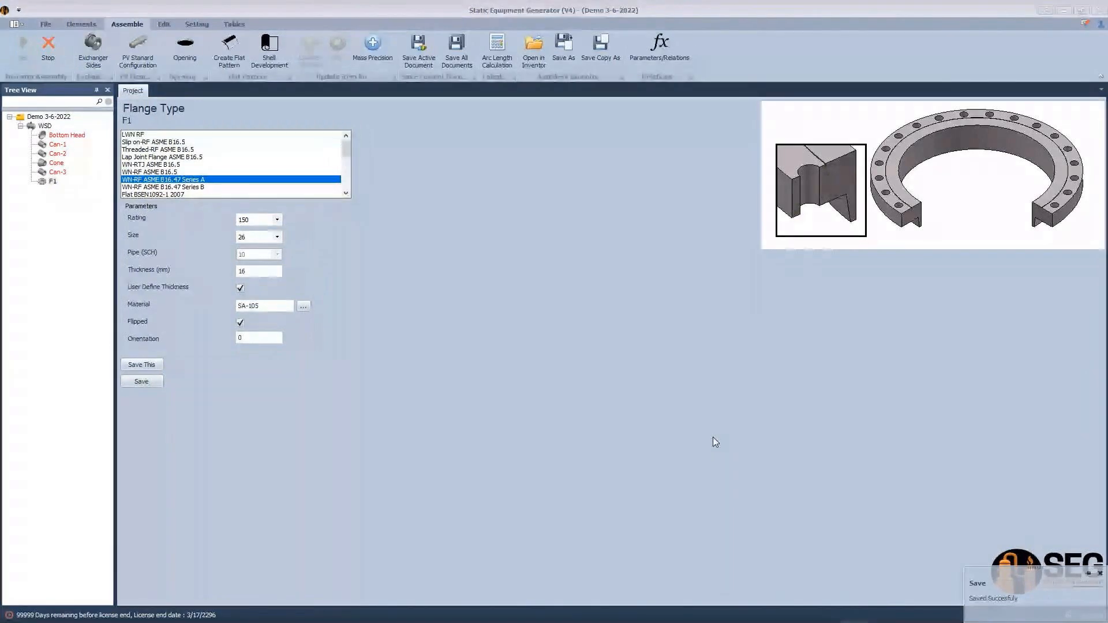
mouse_move(854, 611)
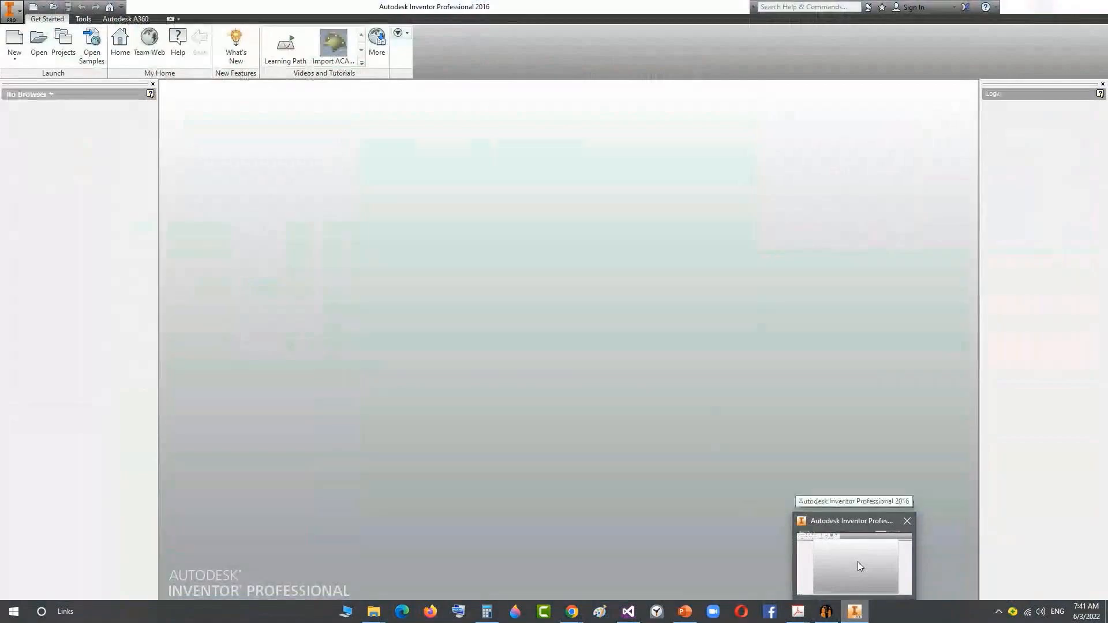
click(857, 562)
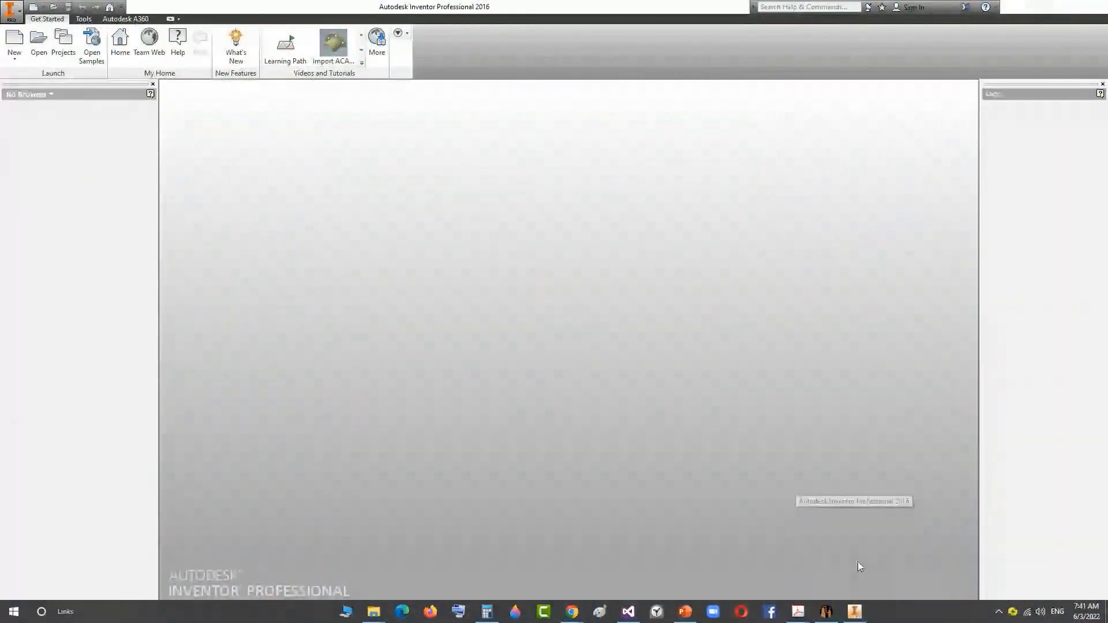
mouse_move(849, 622)
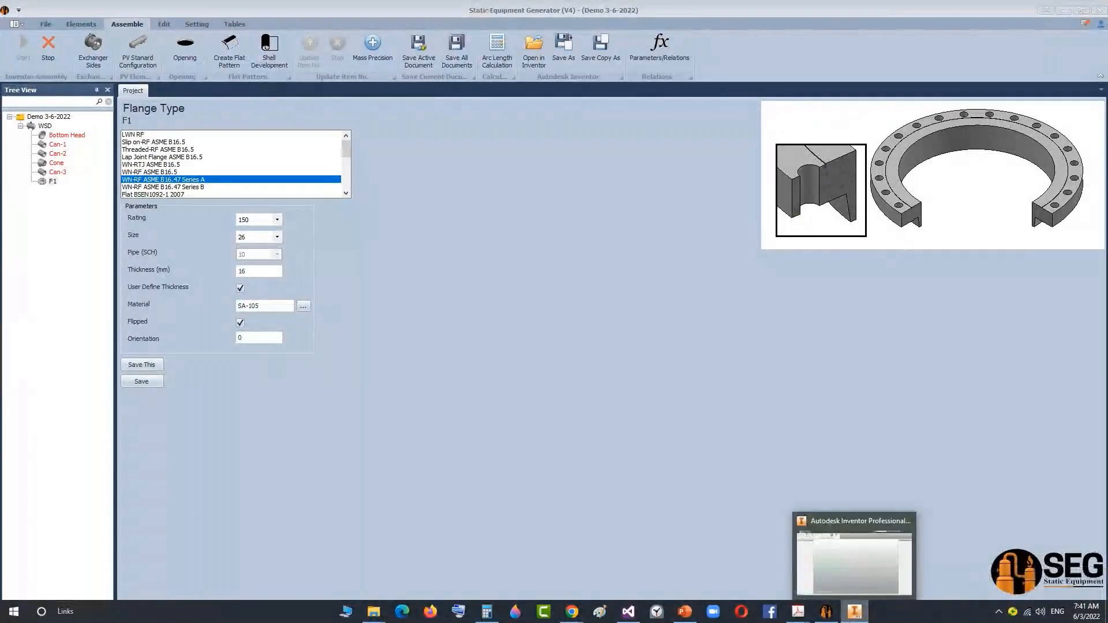
click(862, 560)
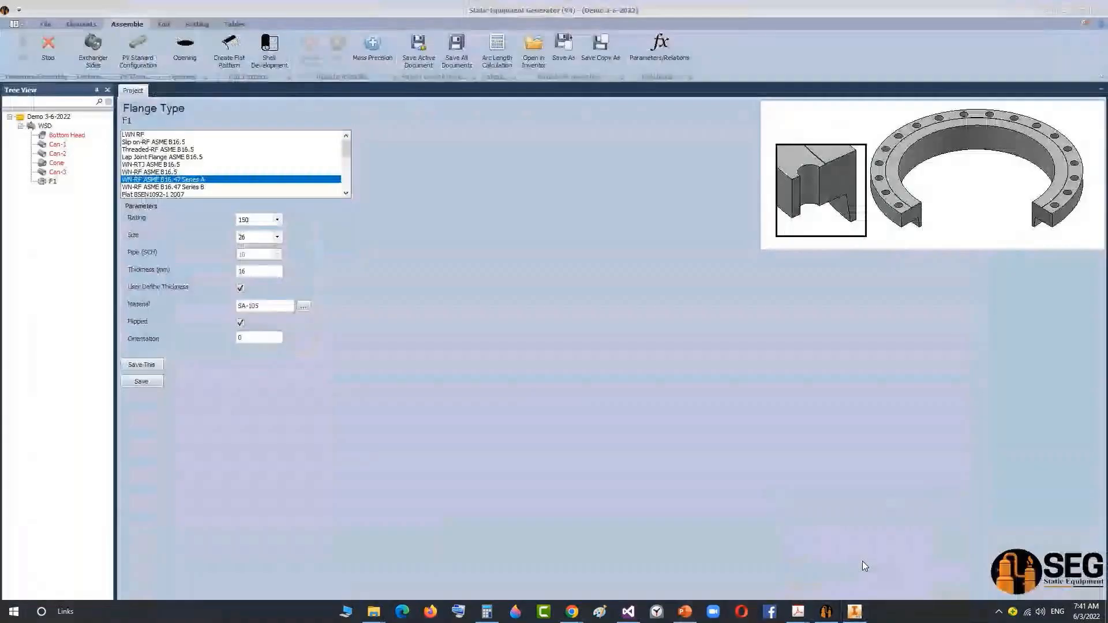
mouse_move(855, 611)
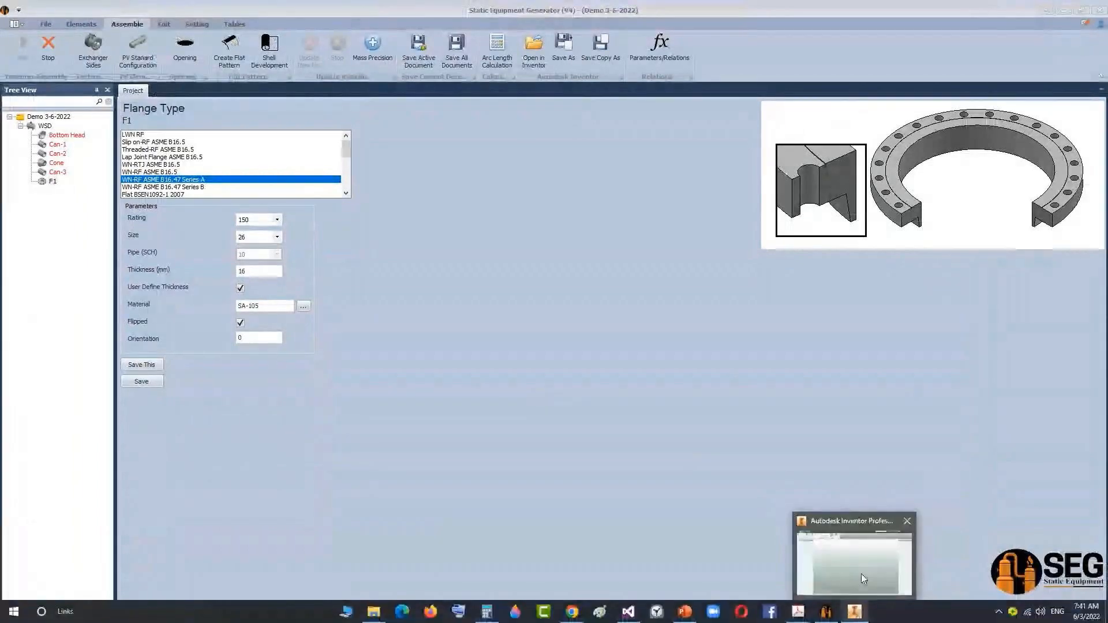
click(861, 574)
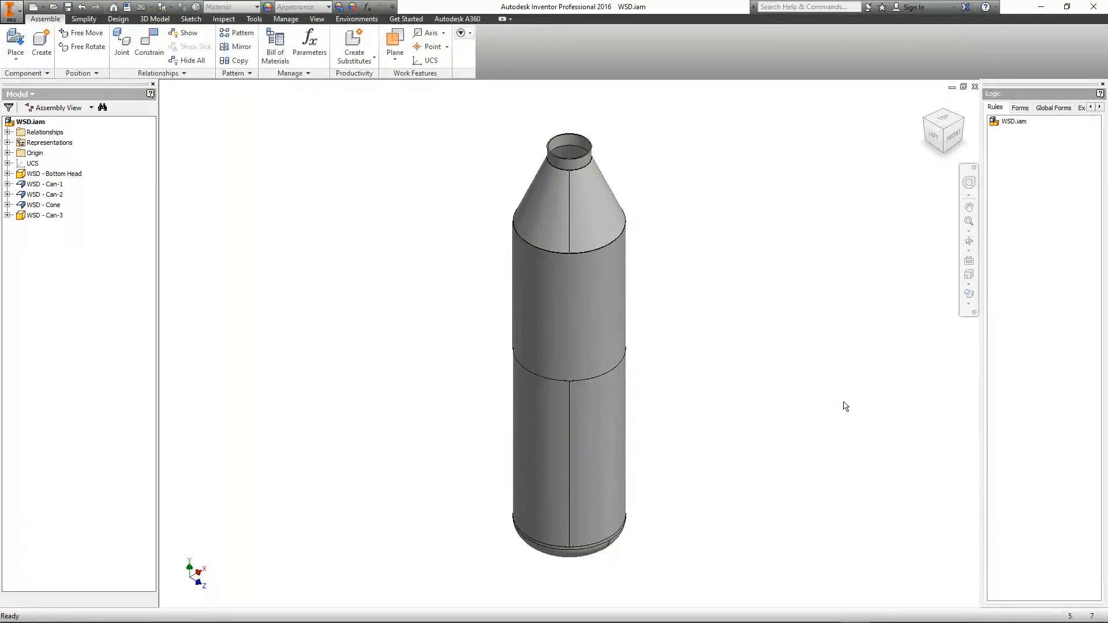
Step: Examine the generated top flange, neck pipe and cone from the left side and from above
click(592, 146)
click(593, 150)
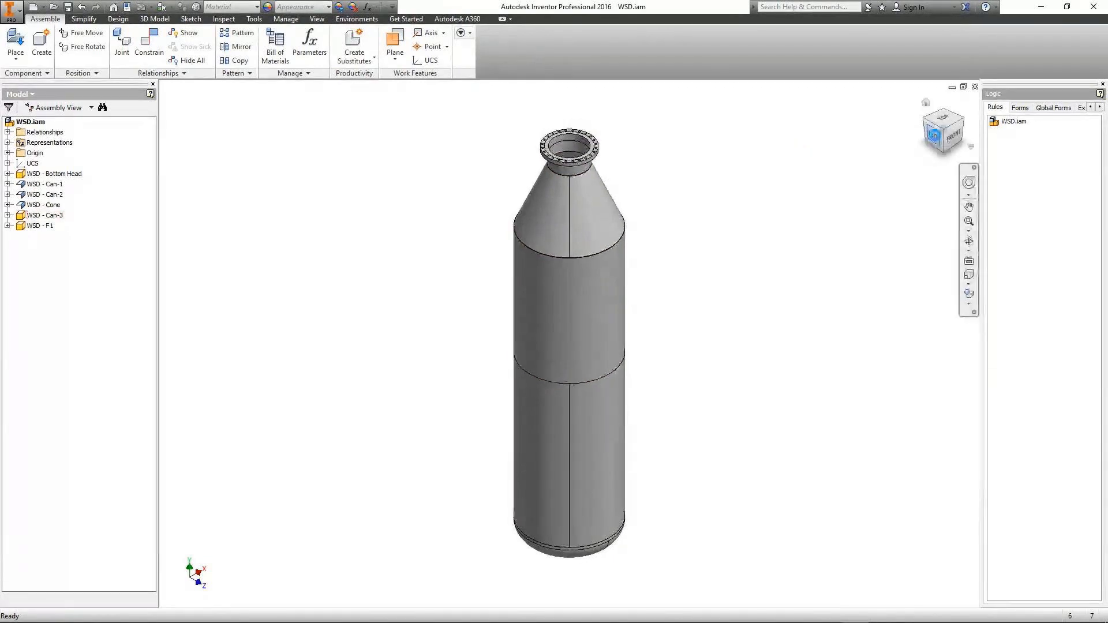
click(935, 140)
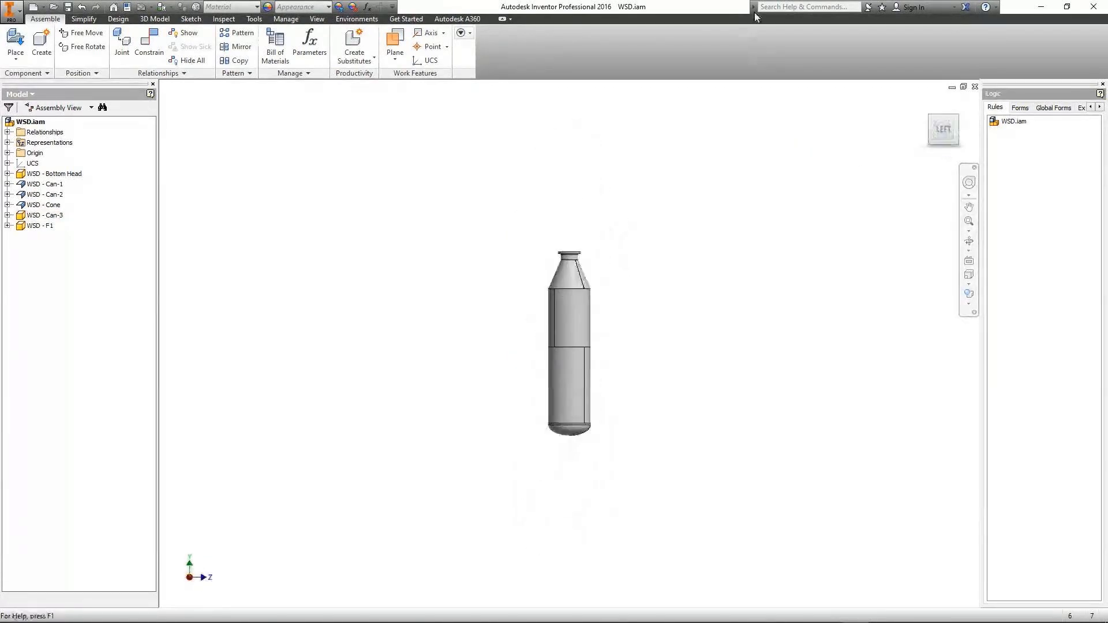
scroll(554, 277, up, 5)
scroll(744, 144, up, 4)
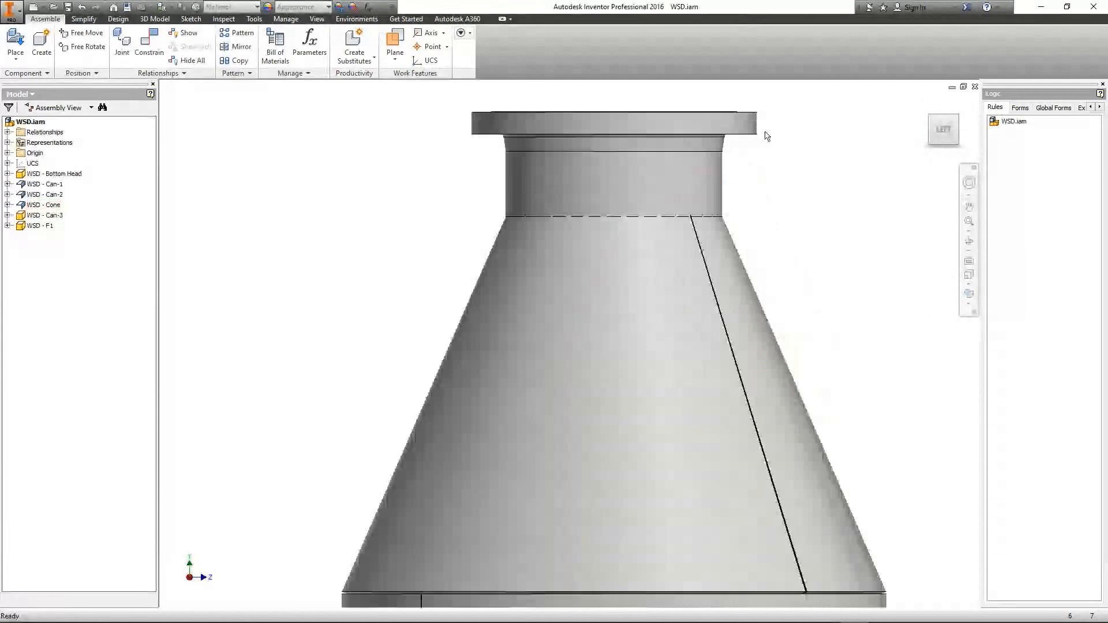
middle_drag(760, 153, 720, 246)
click(969, 242)
drag(643, 269, 590, 359)
middle_drag(566, 271, 545, 115)
scroll(562, 191, up, 5)
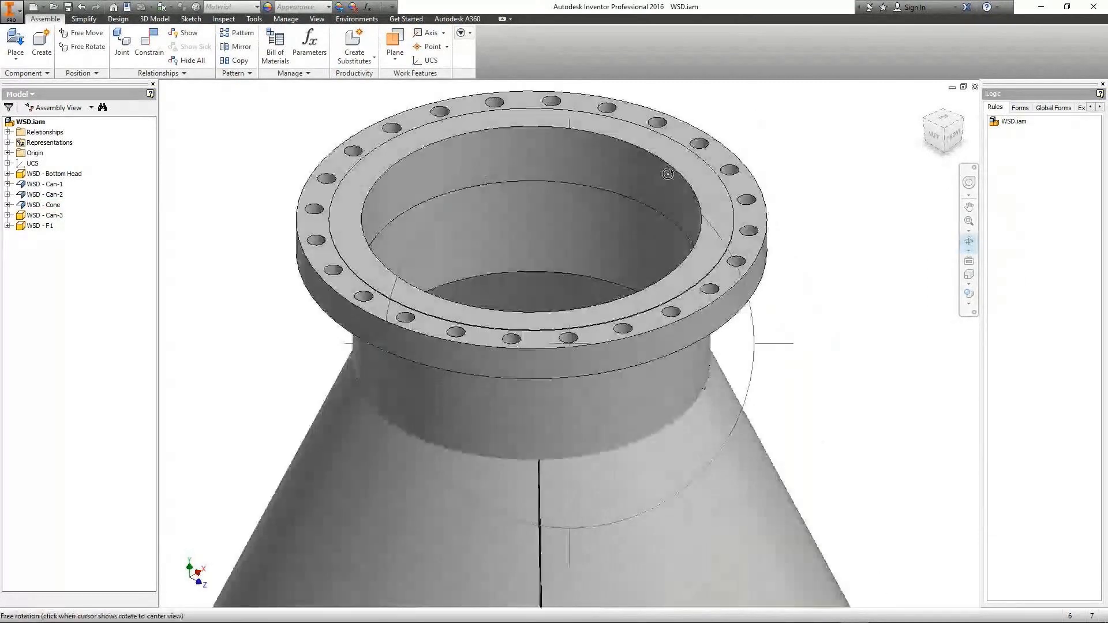
Step: Inspect the whole vessel from several angles, from the bottom head and shell seams up to the flange
scroll(636, 181, down, 8)
middle_drag(638, 277, 616, 168)
drag(616, 213, 654, 183)
drag(561, 294, 602, 267)
middle_drag(594, 314, 536, 256)
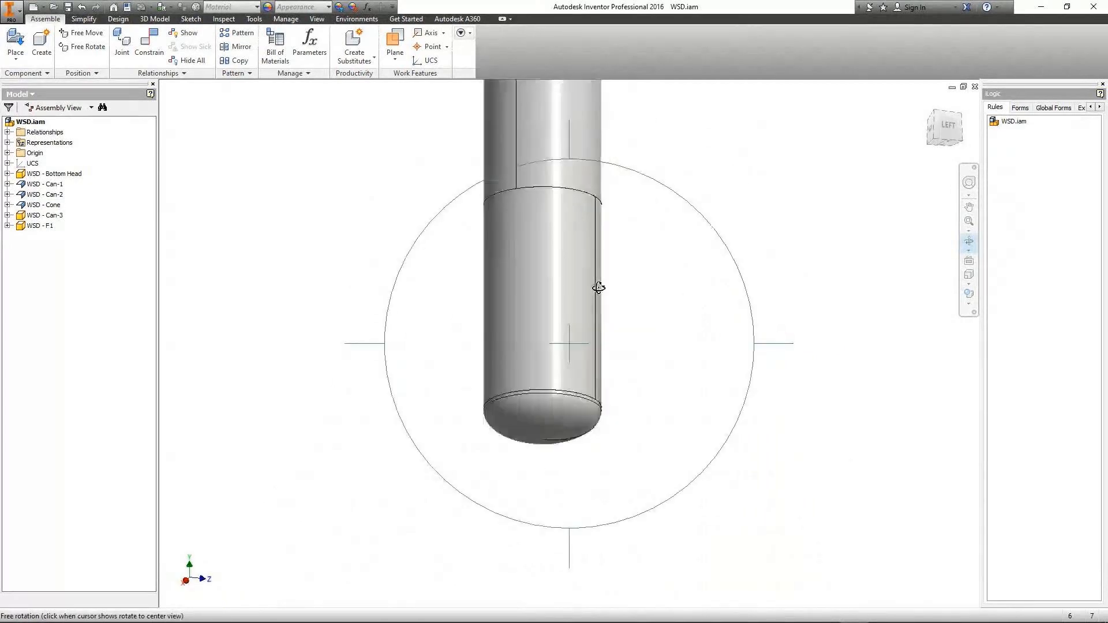
scroll(574, 254, down, 3)
drag(575, 254, 550, 279)
scroll(562, 208, up, 3)
middle_drag(553, 230, 515, 319)
drag(514, 324, 551, 287)
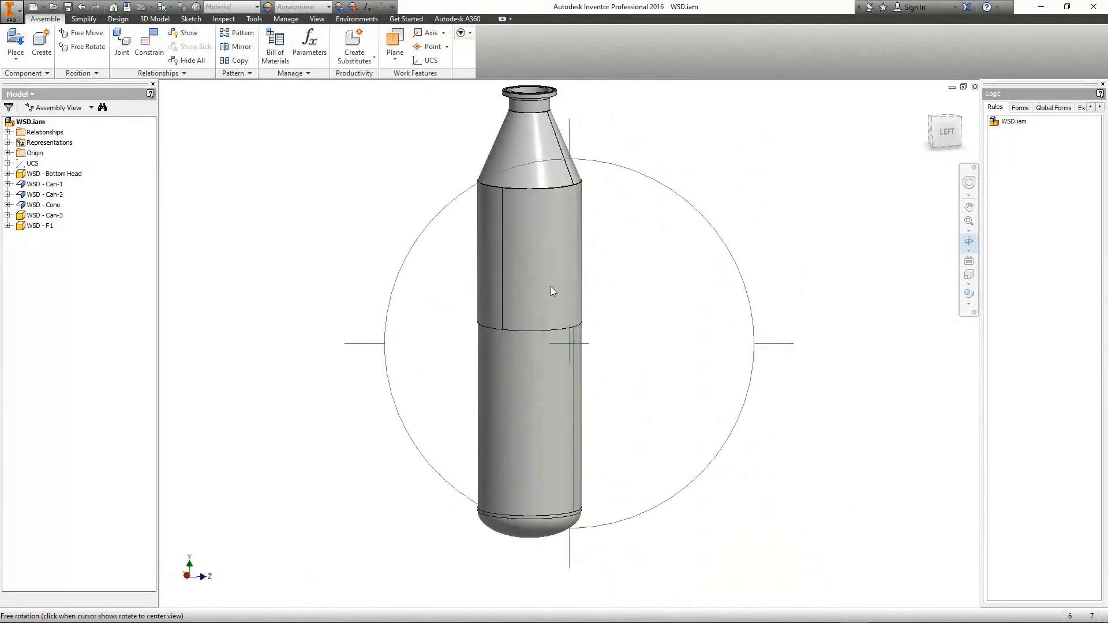
key(Escape)
Step: Return to Static Equipment Generator and review the thickness and length of Can-2 and the Bottom Head parameters
click(827, 612)
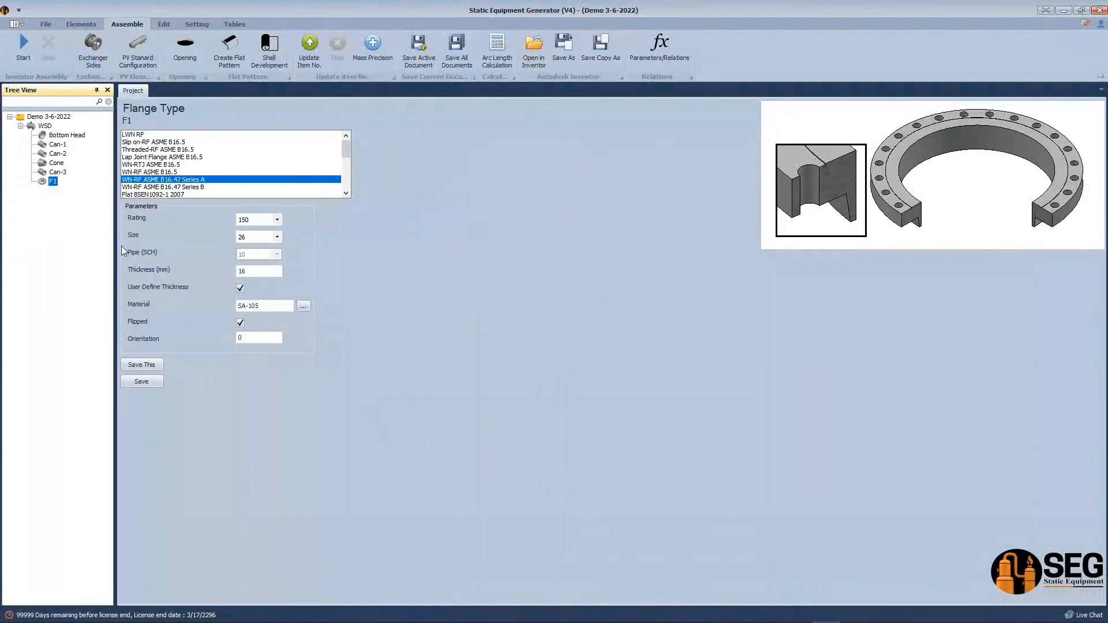
click(52, 154)
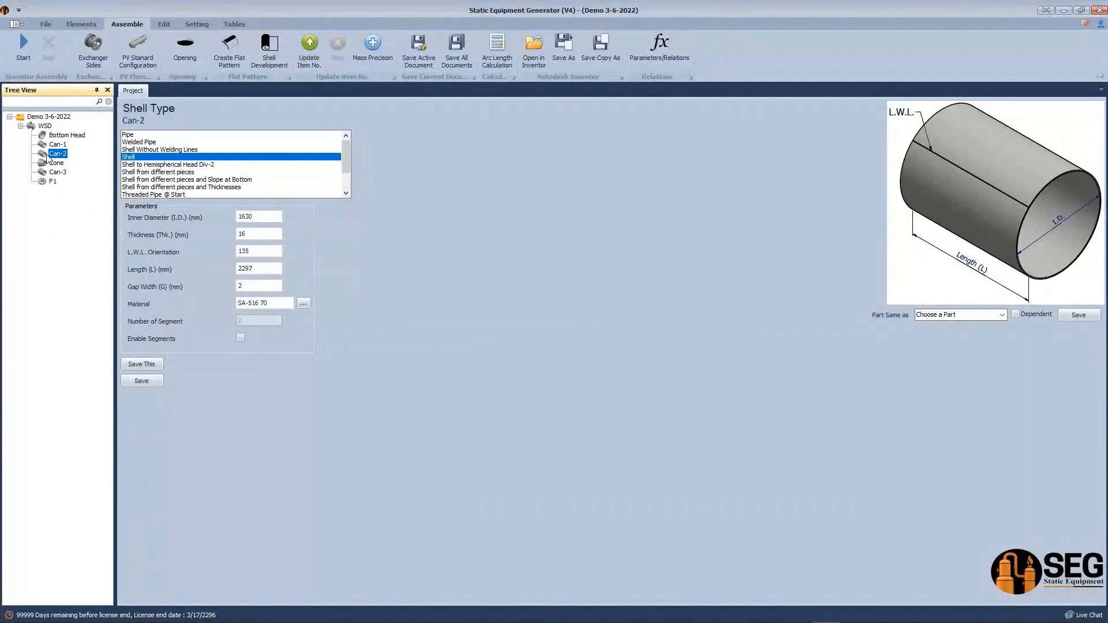
click(256, 233)
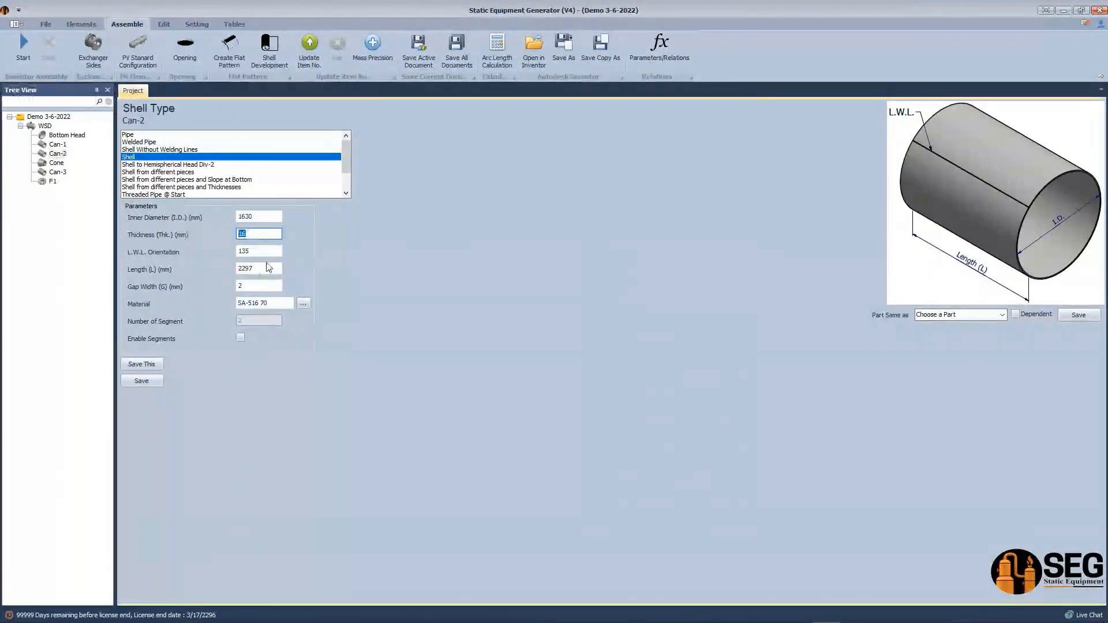
click(266, 268)
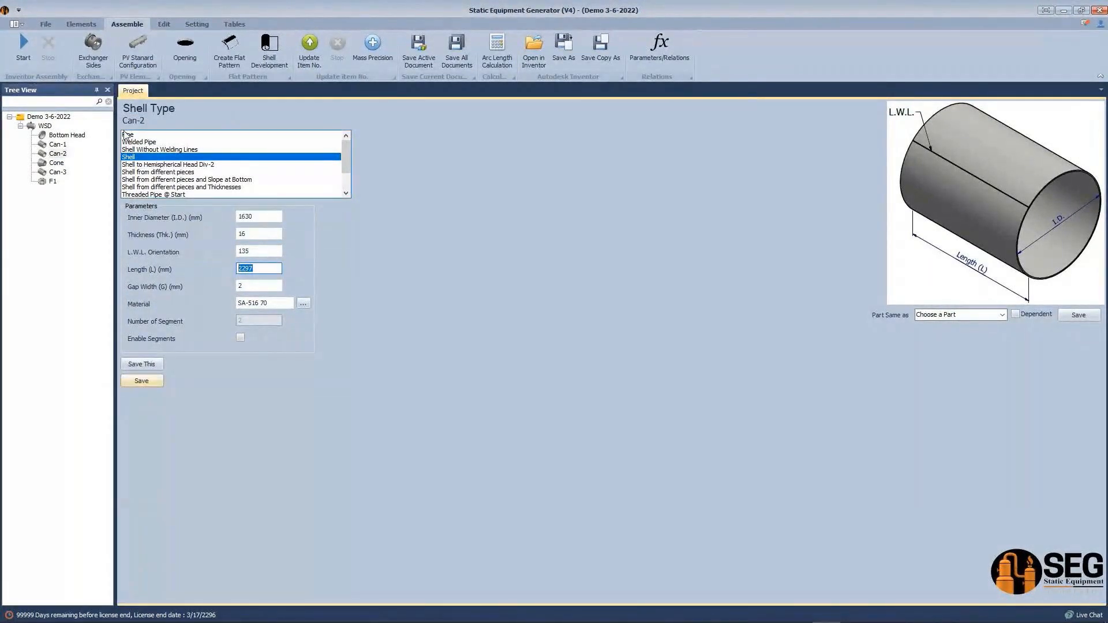
click(66, 136)
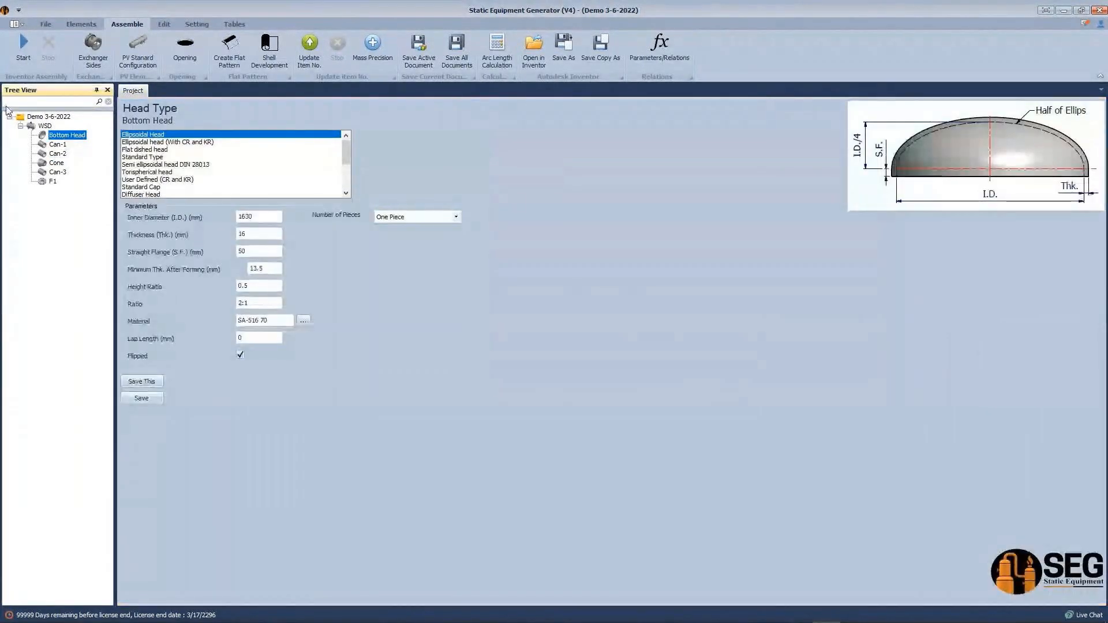
Step: Review the main elements, fittings and other components that can be added to the WSD vessel
click(82, 25)
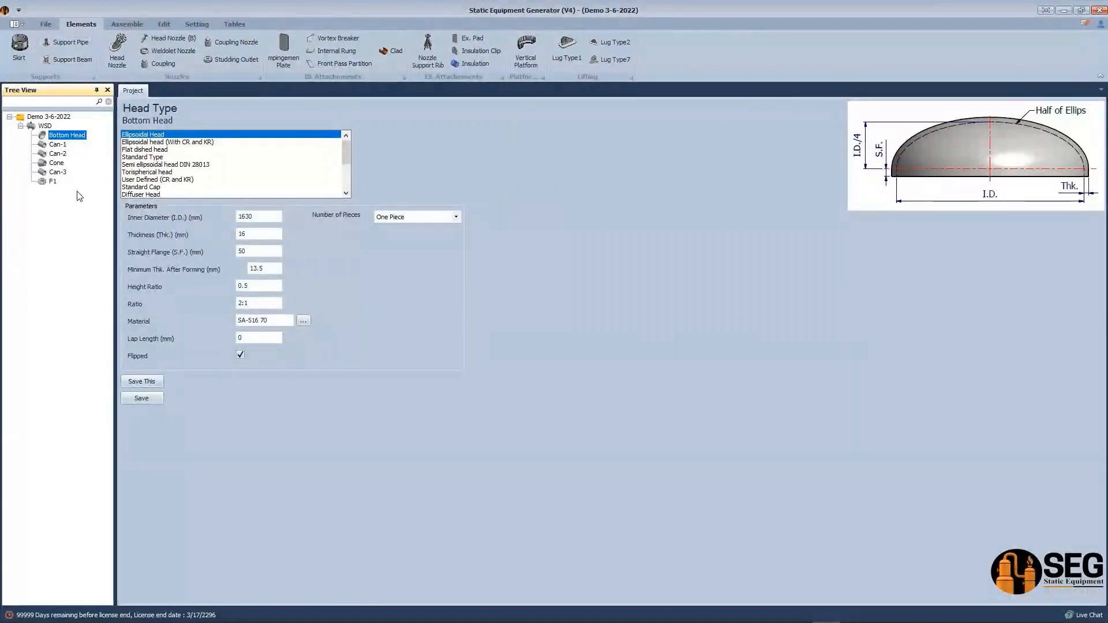
click(45, 126)
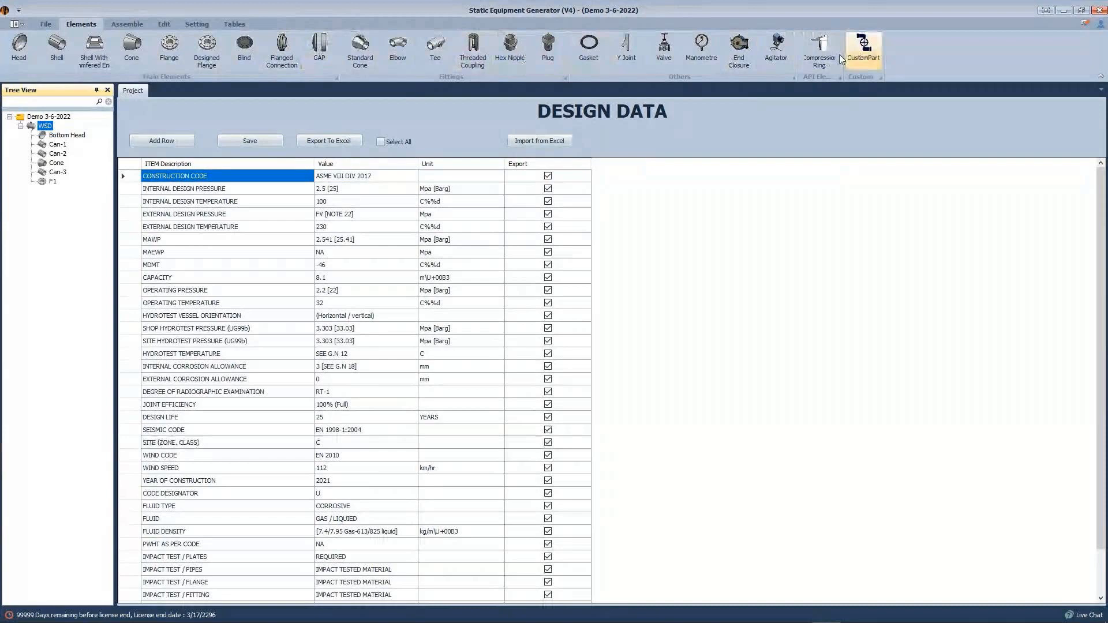
click(56, 55)
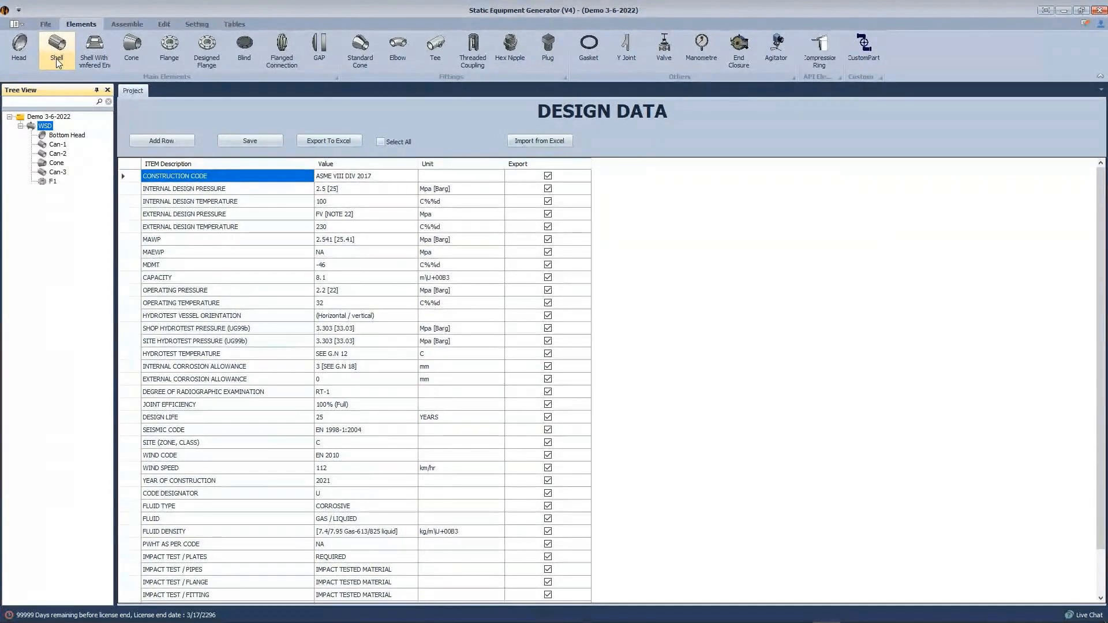
click(587, 61)
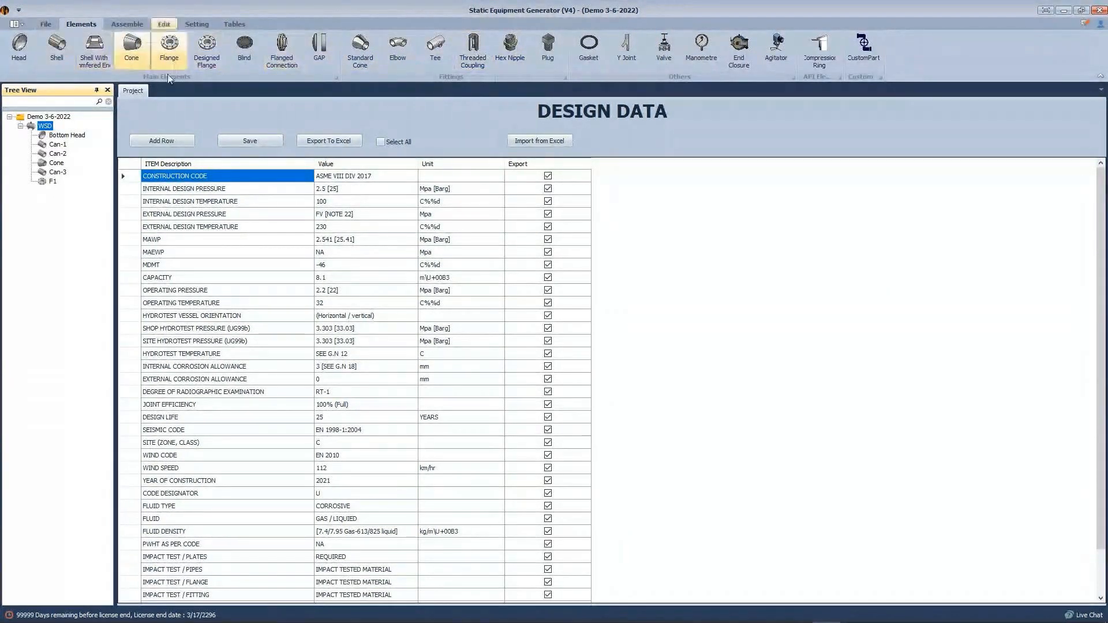
click(169, 49)
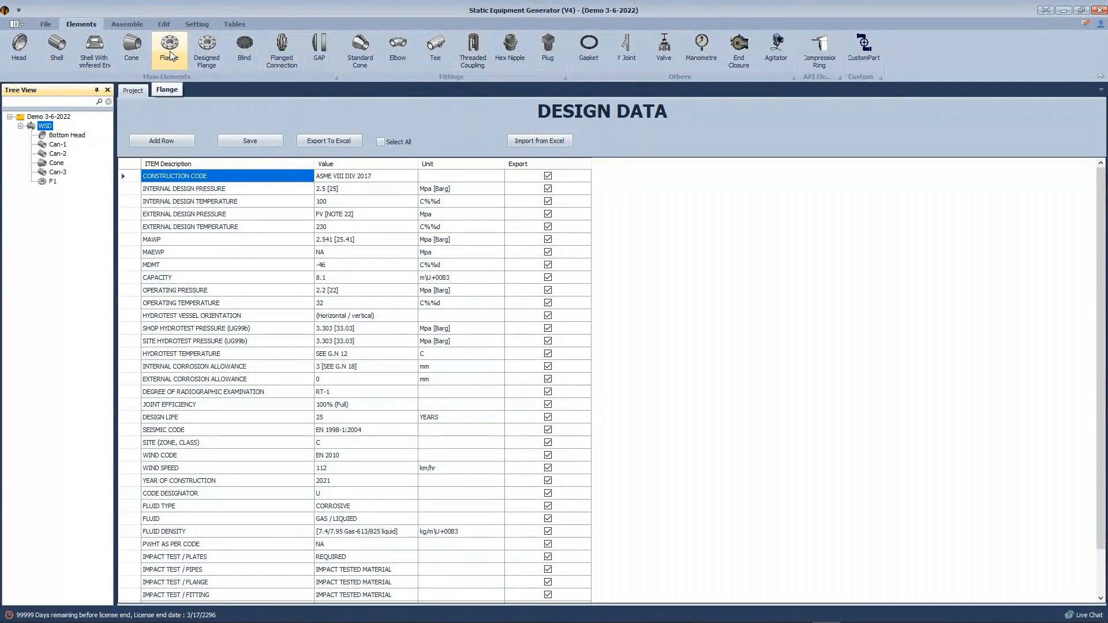
Step: Browse the available flange types for F1, including WN-RF ASME B16.5, and return to the WSD design data
click(37, 182)
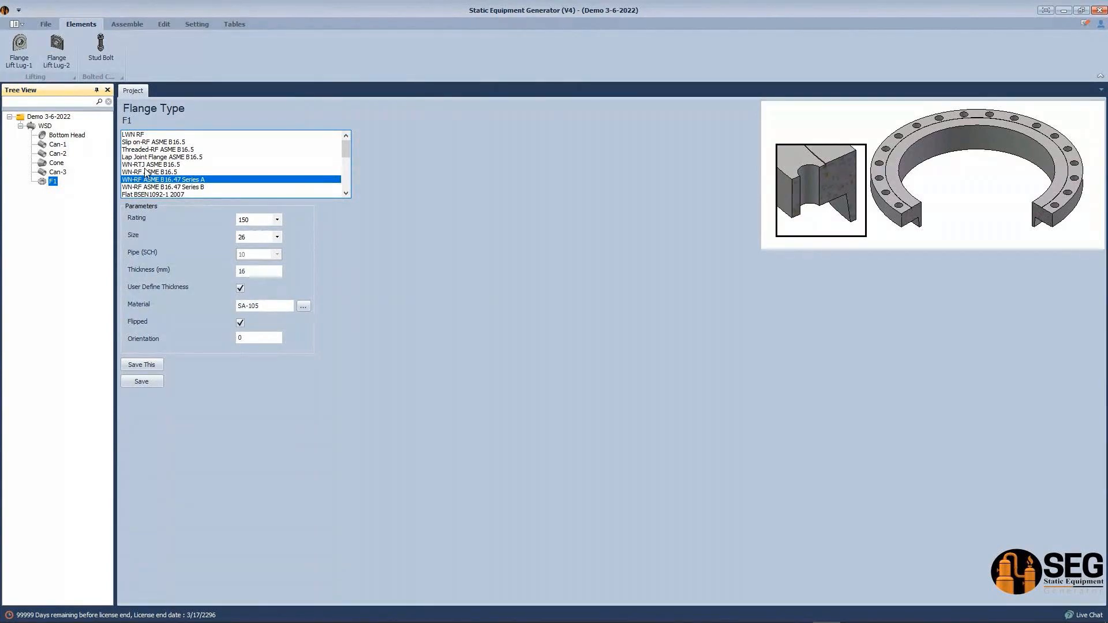
click(145, 172)
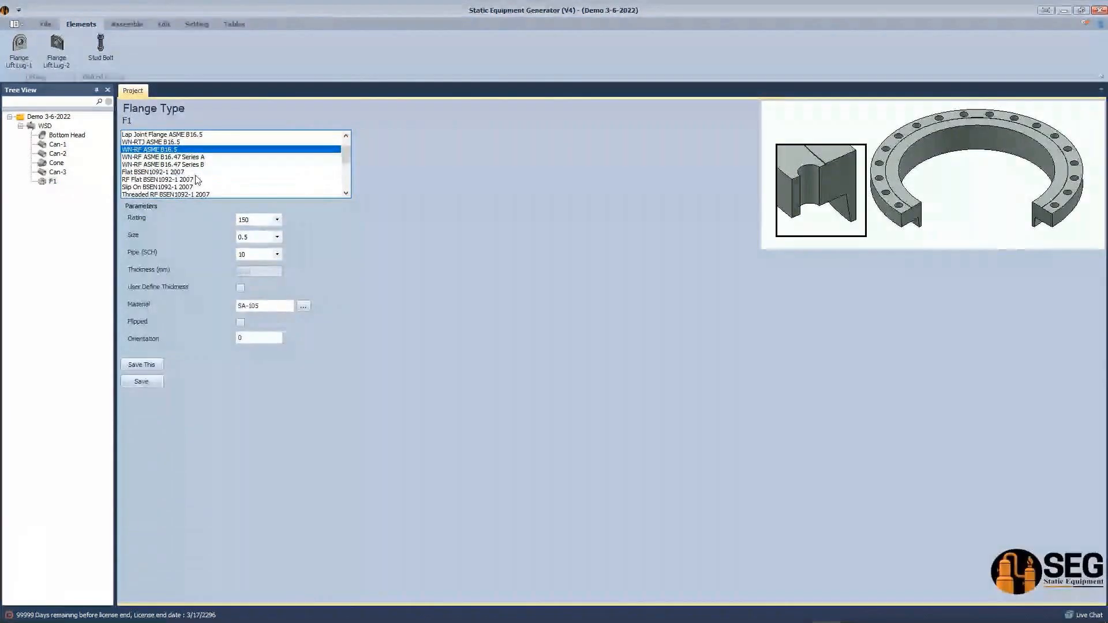
scroll(195, 176, down, 5)
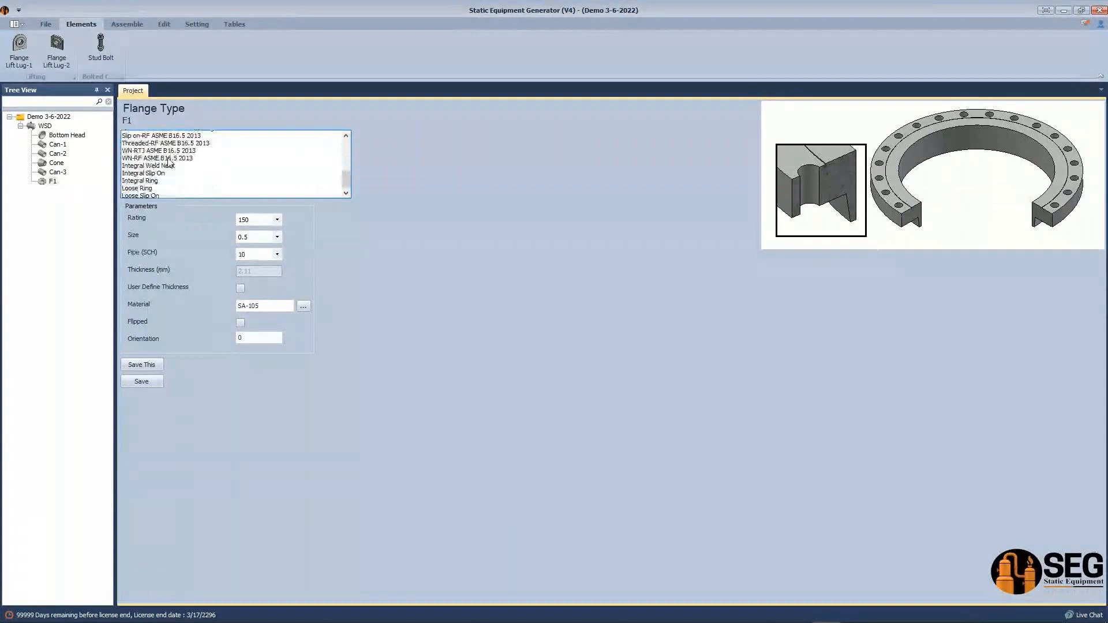
scroll(170, 164, up, 2)
scroll(172, 178, down, 2)
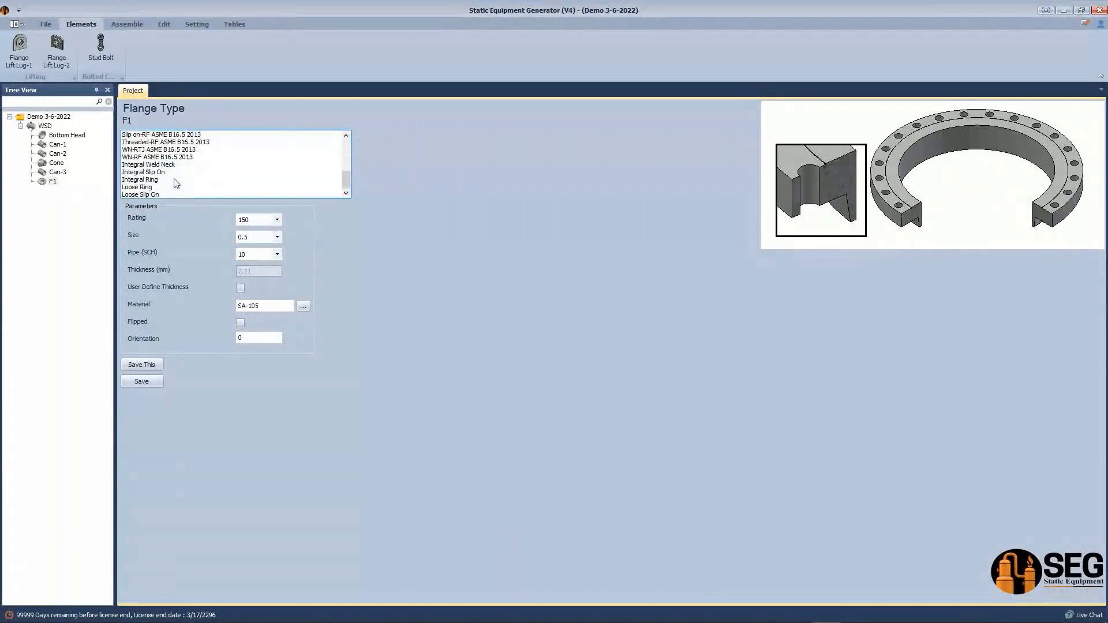
scroll(175, 183, up, 3)
click(45, 126)
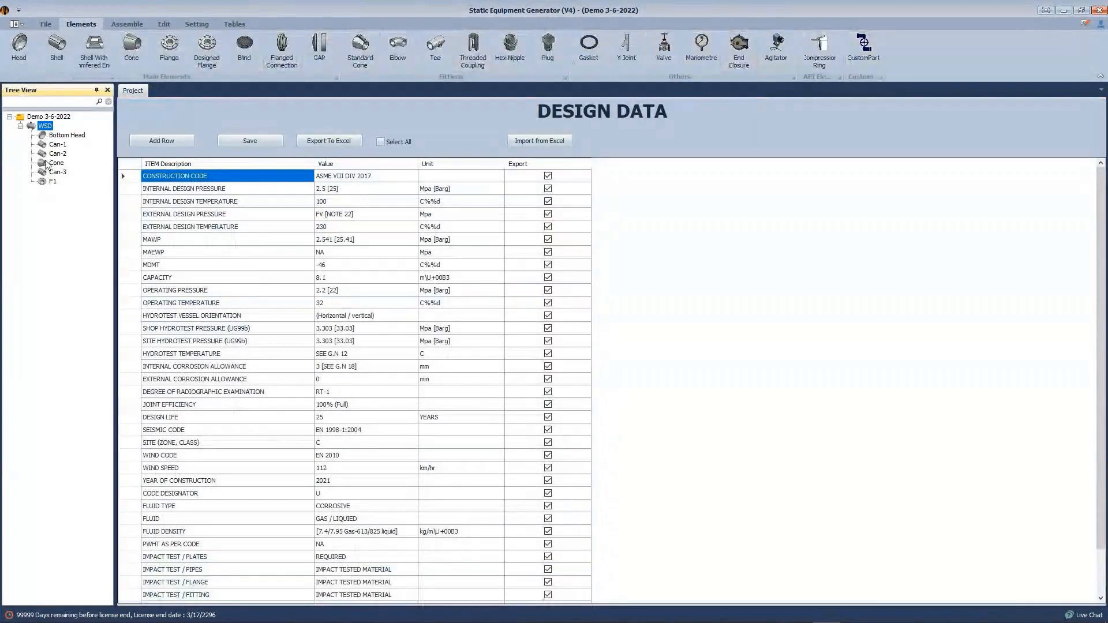
Step: Review the supports, nozzles, lifting lugs and external and internal attachments available for the Can-1 shell
click(51, 145)
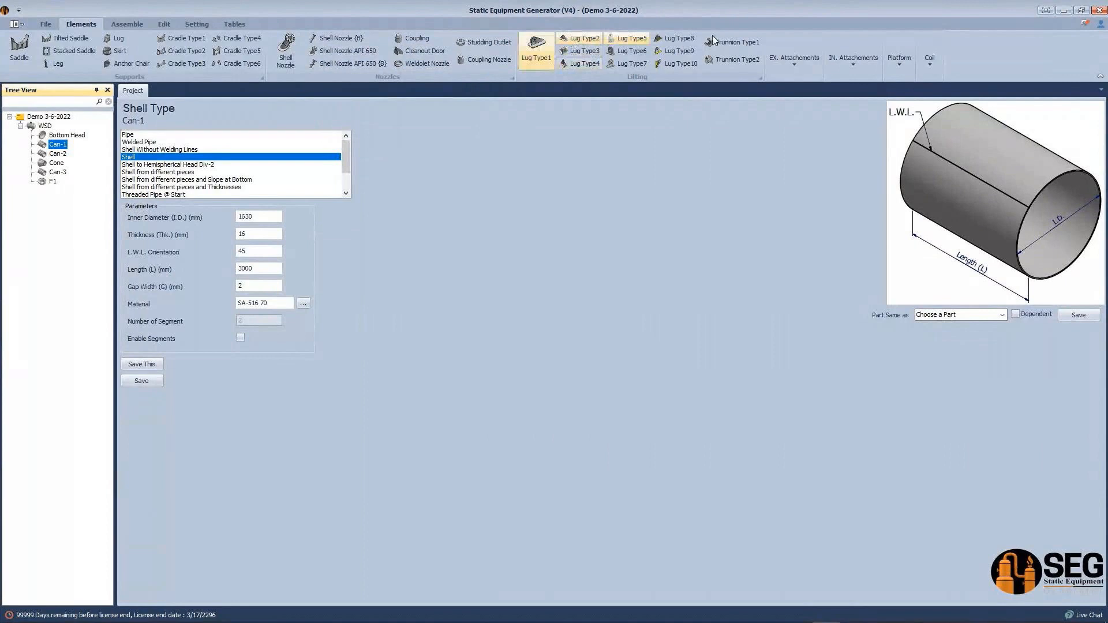
click(790, 67)
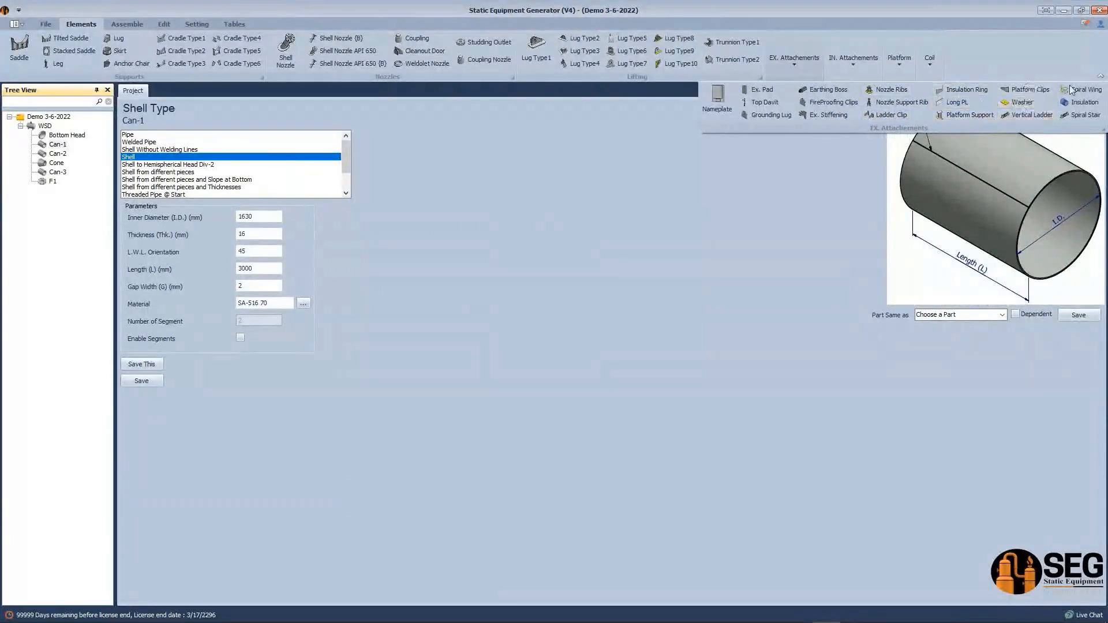
click(853, 60)
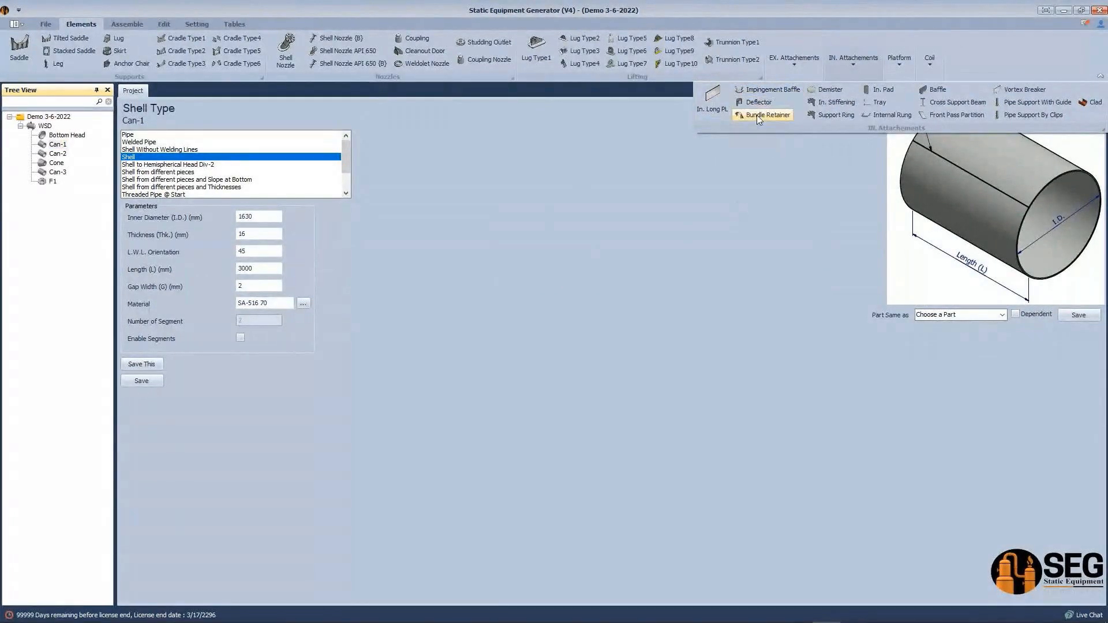
click(1006, 73)
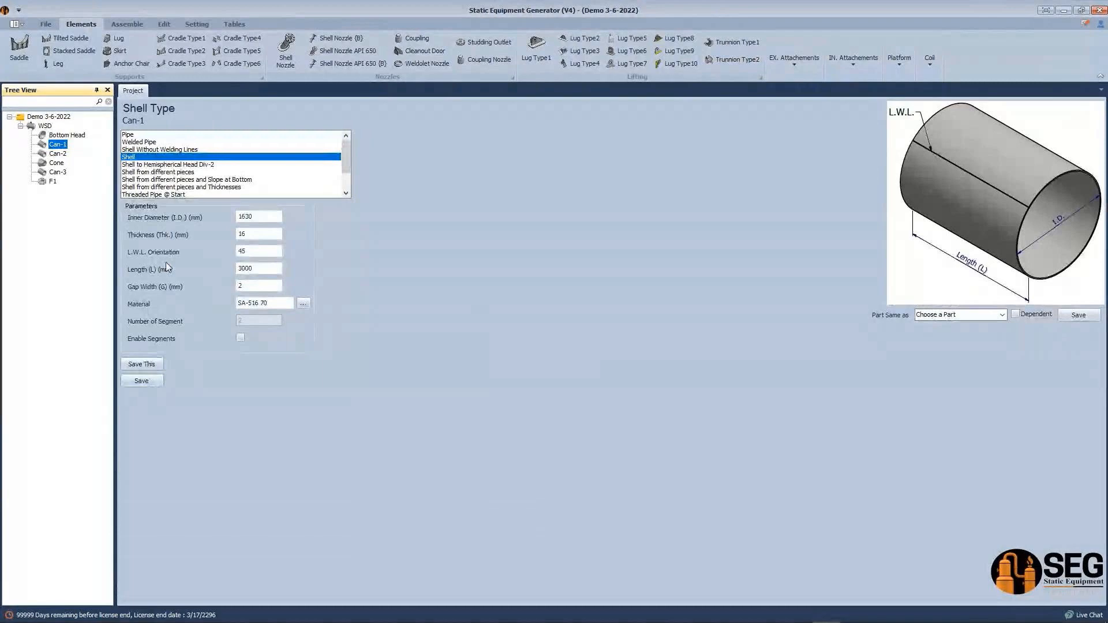
Step: Switch to the WSD detail drawing in Adobe Acrobat, check the vessel's base below the bottom head, and return to Static Equipment Generator
mouse_move(797, 611)
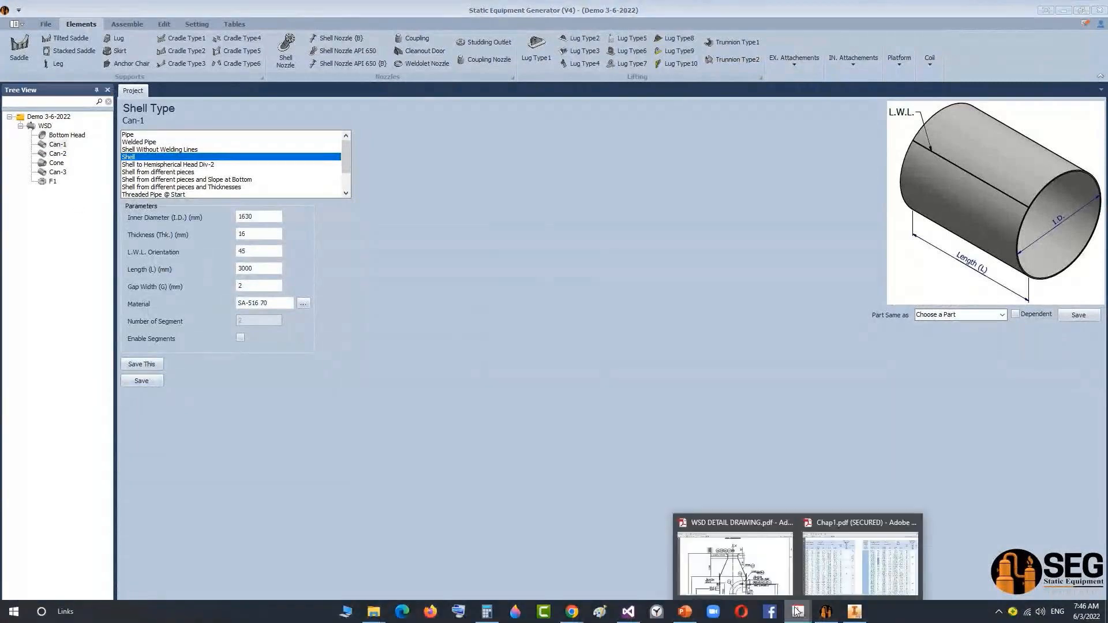
click(734, 557)
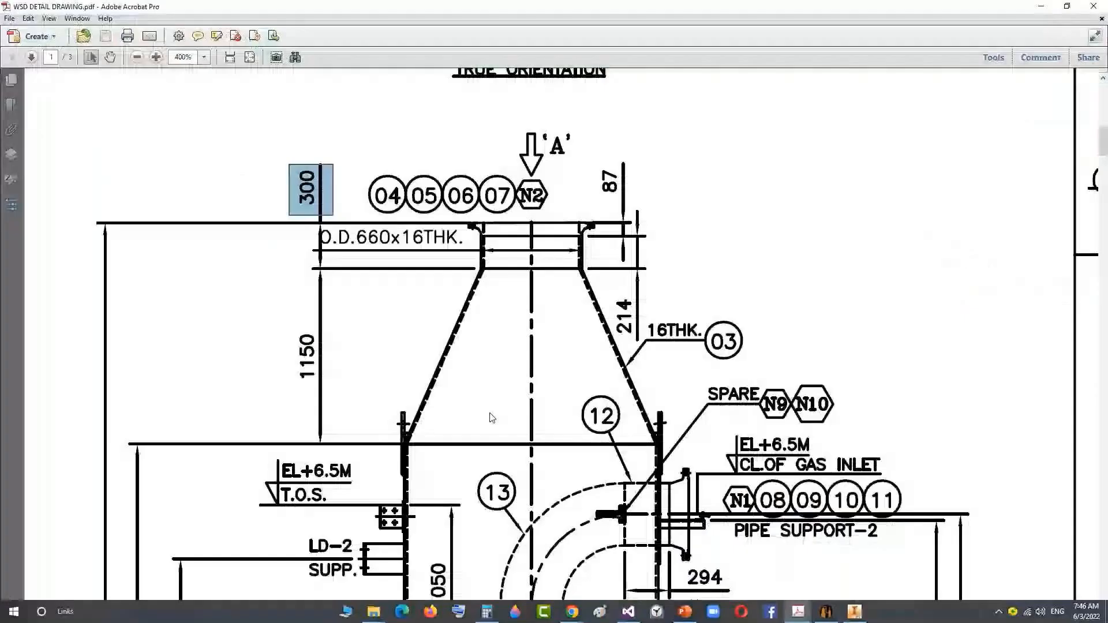
scroll(491, 417, down, 15)
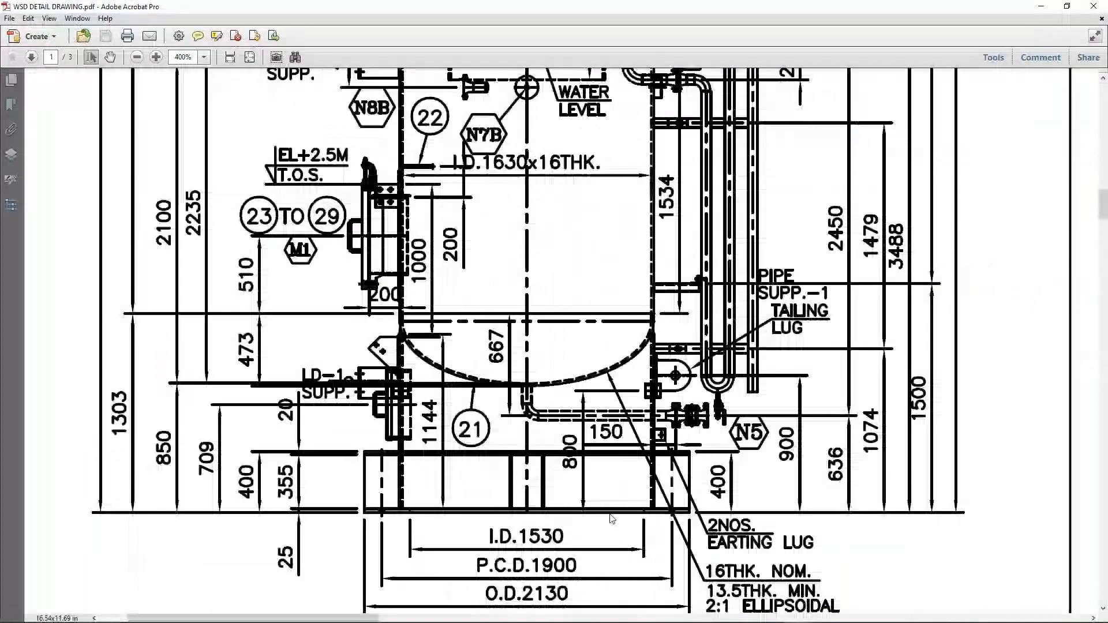
click(824, 611)
Step: Add a skirt named Skirt to the Bottom Head and open its parameters
click(48, 136)
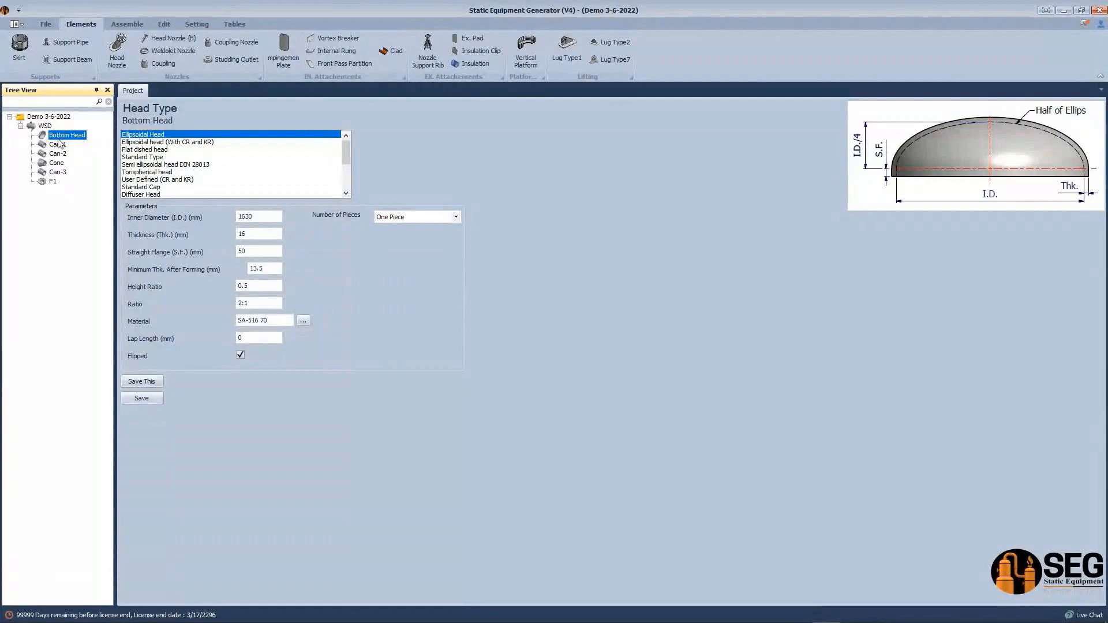
click(19, 47)
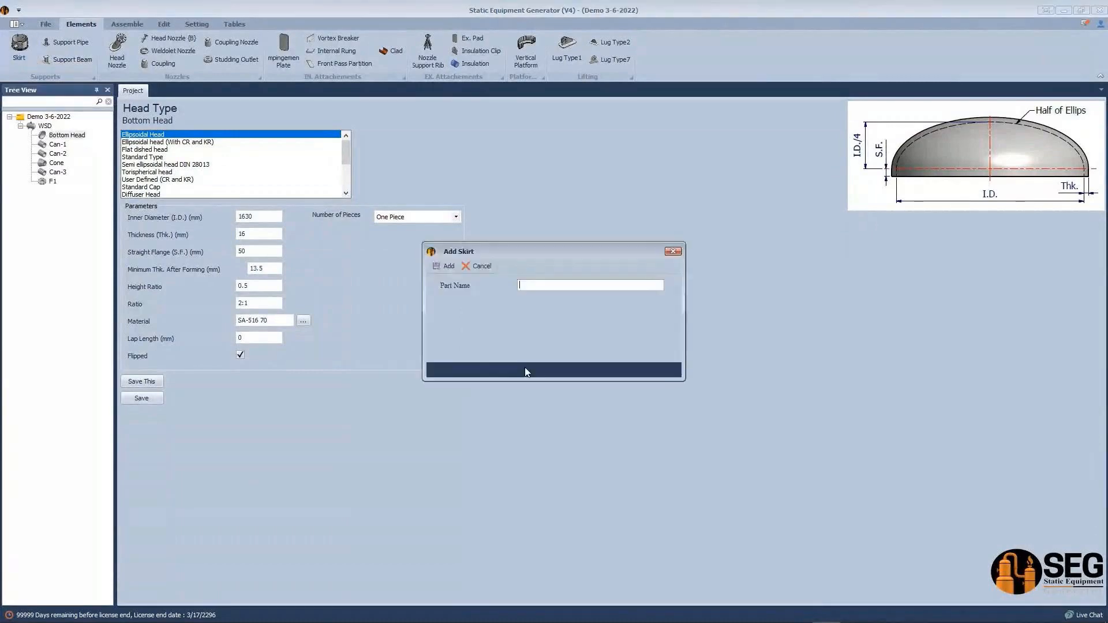
text(Skirt)
key(Return)
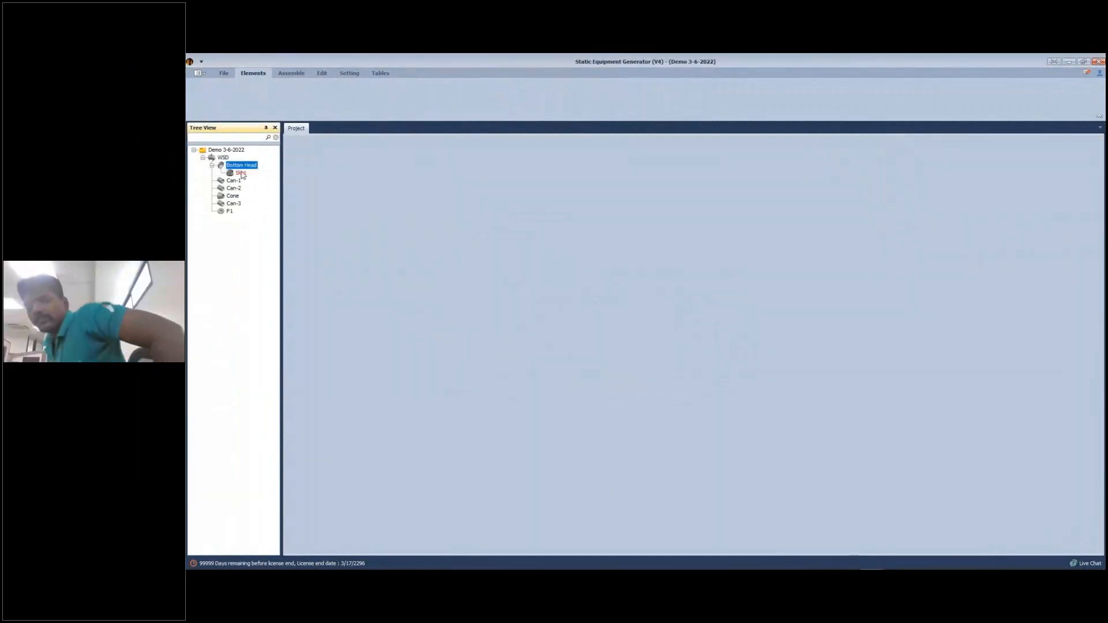
click(241, 174)
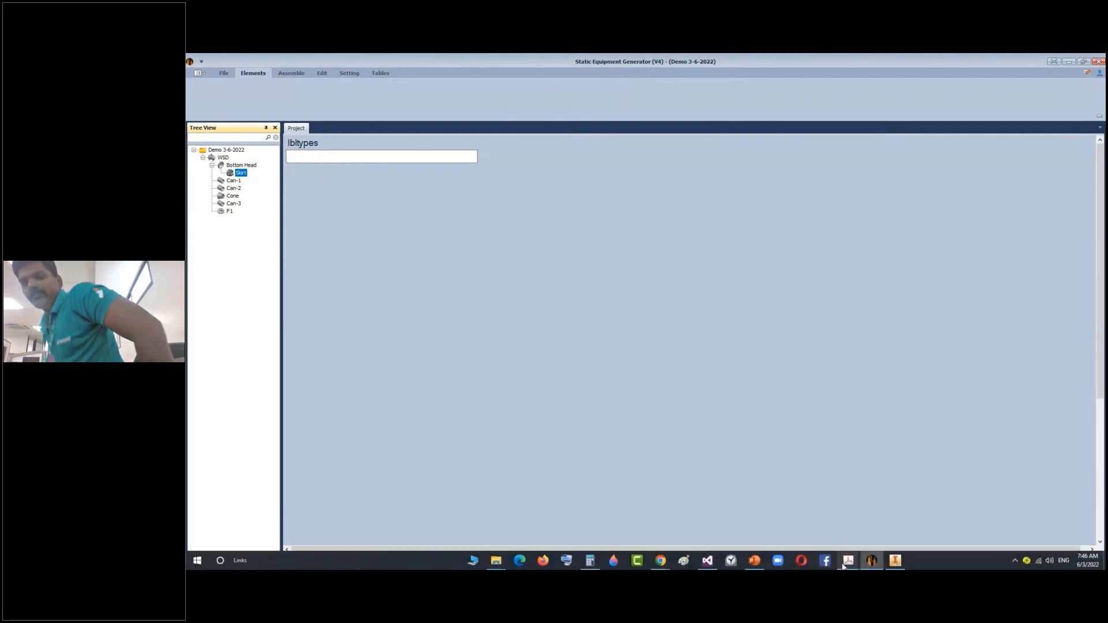
Step: Switch back to the WSD detail drawing and look over the vessel's base elevation and the whole sheet for skirt details
mouse_move(848, 561)
click(808, 522)
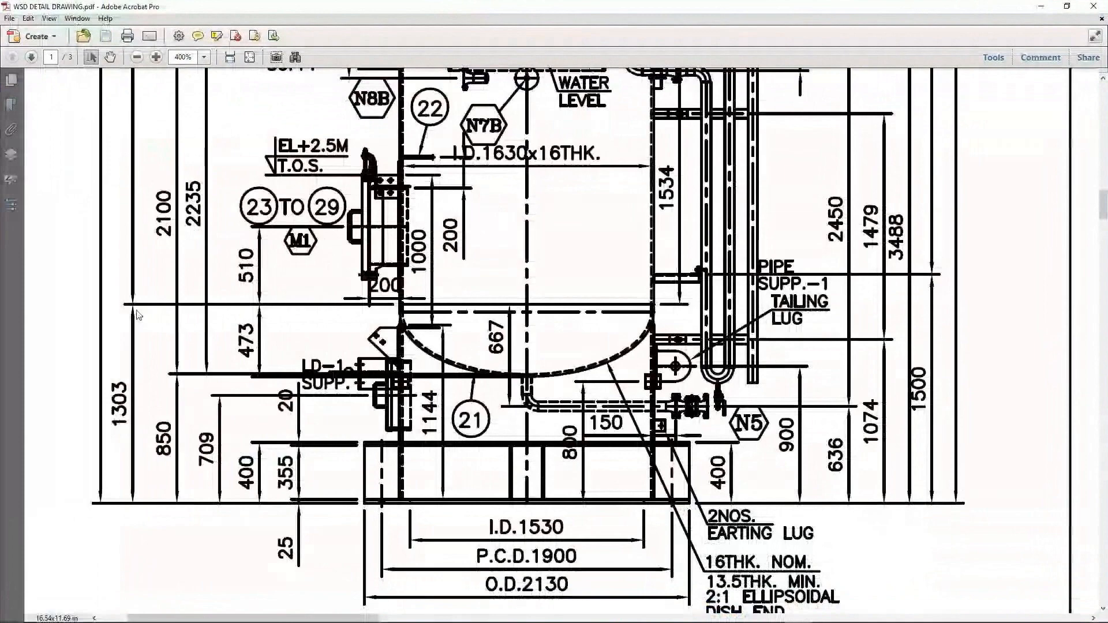
click(486, 611)
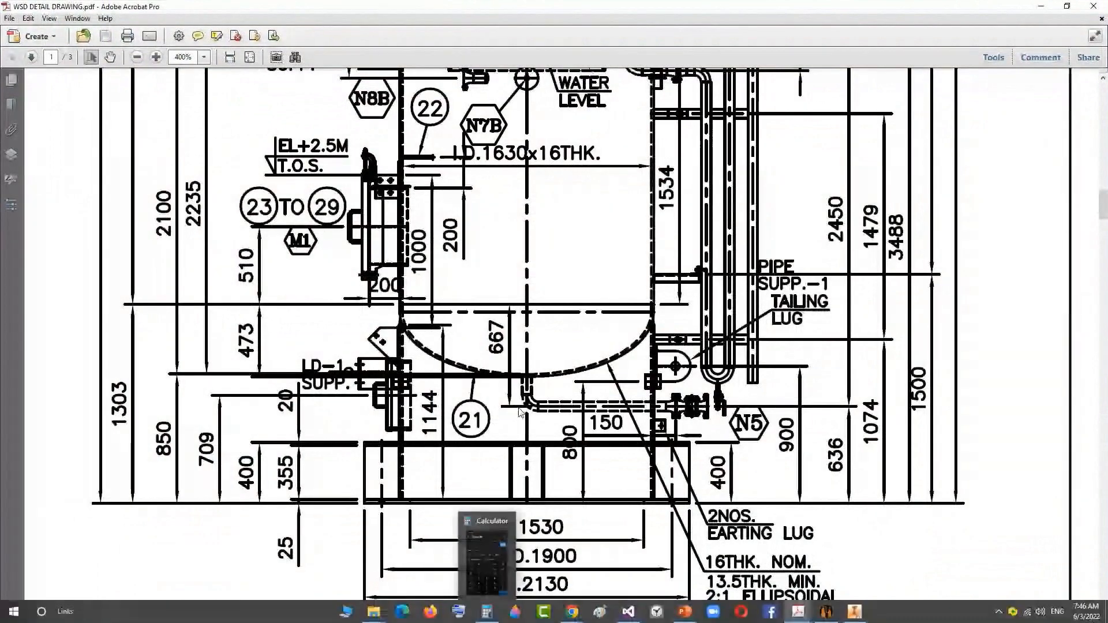
ctrl+scroll(520, 412, down, 2)
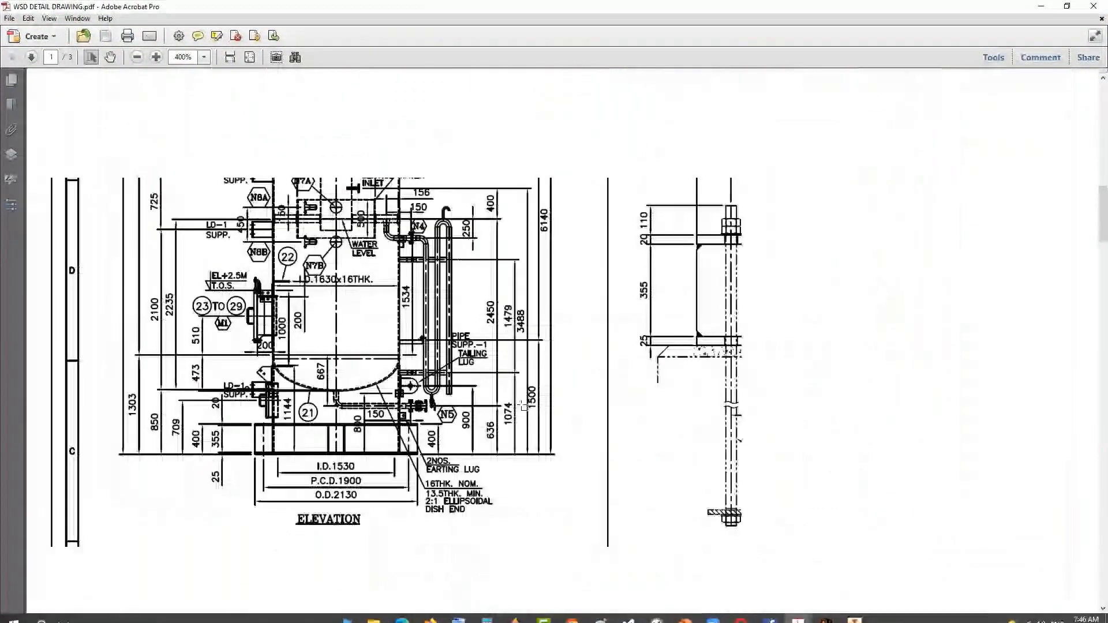
key(ctrl+0)
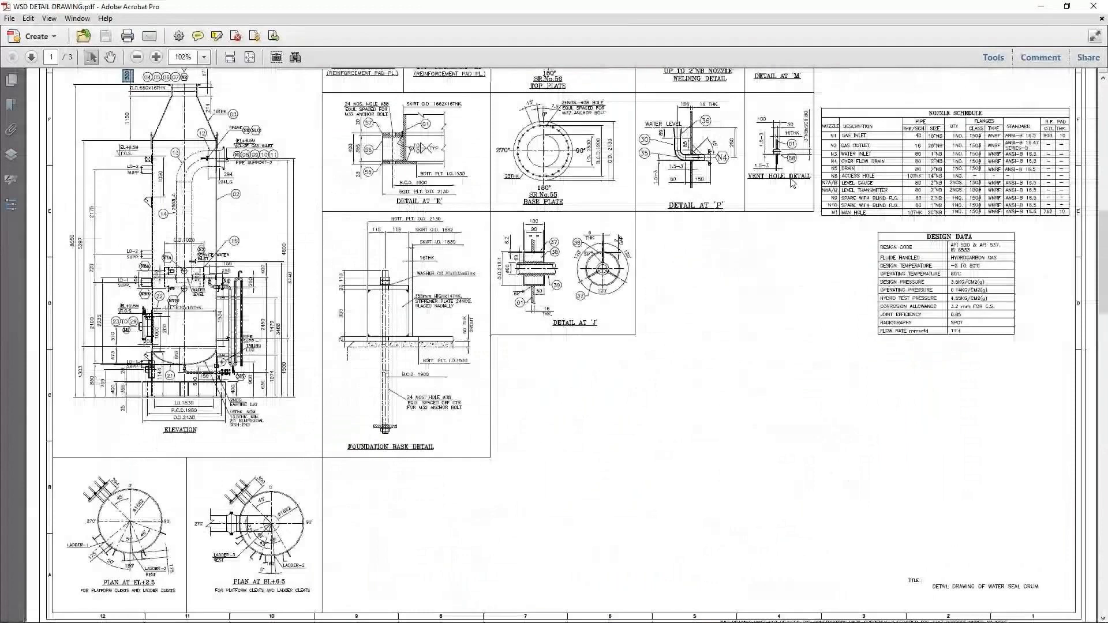
scroll(792, 183, up, 3)
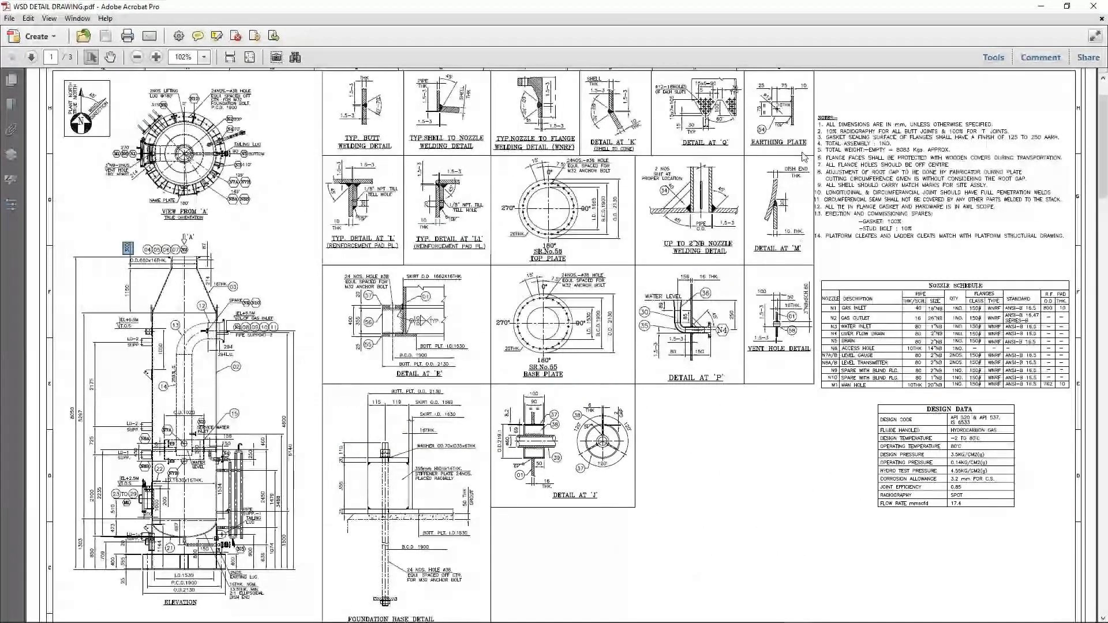
scroll(804, 157, up, 1)
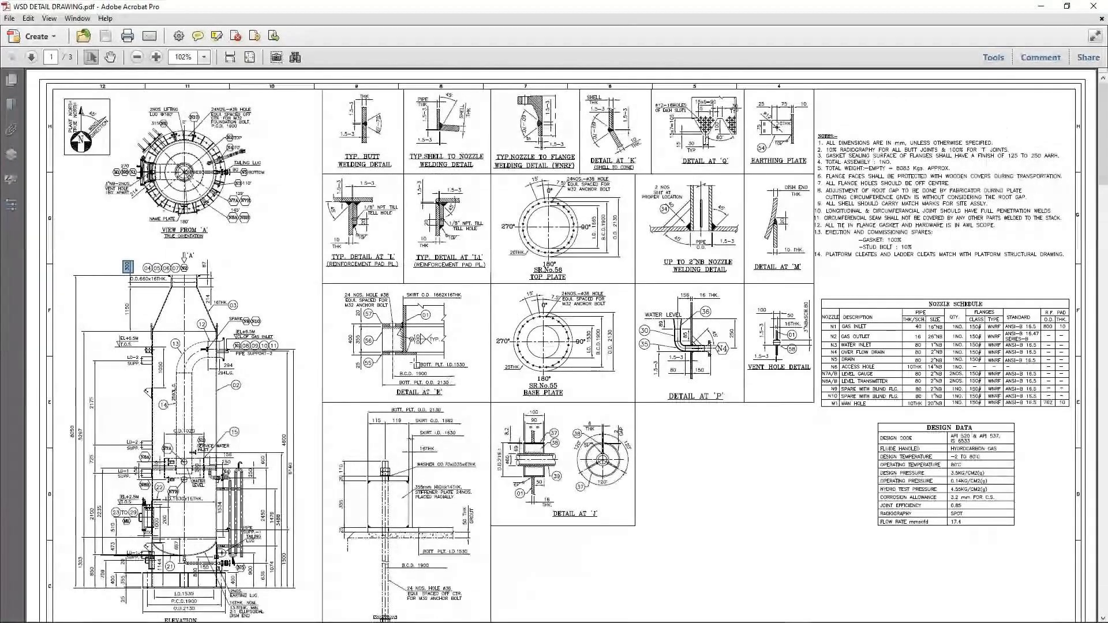
Step: Examine the dish-end weld in Detail at 'M' and highlight its plate thickness note
ctrl+scroll(405, 308, up, 1)
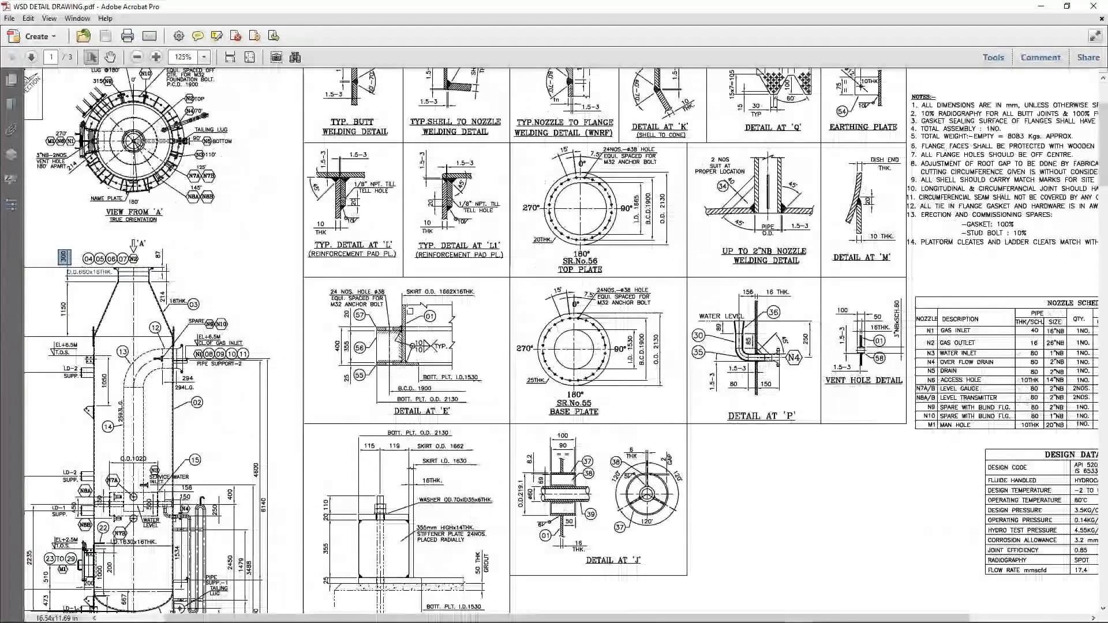
middle_drag(407, 309, 410, 307)
ctrl+scroll(886, 175, up, 2)
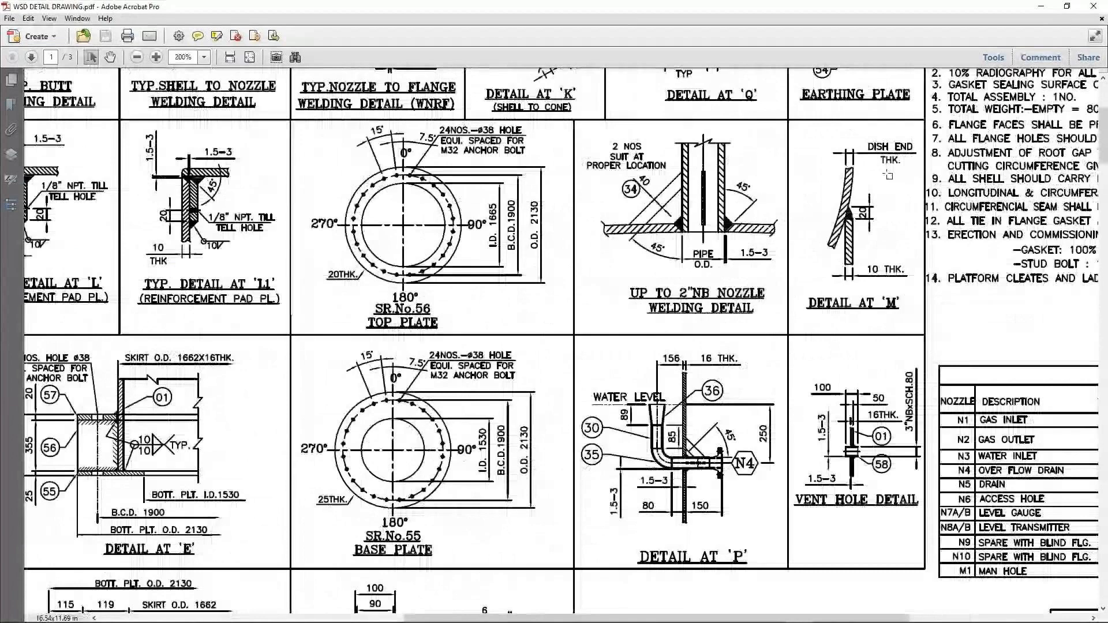
ctrl+scroll(887, 175, up, 2)
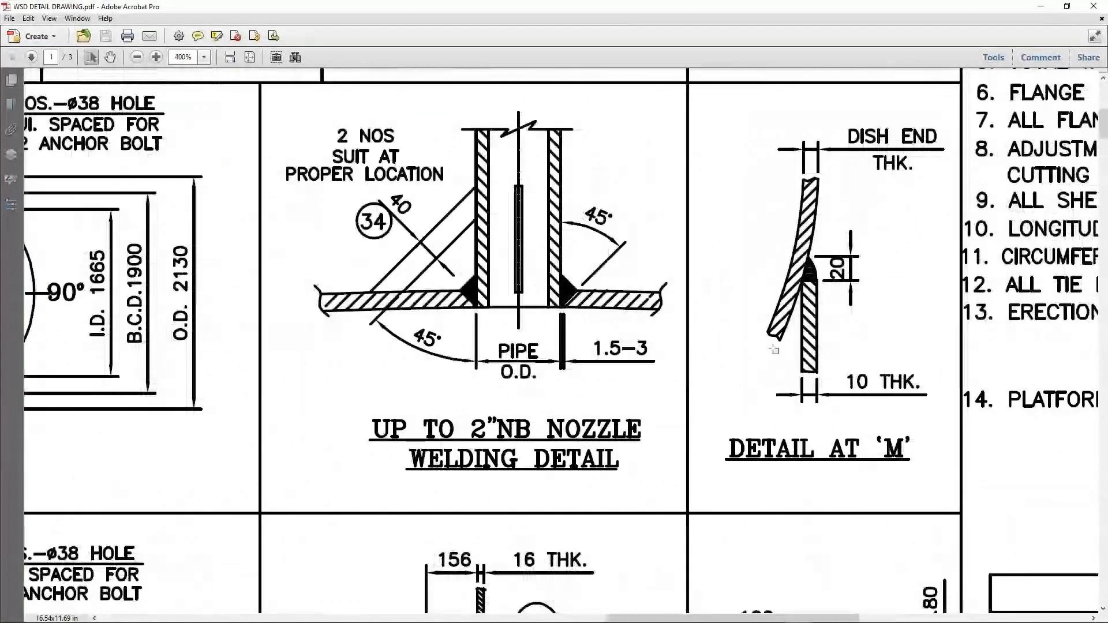
drag(773, 348, 945, 414)
ctrl+scroll(893, 377, down, 1)
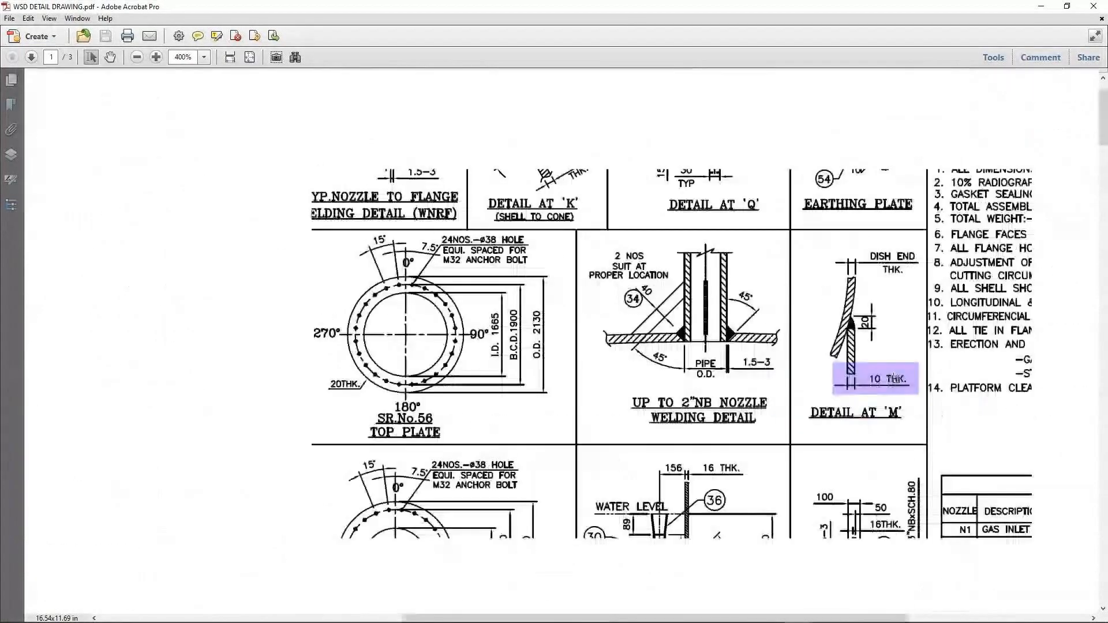
Step: Locate Detail at 'E' and highlight the skirt's outer diameter and thickness callout
ctrl+scroll(894, 379, down, 1)
ctrl+scroll(325, 407, up, 2)
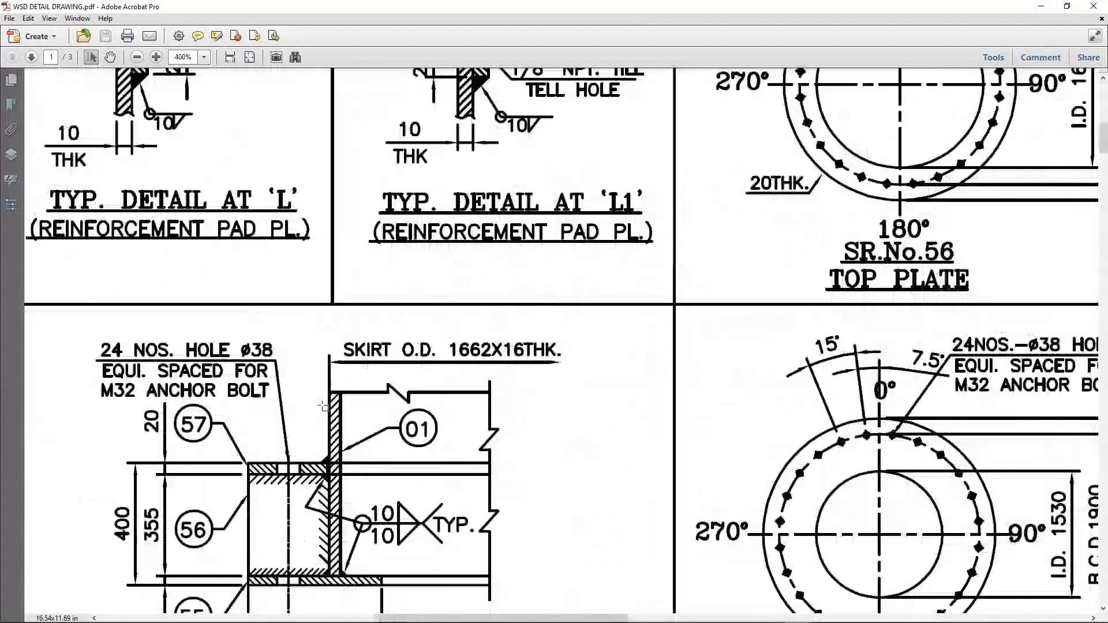
drag(448, 333, 581, 370)
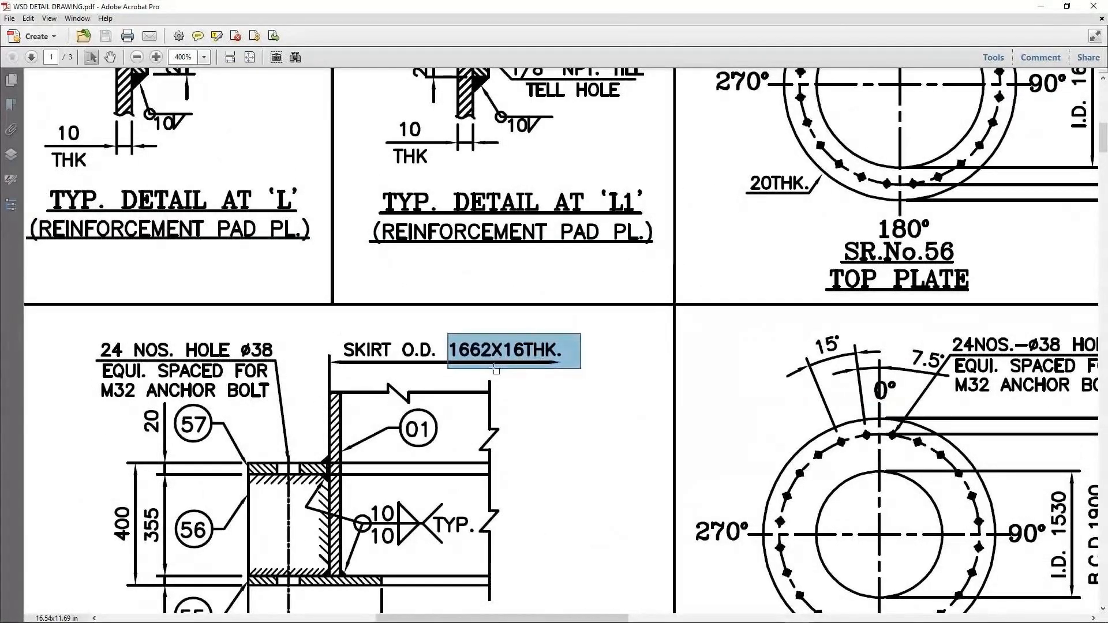
ctrl+scroll(496, 370, down, 1)
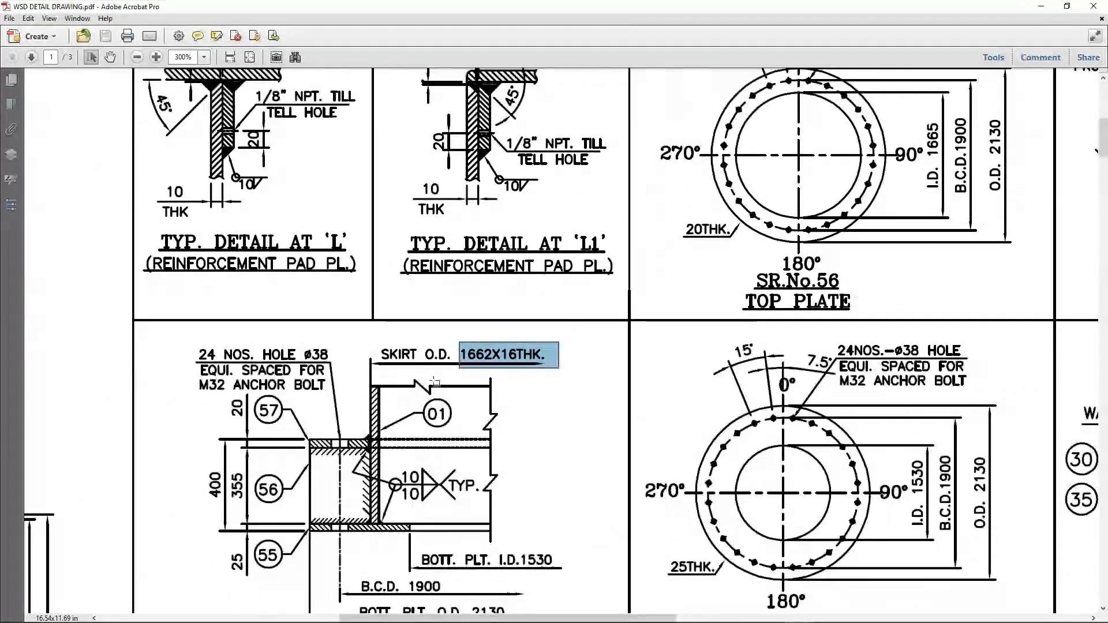
mouse_move(520, 619)
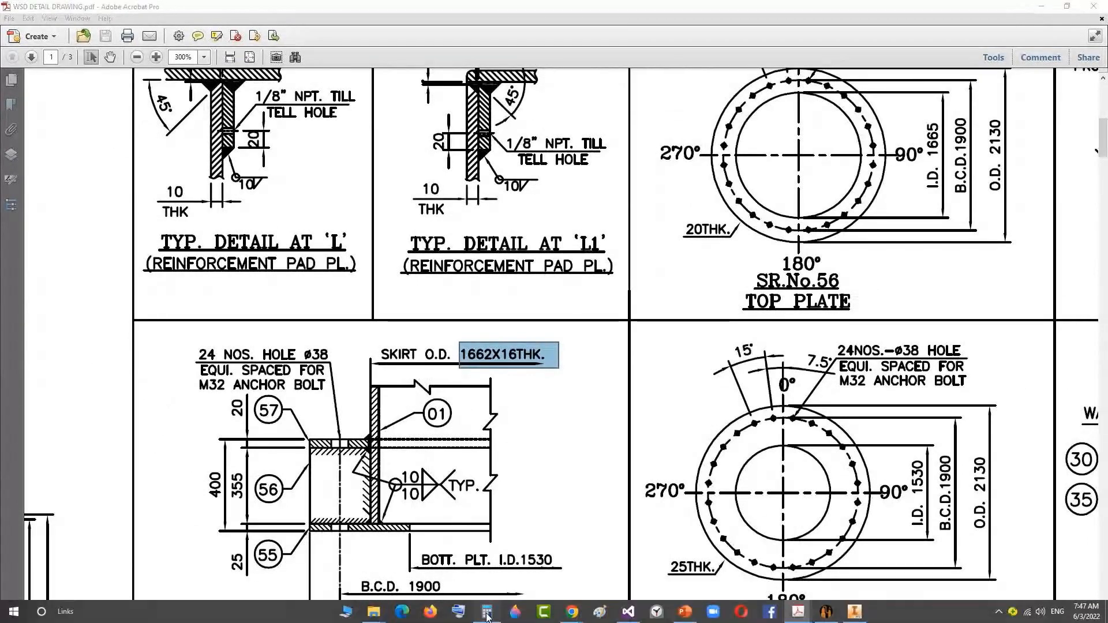
Step: Open Calculator and subtract the 16 mm wall thickness twice from the skirt's 1662 mm outer diameter
click(486, 620)
drag(482, 191, 769, 186)
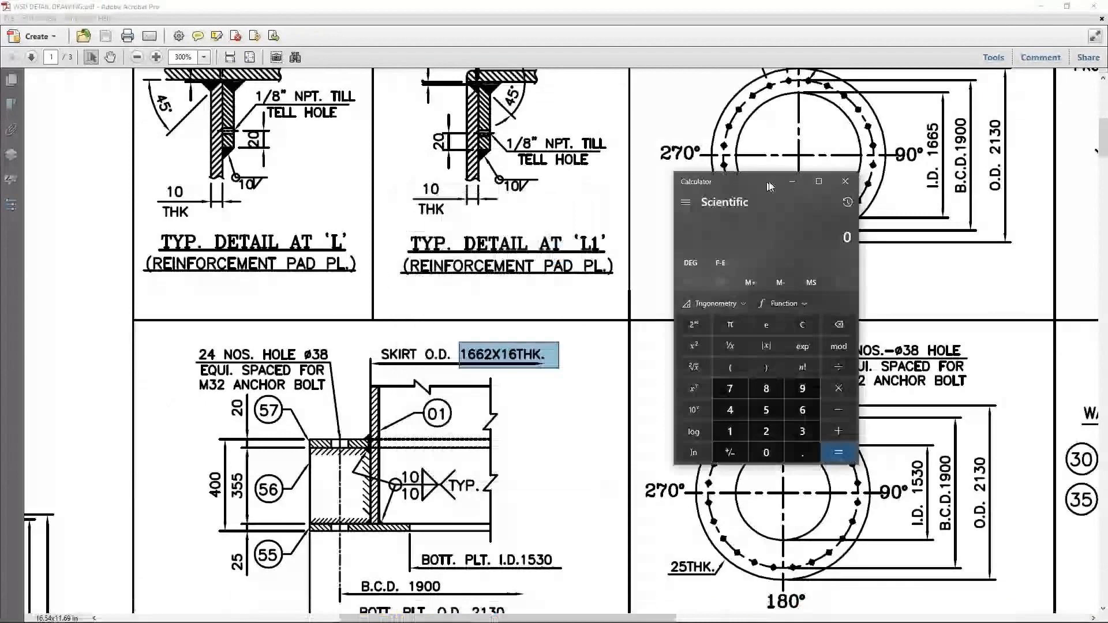
text(166)
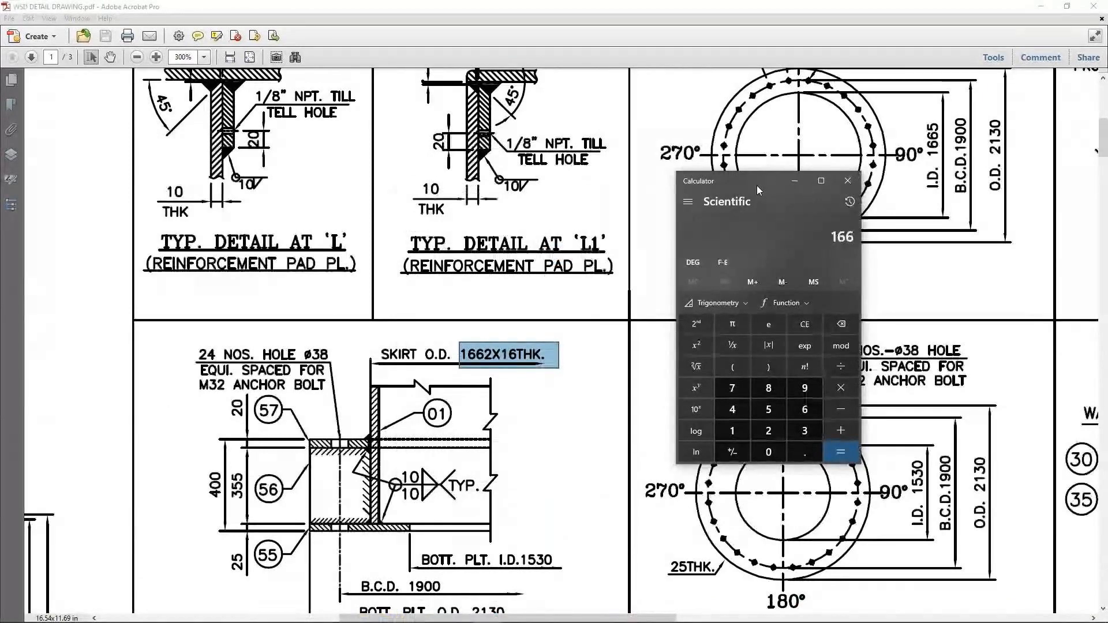
text(2 - 16 - 16 =)
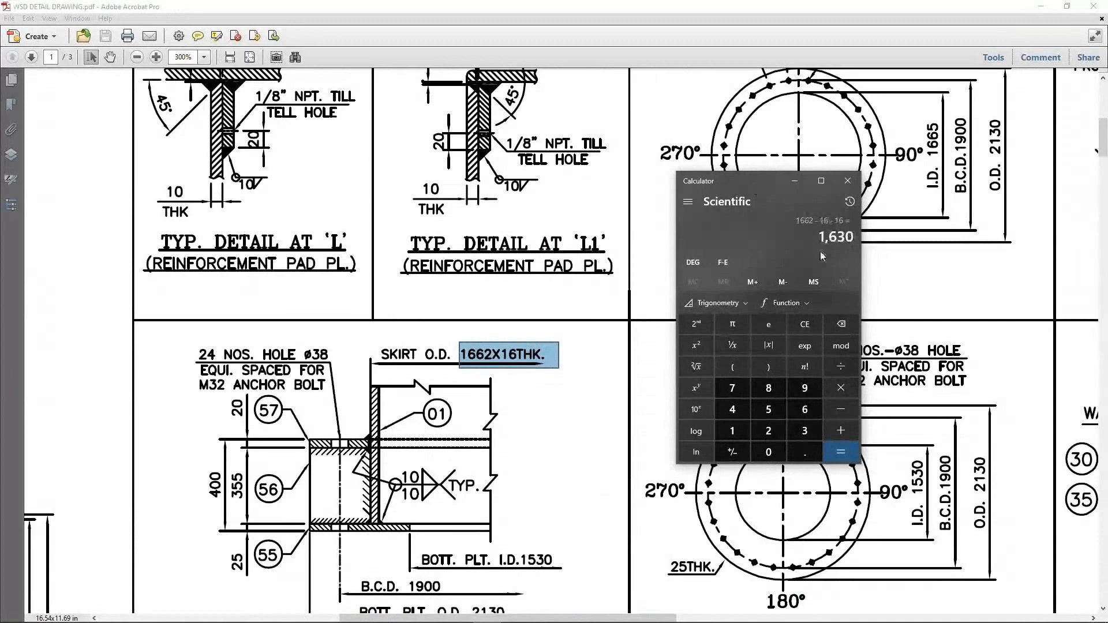
drag(819, 237, 857, 235)
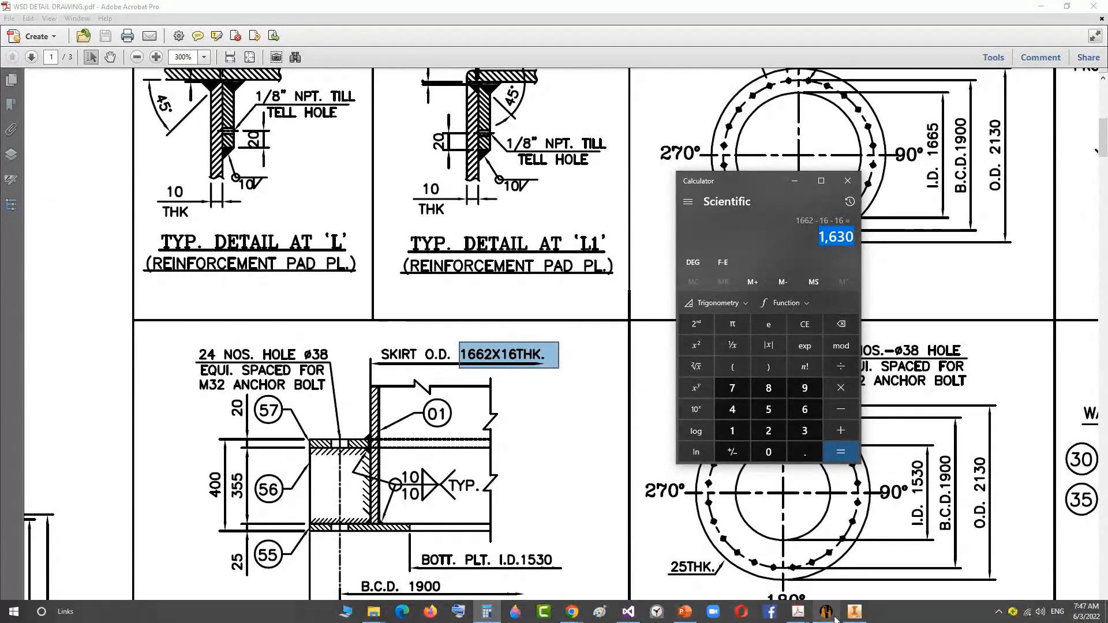
Step: Switch to Static Equipment Generator, check the skirt's top and end inner diameters, and set its thickness to 16 mm
click(826, 611)
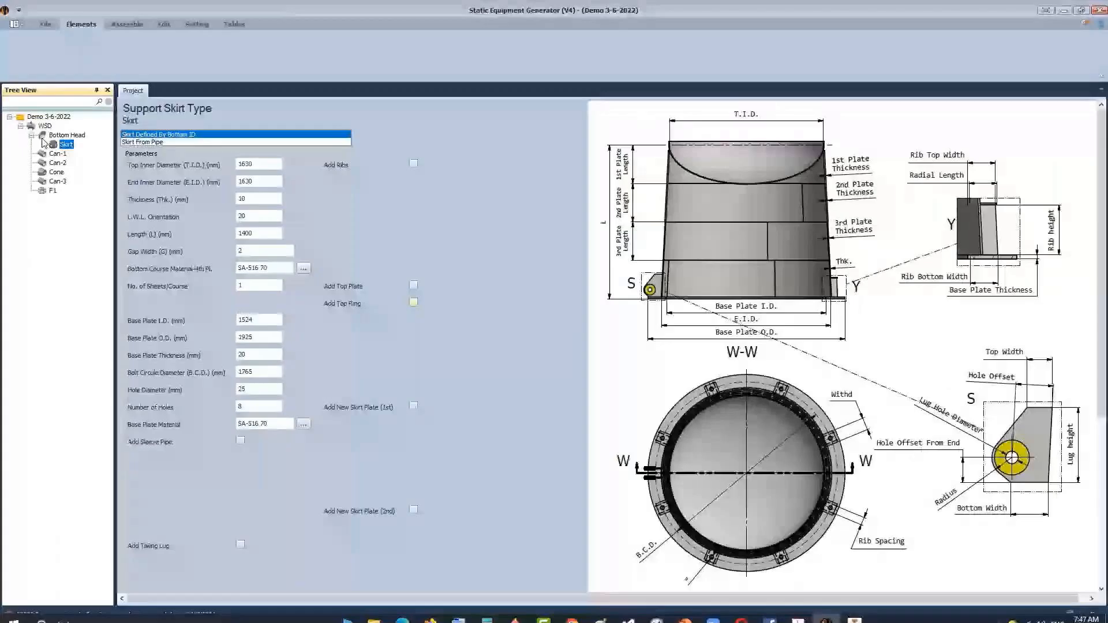
click(263, 165)
key(Tab)
key(Tab)
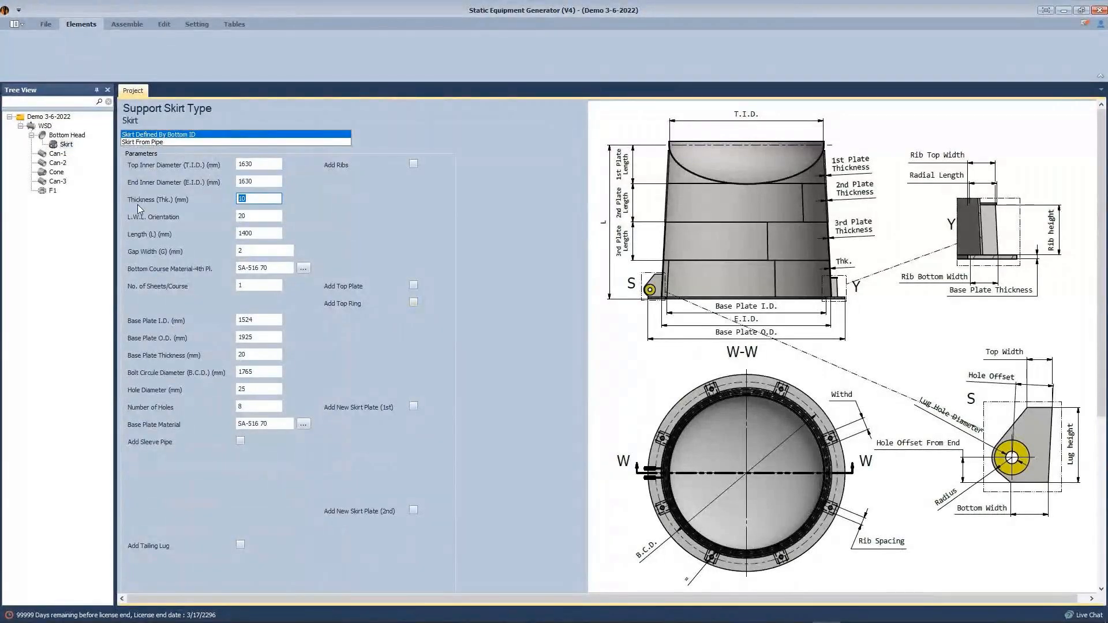
text(16)
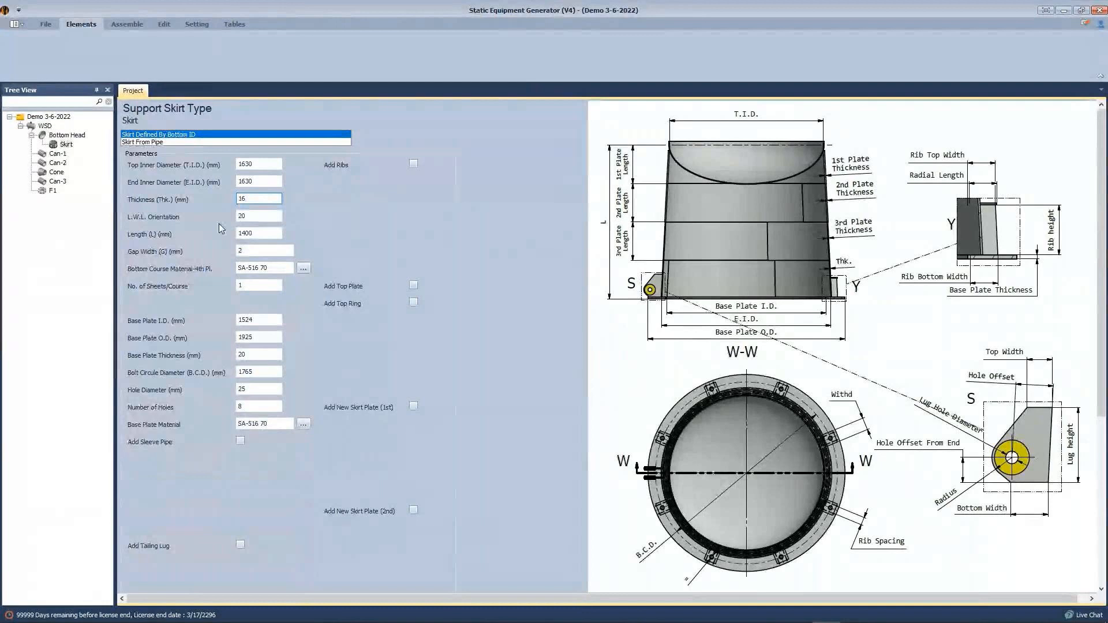
Step: Switch to the WSD detail drawing and highlight the 1303 height dimension beside the vessel's base in the Elevation for the skirt length
click(259, 216)
key(Tab)
click(798, 611)
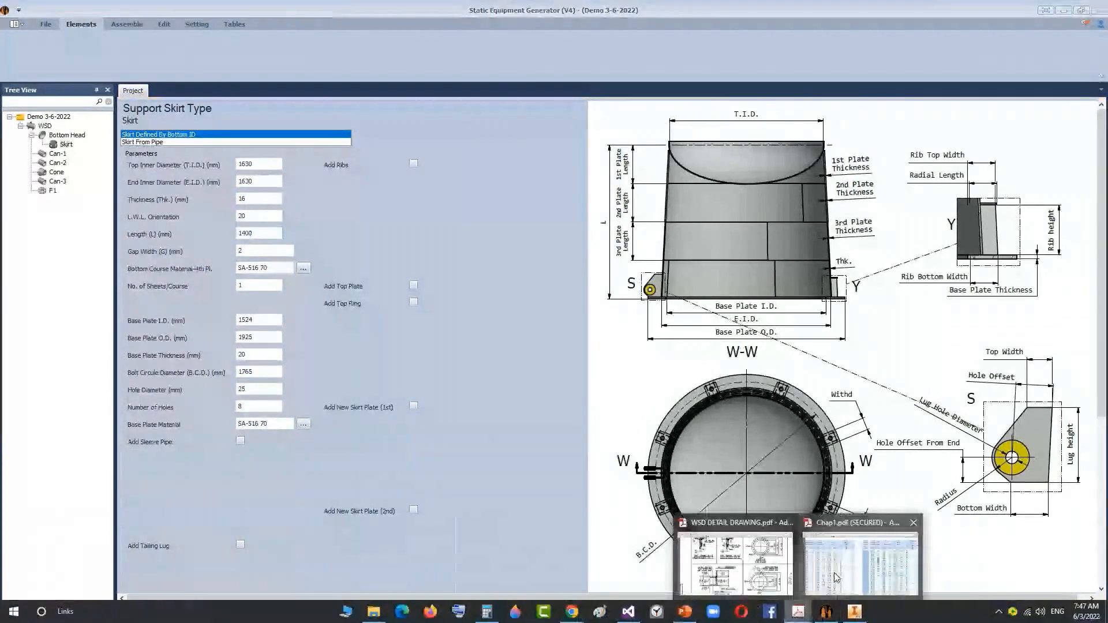
click(760, 561)
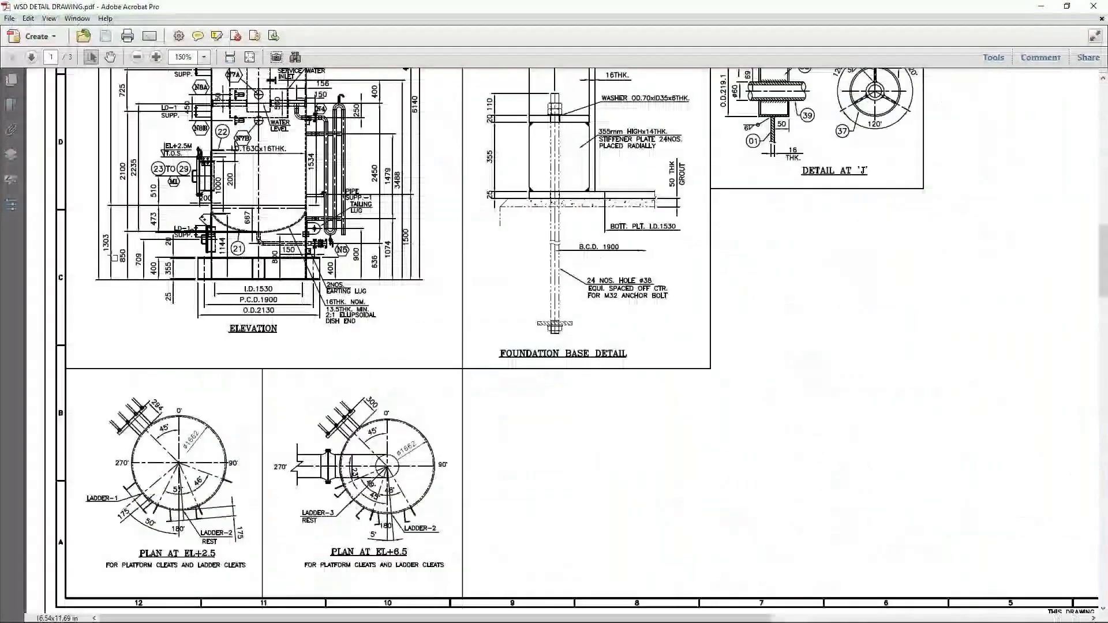
ctrl+scroll(139, 254, up, 4)
drag(81, 266, 124, 352)
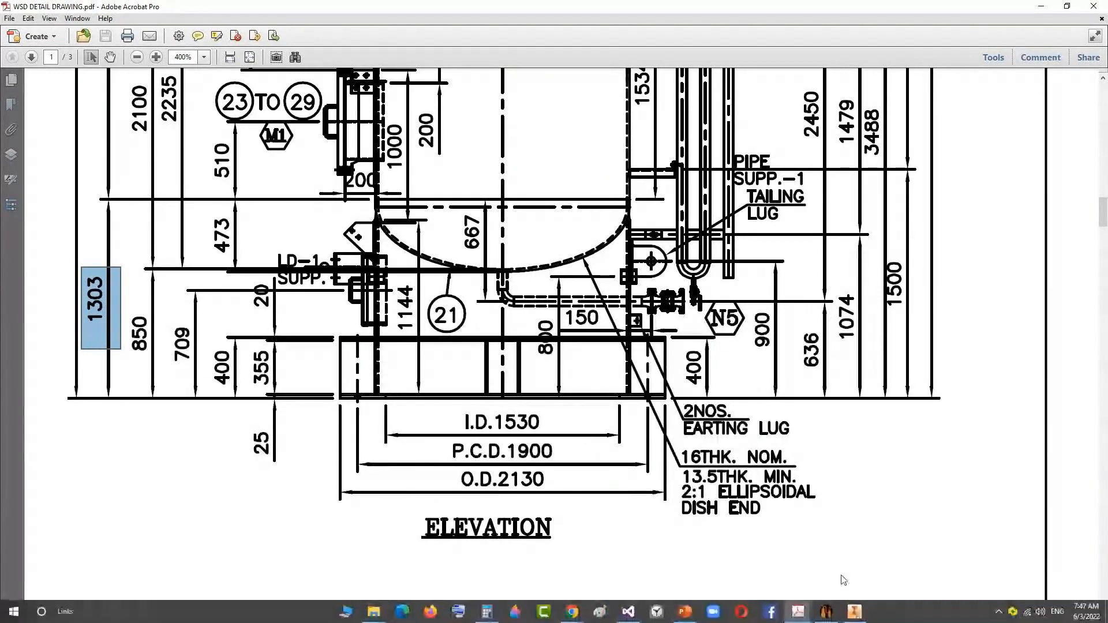
click(826, 611)
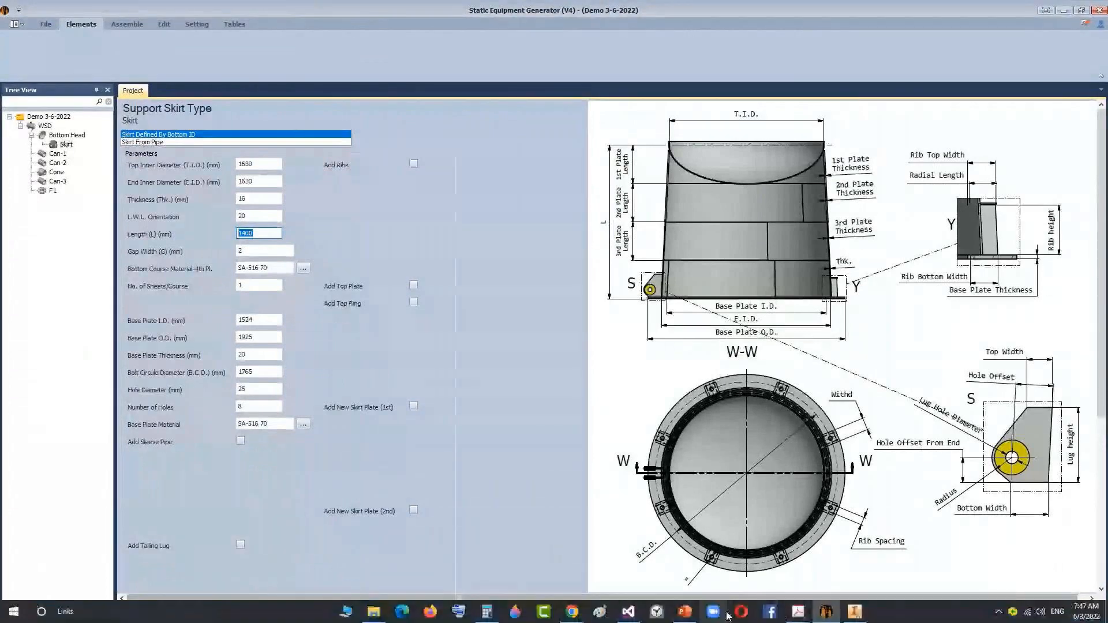
click(798, 611)
click(691, 565)
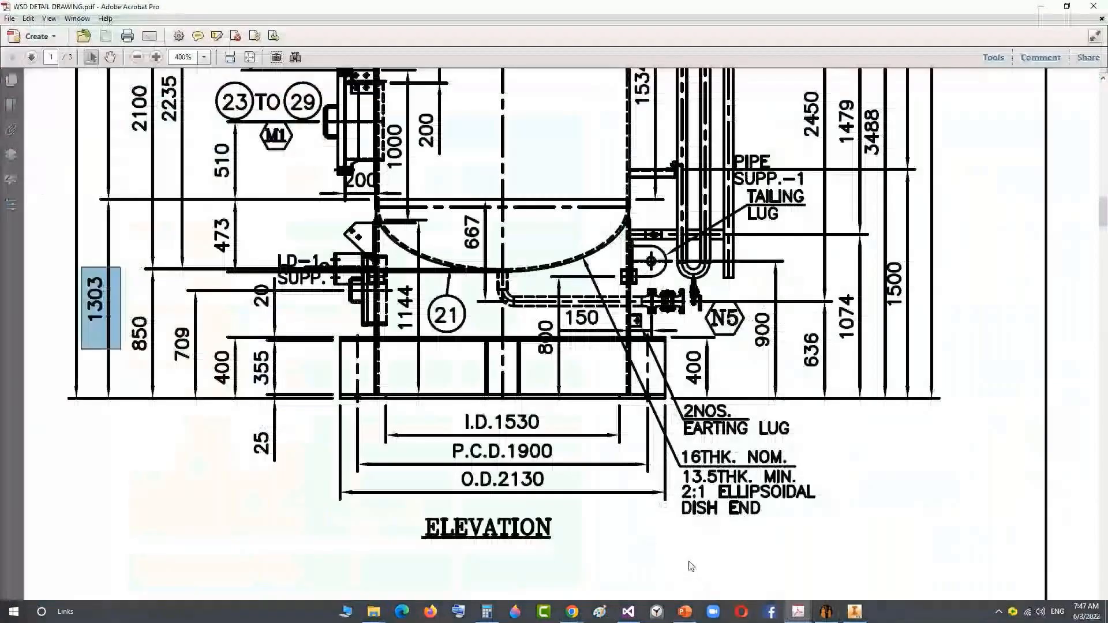
Step: Switch to Calculator and subtract 50 from the 1303 height to work out the skirt length
click(487, 611)
key(Escape)
text(1)
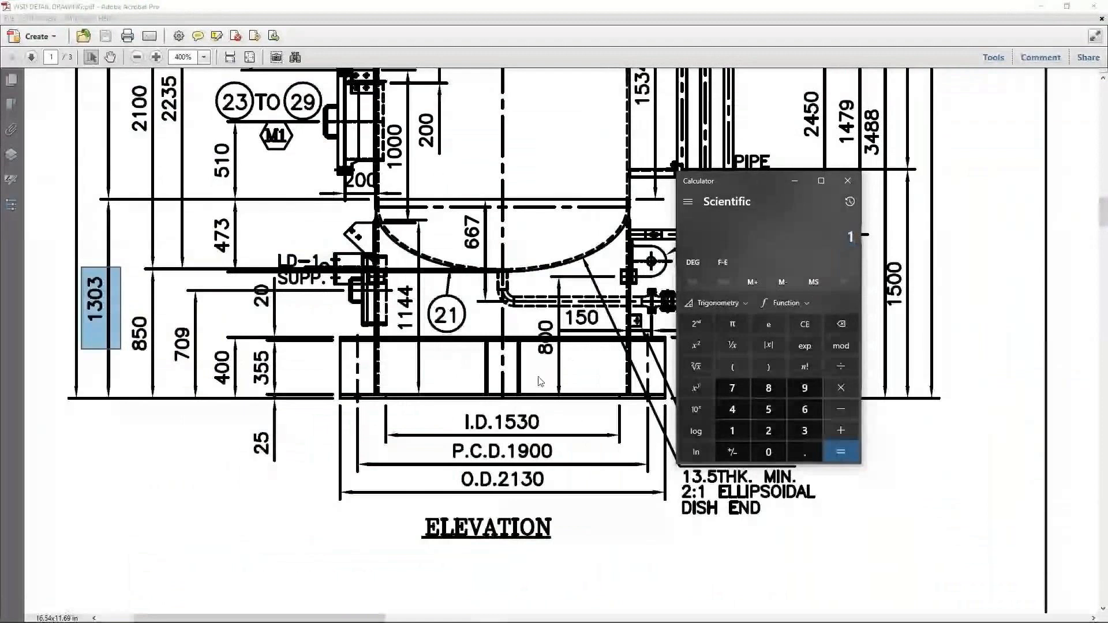
text(303 - 50)
key(Return)
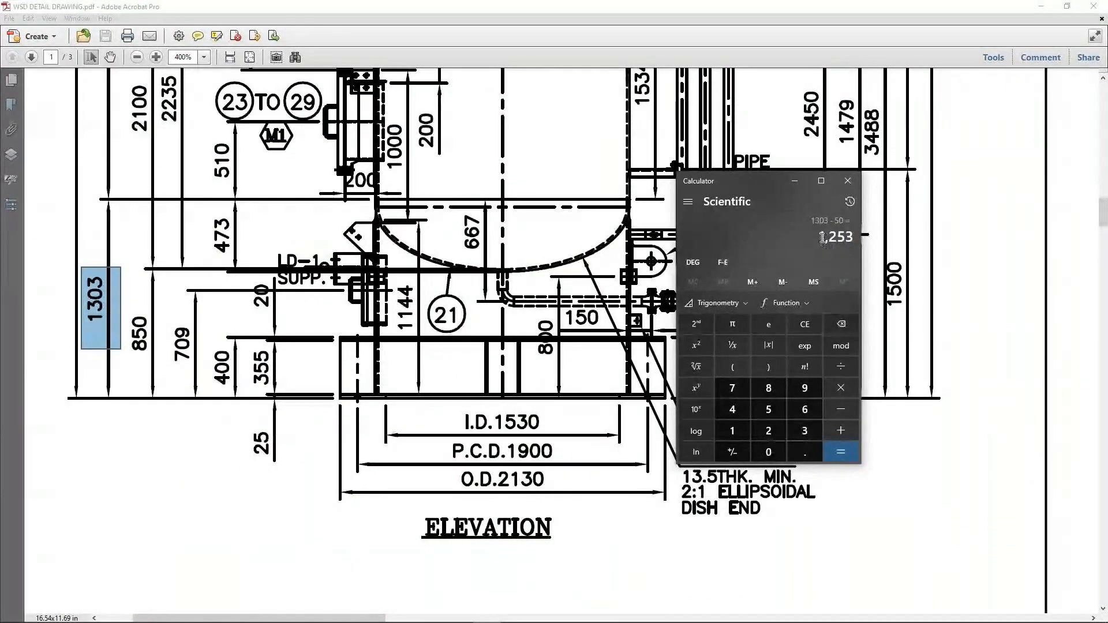
drag(822, 238, 854, 240)
Step: Switch to Static Equipment Generator and set the skirt's length to 1253 mm
click(825, 614)
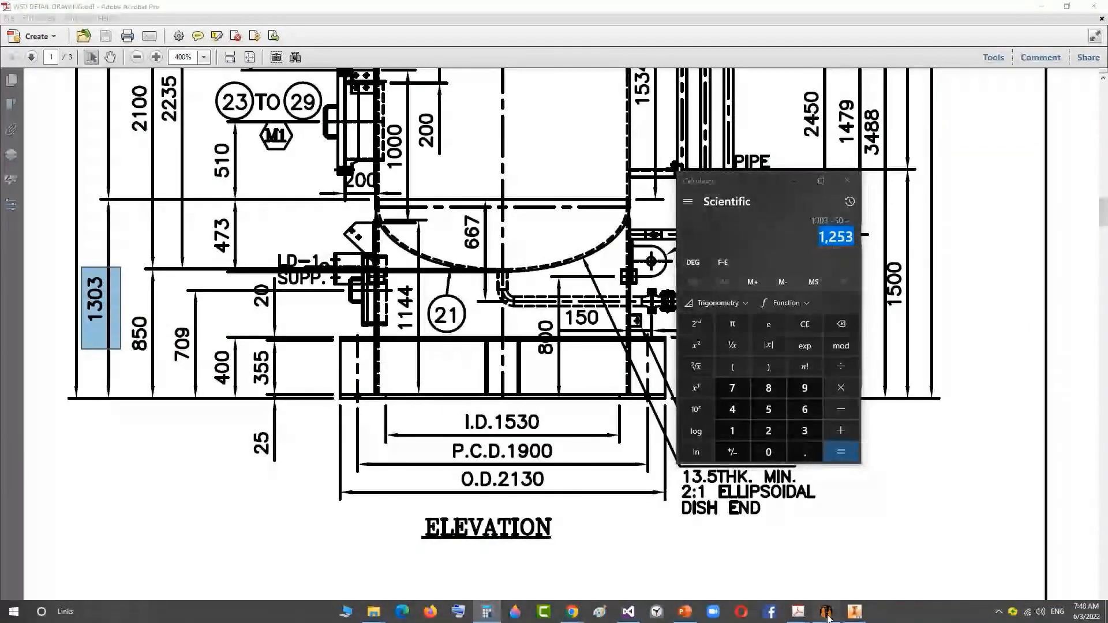
text(1253)
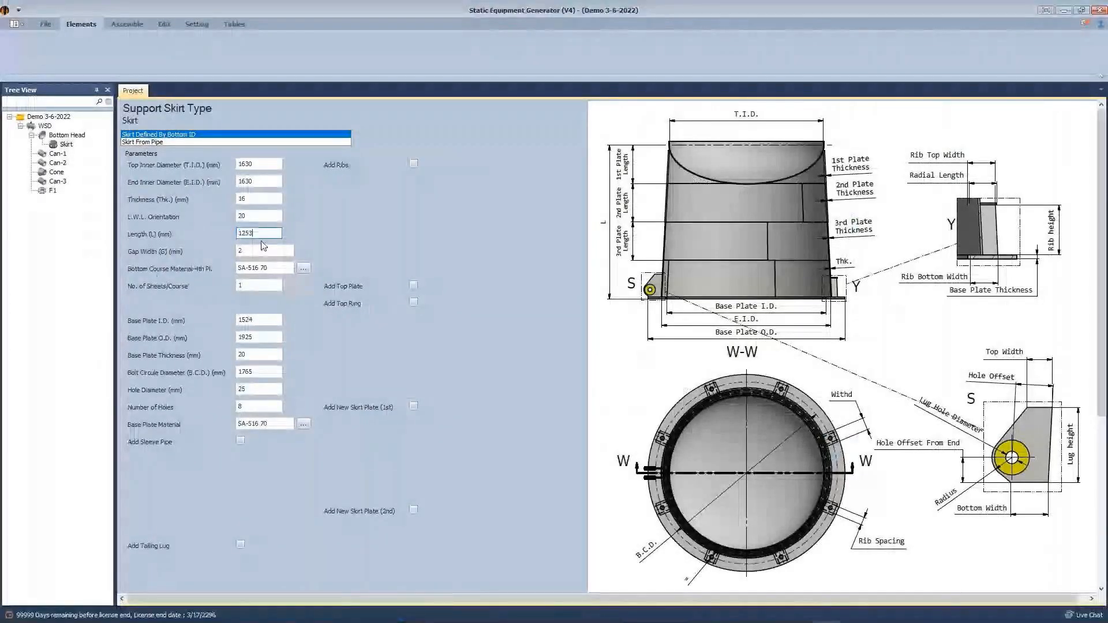
key(Tab)
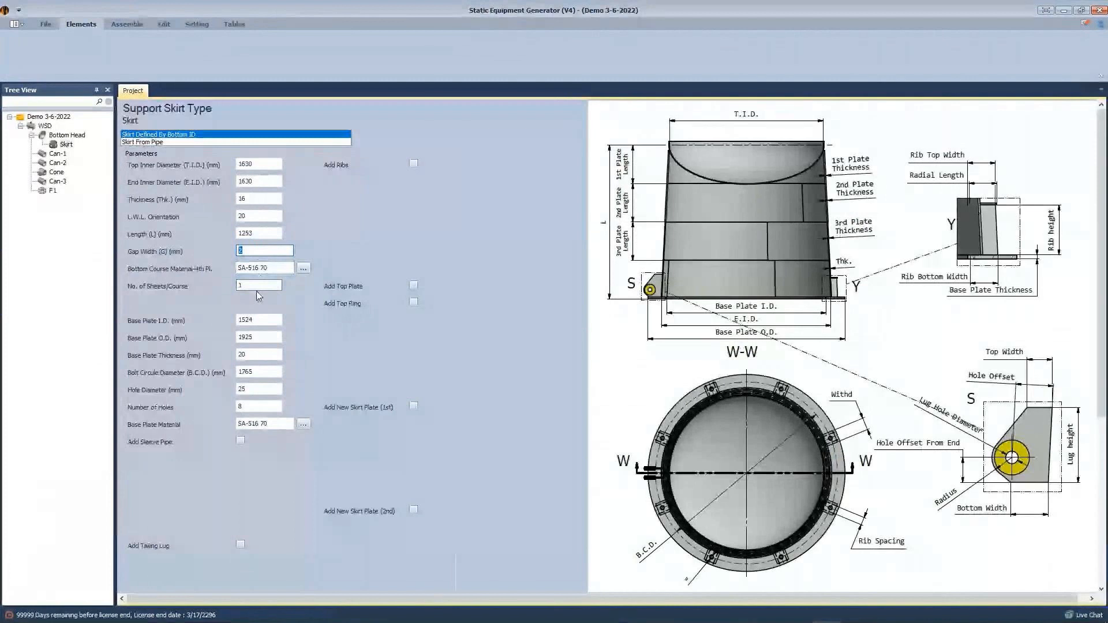
Step: Highlight the base inner diameter in the WSD drawing's Elevation, and set the skirt's Base Plate I.D. to 1530 mm in Static Equipment Generator
double_click(260, 320)
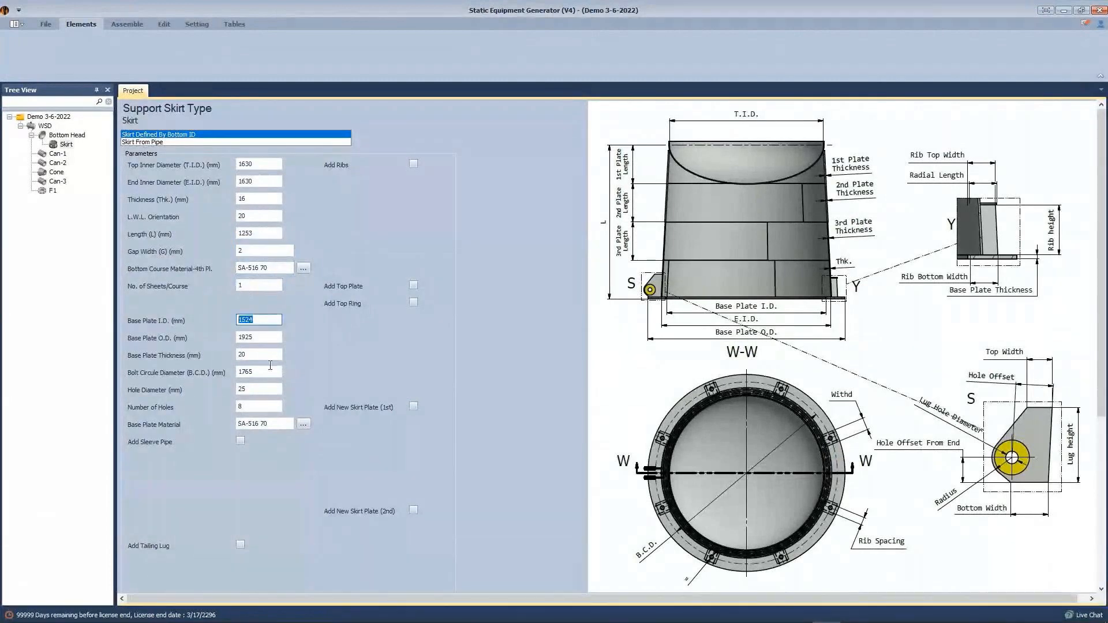
mouse_move(798, 613)
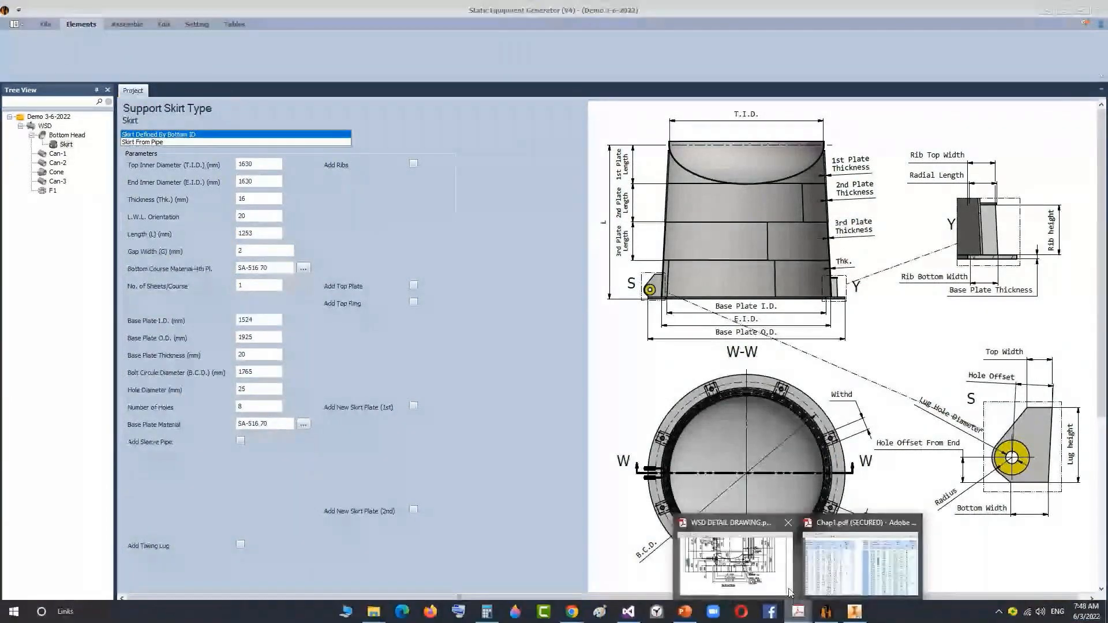
click(727, 563)
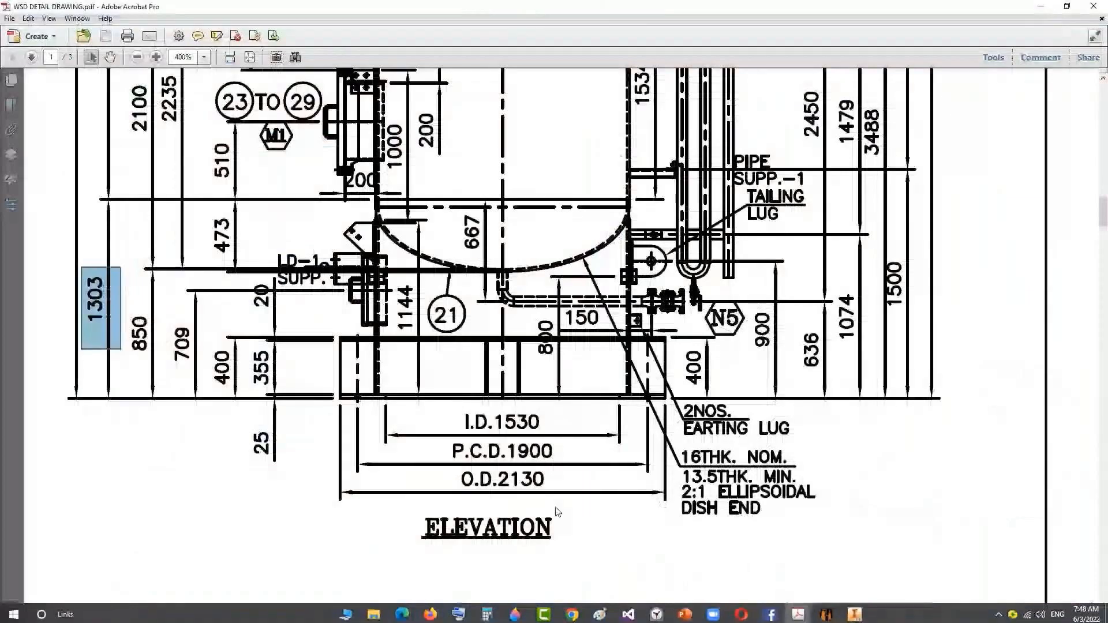
ctrl+scroll(528, 433, up, 1)
drag(420, 393, 556, 441)
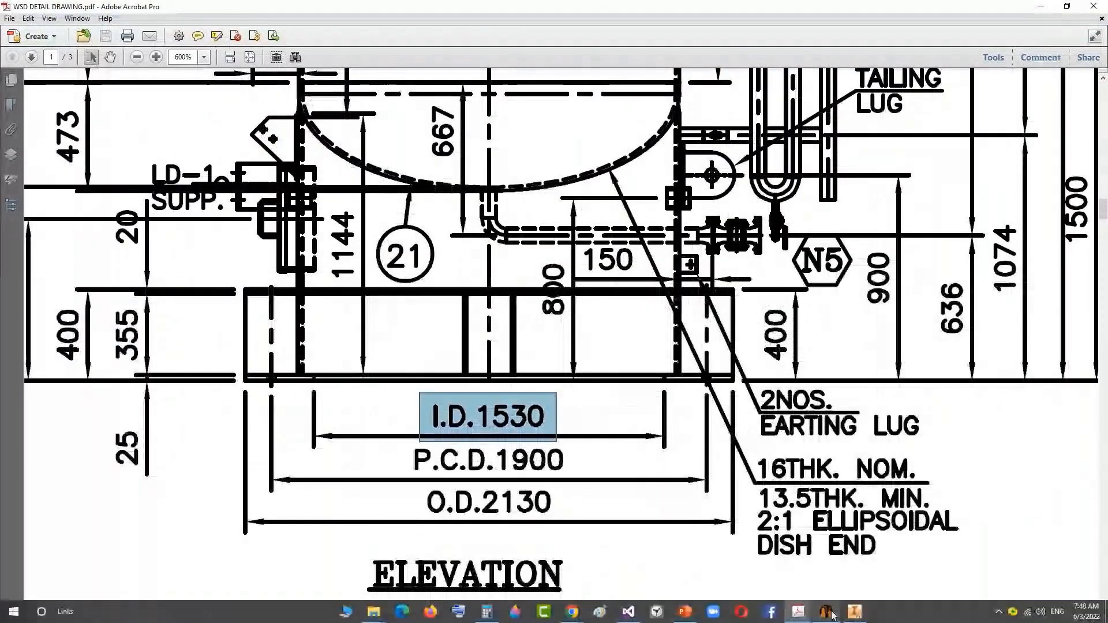
click(828, 613)
text(1530)
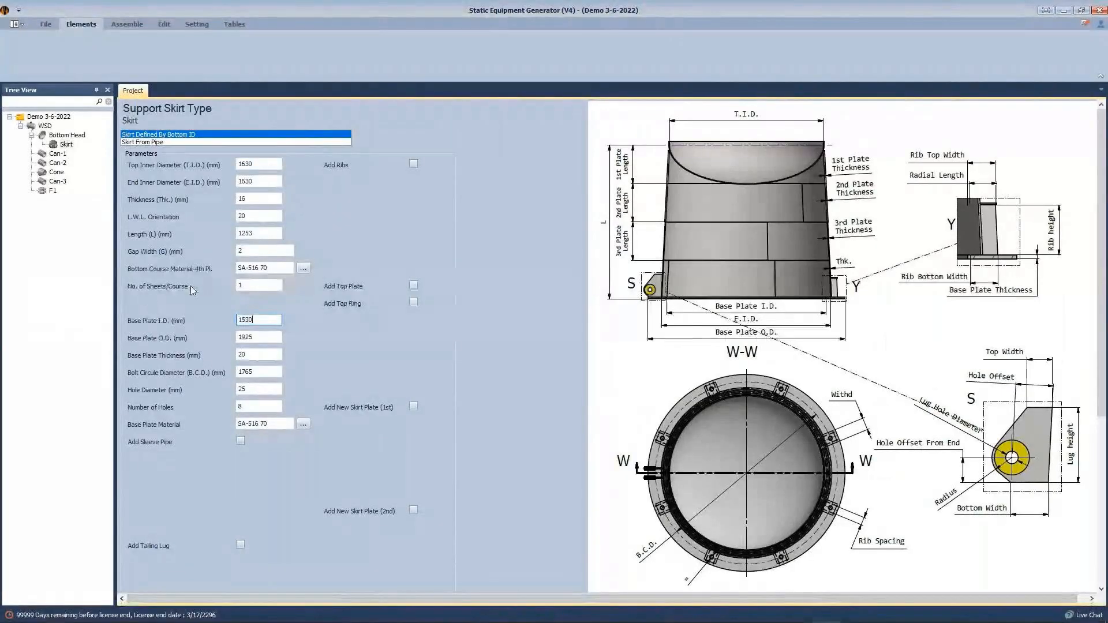
key(Tab)
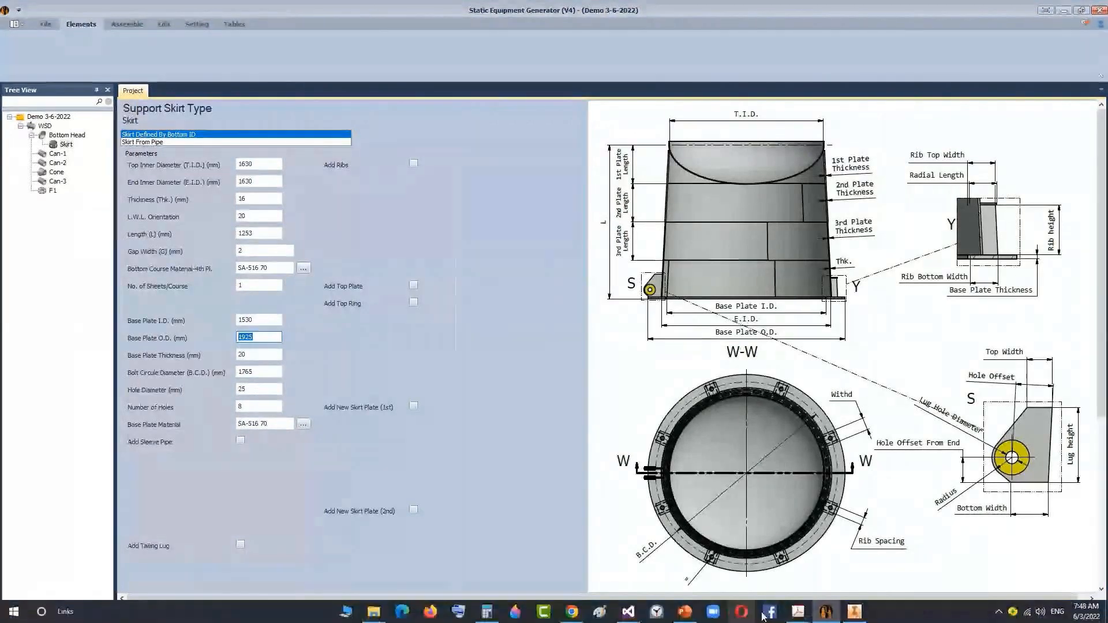
Step: Highlight the base outer diameter in the WSD drawing's Elevation, and set the Base Plate O.D. to 2130 mm in Static Equipment Generator
mouse_move(798, 613)
click(692, 573)
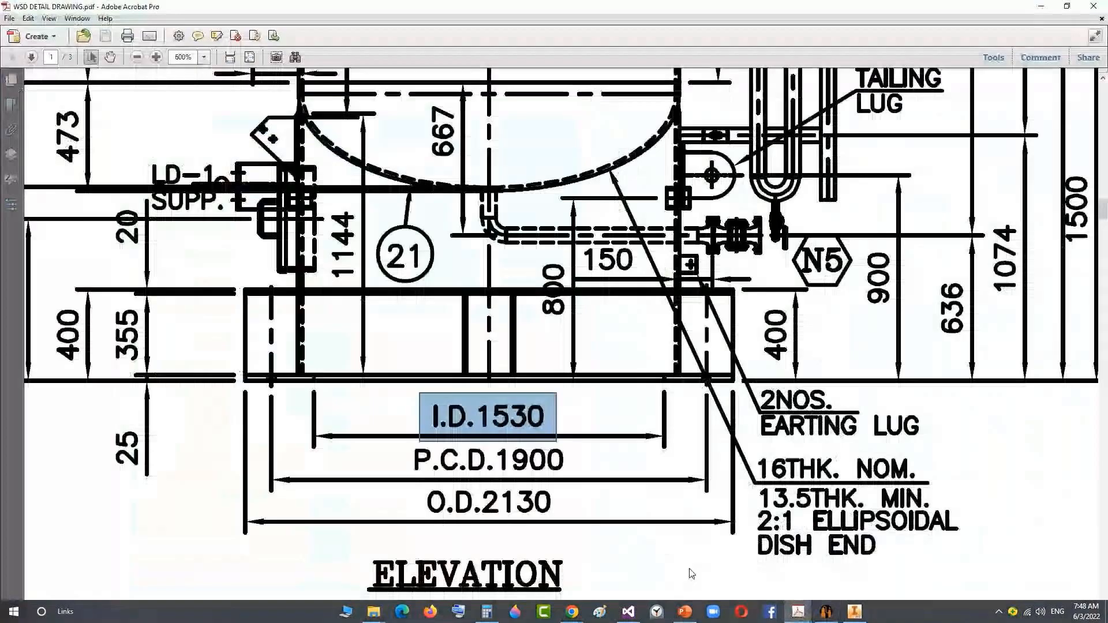
drag(425, 488, 565, 526)
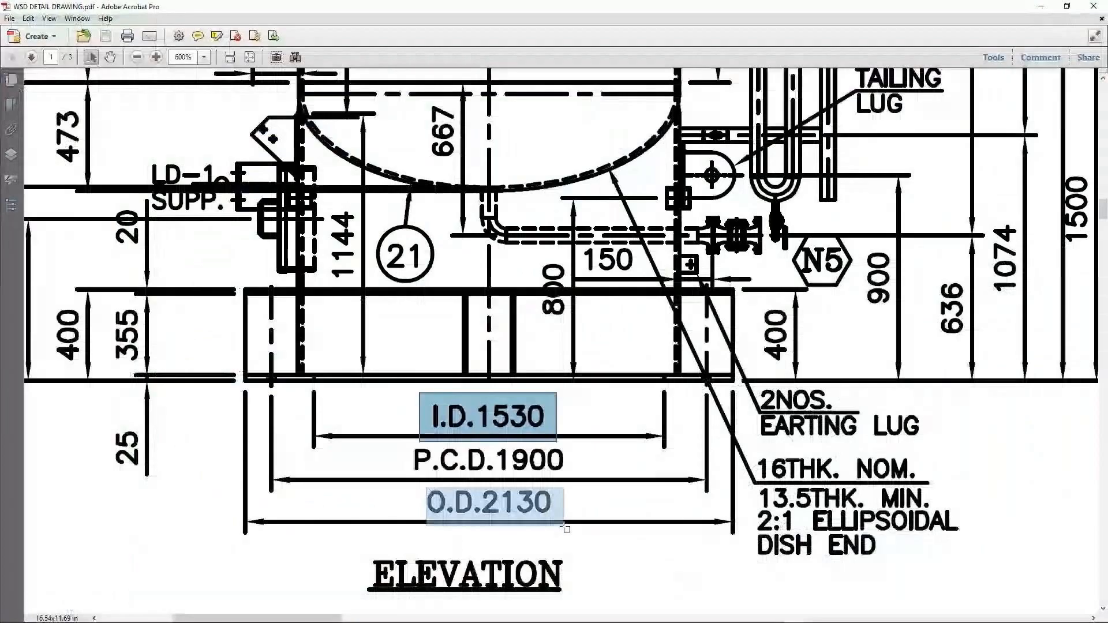
click(828, 610)
text(2130)
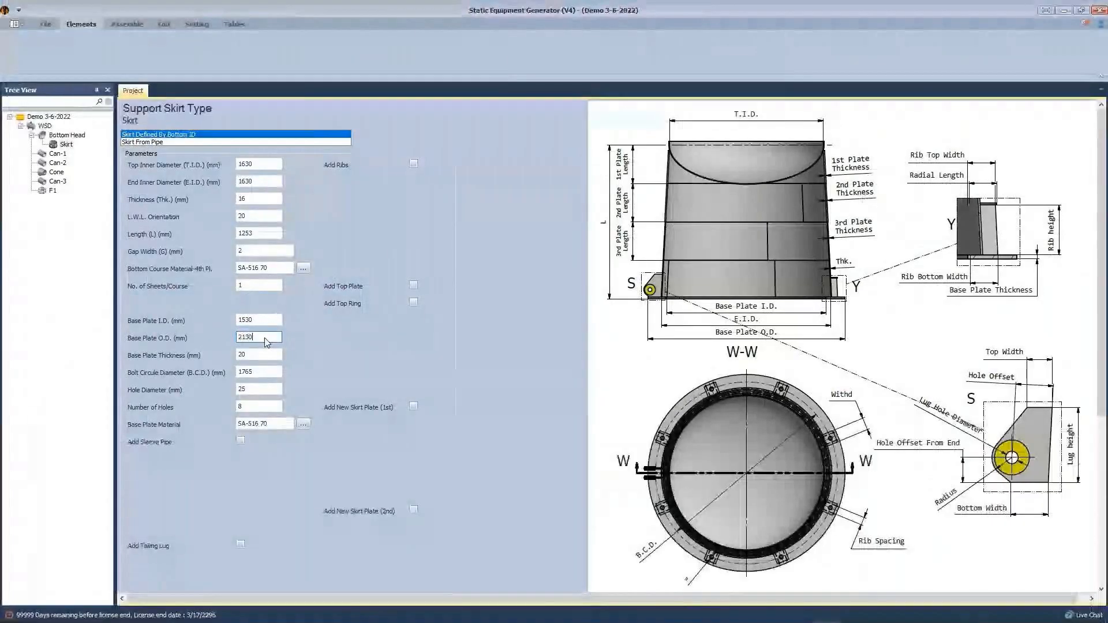
Step: Highlight the base plate thickness in the WSD drawing's Elevation, and set the Base Plate Thickness to 25 mm in Static Equipment Generator
click(252, 355)
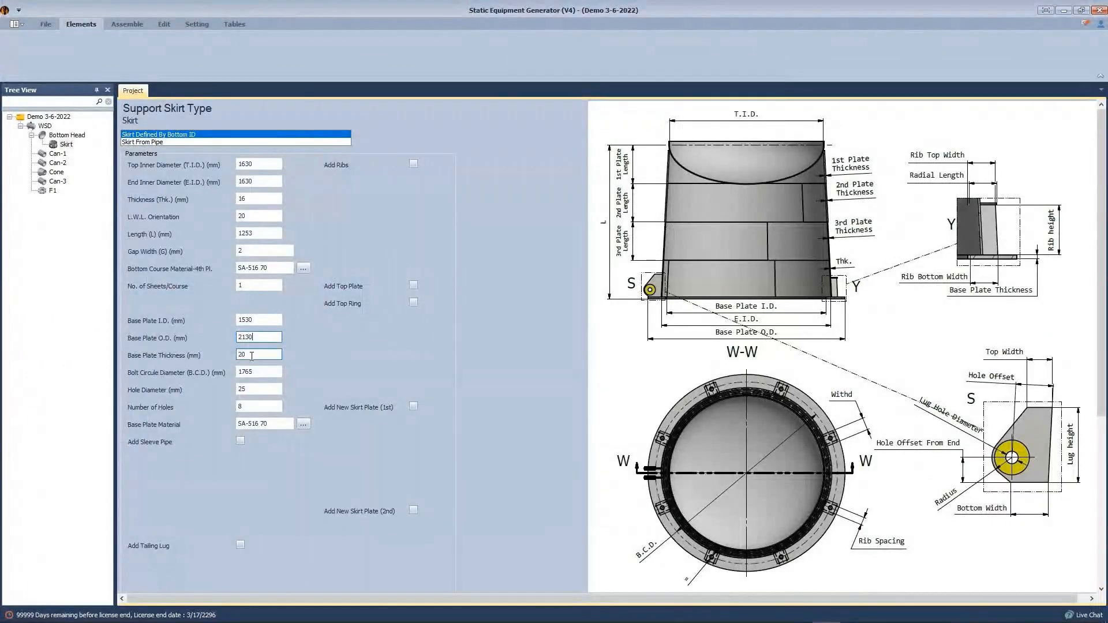
mouse_move(798, 611)
click(723, 563)
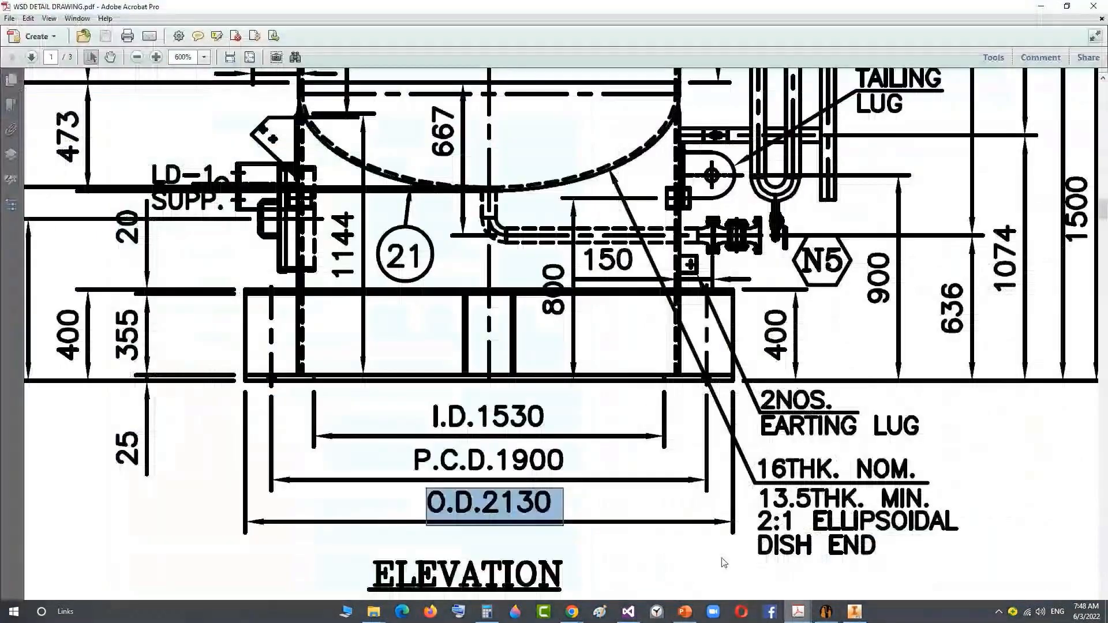
drag(109, 412, 159, 483)
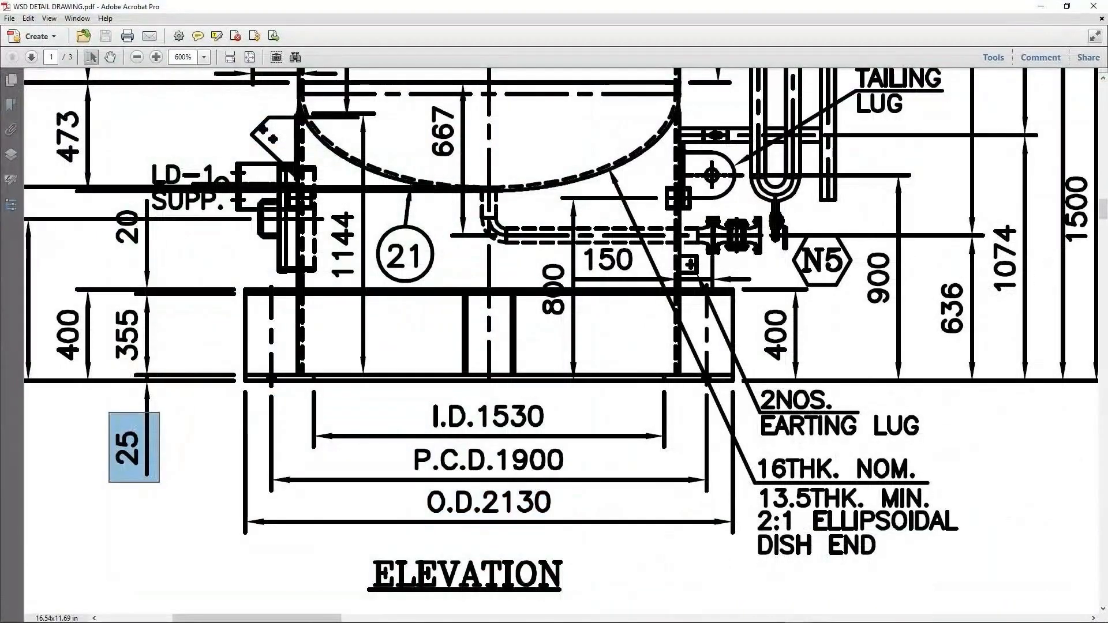
click(827, 612)
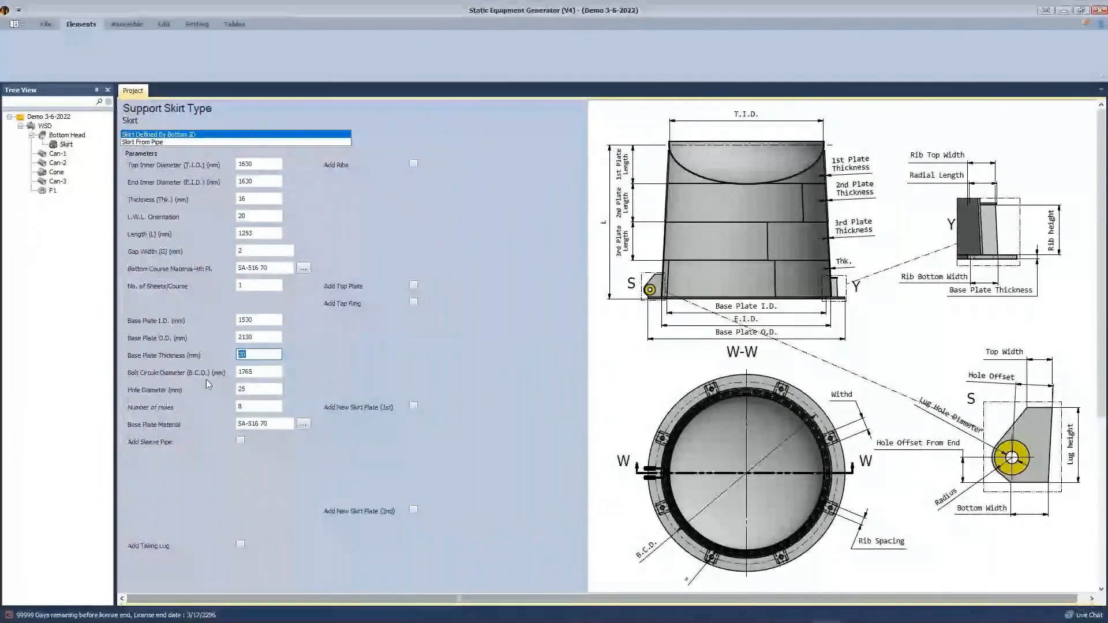
text(25)
key(Tab)
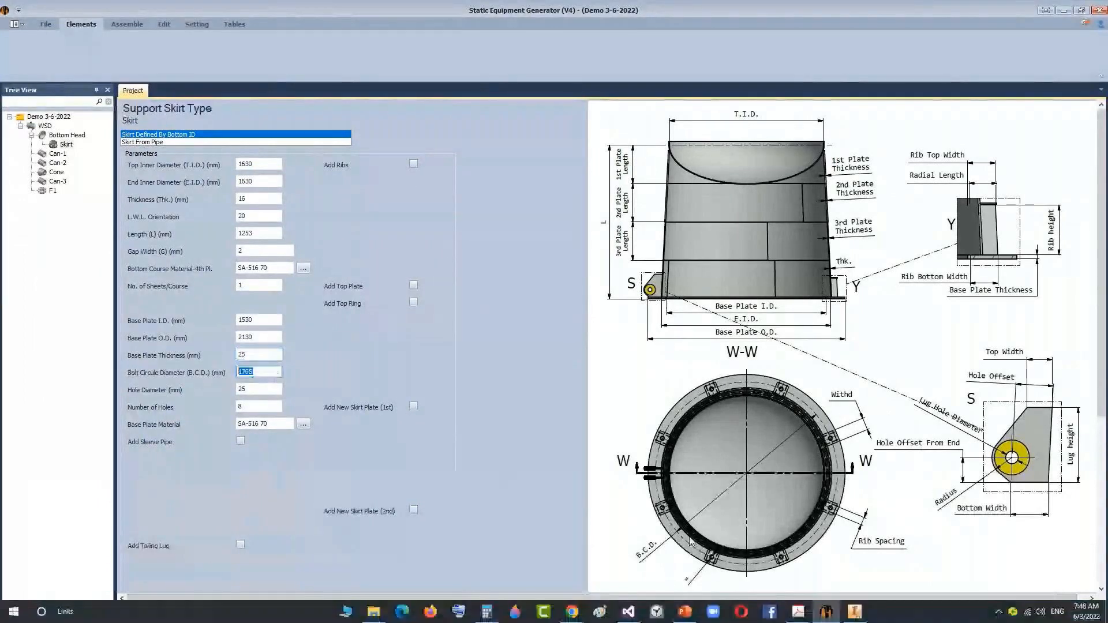
Step: Copy the P.C.D. value from the WSD drawing's Elevation into Static Equipment Generator, setting the Bolt Circle Diameter to 1900 mm
mouse_move(798, 611)
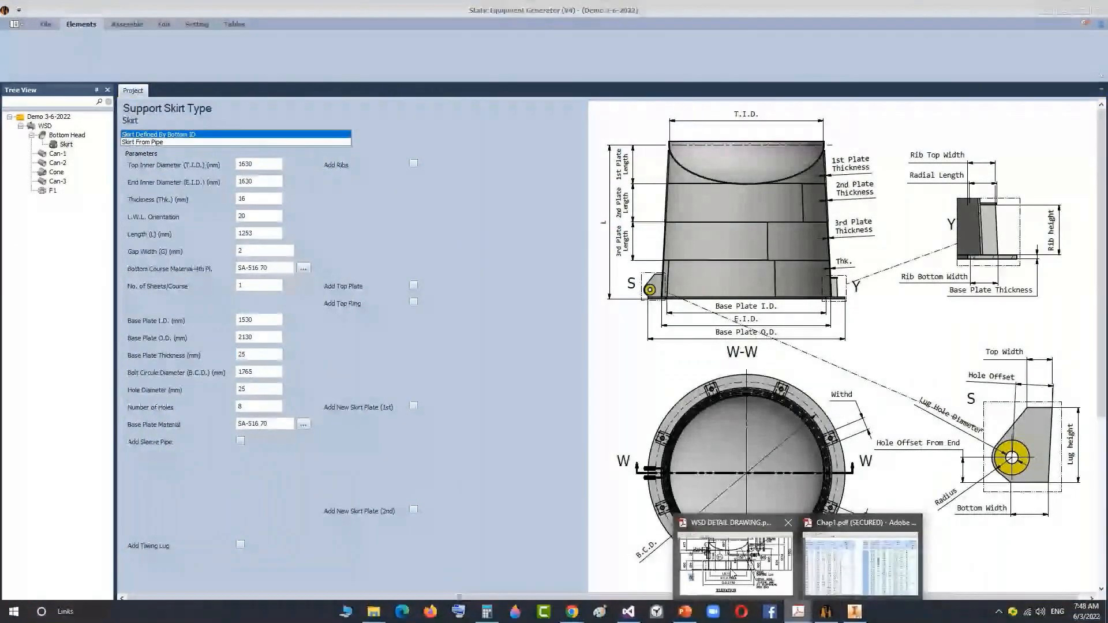
click(733, 568)
double_click(506, 456)
key(ctrl+c)
click(827, 612)
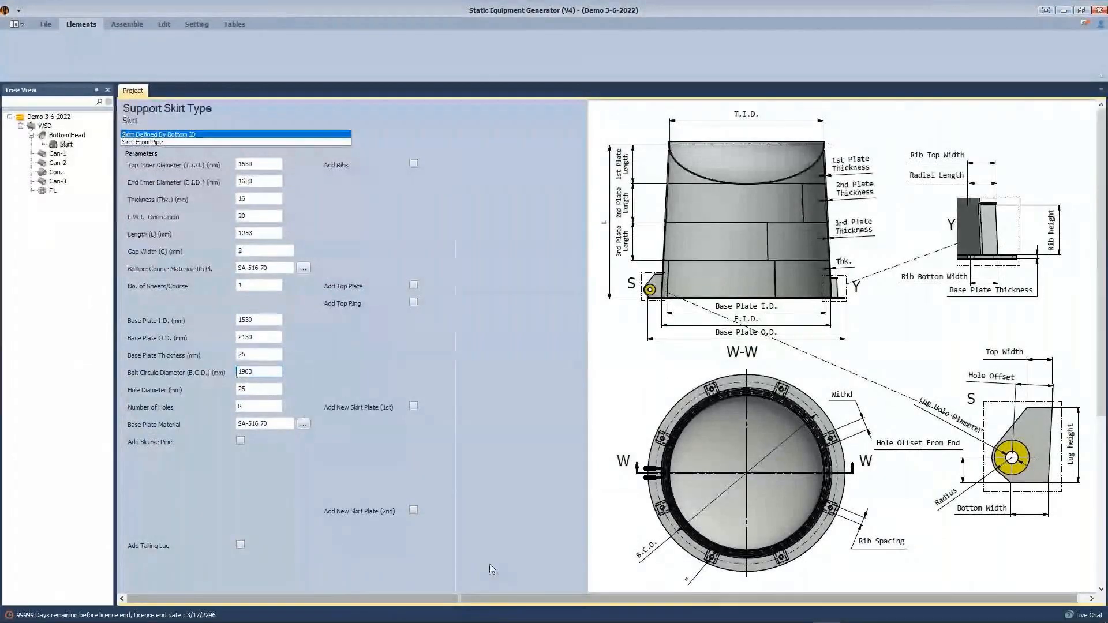
key(ctrl+v)
key(Tab)
Step: Switch to the WSD drawing PDF and highlight the anchor bolt hole callout on the Base Plate detail
mouse_move(744, 614)
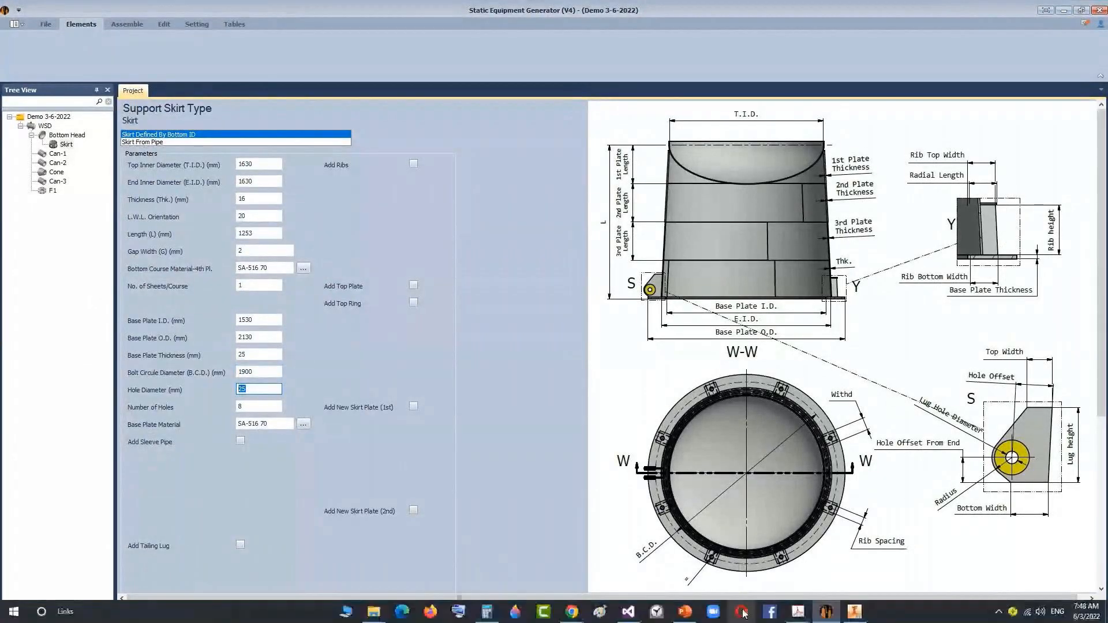
mouse_move(798, 612)
click(739, 554)
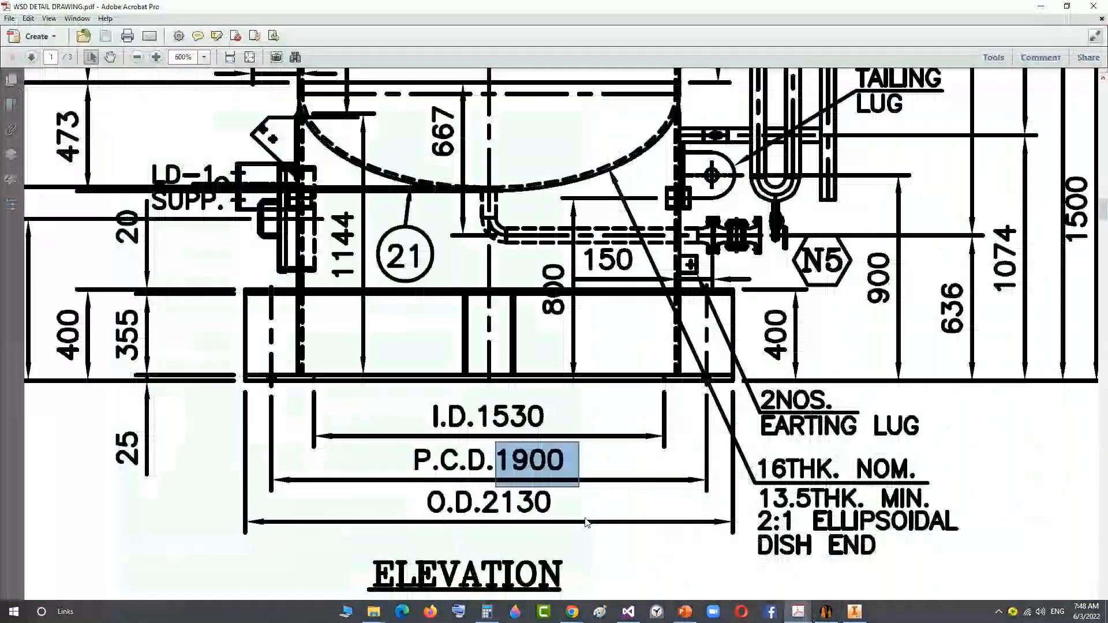
ctrl+scroll(585, 523, down, 5)
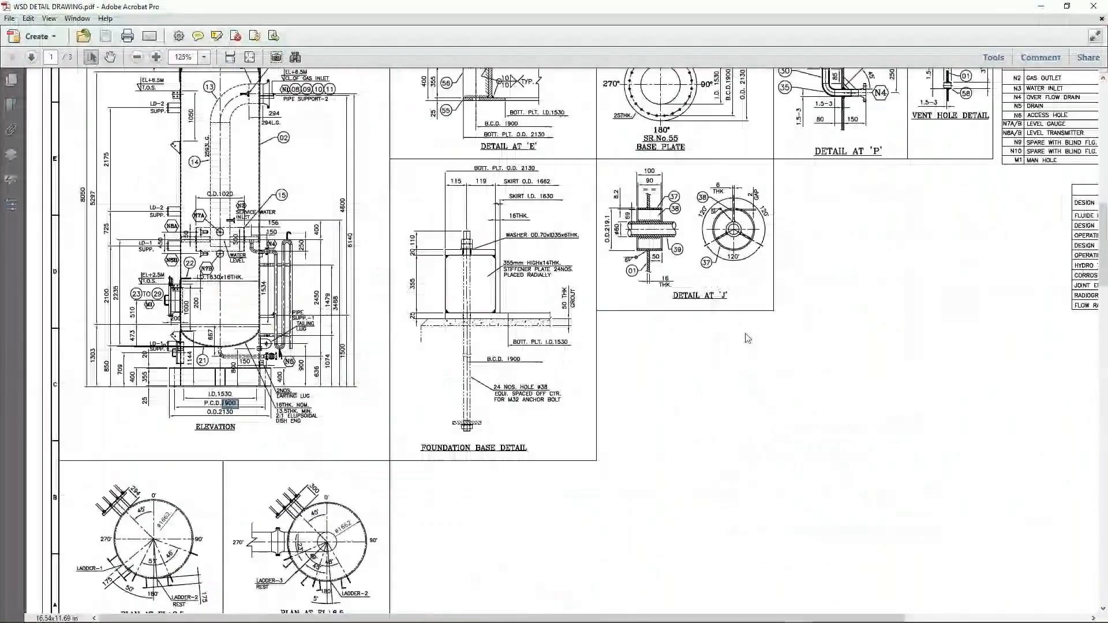
scroll(536, 252, up, 1)
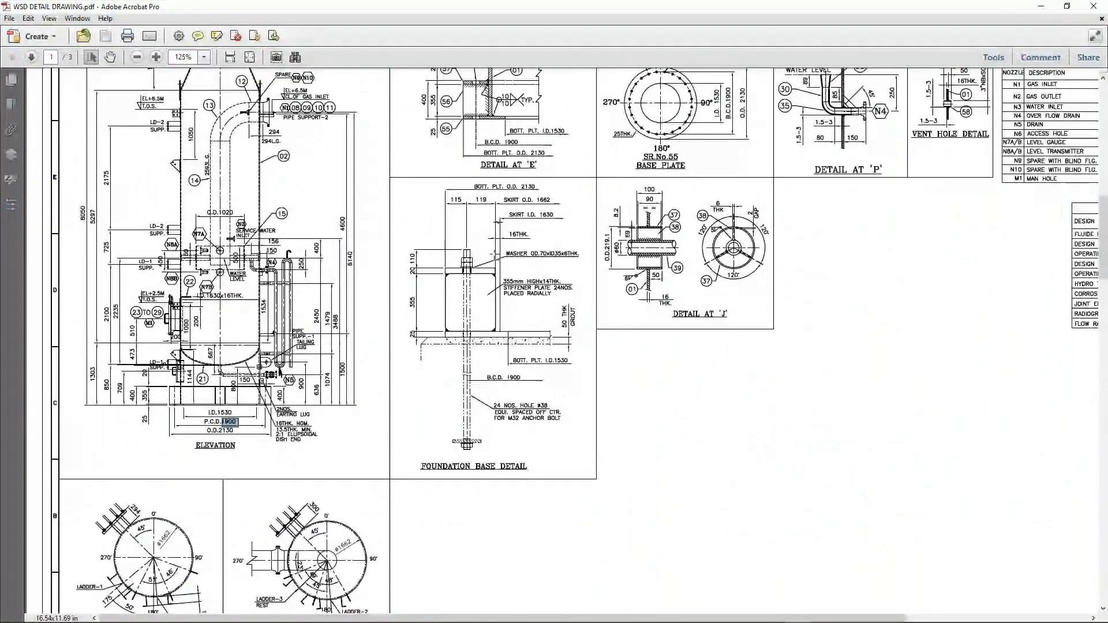
scroll(580, 341, up, 3)
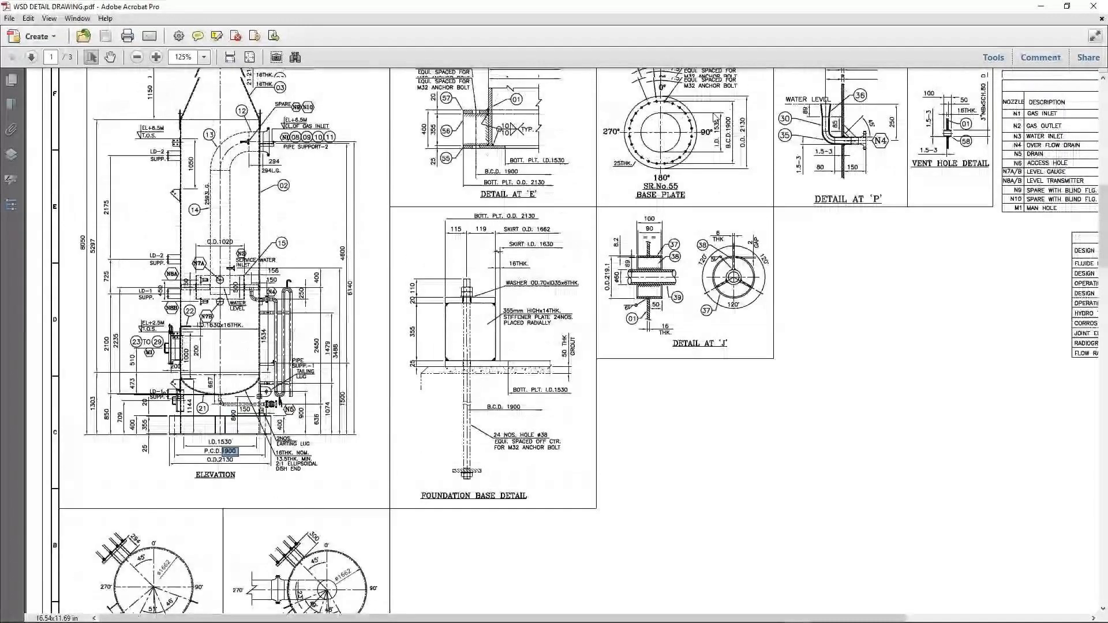
ctrl+scroll(710, 241, up, 4)
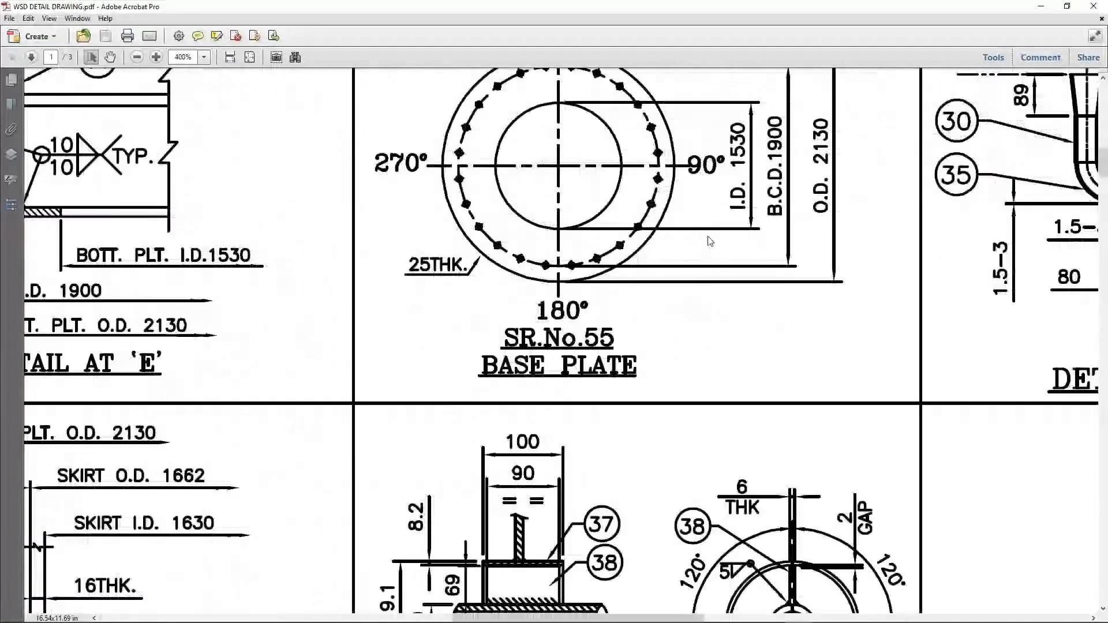
ctrl+scroll(710, 241, down, 1)
scroll(709, 241, up, 1)
drag(635, 112, 793, 173)
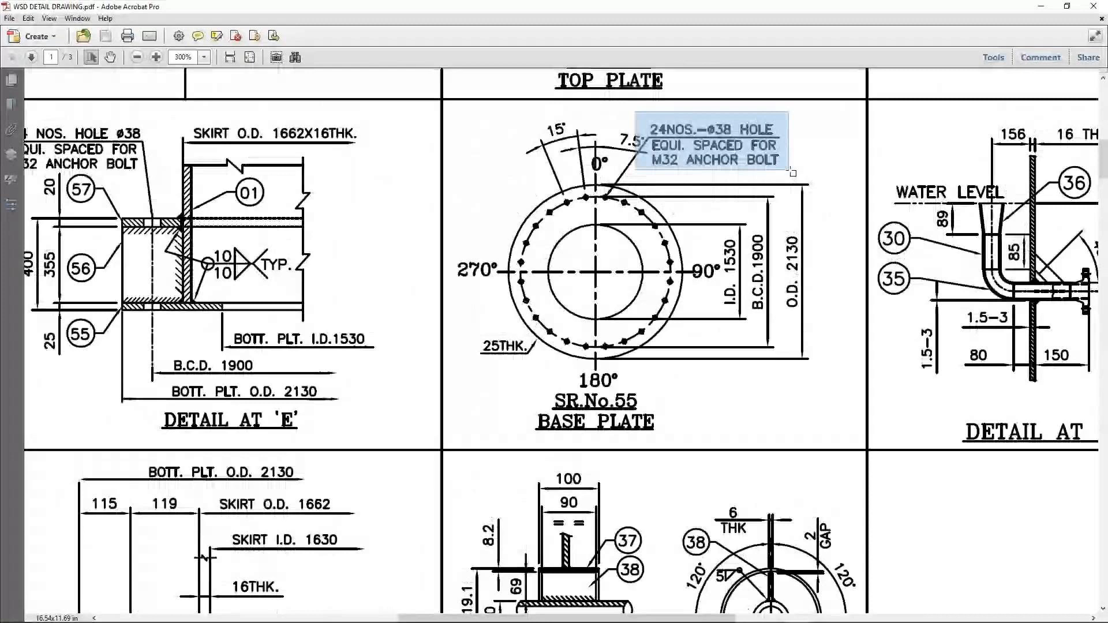
ctrl+scroll(792, 173, up, 2)
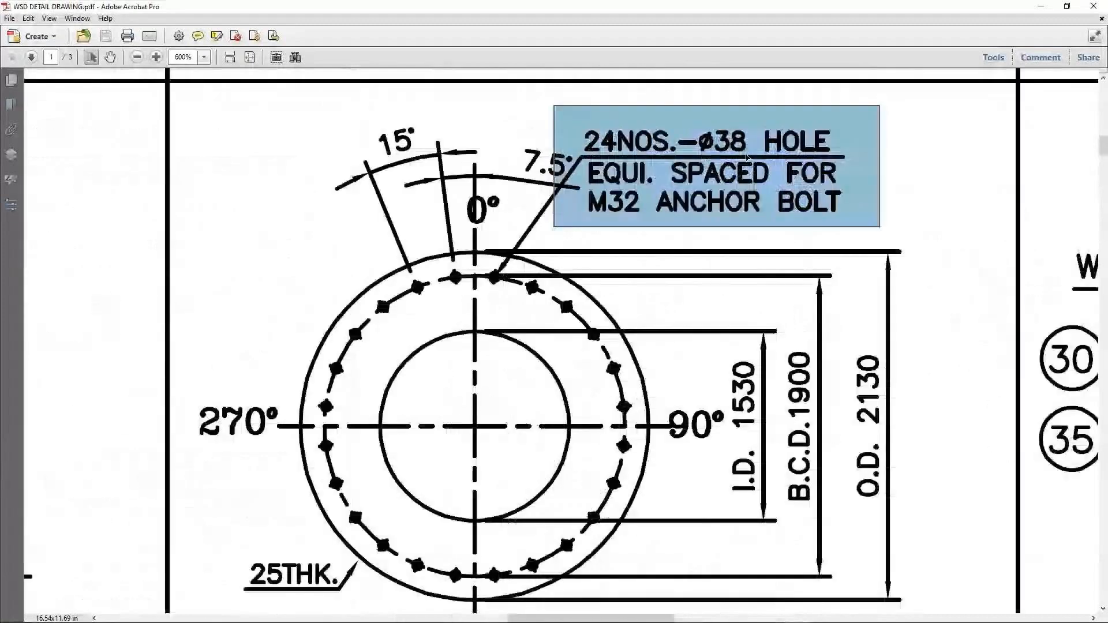
drag(561, 112, 693, 173)
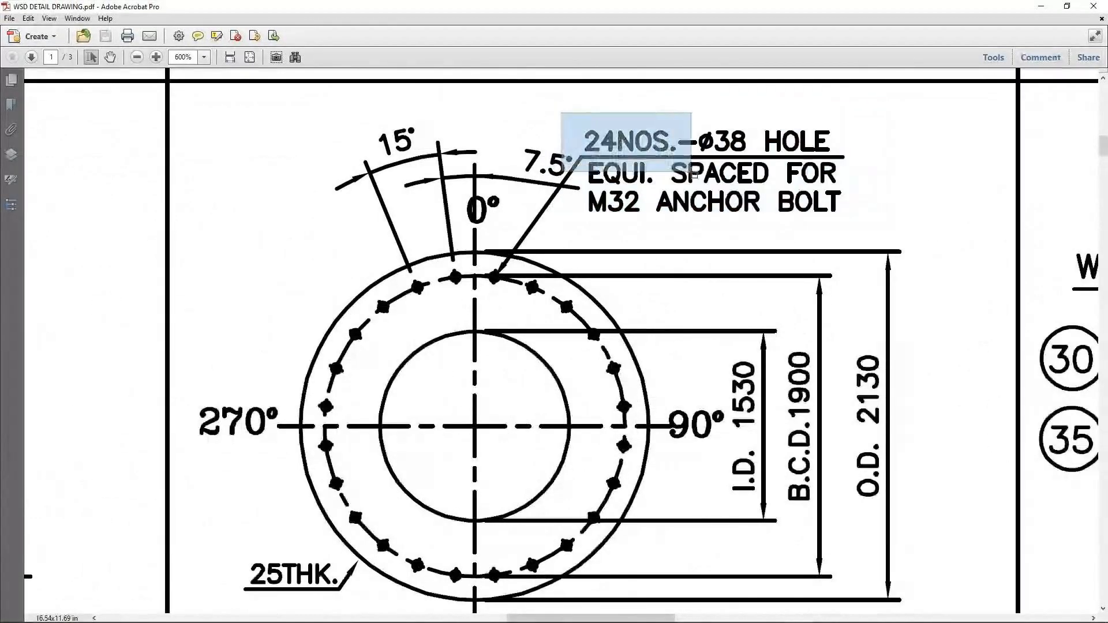
Step: Set the skirt base plate's Hole Diameter to 38 mm and Number of Holes to 24 in Static Equipment Generator
click(828, 610)
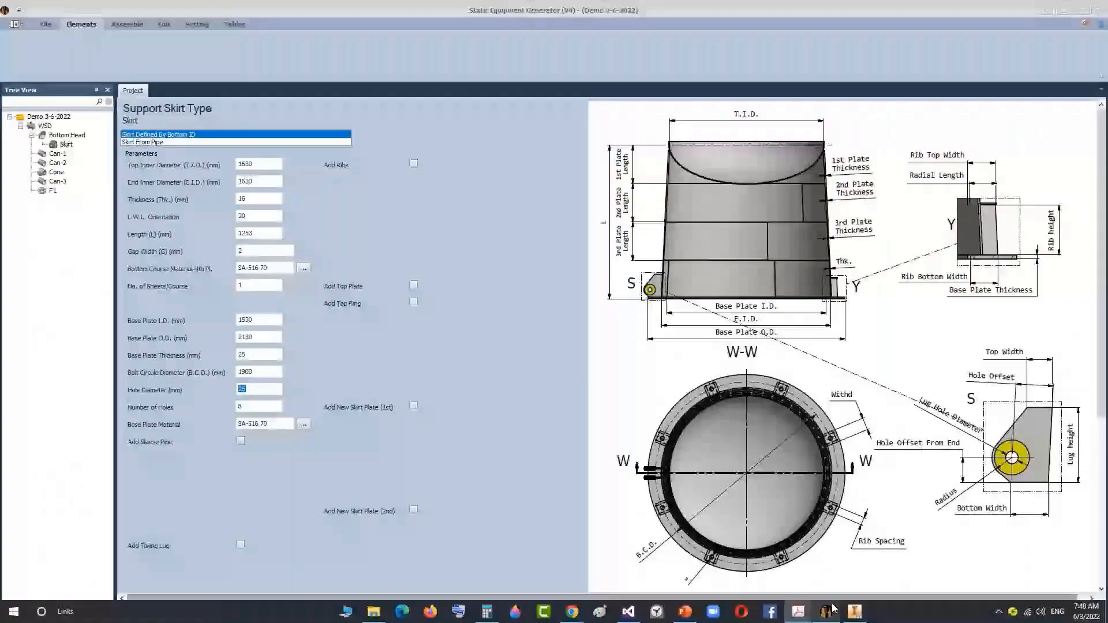
text(38)
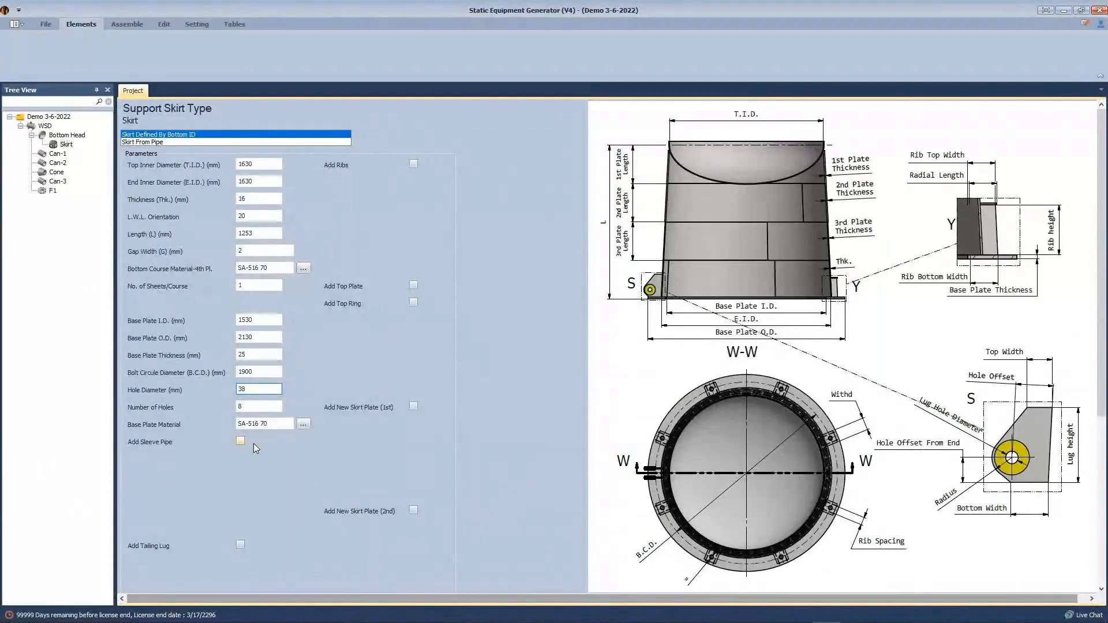
click(238, 408)
text(24)
Step: Add ribs to the bottom head's skirt
click(414, 164)
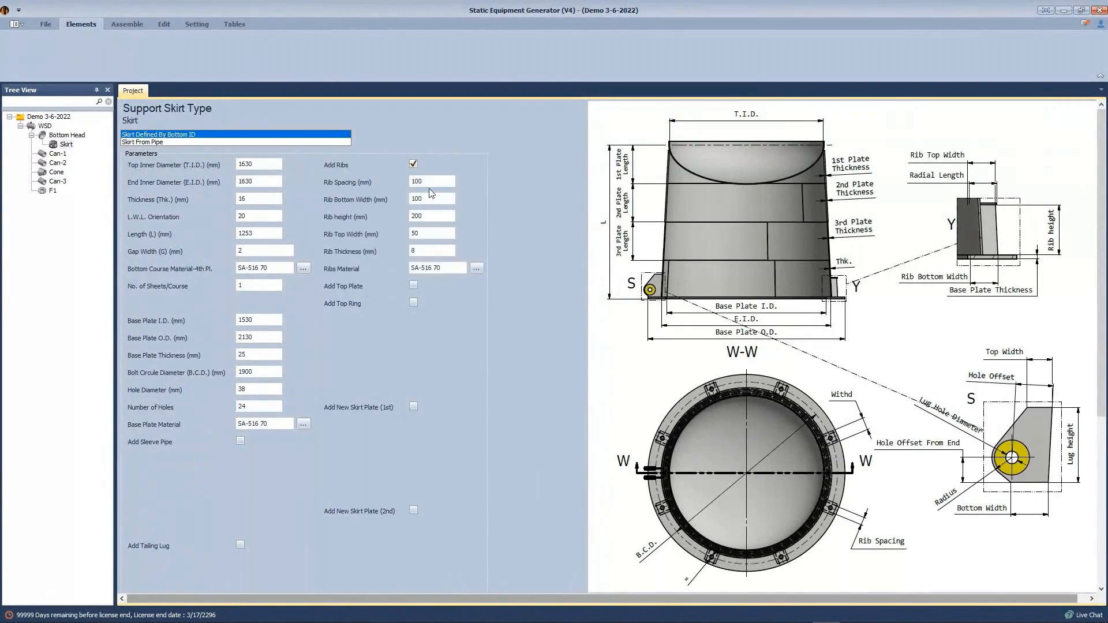
click(429, 183)
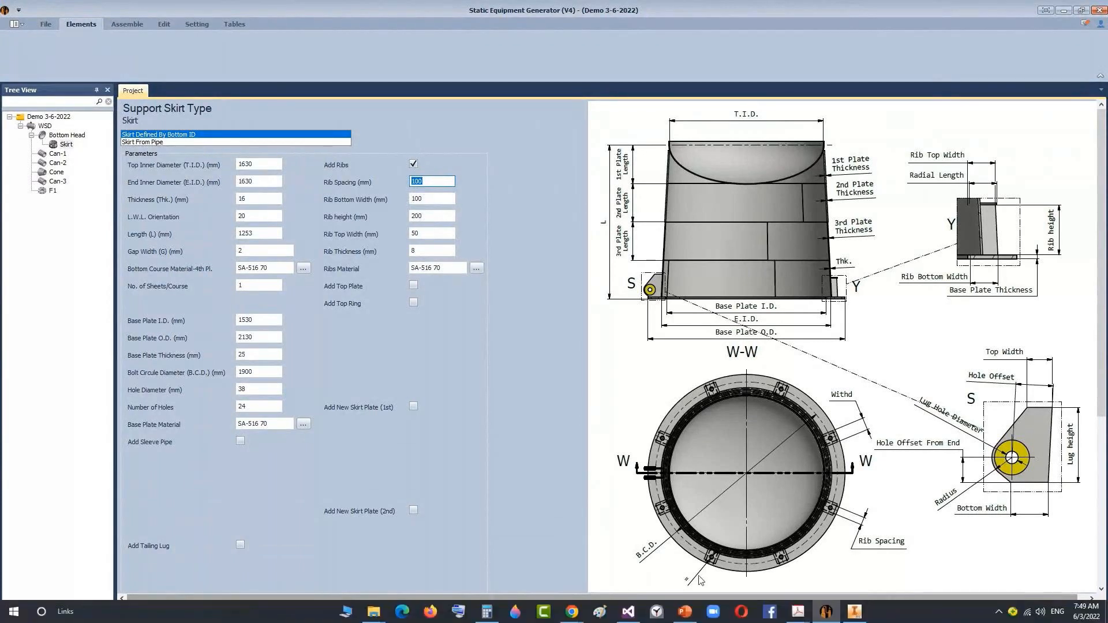
key(Tab)
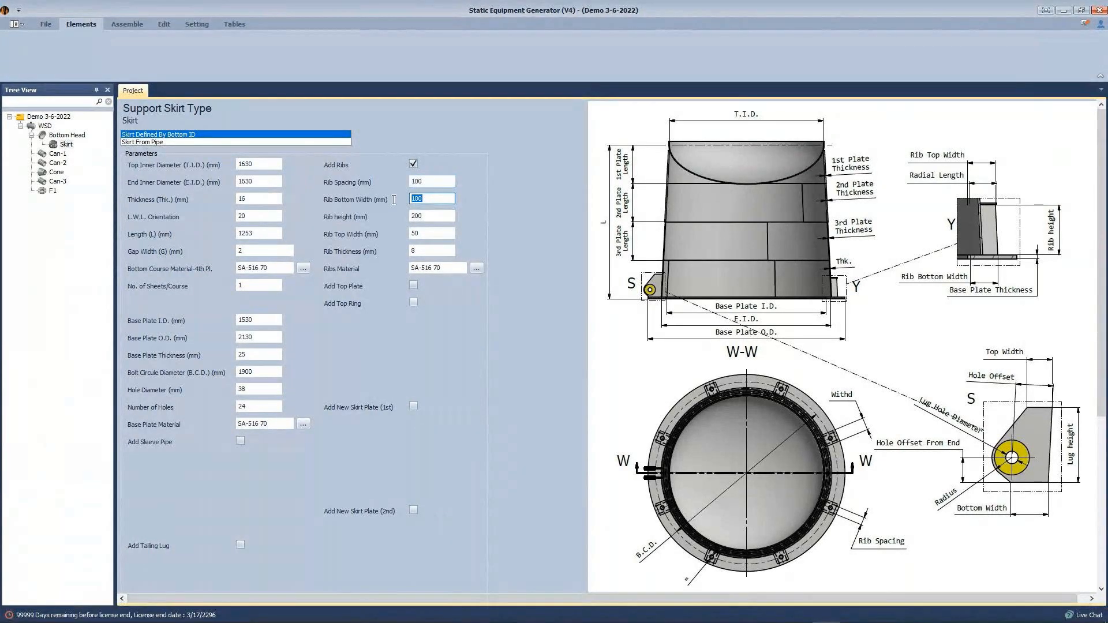
Step: Switch to the WSD drawing PDF and highlight the 115 and 119 dimensions in the Foundation Base Detail
mouse_move(793, 617)
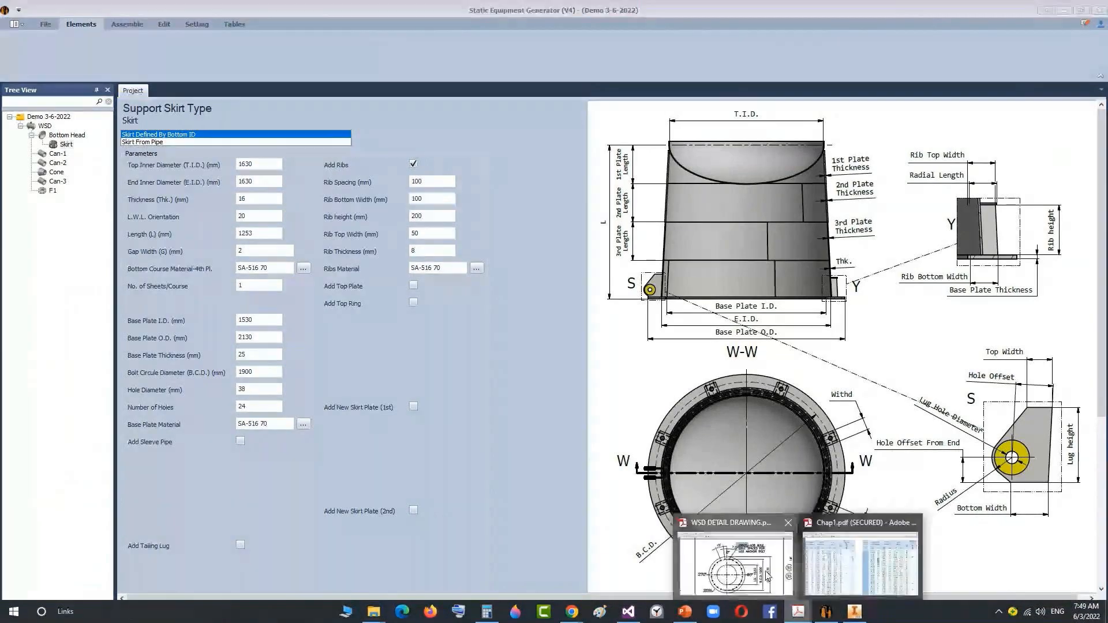
click(764, 550)
ctrl+scroll(682, 342, down, 2)
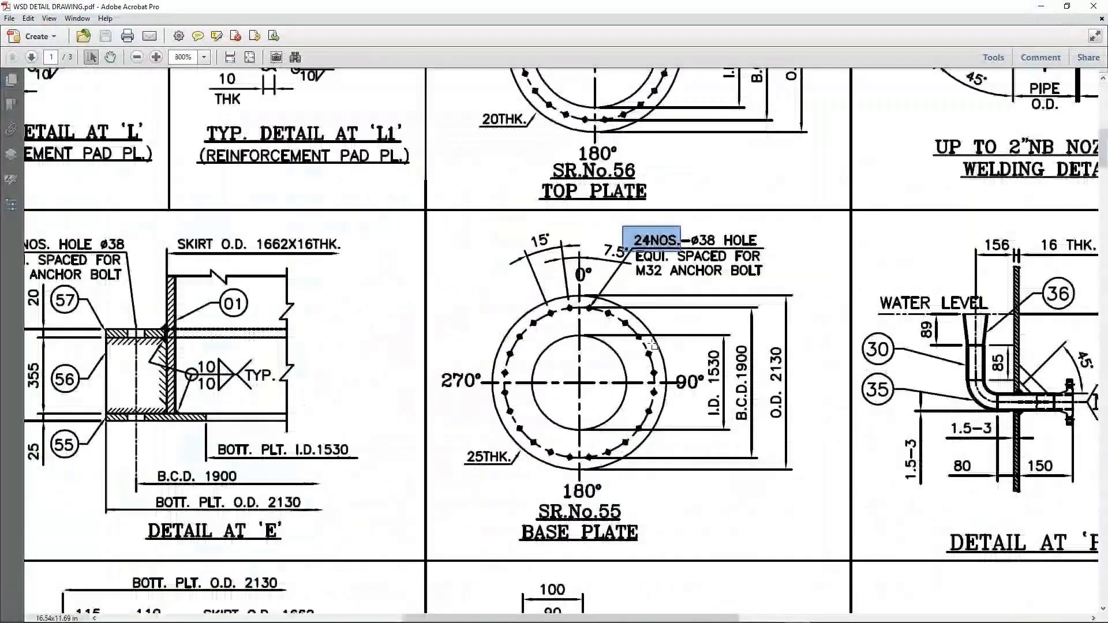
ctrl+scroll(652, 344, down, 1)
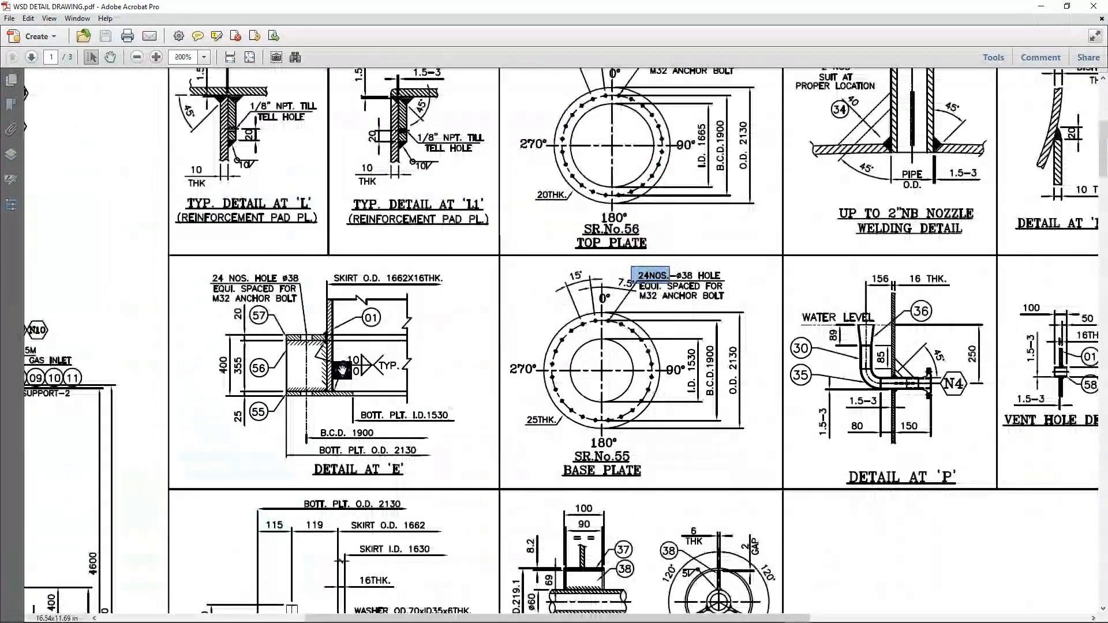
middle_drag(342, 370, 381, 209)
ctrl+scroll(313, 387, up, 2)
drag(265, 333, 429, 355)
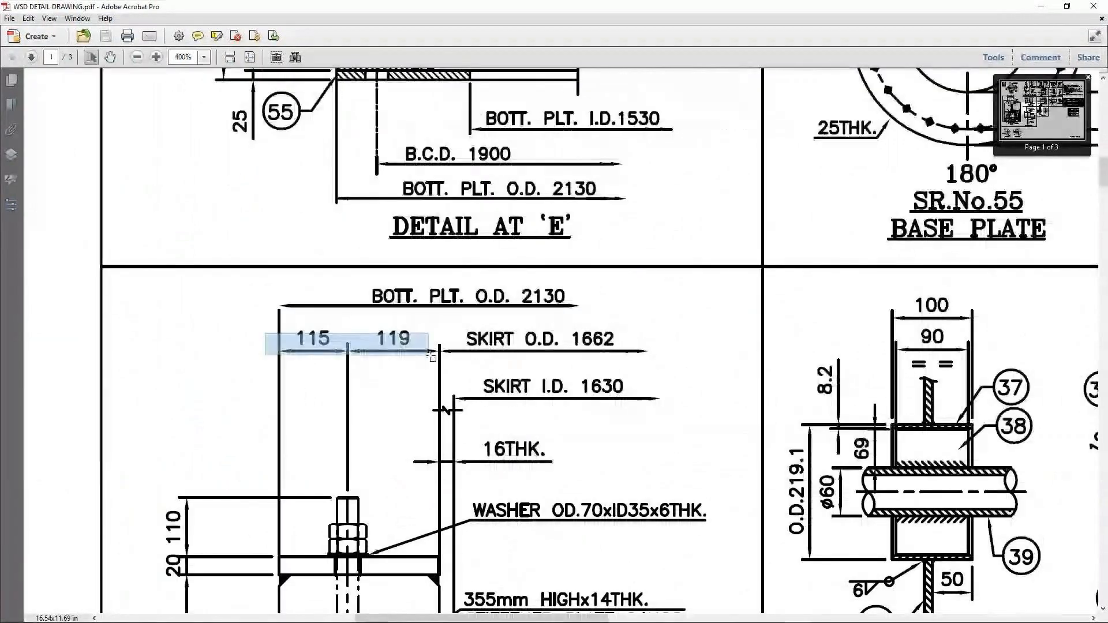
scroll(422, 361, down, 1)
ctrl+scroll(423, 361, down, 1)
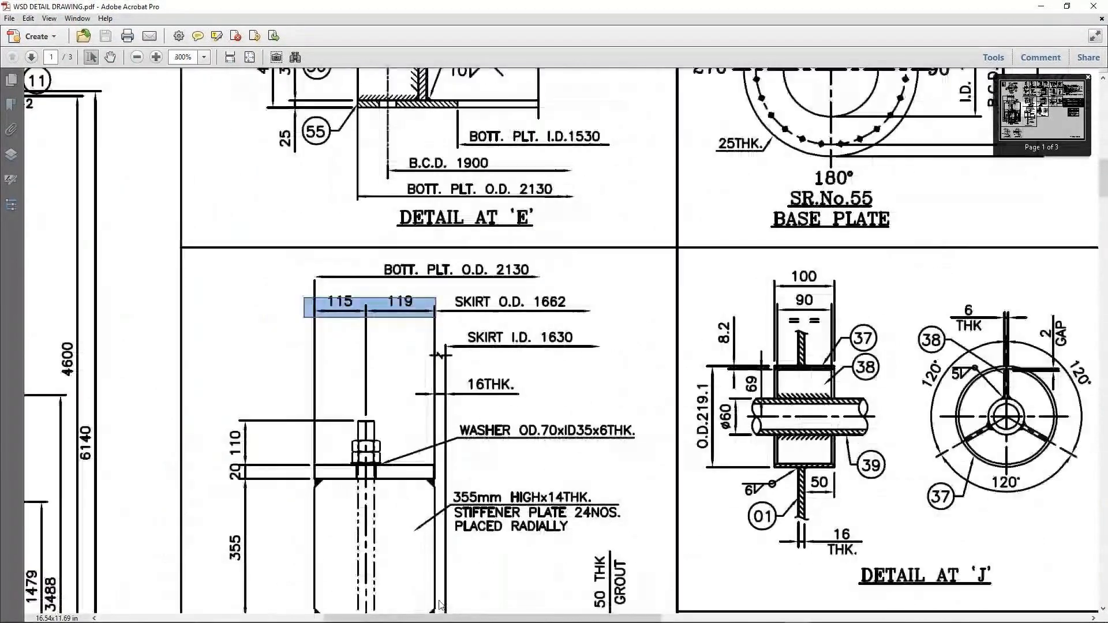
Step: Add 119 and 115 in Calculator and copy the sum
click(488, 613)
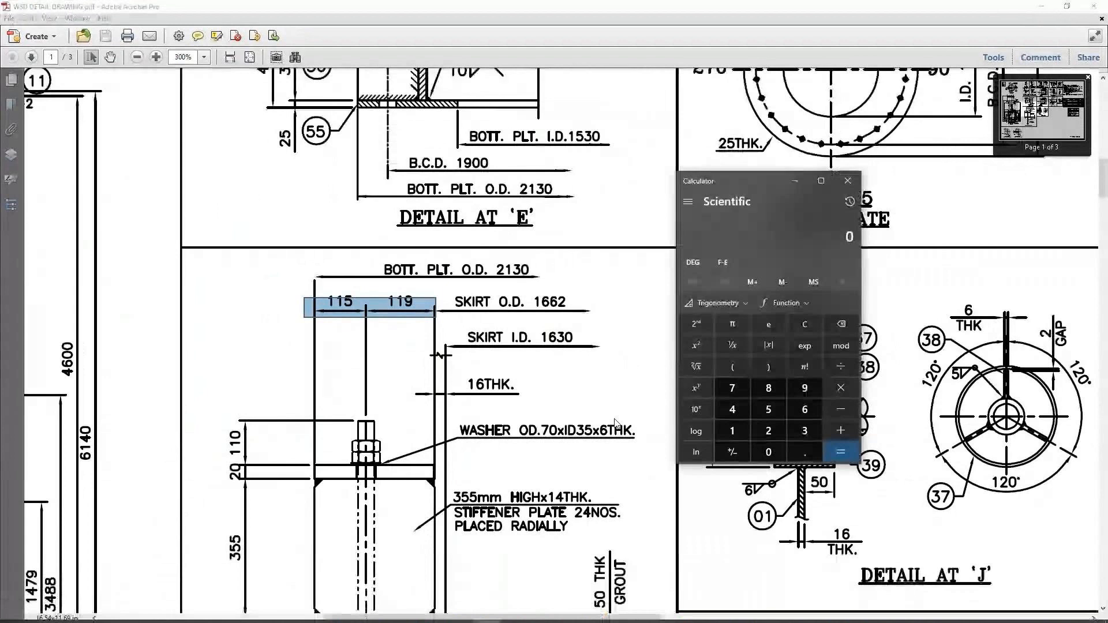
text(119+115=)
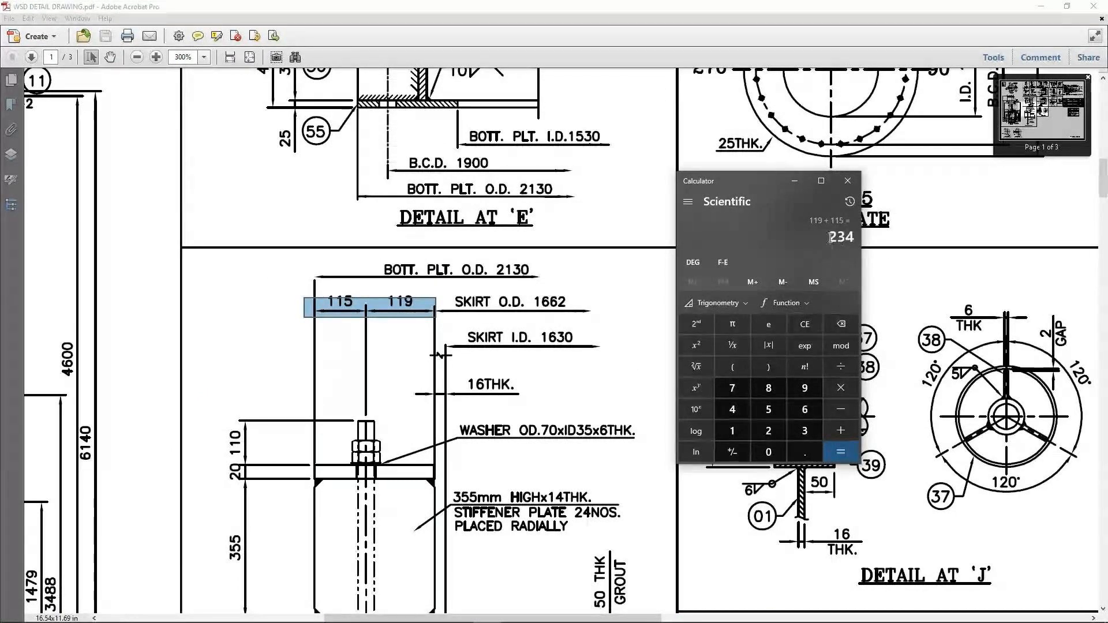
drag(830, 238, 856, 238)
key(ctrl+c)
Step: Set both the Rib Bottom Width and the Rib Top Width to 234 mm in Static Equipment Generator
click(826, 612)
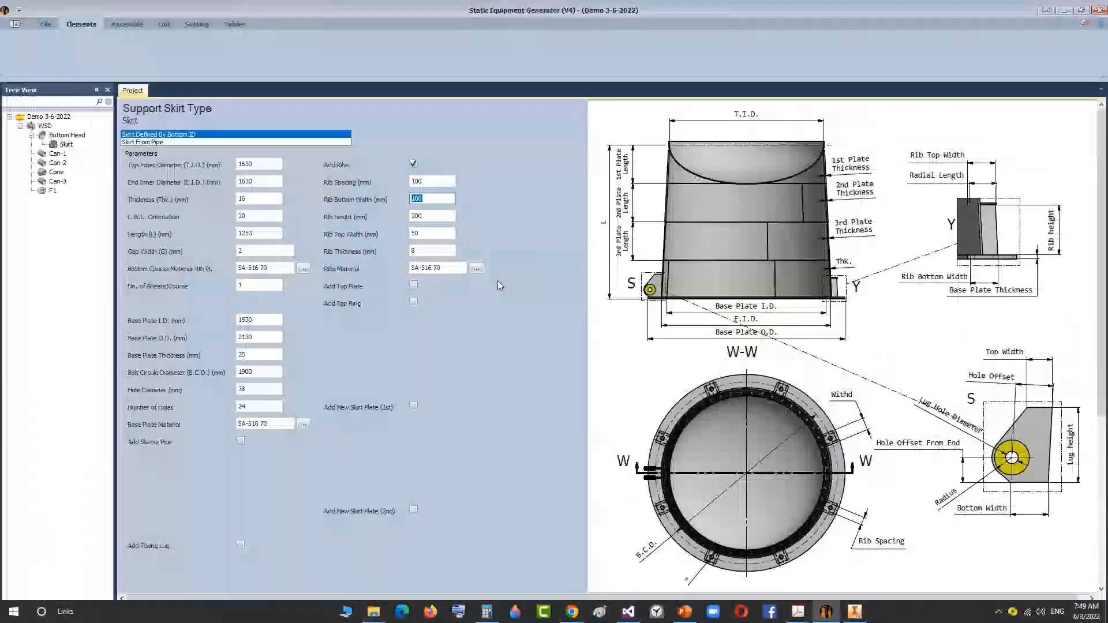
key(ctrl+v)
key(Tab)
key(Tab)
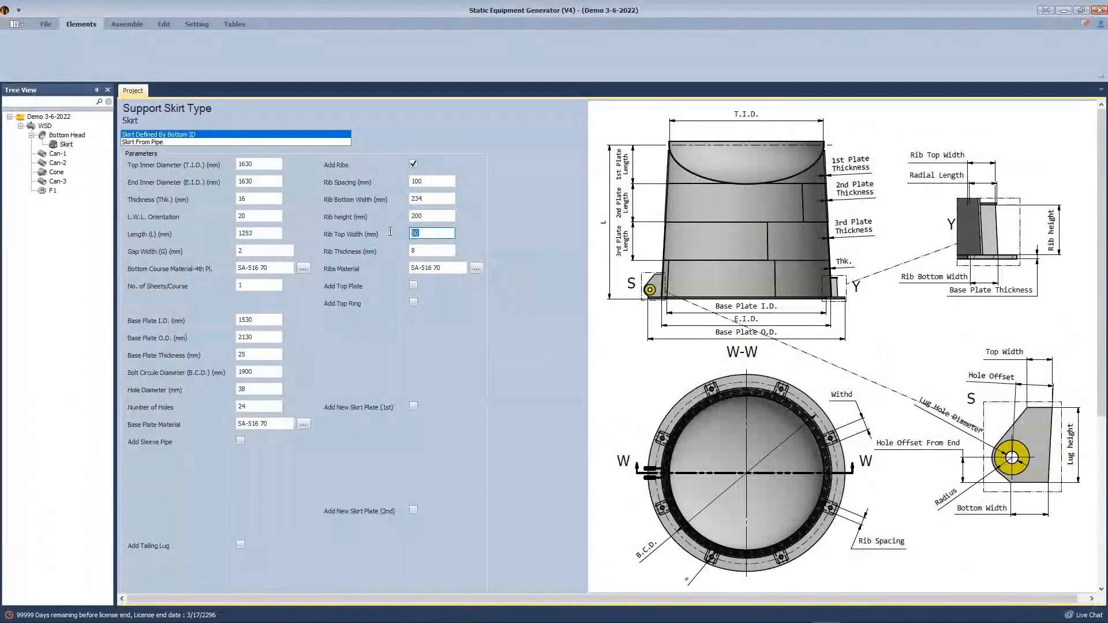
key(ctrl+v)
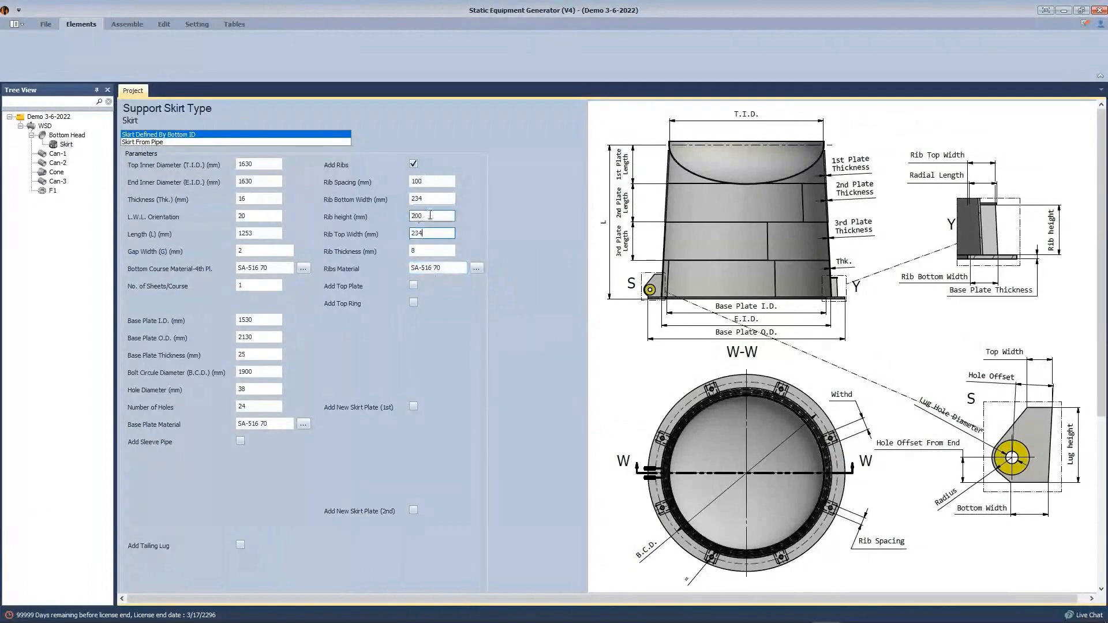
Step: Copy the stiffener height from the WSD drawing's Foundation Base Detail into Static Equipment Generator, setting the Rib height to 355 mm
click(798, 612)
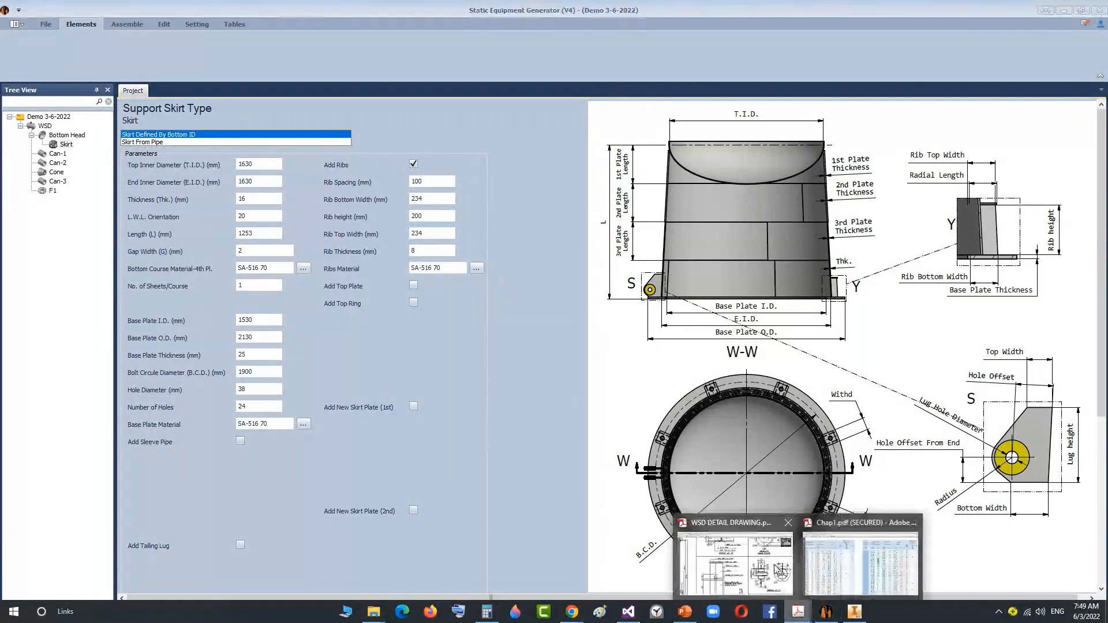
click(768, 567)
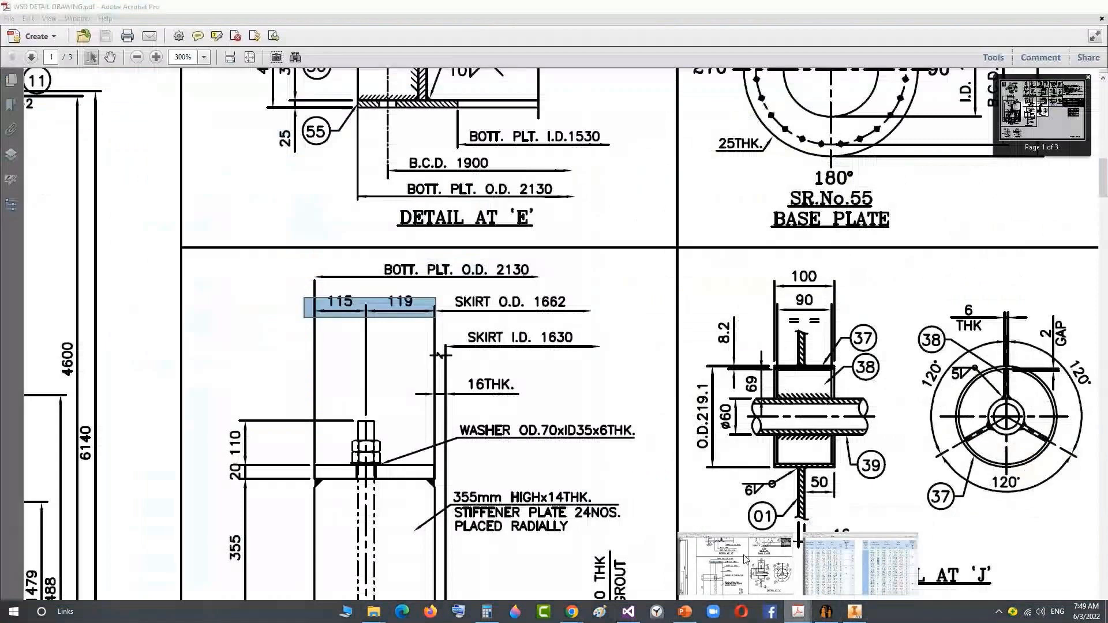
scroll(247, 403, down, 3)
double_click(247, 395)
key(ctrl+c)
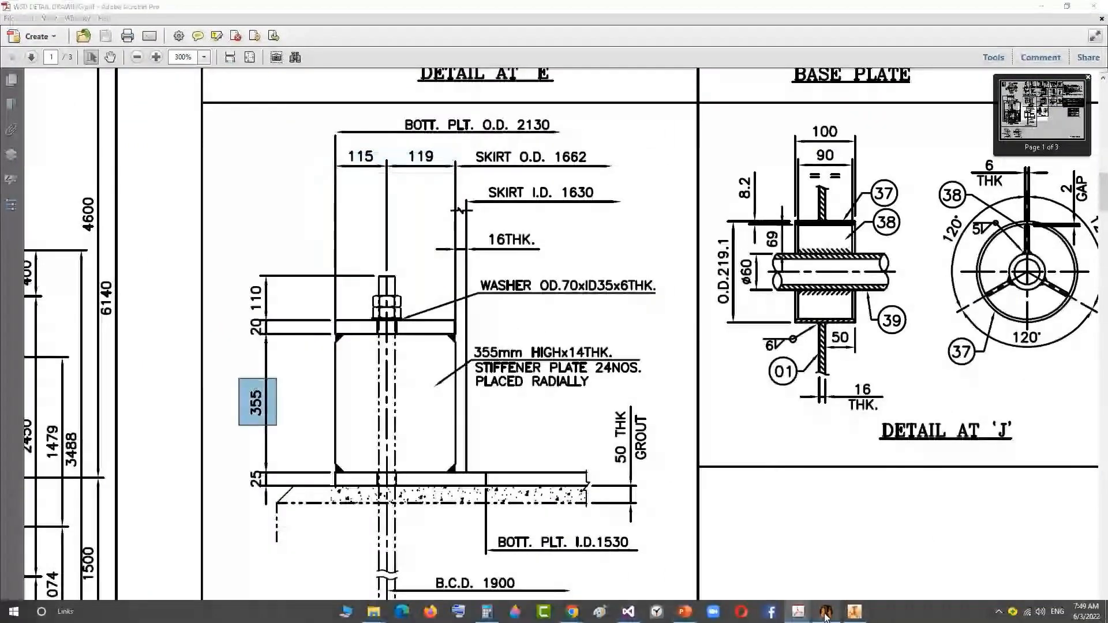
click(825, 611)
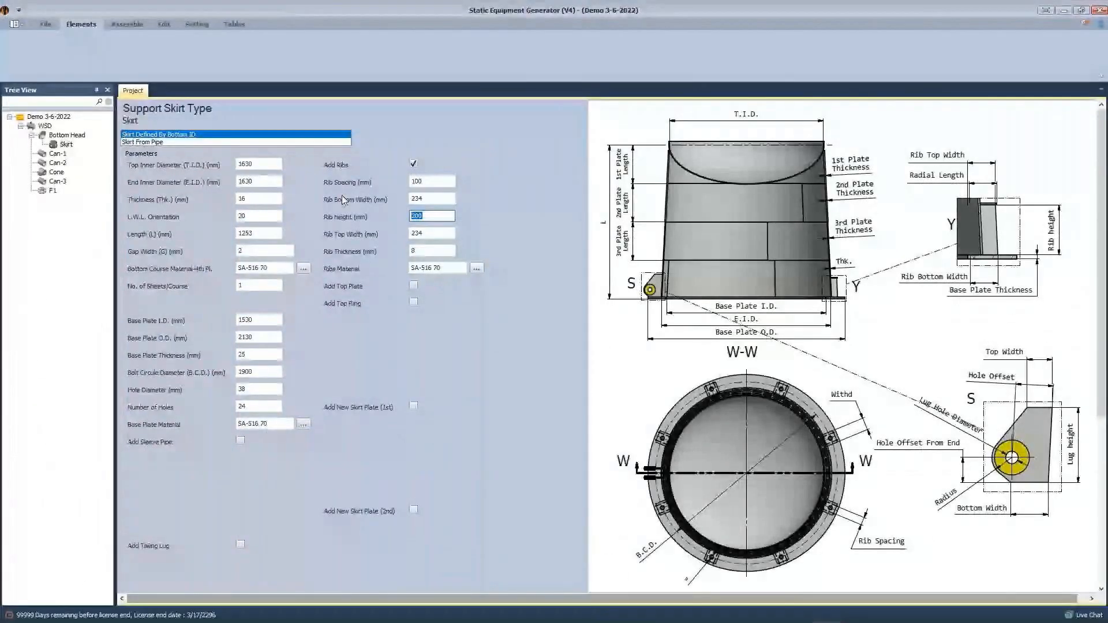
key(ctrl+v)
key(Tab)
Step: Switch to the WSD drawing PDF and highlight the stiffener plate height and thickness note in the Foundation Base Detail
mouse_move(795, 611)
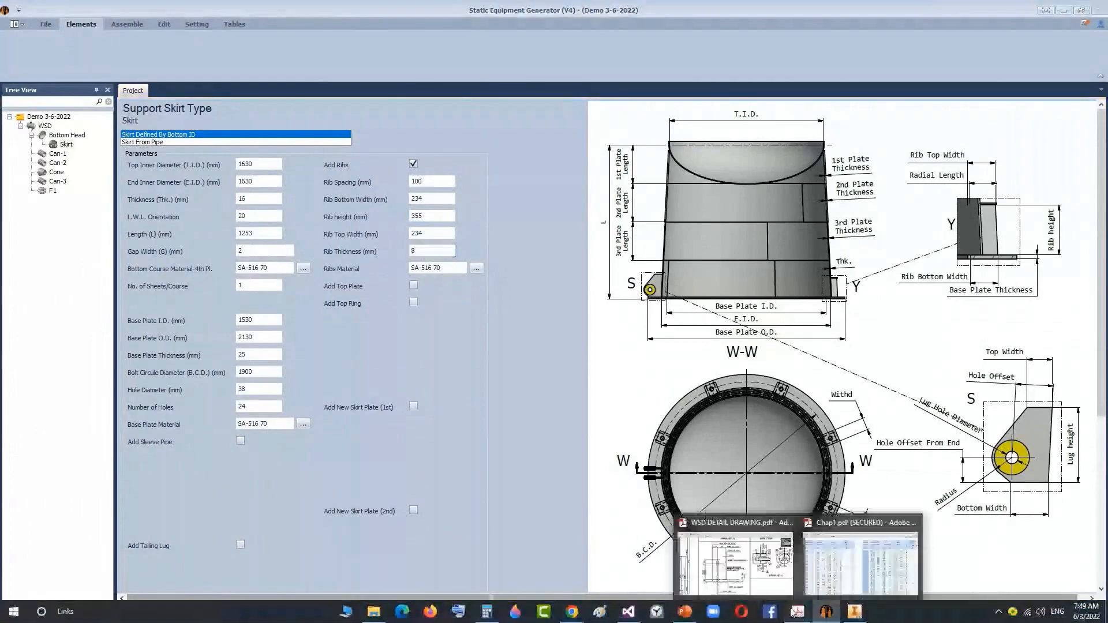
click(744, 573)
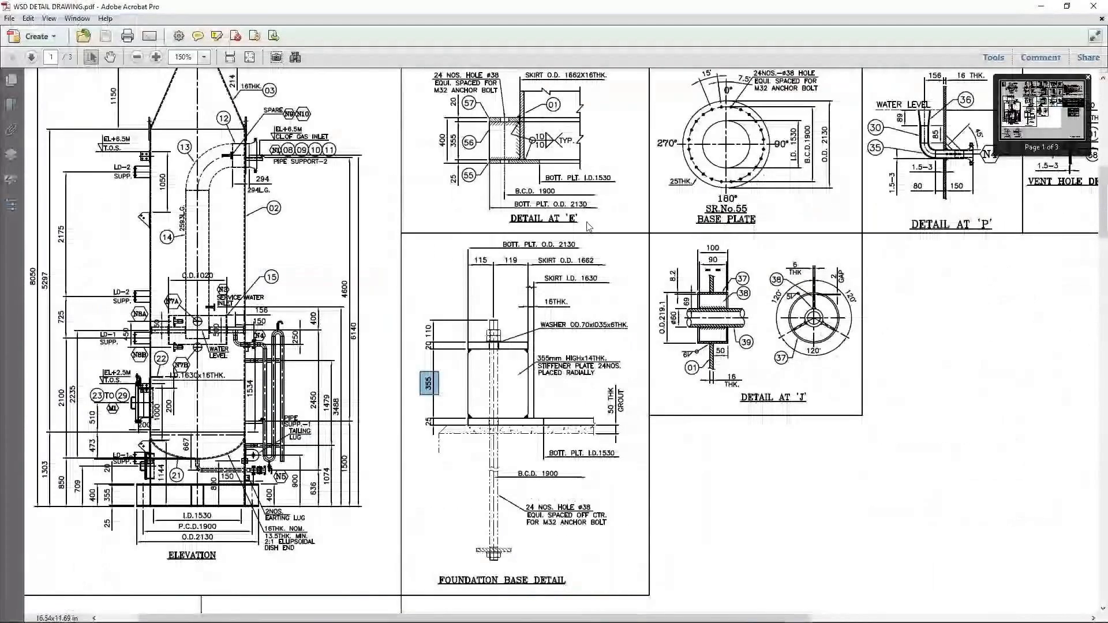
scroll(589, 227, up, 2)
ctrl+scroll(506, 148, up, 1)
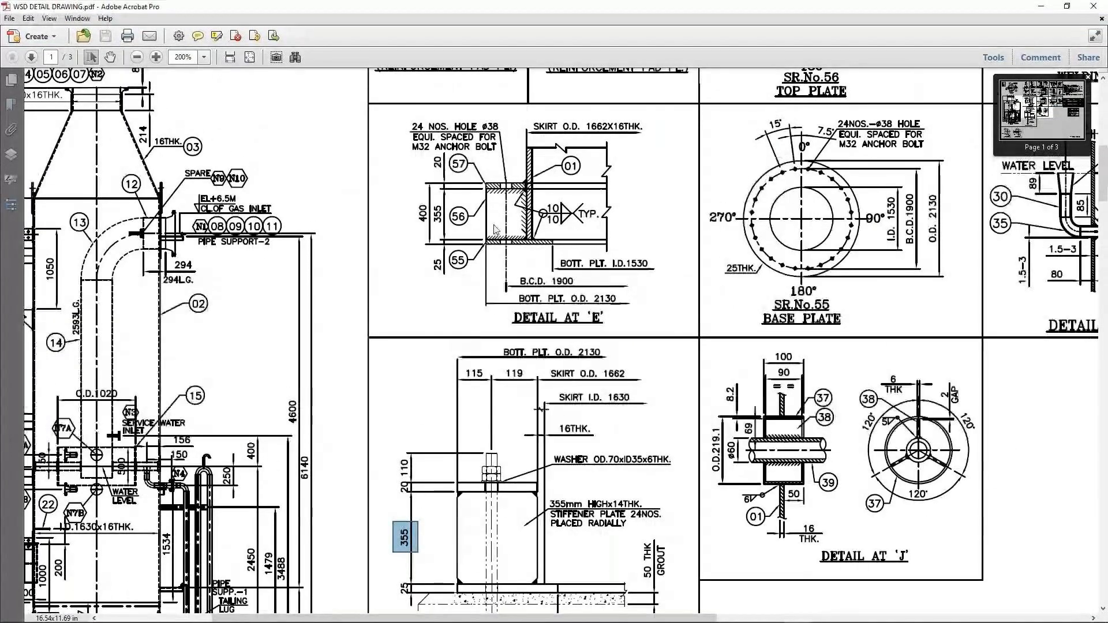
scroll(495, 225, down, 1)
scroll(552, 428, down, 1)
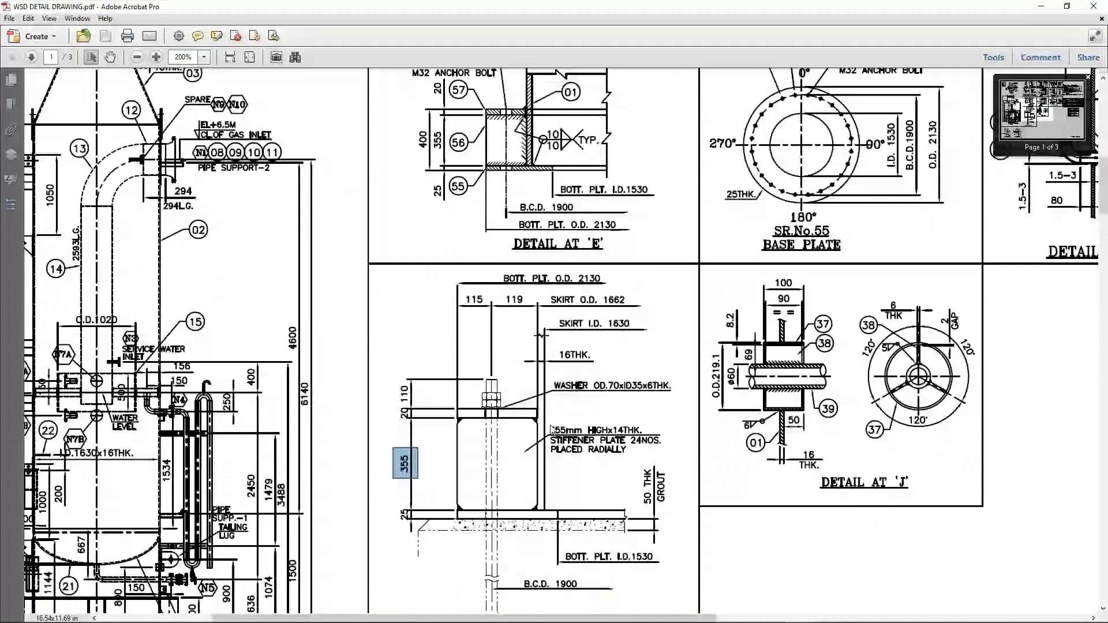
ctrl+scroll(643, 496, up, 3)
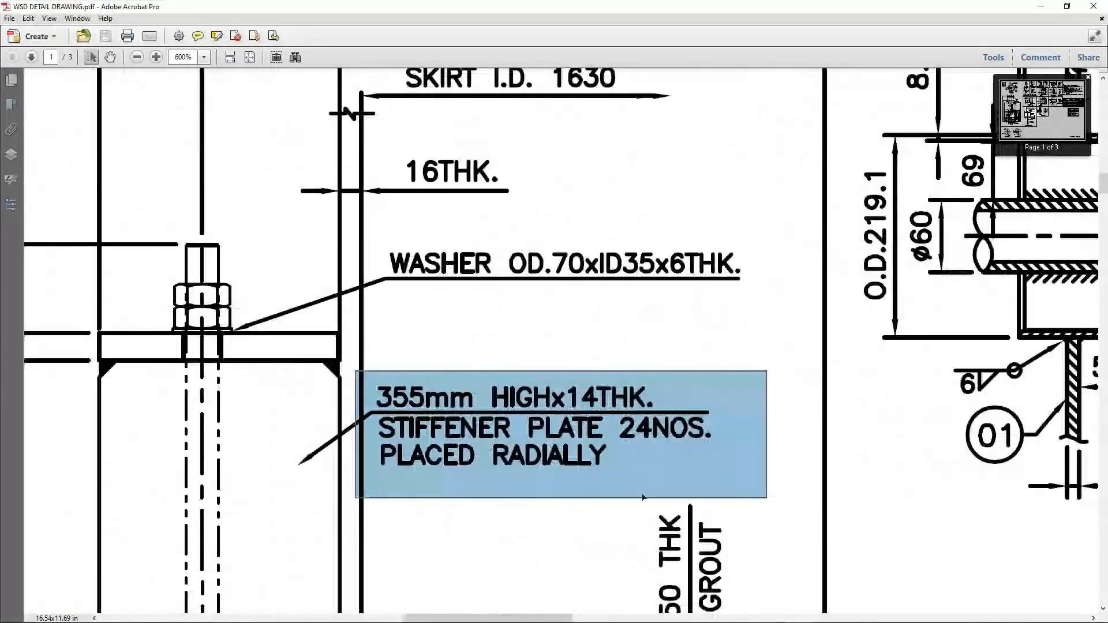
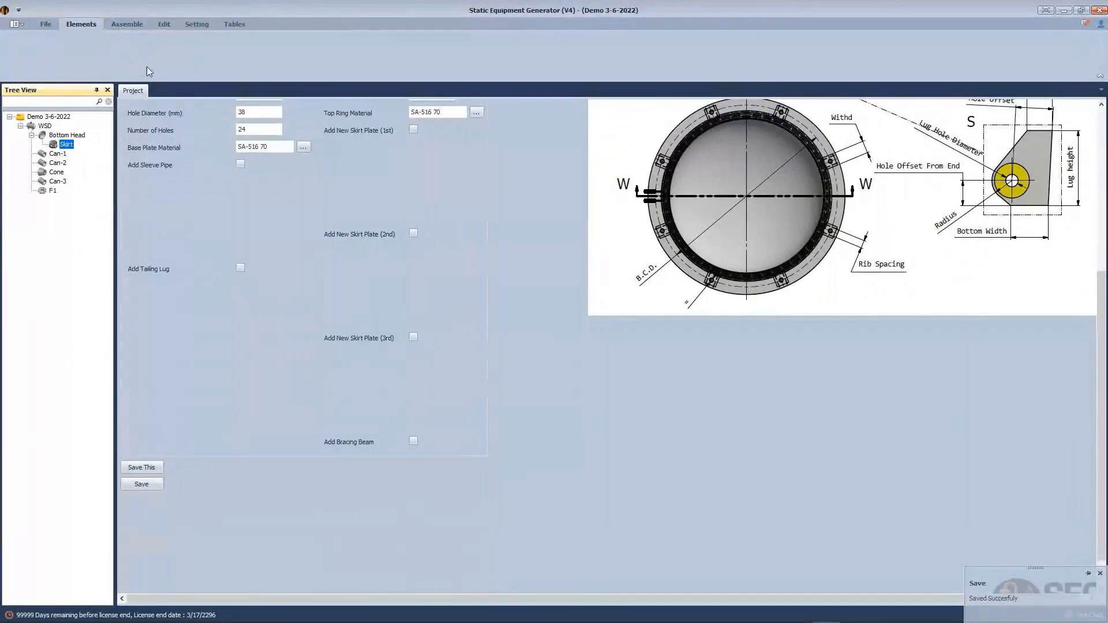
Step: Enable Parent Preview and Child Preview in the application settings and save them
click(183, 26)
mouse_move(854, 618)
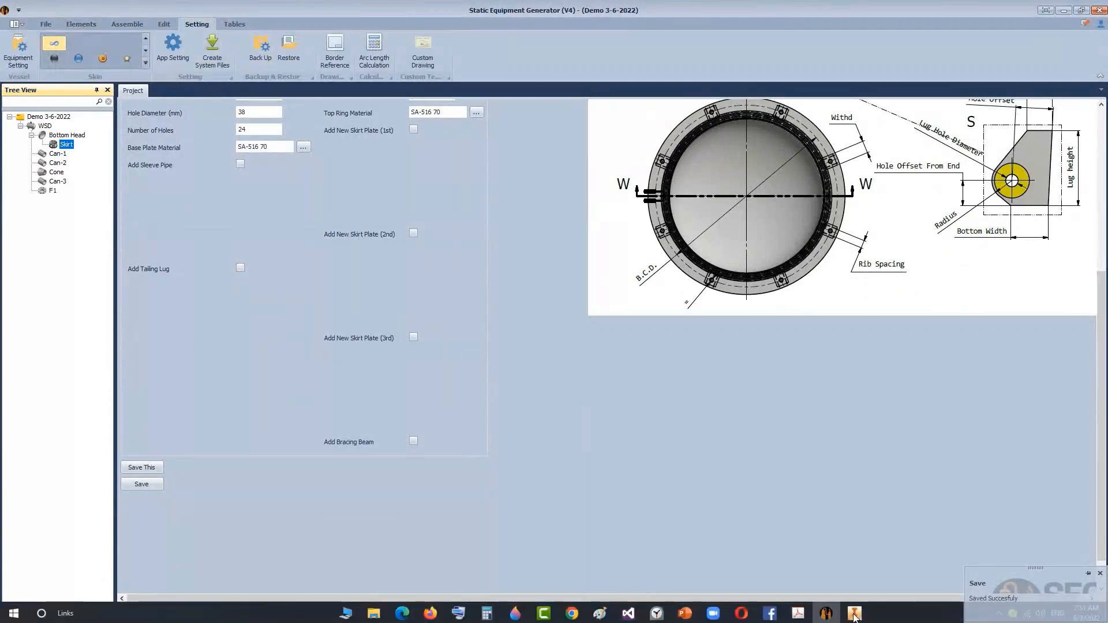
click(172, 47)
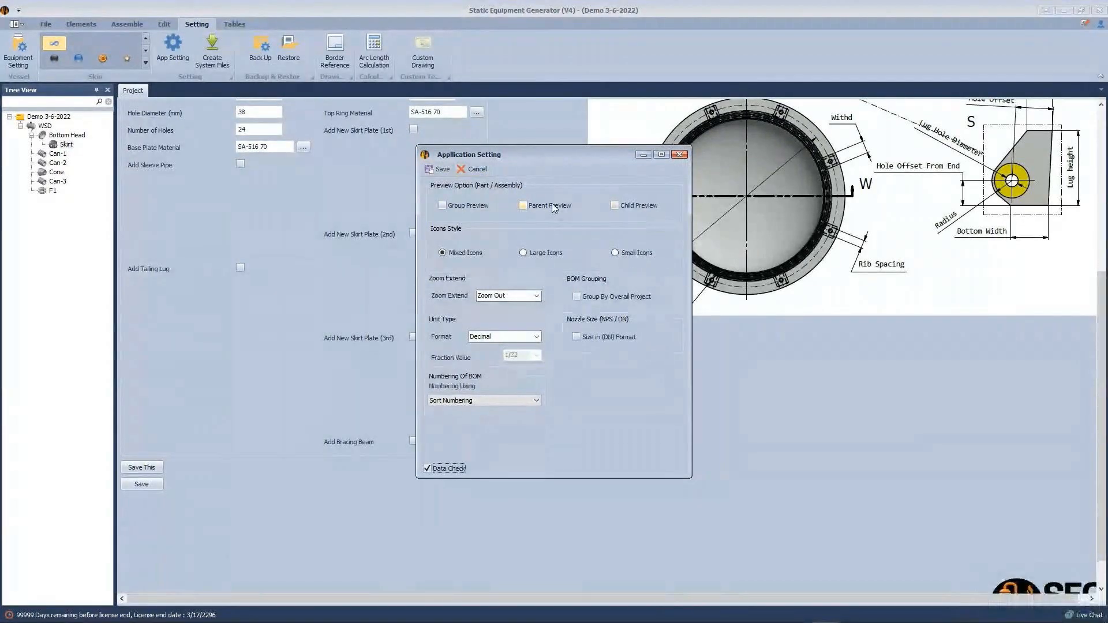
click(855, 612)
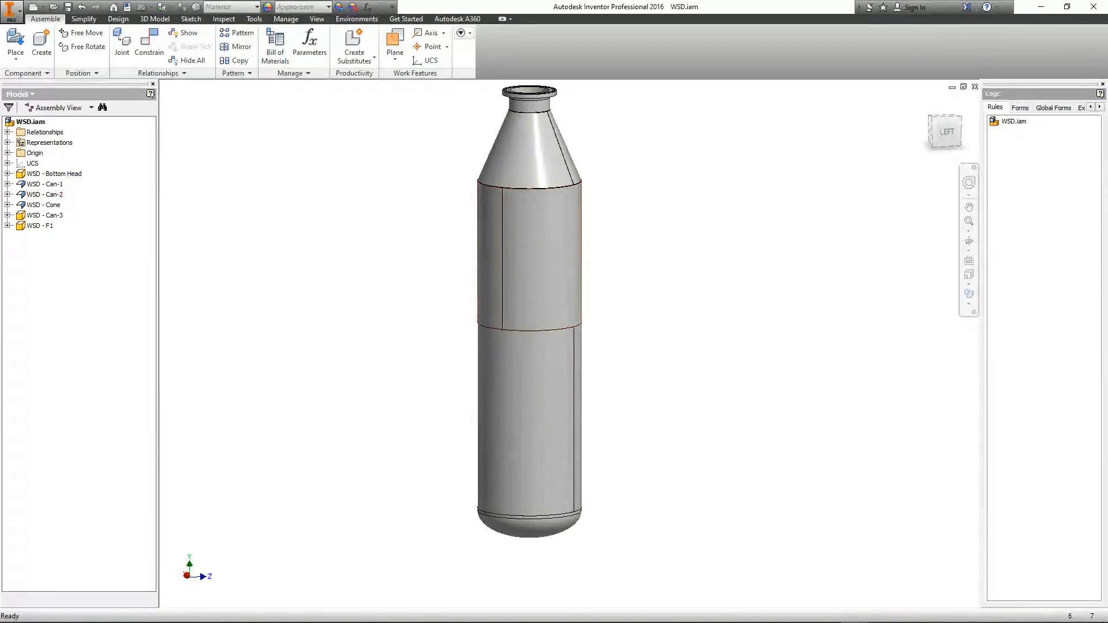
mouse_move(827, 611)
click(850, 575)
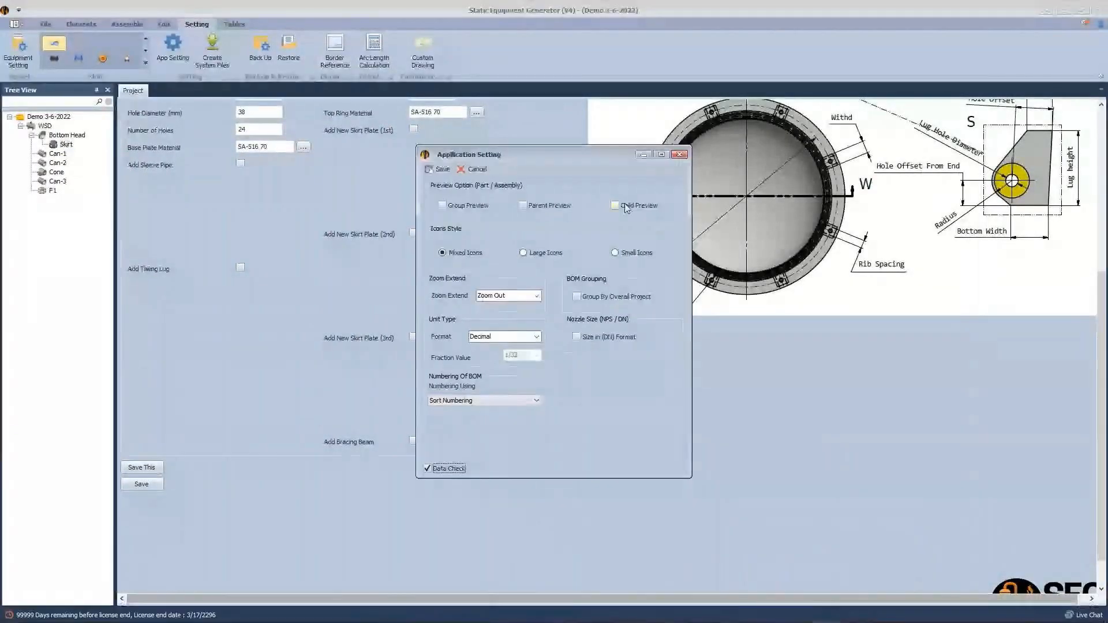
click(523, 206)
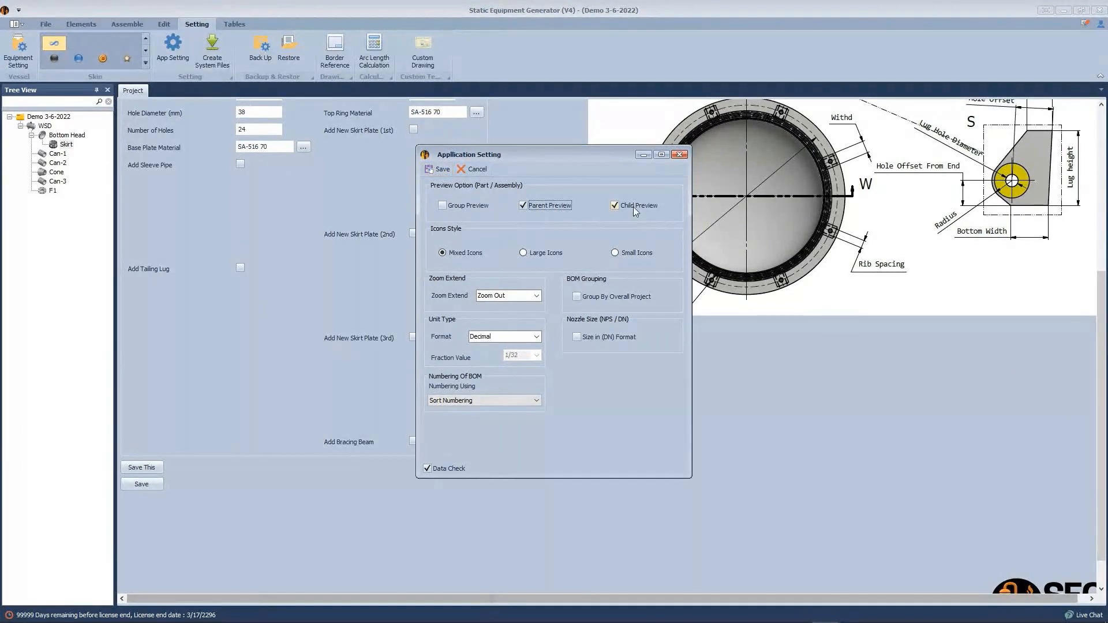
click(436, 170)
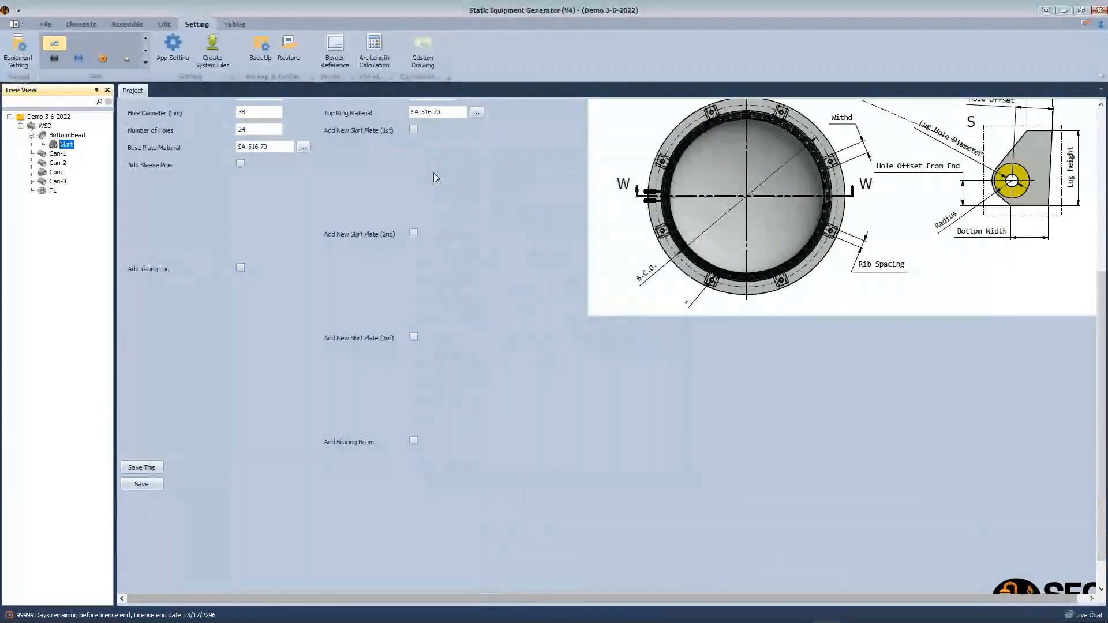
Step: Start the assembly build so the skirt is generated and added to the WSD model in Inventor
click(132, 24)
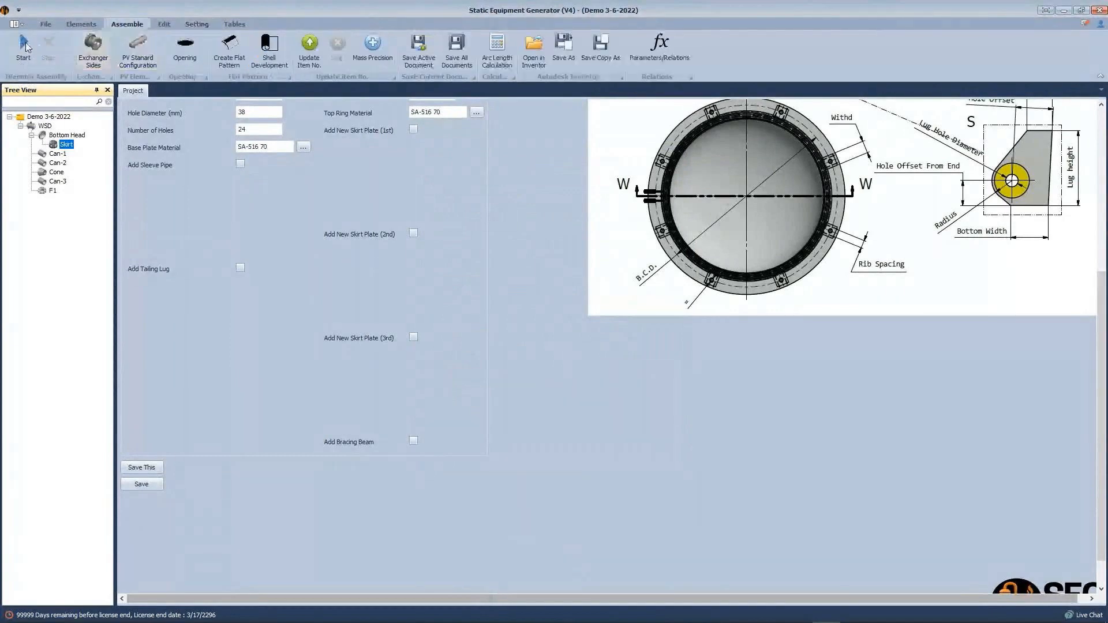
click(24, 47)
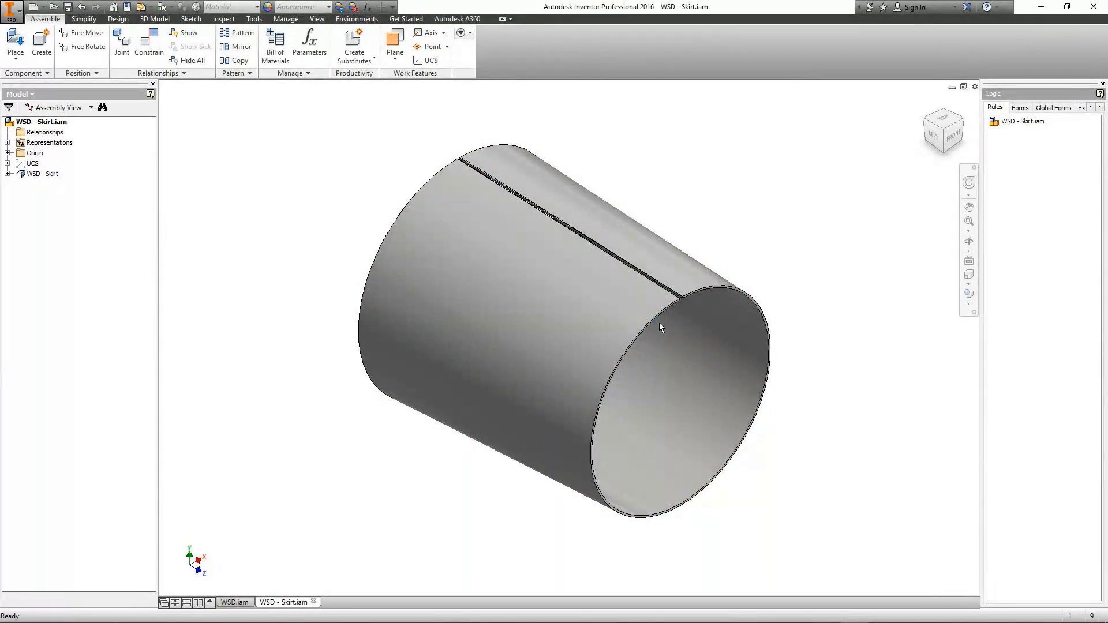
scroll(659, 323, up, 2)
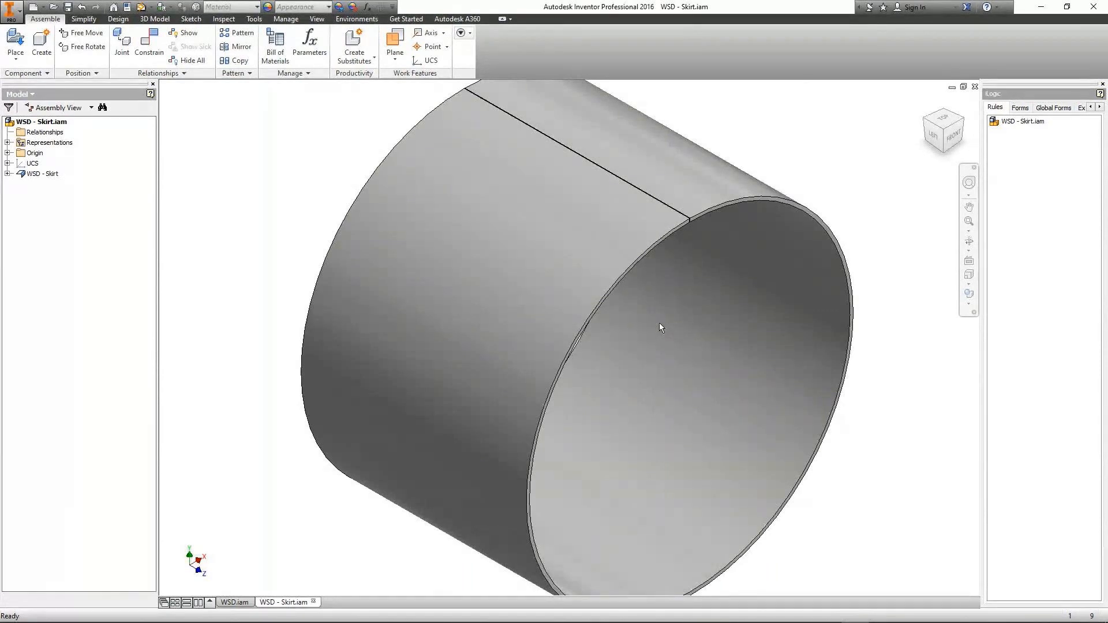
key(F6)
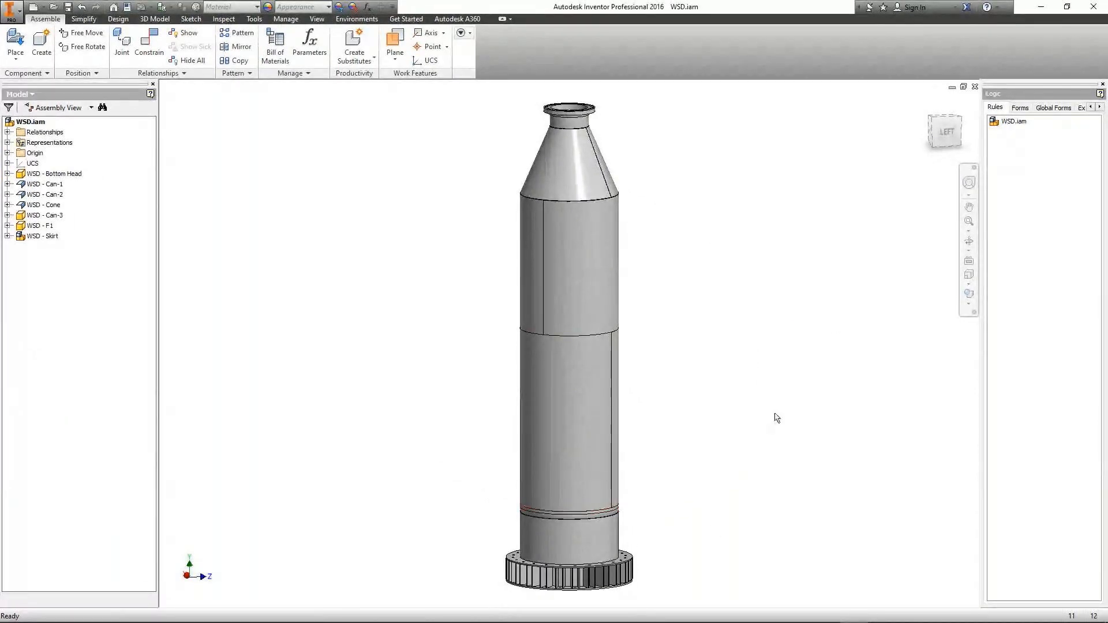
Step: Orbit the WSD assembly in Inventor to inspect the skirt and base ring beneath the bottom head
click(970, 245)
mouse_move(567, 428)
mouse_down()
mouse_move(529, 420)
mouse_move(710, 418)
mouse_move(584, 424)
mouse_up()
right_click(650, 313)
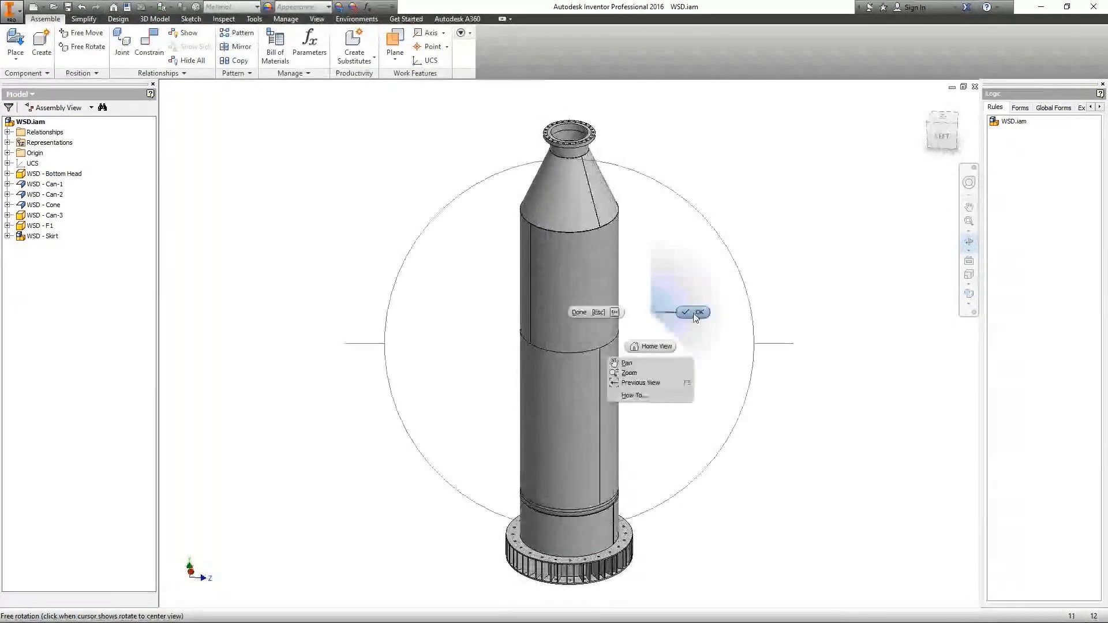
click(697, 316)
Step: Switch to the WSD detail drawing PDF and highlight the N1 gas inlet nozzle tag in the elevation view
click(826, 612)
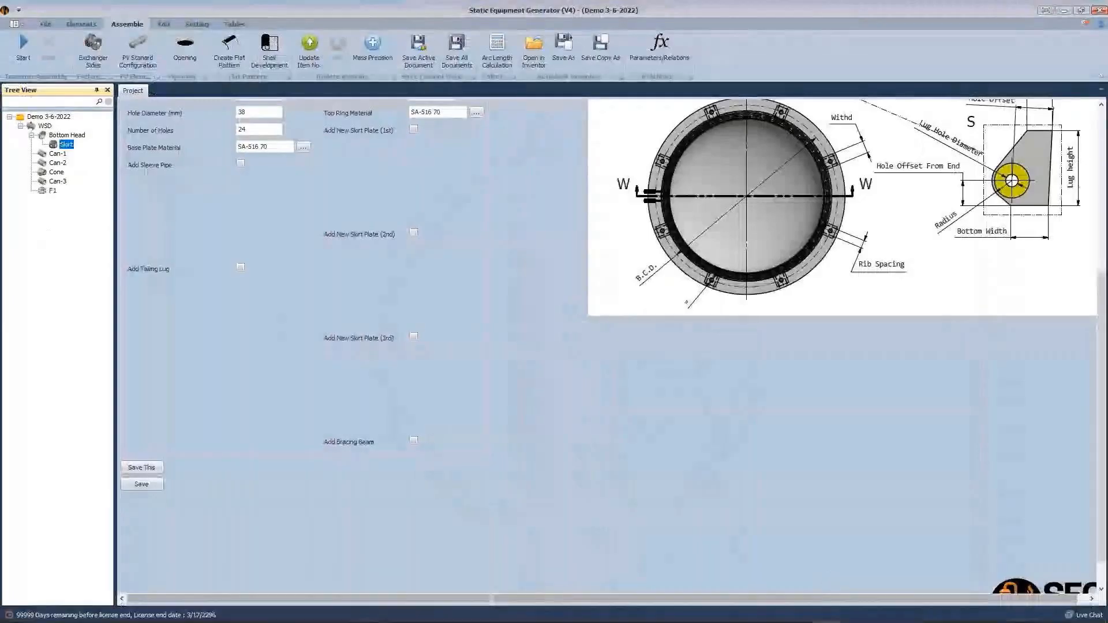
mouse_move(798, 612)
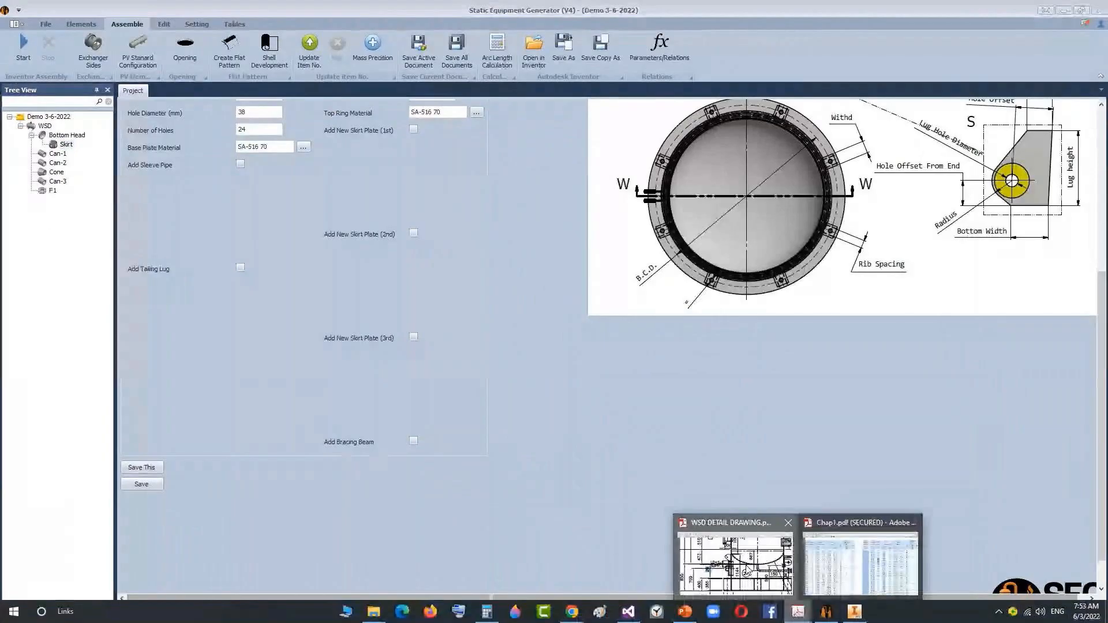
click(733, 554)
ctrl+scroll(642, 253, down, 4)
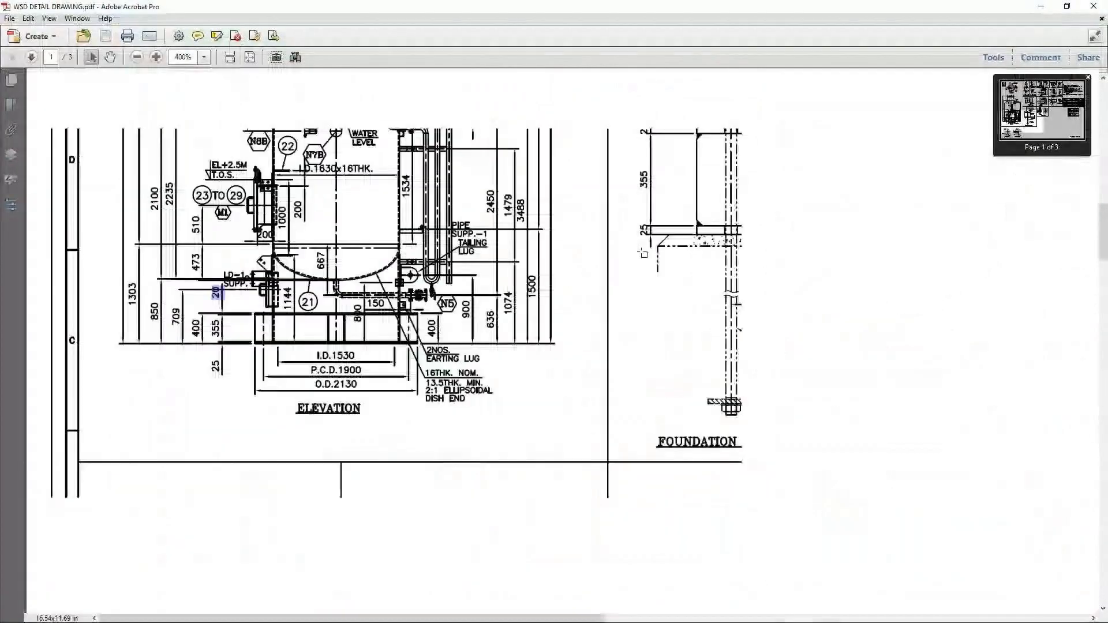
ctrl+scroll(643, 254, down, 2)
scroll(472, 235, up, 3)
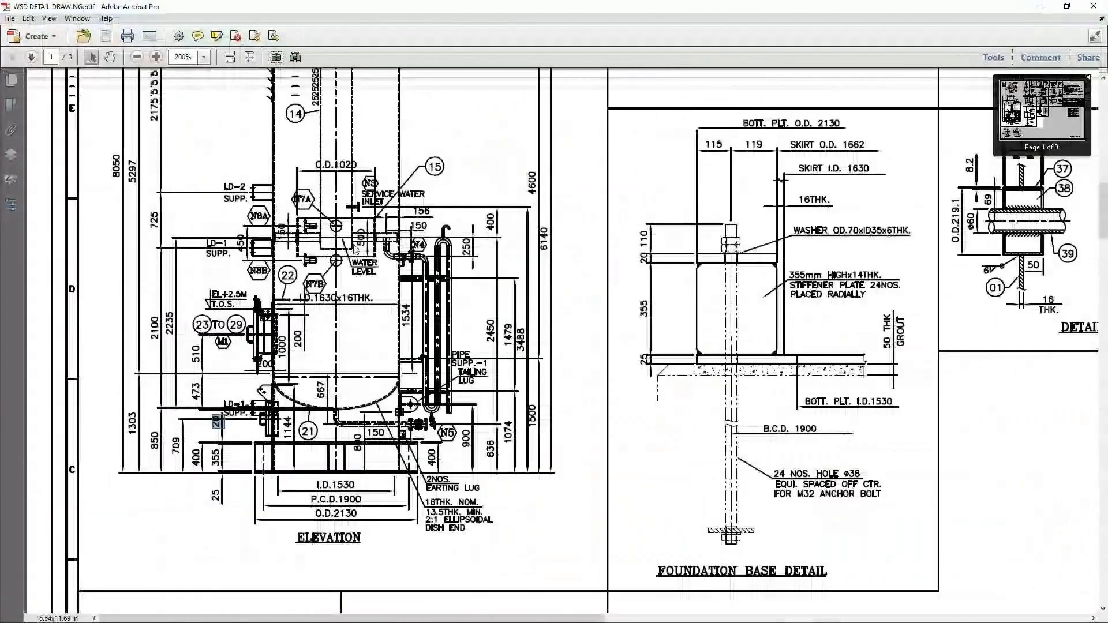
scroll(355, 249, up, 8)
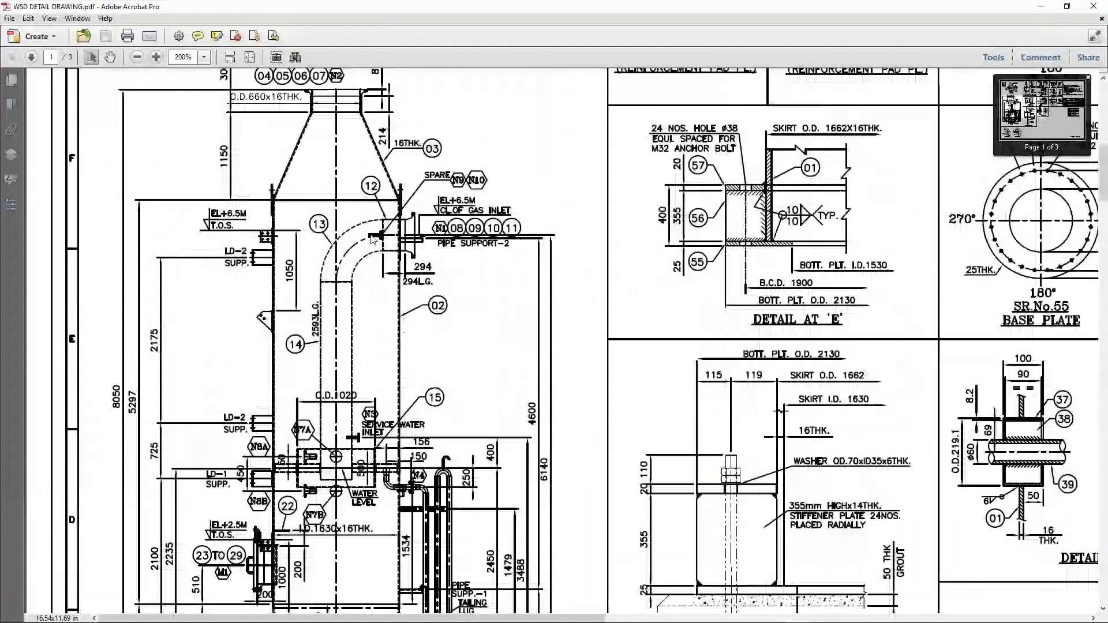
scroll(369, 271, up, 1)
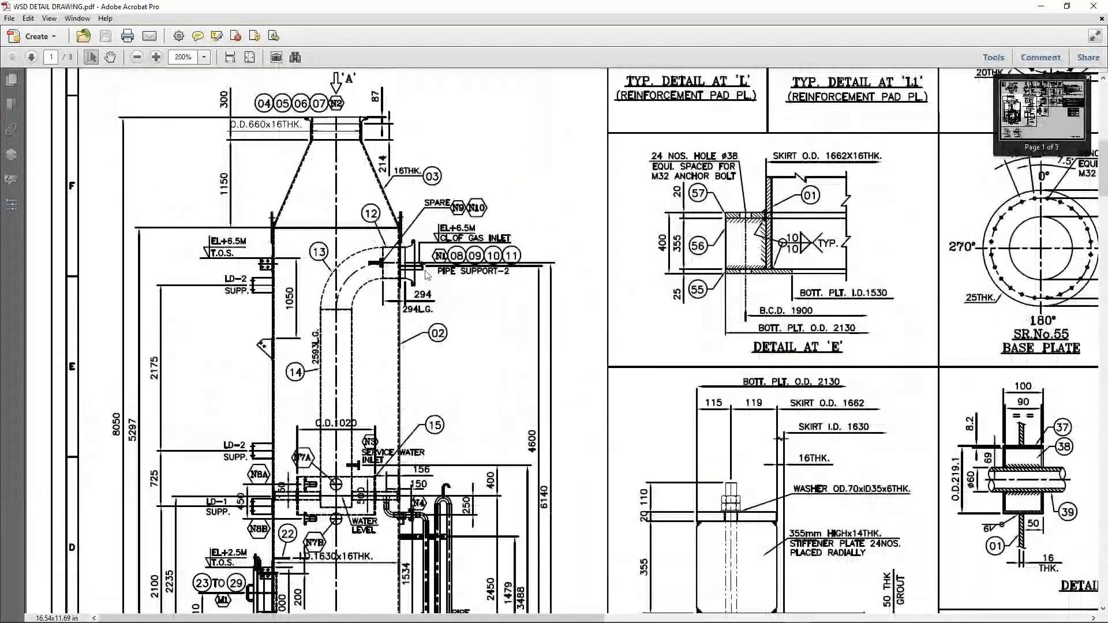
ctrl+scroll(435, 257, up, 3)
drag(422, 235, 476, 283)
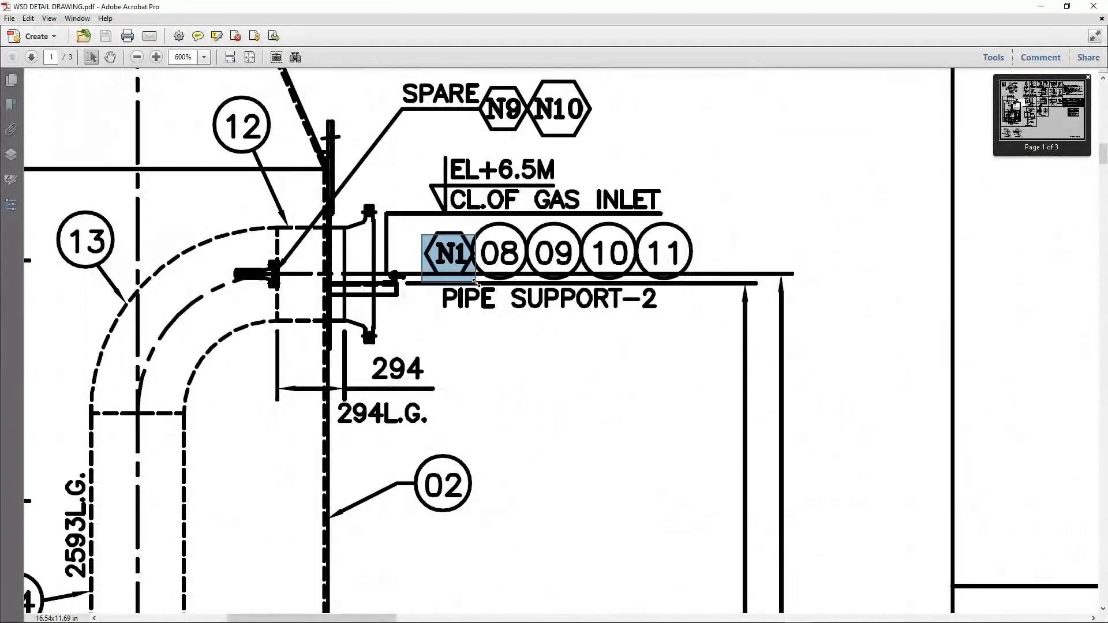
Step: Highlight nozzle N1's pipe size, schedule, flange class and description in the drawing's Nozzle Schedule
ctrl+scroll(459, 272, down, 3)
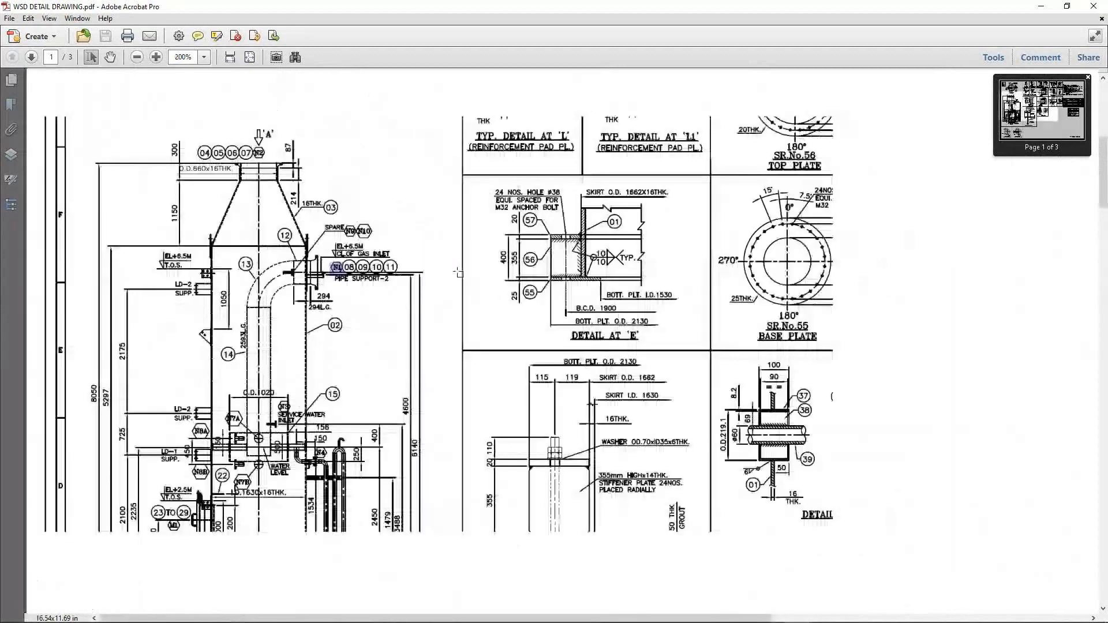
ctrl+scroll(573, 287, down, 2)
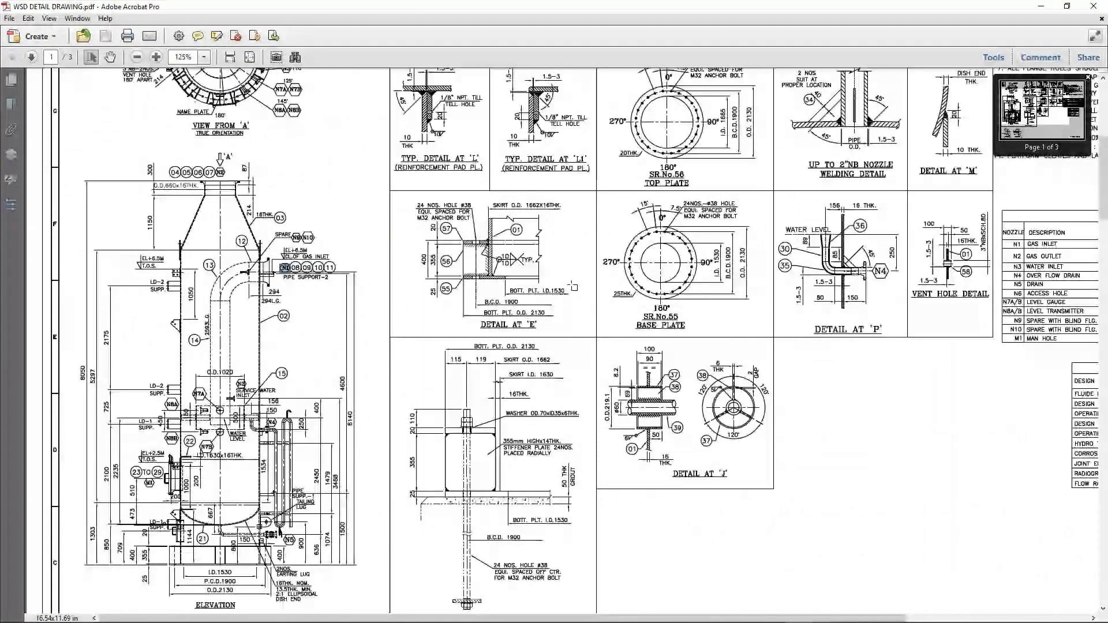
scroll(750, 289, right, 5)
ctrl+scroll(927, 291, up, 3)
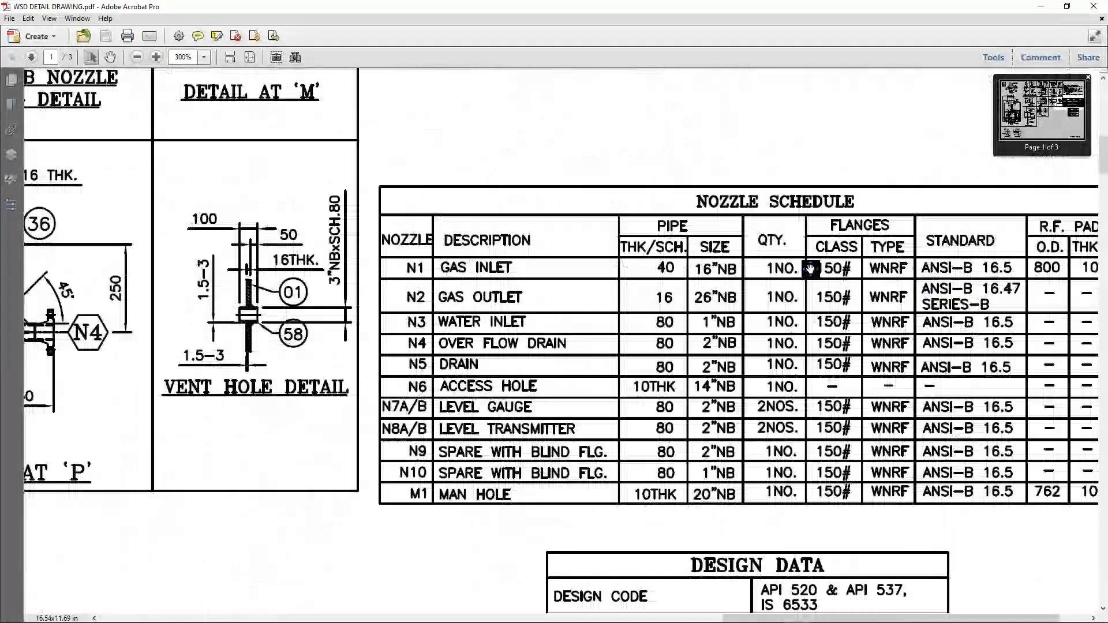
middle_drag(810, 269, 750, 271)
drag(634, 259, 686, 283)
drag(586, 263, 623, 279)
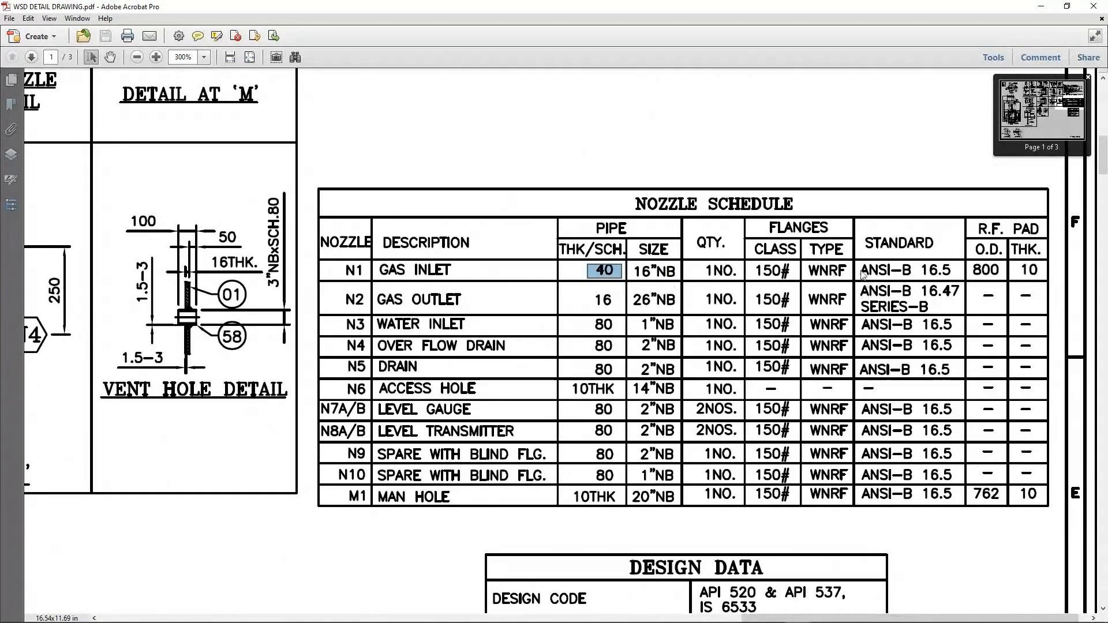
drag(751, 263, 783, 283)
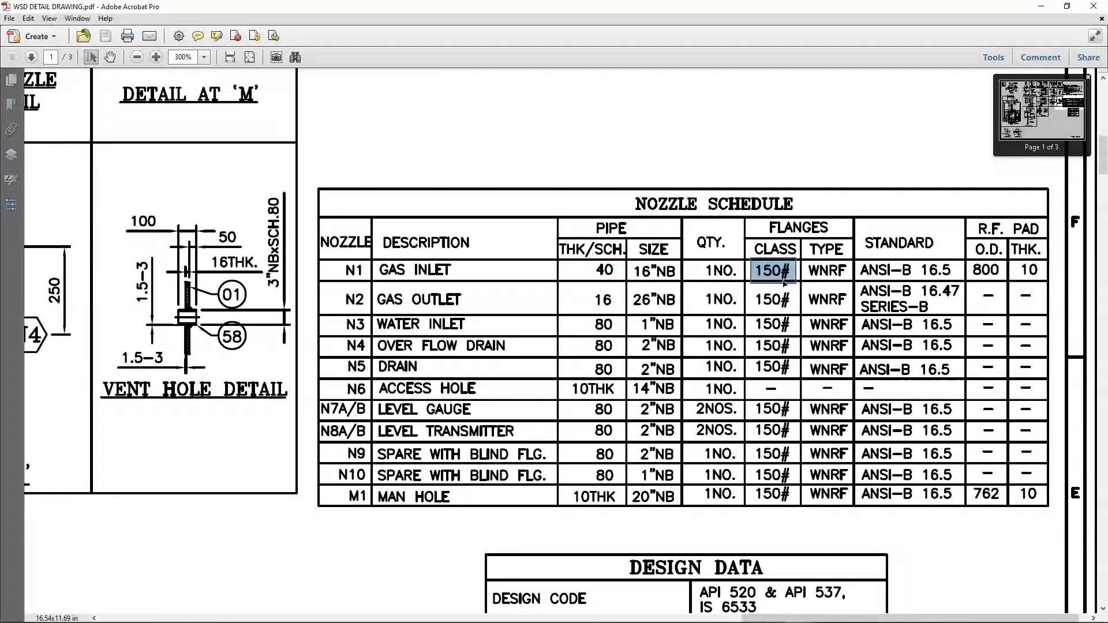
drag(378, 259, 473, 283)
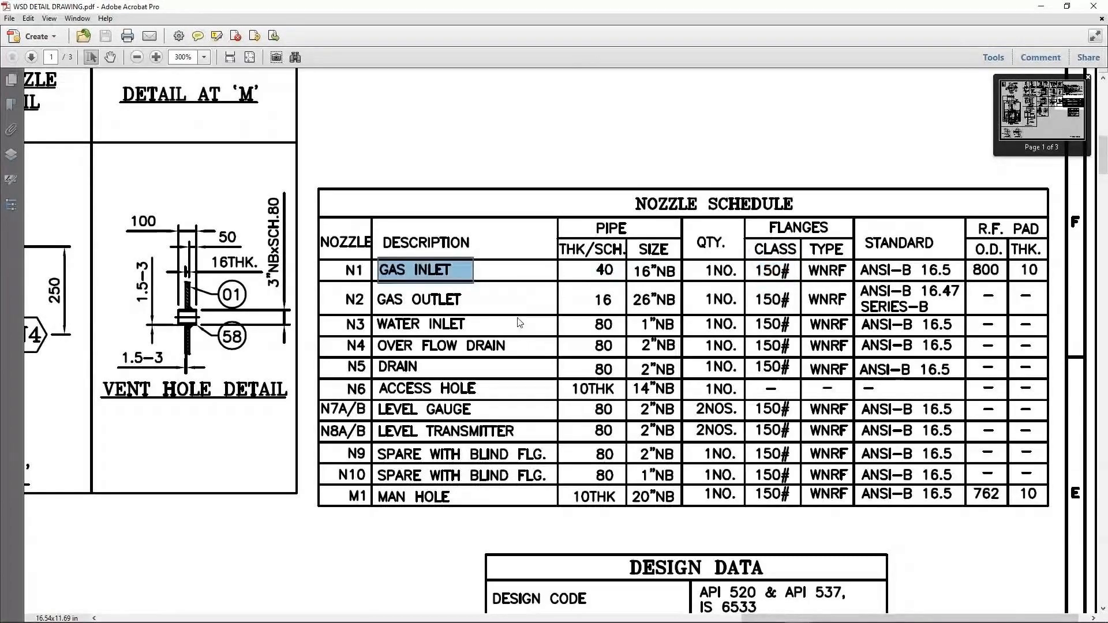
Step: Highlight nozzle N1's R.F. pad outside diameter and thickness in the Nozzle Schedule
ctrl+scroll(515, 317, down, 2)
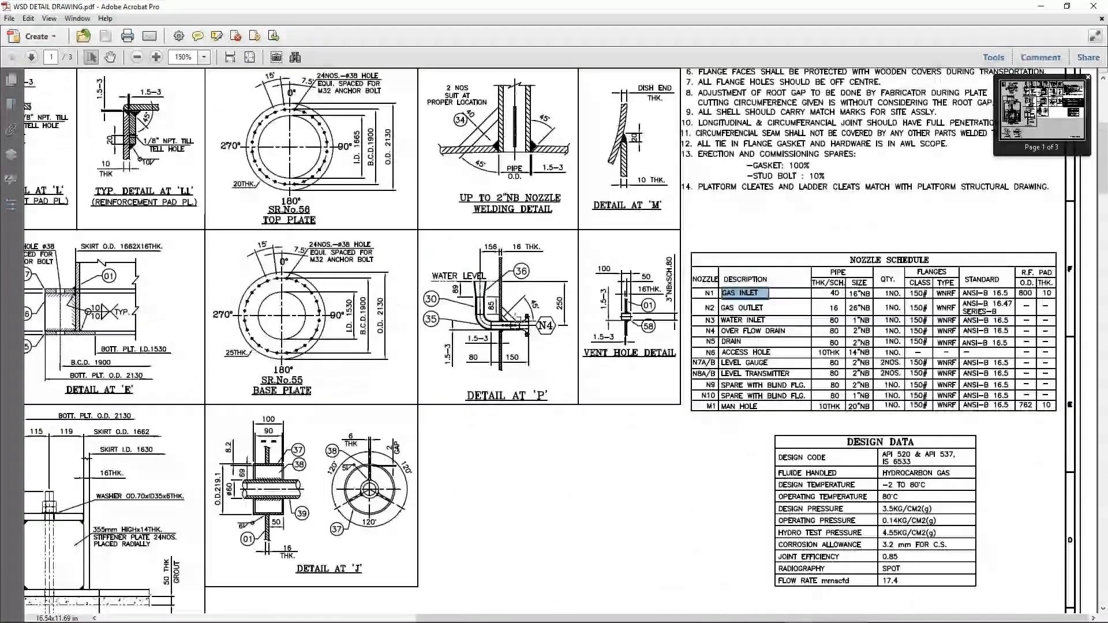
ctrl+scroll(1050, 306, up, 3)
drag(880, 227, 997, 255)
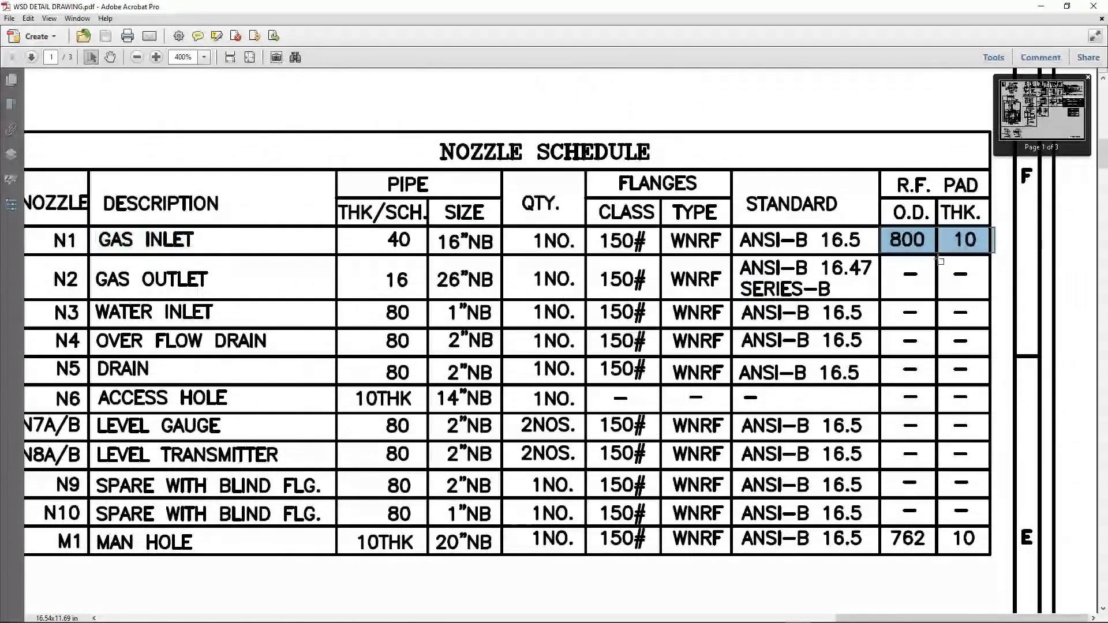
Step: Switch to Static Equipment Generator and add a Shell Nozzle (B) named N1 to Can-1
ctrl+scroll(660, 238, down, 2)
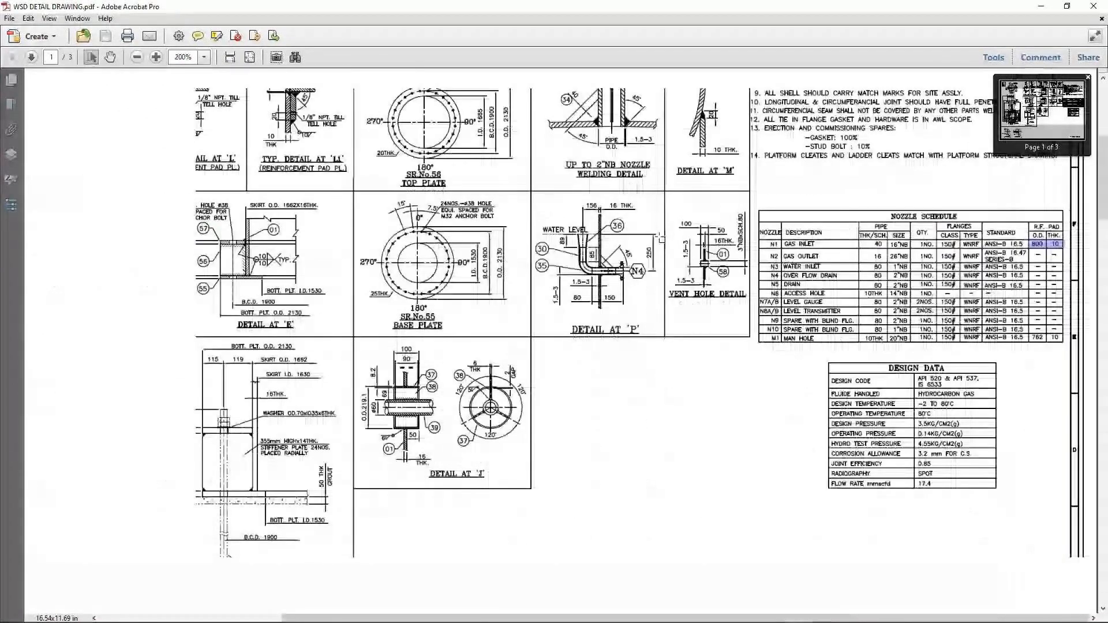
ctrl+scroll(661, 238, down, 2)
ctrl+scroll(312, 281, up, 4)
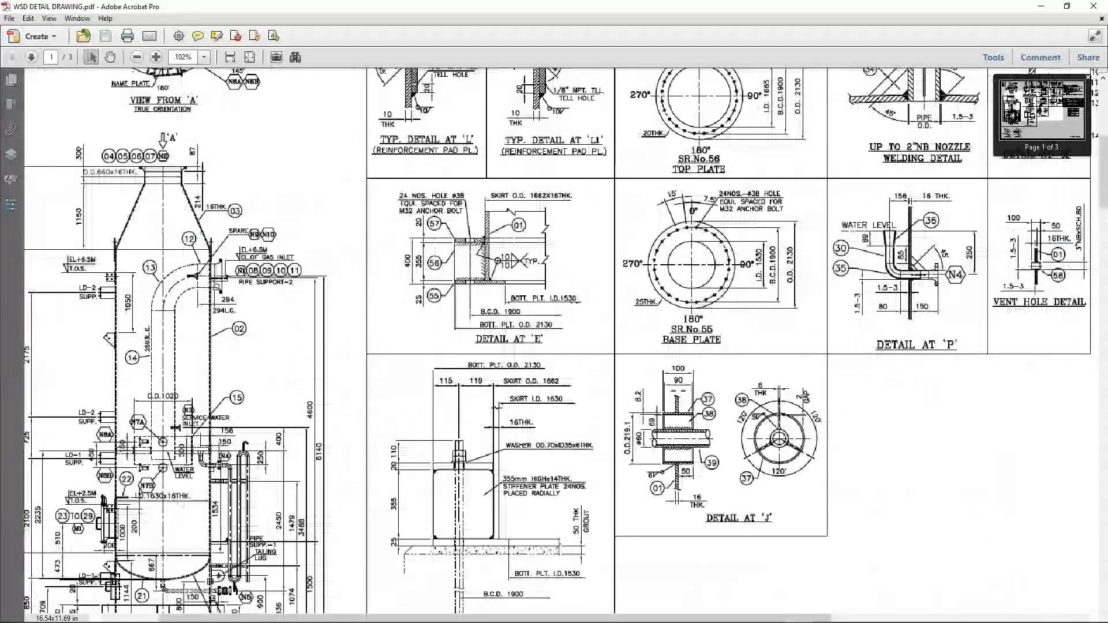
ctrl+scroll(311, 282, down, 4)
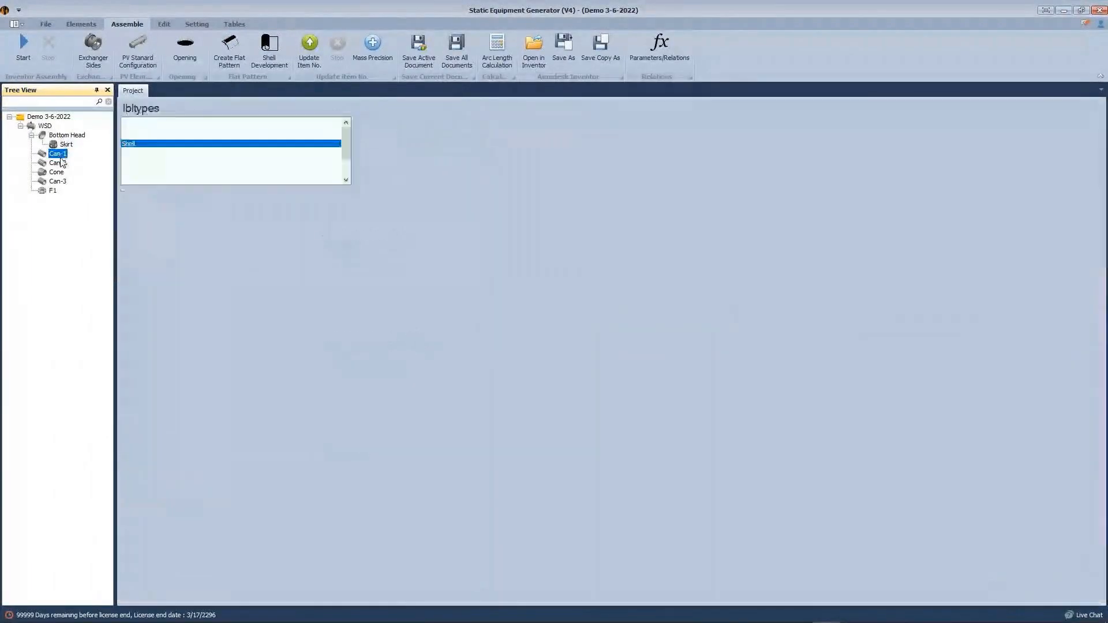
click(80, 23)
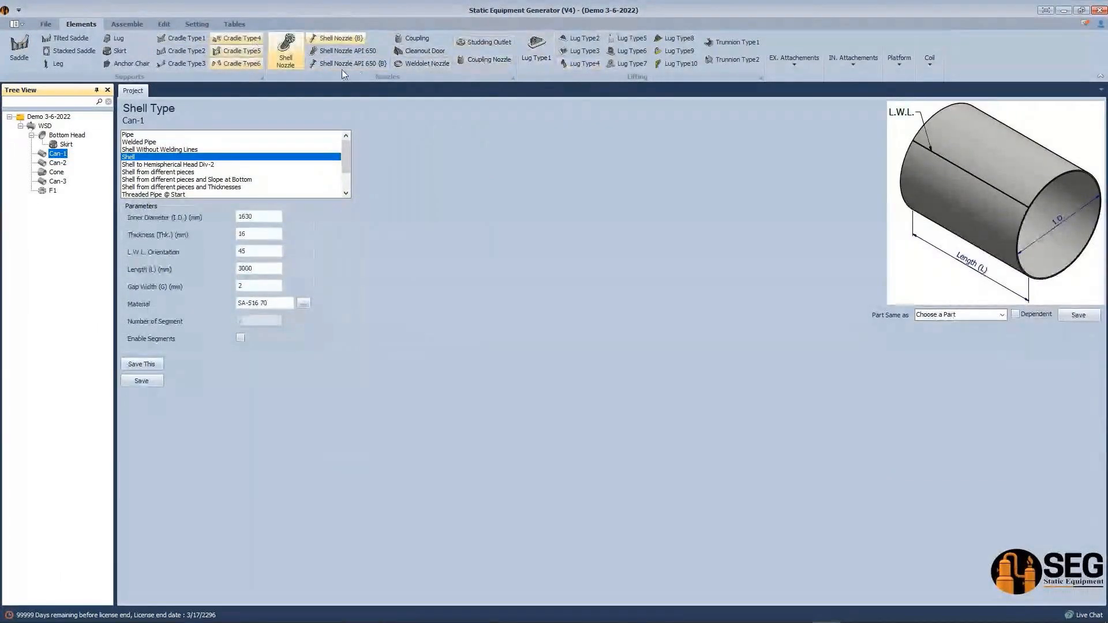
click(334, 39)
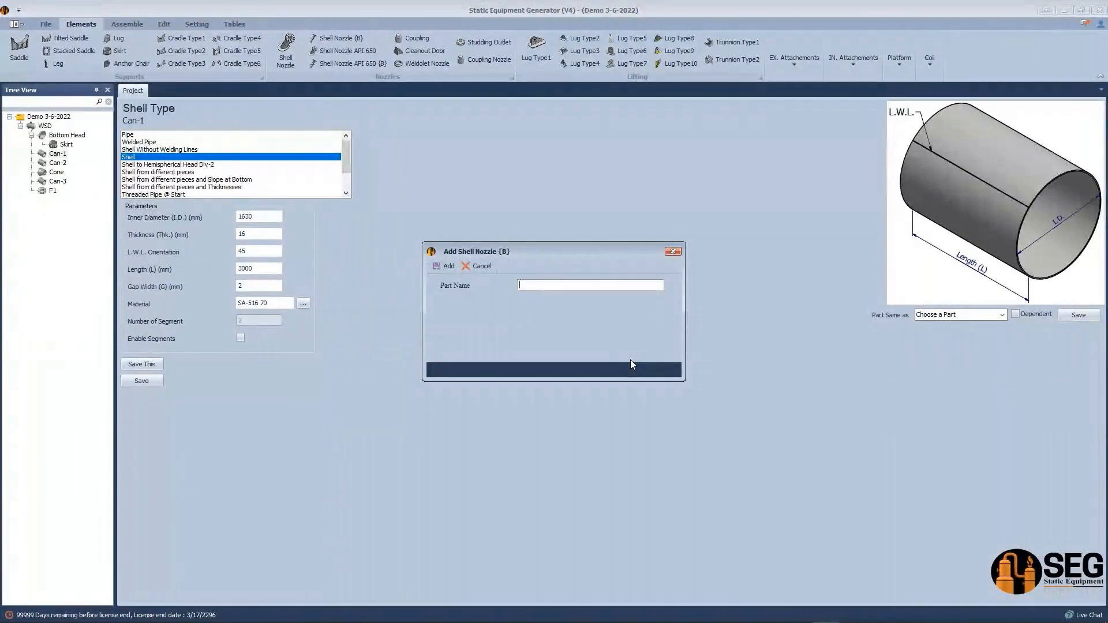
text(N1)
key(Return)
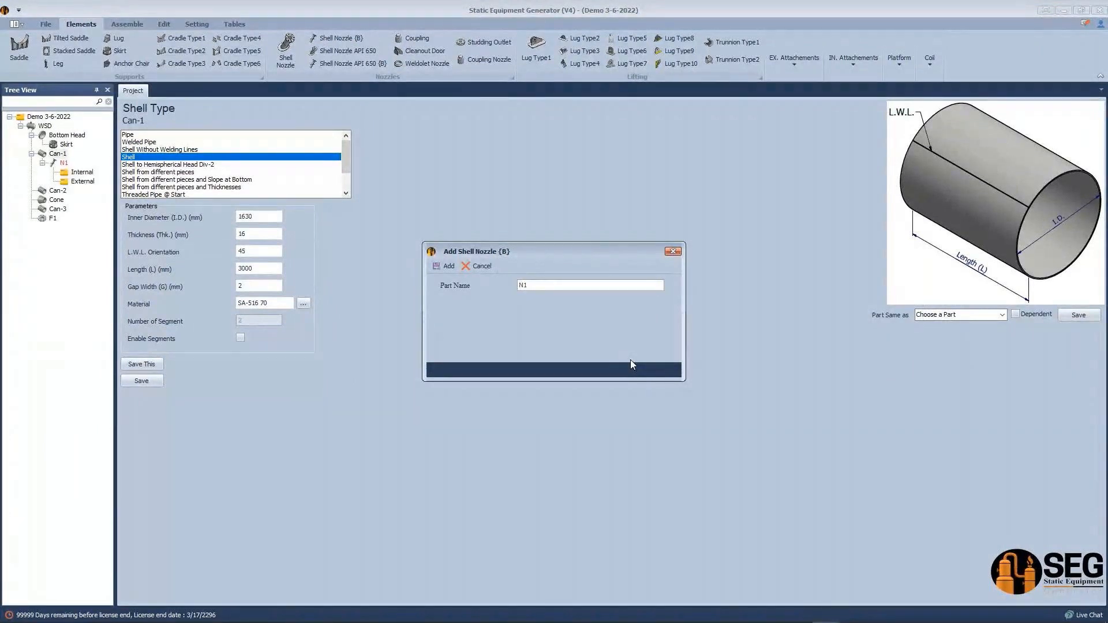
Step: Open nozzle N1's parameters and set its pipe size to 16 and its schedule to 40
click(64, 163)
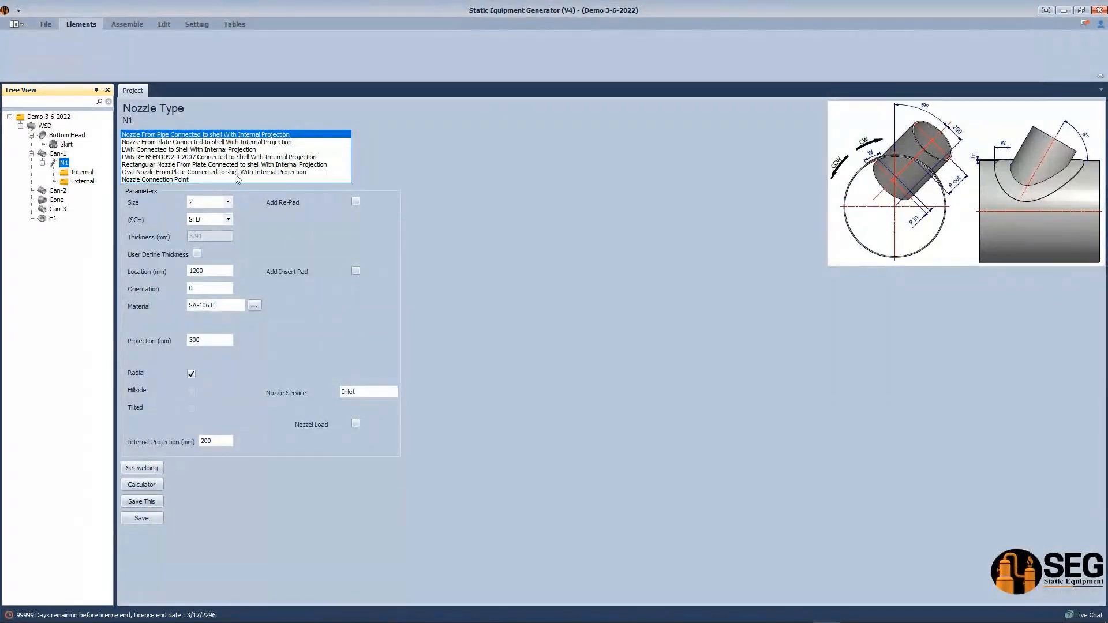
click(228, 202)
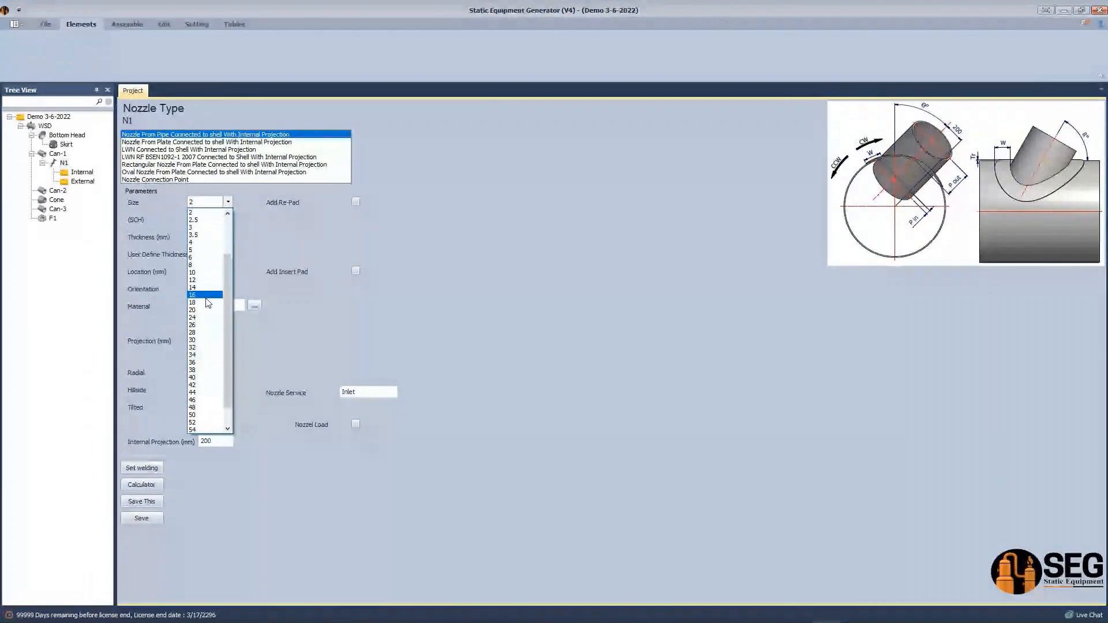
click(206, 296)
click(228, 220)
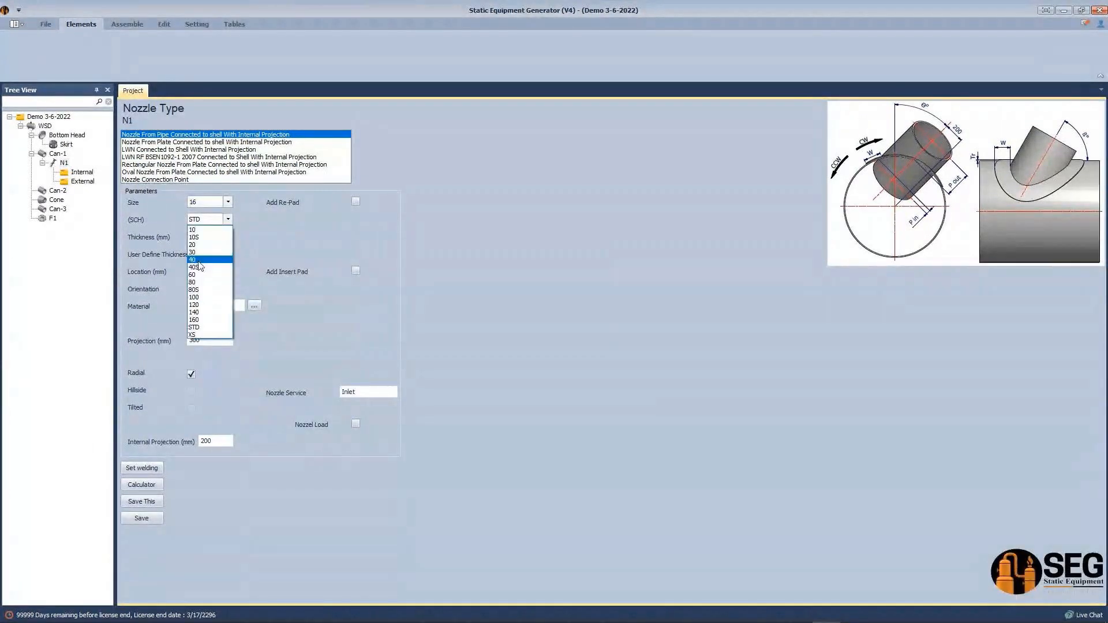
click(197, 260)
Step: Add a reinforcement pad to nozzle N1 with a width of 190 mm
click(355, 201)
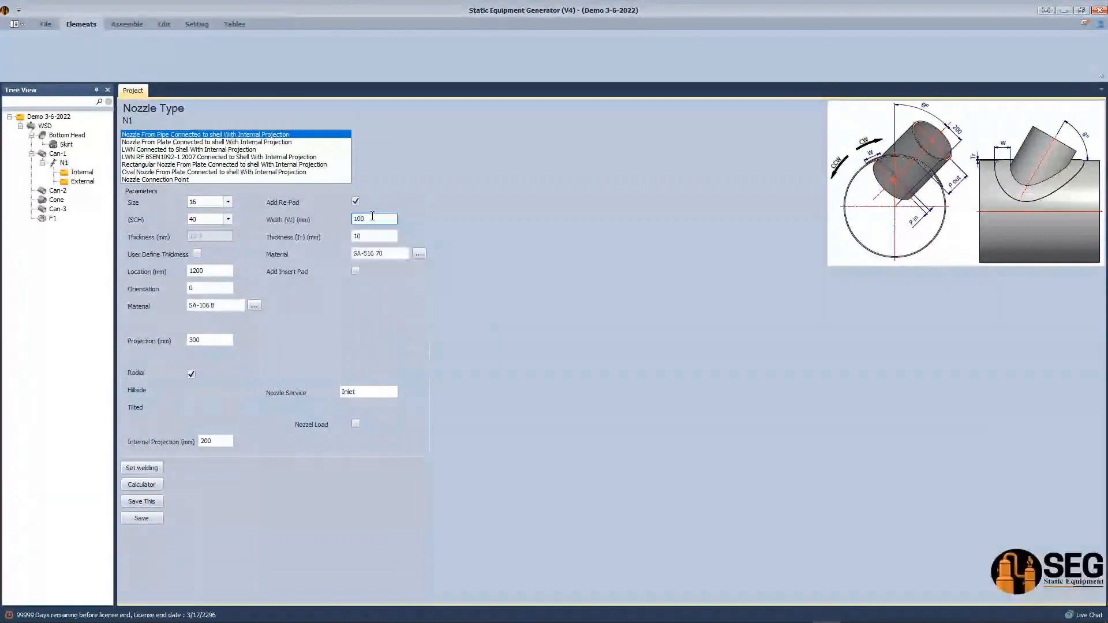
text(190)
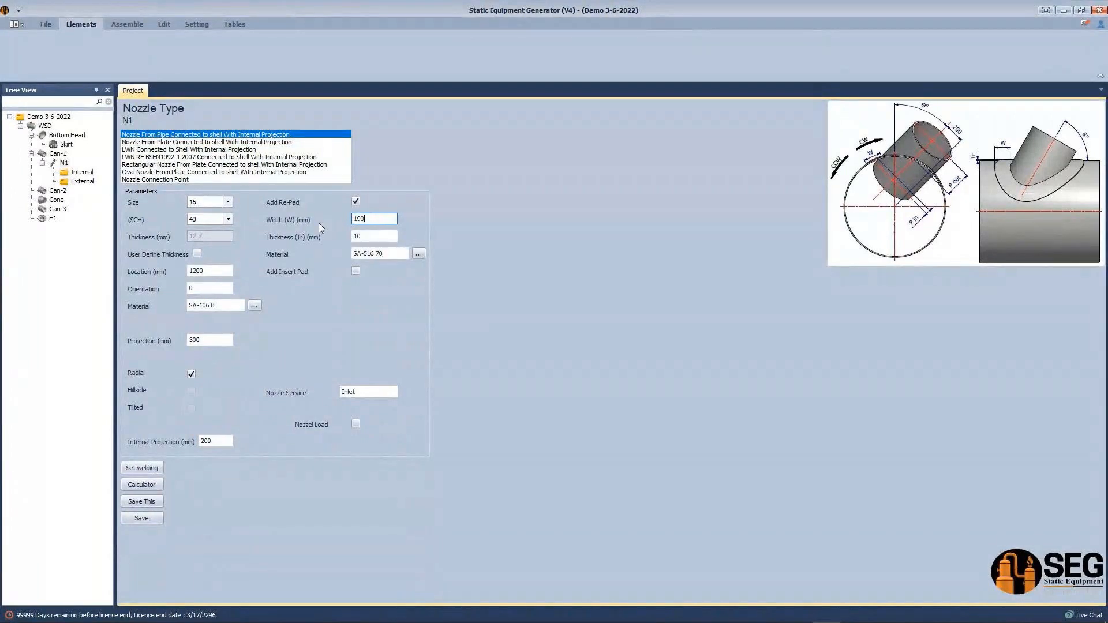
key(Tab)
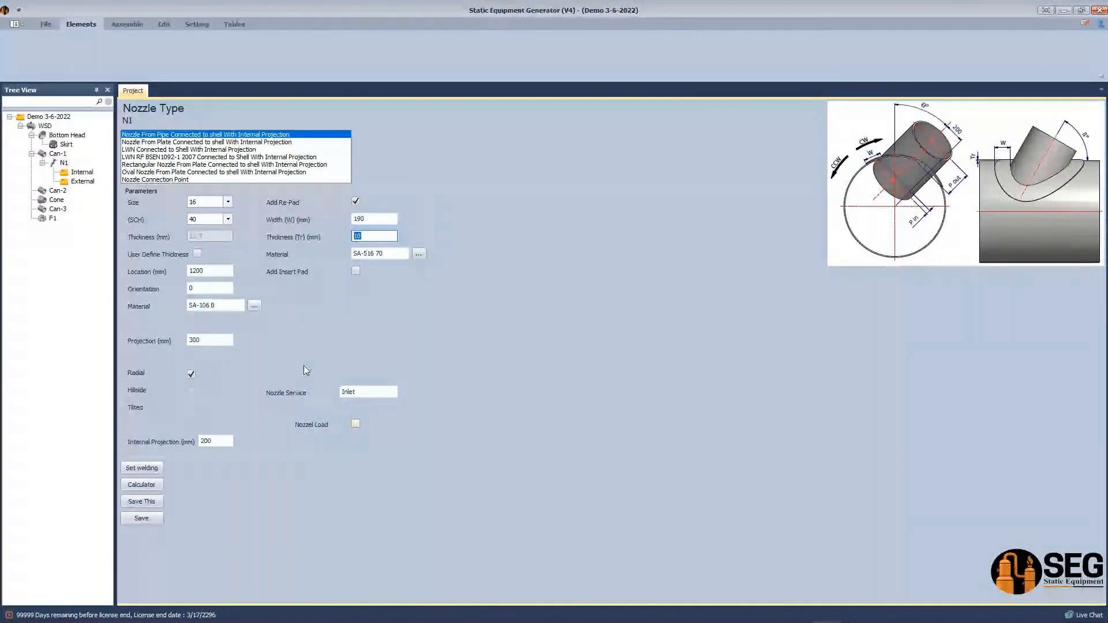
Step: Switch to the WSD detail drawing PDF and highlight the 6140 height dimension of nozzle N1 in the elevation view
click(208, 271)
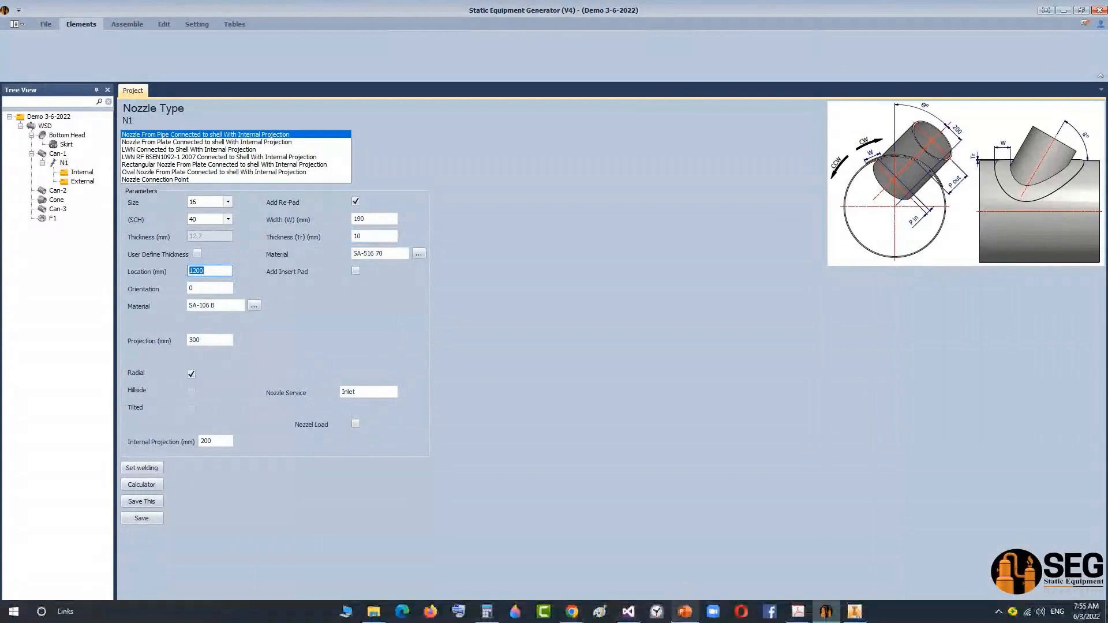
click(802, 618)
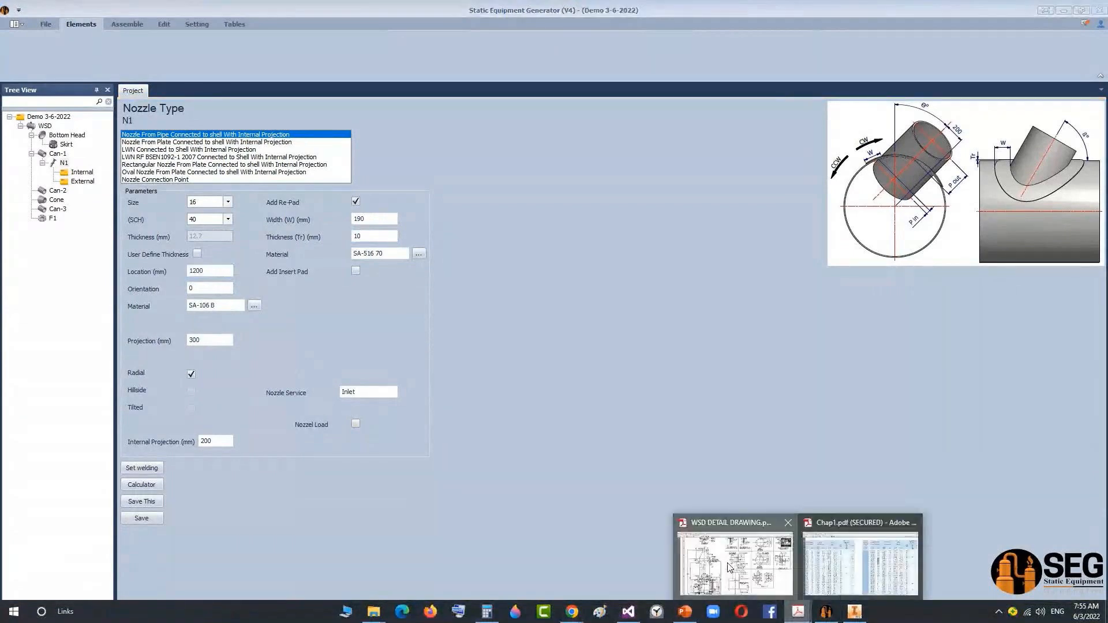
click(728, 567)
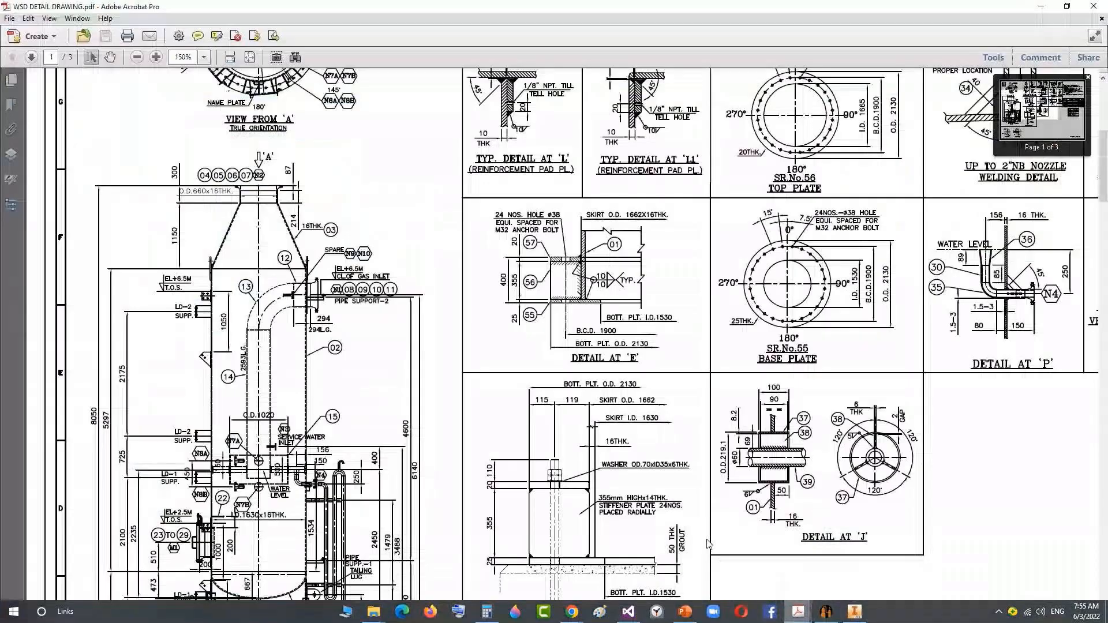
scroll(406, 330, down, 1)
scroll(406, 329, down, 2)
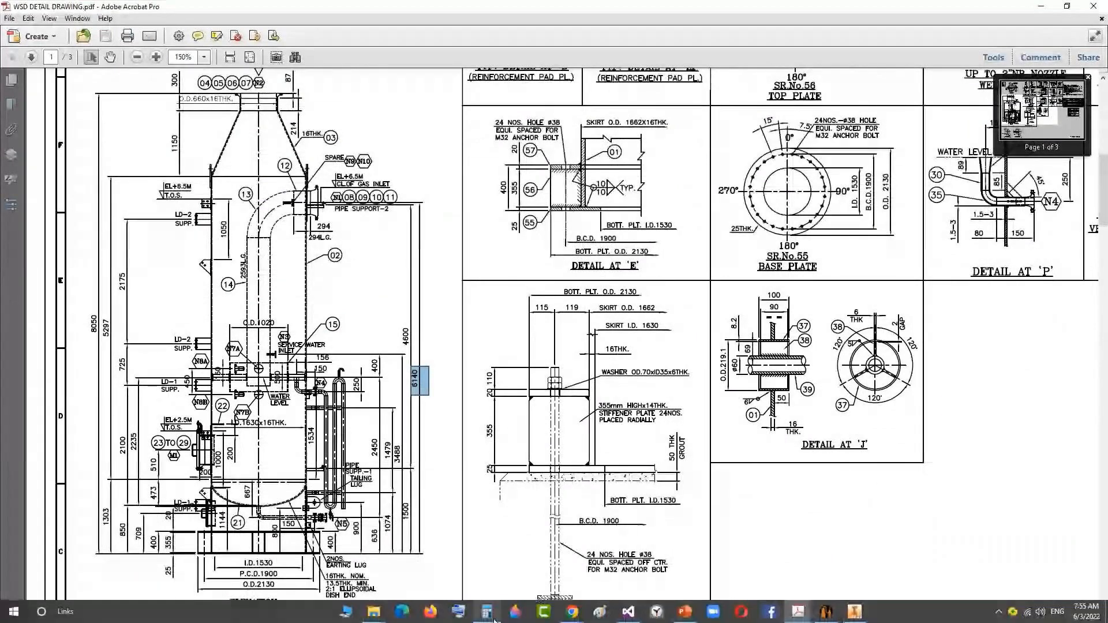
Step: Subtract 1303 from 6140 in Calculator and set nozzle N1's location to 4837 mm in Static Equipment Generator
click(494, 620)
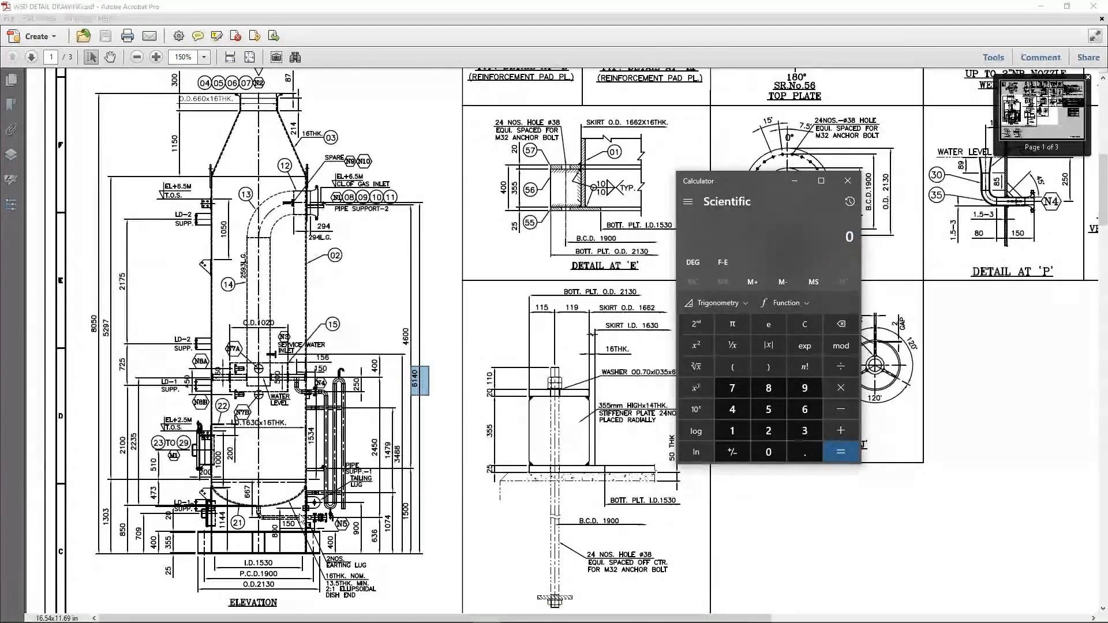
text(6,140)
key(minus)
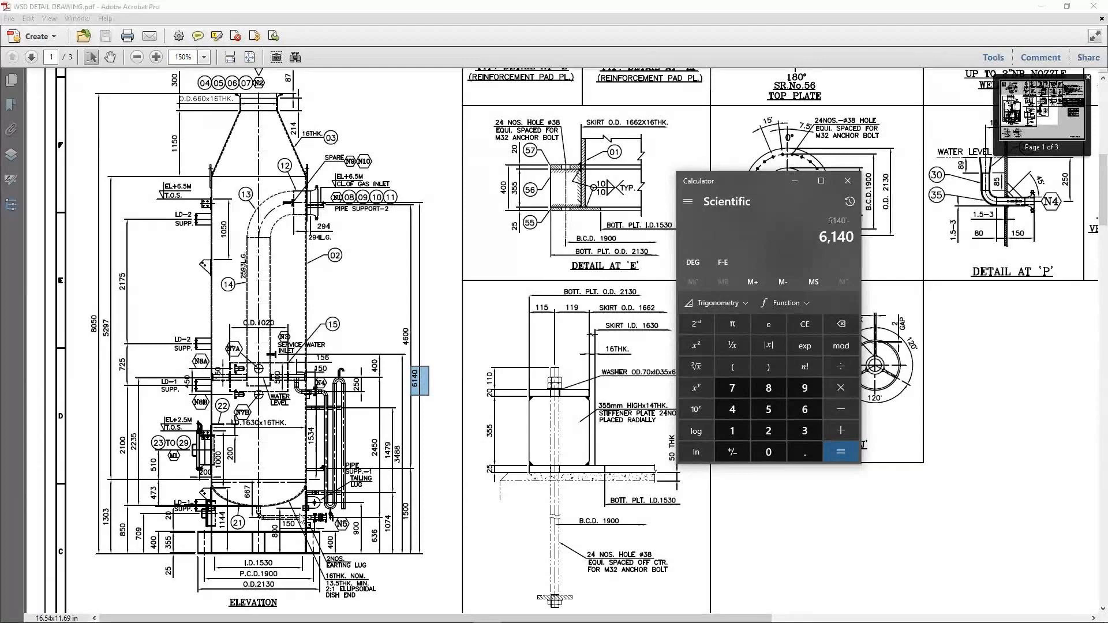
text(1303)
key(Return)
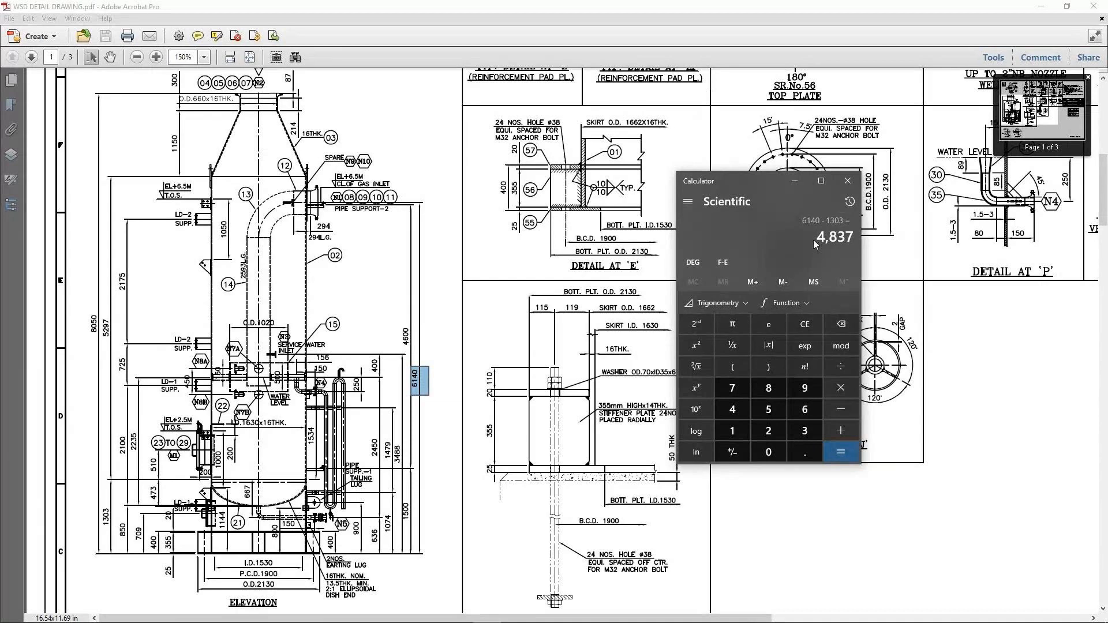
drag(818, 236, 854, 237)
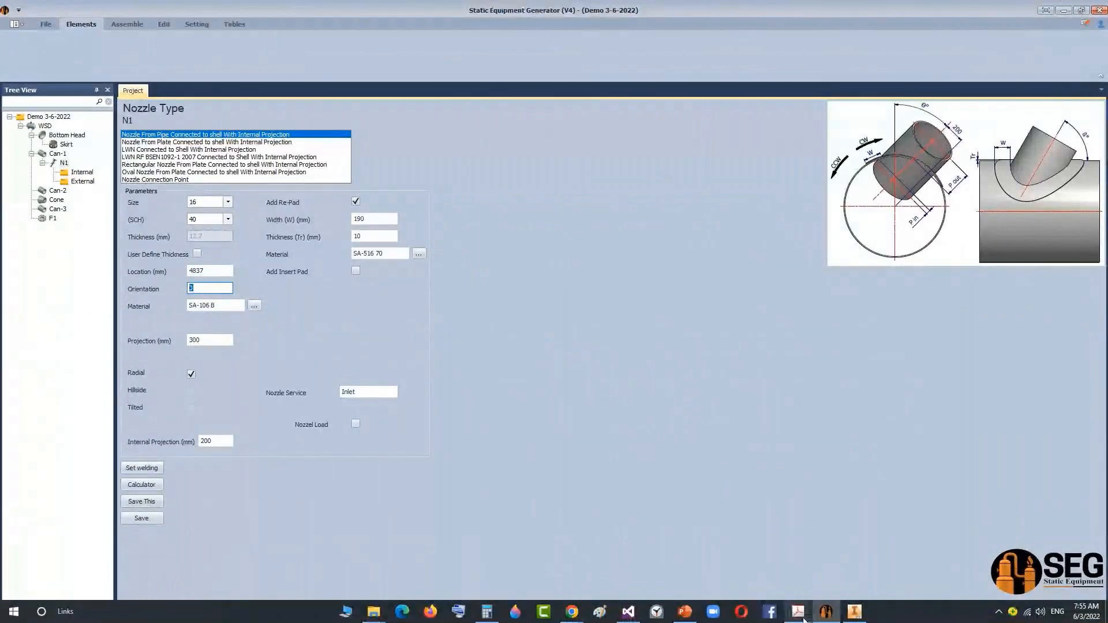
Step: Switch to the WSD detail drawing and highlight the N1 tag and its 270° orientation in View from 'A'
mouse_move(803, 620)
click(728, 554)
scroll(422, 318, up, 5)
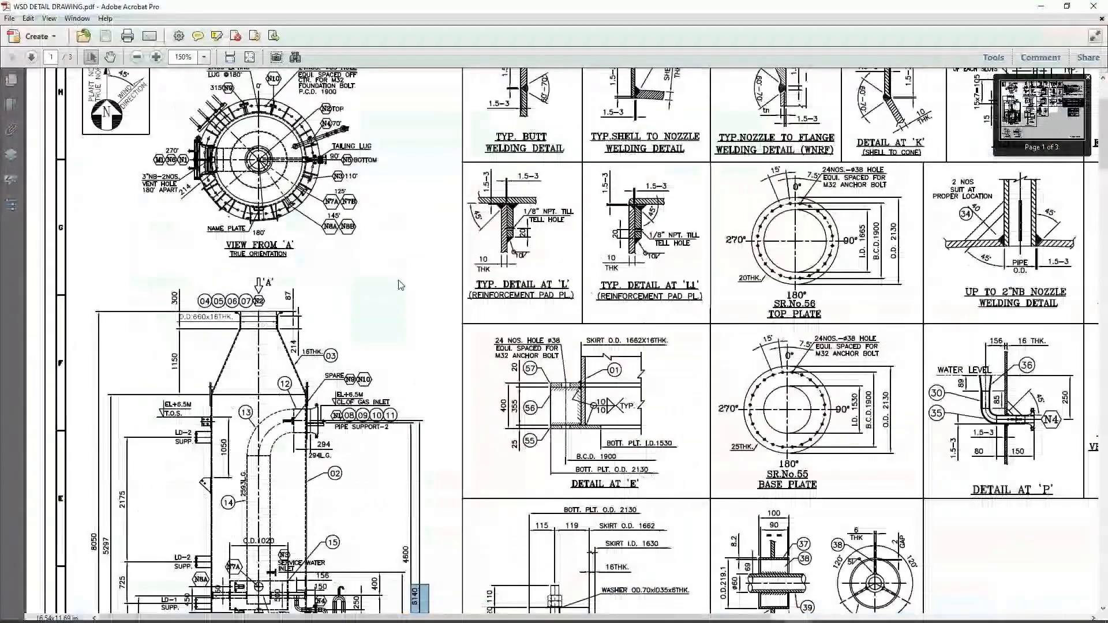
ctrl+scroll(239, 246, up, 3)
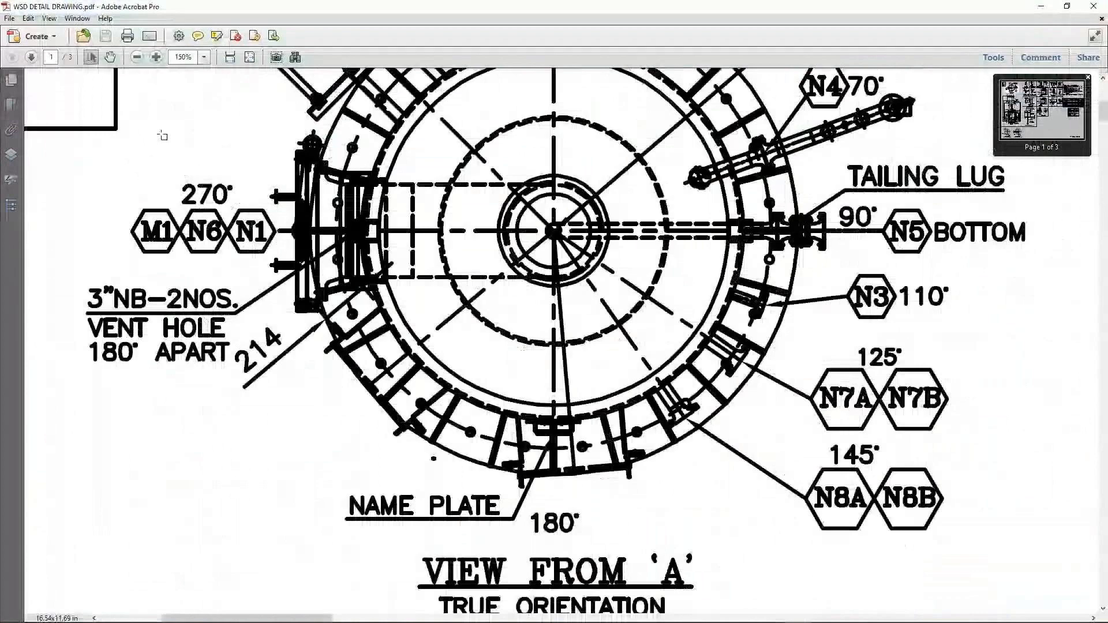
ctrl+scroll(330, 293, down, 1)
ctrl+scroll(330, 292, up, 1)
drag(330, 292, 345, 306)
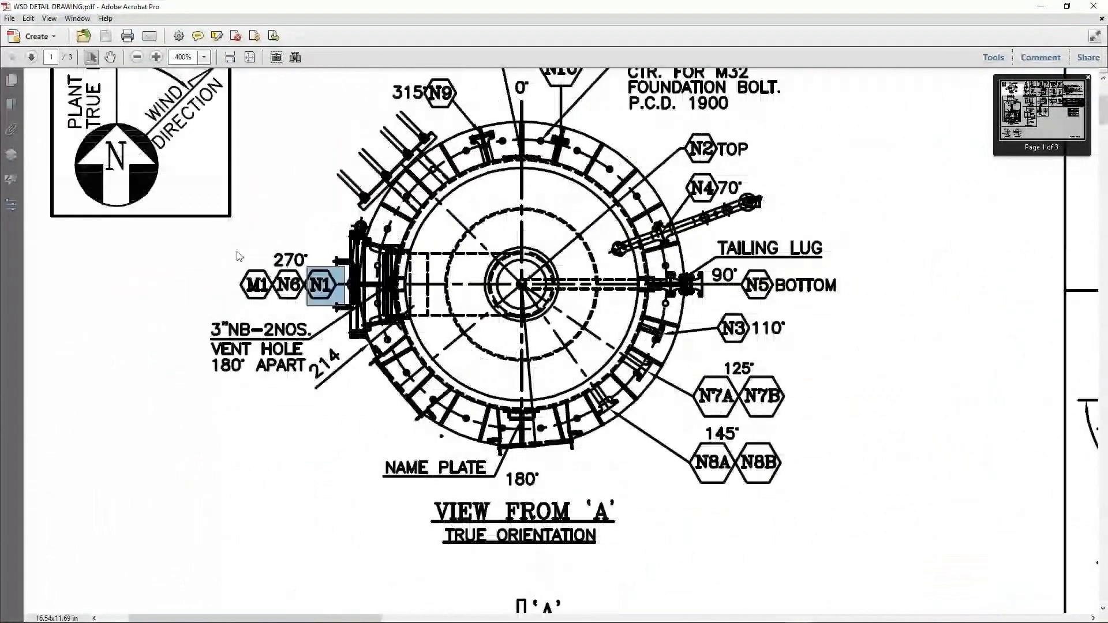
drag(266, 245, 319, 272)
key(ctrl+minus)
key(ctrl+minus)
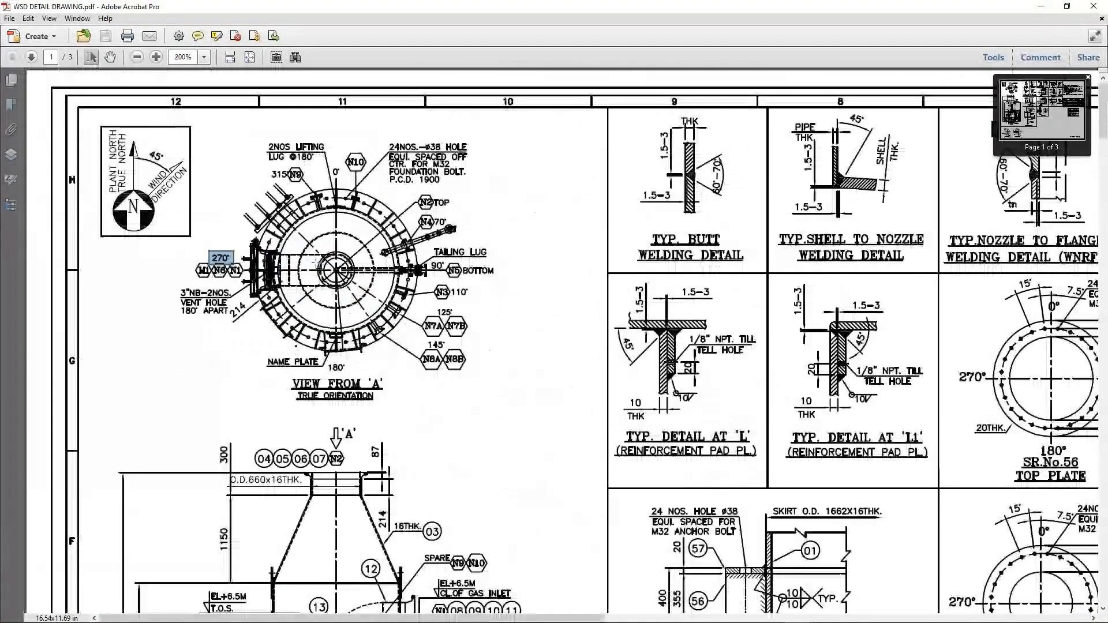
key(ctrl+minus)
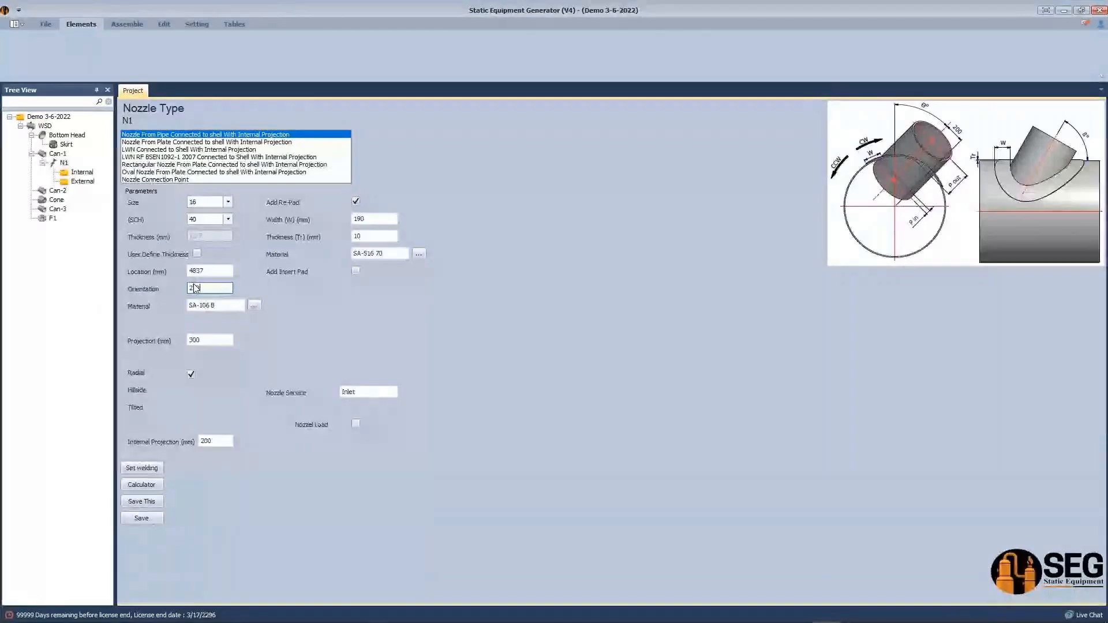
Step: In Static Equipment Generator, set nozzle N1's orientation to 270 and its nozzle service to Gas Inlet
double_click(207, 340)
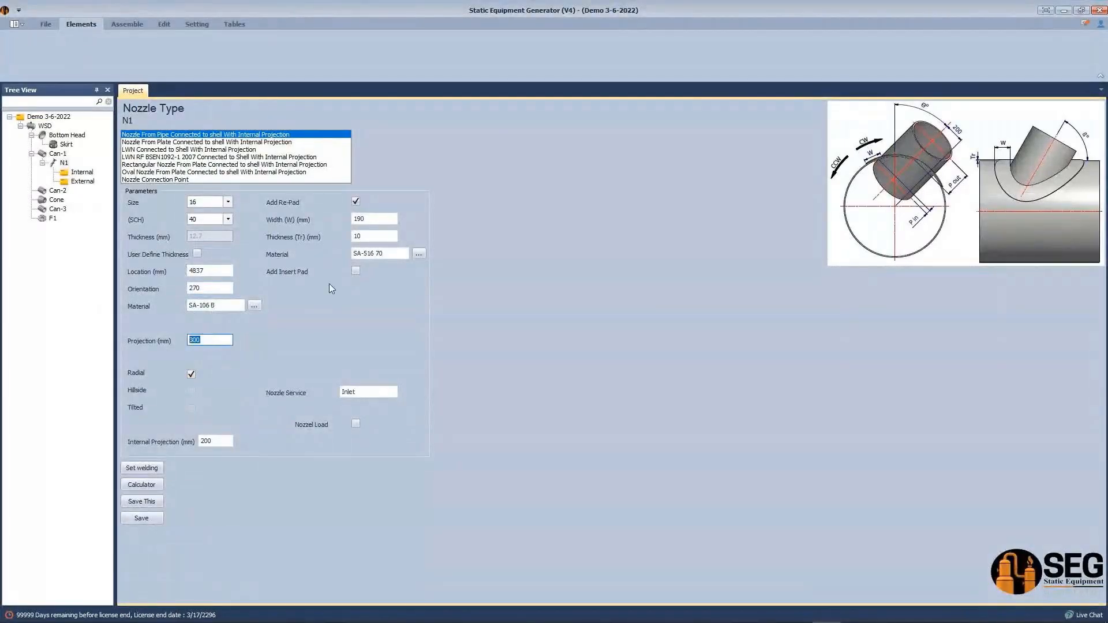
double_click(361, 391)
key(Right)
text(Gas)
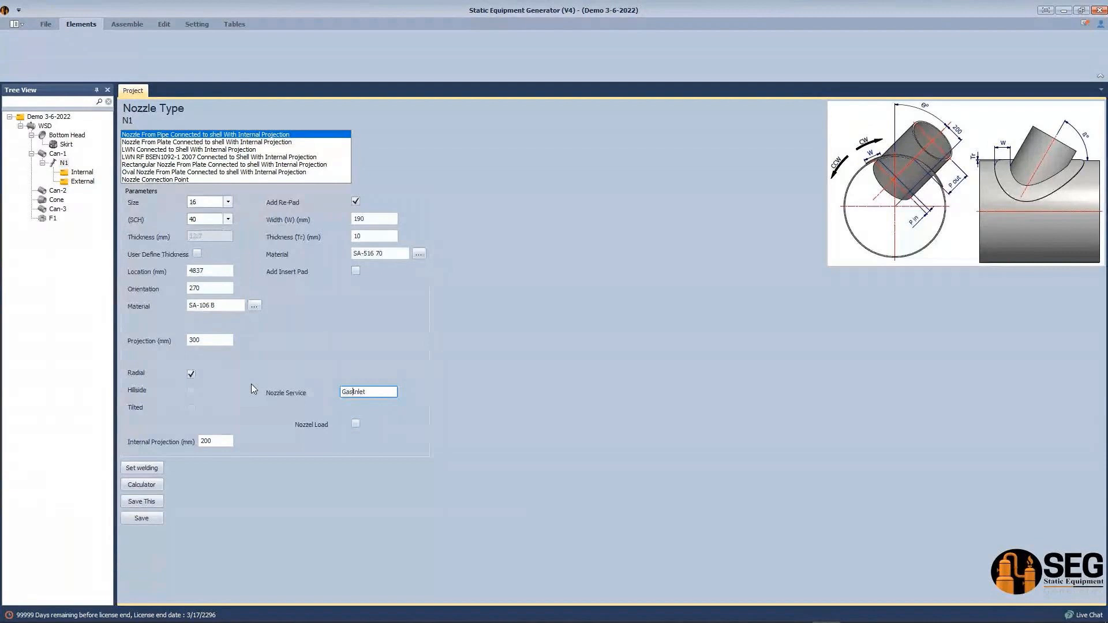
Step: Set nozzle N1's internal projection to 160 mm and save the nozzle
double_click(215, 441)
text(160)
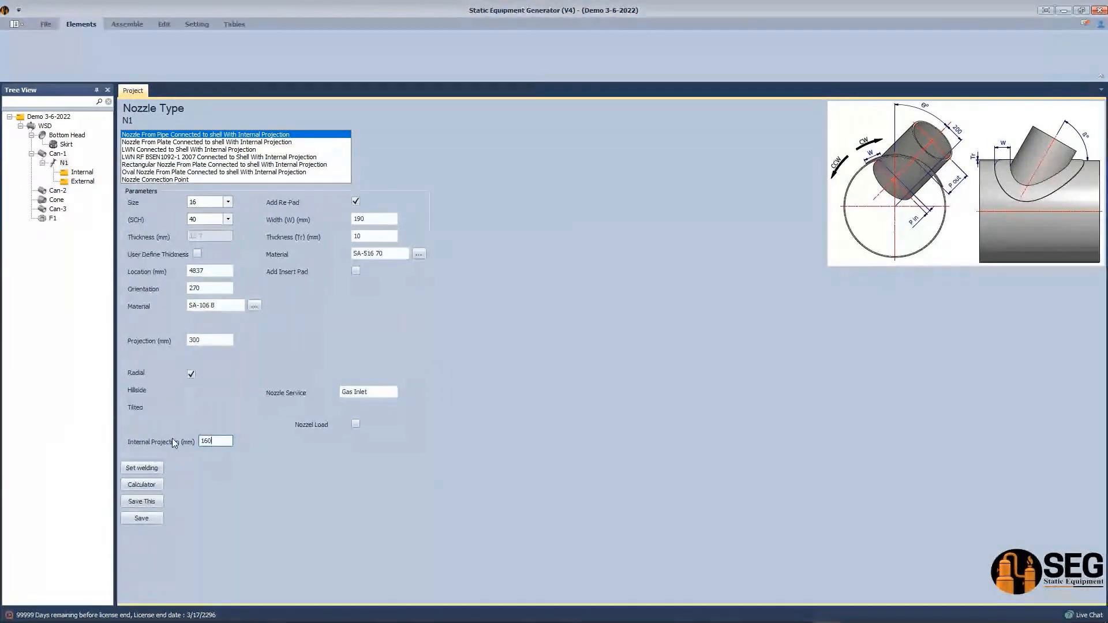
click(148, 519)
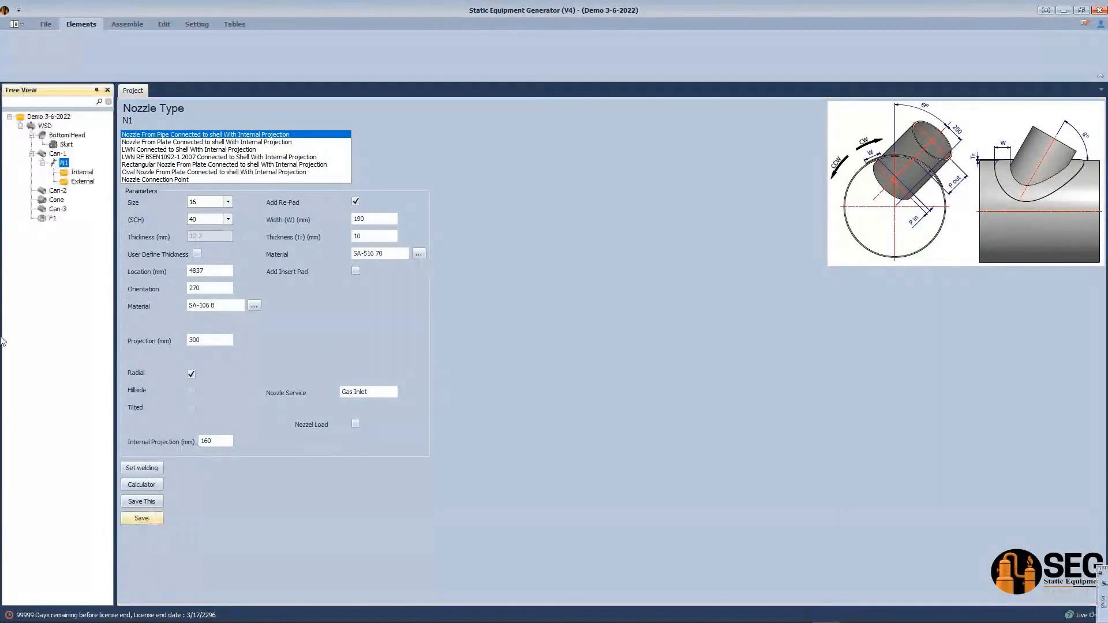
Step: Add a flange named N1-Flange to the External group of nozzle N1
click(81, 181)
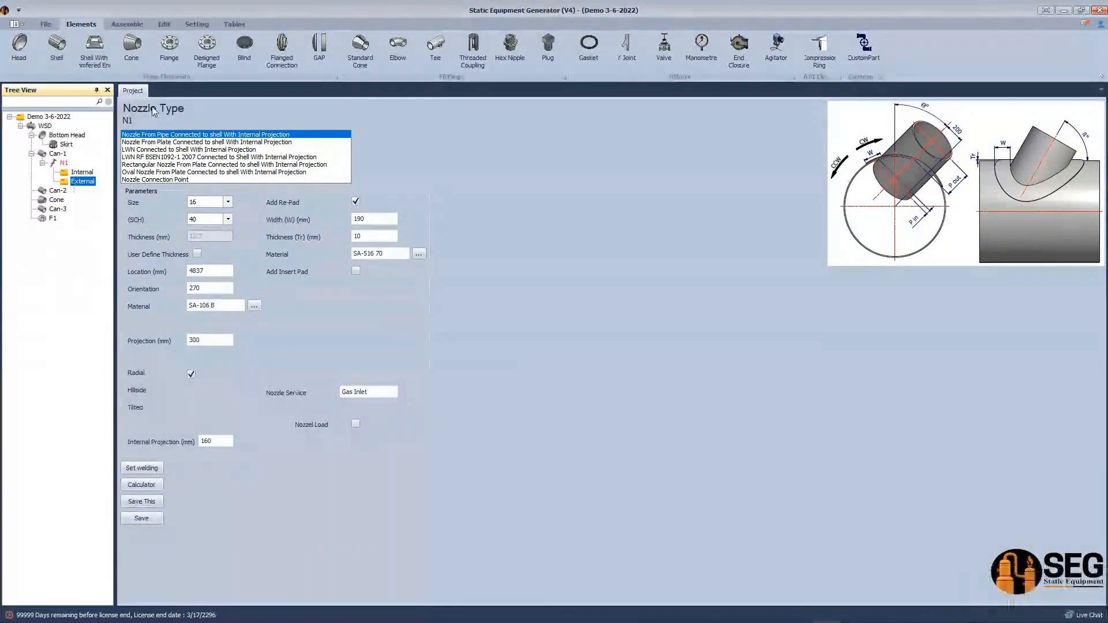
click(169, 48)
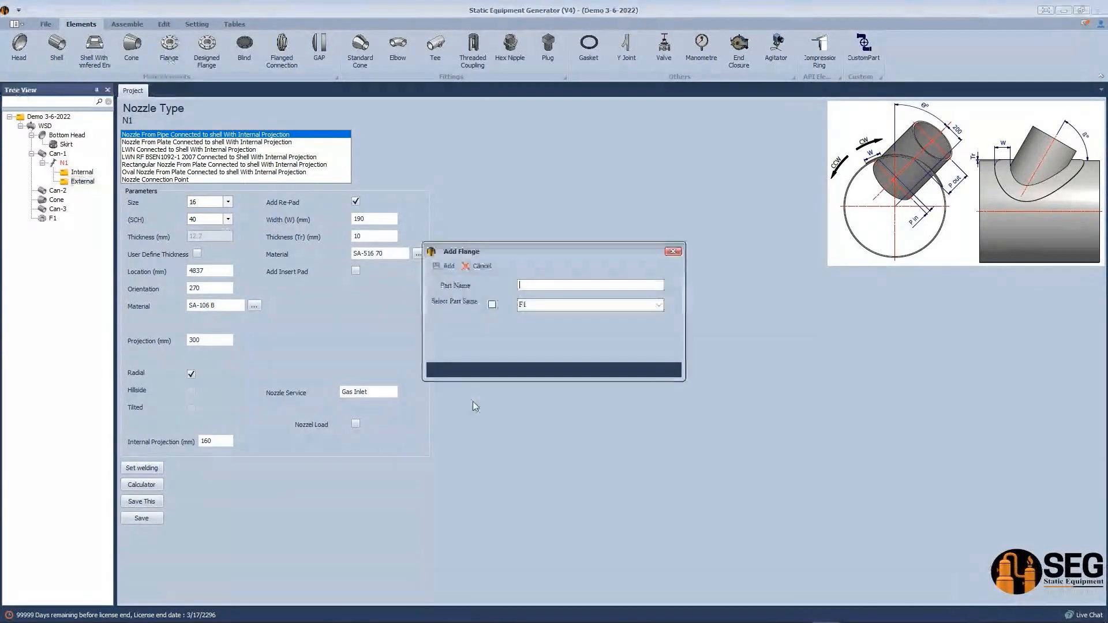
text(N1)
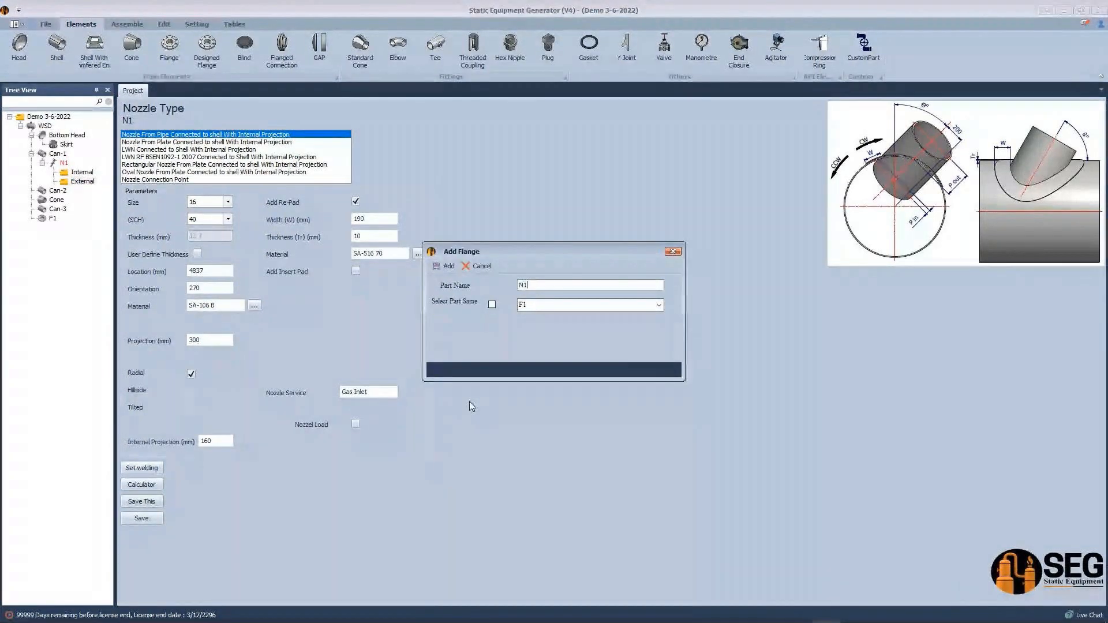
text(-Flange)
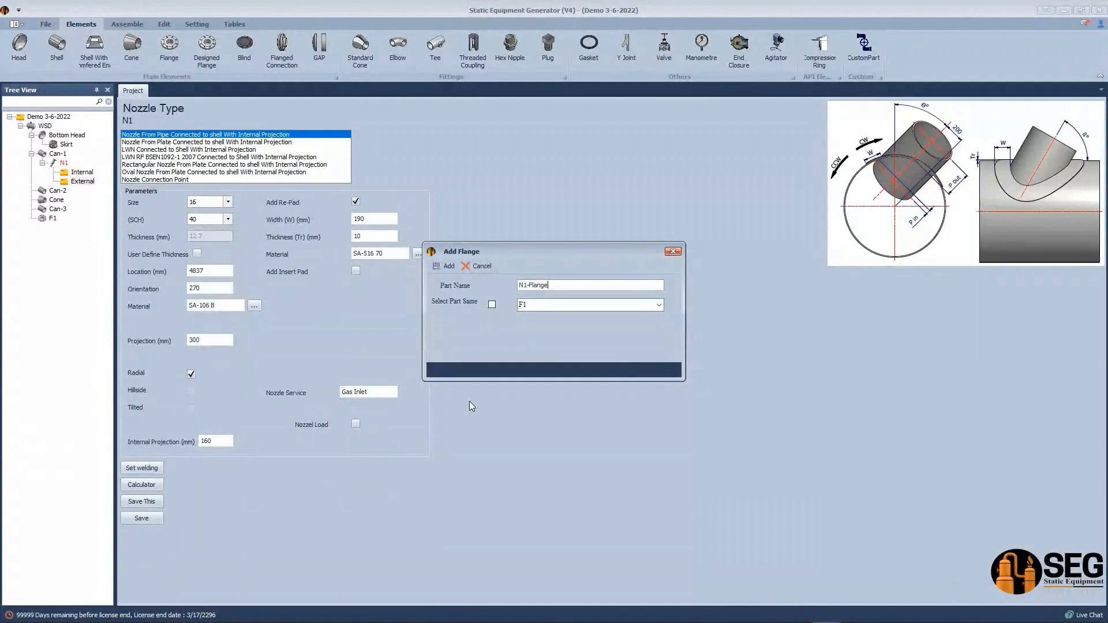
key(Return)
Step: Define N1-Flange as a WN-RF ASME B16.5 flange of size 16 with pipe schedule 40, and save it
click(105, 195)
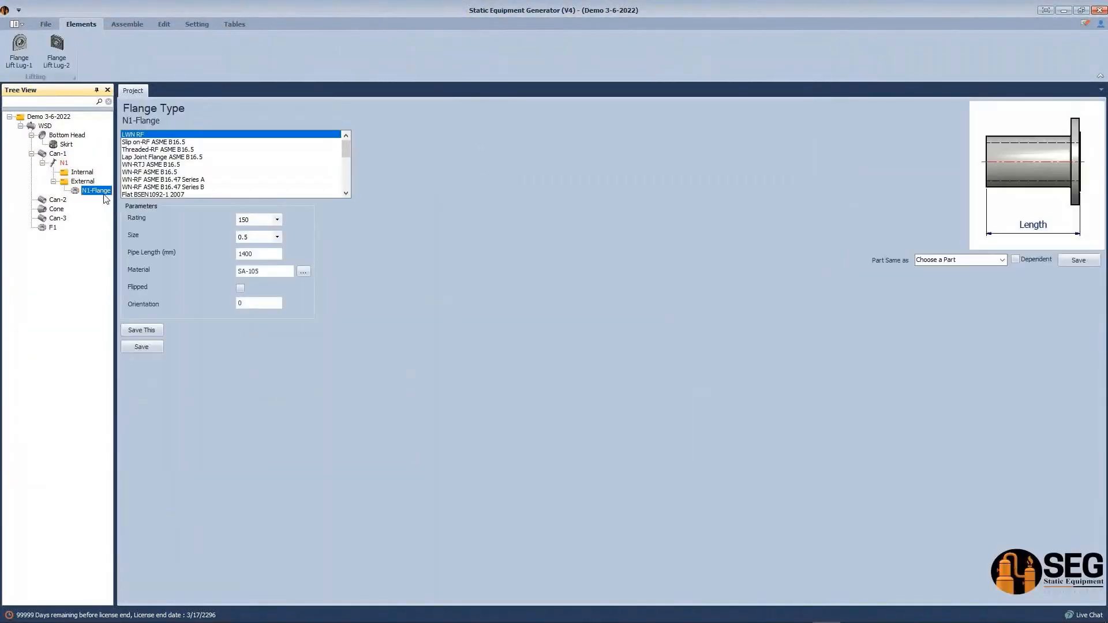
click(140, 172)
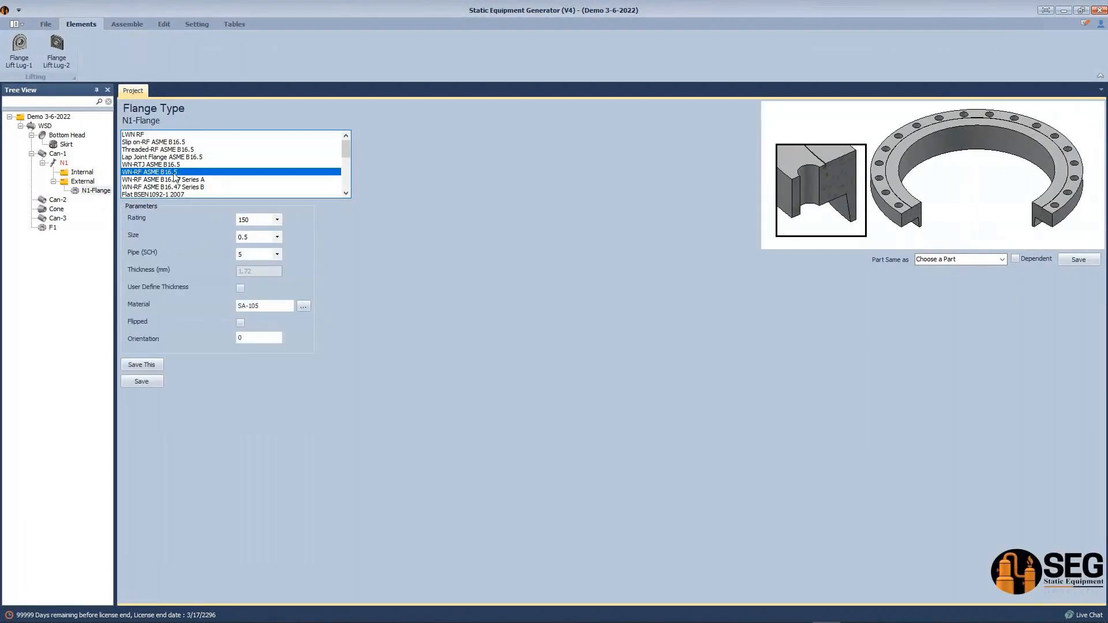
click(277, 237)
click(254, 366)
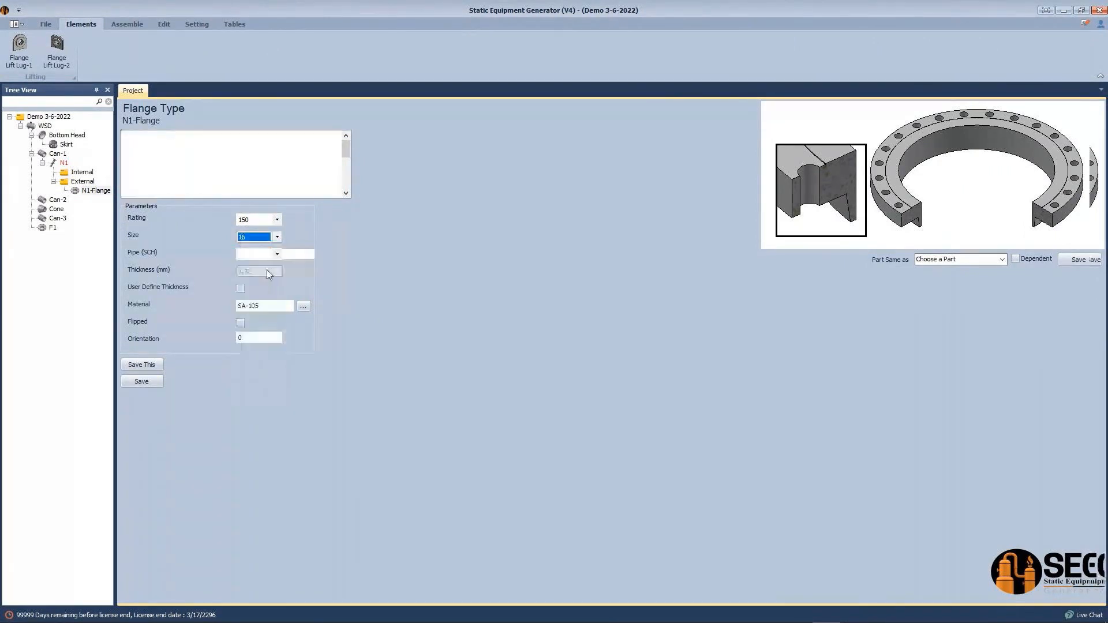
click(265, 255)
click(253, 293)
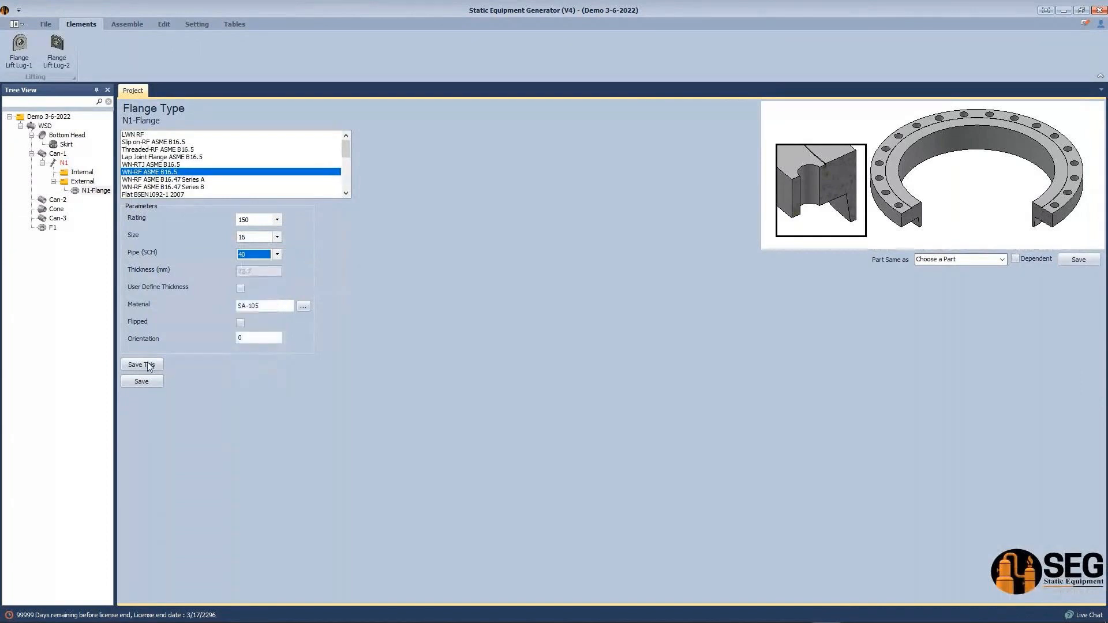
click(148, 366)
click(154, 381)
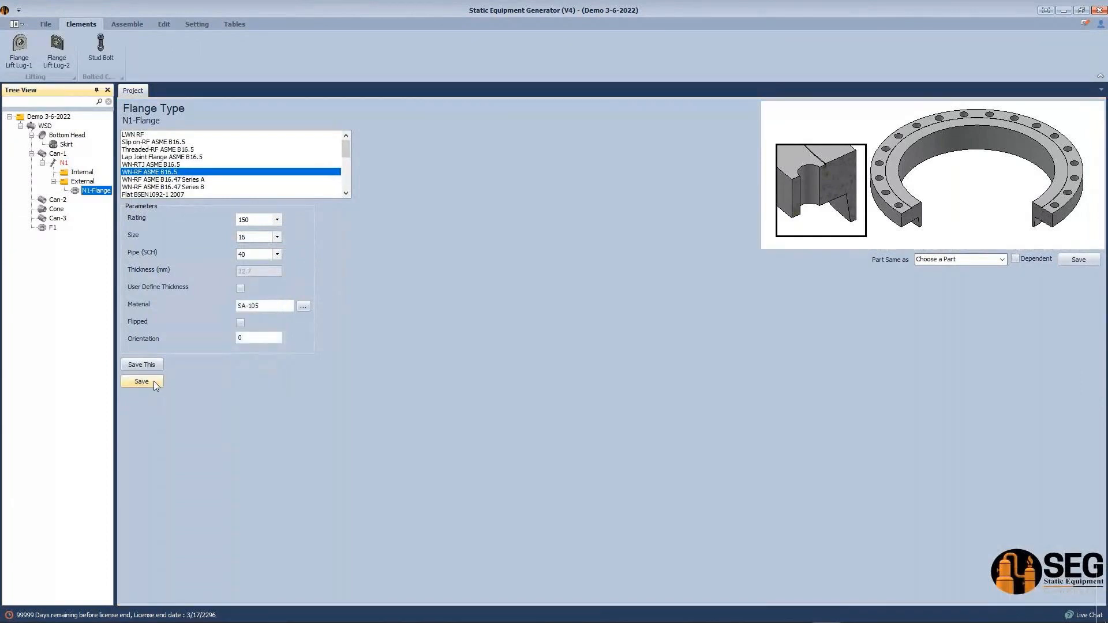
Step: Open the nozzle calculator for nozzle N1 on Can-1
click(83, 181)
click(64, 163)
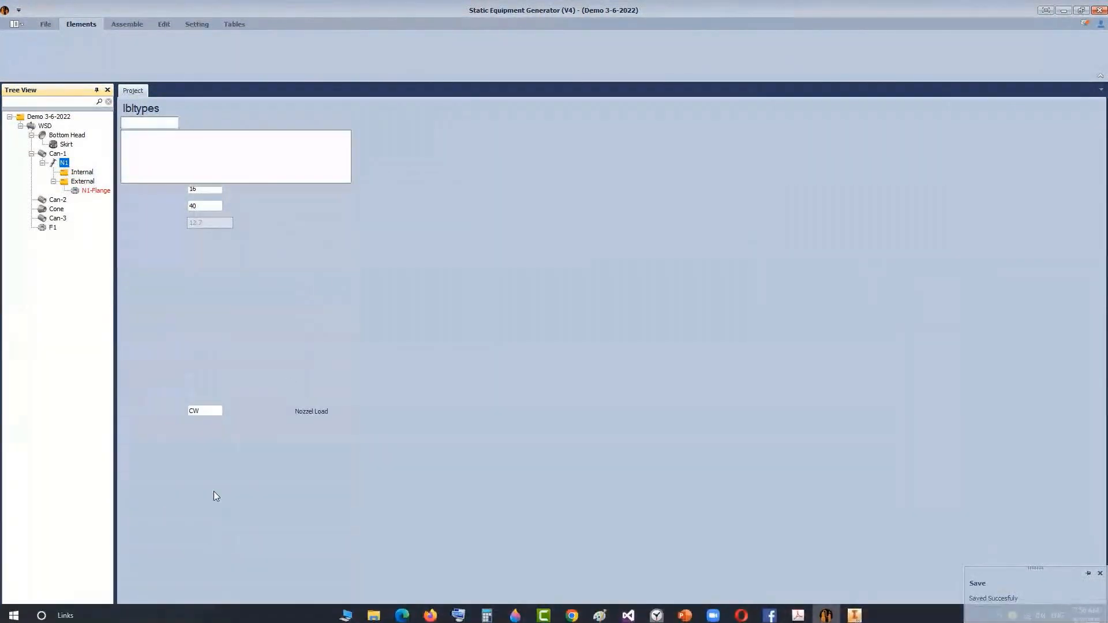
click(141, 485)
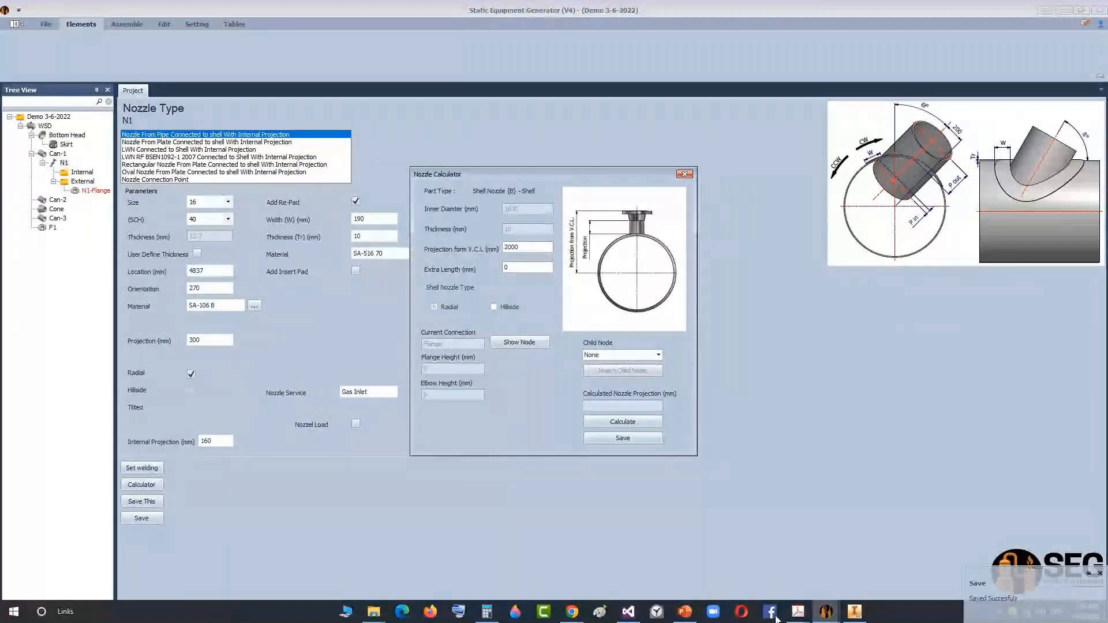
Step: Switch to WSD DETAIL DRAWING.pdf and examine the N1 gas inlet's extent from the vessel centre line to its flange face
click(798, 611)
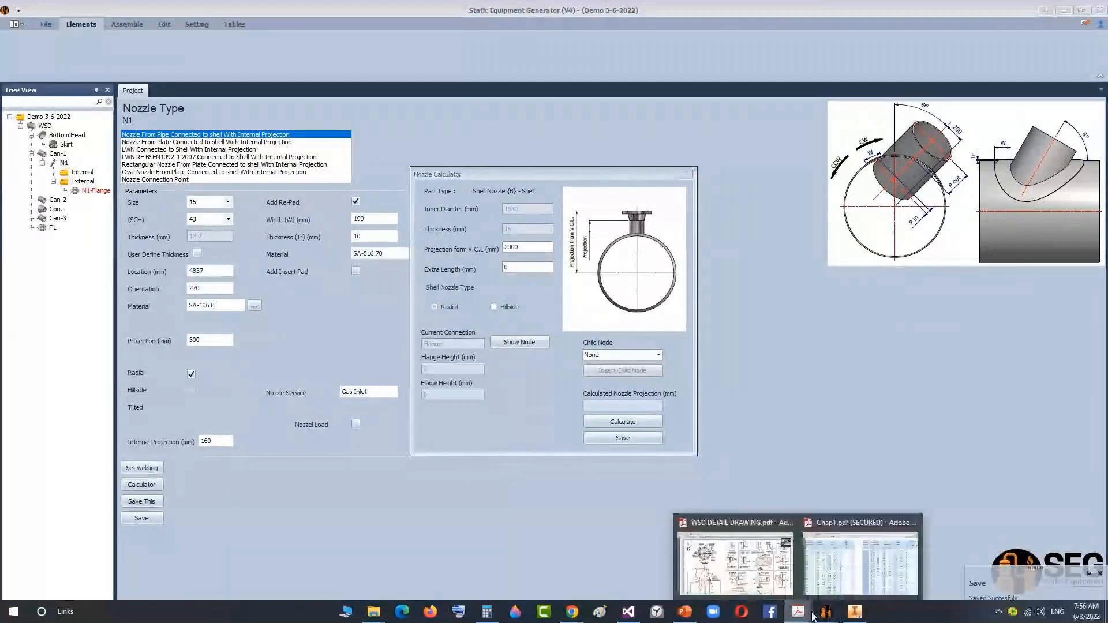
click(756, 563)
ctrl+scroll(305, 321, up, 4)
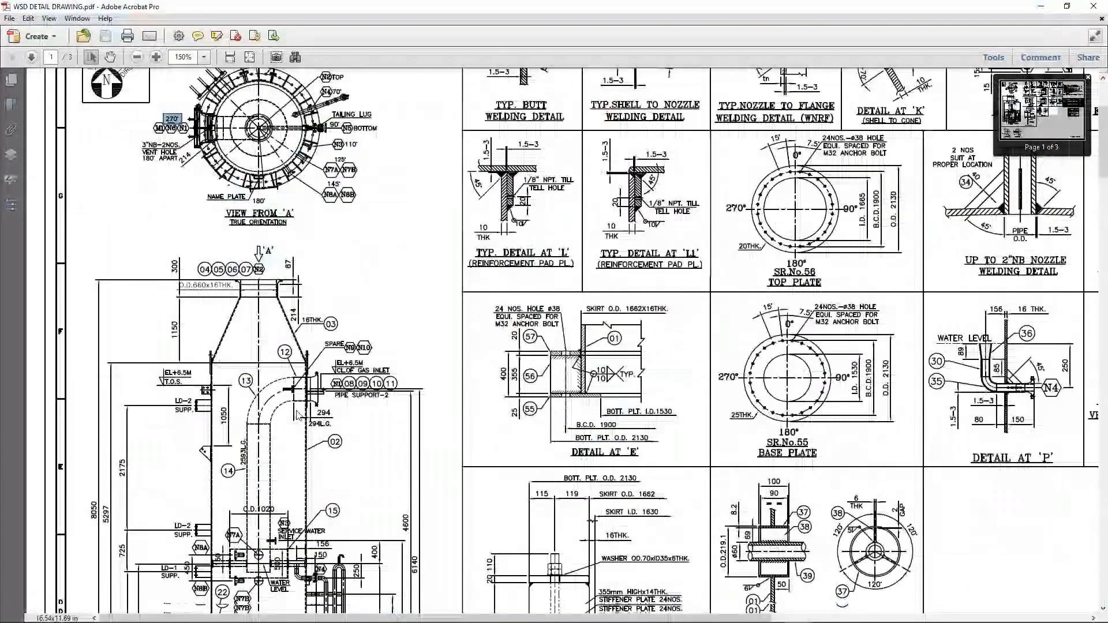
middle_drag(304, 321, 315, 321)
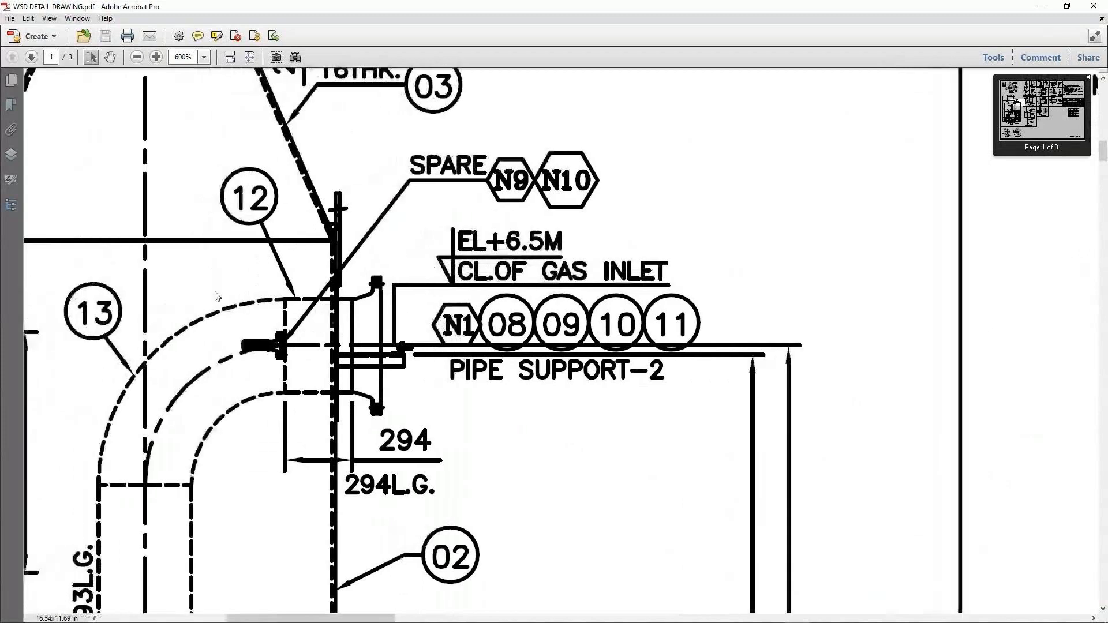
mouse_move(148, 269)
mouse_down()
mouse_move(384, 276)
mouse_move(383, 307)
mouse_up()
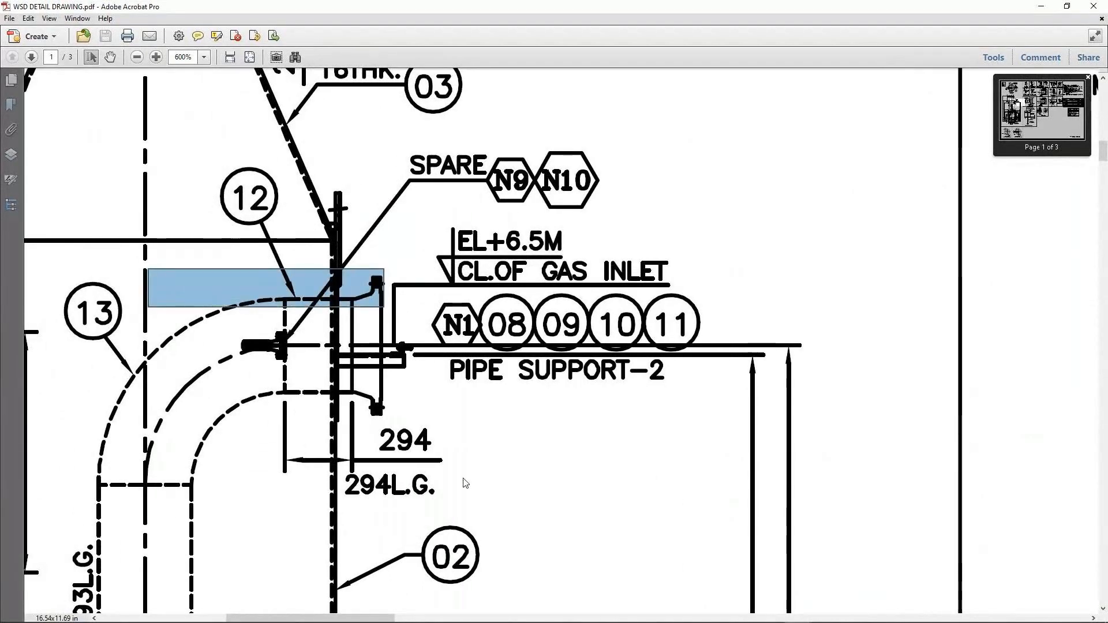
Step: In Static Equipment Generator, try 1200 mm as N1's projection from V.C.L., recalculate with 1050 mm, and save the calculated projection
mouse_move(791, 614)
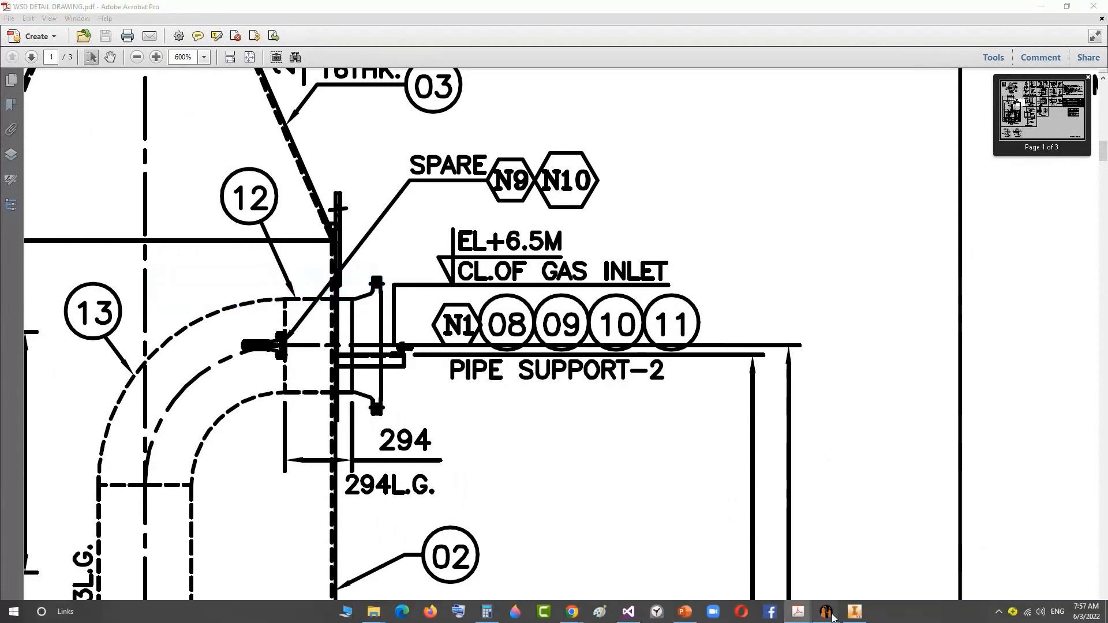
mouse_move(825, 611)
click(846, 534)
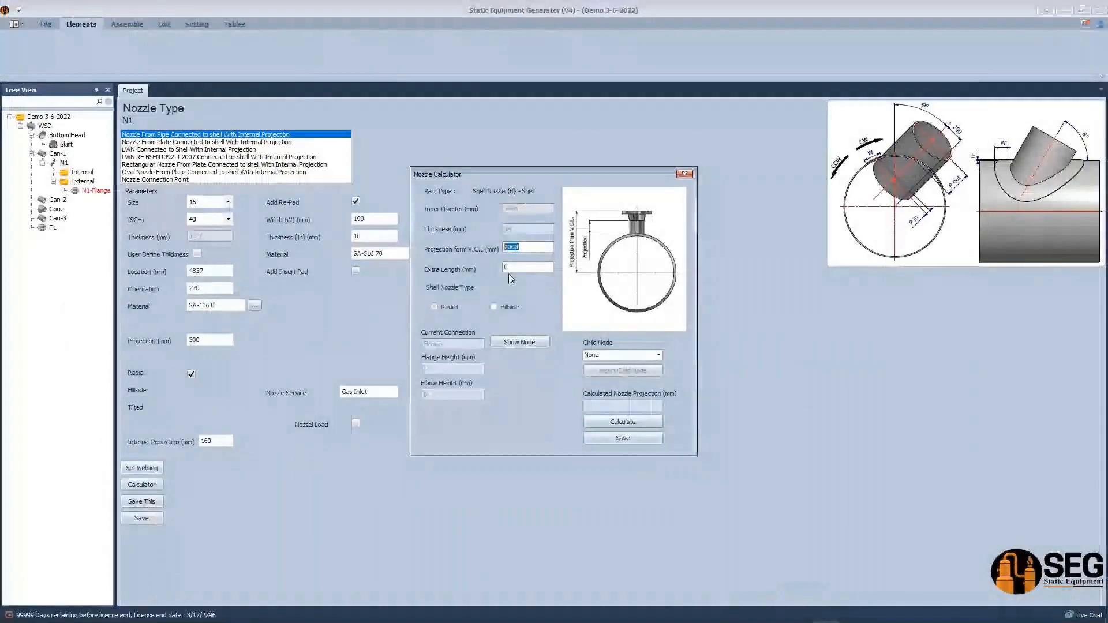
text(1200)
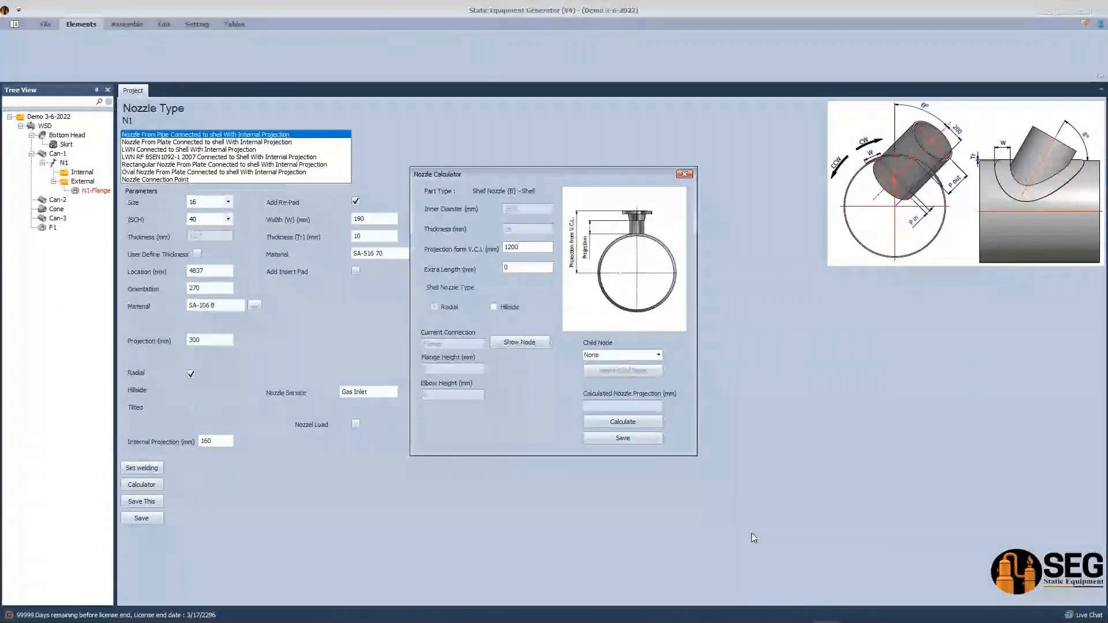
click(606, 421)
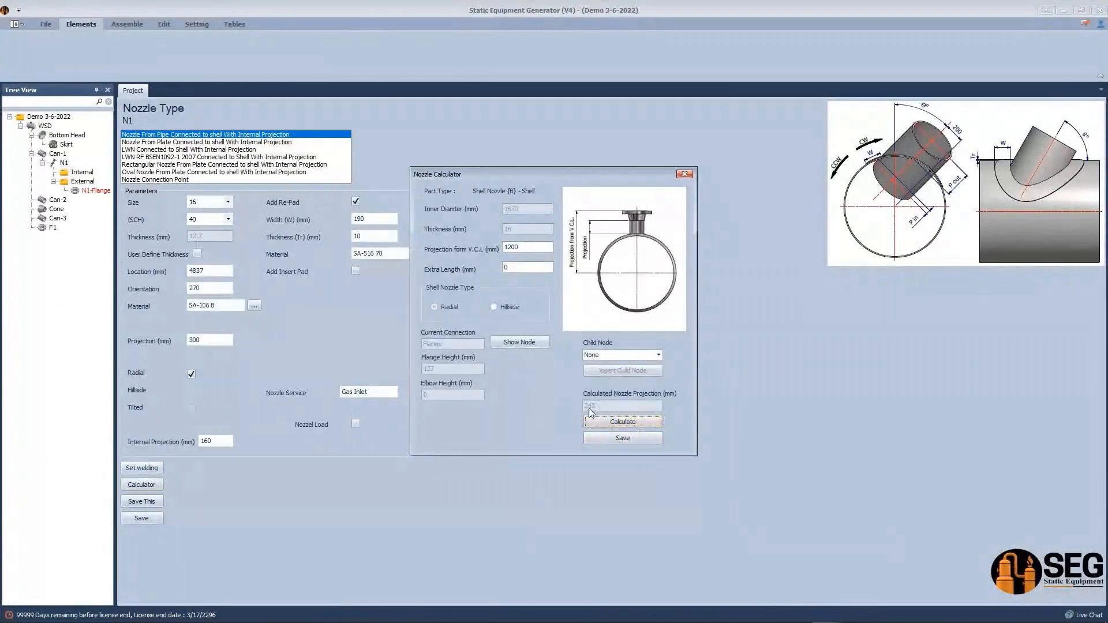
double_click(512, 247)
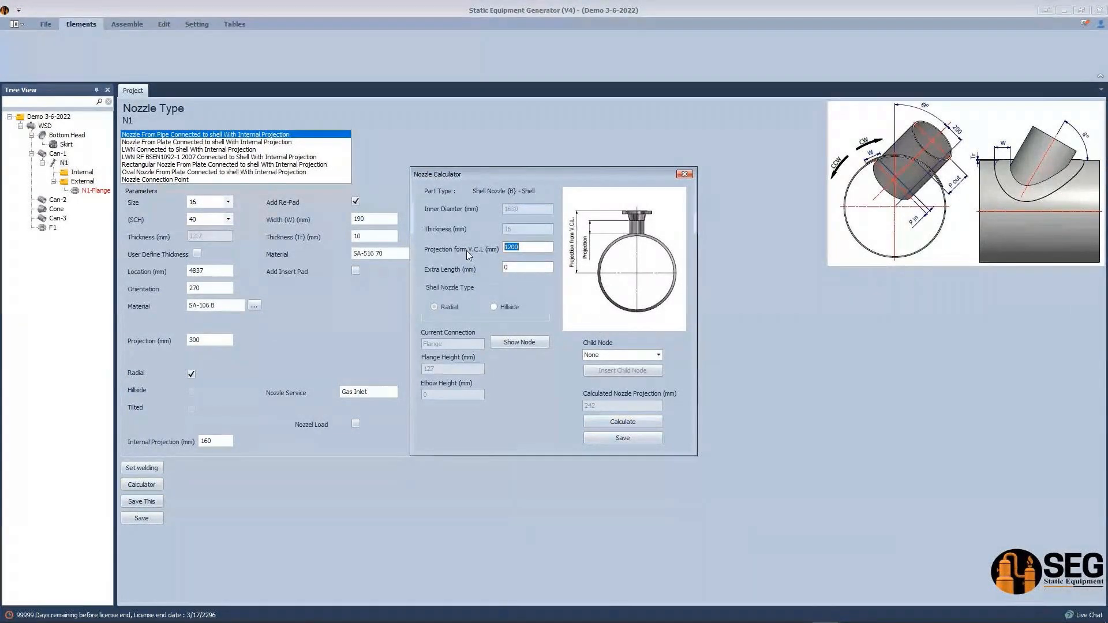
text(1050)
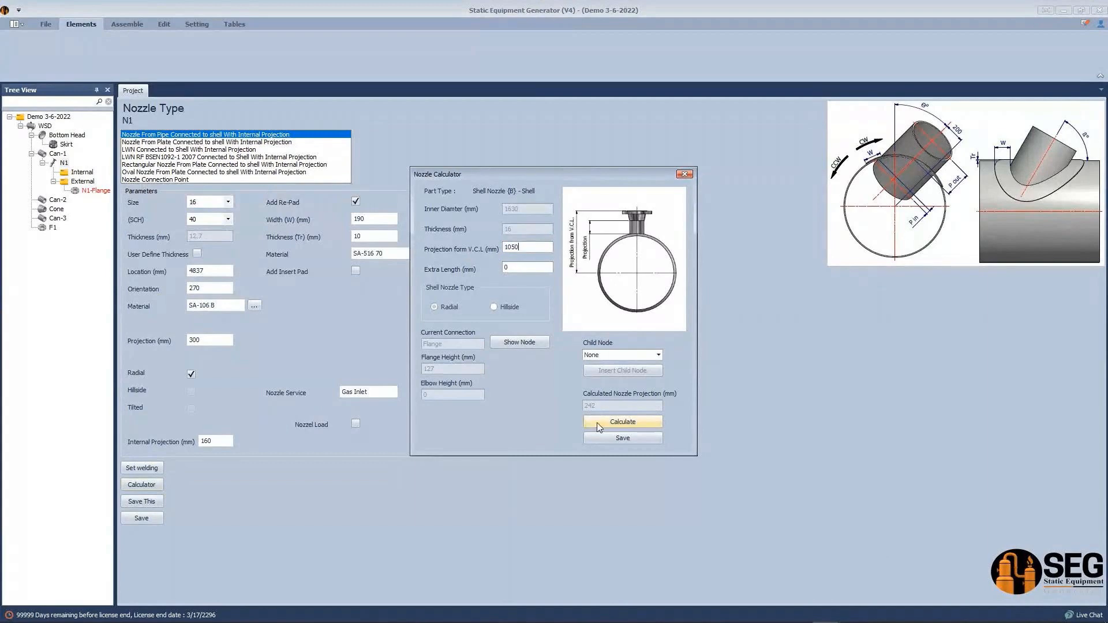
click(622, 422)
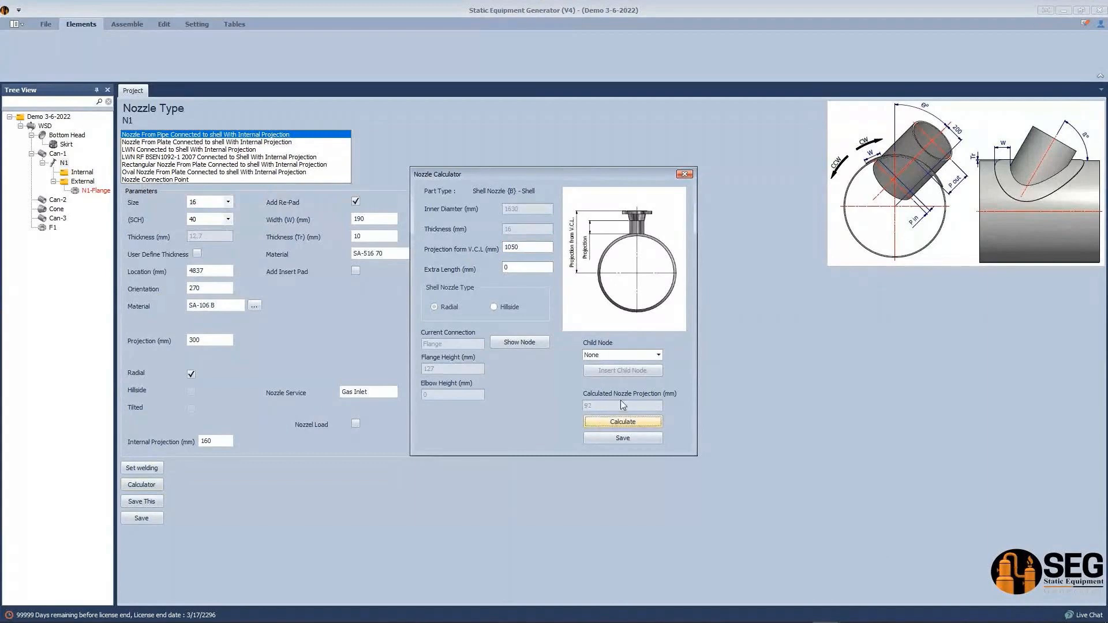
click(617, 438)
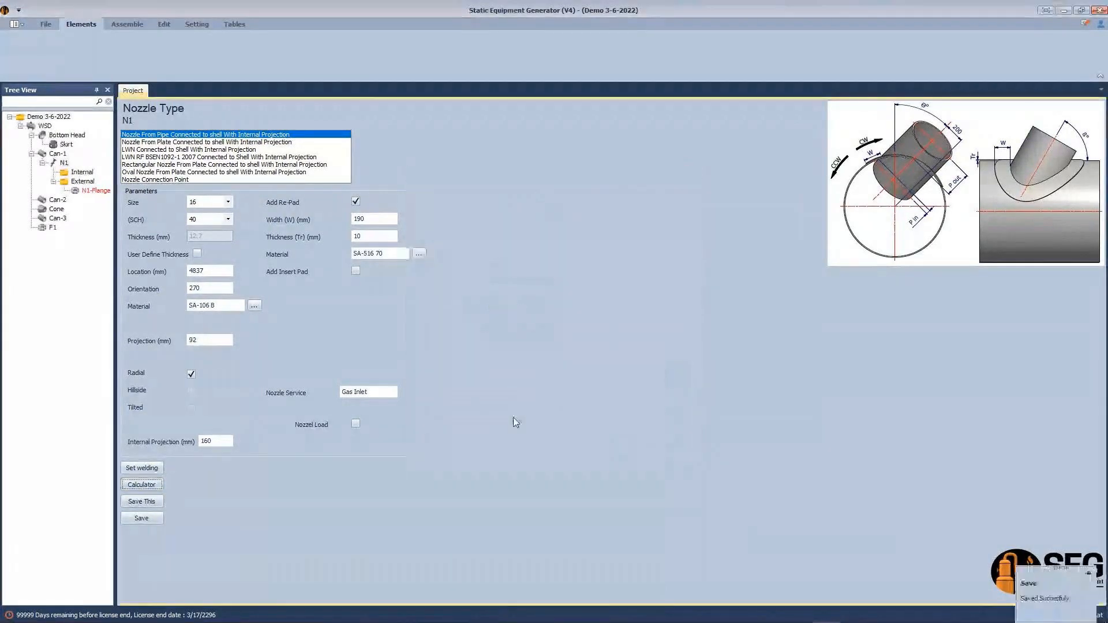
Step: Add an elbow named N1-Elbow to the Internal group of nozzle N1
click(82, 172)
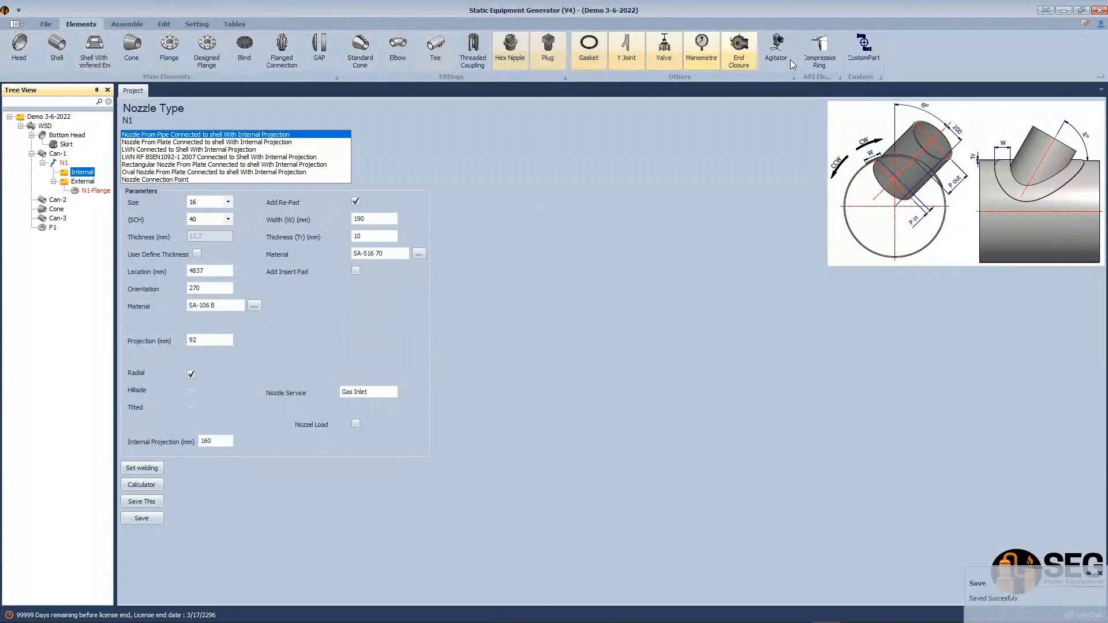
click(395, 54)
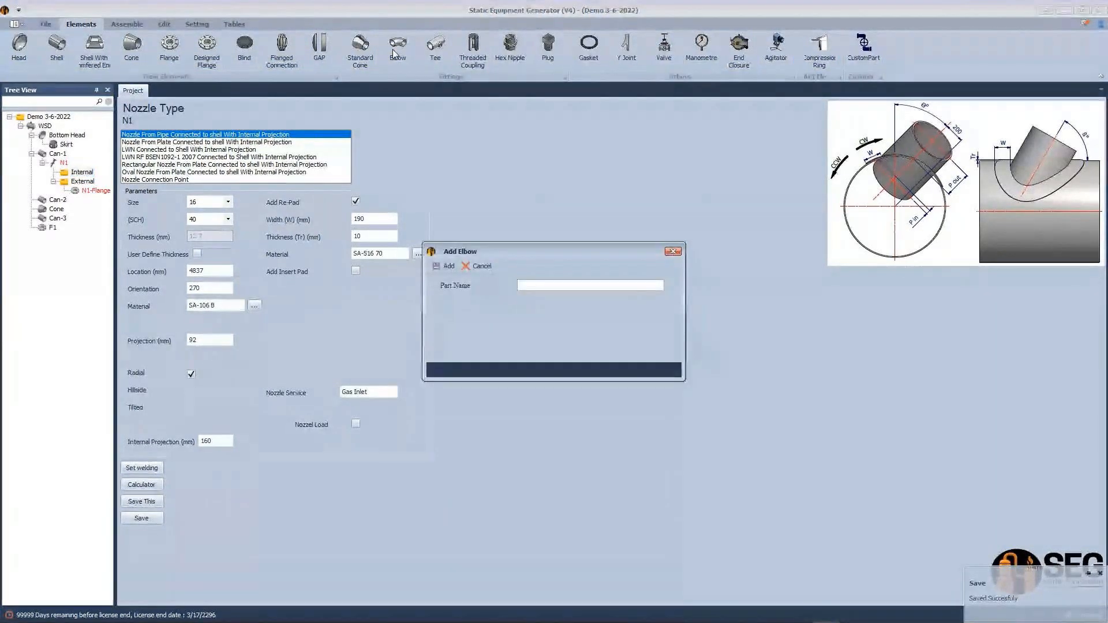
text(N1-)
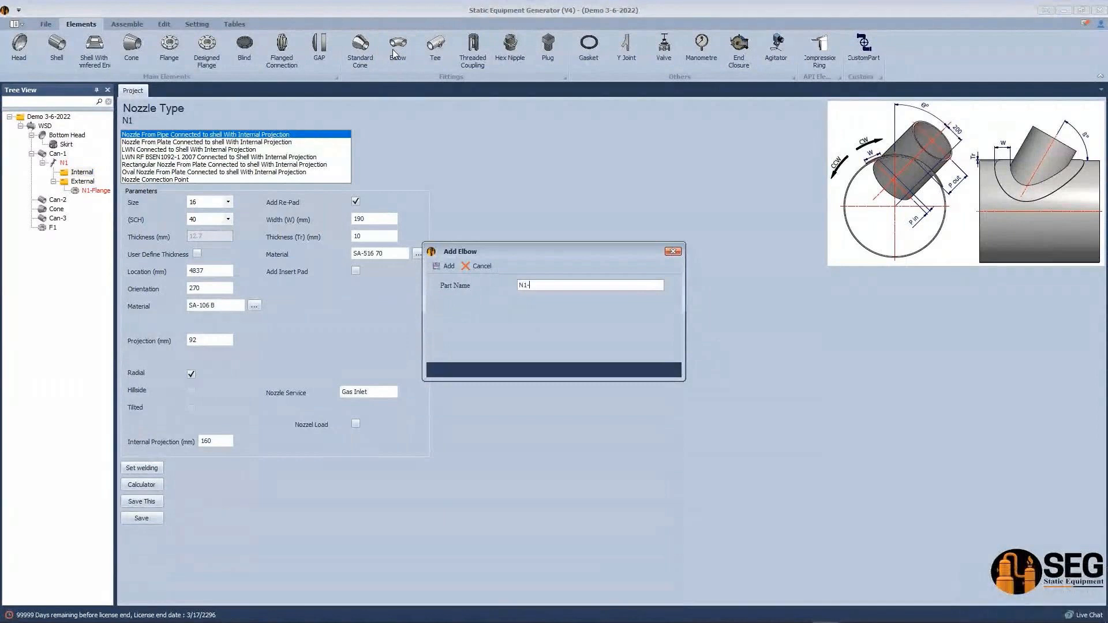
text(Elbow)
key(Return)
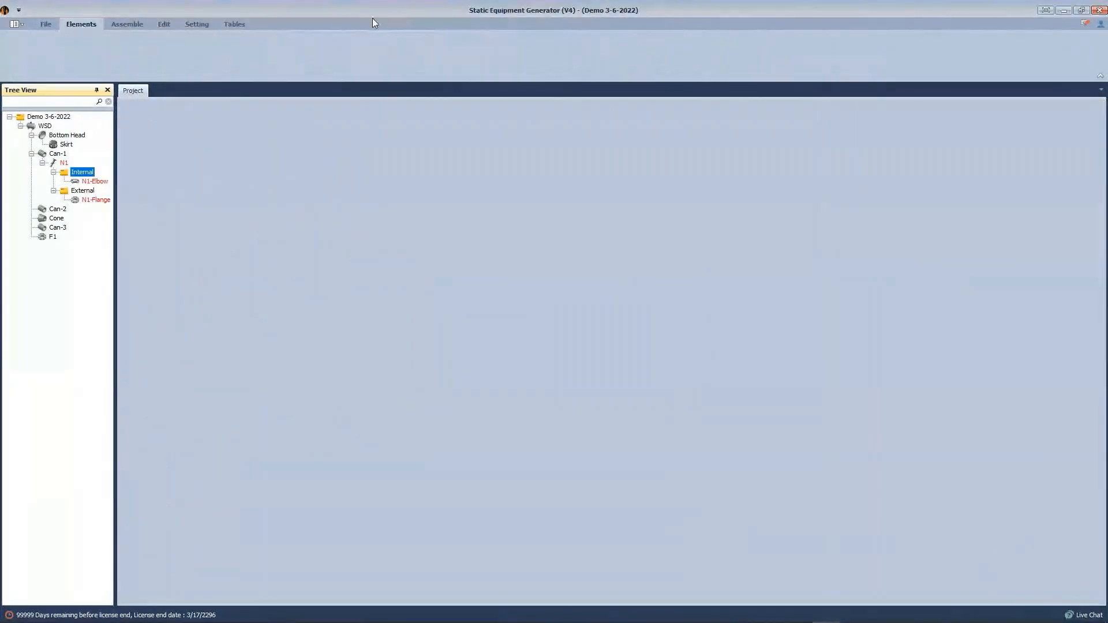
Step: Define N1-Elbow as an Elbow 90 LR of size 16 with pipe schedule 40, and save it
click(89, 182)
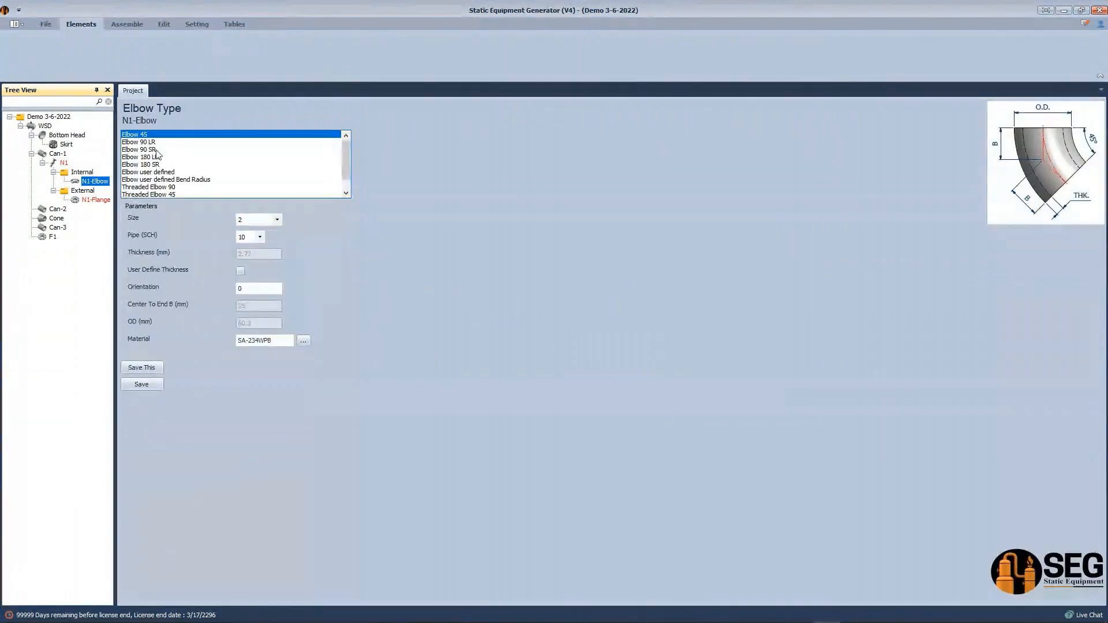
scroll(157, 187, down, 1)
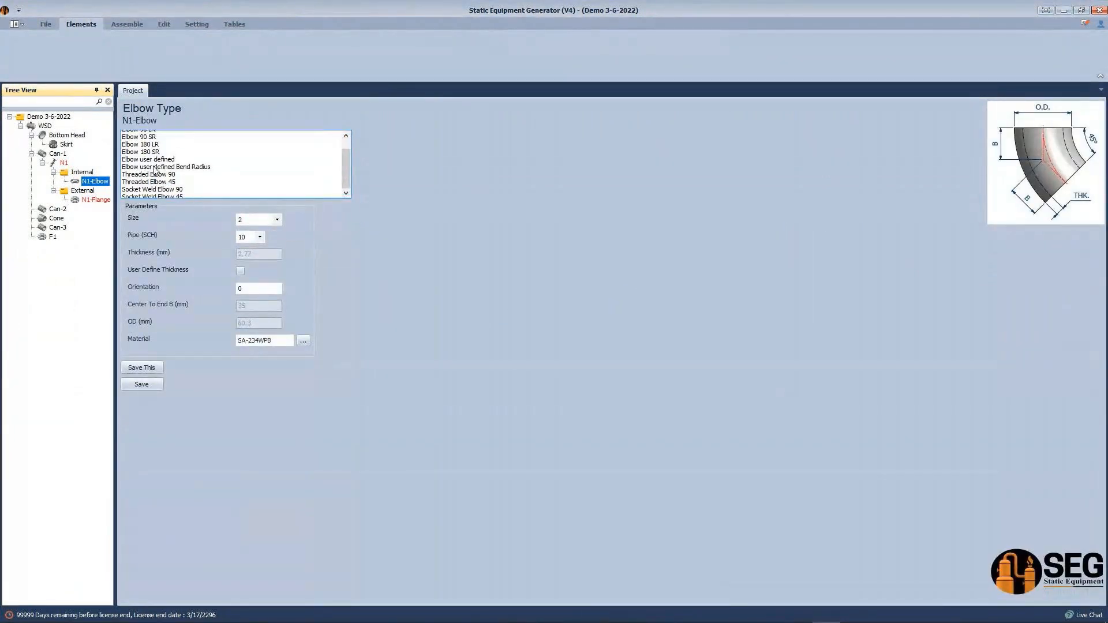
scroll(157, 188, up, 1)
click(128, 141)
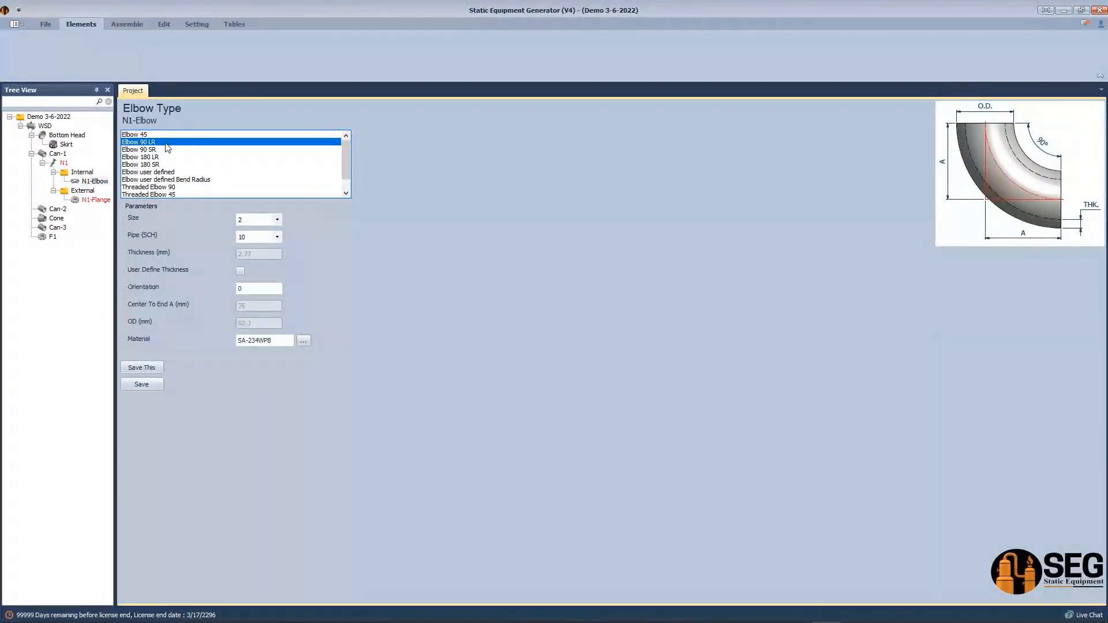
click(274, 220)
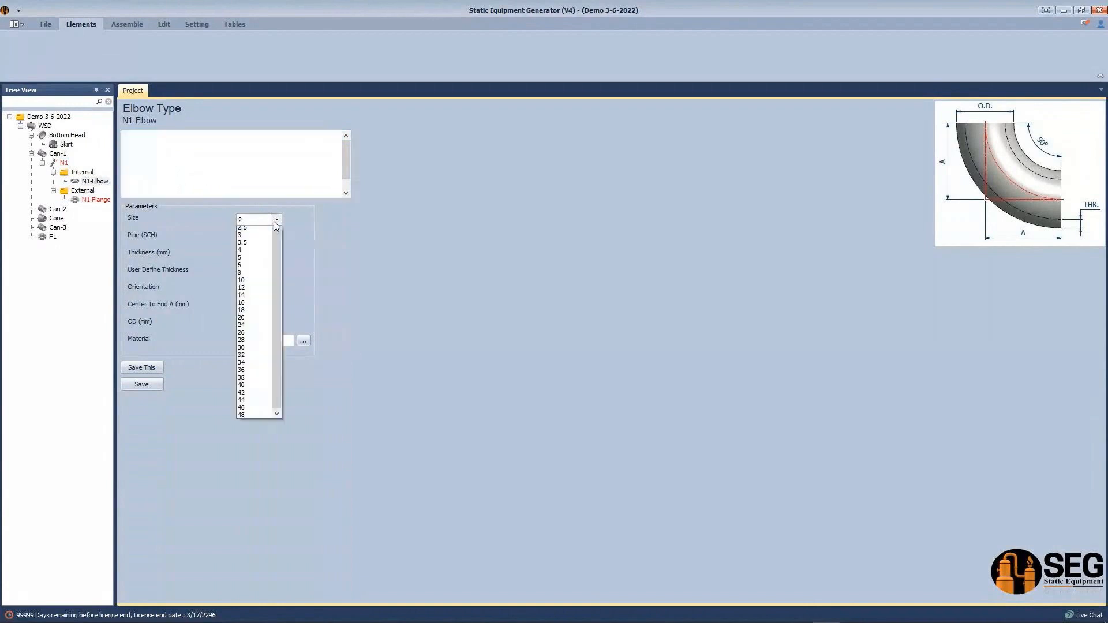
click(257, 335)
click(258, 238)
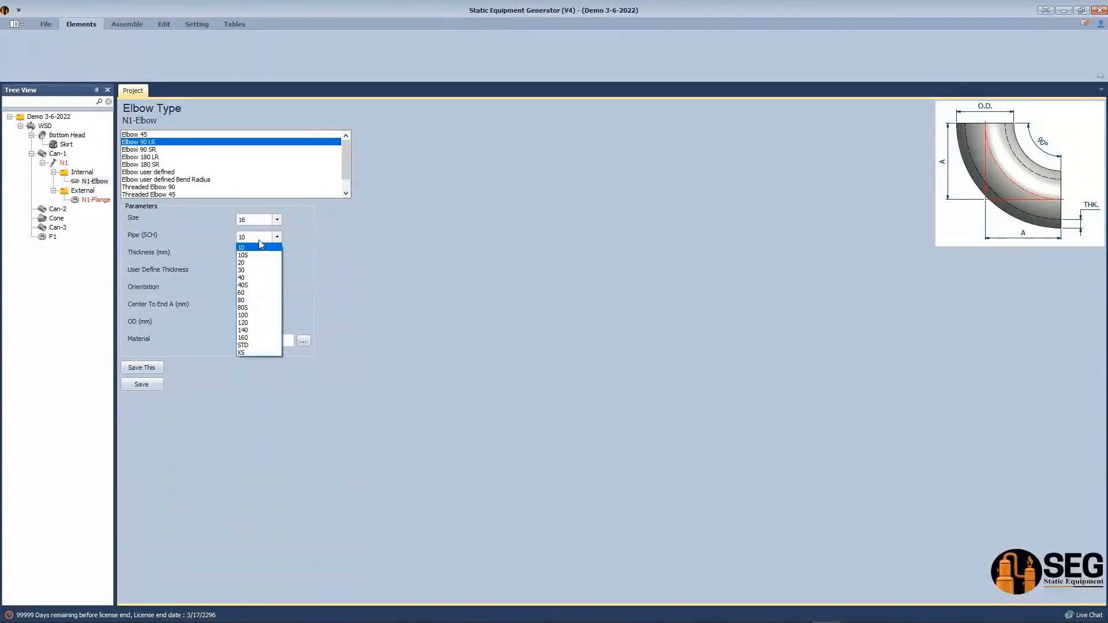
click(254, 277)
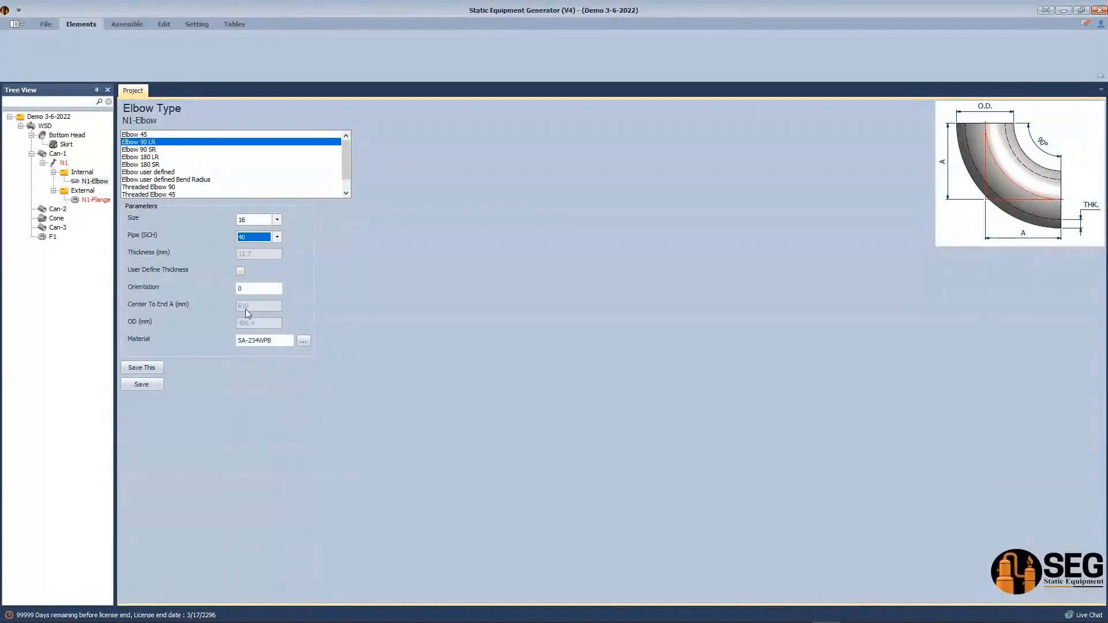
click(154, 385)
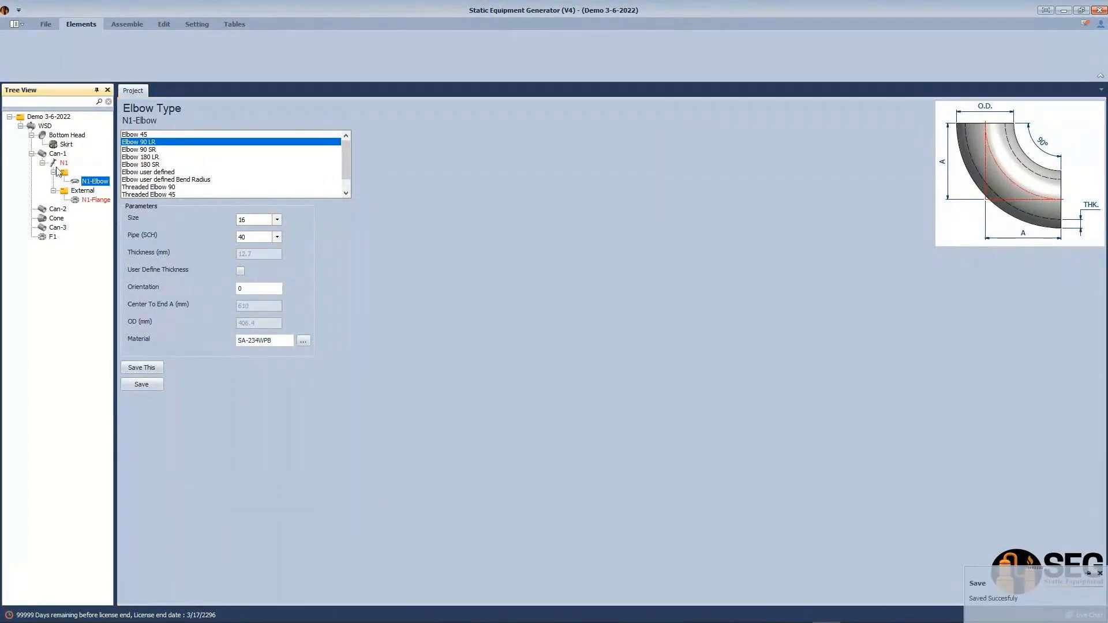
Step: Add a shell part named N1-Pipe to the Internal group of nozzle N1
click(73, 173)
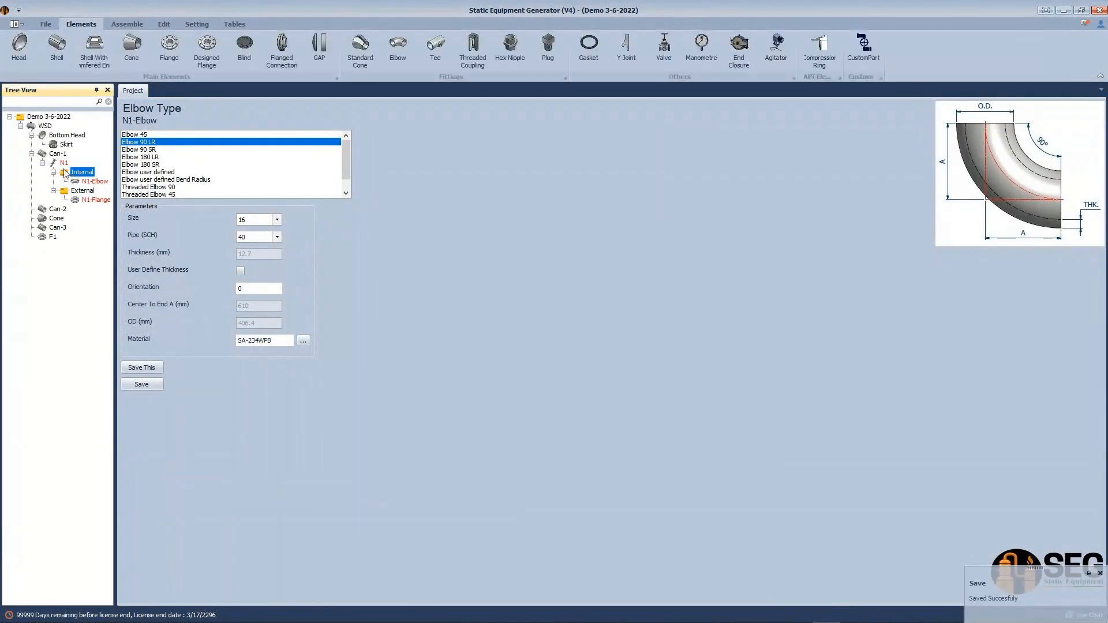
click(56, 47)
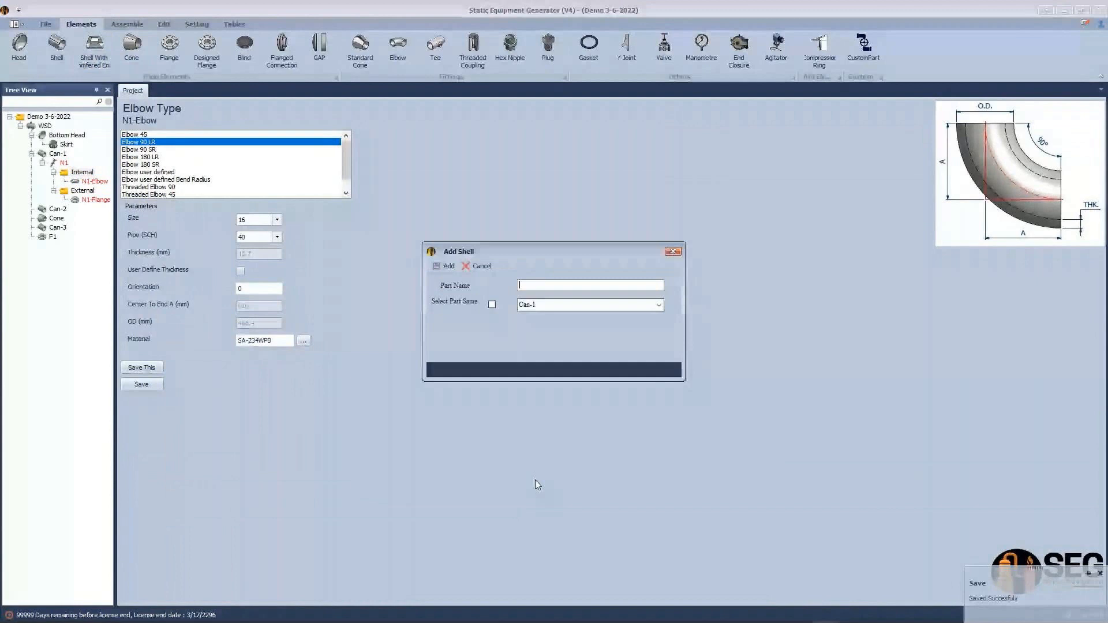
text(N1-)
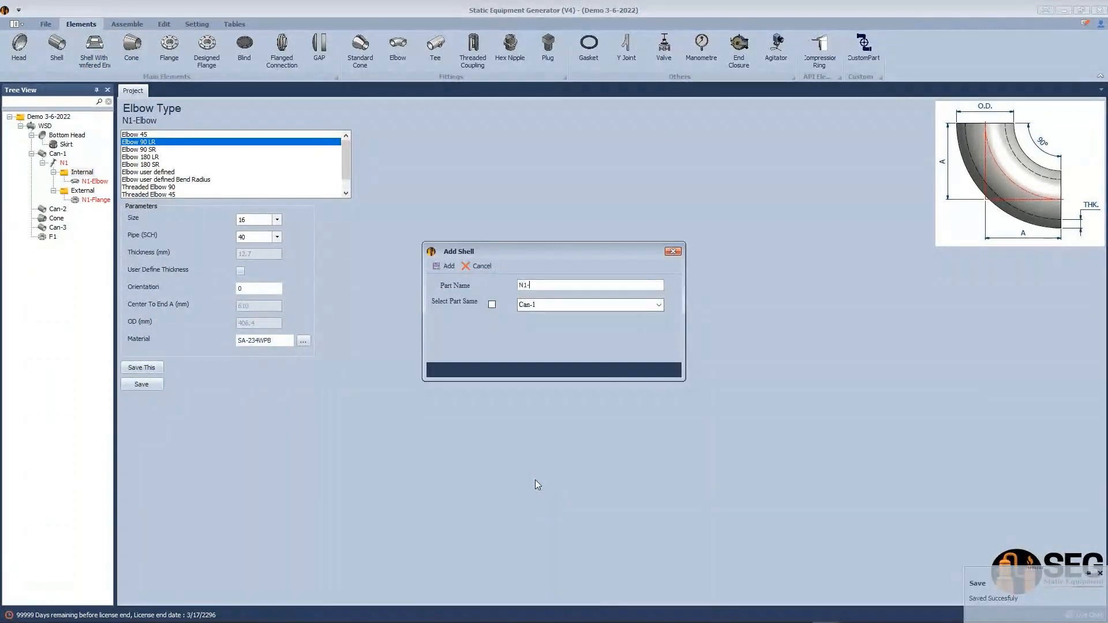
text(Pipe)
click(450, 269)
Step: Set N1-Pipe's outer diameter to size 16 and its pipe schedule to 40
click(85, 191)
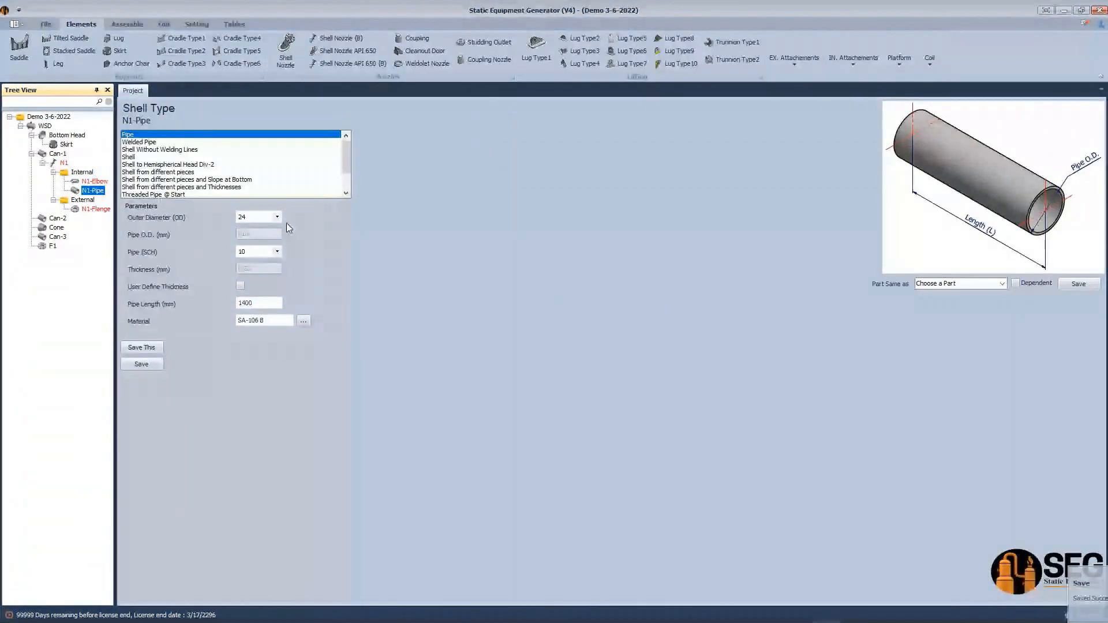
click(277, 217)
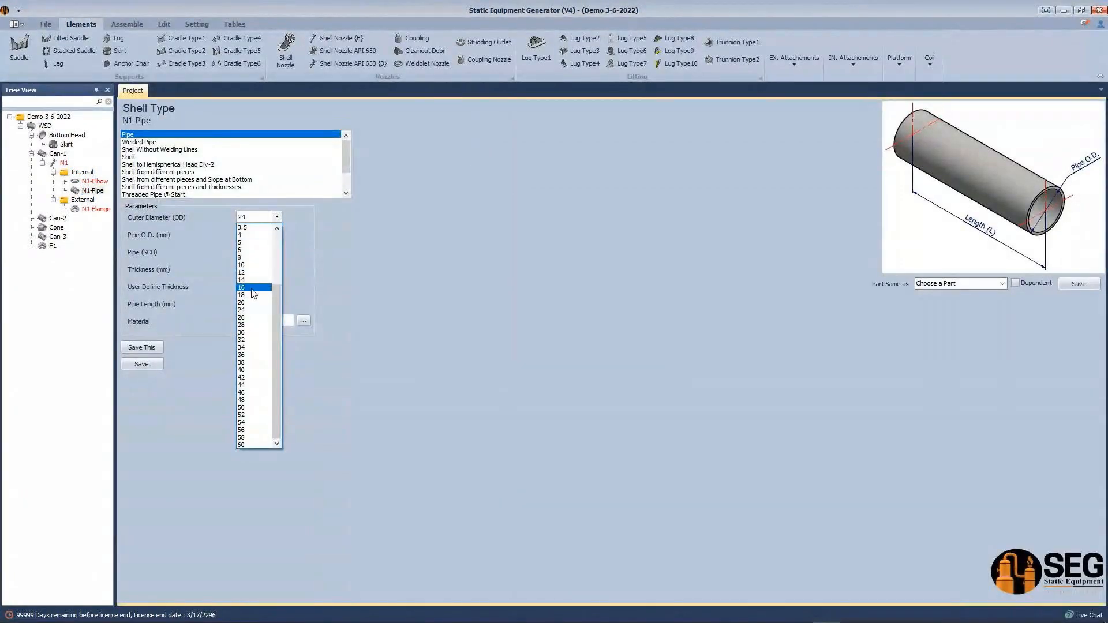
click(252, 288)
click(277, 253)
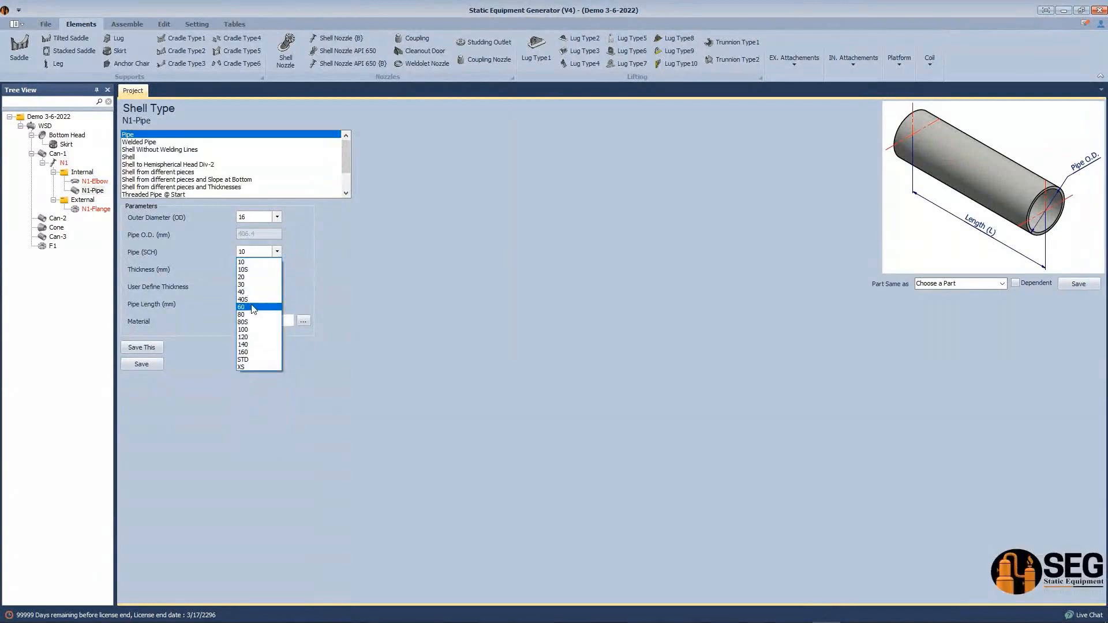
click(243, 292)
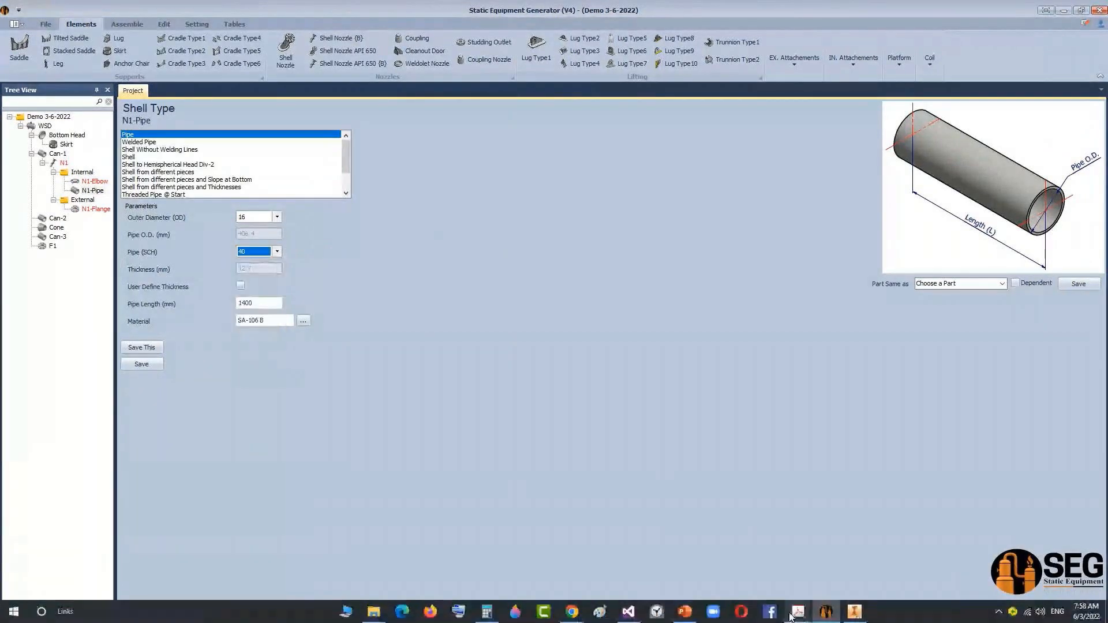
Step: Switch to WSD DETAIL DRAWING.pdf and examine the length of the vertical pipe, item 14, below the gas inlet elbow
click(790, 615)
click(749, 568)
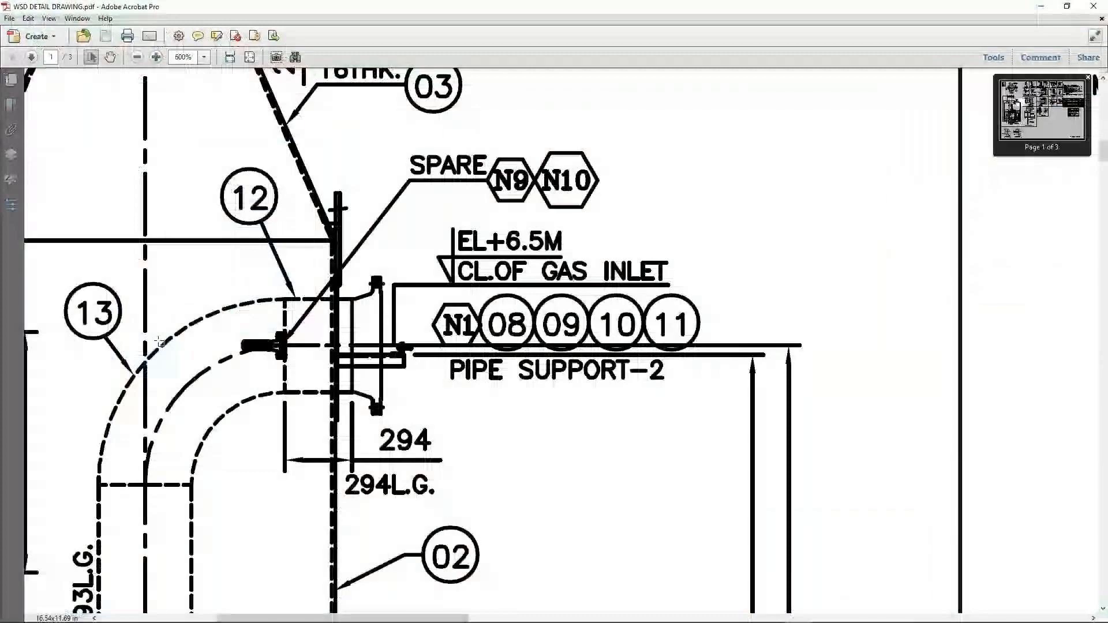
ctrl+scroll(177, 333, down, 2)
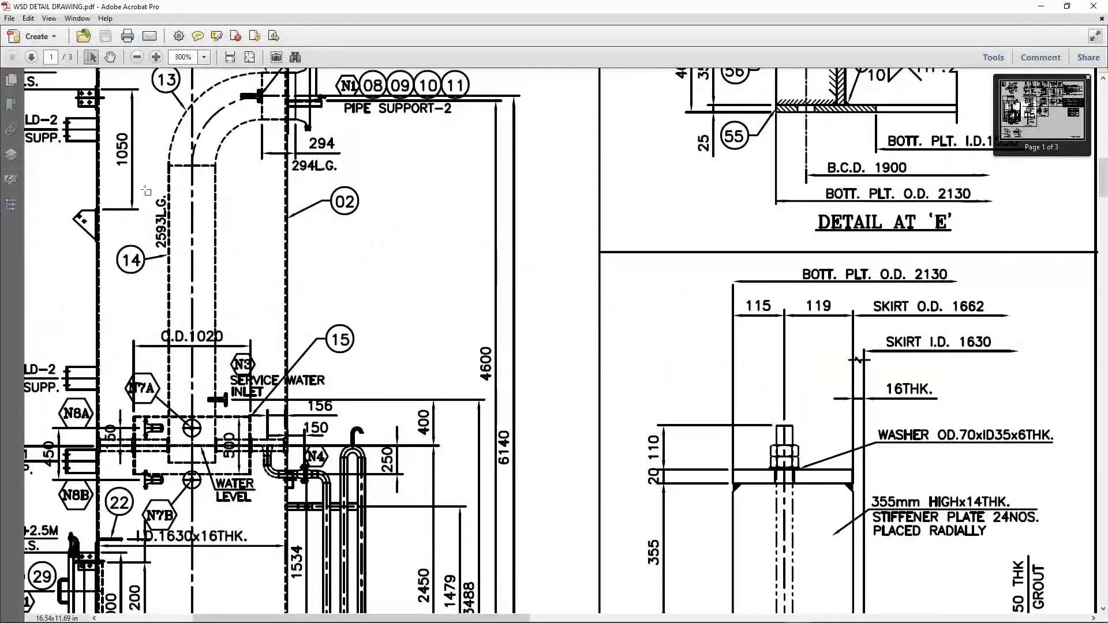
double_click(164, 229)
ctrl+scroll(164, 233, up, 1)
ctrl+scroll(164, 234, up, 2)
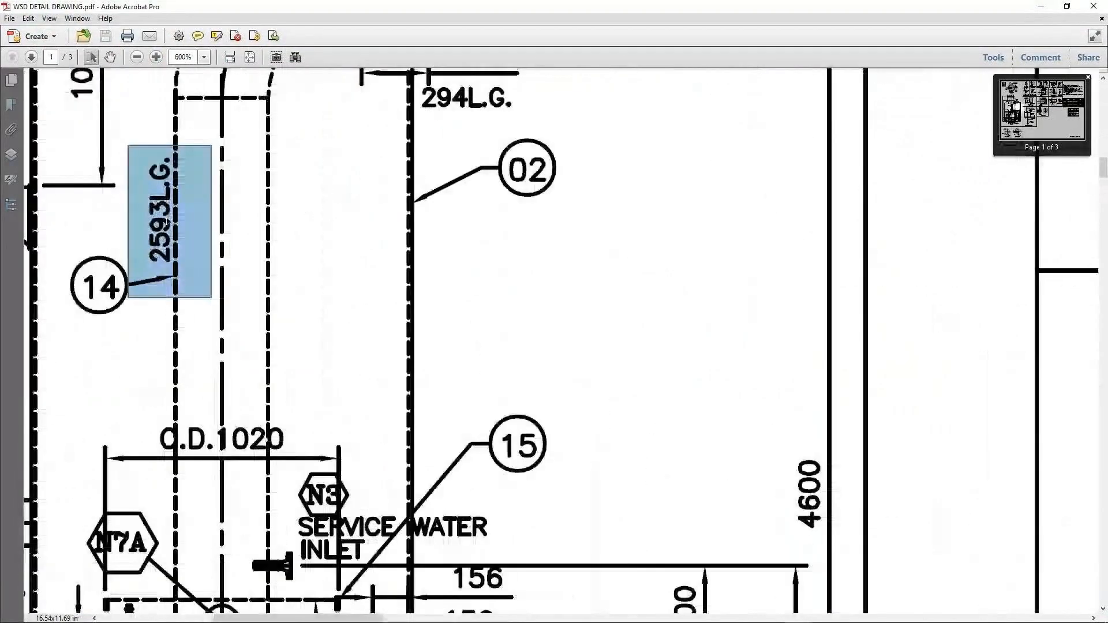
Step: Switch to Static Equipment Generator, set the N1-Pipe length to 2593 mm and save the pipe
click(828, 610)
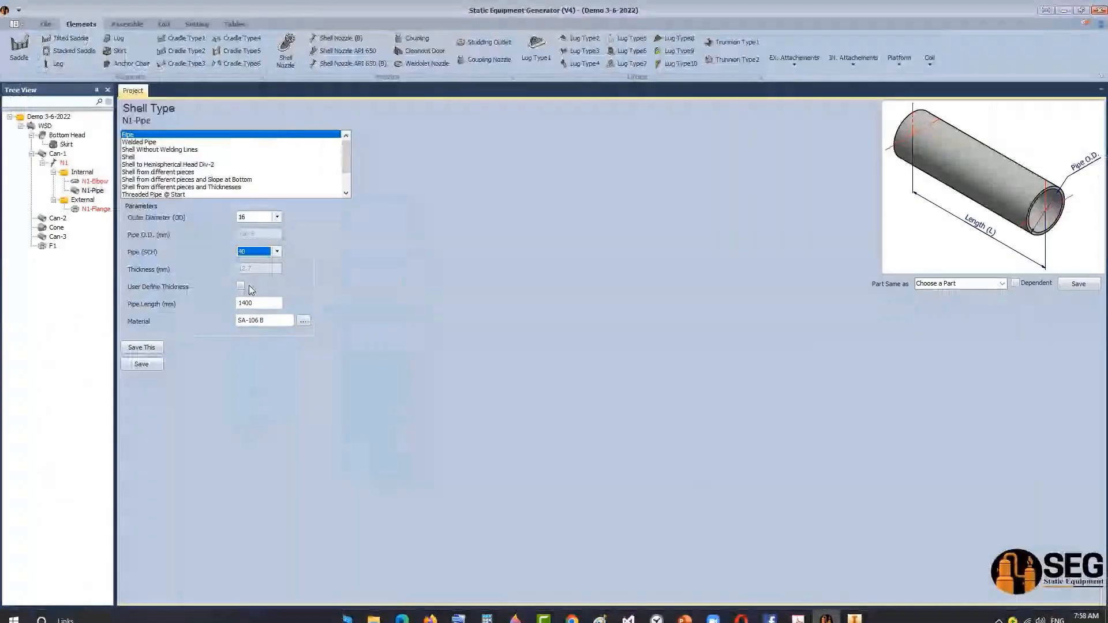
drag(277, 305, 144, 298)
text(2593)
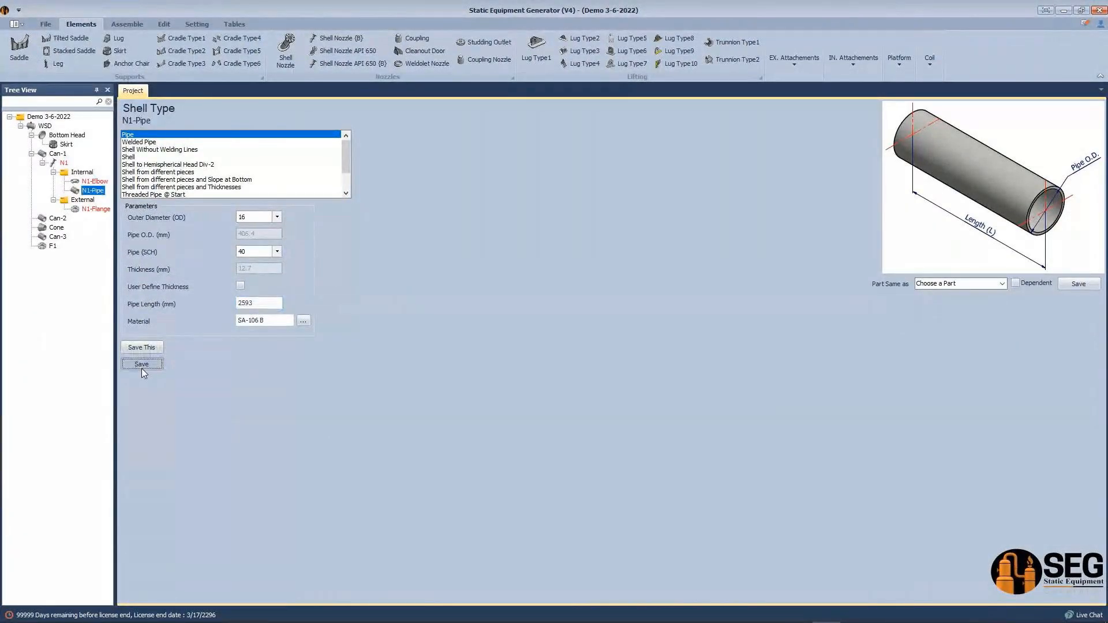
Step: Start the Inventor assembly of the WSD vessel and switch to Autodesk Inventor to view the assembled model with nozzle N1
click(127, 24)
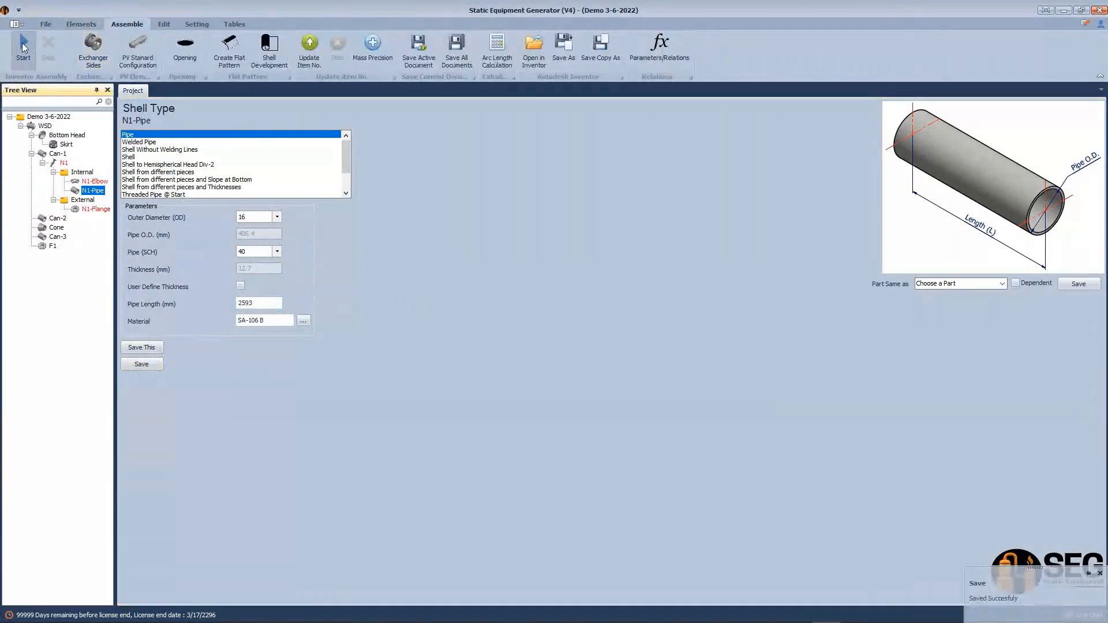
click(854, 616)
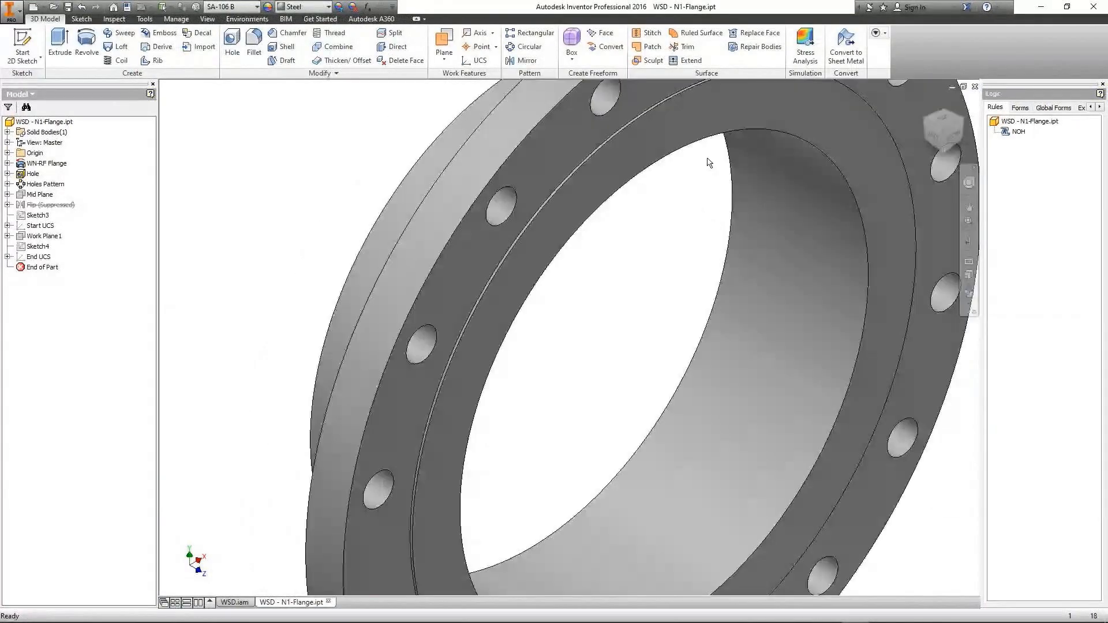
key(ctrl+F4)
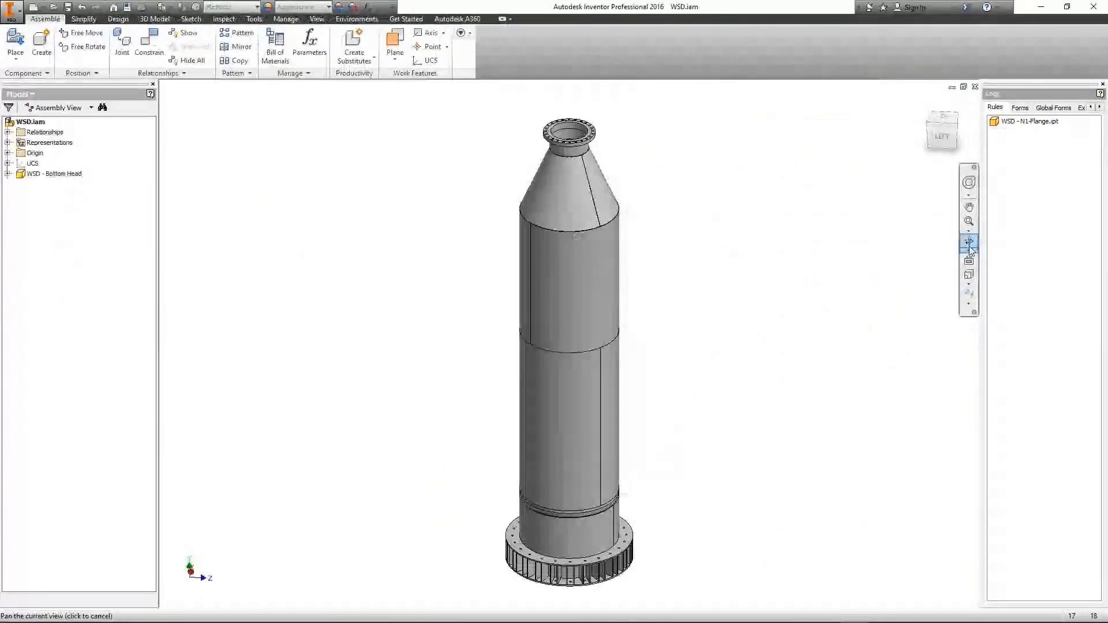
click(969, 242)
drag(568, 380, 670, 259)
key(Escape)
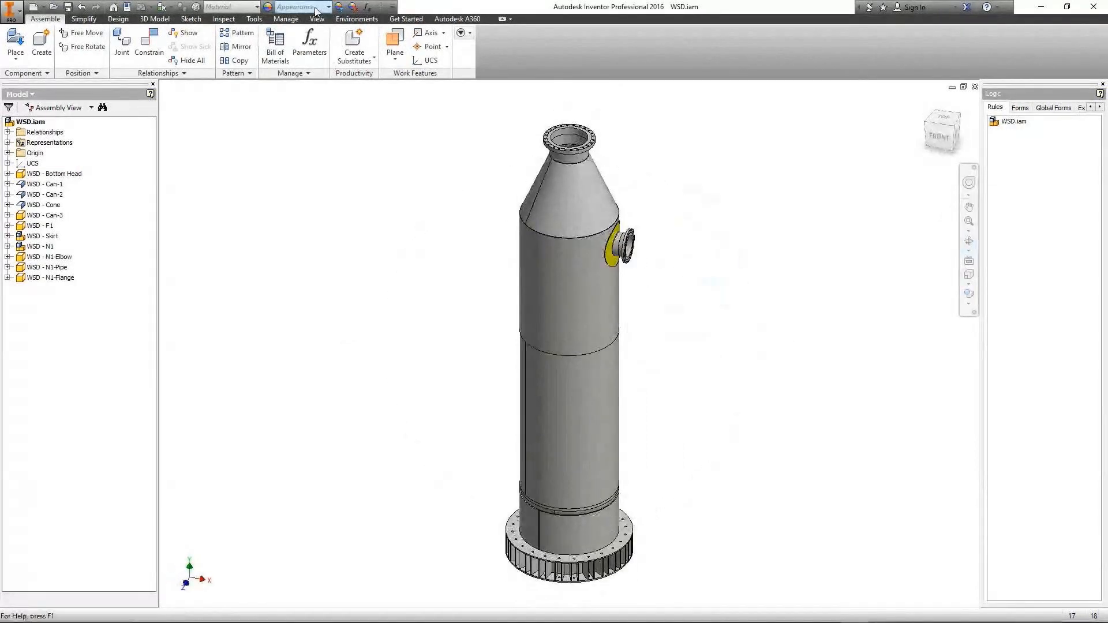
Step: Cut the WSD assembly with a half section view at the XY plane with zero offset
click(317, 19)
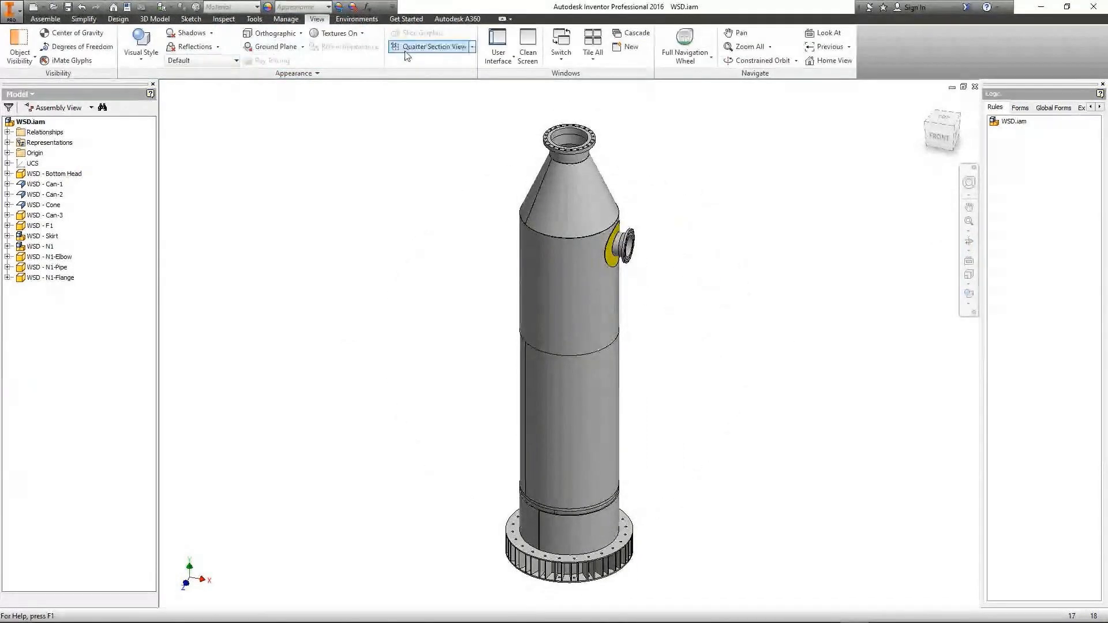
click(472, 46)
click(433, 88)
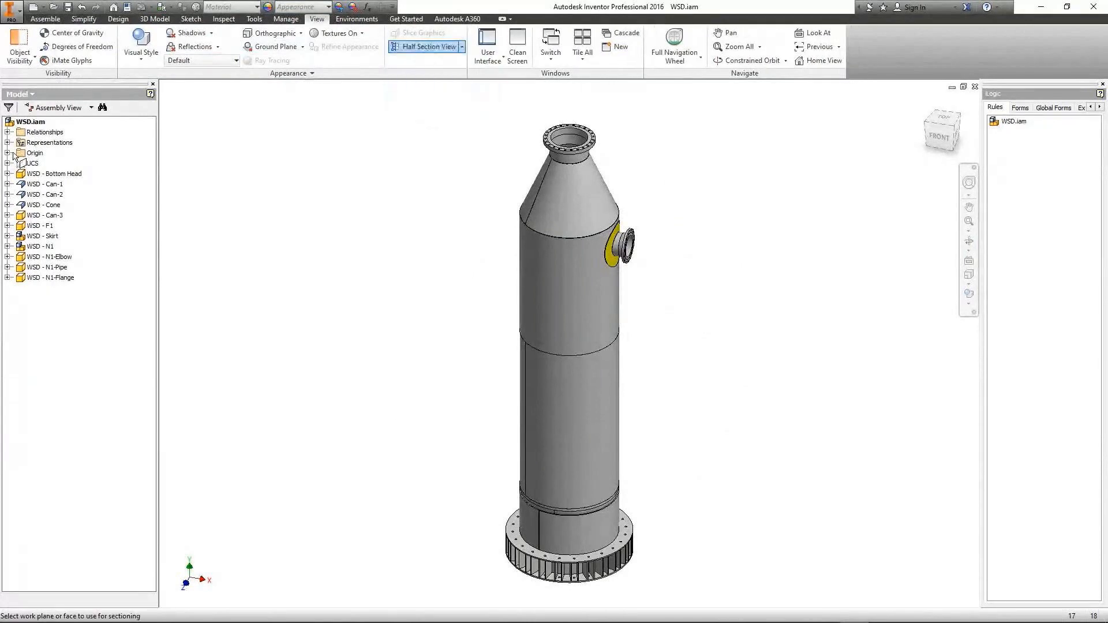
click(7, 153)
click(50, 184)
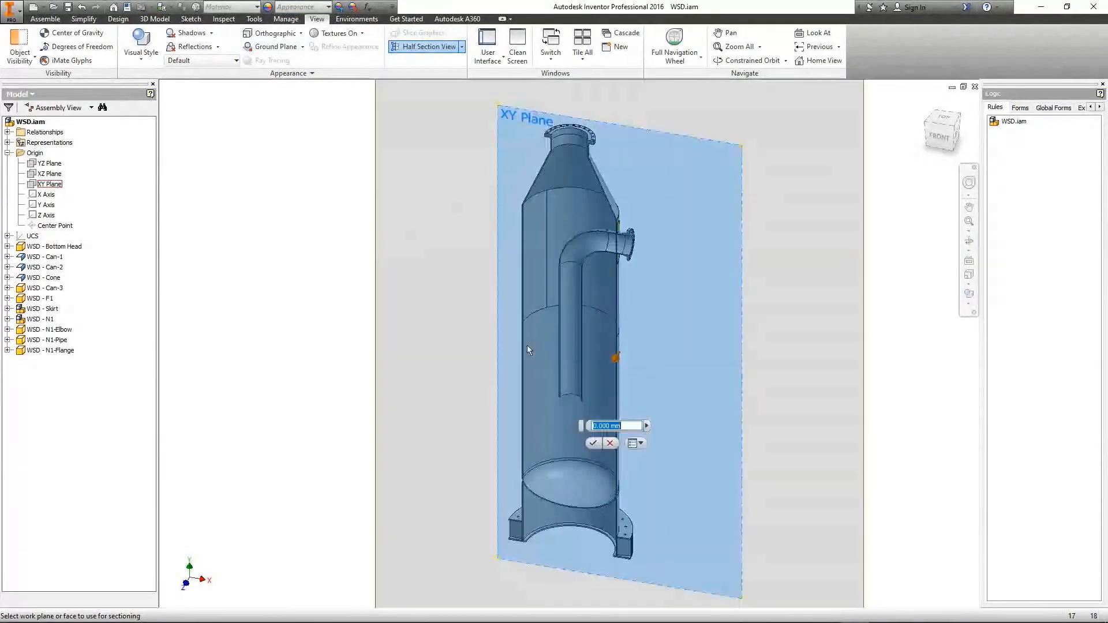
click(594, 438)
Step: Examine the internal elbow and pipe of nozzle N1 inside the sectioned vessel from several angles
scroll(566, 294, down, 5)
middle_drag(735, 299, 597, 278)
click(968, 241)
scroll(635, 293, up, 4)
drag(596, 323, 585, 347)
middle_drag(529, 462, 535, 361)
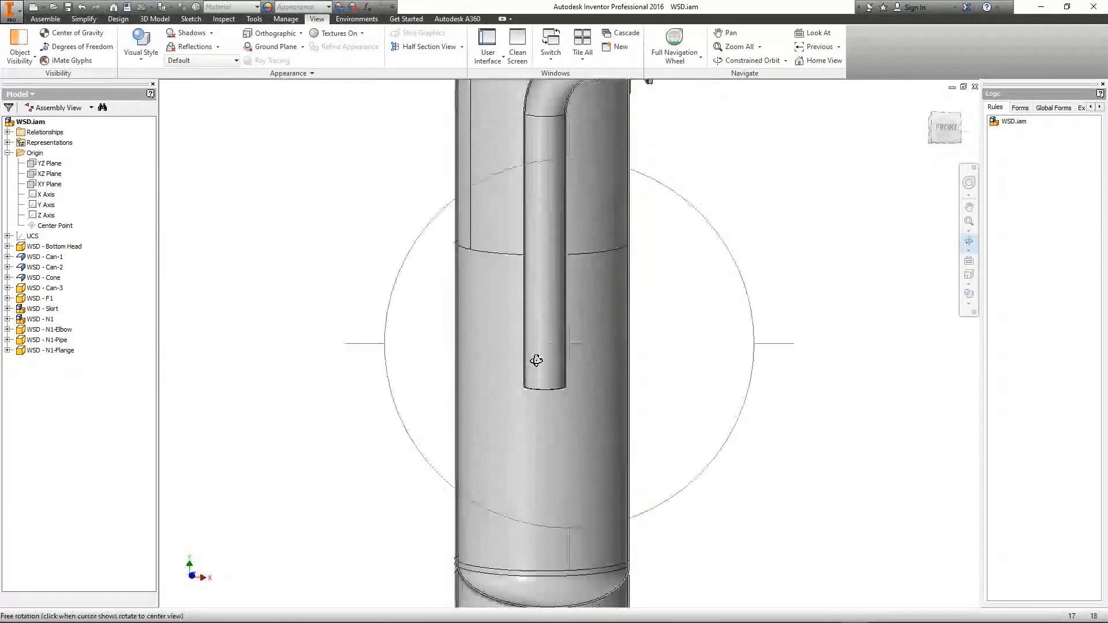
scroll(537, 362, down, 3)
drag(599, 386, 548, 404)
scroll(549, 398, up, 5)
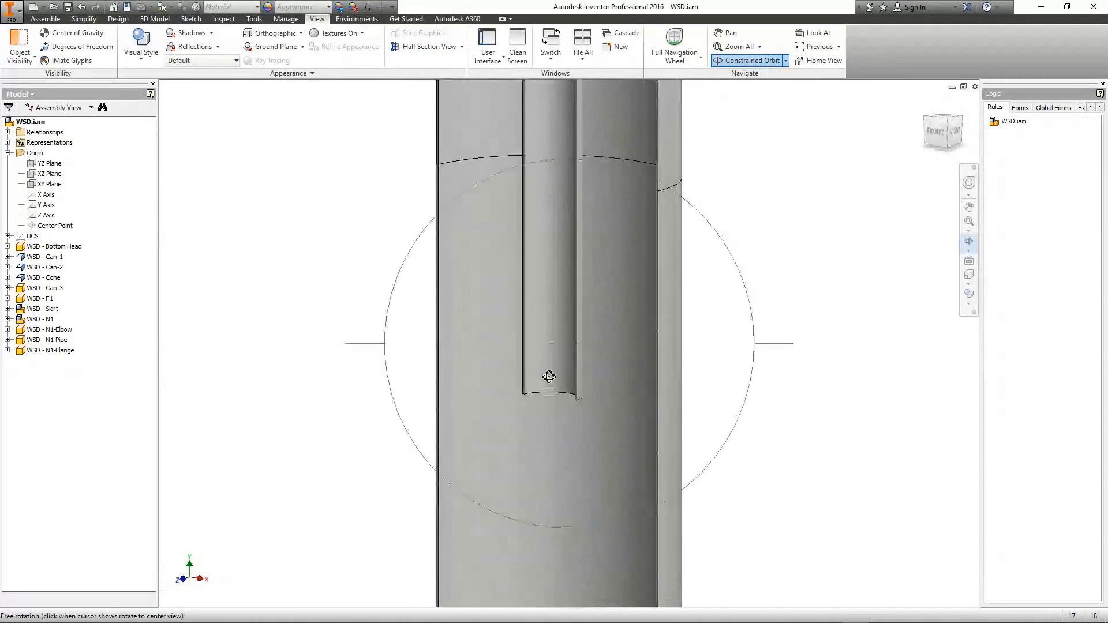
drag(609, 381, 682, 378)
key(Escape)
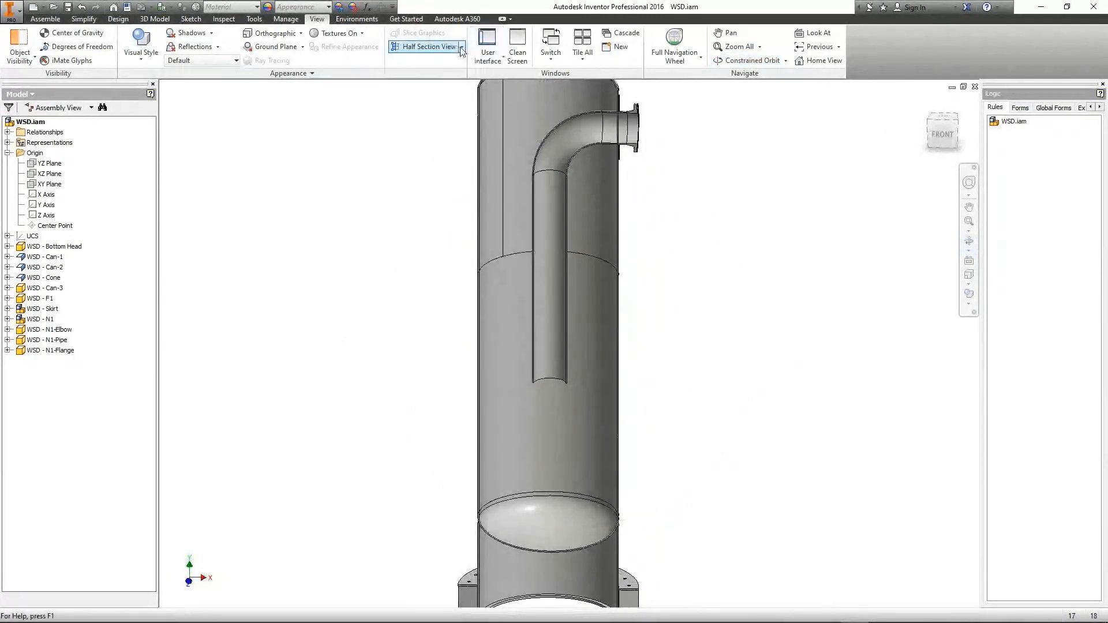
Step: End the section view of the assembly and collapse the Origin folder
click(462, 48)
click(418, 135)
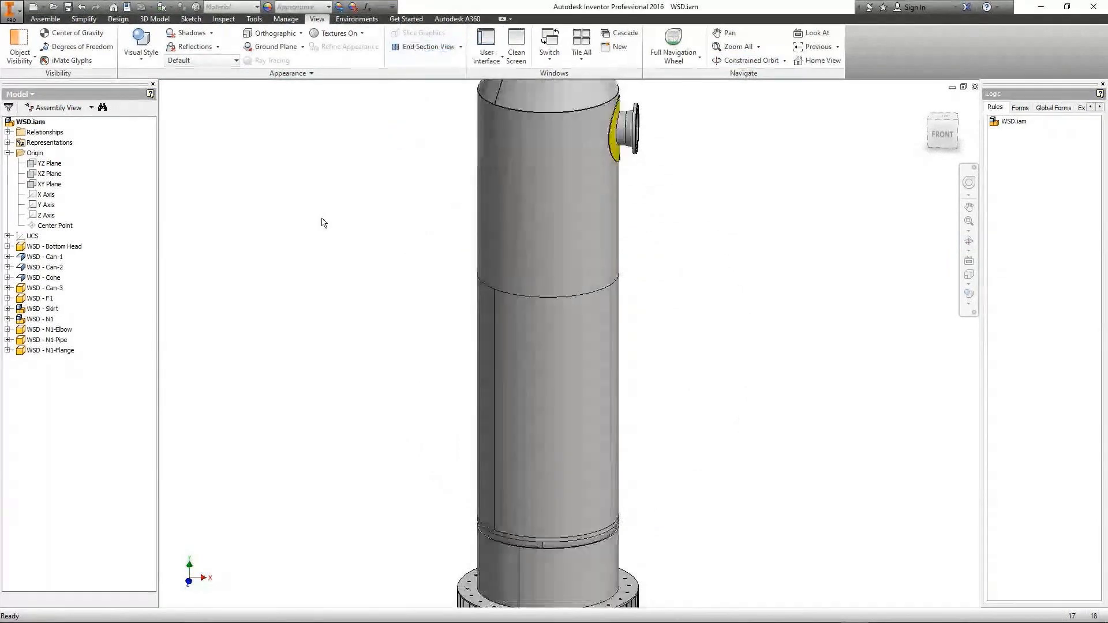
click(8, 153)
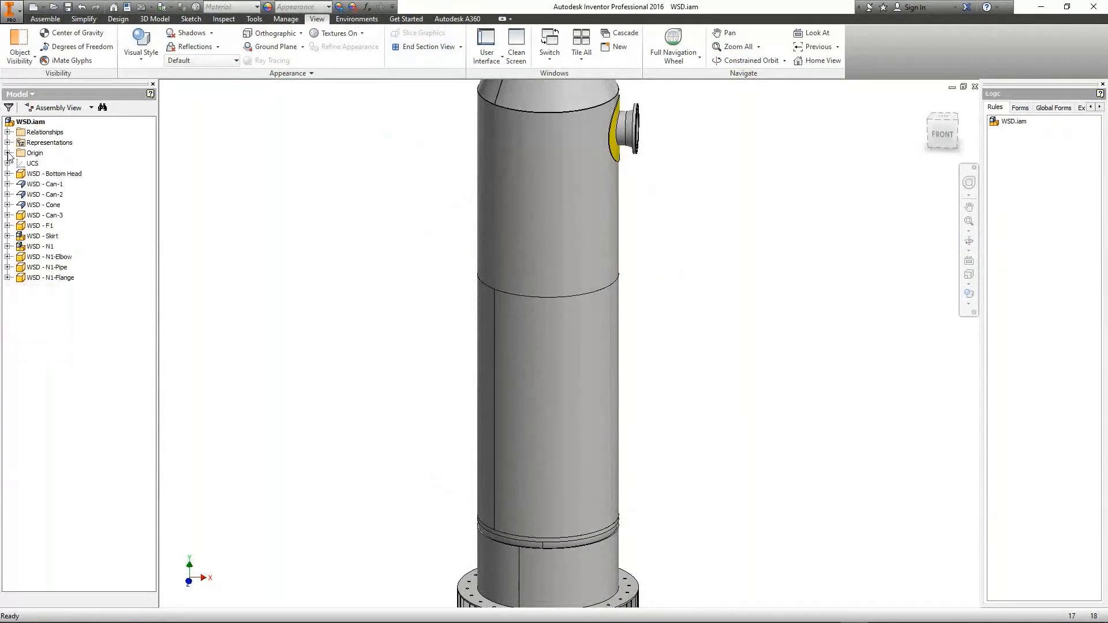
Step: Create a new part from the Standard.ipt template and start a 2D sketch on its XY plane
click(32, 7)
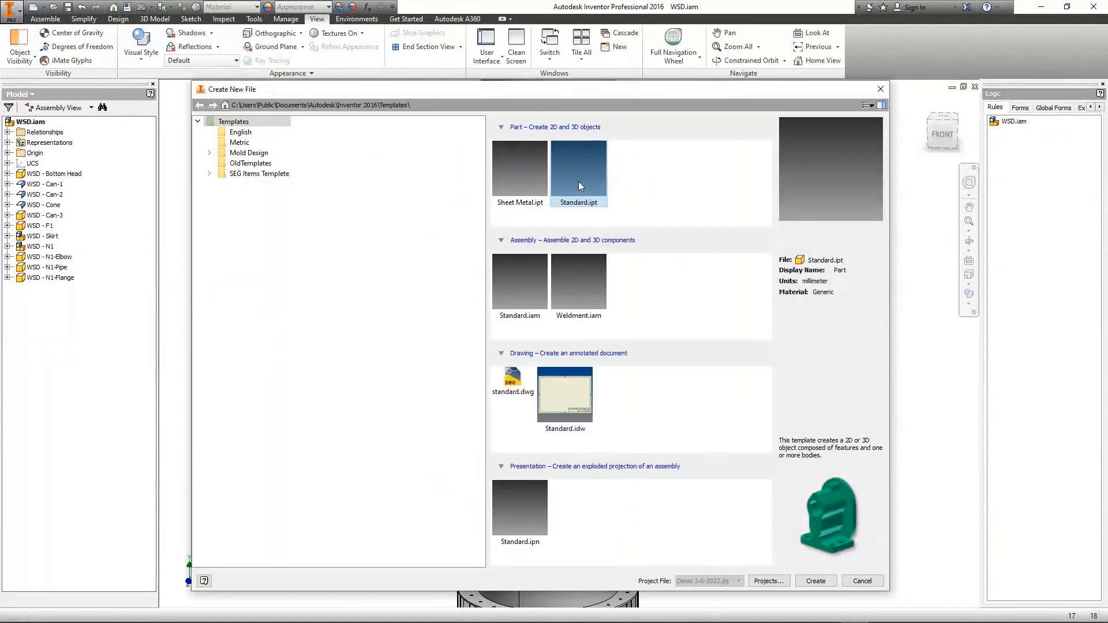
click(817, 583)
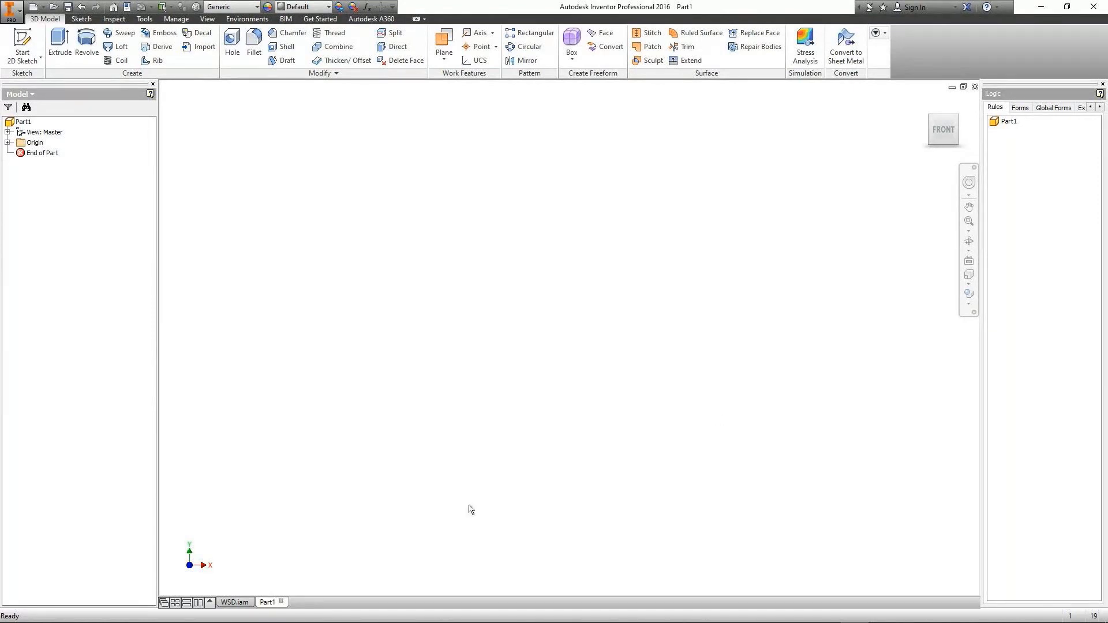
click(8, 51)
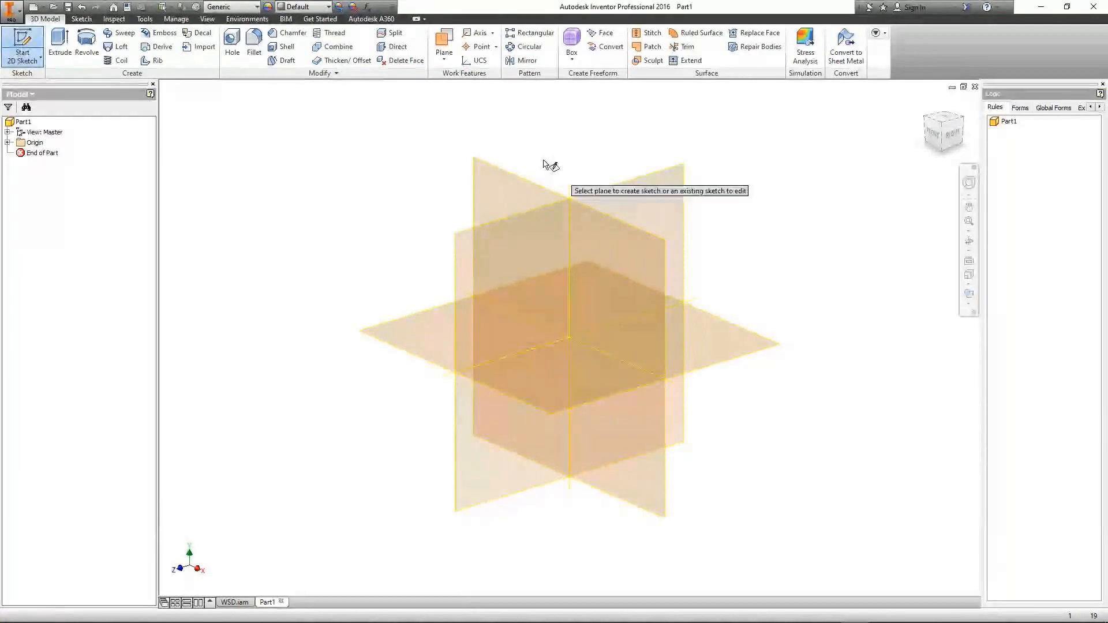
click(520, 175)
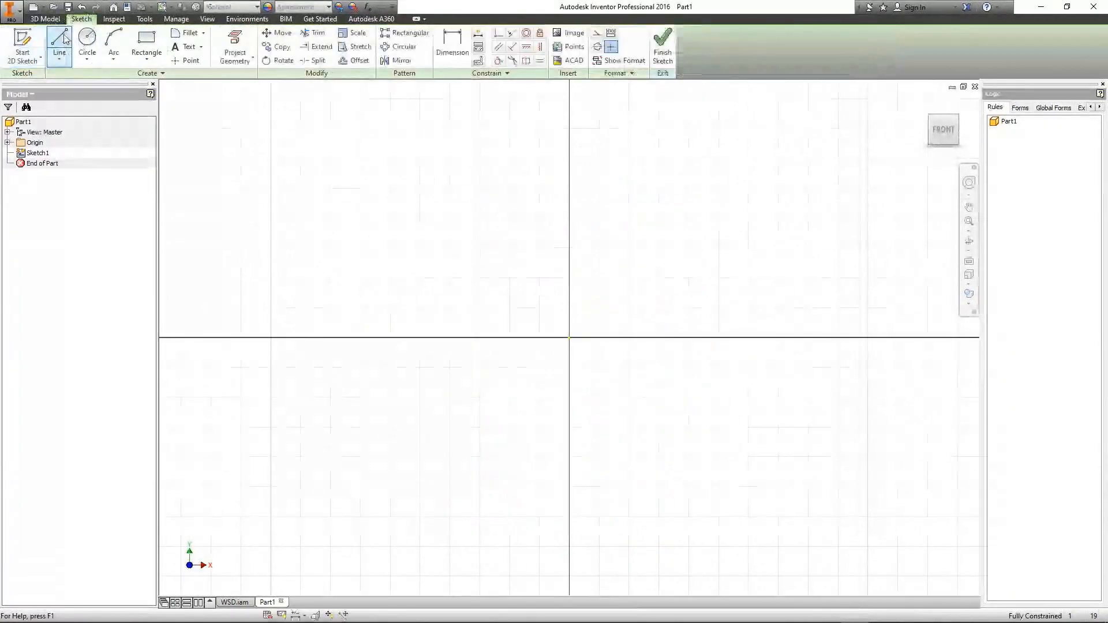
Step: Draw a vertical line about 70 mm long upward from the origin and make it a centerline
key(l)
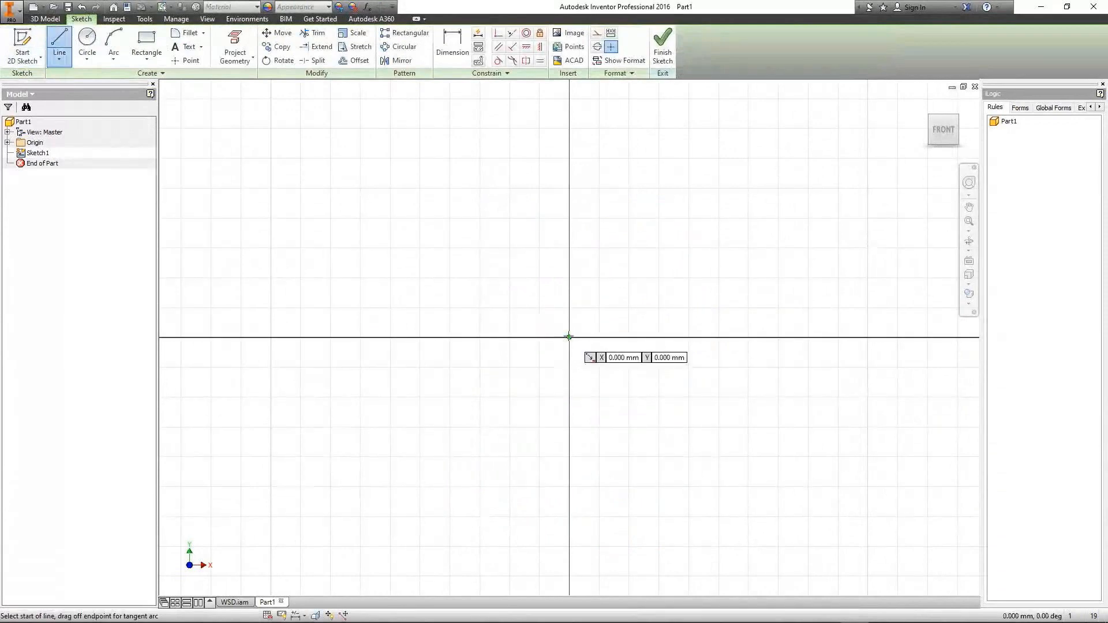
click(568, 336)
scroll(569, 236, down, 2)
scroll(564, 232, up, 3)
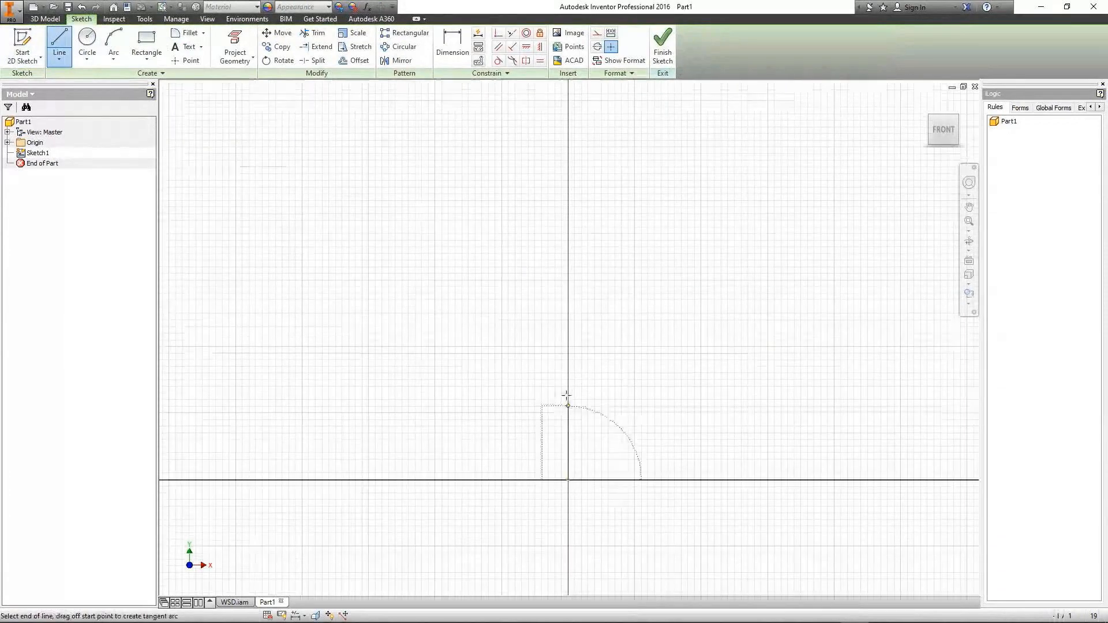
click(568, 247)
key(Escape)
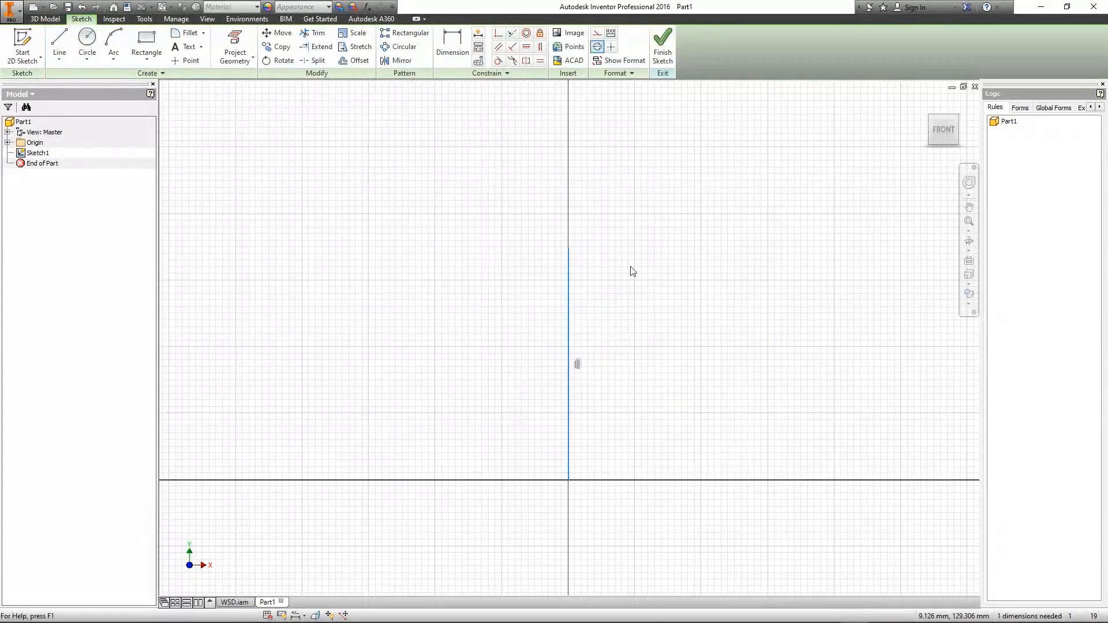
Step: Draw three lines closing a rectangle about 70 by 70 mm against the centerline, and convert its two horizontal lines to construction geometry
key(l)
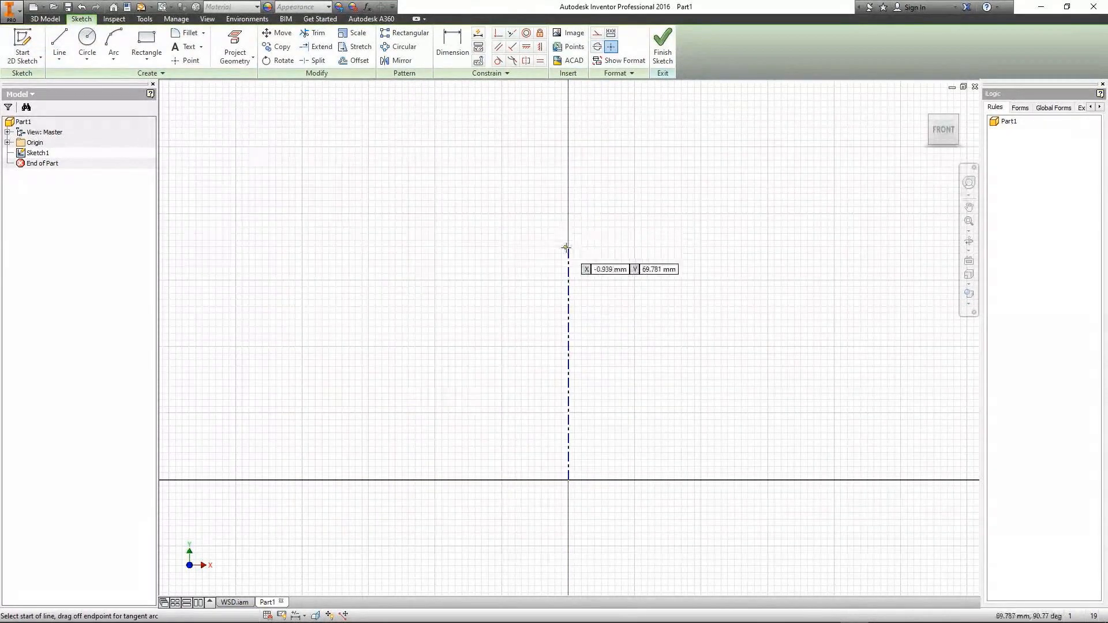
click(567, 247)
click(799, 247)
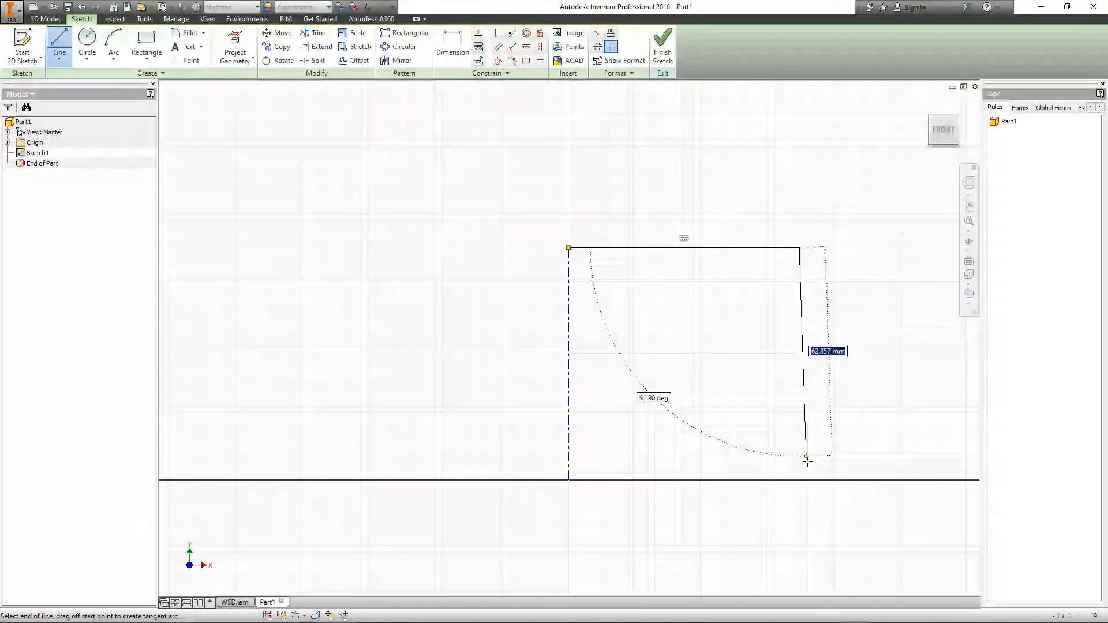
click(800, 479)
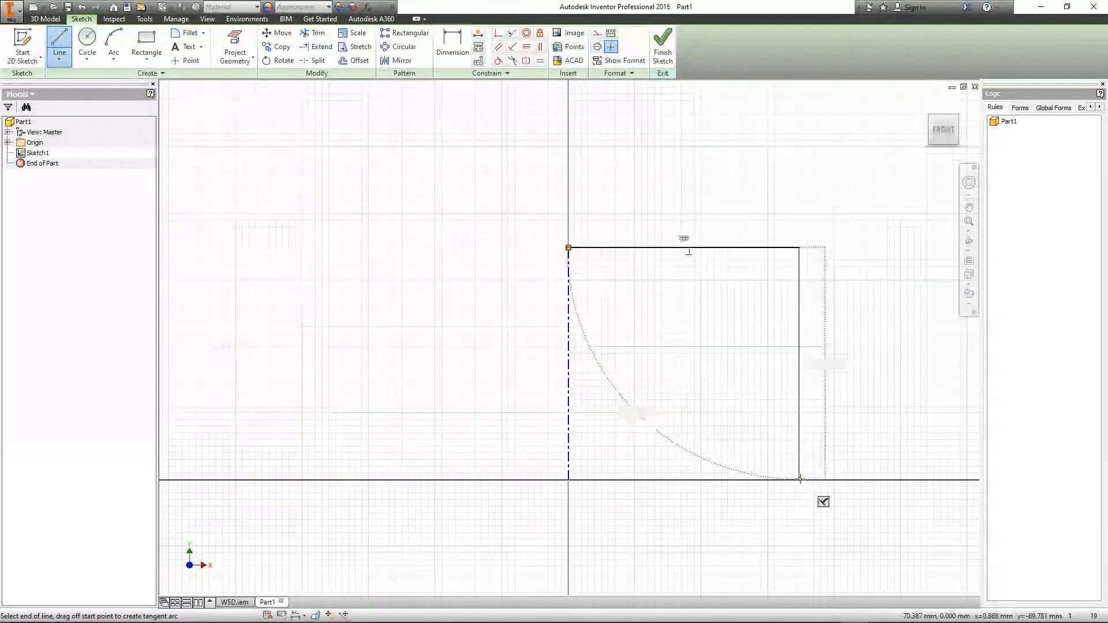
click(568, 479)
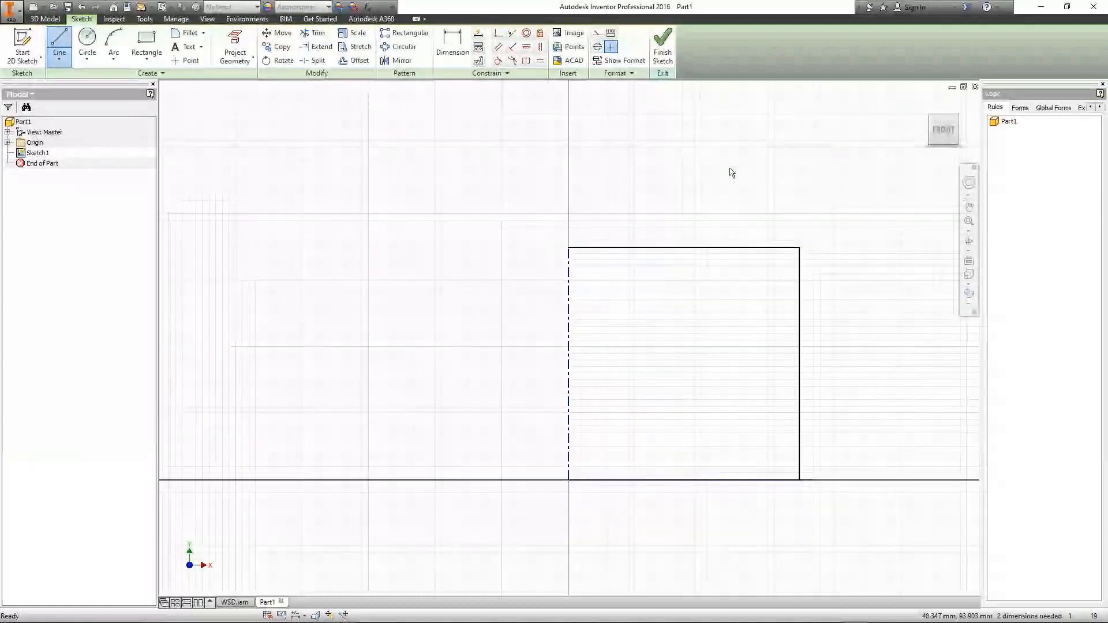
key(Escape)
drag(729, 167, 639, 509)
click(597, 33)
Step: Draw the flange half-profile from the solid vertical line, with raised face, rim about 26 mm high and tapered hub, and constrain the rim's underside horizontal
scroll(650, 249, up, 3)
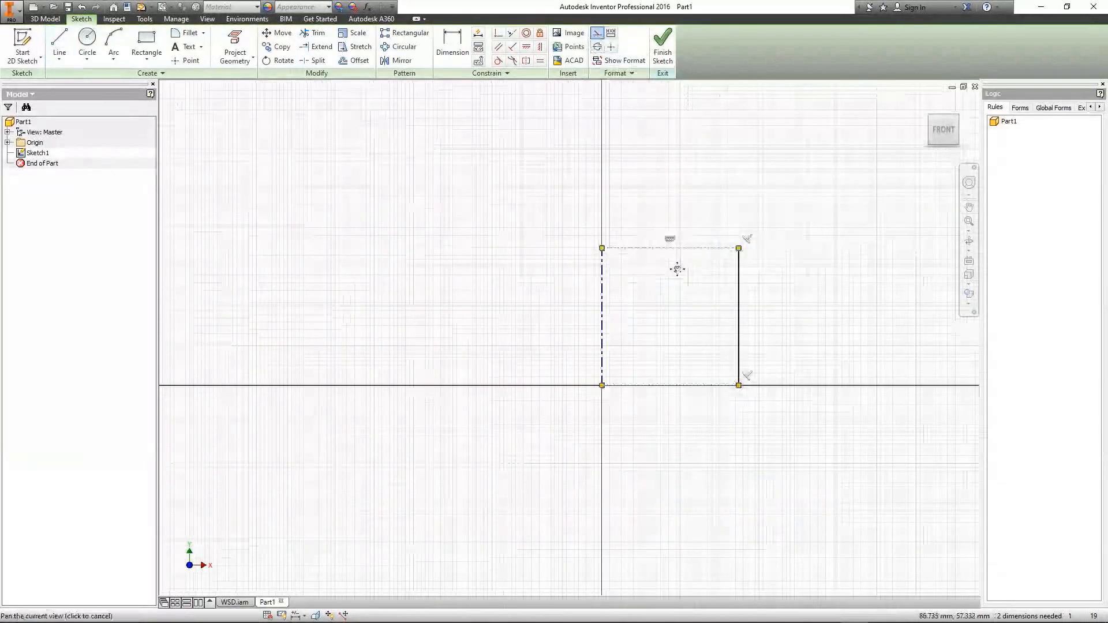
middle_drag(857, 294, 737, 289)
key(l)
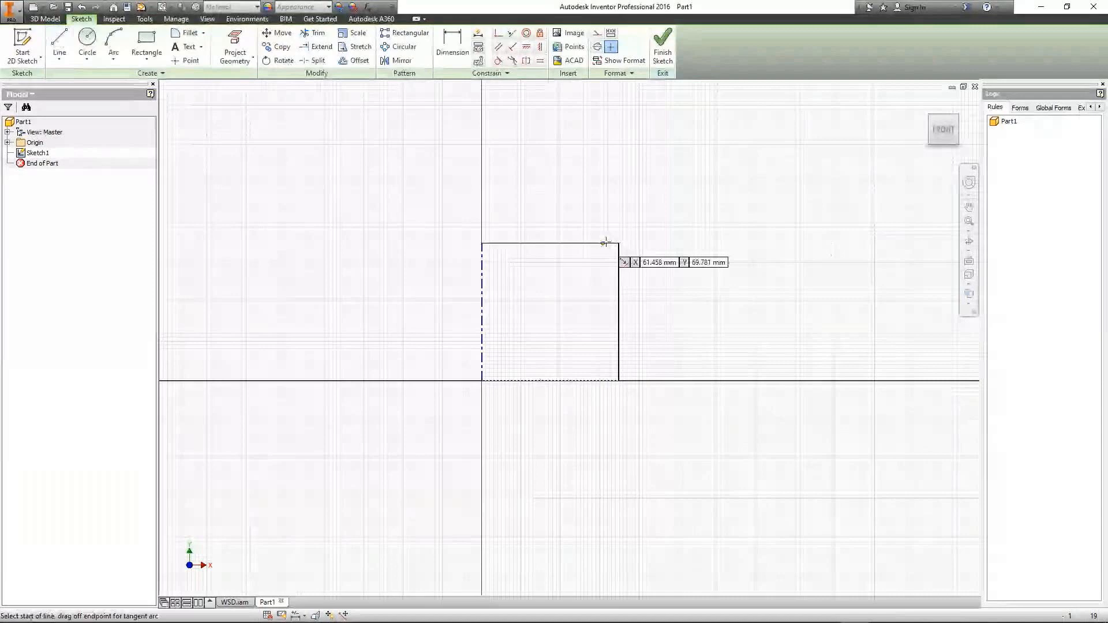
click(616, 242)
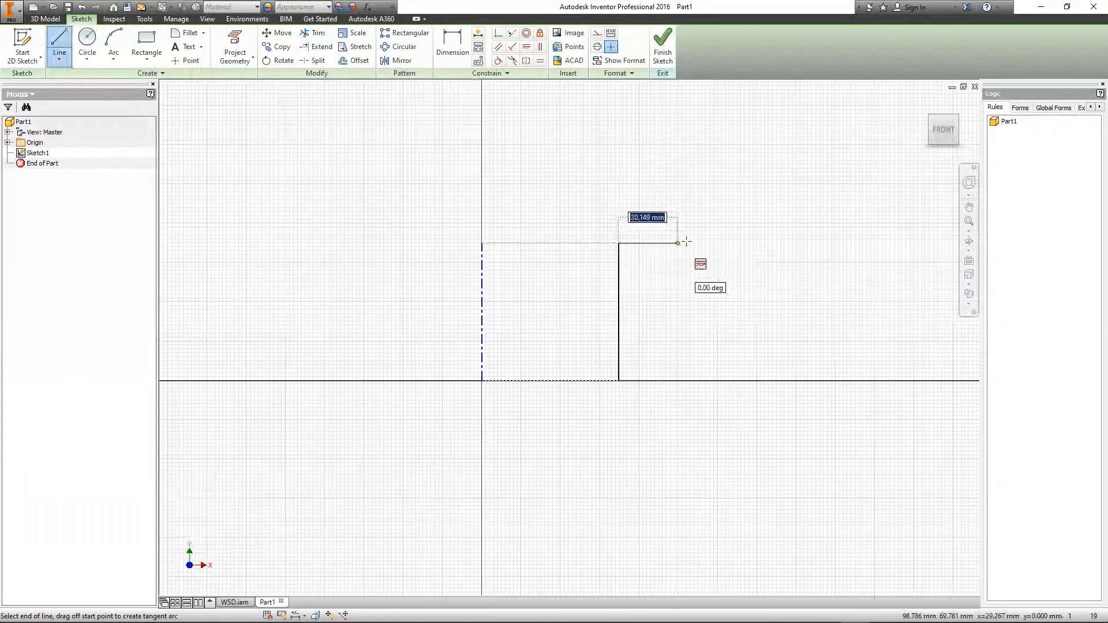
click(690, 243)
click(691, 258)
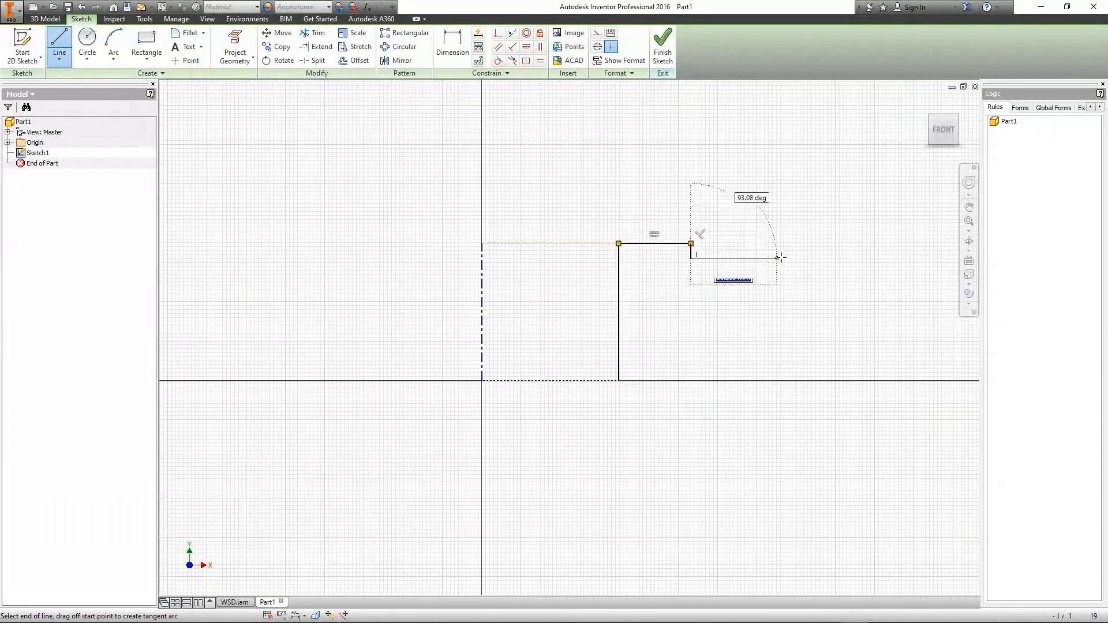
click(800, 258)
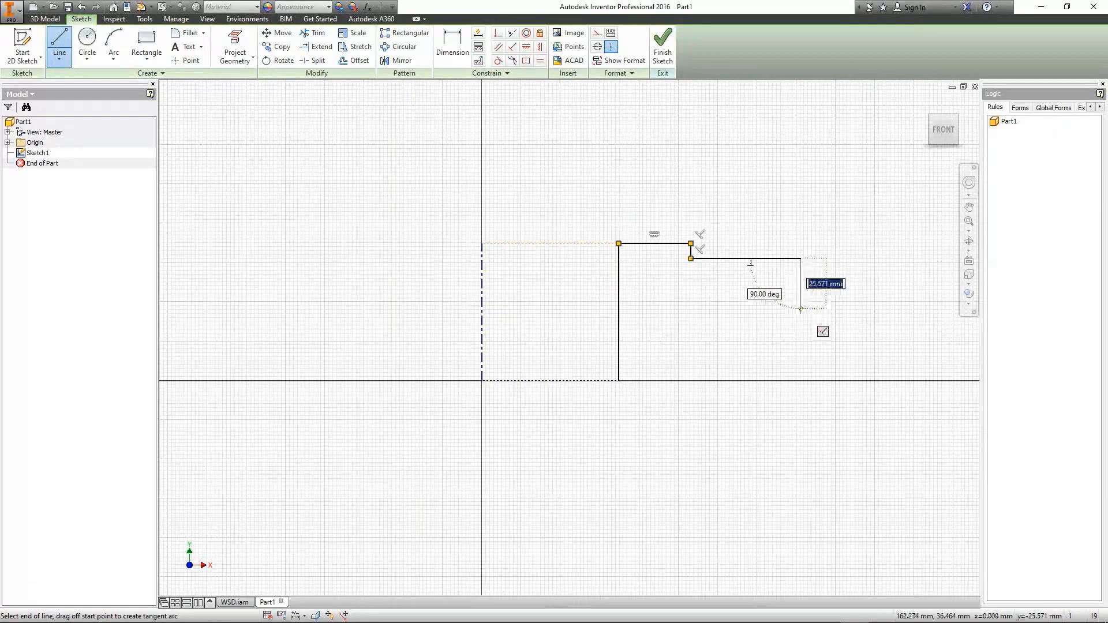
click(800, 309)
click(695, 312)
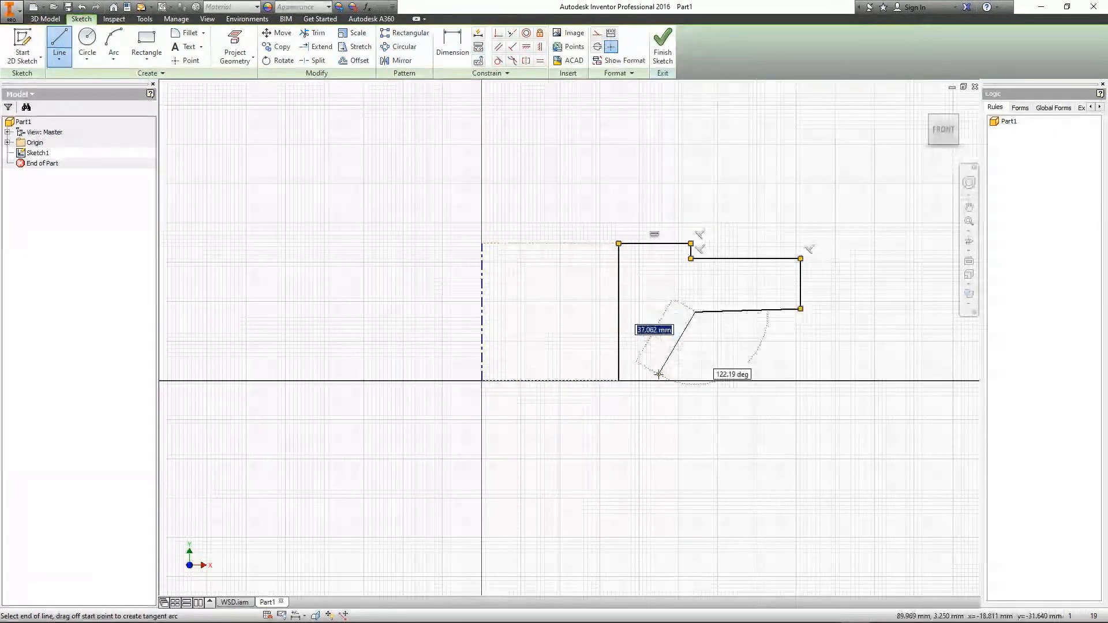
click(654, 381)
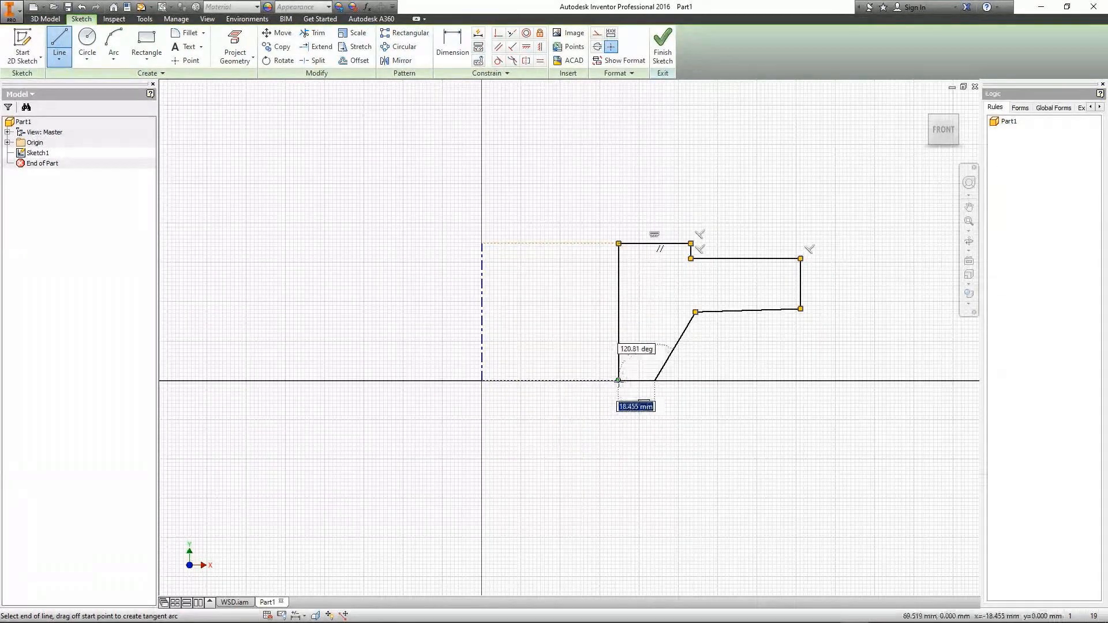
click(619, 381)
click(526, 47)
click(784, 310)
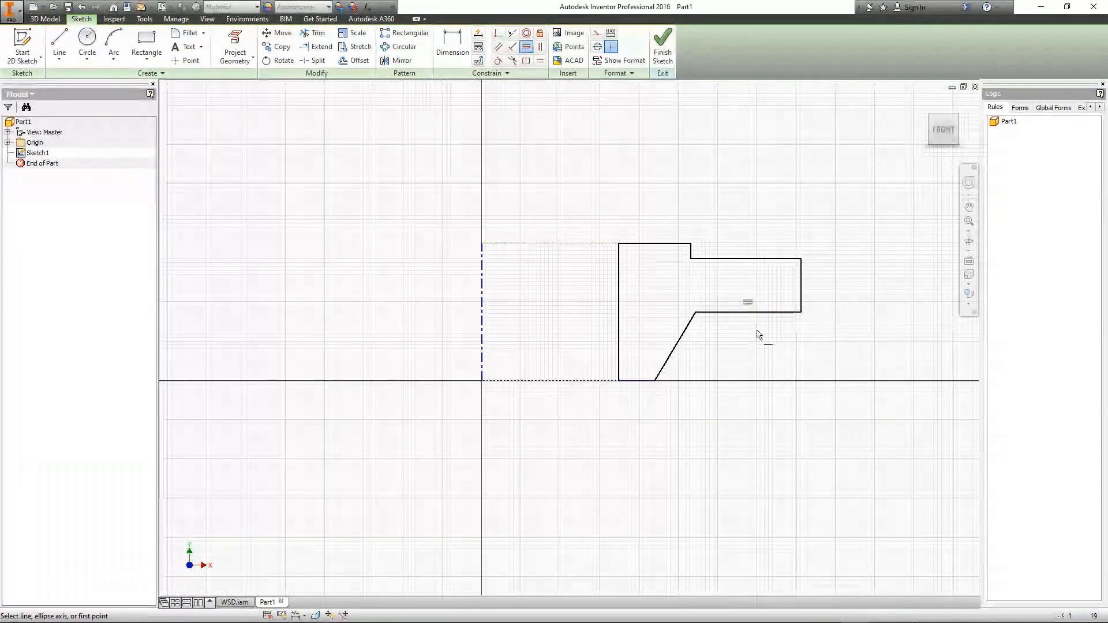
Step: Dimension the profile's inner vertical edge from the centerline as a 150 mm bore diameter
scroll(731, 281, up, 4)
mouse_move(731, 281)
middle_down()
mouse_move(586, 237)
mouse_move(677, 298)
middle_up()
scroll(602, 234, down, 3)
key(d)
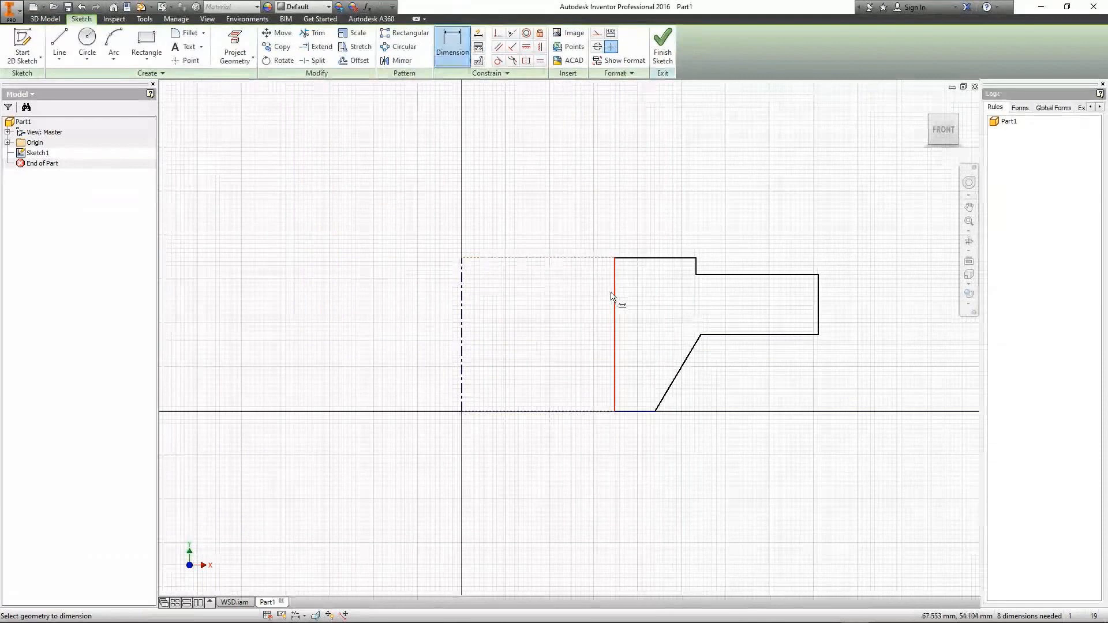
click(613, 297)
click(460, 295)
click(454, 197)
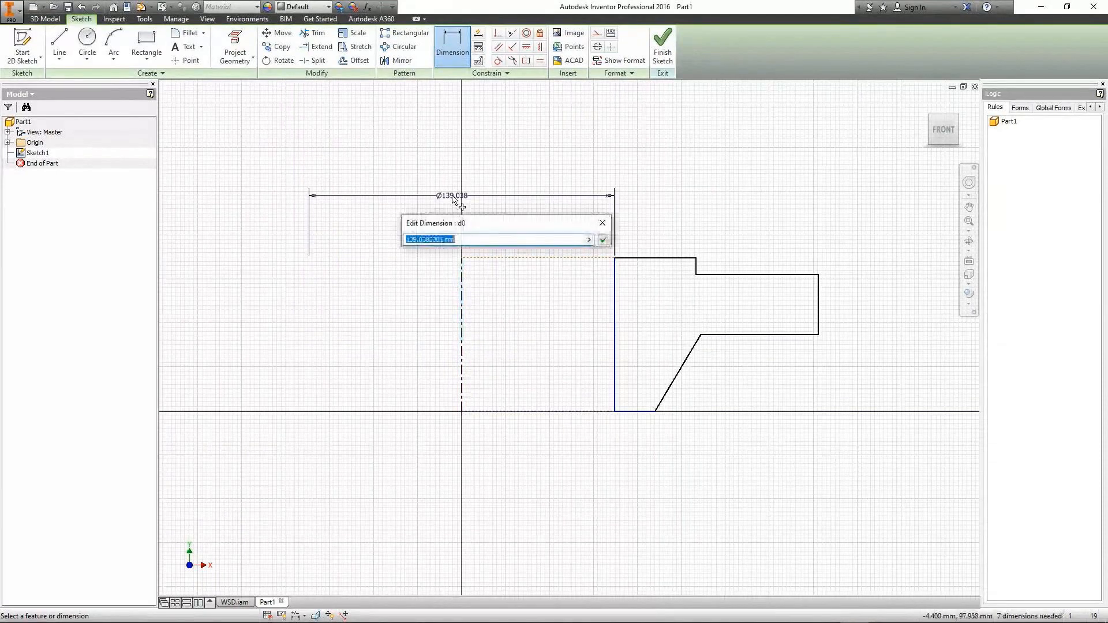
text(150)
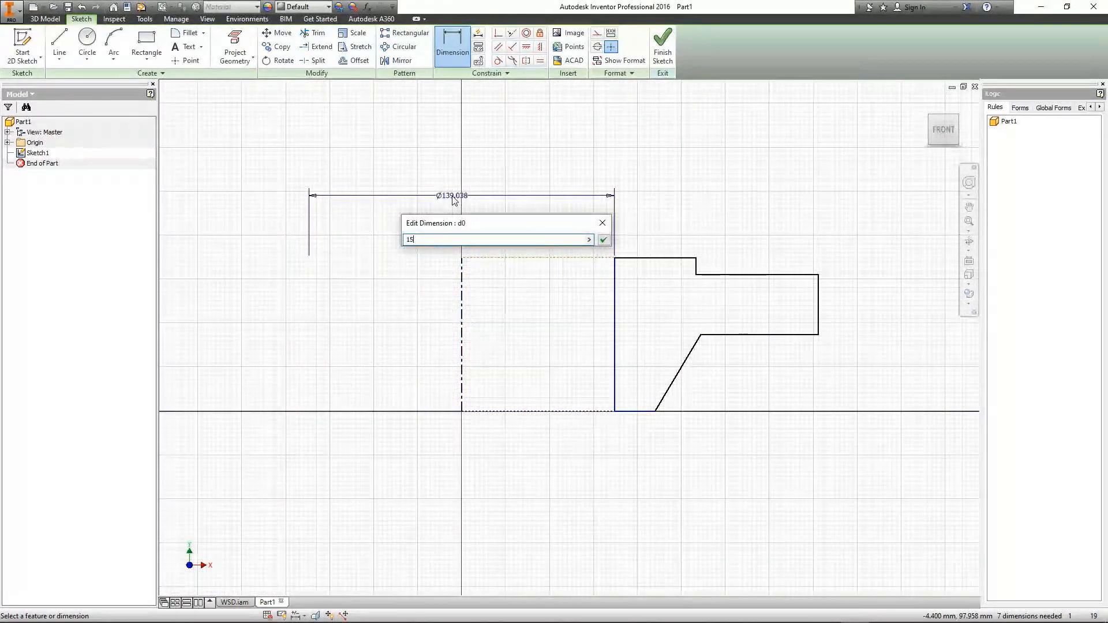
key(Return)
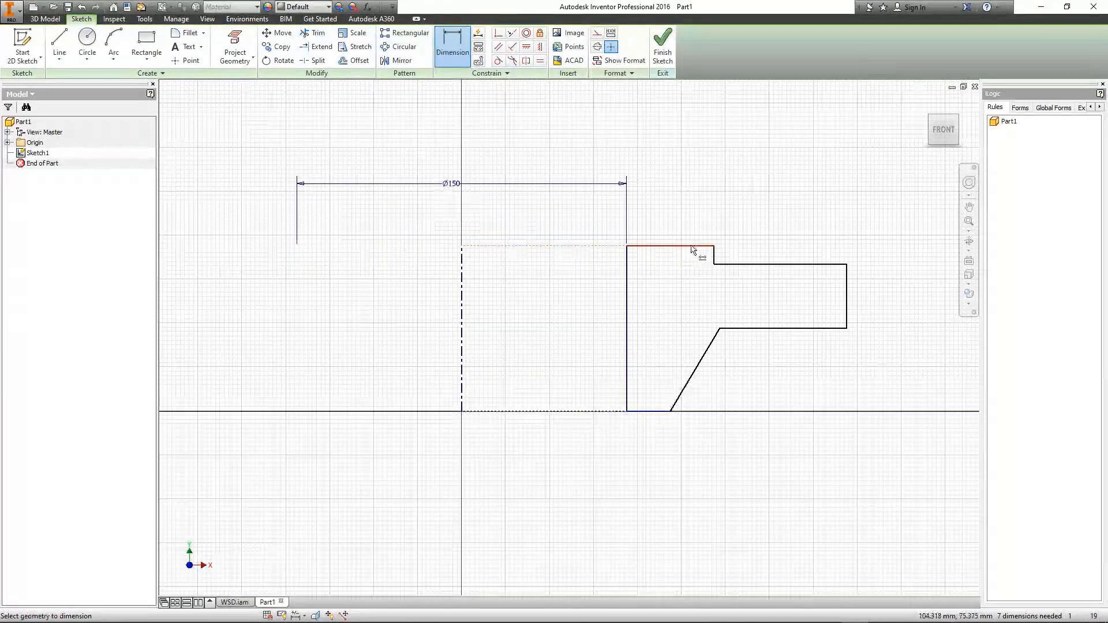
Step: Dimension the raised face's outer edge from the centerline as a 230 mm diameter
click(714, 254)
click(462, 219)
click(460, 143)
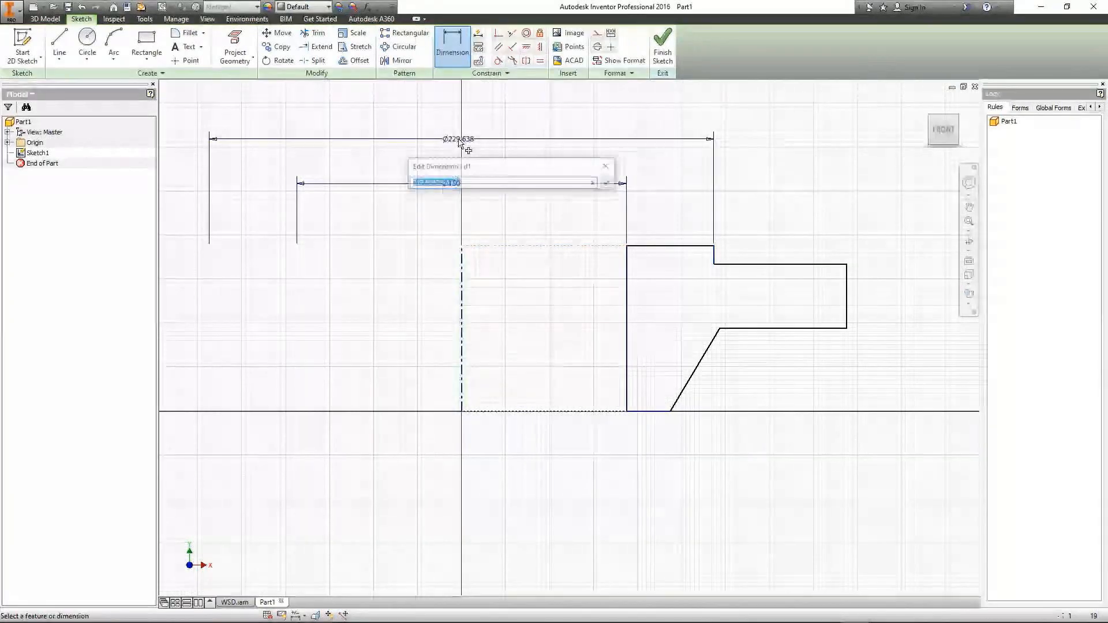
text(22)
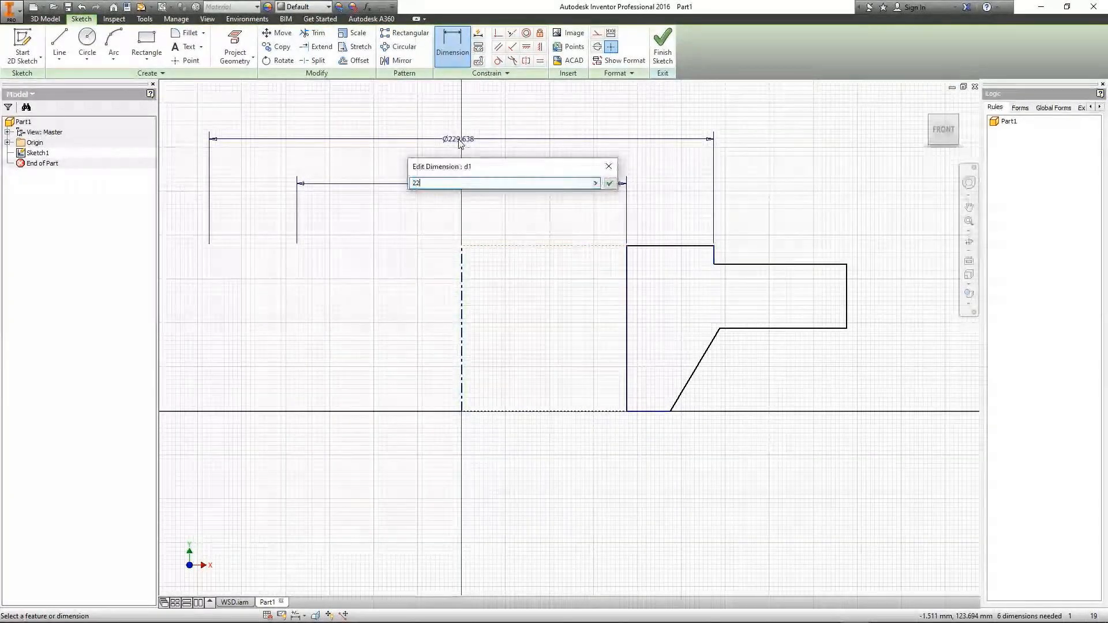
text(0)
key(Return)
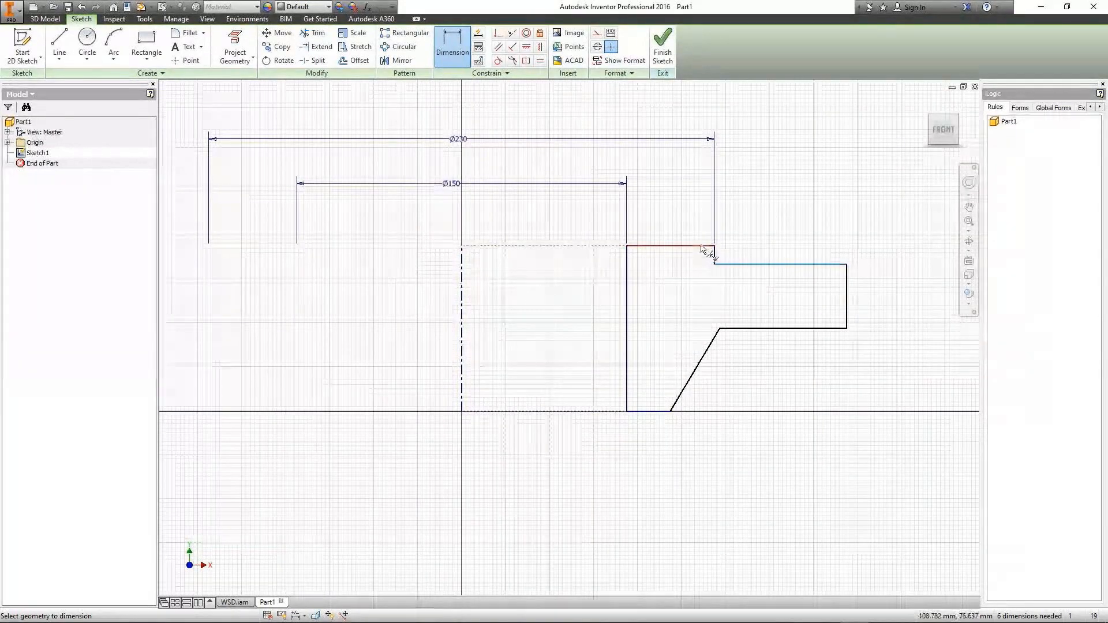
Step: Set the raised face's step height to 2 mm and the distance from raised face to rim underside to 50 mm
click(701, 249)
click(734, 256)
text(2)
key(Return)
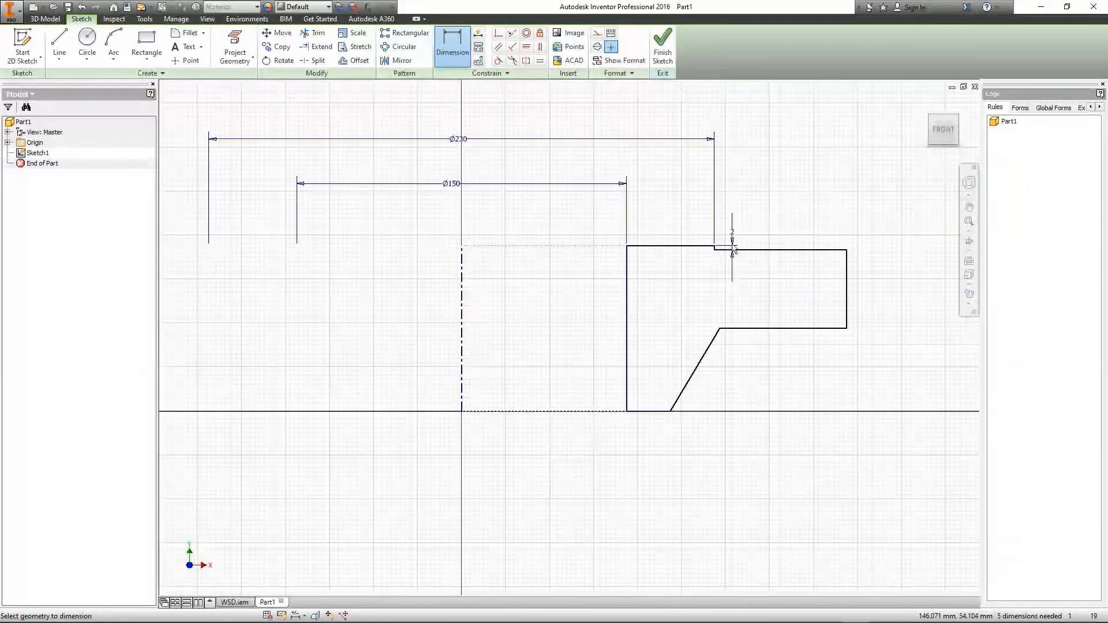
click(697, 247)
click(761, 328)
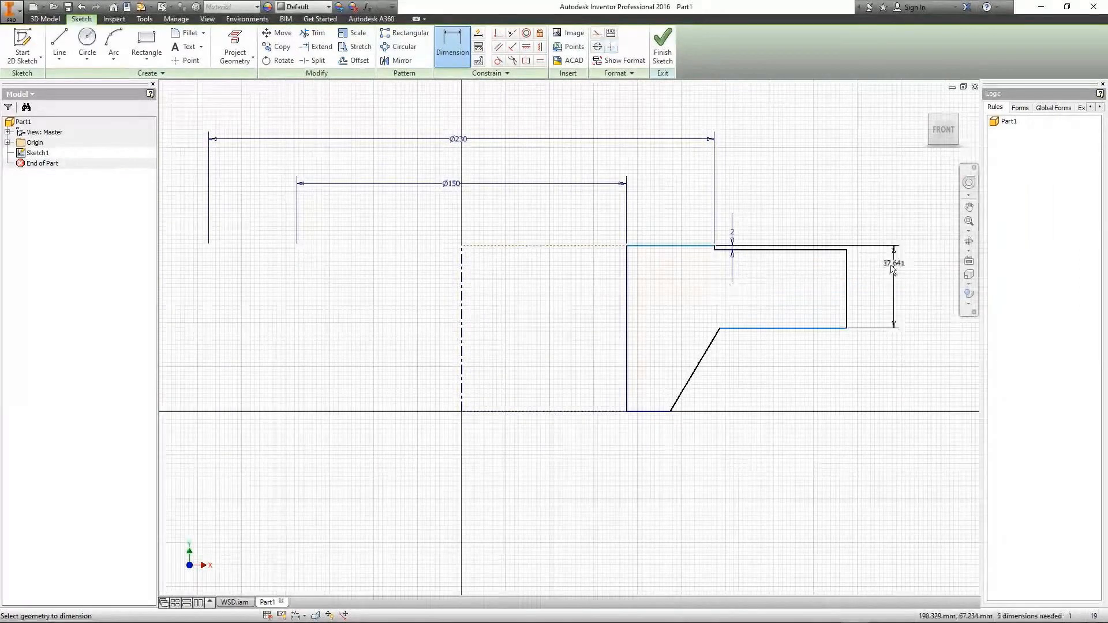
click(888, 273)
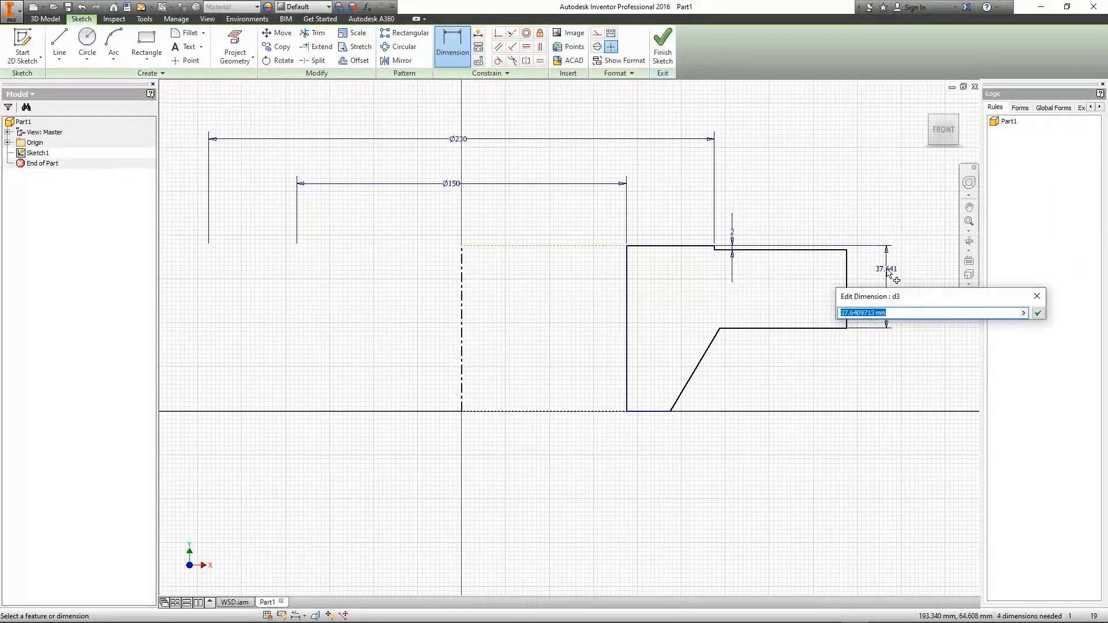
text(50)
key(Return)
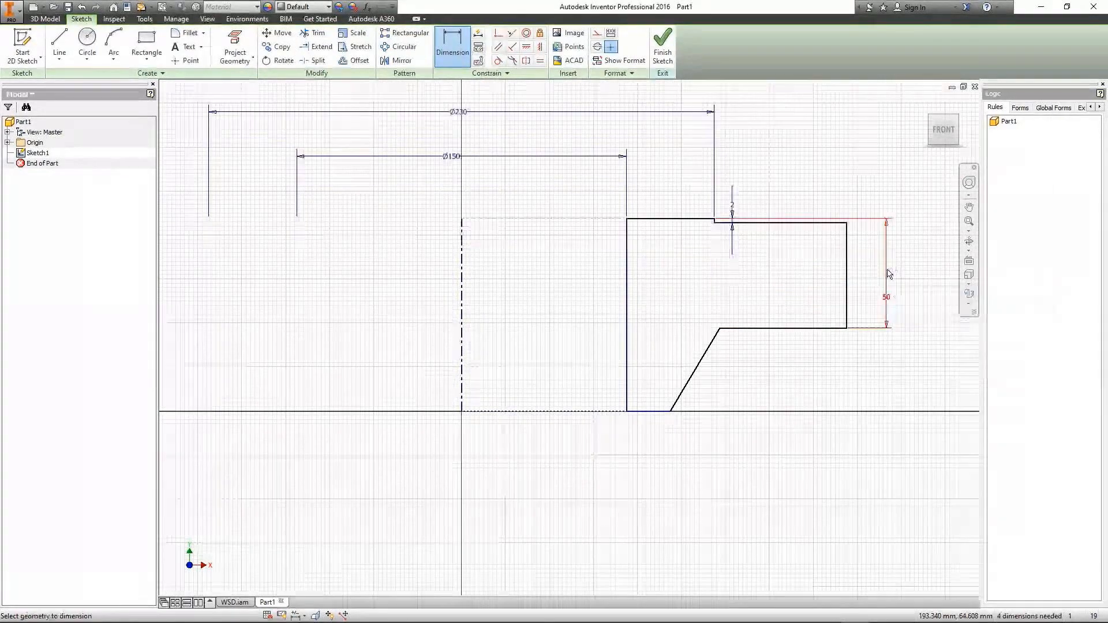
Step: Dimension the overall flange height from the raised face to the hub's bottom edge at 90 mm
click(672, 220)
click(651, 412)
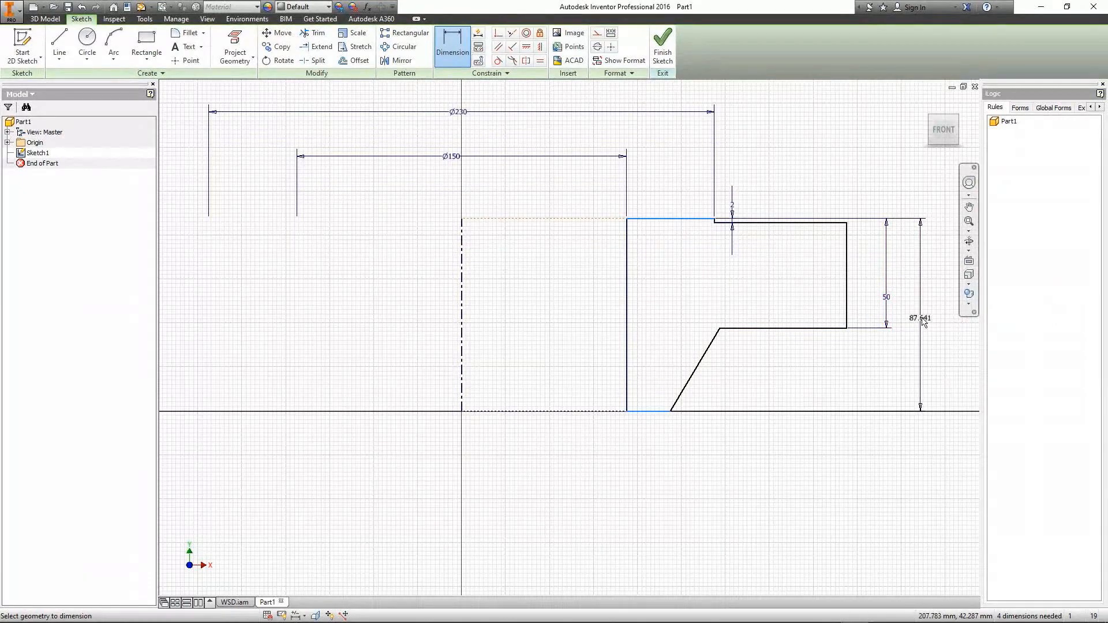
click(922, 321)
text(90)
key(Return)
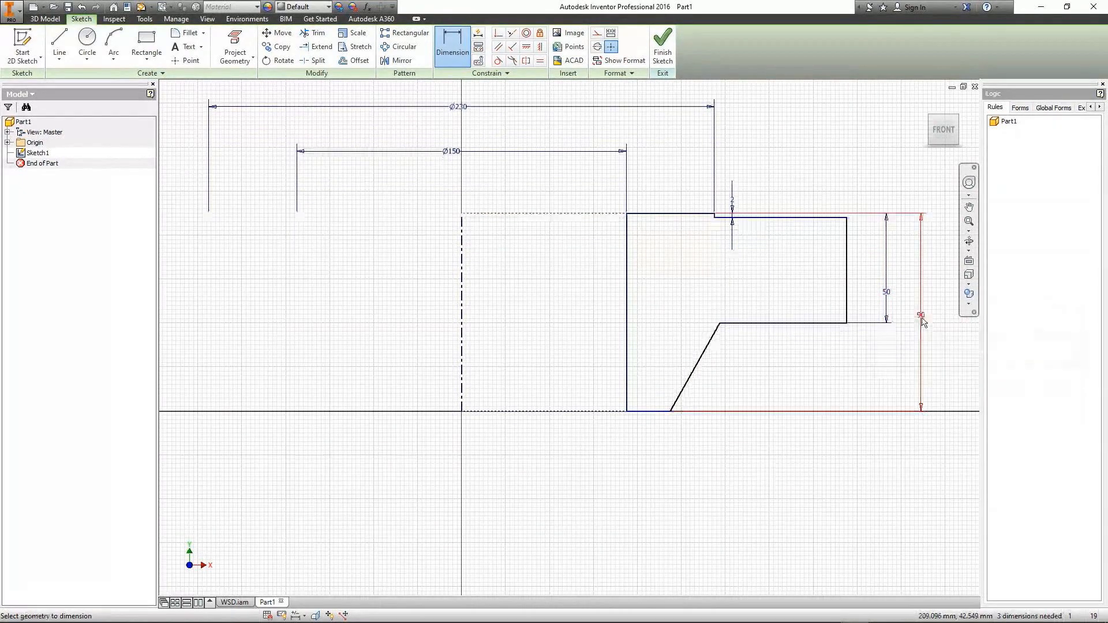
Step: Dimension the rim's outer edge from the centerline as a 350 mm outside diameter
click(847, 280)
click(462, 276)
middle_drag(484, 281, 524, 406)
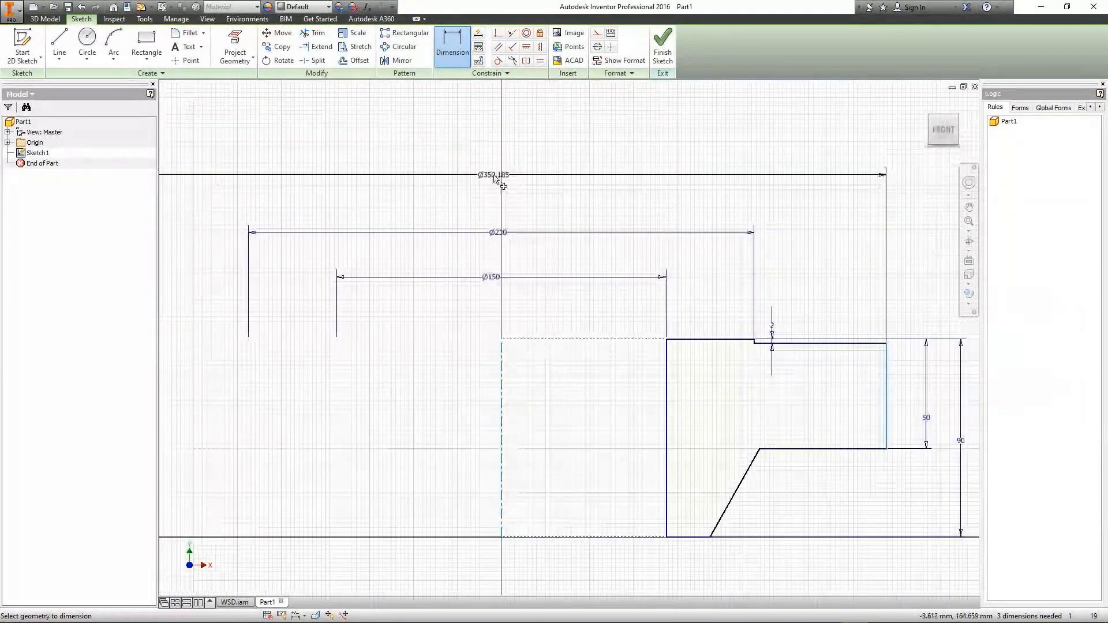
click(494, 176)
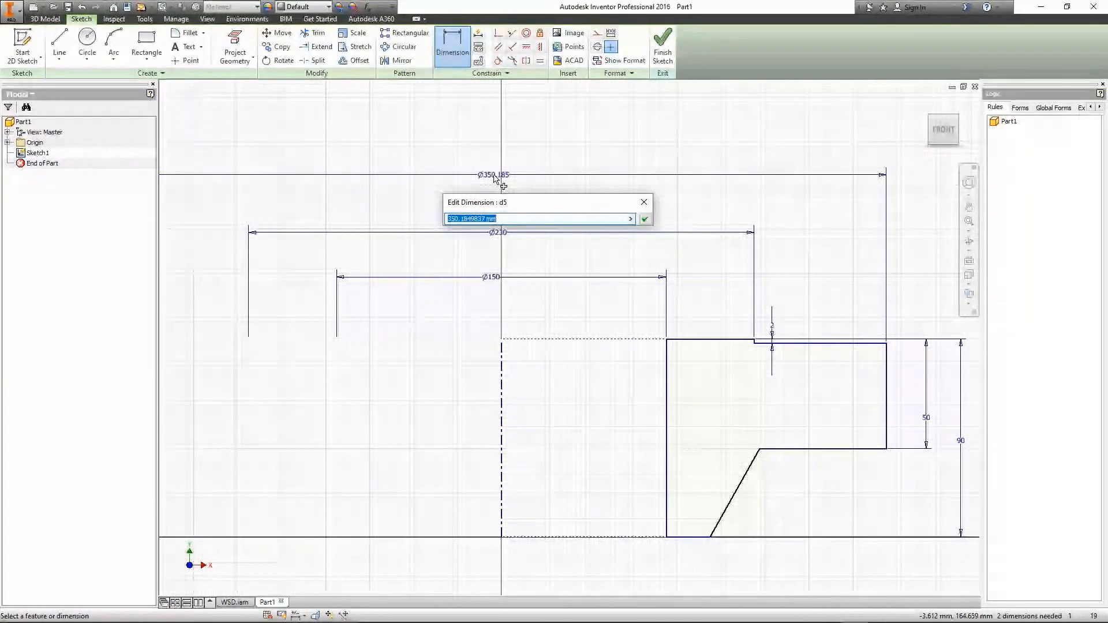
text(350)
key(Return)
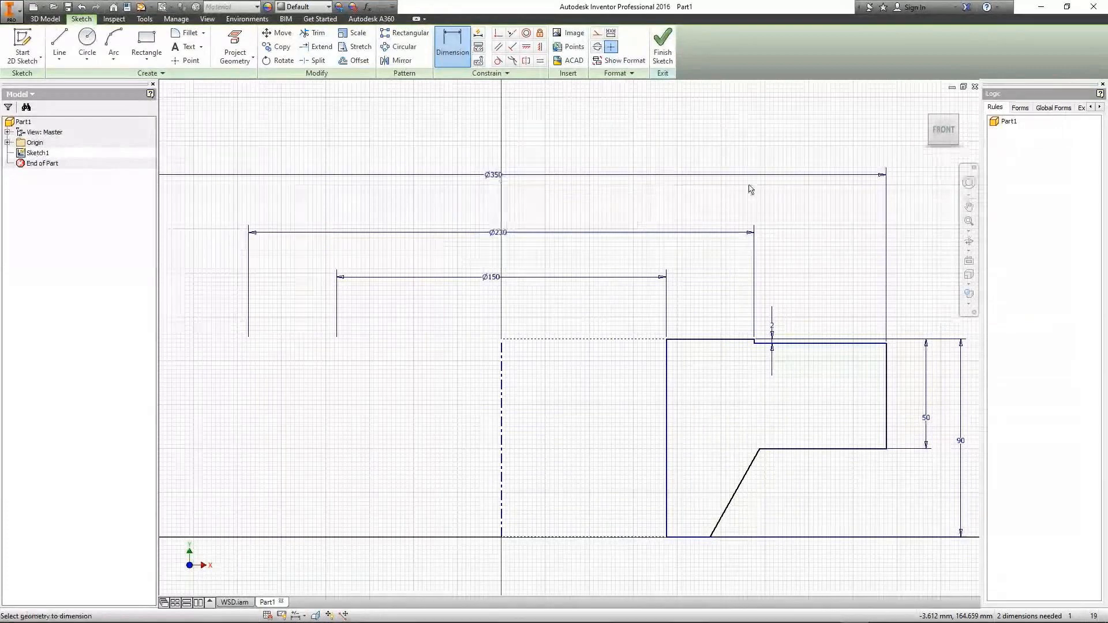
Step: Dimension the bottom outer corner of the tapered hub from the centerline as a 180 mm diameter
click(711, 536)
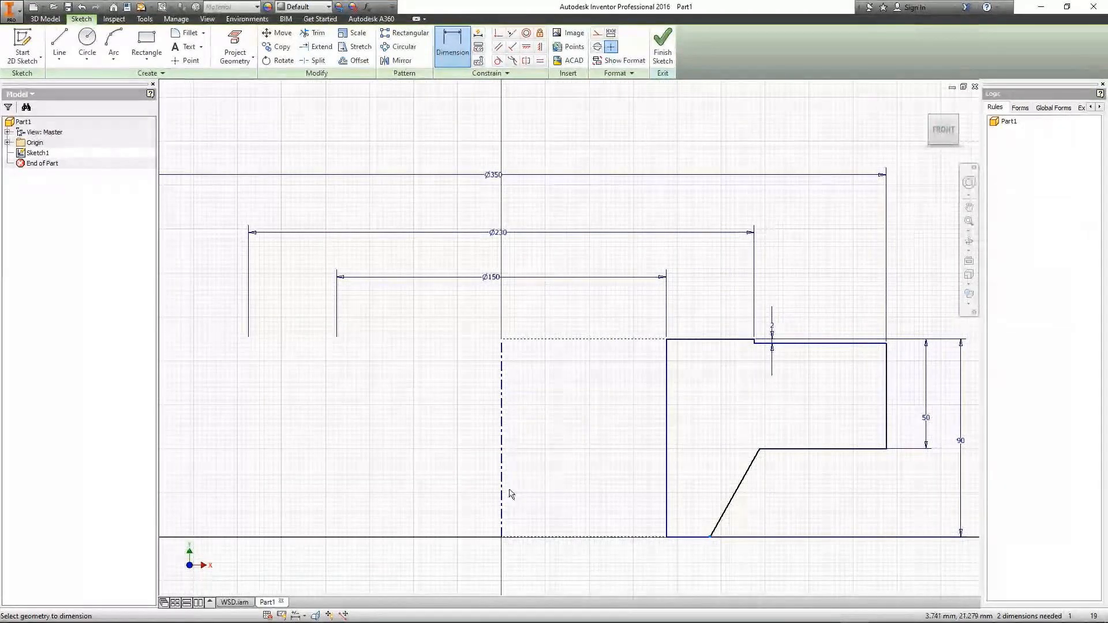
click(502, 491)
scroll(506, 484, down, 3)
middle_drag(508, 439, 514, 371)
click(509, 511)
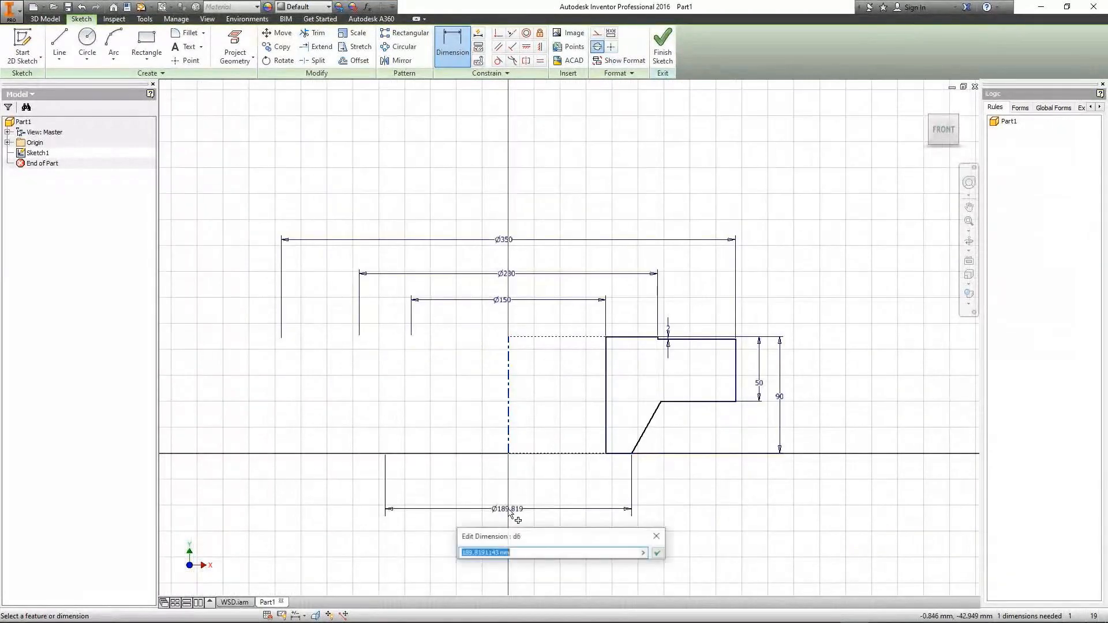
text(180)
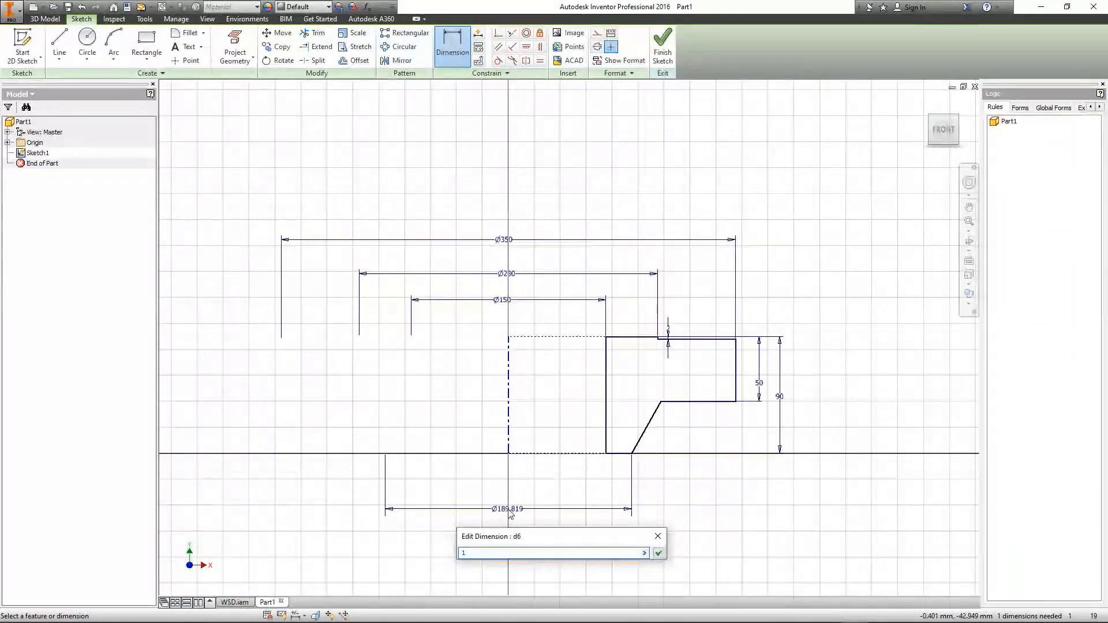
key(Return)
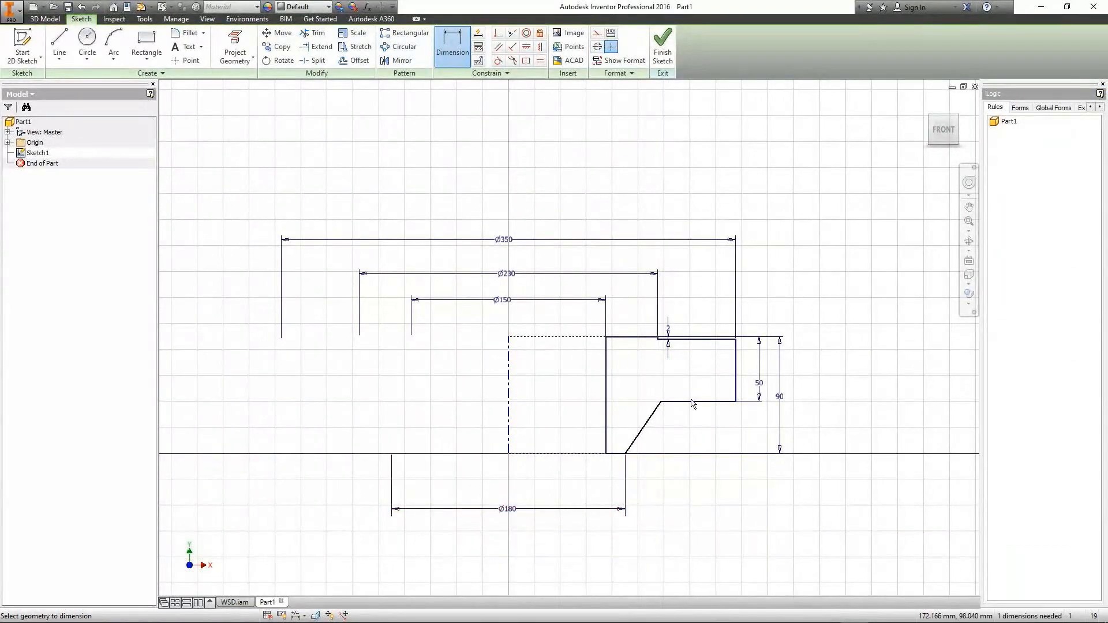
Step: Dimension the hub taper's upper corner, where it meets the rim's underside, from the centerline as a 210 mm diameter
scroll(686, 404, up, 3)
click(645, 406)
scroll(645, 409, down, 4)
click(532, 395)
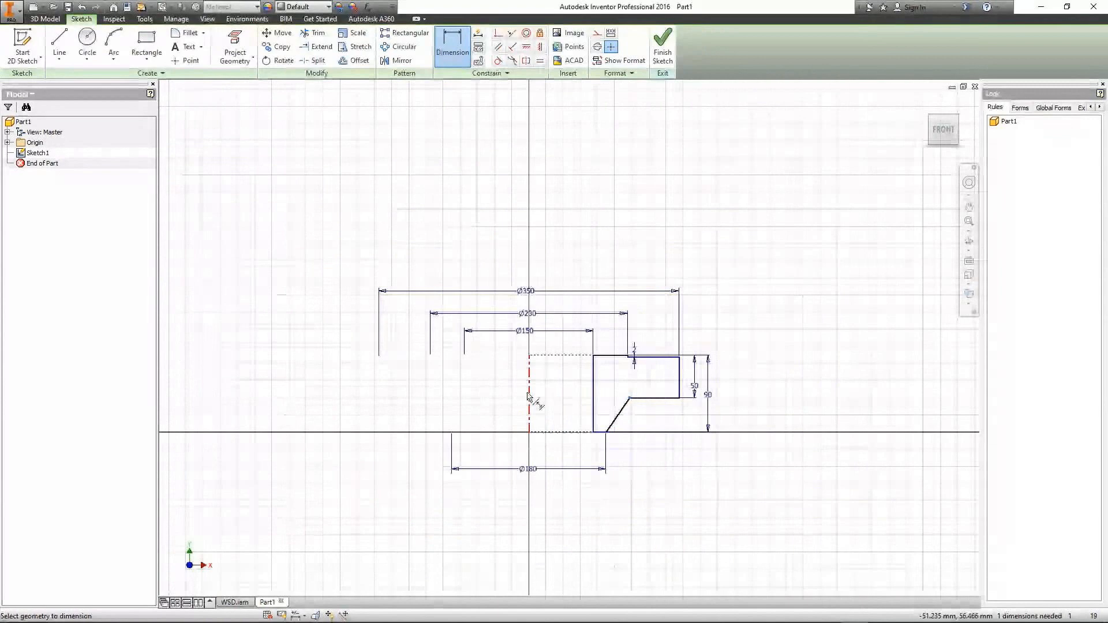
scroll(534, 455, up, 3)
click(520, 521)
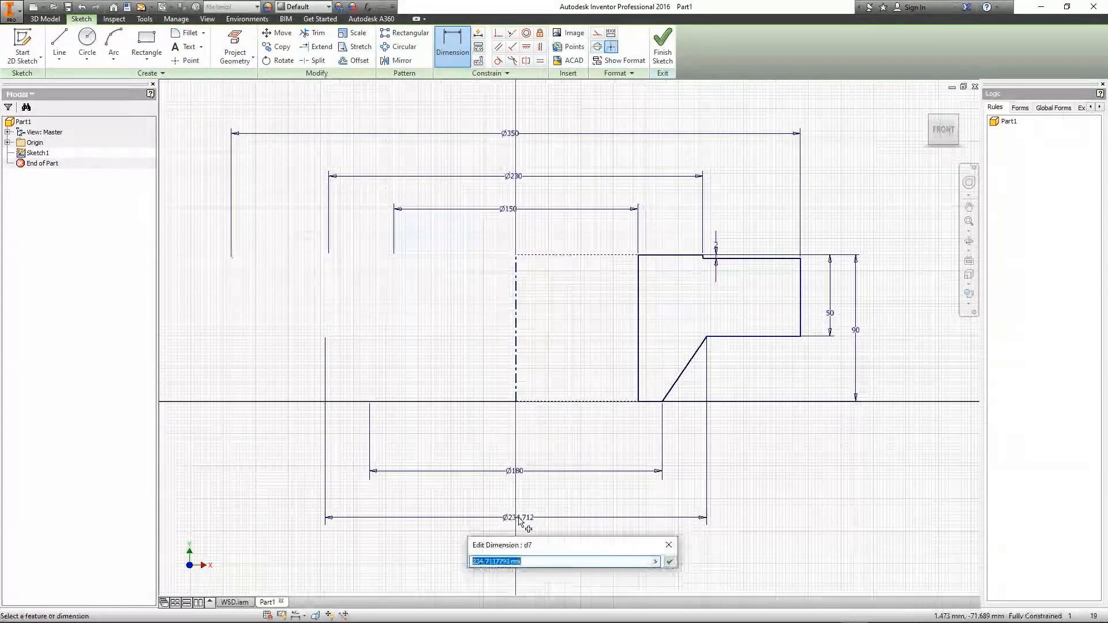
text(210)
key(Return)
Step: Finish the profile sketch and revolve the closed profile a full turn about the centerline
right_click(776, 165)
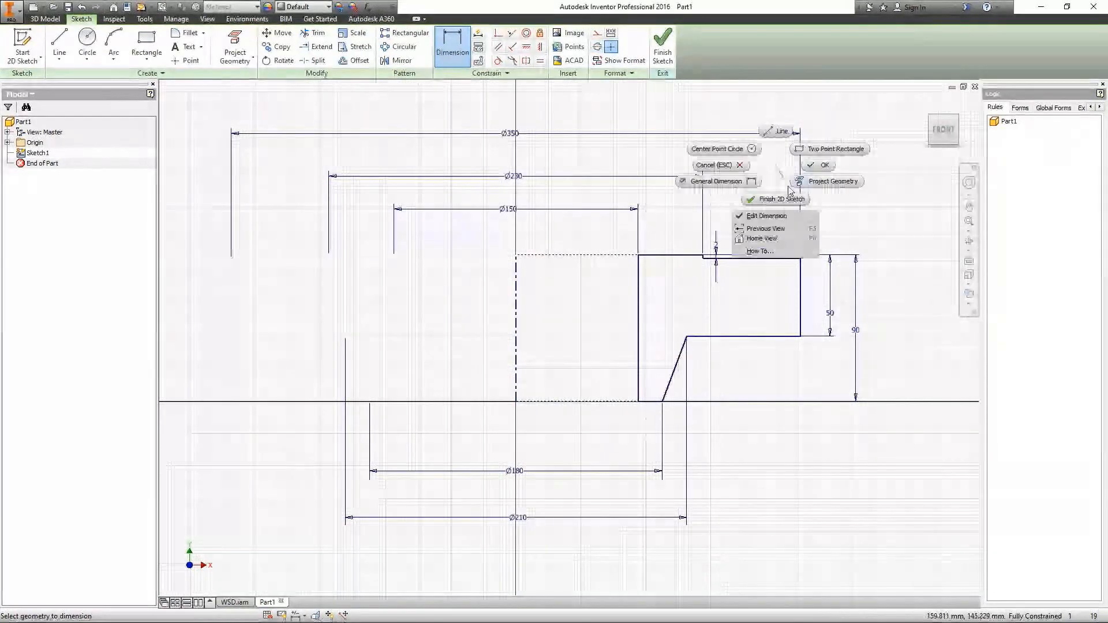
click(783, 199)
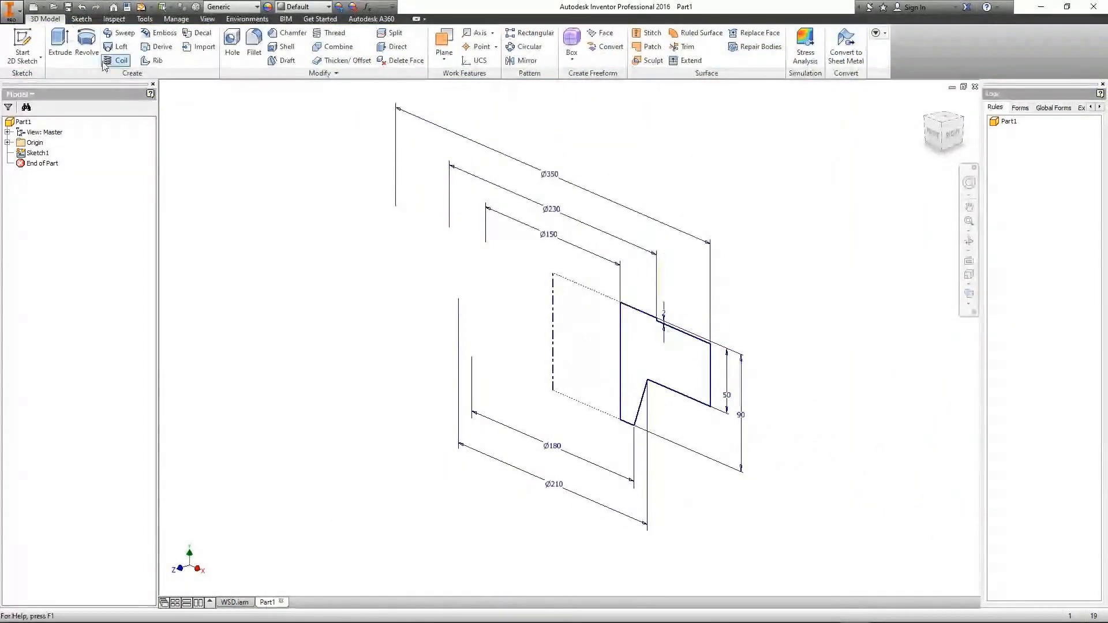
click(91, 45)
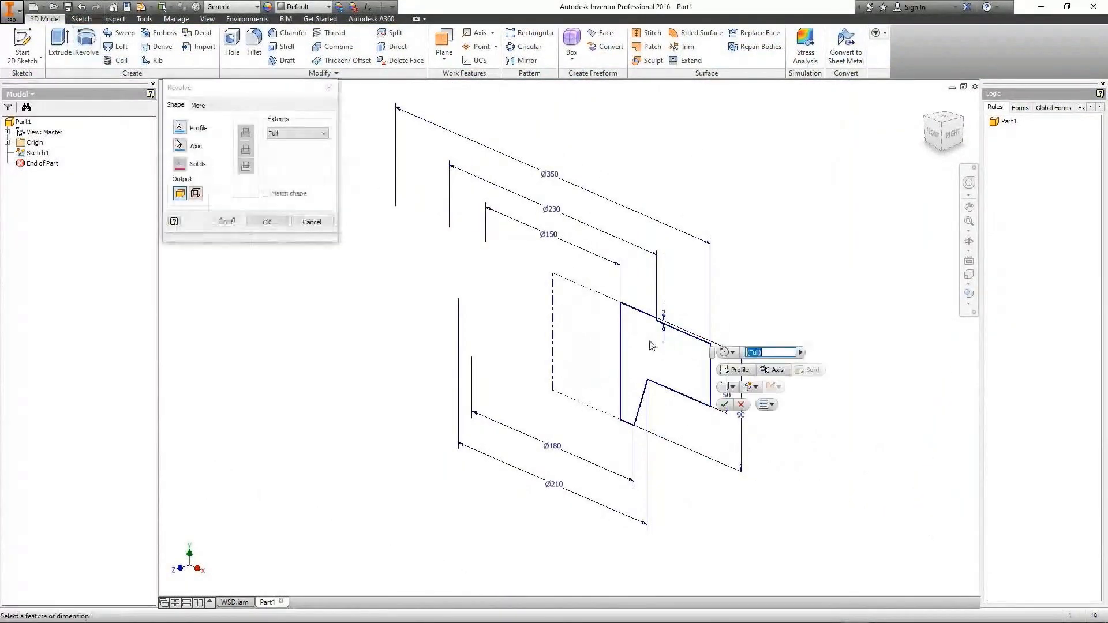
click(266, 222)
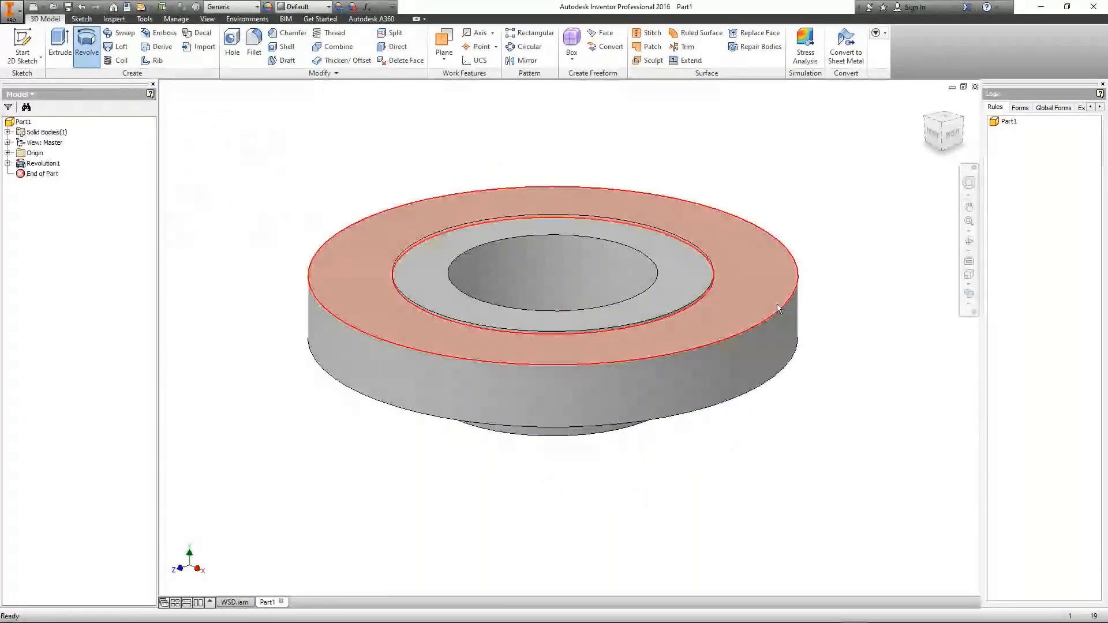
Step: Start a new 2D sketch on the flange's annular face surrounding the raised face
key(F4)
drag(583, 307, 589, 332)
right_click(630, 247)
click(697, 247)
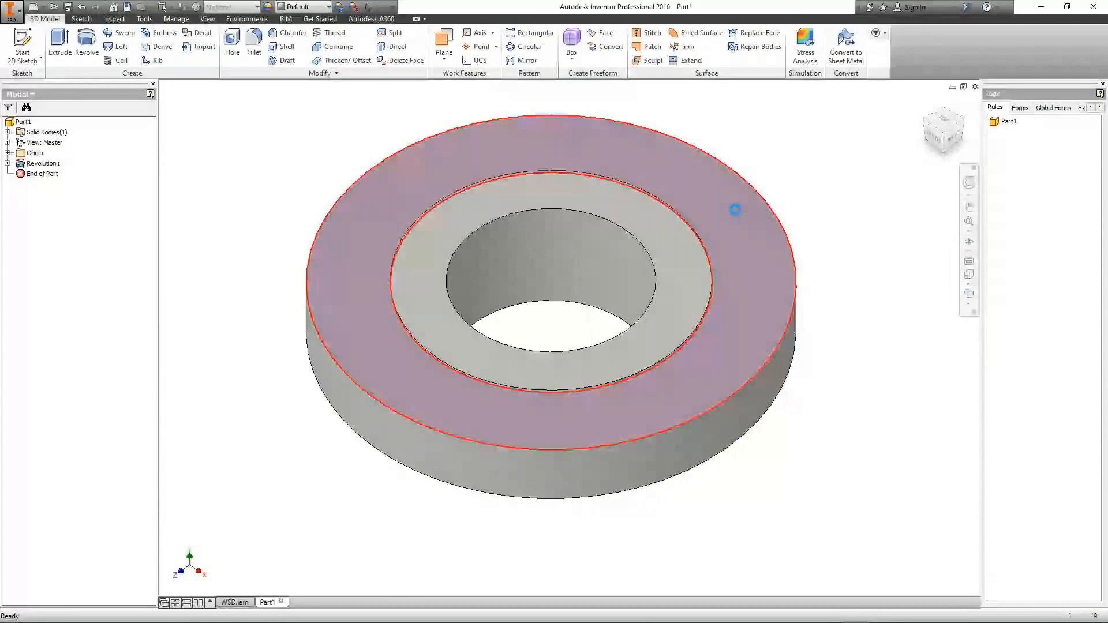
click(736, 214)
Step: Draw a circle about 308 mm in diameter centered on the flange's origin, between the raised face and outer rim
key(l)
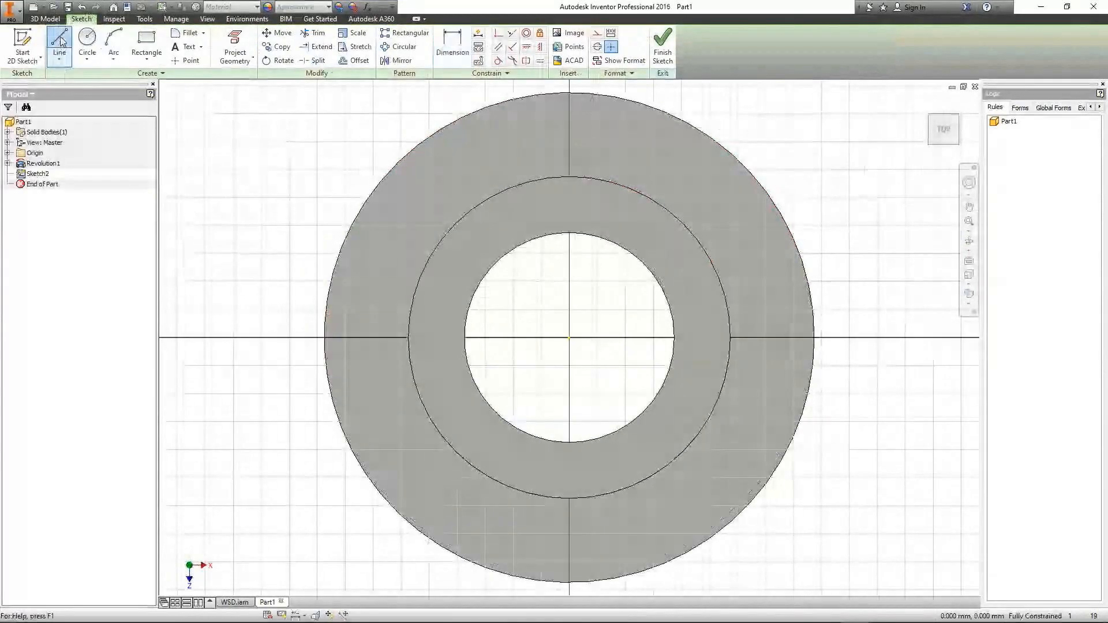
click(86, 37)
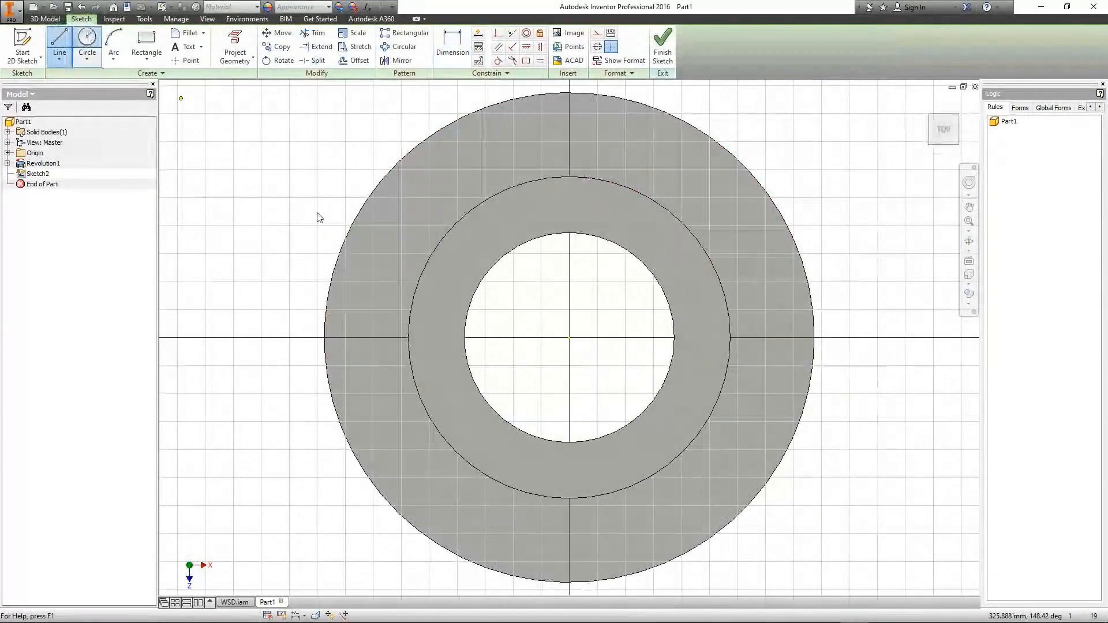
click(569, 338)
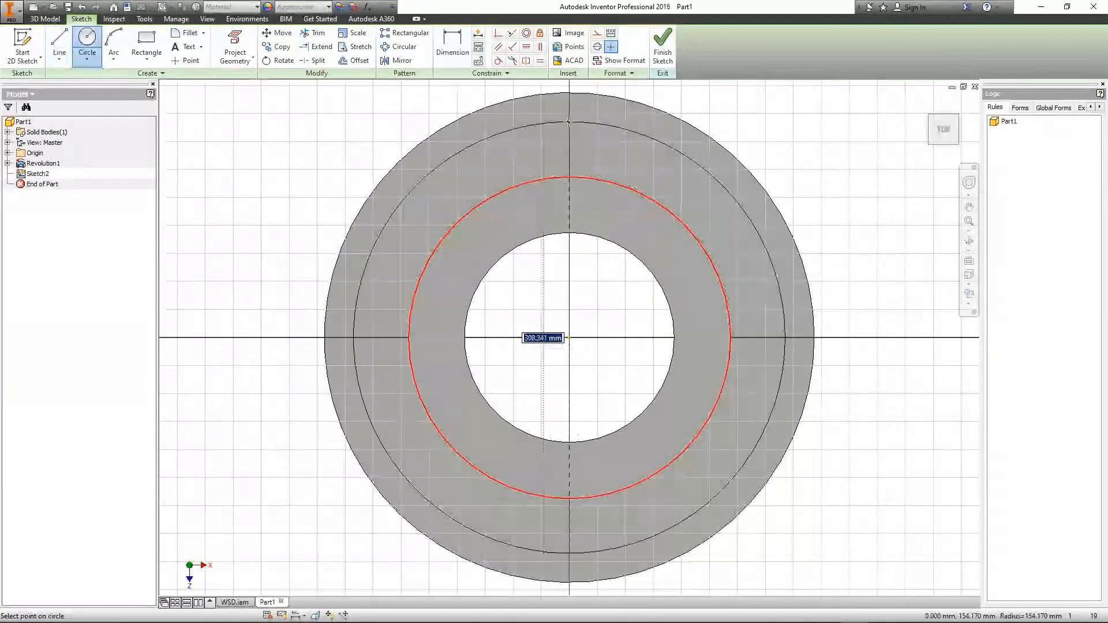
click(569, 177)
Step: Draw two lines from the flange center to the circle, one vertical about 154 mm long and one about 16 degrees clockwise from it
key(l)
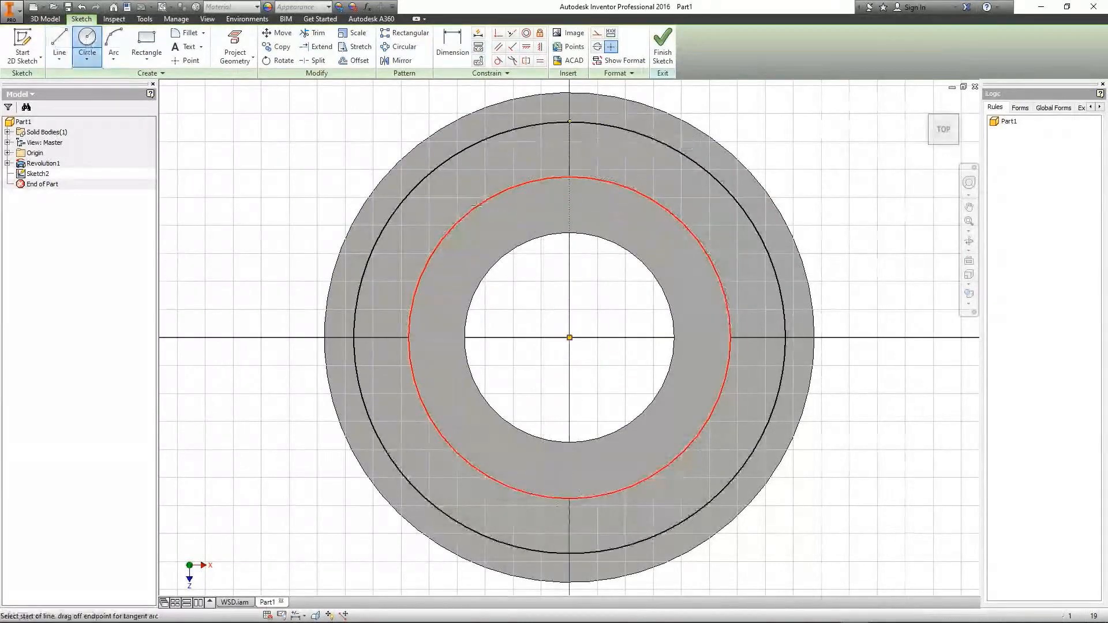
click(569, 338)
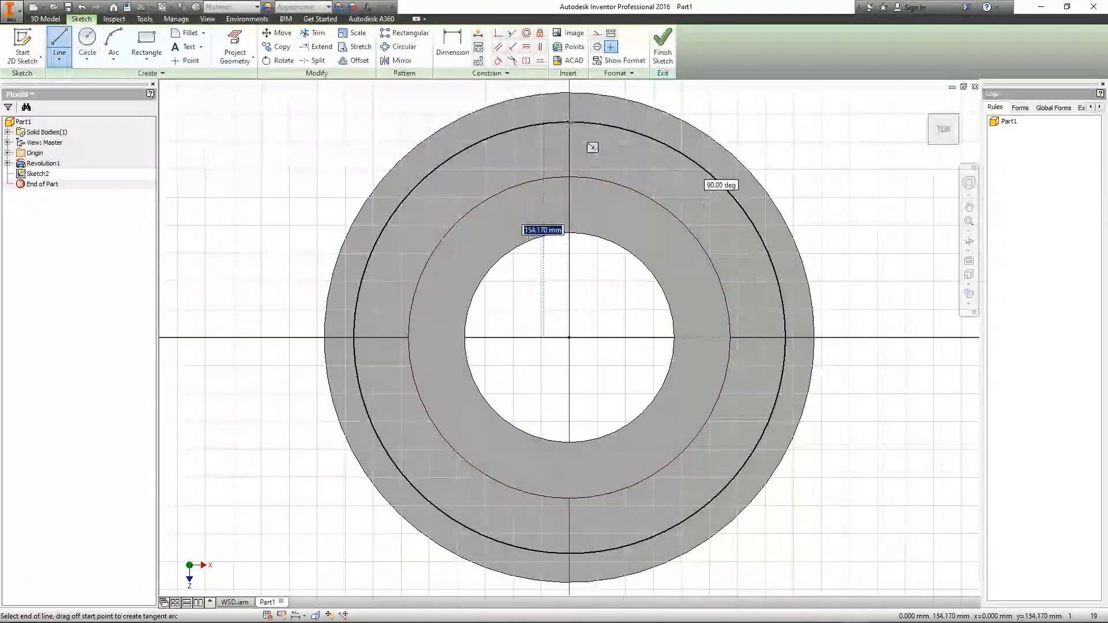
click(569, 122)
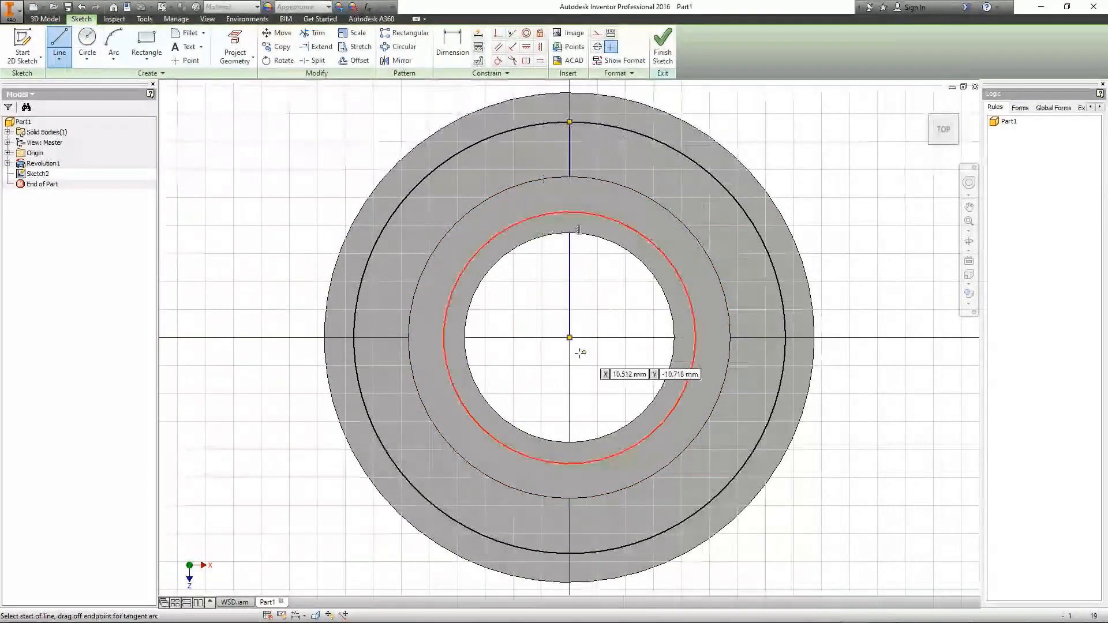
double_click(630, 132)
Step: Dimension the angle between the vertical and inclined lines as 180/12 degrees
middle_drag(692, 179, 640, 355)
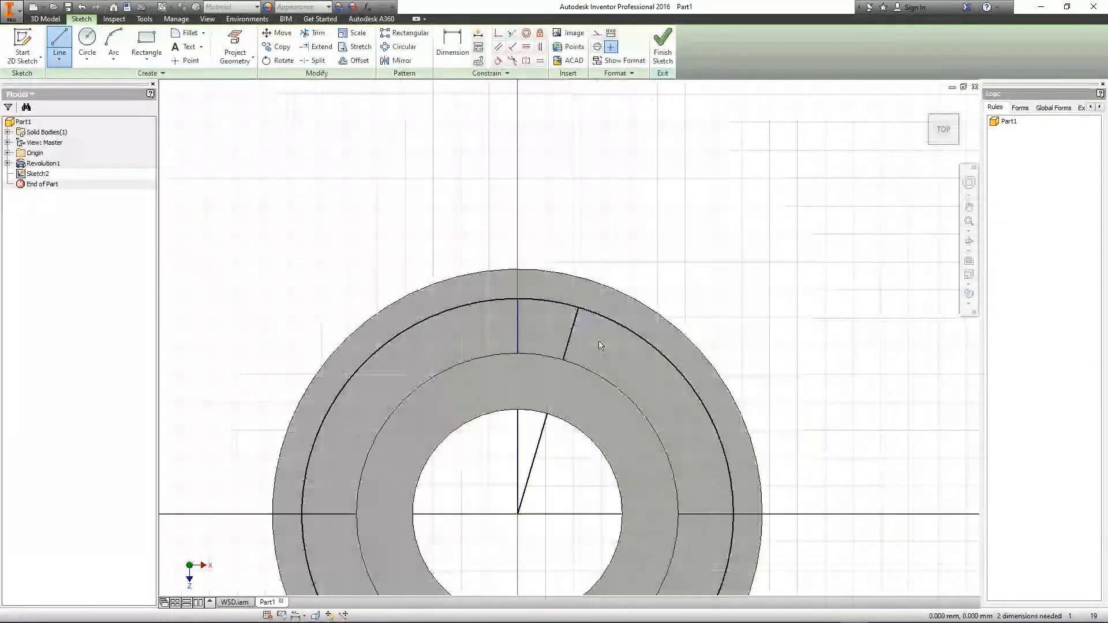
key(d)
click(570, 342)
click(517, 271)
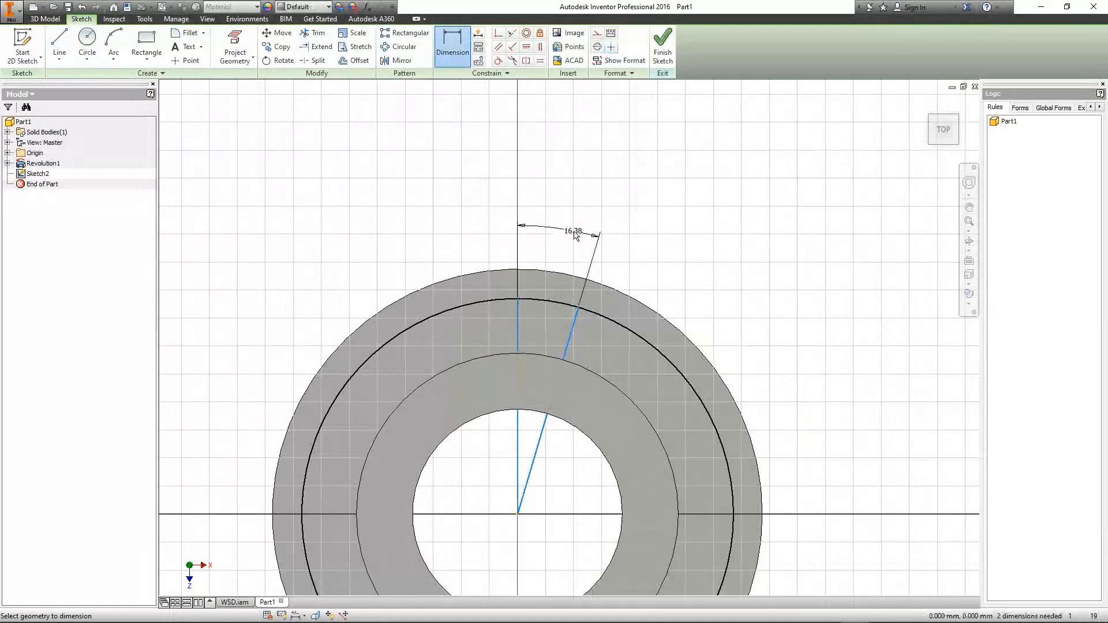
click(572, 229)
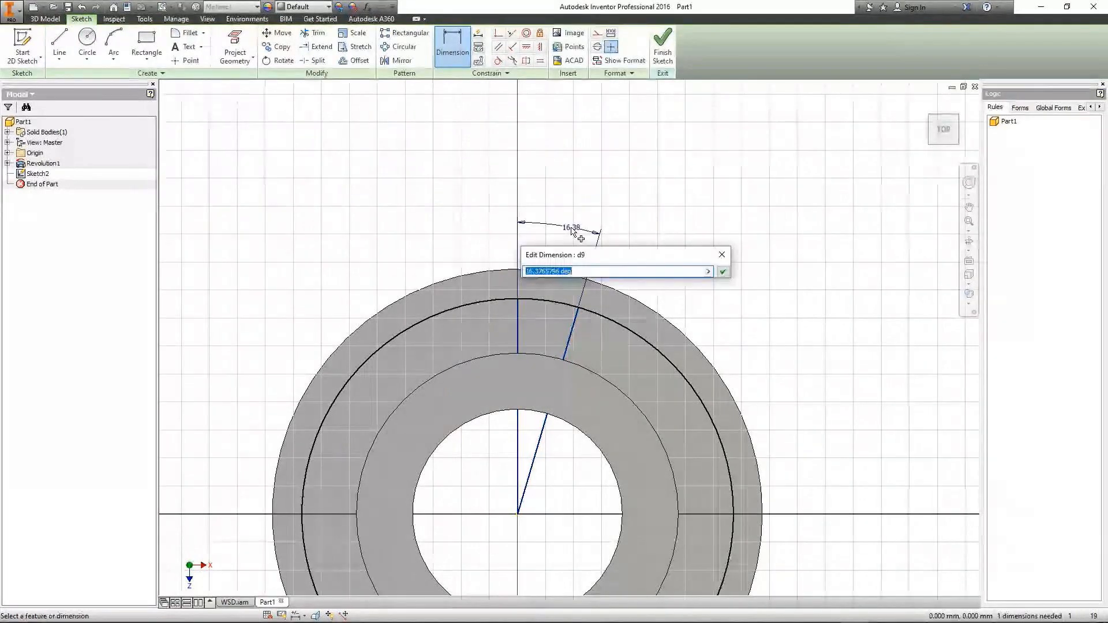
text(36)
key(BackSpace)
key(BackSpace)
text(180/)
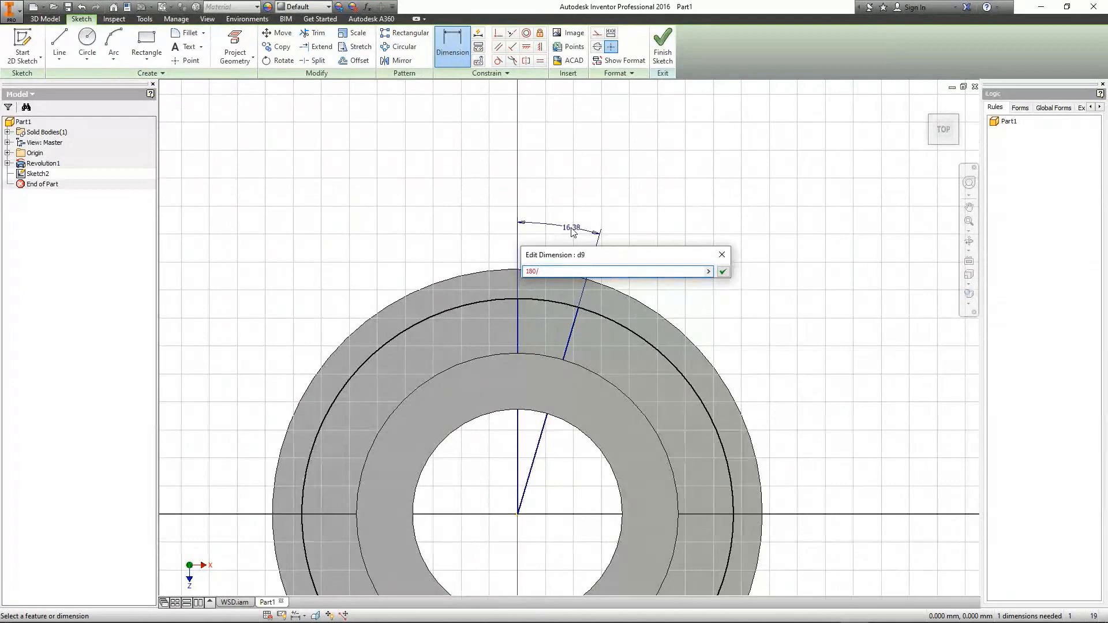
text(12)
key(Return)
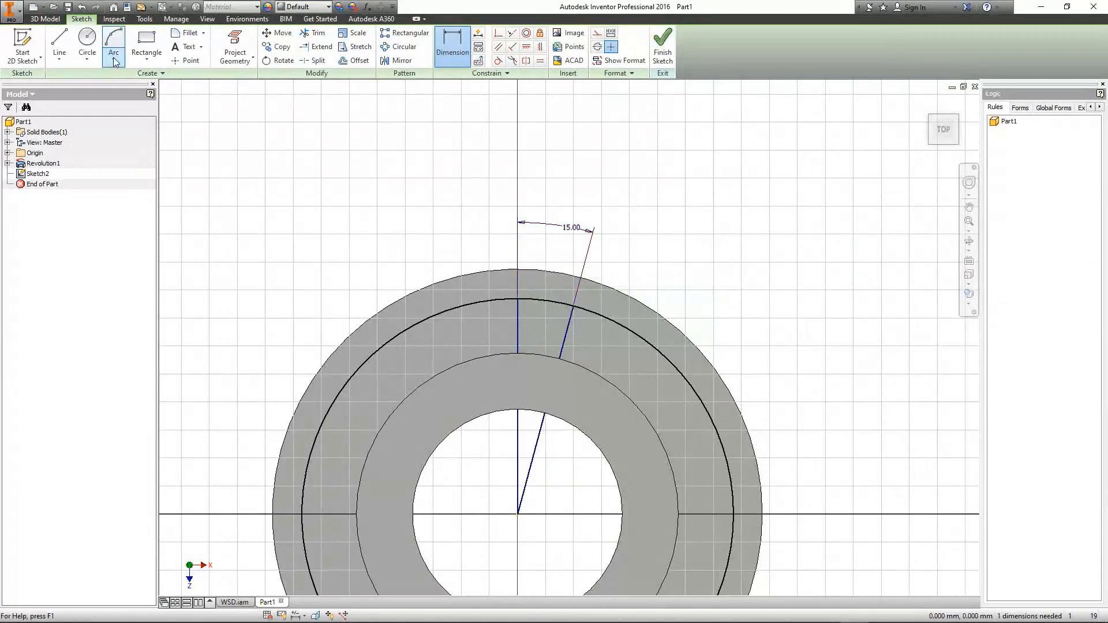
Step: Place a sketch point where the inclined line meets the circle
click(183, 61)
click(183, 61)
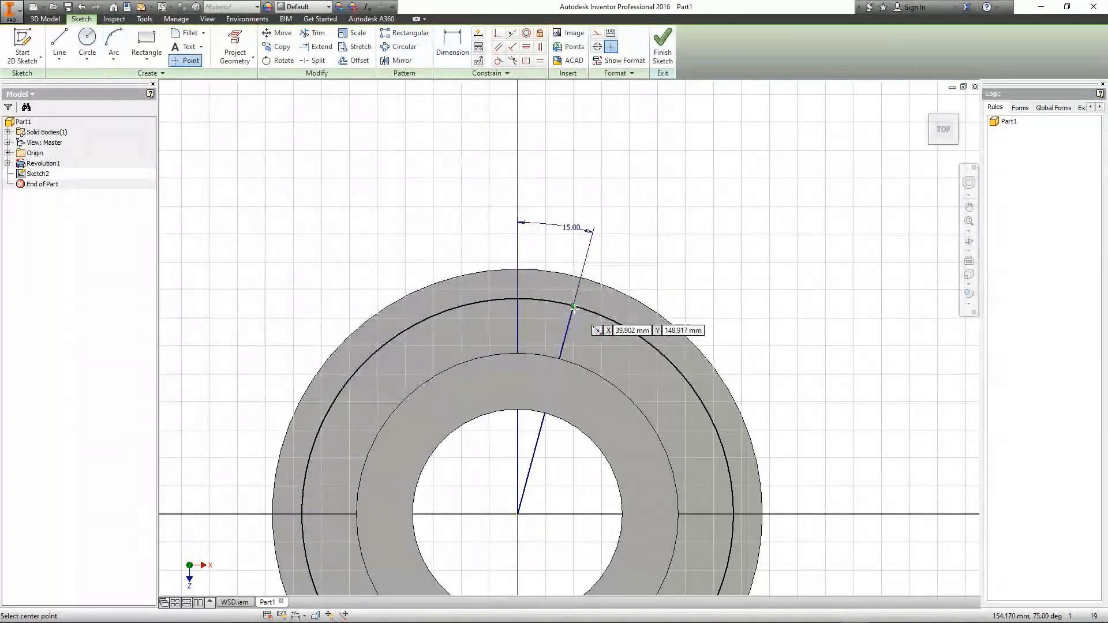
click(573, 306)
key(Escape)
Step: Dimension the sketch circle with a diameter of 300 mm
key(d)
click(630, 331)
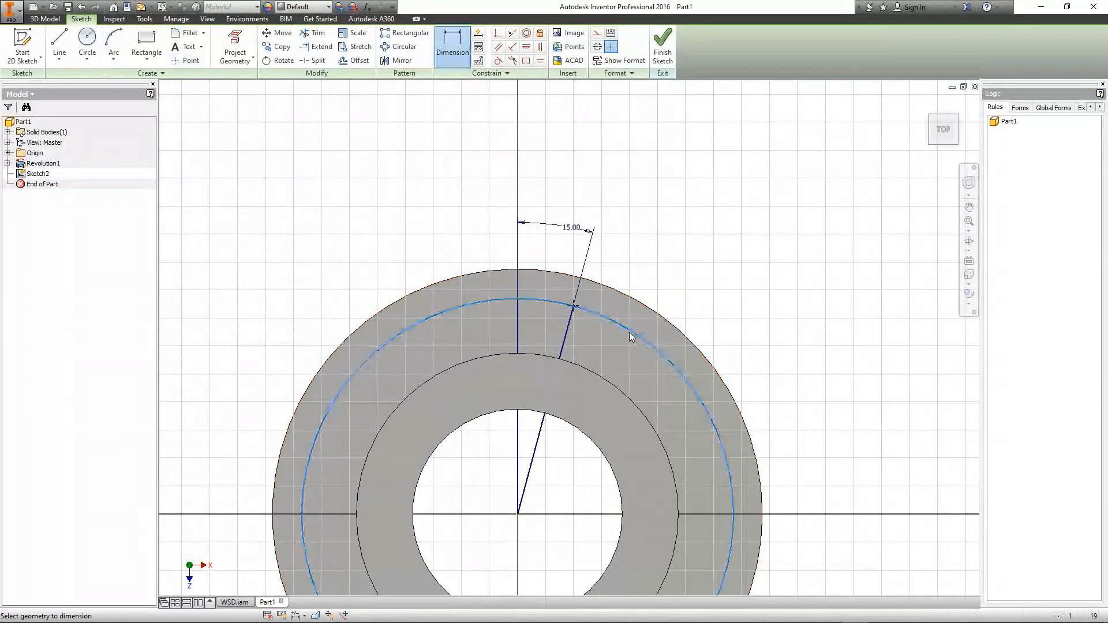
click(675, 297)
text(300)
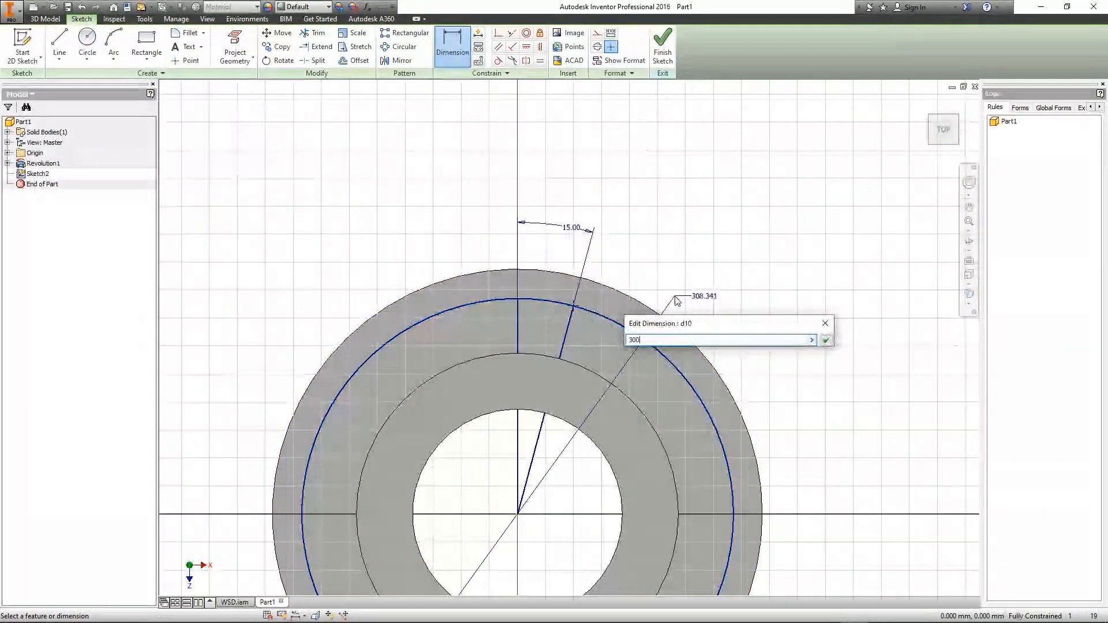
key(Return)
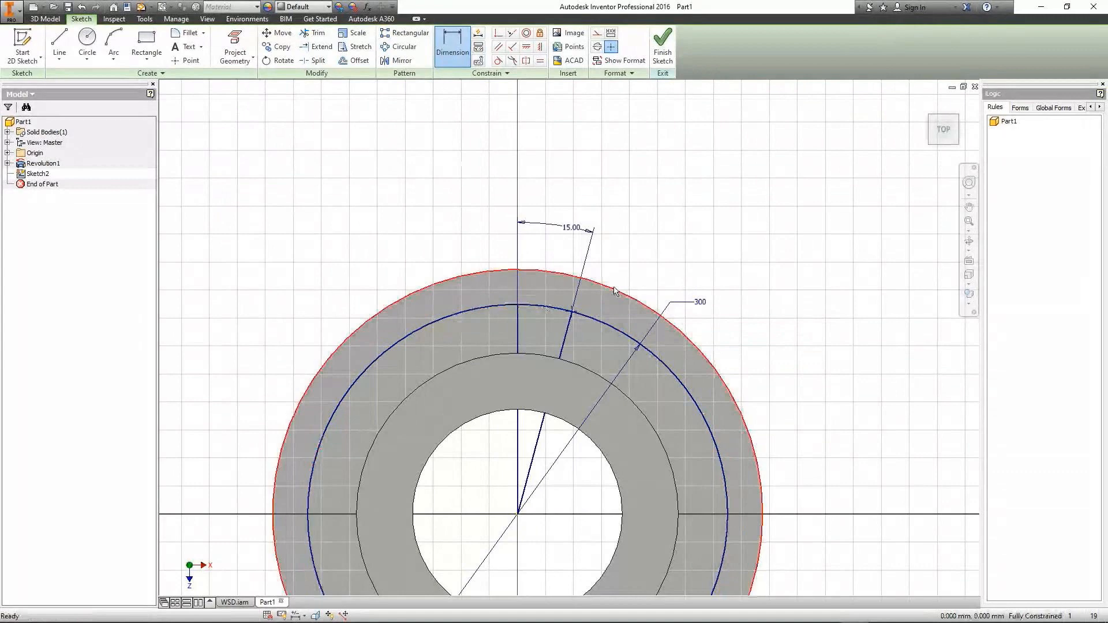
Step: Convert the circle and both lines to construction geometry and finish the sketch
key(Escape)
key(ctrl+a)
click(597, 35)
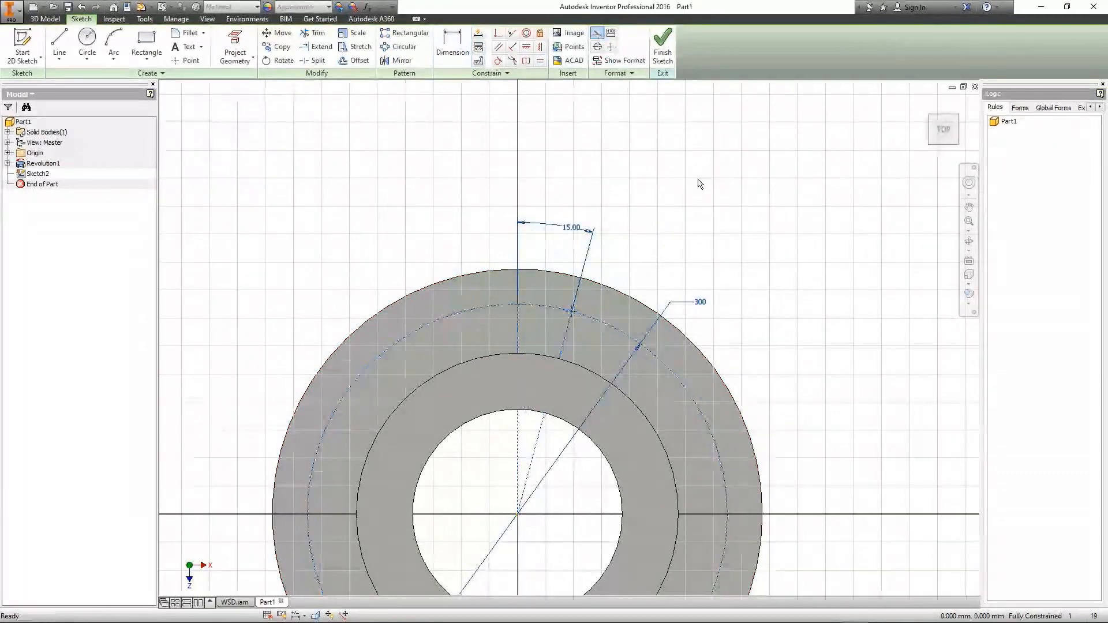
right_click(700, 181)
click(701, 214)
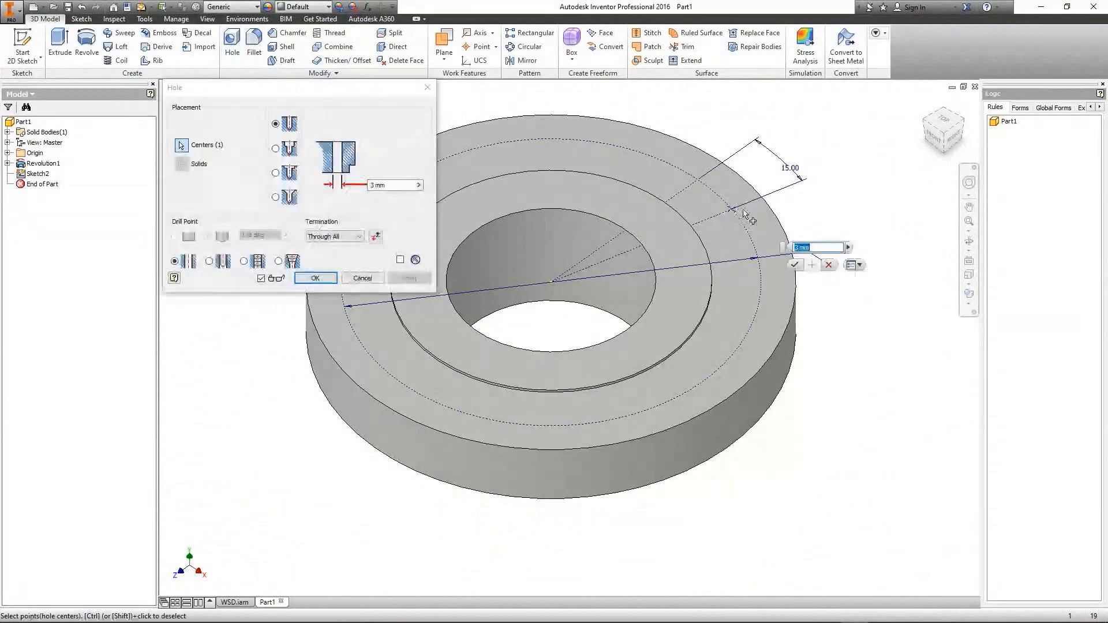
Step: Create a simple 12 mm hole through the entire flange at the sketch point
scroll(740, 214, up, 4)
click(399, 186)
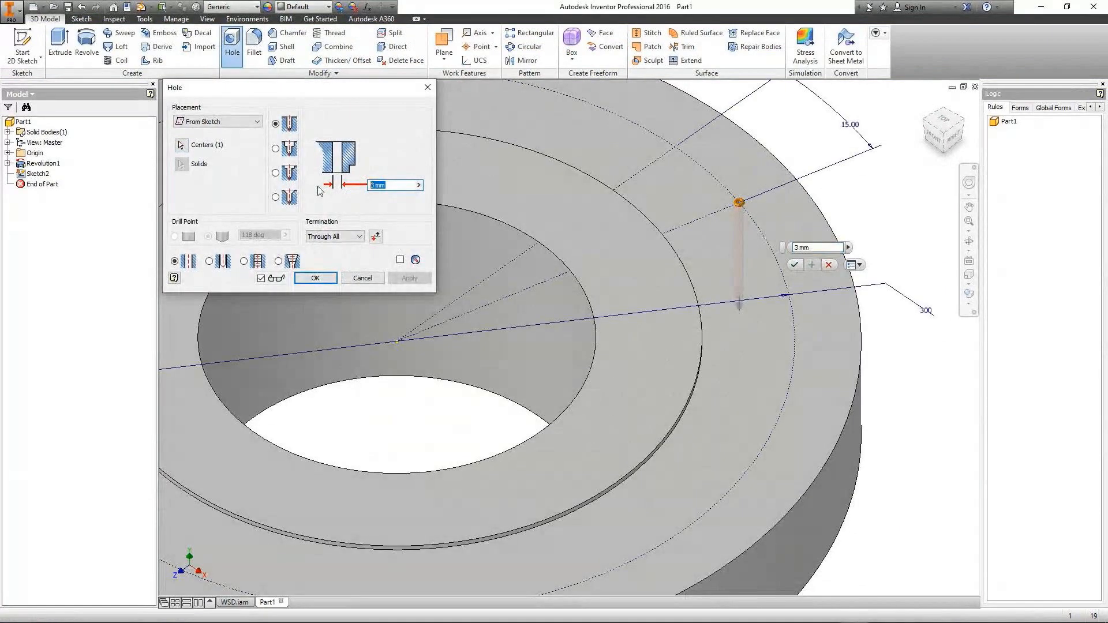
text(12)
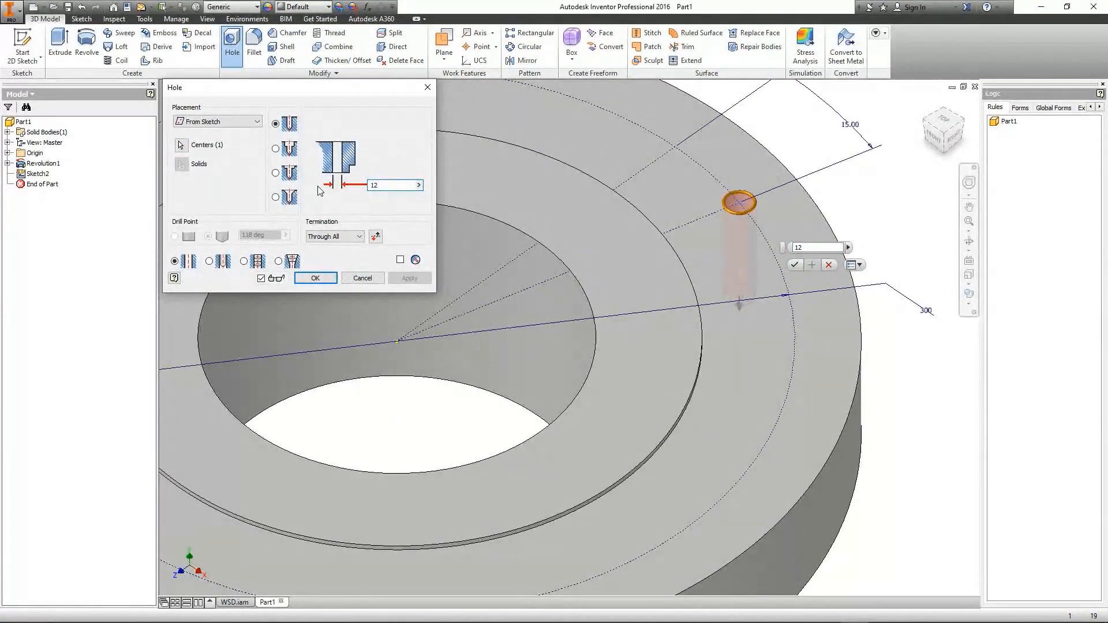
click(315, 278)
Step: Pattern the hole circularly around the bore's axis with 12 occurrences over 360 degrees
click(970, 243)
scroll(652, 268, down, 4)
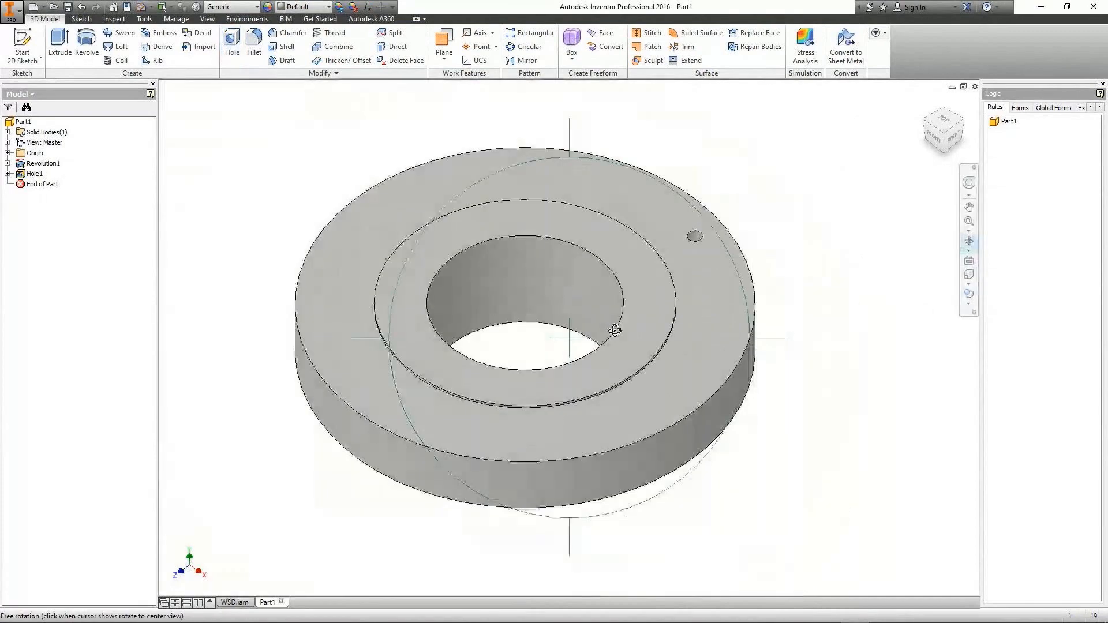
drag(616, 330, 571, 328)
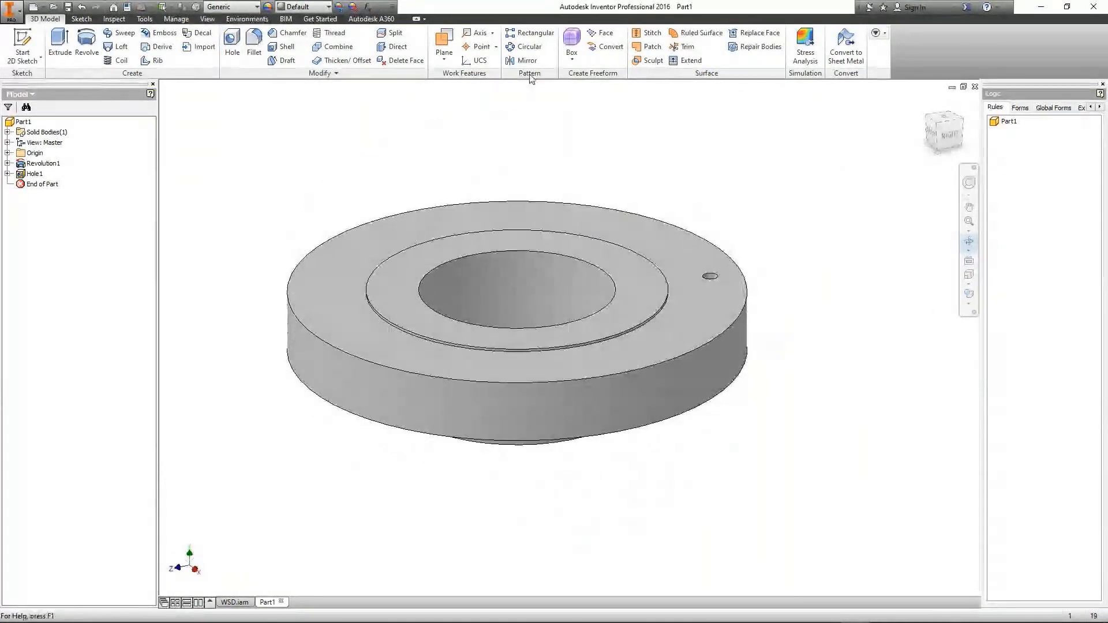
click(530, 46)
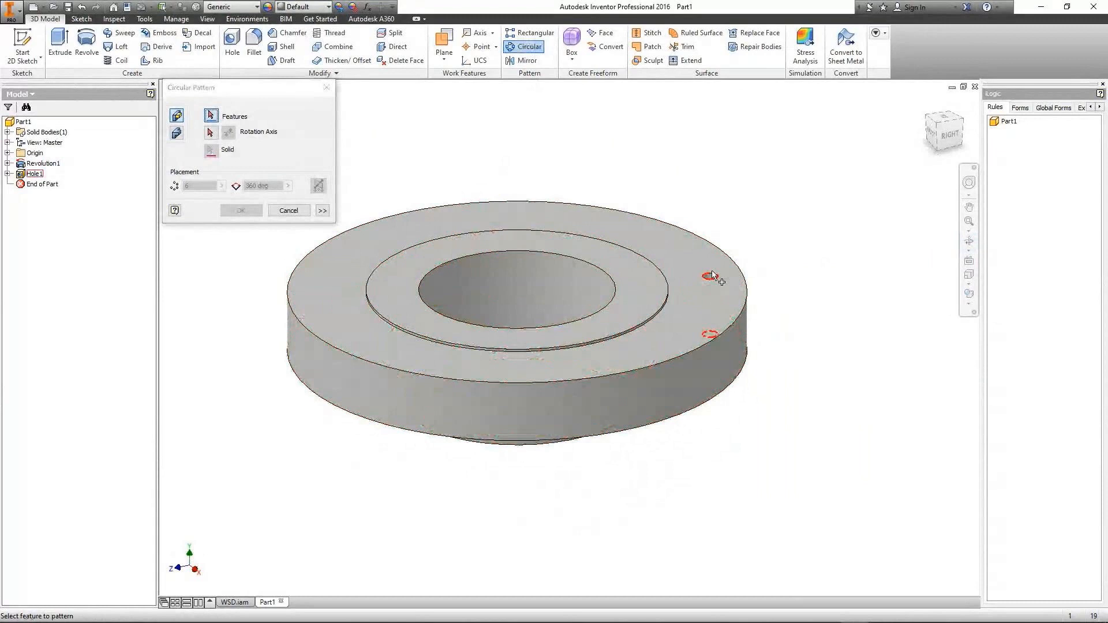
click(711, 277)
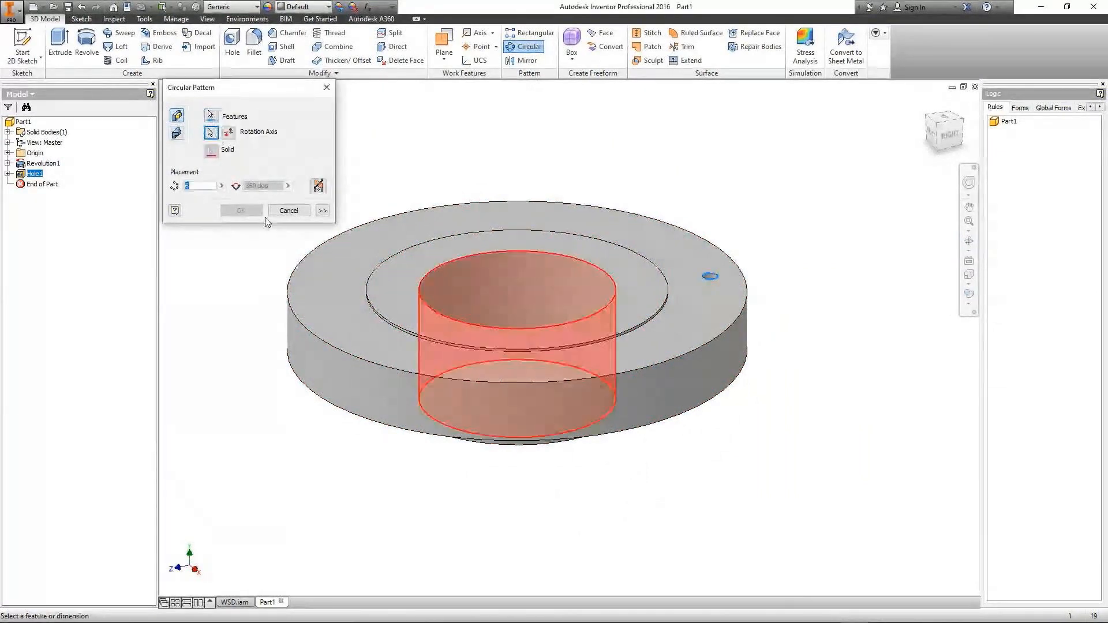
click(514, 294)
double_click(192, 185)
text(12)
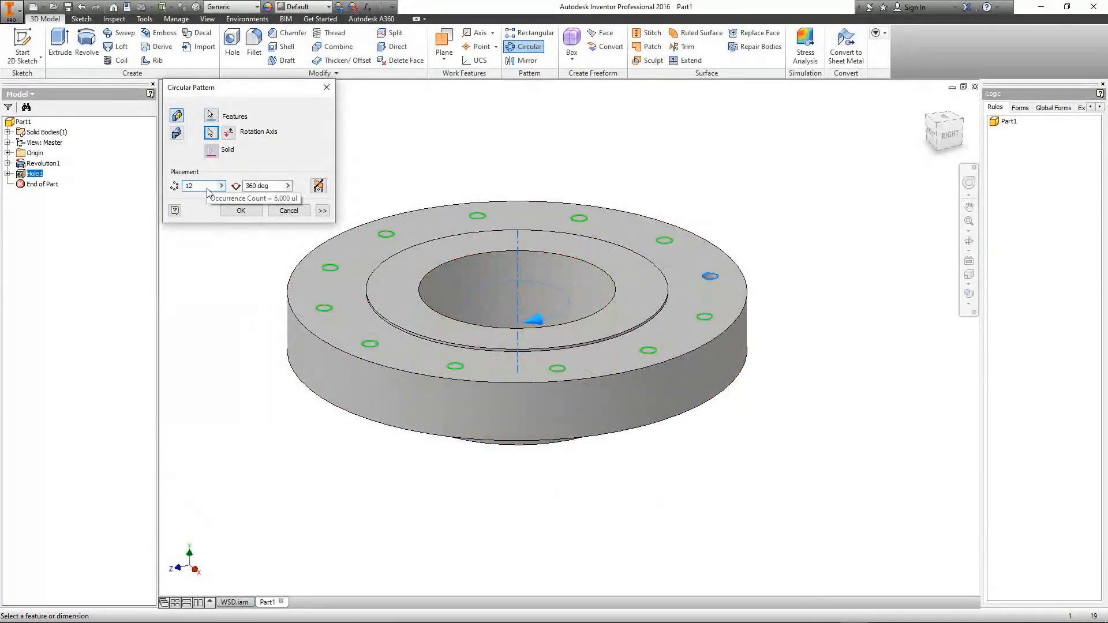
key(Return)
Step: Assign the Steel material from the Inventor Material Library to the flange
click(968, 242)
drag(609, 355, 645, 336)
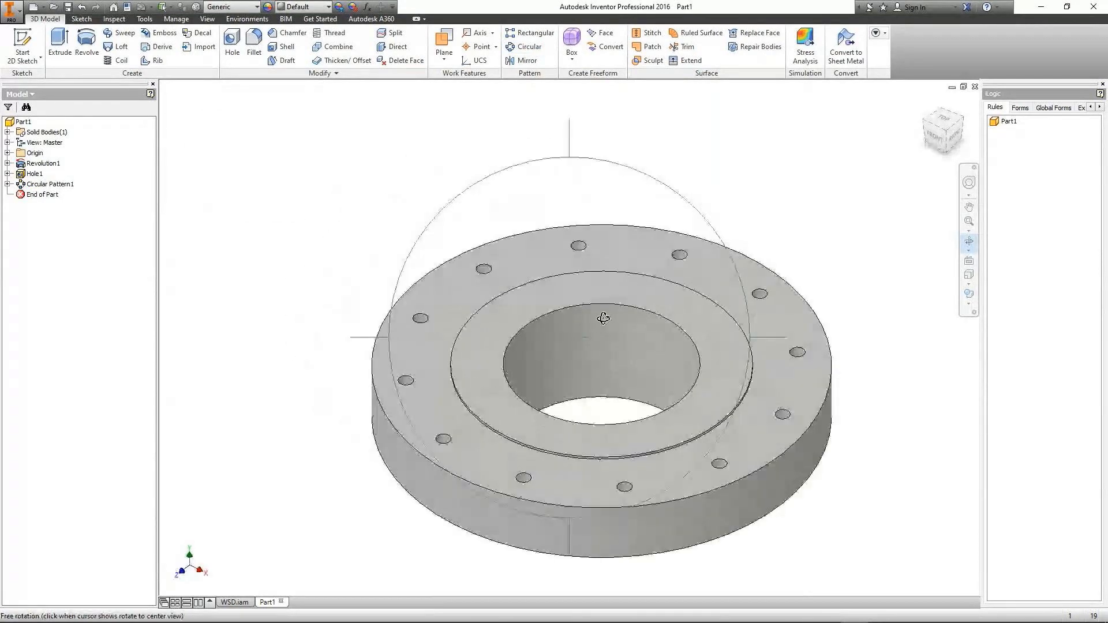
scroll(603, 318, up, 3)
key(Escape)
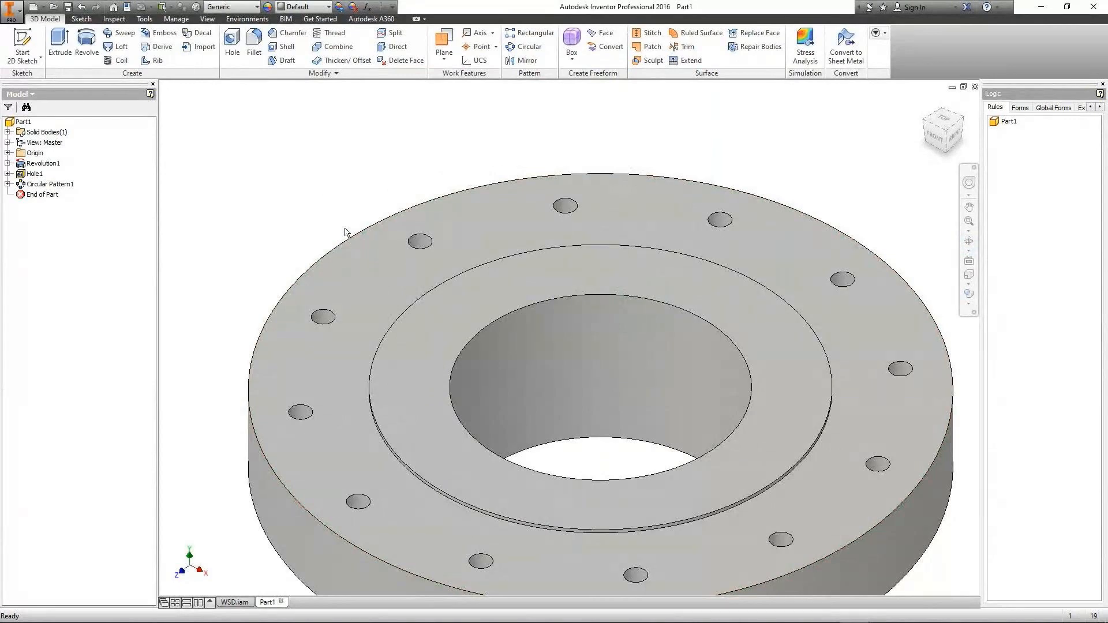
click(197, 7)
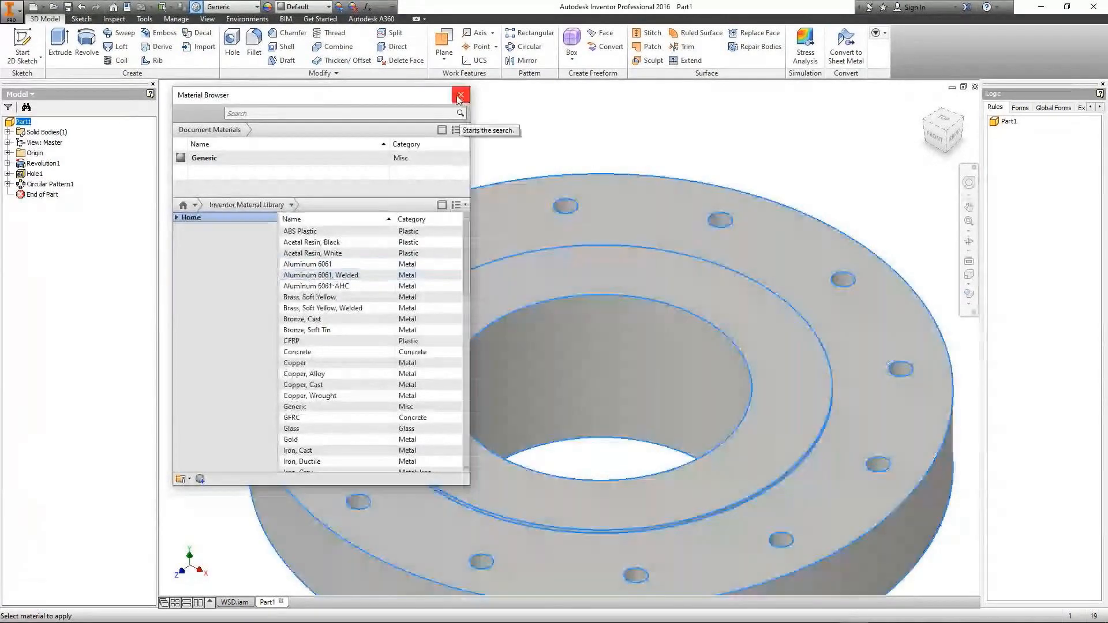
click(460, 95)
click(256, 7)
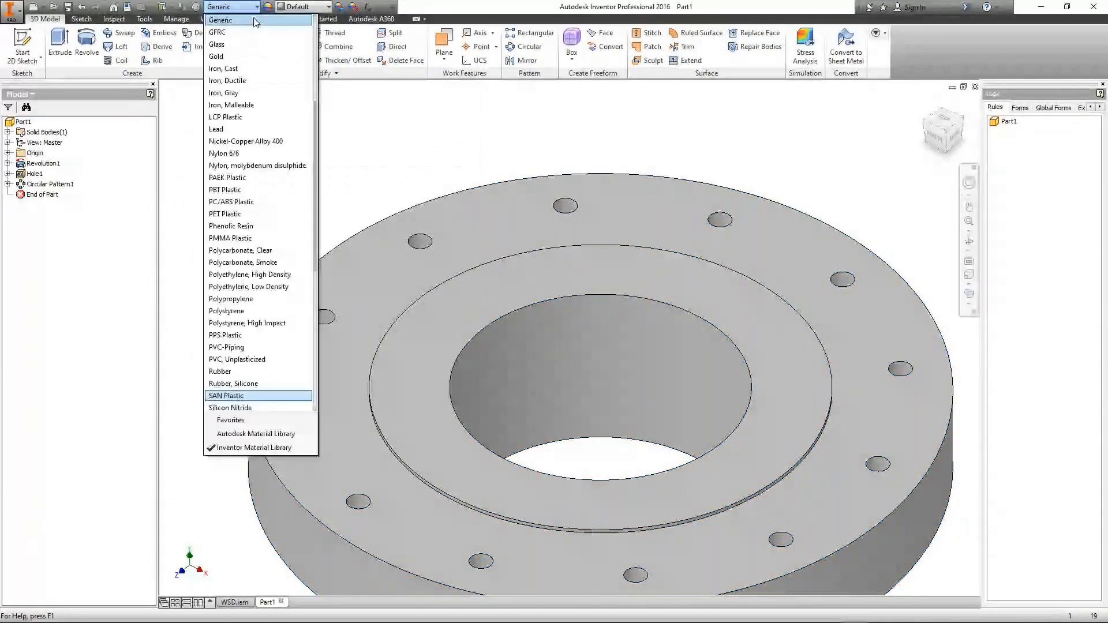
key(e)
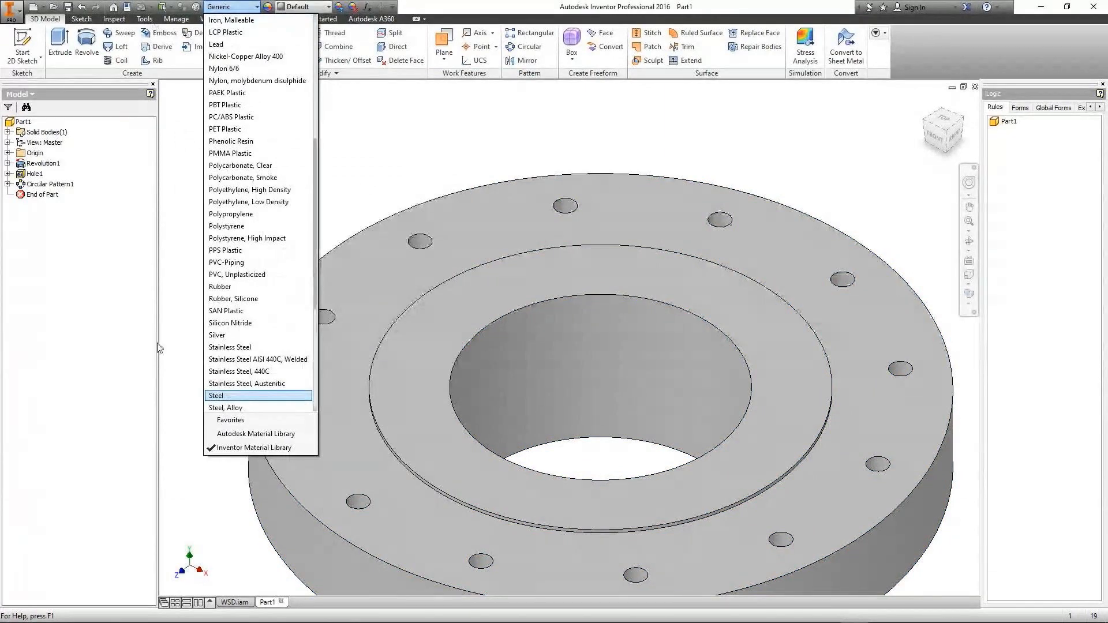
click(212, 397)
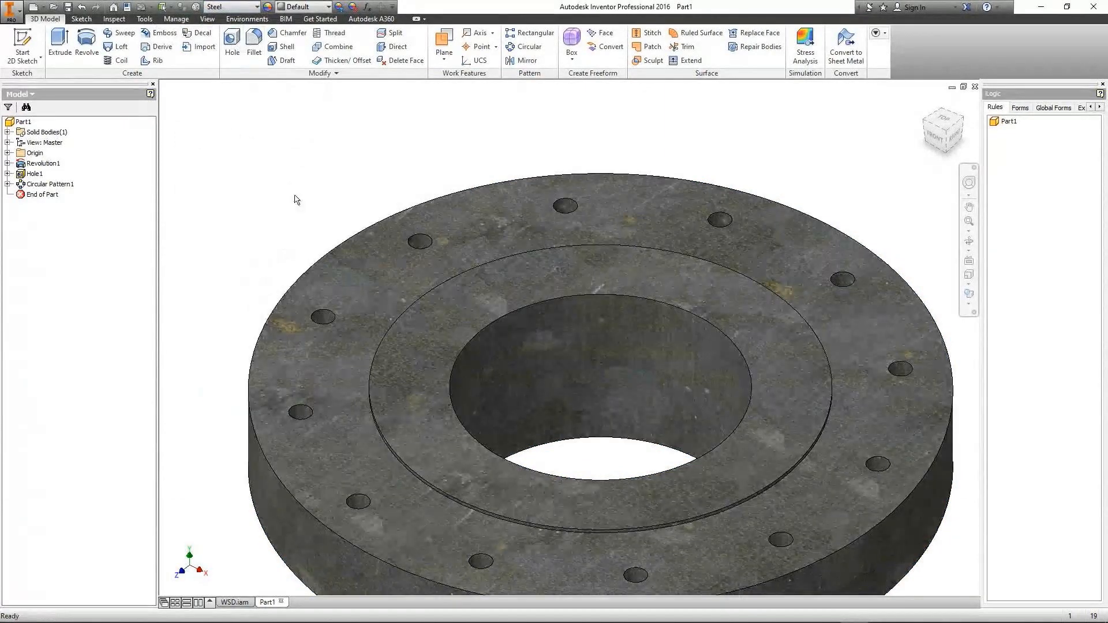
Step: Set the flange's appearance to Steel
scroll(351, 198, up, 3)
click(310, 7)
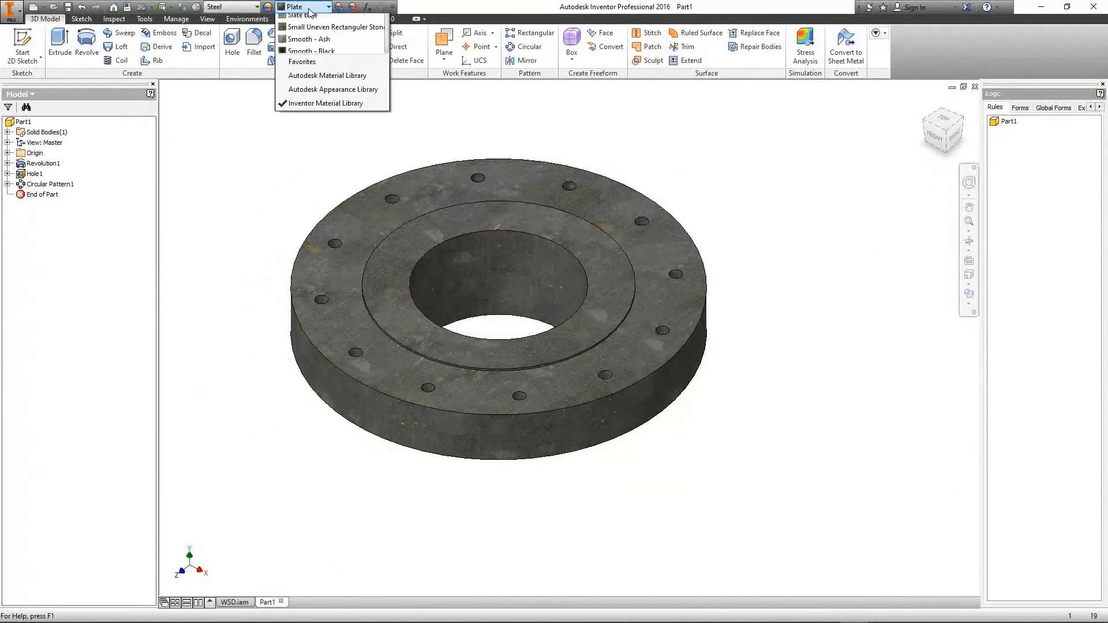
click(297, 16)
Step: Inspect the finished flange, close its part file, and show the WSD assembly from the front
middle_drag(567, 264, 612, 348)
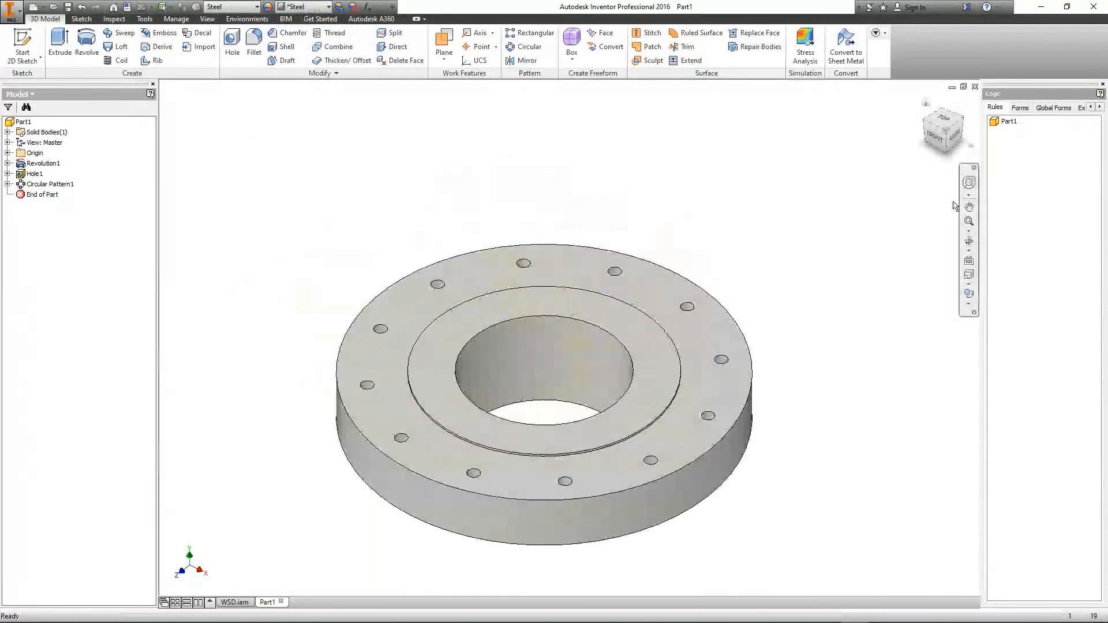
click(969, 241)
mouse_move(565, 324)
mouse_down()
mouse_move(561, 302)
mouse_move(564, 339)
mouse_move(584, 323)
mouse_move(548, 287)
mouse_move(567, 319)
mouse_up()
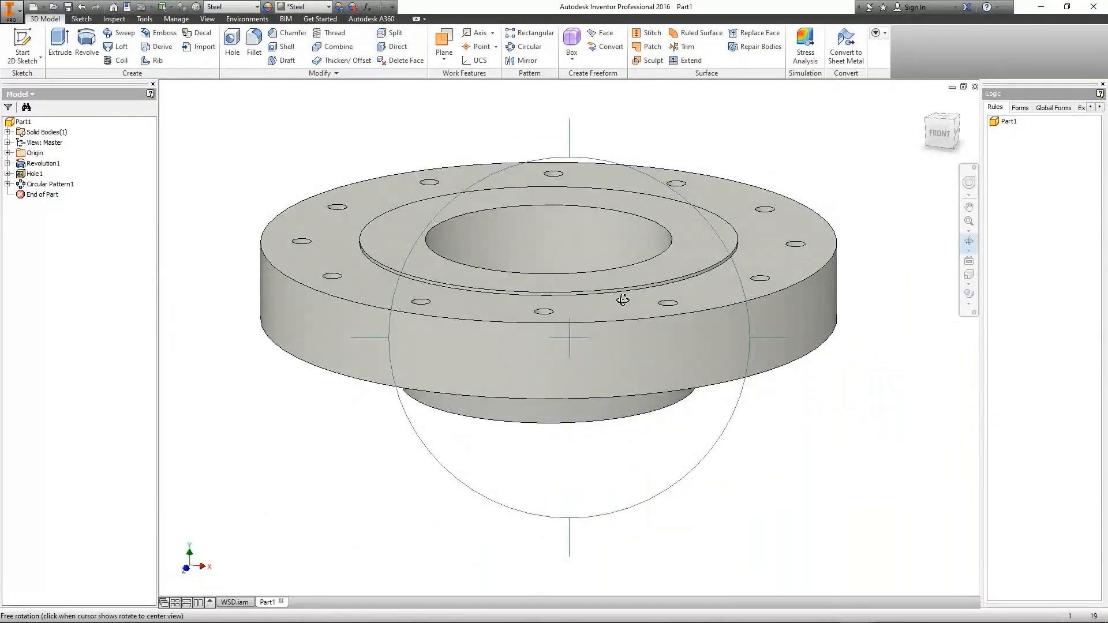
key(Escape)
middle_drag(577, 294, 614, 334)
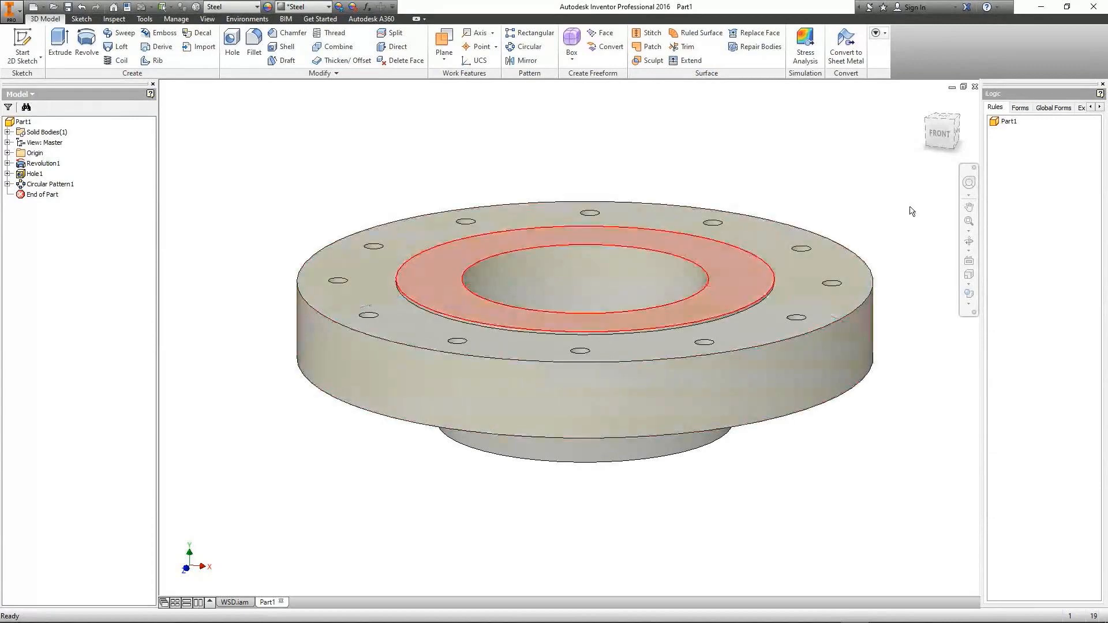
click(975, 87)
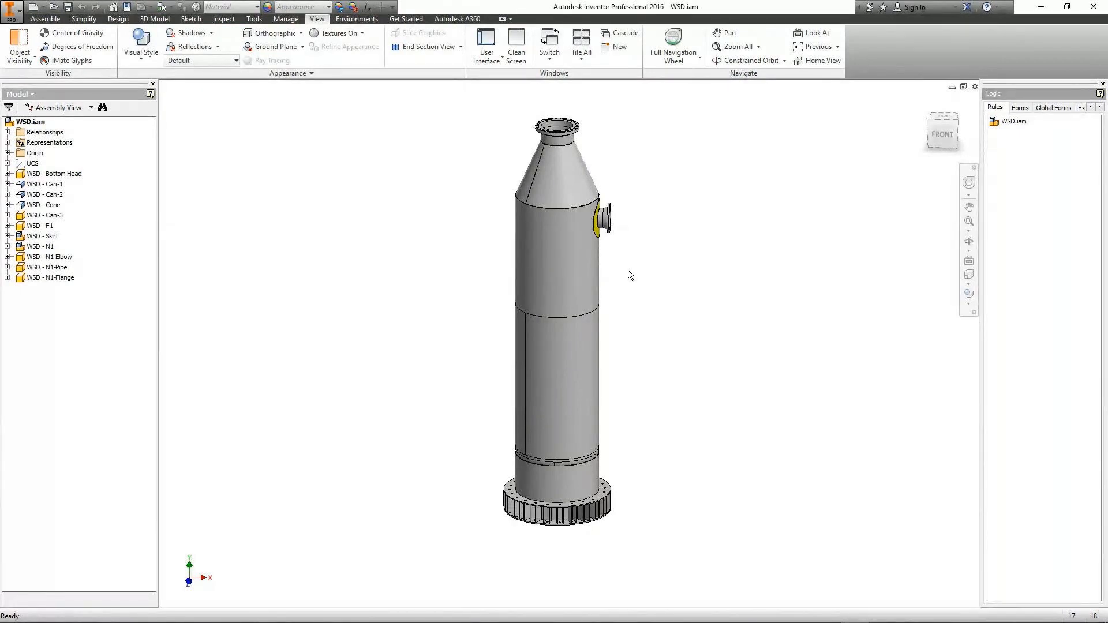
click(953, 146)
middle_click(701, 270)
middle_click(700, 269)
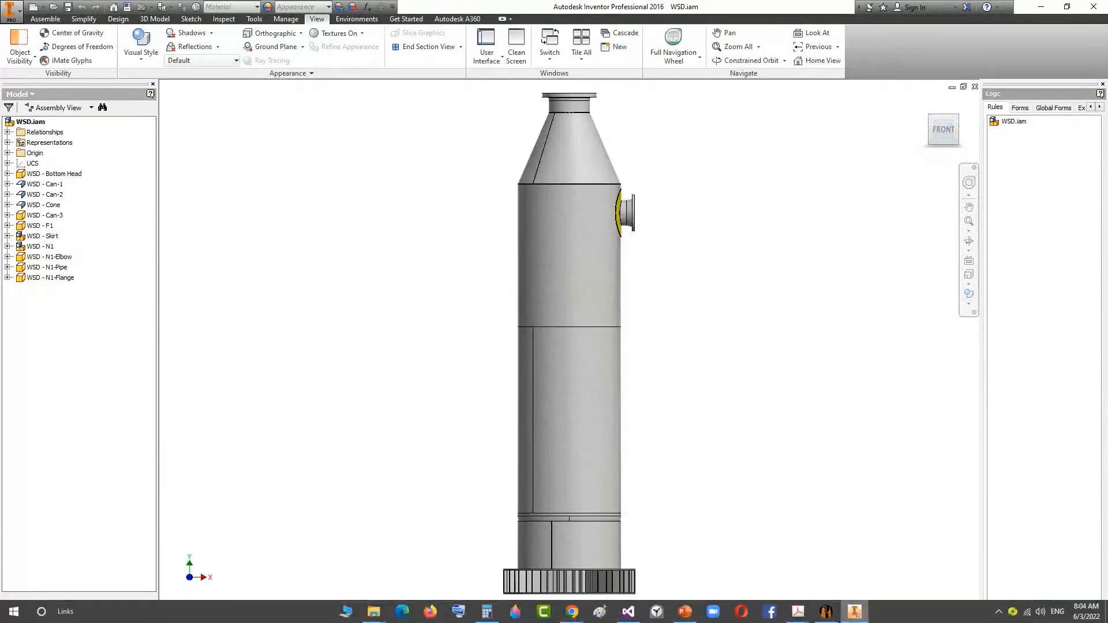
Step: Switch to Static Equipment Generator and review the shell parameters of Can-3 and Can-2
click(826, 610)
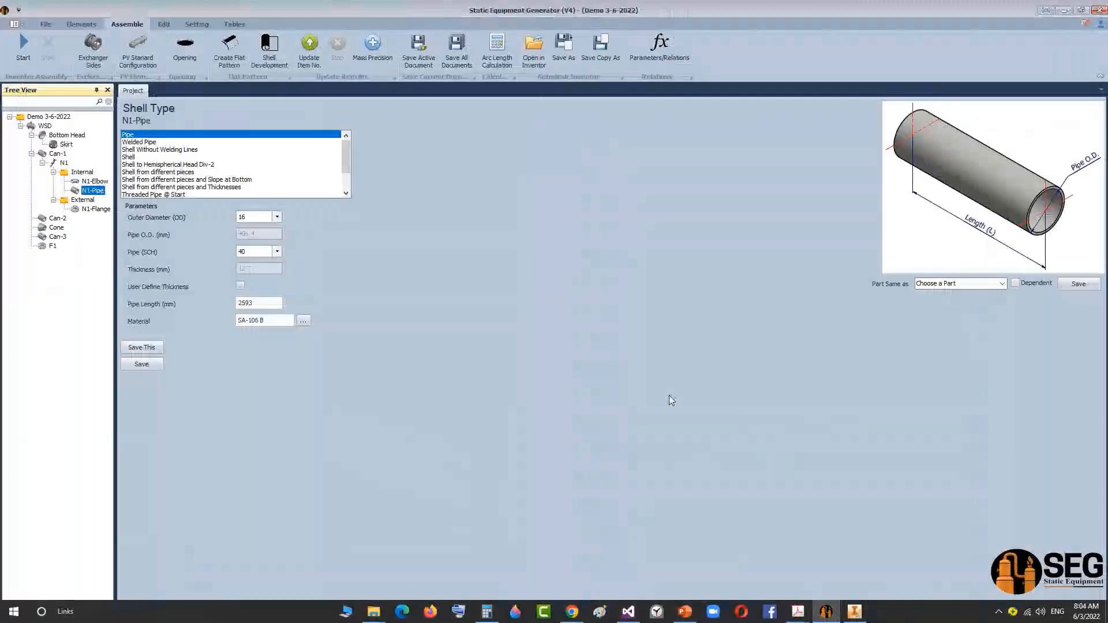
click(58, 237)
click(56, 219)
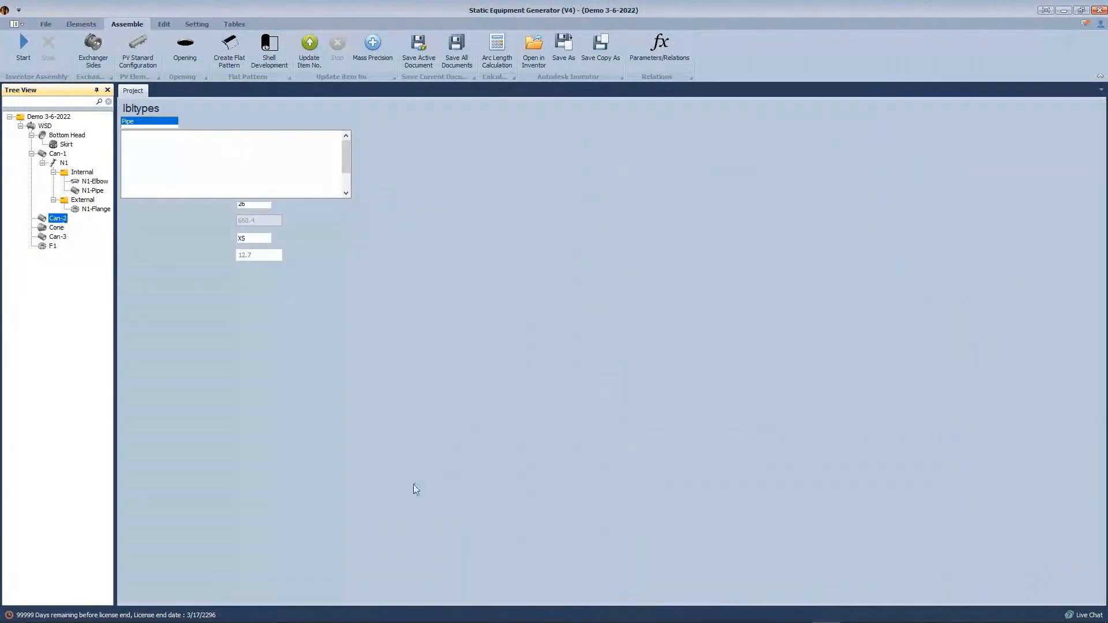
Step: Switch to the WSD detail drawing and examine the lifting lug dimensions in Detail at 'R' on page 2
mouse_move(798, 611)
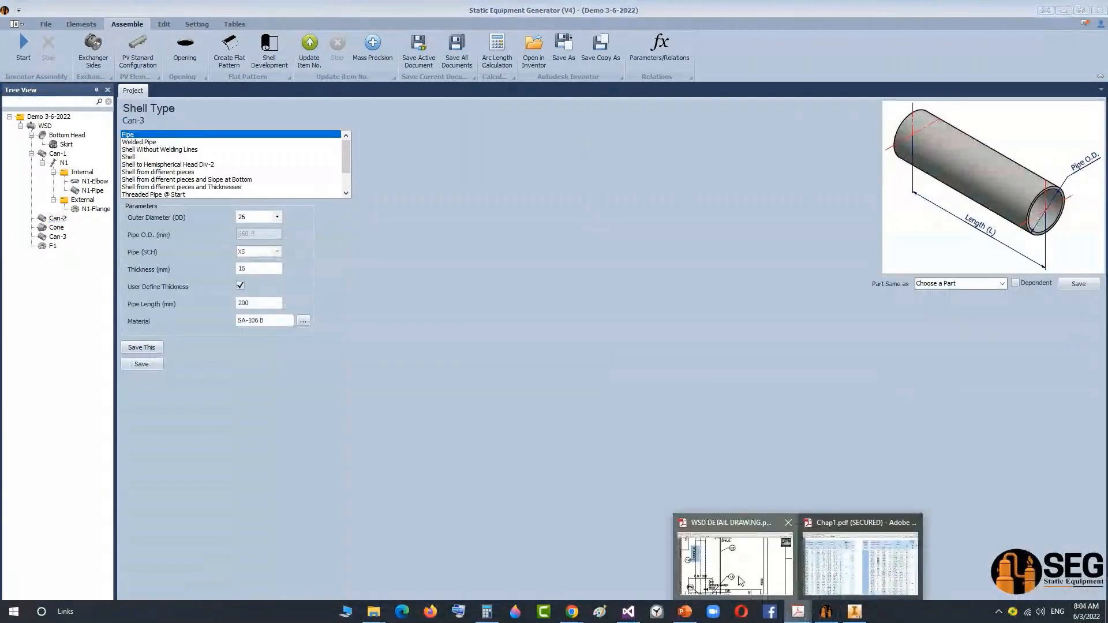
click(735, 563)
ctrl+scroll(420, 297, down, 2)
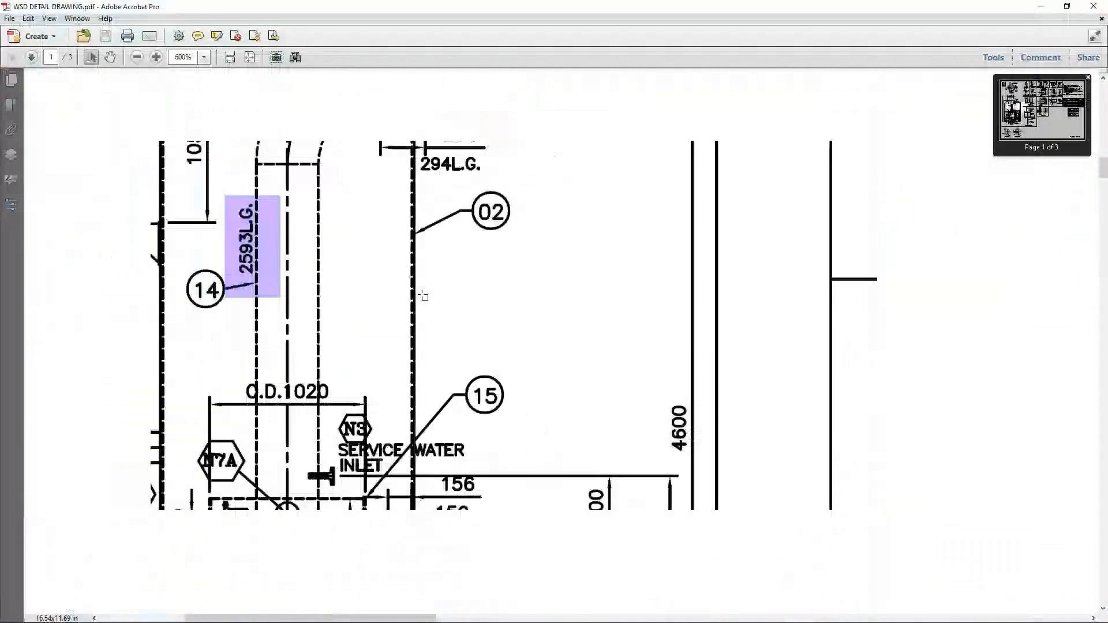
ctrl+scroll(354, 212, down, 2)
ctrl+scroll(390, 157, up, 3)
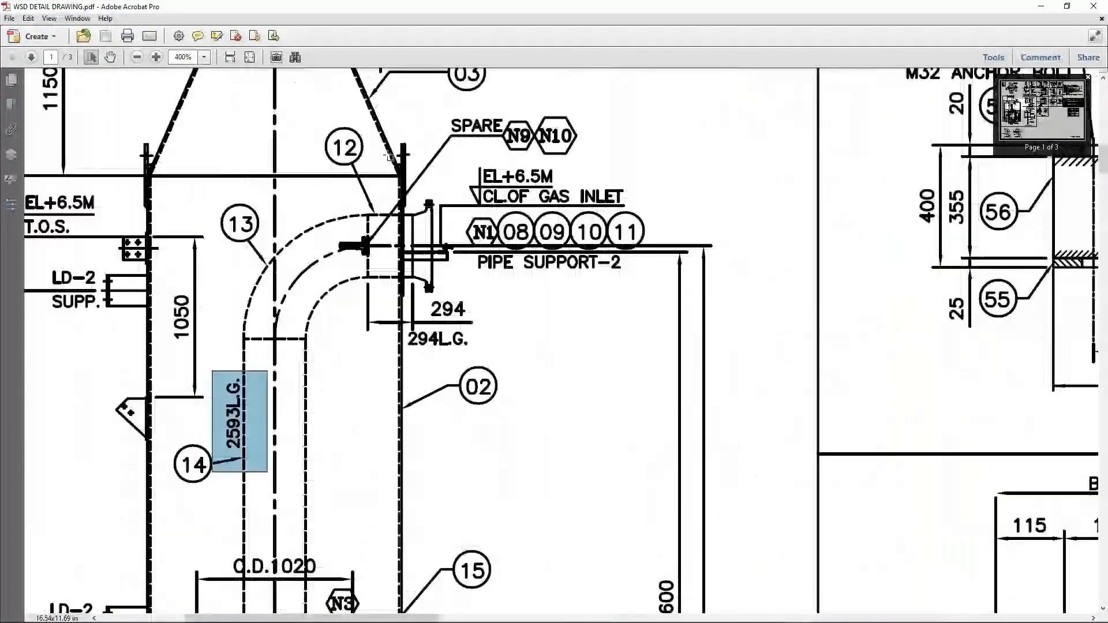
key(ctrl+0)
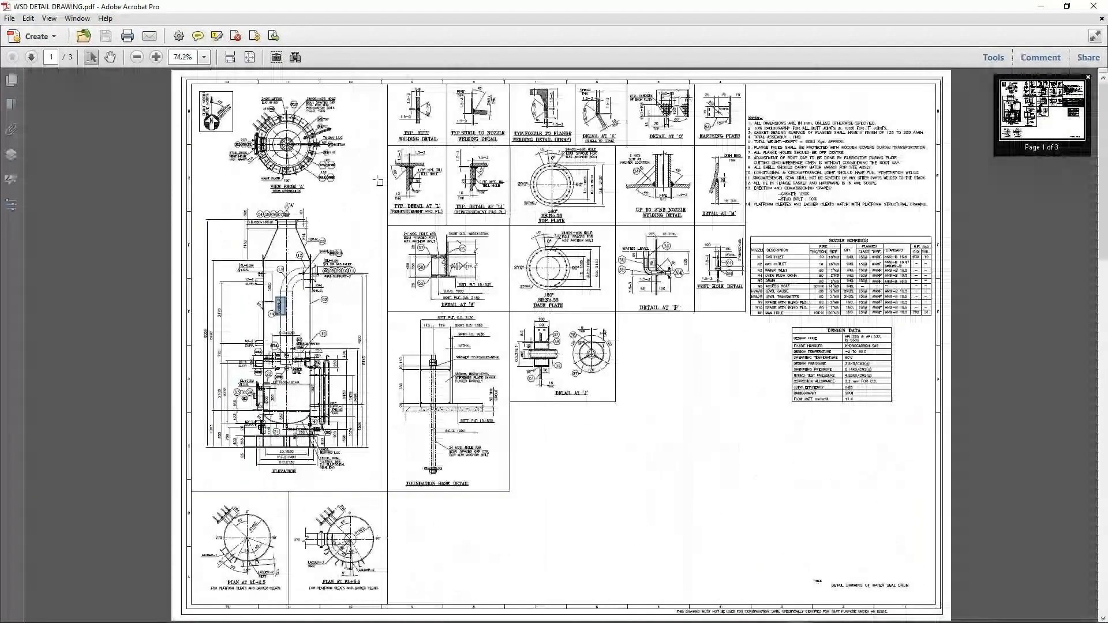
scroll(378, 181, down, 1)
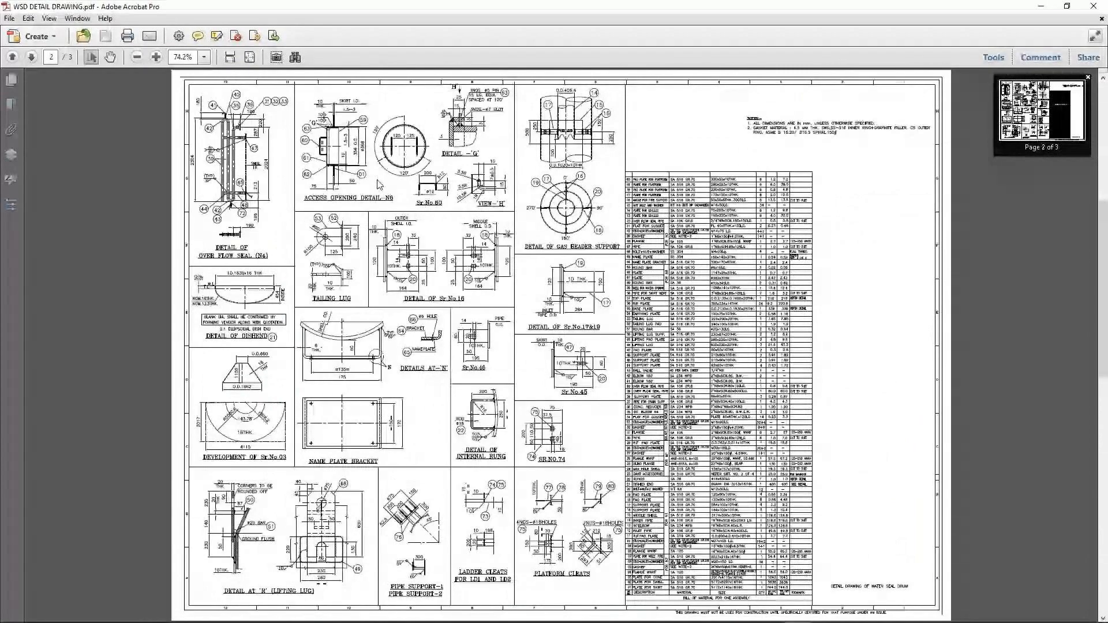
ctrl+scroll(244, 555, up, 2)
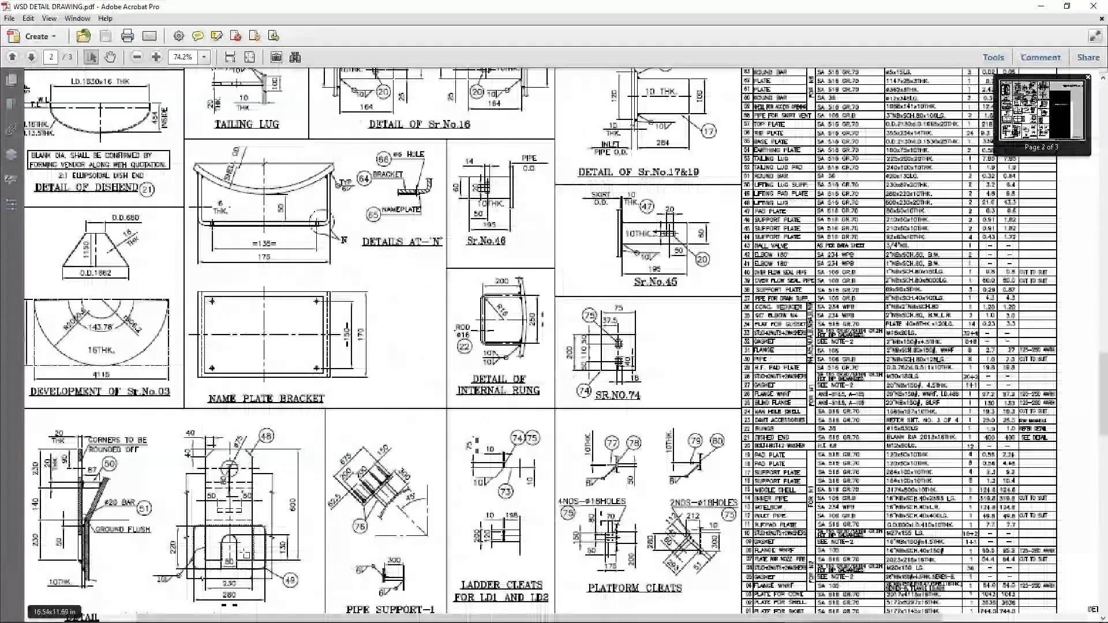
ctrl+scroll(245, 555, up, 3)
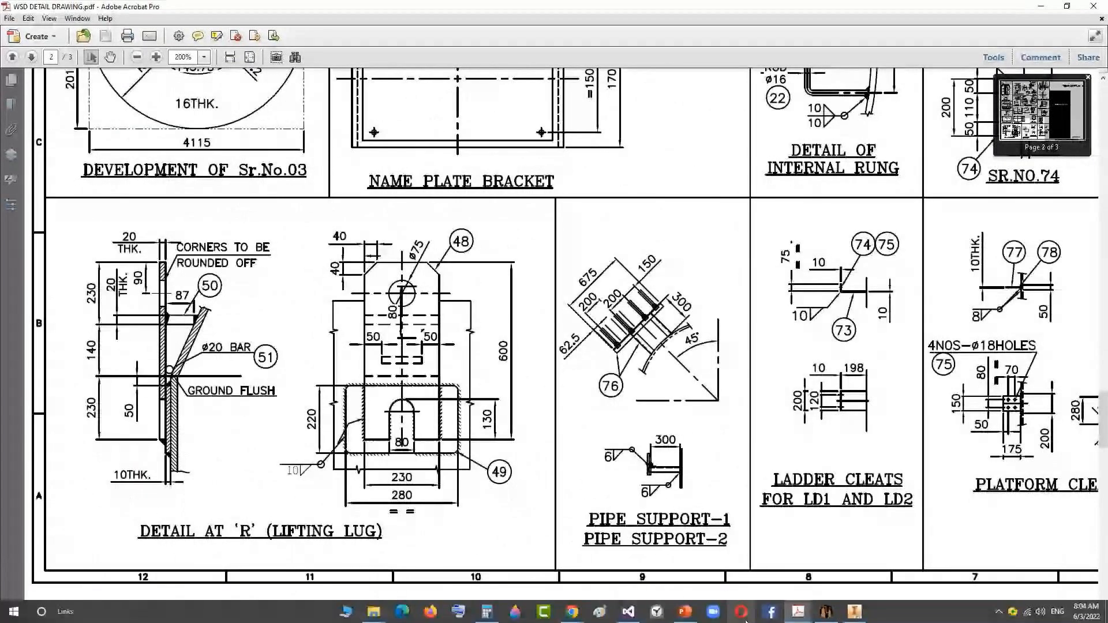
drag(381, 487, 443, 515)
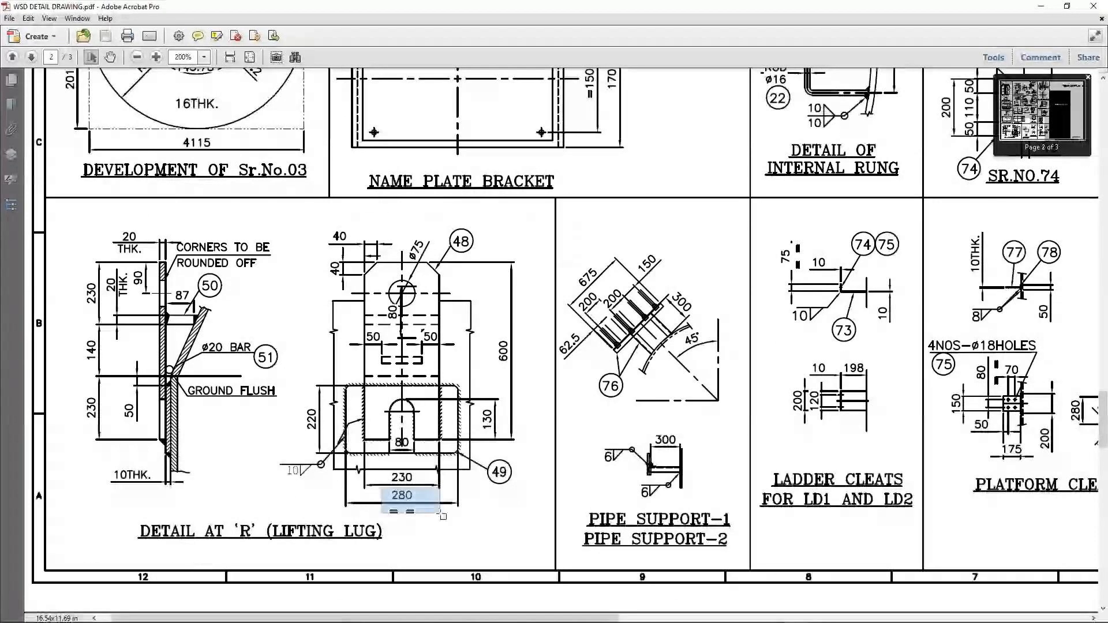
drag(303, 397, 318, 456)
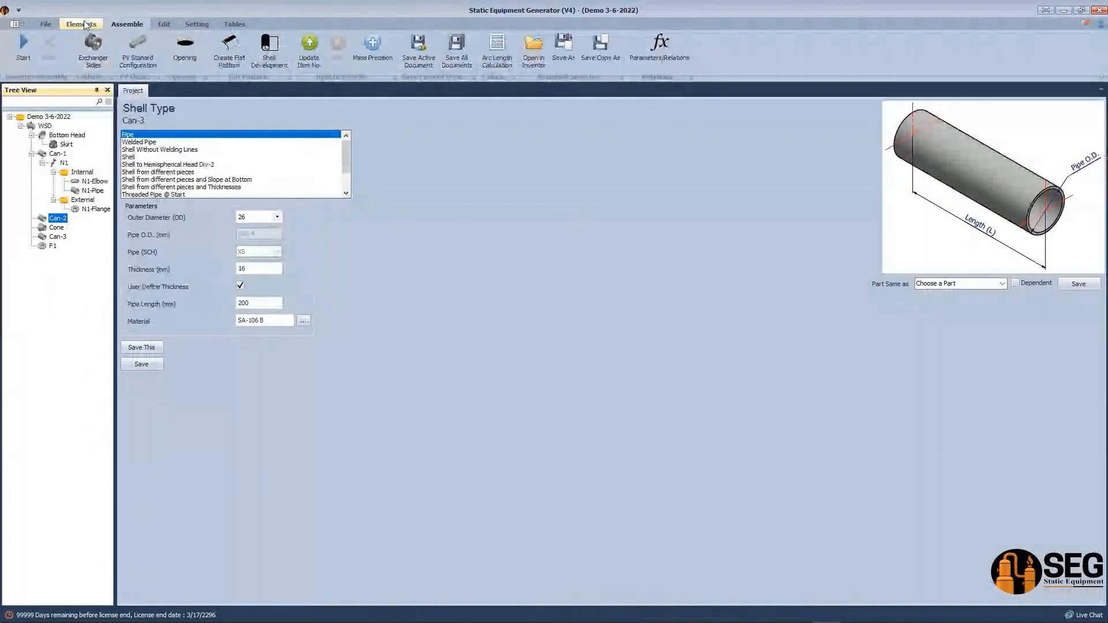
Step: In Static Equipment Generator, add a Lug Type5 element named "Lifting Lug" to Can-2 and show its parameters
click(81, 24)
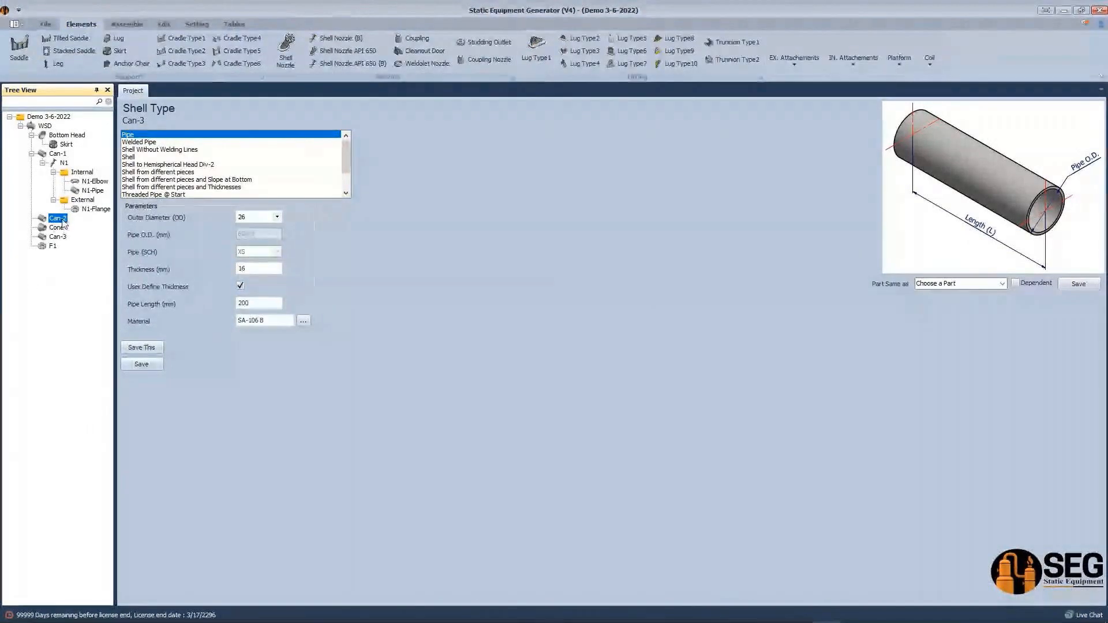
click(625, 40)
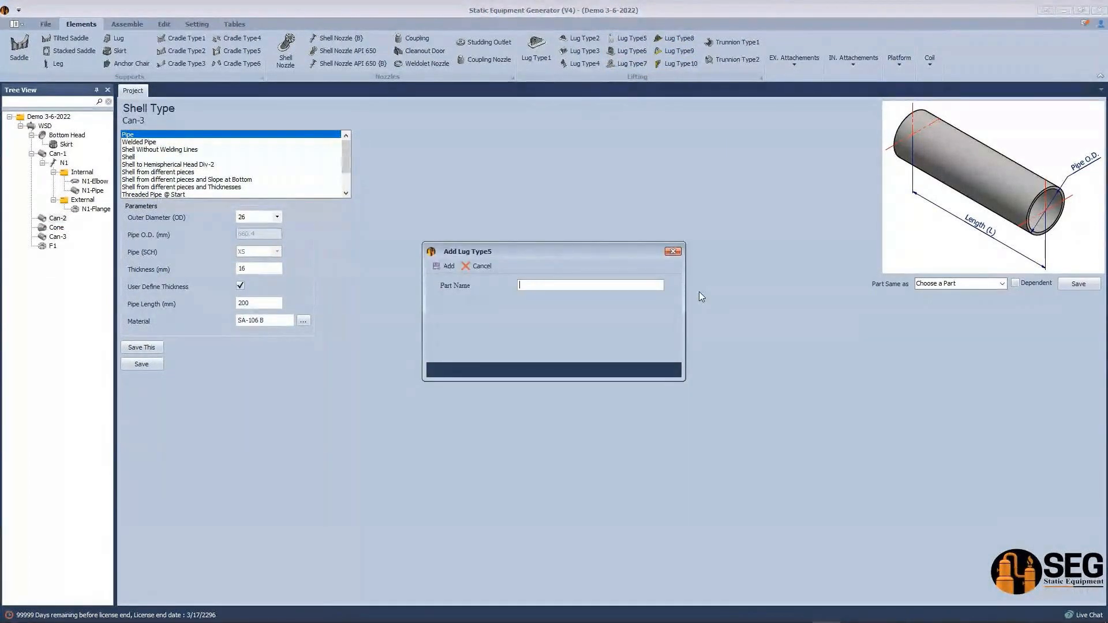
text(Lifting Lug)
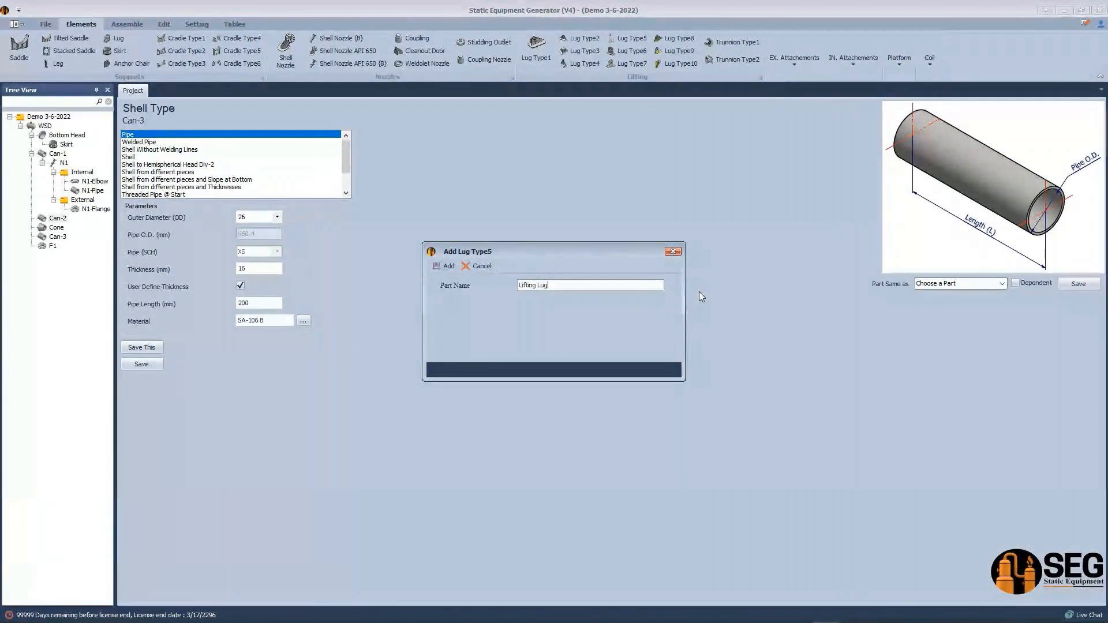
key(Return)
click(86, 229)
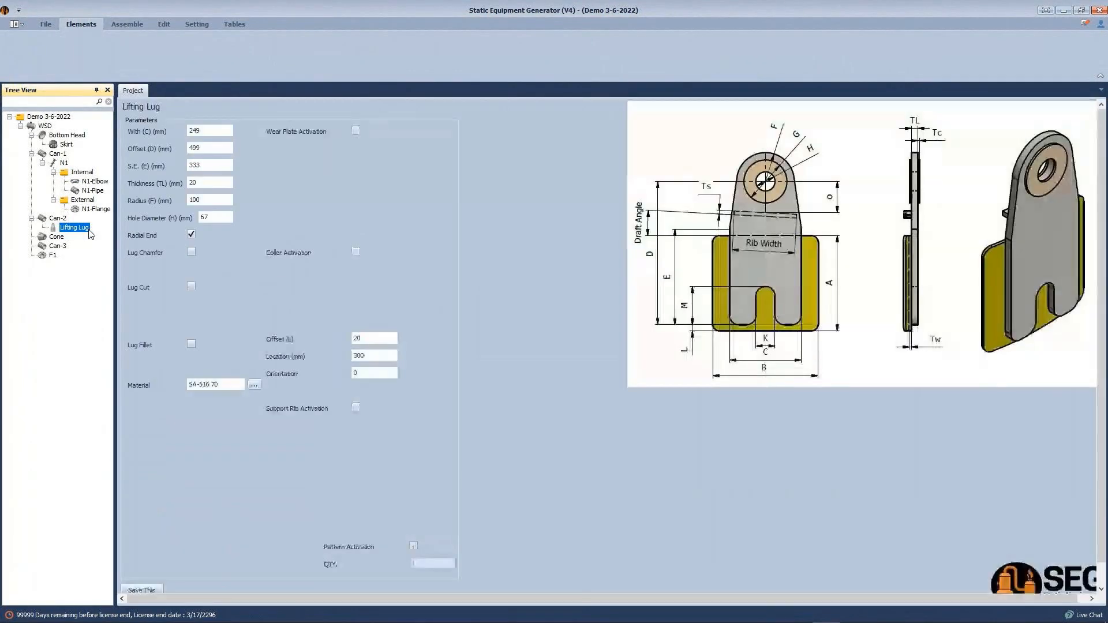
Step: Activate the lug's wear plate and, following the drawing, set its width (B) to 280 mm and length (A) to 220 mm
click(355, 131)
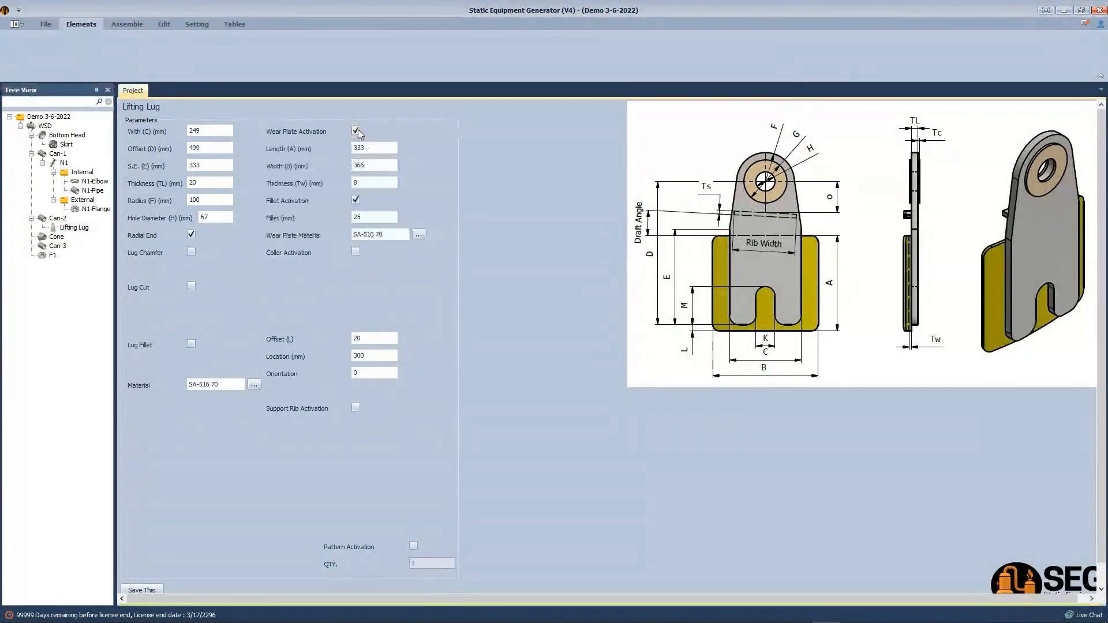
click(800, 621)
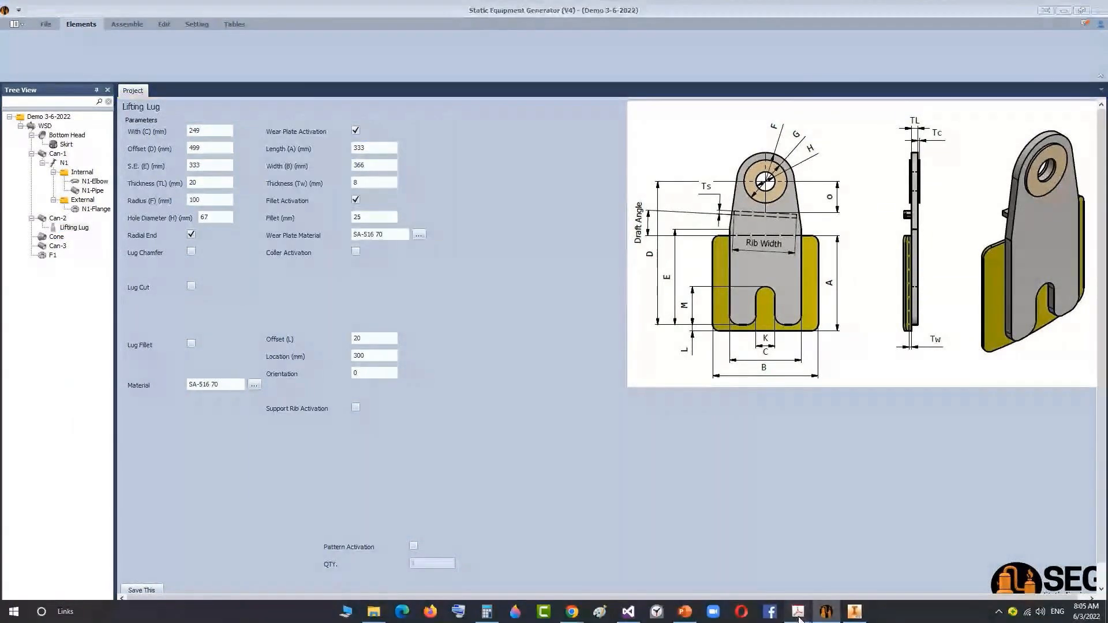
click(775, 576)
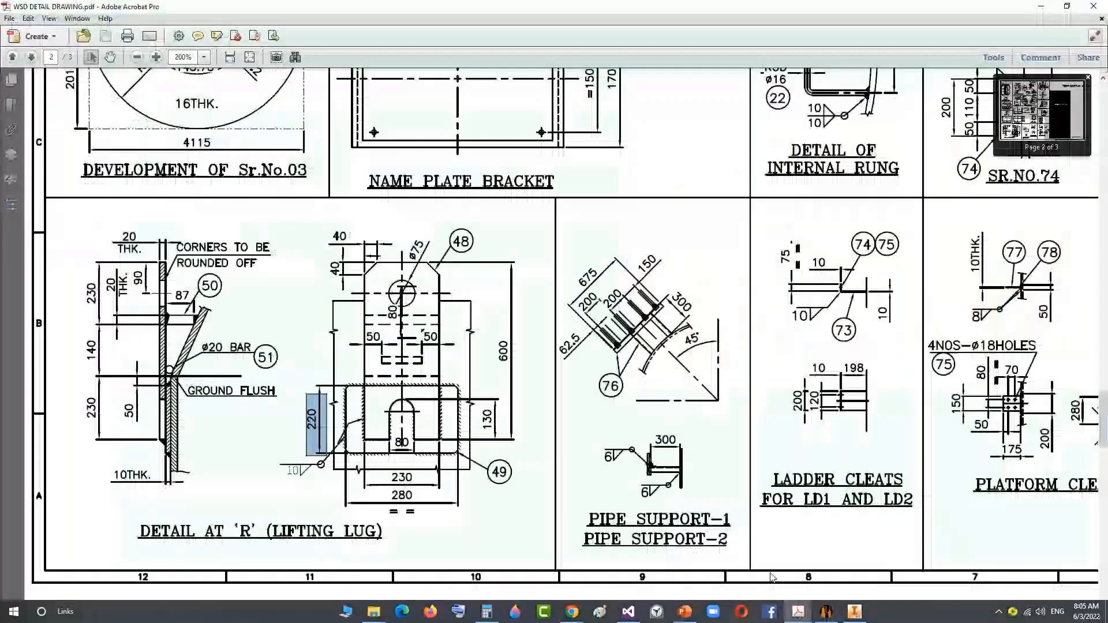
double_click(402, 496)
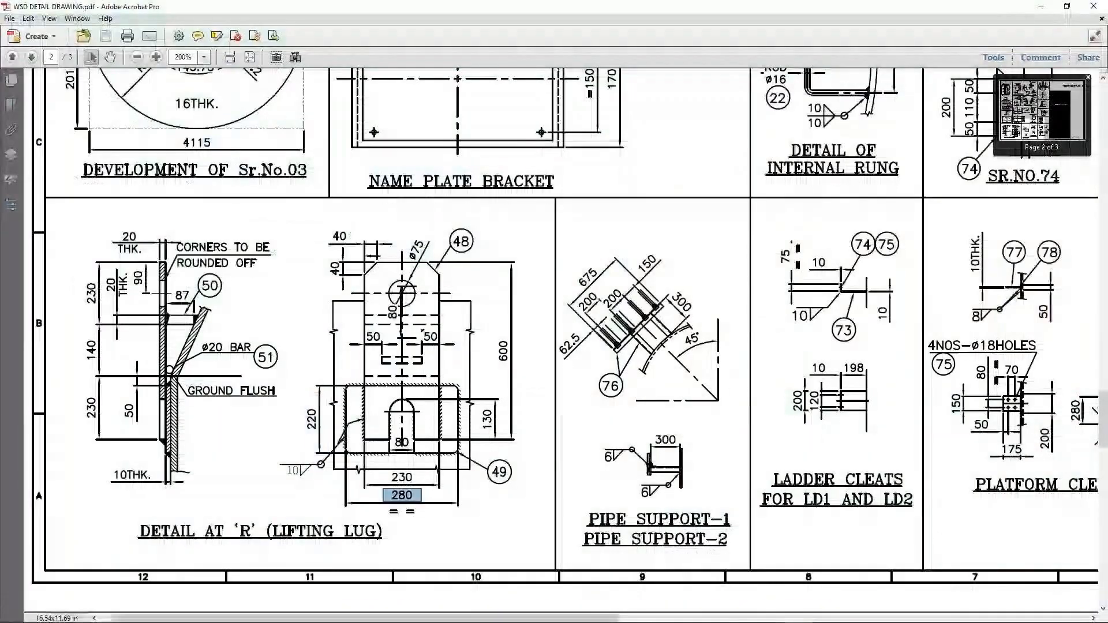
click(827, 615)
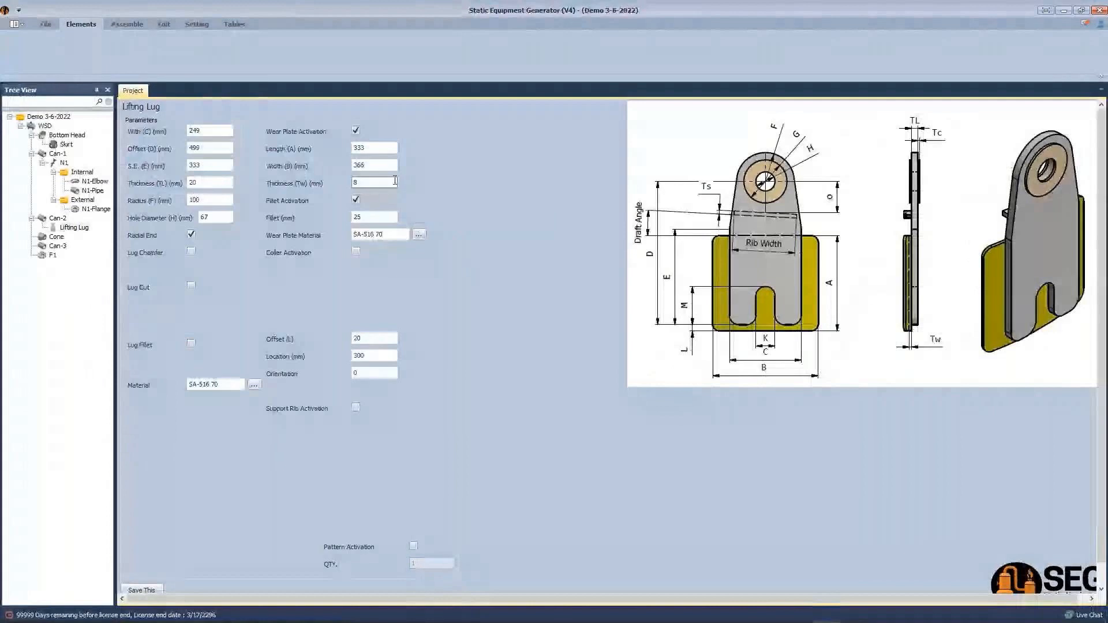
double_click(375, 165)
text(280)
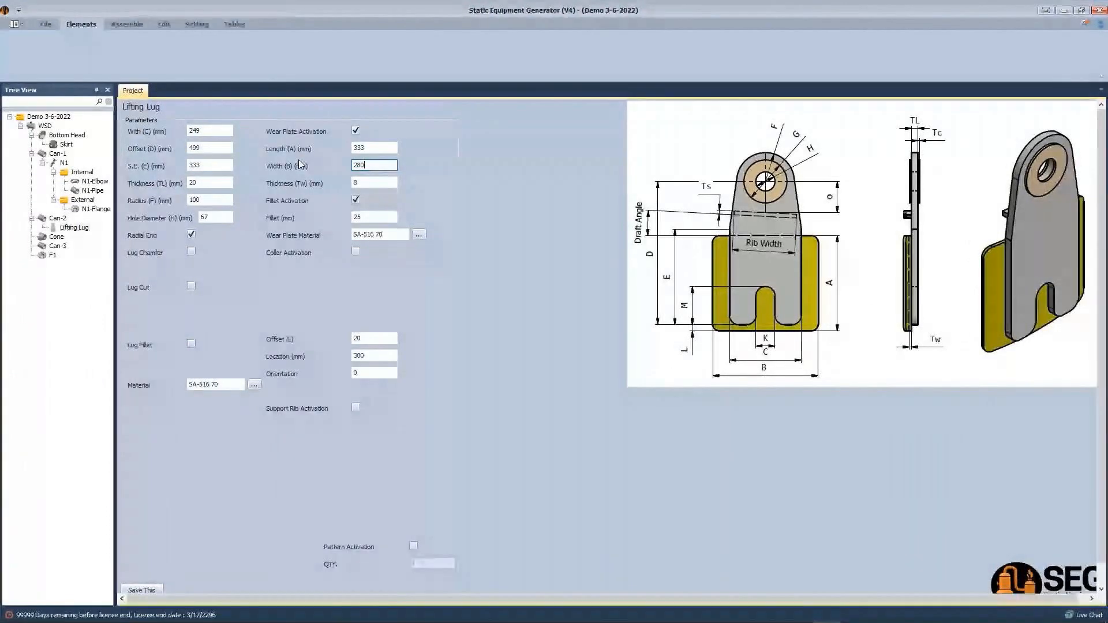
double_click(376, 147)
text(220)
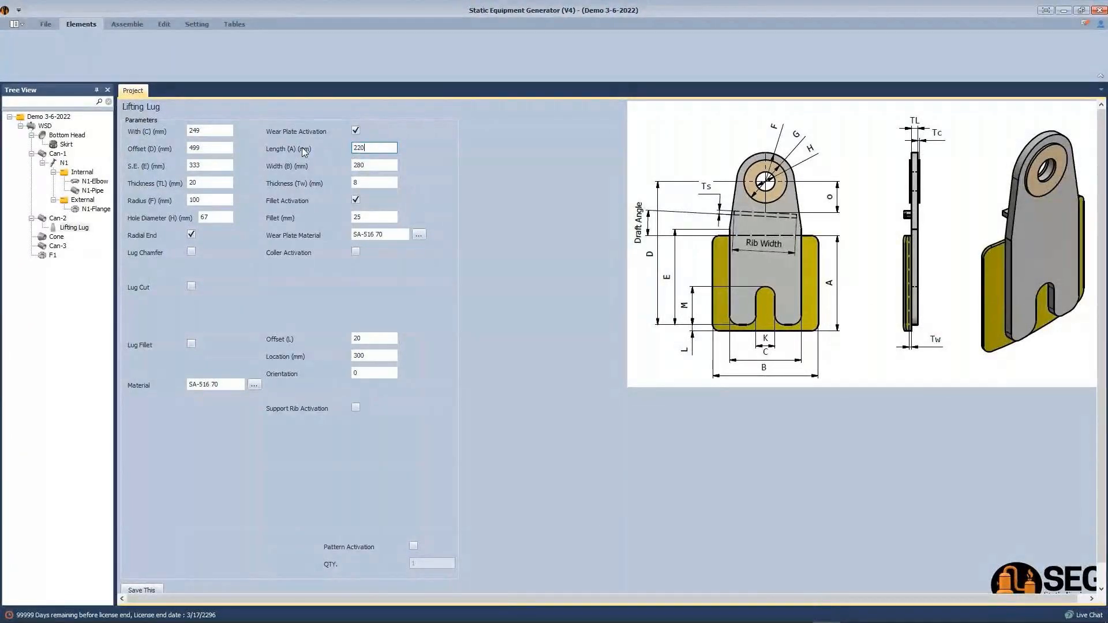
Step: Check the wear plate thickness on the lifting lug detail and set Thickness (Tw) to 10 mm
mouse_move(798, 611)
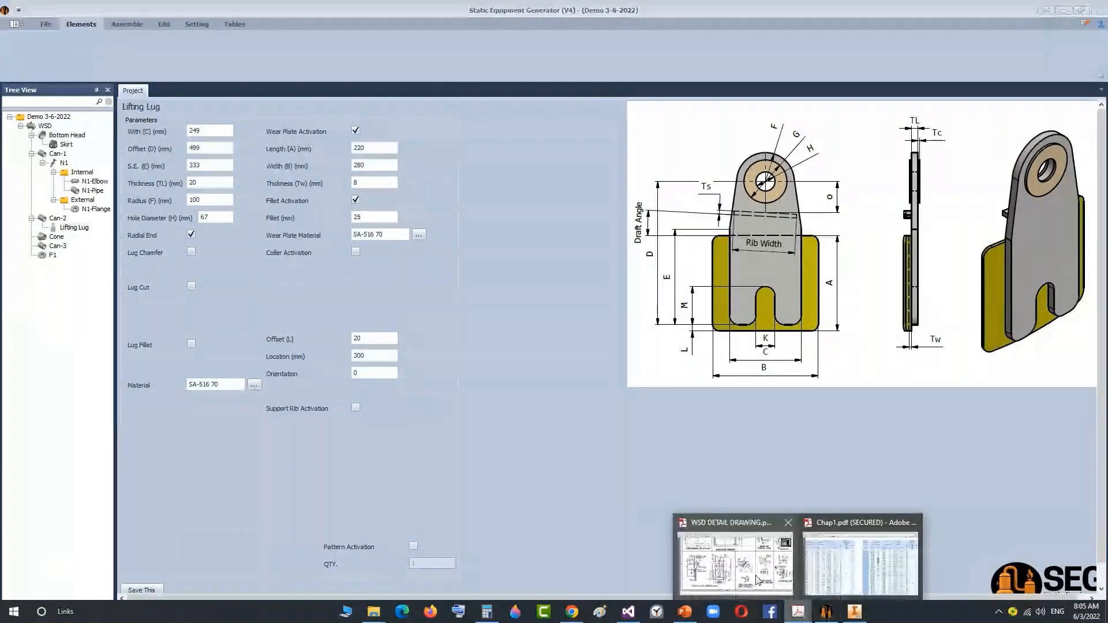
click(666, 541)
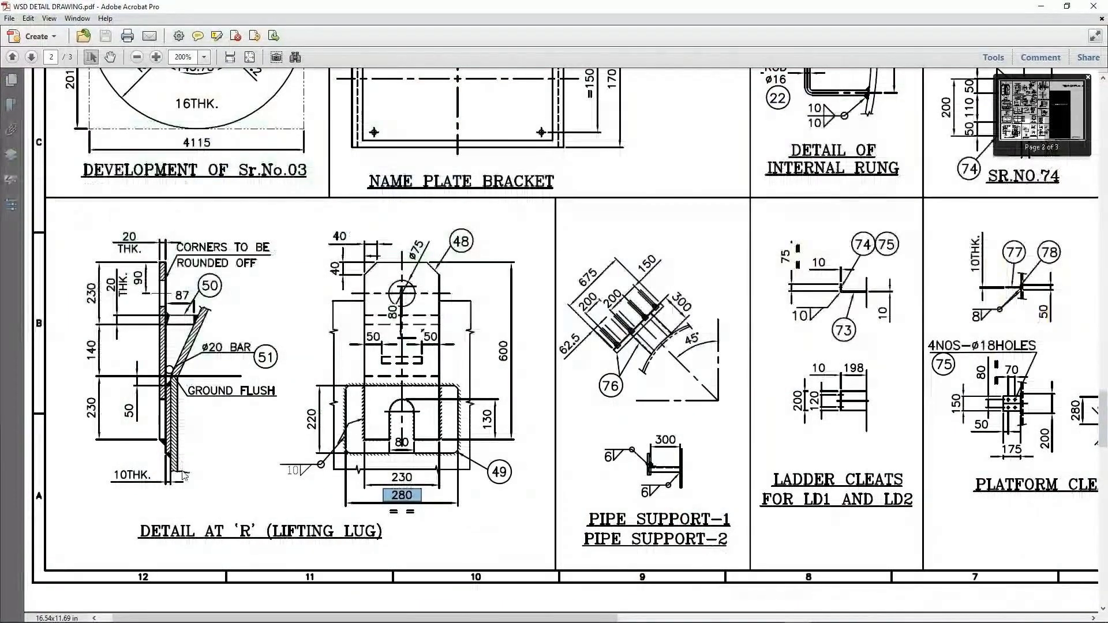
click(826, 611)
click(375, 185)
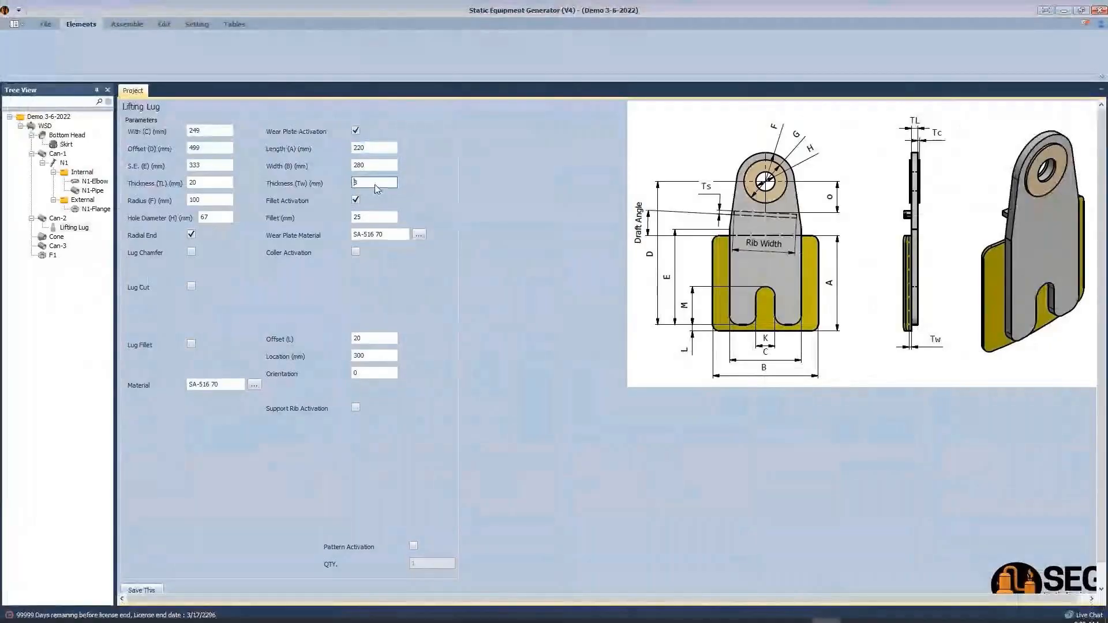
text(10)
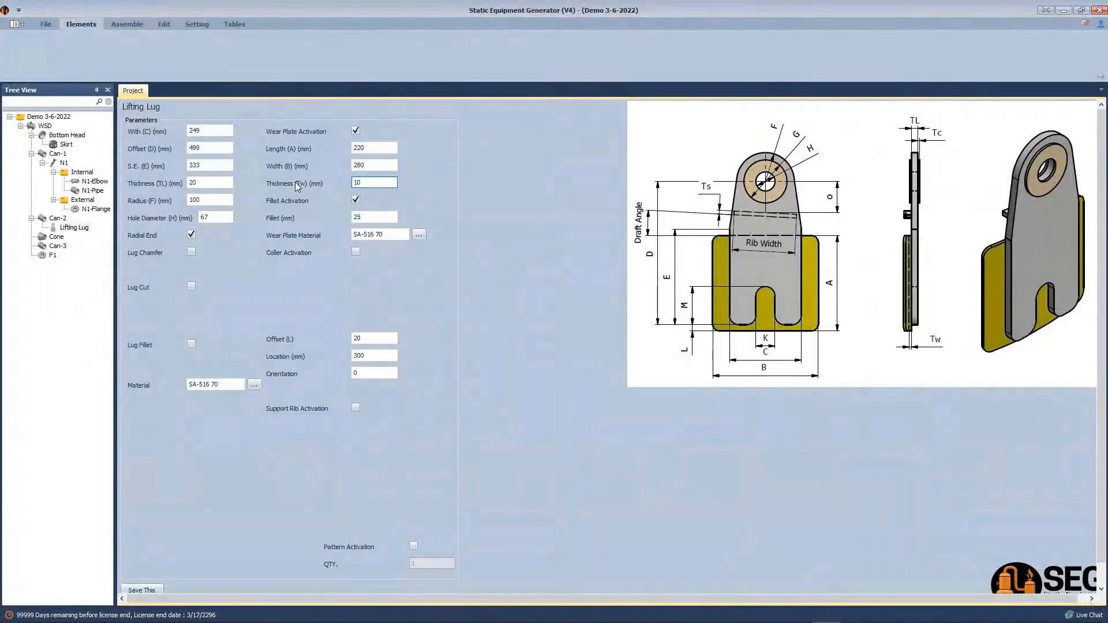
key(Tab)
click(356, 199)
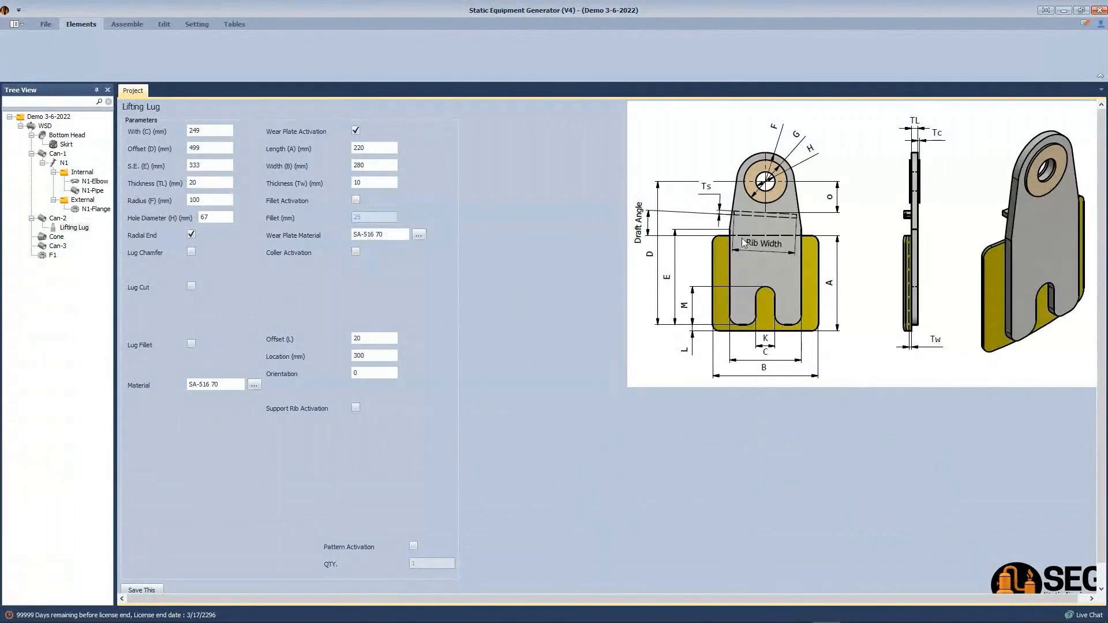
click(355, 199)
drag(359, 215, 307, 215)
Step: Open the lug's width (C) for editing and consult the lifting lug detail in the WSD drawing for its value
click(213, 130)
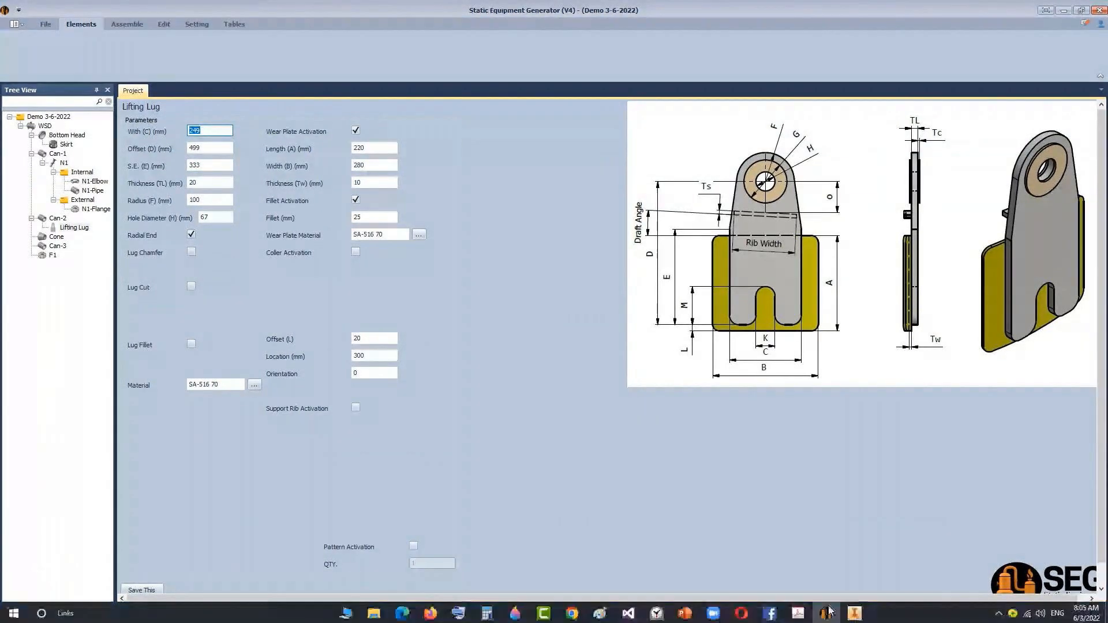
click(798, 611)
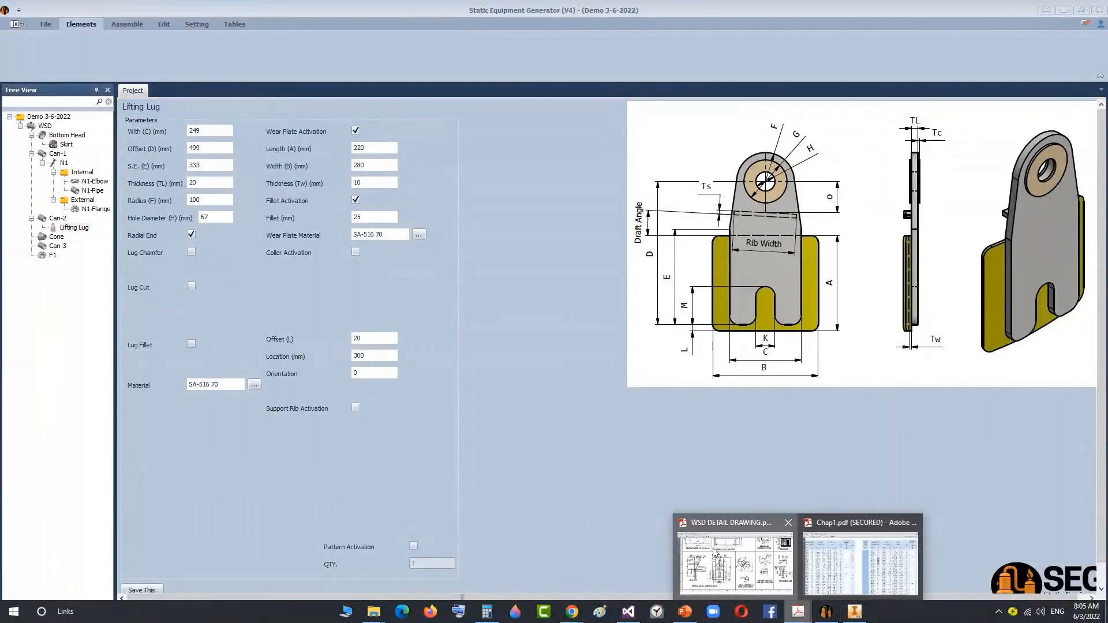
click(715, 552)
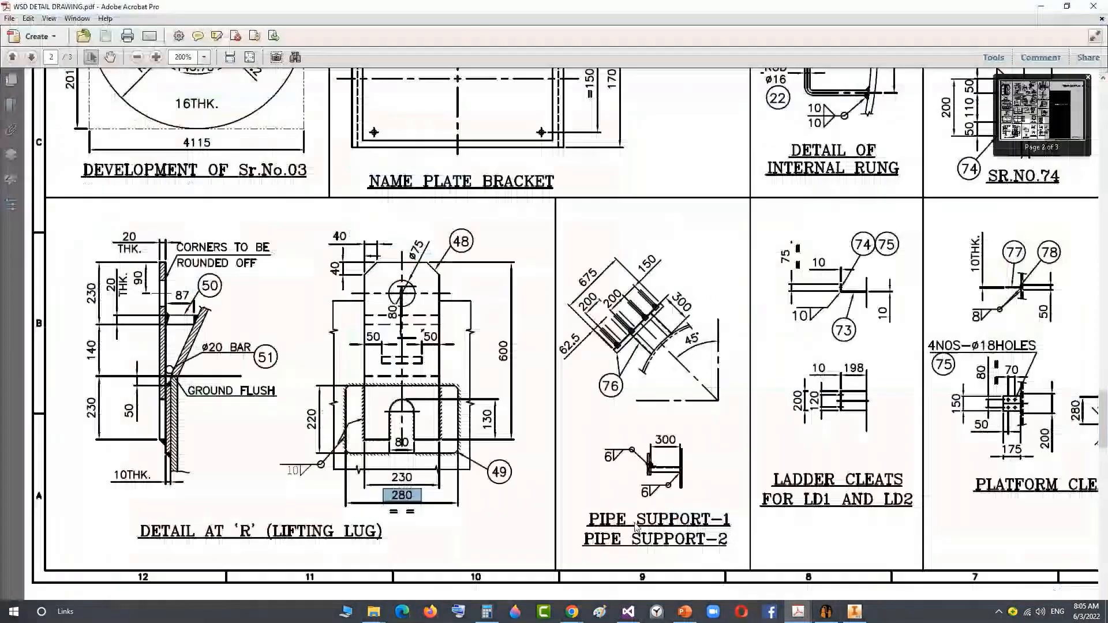
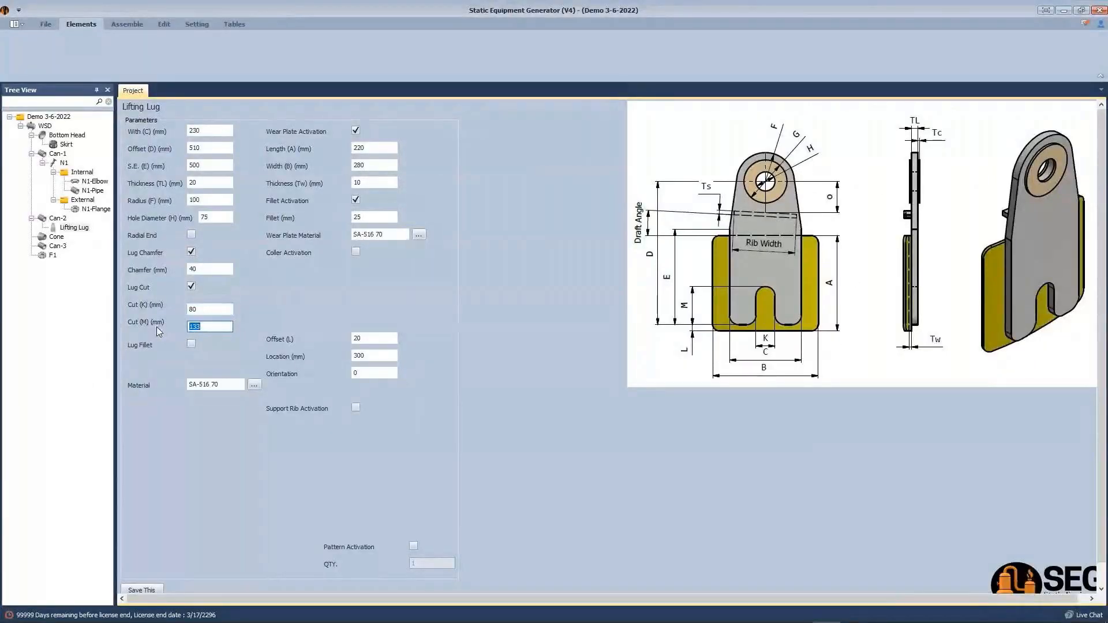
Step: Set the lug's Cut (M) to 130 mm and preview the WSD detail drawing
text(130)
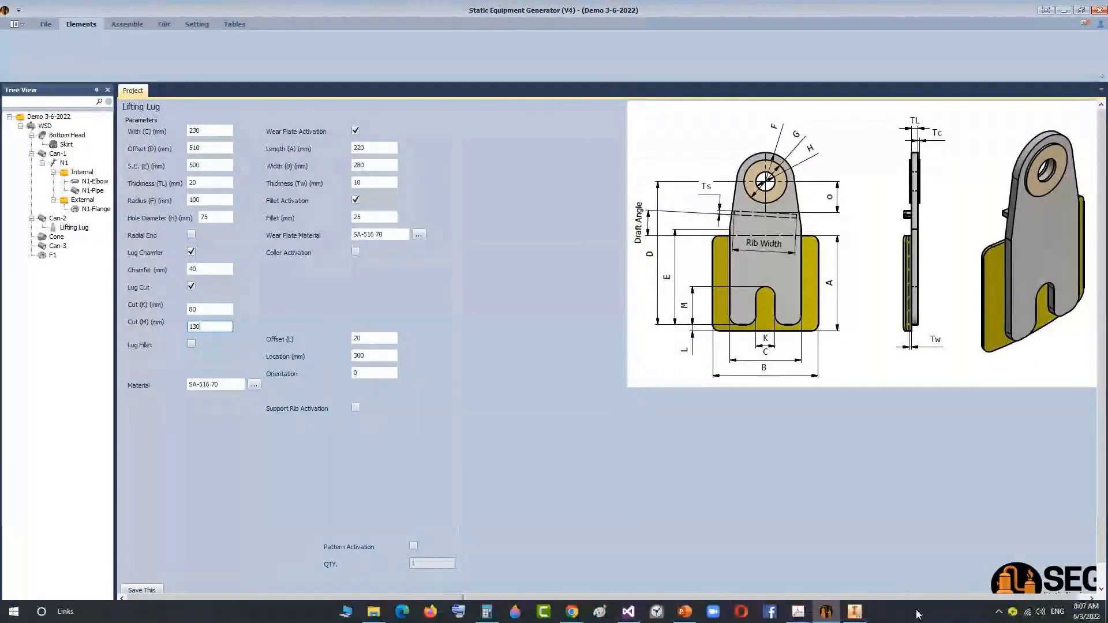
click(798, 612)
mouse_move(752, 565)
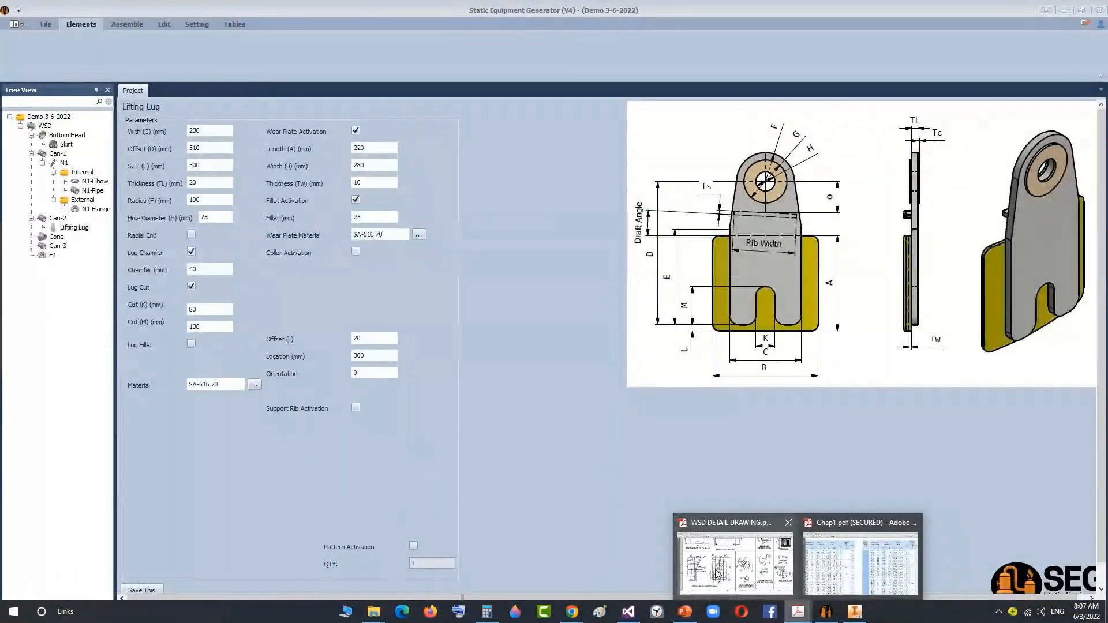
mouse_move(716, 572)
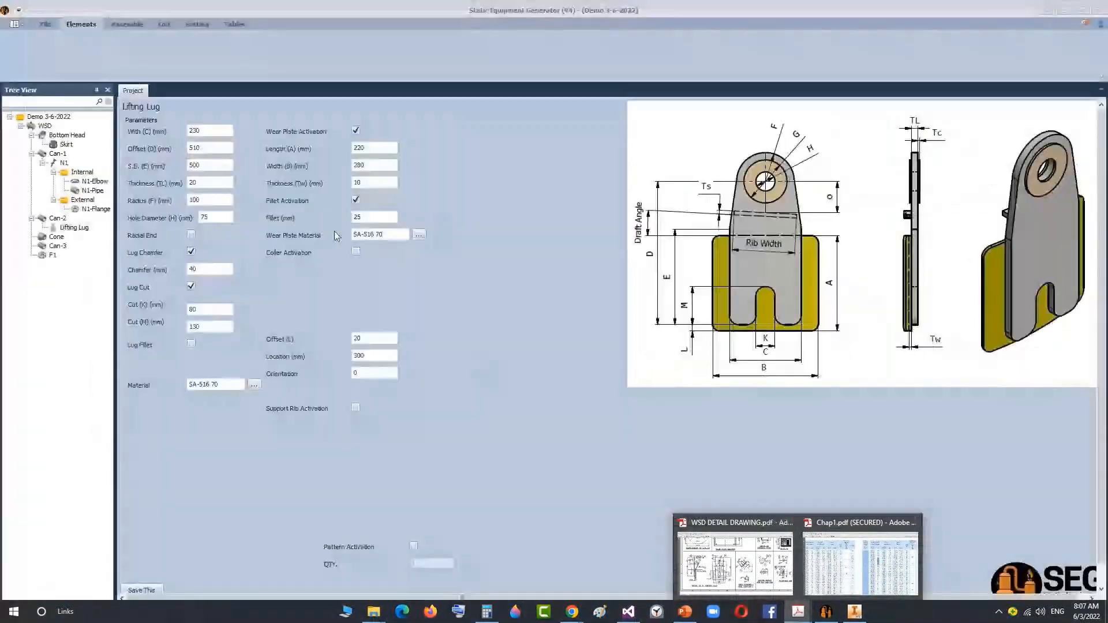
Step: Check the lifting lug detail in the WSD drawing and set the lug's Offset (L) to 50
click(358, 337)
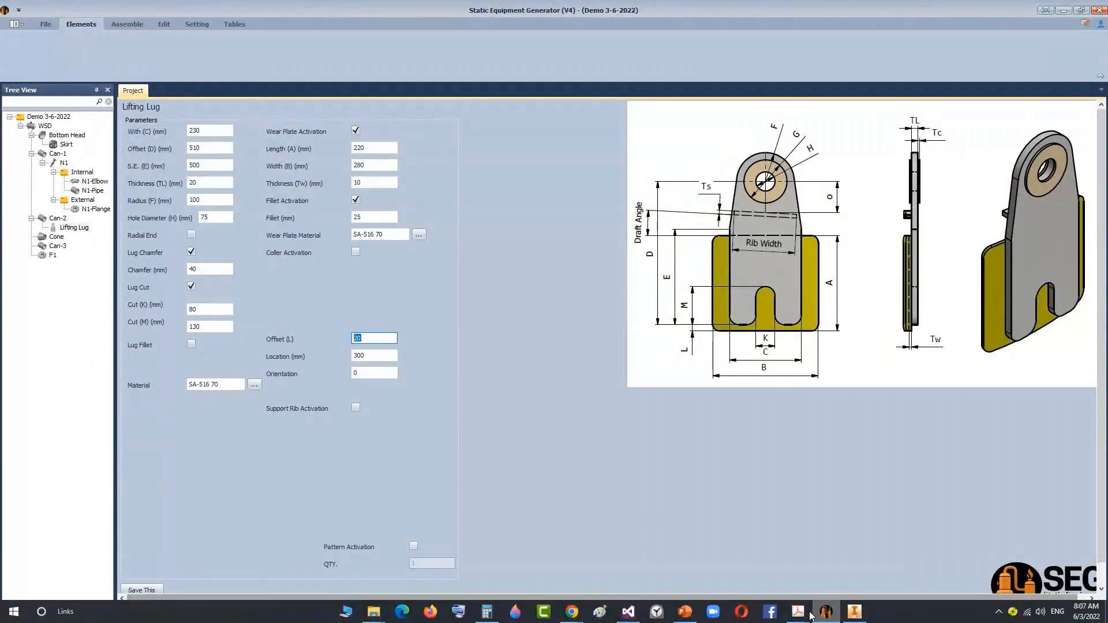
click(798, 612)
click(773, 575)
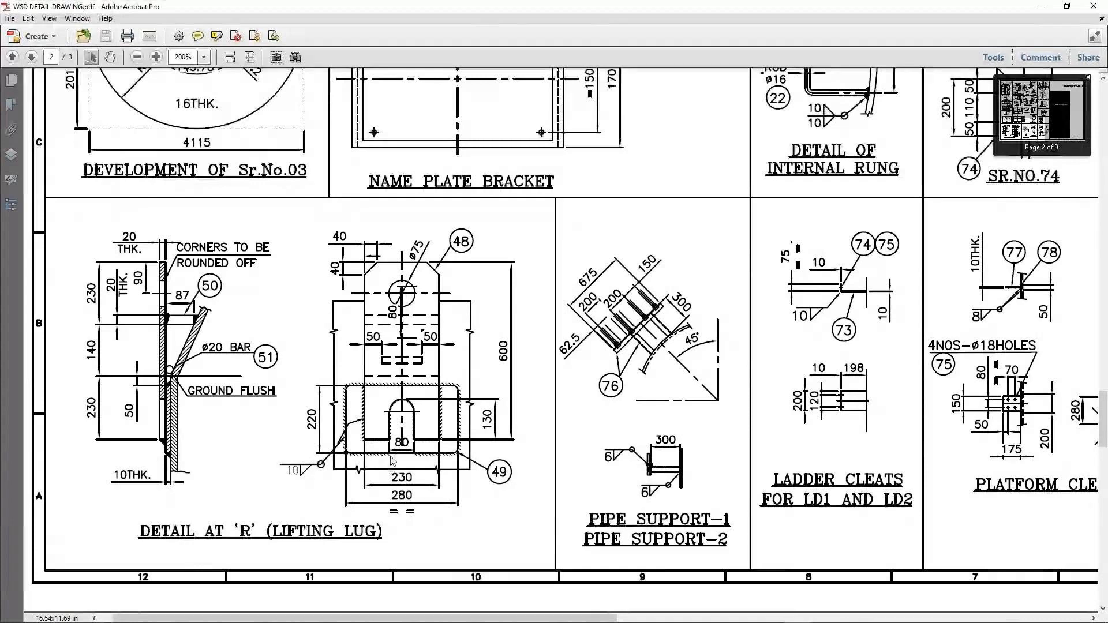
mouse_move(1032, 613)
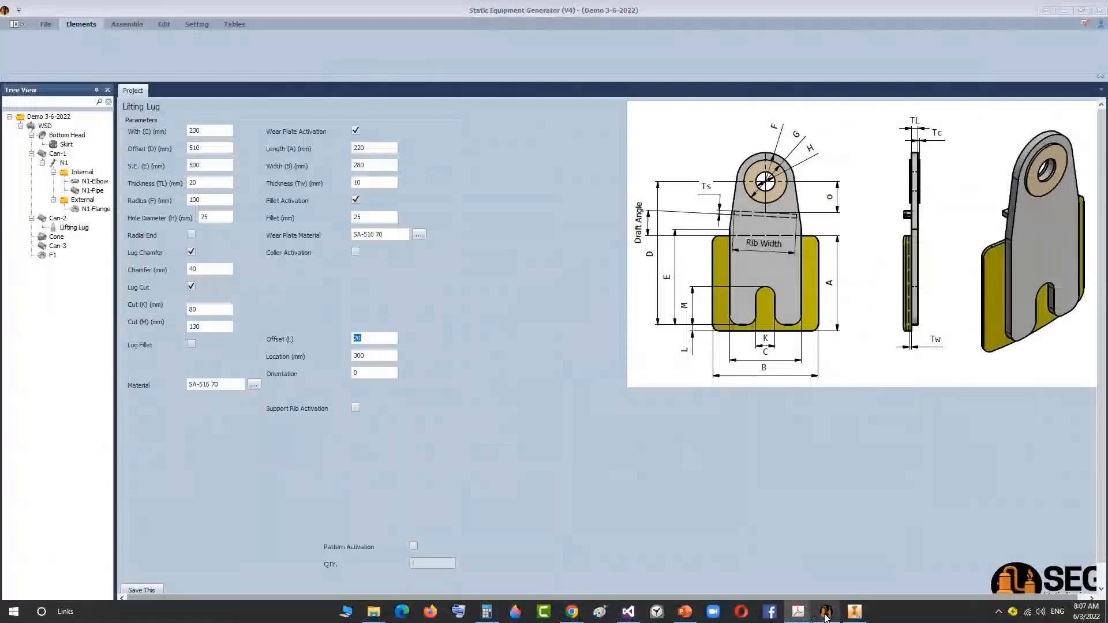
text(50)
key(Tab)
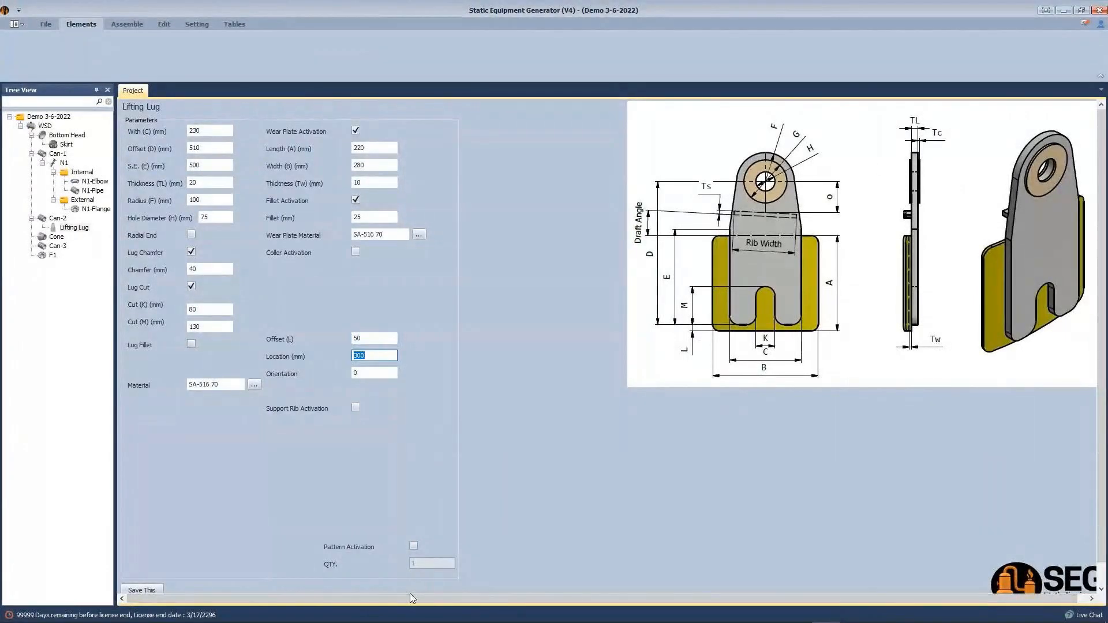
Step: Enter 2800 mm as the lug's Location and consult the vessel elevation on page 1 of the WSD drawing
text(2800)
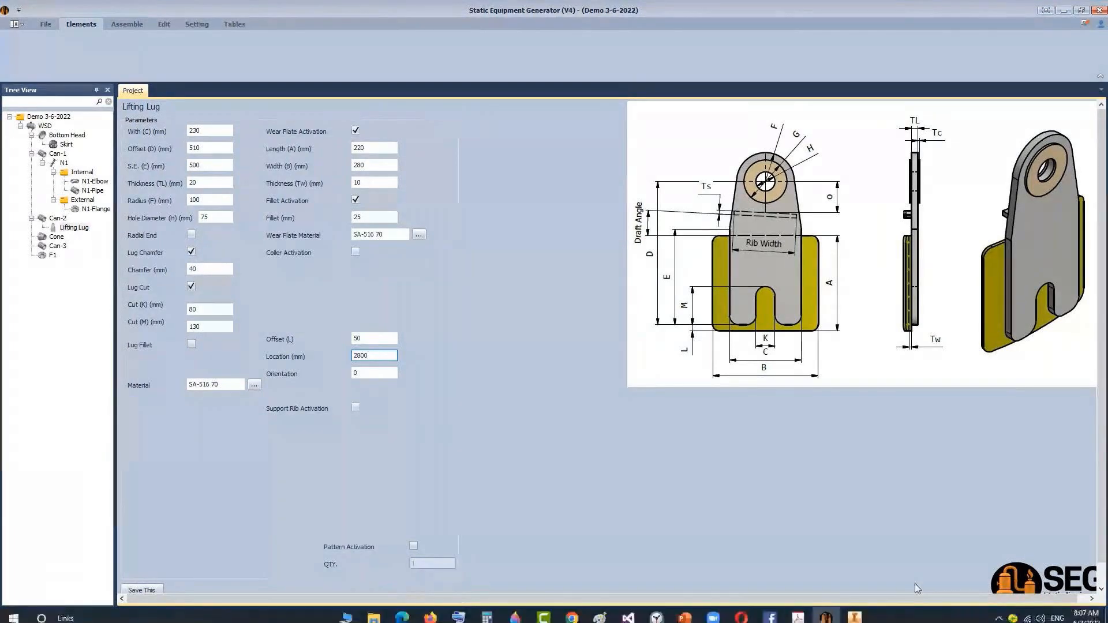
mouse_move(798, 617)
click(744, 564)
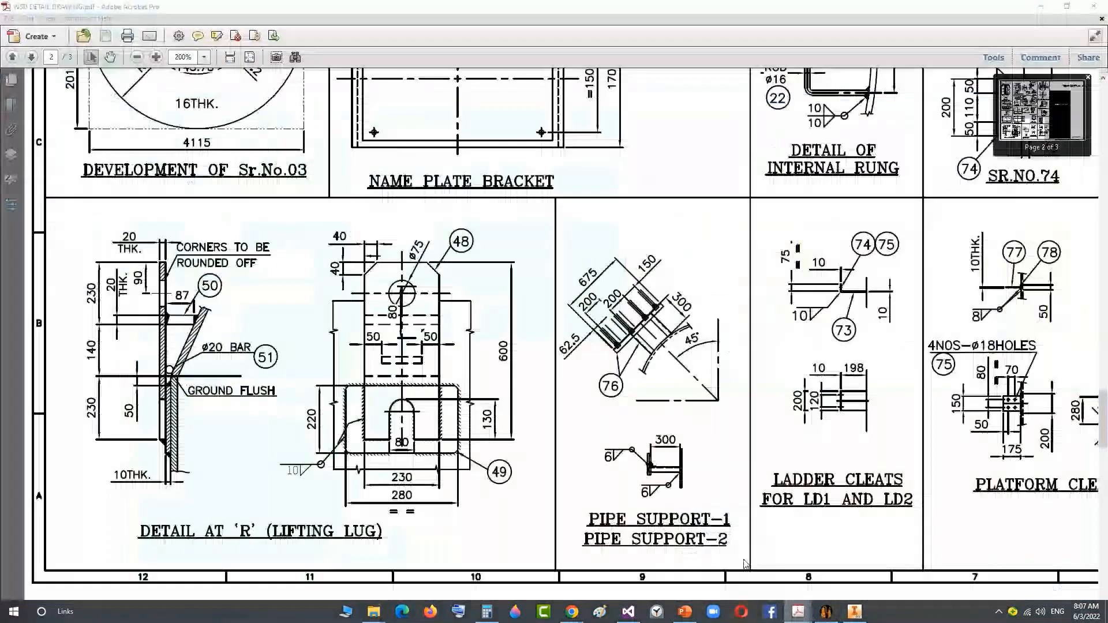
ctrl+scroll(232, 328, down, 5)
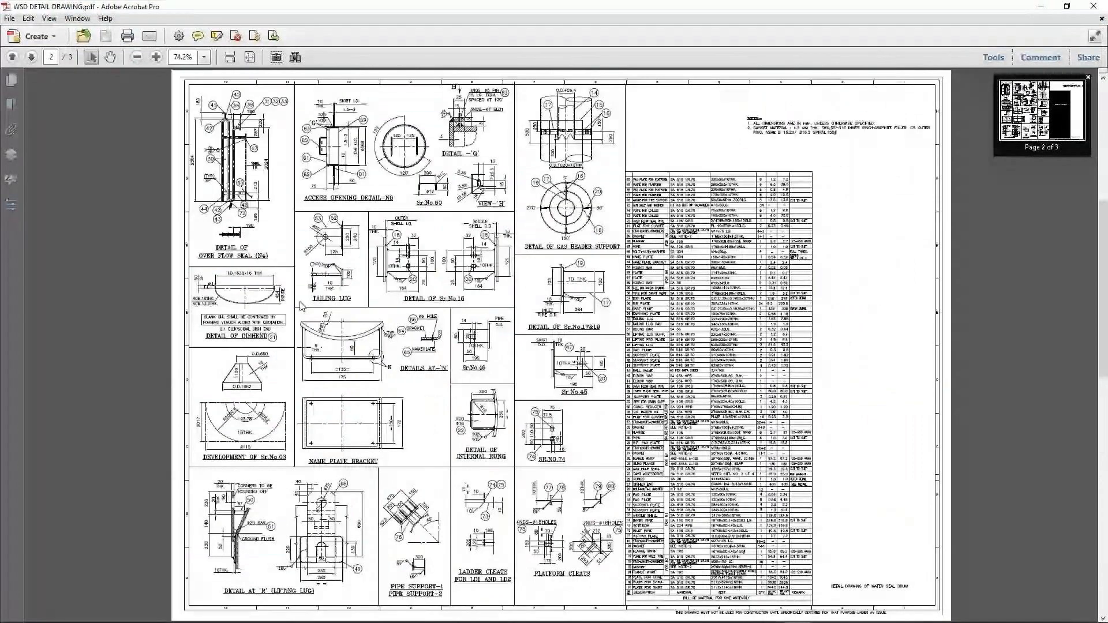
scroll(301, 306, up, 5)
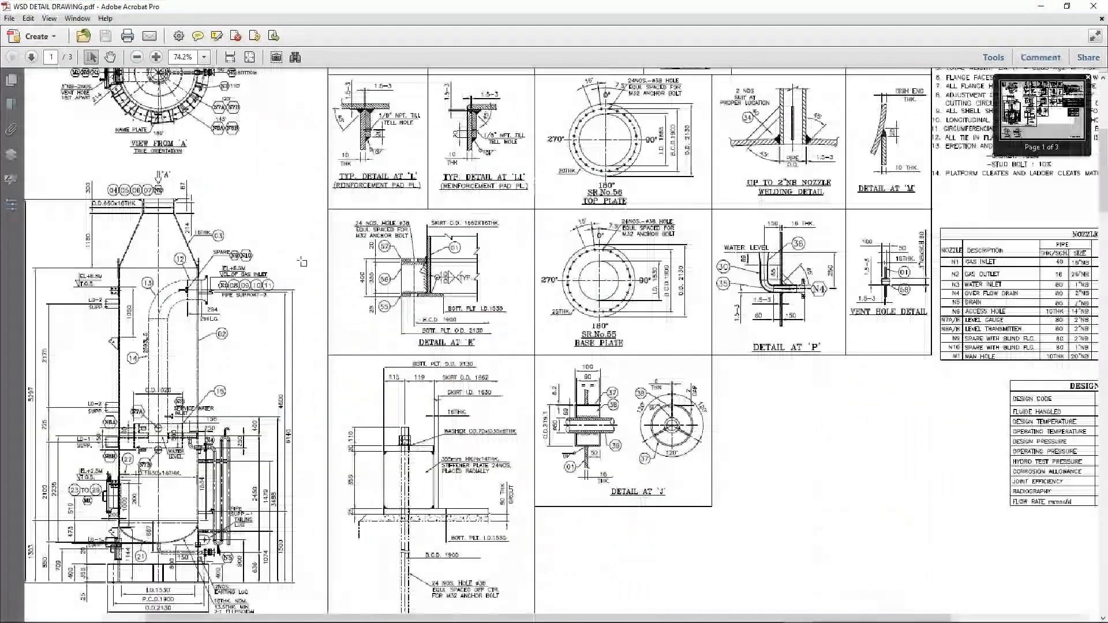
ctrl+scroll(301, 263, up, 3)
mouse_move(601, 614)
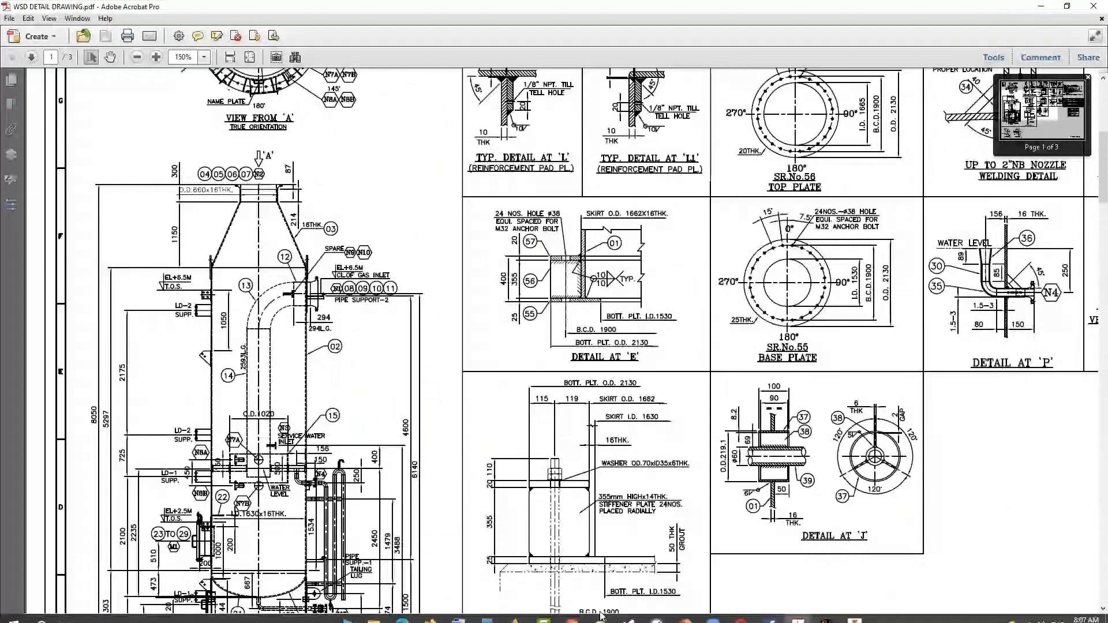
scroll(601, 577, down, 2)
Step: Calculate 5297 - 3000 in Calculator and set the lug's Location to 2150 mm in Static Equipment Generator
click(600, 612)
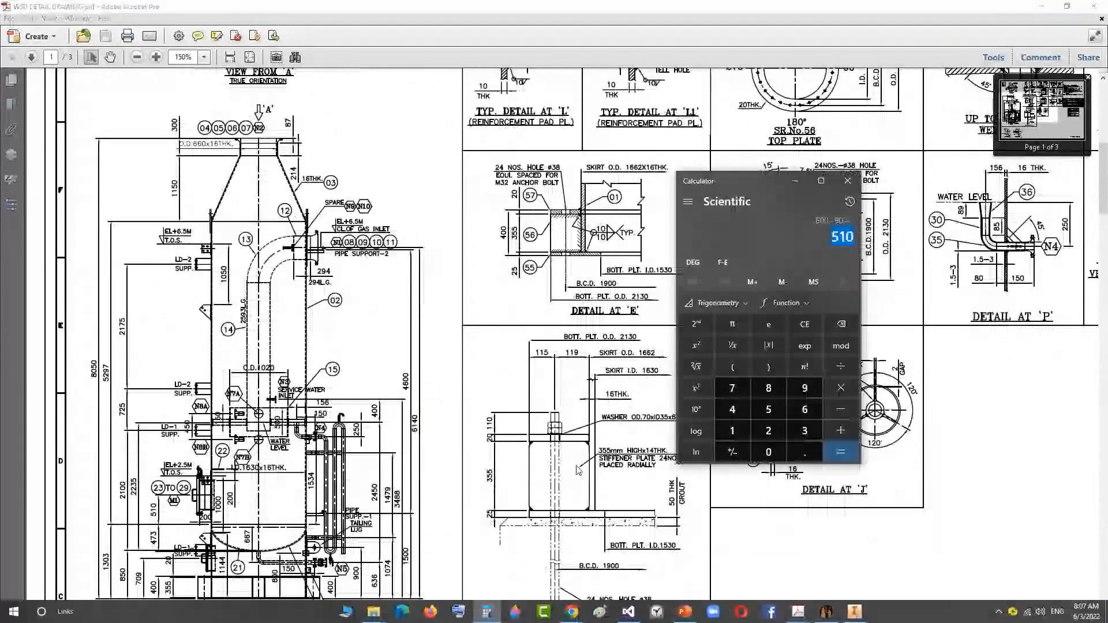
key(Escape)
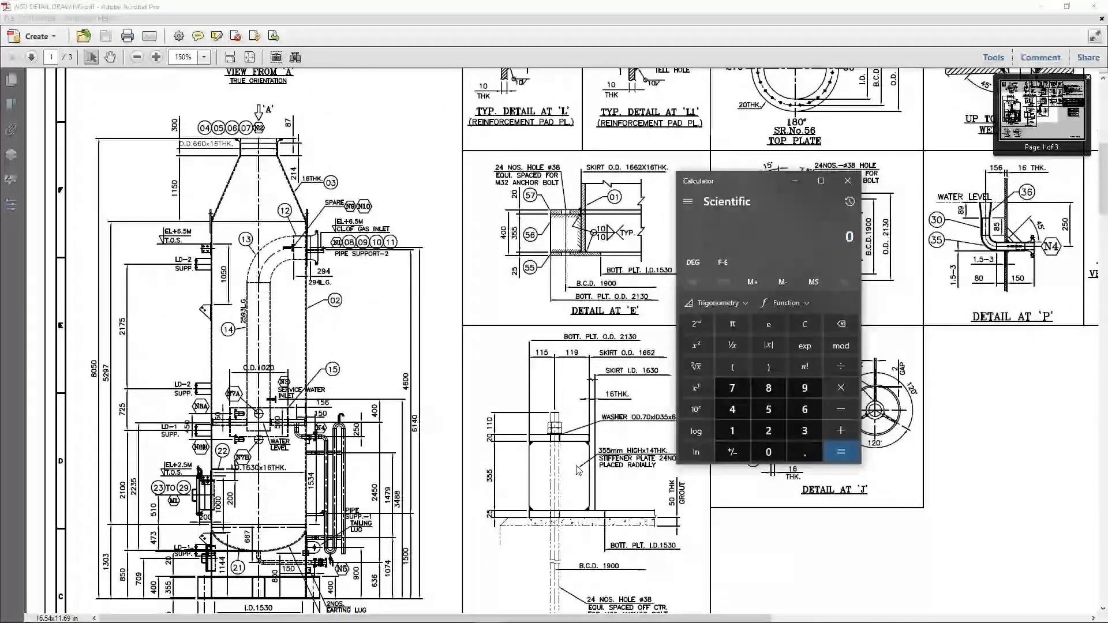
text(8)
key(BackSpace)
text(52)
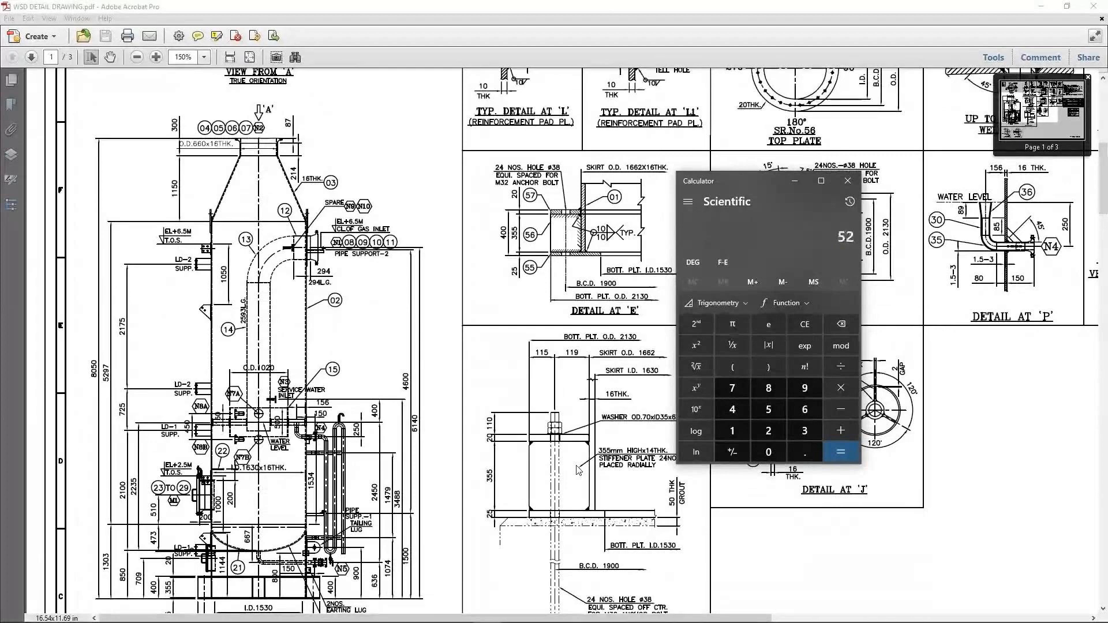
text(97 - 30)
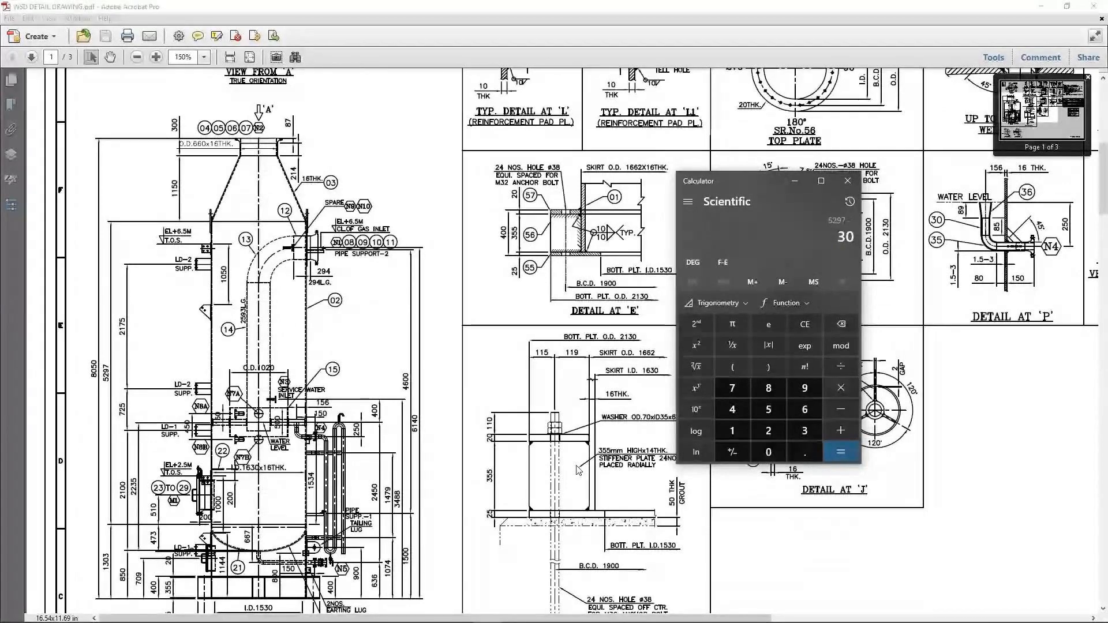
text(00)
key(Return)
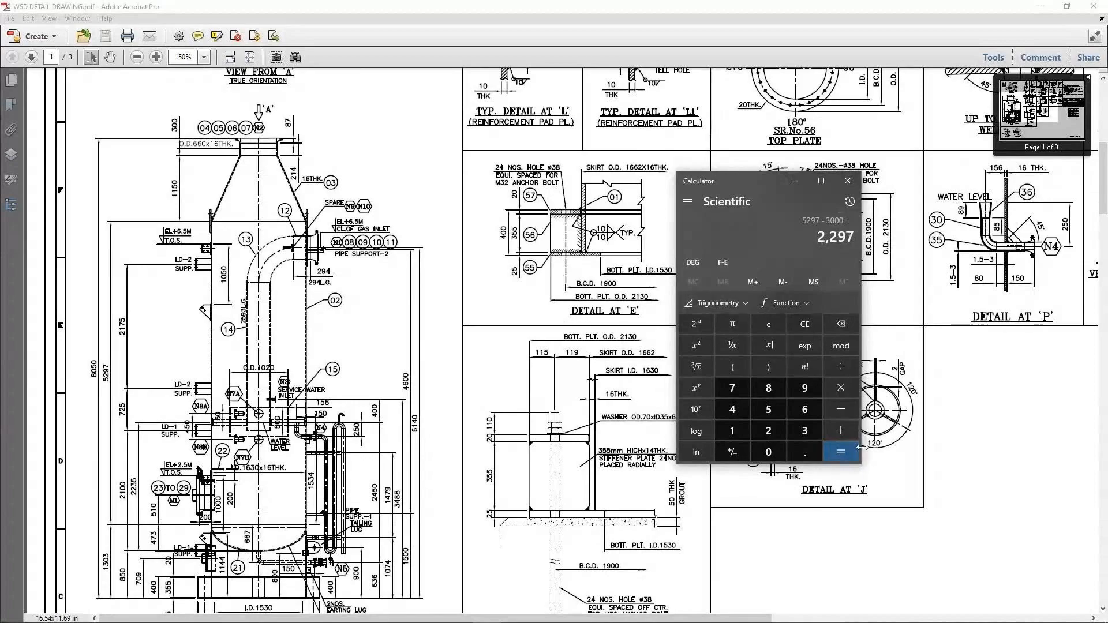
click(827, 612)
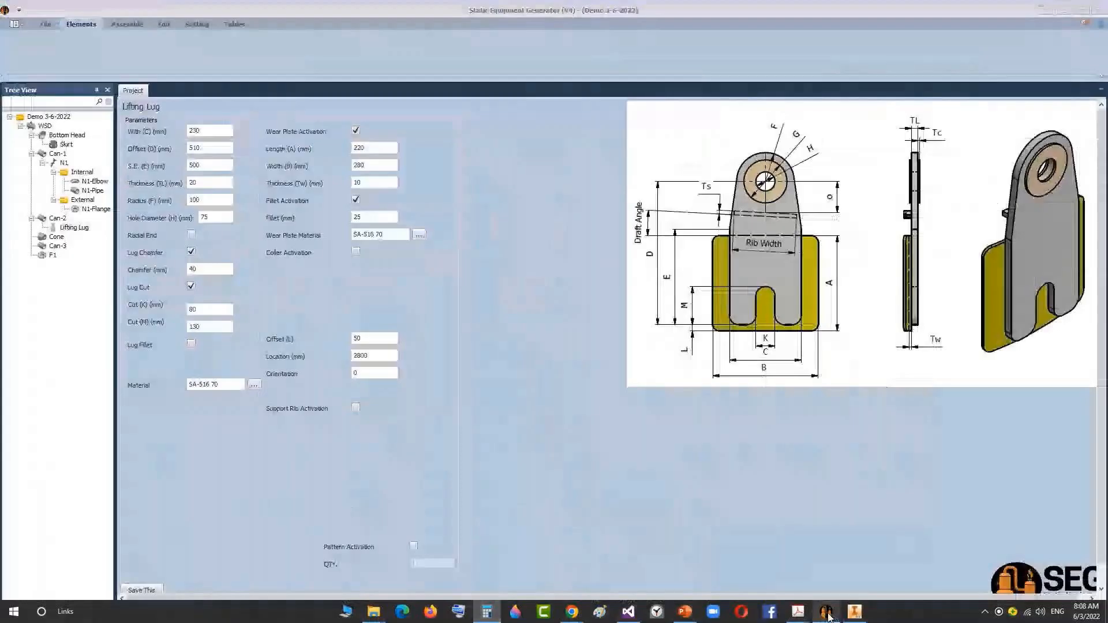
double_click(374, 355)
text(2150)
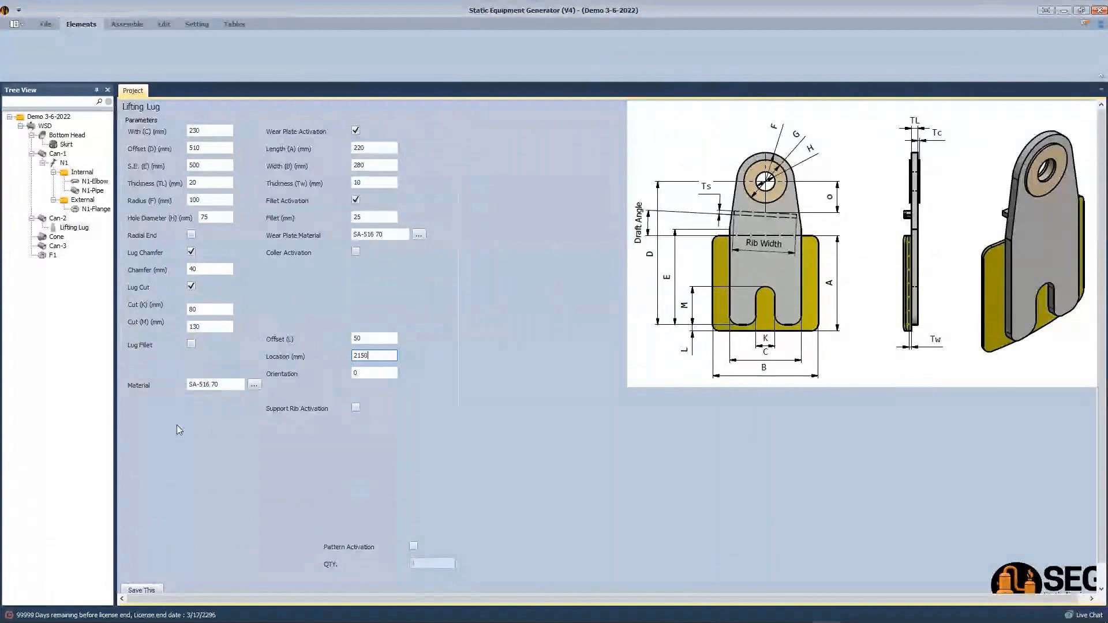
Step: Open the lug's Orientation for editing and check the lifting lug angles in the drawing's View from 'A'
double_click(350, 374)
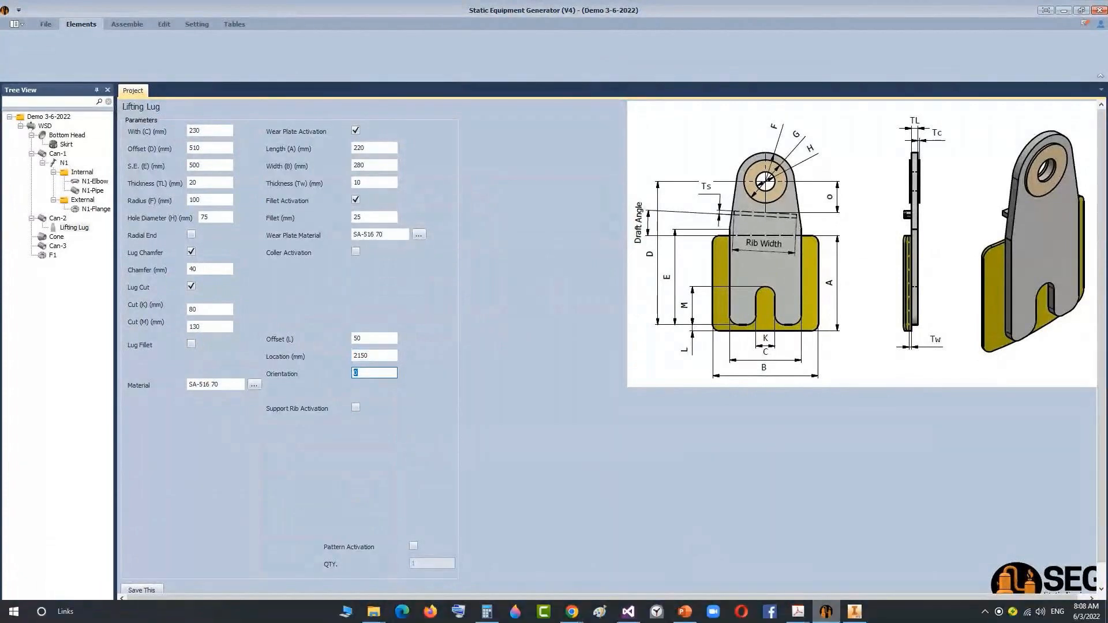
mouse_move(798, 611)
click(727, 564)
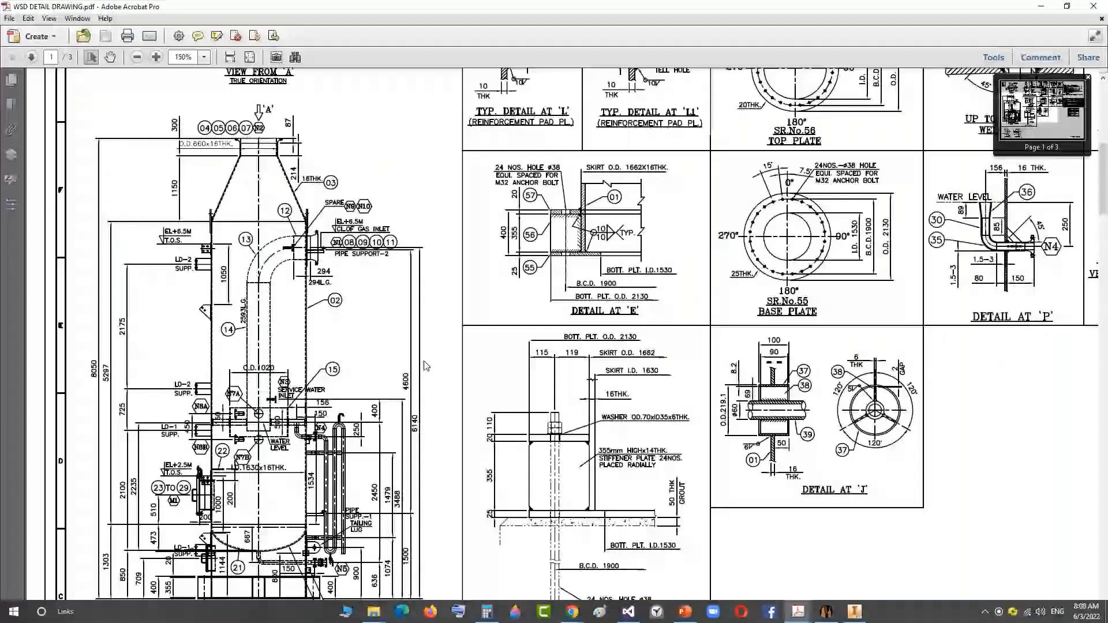
scroll(298, 184, up, 2)
scroll(298, 185, up, 5)
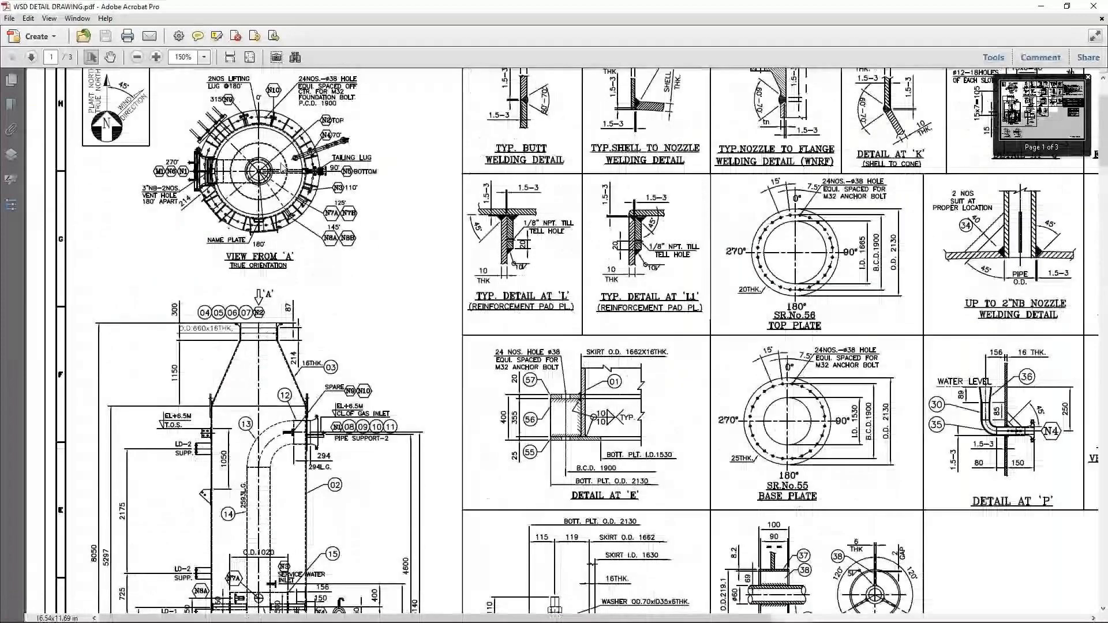
ctrl+scroll(283, 168, up, 2)
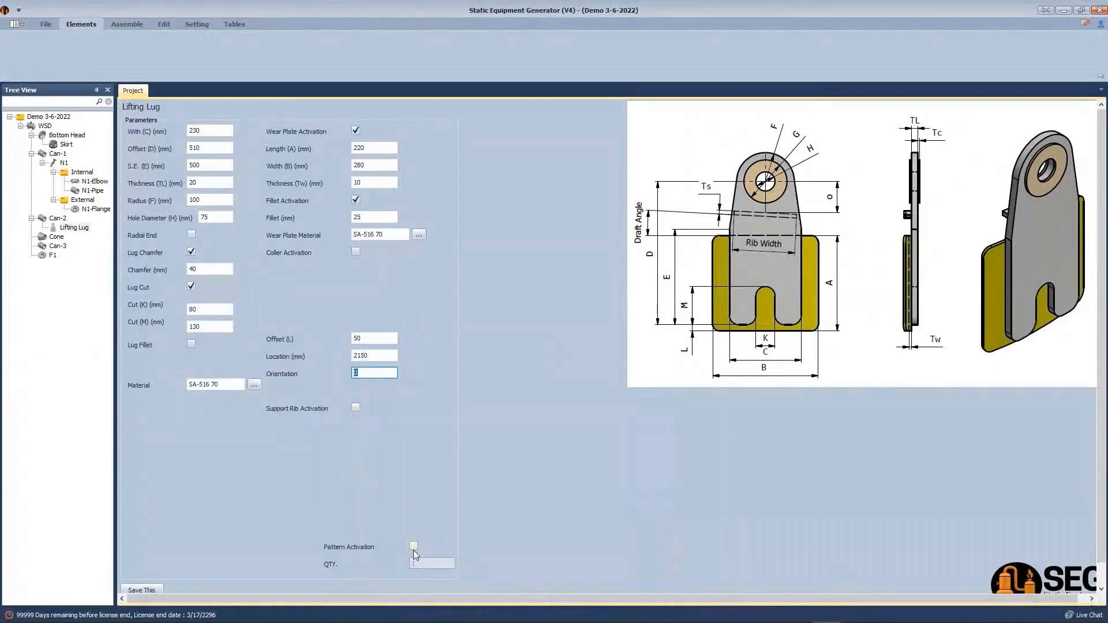
Step: Activate the lifting lug pattern with a quantity of 2 and save the lug
click(420, 563)
drag(420, 564, 394, 559)
text(2)
scroll(141, 547, down, 1)
click(154, 585)
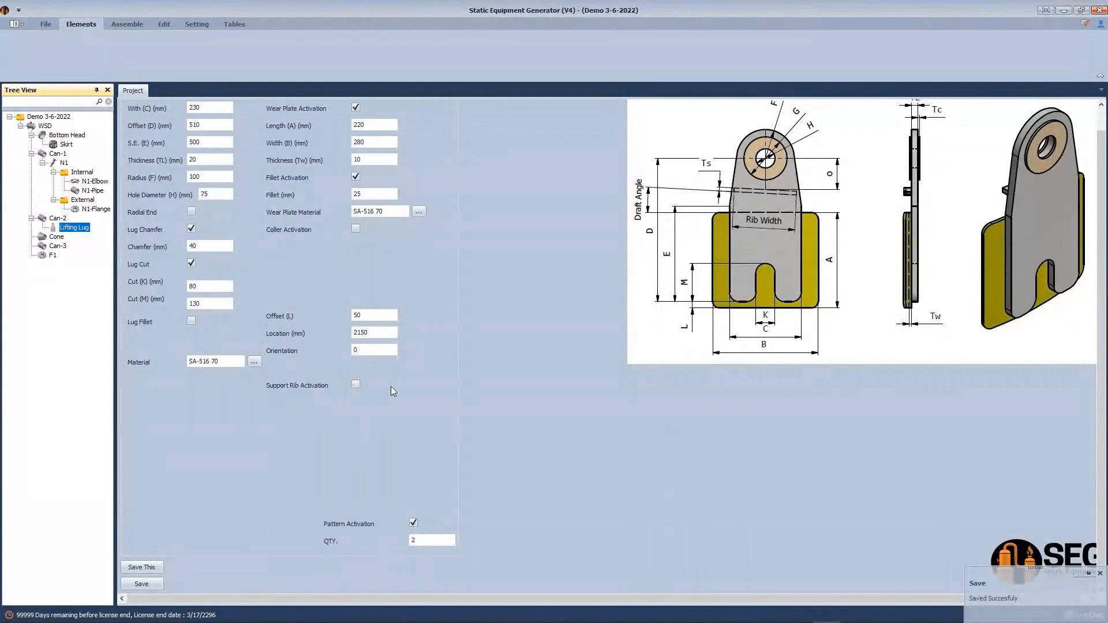
Step: Activate the lug's support rib and inspect the lug area beside the cone in the vessel elevation drawing
click(354, 384)
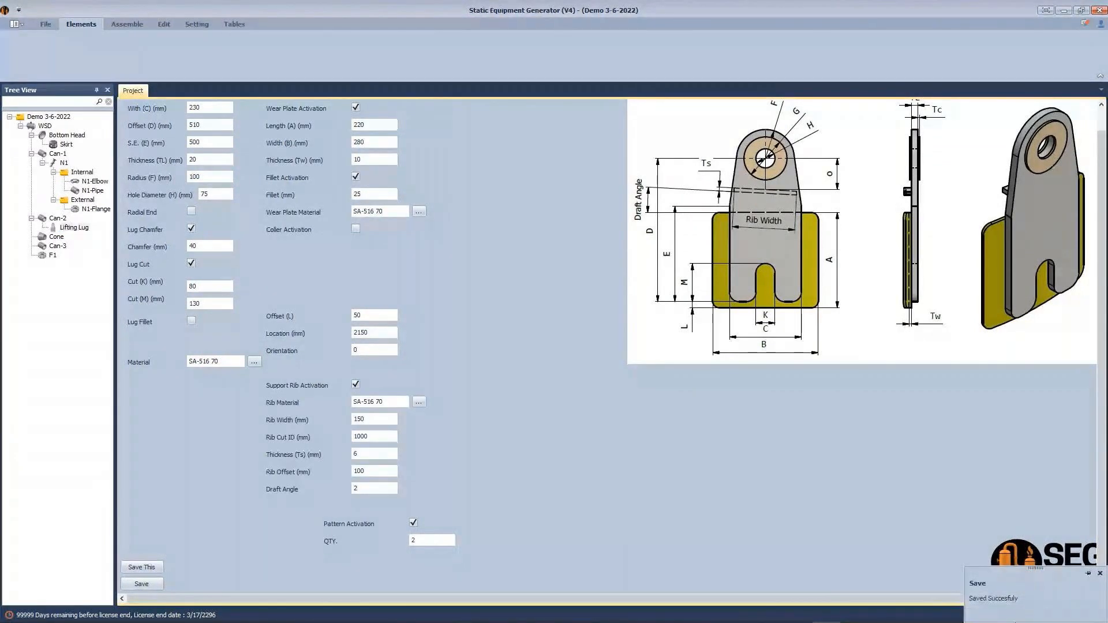
mouse_move(798, 612)
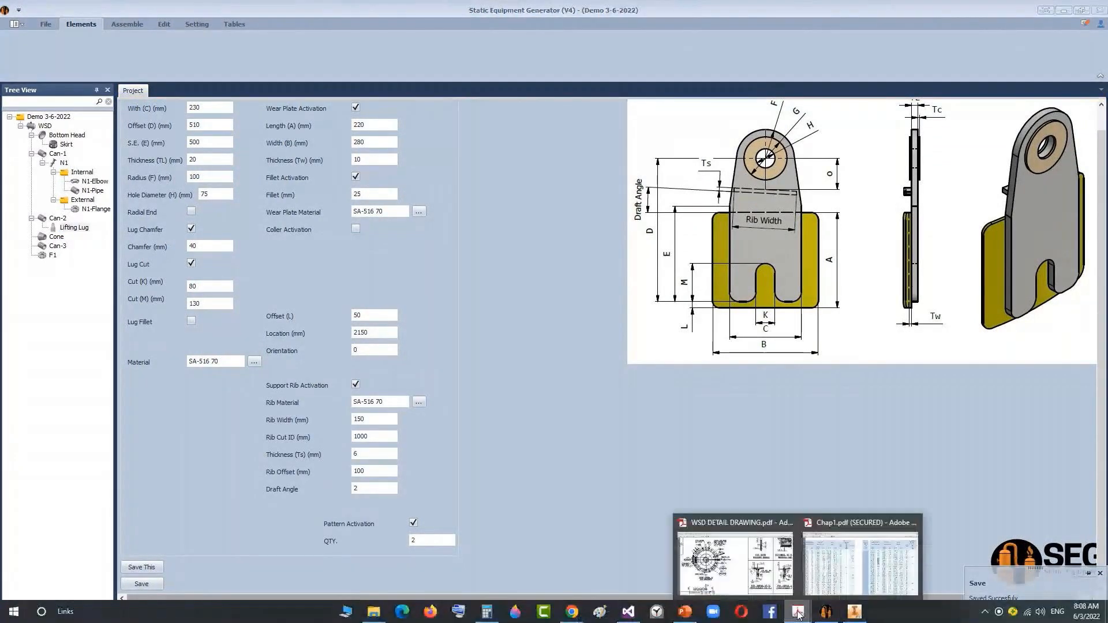
click(779, 564)
ctrl+scroll(180, 339, up, 5)
mouse_move(180, 338)
mouse_down()
mouse_move(259, 381)
mouse_move(507, 457)
mouse_up()
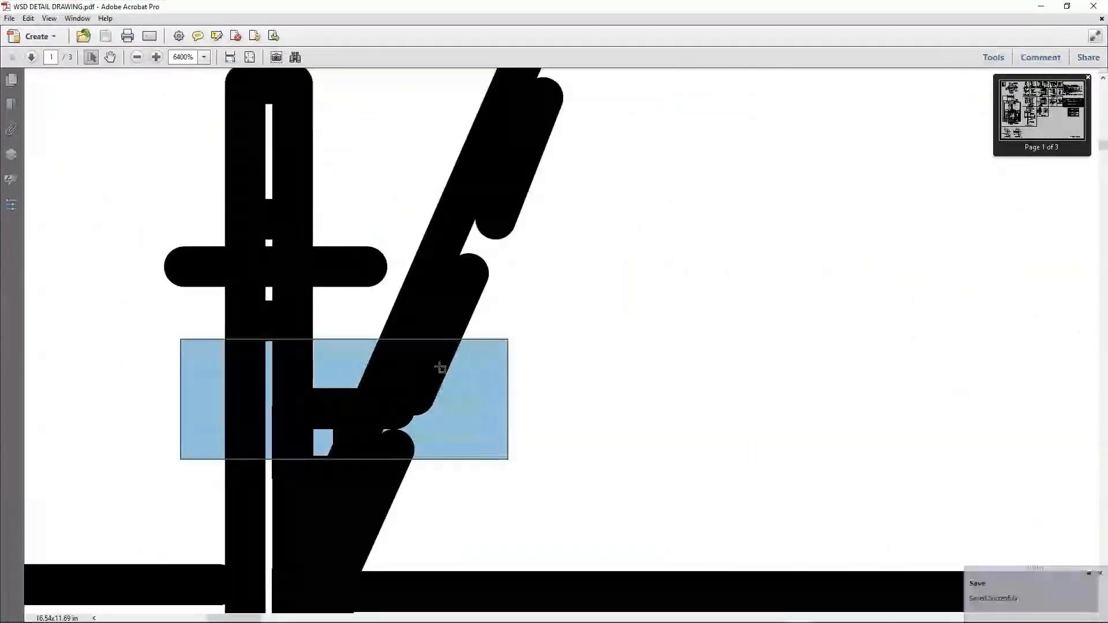
ctrl+scroll(441, 367, down, 5)
ctrl+scroll(441, 370, down, 3)
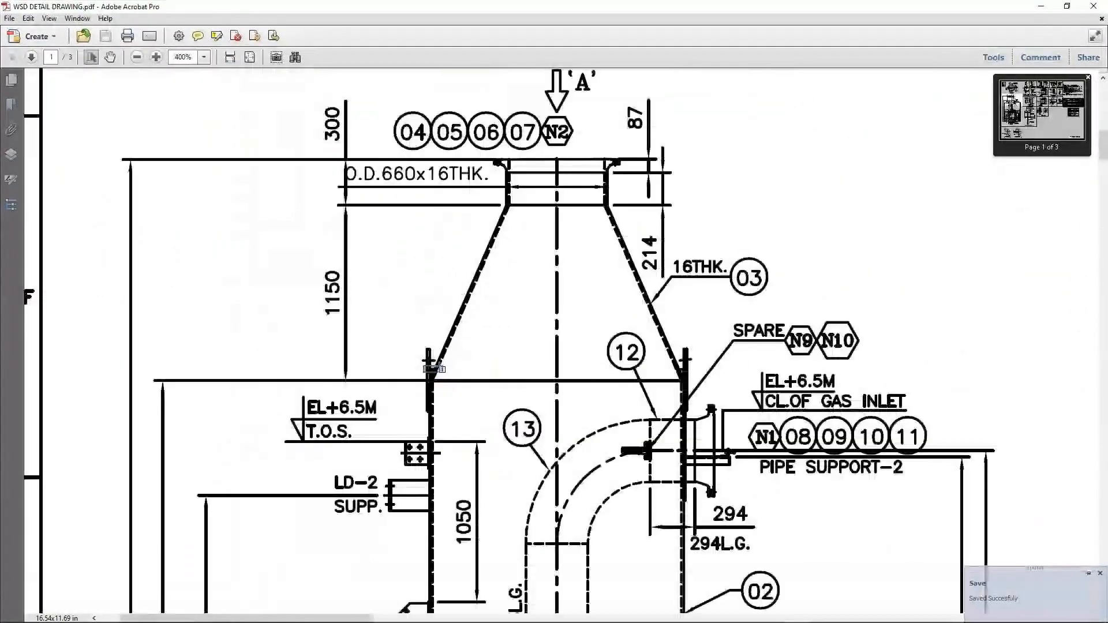
ctrl+scroll(434, 368, down, 3)
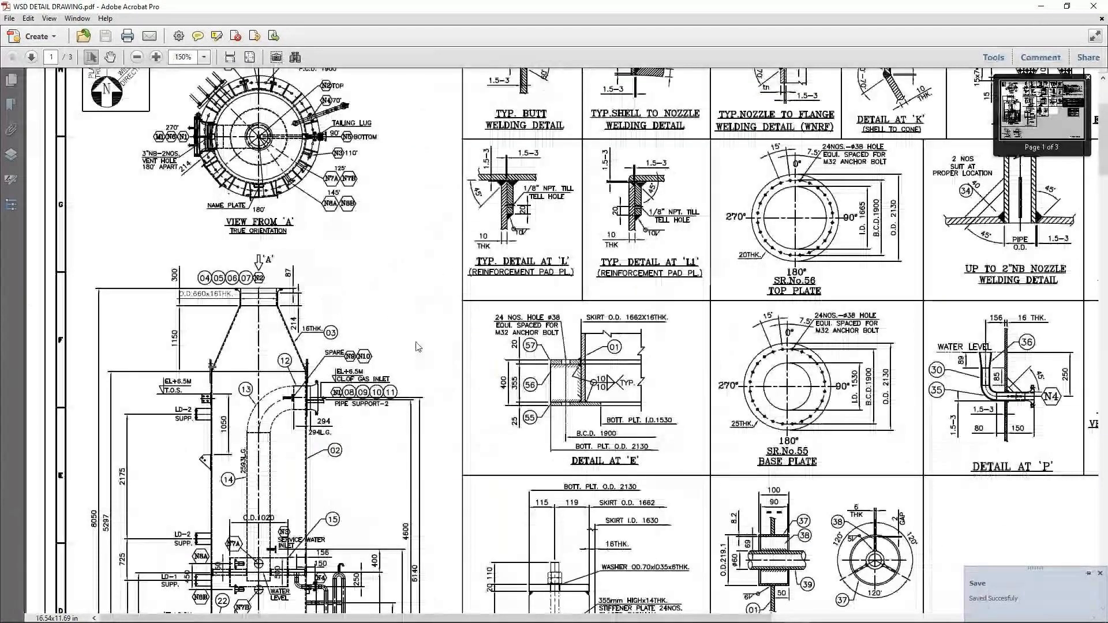
Step: Examine the support rib (item 50) in the lifting lug detail on page 2 of the WSD drawing
scroll(418, 347, down, 10)
scroll(379, 471, down, 5)
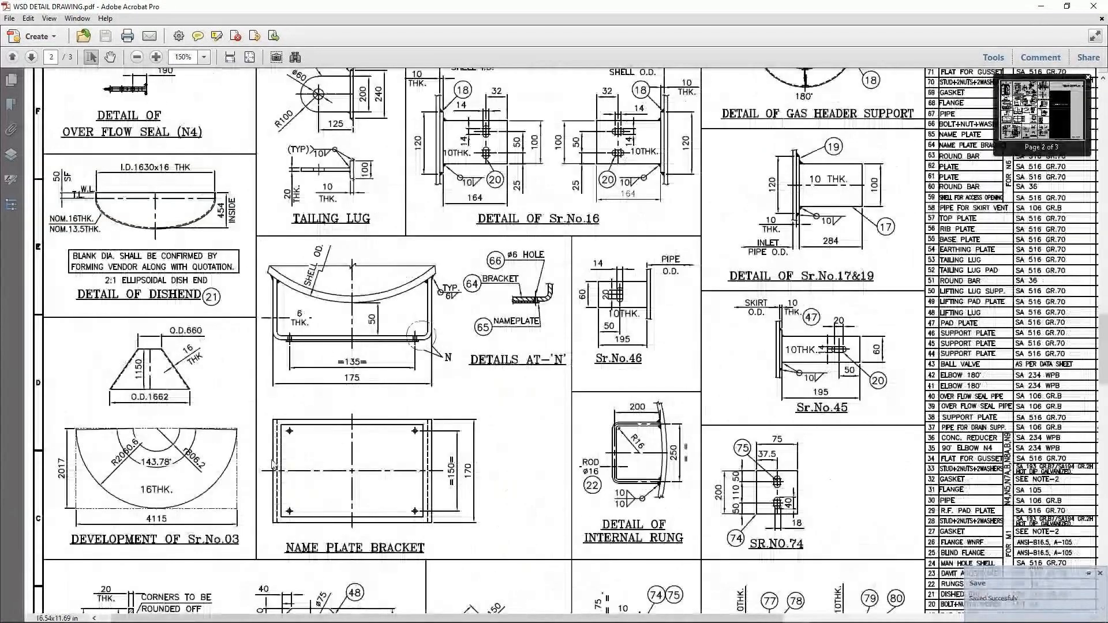
scroll(273, 464, down, 4)
ctrl+scroll(121, 395, up, 5)
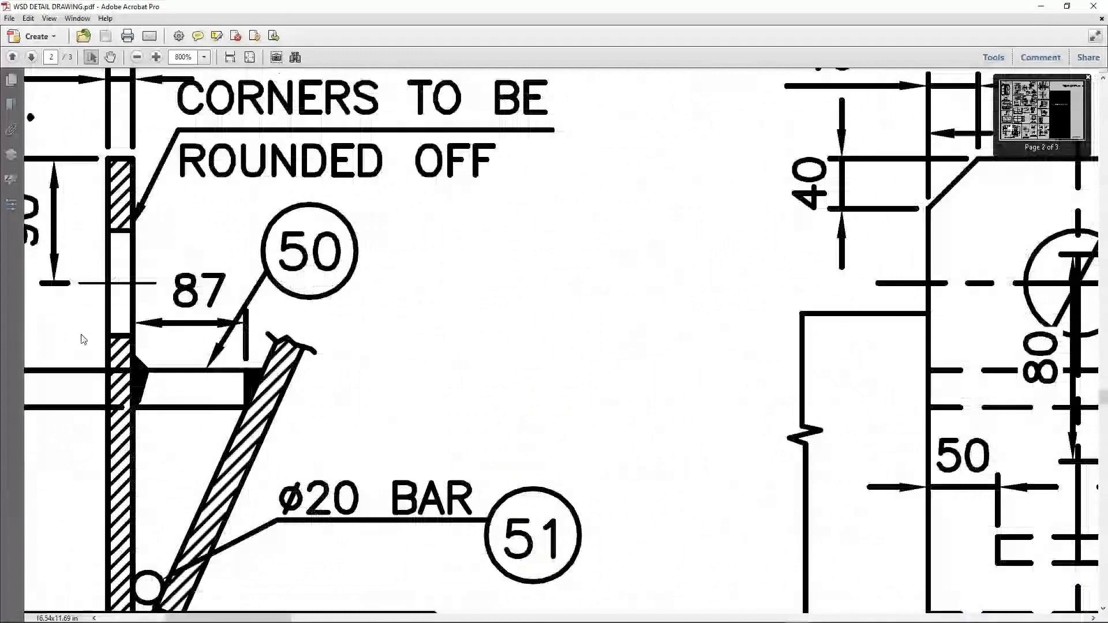
drag(85, 300, 314, 436)
ctrl+scroll(280, 403, down, 3)
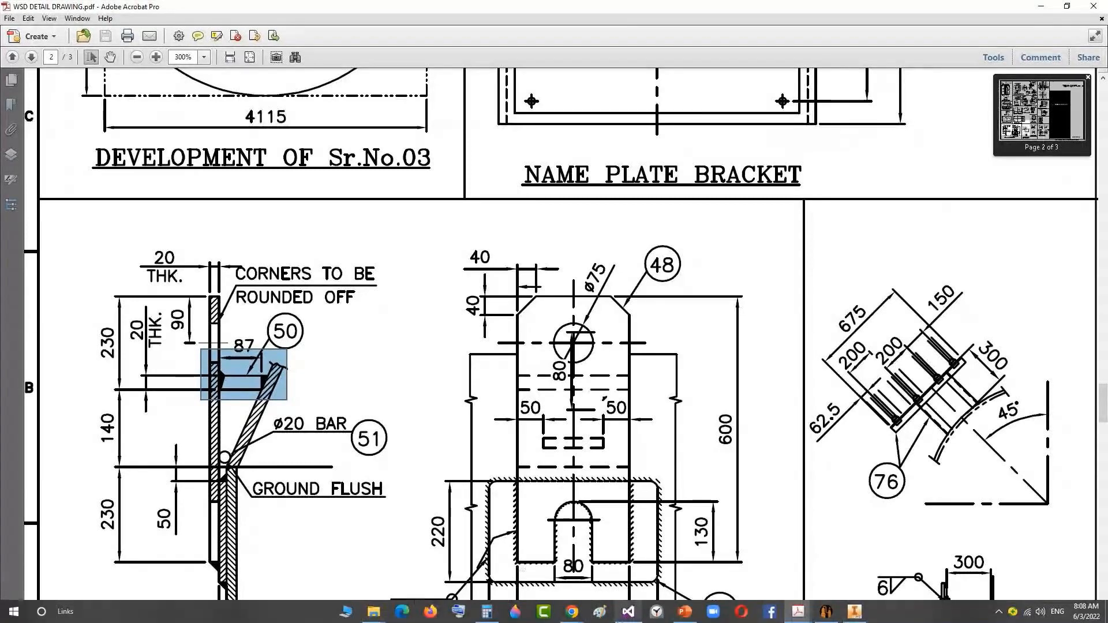
Step: Calculate 230 - 20 - 90 in Calculator from the lifting lug detail dimensions
click(487, 611)
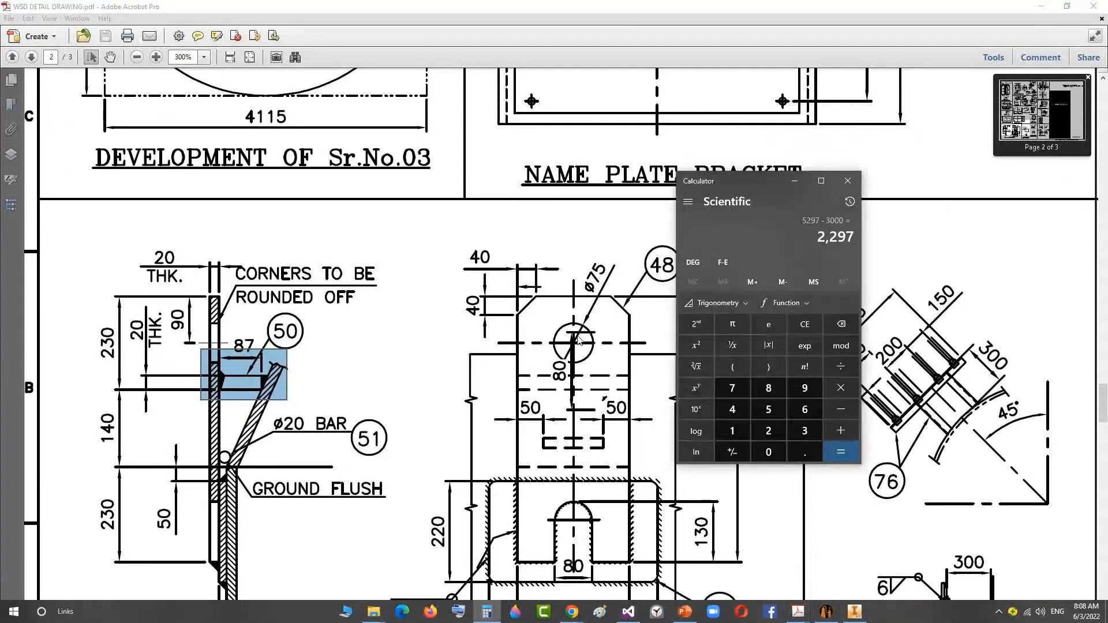
key(Escape)
text(2)
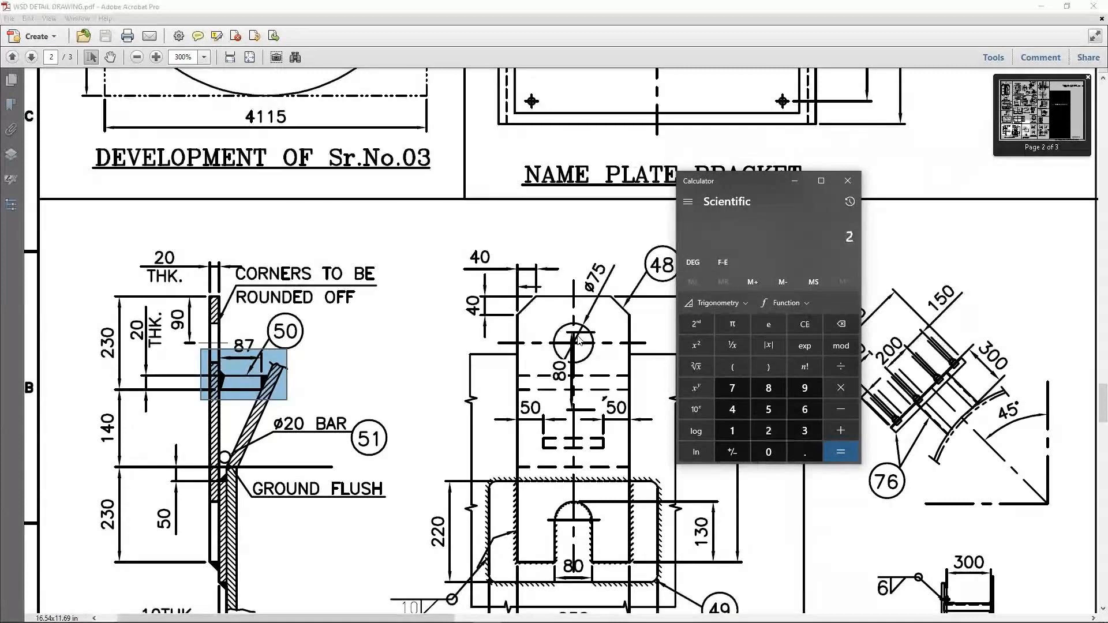
text(30 - 20 - 90 =)
Step: Set the support rib's width to 130 mm, based on the dashed rib outline in the drawing's lifting lug front view
click(398, 611)
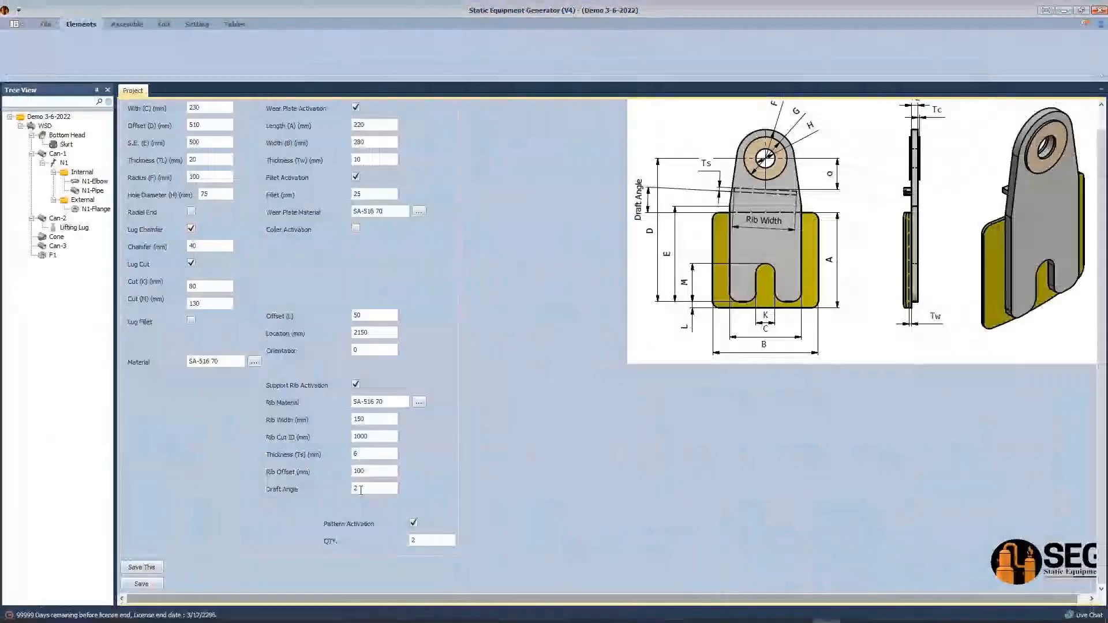
double_click(370, 420)
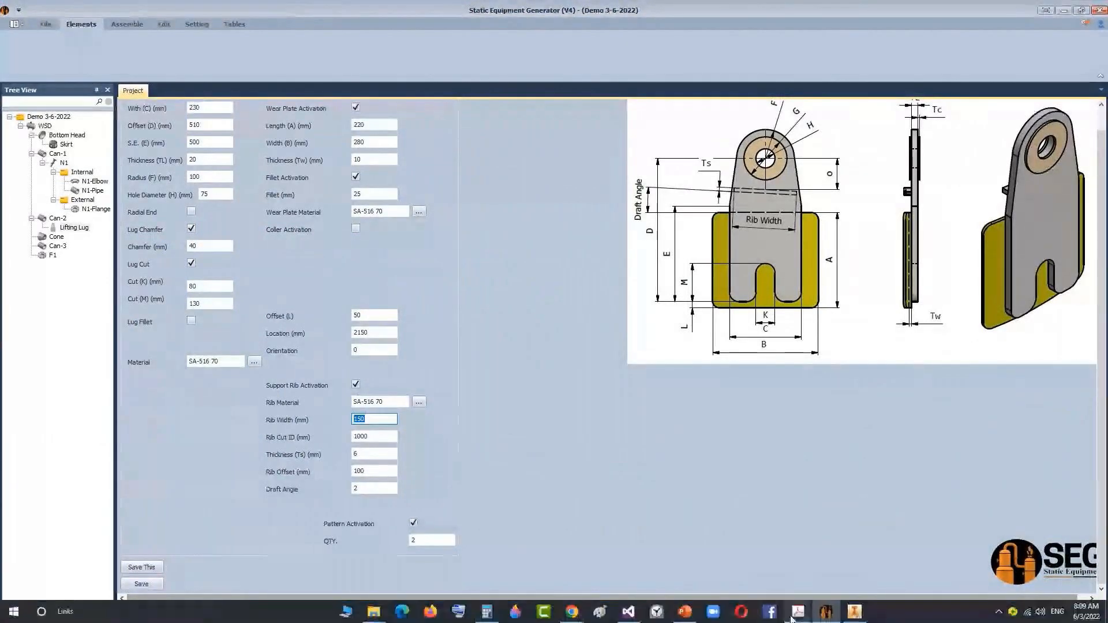
mouse_move(798, 613)
mouse_move(726, 573)
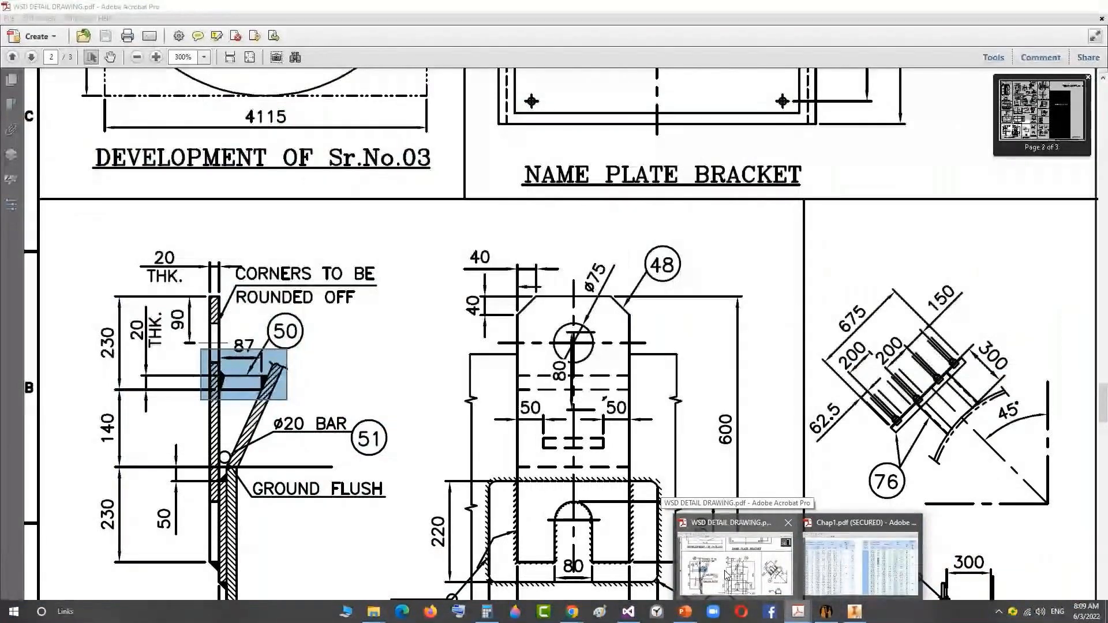
click(726, 574)
scroll(563, 419, down, 1)
scroll(563, 419, down, 1)
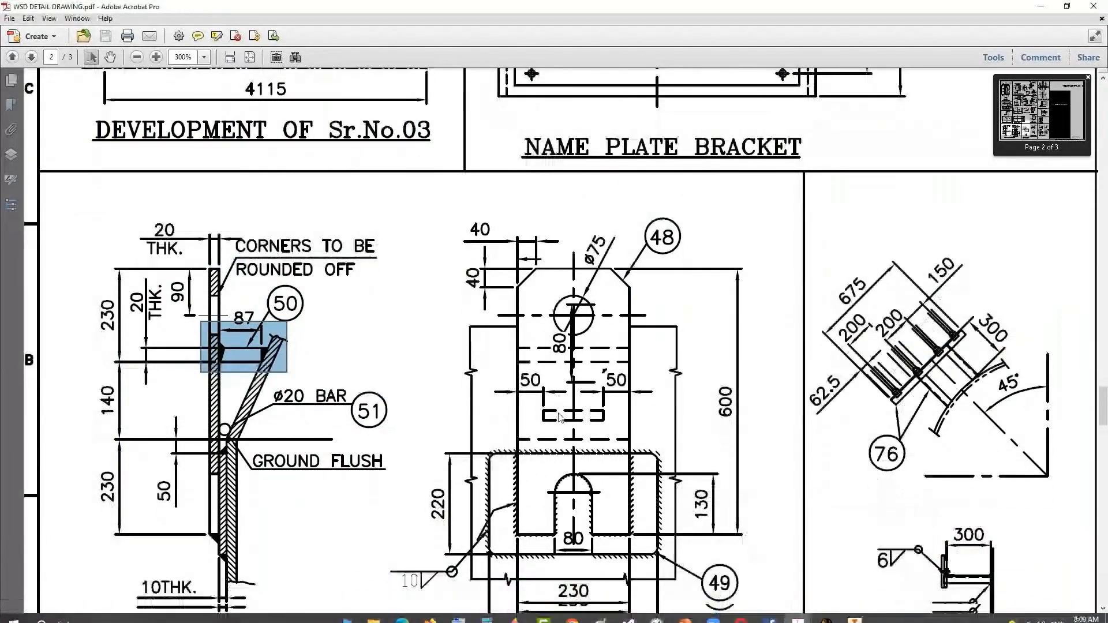
scroll(563, 420, down, 1)
drag(540, 385, 612, 408)
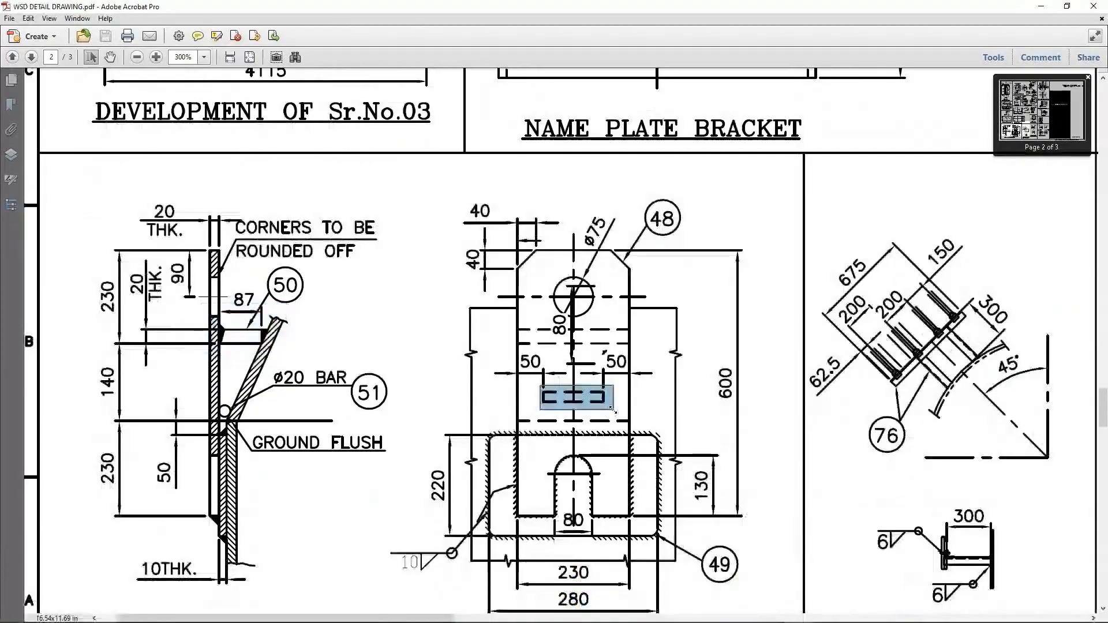
scroll(613, 410, down, 1)
click(810, 585)
text(130)
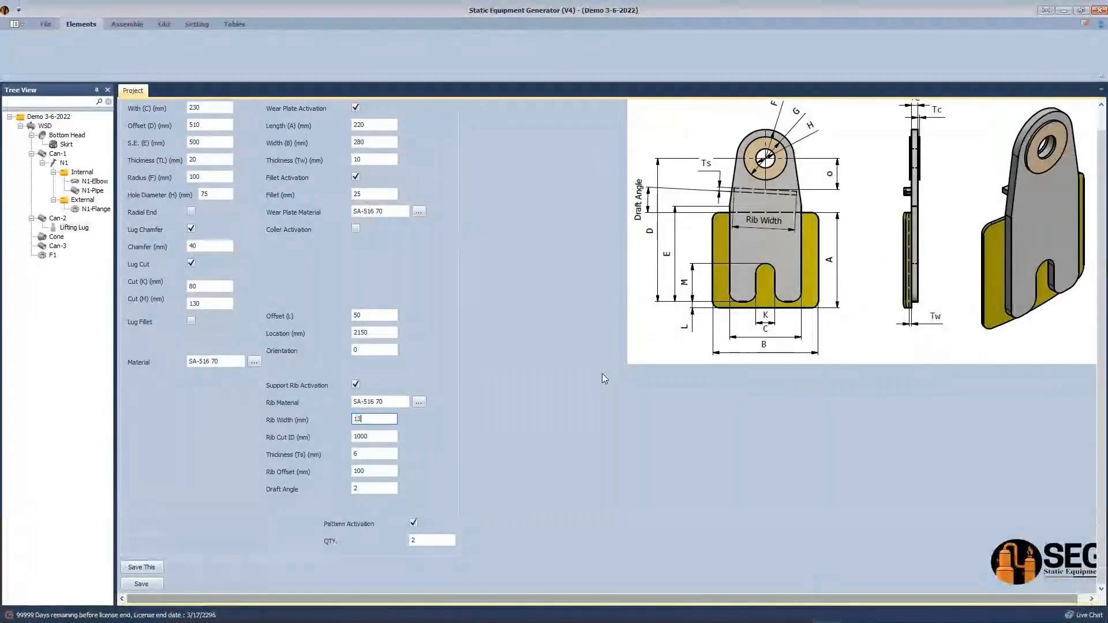
Step: Set the support rib's cut ID to 1550 mm and its thickness to 20 mm
click(385, 436)
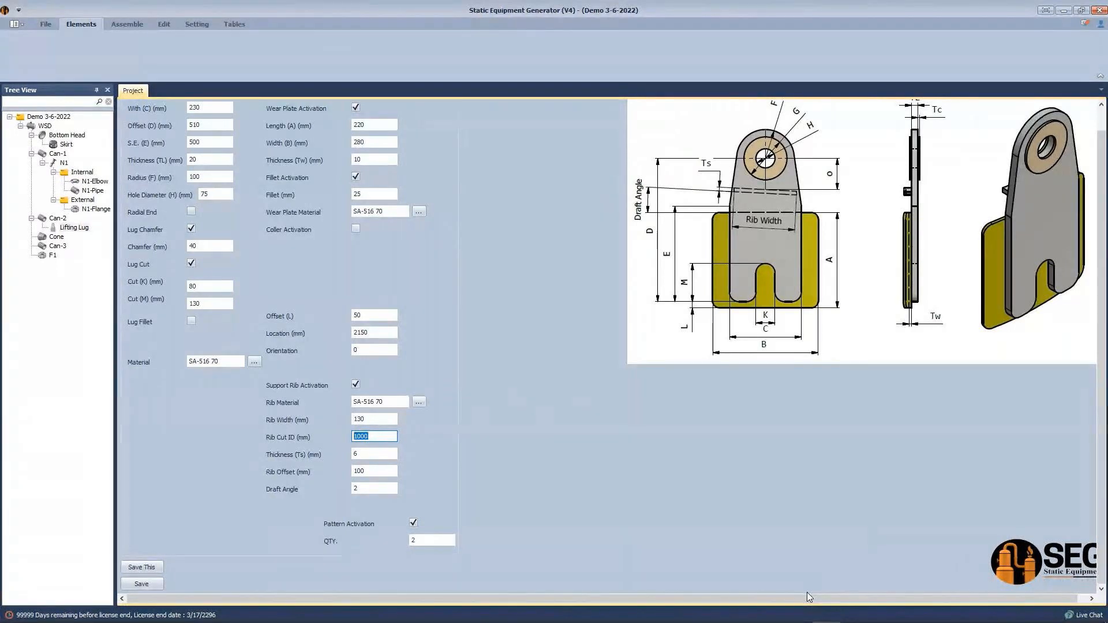
text(1550)
key(Tab)
text(20)
key(Tab)
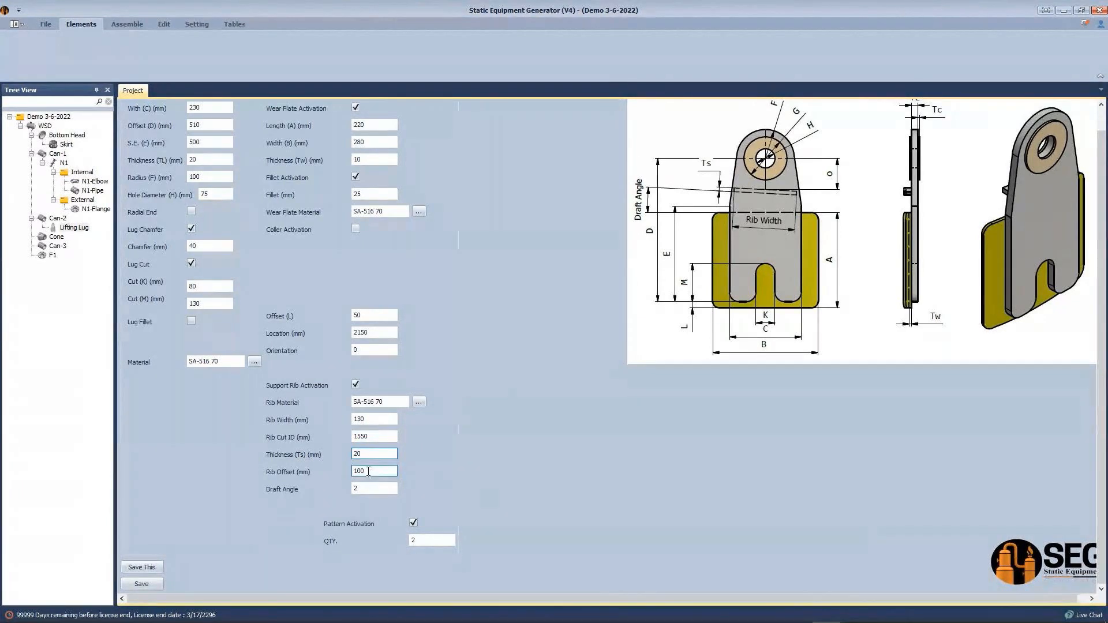
Step: Set the rib offset to 120 mm from the Calculator result and the draft angle to 0, and save the lug
mouse_move(638, 598)
click(486, 611)
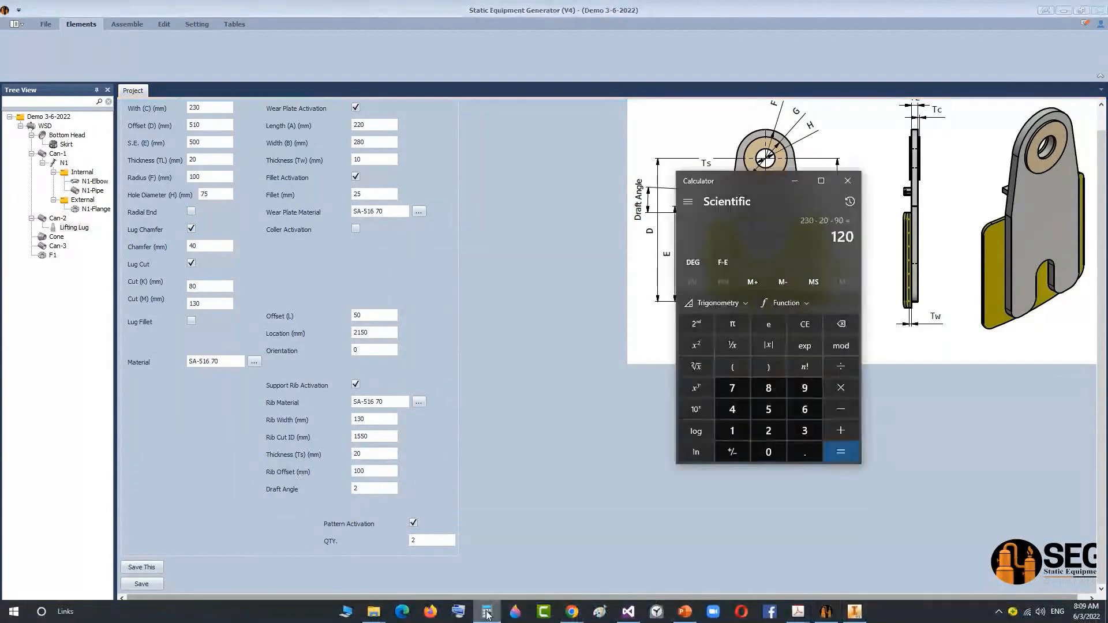
click(487, 611)
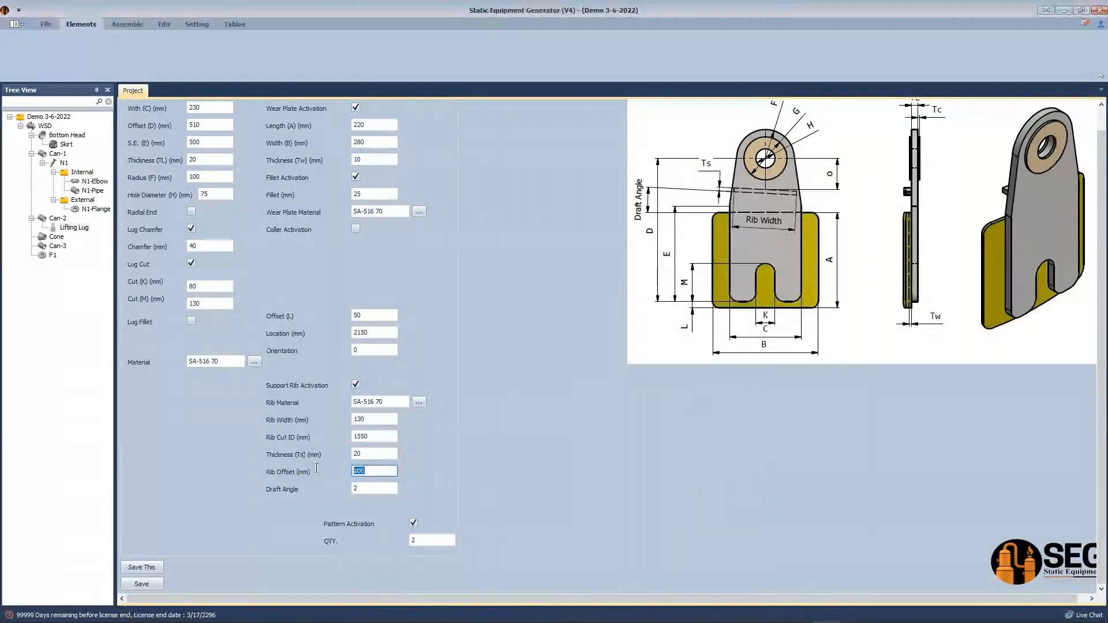
text(120)
key(Tab)
text(0)
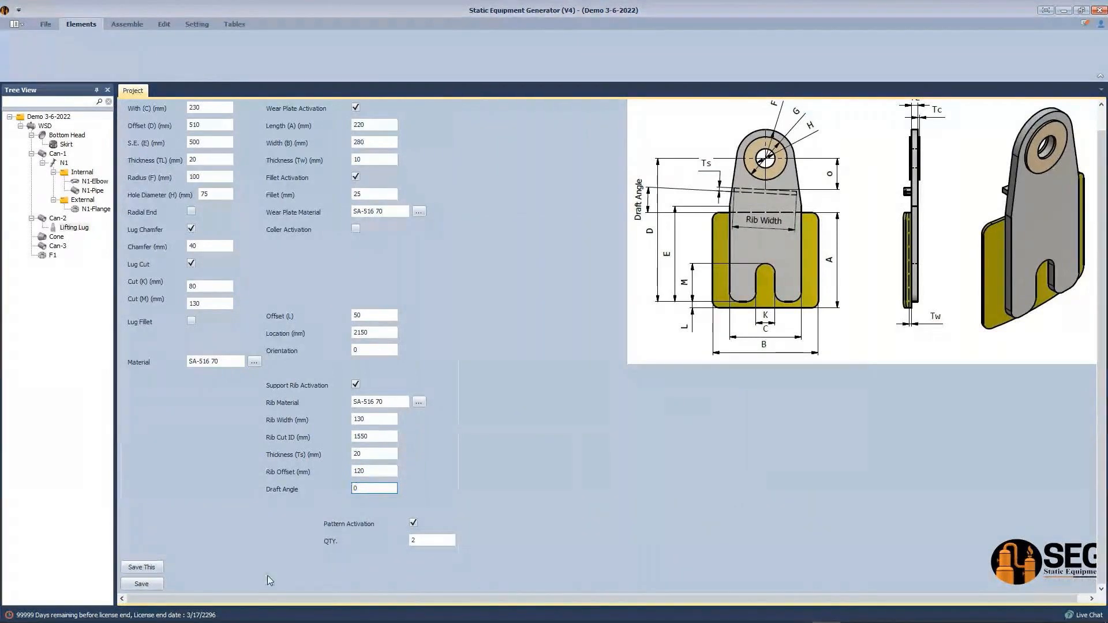
click(142, 584)
Step: Start generating the WSD assembly with the lifting lugs and switch to Autodesk Inventor
click(127, 23)
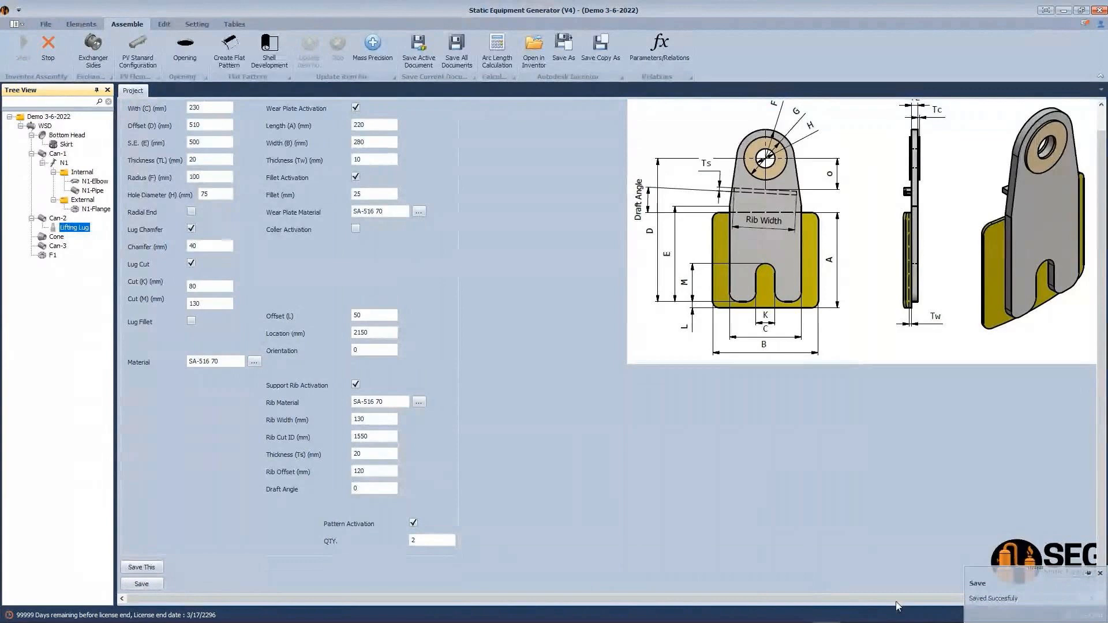
click(854, 614)
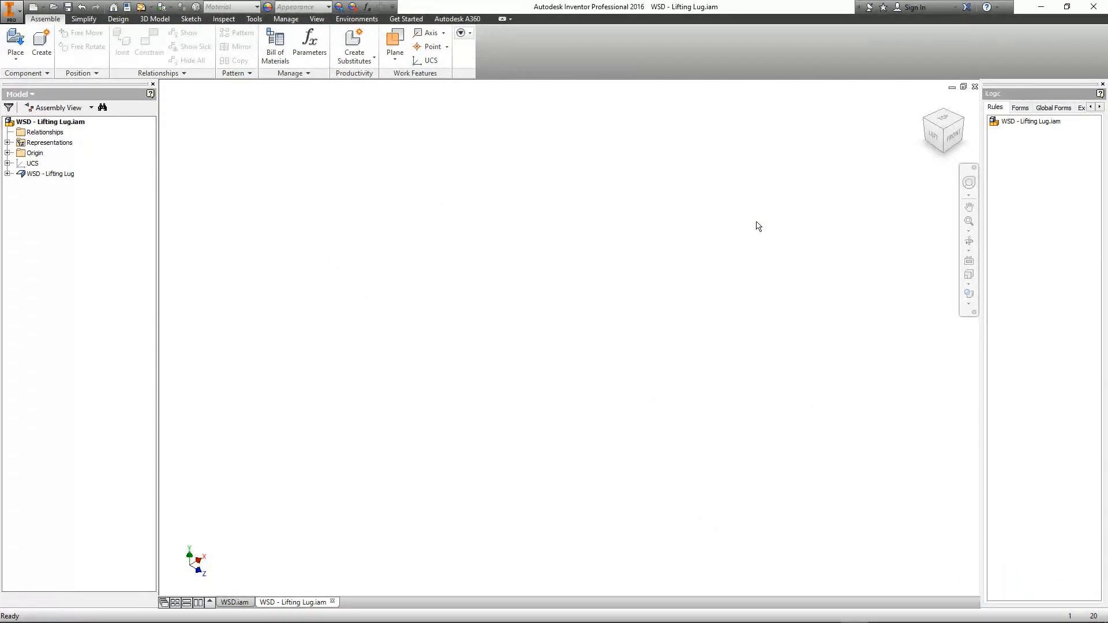
middle_click(752, 224)
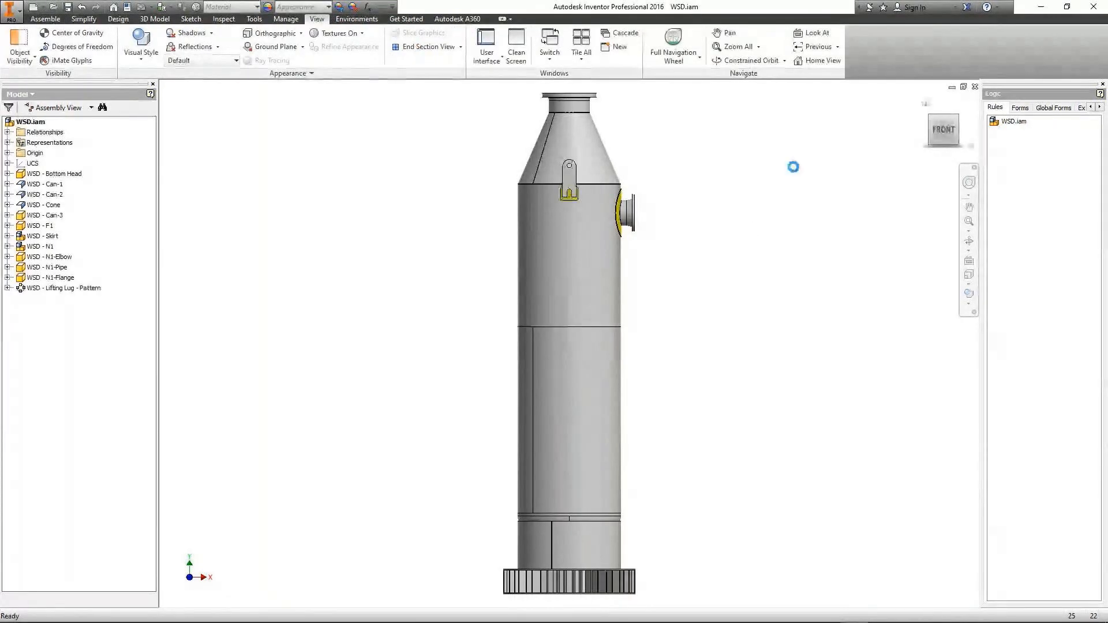
Step: Inspect the lifting lug's upper end and support rib beside the cone in the generated model
scroll(583, 173, up, 6)
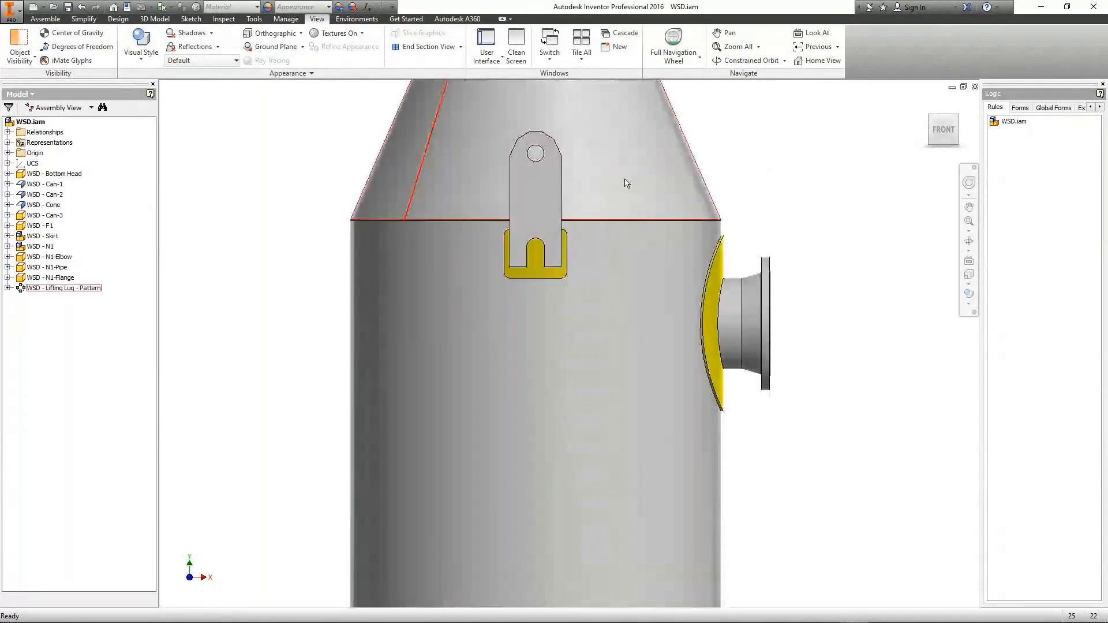
click(969, 241)
scroll(635, 243, down, 3)
shift+middle_drag(614, 270, 651, 254)
scroll(686, 222, up, 4)
drag(650, 254, 397, 248)
scroll(398, 248, up, 8)
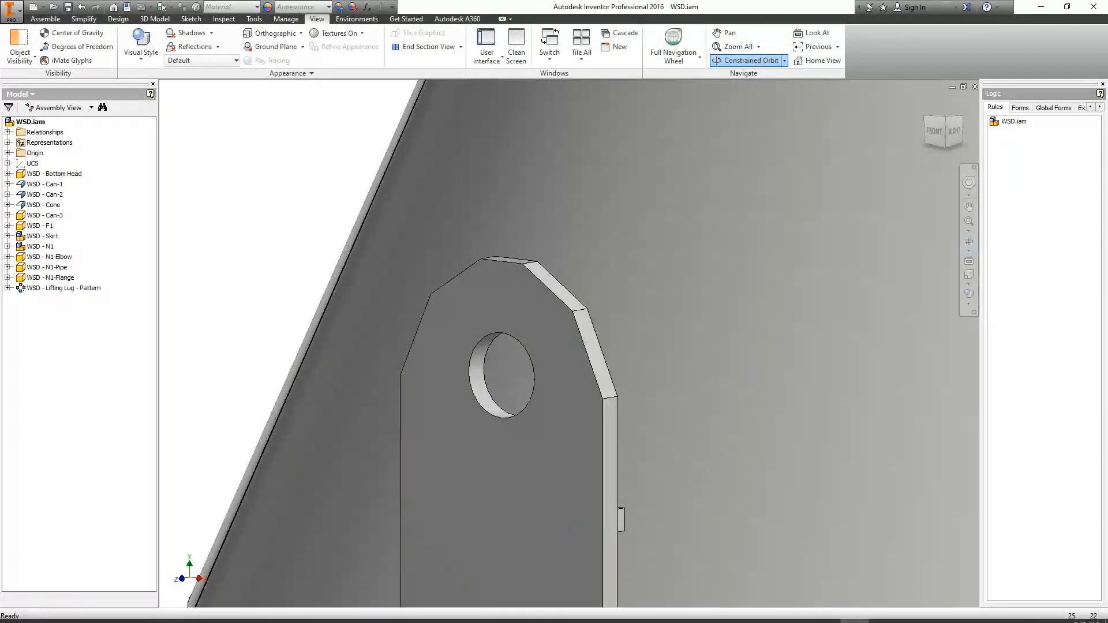
Step: In Static Equipment Generator, set the lug's radius to 115 mm and its rib cut ID to 1590 mm
click(829, 610)
scroll(181, 124, up, 2)
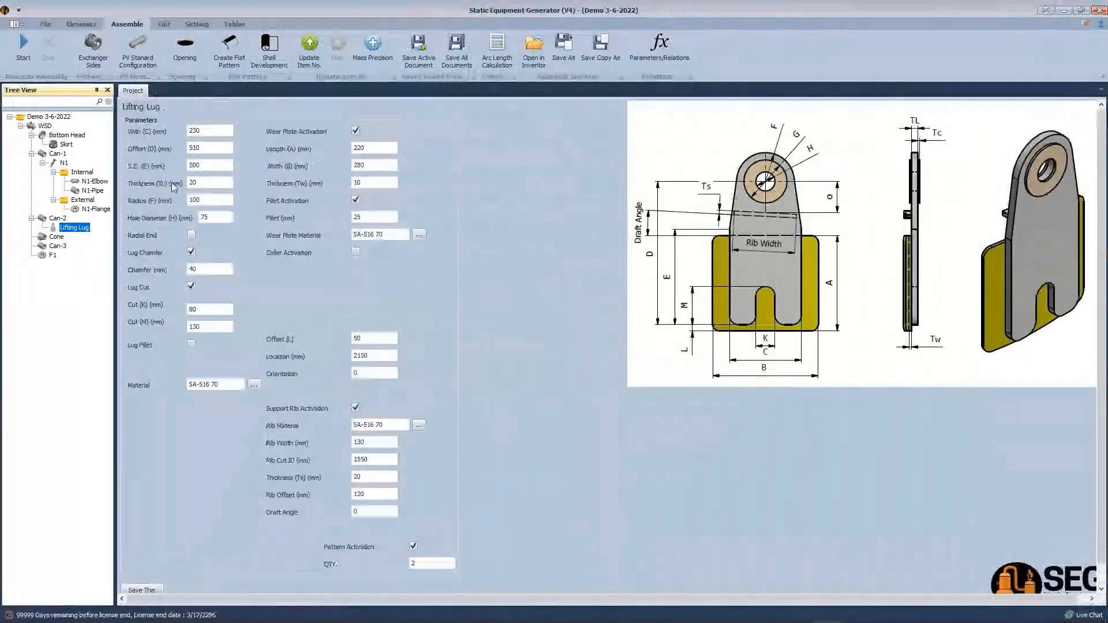
double_click(198, 200)
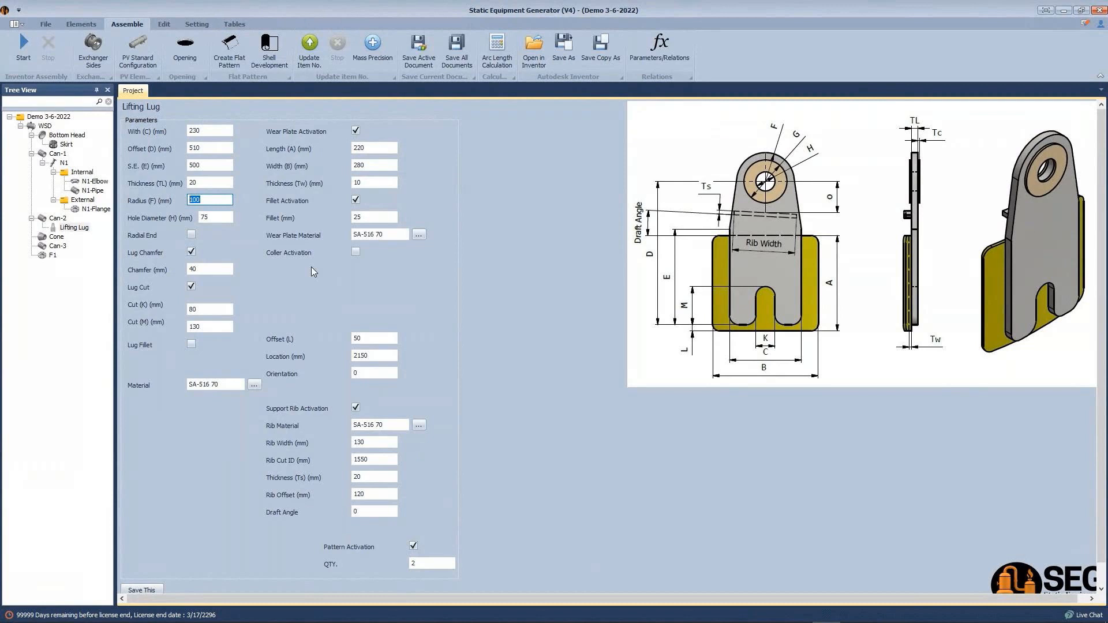
text(115)
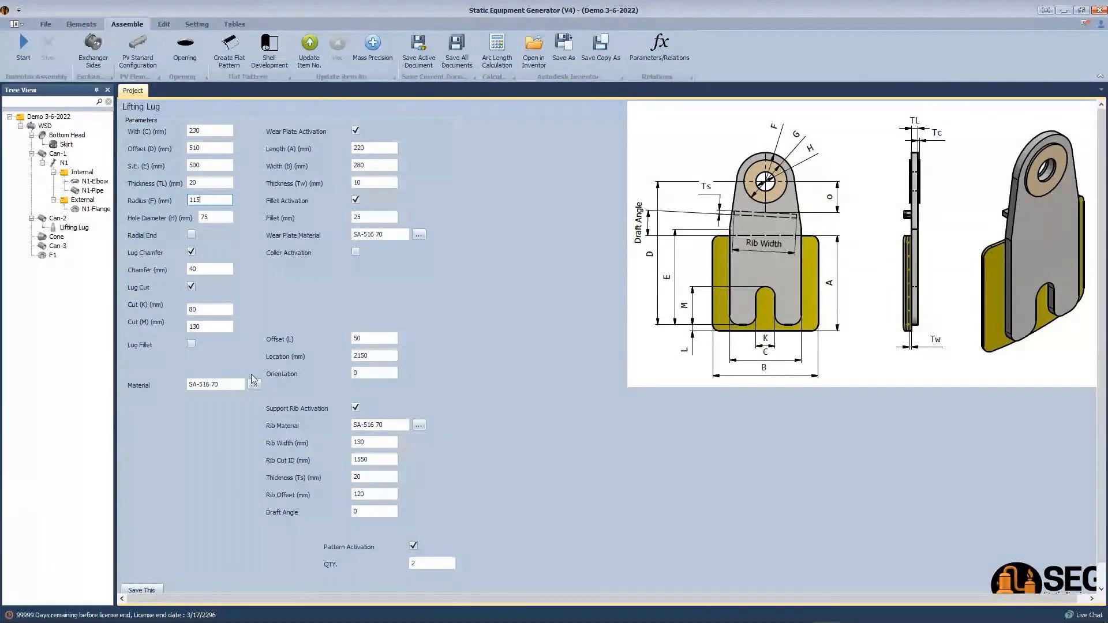
click(364, 460)
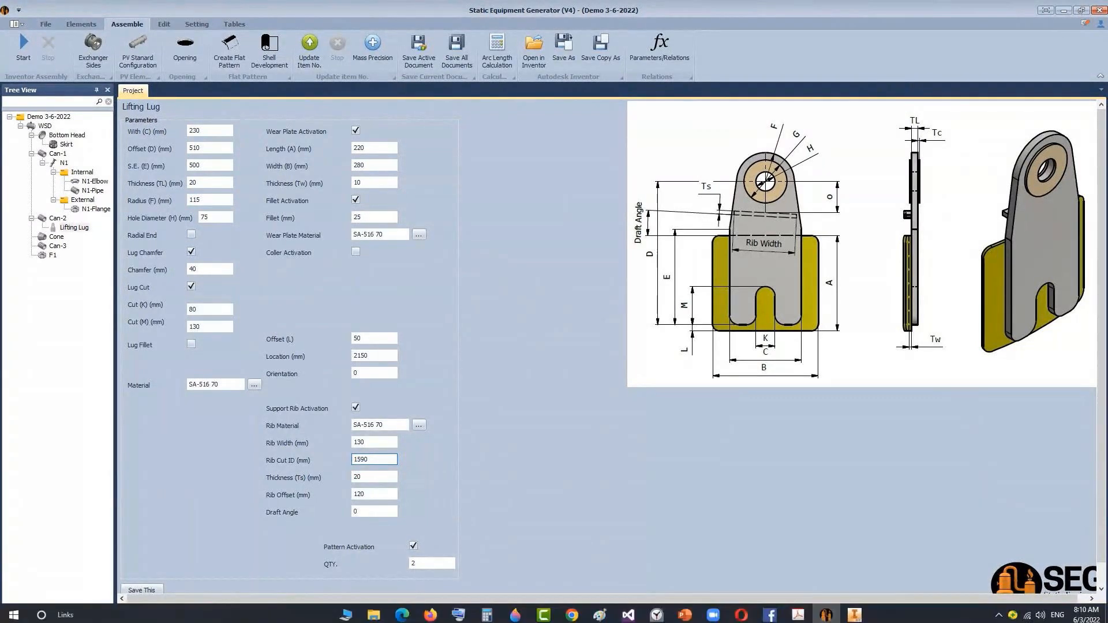
Step: Switch to Autodesk Inventor and inspect the lifting lug against the cone and Can-2 from another side
click(855, 611)
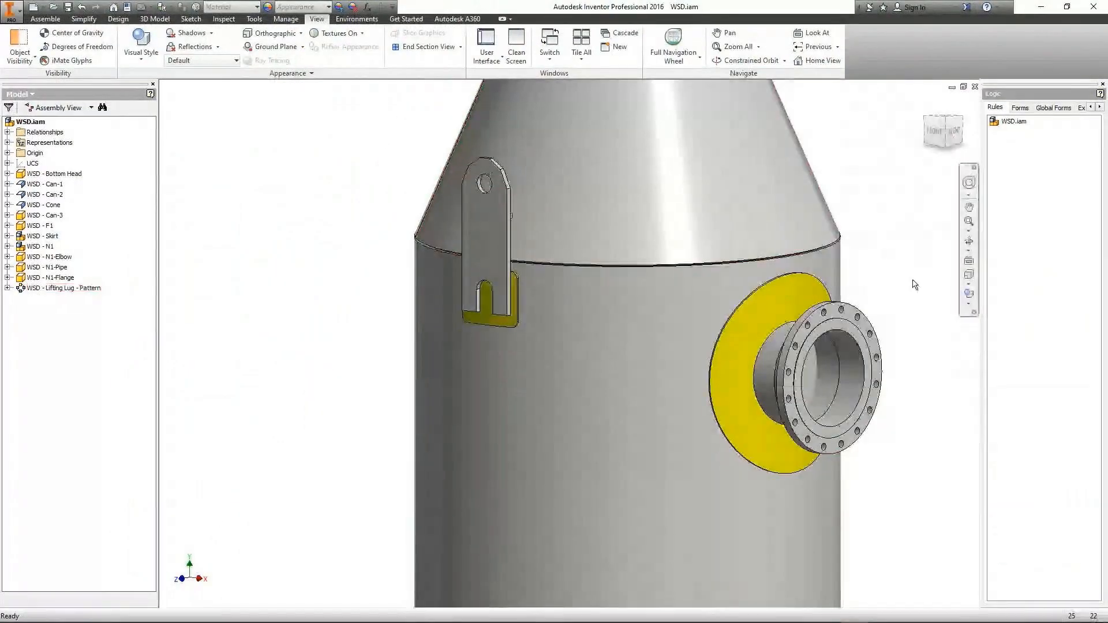
click(969, 241)
drag(615, 292, 707, 300)
right_click(807, 290)
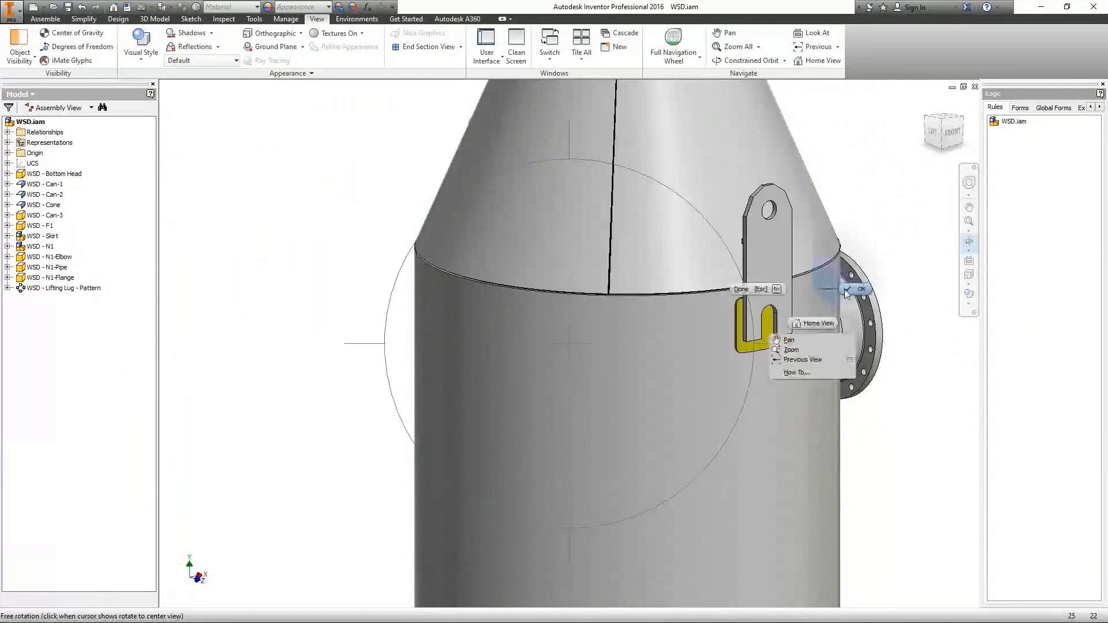
click(852, 290)
Step: Regenerate the WSD assembly from Static Equipment Generator with the revised lug and return to Autodesk Inventor
click(833, 617)
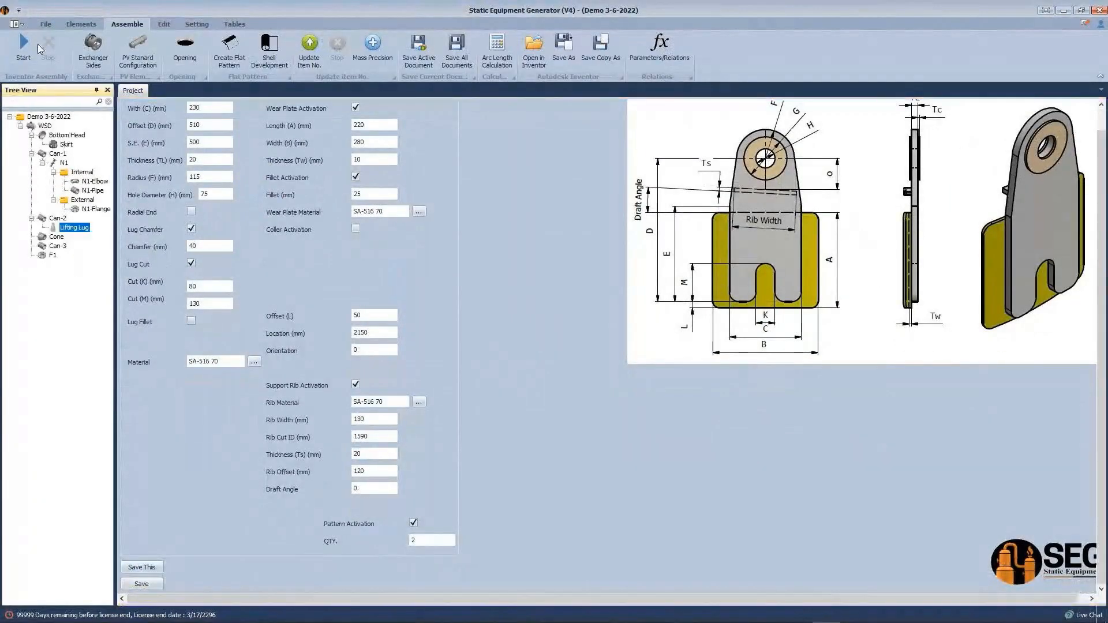
click(855, 612)
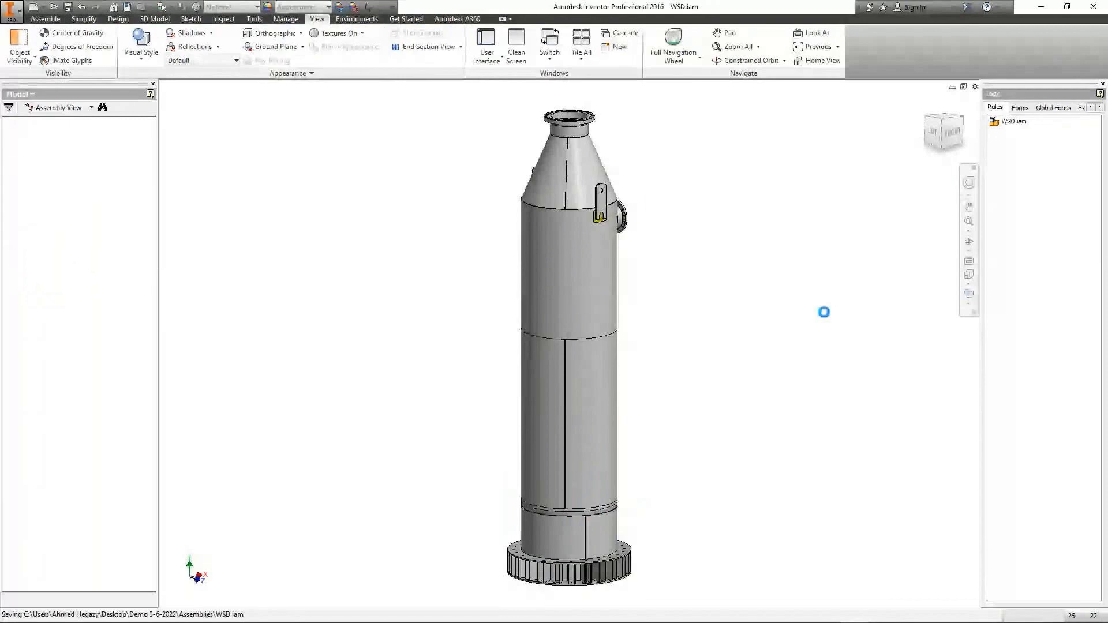
Step: Inspect the regenerated vessel around its shell and down to the skirt and base ring
click(969, 242)
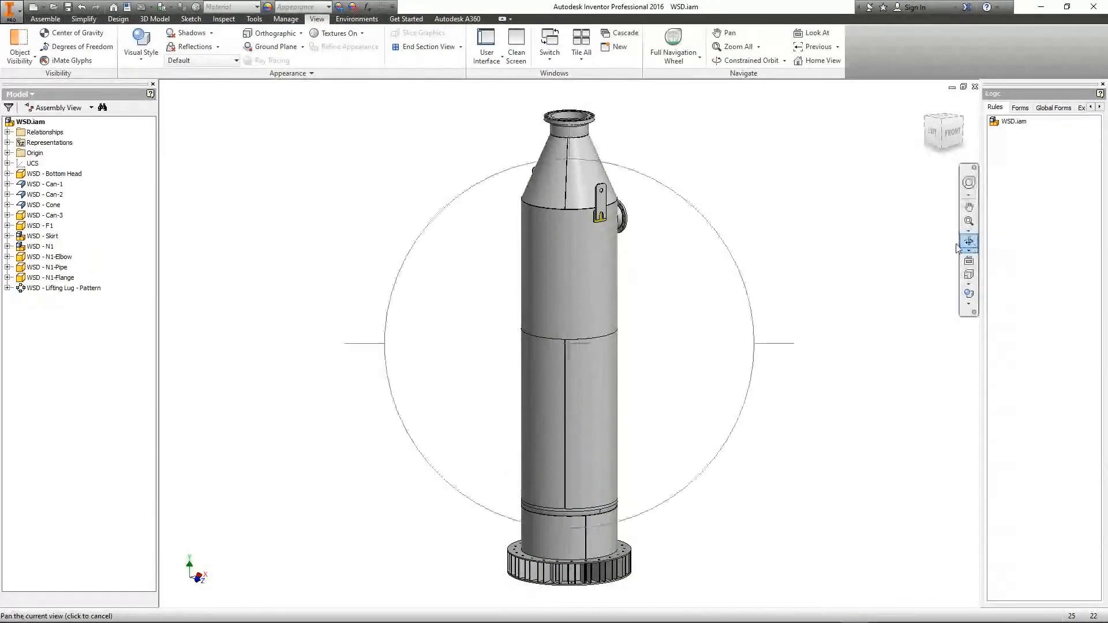
scroll(602, 314, down, 2)
drag(554, 317, 563, 283)
scroll(576, 255, up, 2)
middle_drag(589, 294, 579, 212)
drag(606, 326, 618, 361)
scroll(616, 441, up, 2)
middle_drag(615, 440, 613, 341)
right_click(617, 367)
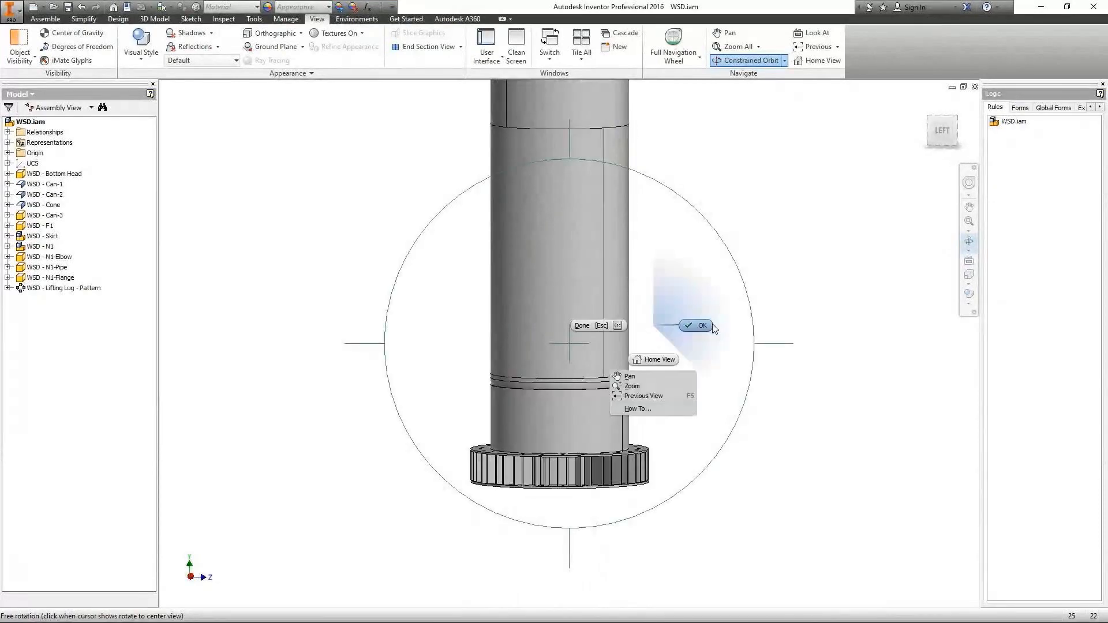
click(635, 372)
Step: Open the WSD detail drawing and locate nozzle N5 below the dish end in the page 1 elevation
mouse_move(799, 615)
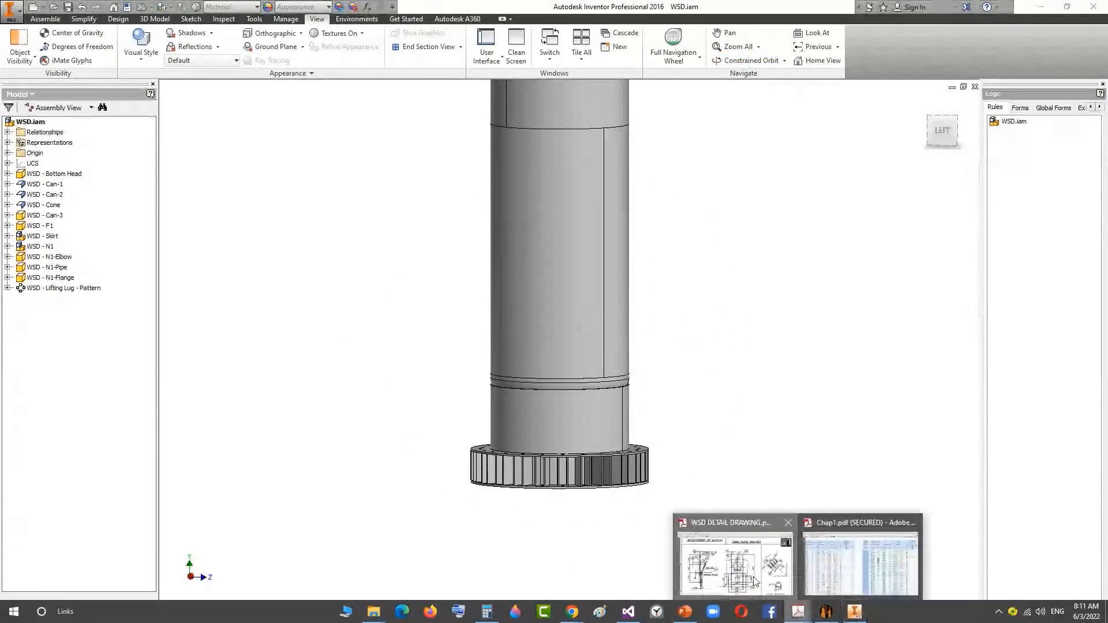
click(755, 582)
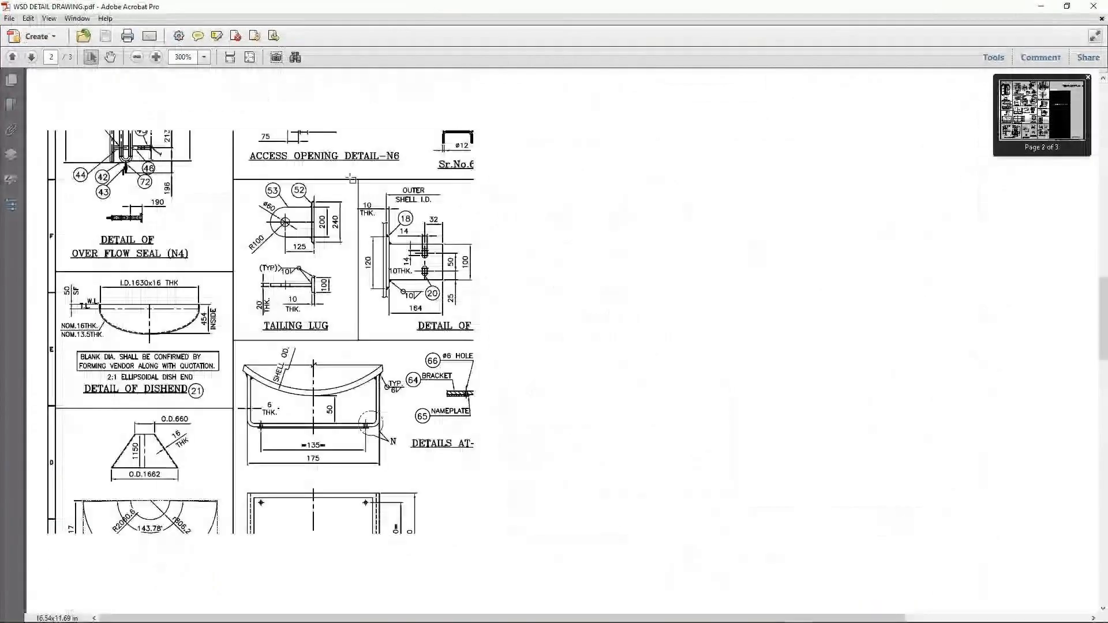
ctrl+scroll(350, 177, down, 2)
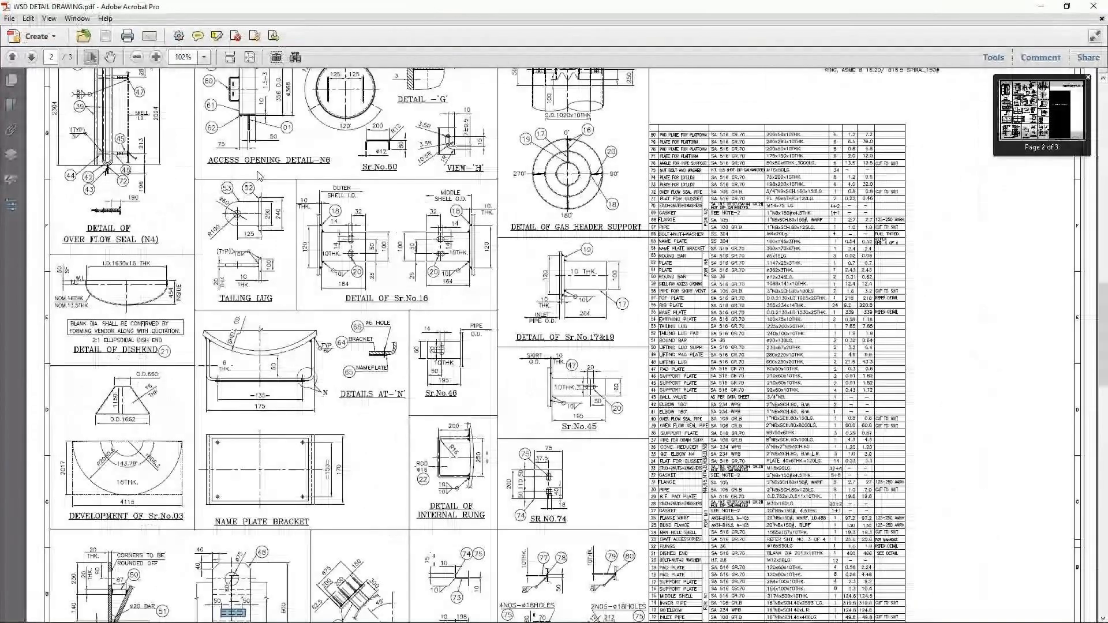
scroll(259, 176, up, 1)
scroll(259, 176, up, 1)
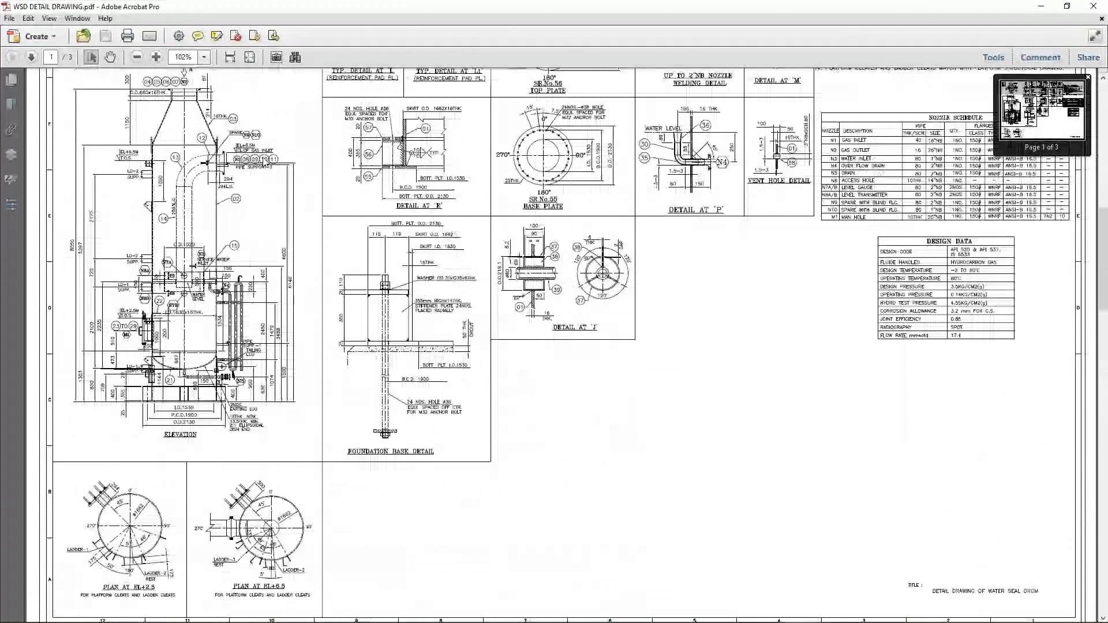
ctrl+scroll(172, 381, up, 6)
drag(535, 346, 621, 418)
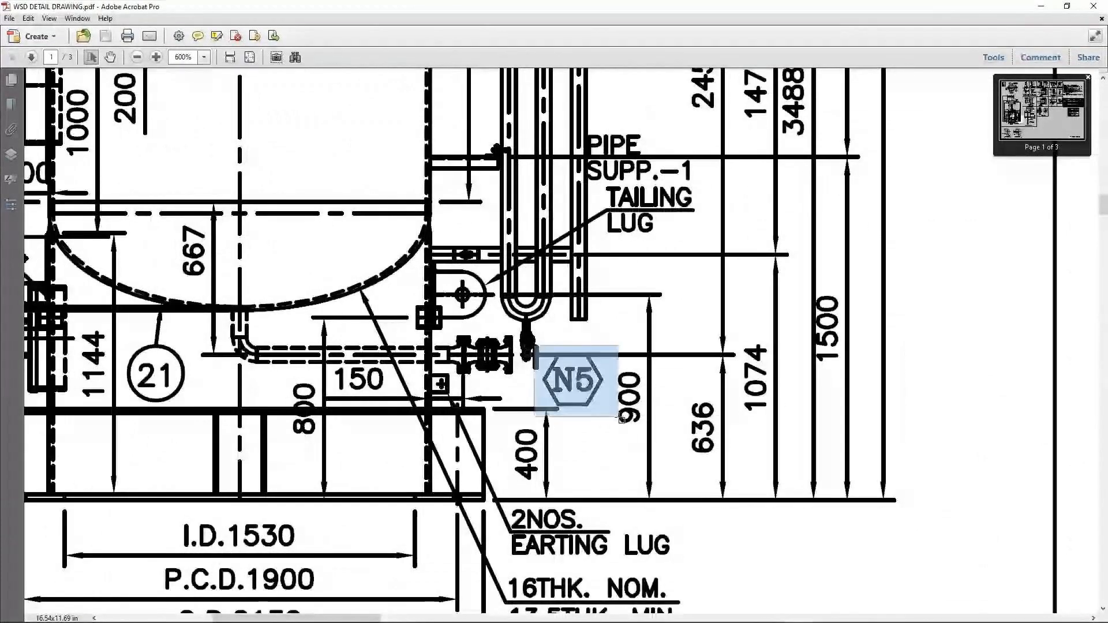
ctrl+scroll(622, 419, down, 4)
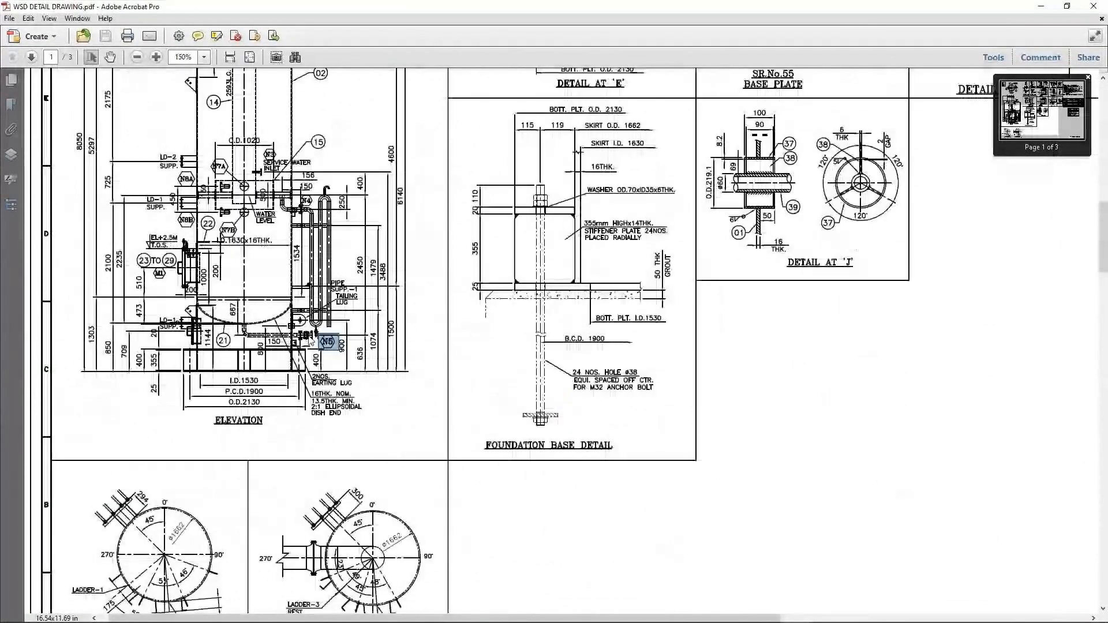
Step: Examine the N5 drain entry in the drawing's nozzle schedule for its pipe schedule and size
middle_drag(272, 345, 644, 270)
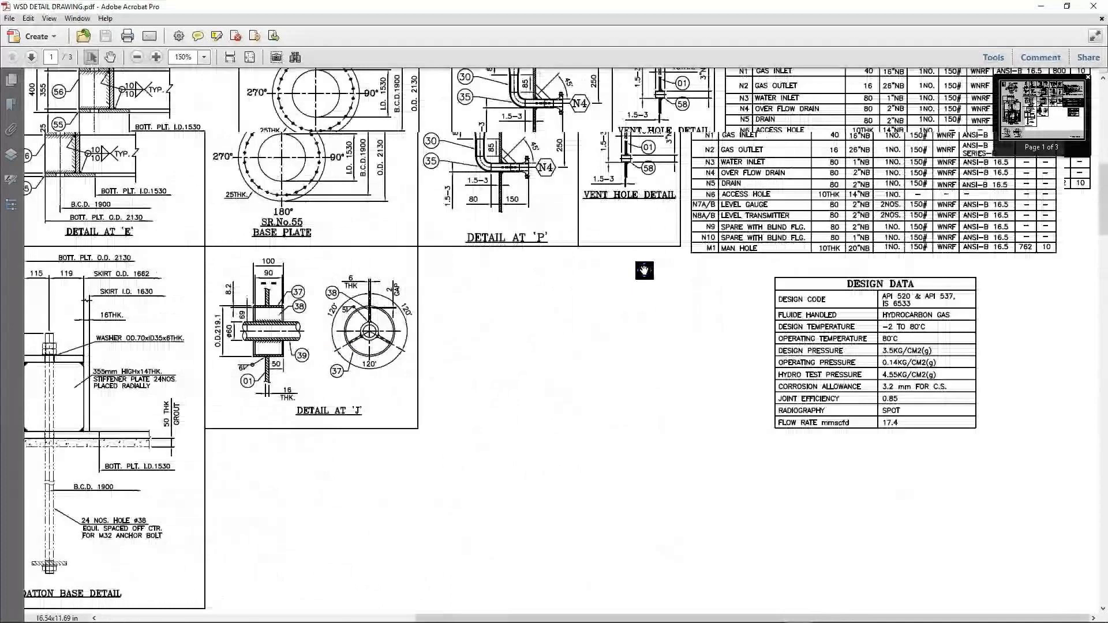
scroll(769, 332, up, 3)
ctrl+scroll(769, 332, up, 2)
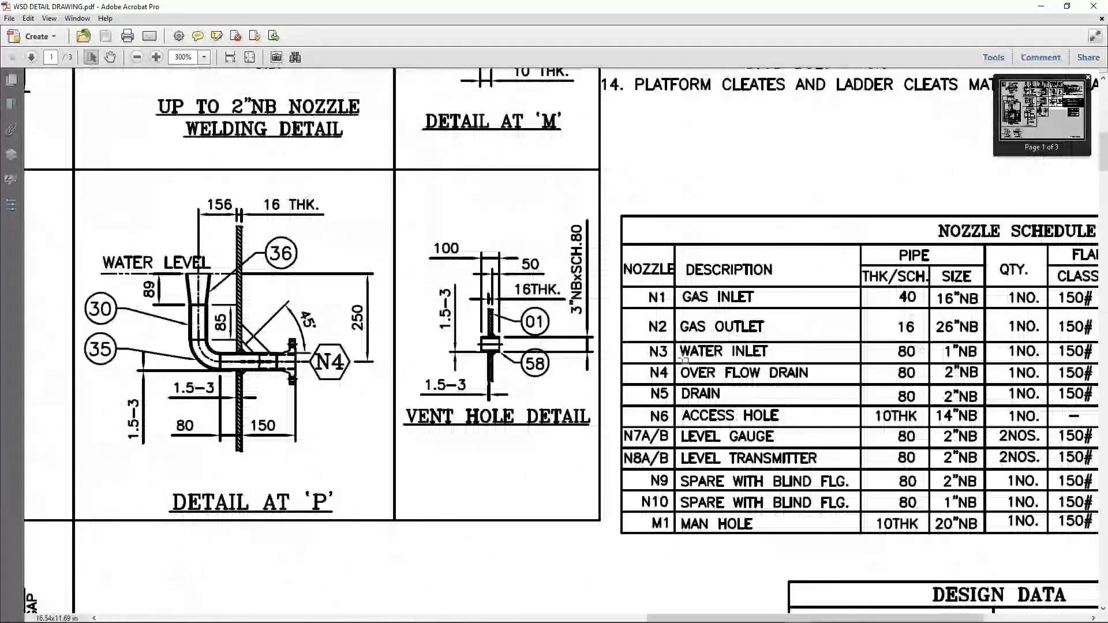
middle_drag(682, 360, 314, 370)
drag(314, 370, 575, 378)
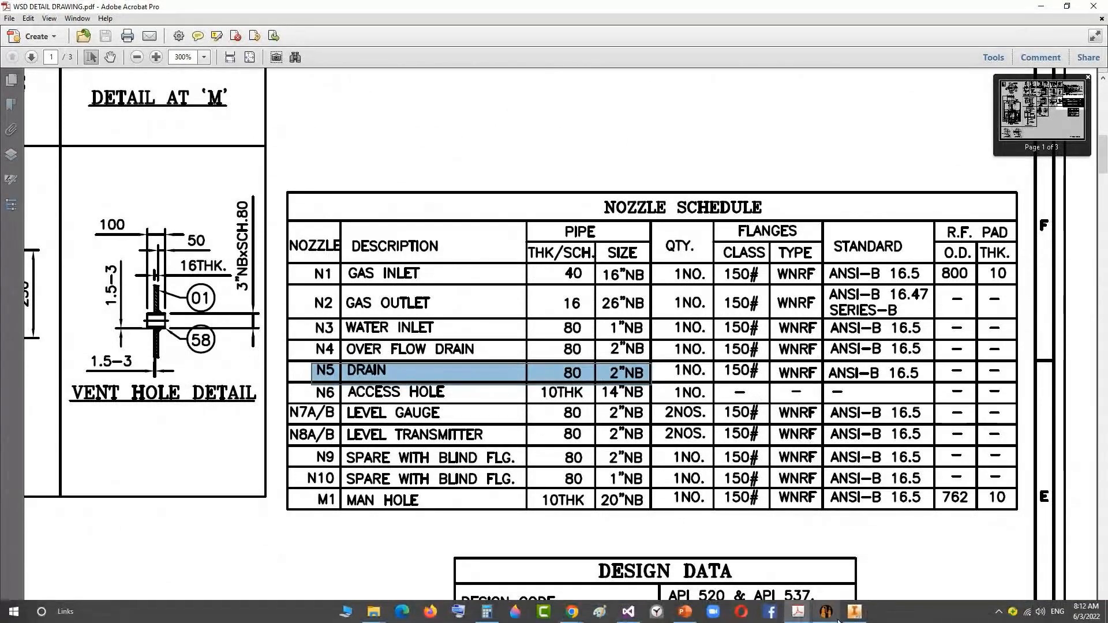
Step: Switch to Static Equipment Generator and add a head nozzle named N5 to the Bottom Head
click(826, 613)
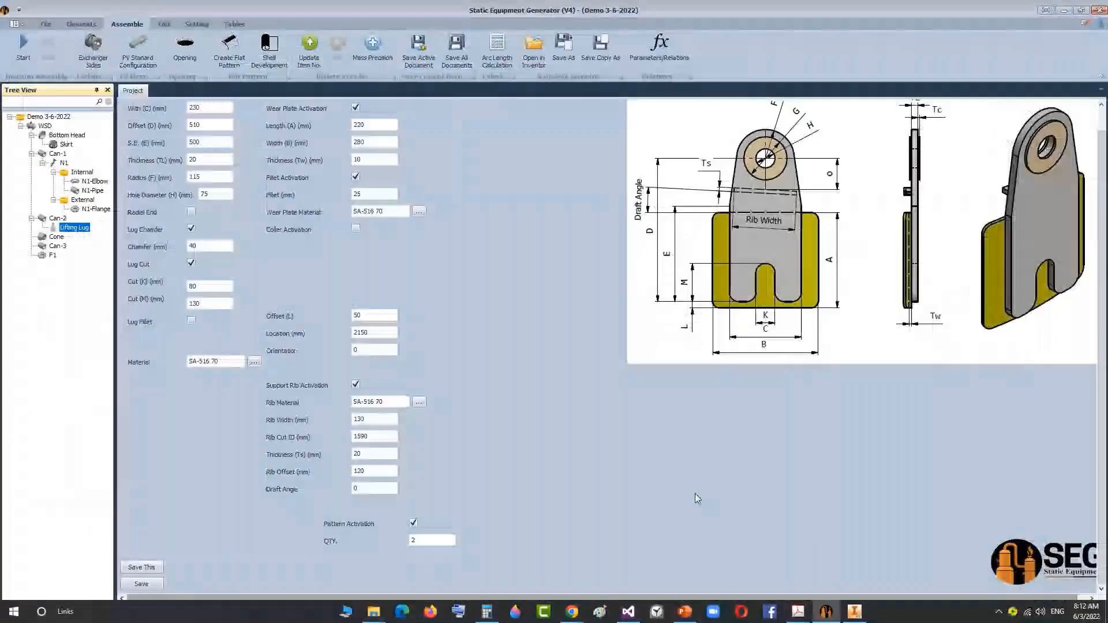
click(67, 135)
click(92, 23)
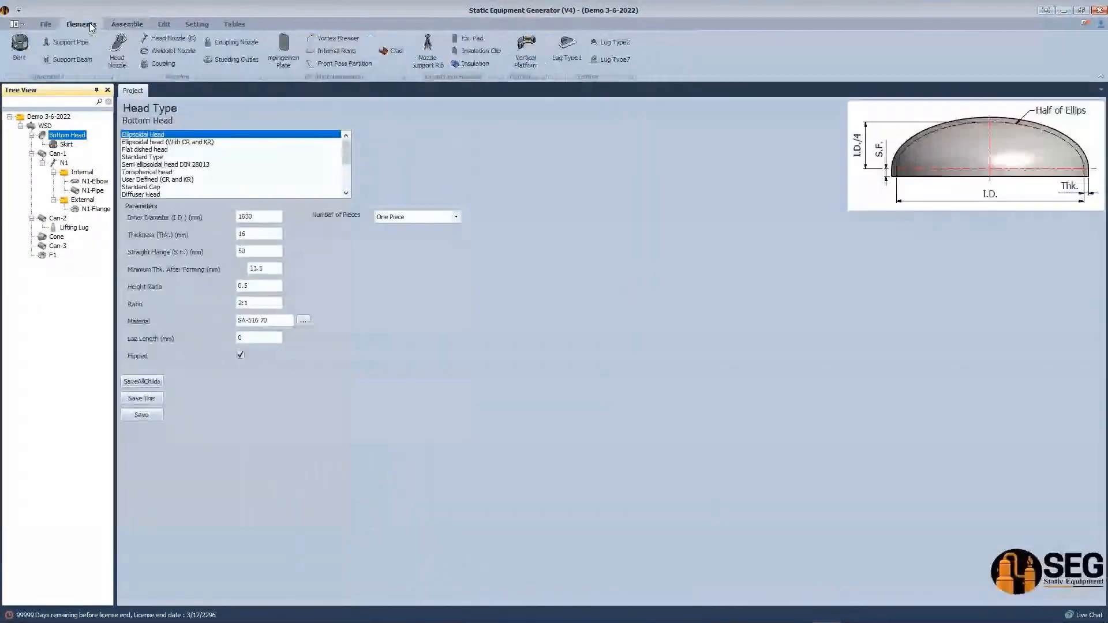
click(121, 54)
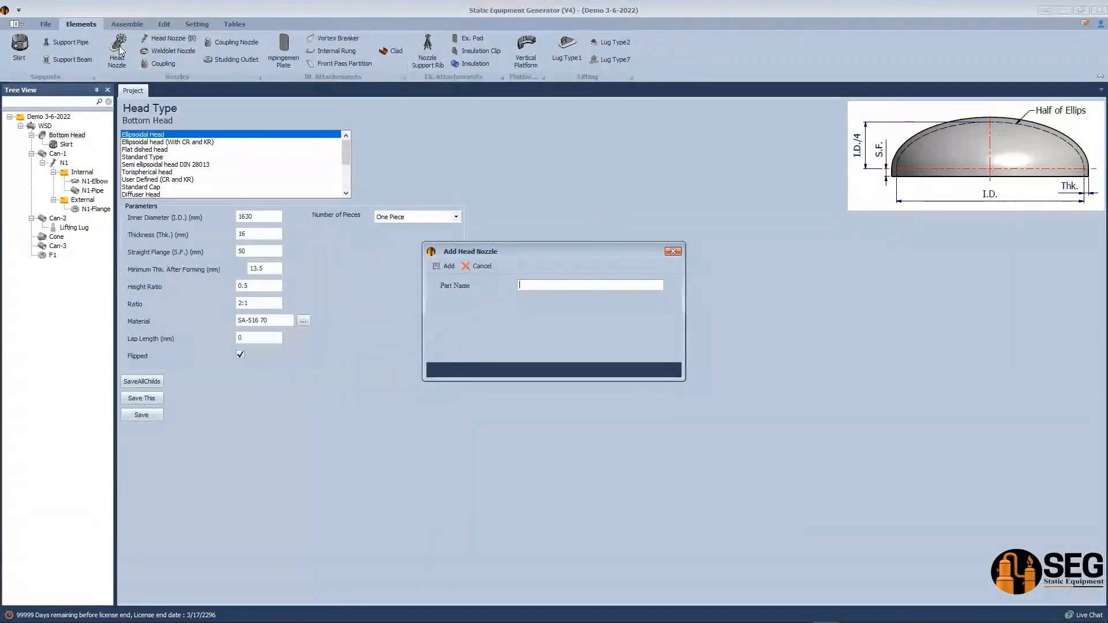
text(N5)
key(Return)
Step: Set nozzle N5 to schedule 80, offset from C.L. 0 mm and service Drain, and save it
click(64, 153)
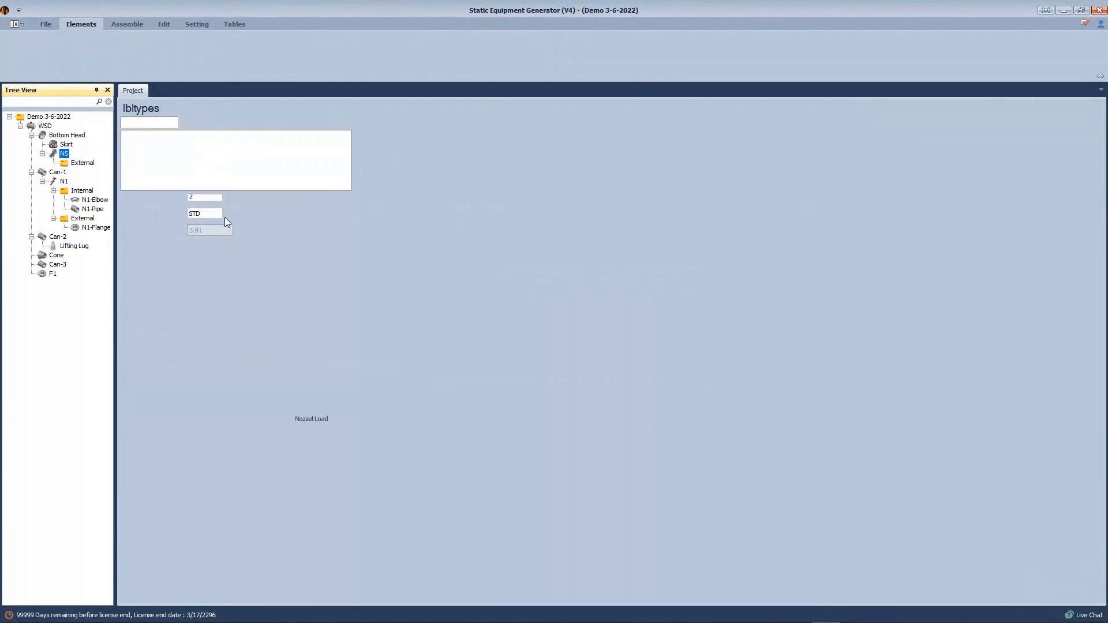
click(226, 226)
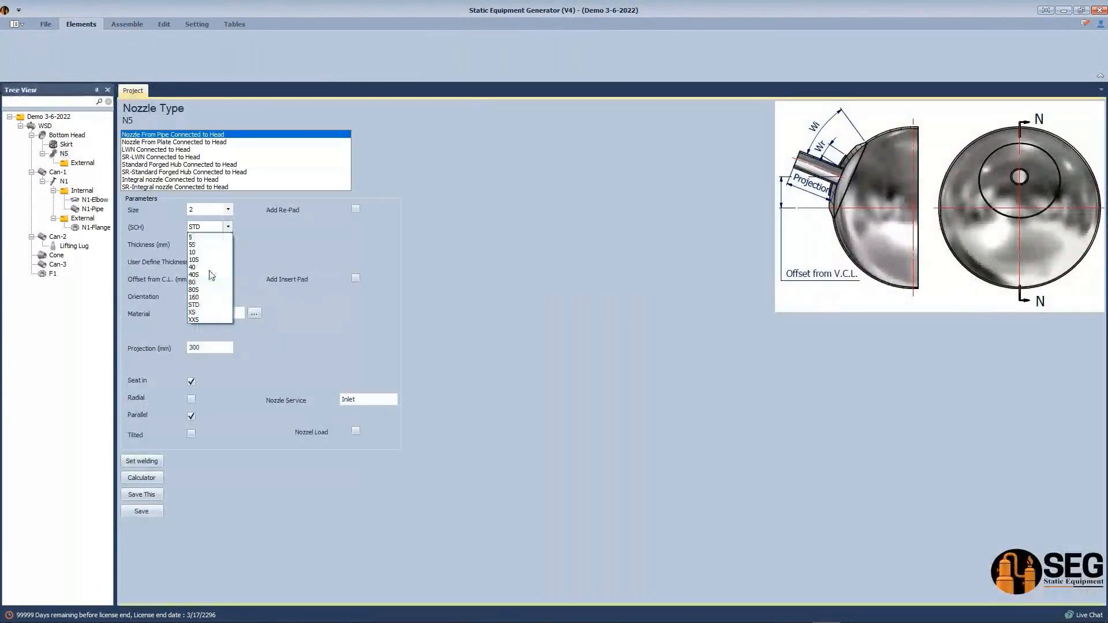
click(208, 282)
drag(219, 279, 118, 278)
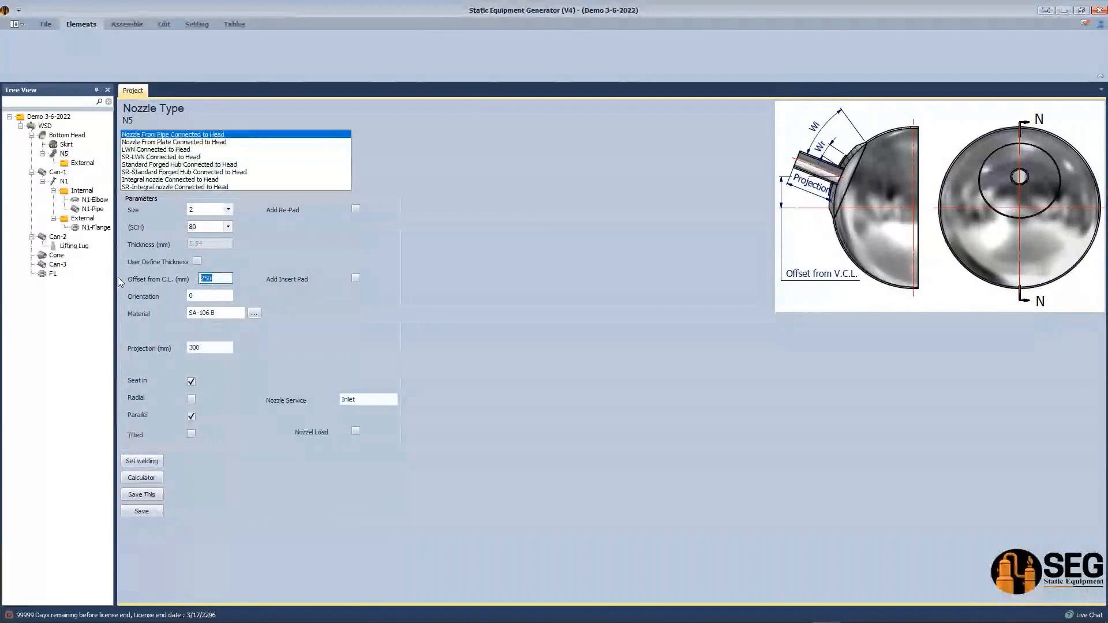
text(0)
click(346, 399)
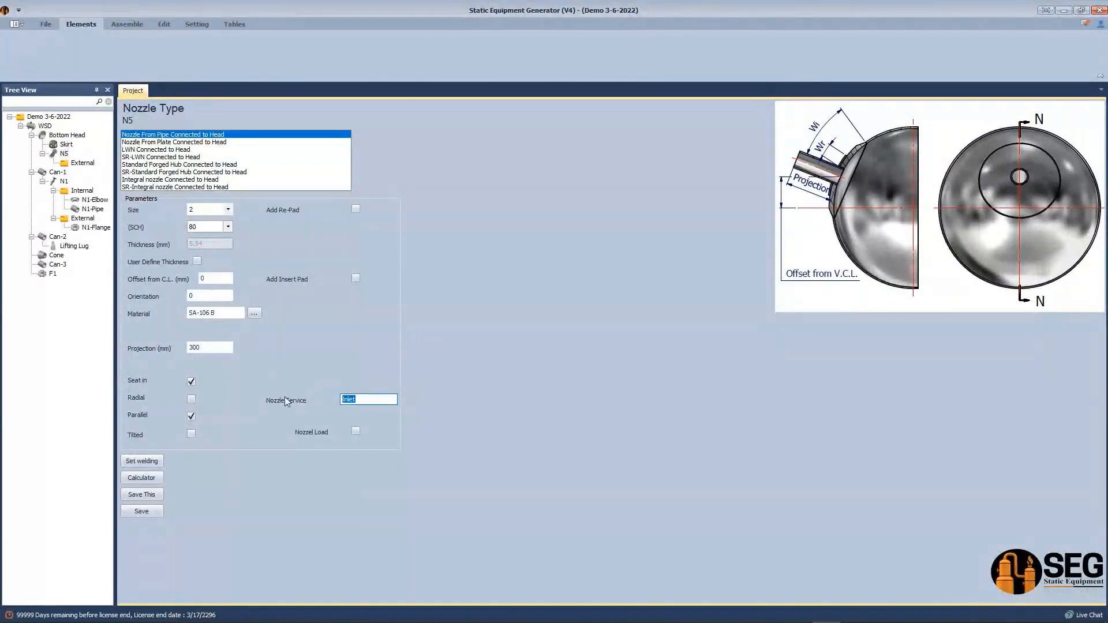
text(Drain)
click(150, 515)
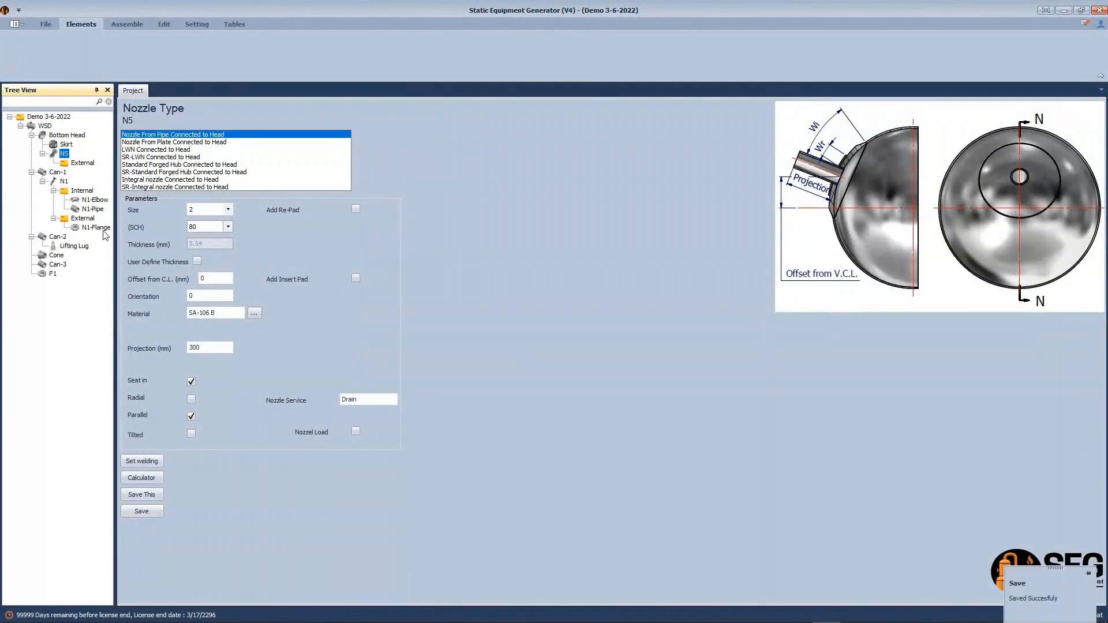
Step: Add an elbow named N5-Elbow to the external parts of nozzle N5
click(91, 162)
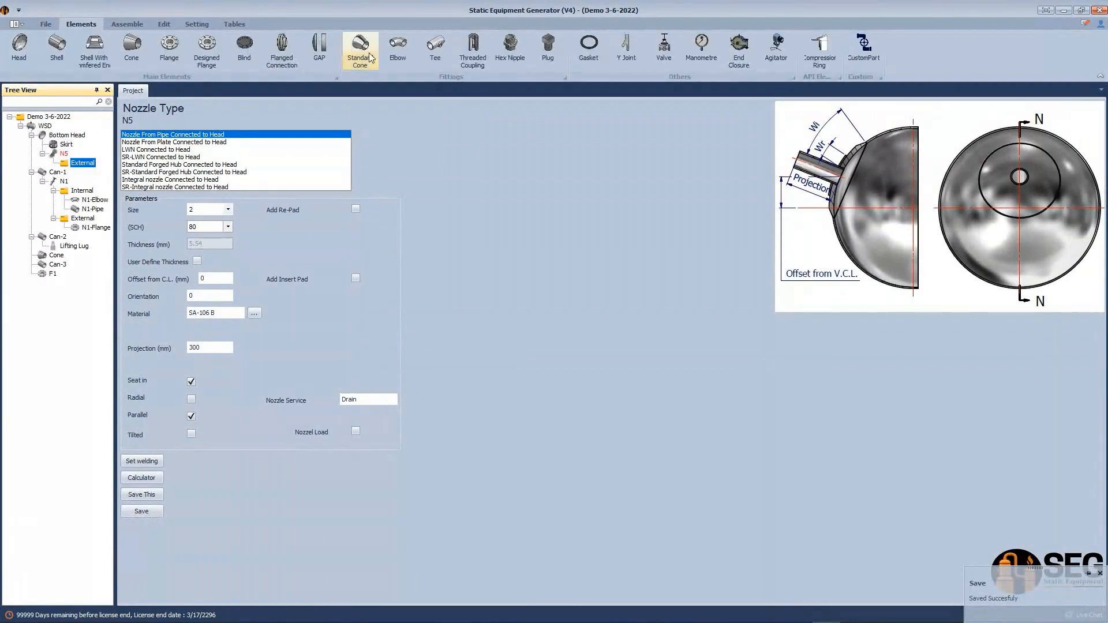
click(393, 58)
text(N5)
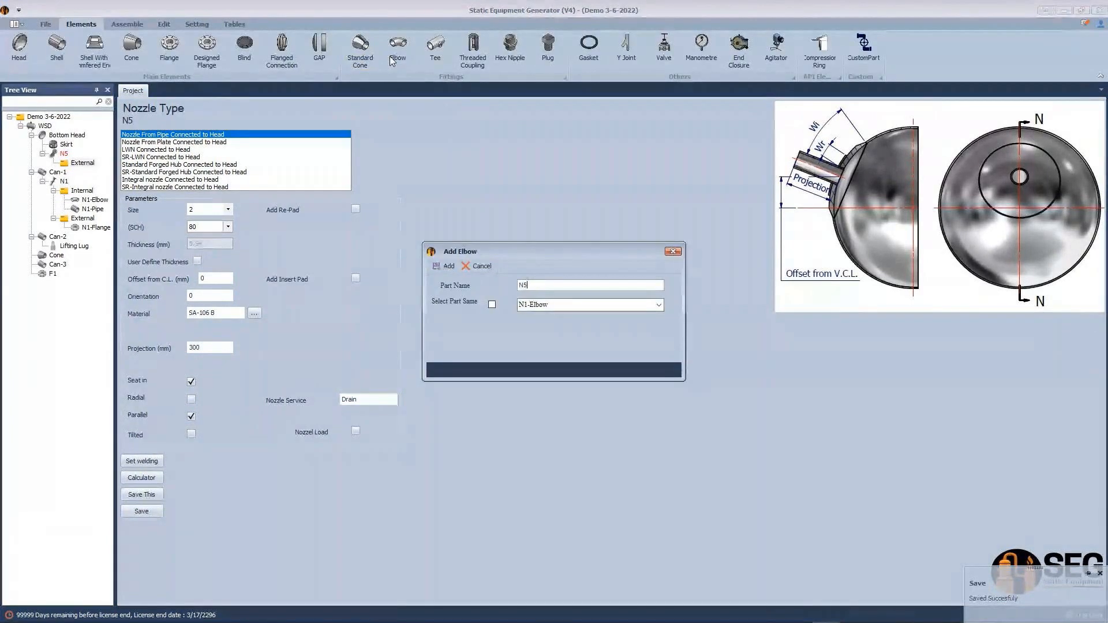
text(-Elbow)
key(Return)
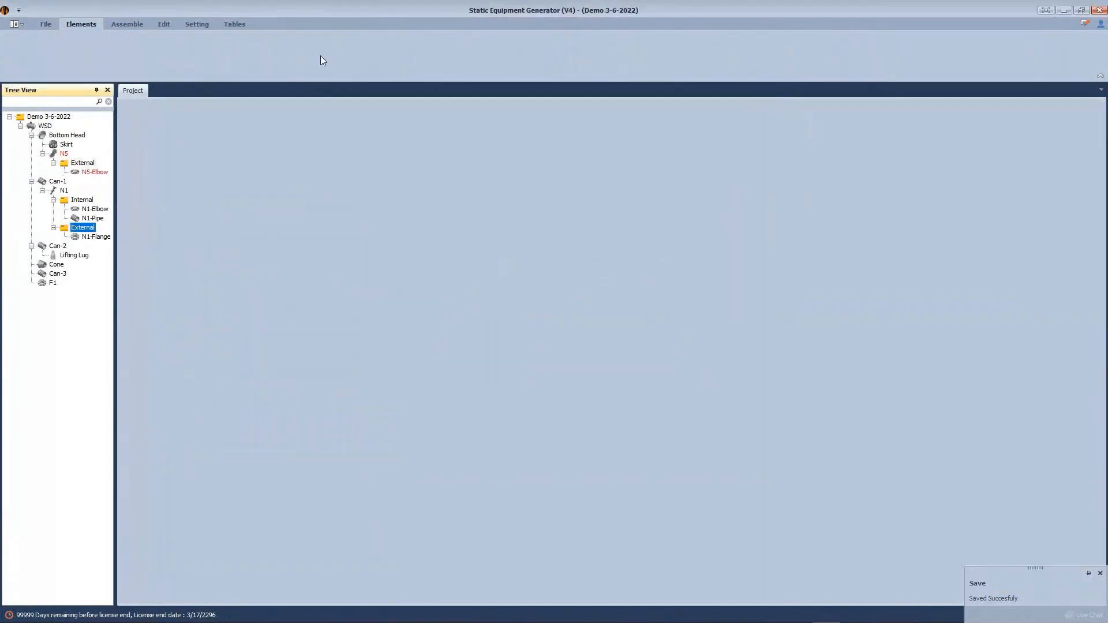
Step: Define N5-Elbow as Elbow 90 LR with size 2 and pipe schedule 80, and save it
click(93, 172)
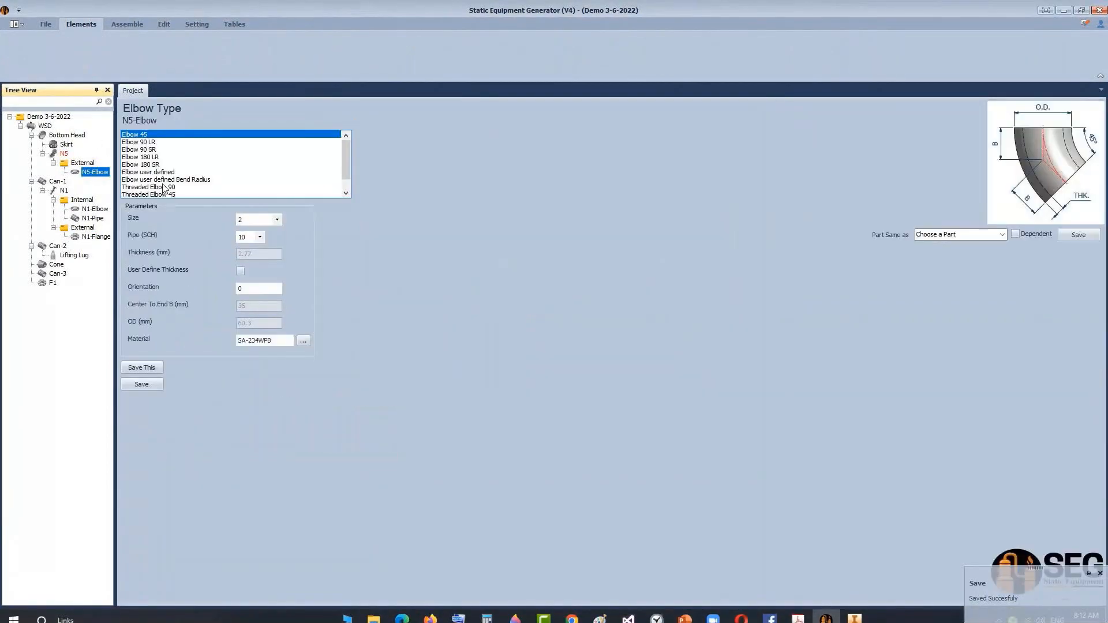
click(148, 142)
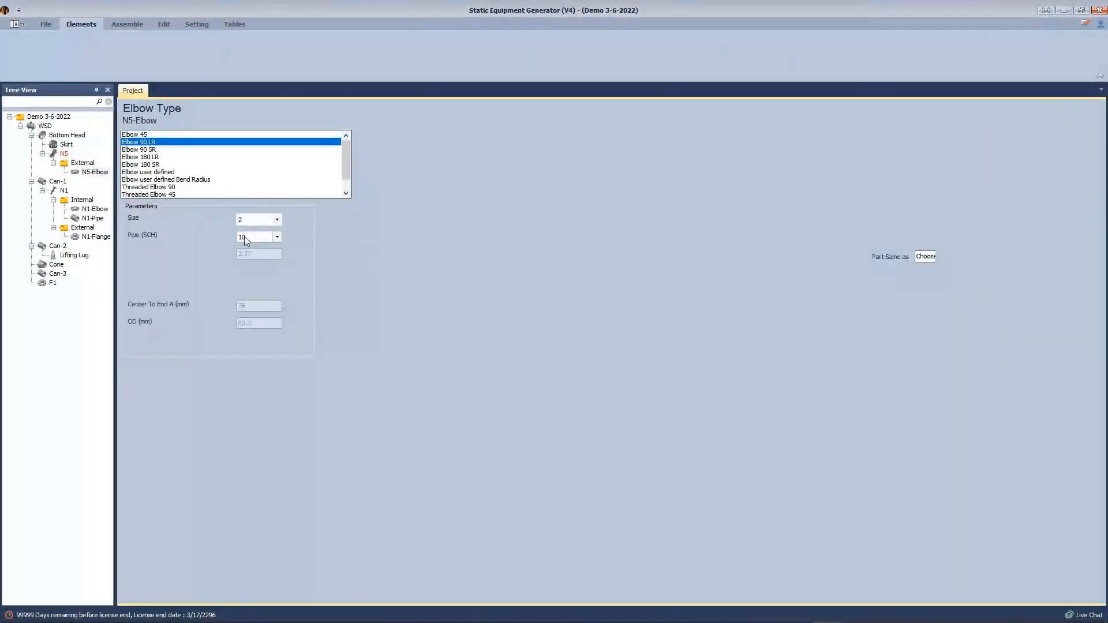
click(252, 225)
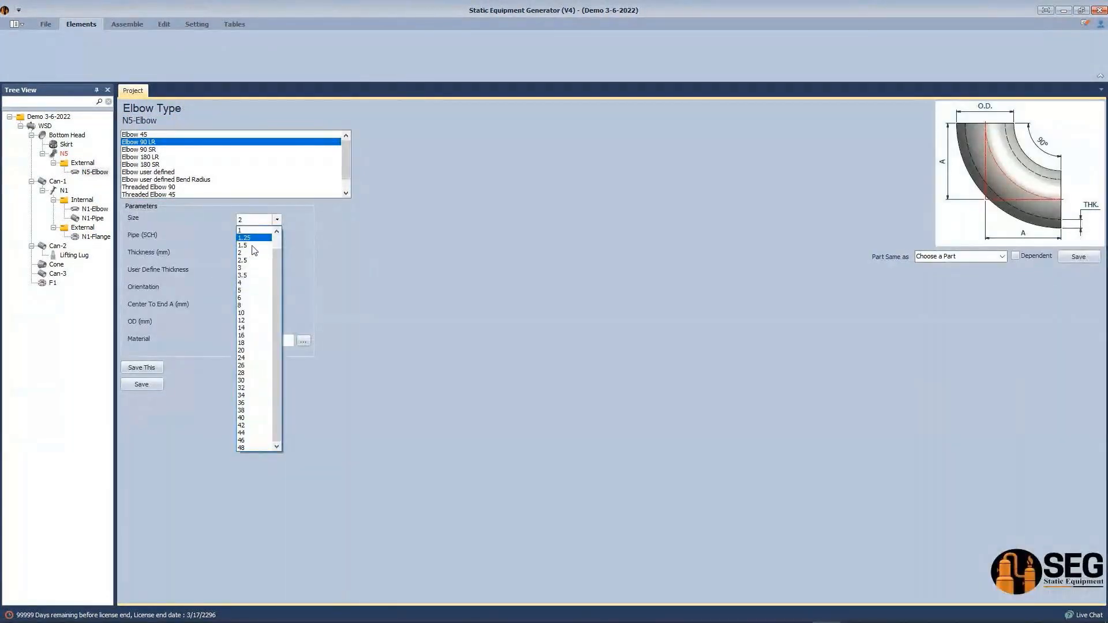
click(274, 254)
click(277, 236)
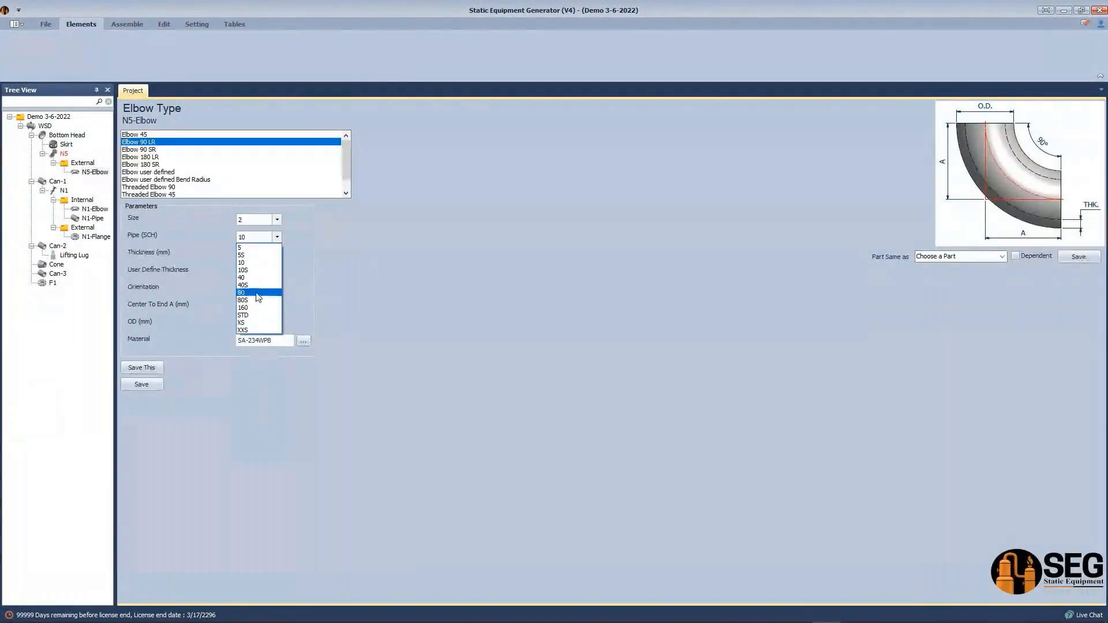
click(258, 293)
click(159, 385)
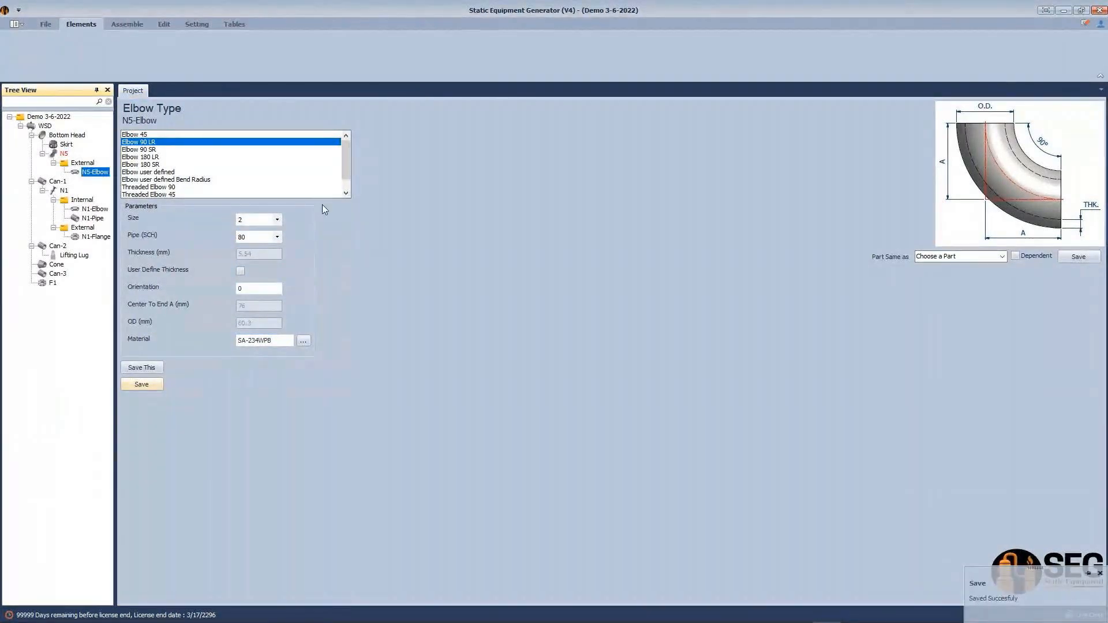
Step: Open nozzle N5's projection calculator and look up its vertical projection dimension below the dish end in the WSD detail drawing
click(65, 155)
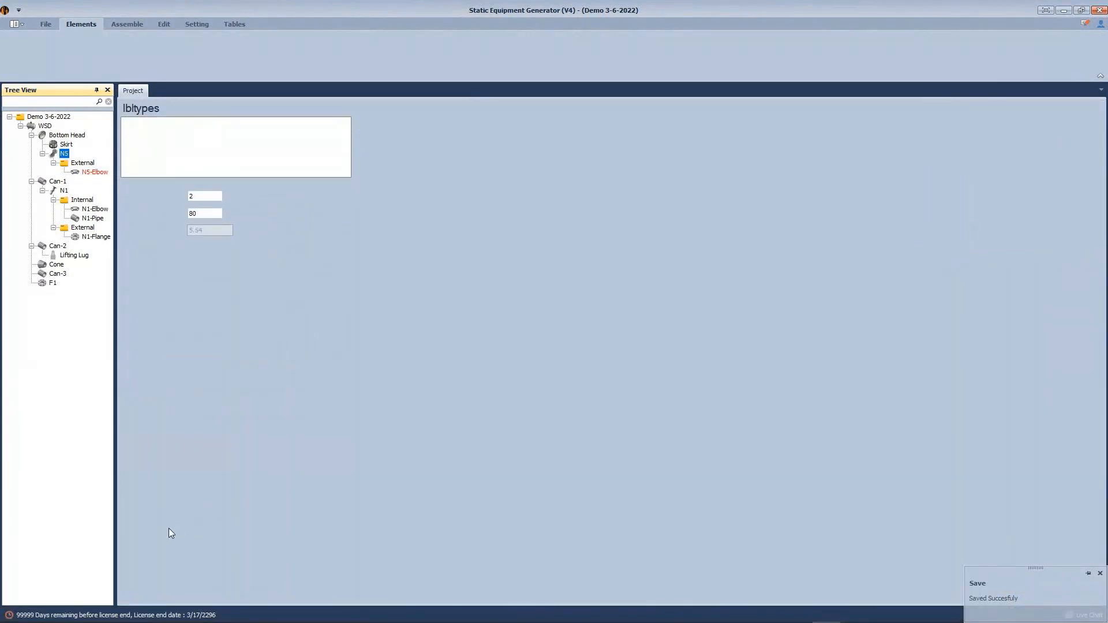
click(141, 477)
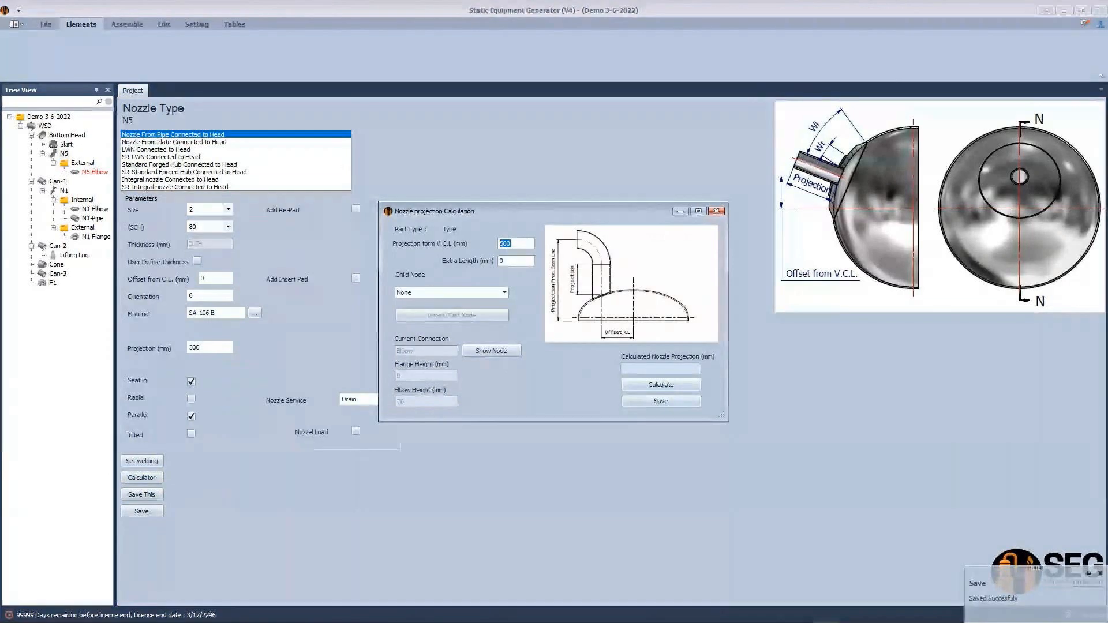
mouse_move(798, 611)
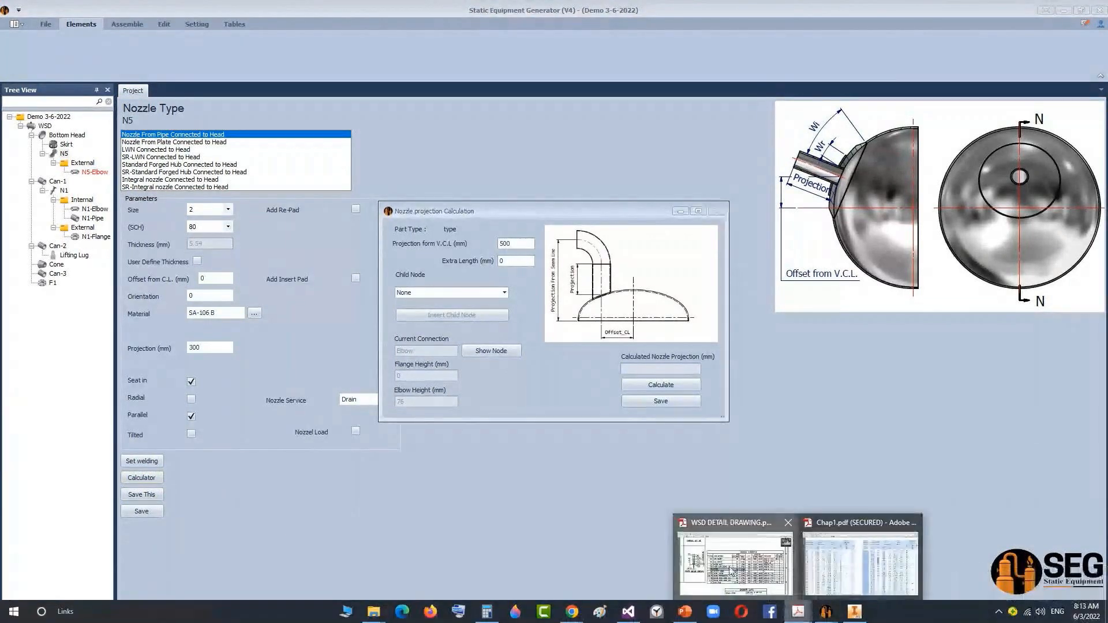
click(731, 571)
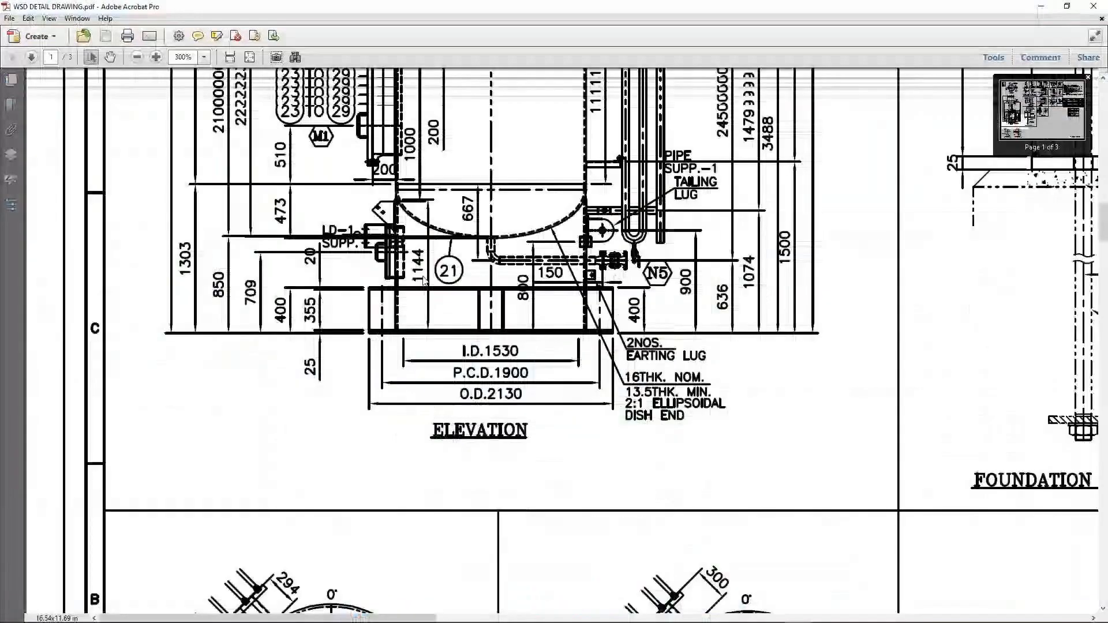
ctrl+scroll(474, 254, up, 2)
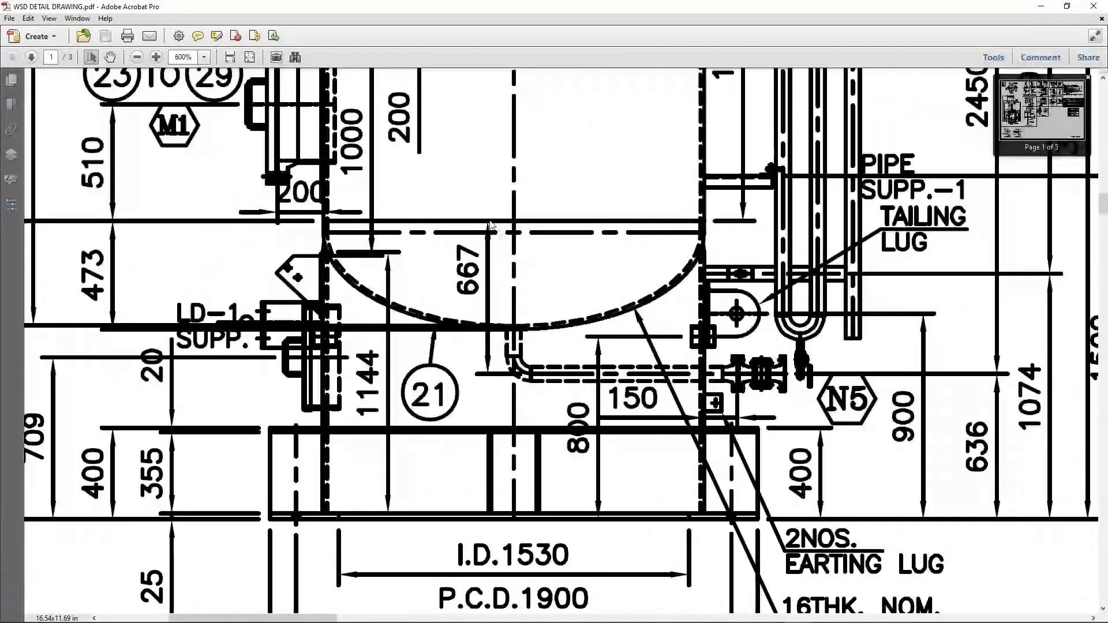
drag(474, 255, 463, 304)
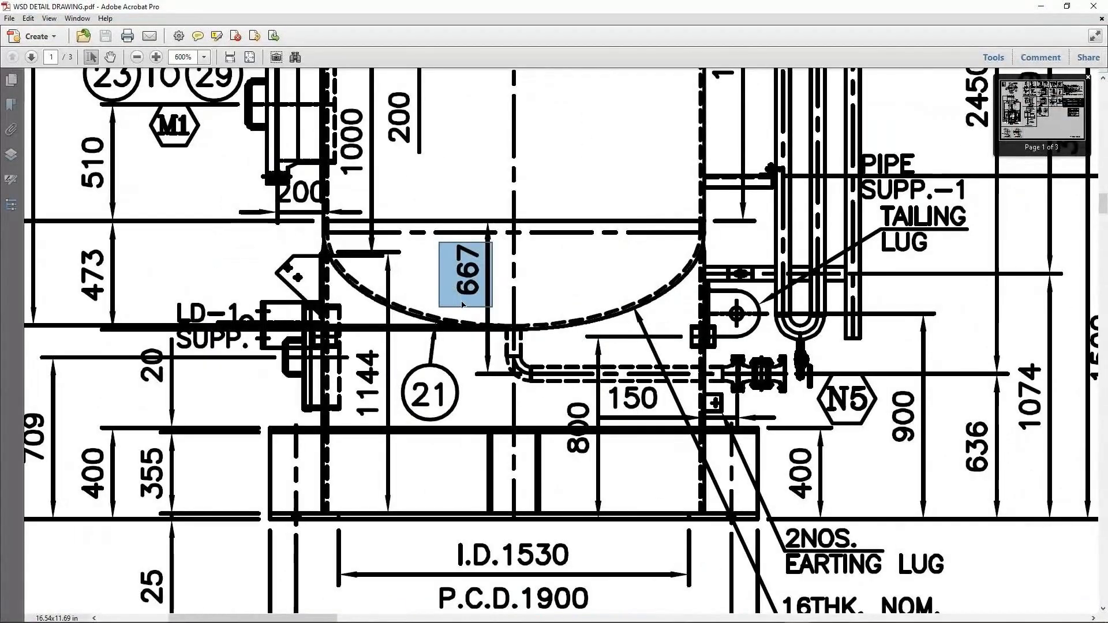
Step: Back in Static Equipment Generator, set N5's projection from V.C.L. to 667 mm, calculate the nozzle projection and save it
mouse_move(886, 617)
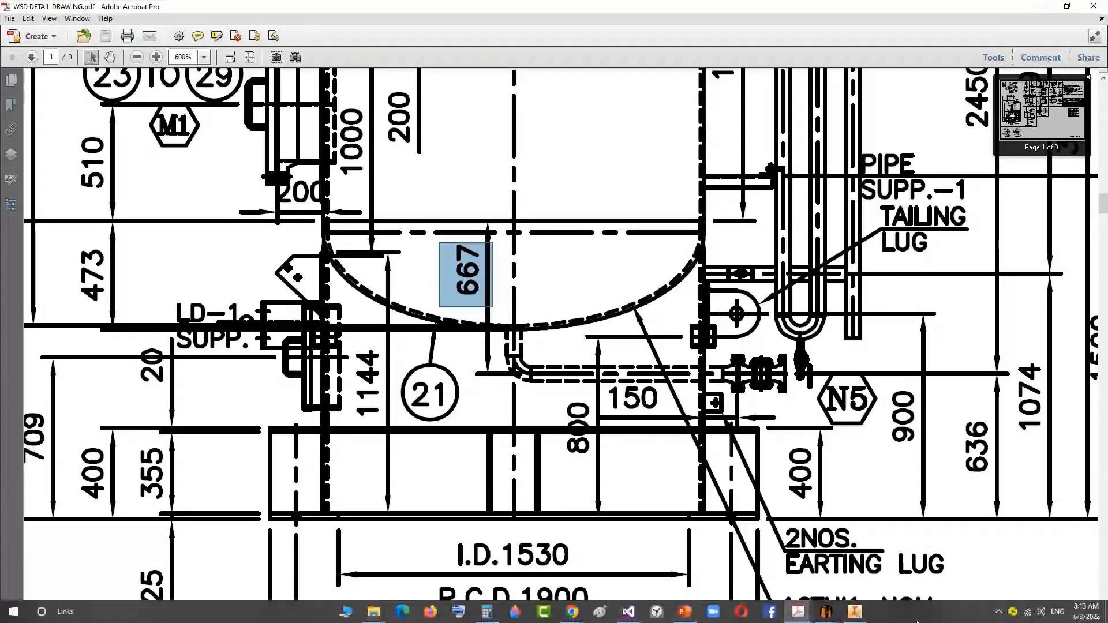
mouse_move(855, 611)
click(892, 548)
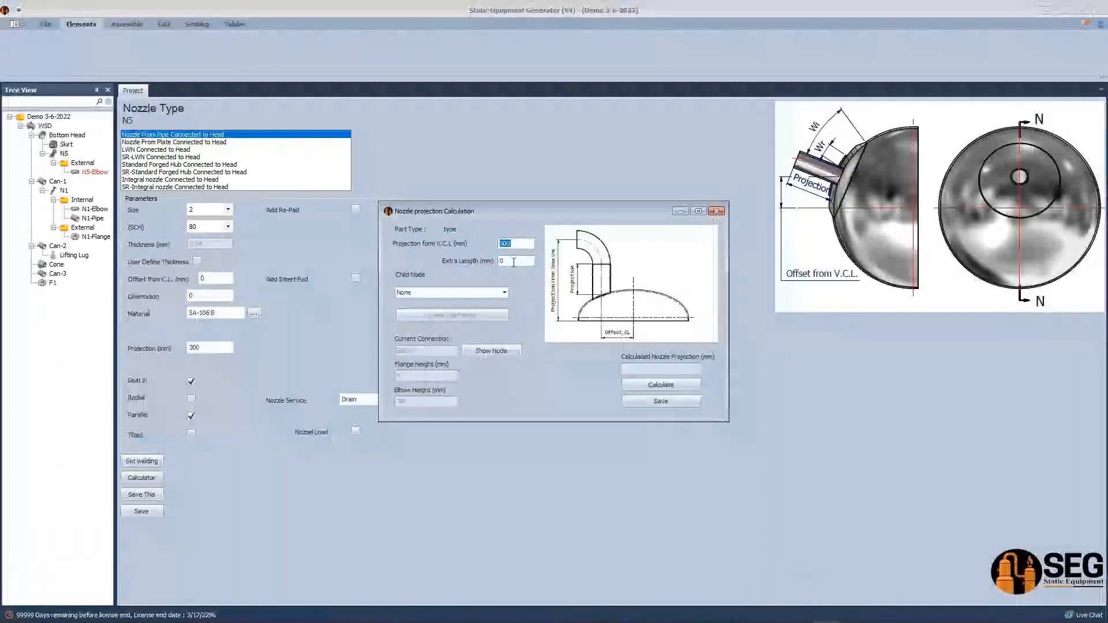
text(667)
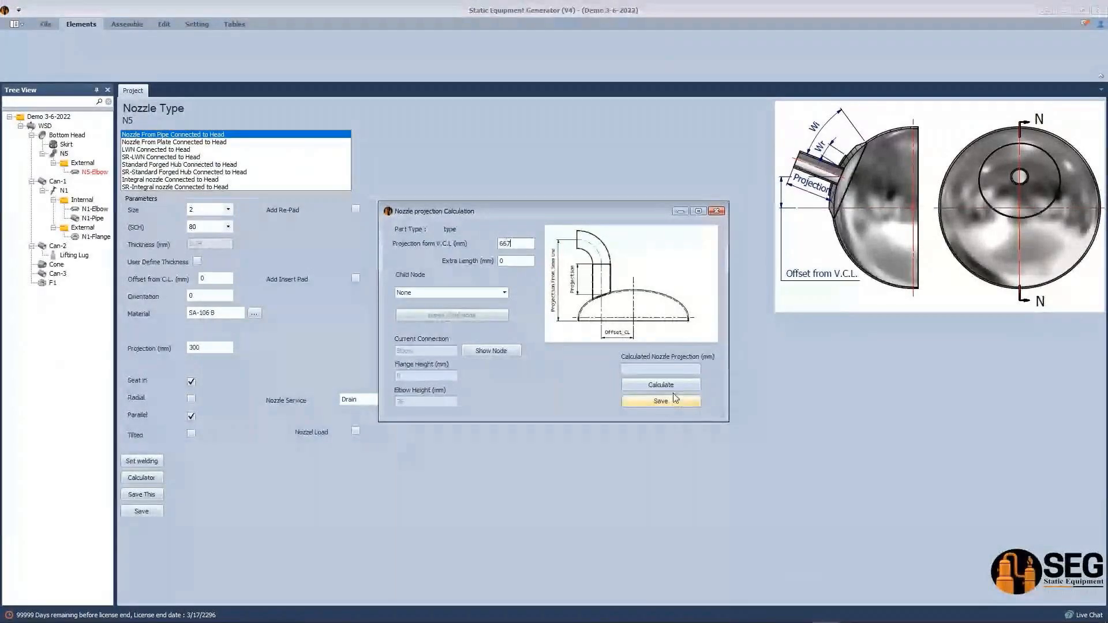
click(673, 387)
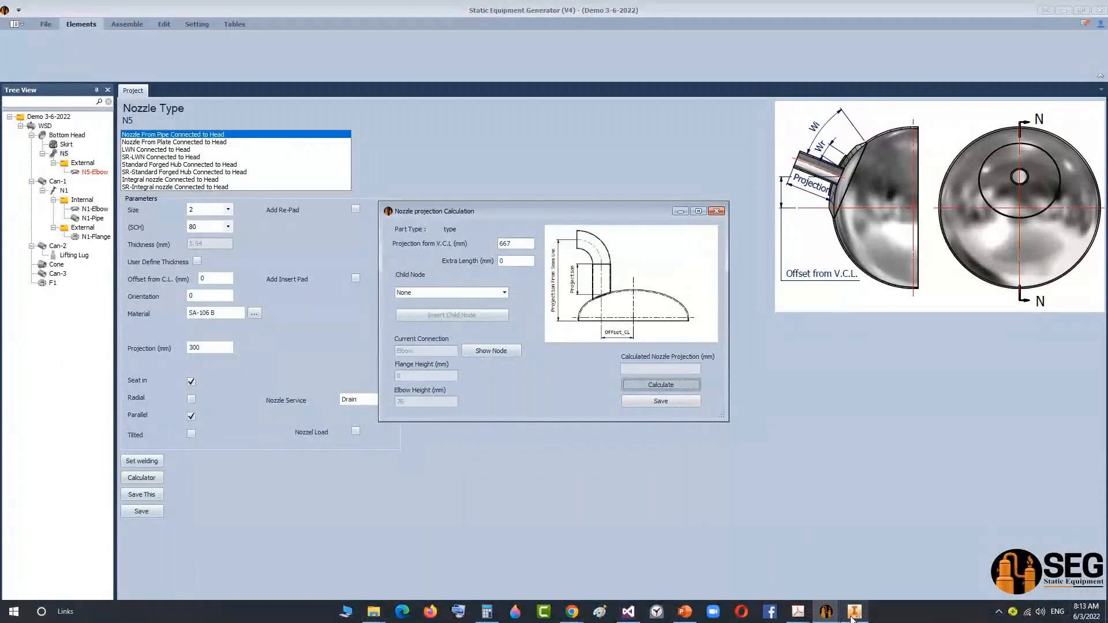
click(855, 616)
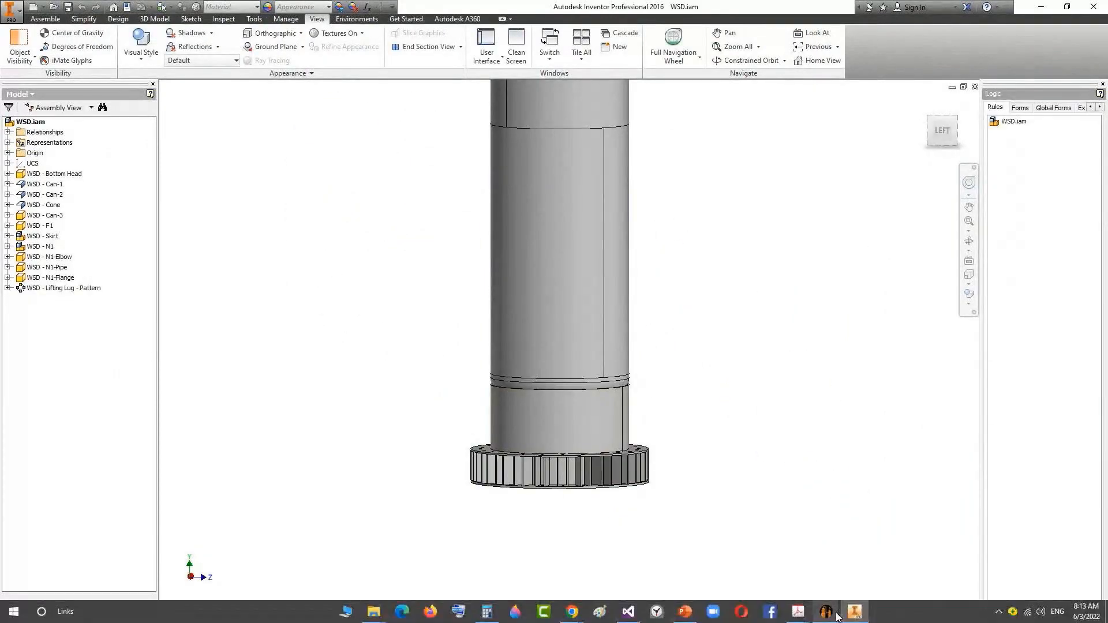
mouse_move(826, 612)
click(856, 583)
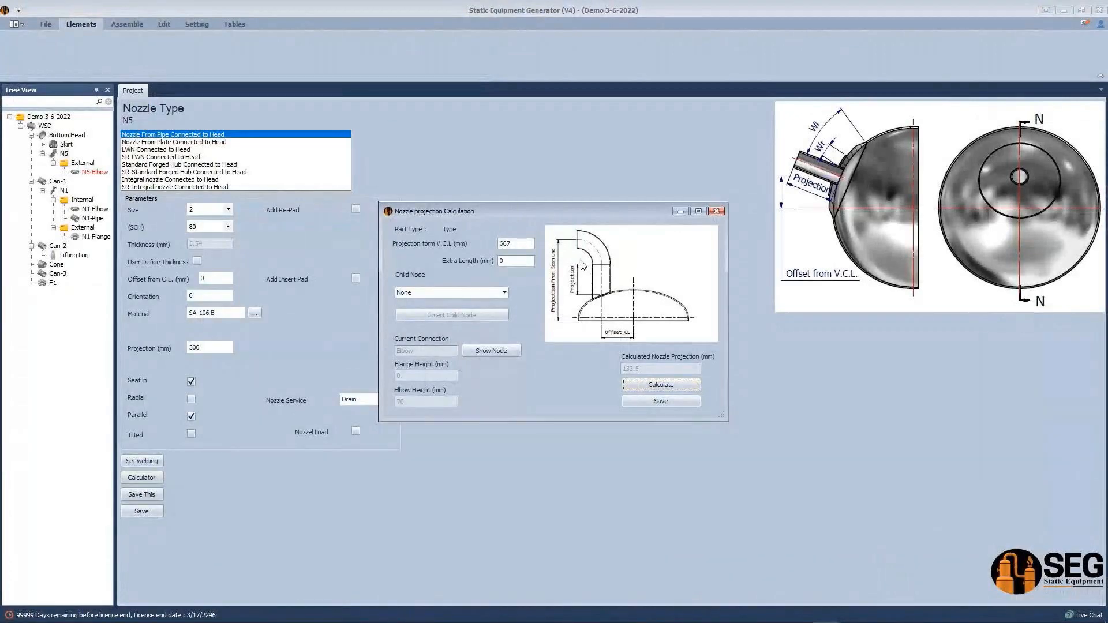
click(673, 402)
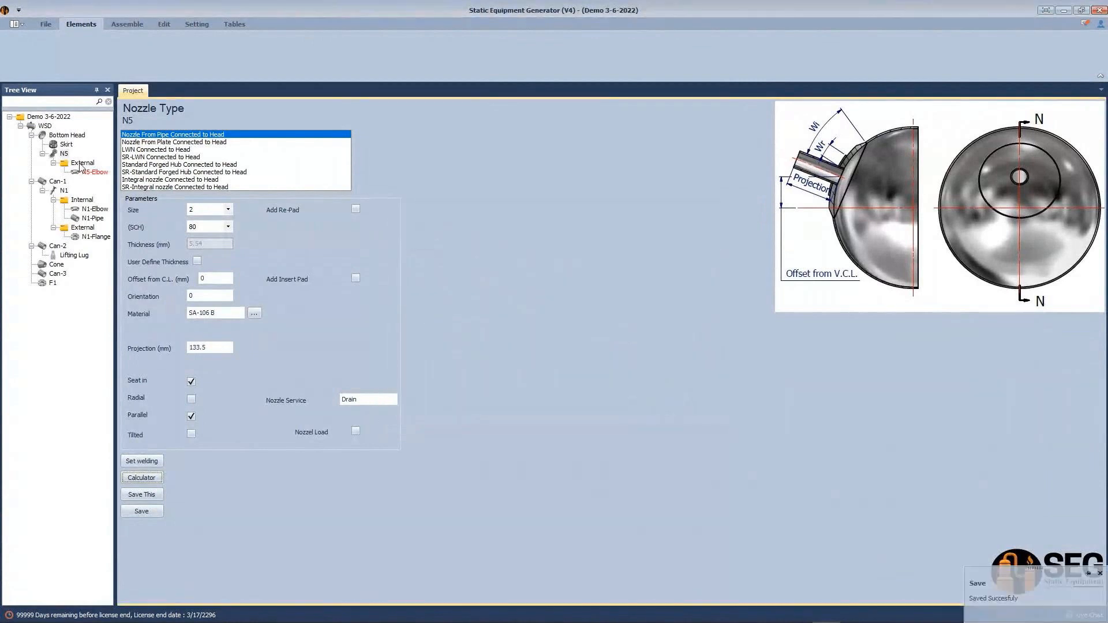
Step: Add a shell named N5-Pipe to the external parts of nozzle N5
click(80, 165)
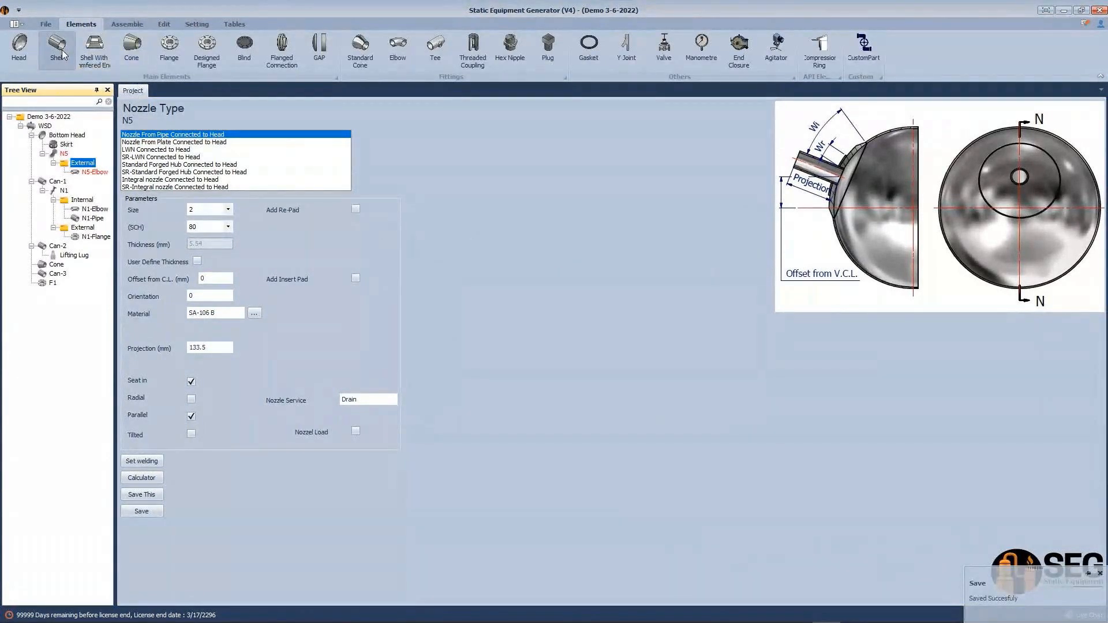
click(60, 51)
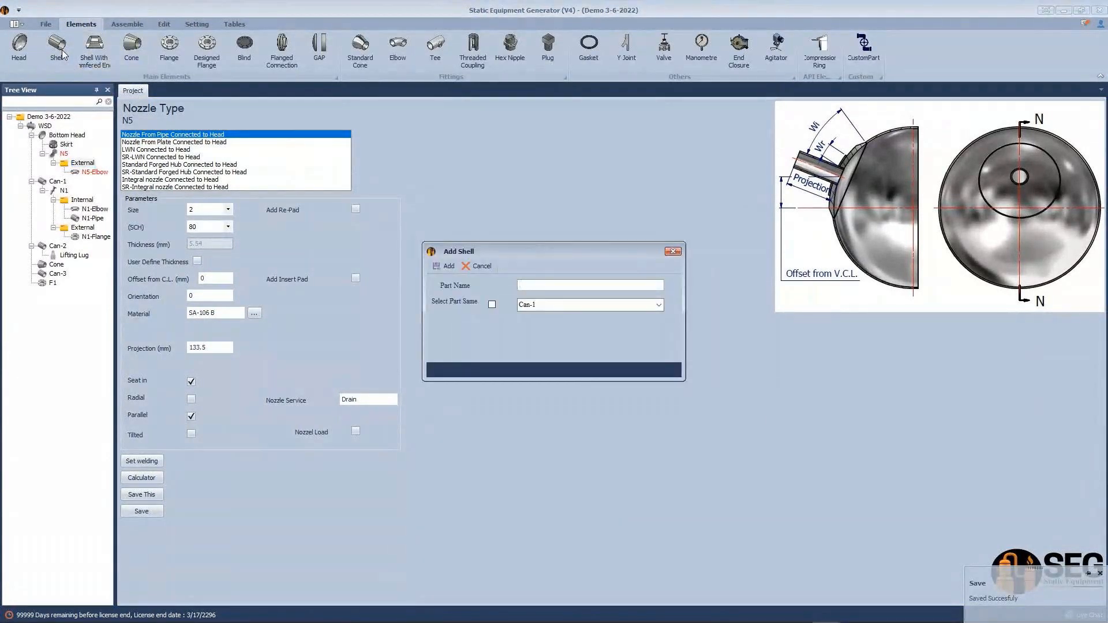
text(N5-Pipe)
key(Return)
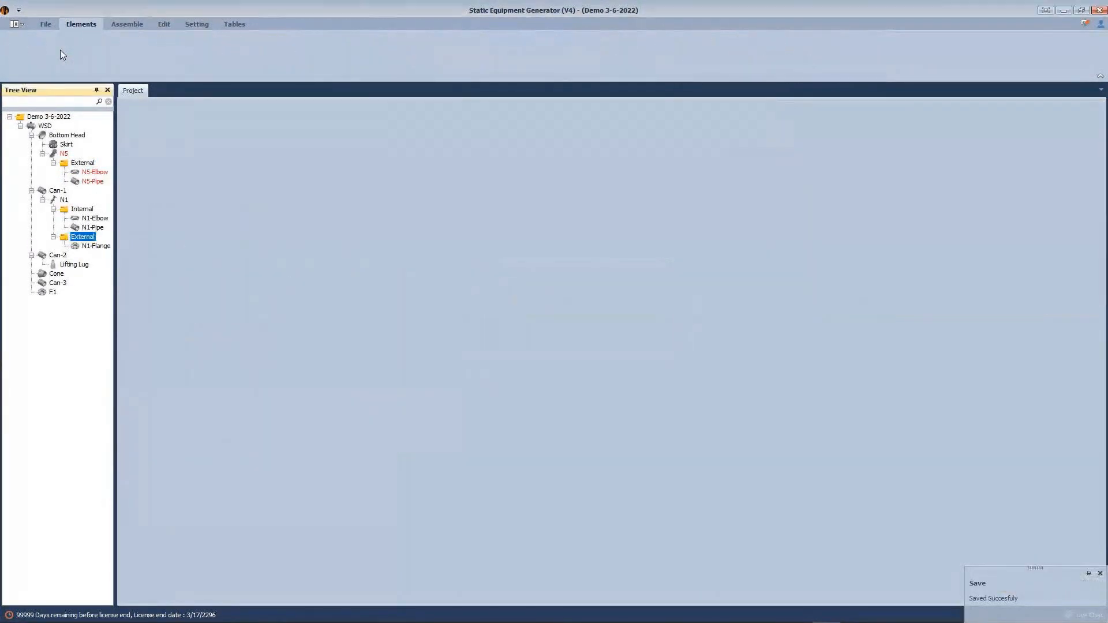
Step: Define N5-Pipe as a Pipe with outer diameter 2, schedule 80 and a length of 800 mm, and save it
click(94, 181)
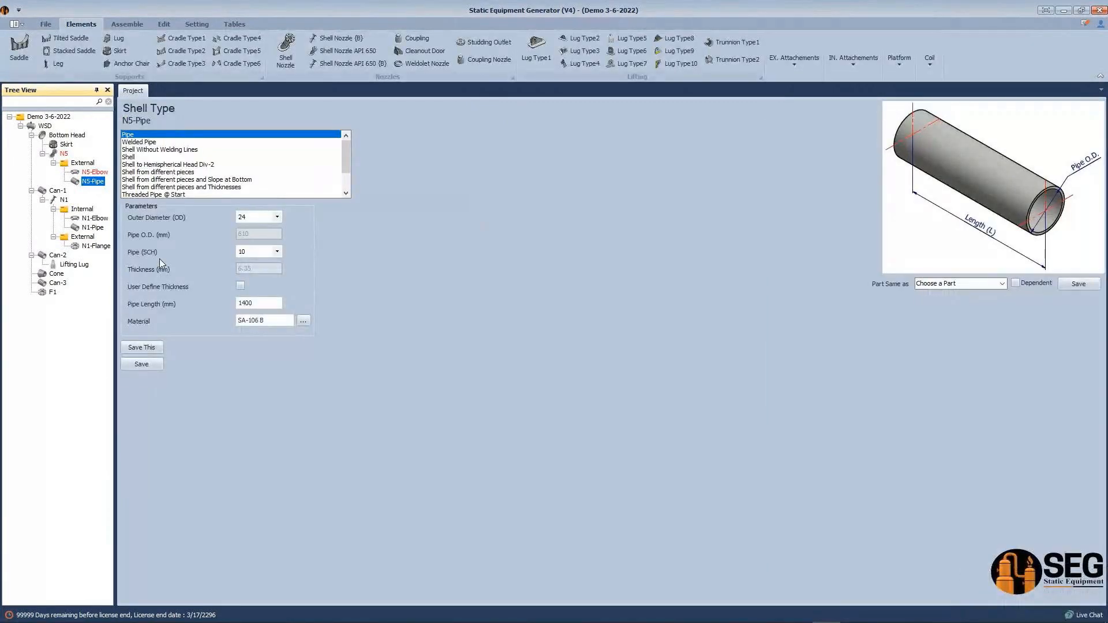
click(277, 217)
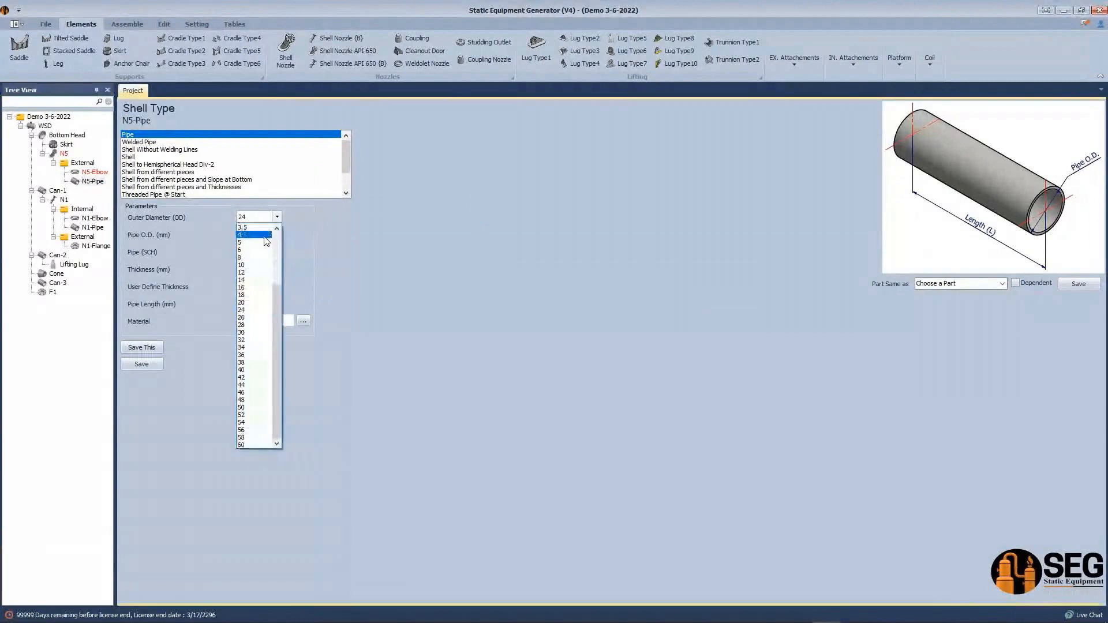
click(252, 250)
click(277, 252)
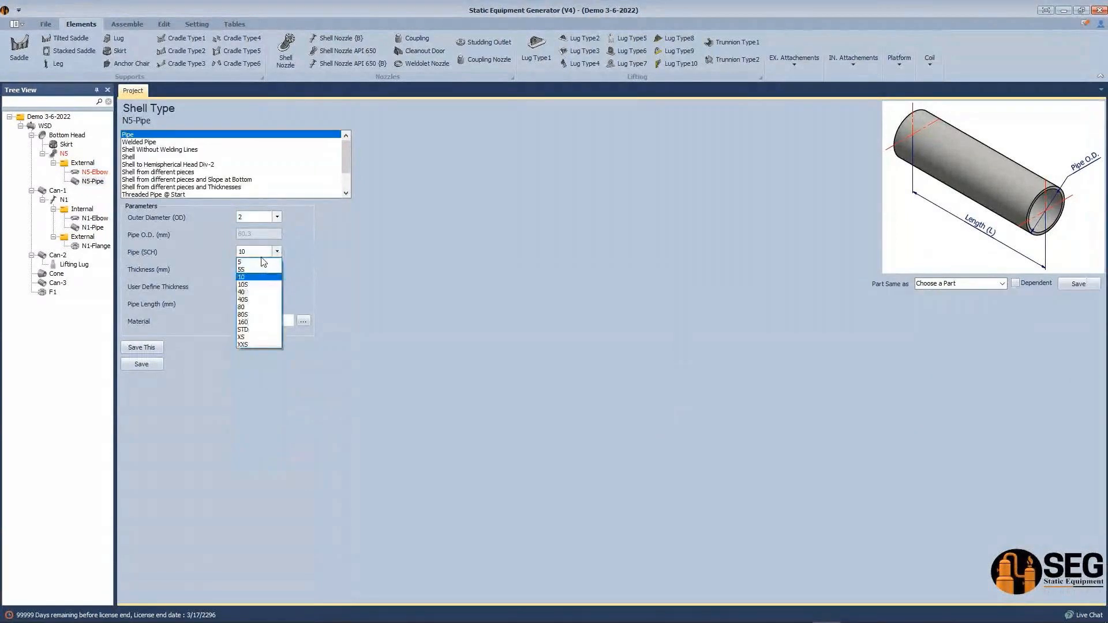
click(248, 307)
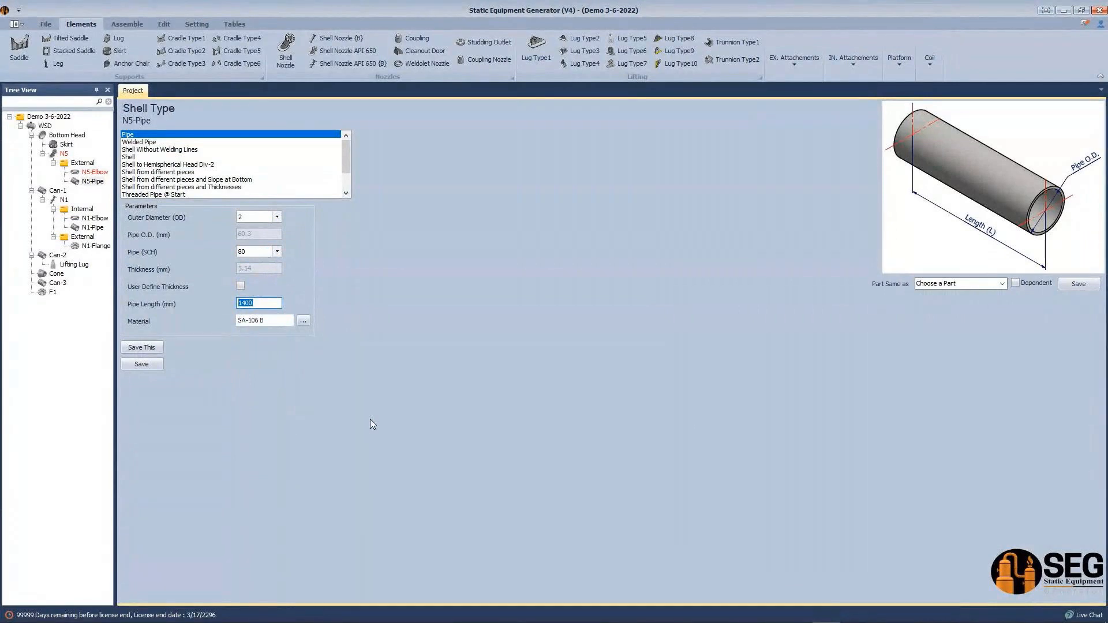
text(700)
drag(243, 304, 233, 303)
click(157, 364)
Step: Add a flange named N5-F1 to the external parts of nozzle N5
click(80, 163)
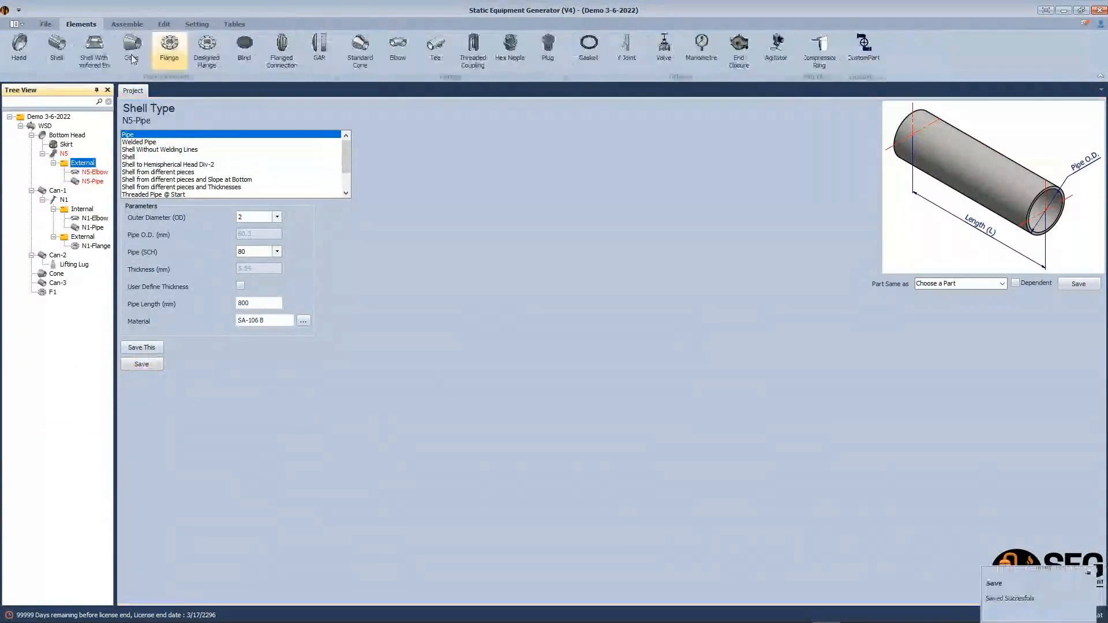
click(169, 46)
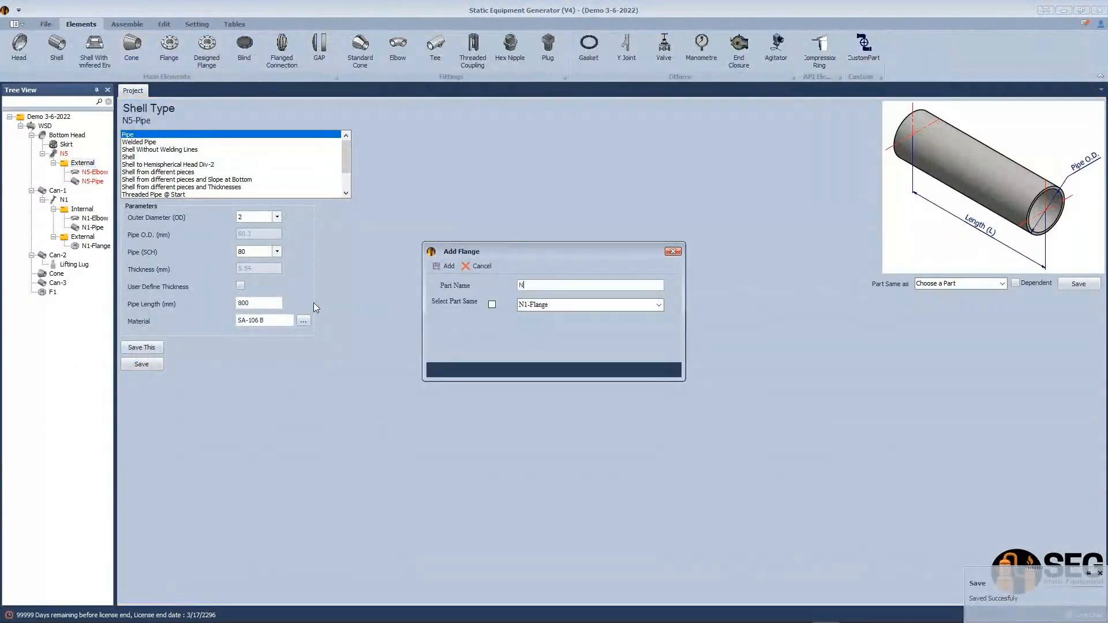
text(N5-F1)
click(442, 266)
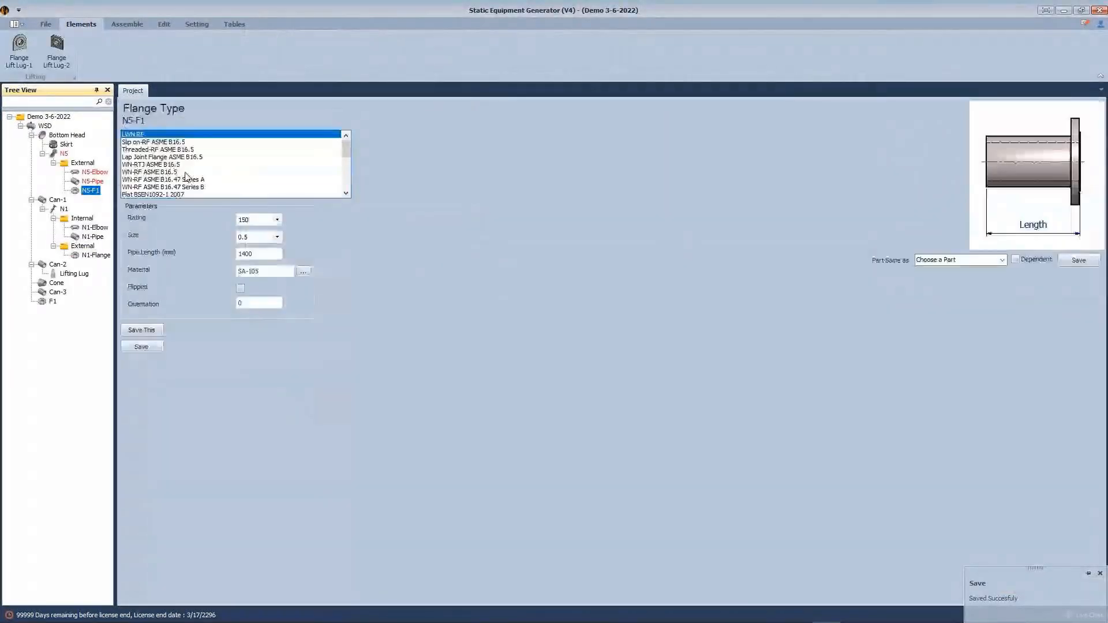
Step: Define N5-F1 as a WN-RF ASME B16.5 flange with size 2 and pipe schedule 80, and save it
click(259, 237)
click(253, 283)
click(258, 254)
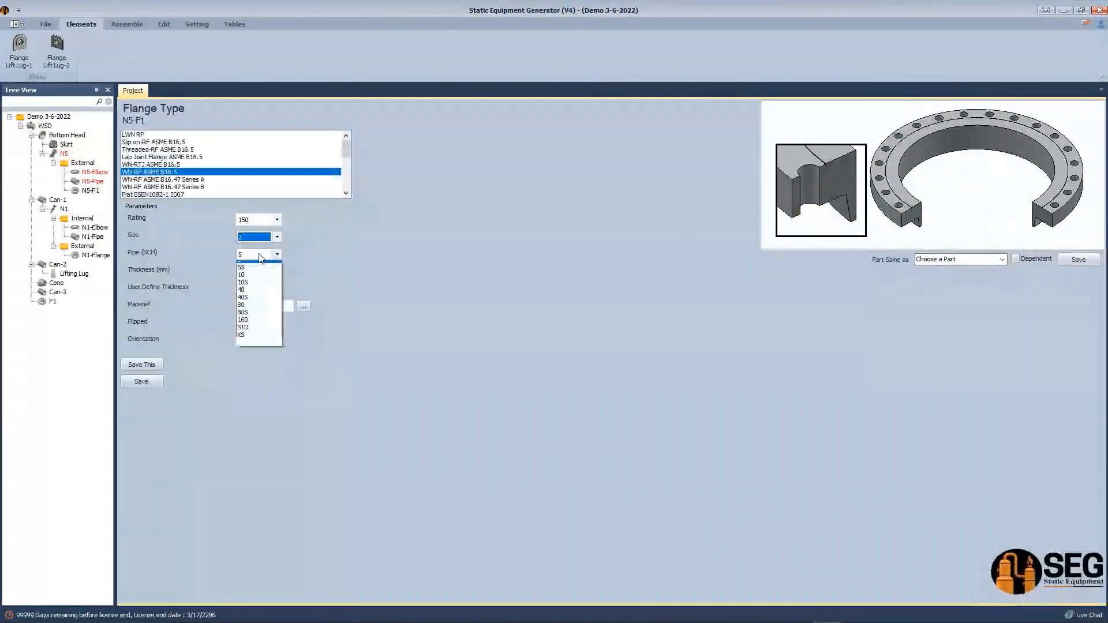
click(264, 307)
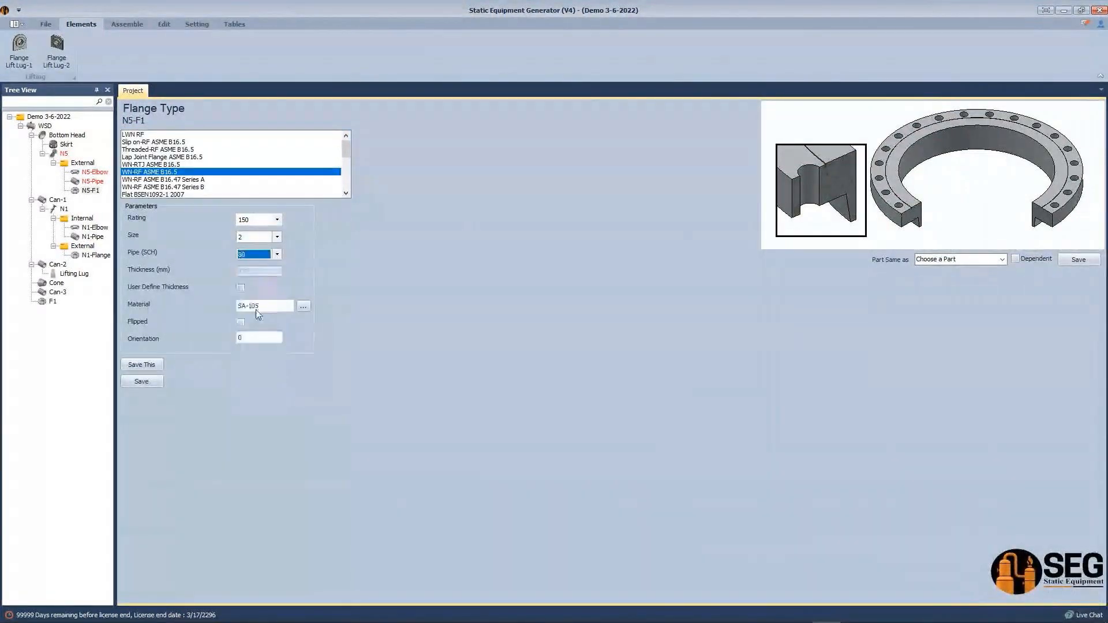
click(161, 381)
Step: Start the assembly build of the WSD vessel and switch to Autodesk Inventor
click(127, 24)
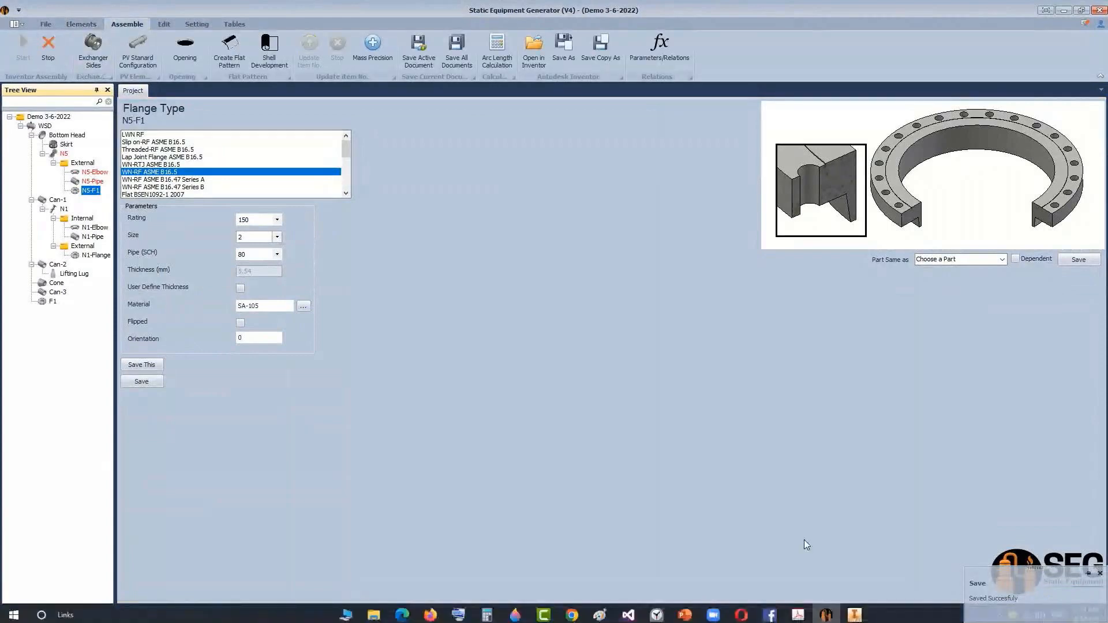
click(850, 614)
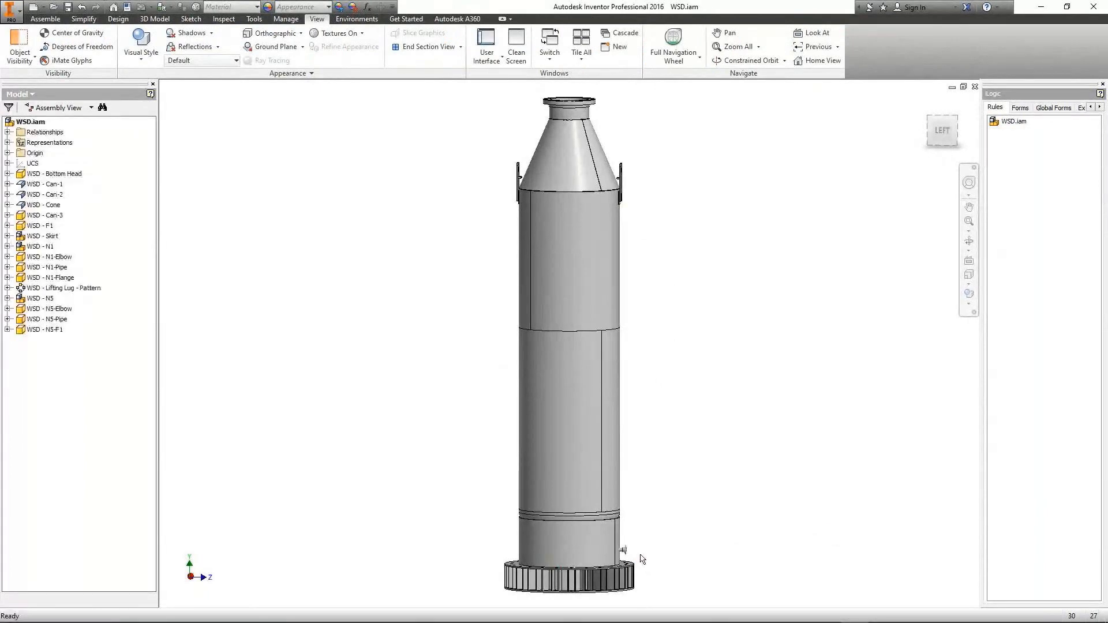
Step: Examine nozzle N5's pipe and flange where they come through the skirt of the vessel model
scroll(640, 558, down, 5)
middle_drag(595, 551, 602, 381)
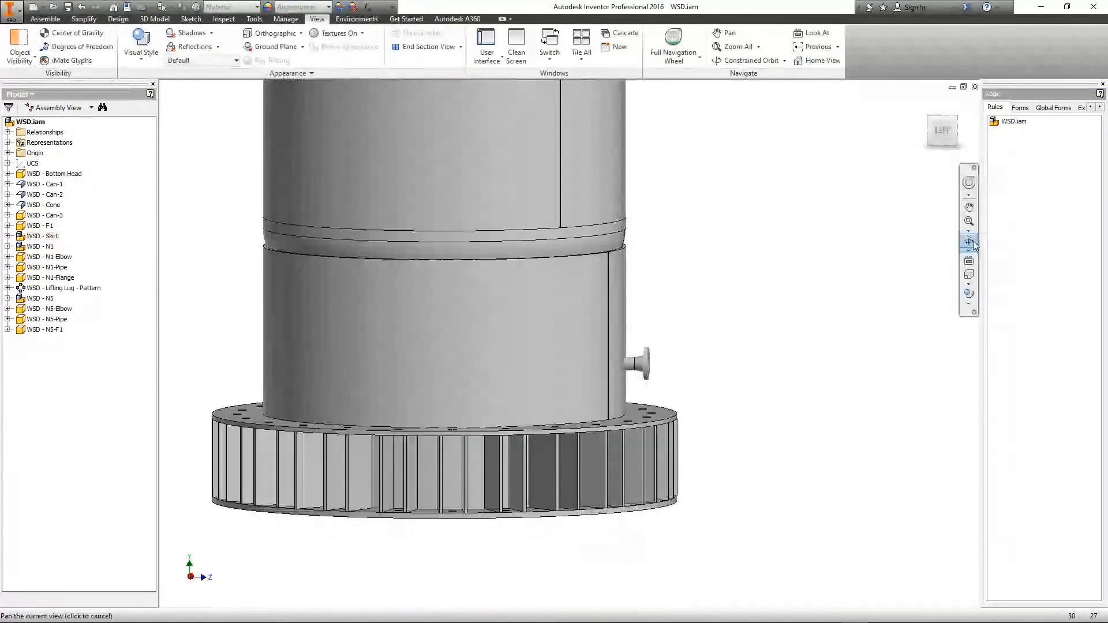
click(972, 243)
drag(709, 378, 576, 297)
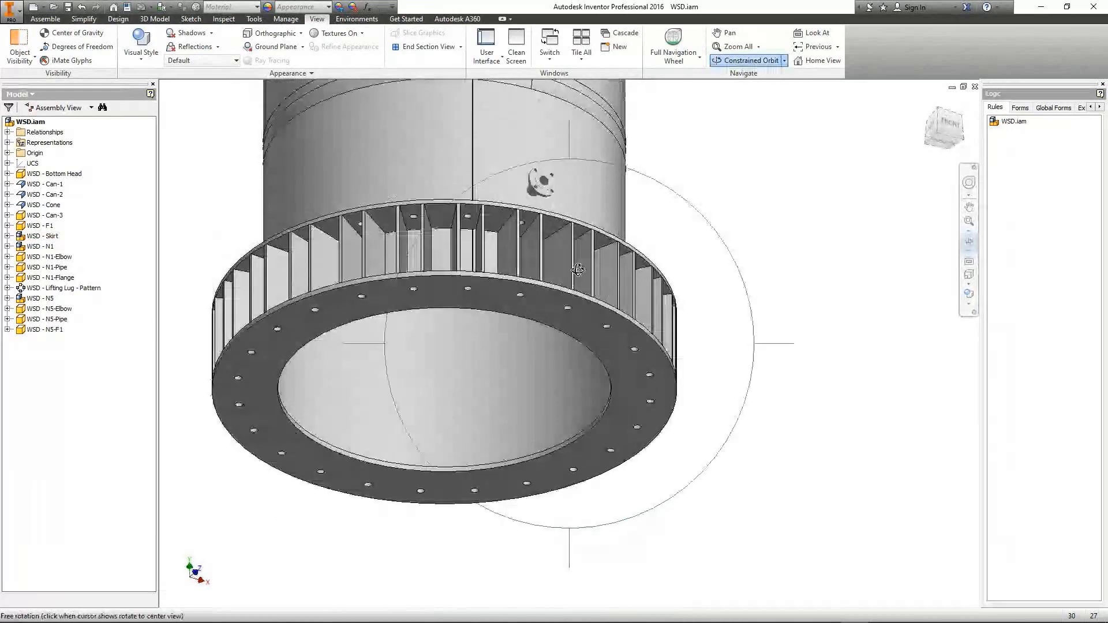
middle_drag(541, 193, 489, 357)
scroll(490, 357, down, 4)
scroll(489, 357, up, 5)
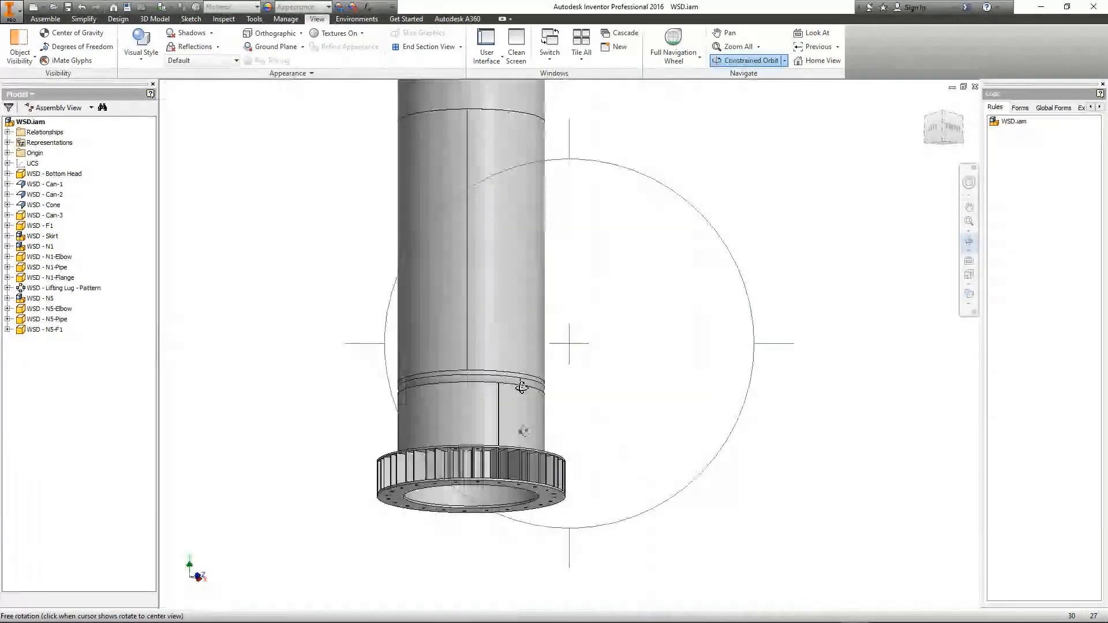
drag(522, 386, 582, 405)
scroll(560, 449, down, 4)
scroll(561, 448, up, 1)
middle_drag(574, 413, 620, 332)
key(Escape)
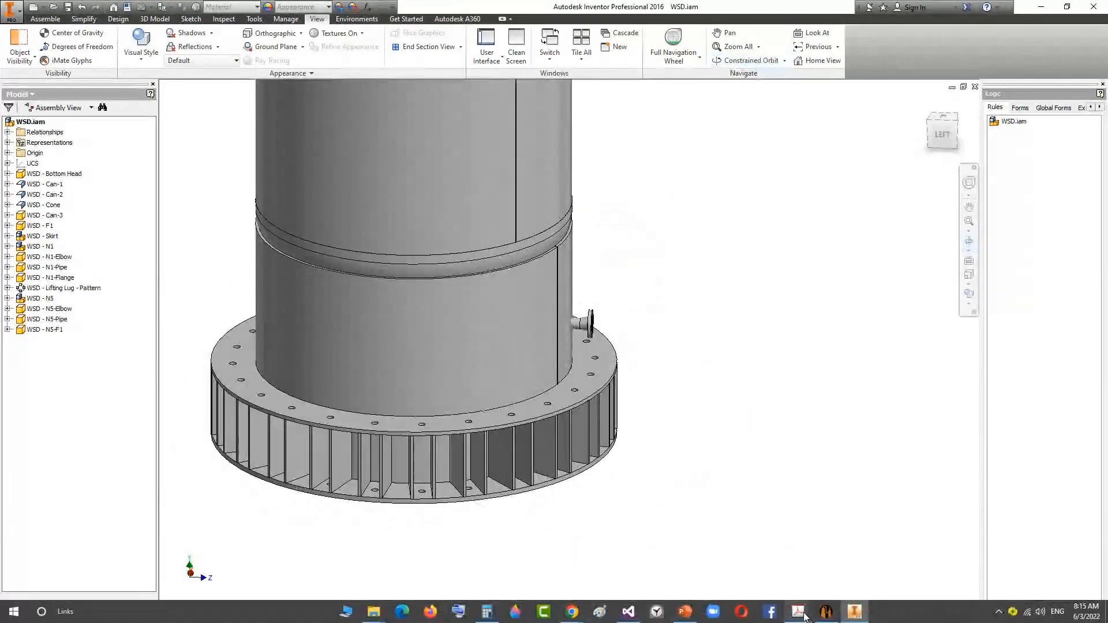
Step: Switch to the WSD detail drawing and examine the flanges and valve at the end of nozzle N5
mouse_move(805, 616)
click(737, 573)
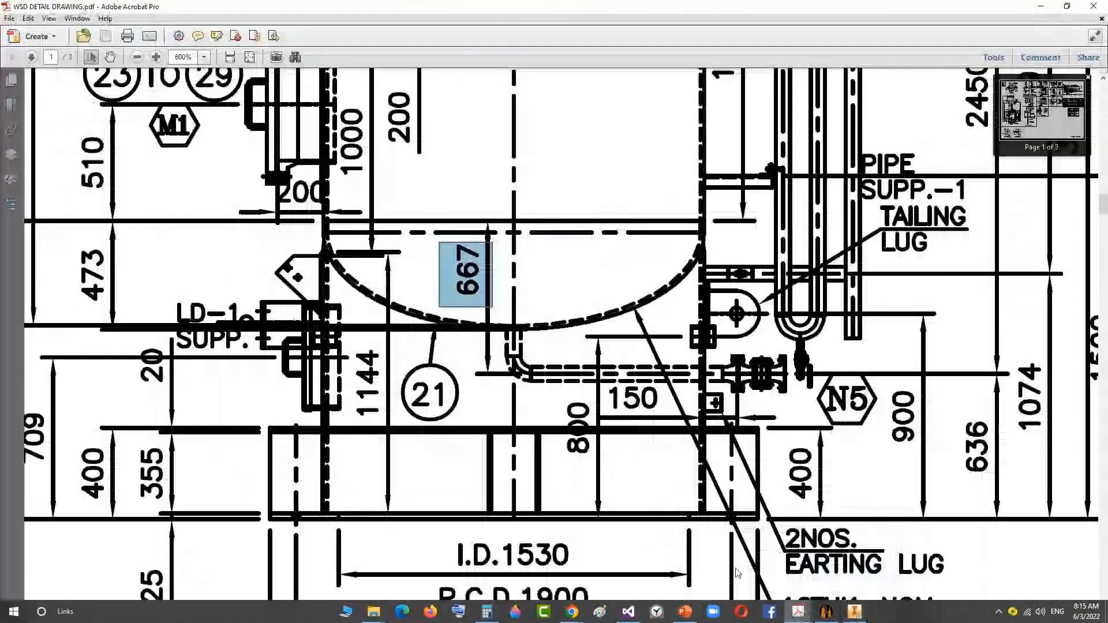
drag(715, 346, 799, 401)
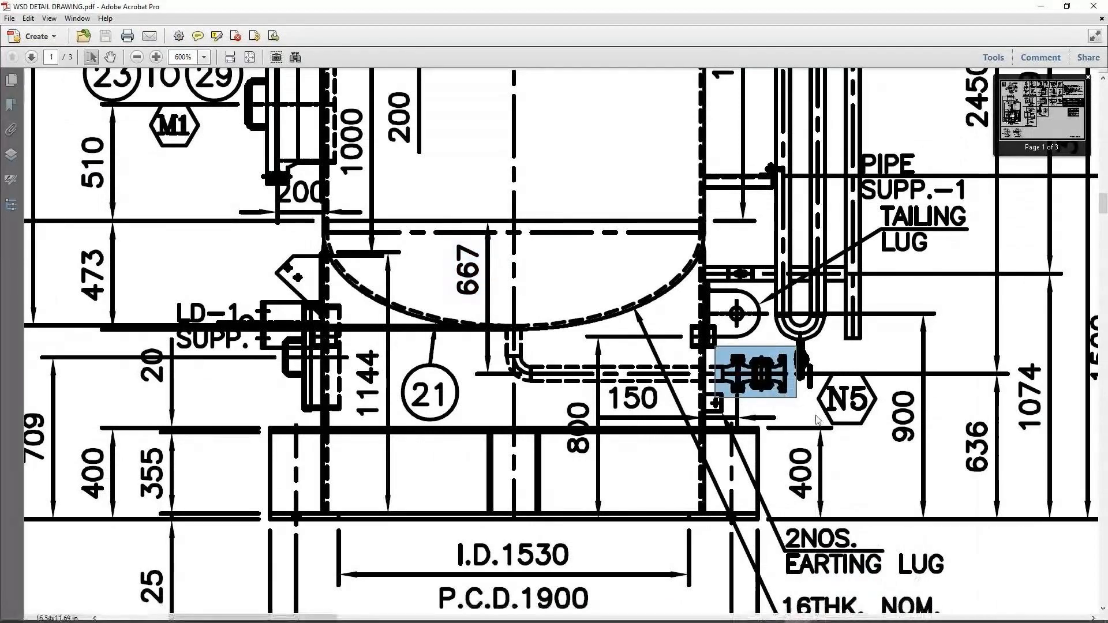
Step: Back in Static Equipment Generator, add a gasket named N5-Gasket to the external parts of nozzle N5
click(828, 617)
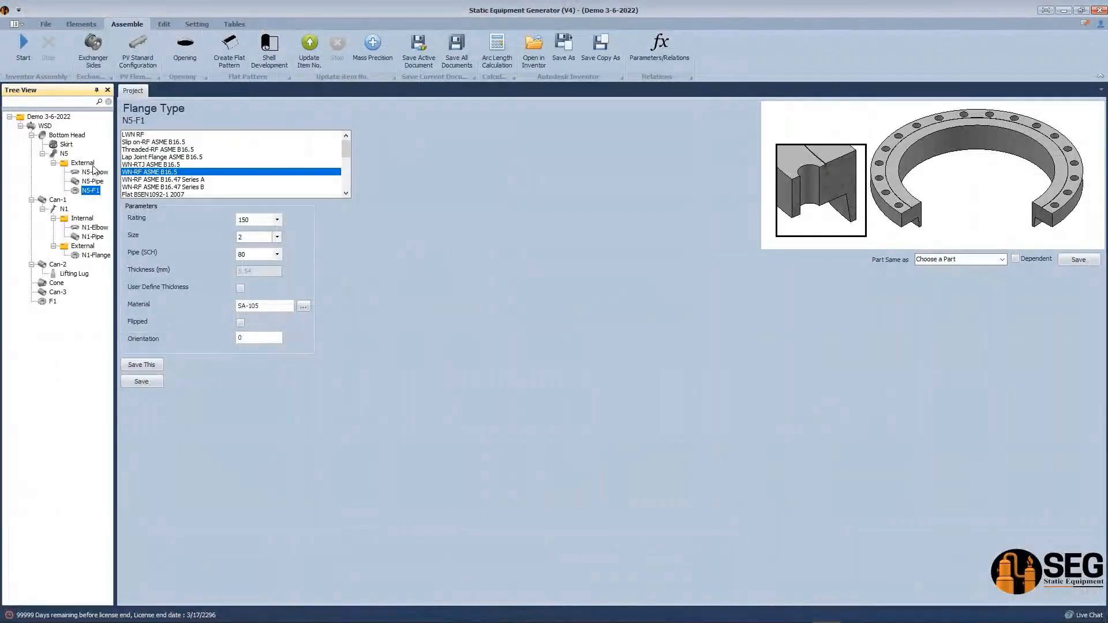
click(94, 166)
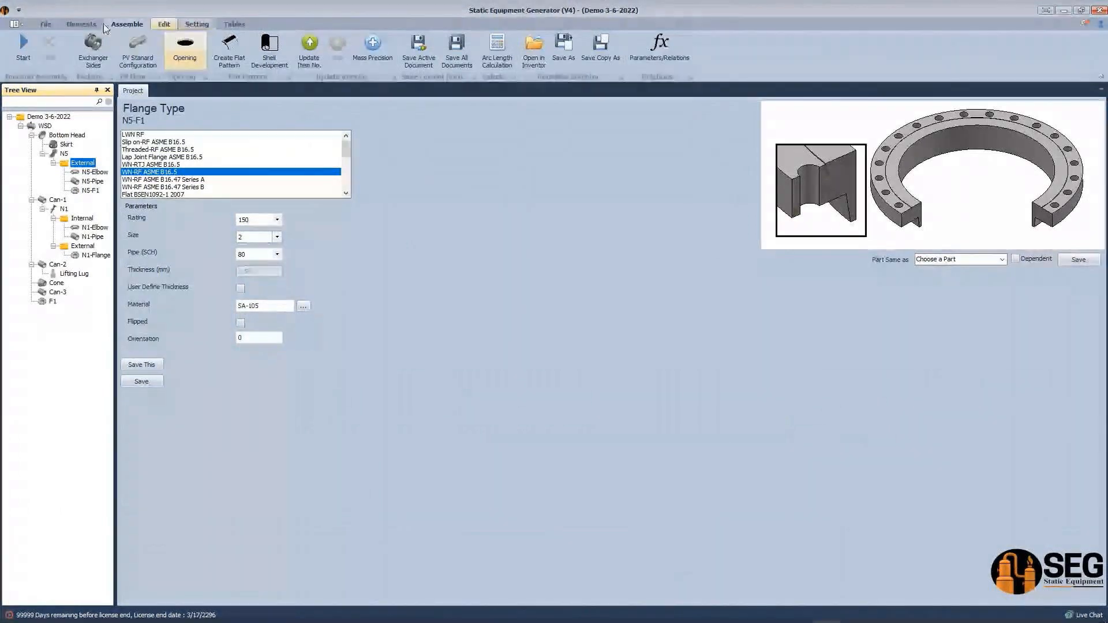
click(77, 25)
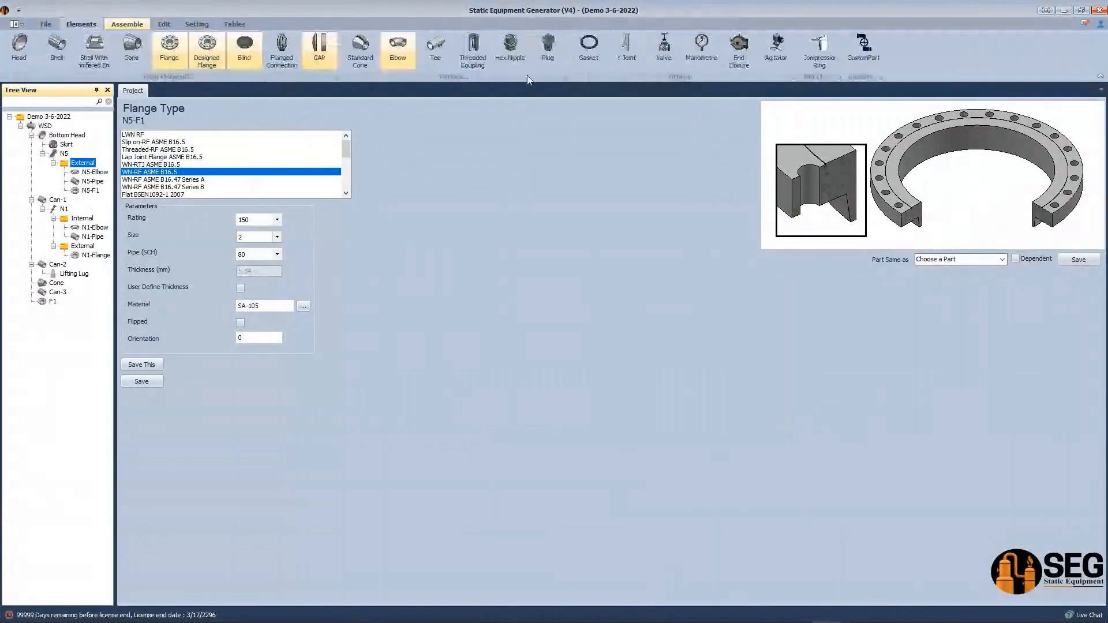
click(588, 46)
text(N5)
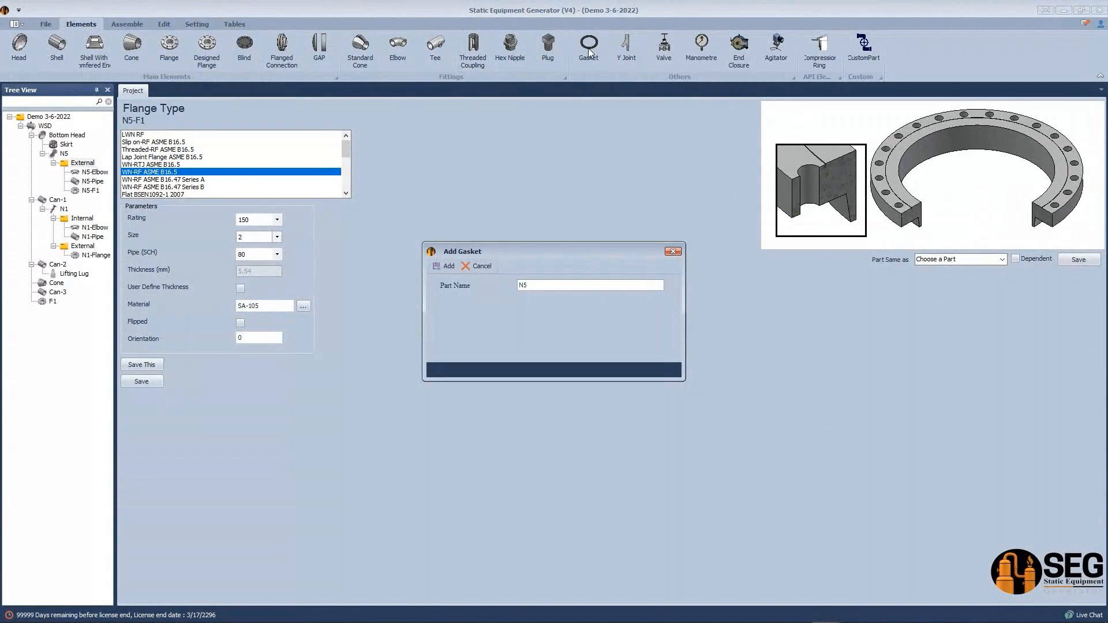
text(-Gasket)
key(Return)
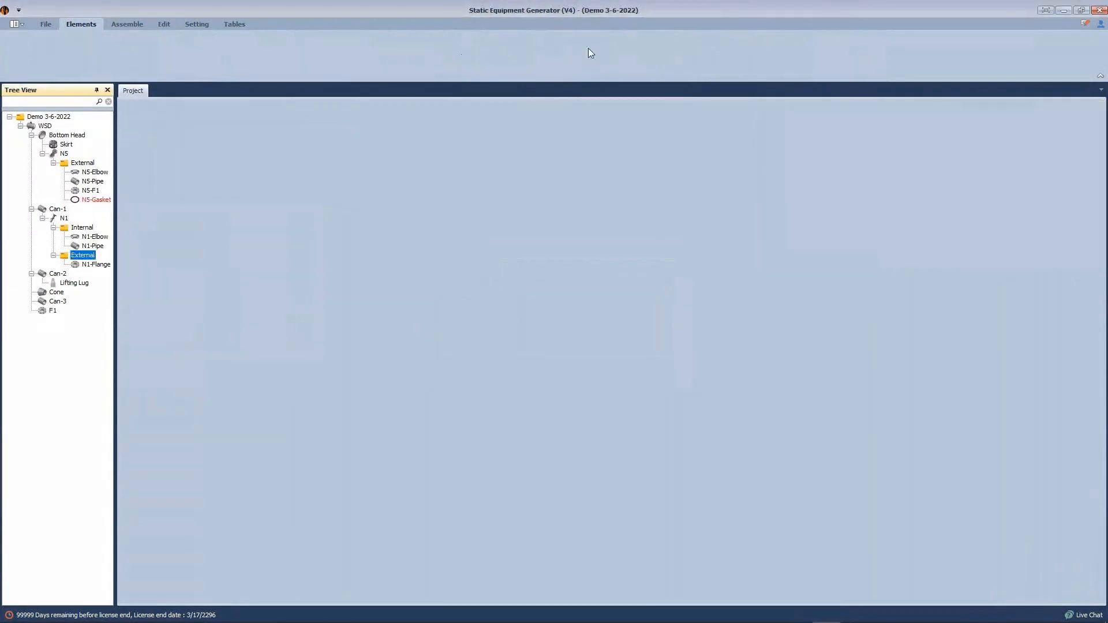
Step: Define N5-Gasket as RF Gasket For ASME B16.5 Flanges with size 2, and save it
click(105, 201)
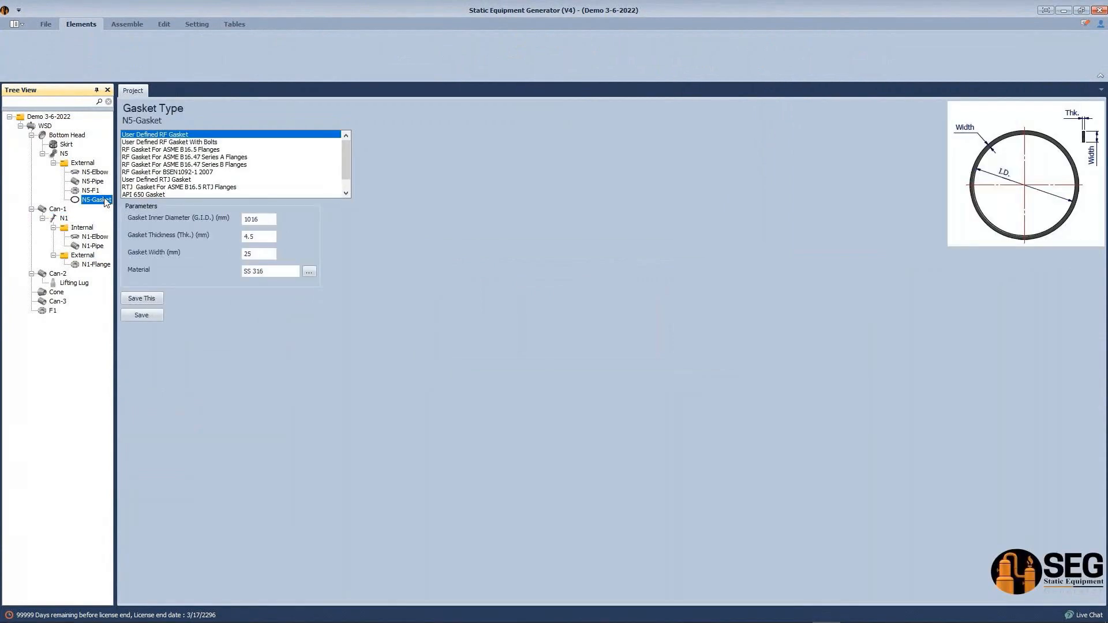
click(140, 149)
click(261, 235)
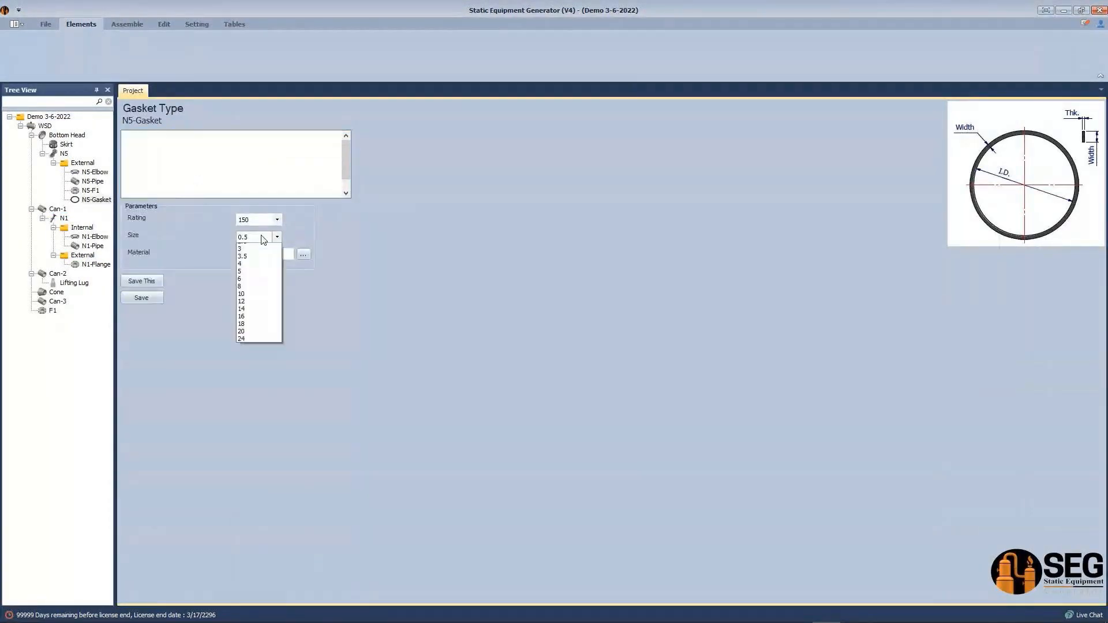
click(254, 285)
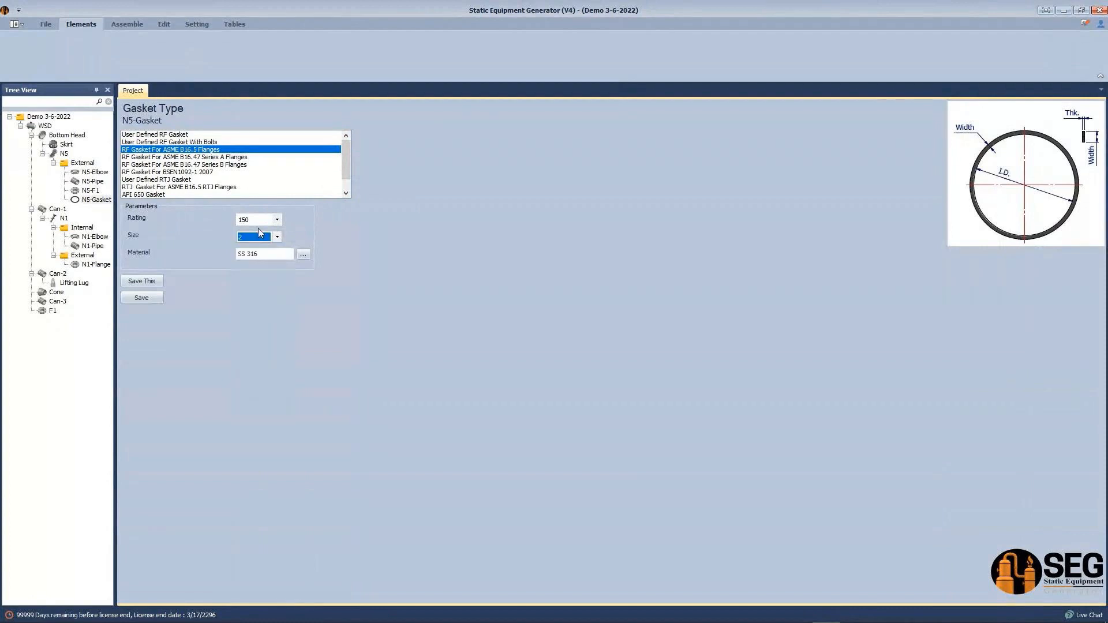
click(149, 298)
Step: Add a valve named V1 to the external parts of nozzle N5
click(91, 163)
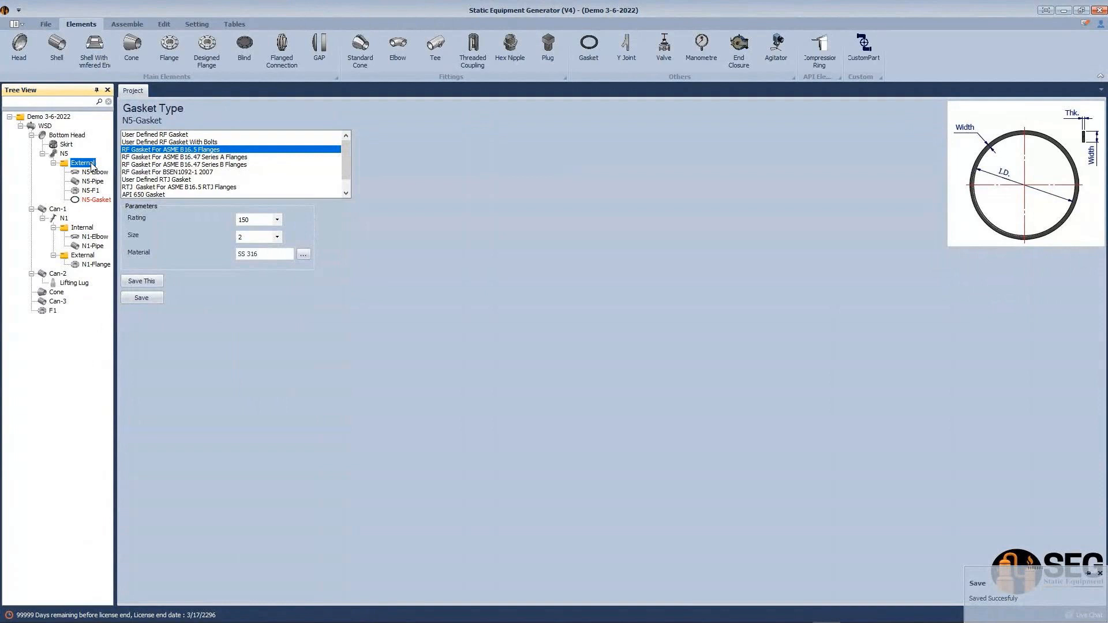
click(662, 55)
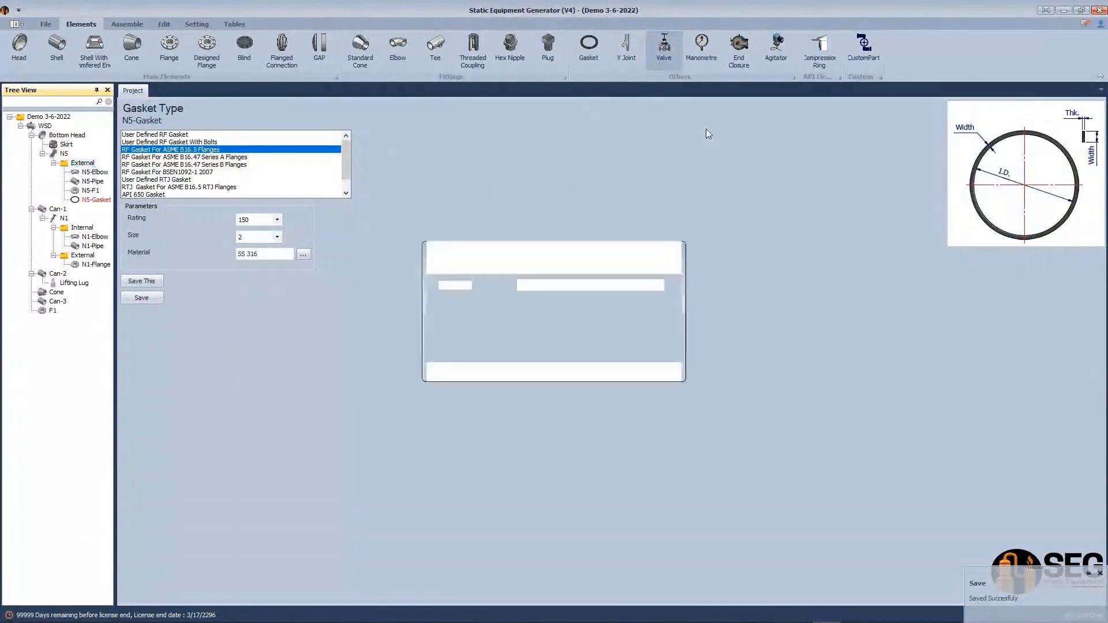
text(N)
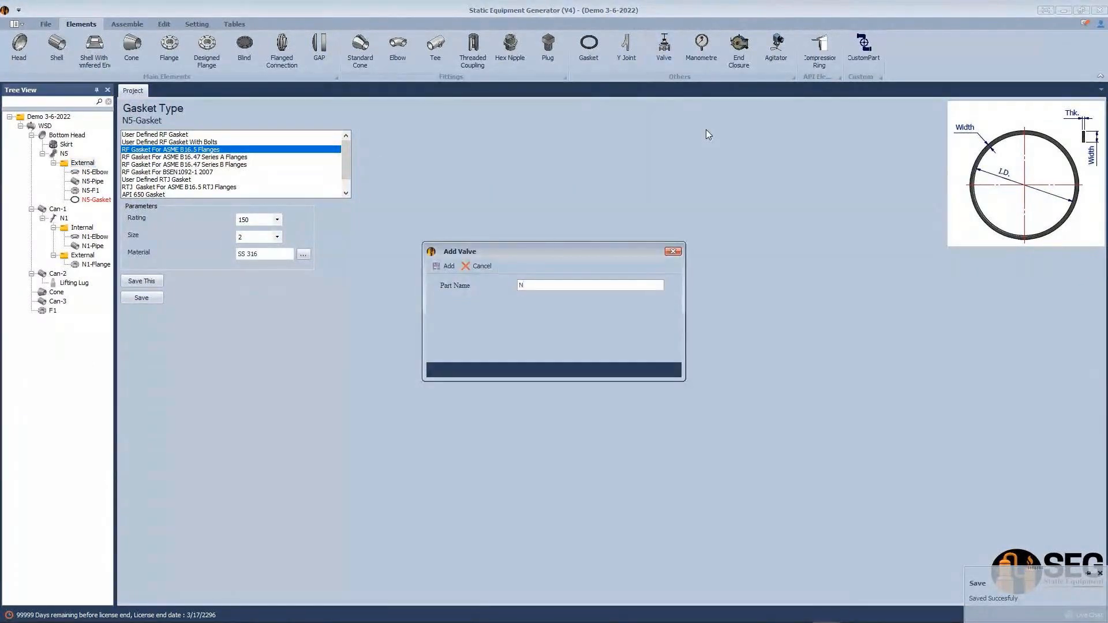
text(5)
key(BackSpace)
key(BackSpace)
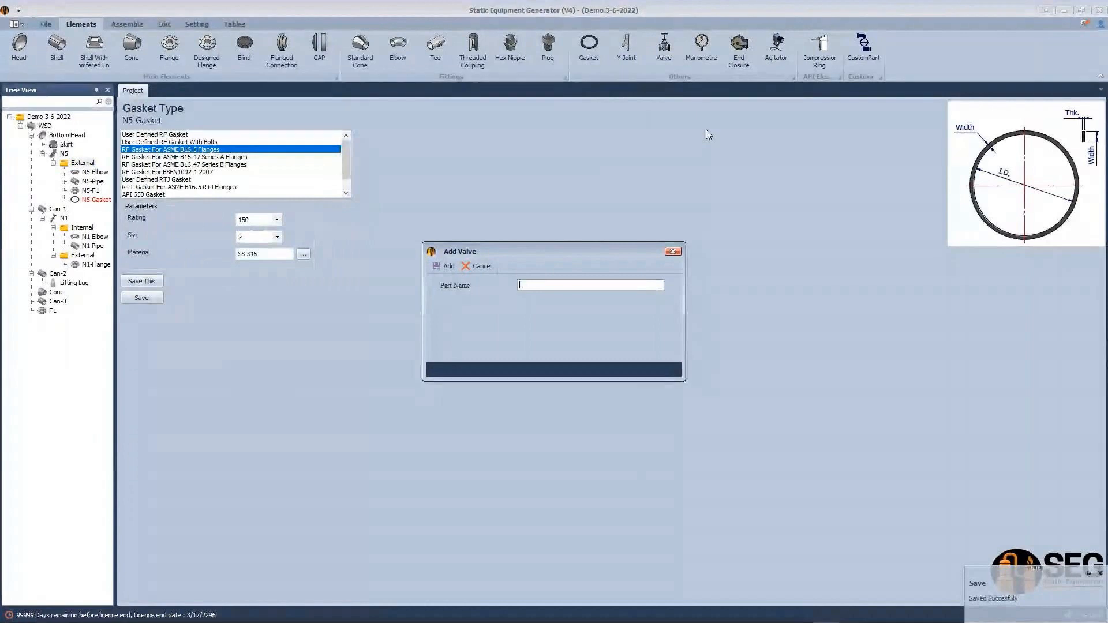
text(V1)
key(Return)
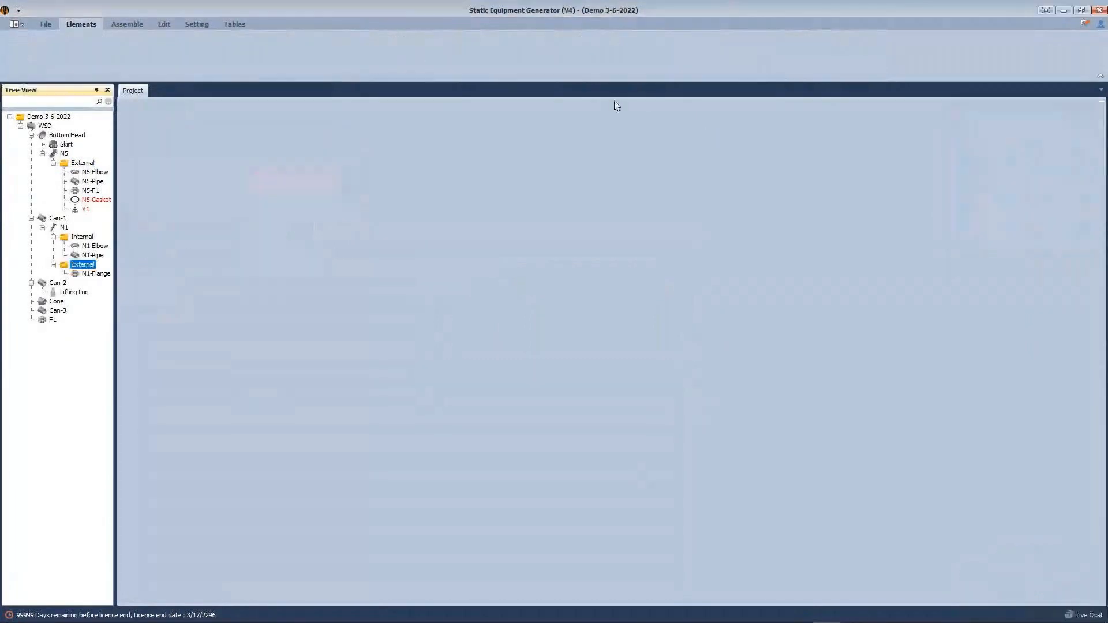
Step: Define valve V1 as Flanged Swing Check Valve-RF with rating 150, and save it
click(86, 209)
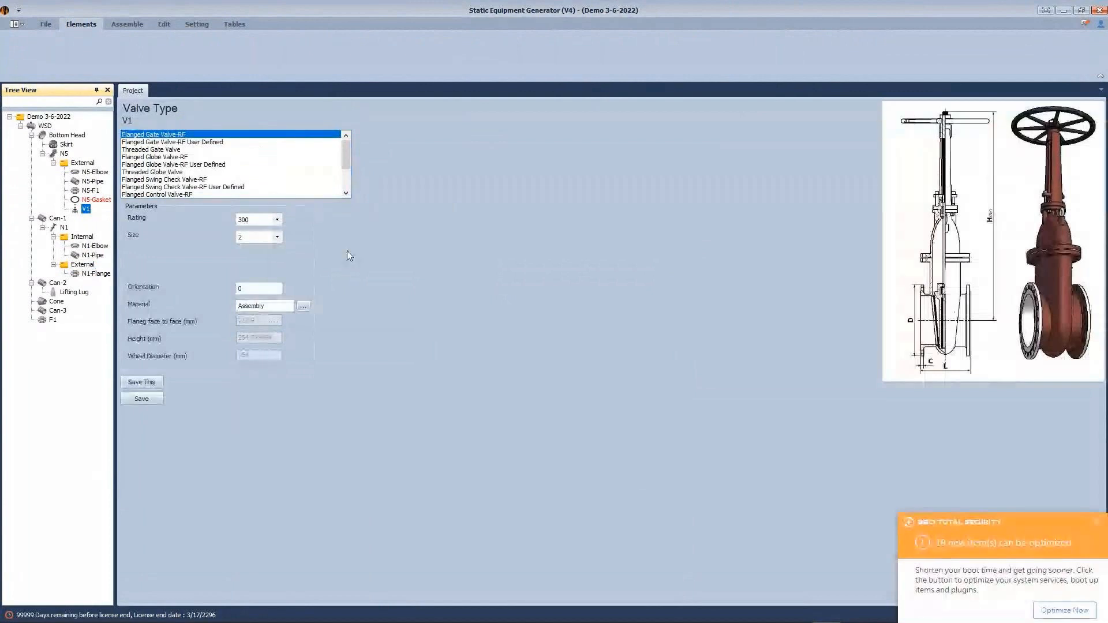
scroll(214, 175, down, 1)
scroll(215, 175, down, 3)
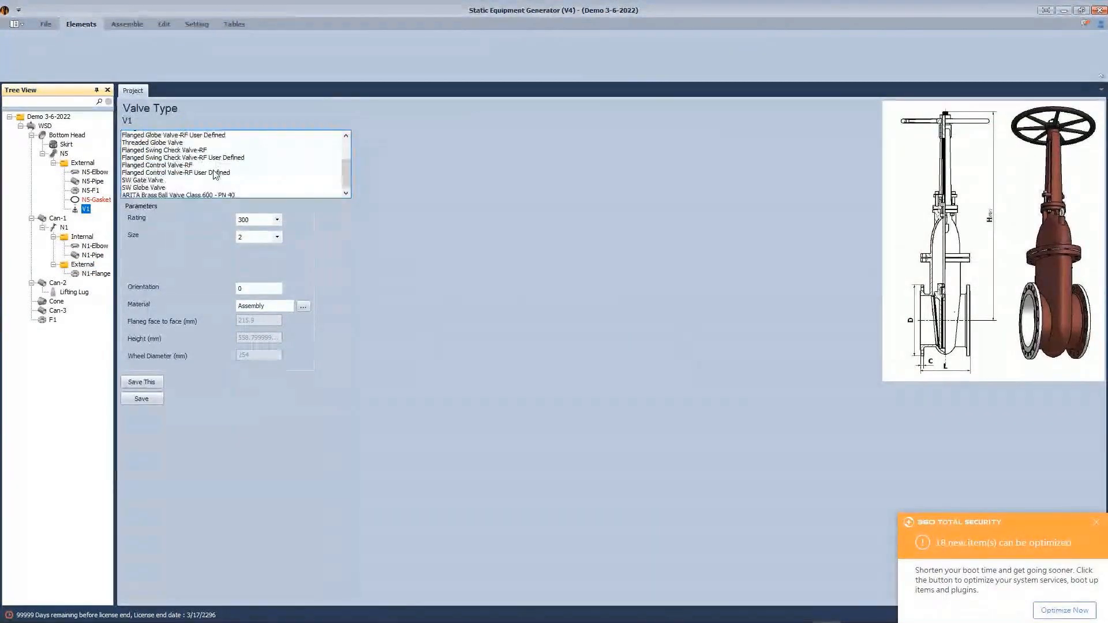
scroll(215, 175, up, 1)
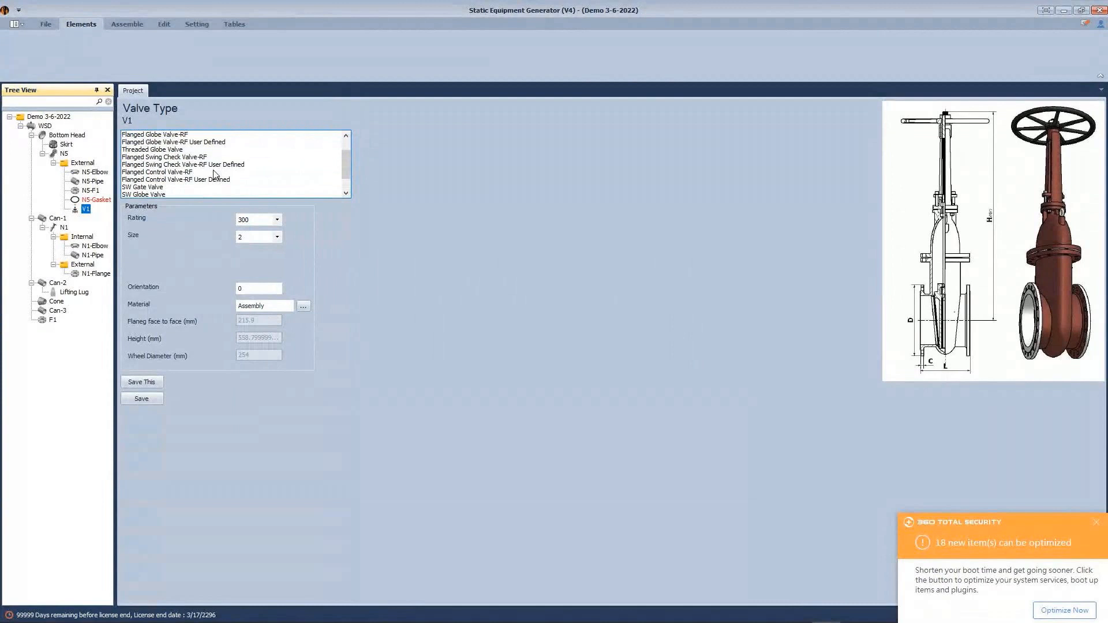
click(186, 157)
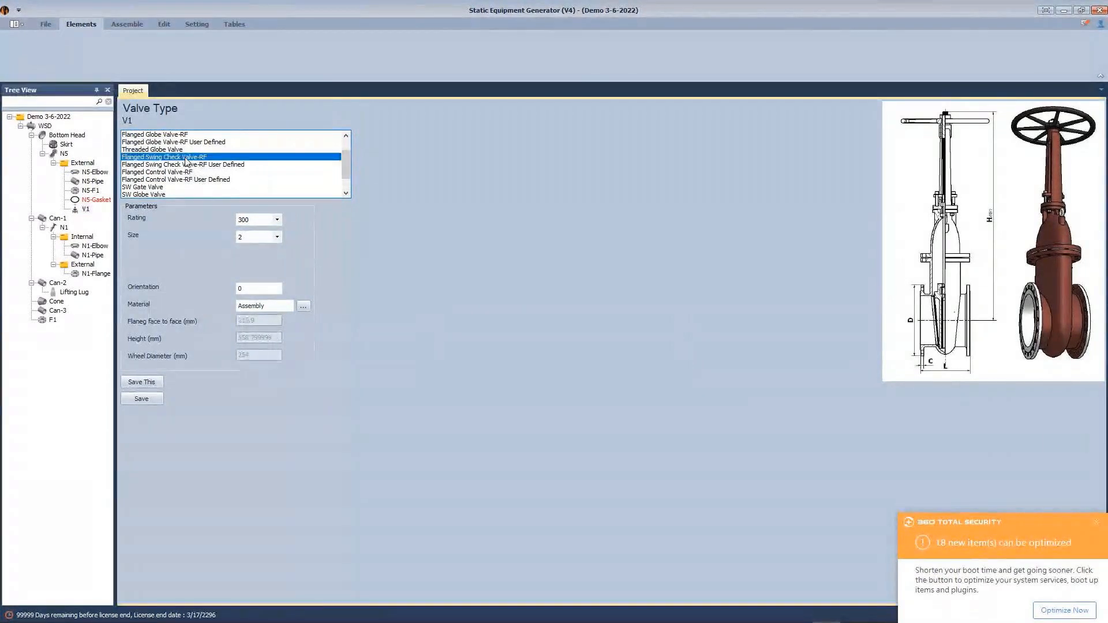
click(277, 220)
click(245, 227)
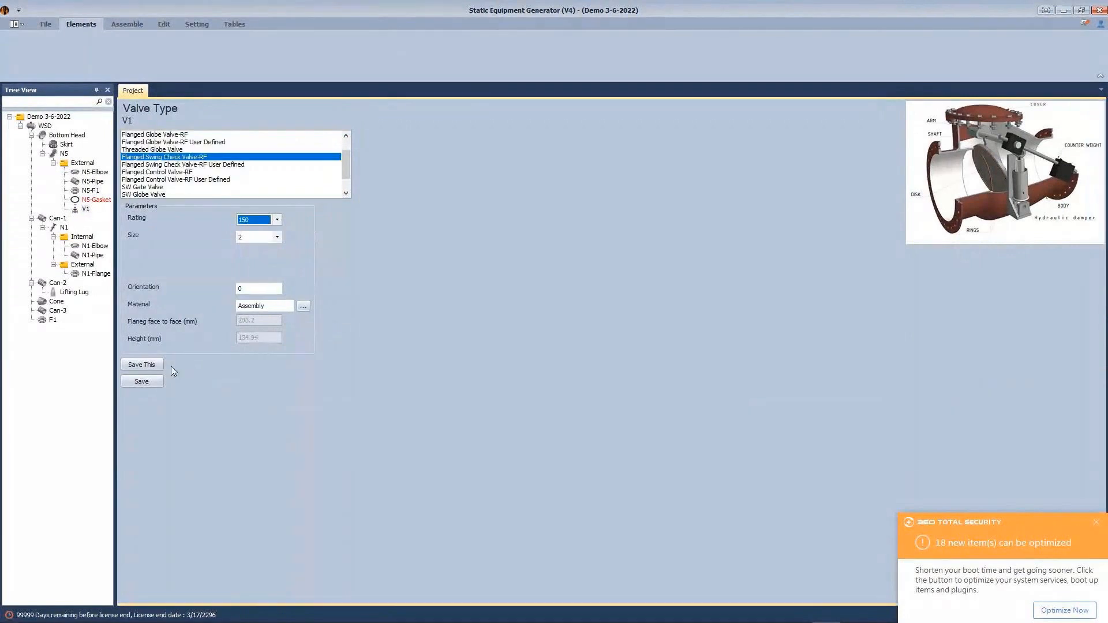
click(160, 383)
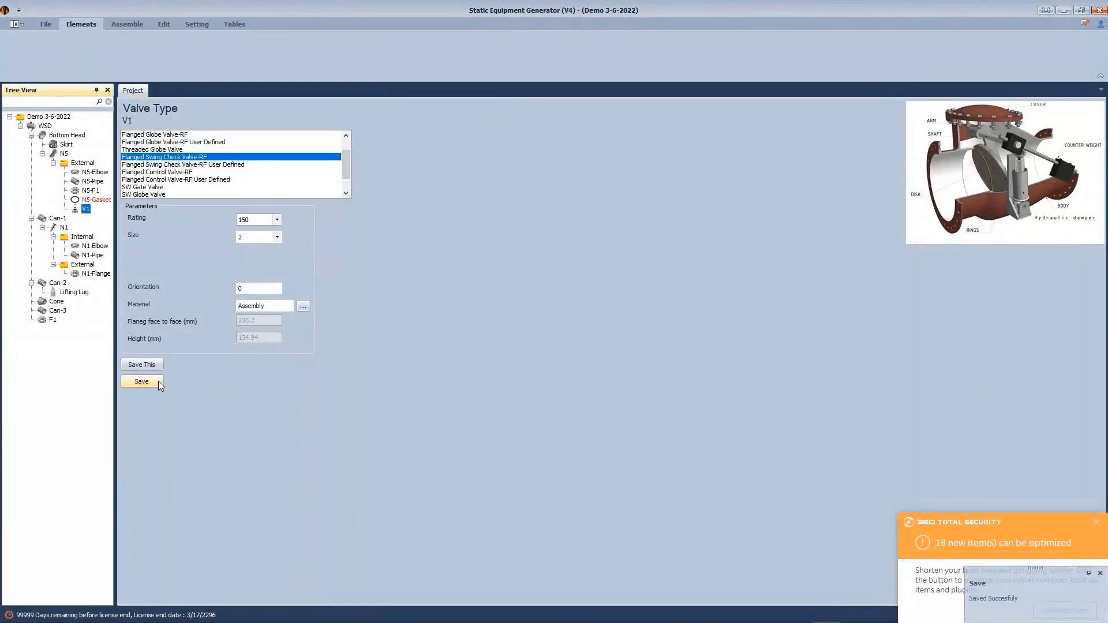
Step: Start the assembly update and inspect valve V1 at the end of nozzle N5 in Autodesk Inventor
click(127, 23)
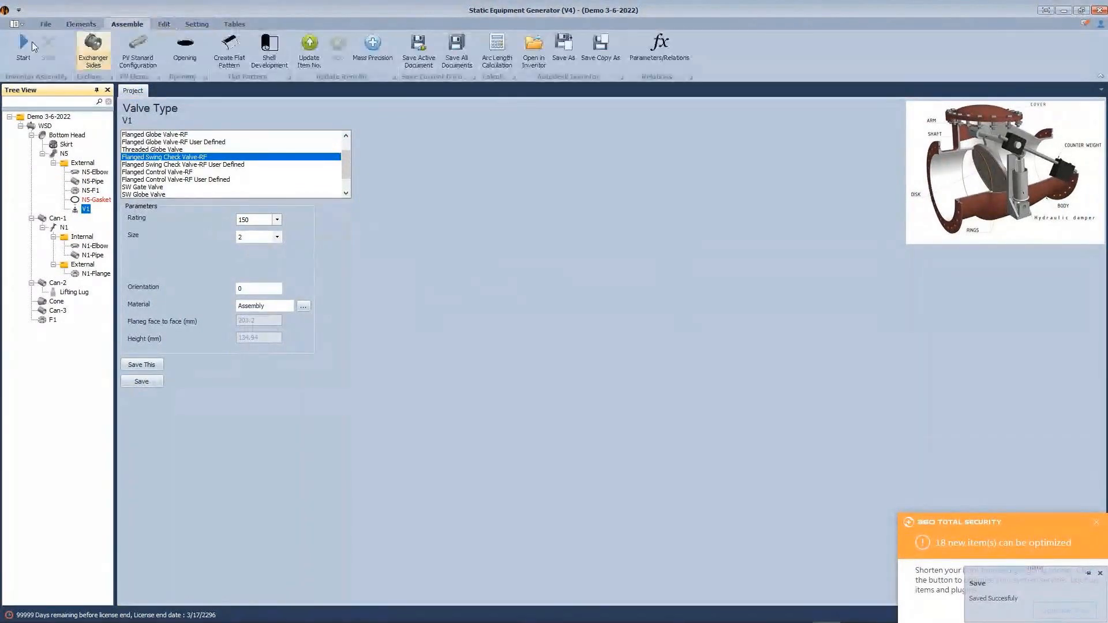
click(24, 46)
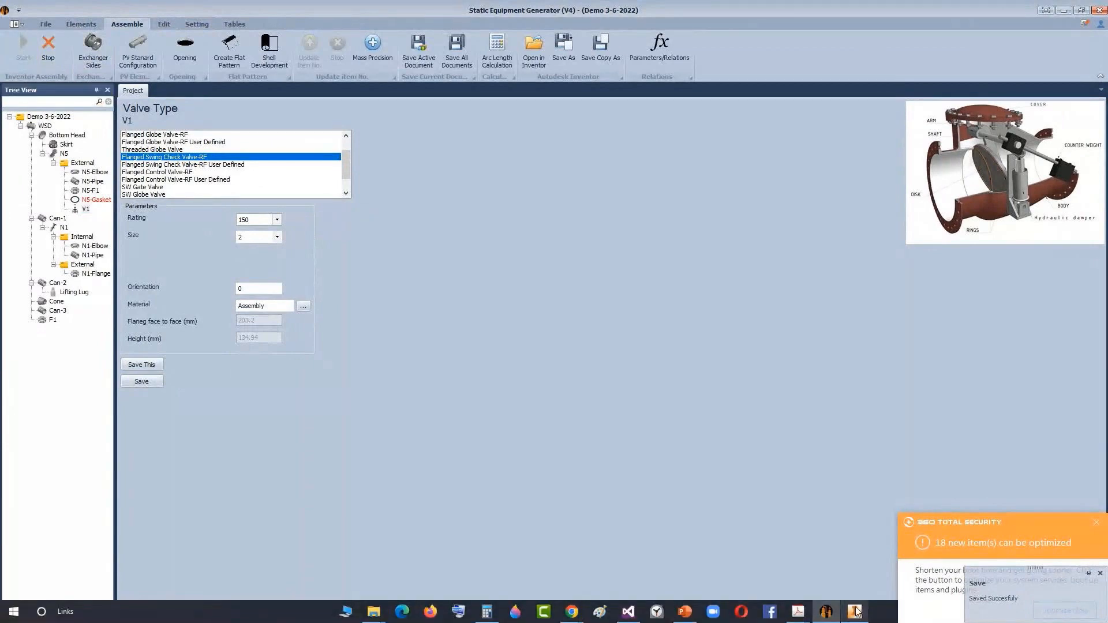
click(854, 611)
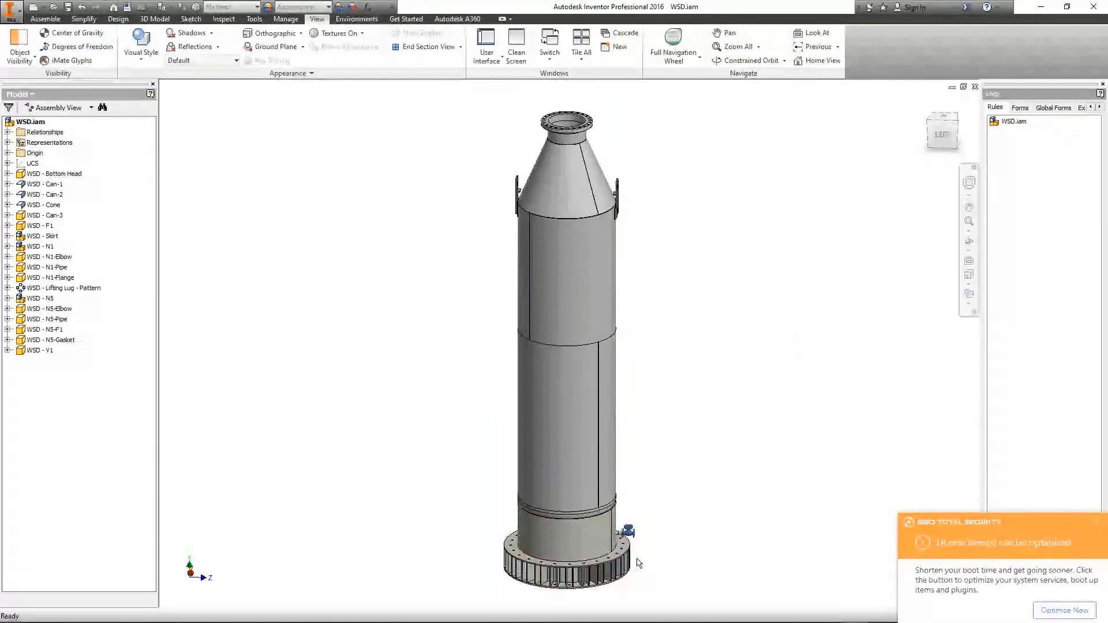
scroll(633, 570, down, 8)
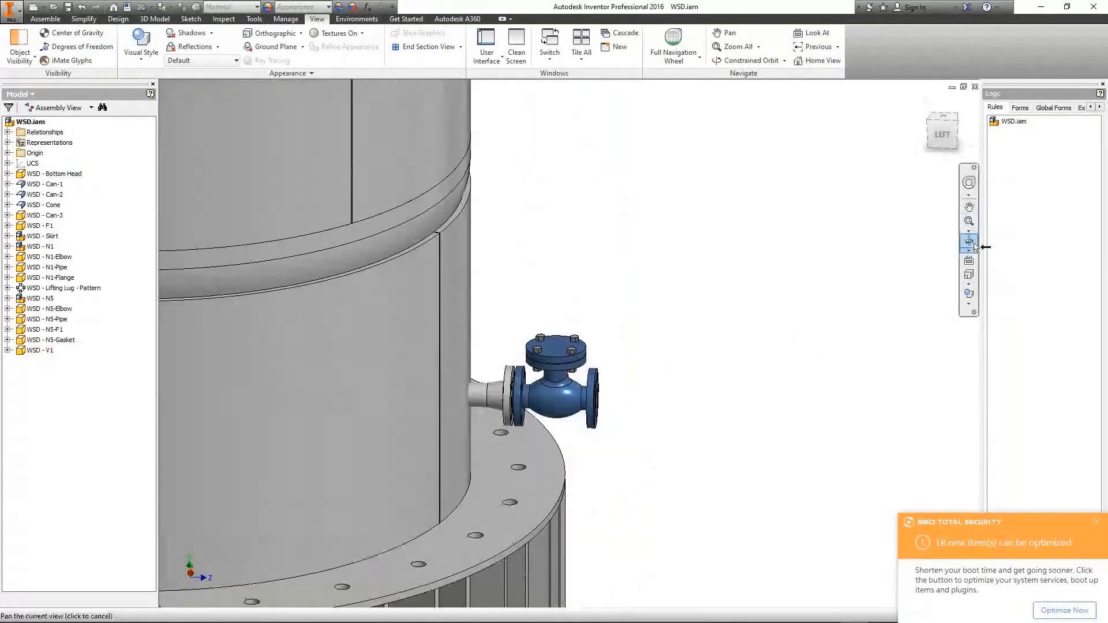
click(974, 247)
scroll(566, 341, up, 3)
drag(646, 364, 487, 369)
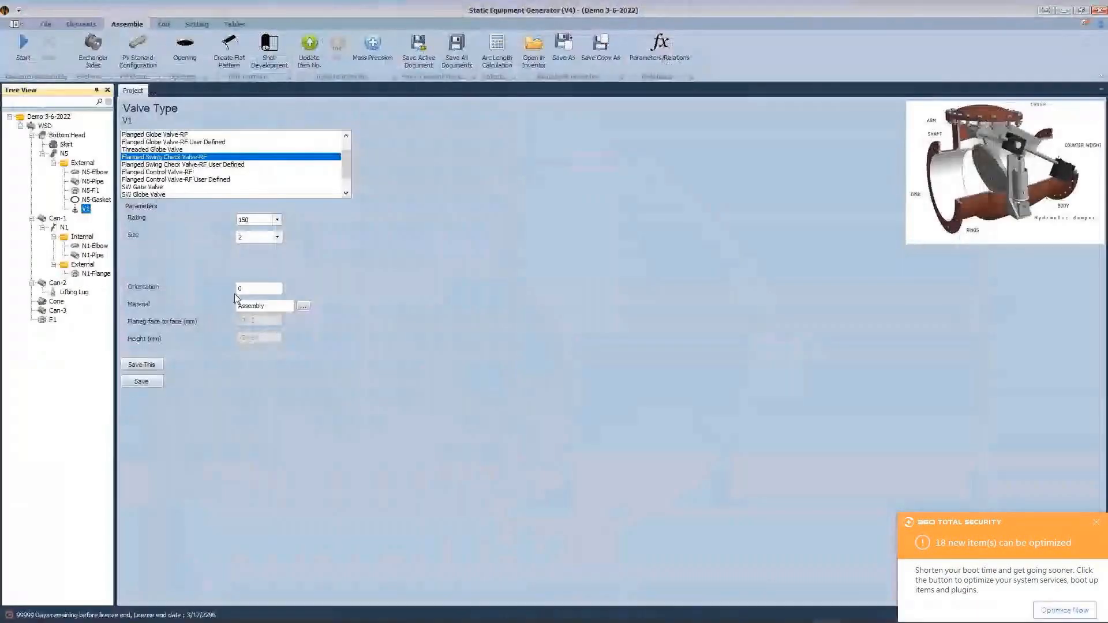
Step: Back in Static Equipment Generator, set valve V1's orientation to 90, save it and update the assembly
drag(244, 288, 220, 285)
text(90)
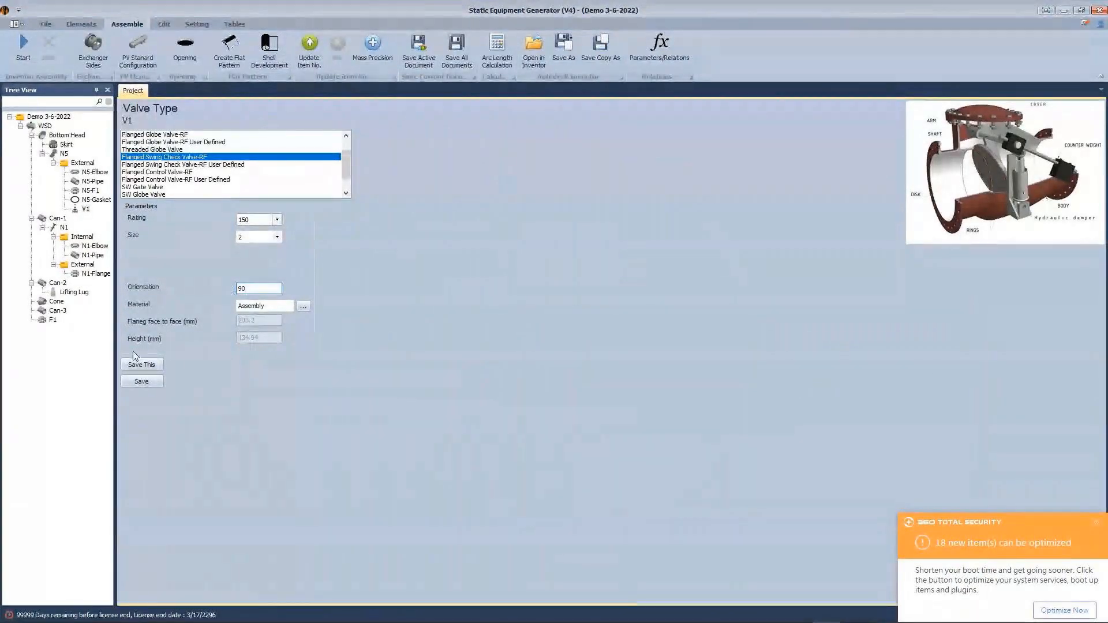
click(141, 381)
click(26, 51)
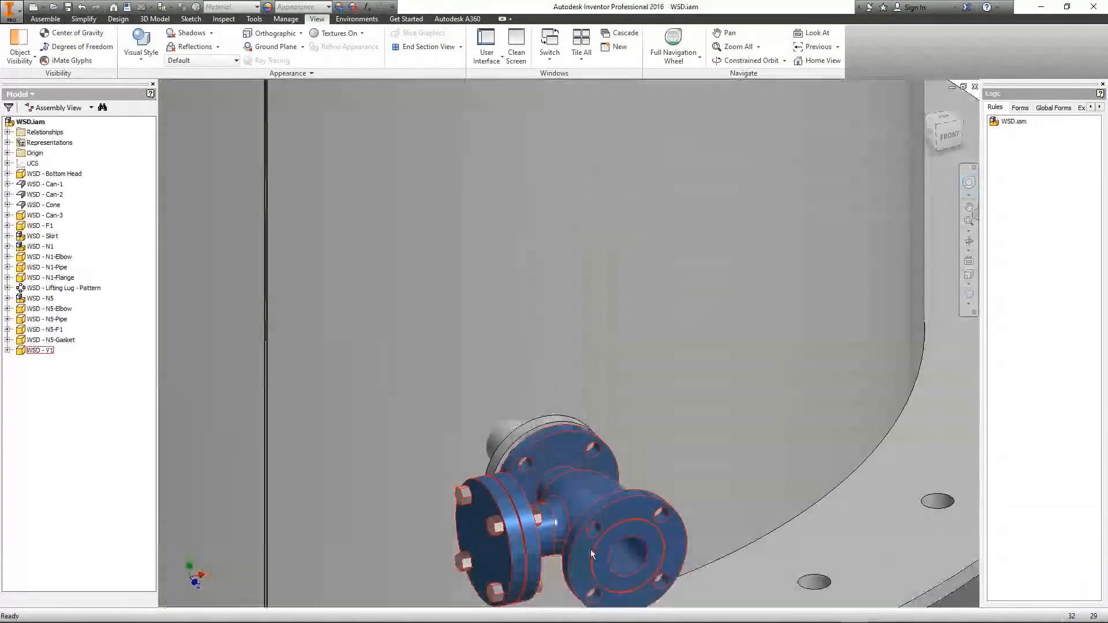
Step: Examine the orientation of the valve on nozzle N5 beside the skirt in the Inventor model from several views
middle_drag(643, 507, 558, 363)
scroll(583, 379, down, 3)
scroll(813, 359, down, 6)
shift+middle_drag(750, 404, 619, 206)
scroll(655, 342, up, 5)
shift+middle_drag(561, 373, 512, 261)
shift+middle_drag(517, 319, 528, 372)
scroll(616, 279, down, 2)
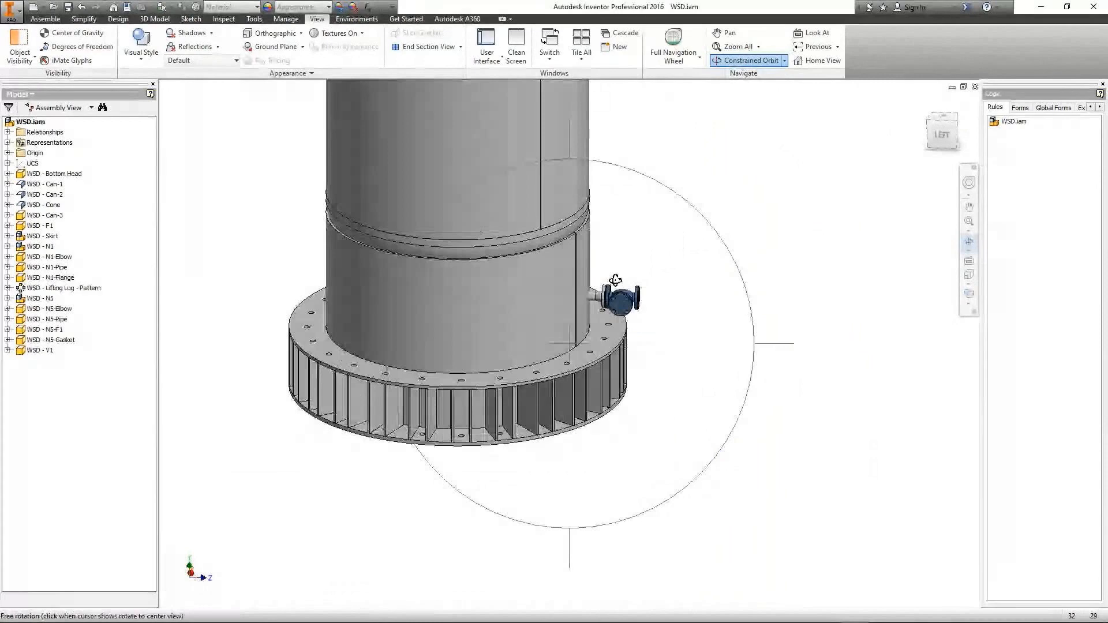
scroll(591, 298, up, 6)
scroll(580, 286, down, 3)
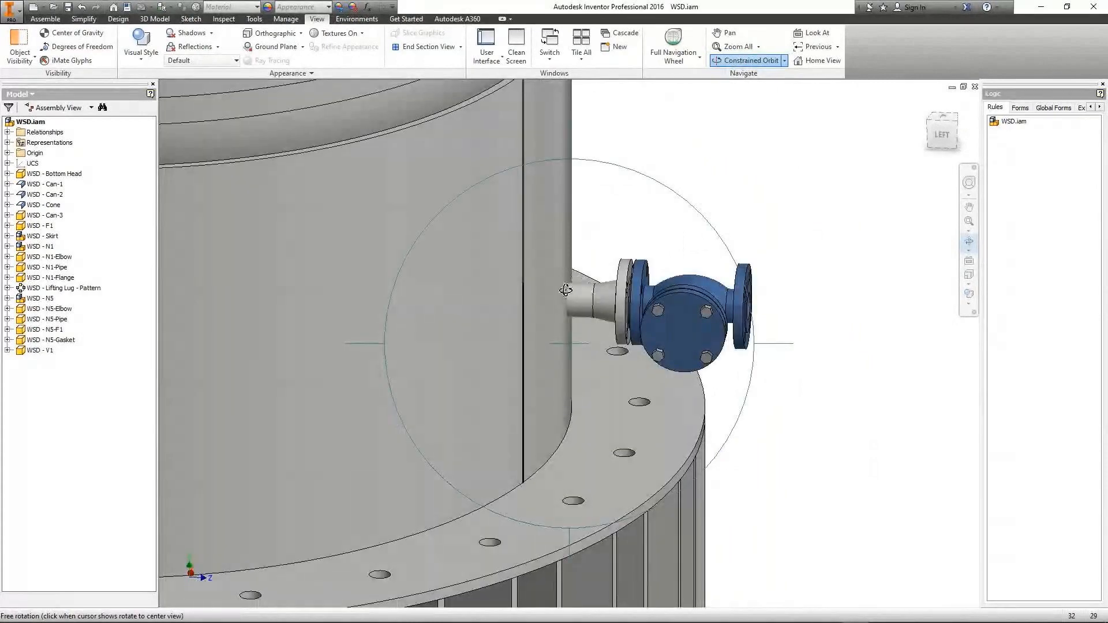
middle_drag(581, 286, 670, 418)
scroll(579, 313, down, 4)
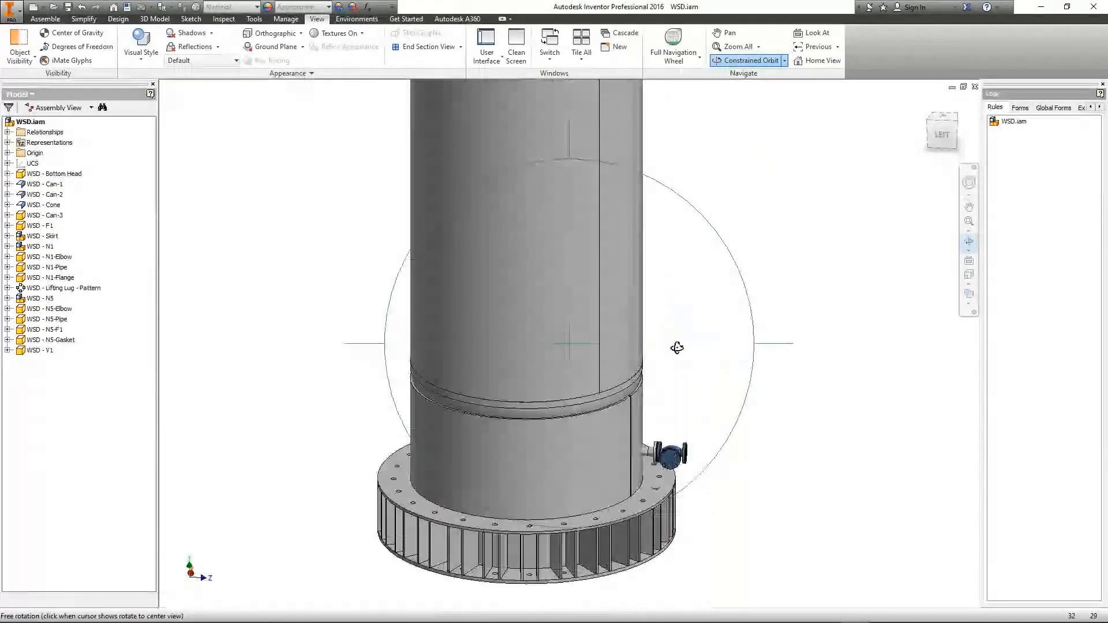
key(Escape)
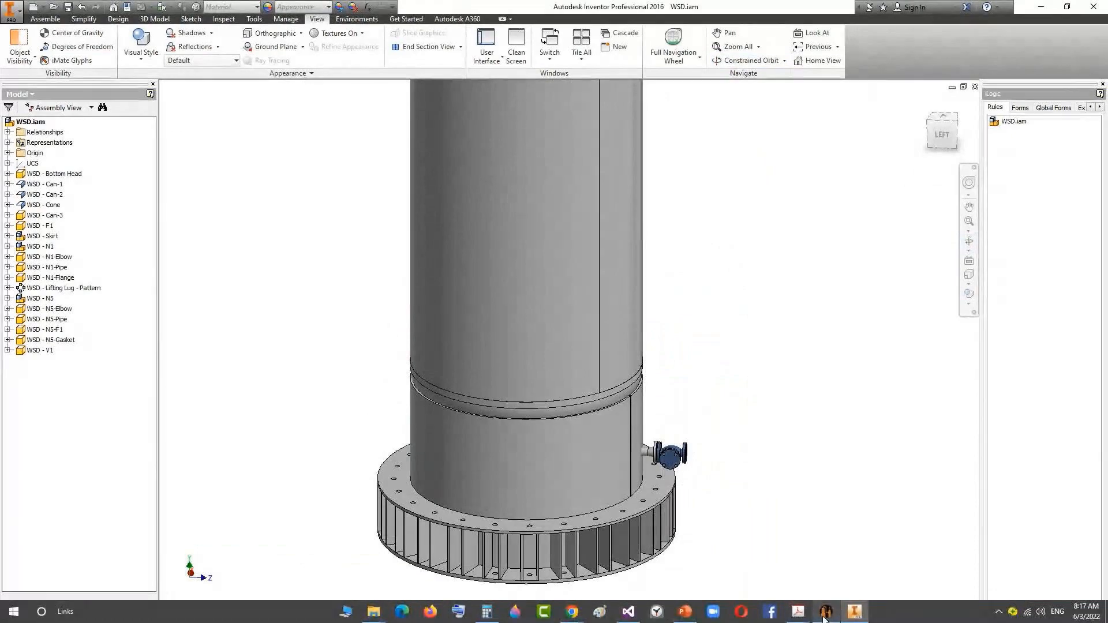
Step: Back in Static Equipment Generator, add a Shell Nozzle (B) named SO-1 to Can-1
click(826, 611)
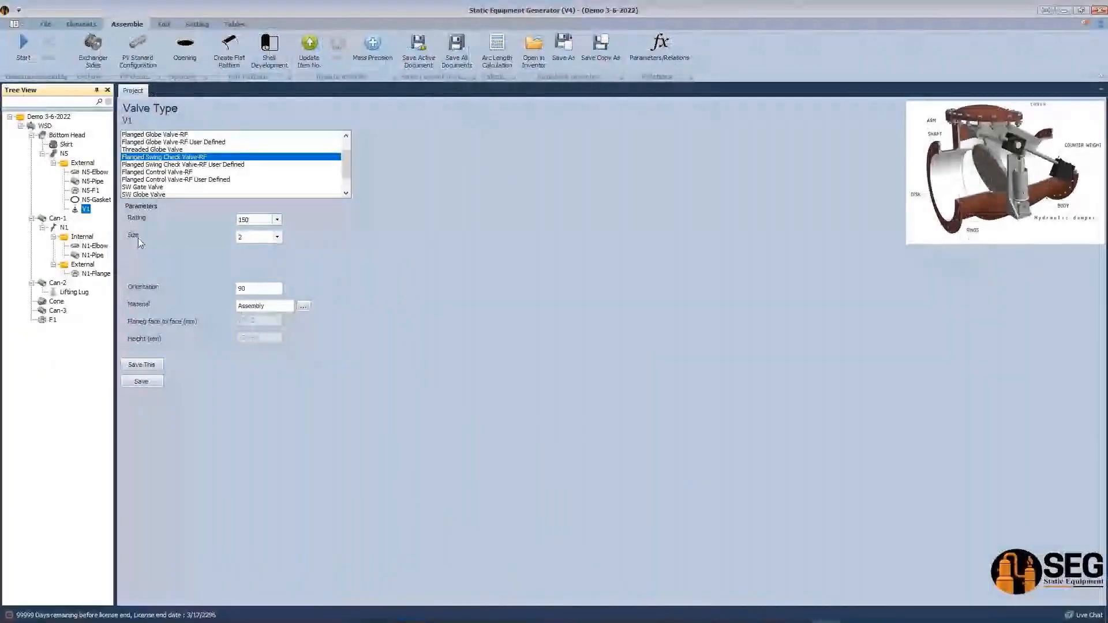
click(57, 218)
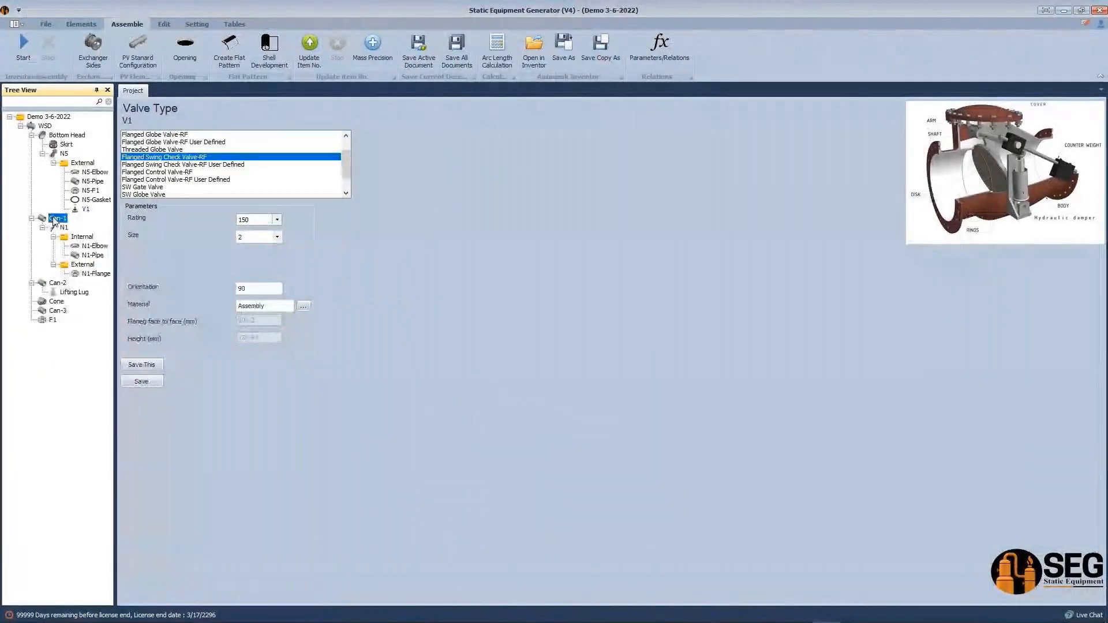
click(81, 24)
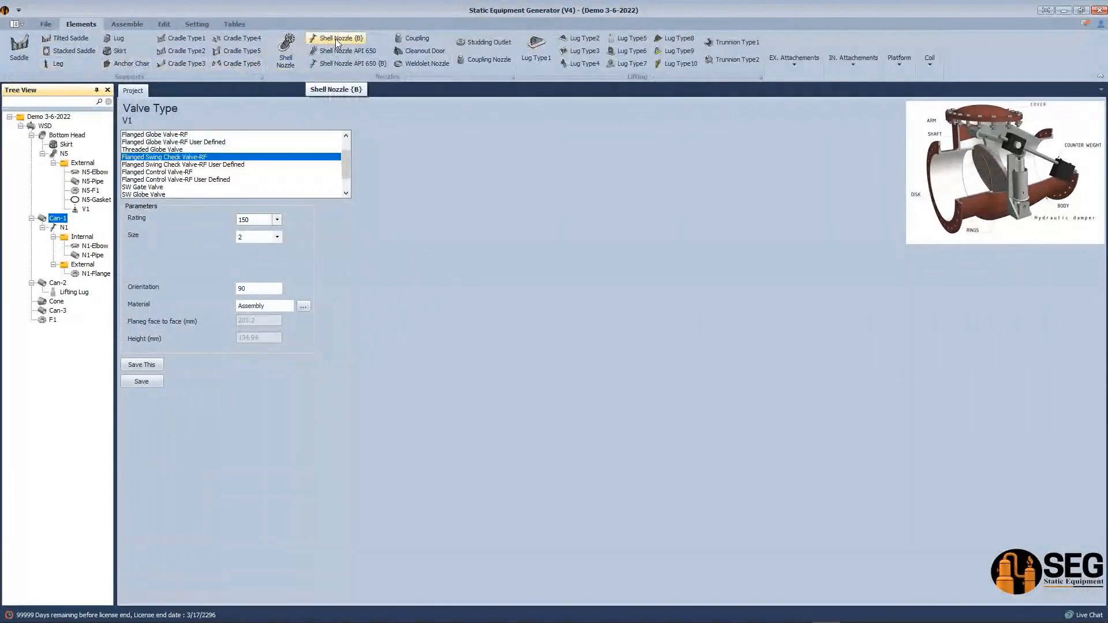
click(336, 38)
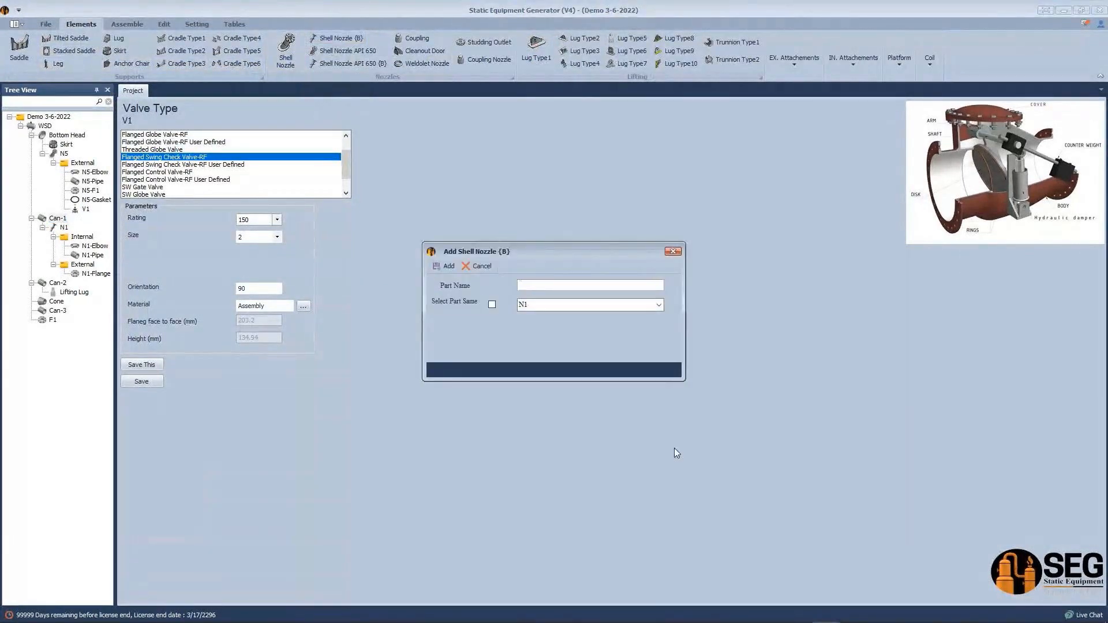
text(V)
key(BackSpace)
text(SO-1)
key(Return)
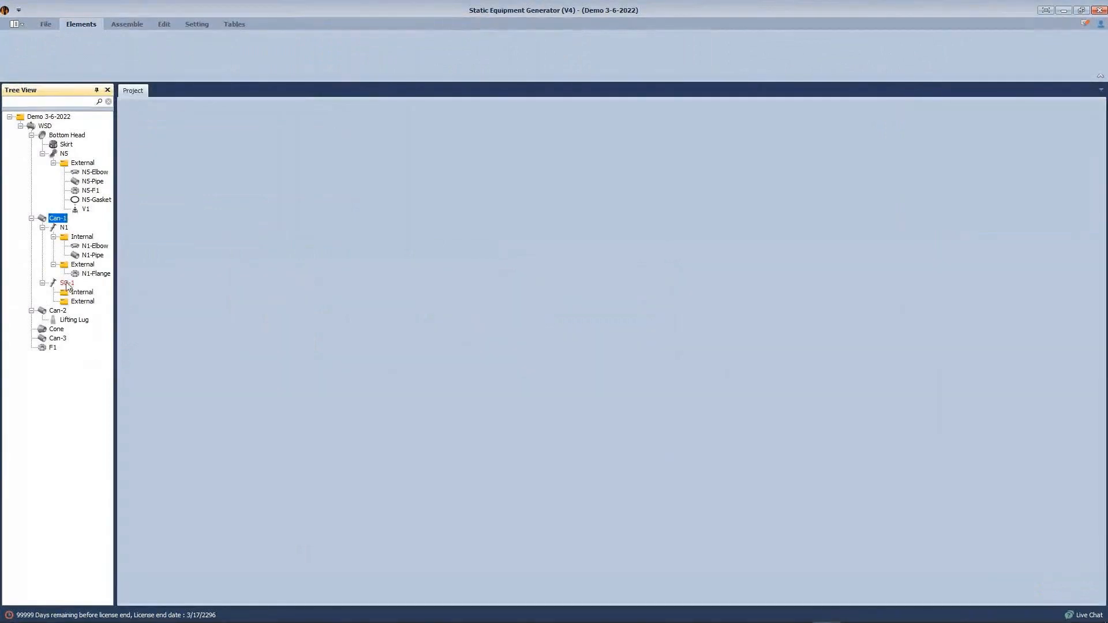
Step: Set nozzle SO-1's size to 4 and its schedule to STD
click(67, 283)
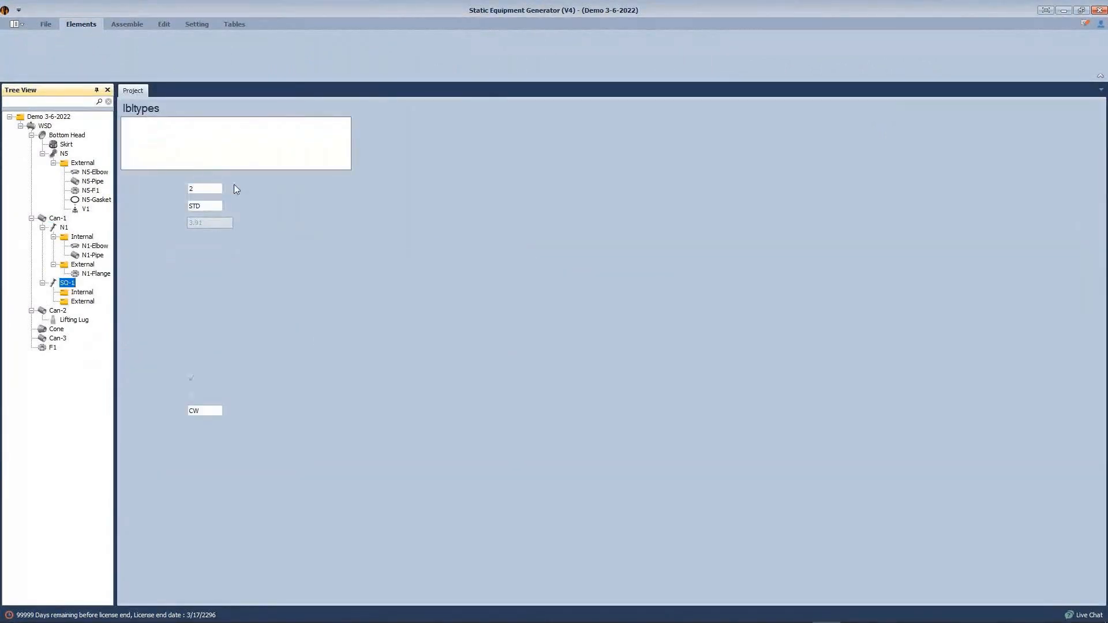
click(227, 202)
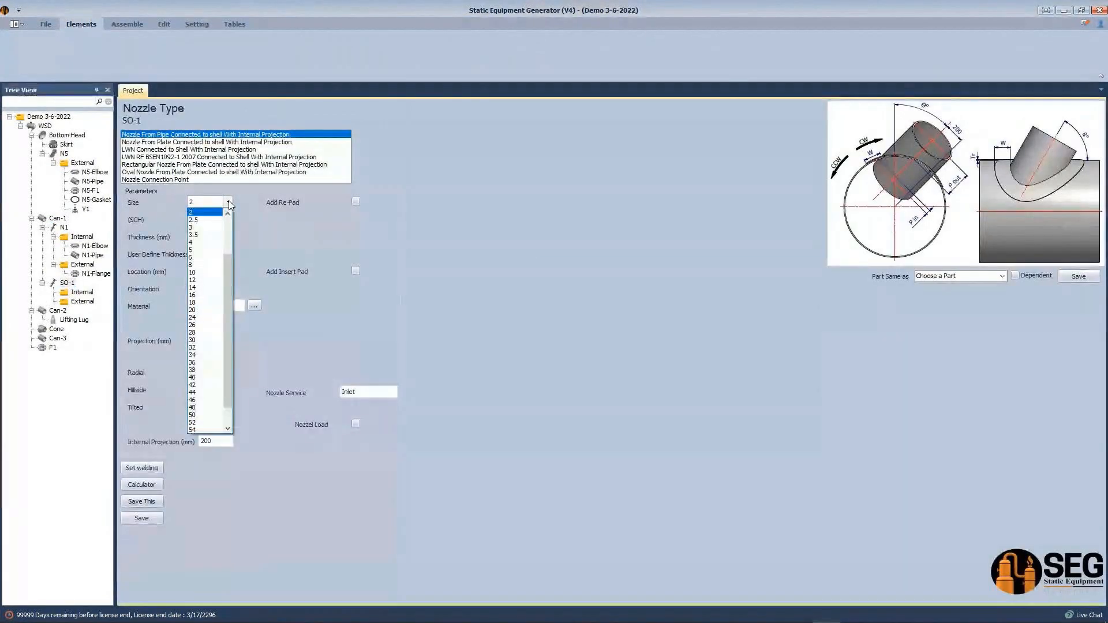
click(197, 242)
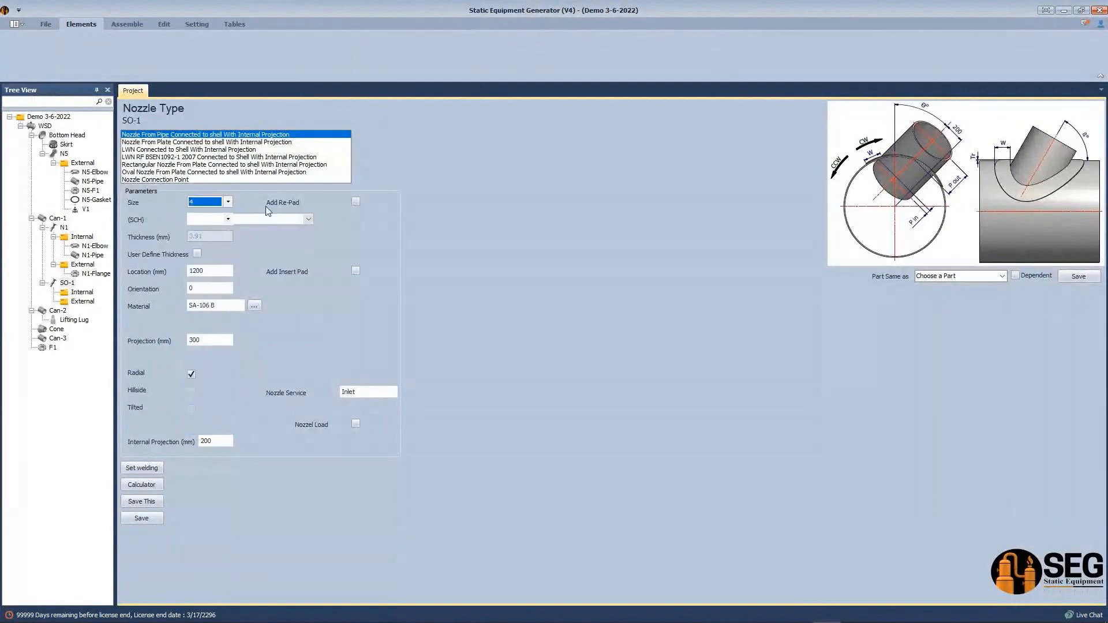
click(228, 219)
click(229, 223)
Step: Check the N5 elevation in the WSD detail drawing and set nozzle SO-1's location to -667 mm
drag(213, 271, 99, 272)
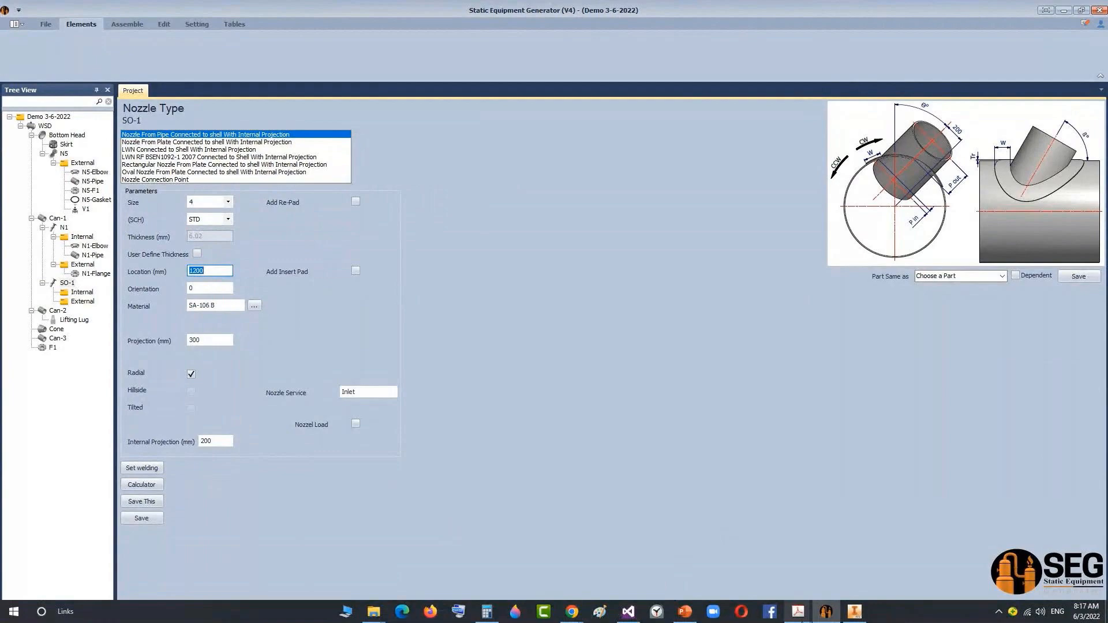
click(801, 616)
click(747, 571)
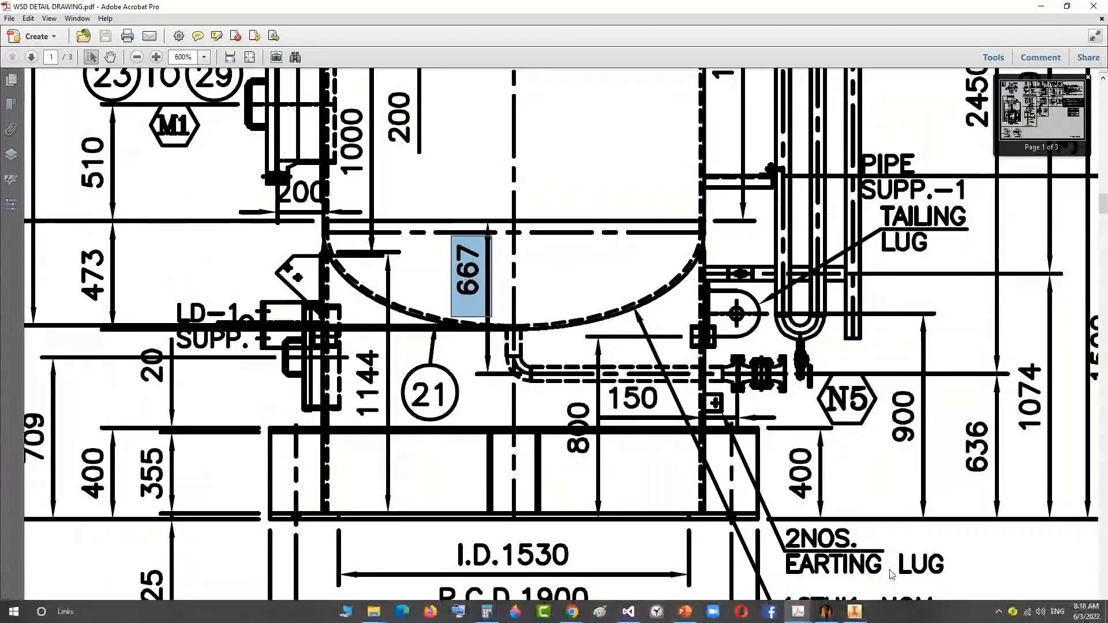
click(826, 611)
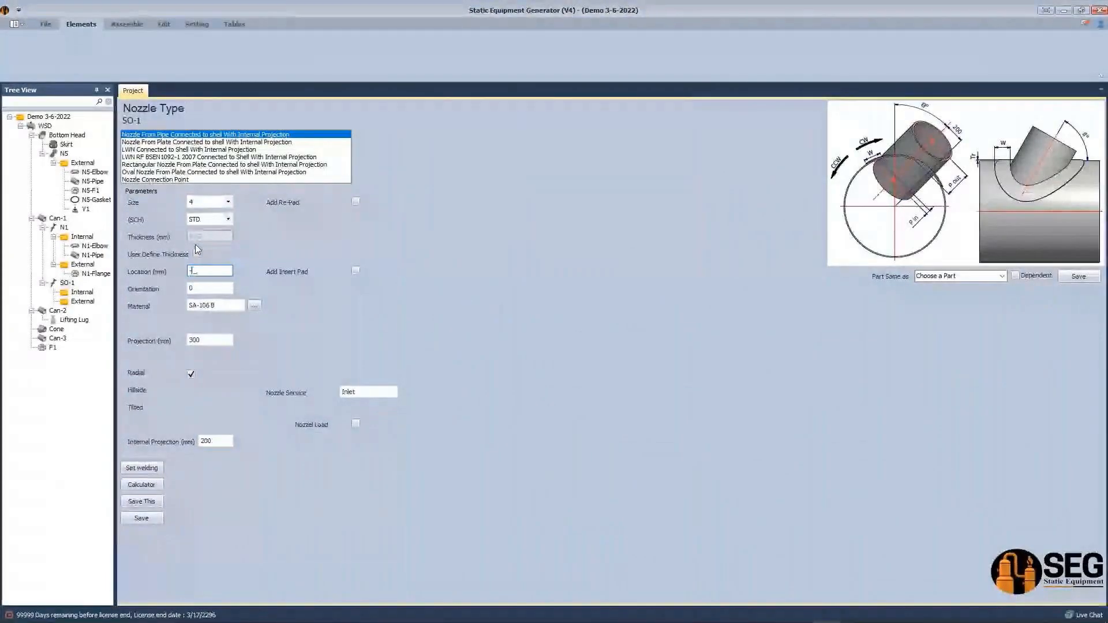
text(667)
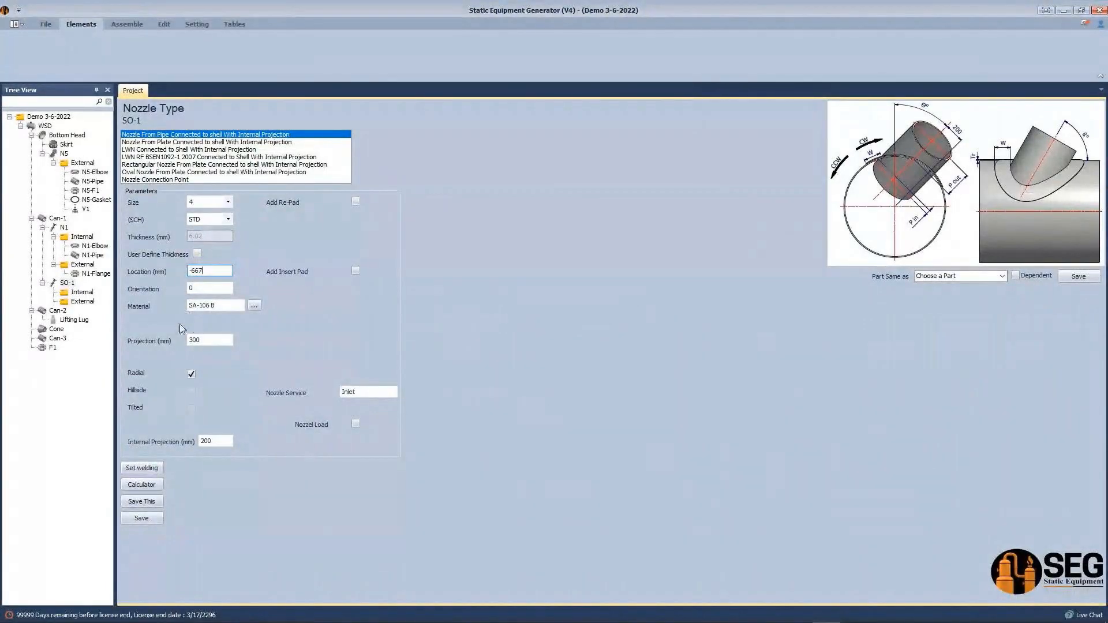
Step: Set both the projection and the internal projection of nozzle SO-1 to 60 mm
click(217, 343)
text(60)
click(209, 442)
text(60)
Step: Set SO-1's nozzle service to "Nozzle Opening", save the nozzle and start the assembly update
click(342, 392)
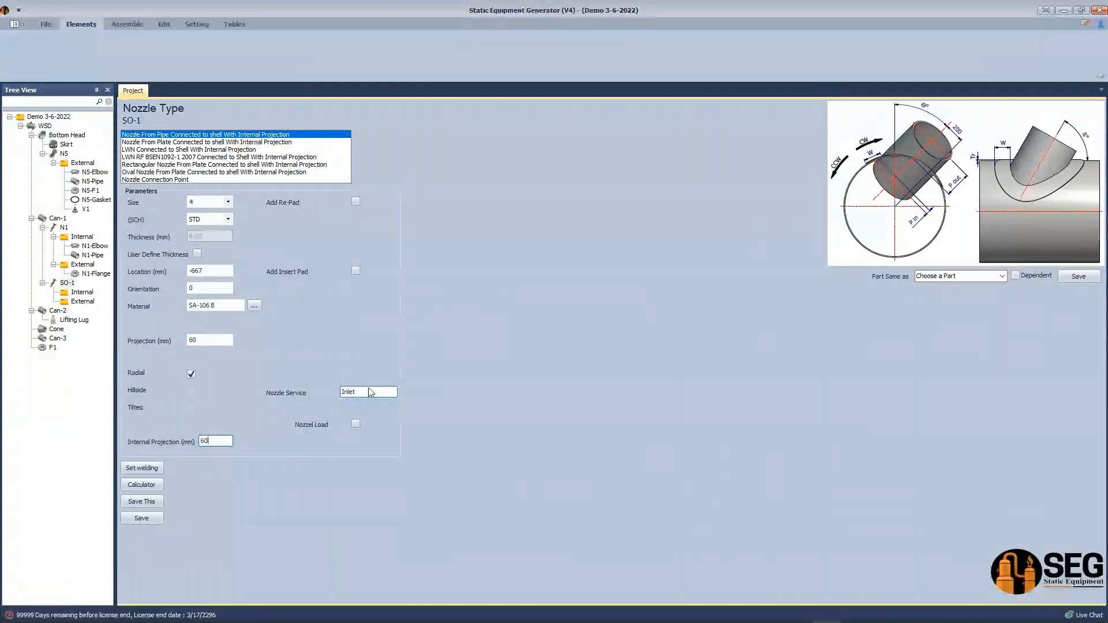
key(shift+End)
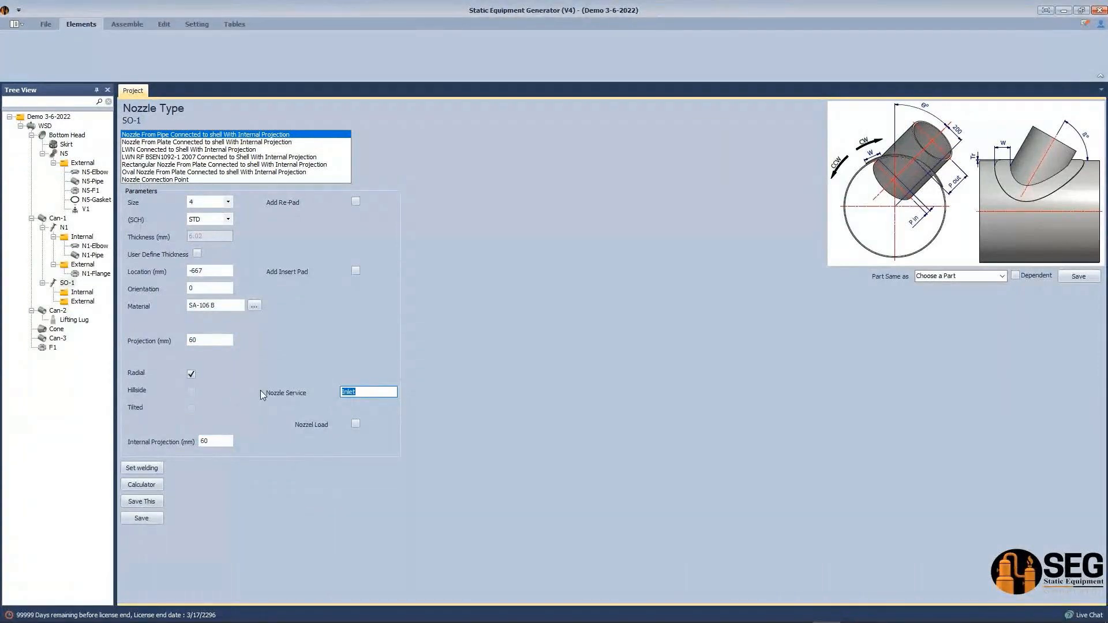
text(Nozzle Opem)
key(BackSpace)
text(nng)
key(BackSpace)
key(BackSpace)
key(BackSpace)
key(BackSpace)
key(BackSpace)
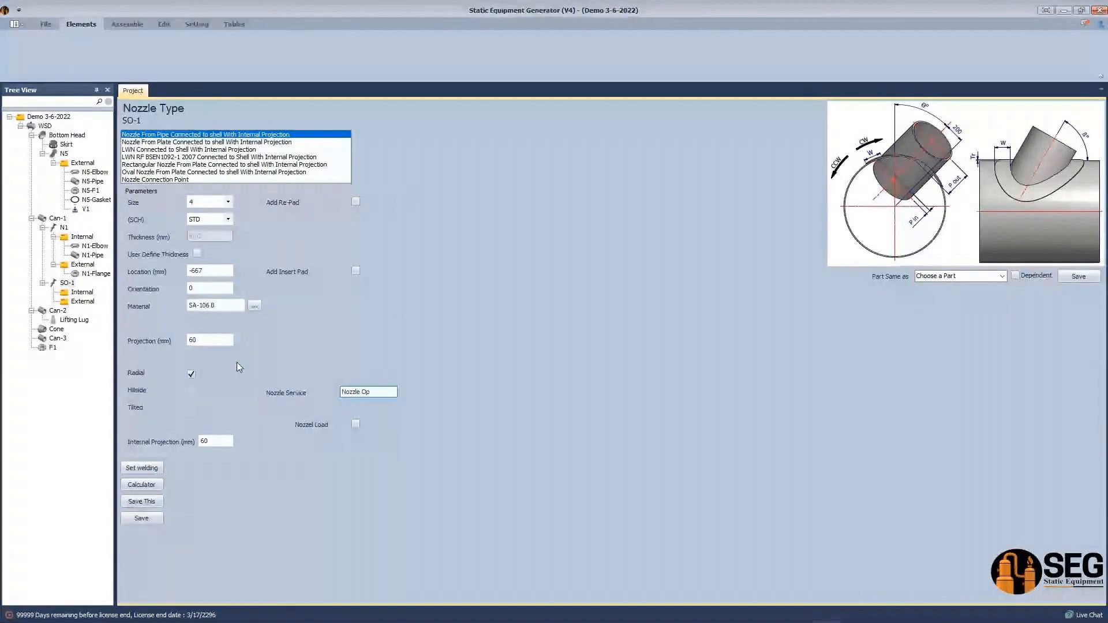
text(eni)
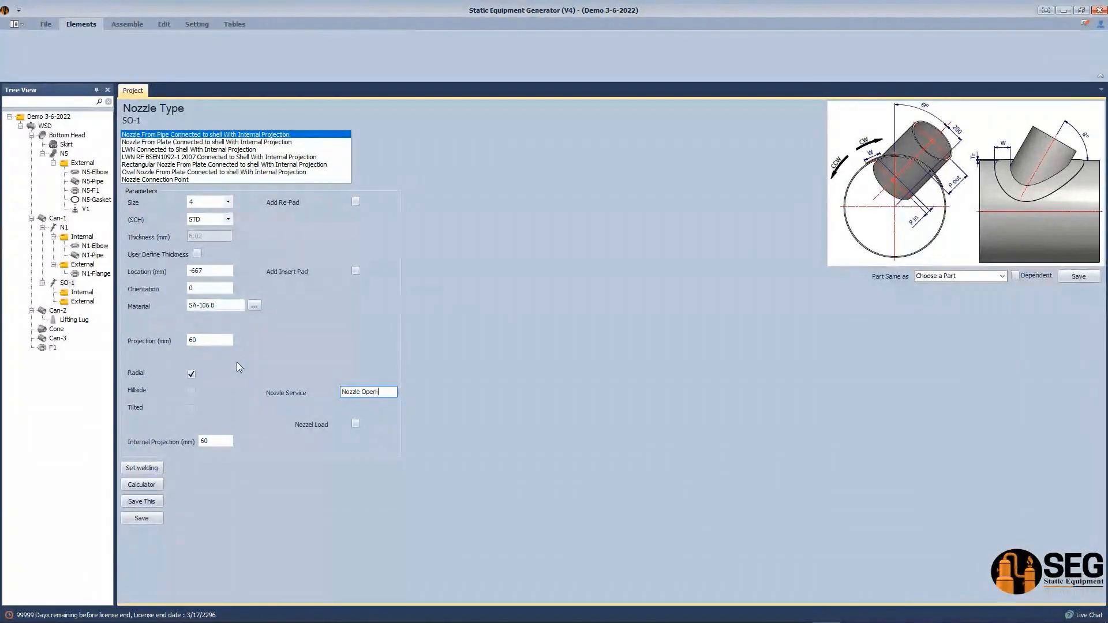
text(ng)
click(139, 518)
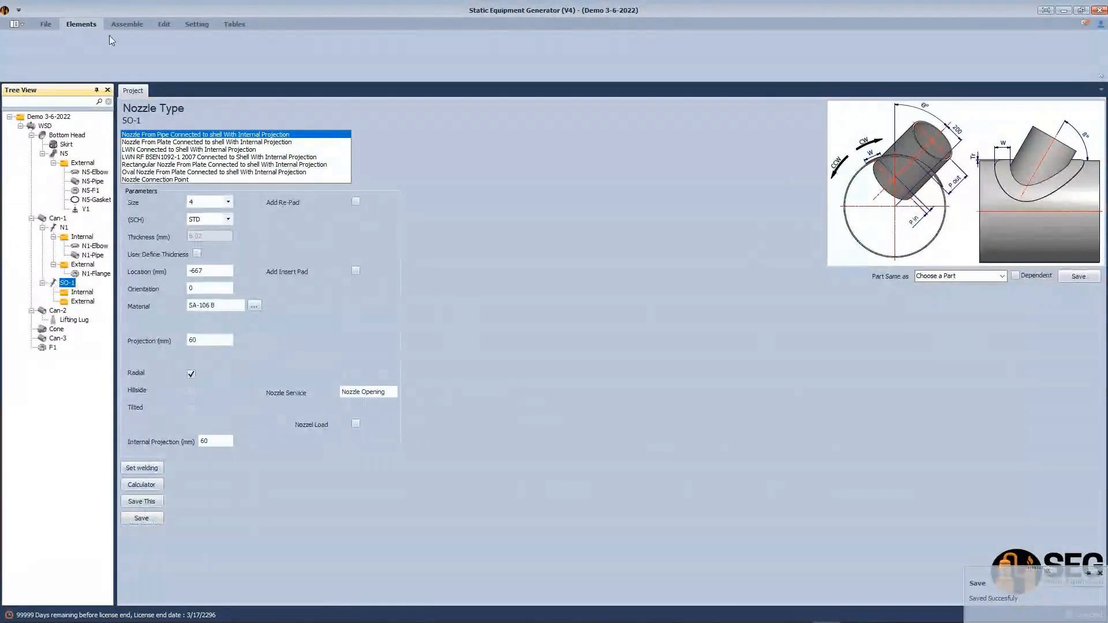
click(126, 25)
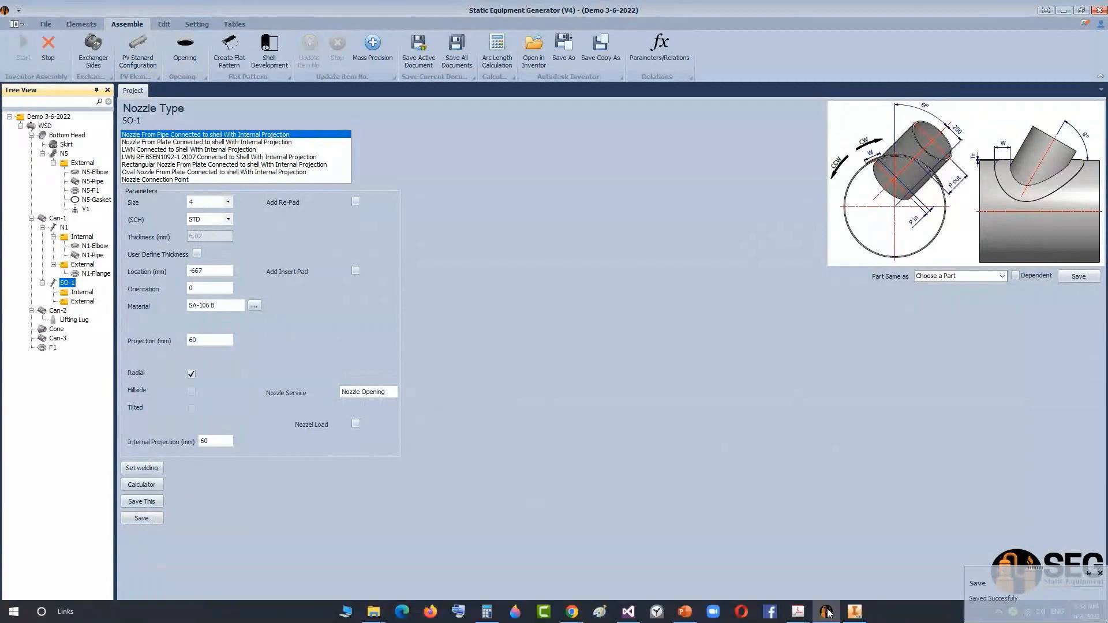
Step: Switch to the WSD assembly in Inventor and examine opening SO-1 around drain nozzle N5 from outside the skirt
click(827, 613)
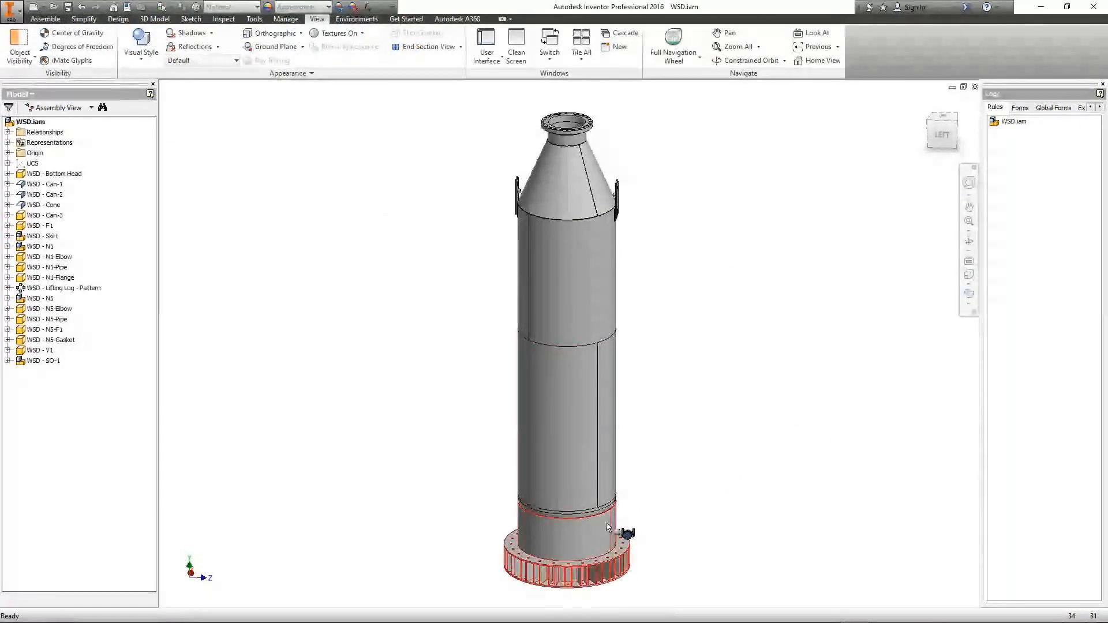
scroll(774, 346, down, 6)
scroll(721, 428, down, 3)
click(969, 241)
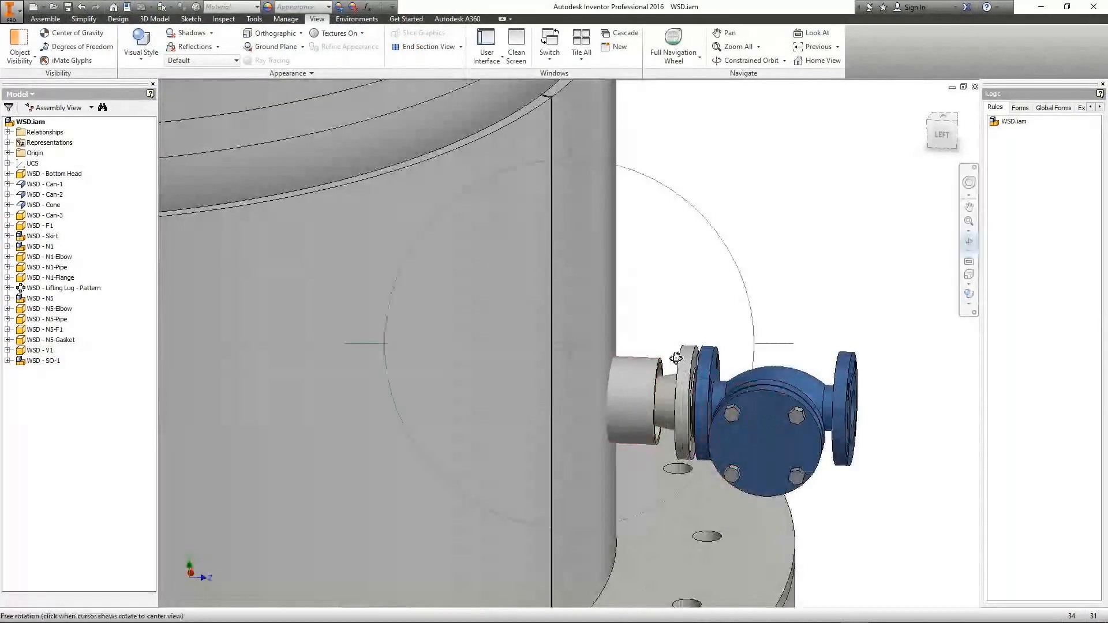
drag(676, 358, 536, 389)
scroll(674, 338, down, 3)
scroll(674, 338, up, 3)
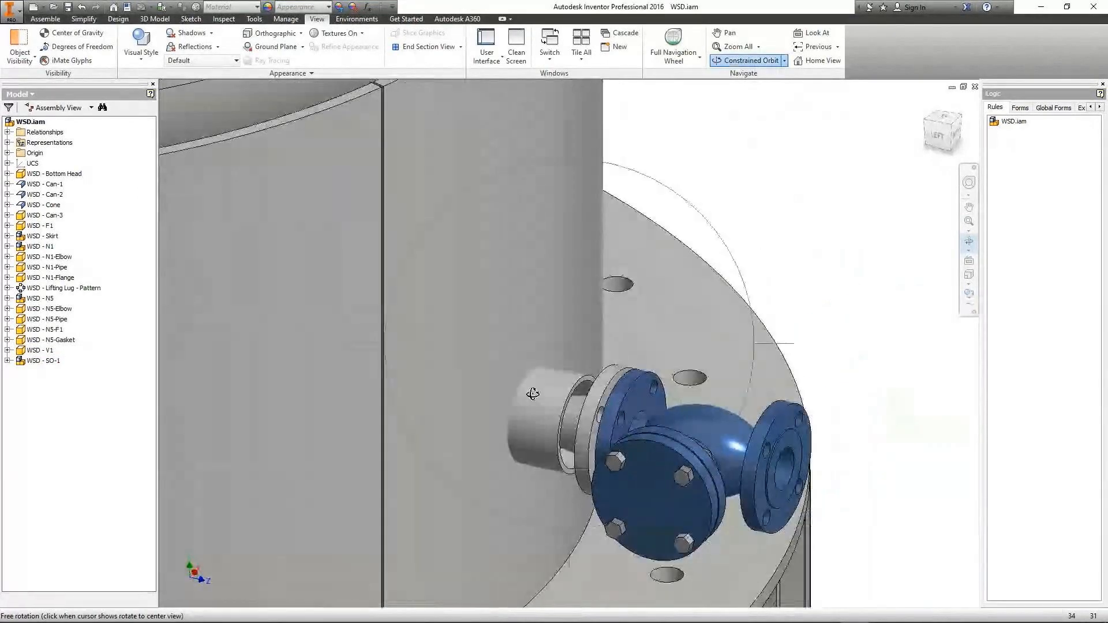
scroll(565, 392, up, 4)
middle_drag(576, 393, 766, 414)
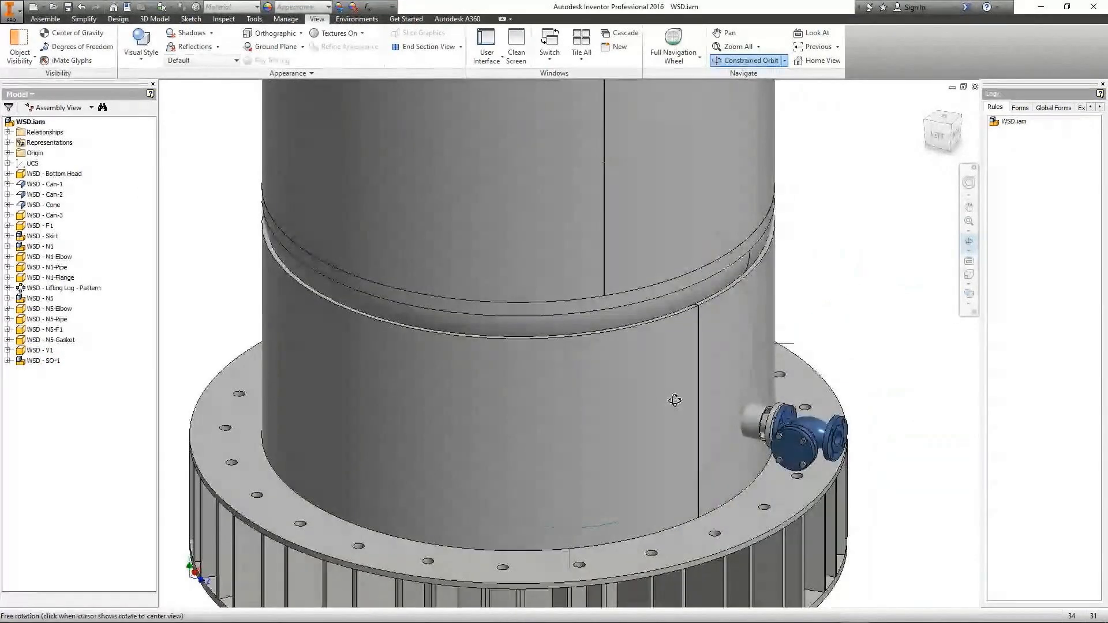
Step: Examine the inner end of opening SO-1 around the N5 pipe inside the skirt, and finish by viewing the whole vessel
drag(672, 398, 722, 344)
scroll(746, 165, down, 4)
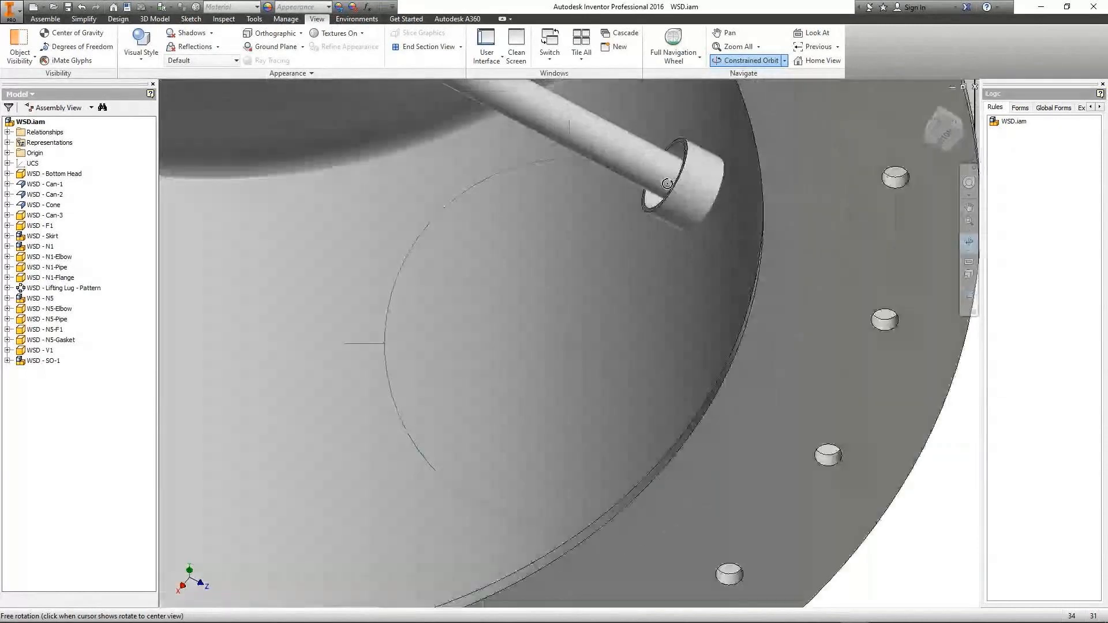
scroll(687, 188, up, 5)
middle_drag(639, 225, 633, 316)
scroll(632, 318, up, 1)
drag(618, 253, 551, 351)
scroll(577, 304, up, 3)
right_click(551, 350)
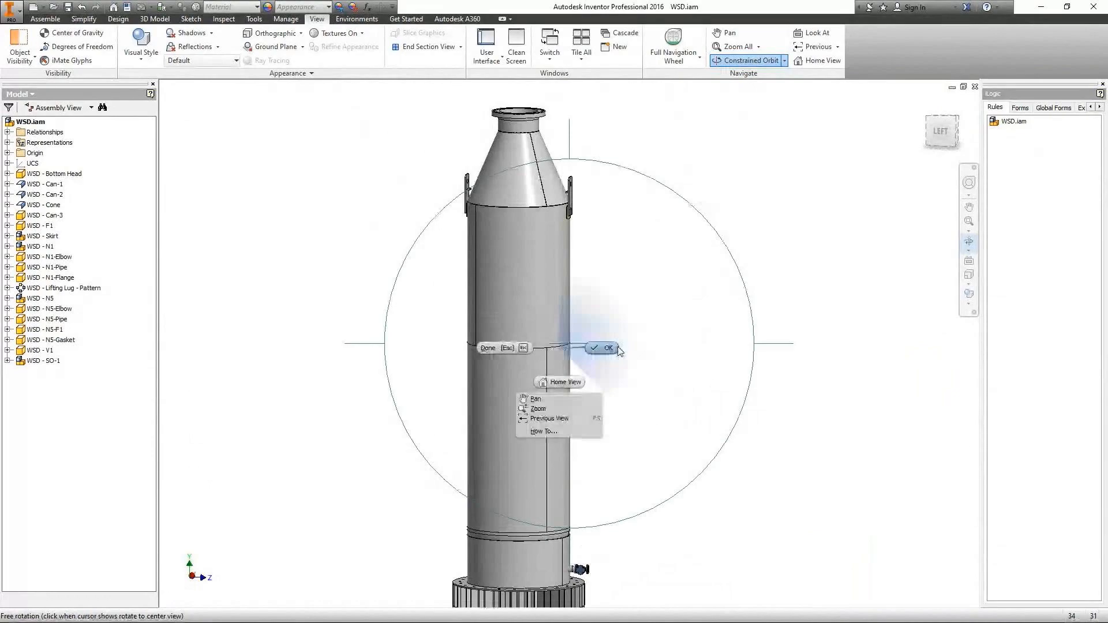
click(608, 348)
Step: Switch to the WSD detail drawing PDF and locate the skirt access opening and its elevation dimensions
click(824, 613)
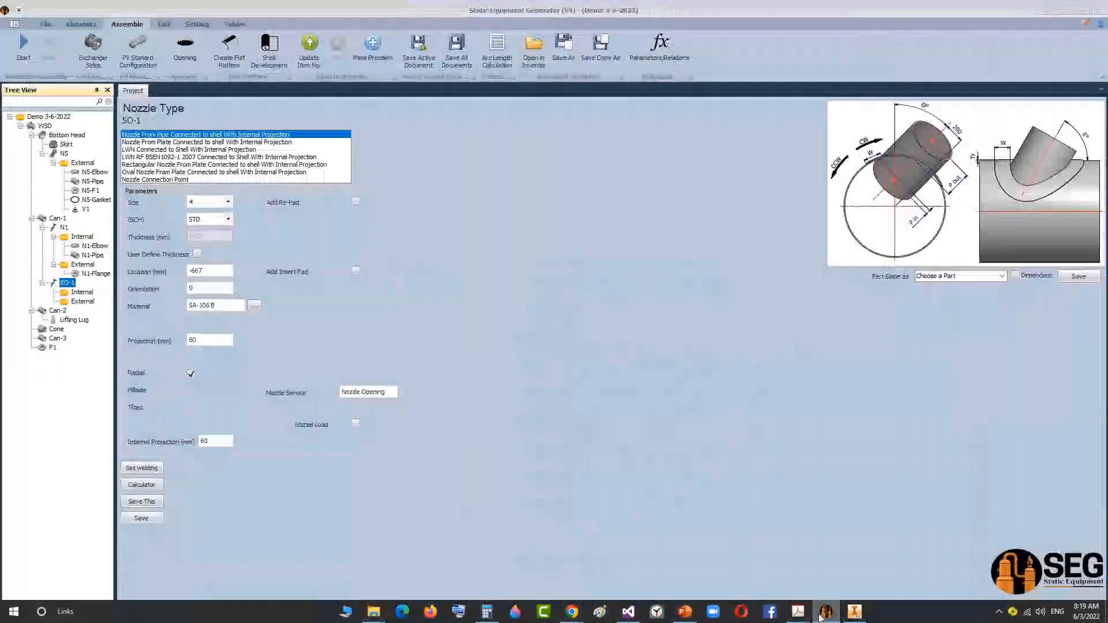
click(798, 612)
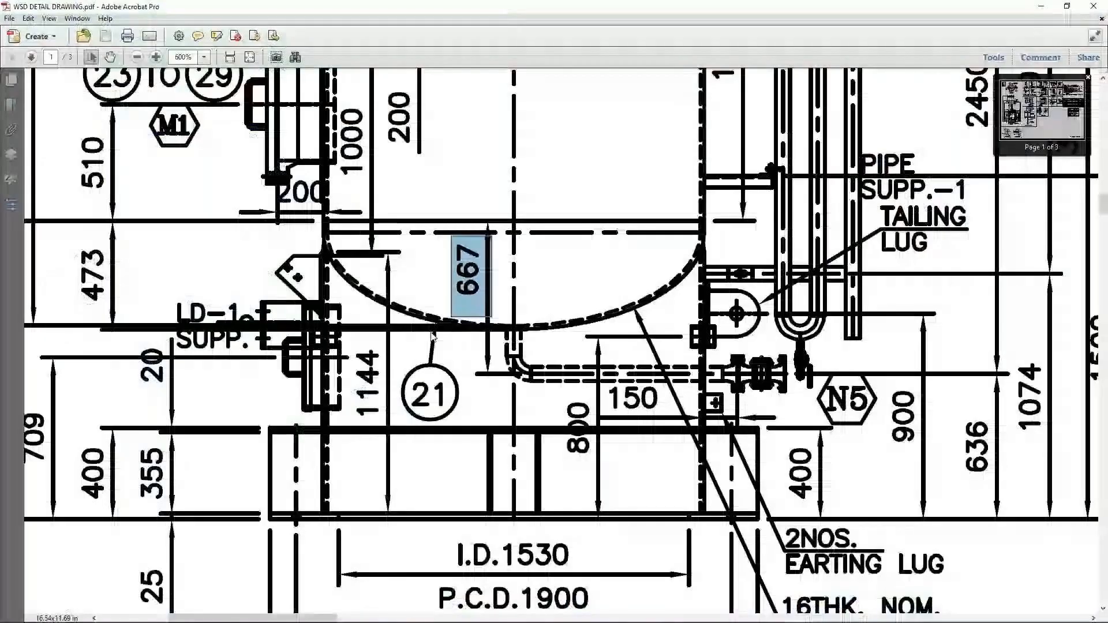
scroll(346, 381, left, 3)
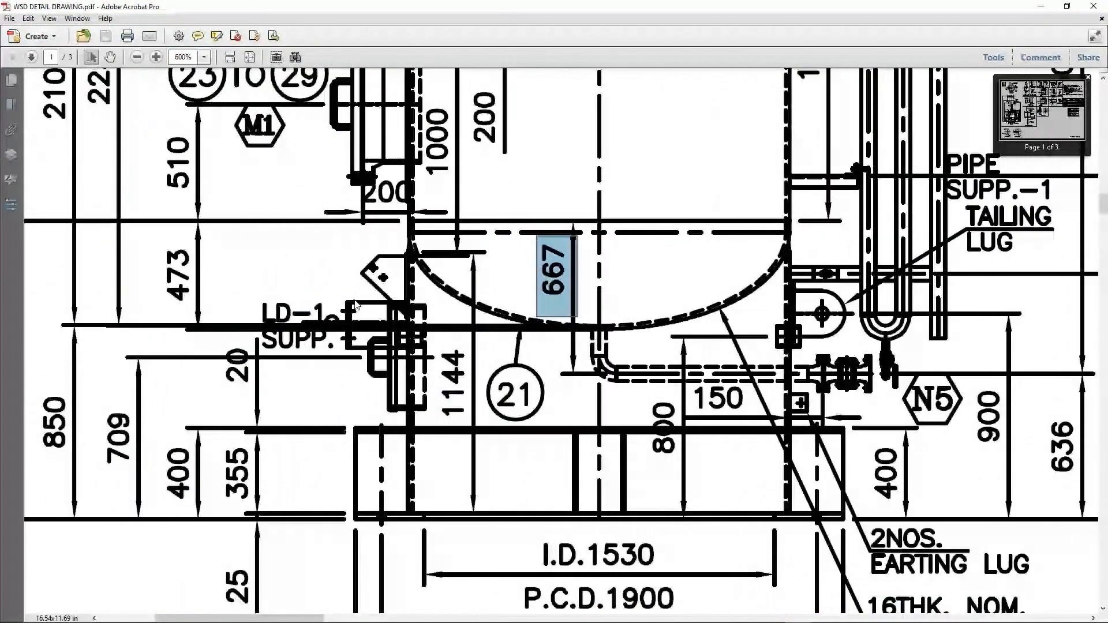
drag(344, 286, 443, 419)
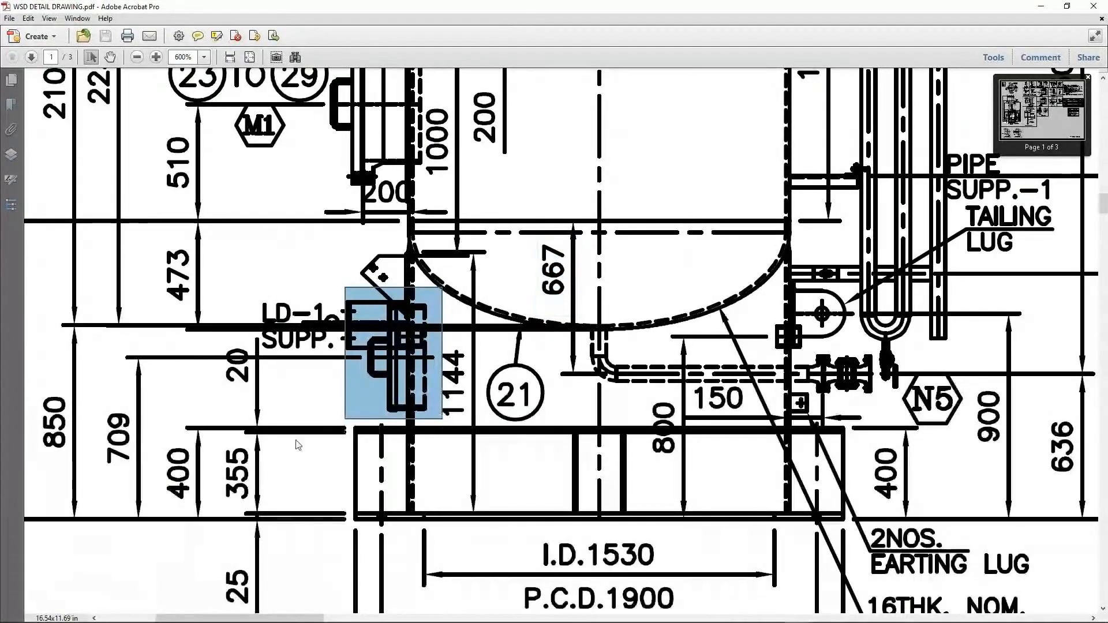
middle_drag(452, 400, 445, 403)
click(445, 403)
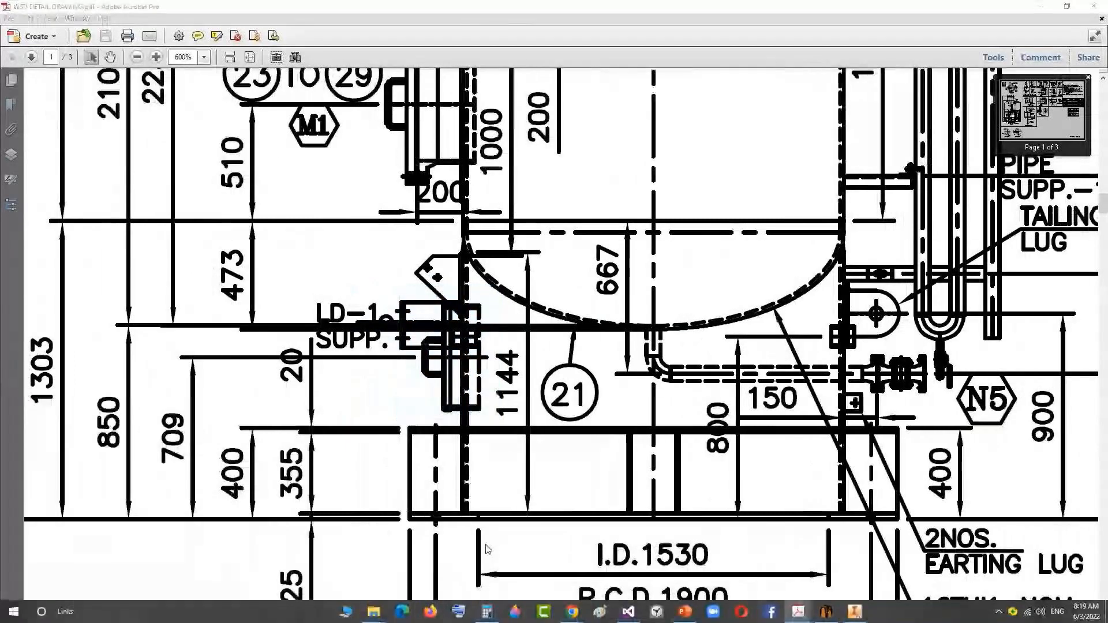
Step: Calculate 1303 - 709 in Calculator to find the skirt access opening's location
click(487, 611)
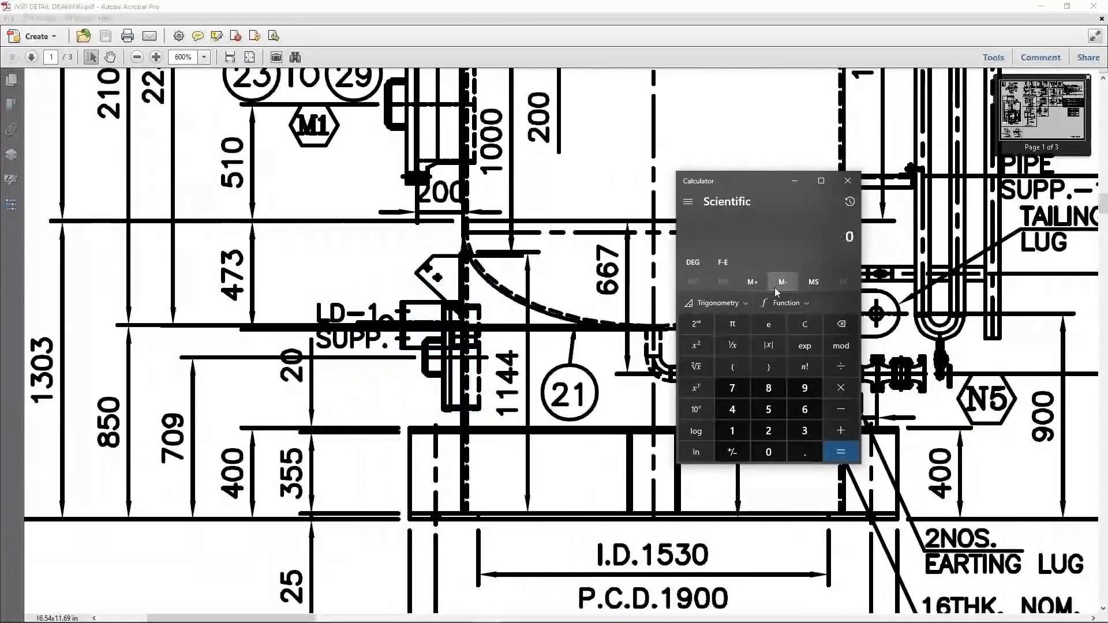
text(1303 - 709)
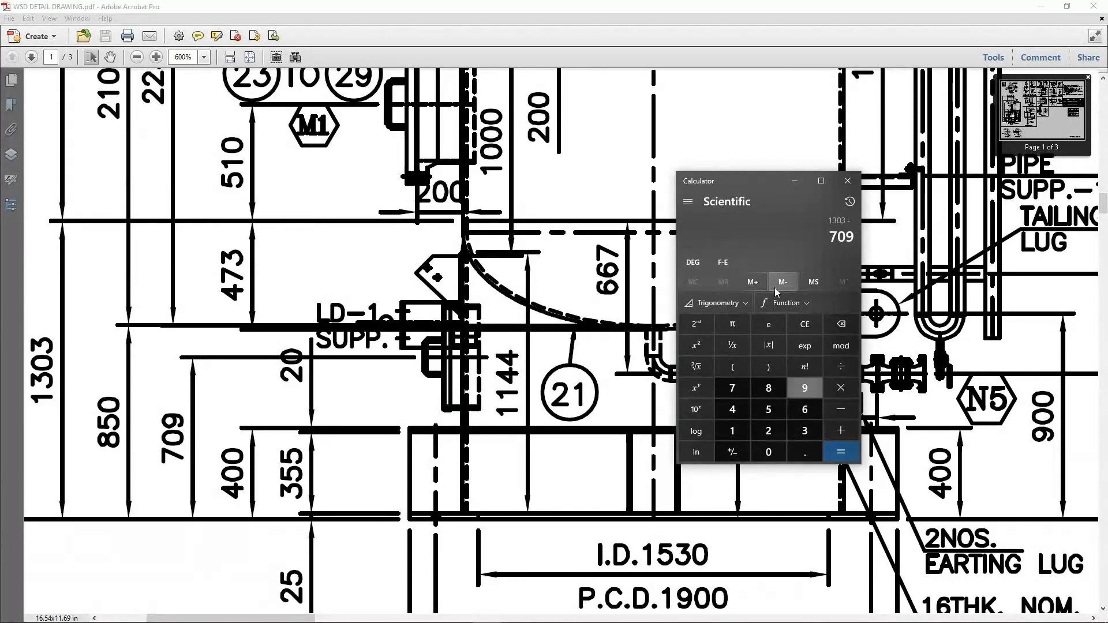
key(Return)
double_click(849, 237)
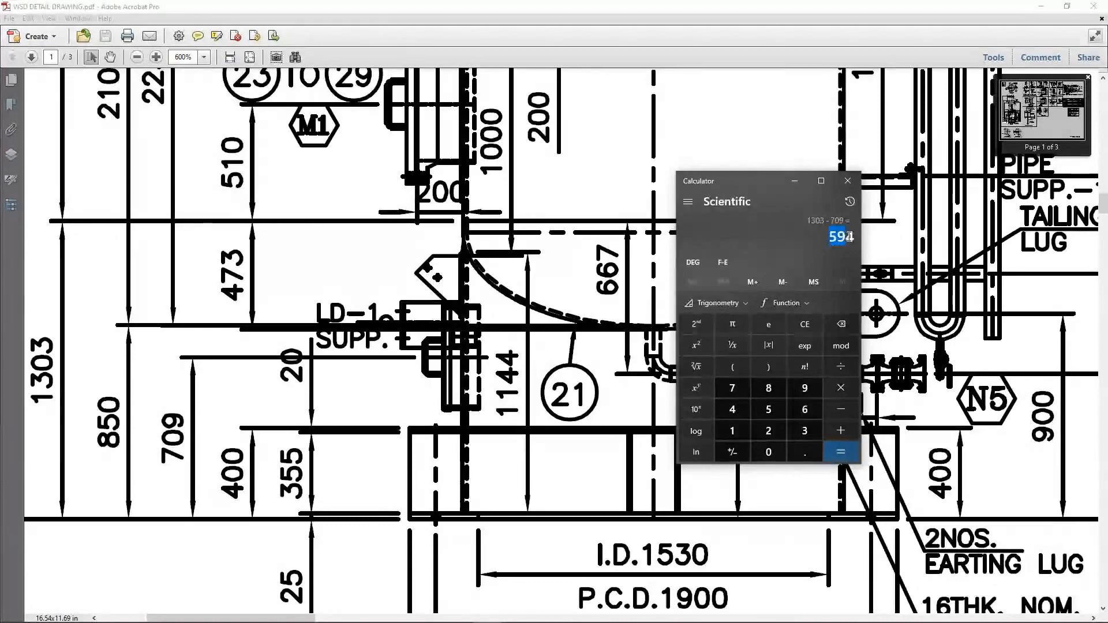
drag(850, 237, 853, 236)
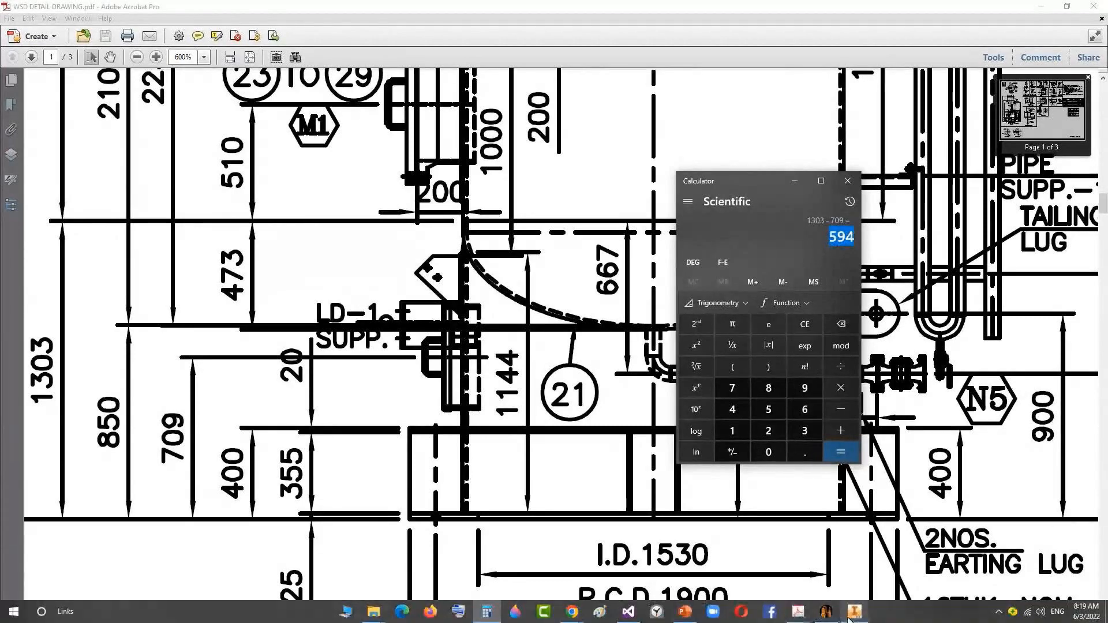
Step: Return to Static Equipment Generator and add a Shell Nozzle (B) named SA to Can-1
click(827, 613)
click(58, 218)
click(80, 23)
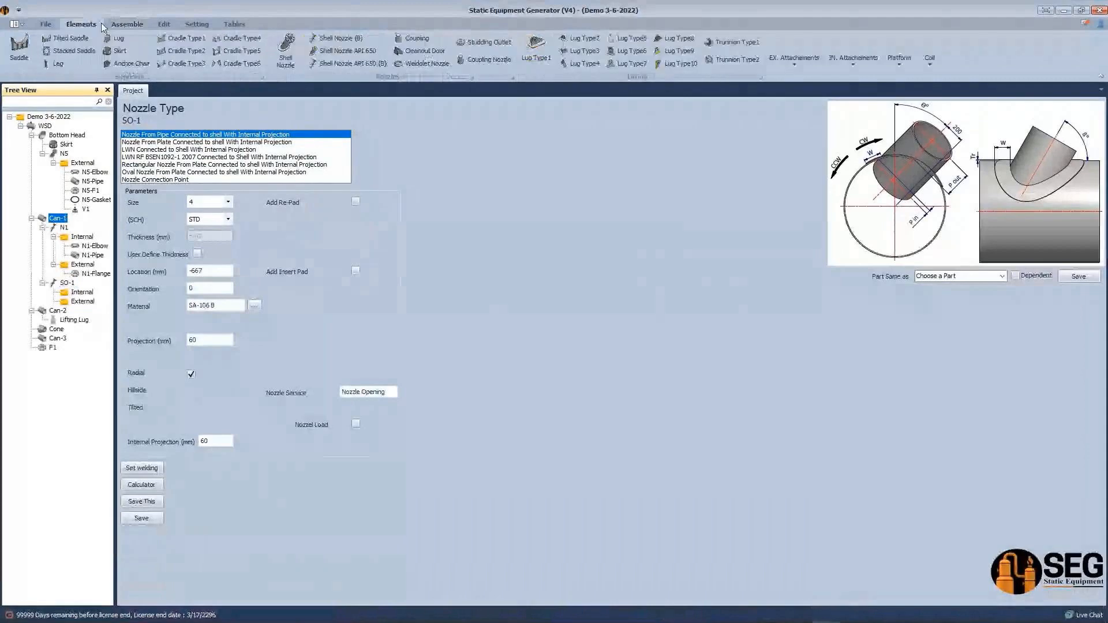
click(333, 39)
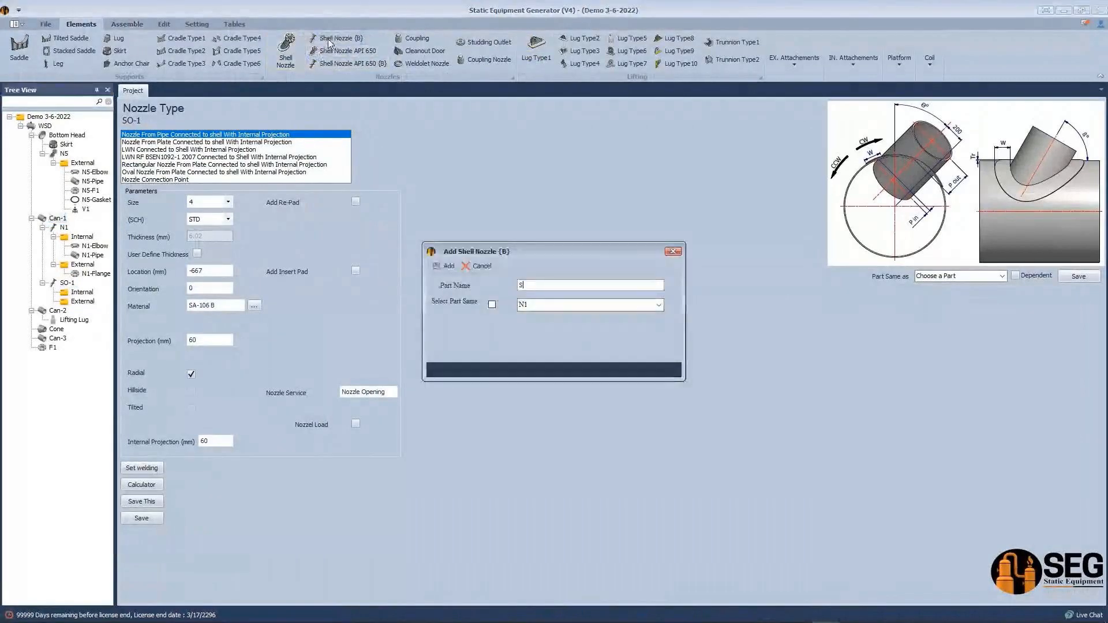
click(449, 266)
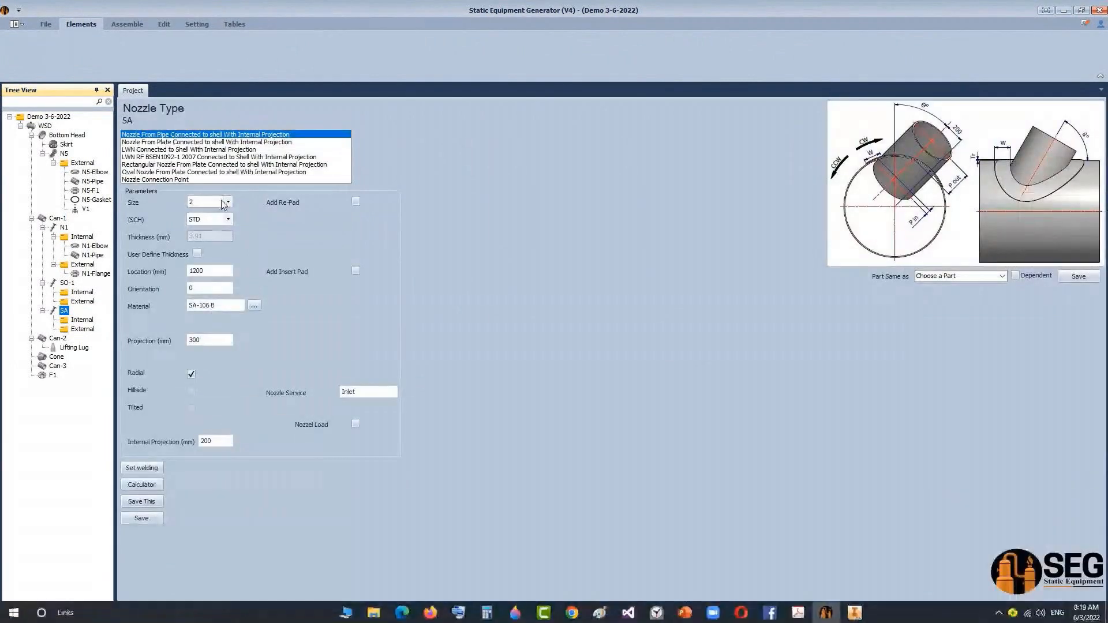
Step: Set nozzle SA's size to 18 and its schedule to 40
click(228, 201)
click(203, 302)
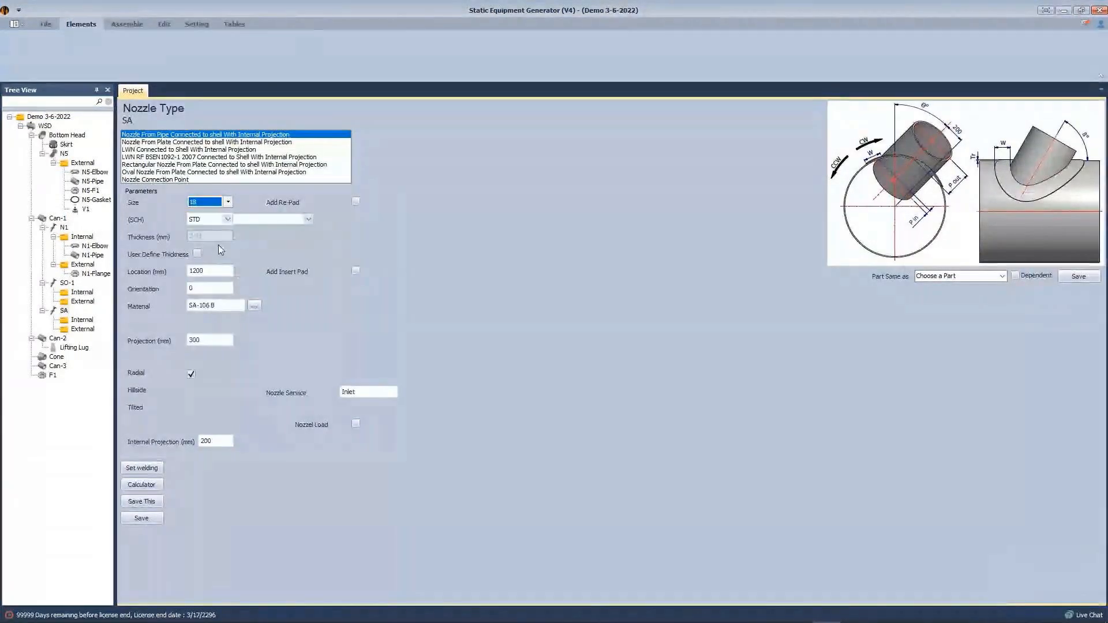
click(222, 219)
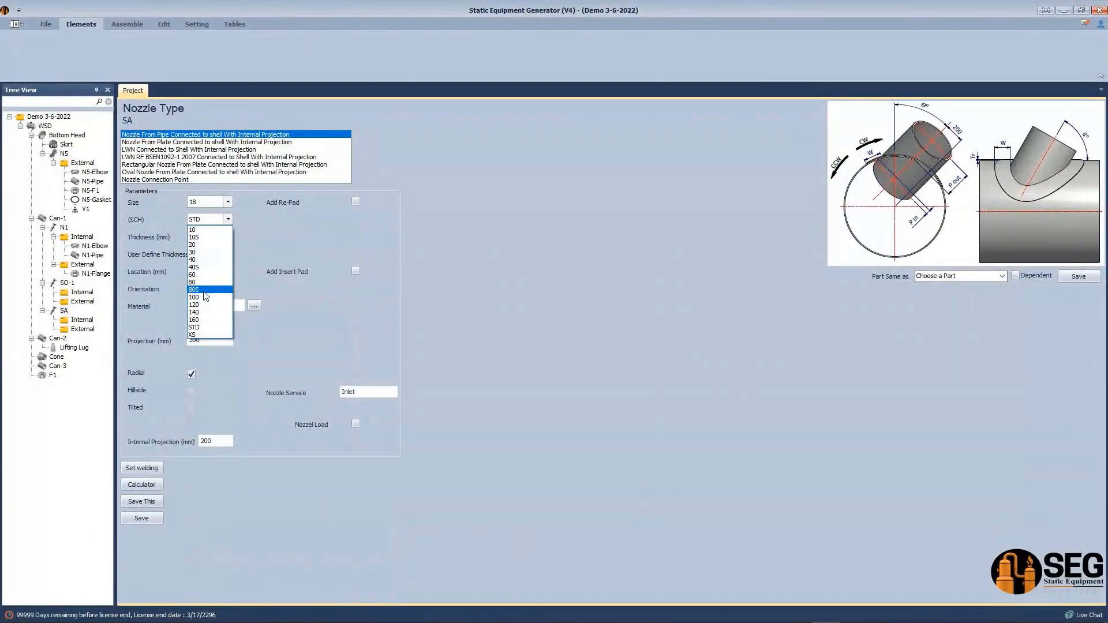
click(199, 282)
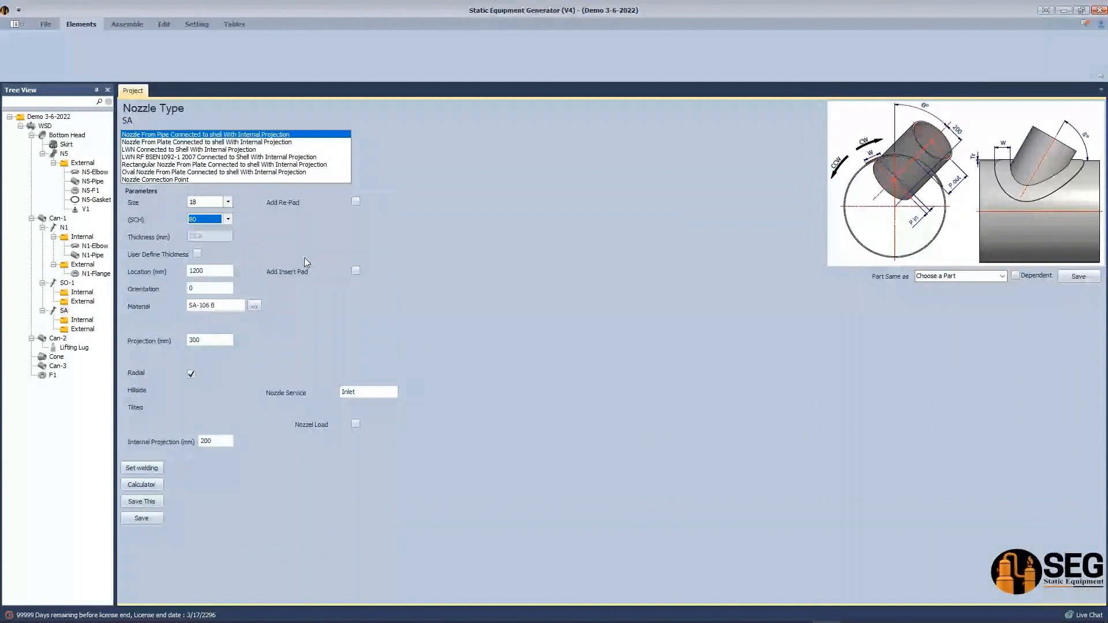
click(208, 220)
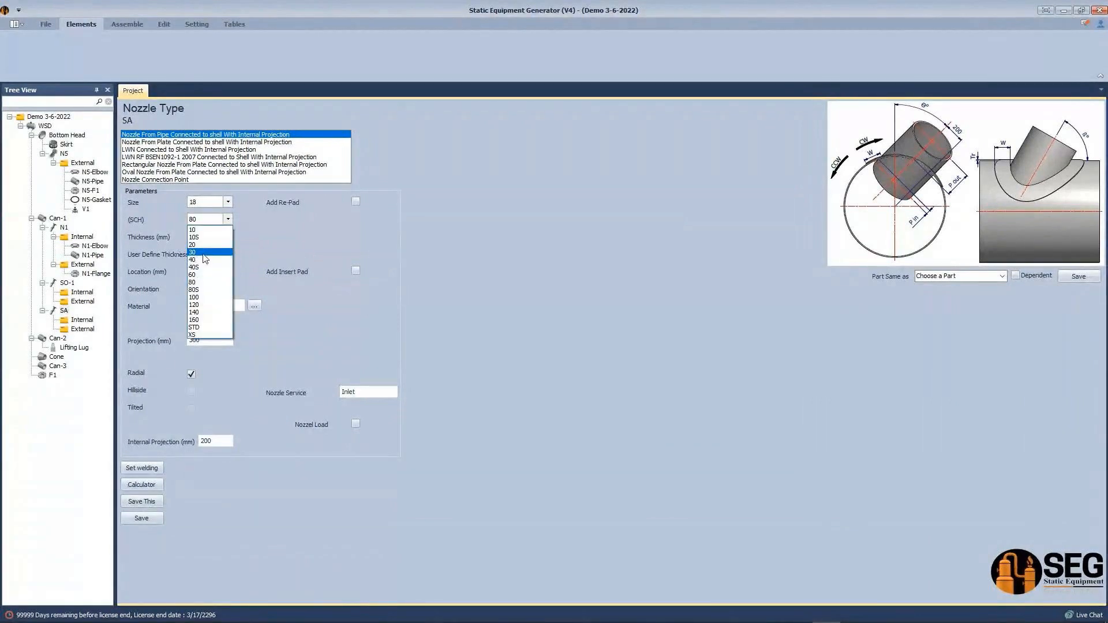
click(203, 260)
Step: Set nozzle SA's location to -594 mm and its orientation to 180
double_click(214, 270)
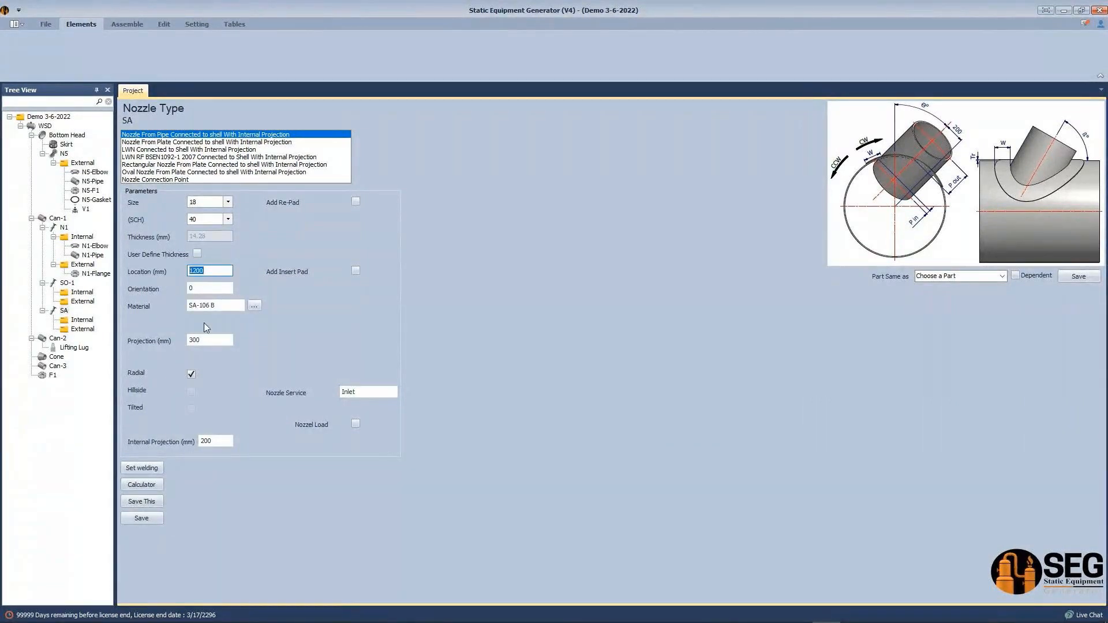
text(-594)
key(Tab)
text(180)
Step: Set both the projection and the internal projection of nozzle SA to 100 mm and add a re-pad to it
key(Tab)
text(100)
drag(230, 444, 166, 442)
text(100)
click(356, 202)
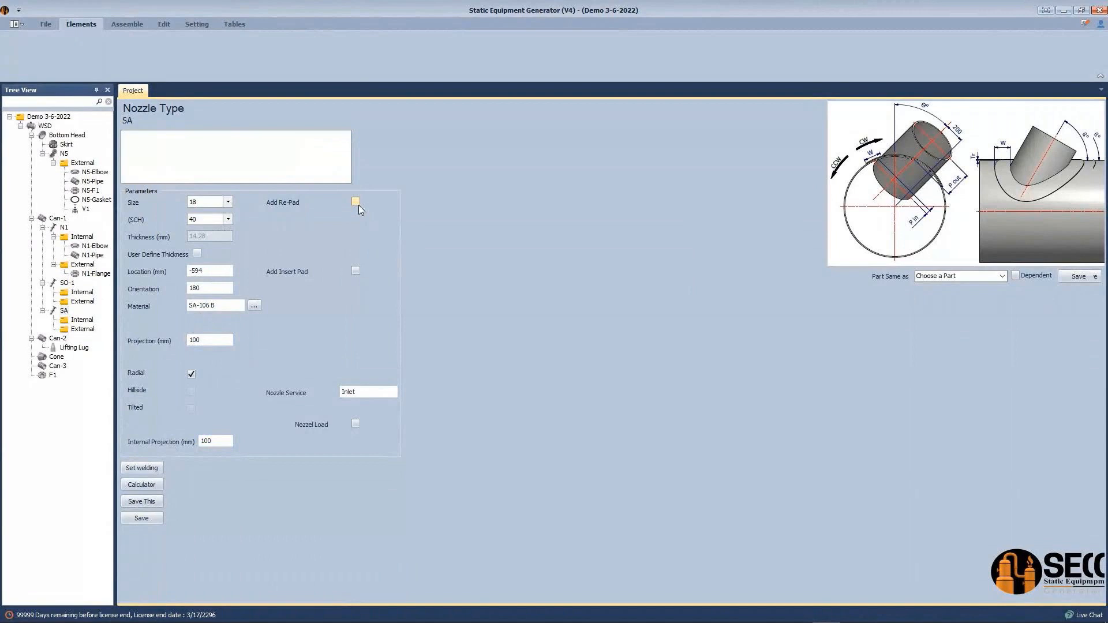
key(Tab)
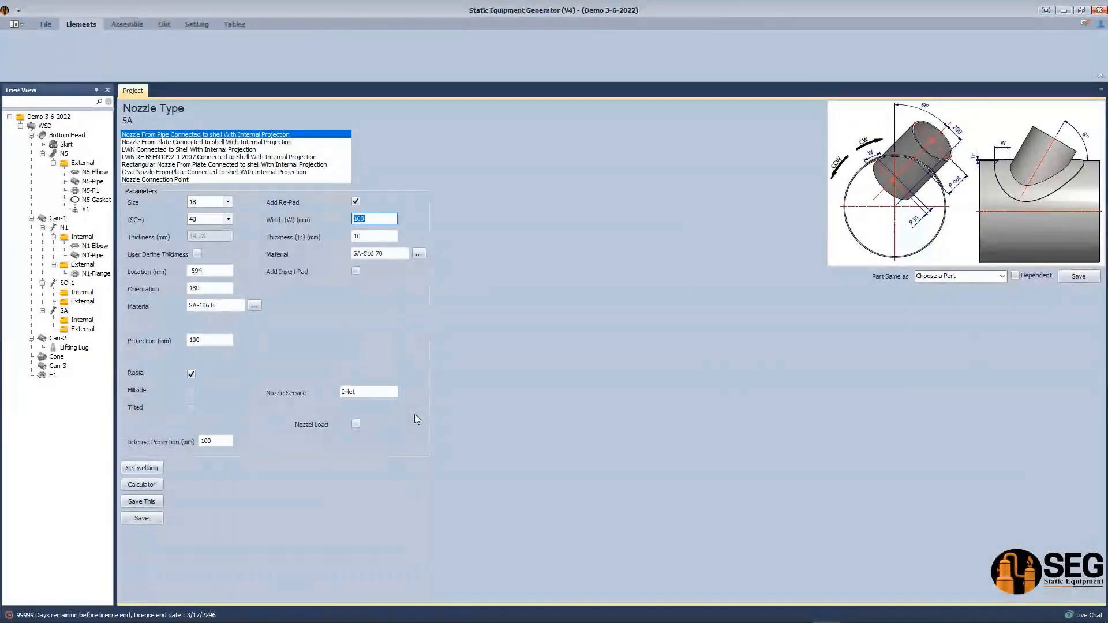
Step: Set SA's nozzle service to "Skirt Access", save the nozzle and start the assembly update
drag(361, 393, 277, 408)
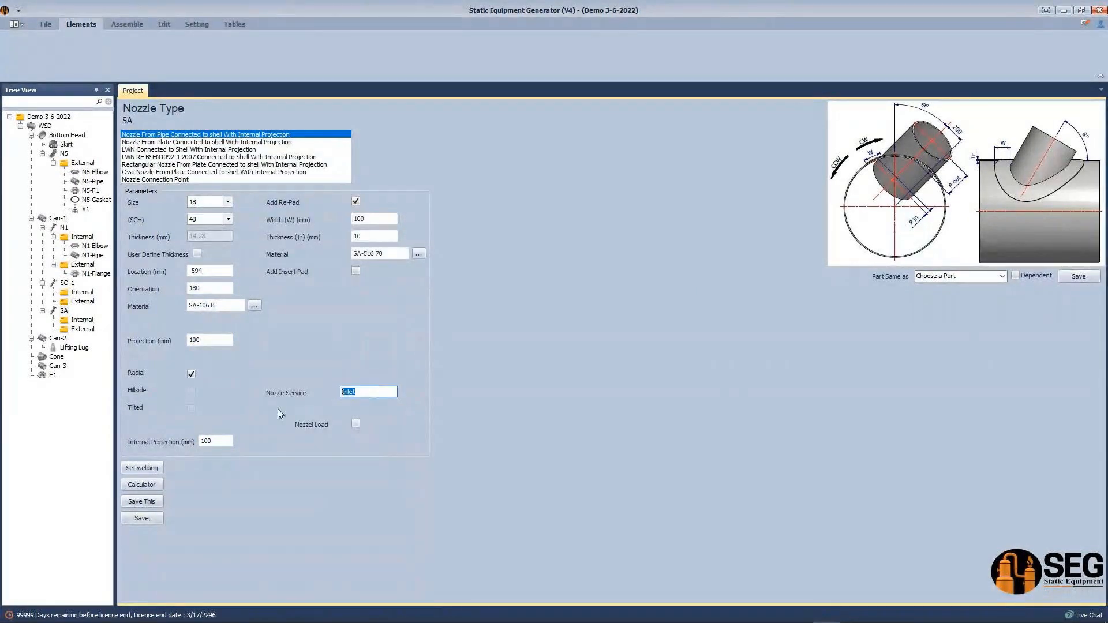
text(Skirt Access)
click(146, 518)
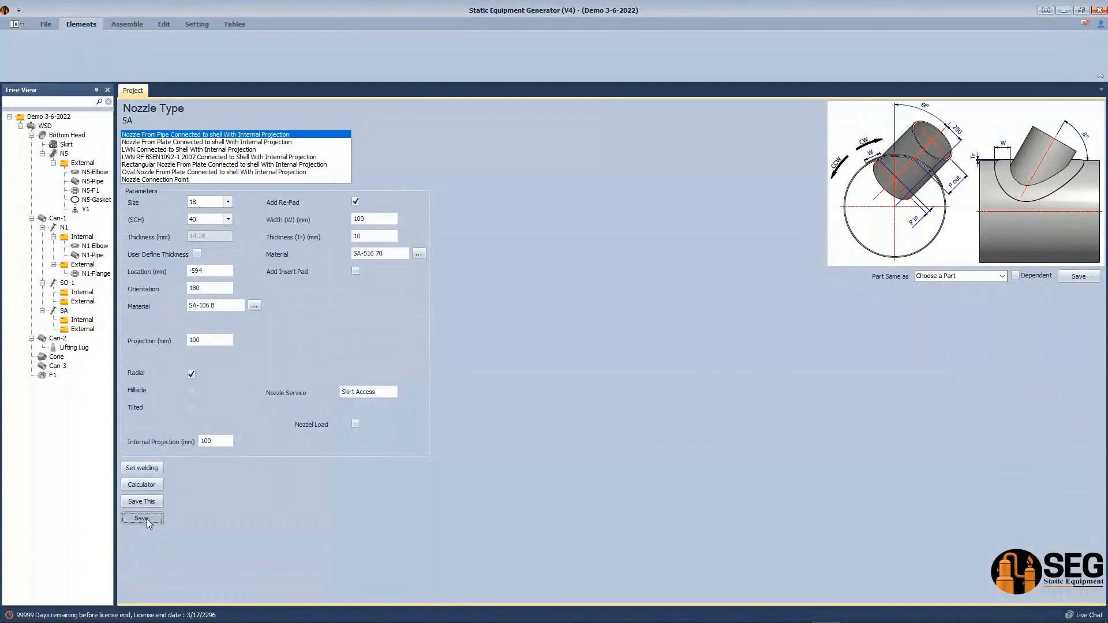
click(126, 25)
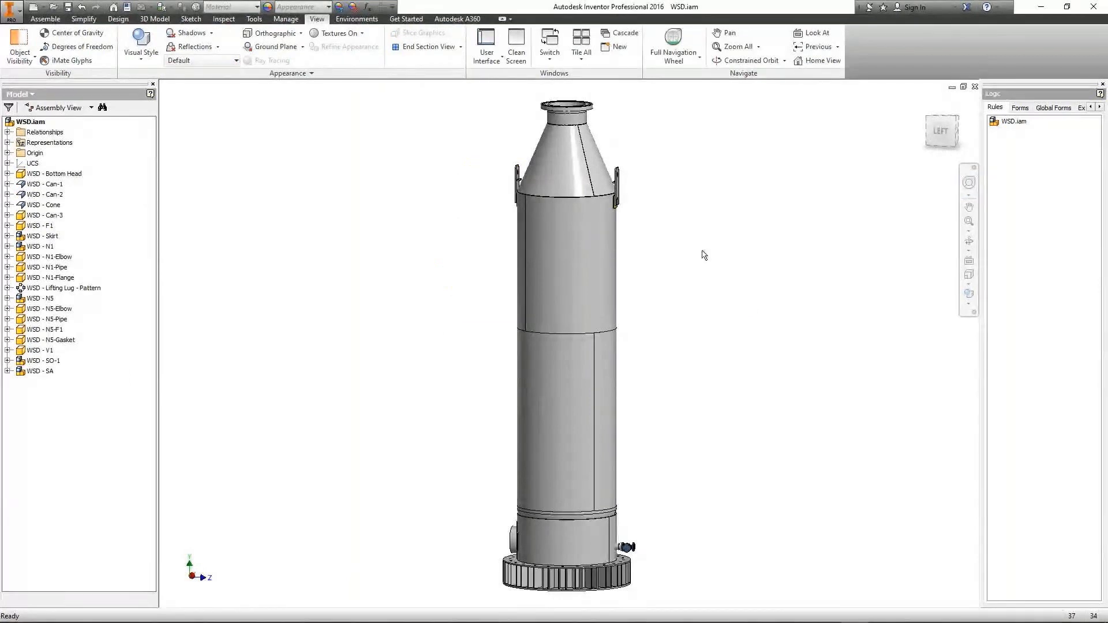
Step: Examine nozzle SA in the Inventor assembly, especially its re-pad's lower edge near the base ring, and return to Static Equipment Generator
scroll(608, 444, down, 3)
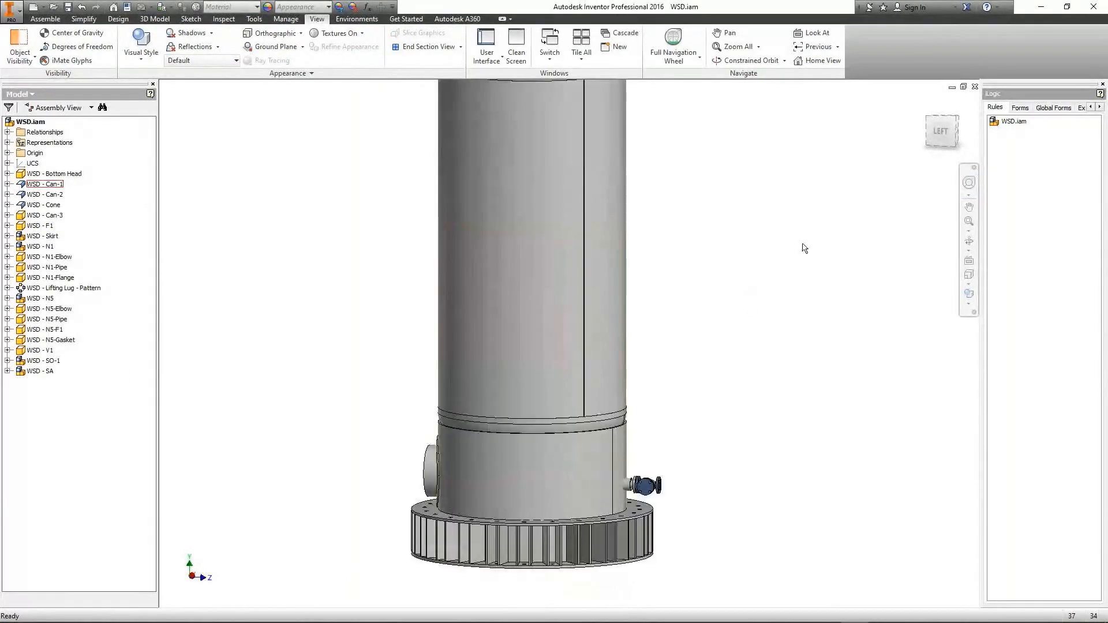
click(969, 241)
drag(514, 375, 601, 399)
scroll(511, 479, down, 4)
middle_drag(466, 478, 471, 378)
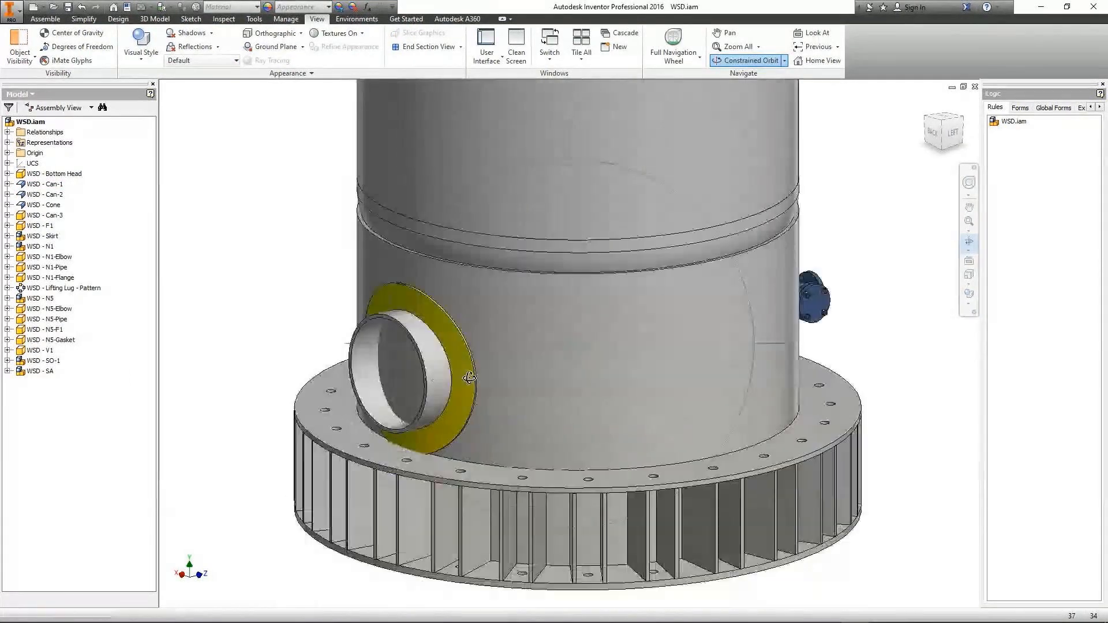
drag(480, 395, 469, 368)
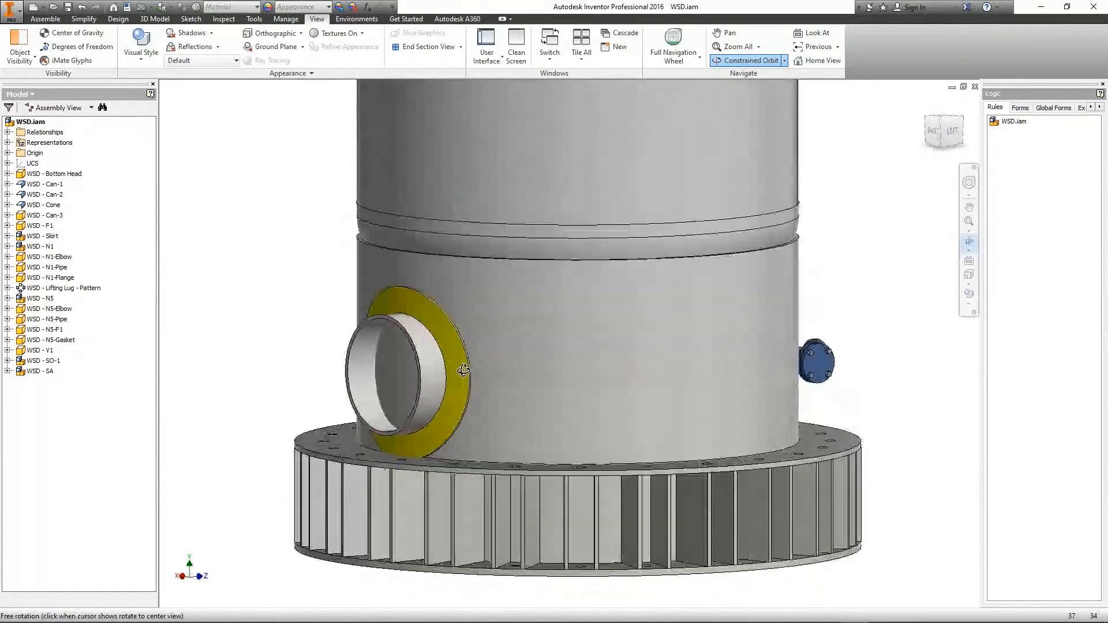
scroll(469, 367, down, 3)
key(Escape)
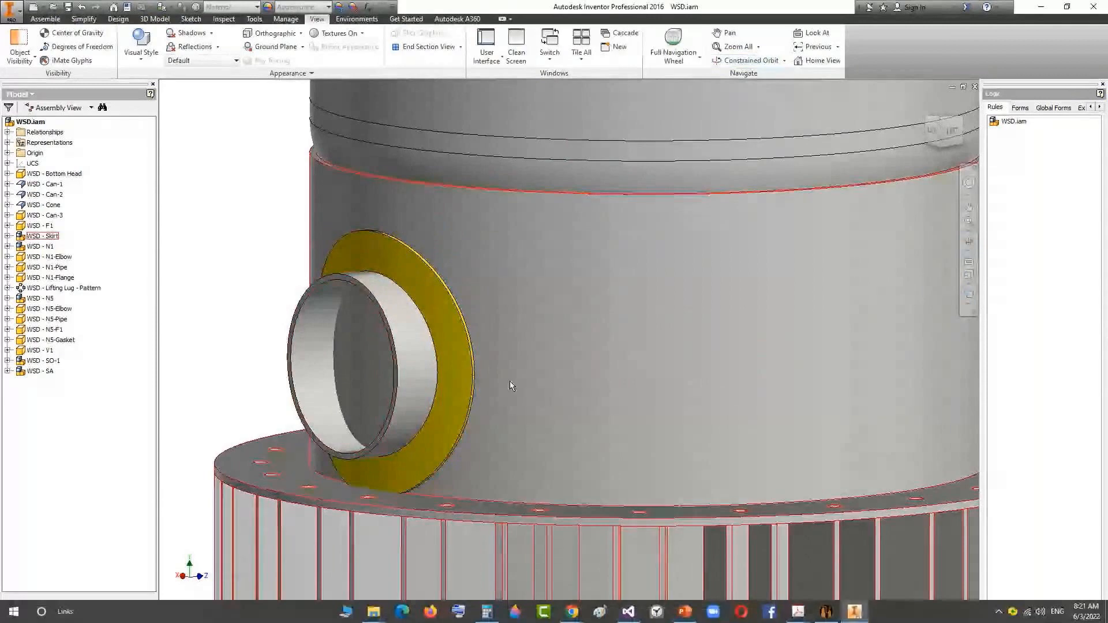
scroll(404, 392, down, 4)
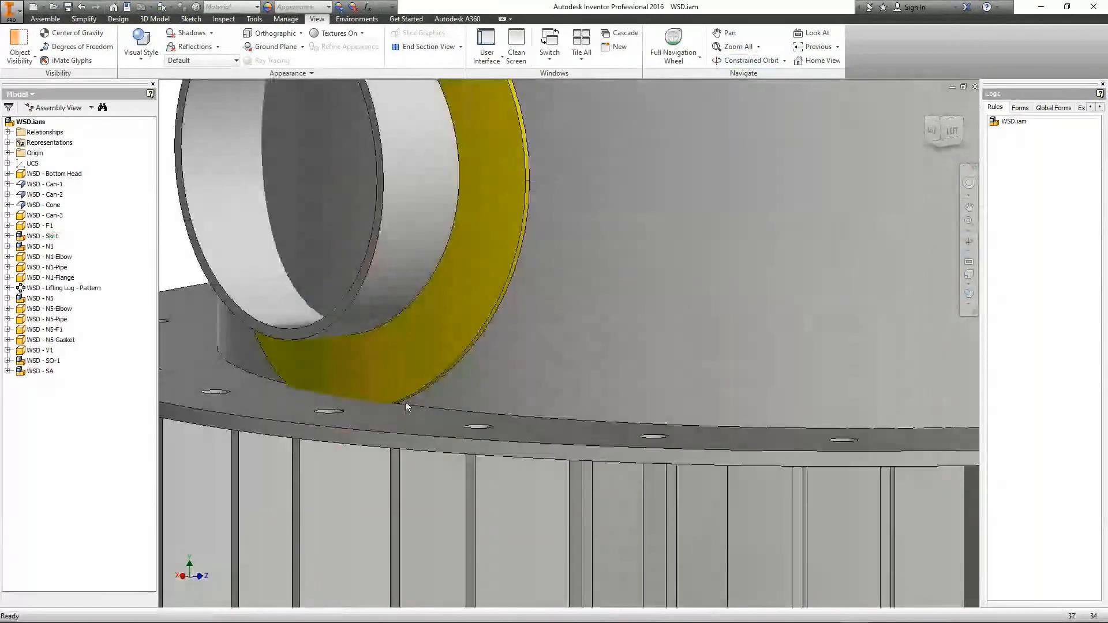
scroll(476, 342, down, 2)
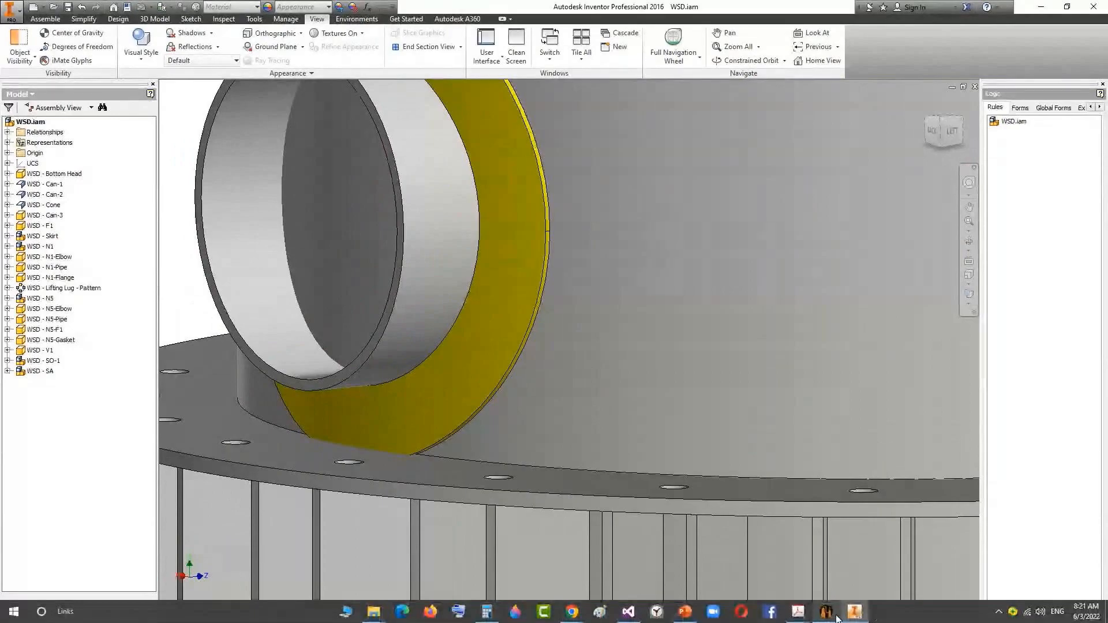
click(837, 619)
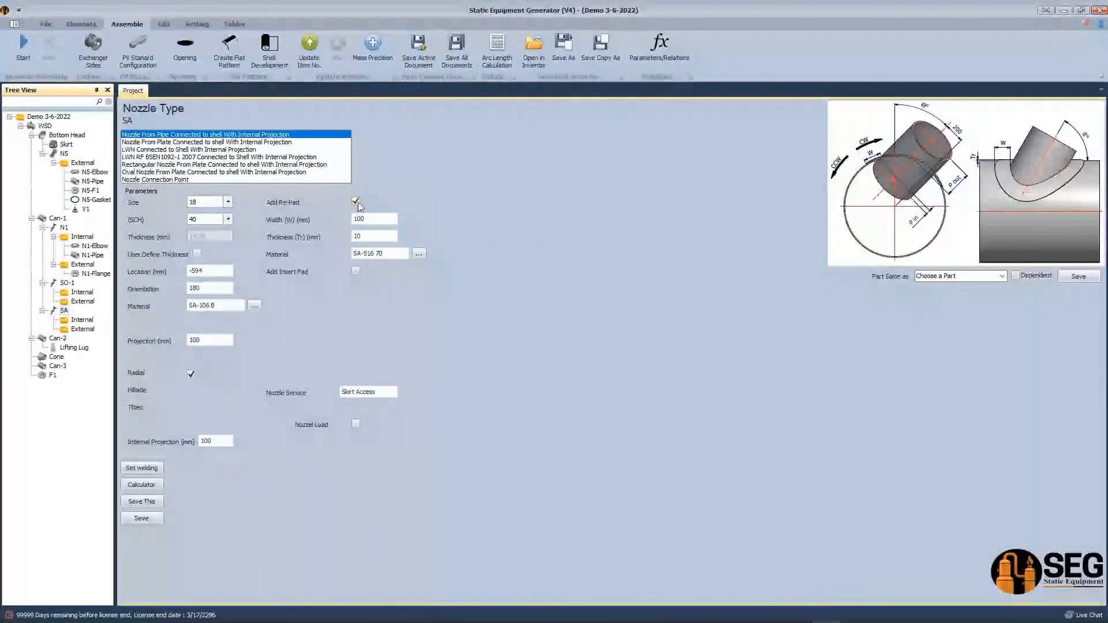
Step: Remove the re-pad from nozzle SA, save the nozzle and start the assembly update
click(356, 202)
click(358, 202)
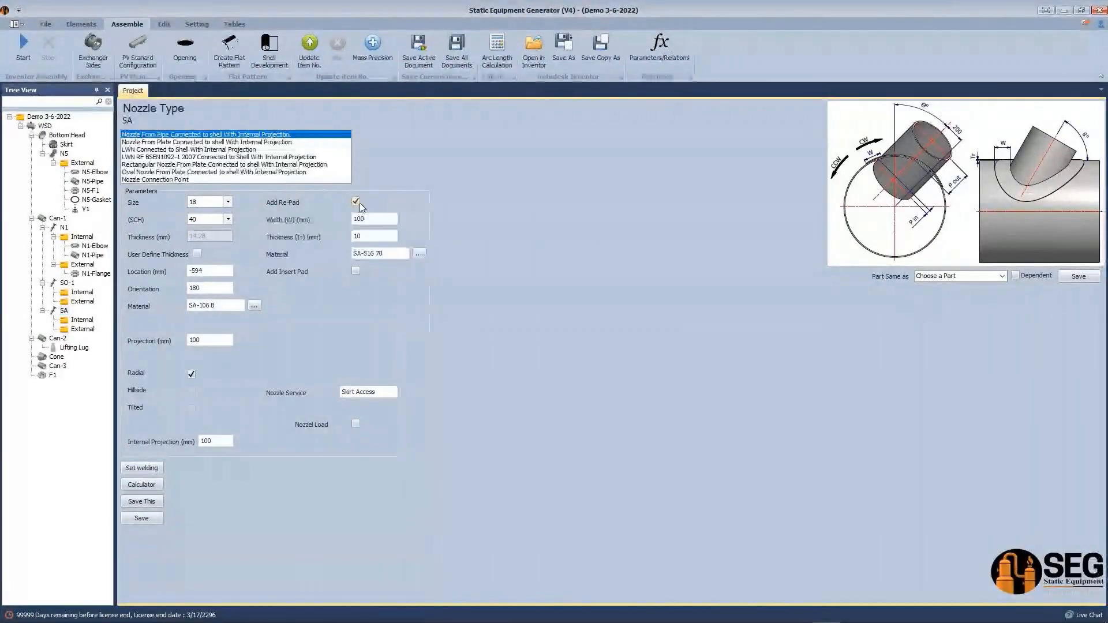
click(355, 201)
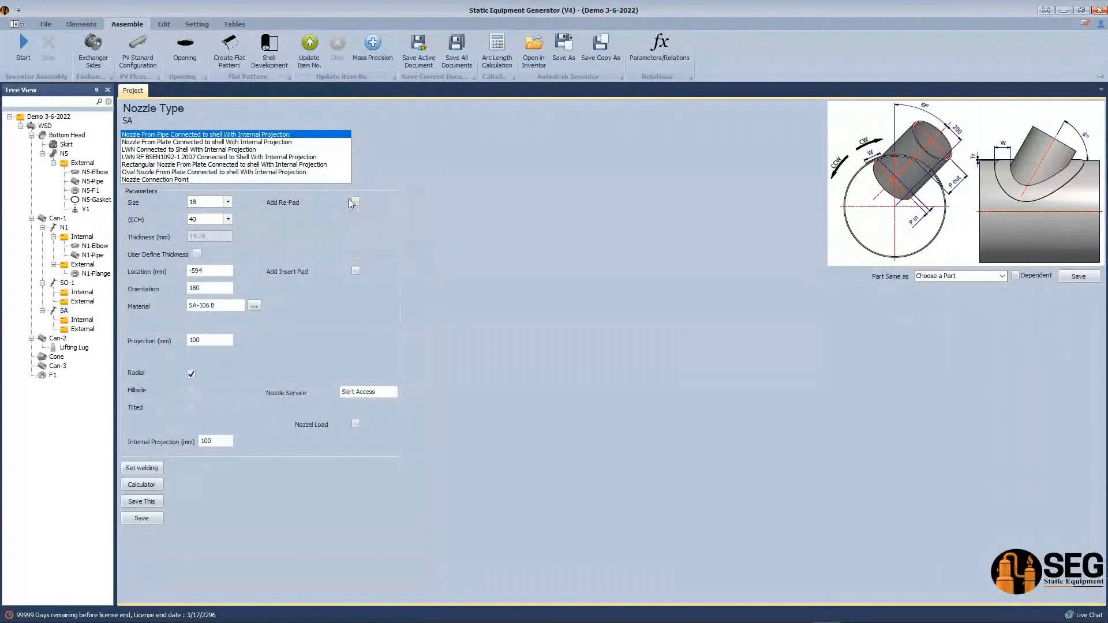
click(142, 517)
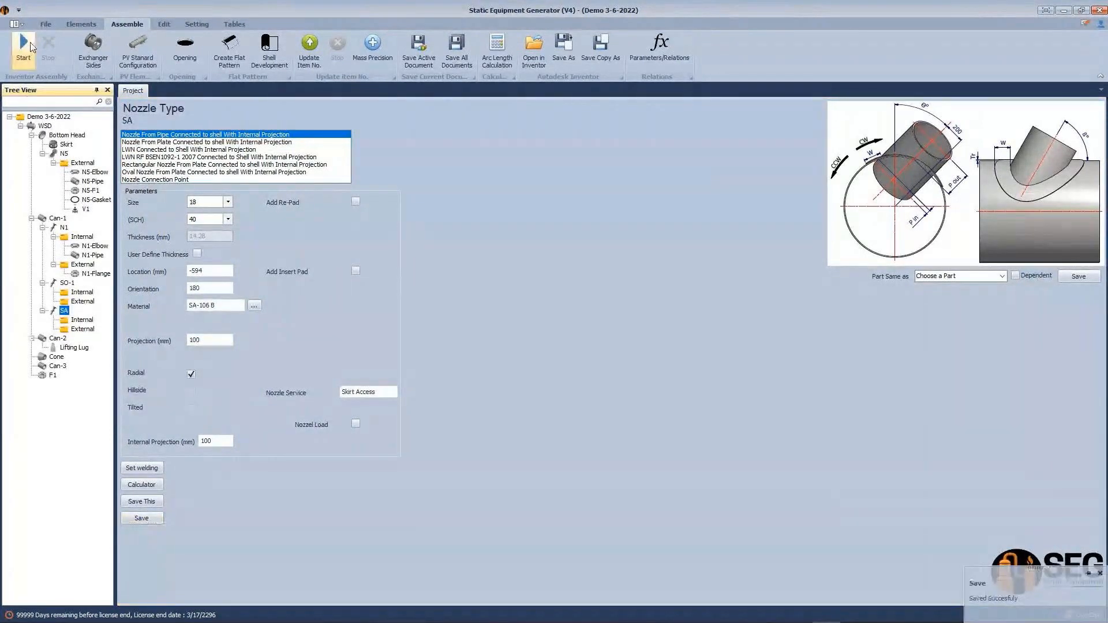
Step: Inspect the updated vessel in Inventor, especially skirt access opening SA above the base ring, and return to Static Equipment Generator
click(855, 613)
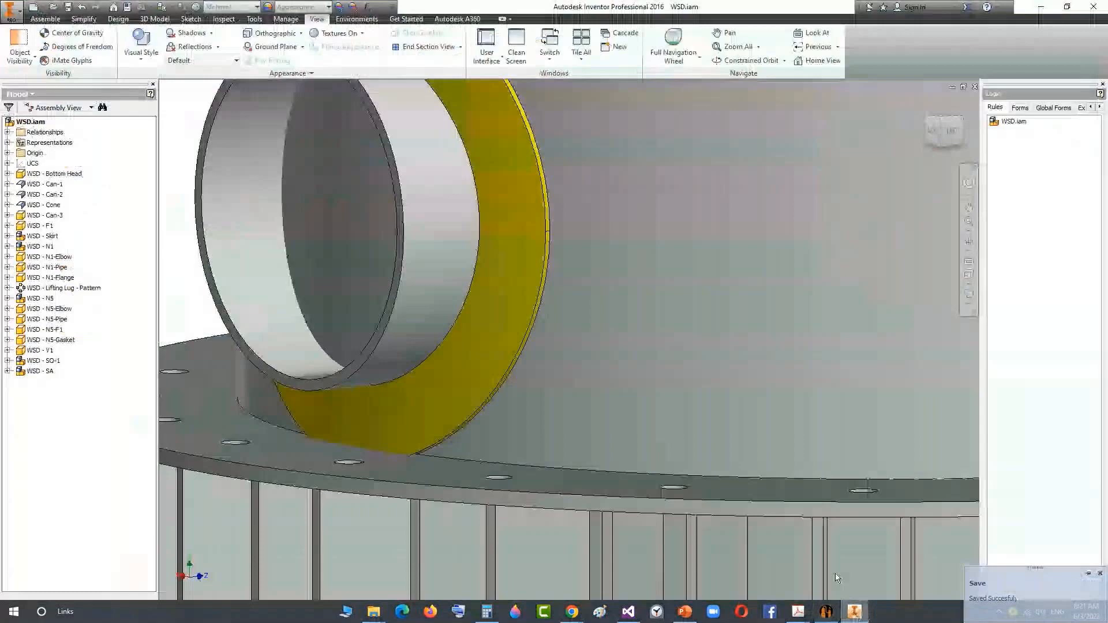
scroll(674, 359, up, 8)
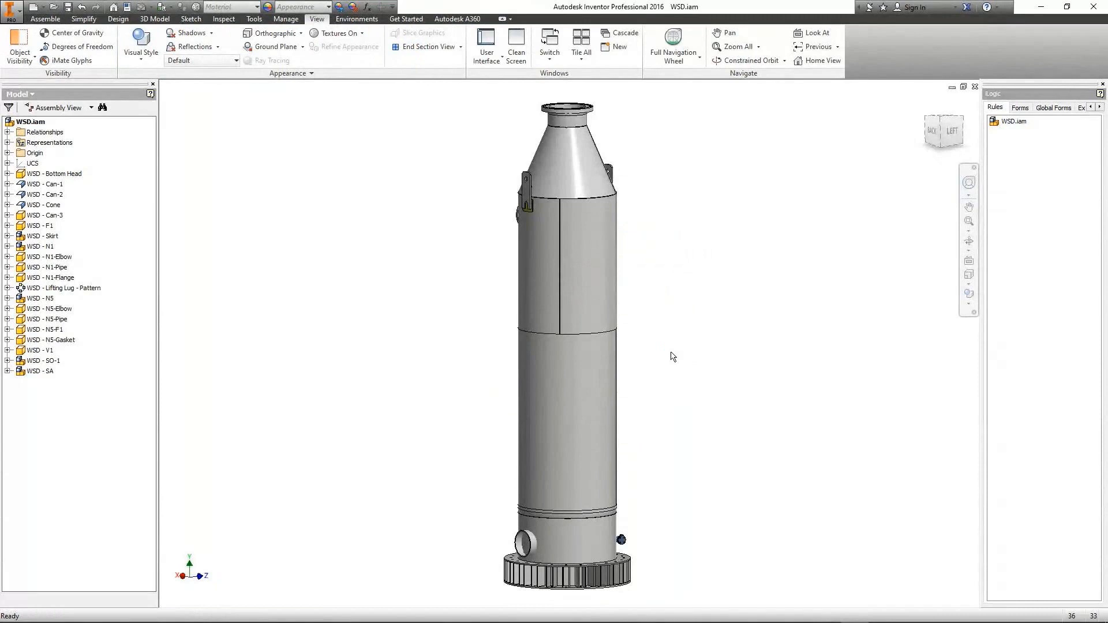
scroll(575, 497, up, 3)
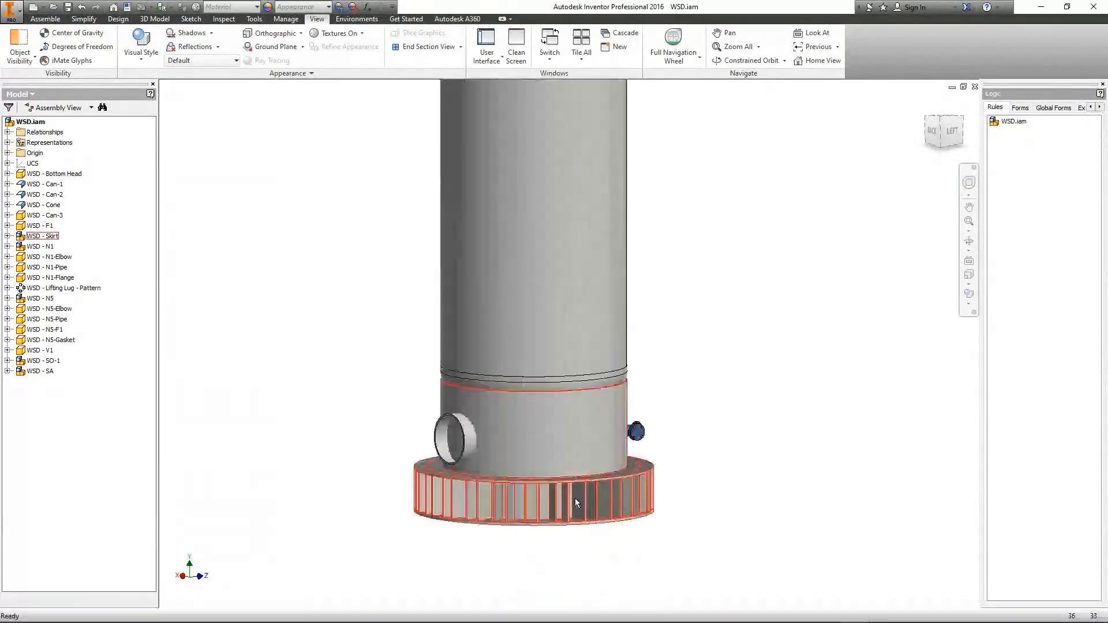
click(969, 242)
drag(624, 387, 588, 398)
scroll(612, 427, up, 5)
scroll(589, 398, up, 3)
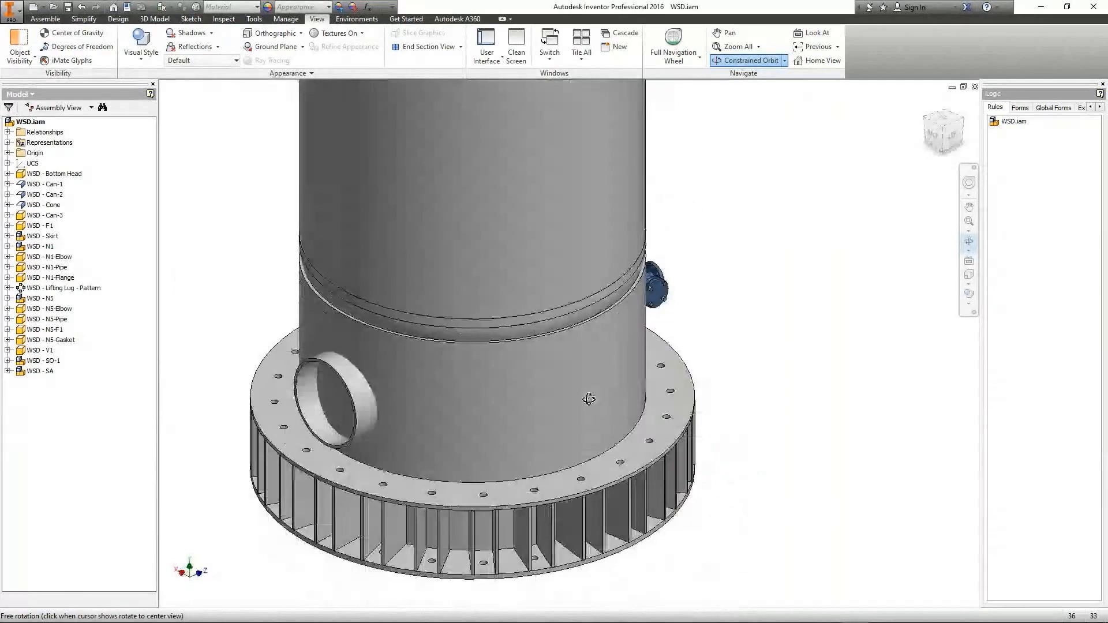
middle_drag(539, 403, 540, 544)
right_click(610, 292)
click(652, 292)
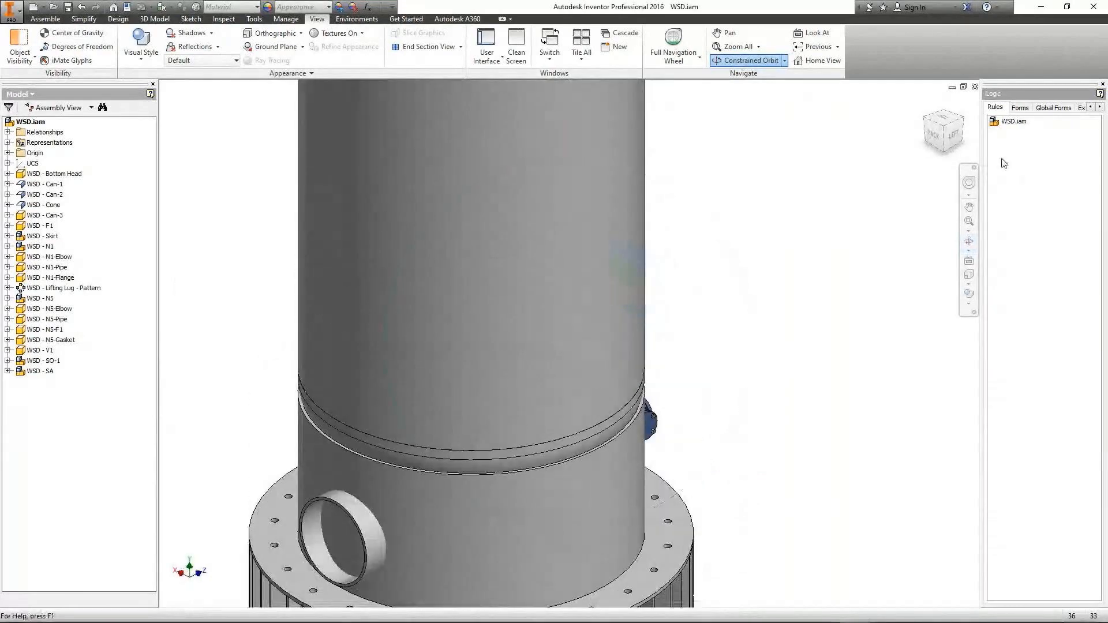
click(953, 135)
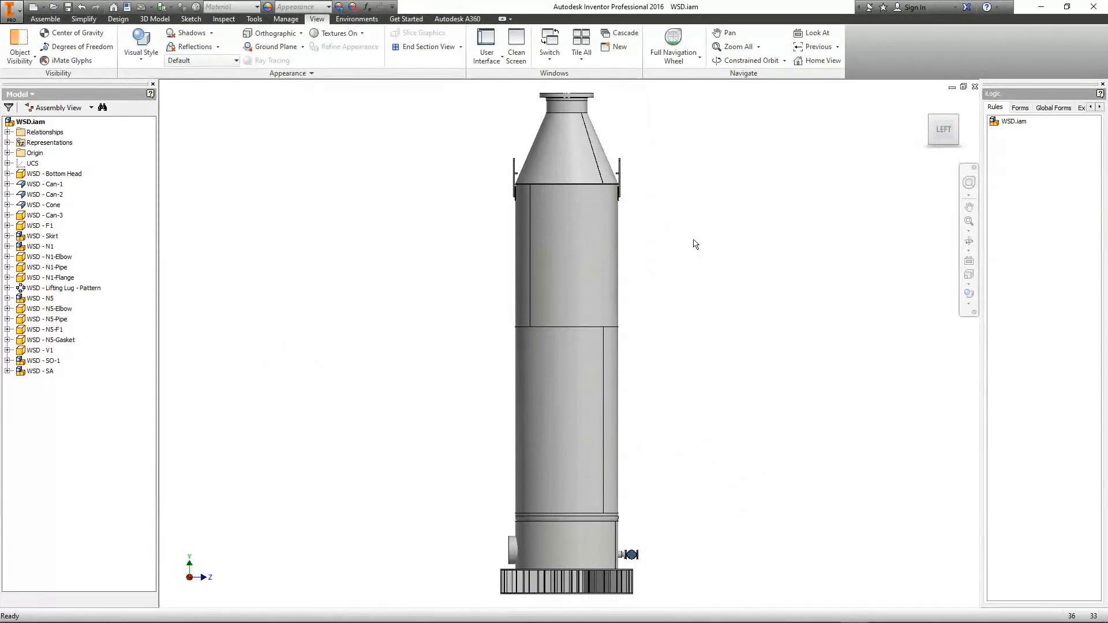
click(827, 612)
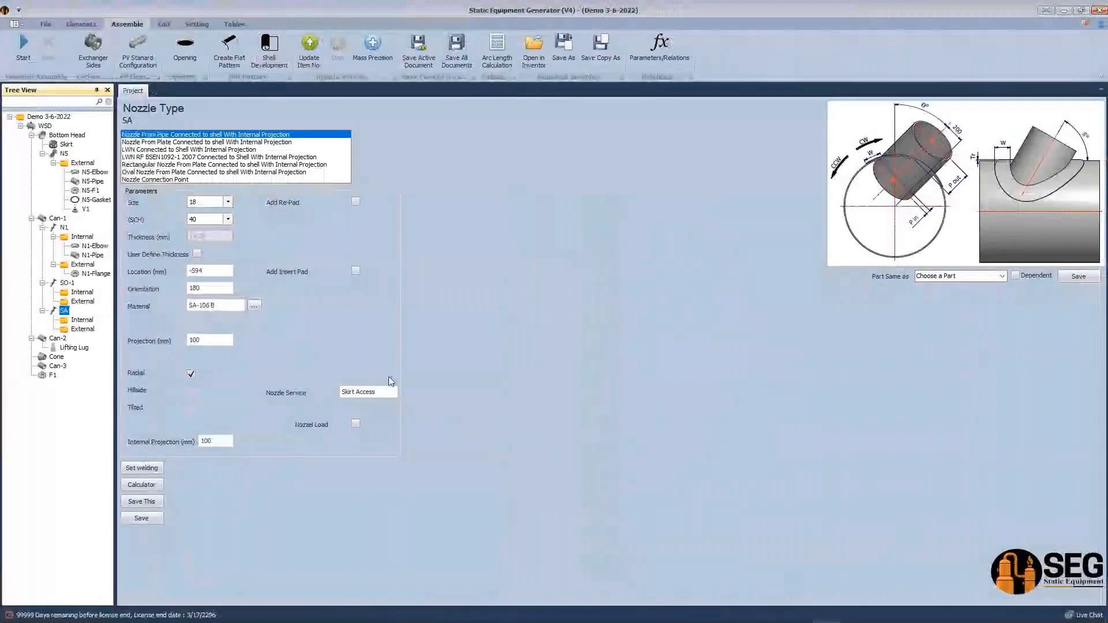
Step: Open the vessel's bill of materials and fit the quantity, description and technical characteristics columns to their contents
click(236, 25)
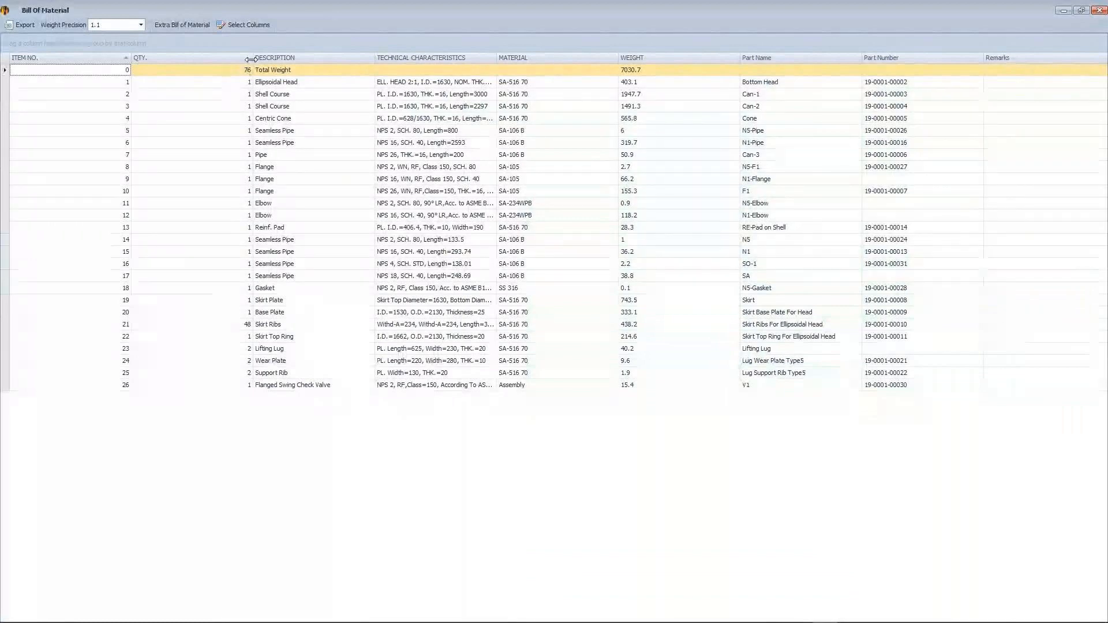
double_click(253, 57)
double_click(292, 57)
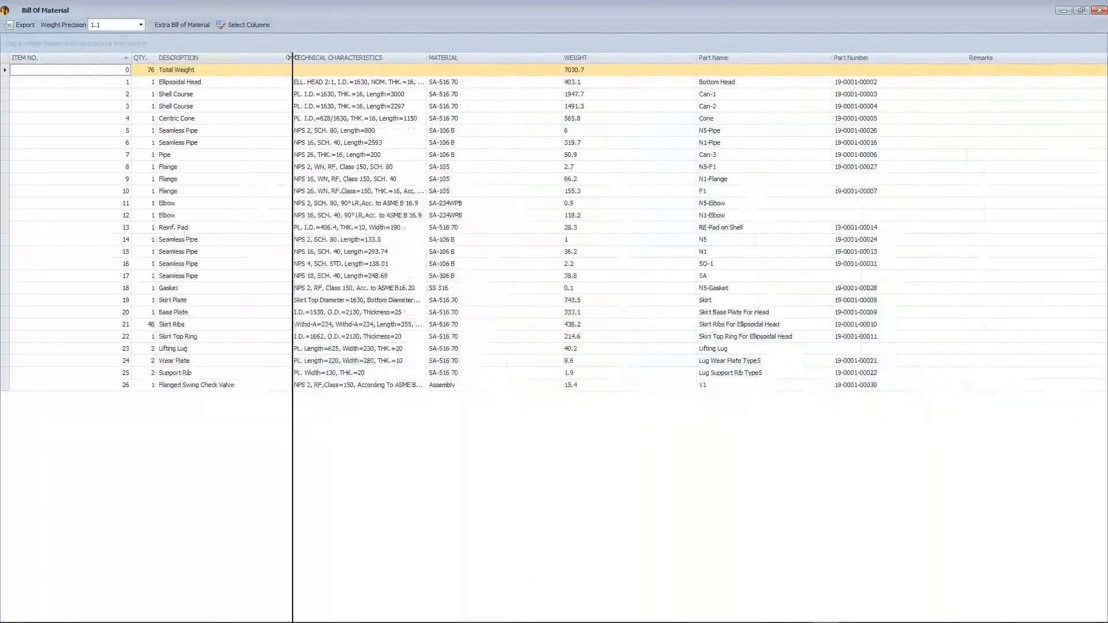
double_click(382, 57)
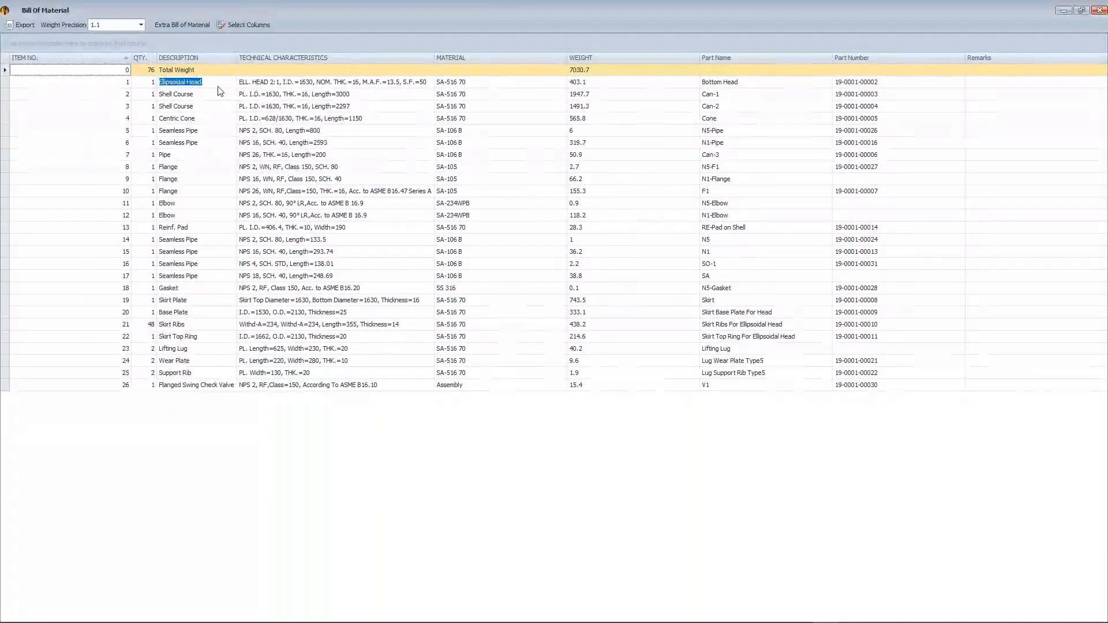
Step: Examine the ellipsoidal head's entry in the bill of materials, including its technical characteristics, material and weight
click(271, 82)
click(260, 82)
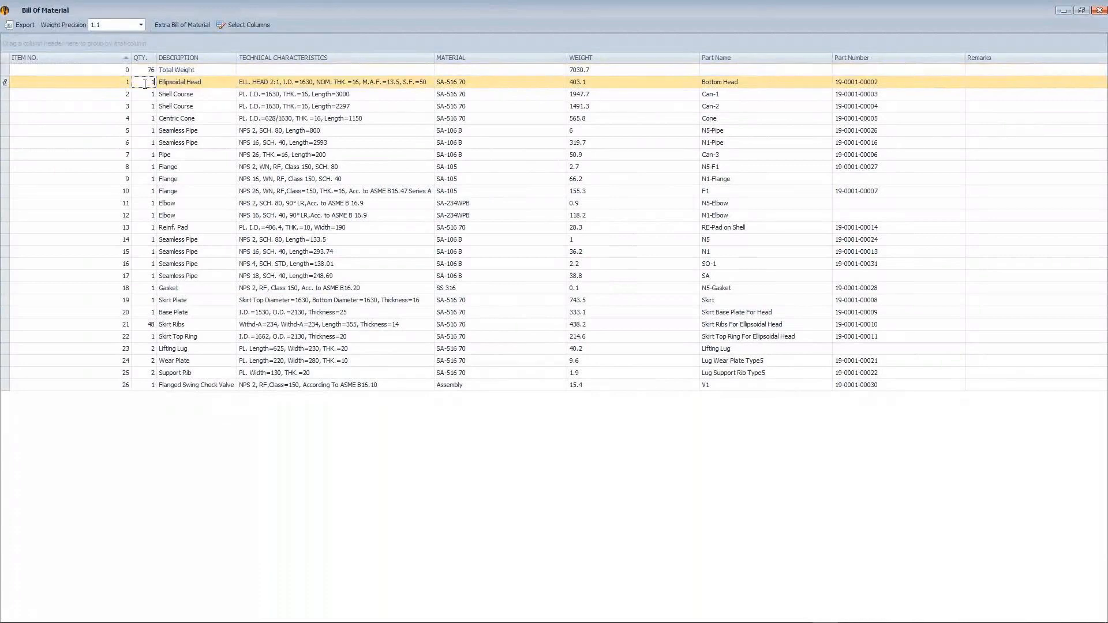
drag(433, 82, 229, 87)
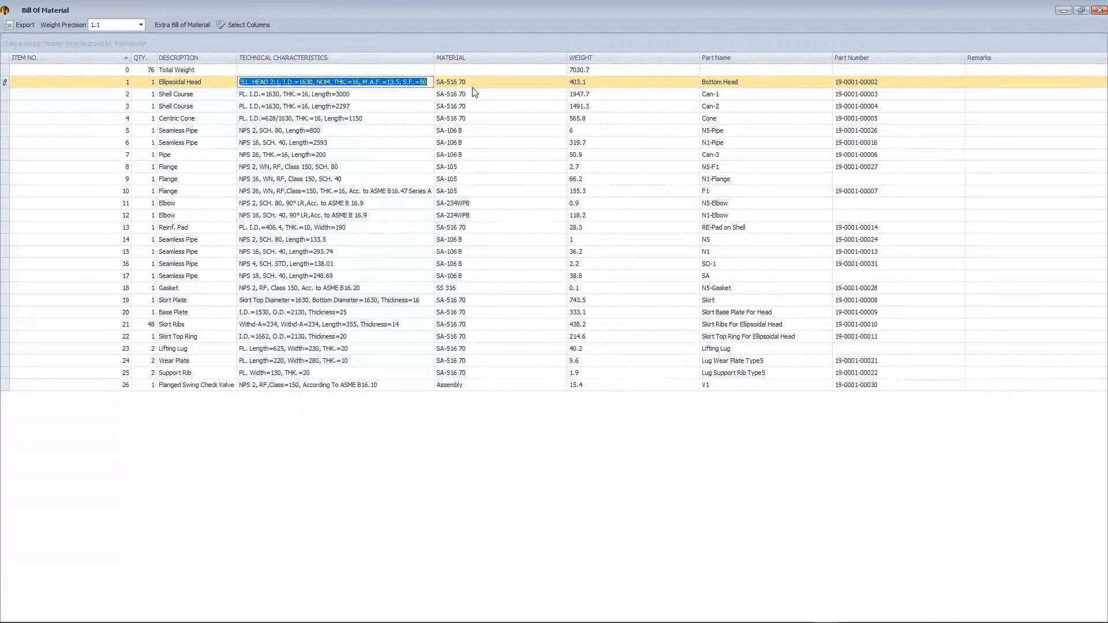
click(300, 82)
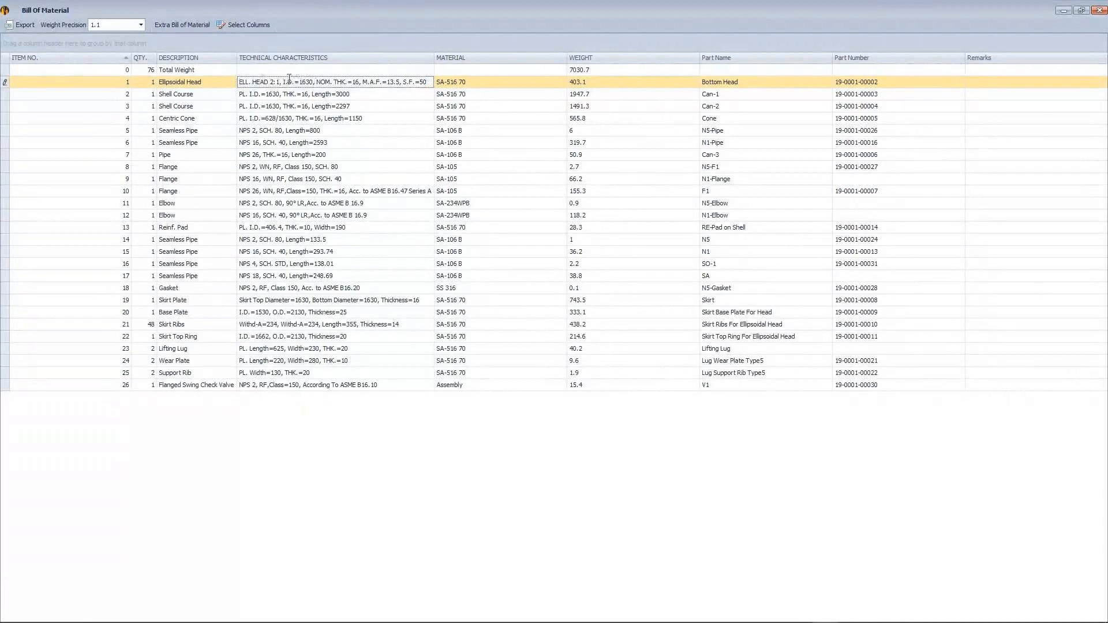
drag(298, 82, 399, 83)
click(487, 82)
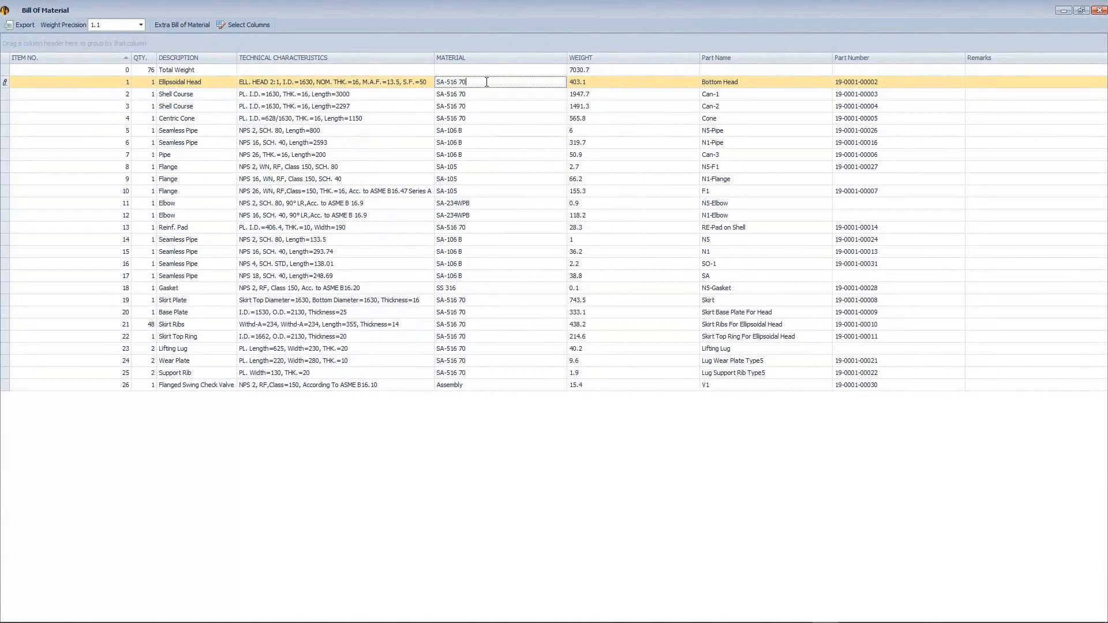
click(592, 82)
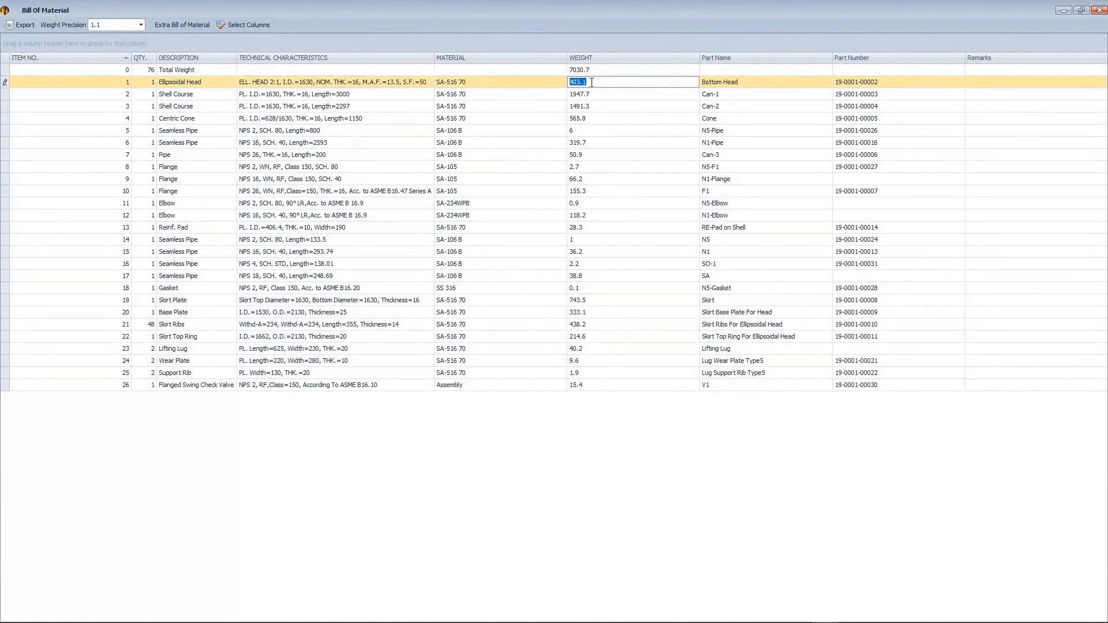
Step: Review the bill of materials entries for the shell courses, centric cone, pipes, flanges and elbows
click(304, 95)
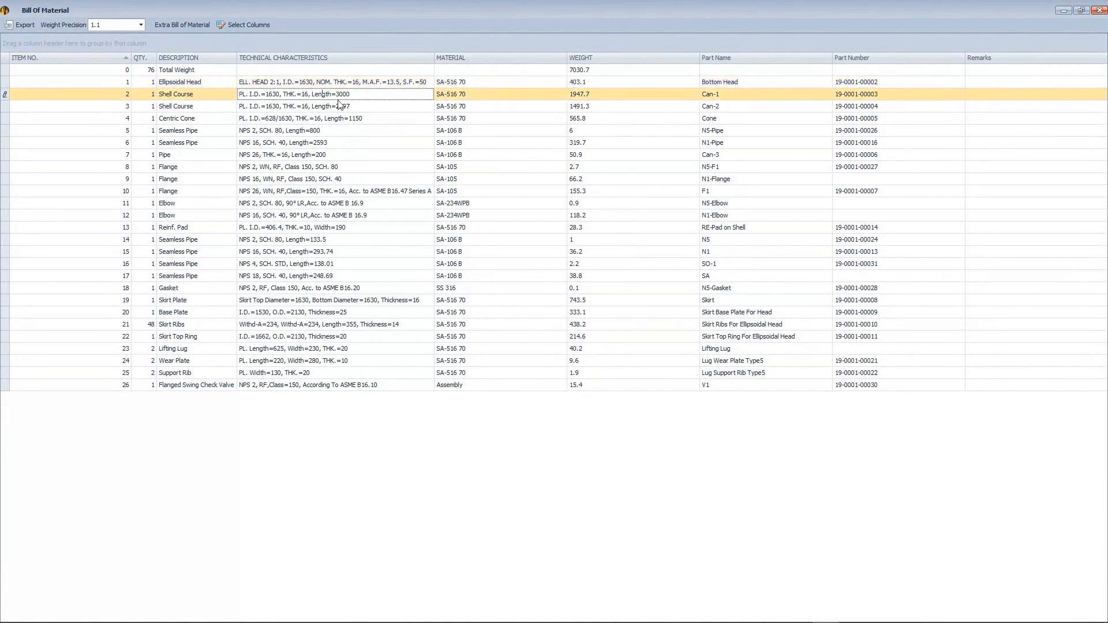
click(199, 118)
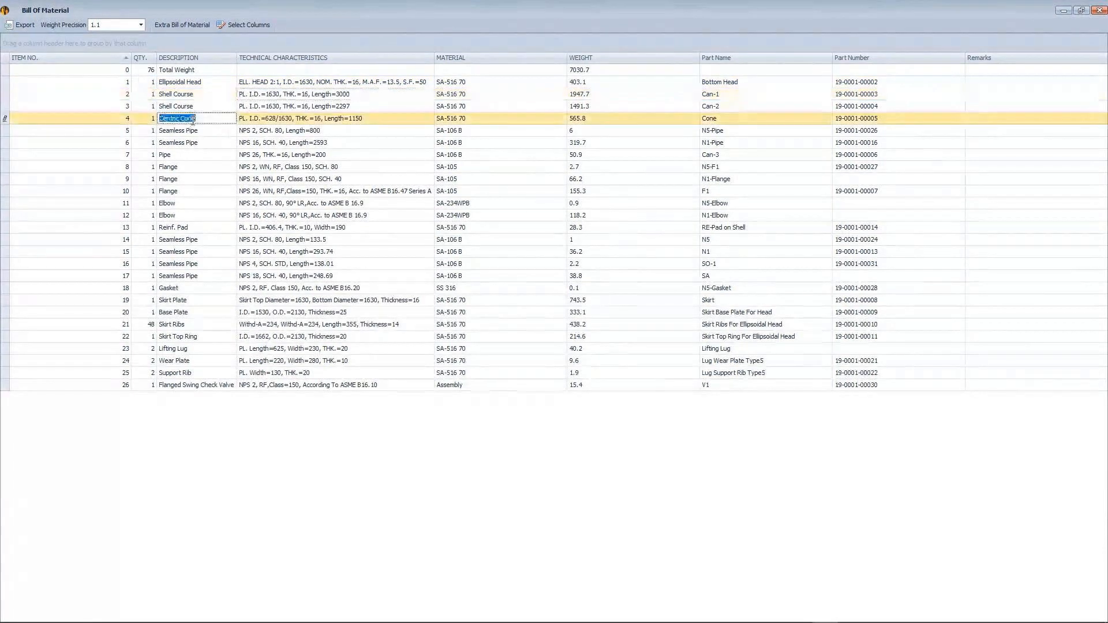
click(207, 108)
click(207, 120)
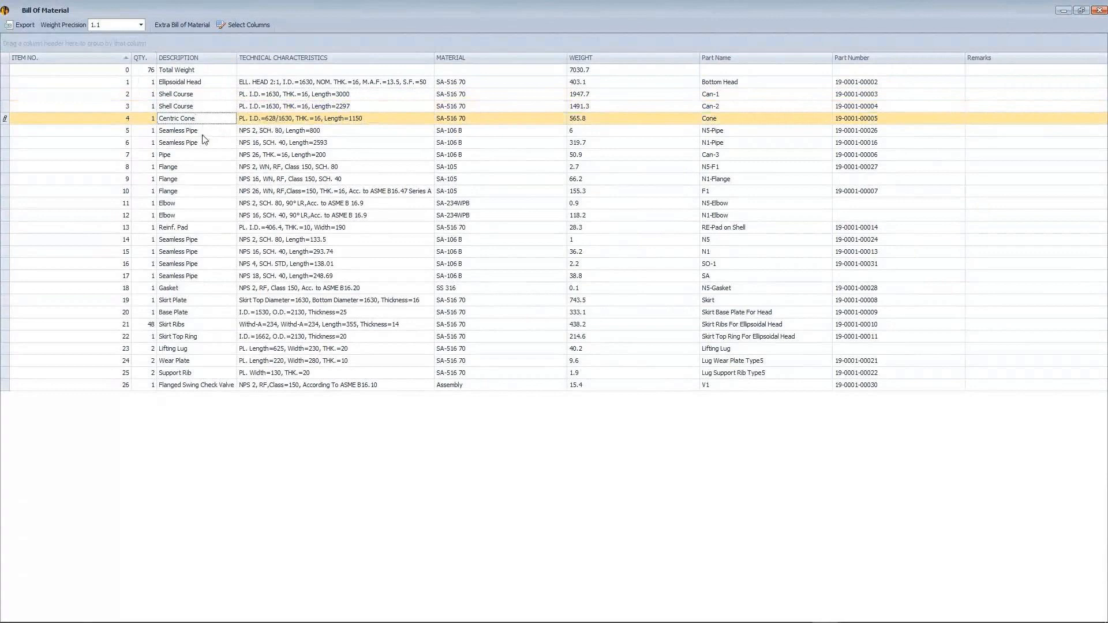
click(203, 141)
click(202, 168)
click(198, 193)
click(193, 215)
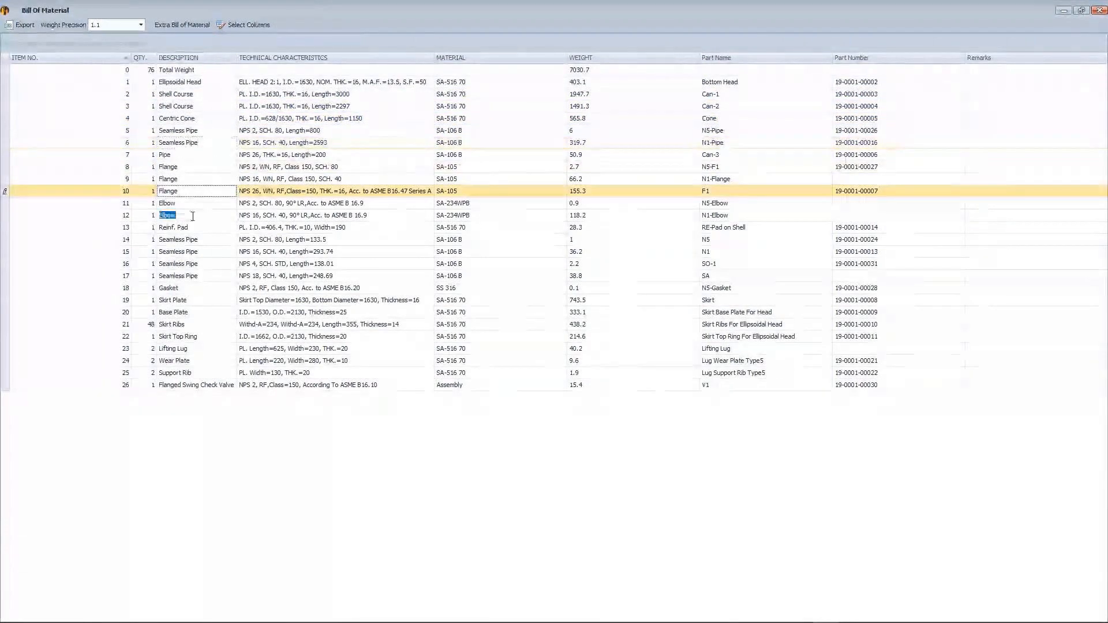
Step: Review the remaining bill of materials entries from the reinforcement pad to the flanged swing check valve, then close the table
click(192, 228)
click(195, 288)
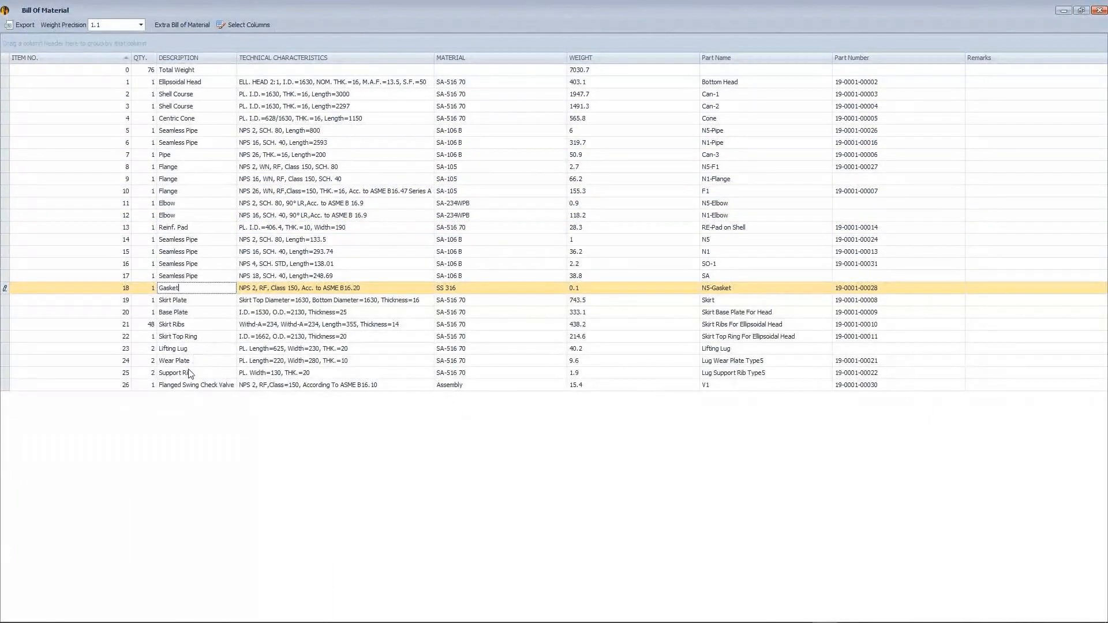
click(196, 360)
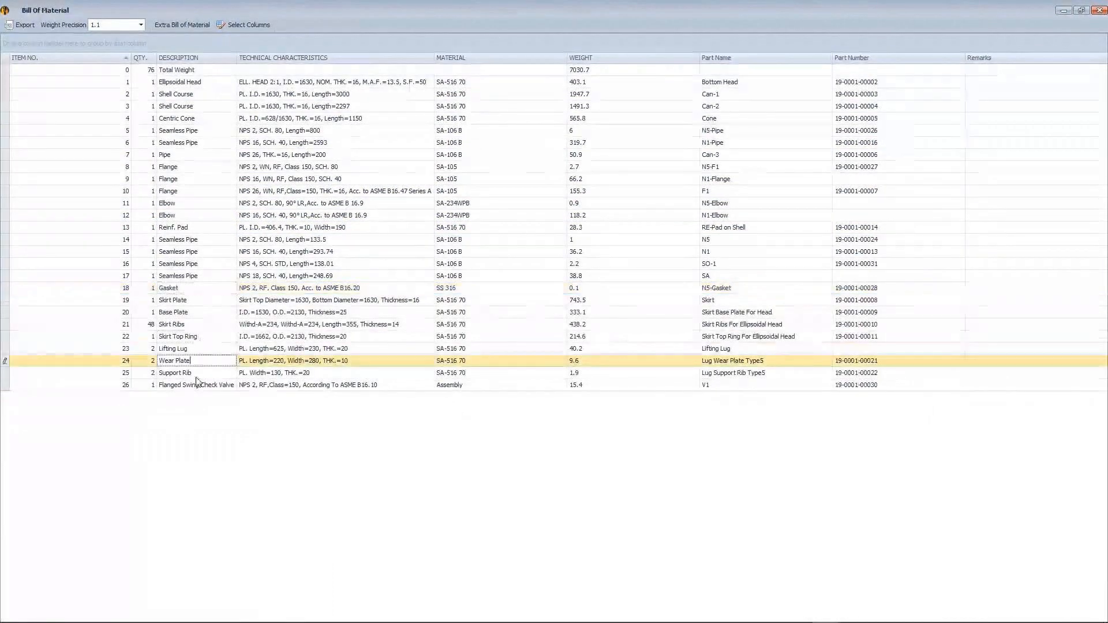
key(Down)
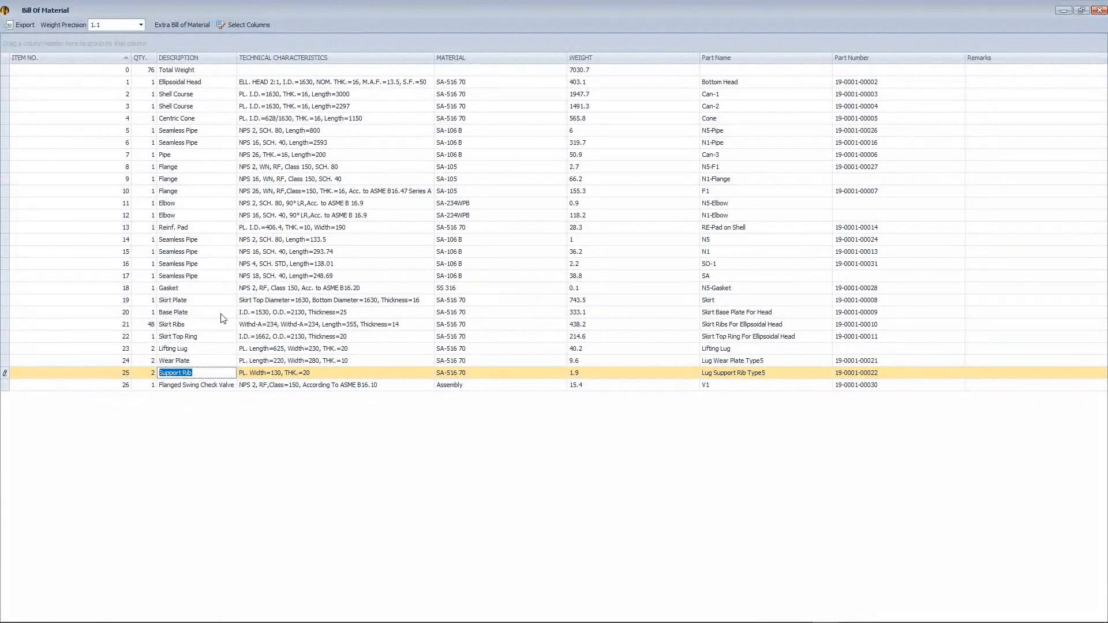
click(196, 384)
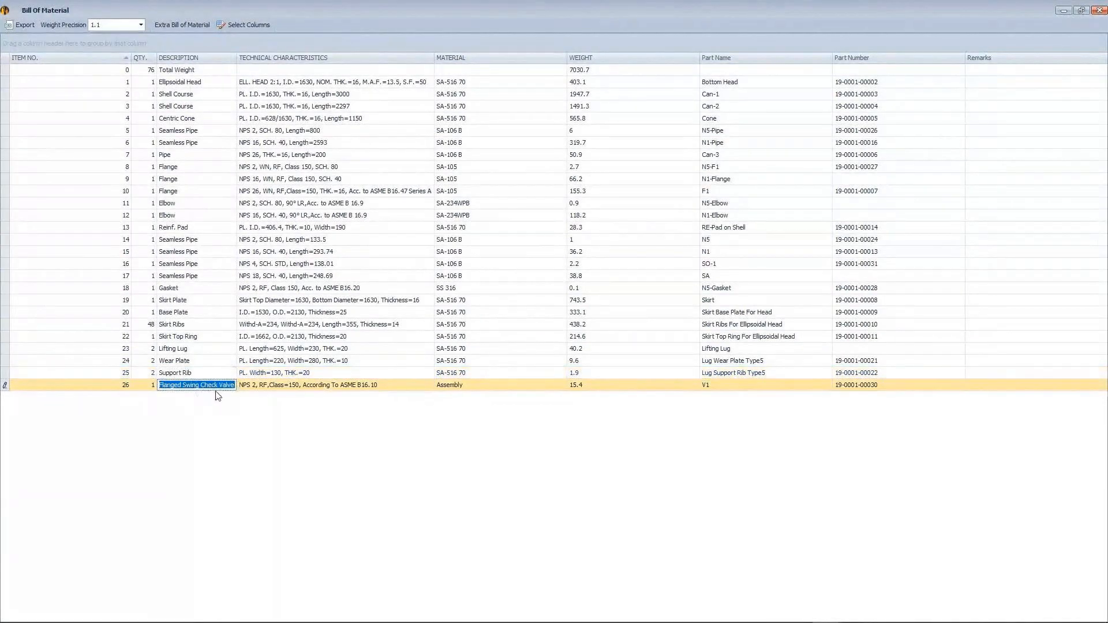
click(271, 389)
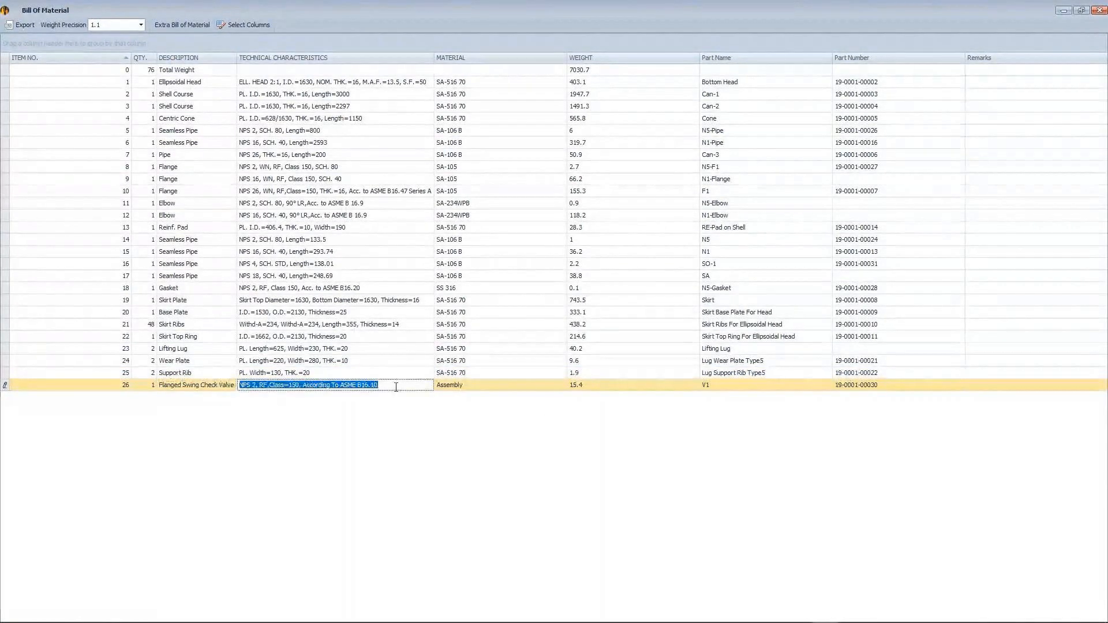
key(Up)
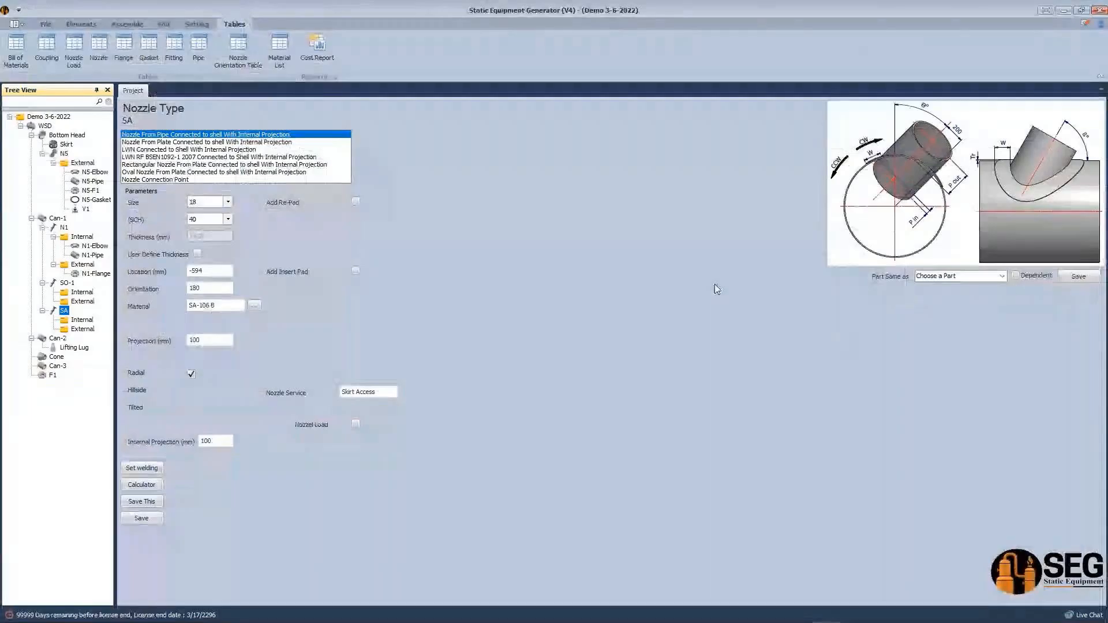
Step: Open the design data of the WSD vessel and look over the vessel's available commands without choosing one
click(45, 126)
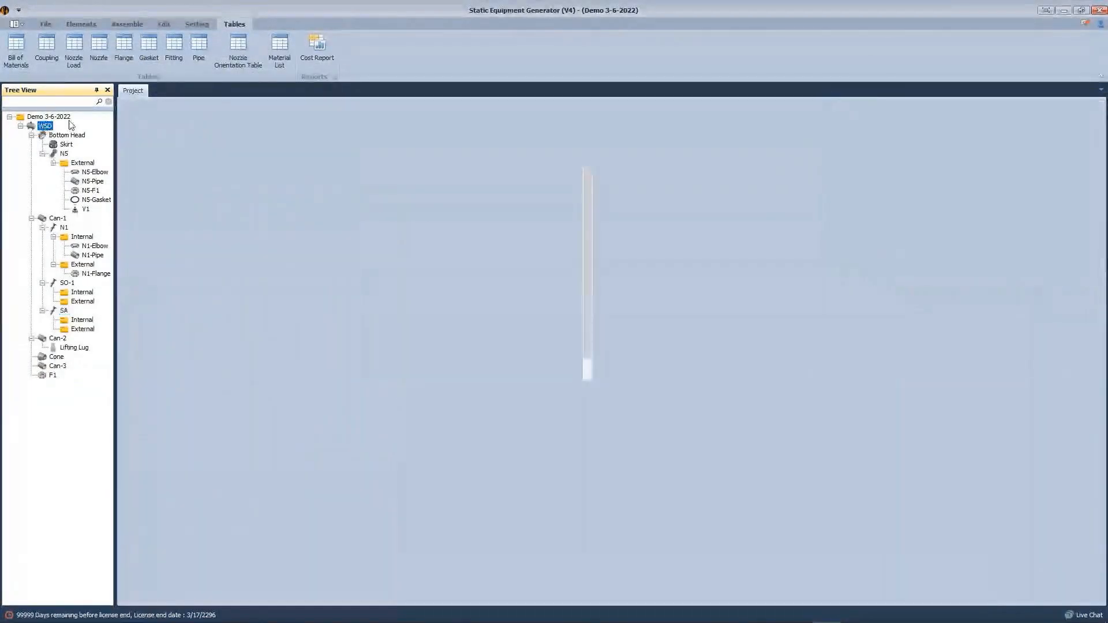
right_click(45, 126)
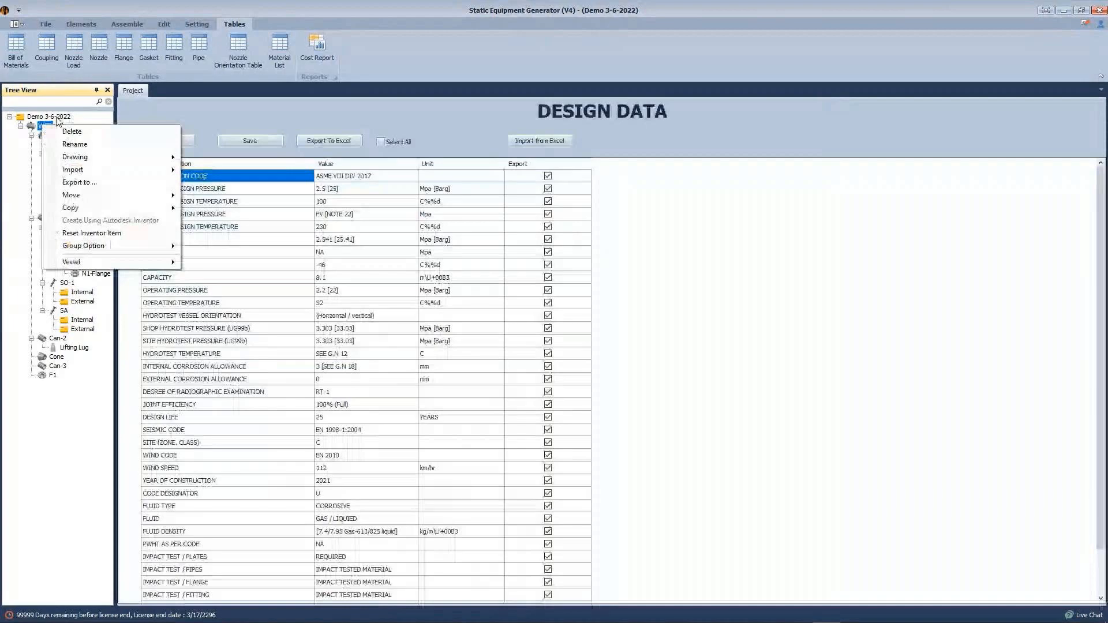
click(182, 107)
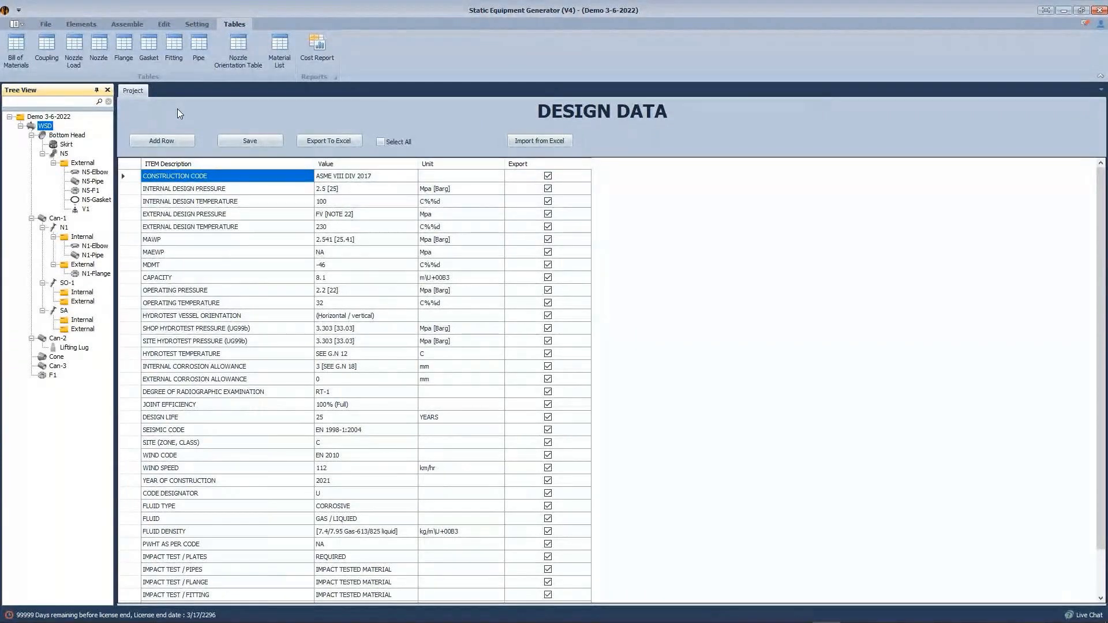
Step: Look through the element and type options offered for shell Can-1, nozzle N1 and flange F1
click(55, 220)
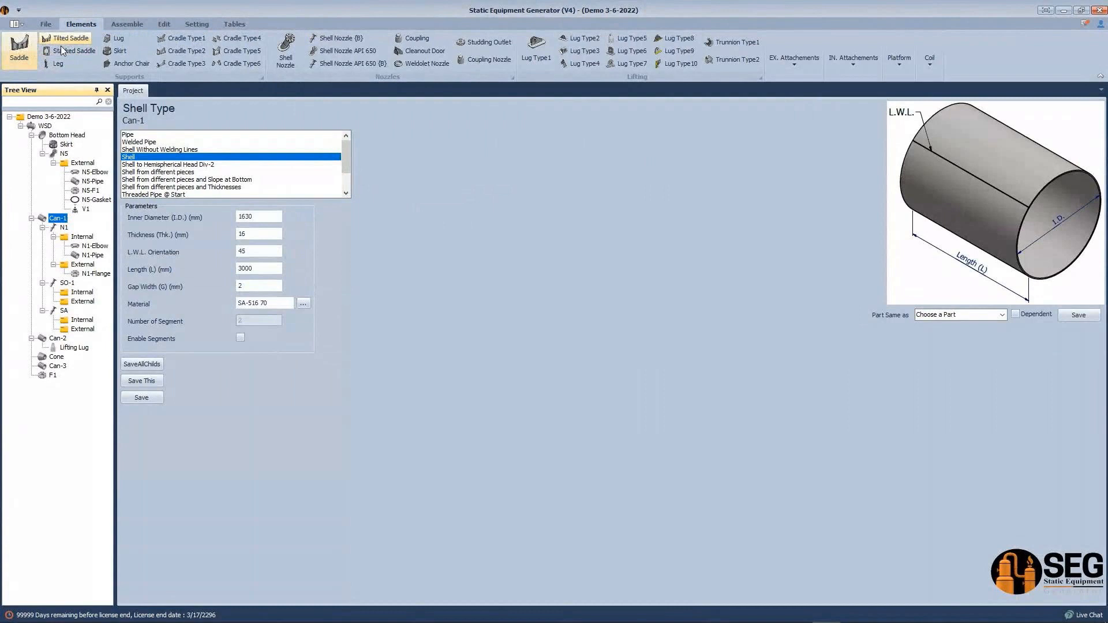
click(64, 227)
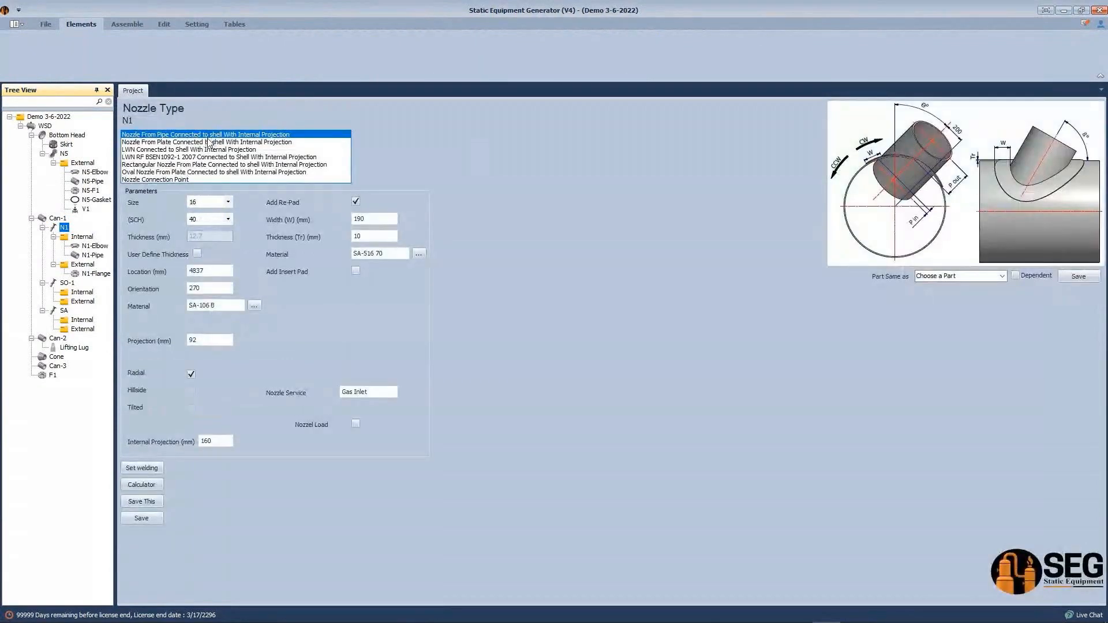
click(210, 146)
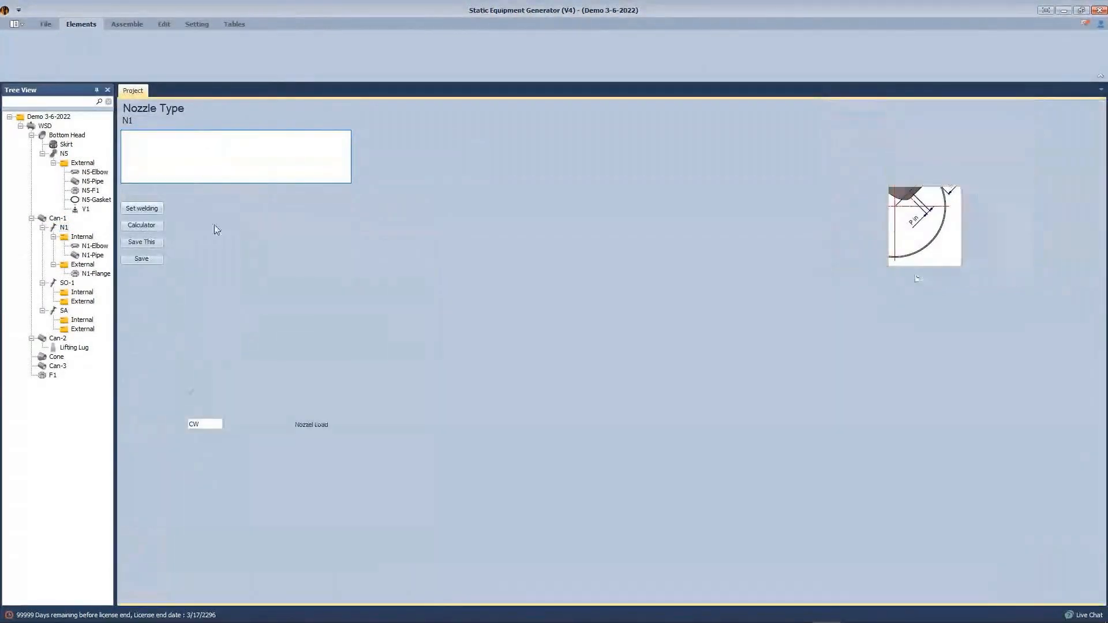
click(52, 376)
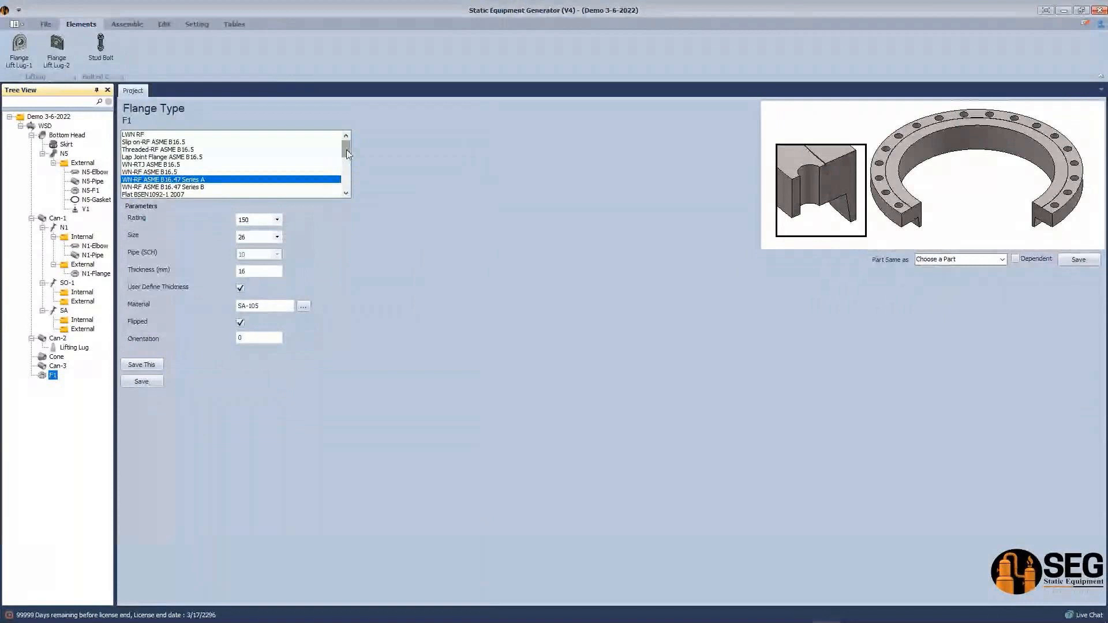
Step: Look through the full list of flange types offered for F1, then return to the design data of the WSD vessel
drag(346, 153, 353, 170)
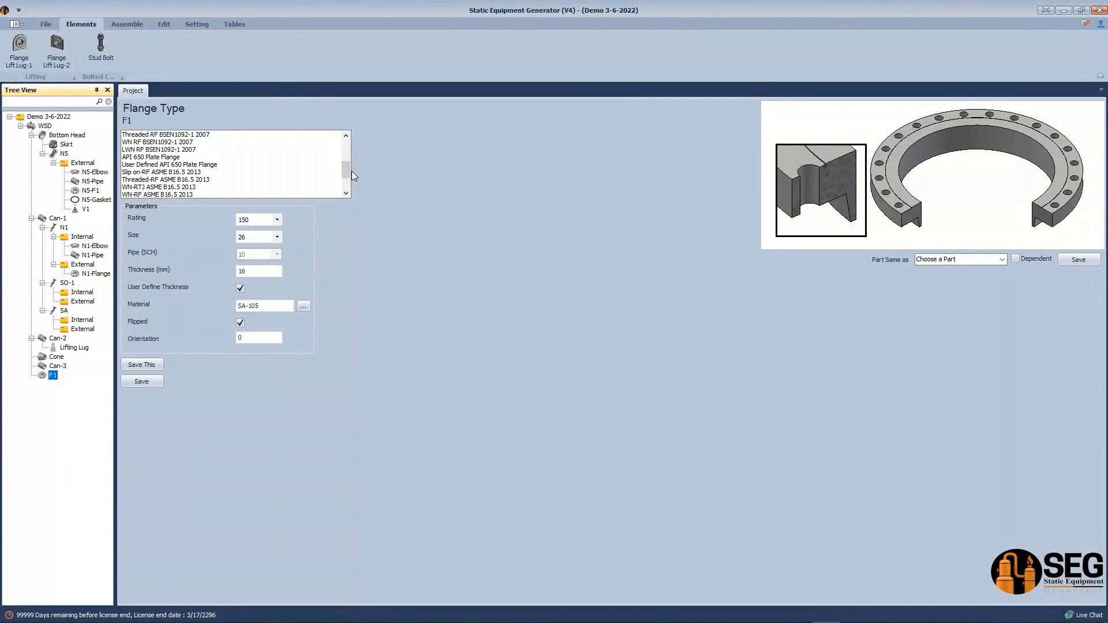
scroll(347, 191, down, 2)
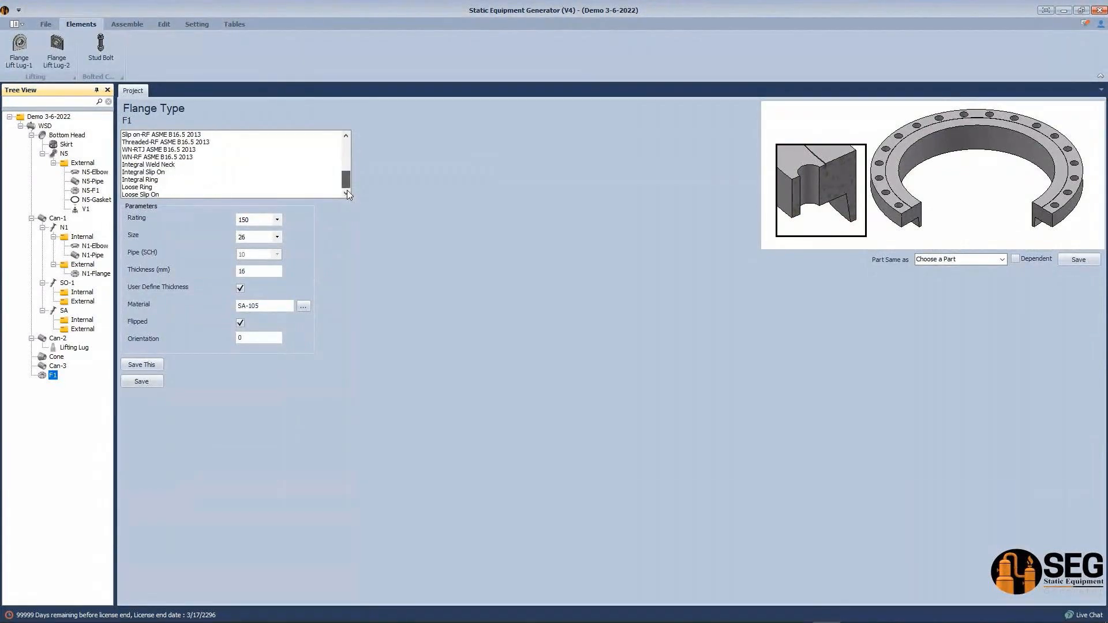
drag(347, 188, 347, 146)
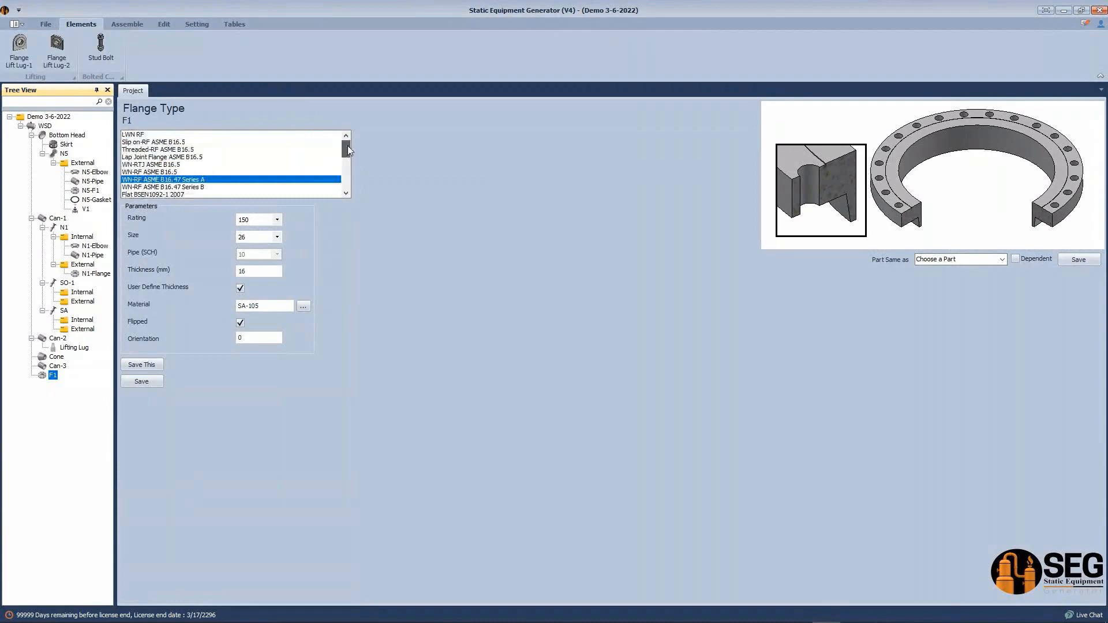
click(46, 127)
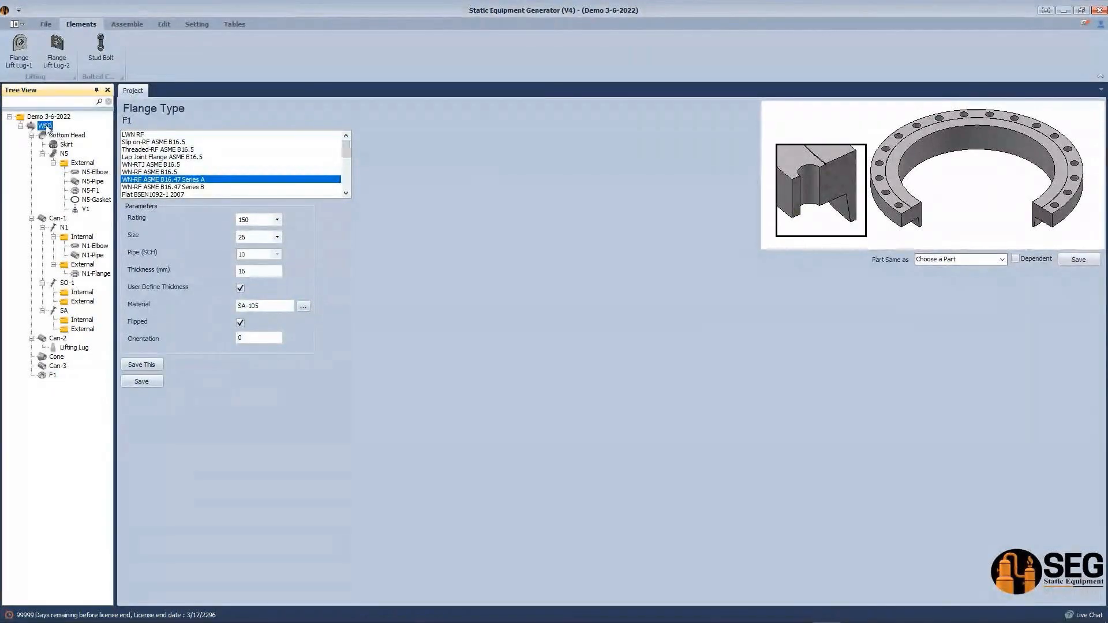
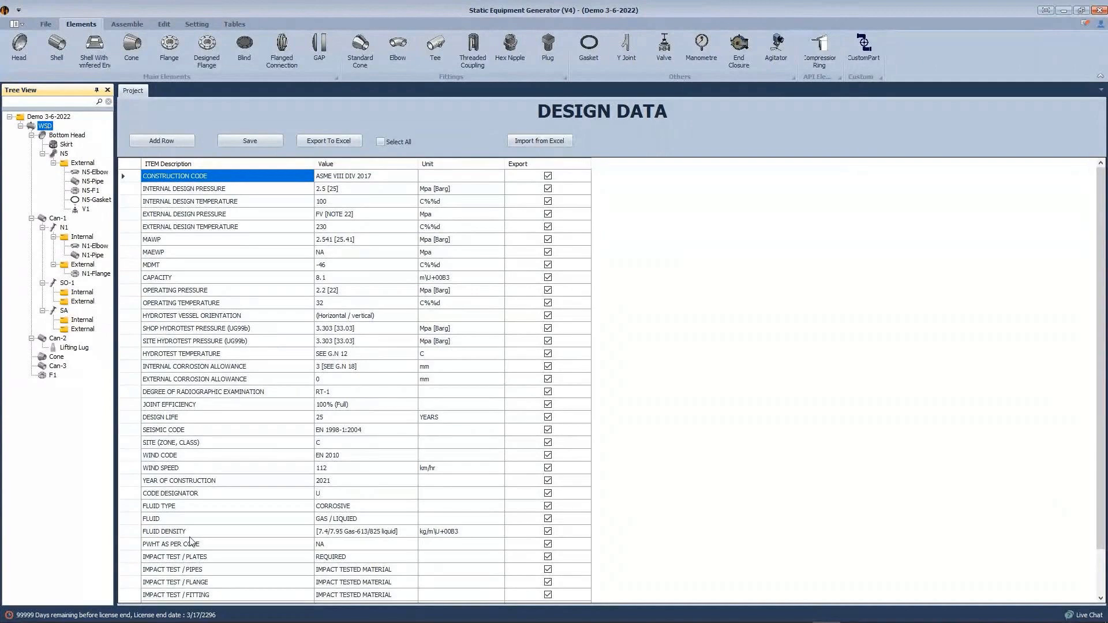
Step: Switch to the GoToMeeting session in Chrome
mouse_move(223, 622)
key(super)
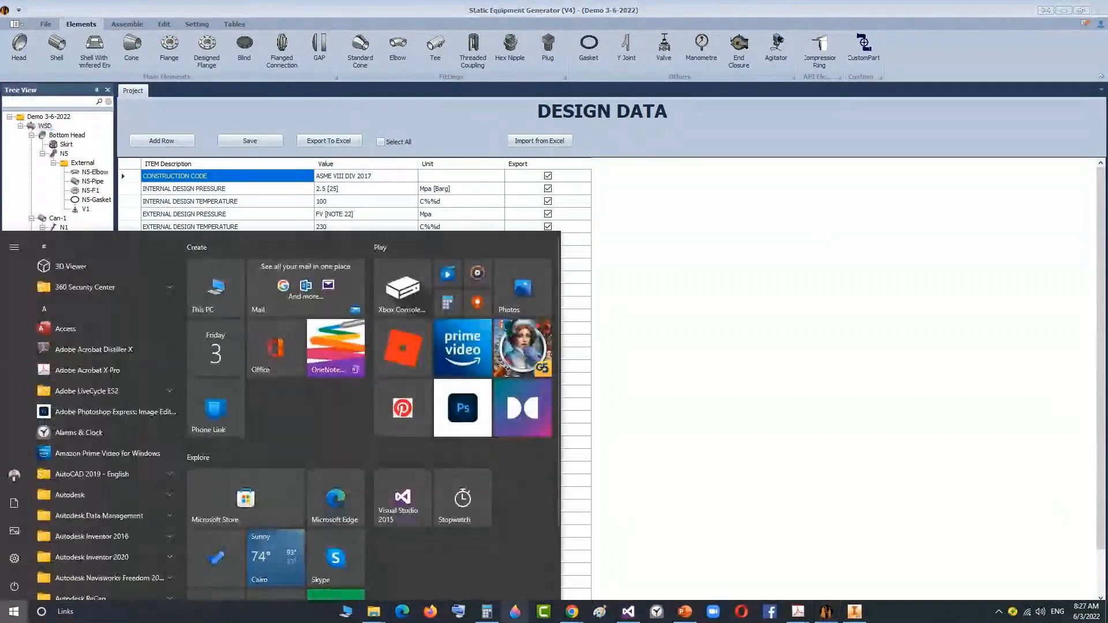
mouse_move(572, 612)
click(531, 569)
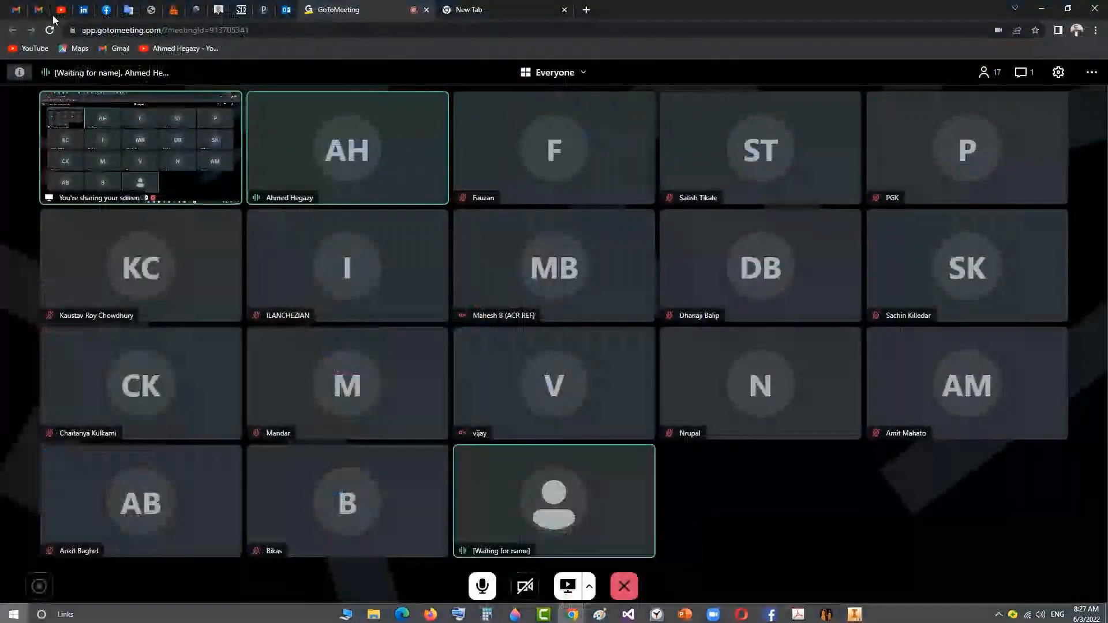
Step: Open the YouTube video "FEA for a horizontal Vessel by SEG software + Autodesk Inventor" in a new tab and skip its advertisement
click(60, 9)
right_click(692, 409)
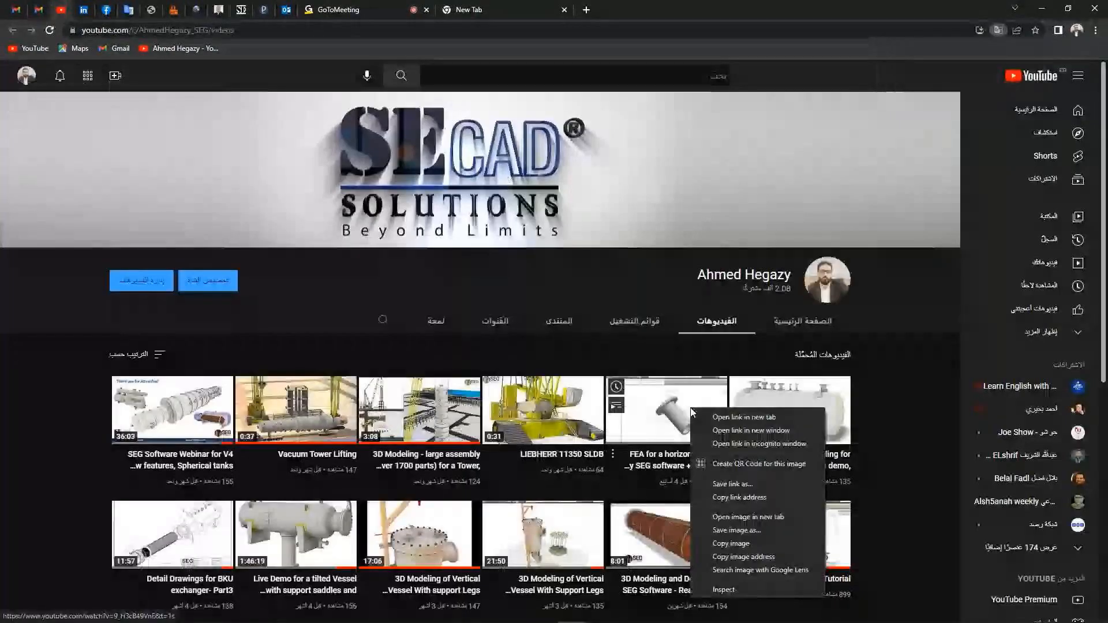
click(757, 420)
click(397, 7)
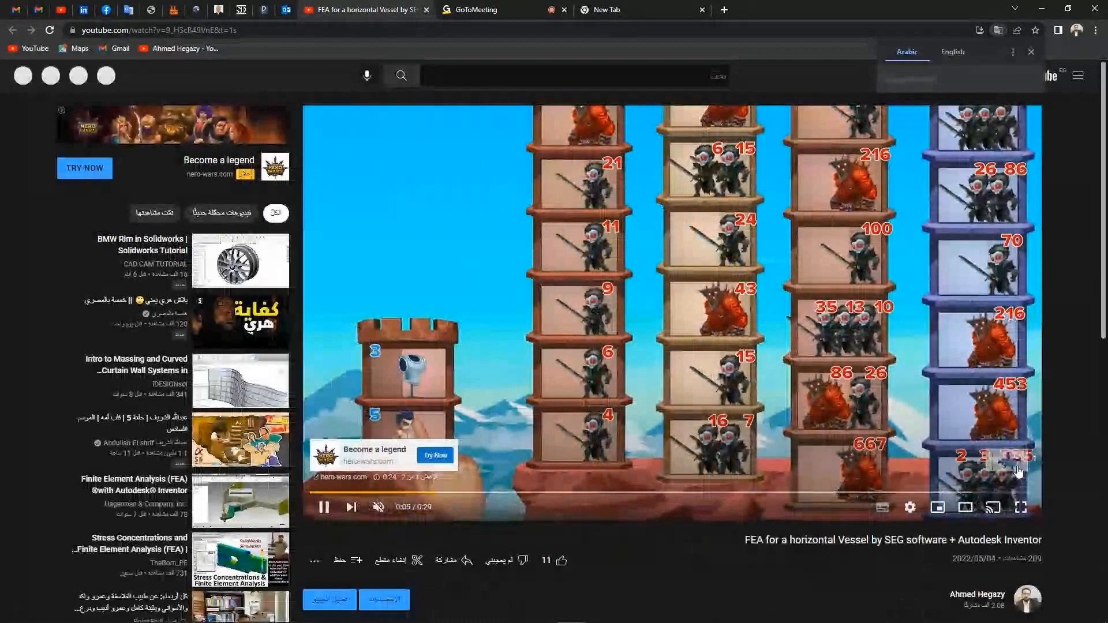
click(1016, 464)
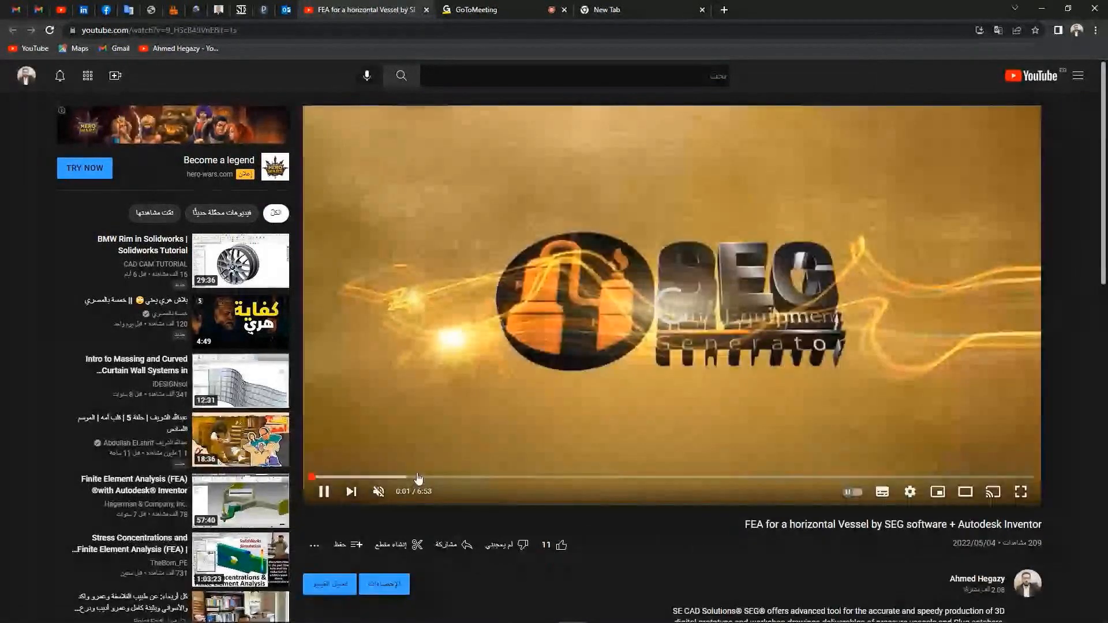
Step: Skim through the video's assembly, meshing and pressure load sections to show the vessel stress analysis workflow
click(686, 478)
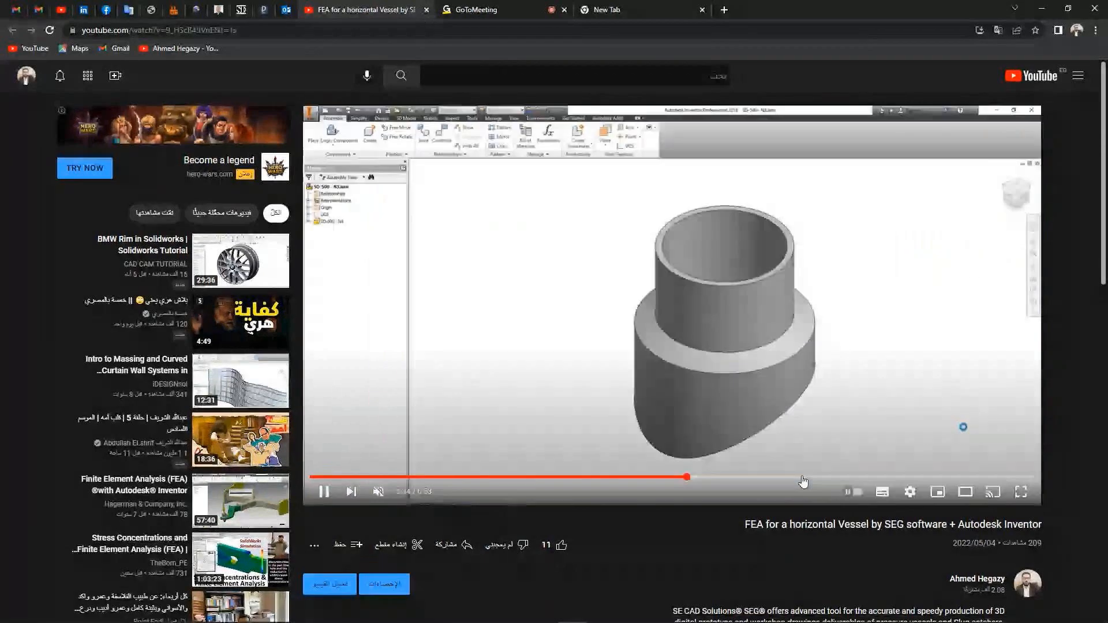
click(824, 477)
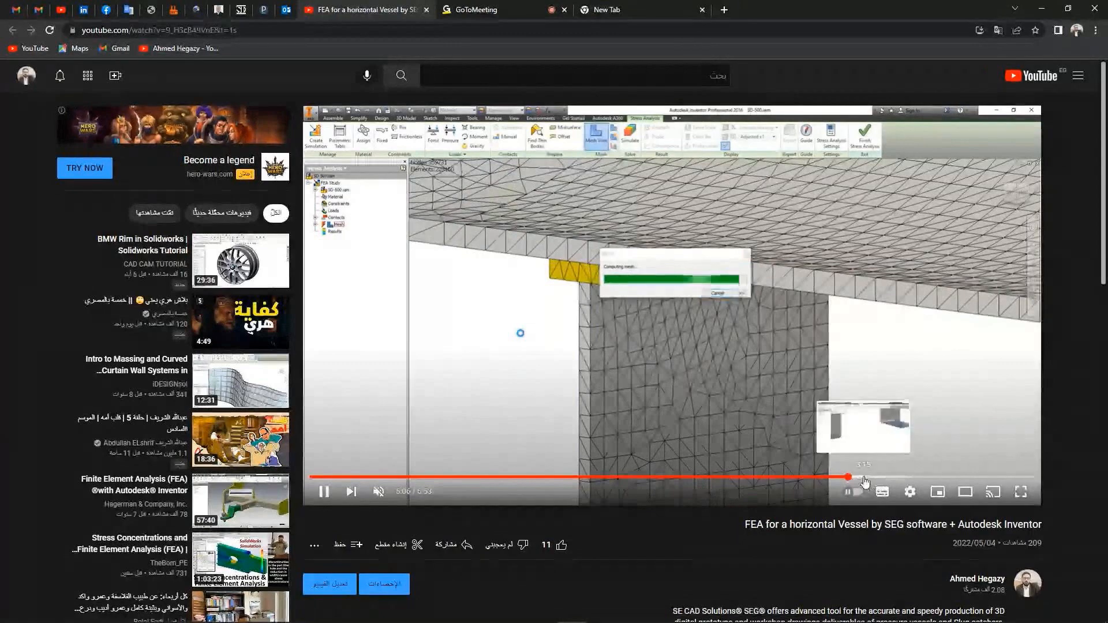
click(896, 478)
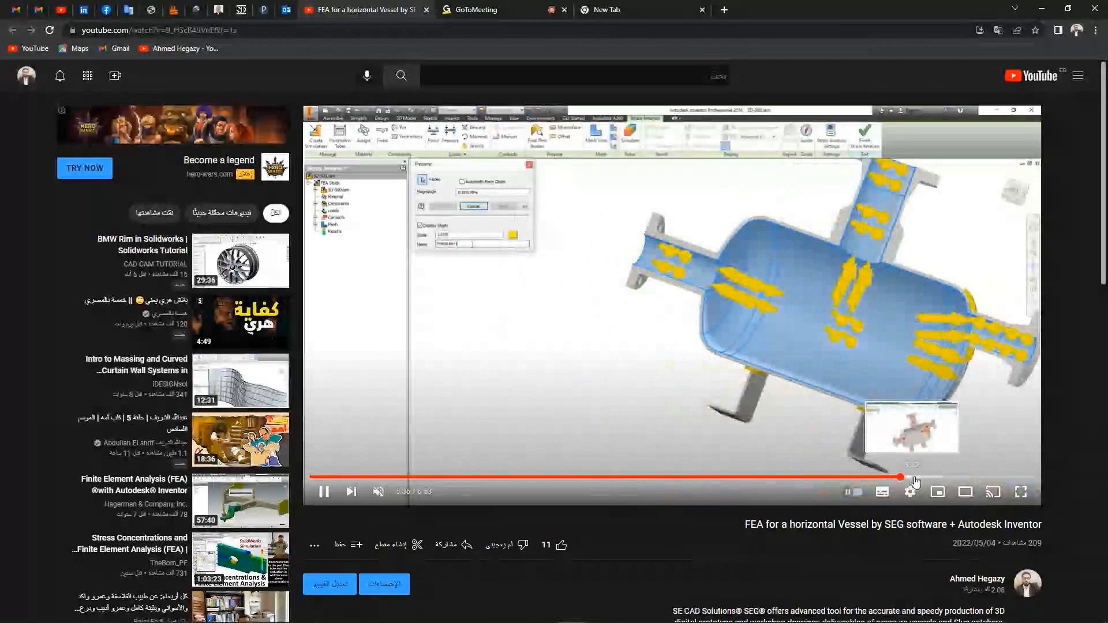
click(927, 479)
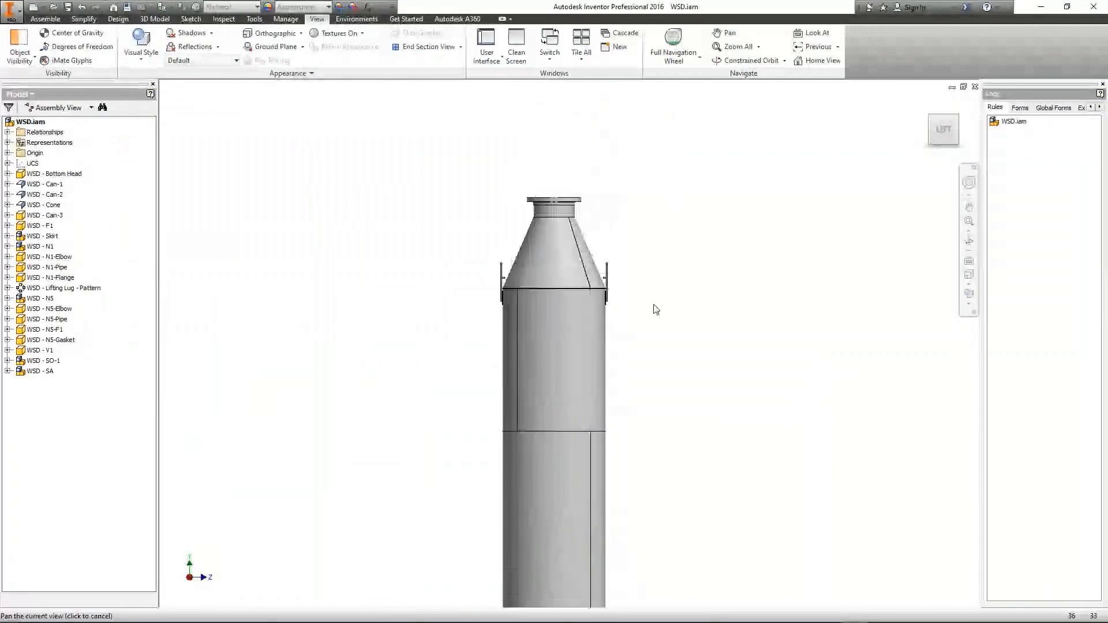
Step: Open the top flange part WSD - F1 from the WSD.iam vessel assembly in its own window
scroll(554, 209, up, 3)
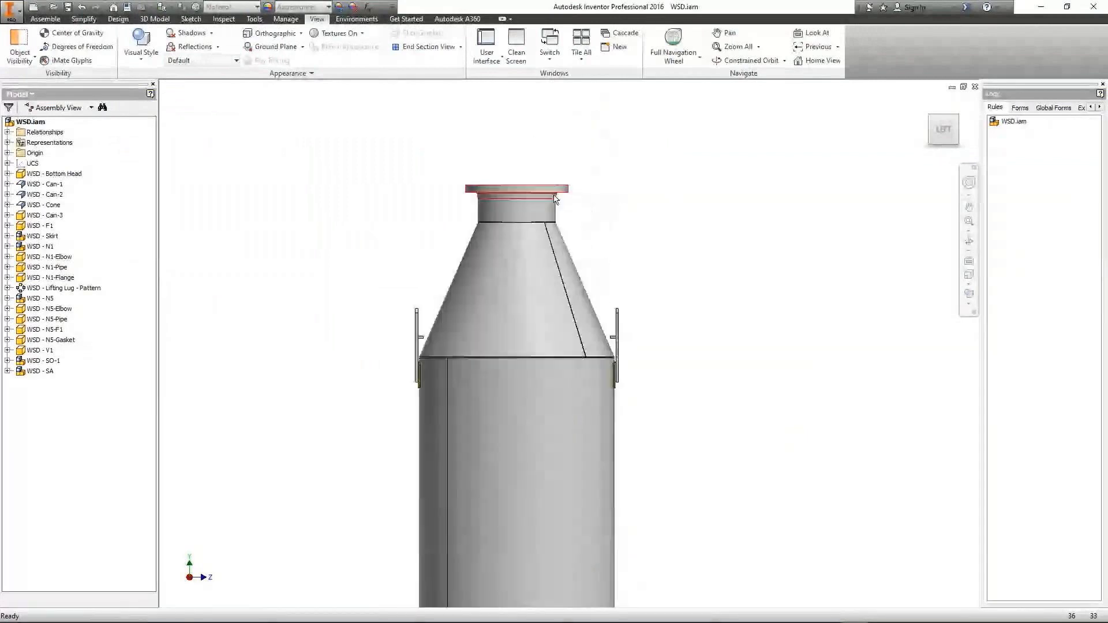
click(553, 189)
right_click(553, 186)
click(558, 152)
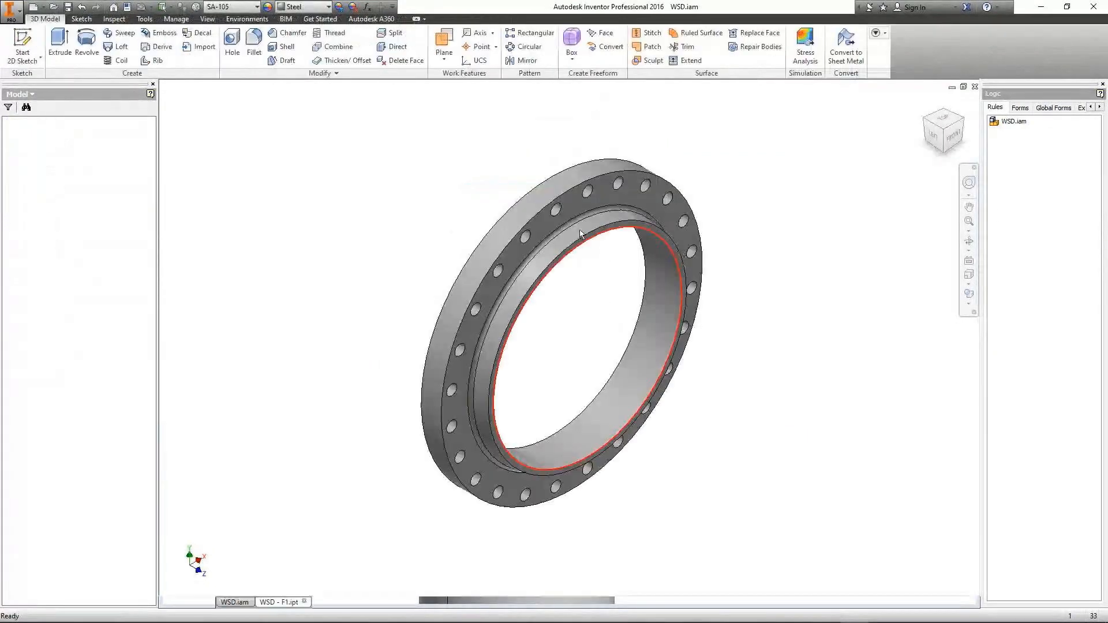
shift+drag(607, 329, 747, 332)
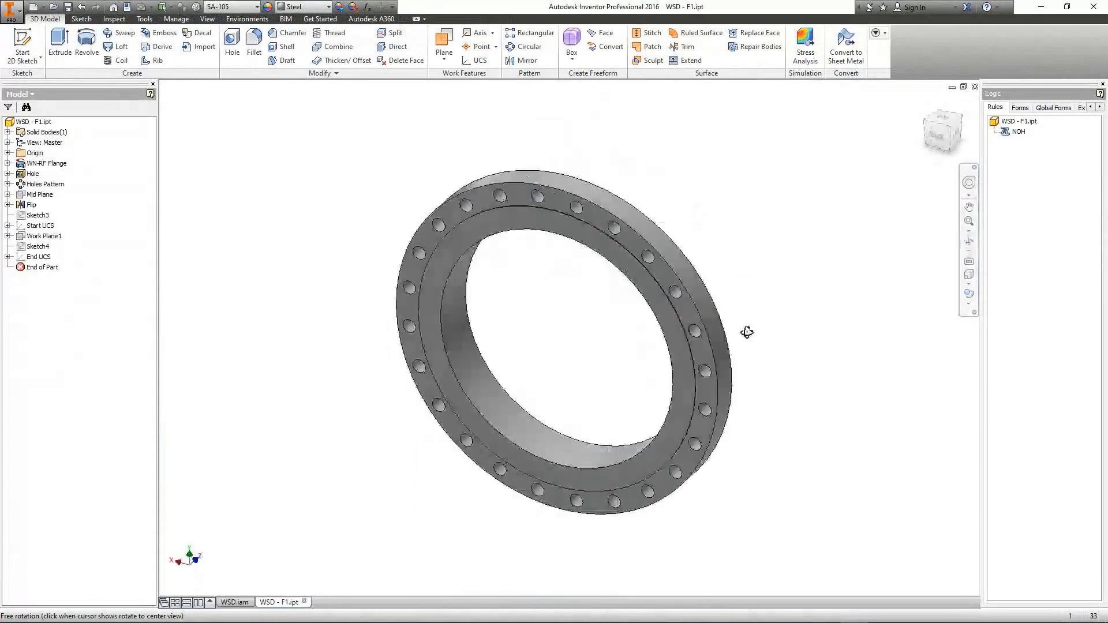
shift+middle_drag(747, 333, 726, 331)
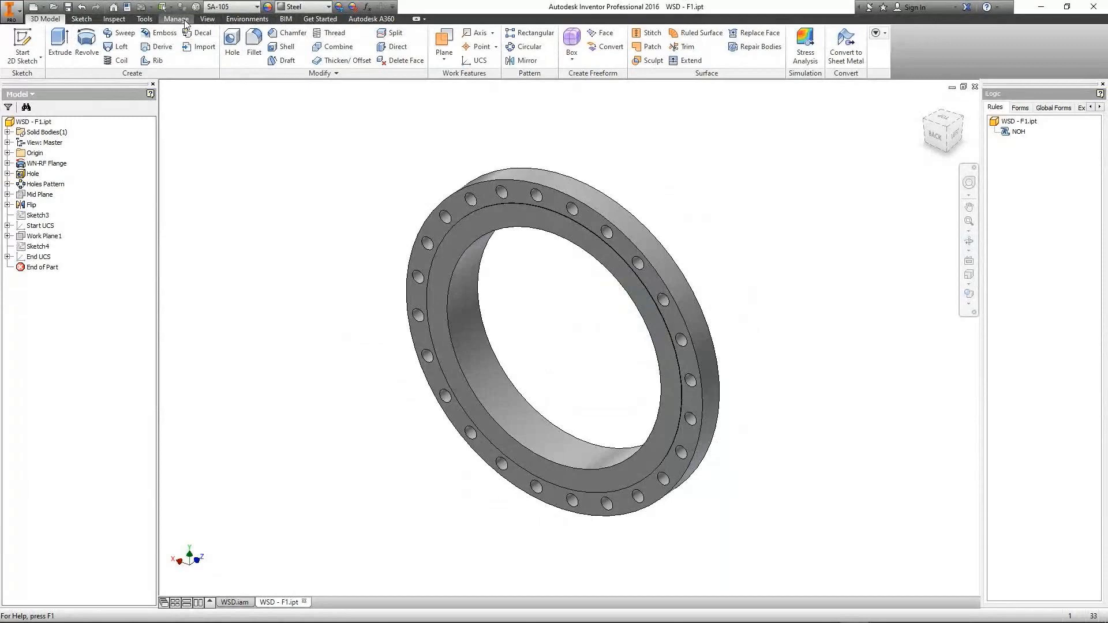
Step: Start a Stress Analysis on the flange and create a Single Point Static Analysis simulation with the default settings
click(247, 18)
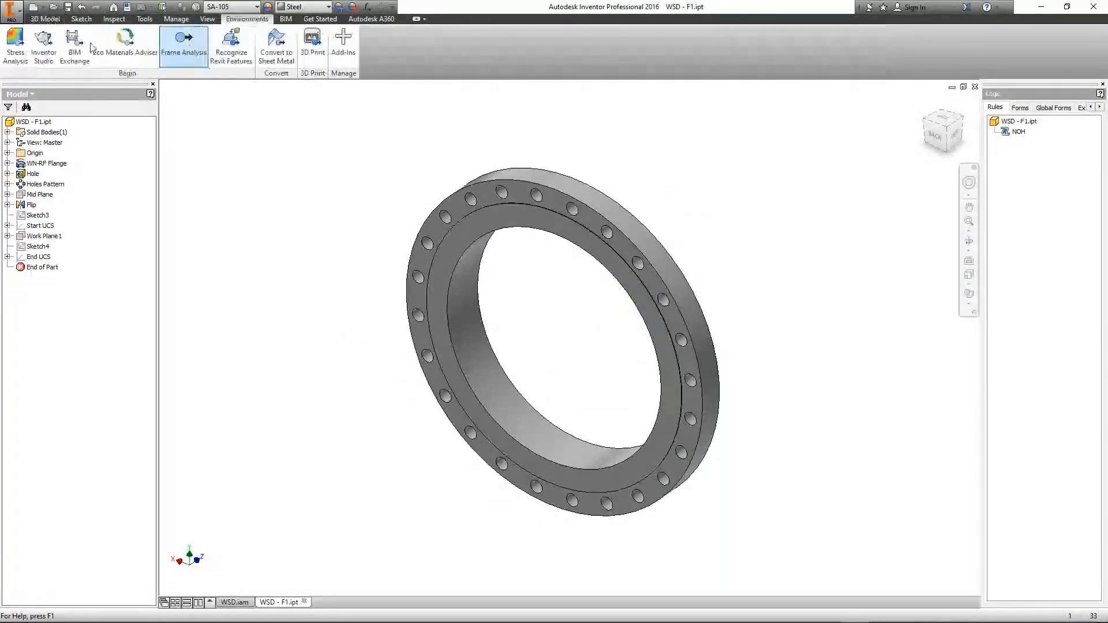
click(15, 45)
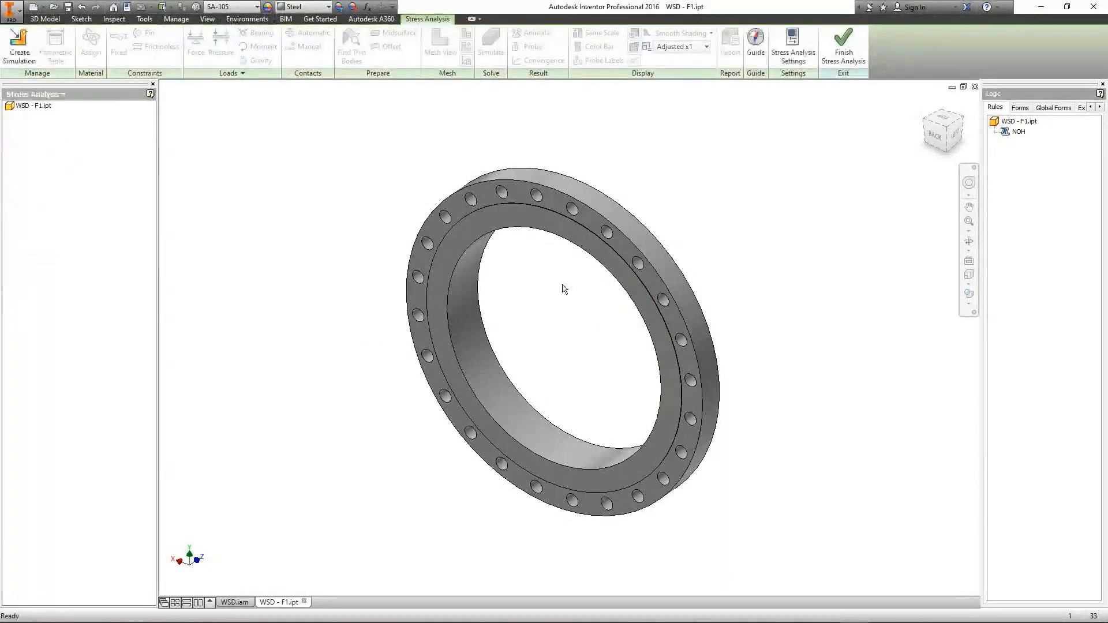
click(19, 45)
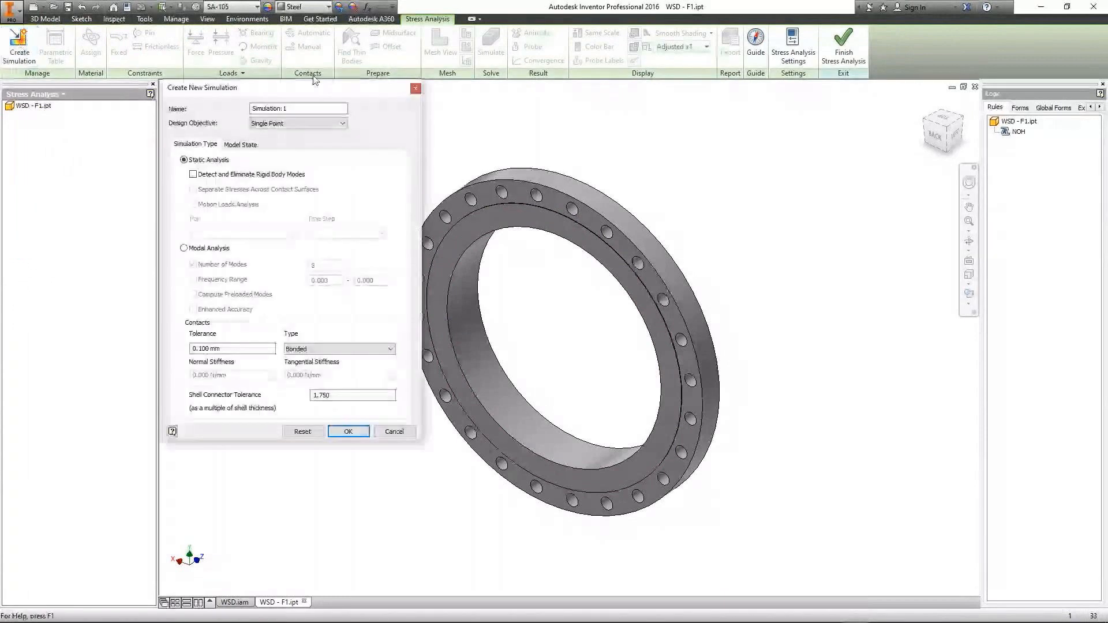
click(348, 431)
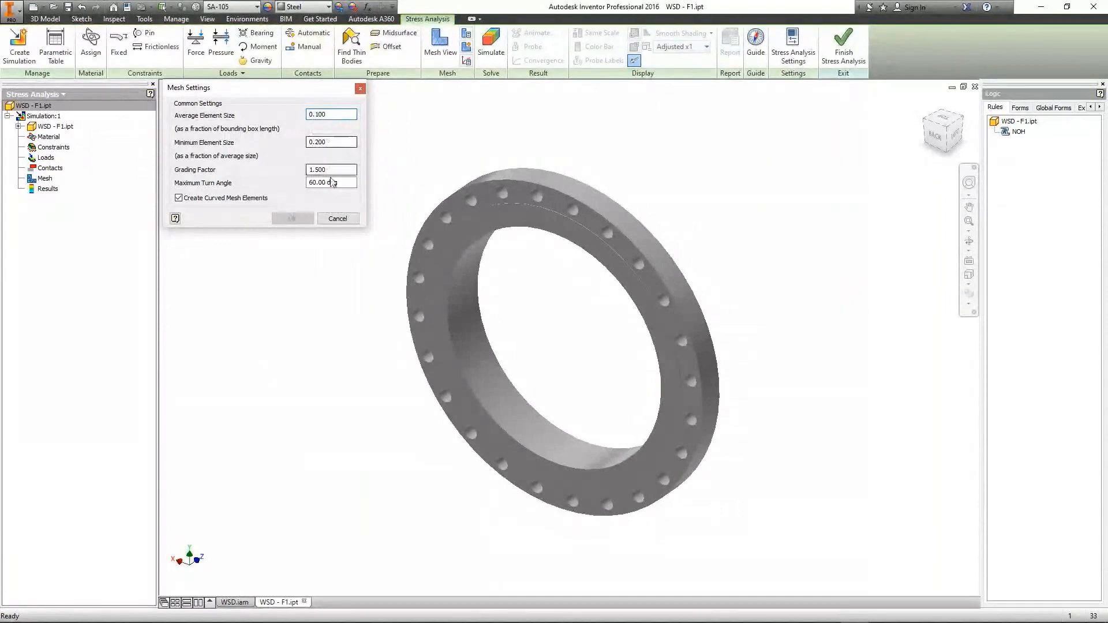
Step: Dismiss the mesh settings without changes, generate the flange's default mesh and examine its elements around the bolt holes
click(336, 218)
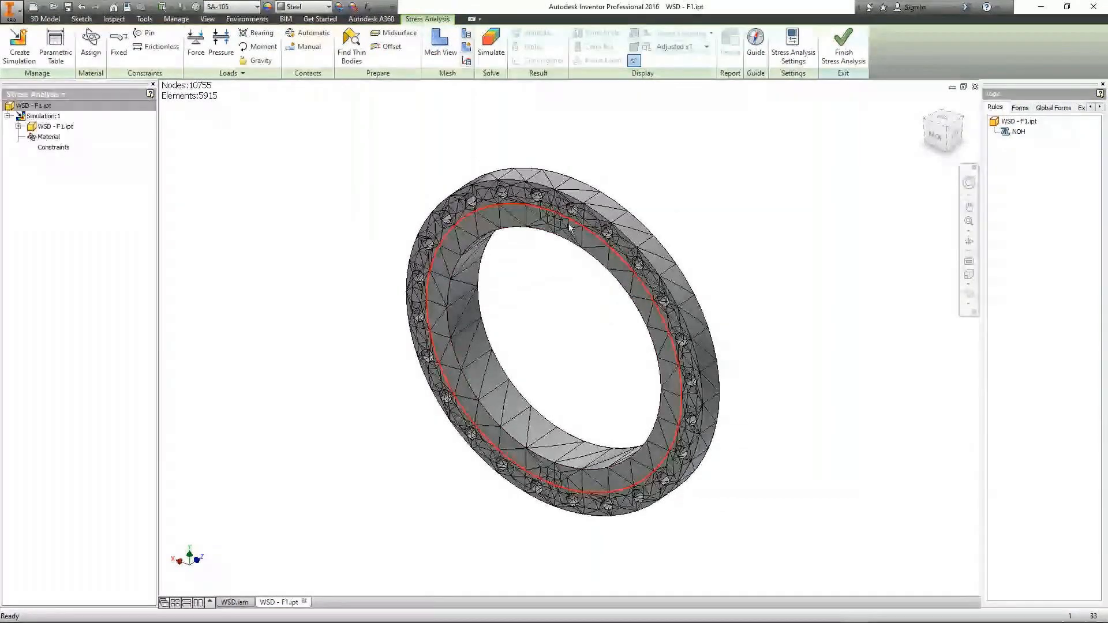
scroll(569, 229, down, 3)
scroll(664, 268, up, 3)
shift+middle_drag(658, 284, 552, 316)
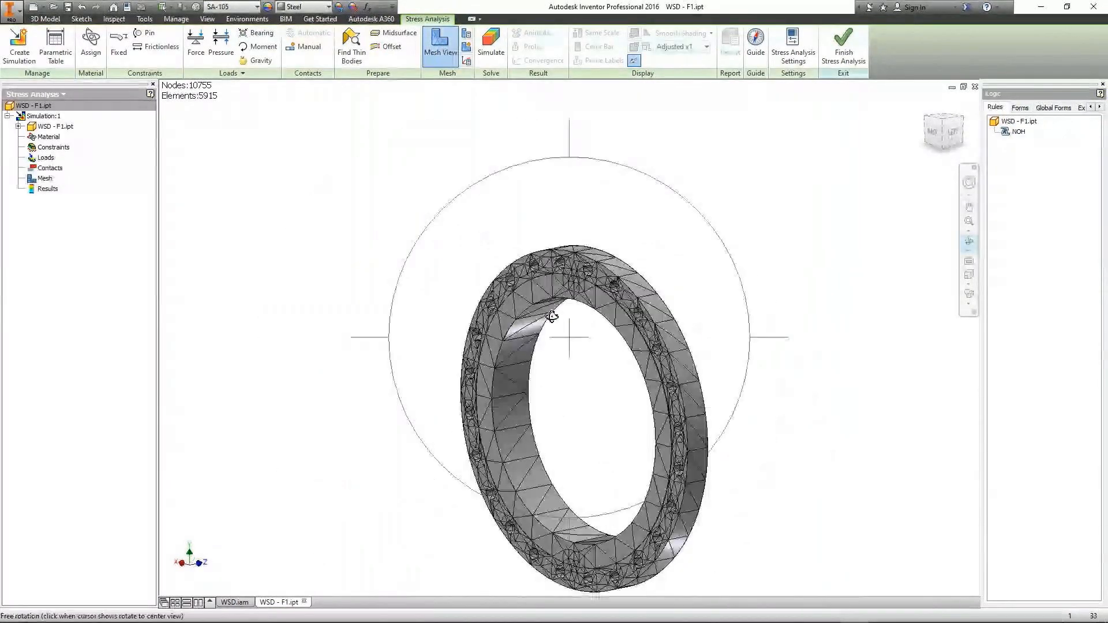
scroll(552, 317, down, 3)
key(Escape)
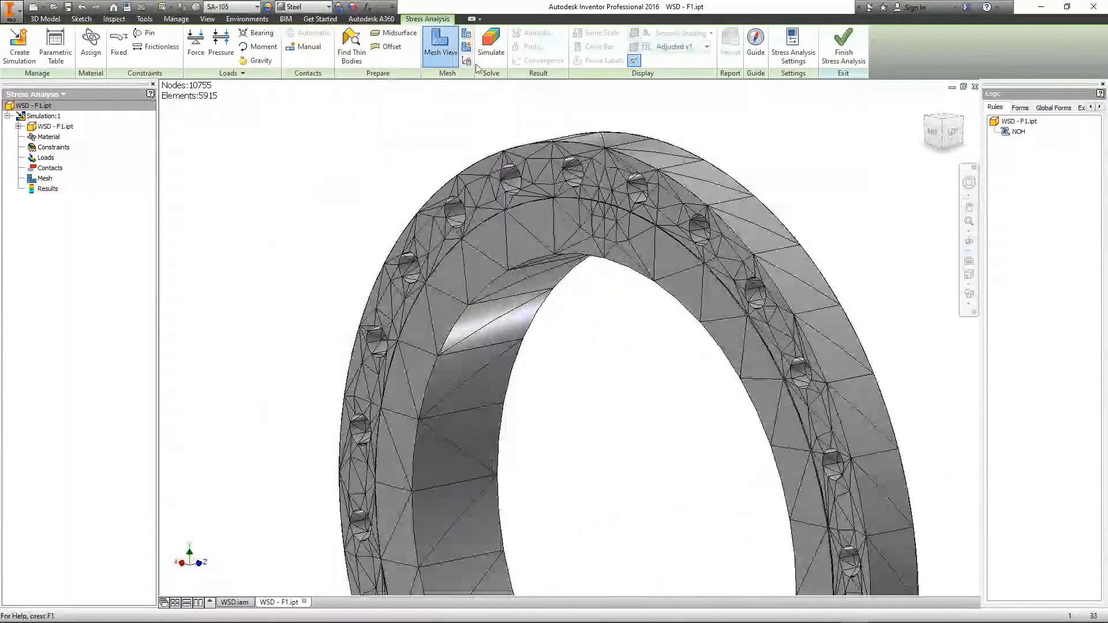
Step: Set the mesh's average element size to 0.010, minimum element size to 0.100 and maximum turn angle to 15 degrees
click(466, 33)
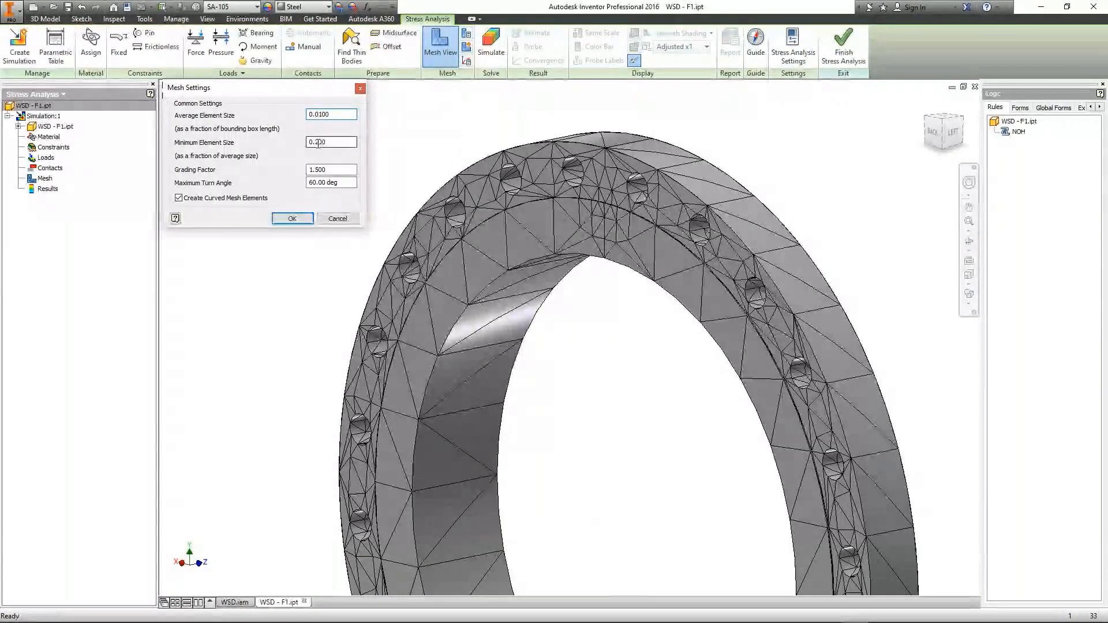
double_click(317, 142)
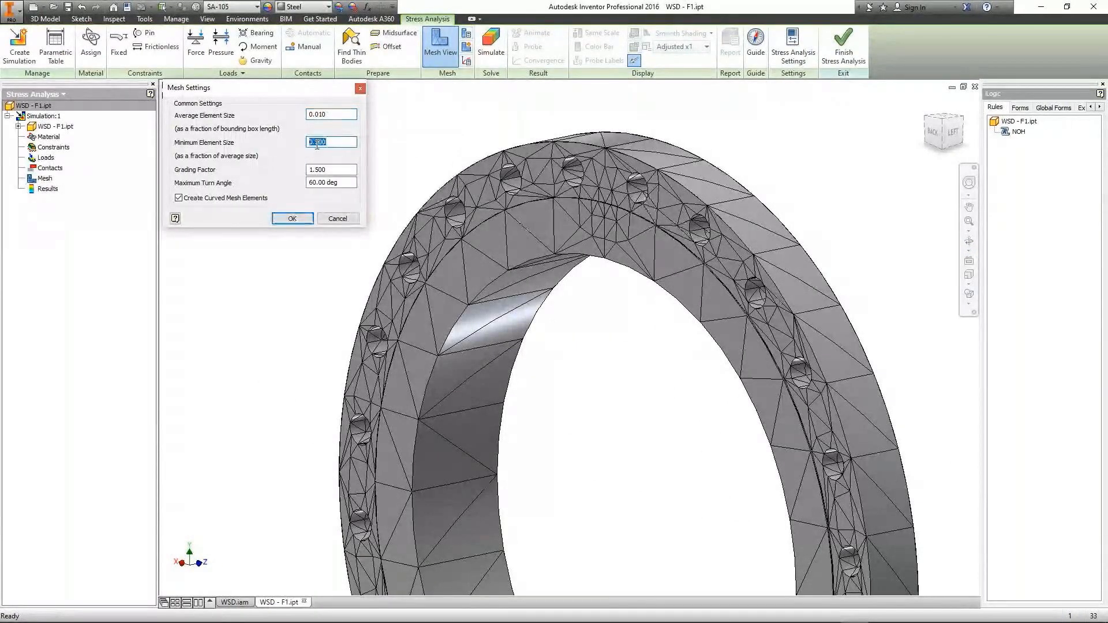
click(316, 141)
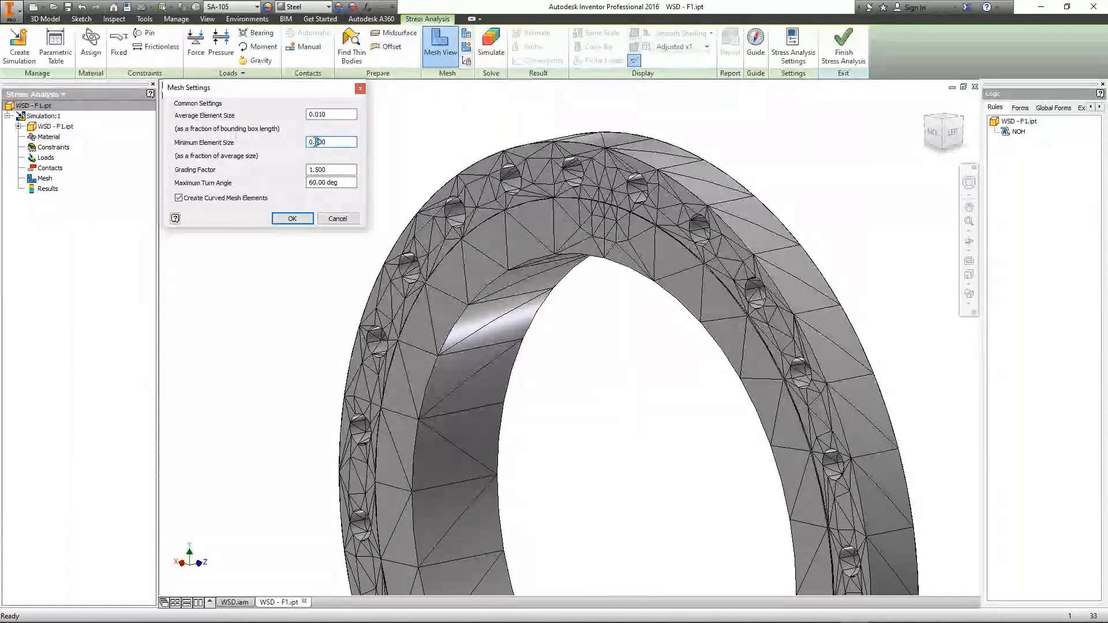
key(Tab)
key(Tab)
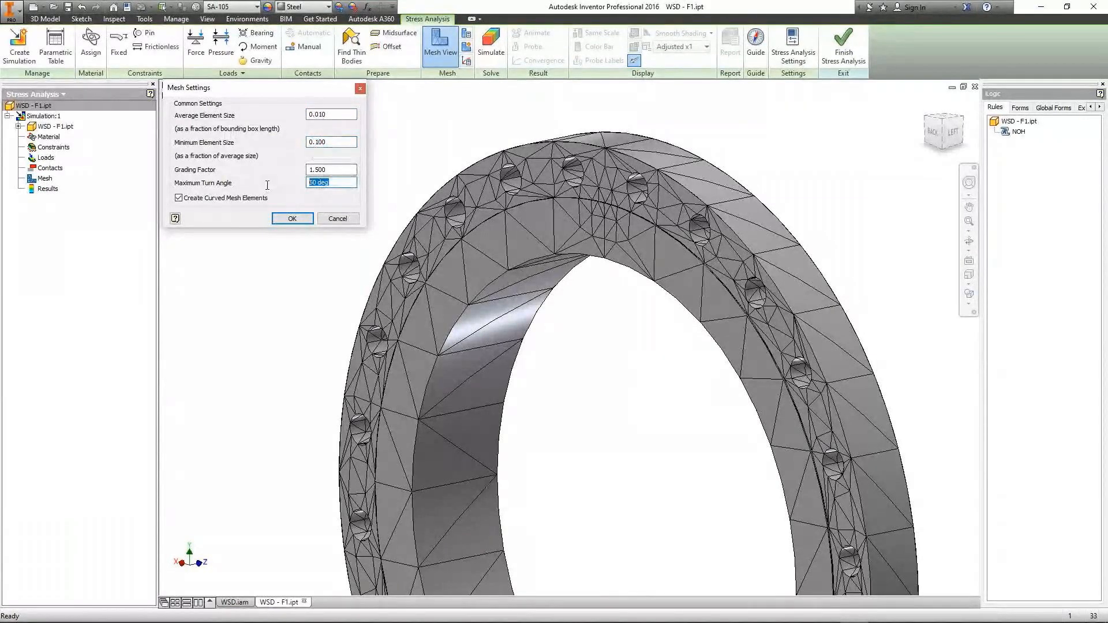
text(1)
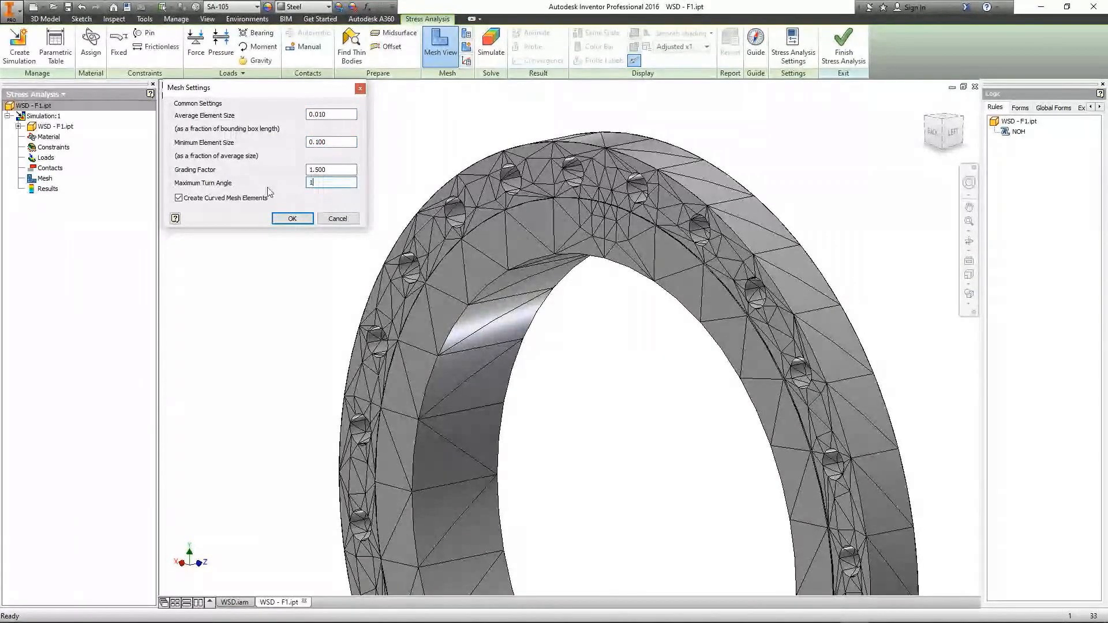
click(292, 218)
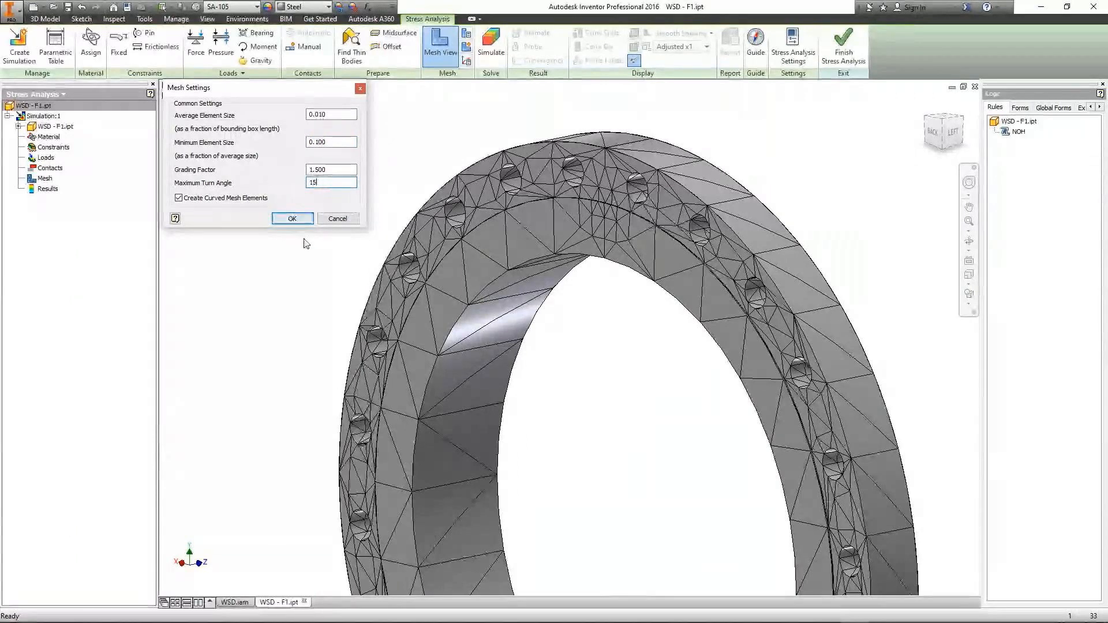
Step: Try to update the flange mesh with the finer settings, and cancel the mesh generation
right_click(52, 182)
click(110, 196)
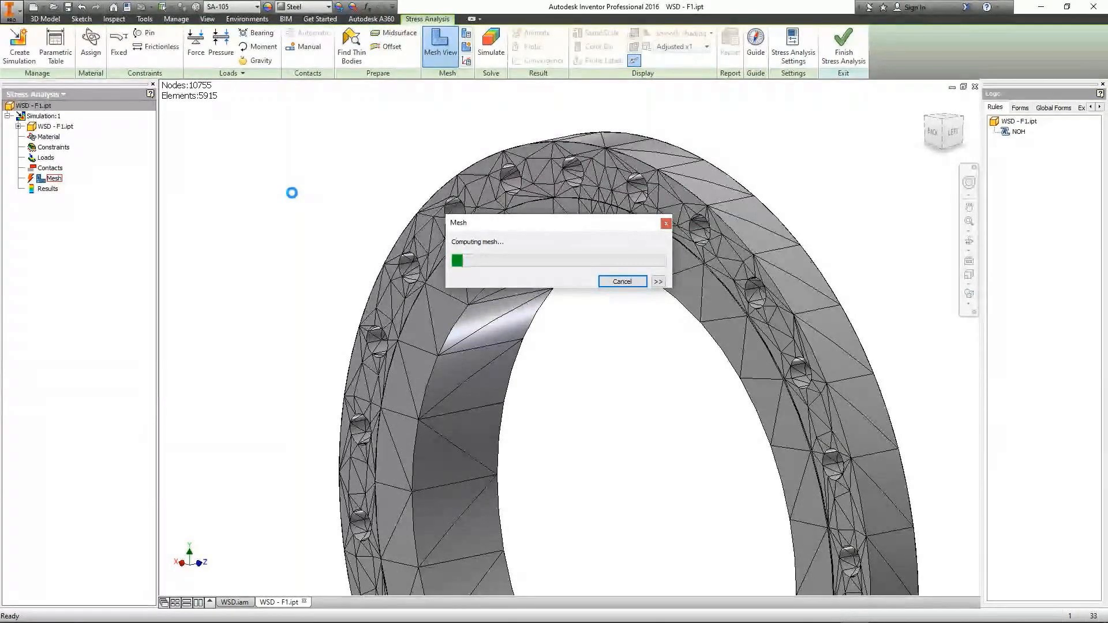
click(622, 282)
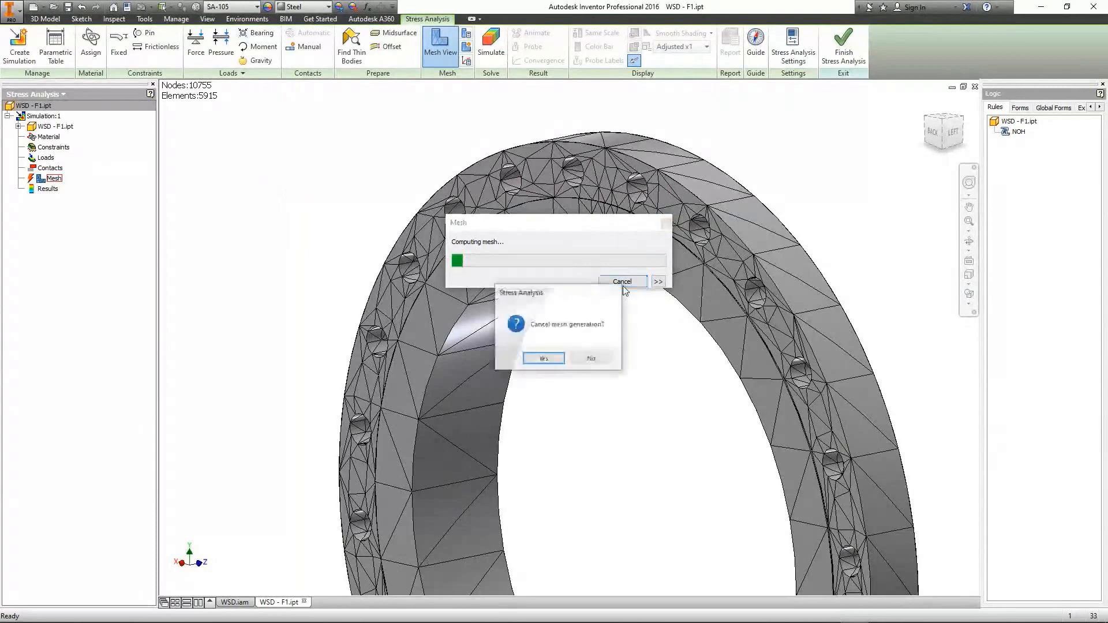
click(559, 363)
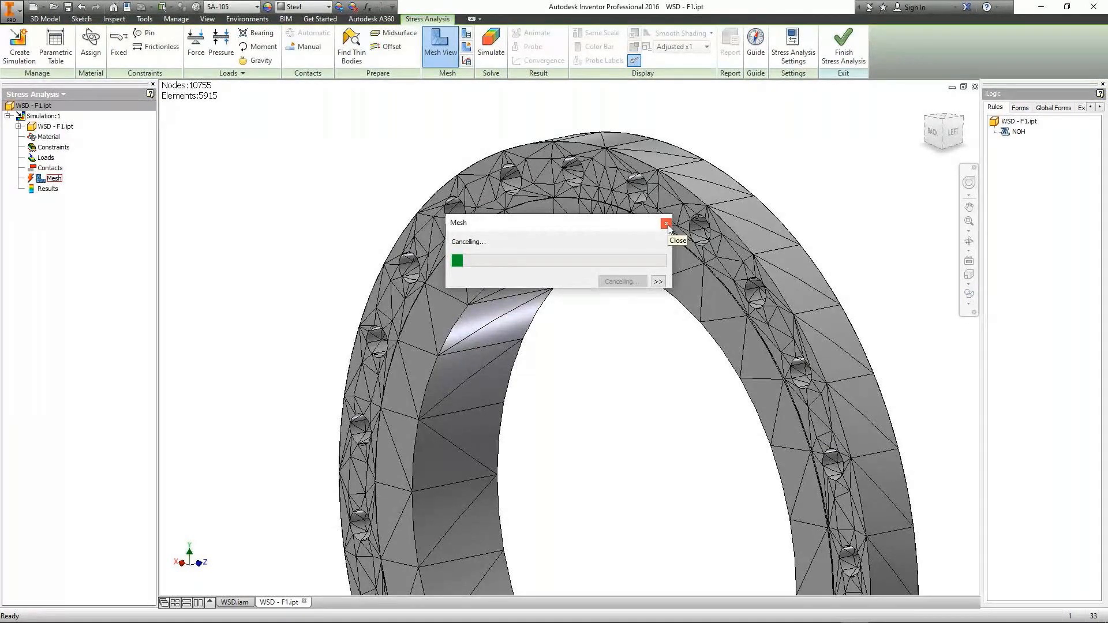
mouse_move(854, 616)
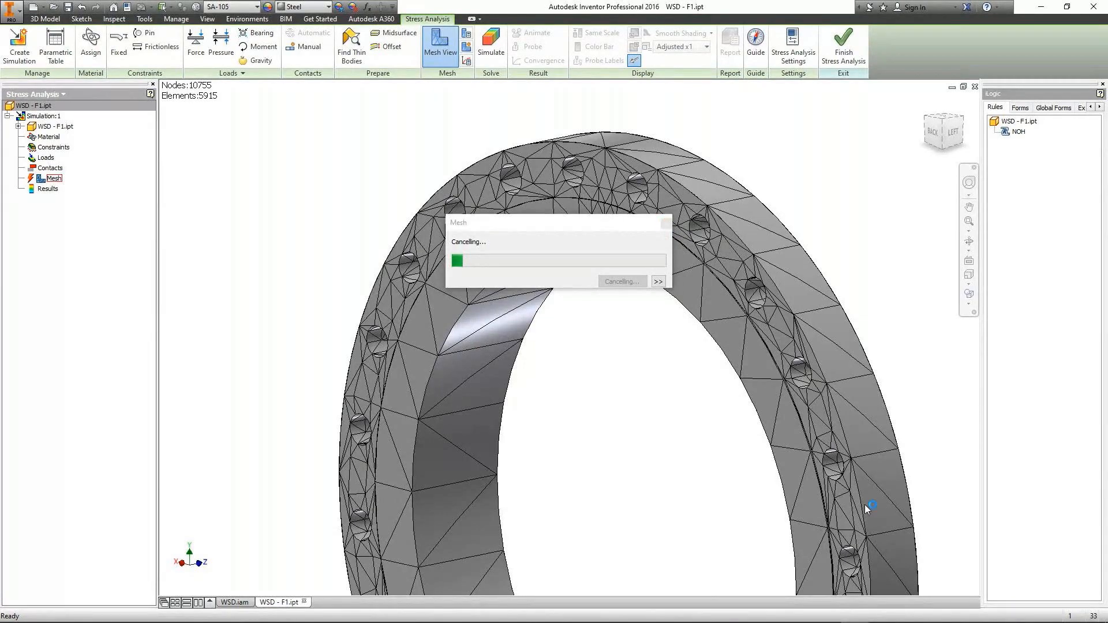
key(ctrl+shift+Escape)
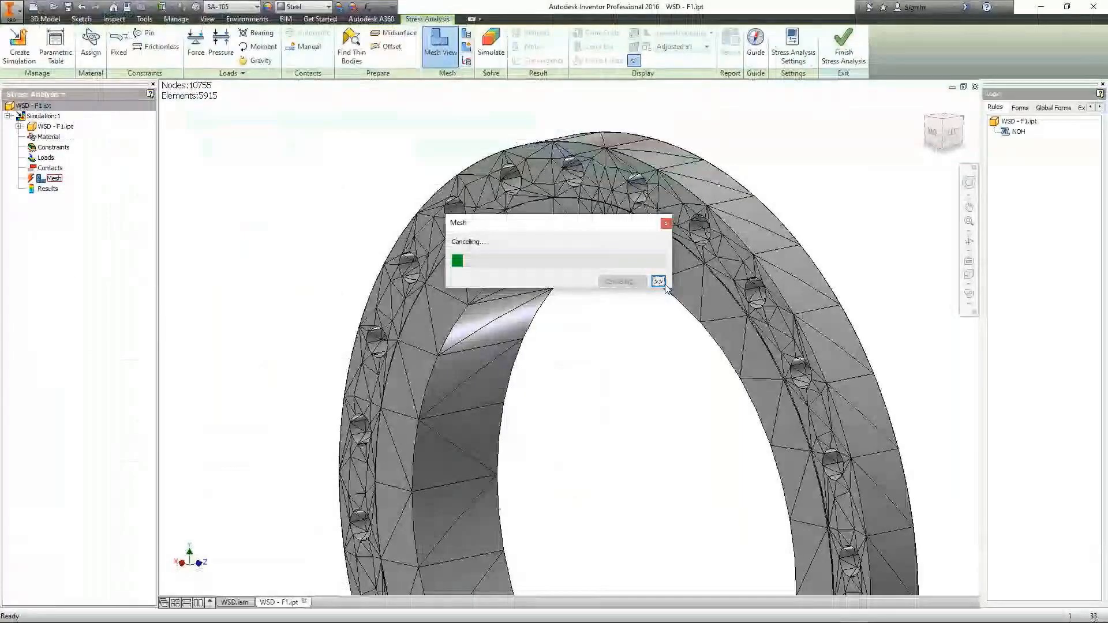
click(658, 281)
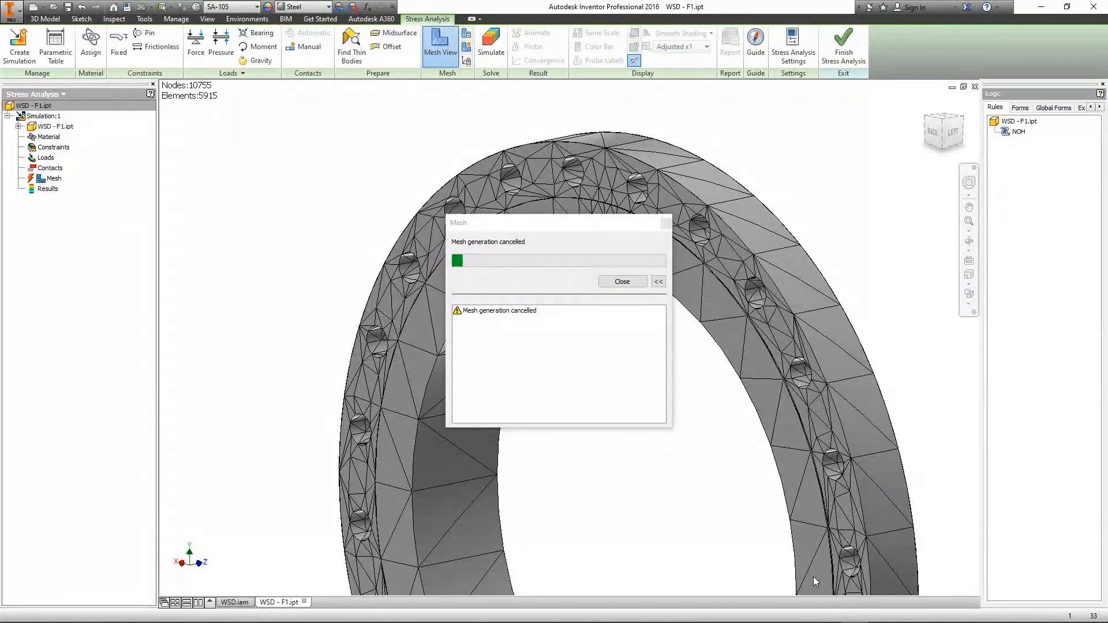
Step: Switch to the Static Equipment Generator presentation in PowerPoint and display slide 48, "Integration with PV Elite"
key(super)
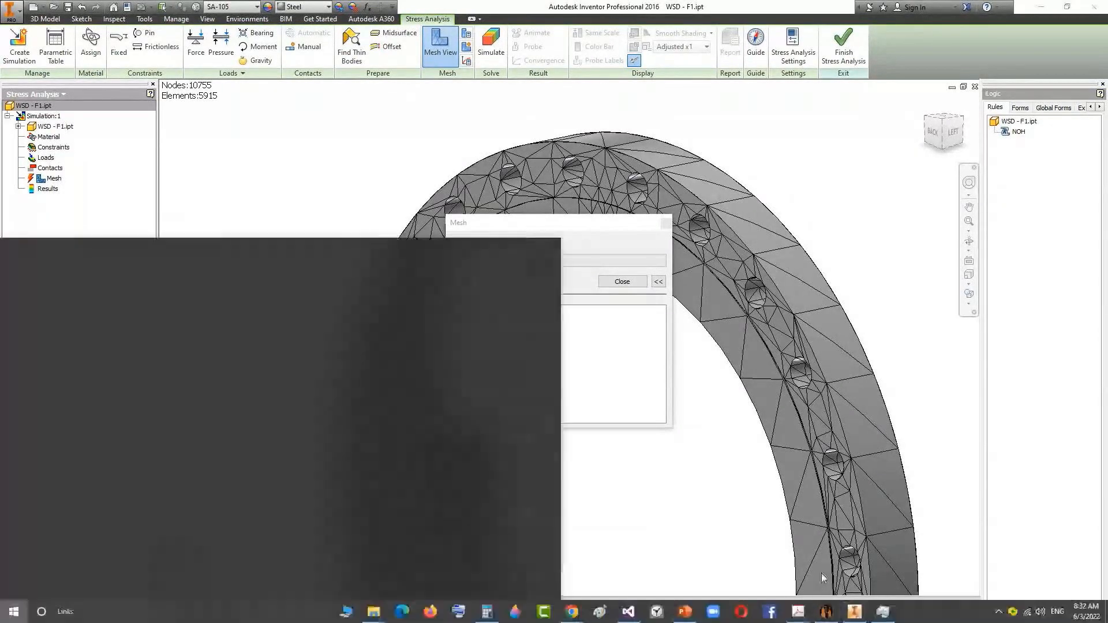
click(692, 613)
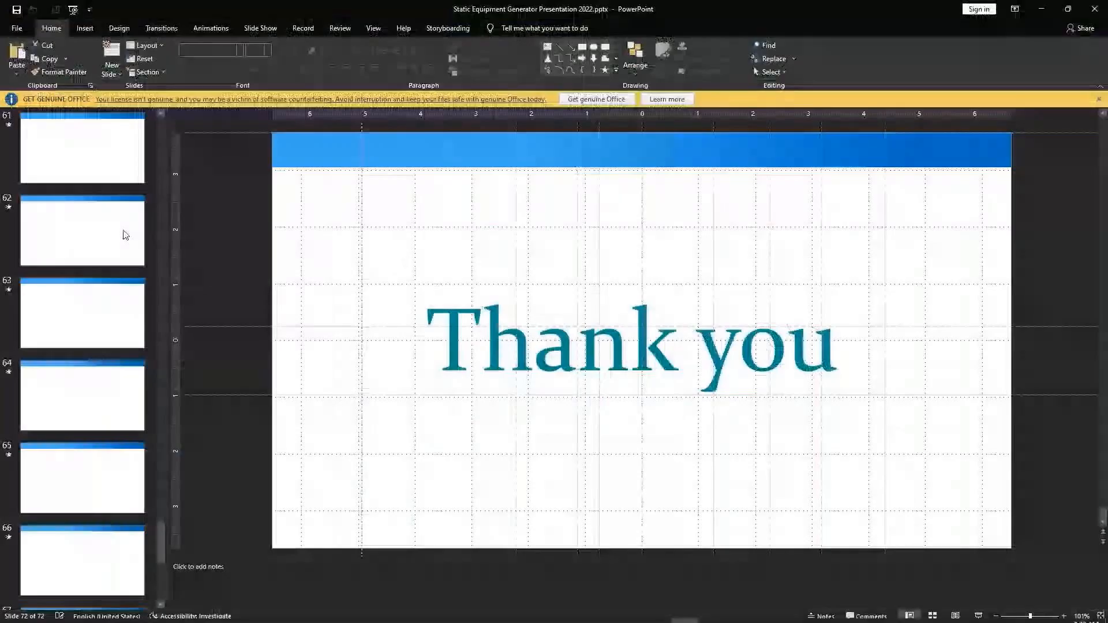
scroll(123, 231, up, 10)
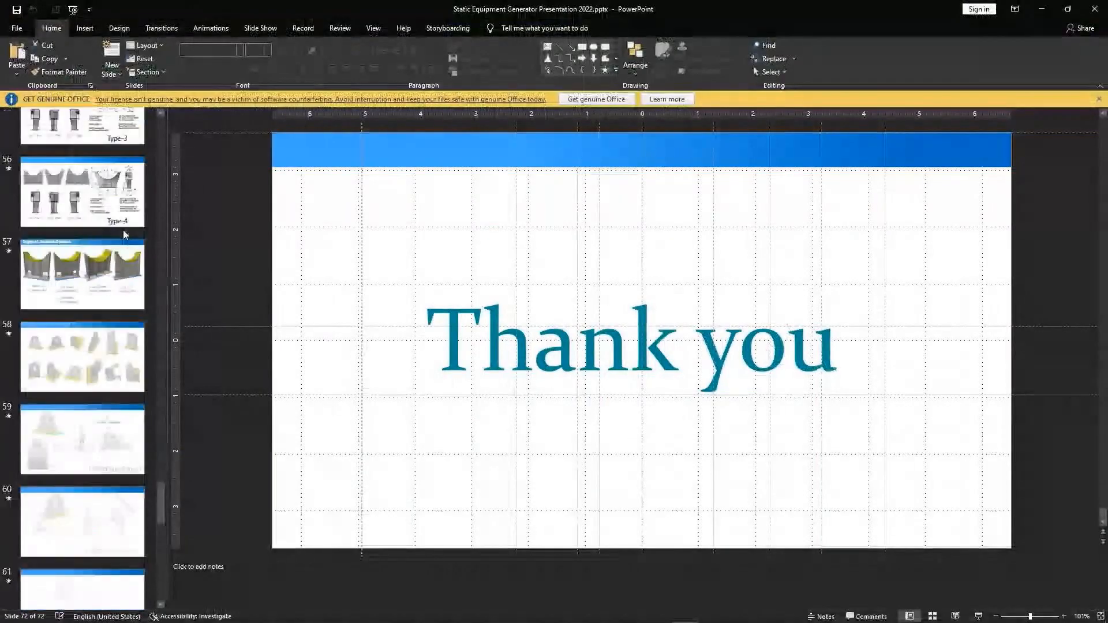
scroll(123, 233, up, 3)
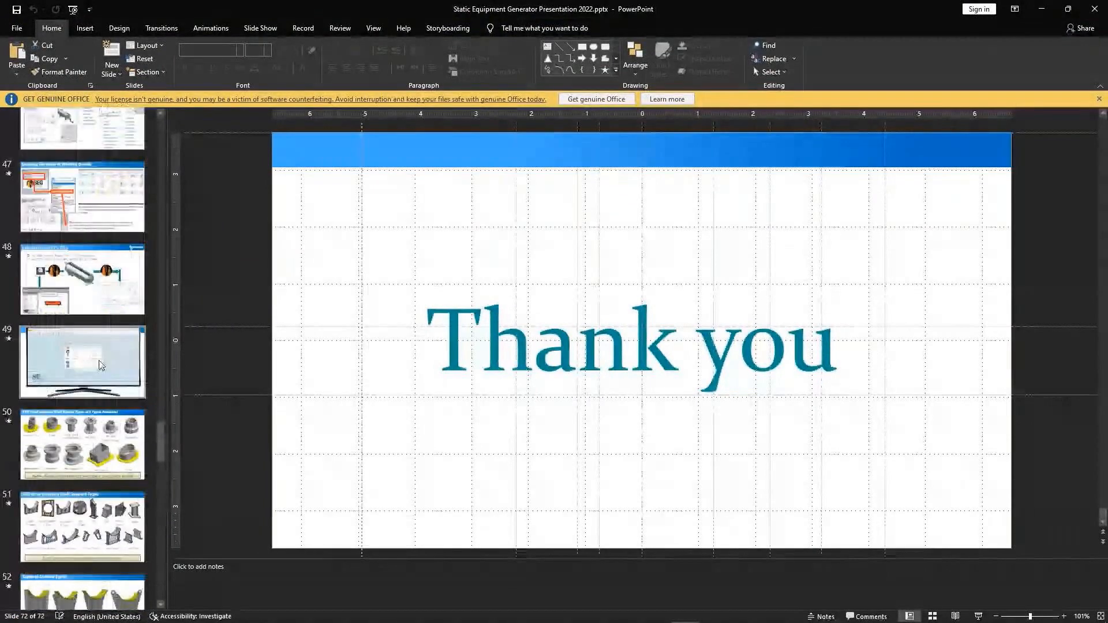
click(86, 277)
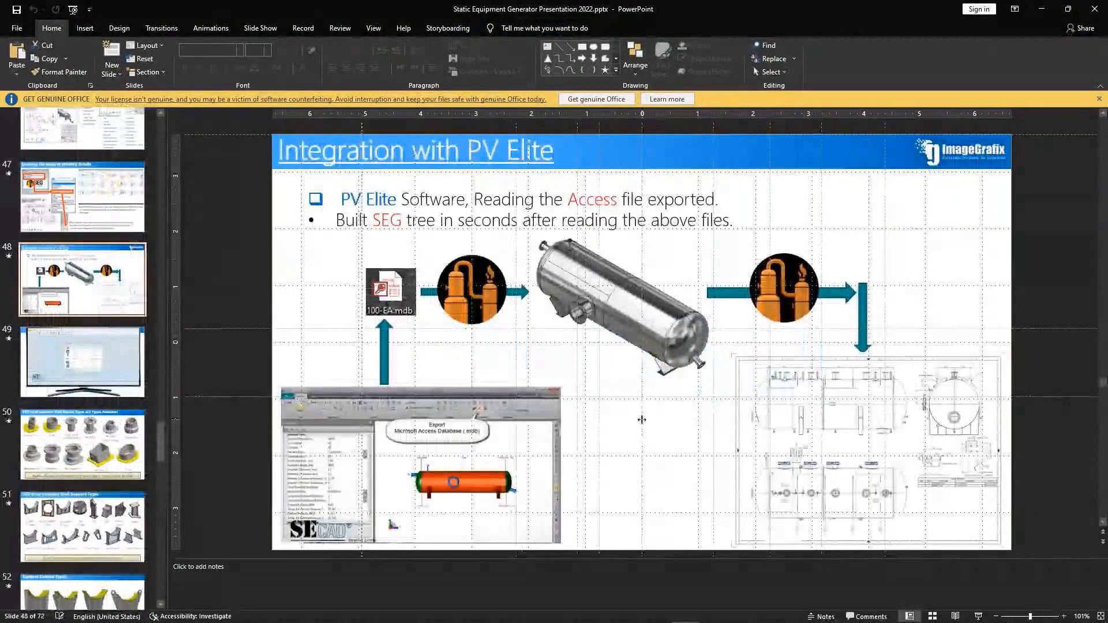
Step: Point out the vessel export picture, the 100-EA.mdb file and the SEG logo in the slide's PV Elite workflow diagram
click(409, 465)
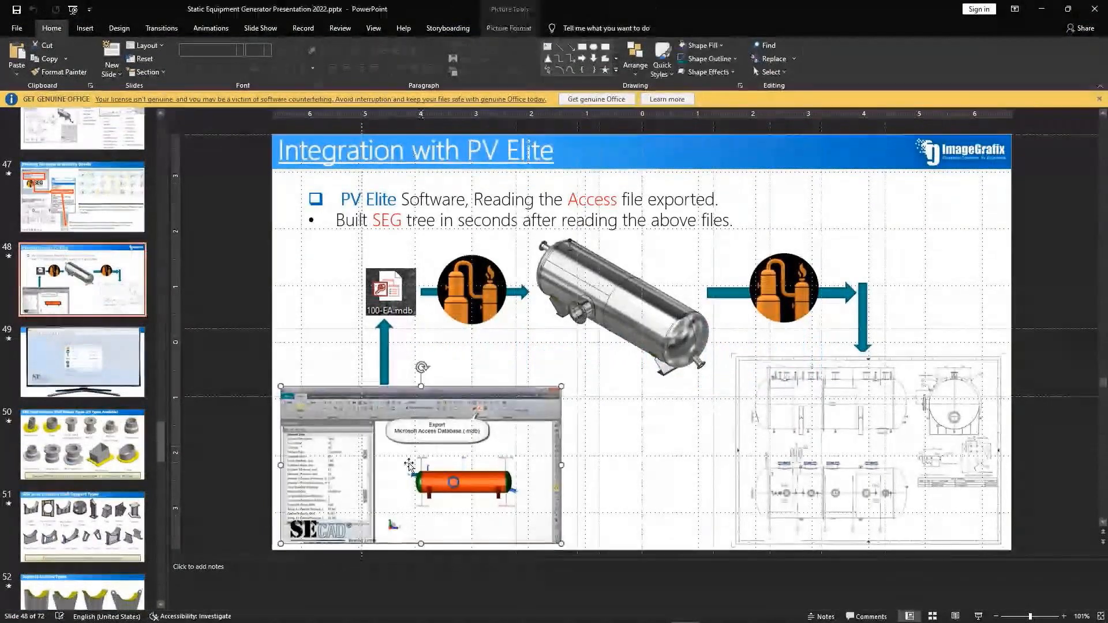
click(390, 297)
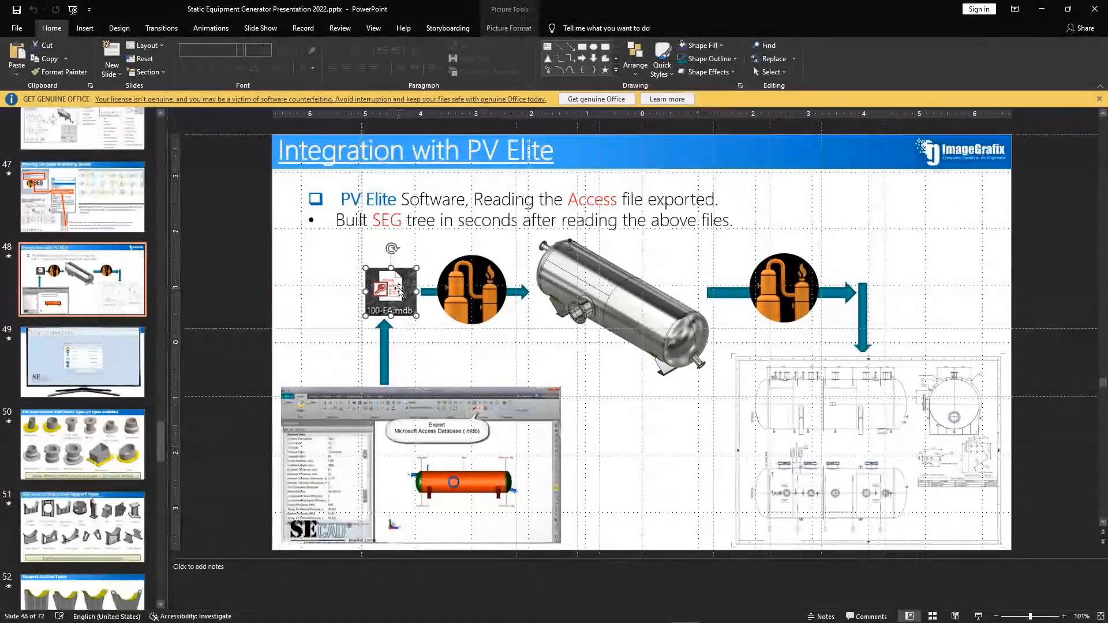
click(490, 288)
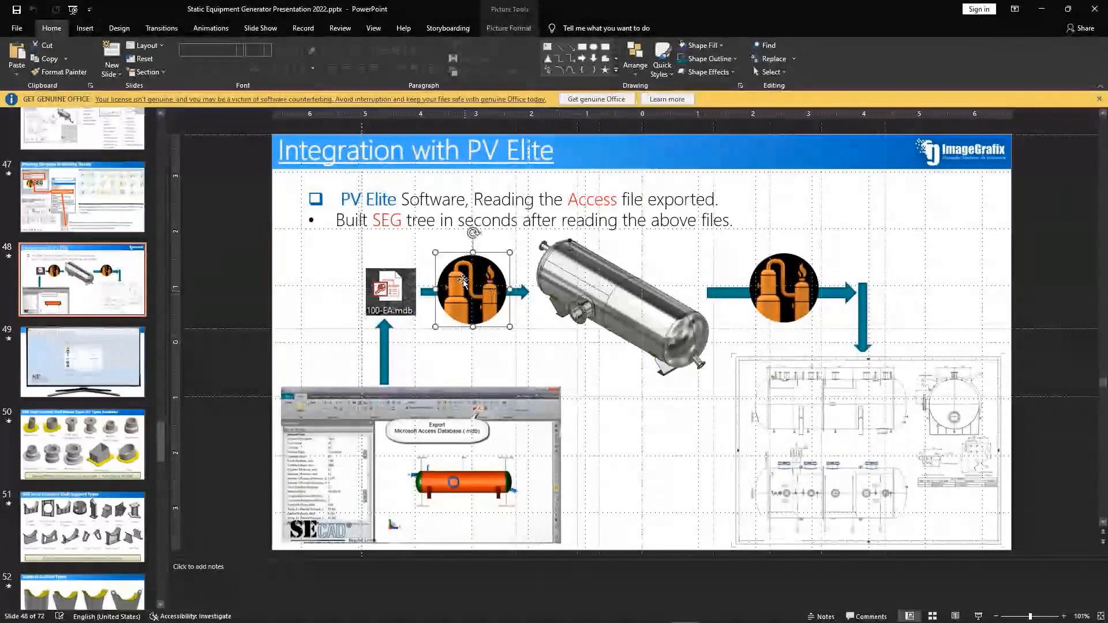
click(389, 298)
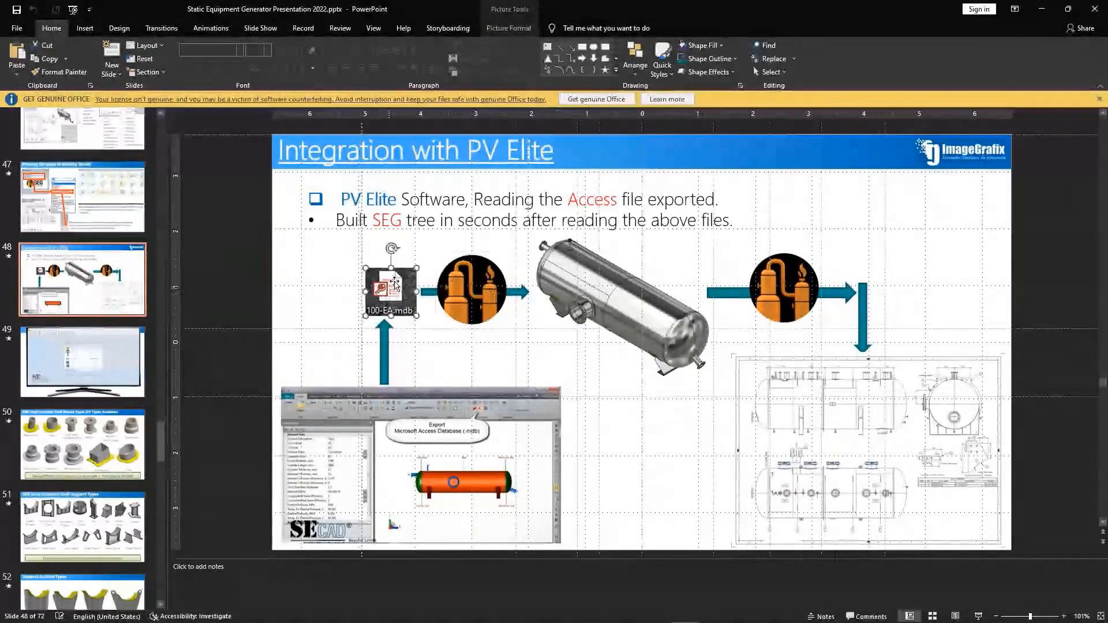
click(561, 277)
Step: Display slide 49 and play its embedded PV Elite import video, skipping ahead to about 0:32 and 0:42
click(151, 353)
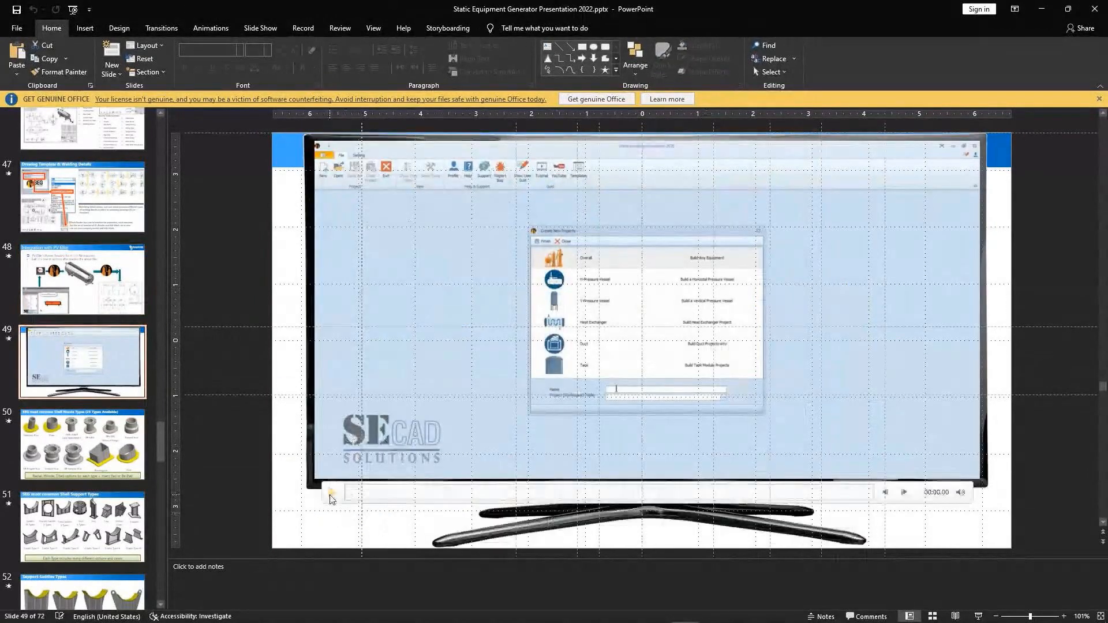
click(331, 495)
click(413, 494)
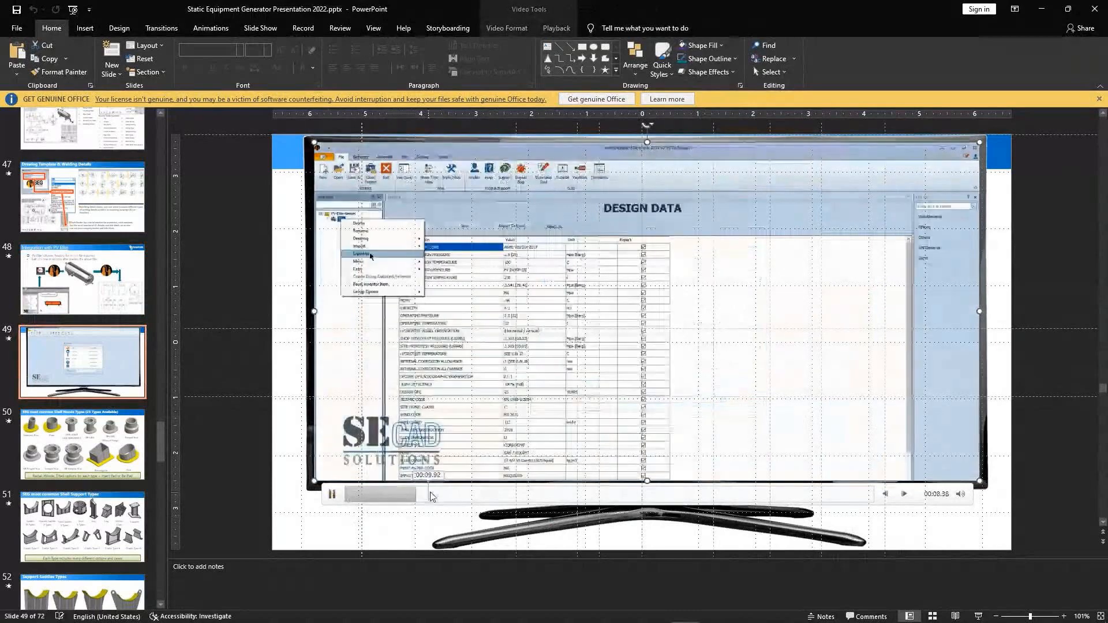
click(430, 495)
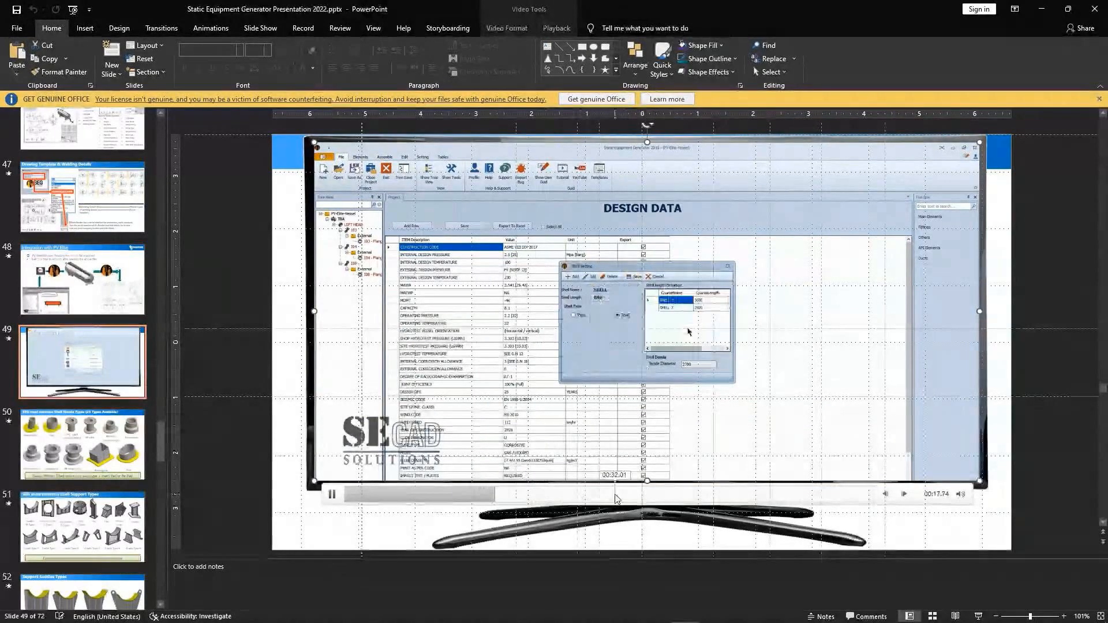
click(615, 495)
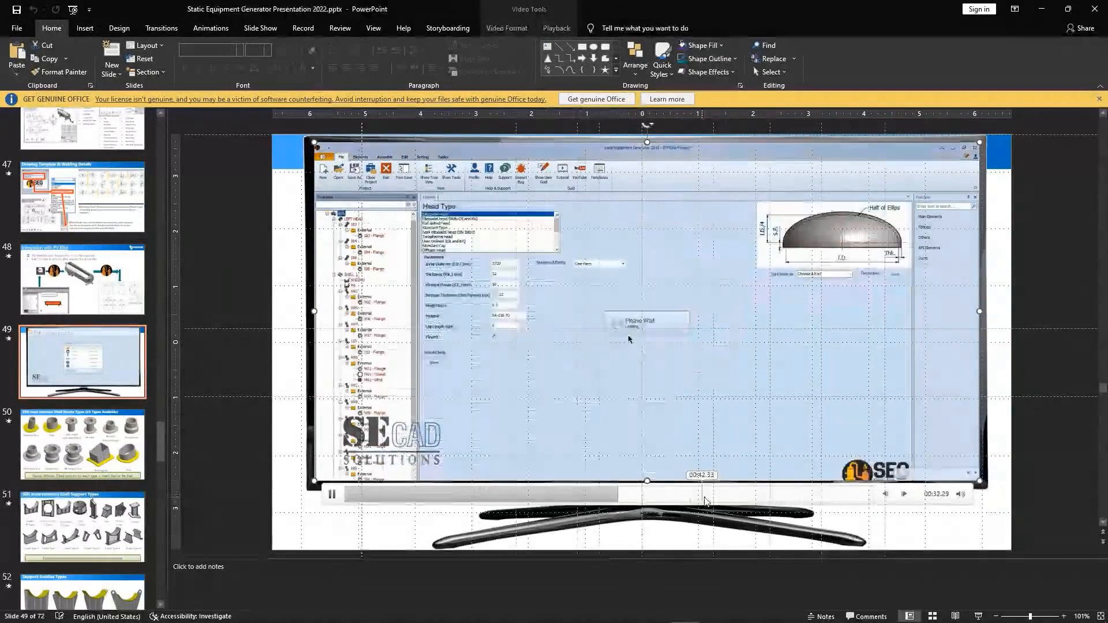
click(708, 494)
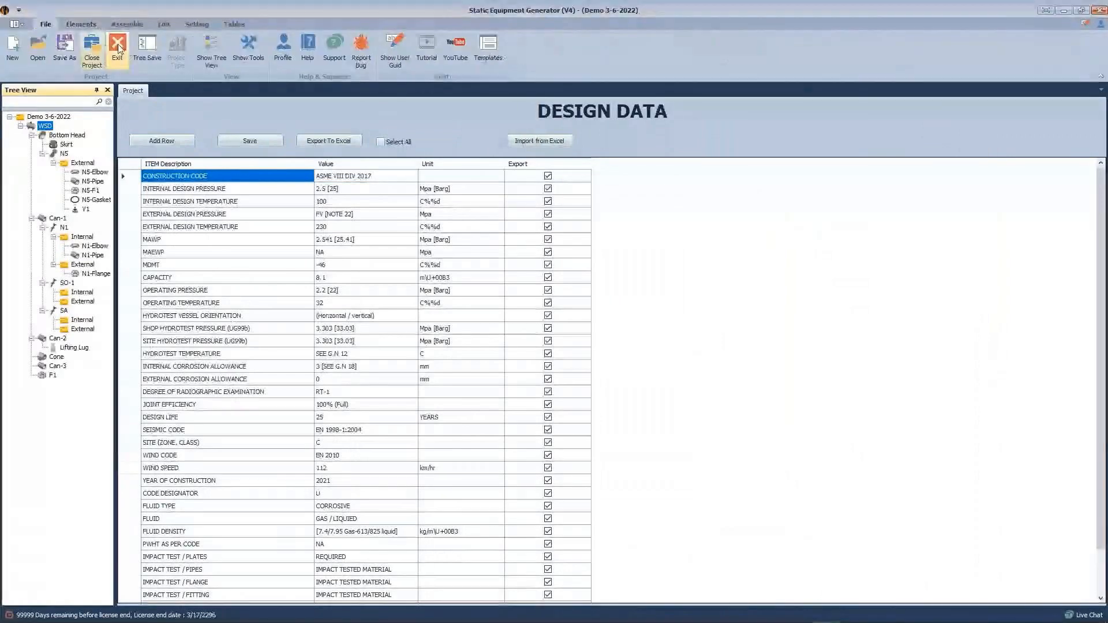
Step: Exit Static Equipment Generator, saving the open Demo 3-6-2022 project
click(118, 47)
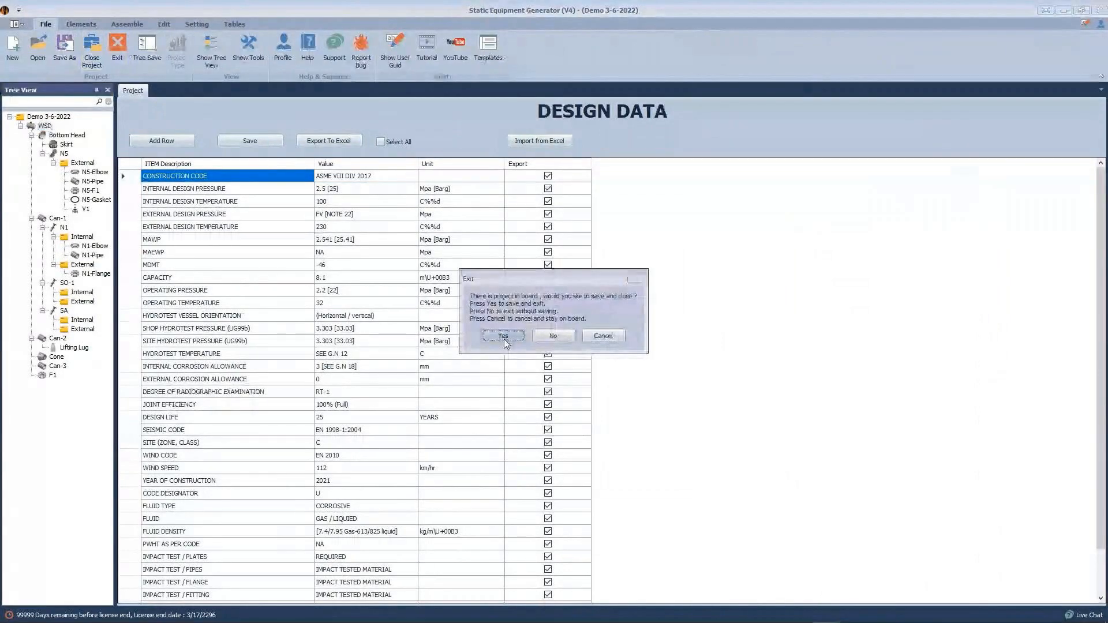
click(506, 337)
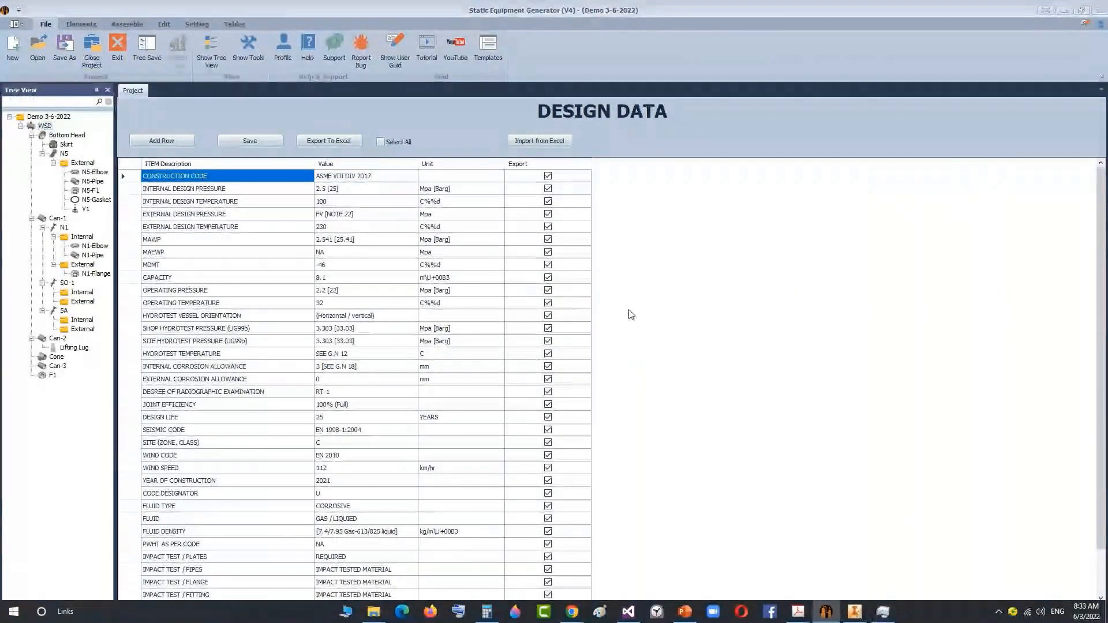
key(alt+Tab)
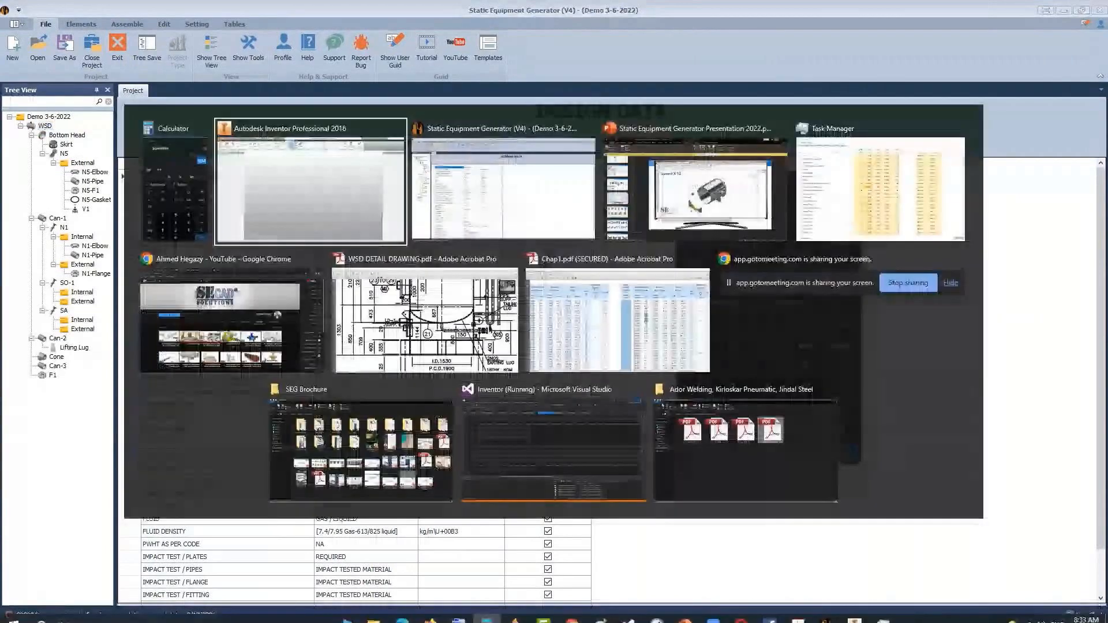
key(alt+Tab)
key(alt+Tab)
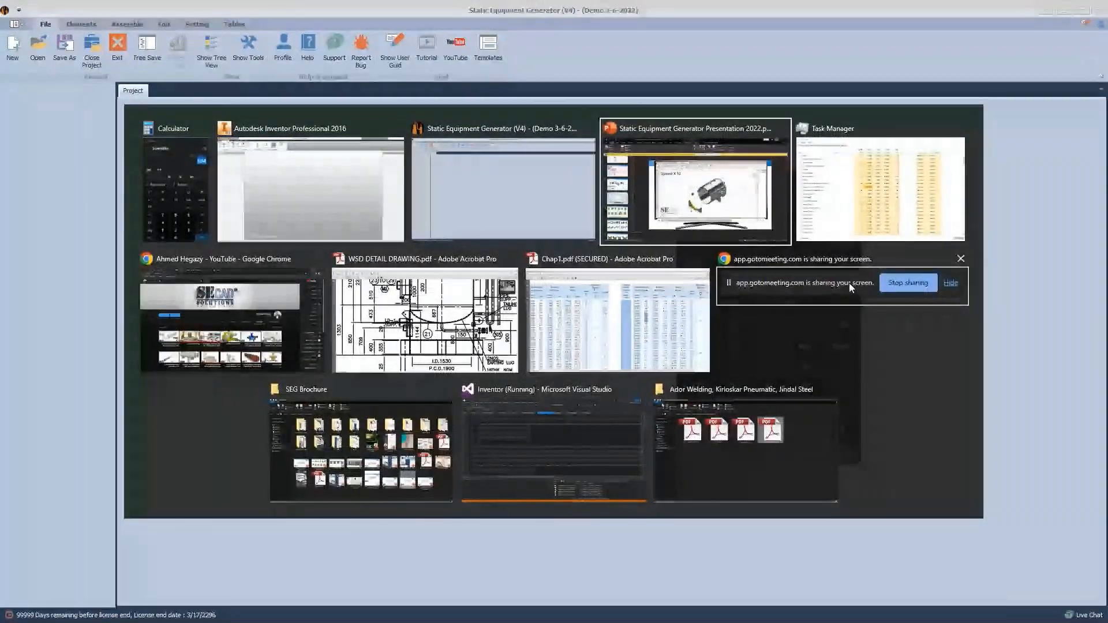
key(alt+Tab)
key(alt+Tab)
key(alt+Tab)
key(alt+Tab)
key(alt+Tab)
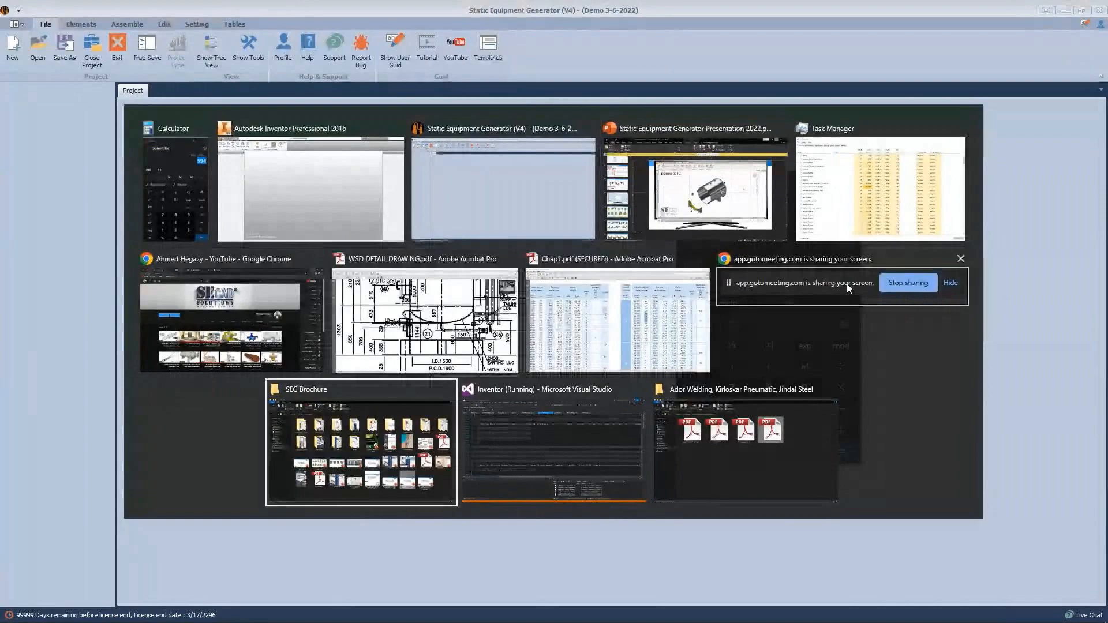
key(alt+Tab)
key(alt+Tab)
key(alt+Tab)
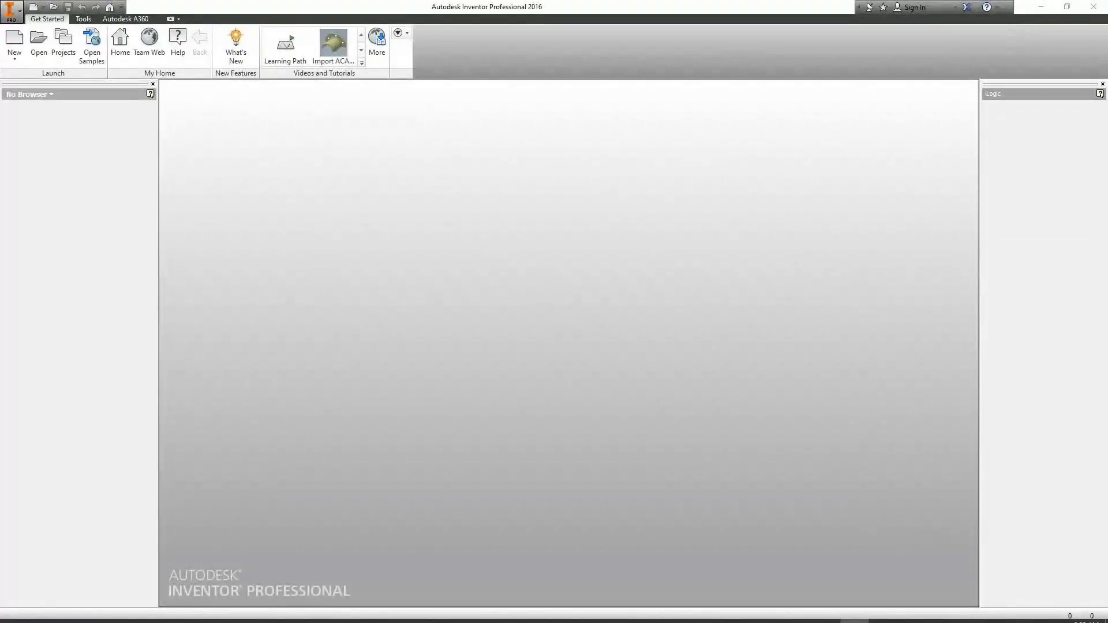
click(883, 612)
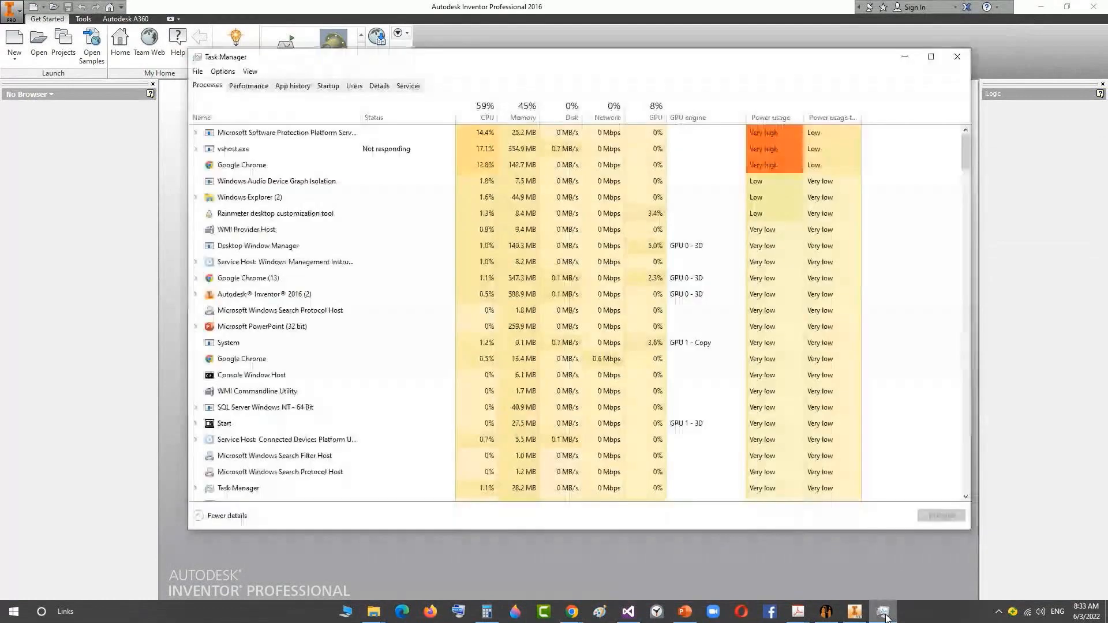
click(885, 614)
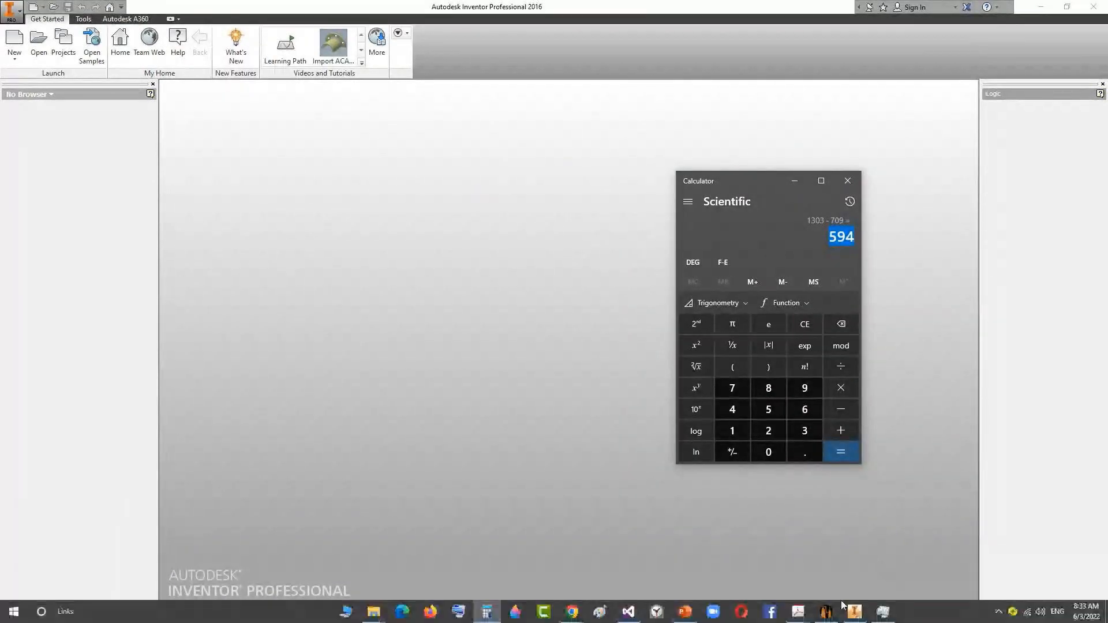
Step: Switch to Visual Studio, try to start the InventorApp project in debug mode and minimize the window
mouse_move(829, 612)
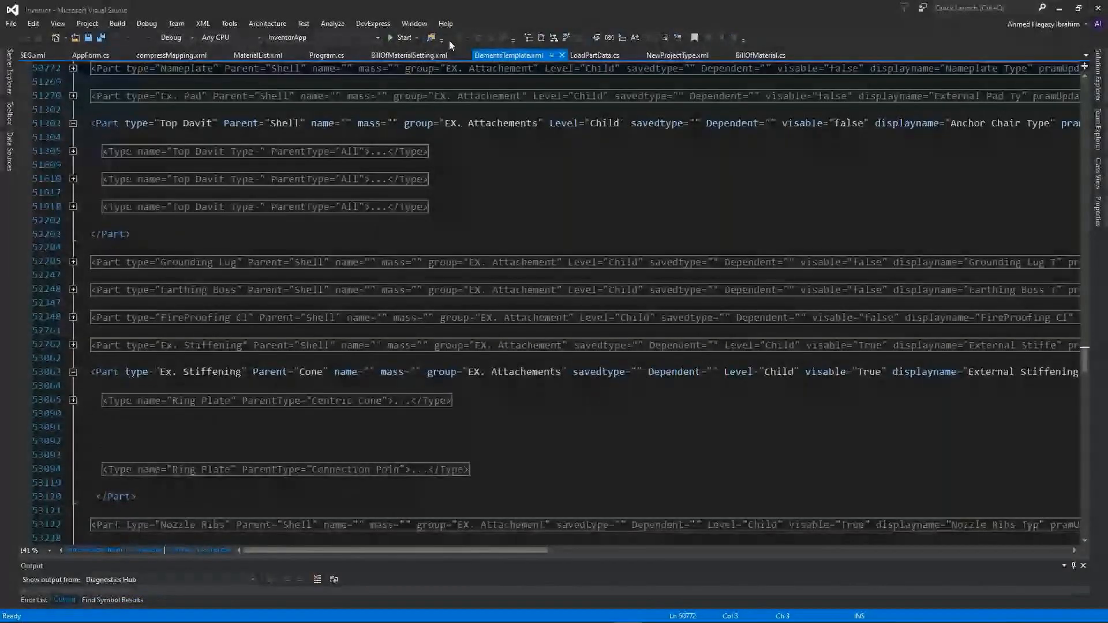
click(390, 37)
click(1057, 10)
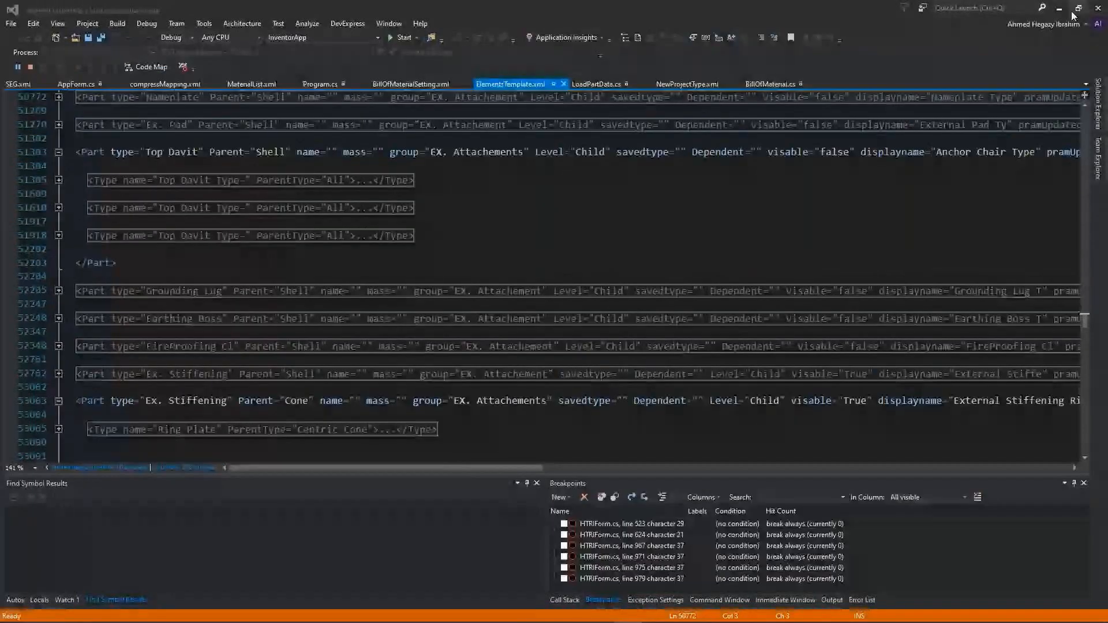
click(1059, 8)
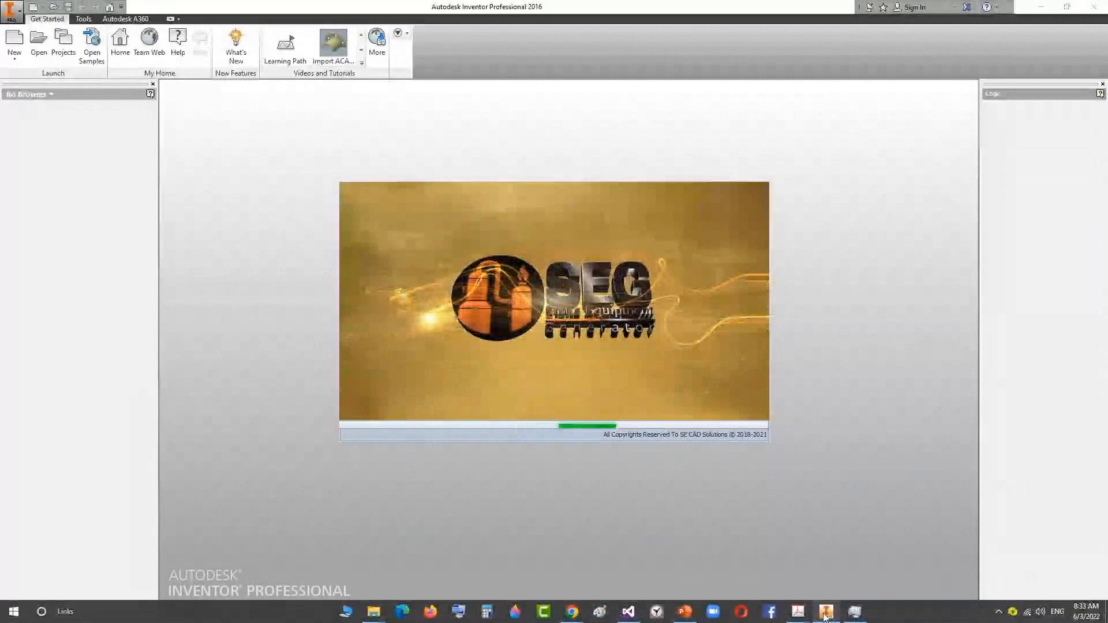
Step: End the Autodesk Inventor 2016 task in Task Manager and stop the InventorApp debugging session in Visual Studio
click(856, 612)
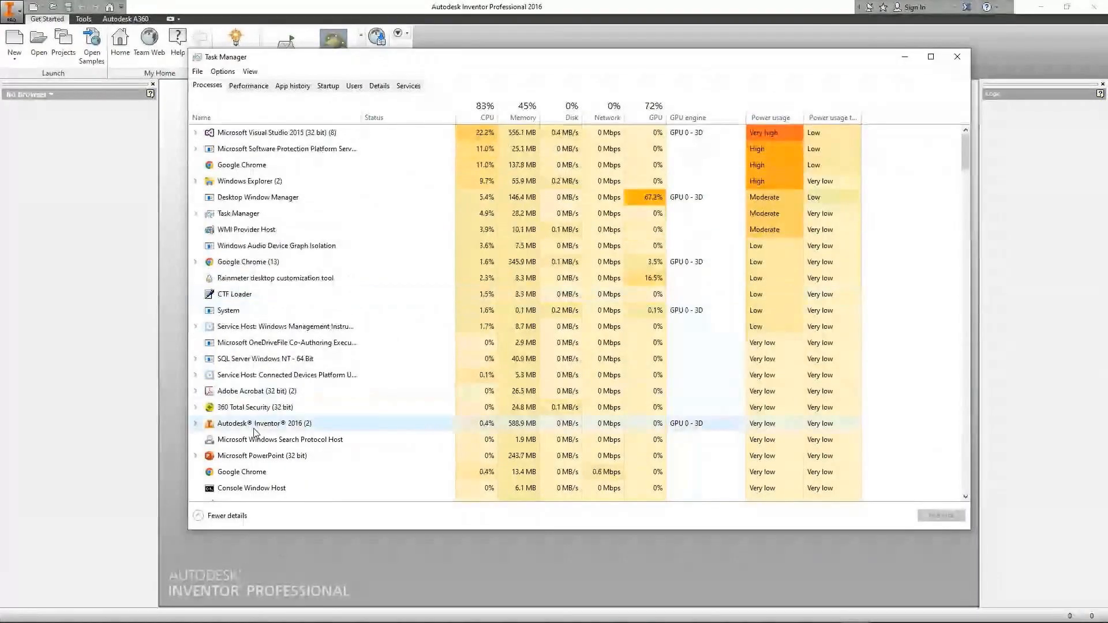
click(255, 427)
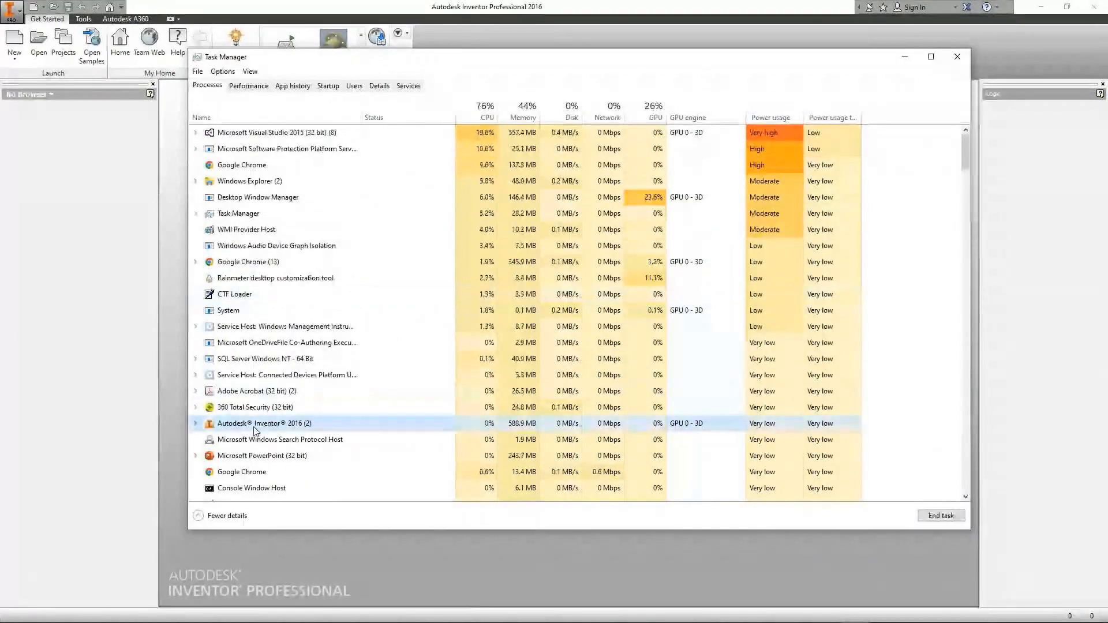
click(940, 516)
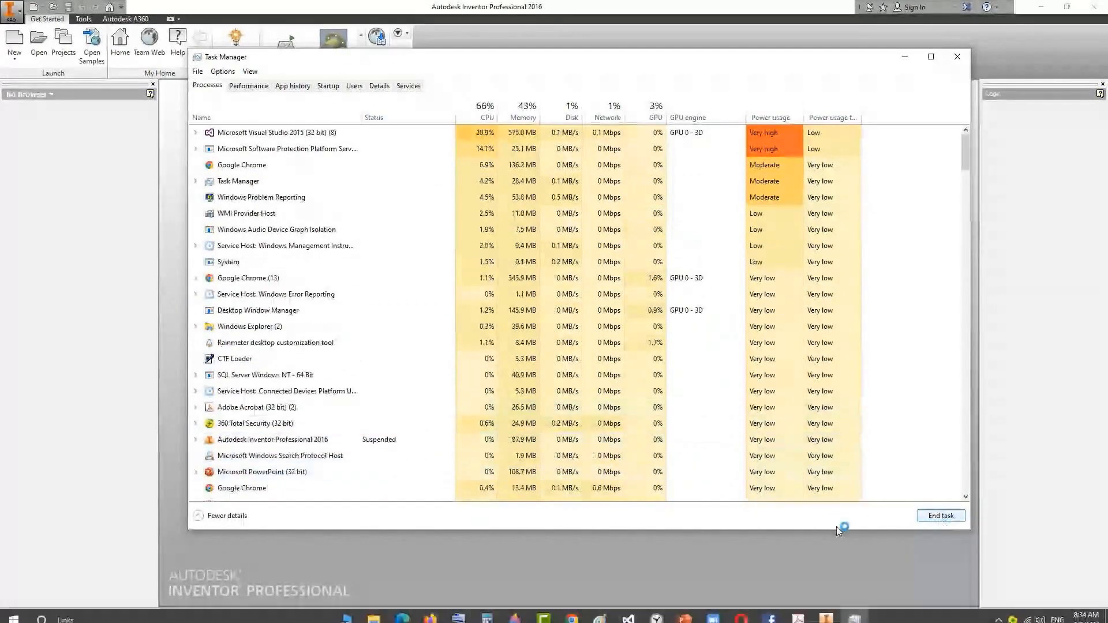
click(626, 616)
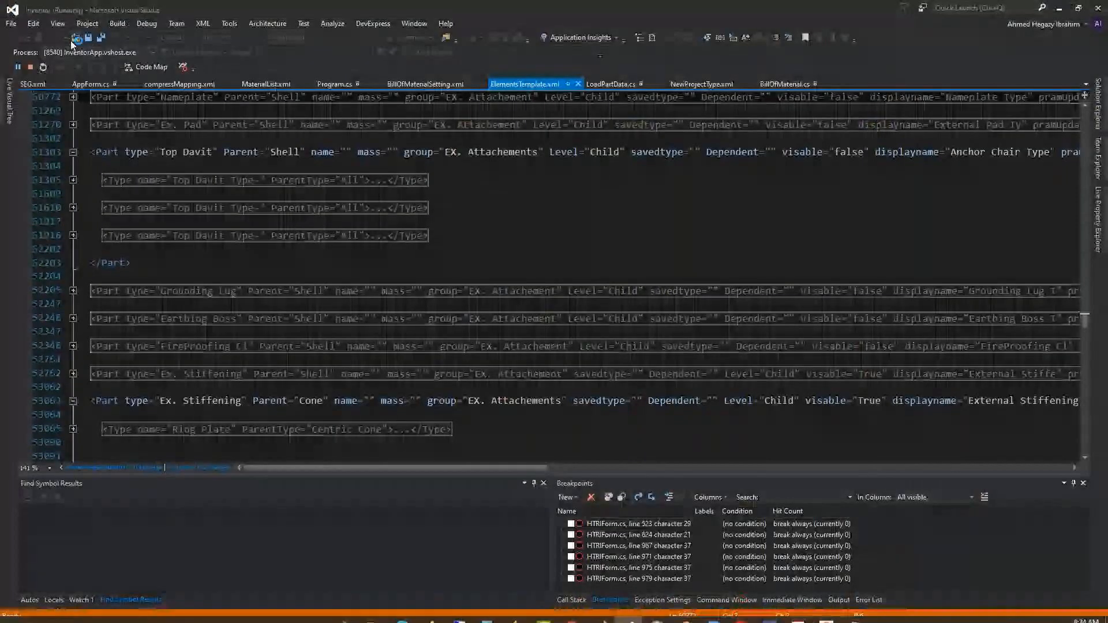
click(30, 67)
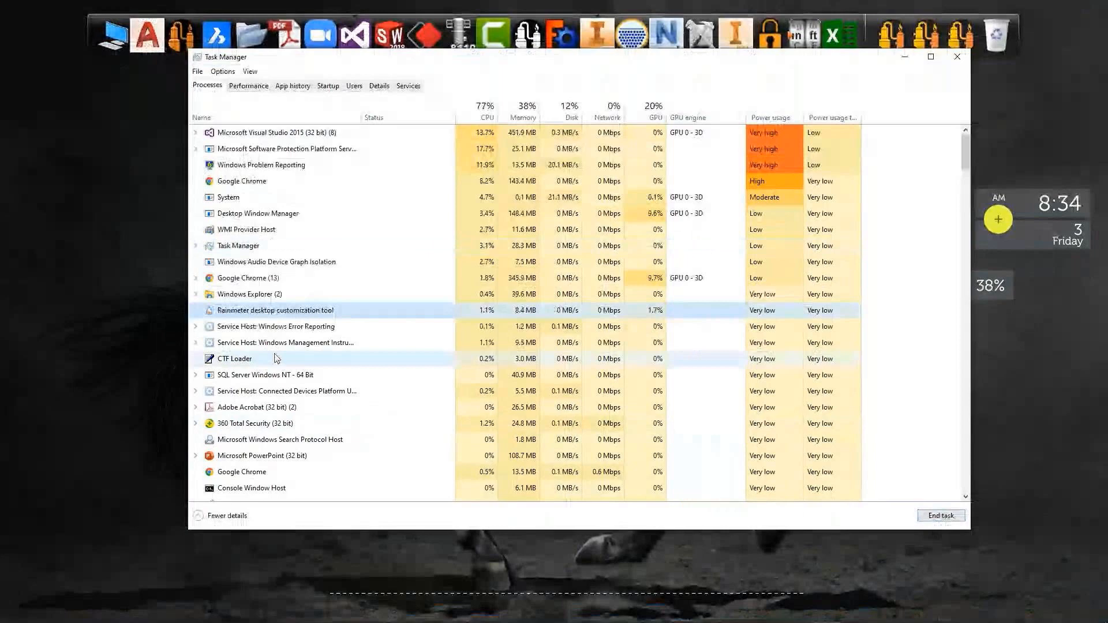
Step: Look through the running processes whose names start with A and close Task Manager
key(a)
key(a)
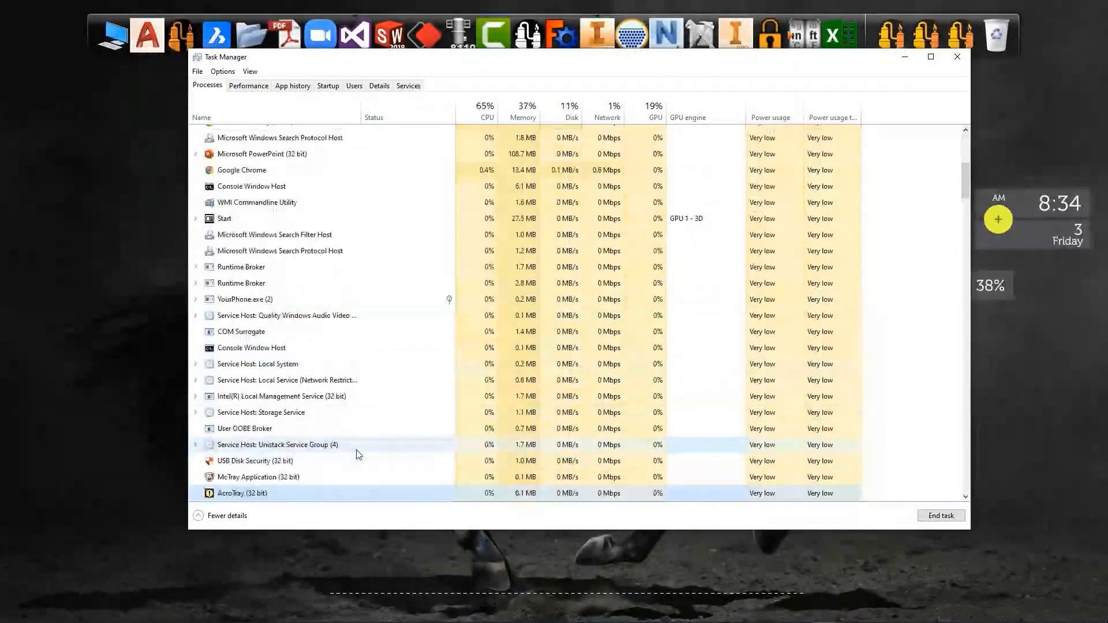
key(a)
key(a)
key(a)
key(a)
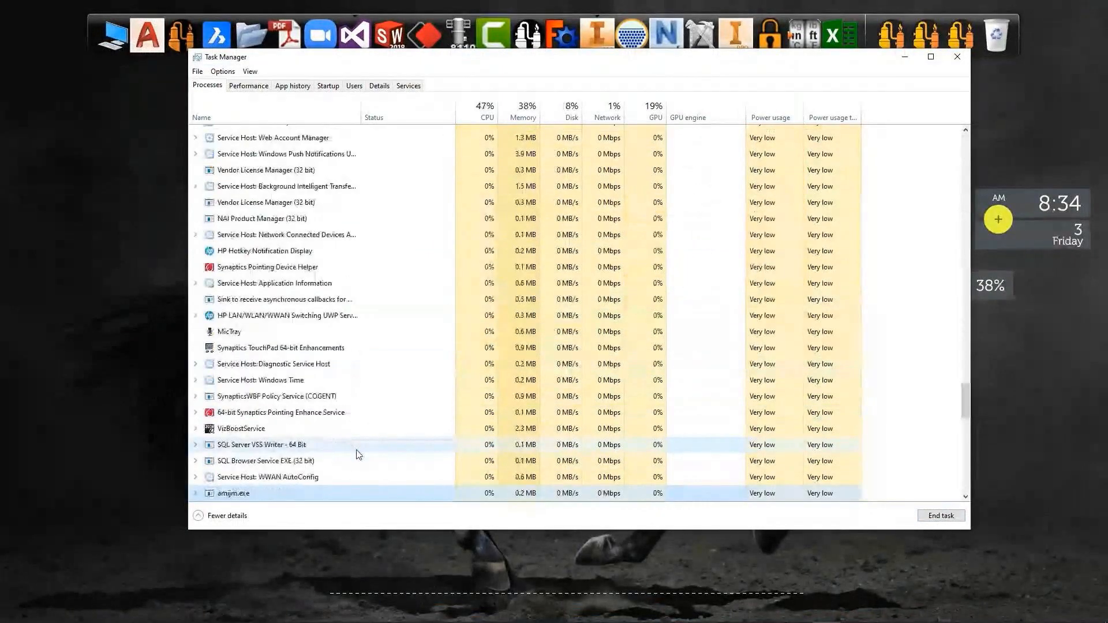
key(a)
key(a)
key(a)
key(a)
key(a)
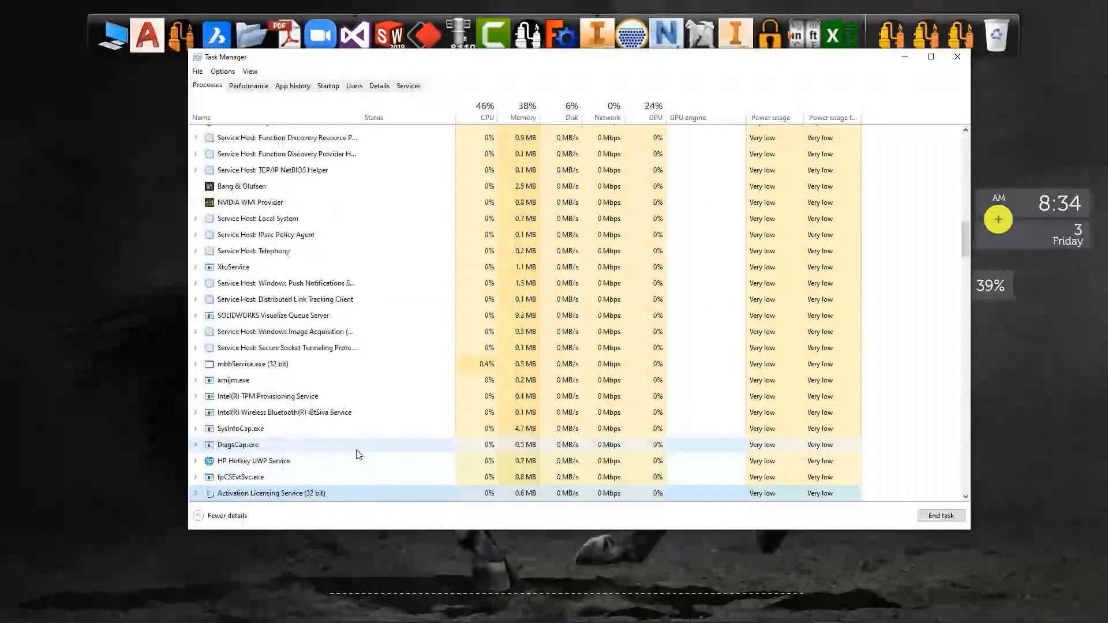
key(a)
click(957, 57)
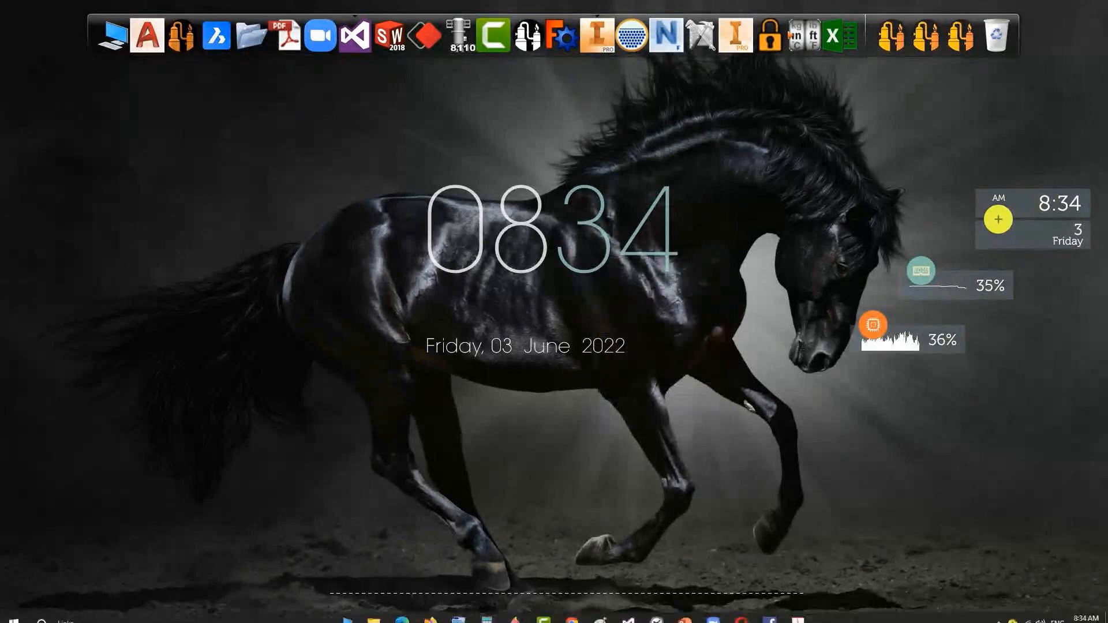
Step: Switch to Visual Studio, launch the InventorApp project in debug mode again and minimize the window
click(624, 619)
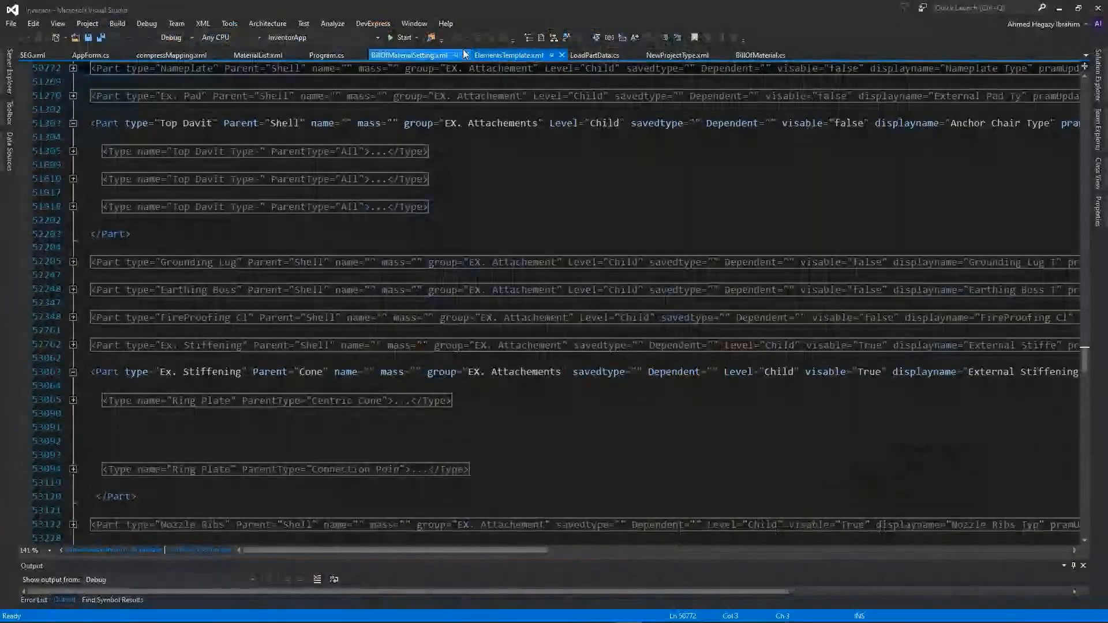
click(401, 40)
click(1059, 8)
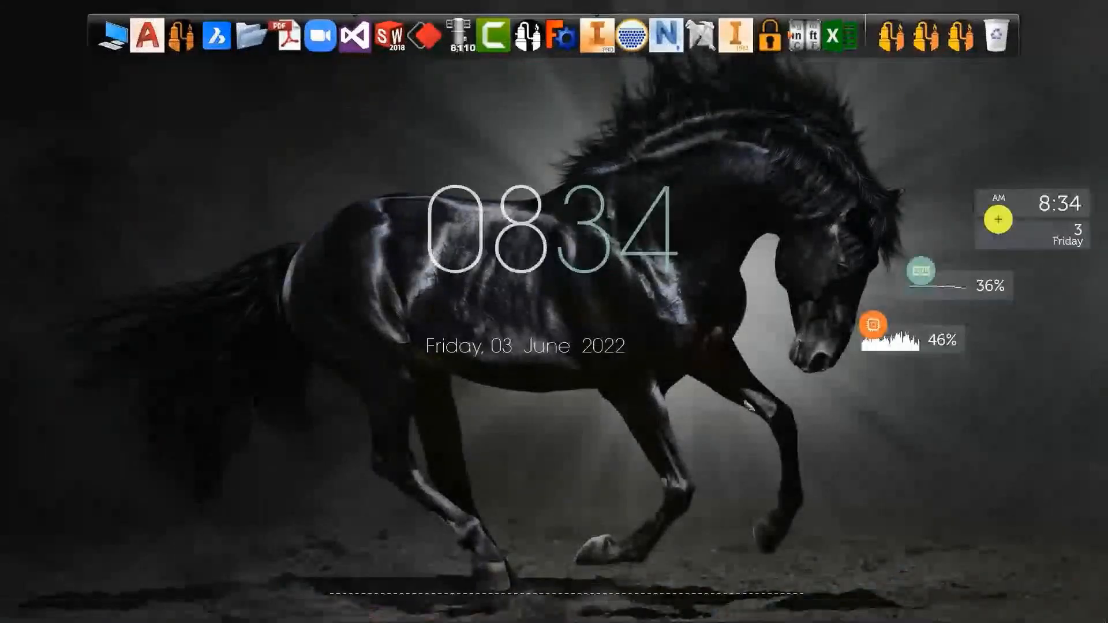
mouse_move(913, 612)
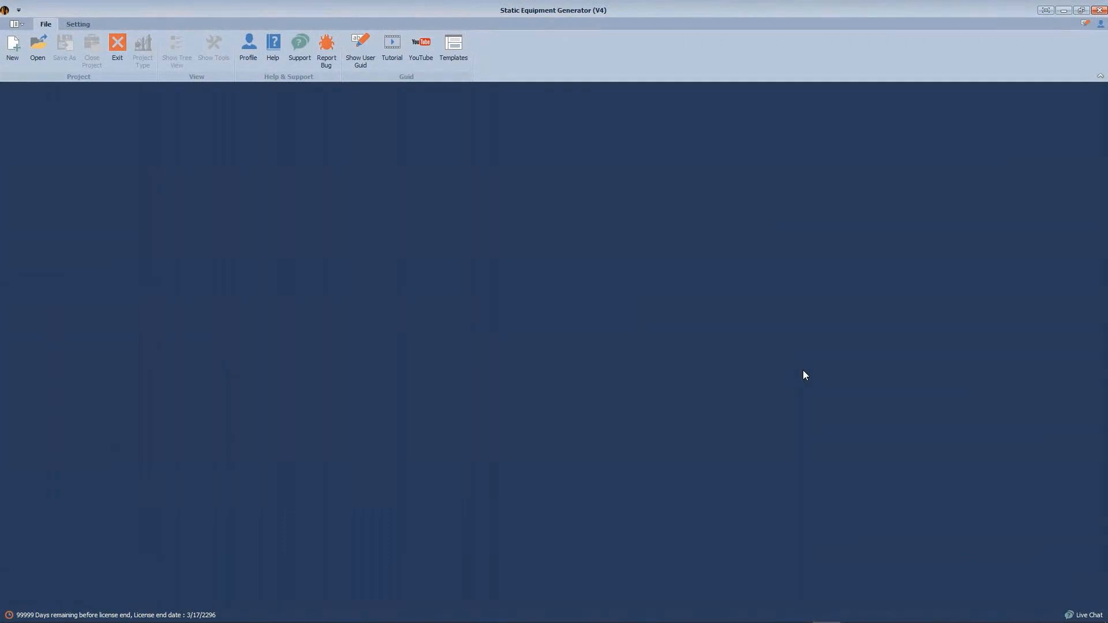
Step: Open the SEG project from the Demo 3-6-2022 folder, widen the Tree View and show the assembly commands
click(38, 47)
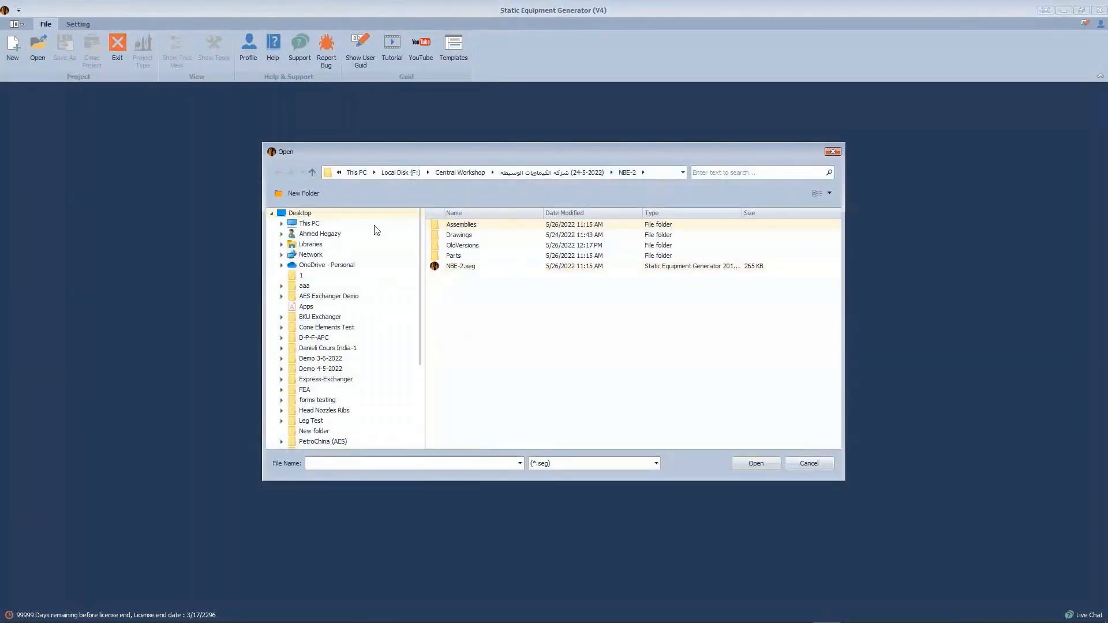
click(307, 225)
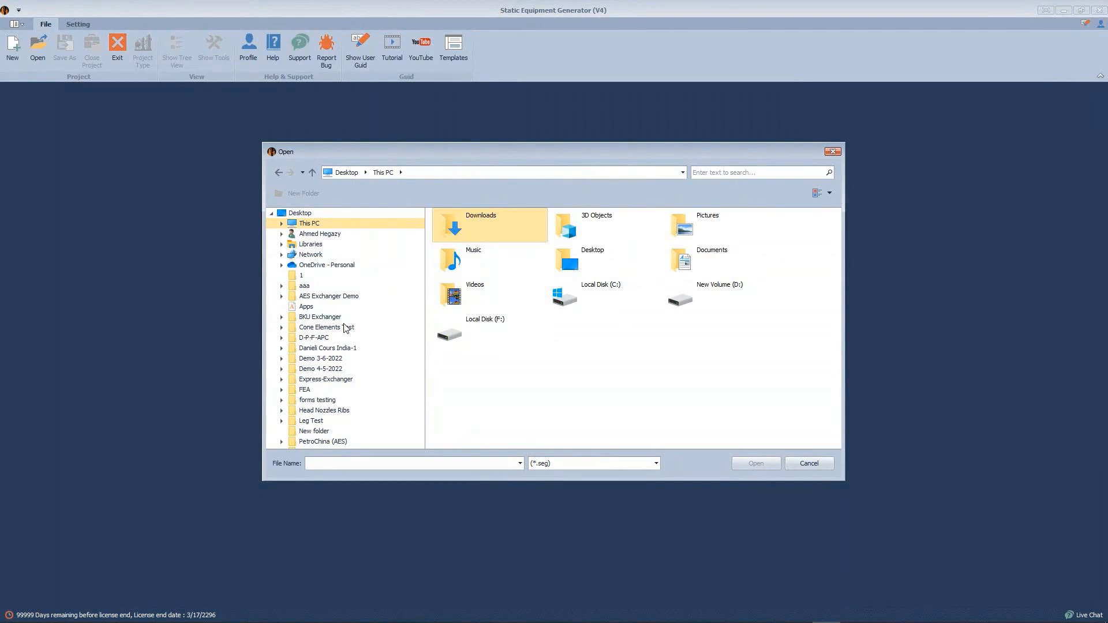
scroll(345, 328, down, 1)
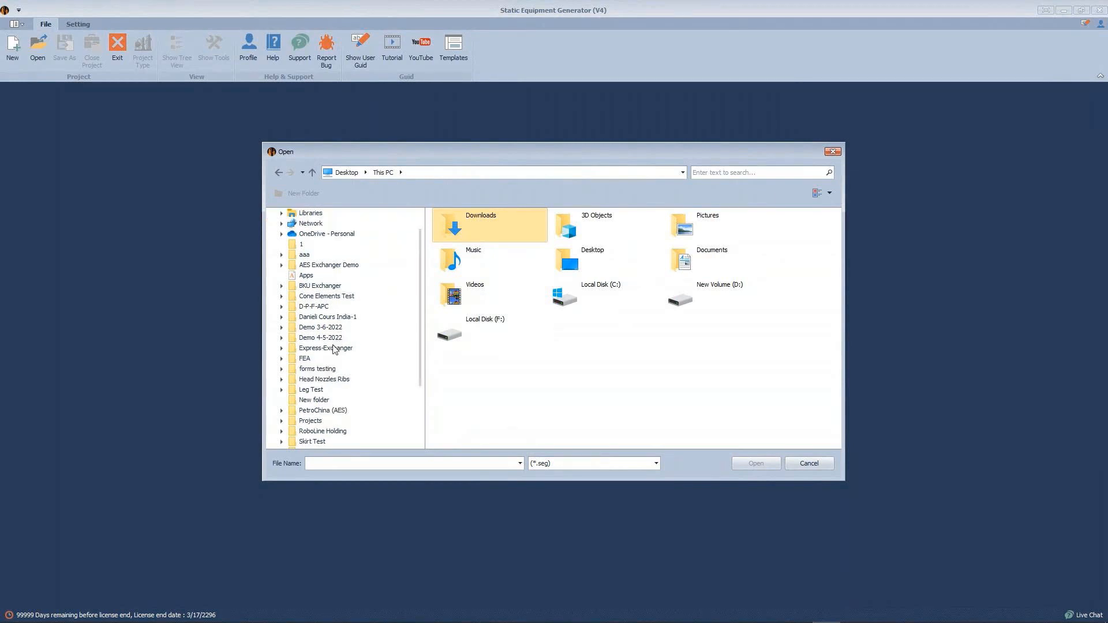
click(331, 328)
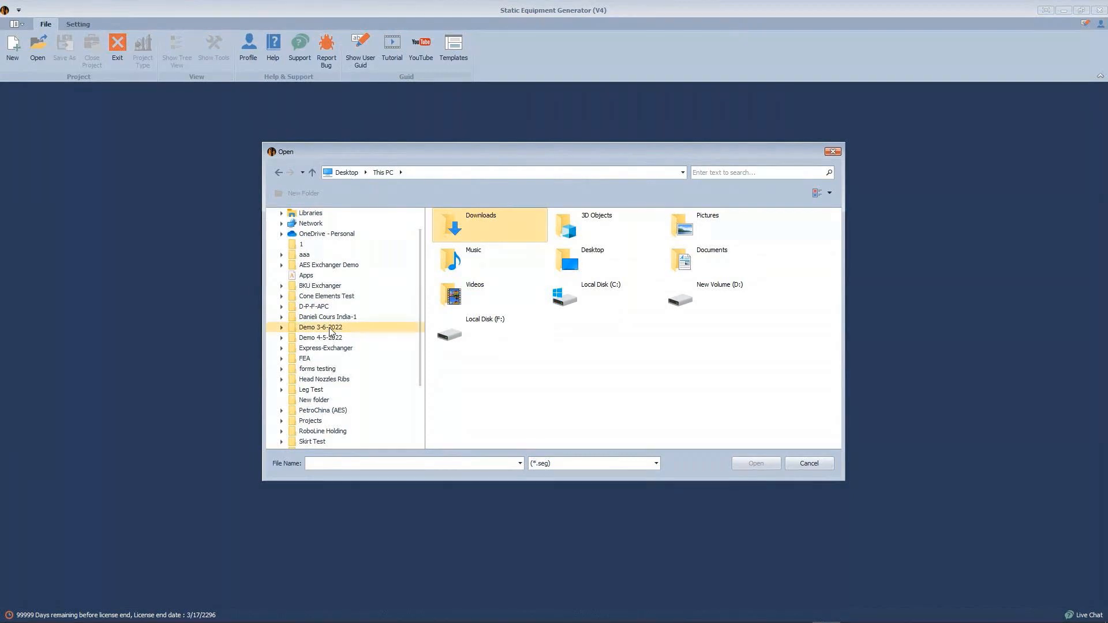
double_click(478, 269)
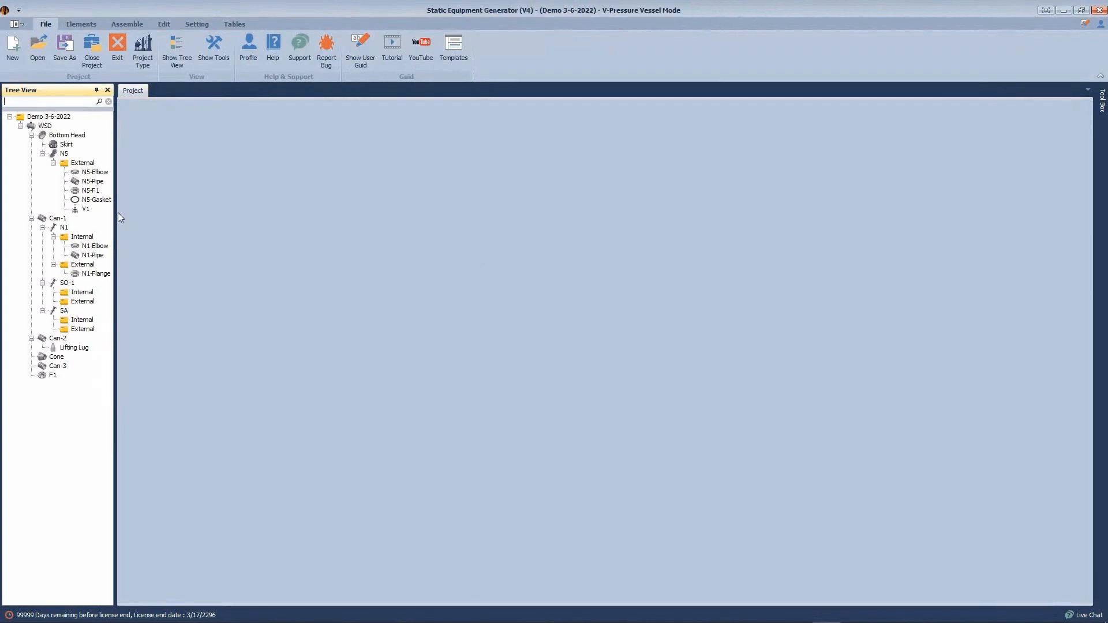
drag(115, 212, 134, 212)
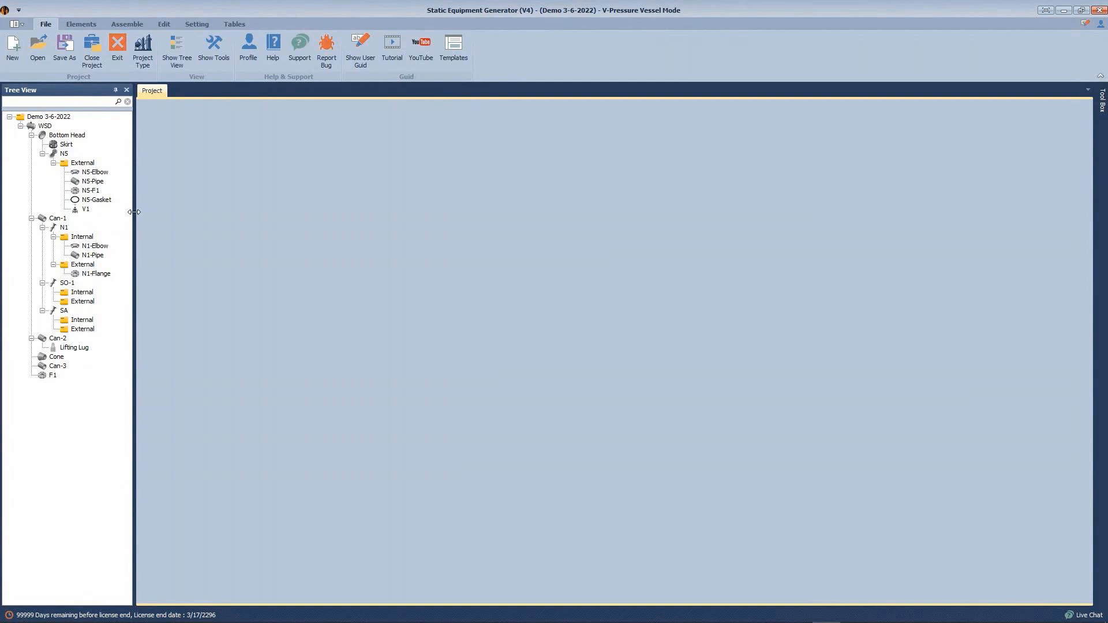
click(124, 25)
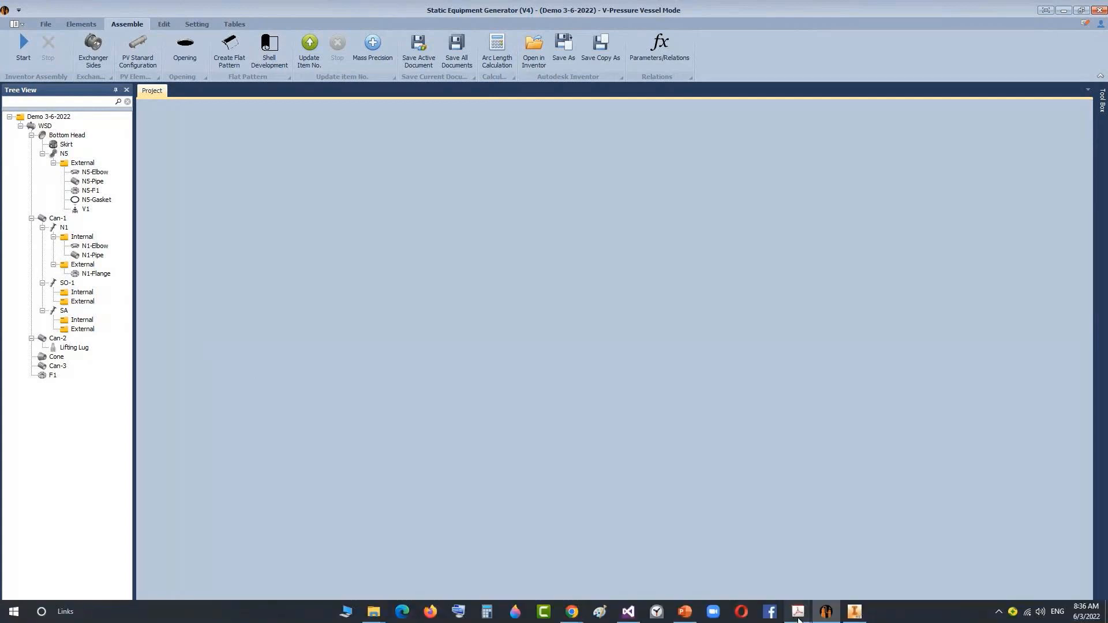
Step: Switch to the PowerPoint presentation and view the slides on tube sheet holing with an HTRI csv file and tube patterns
click(798, 615)
click(695, 611)
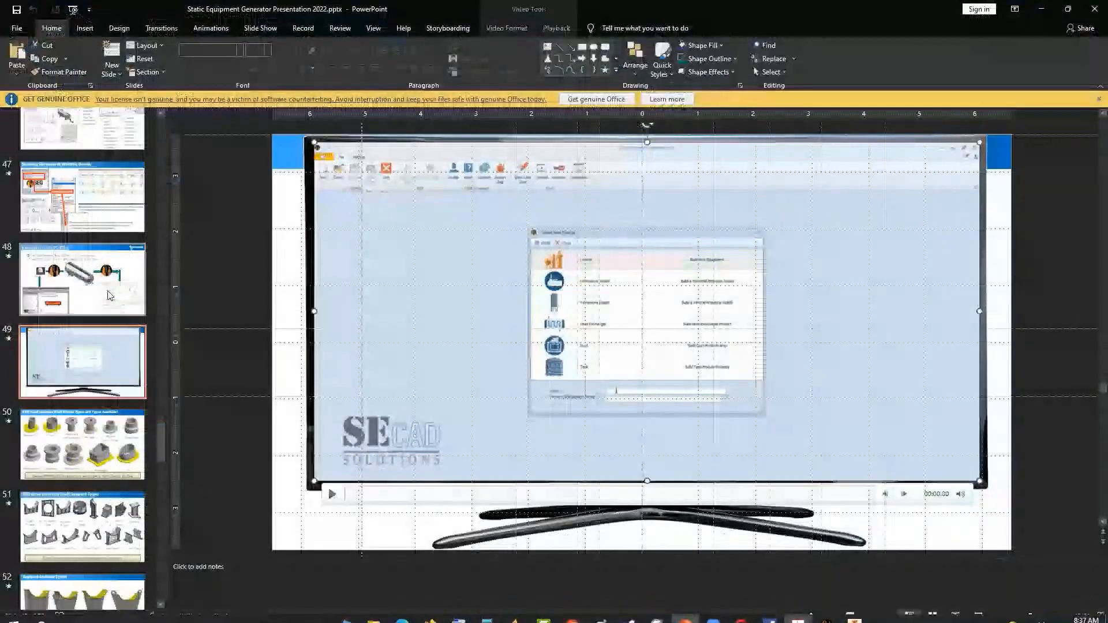
scroll(109, 296, up, 15)
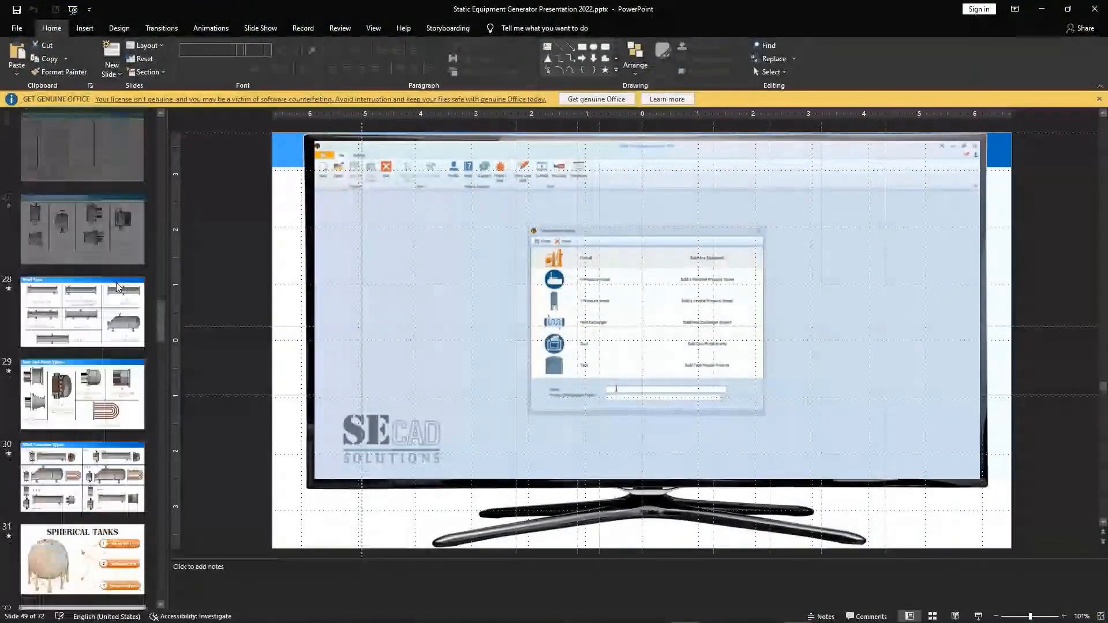
scroll(117, 287, up, 5)
click(82, 375)
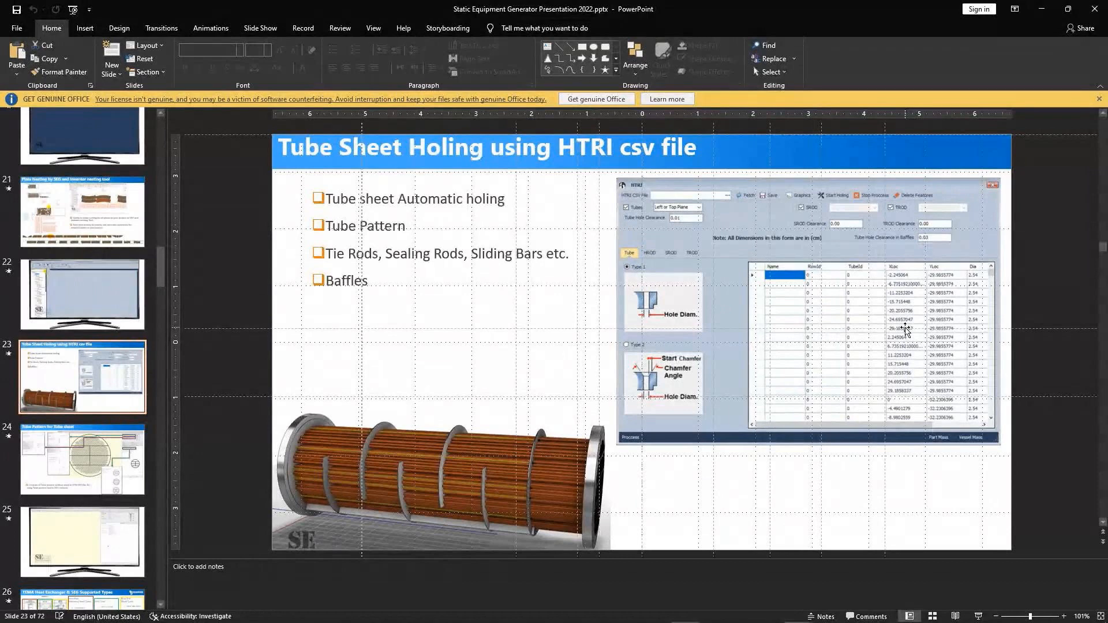
click(41, 475)
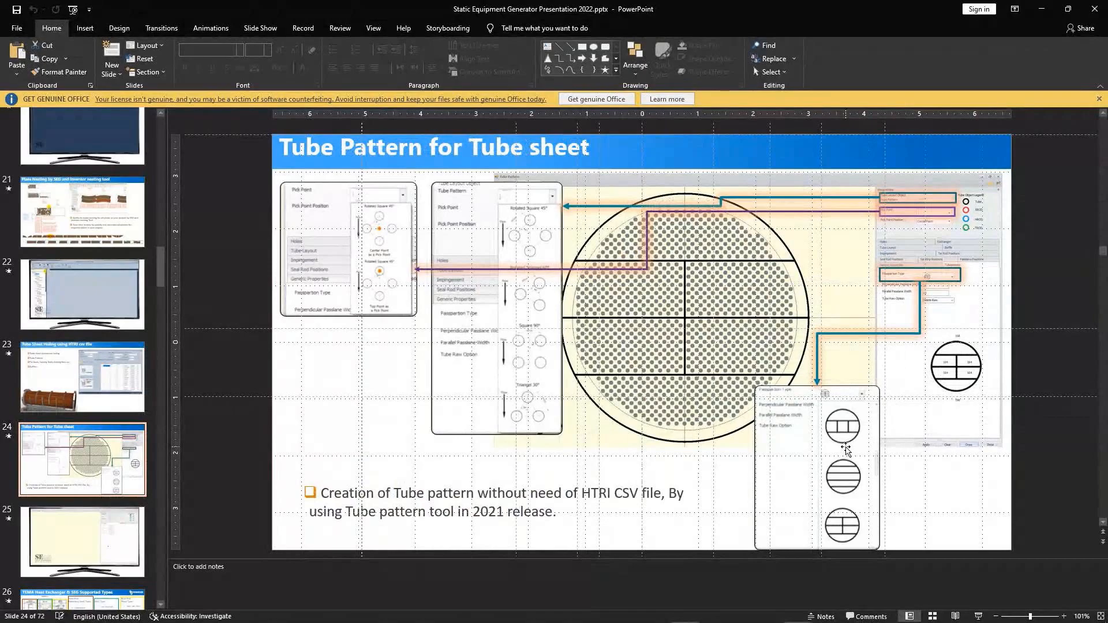
Step: Look at the WSD assembly in Inventor, and open the drawing settings of the WSD vessel in Static Equipment Generator
click(854, 611)
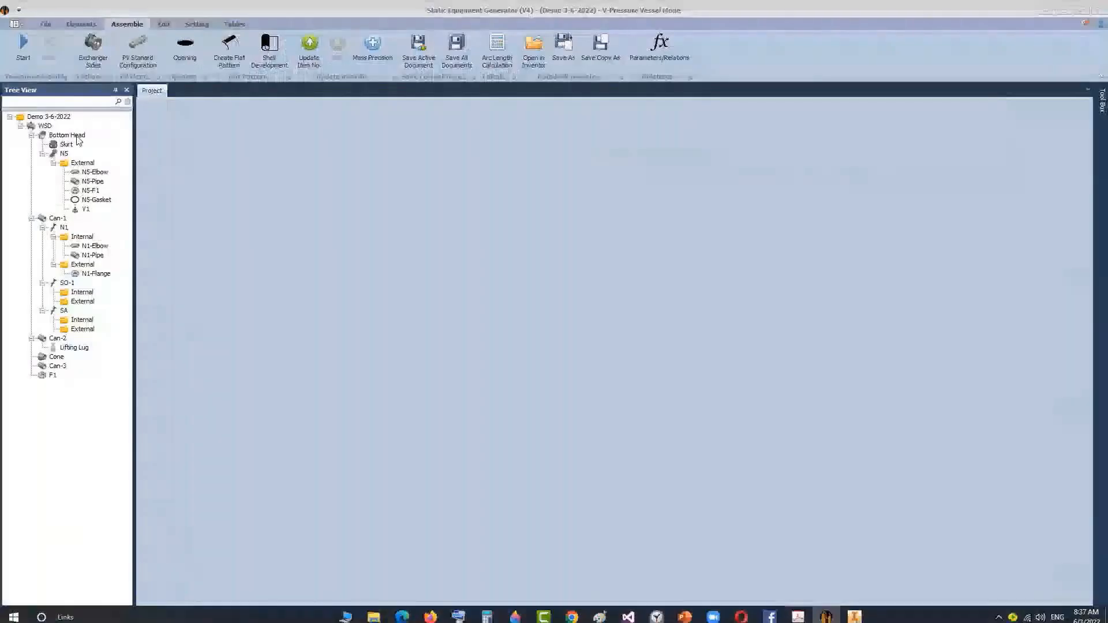
click(859, 614)
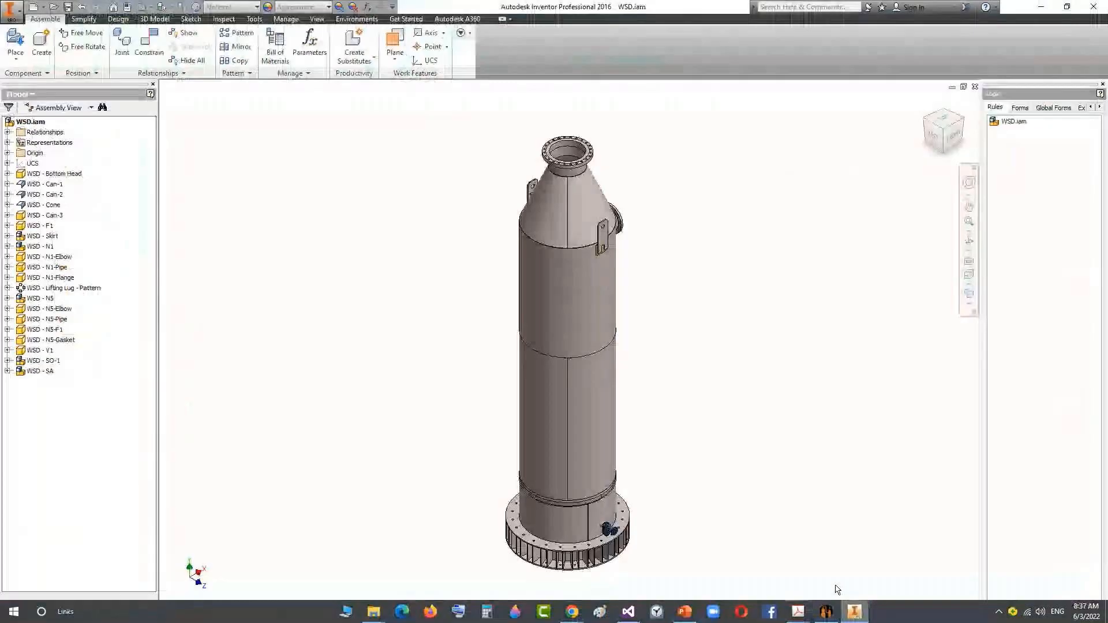
click(826, 617)
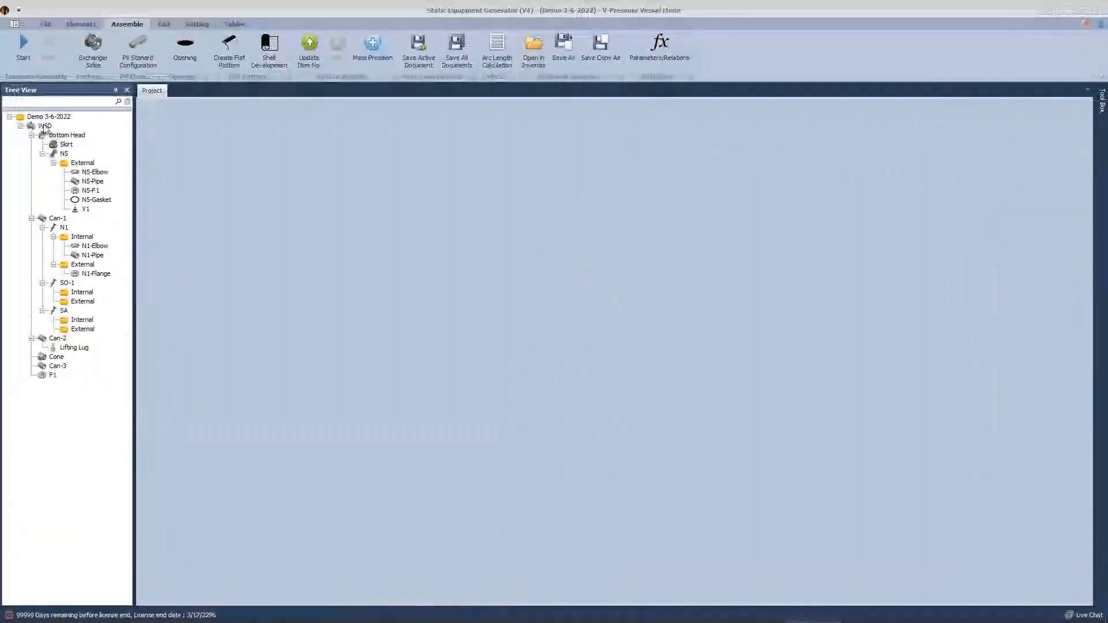
right_click(42, 127)
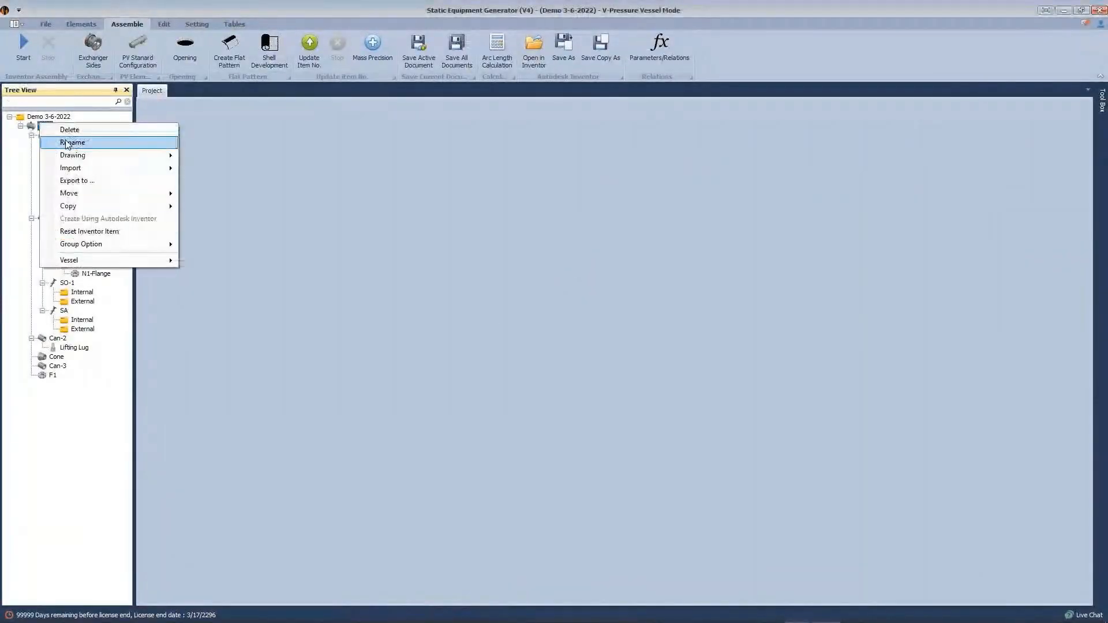
click(116, 153)
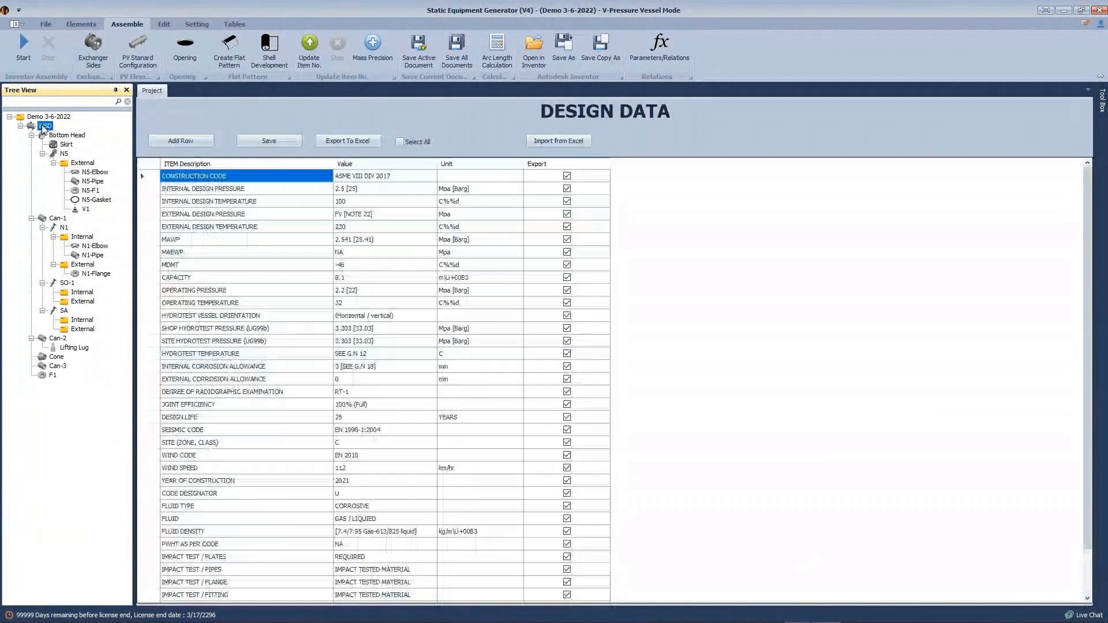
right_click(42, 126)
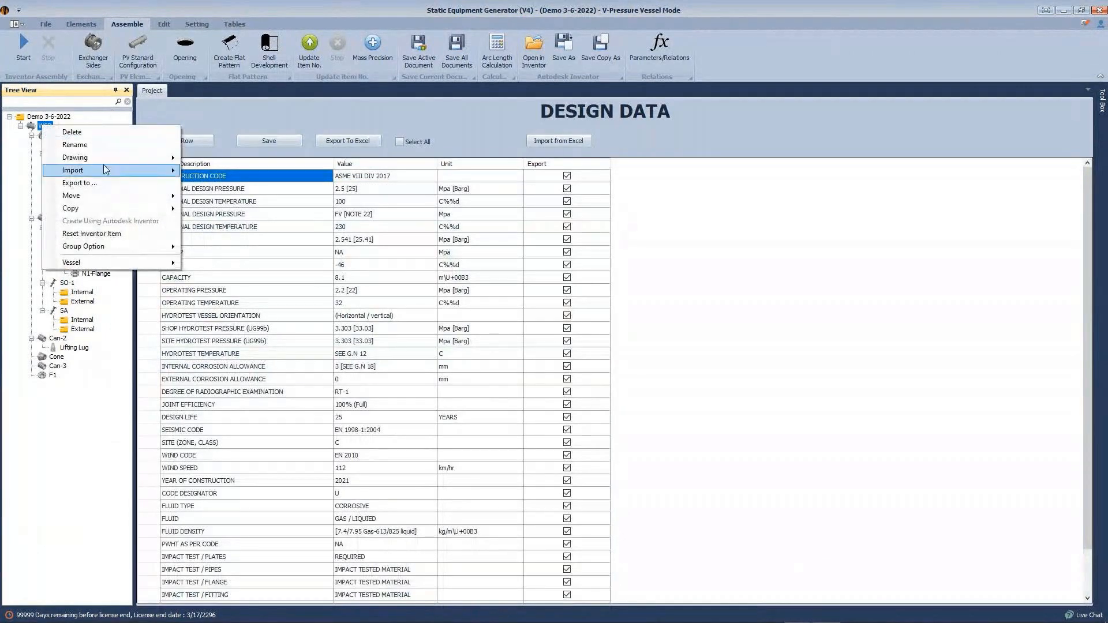
mouse_move(89, 158)
click(224, 159)
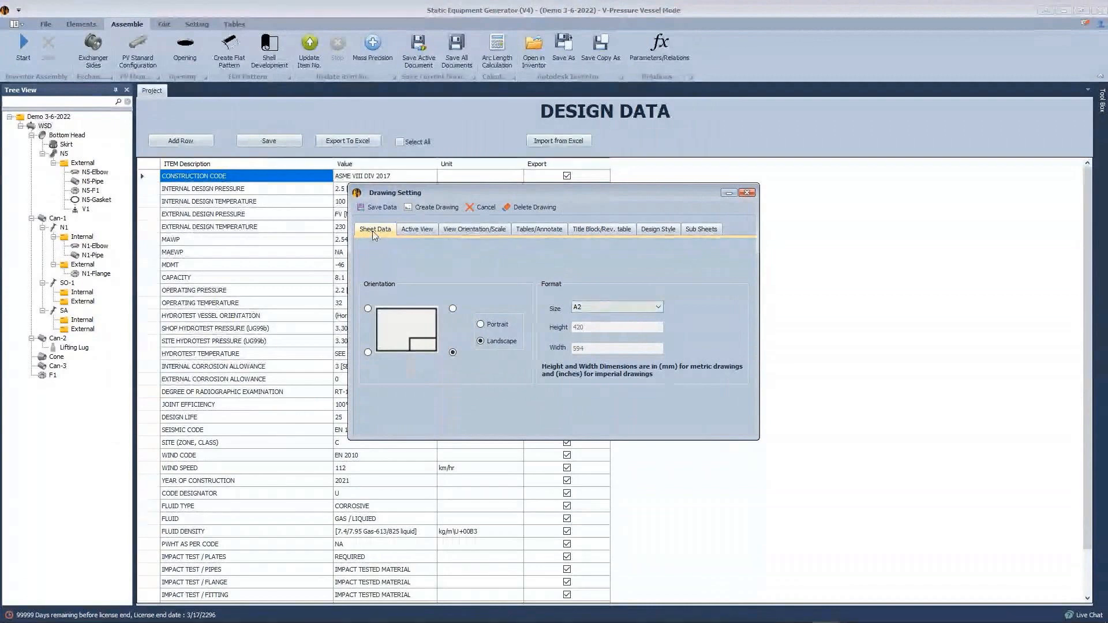
Step: Set the drawing sheet size to A1 with landscape orientation
click(598, 307)
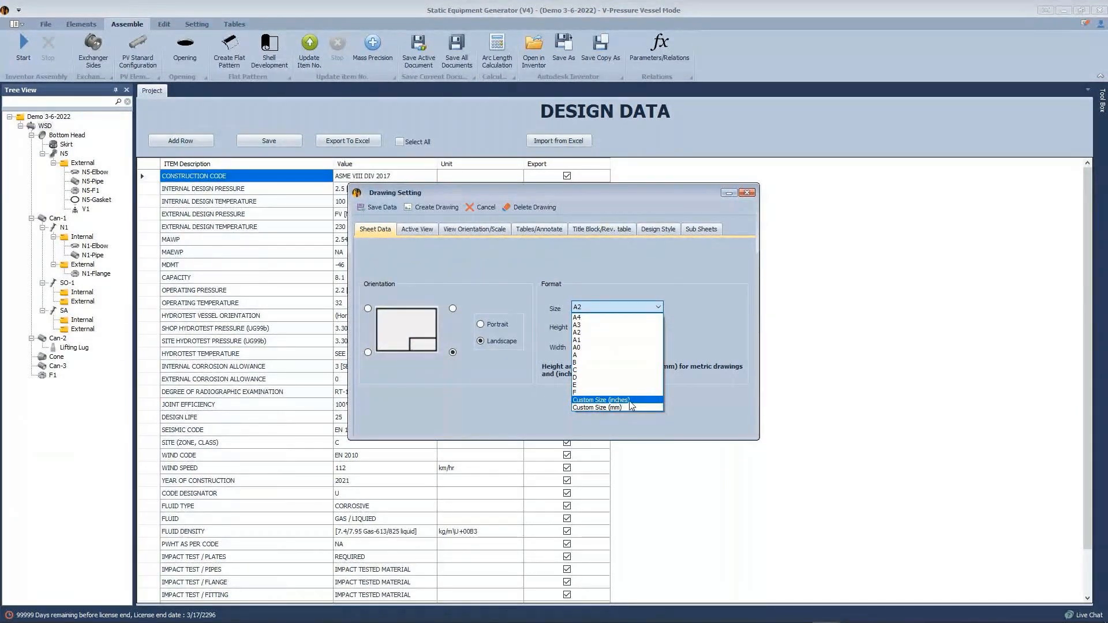
click(593, 340)
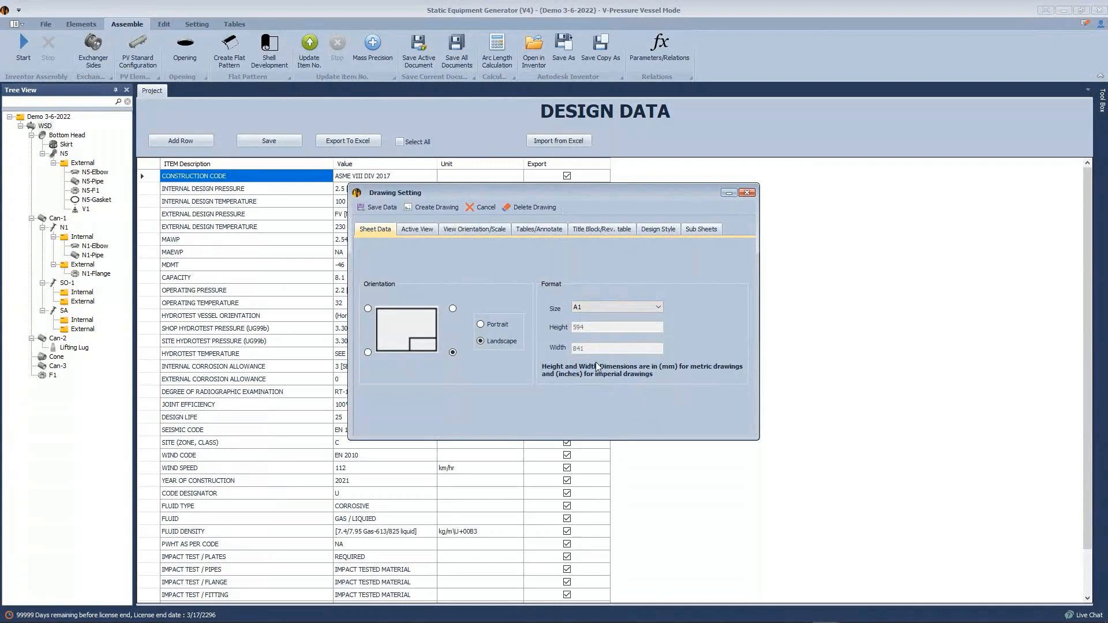
click(482, 325)
click(495, 341)
Step: Review the active view options, check the vessel's left view in Inventor, and set the elevation view orientation to Back
click(426, 233)
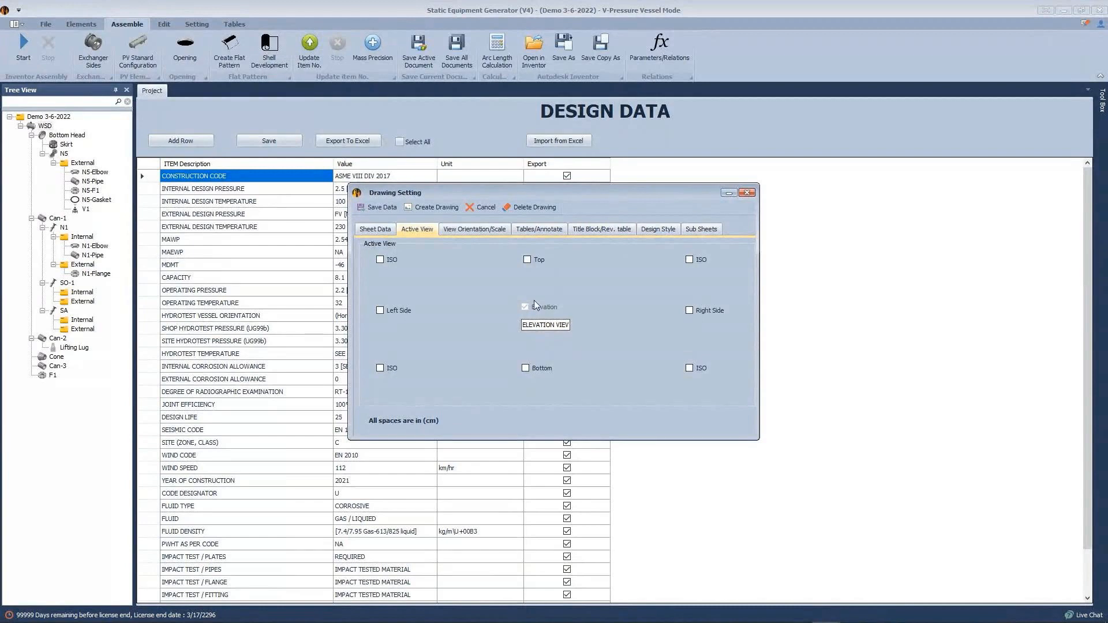
click(479, 229)
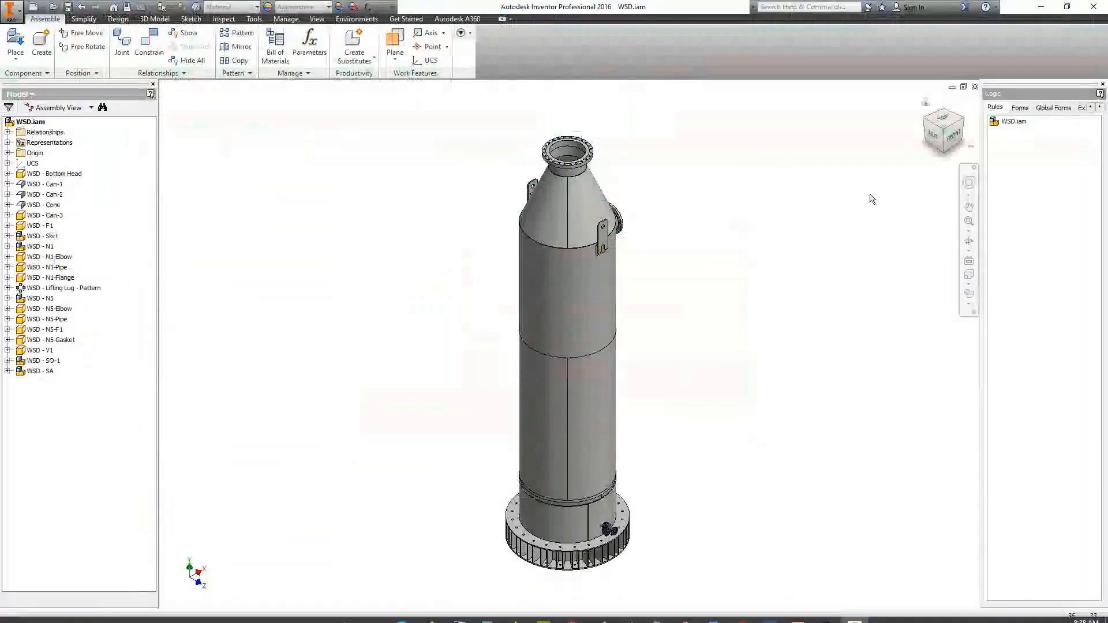
click(930, 146)
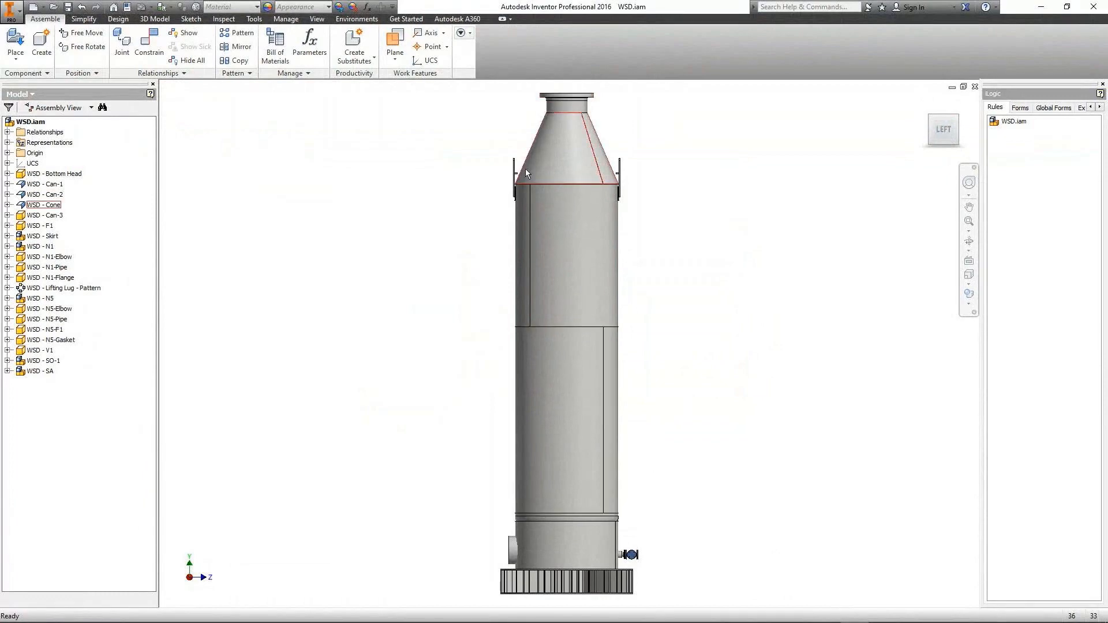
mouse_move(826, 611)
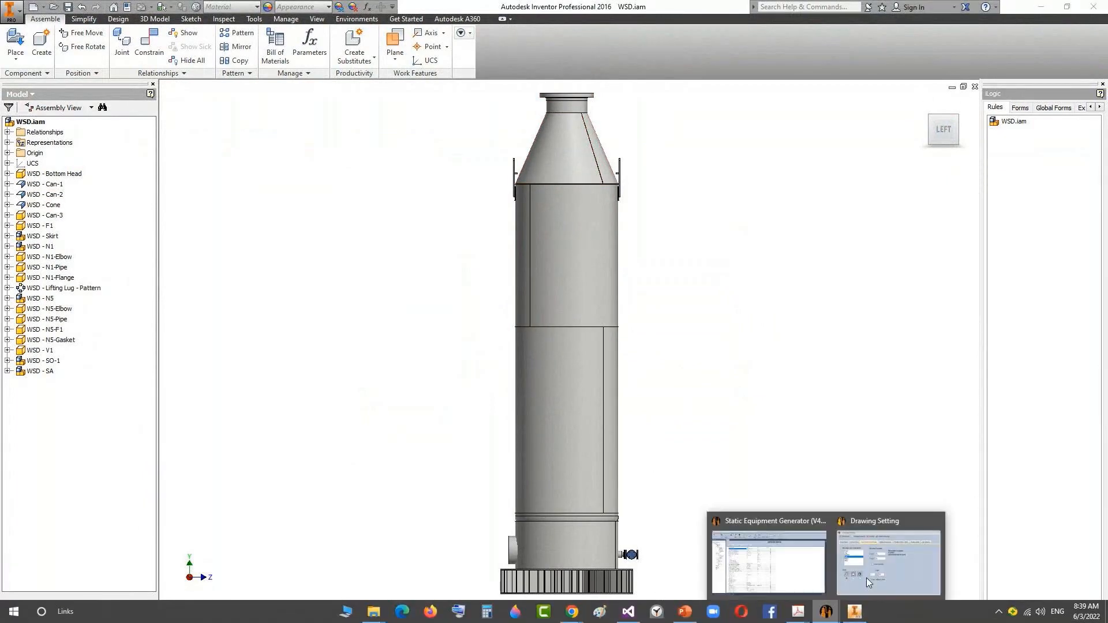
click(866, 577)
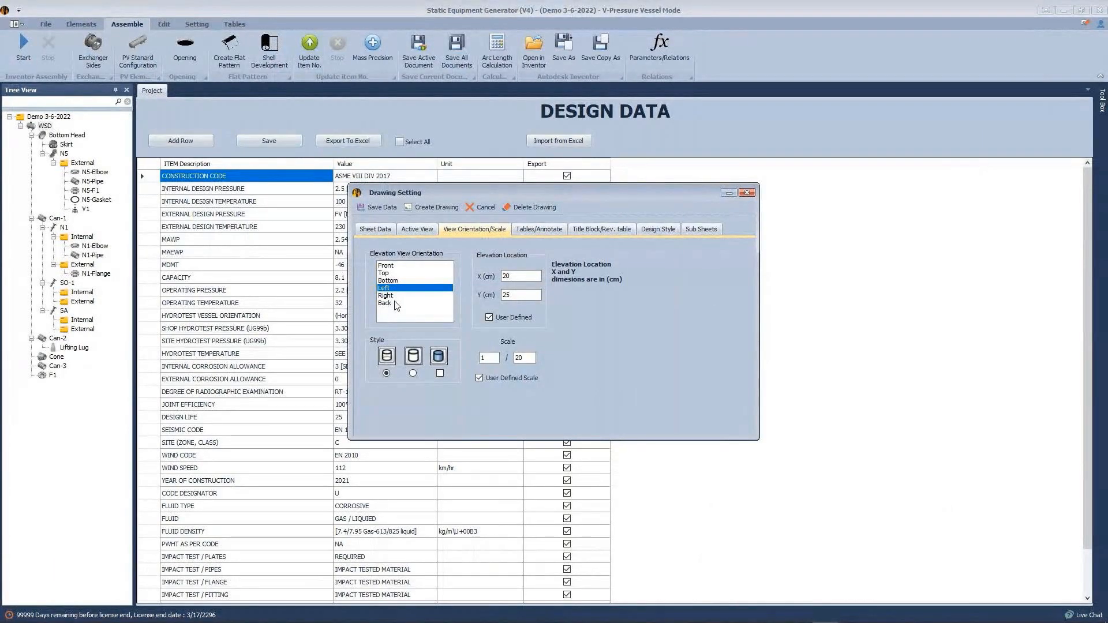
click(389, 306)
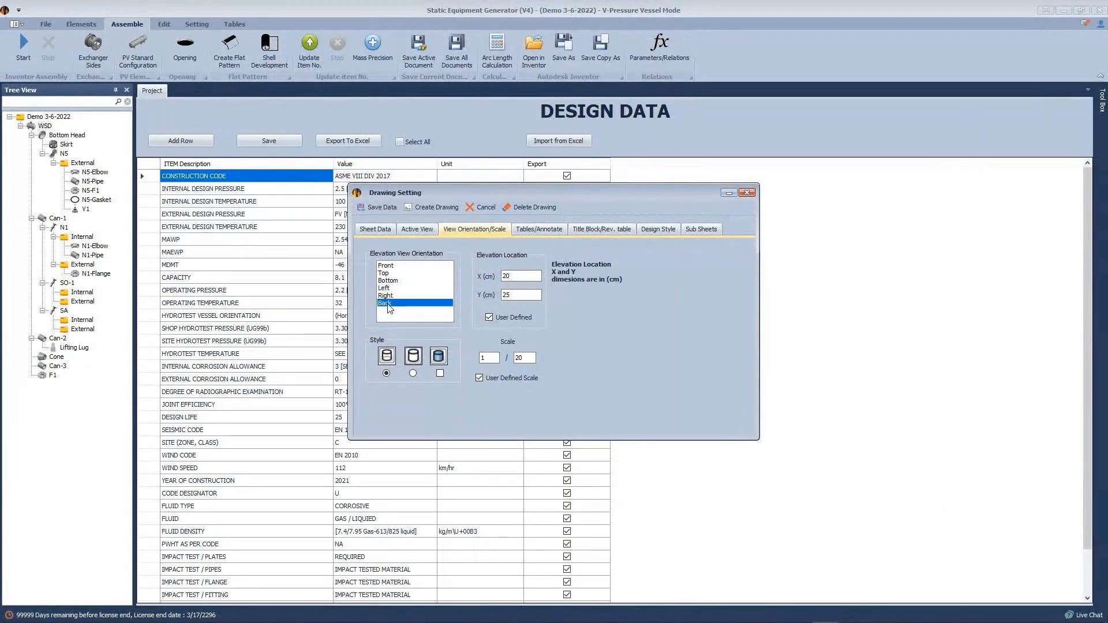
Step: Switch to Inventor to examine the vessel from the back, and return to the drawing settings
mouse_move(714, 616)
click(854, 611)
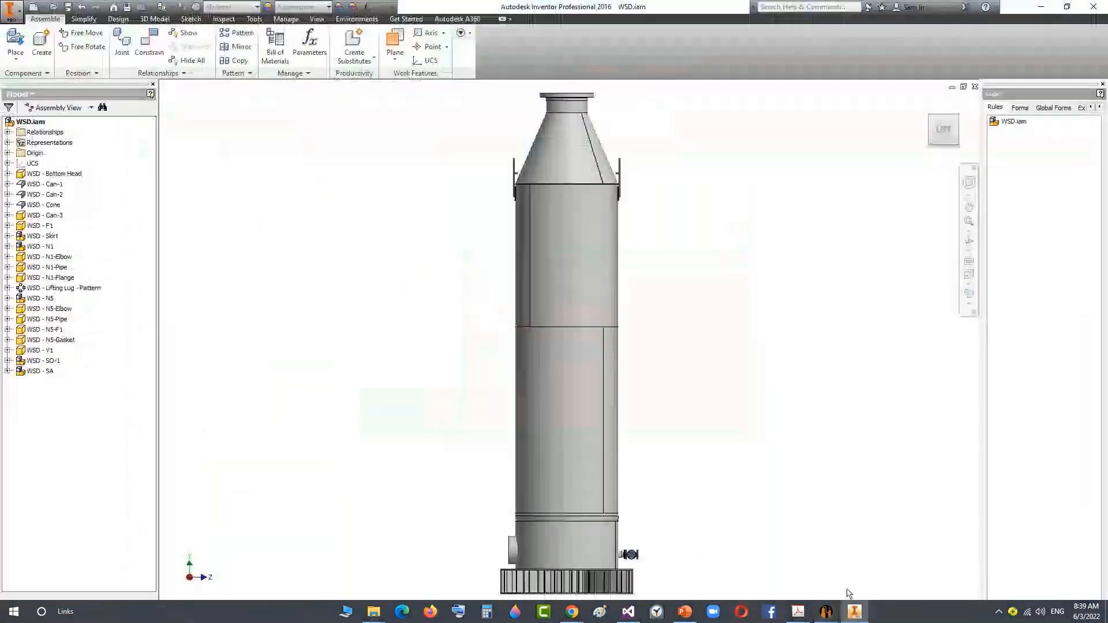
click(918, 130)
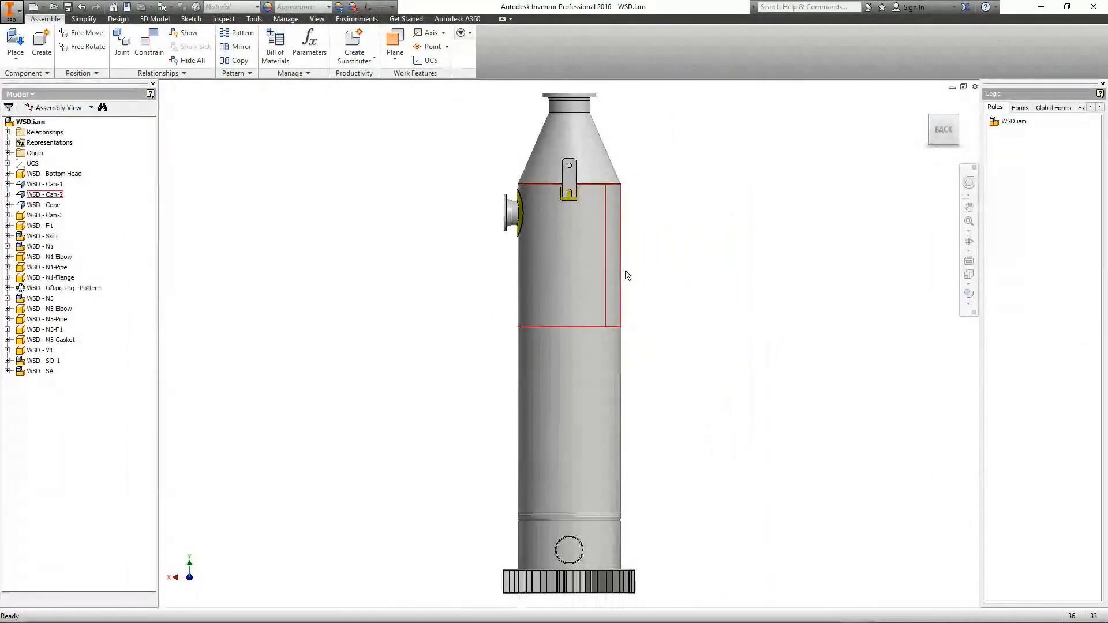
mouse_move(826, 620)
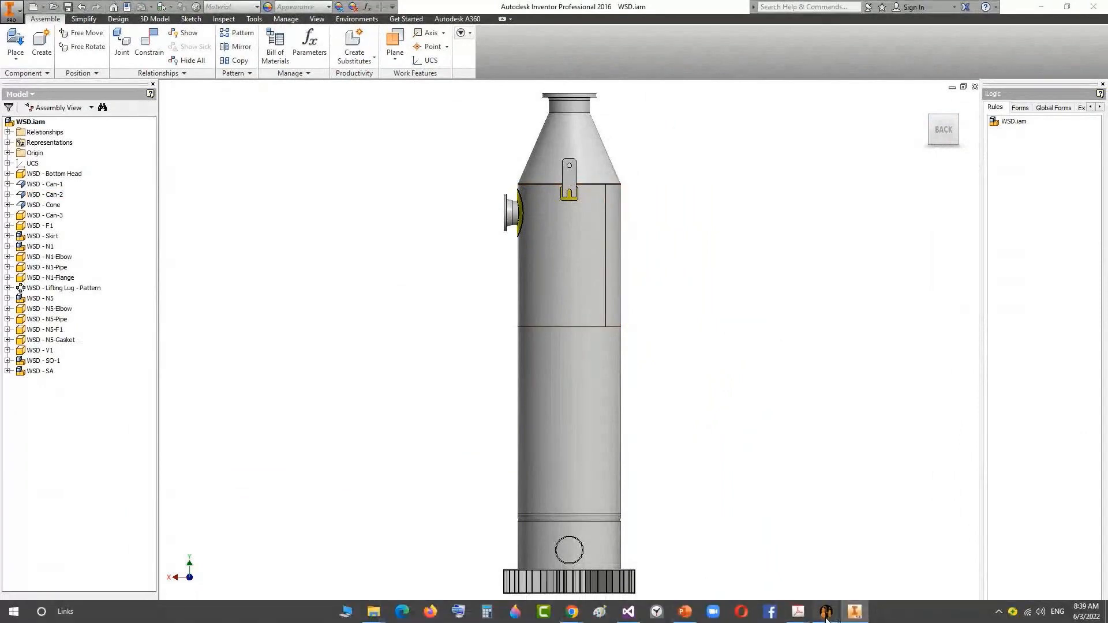
click(876, 565)
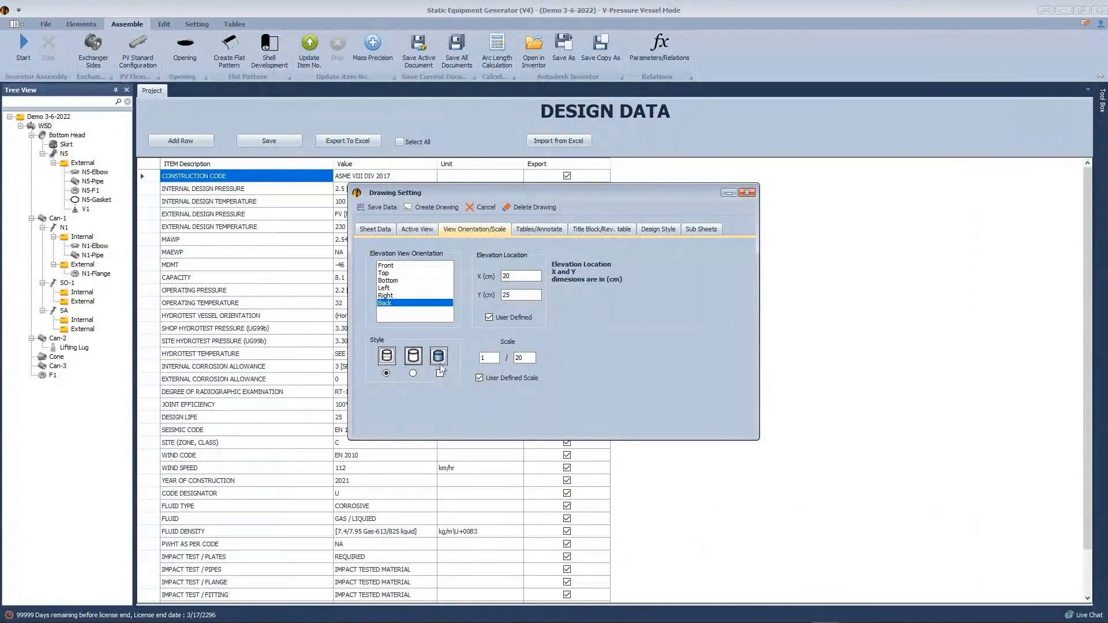
Step: Set the elevation view location to X 15 cm and Y 30 cm after reviewing the view style
click(440, 373)
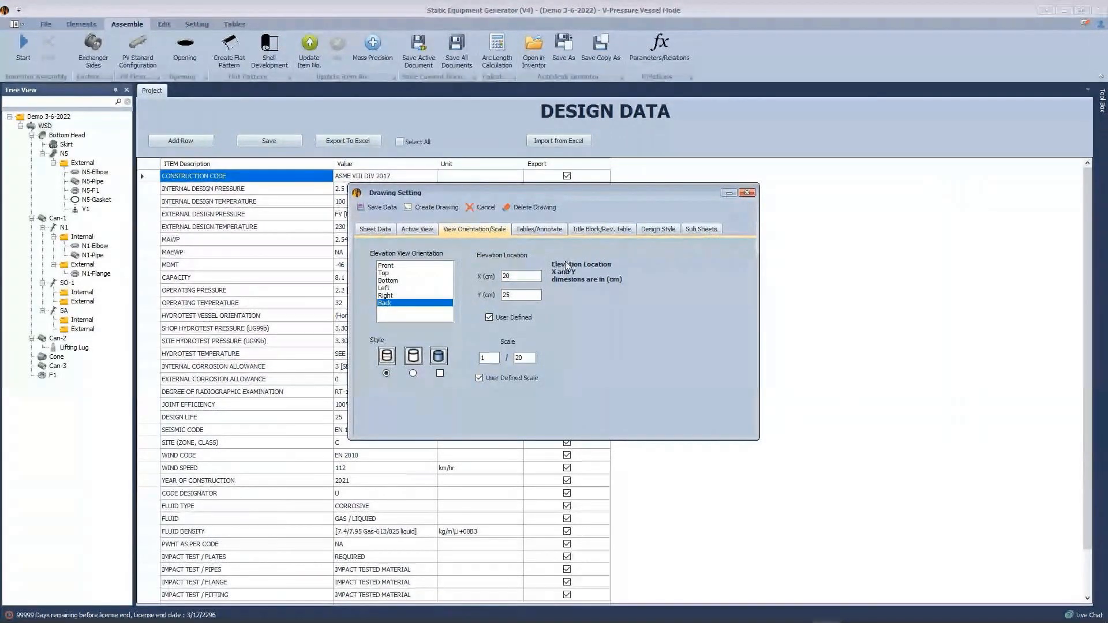
drag(521, 277, 425, 278)
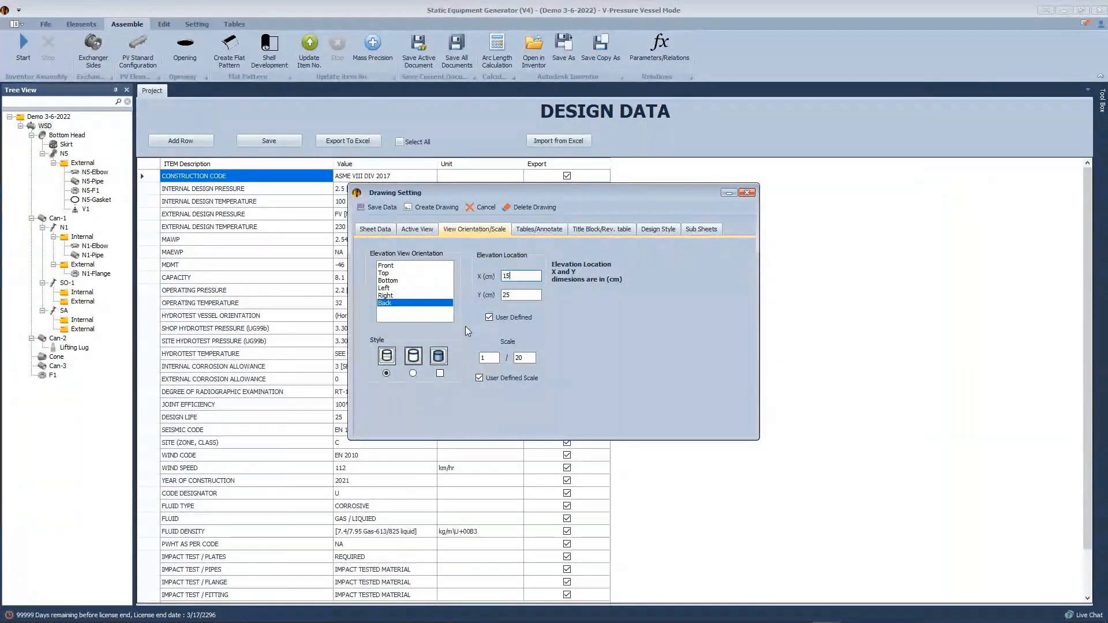
text(15)
double_click(527, 296)
text(30)
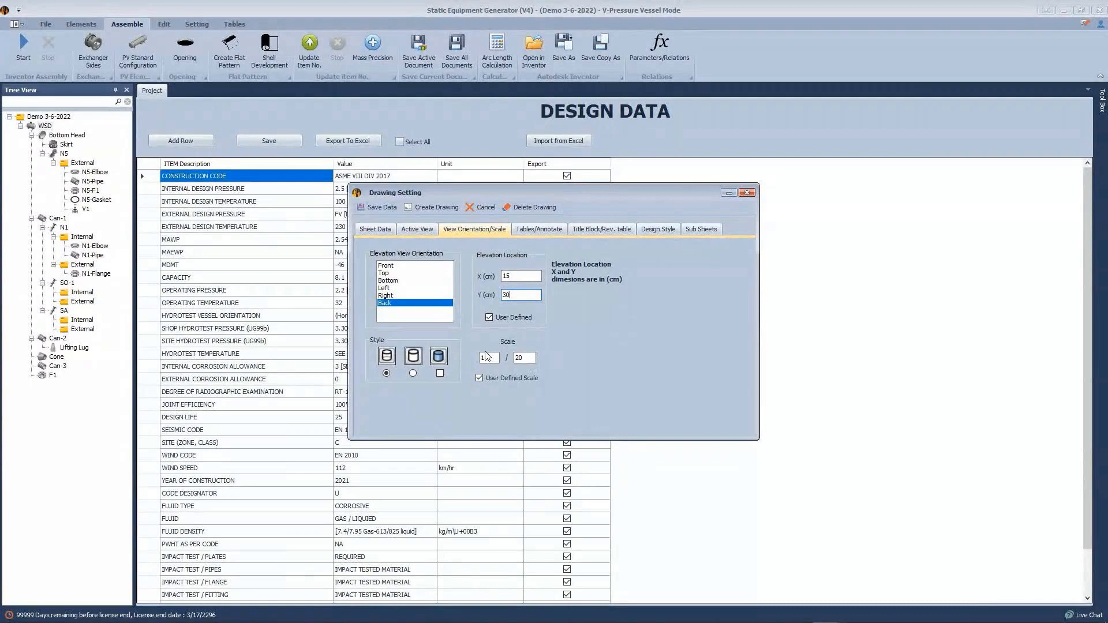
drag(524, 357, 479, 373)
Step: Include the Bill Of Material, Design Data and Nozzle Table in the drawing's tables and annotations
click(538, 230)
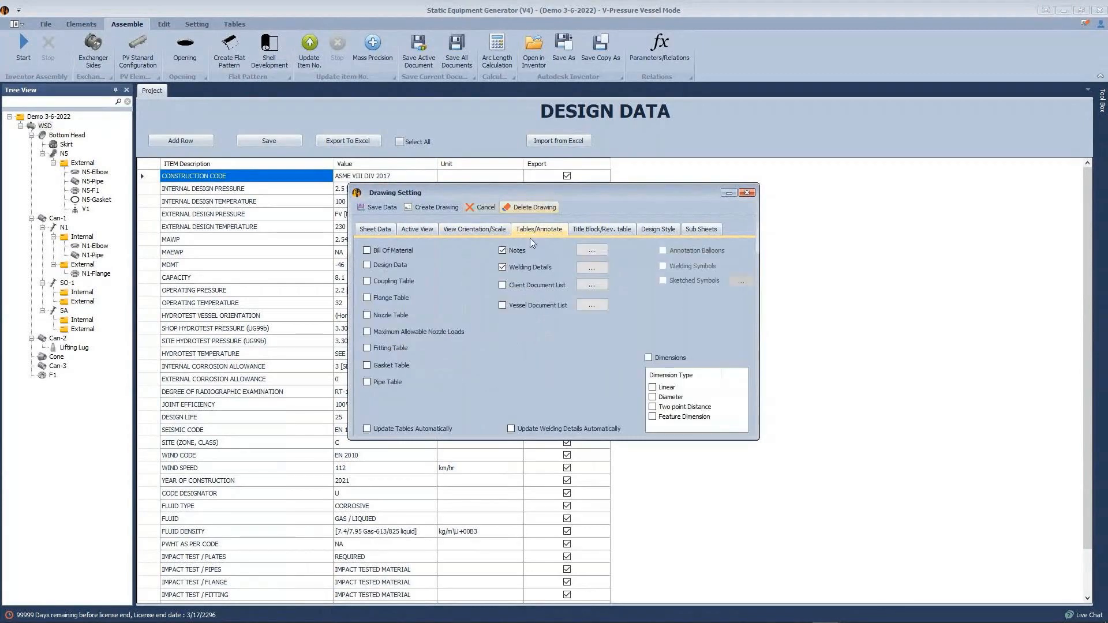
click(415, 243)
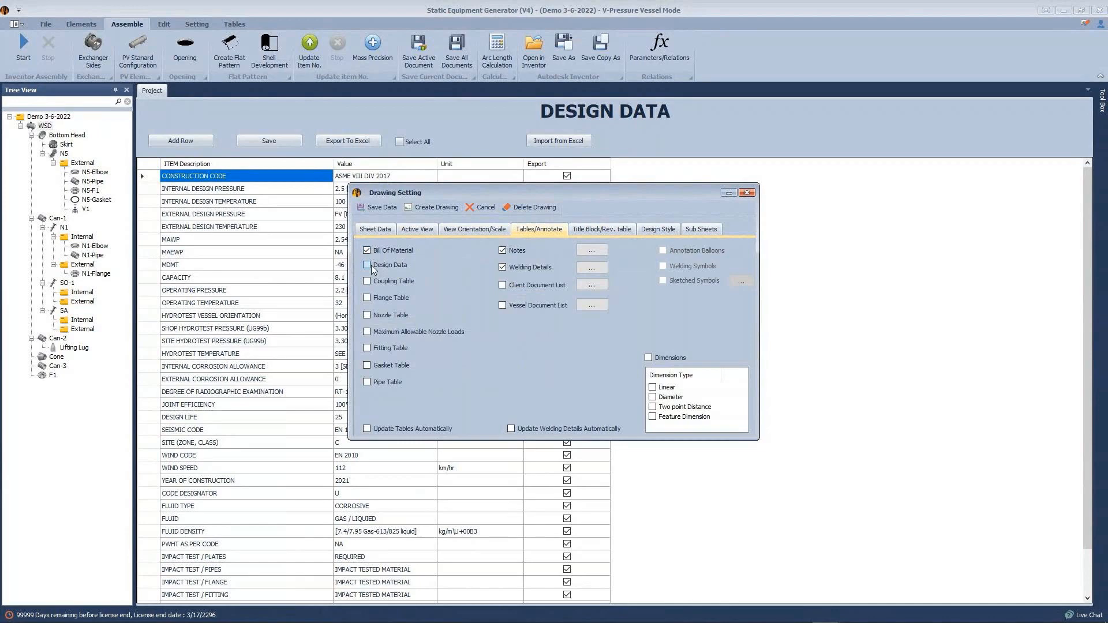
click(396, 317)
Step: Review the drawing notes in a maximized window and look at the Excel import's file selection, cancelling it
click(579, 252)
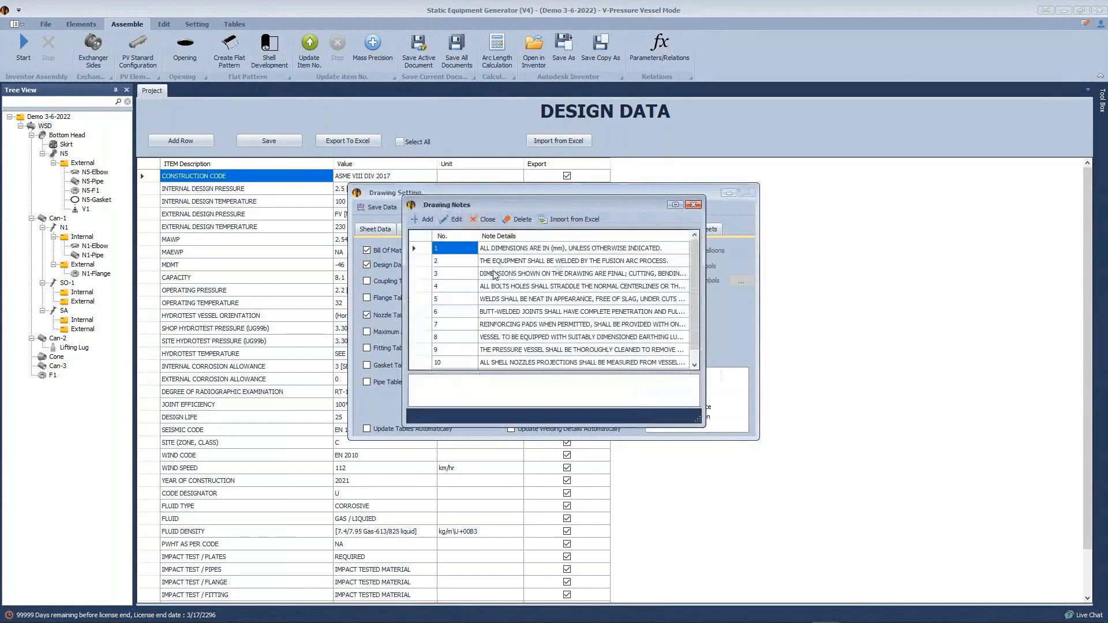
click(674, 206)
click(40, 92)
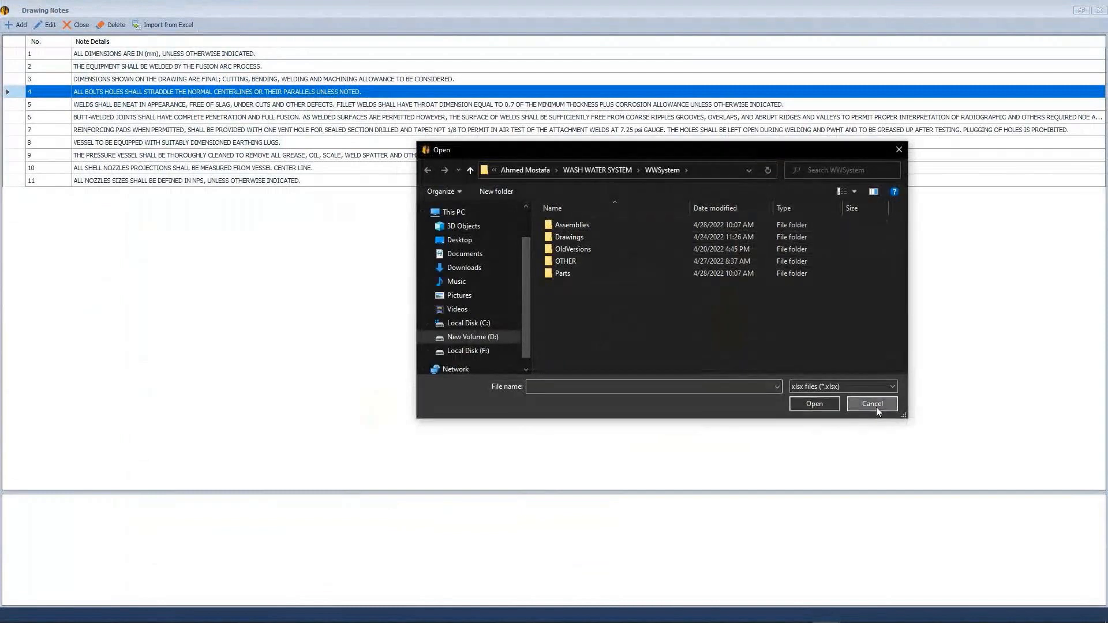
click(873, 403)
Step: Add a new drawing note after note 11 with the text "yeyn46wm7mw 47m2n472"
click(137, 182)
click(39, 549)
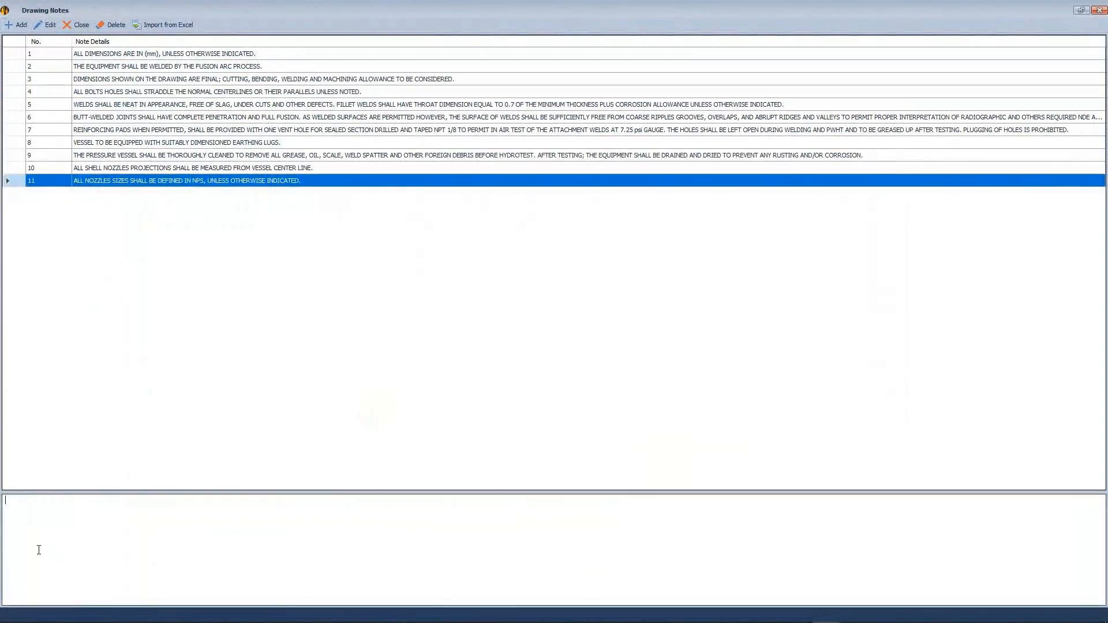
text(yeyn46wm7mw)
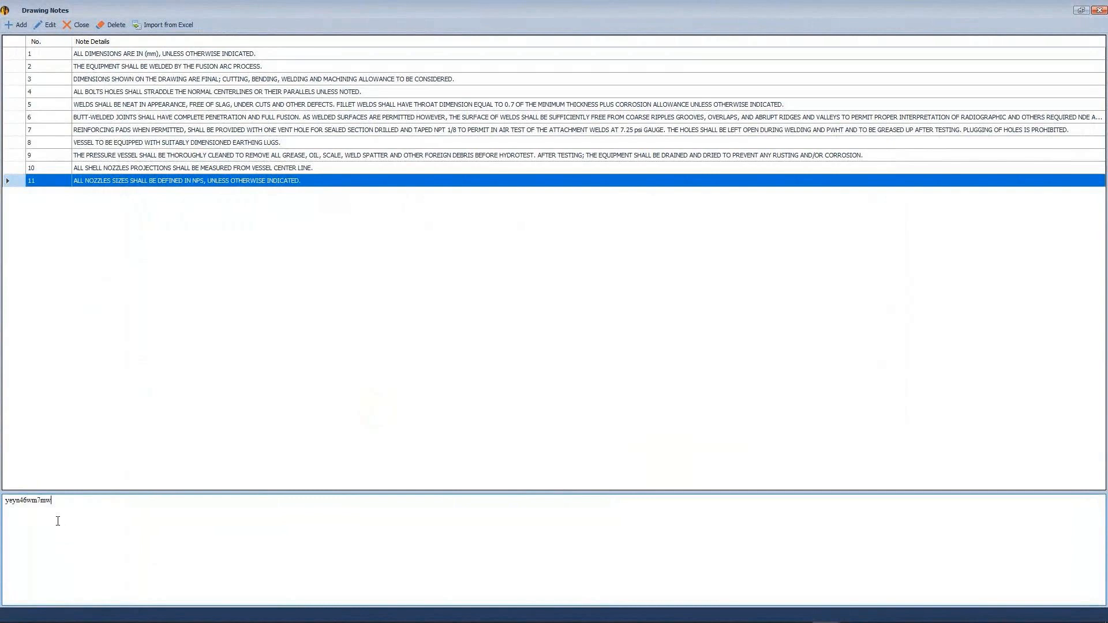
text( 47m2n472)
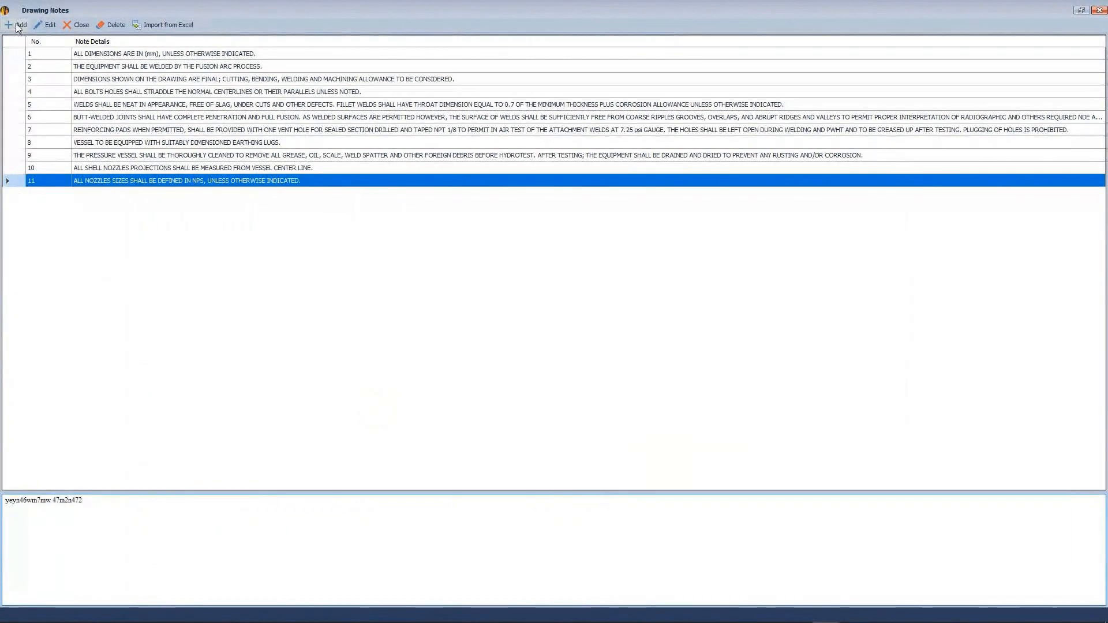
click(18, 25)
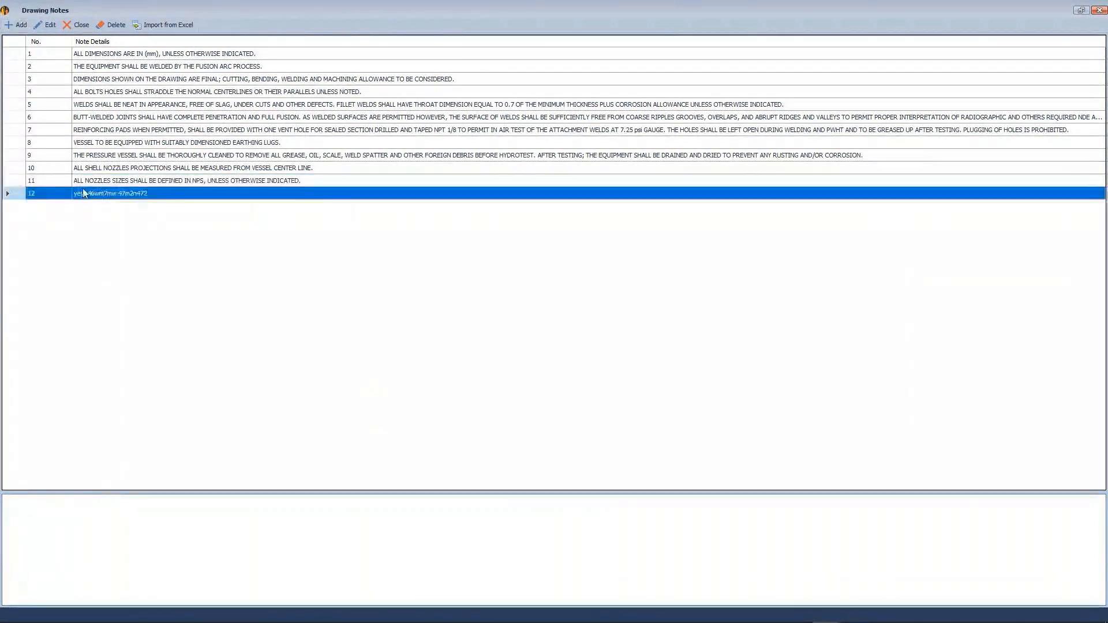
Step: Load note 12 for editing, delete that test note, and close the drawing notes
click(46, 25)
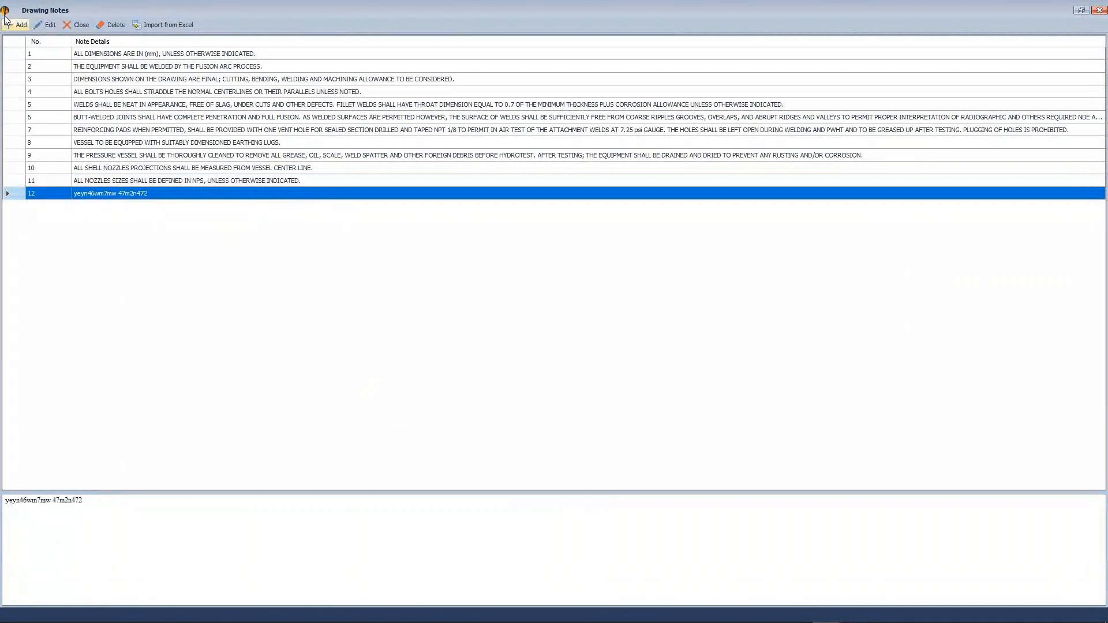
click(6, 193)
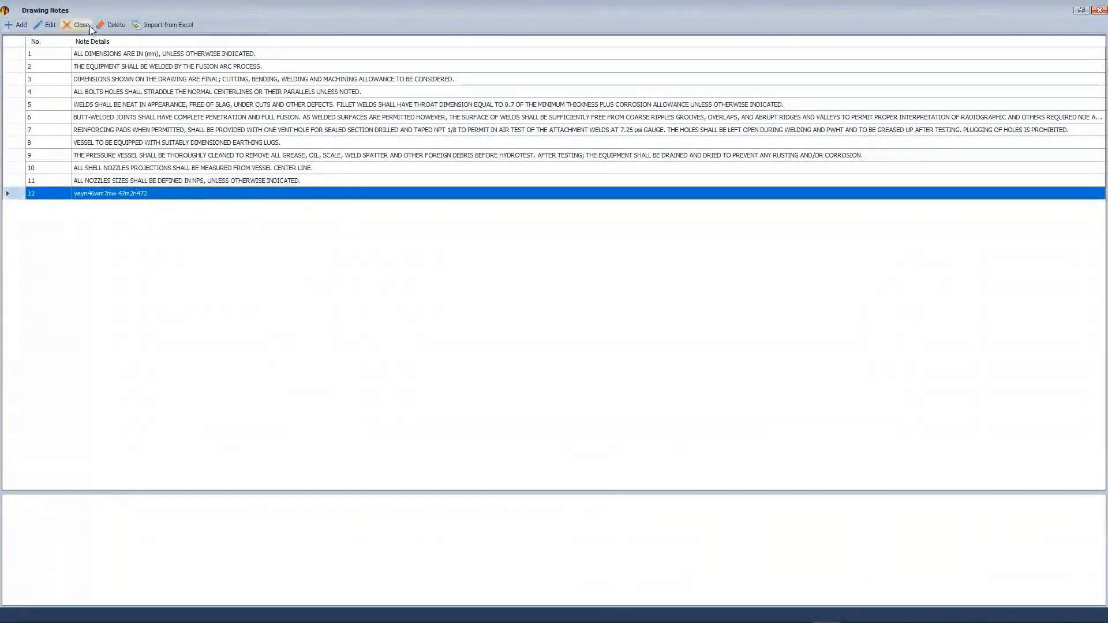
click(117, 25)
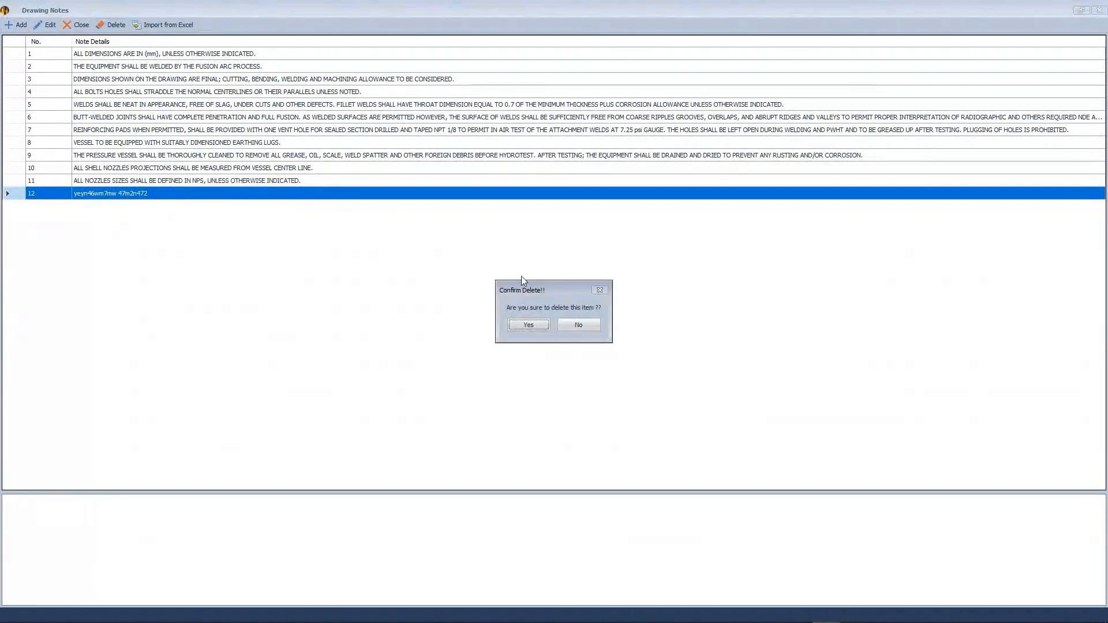
click(512, 326)
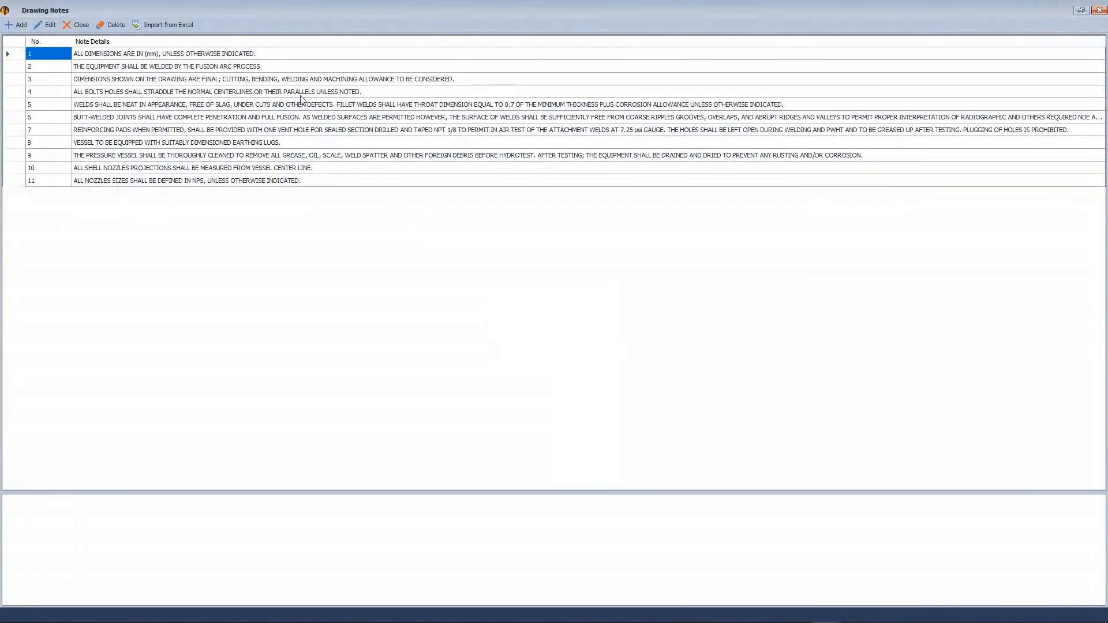
click(1099, 11)
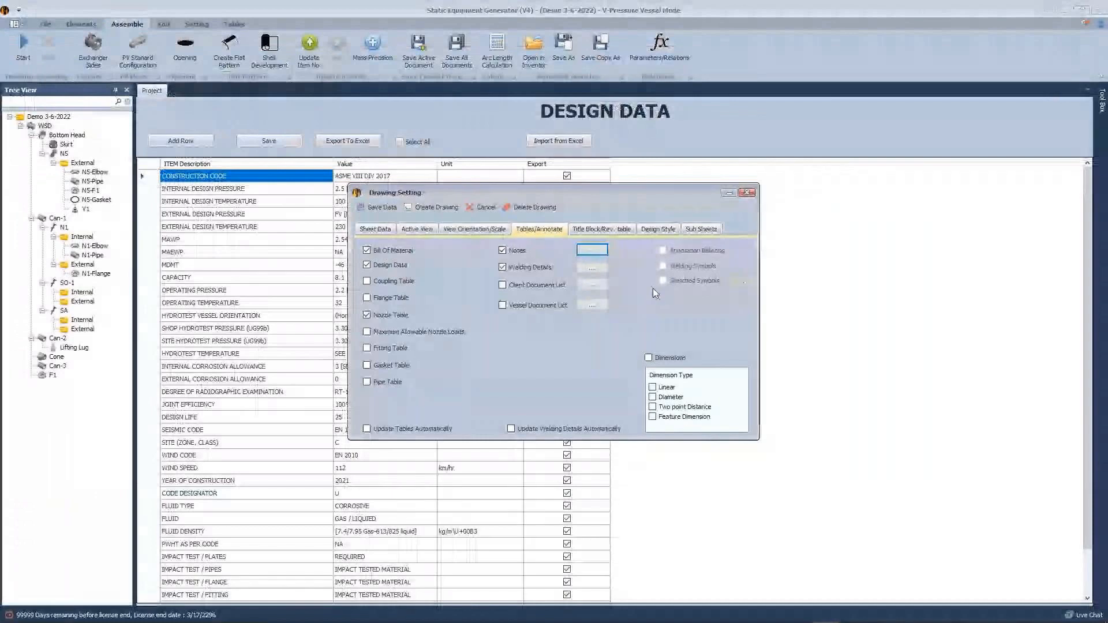
Step: In the welding details, select the single-V Circum. Shell to Cone and Cone to Shell welds and the Elbow Weld Detail
click(591, 268)
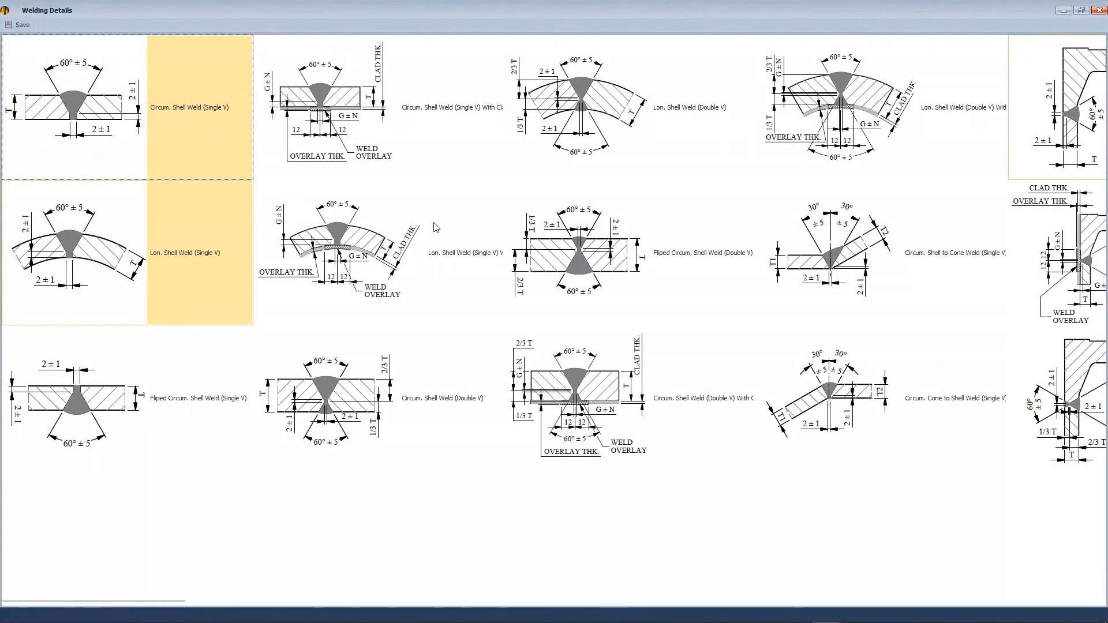
click(823, 251)
click(823, 390)
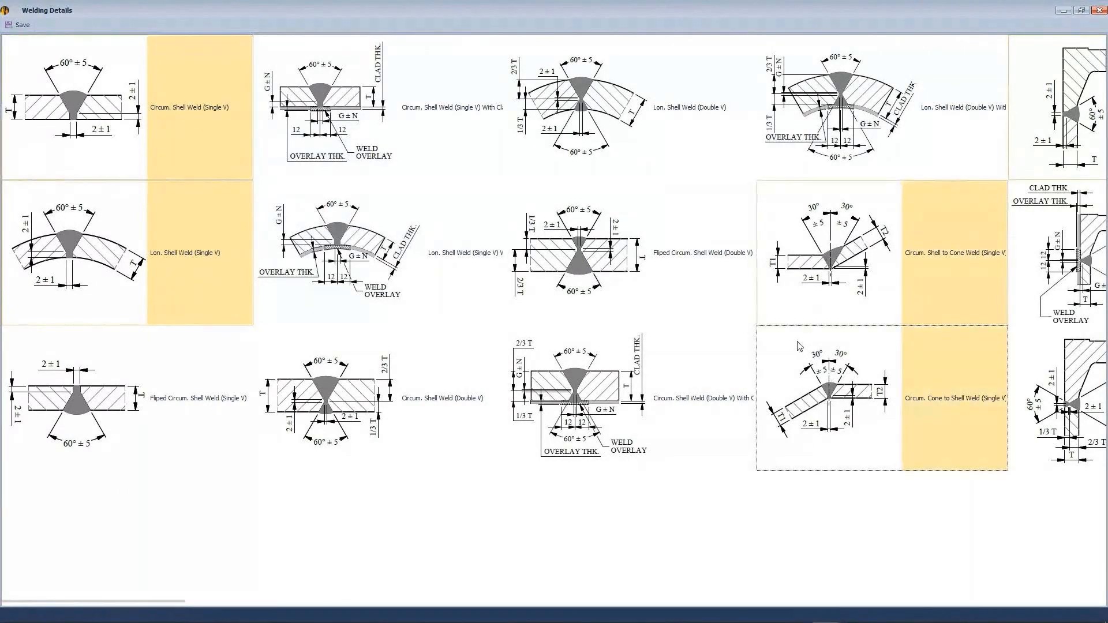
scroll(580, 341, right, 2)
scroll(580, 342, right, 2)
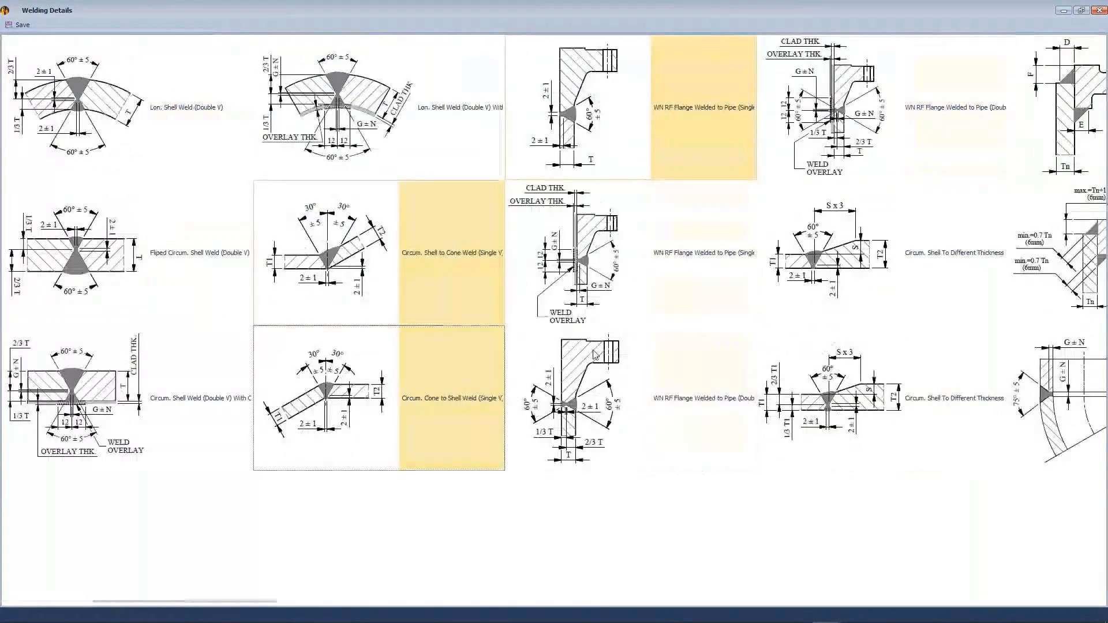
scroll(656, 173, right, 2)
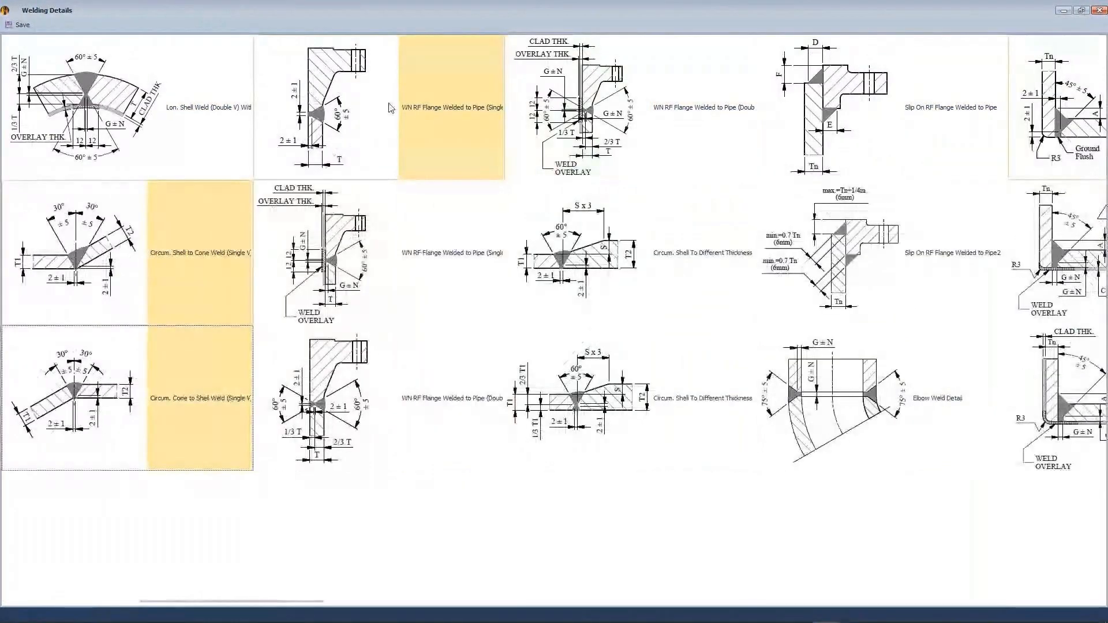
scroll(390, 107, right, 2)
click(529, 339)
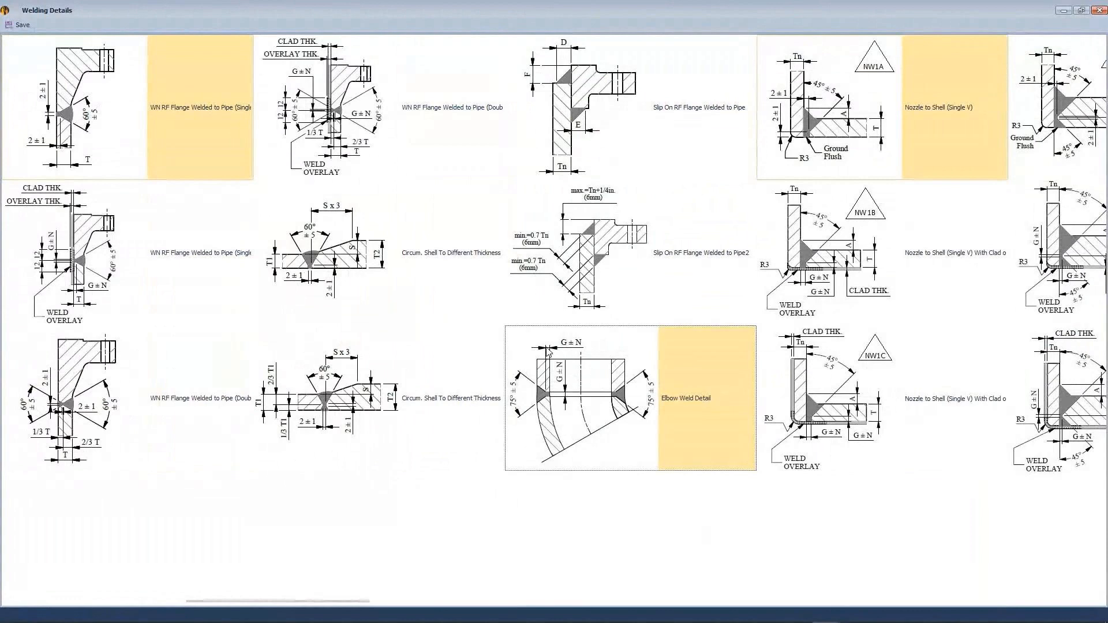
Step: Deselect the NW3A welding detail, Nozzle to Shell With Pad (Single V)
scroll(548, 352, right, 2)
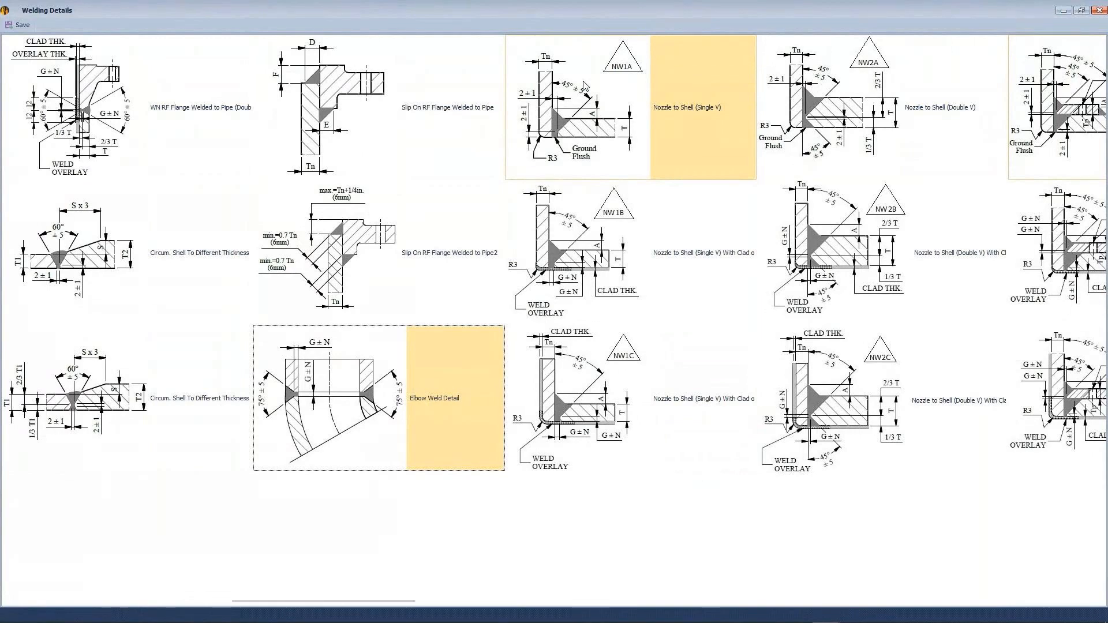
scroll(584, 86, right, 2)
click(825, 110)
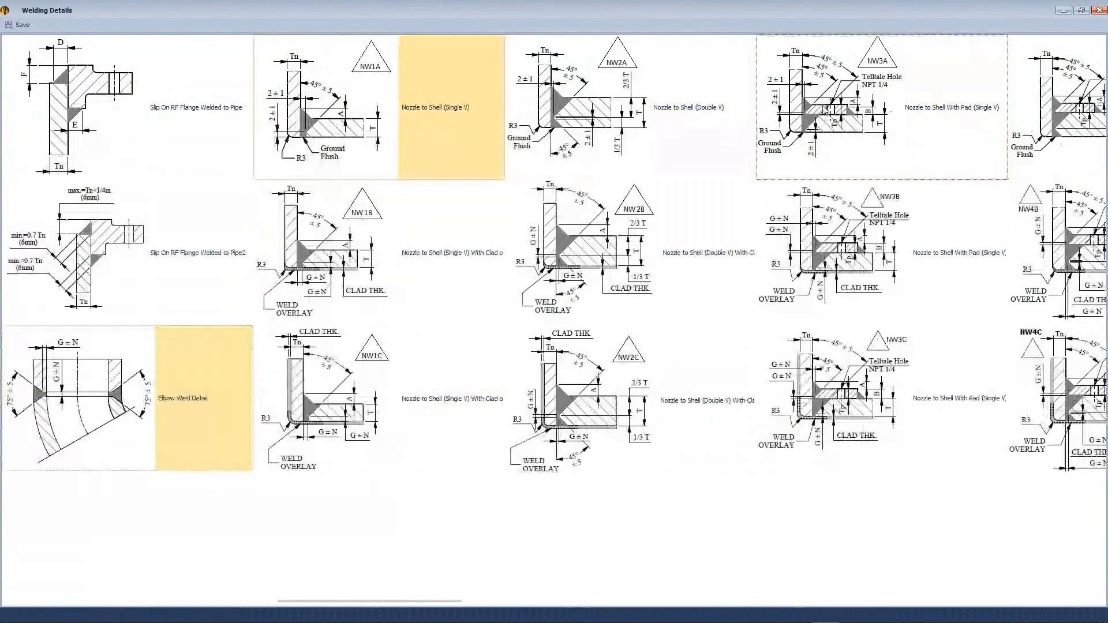
click(811, 110)
click(799, 110)
Step: Select the internal-projection nozzle welding details NW5A and NW7A
scroll(736, 202, right, 2)
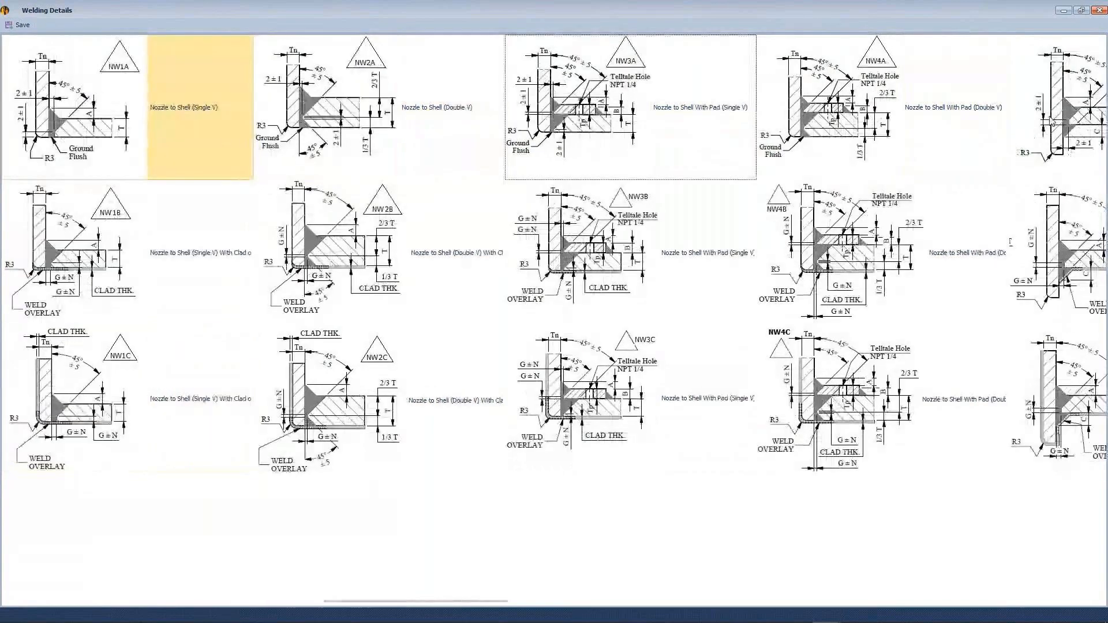
scroll(842, 170, right, 4)
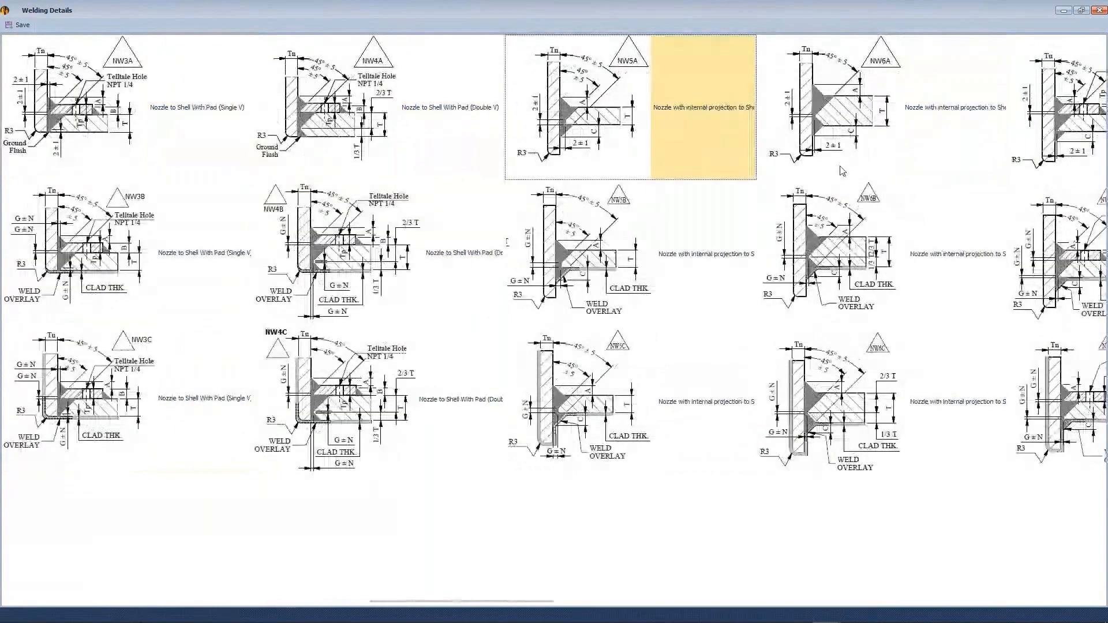
scroll(841, 171, right, 2)
click(824, 128)
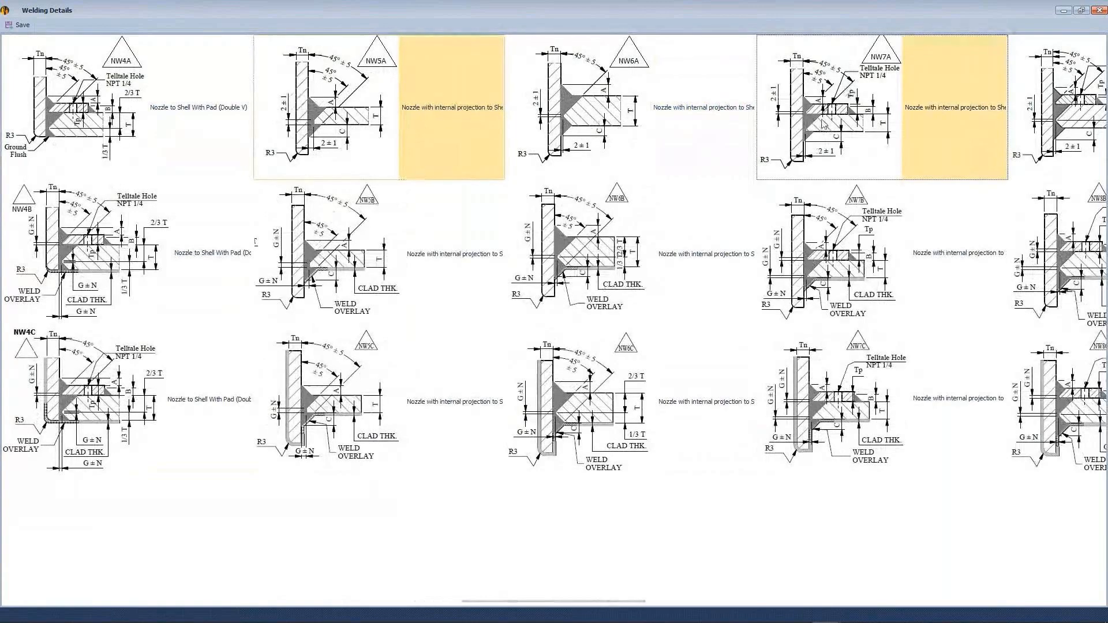
Step: Select the Skirt To Bottom Head Type 1 and Re-Pad to Shell (Fillet Weld) details, and save the welding detail selection
scroll(824, 124, right, 2)
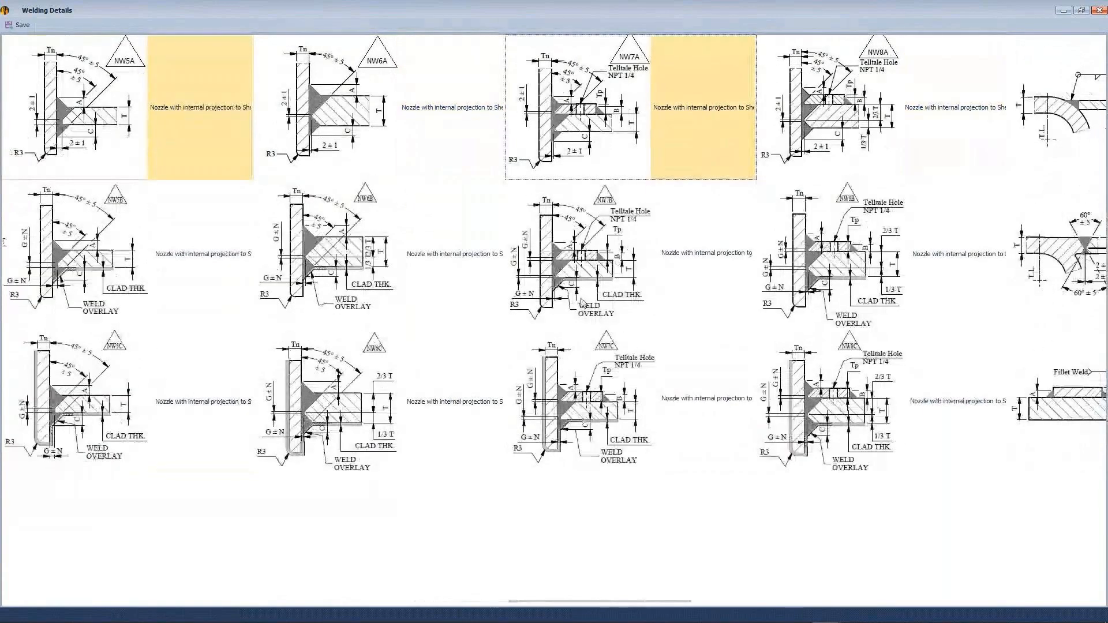
scroll(800, 297, right, 2)
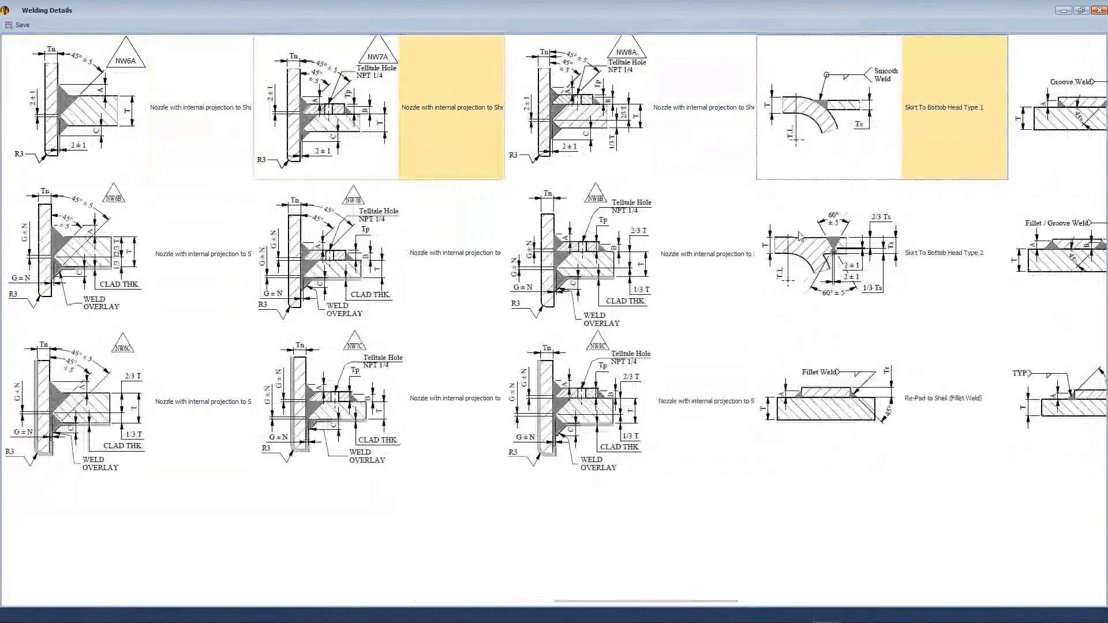
scroll(799, 237, right, 2)
click(550, 347)
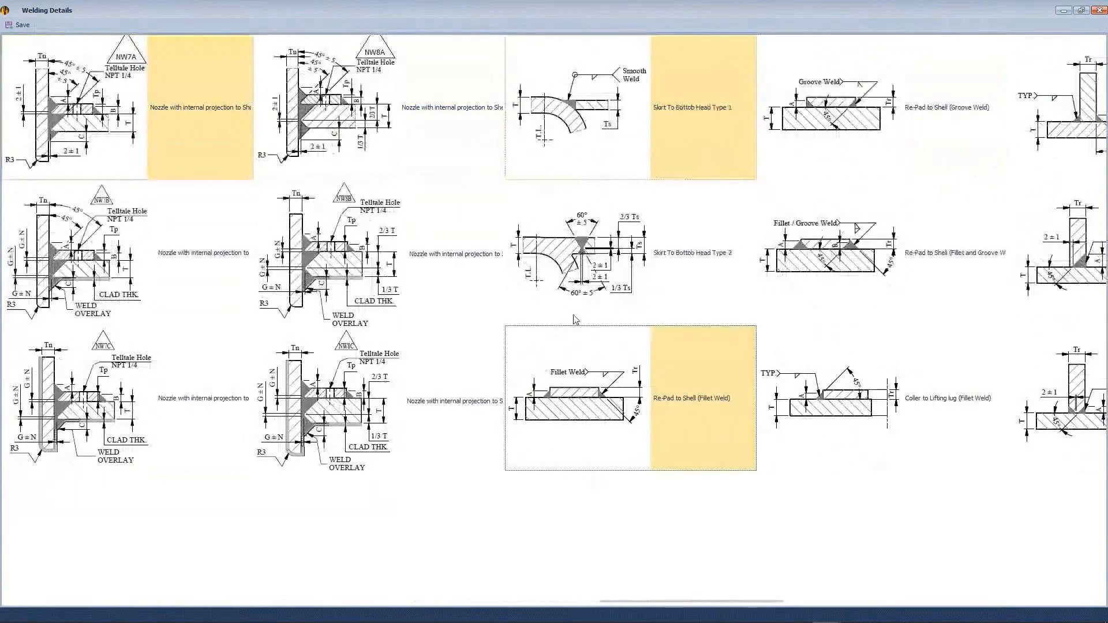
scroll(576, 319, right, 2)
scroll(666, 320, right, 4)
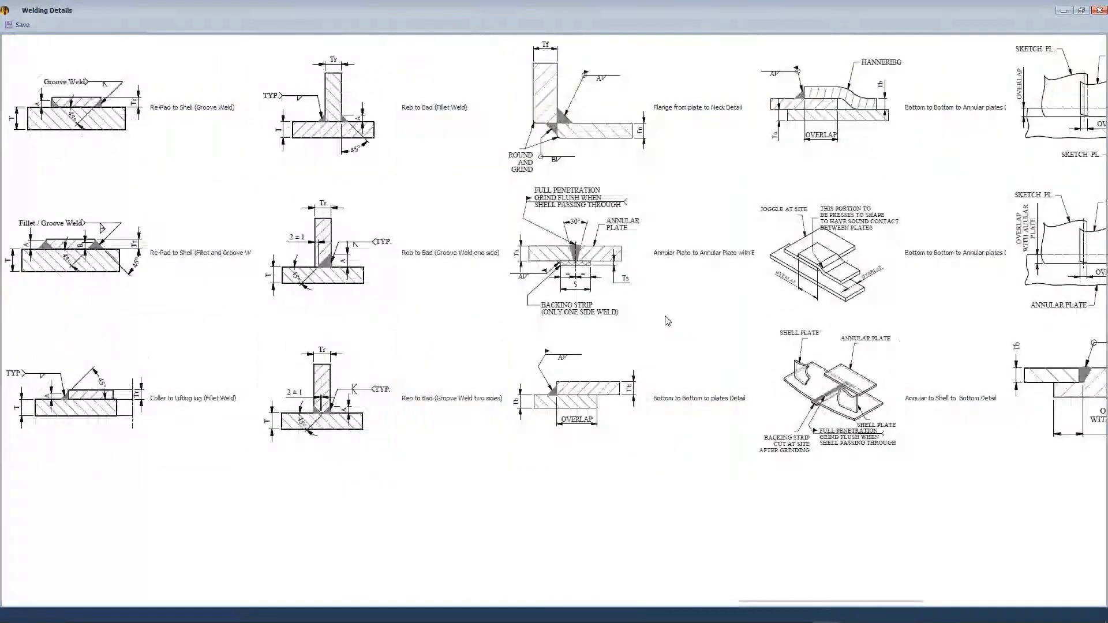
scroll(663, 317, left, 2)
scroll(447, 185, left, 2)
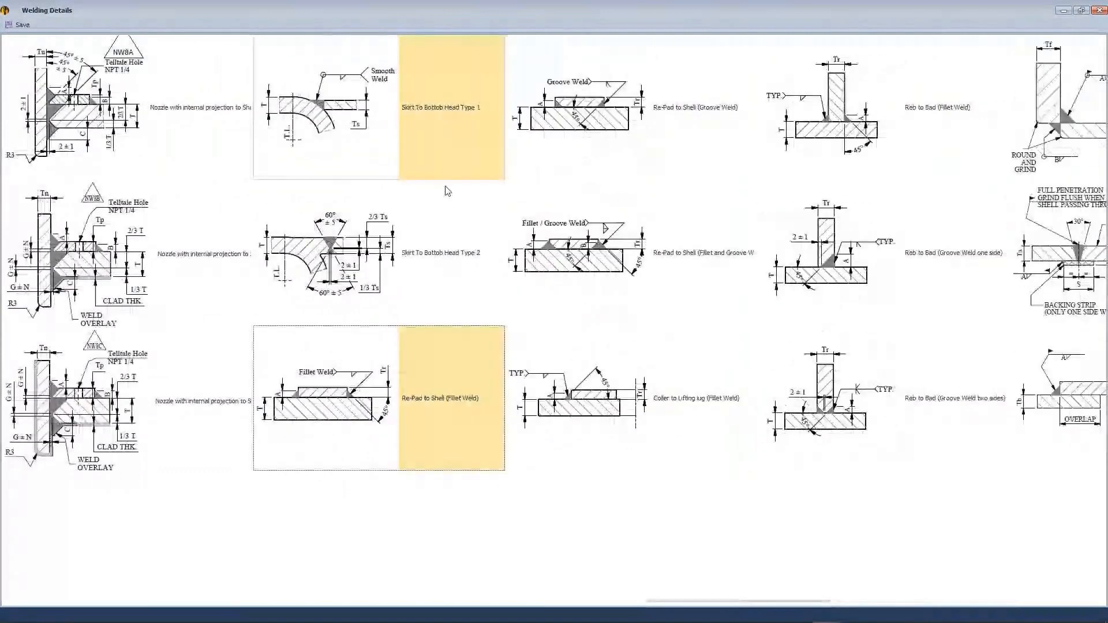
scroll(448, 191, left, 7)
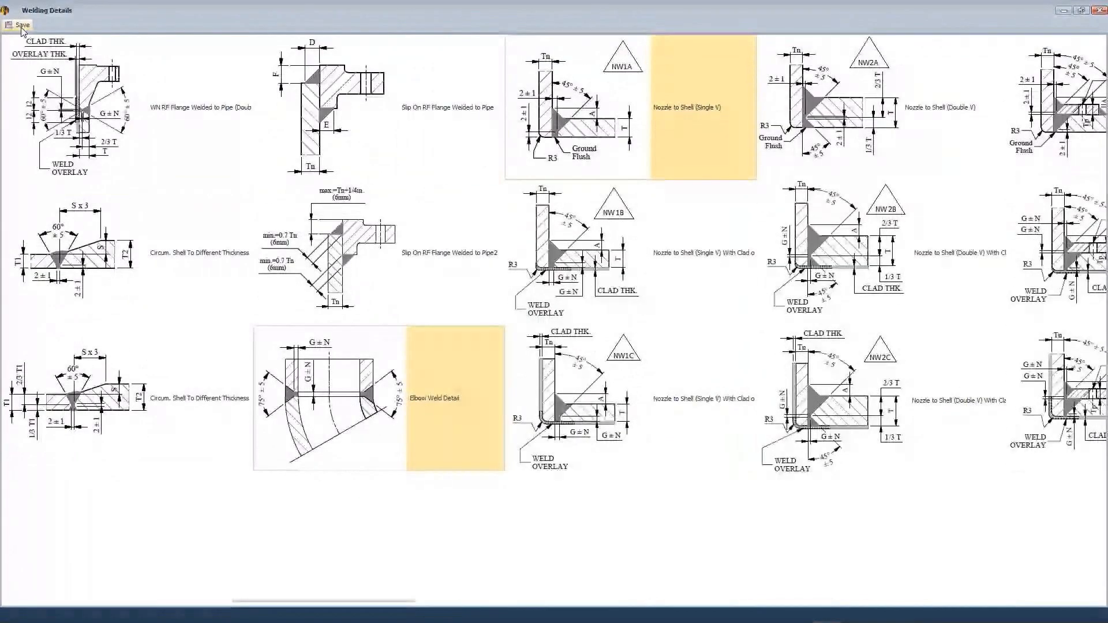
click(21, 25)
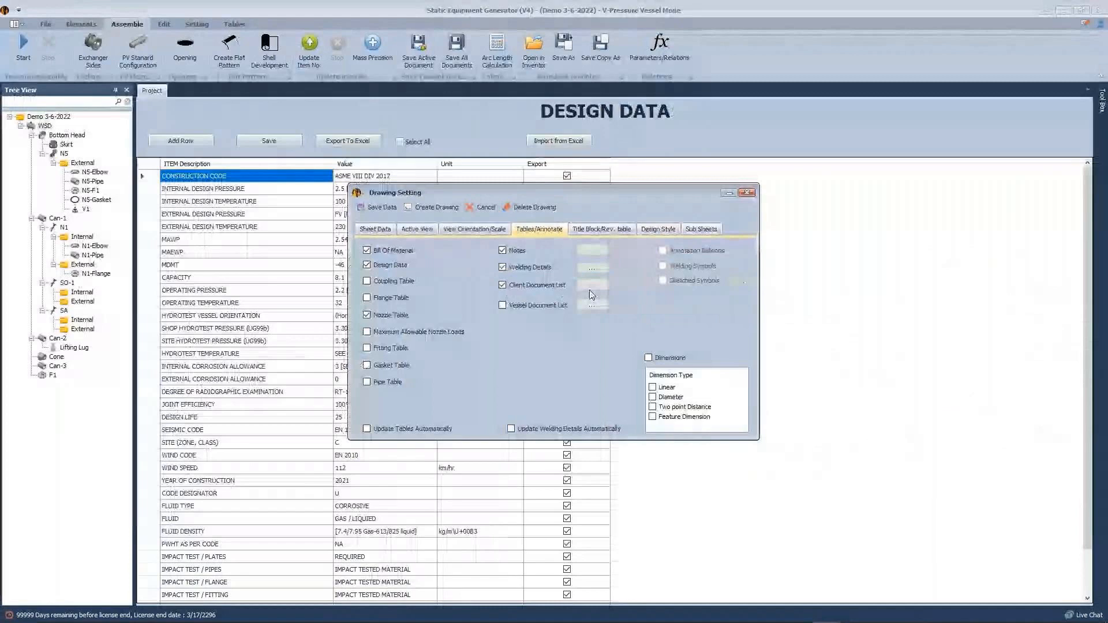
Step: Include the Client Document List in the drawing, review its document entries, and close the list
click(502, 285)
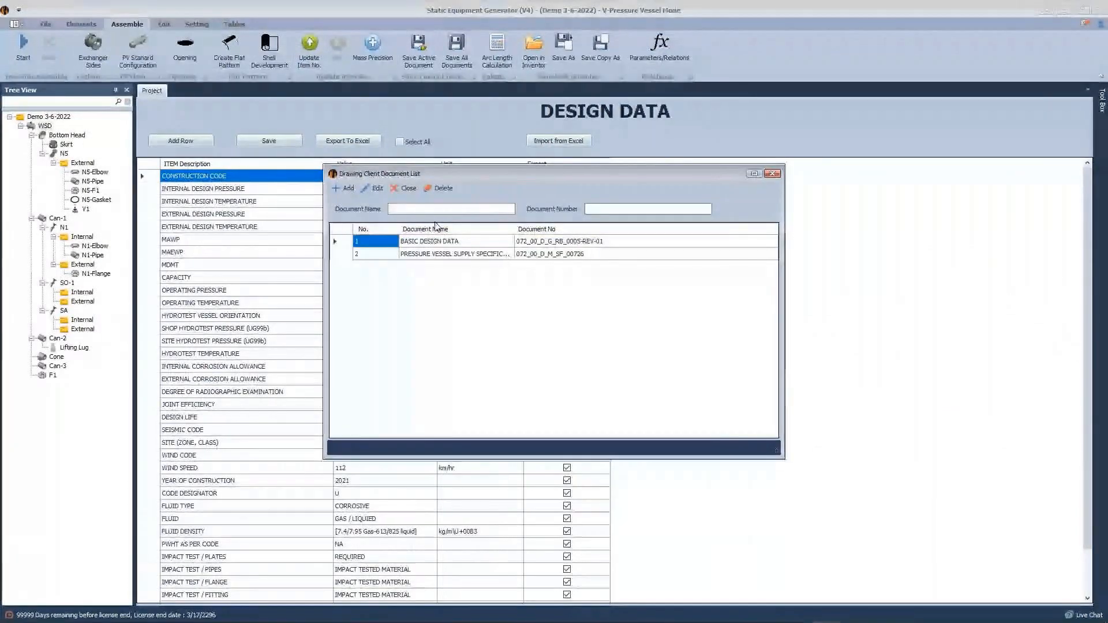
click(427, 210)
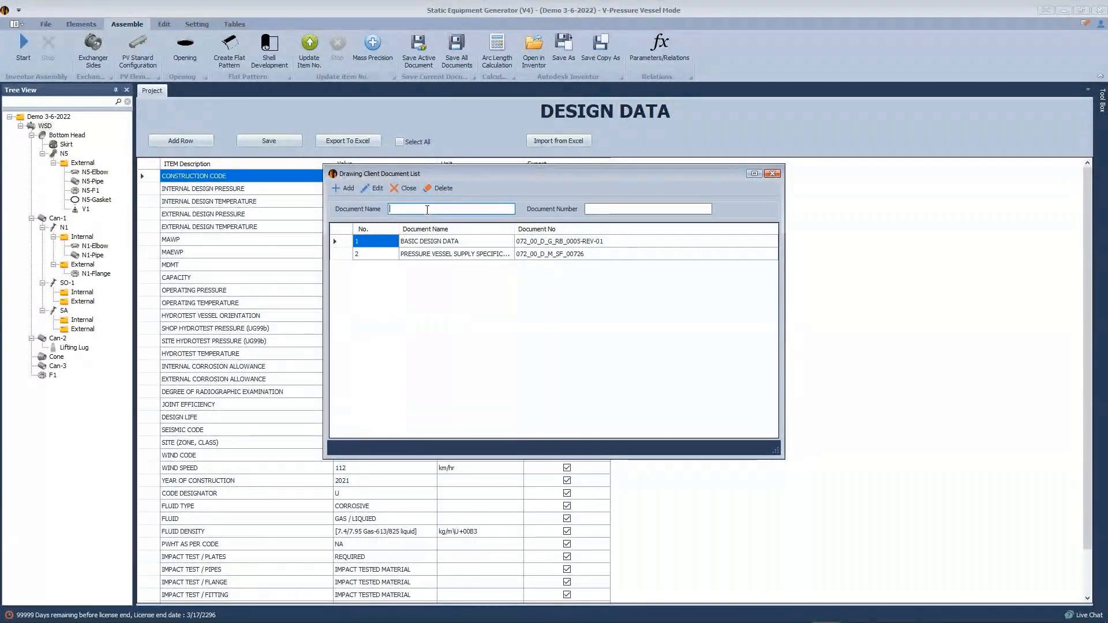
click(773, 175)
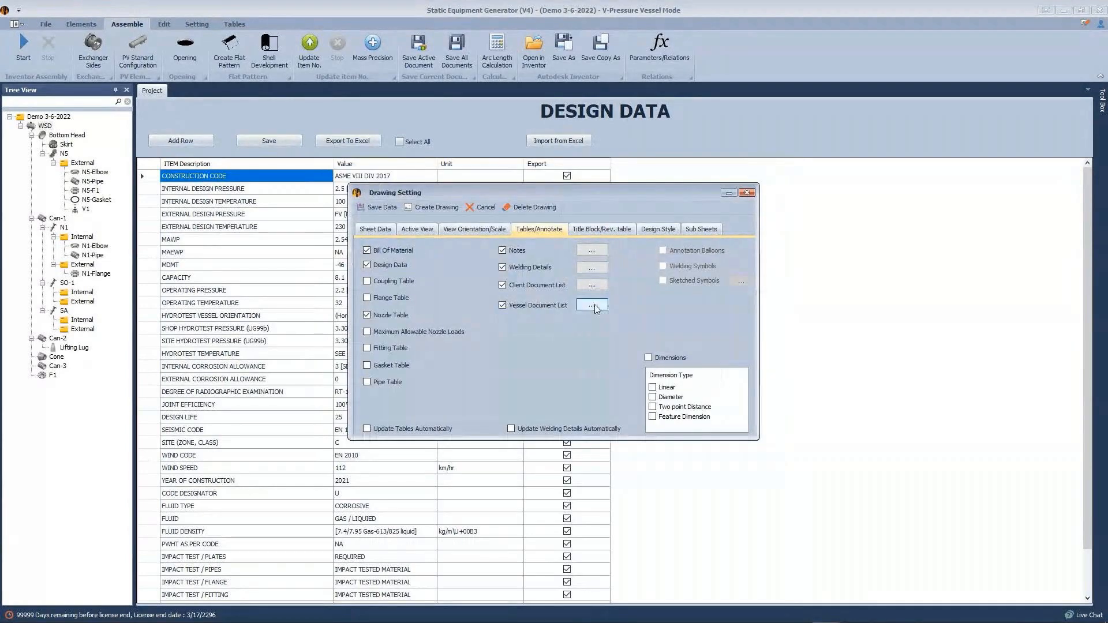
Step: Open the Vessel Document List and add a document named egrerg with drawing number ehrhehe
click(593, 306)
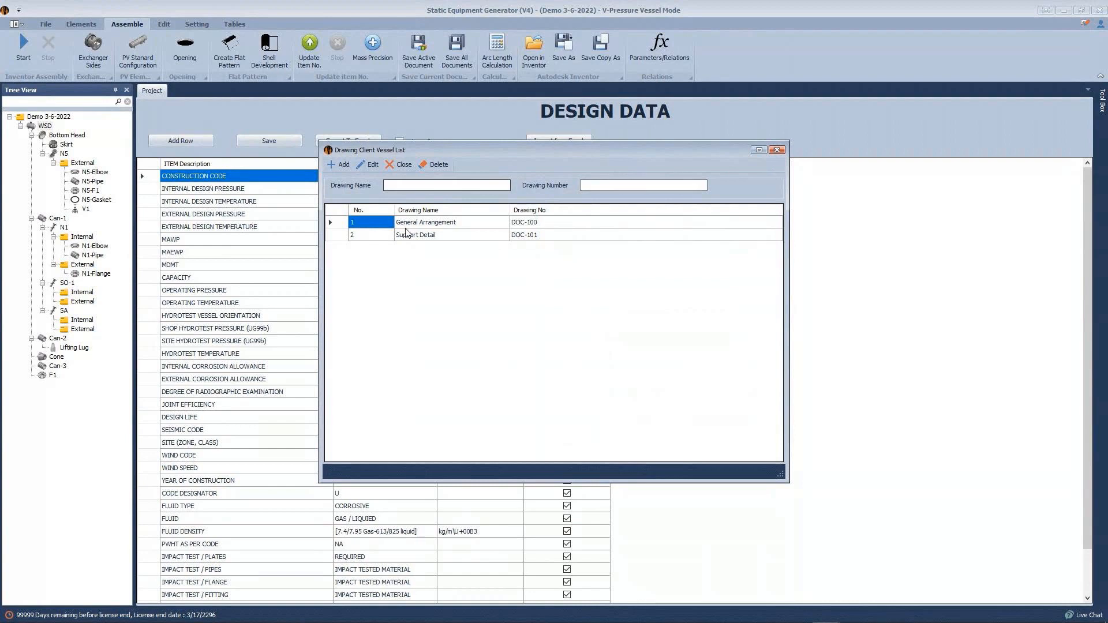
text(egrerg)
click(622, 186)
text(ehrhehe)
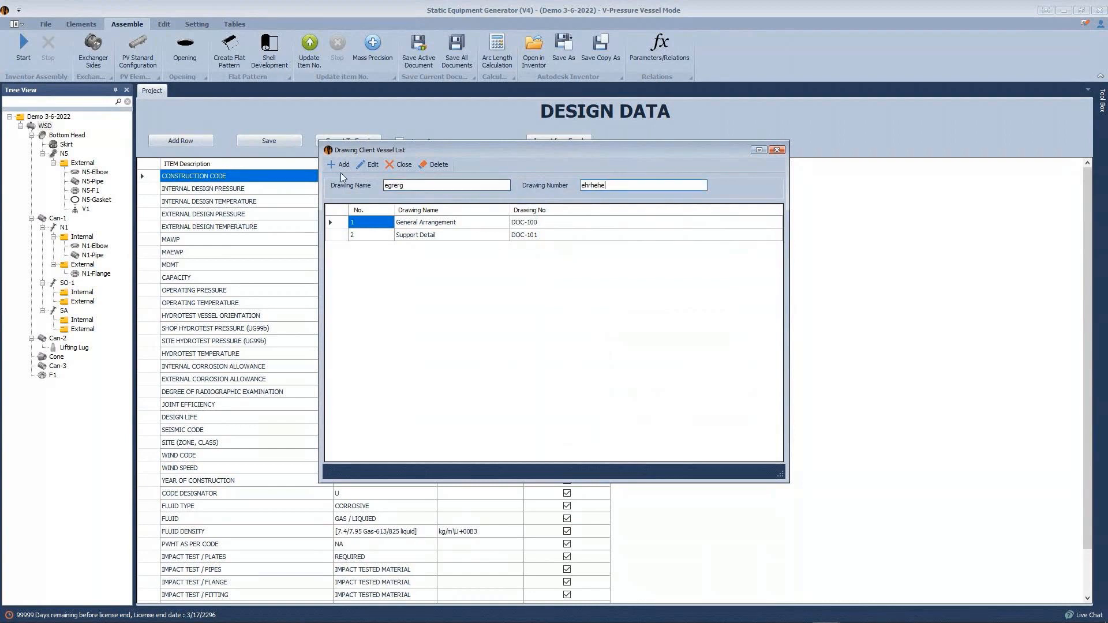
click(341, 167)
Step: Load the egrerg document entry for editing and resubmit it with the same name and number
click(343, 250)
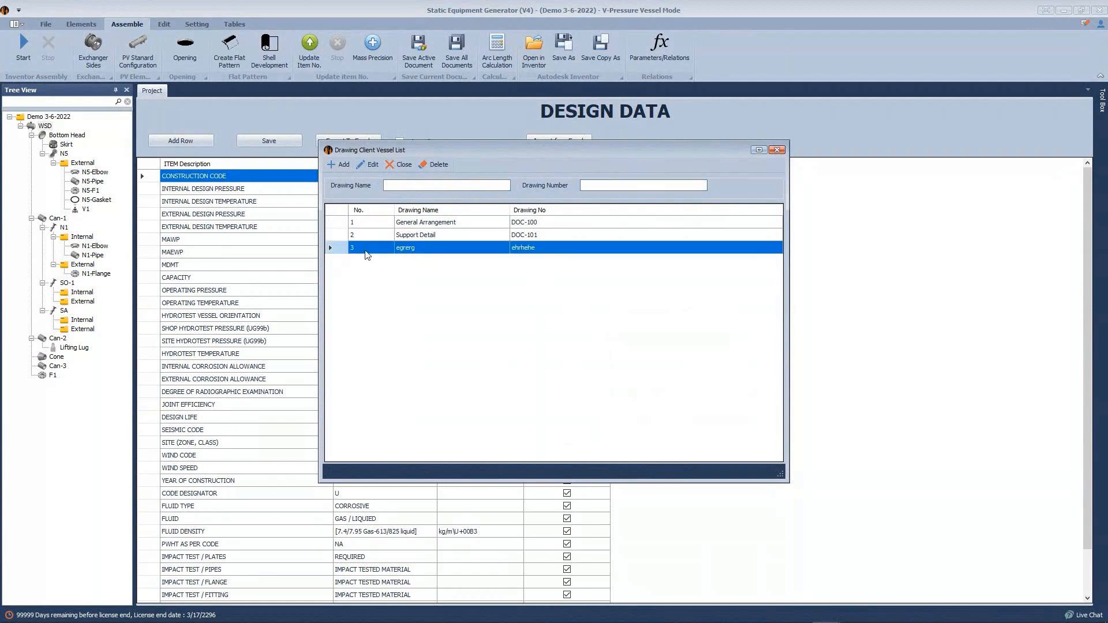
click(373, 165)
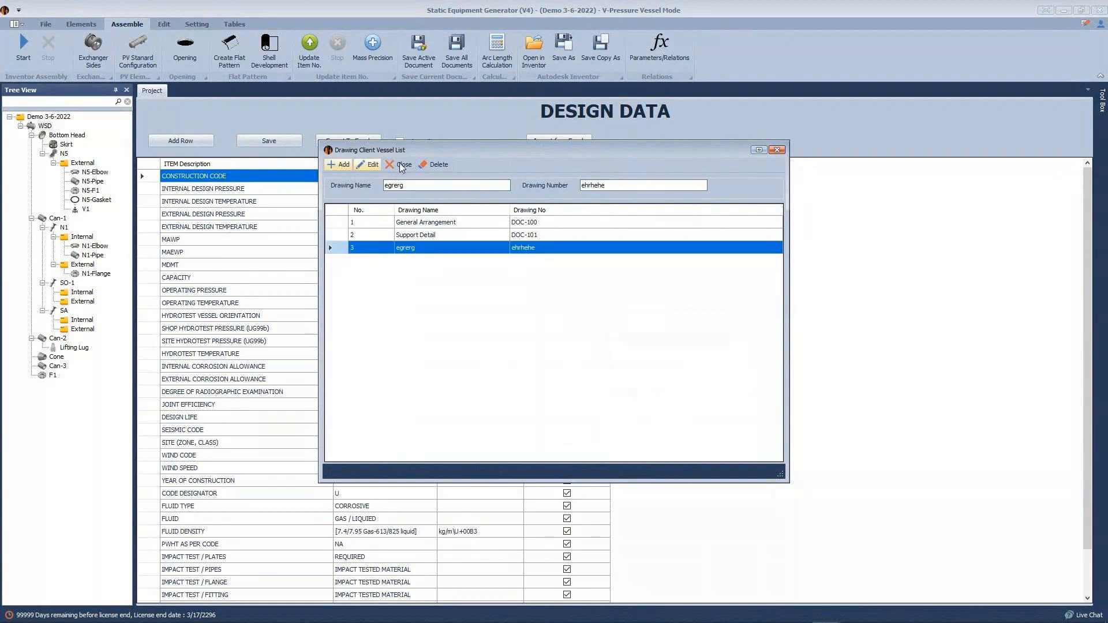
click(342, 165)
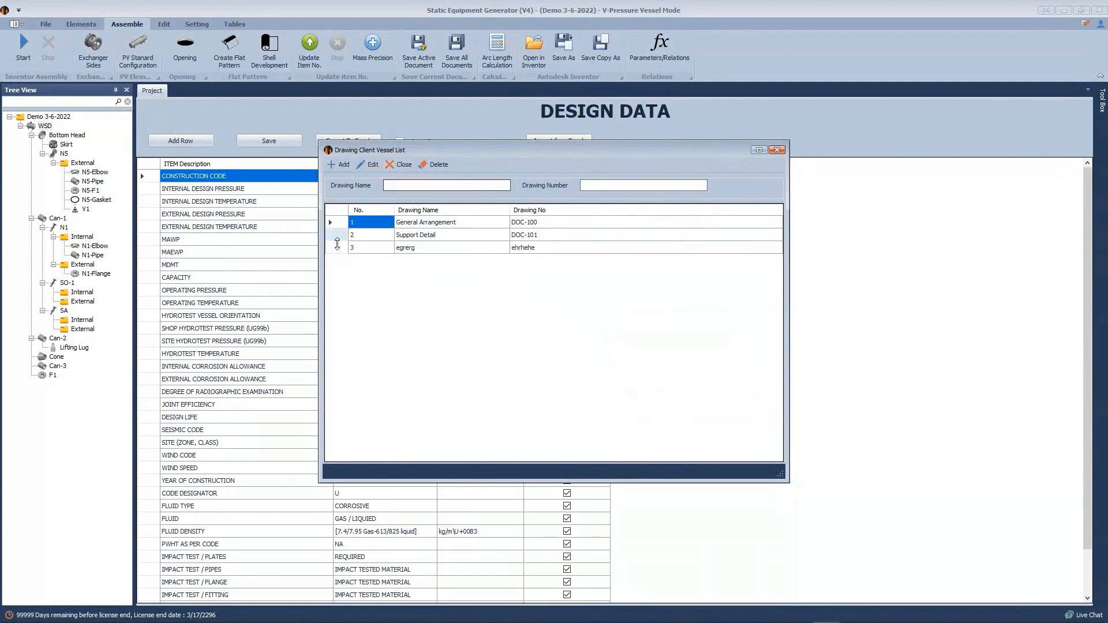
Step: Delete the egrerg entry from the Vessel Document List and close the list
click(338, 247)
click(433, 165)
click(531, 328)
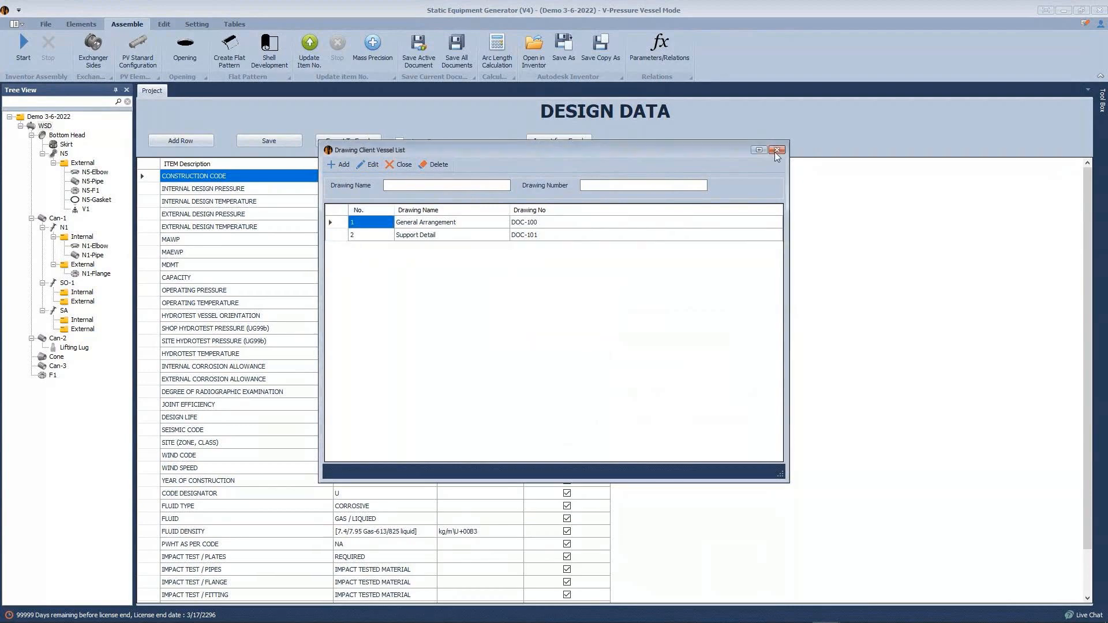
click(776, 151)
Step: Set the title block's drawing name to "GA Drwaing" and the drawing number to DWF.001
click(603, 228)
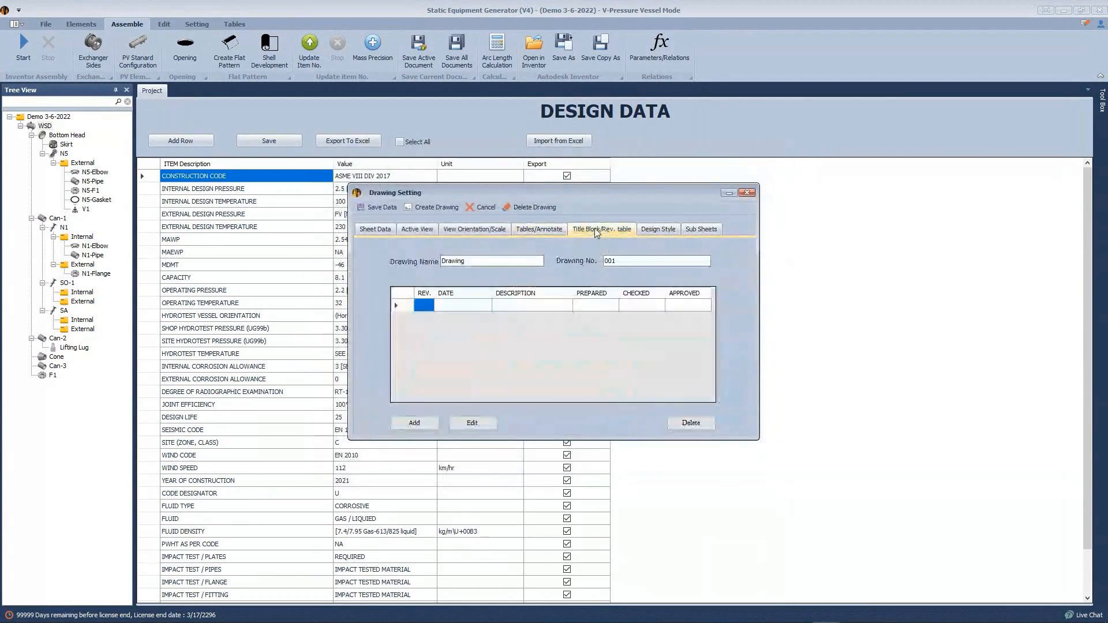
drag(480, 260, 430, 311)
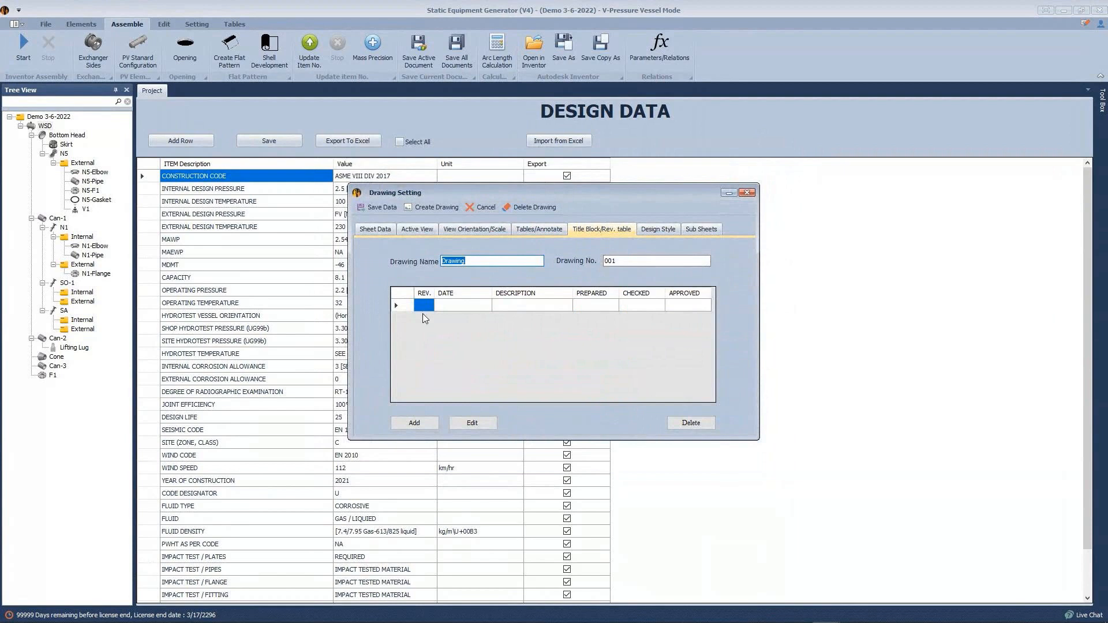
click(443, 261)
drag(528, 261, 278, 266)
text(GA Drwaing)
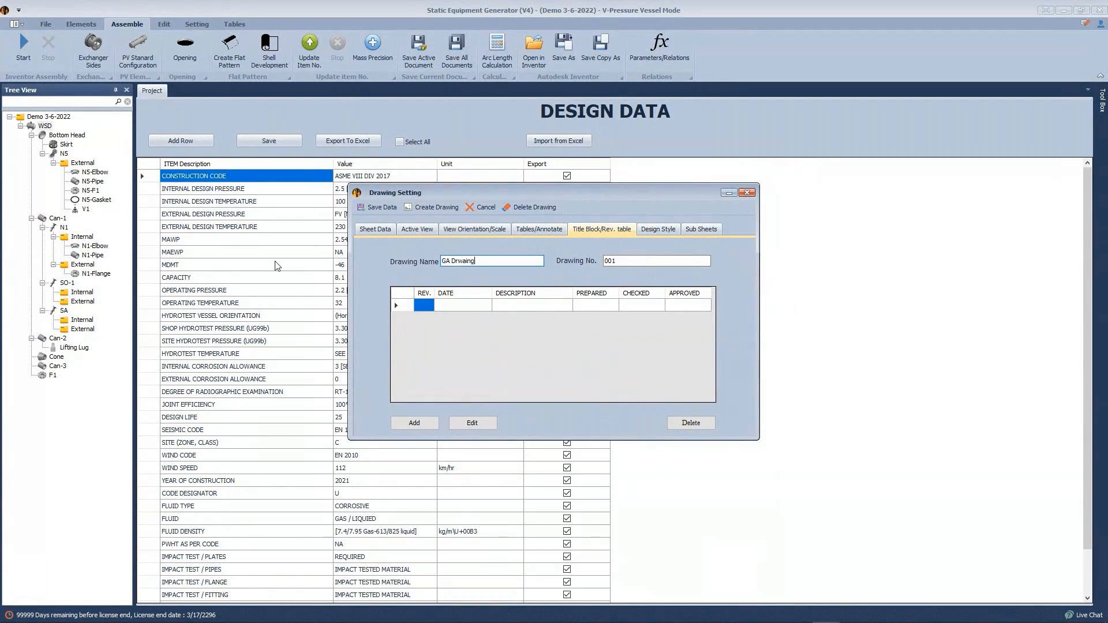
click(607, 261)
text(DWF.)
Step: Fill the empty revision row with revision 0 and the description "issued for review", and save it
click(404, 309)
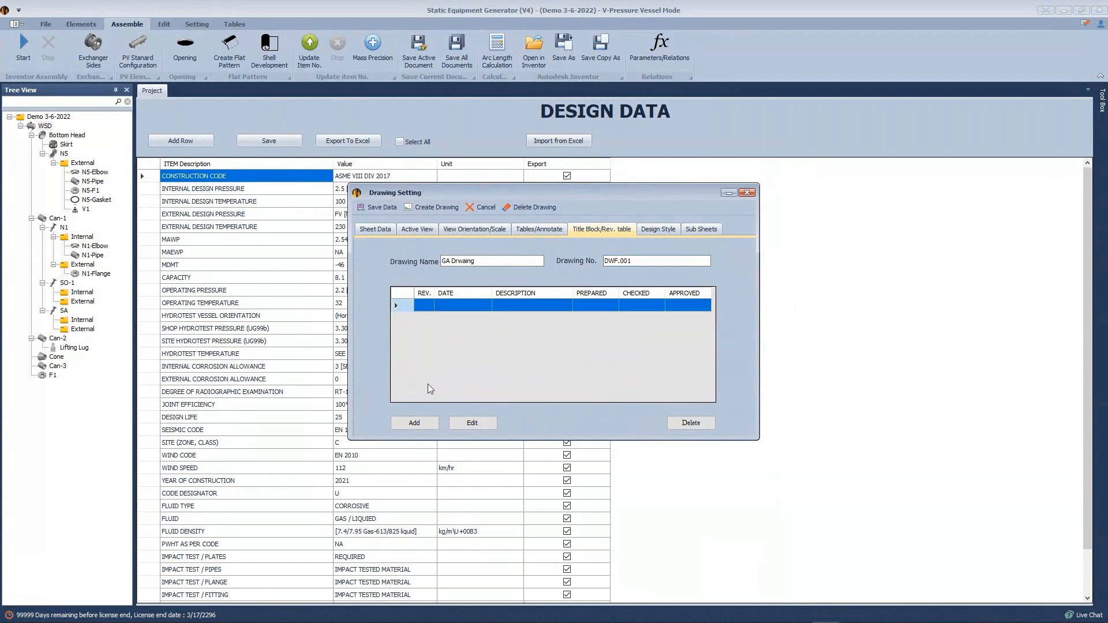
click(472, 423)
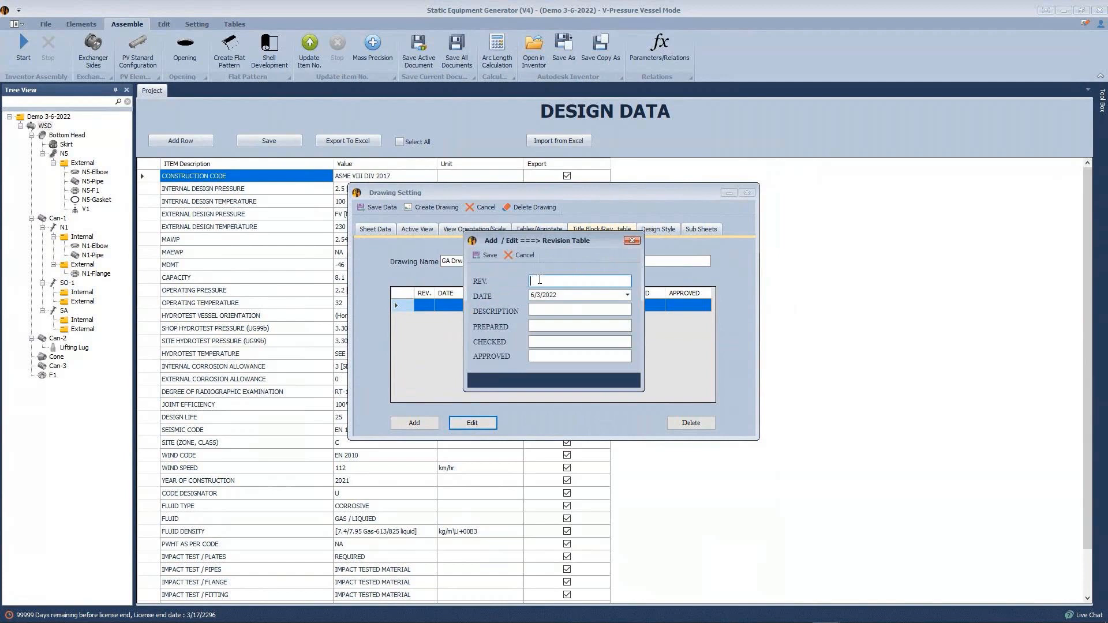
text(0)
click(542, 309)
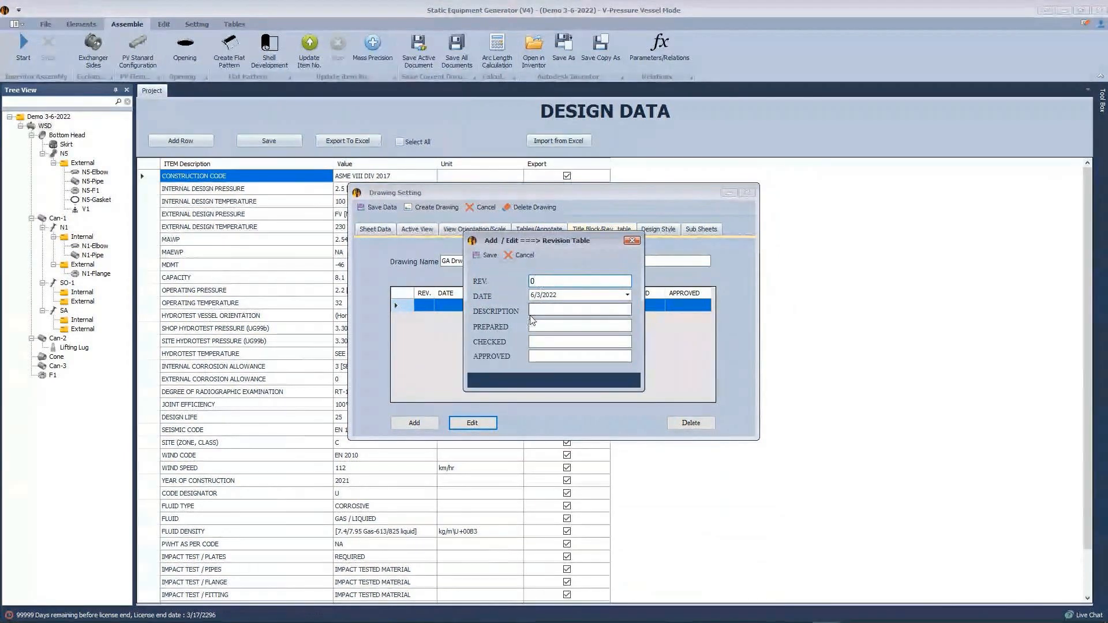
text(issu)
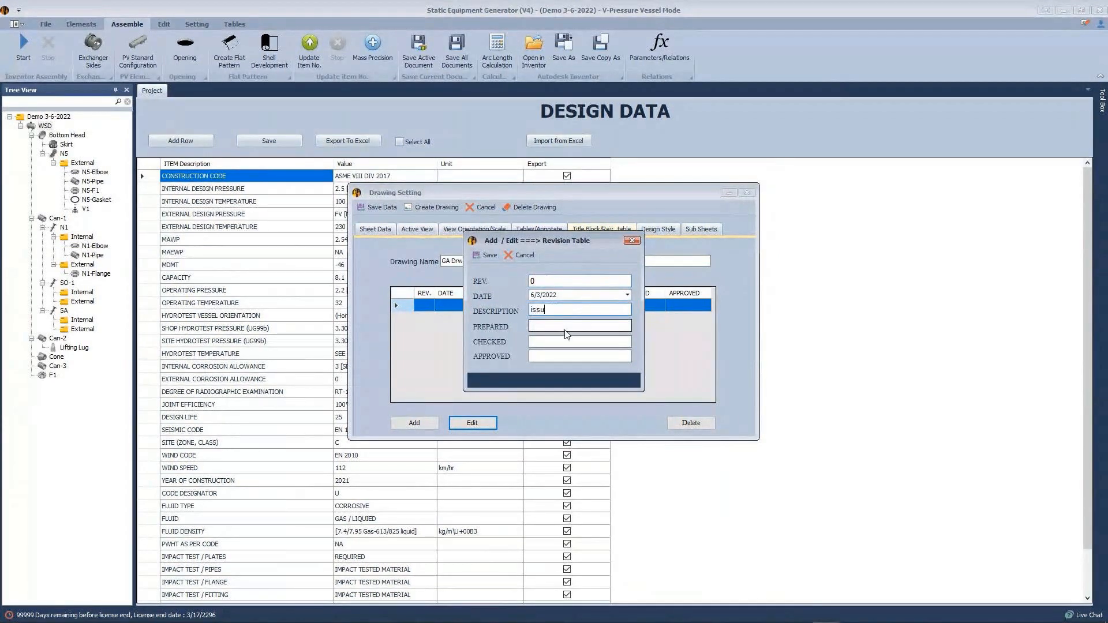
text(ed fo)
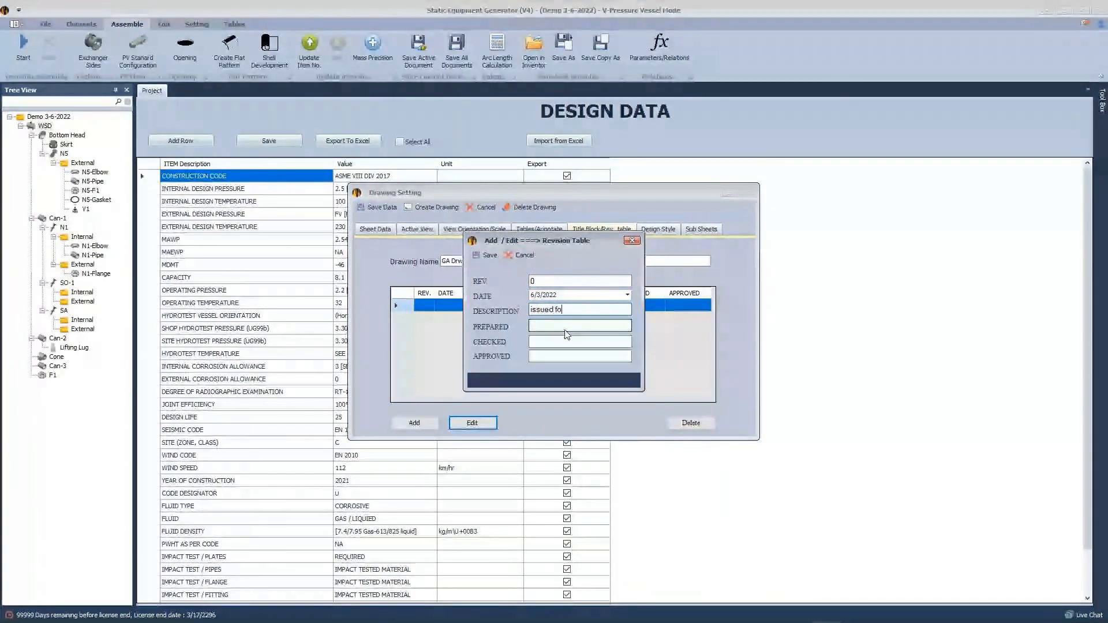
text(r review)
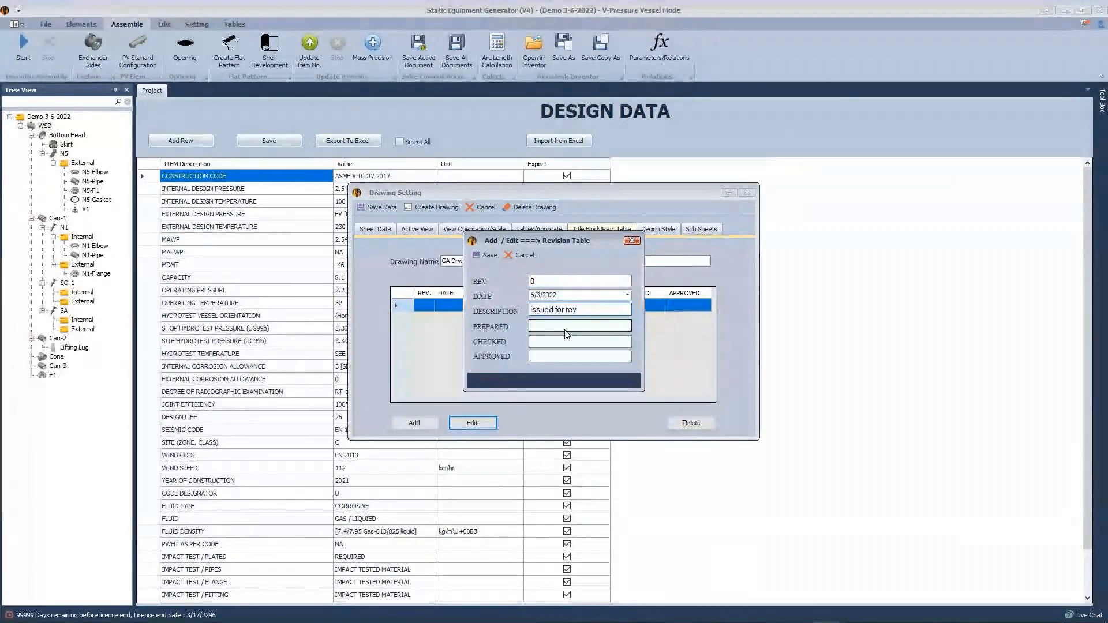
click(488, 255)
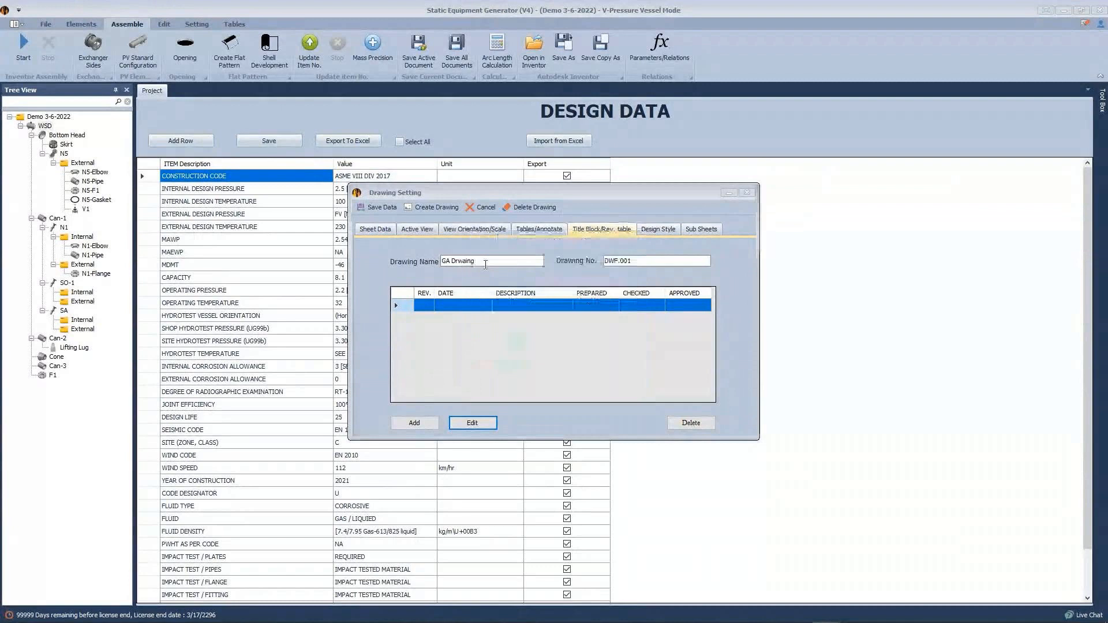
Step: Append blank rows to the revision table by saving new entries without data
click(408, 426)
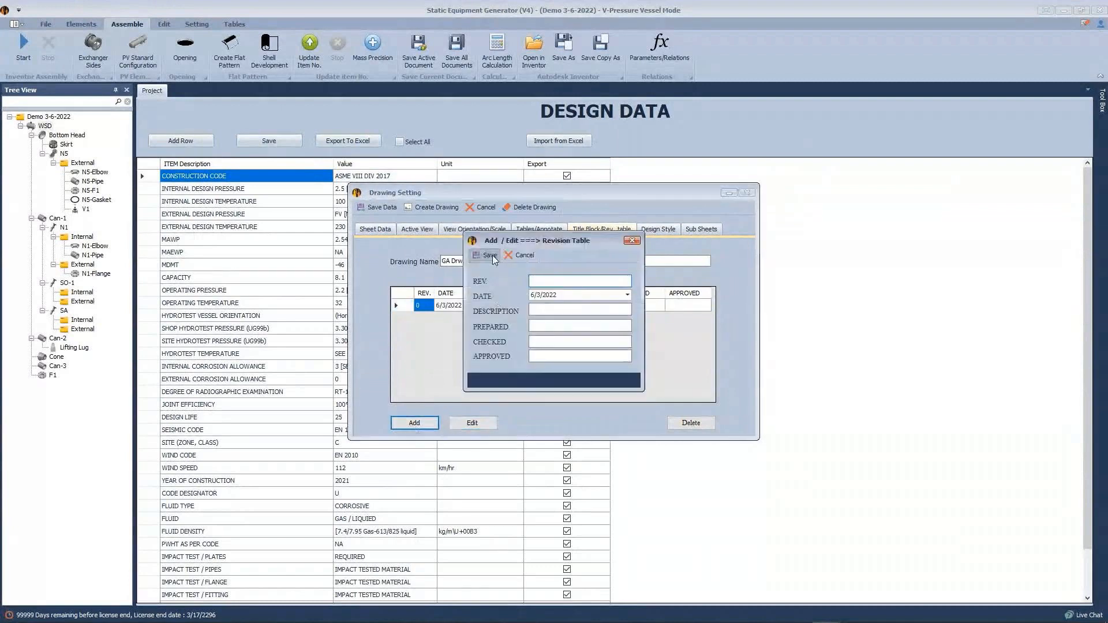
click(493, 255)
click(414, 423)
click(490, 258)
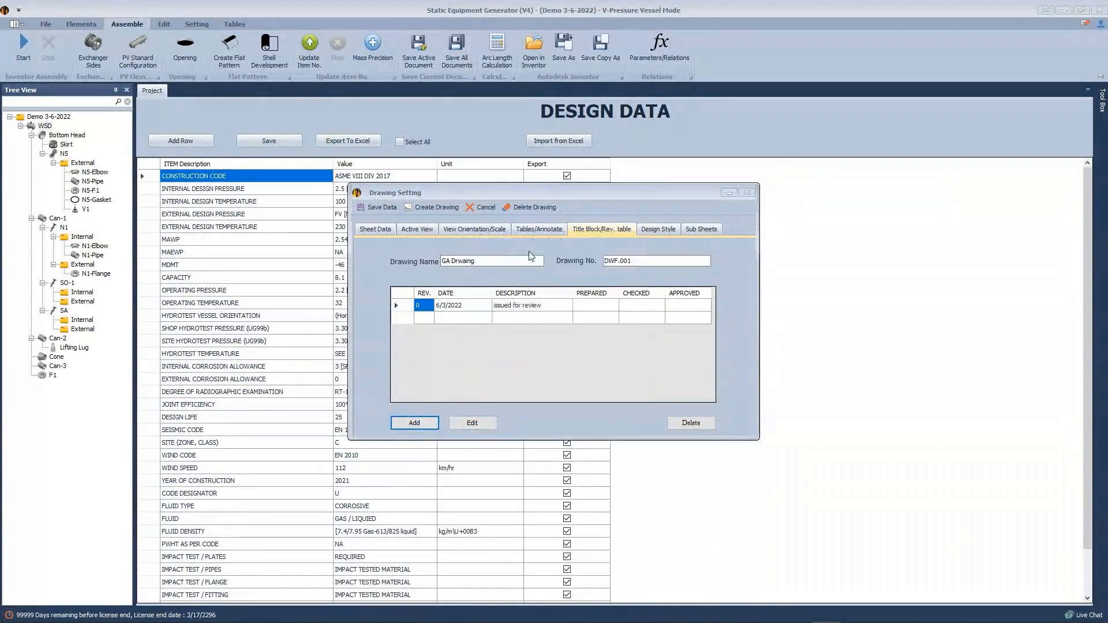
Step: Create the Inventor drawing with the Design1 table styles and place the revision table above the title block
click(658, 229)
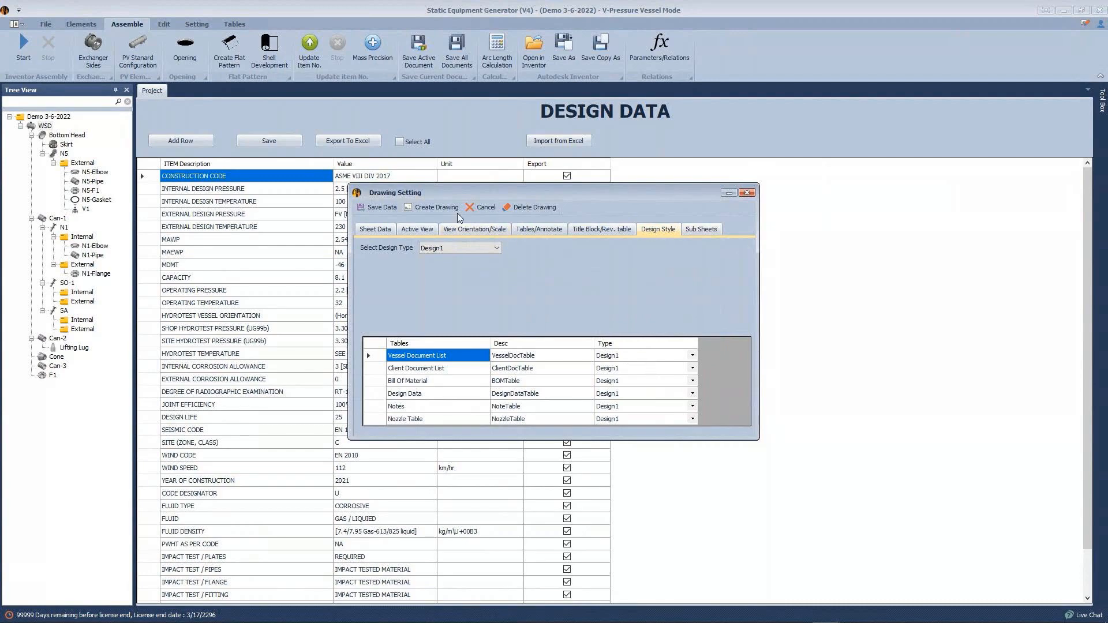
click(436, 208)
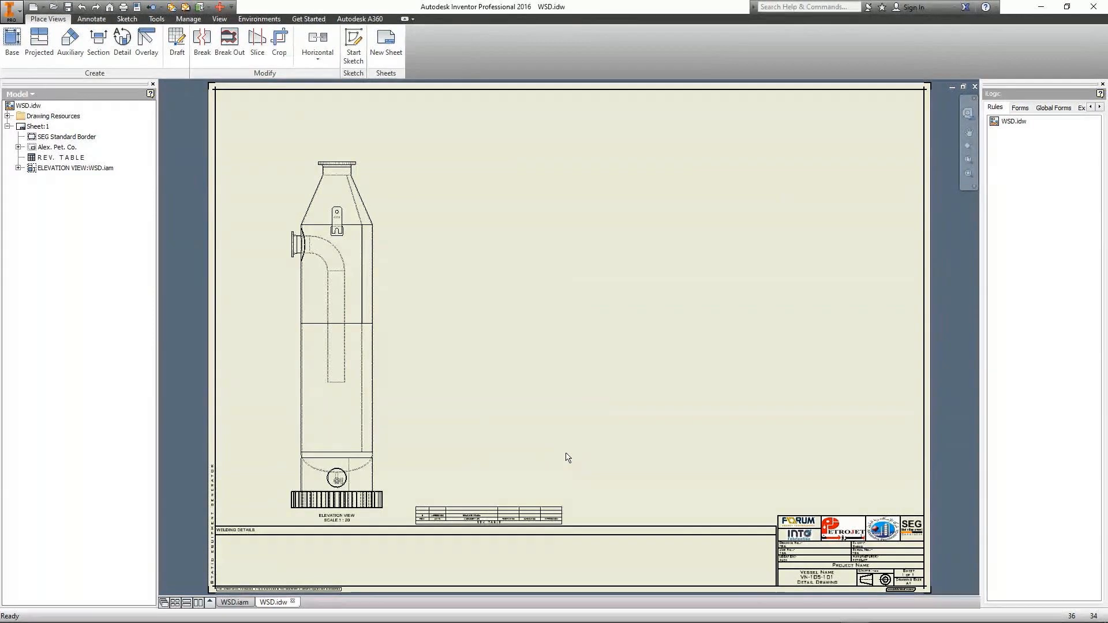
drag(456, 514, 819, 501)
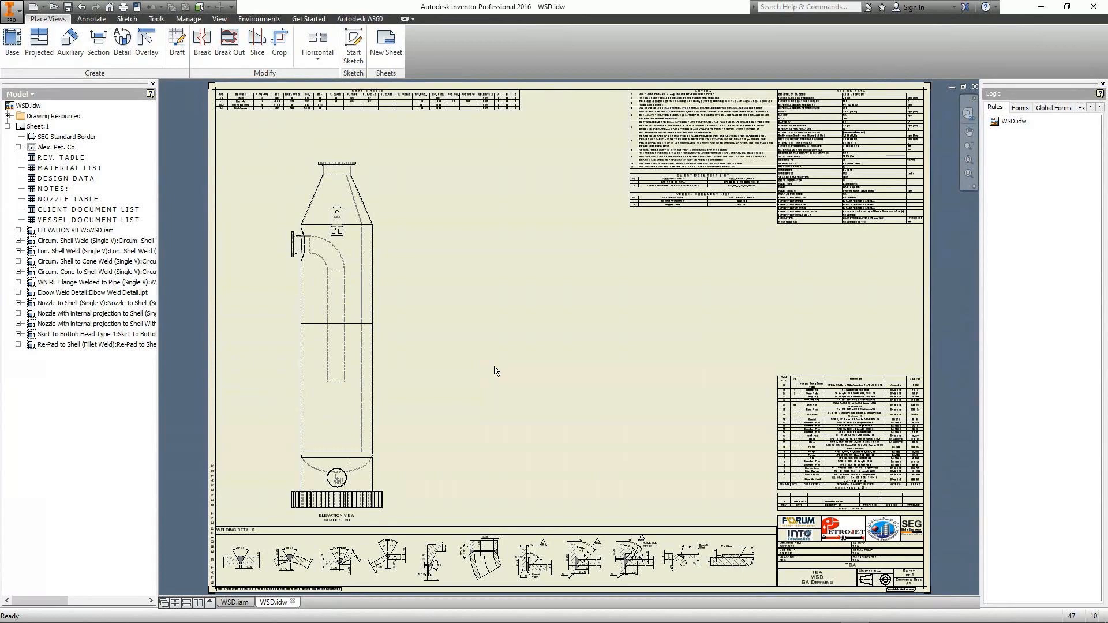
Step: Start a sketch on the vessel's elevation view and project the shell's right outer edge just below the cone
scroll(491, 373, down, 2)
scroll(354, 264, up, 4)
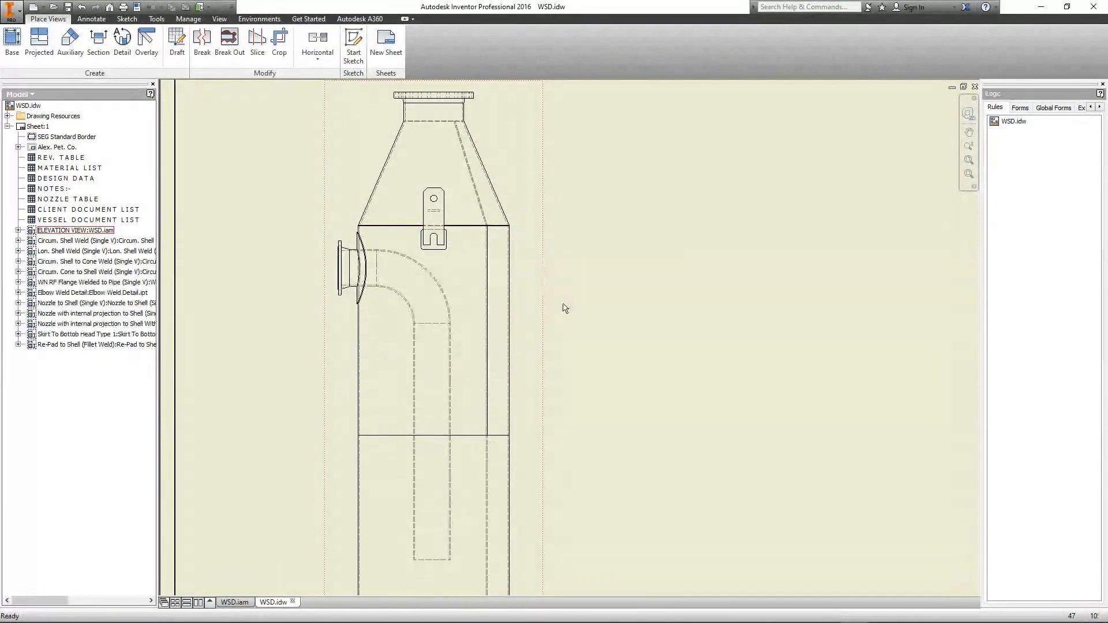
click(538, 278)
key(s)
scroll(453, 256, down, 3)
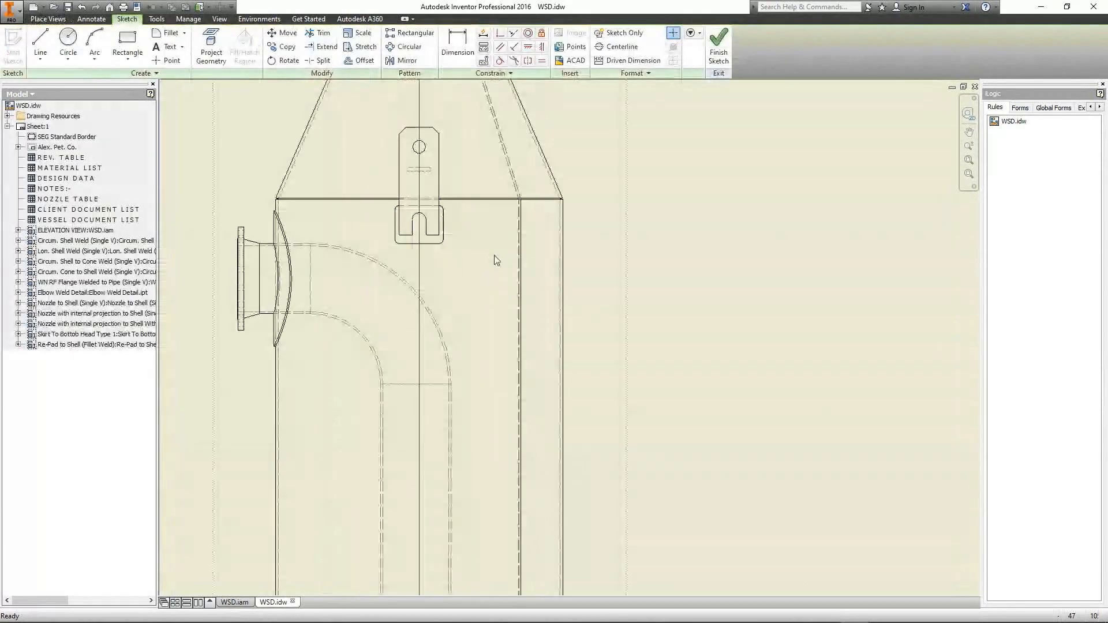
key(g)
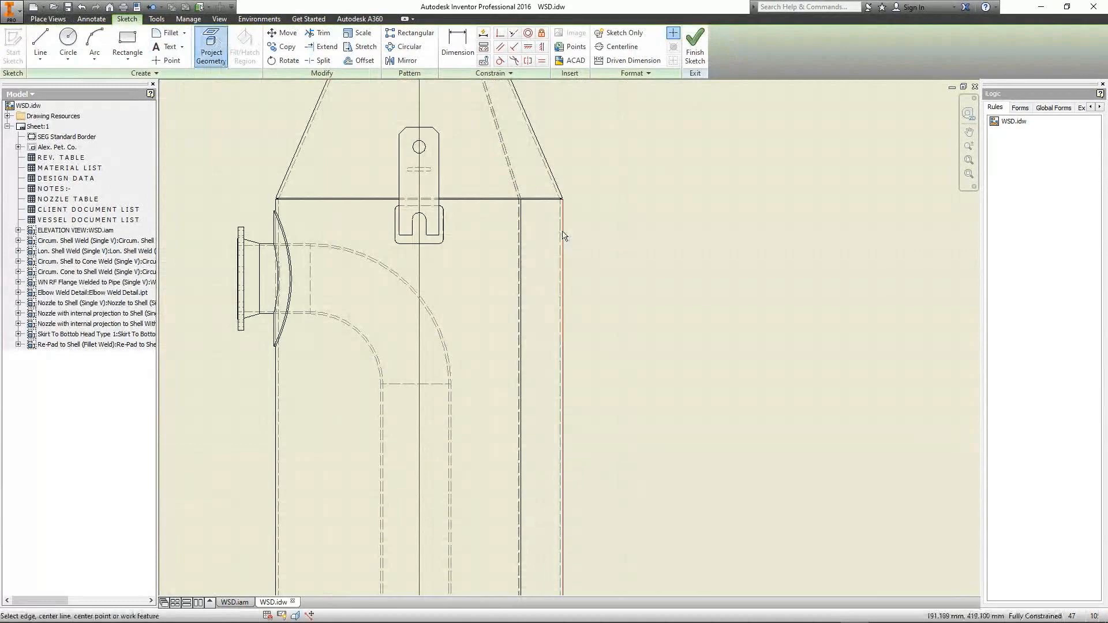
scroll(584, 247, down, 6)
click(501, 222)
Step: Sketch a tapered bracket outline off the projected shell edge, with a vertical outer side about 120 mm and a bottom edge about 87 mm long
key(l)
scroll(507, 231, up, 2)
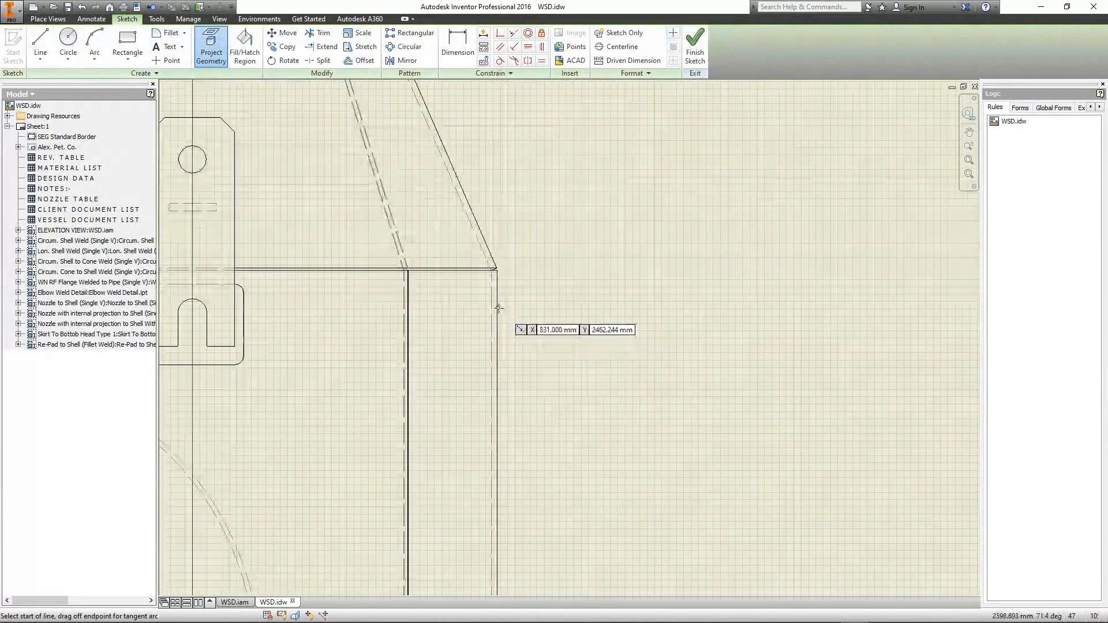
click(498, 308)
click(586, 308)
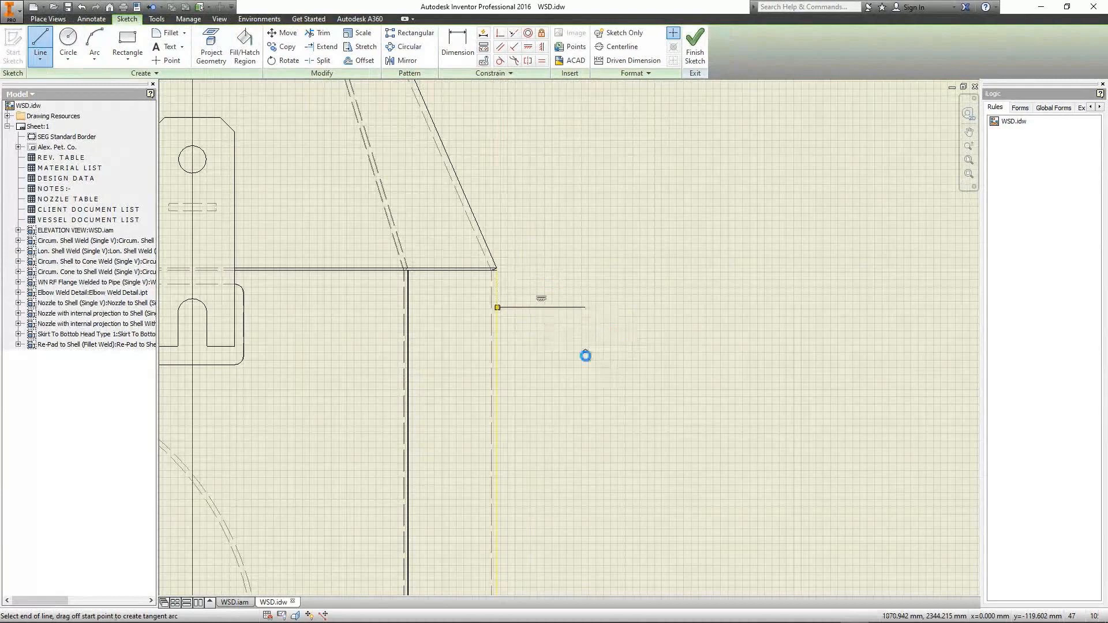
click(586, 353)
click(529, 435)
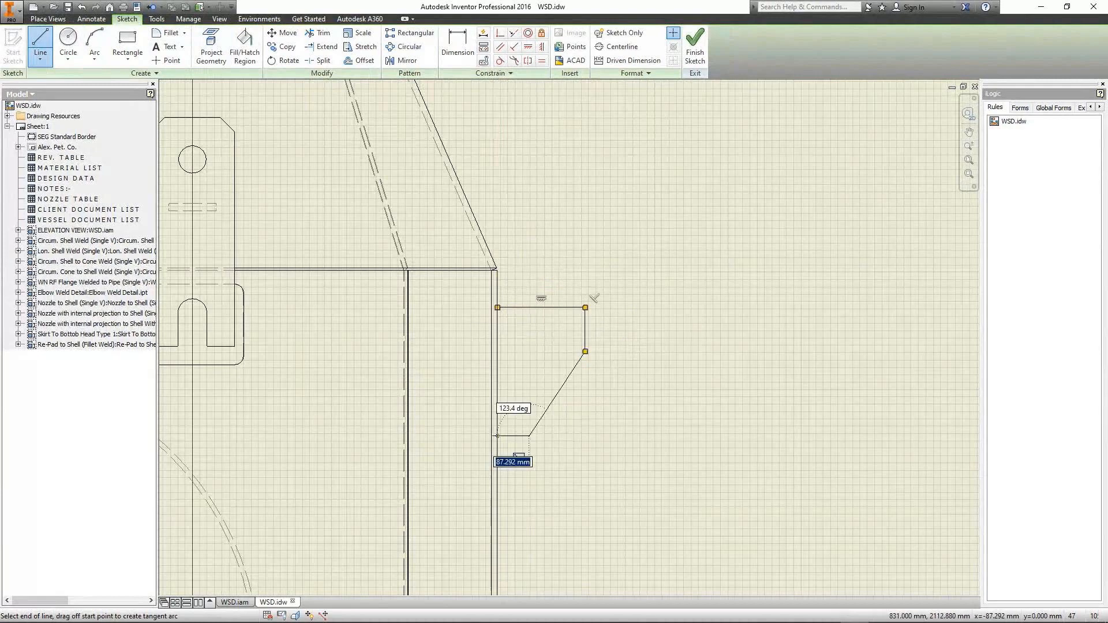
double_click(497, 435)
Step: Draw two bolt-hole circles, one above the other, near the bracket's outer side
key(c)
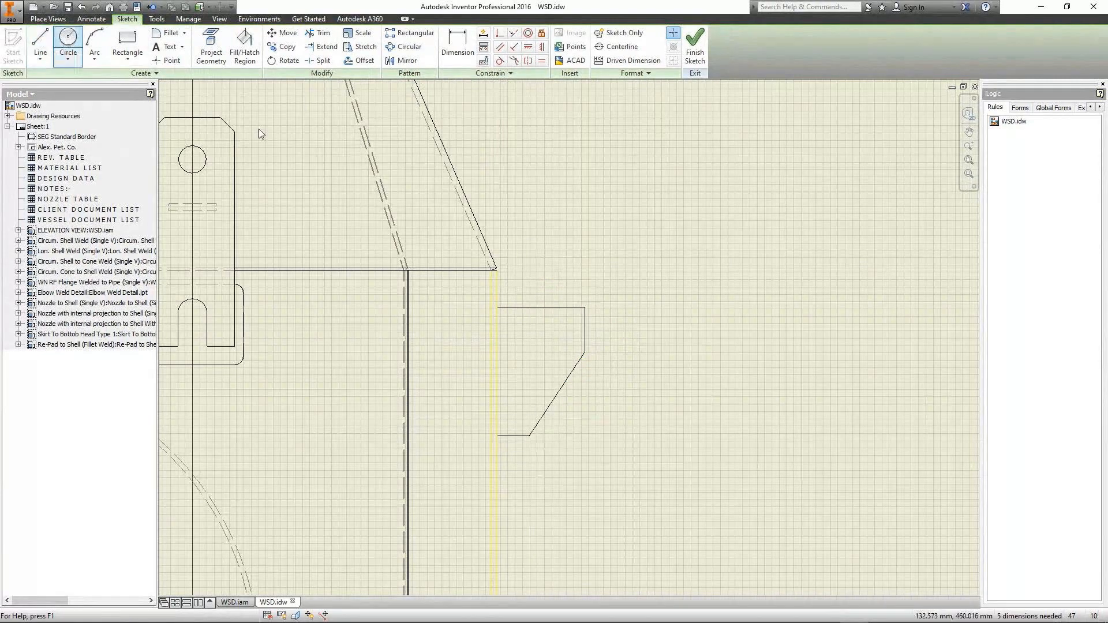
click(567, 329)
click(572, 338)
click(567, 360)
click(569, 364)
scroll(571, 334, up, 3)
key(Escape)
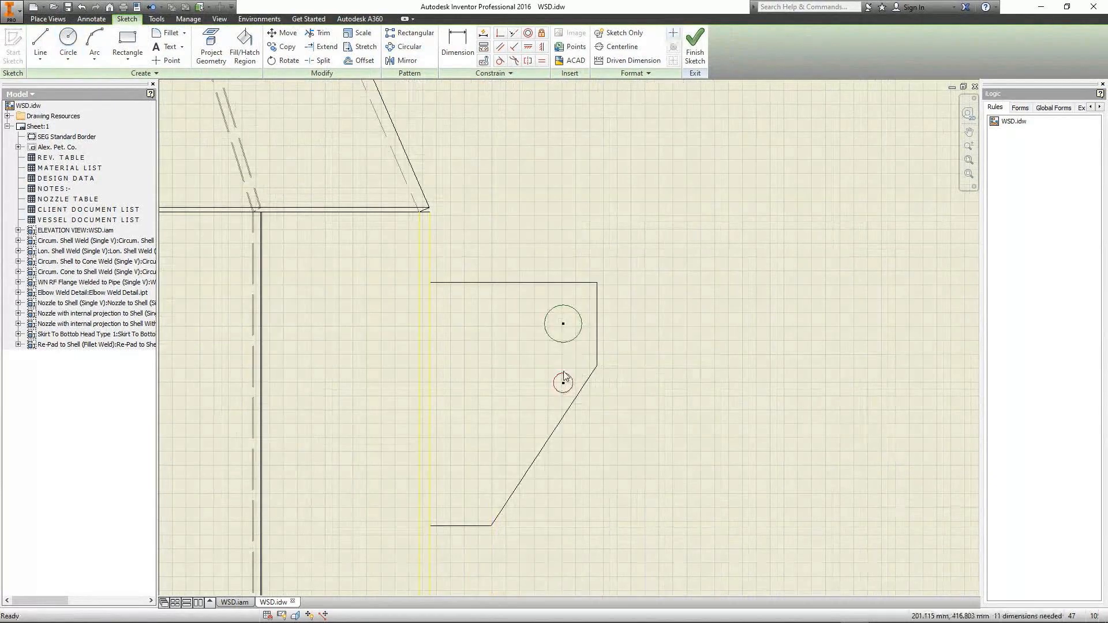
Step: Apply an Equal constraint between the two bracket hole circles
click(541, 61)
click(571, 379)
click(582, 328)
key(Escape)
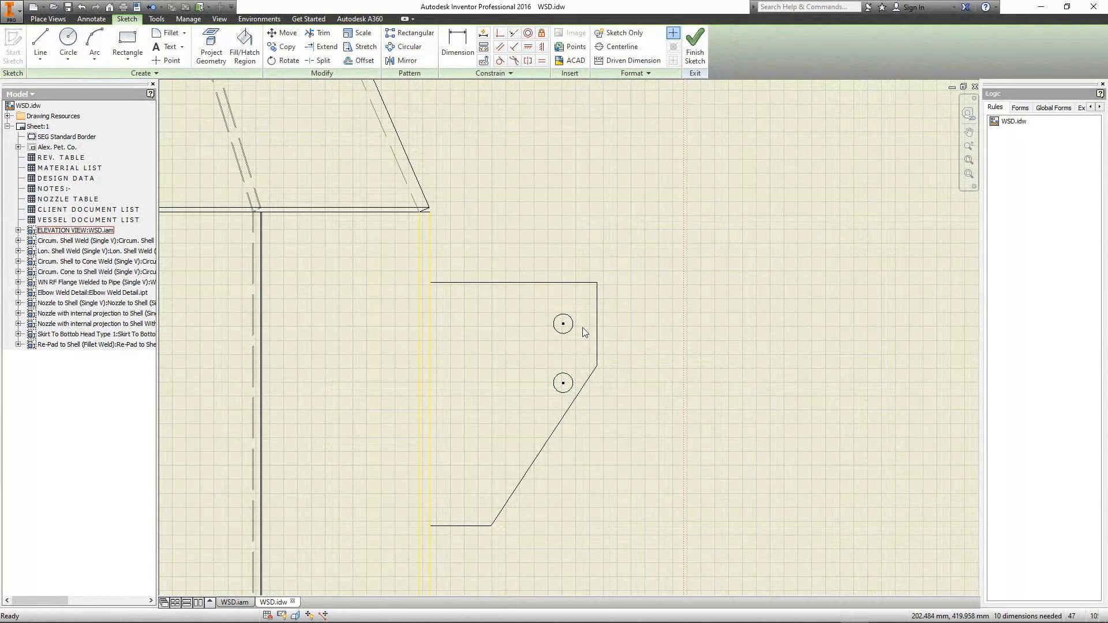
Step: Dimension the upper hole's centre 20 mm below the bracket's top edge
click(445, 62)
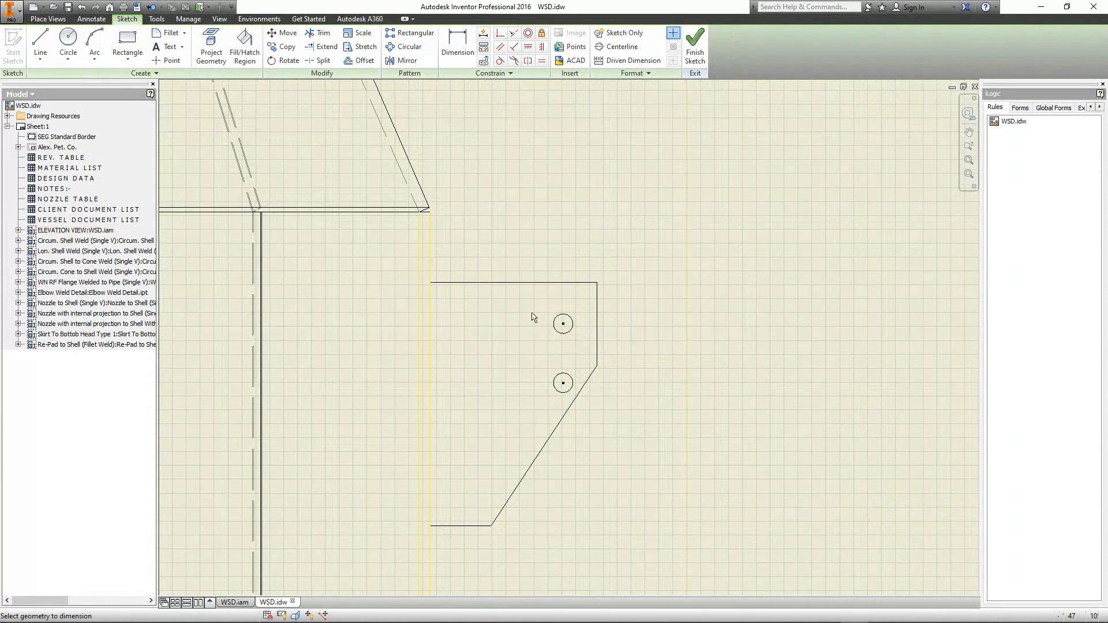
click(563, 323)
click(571, 282)
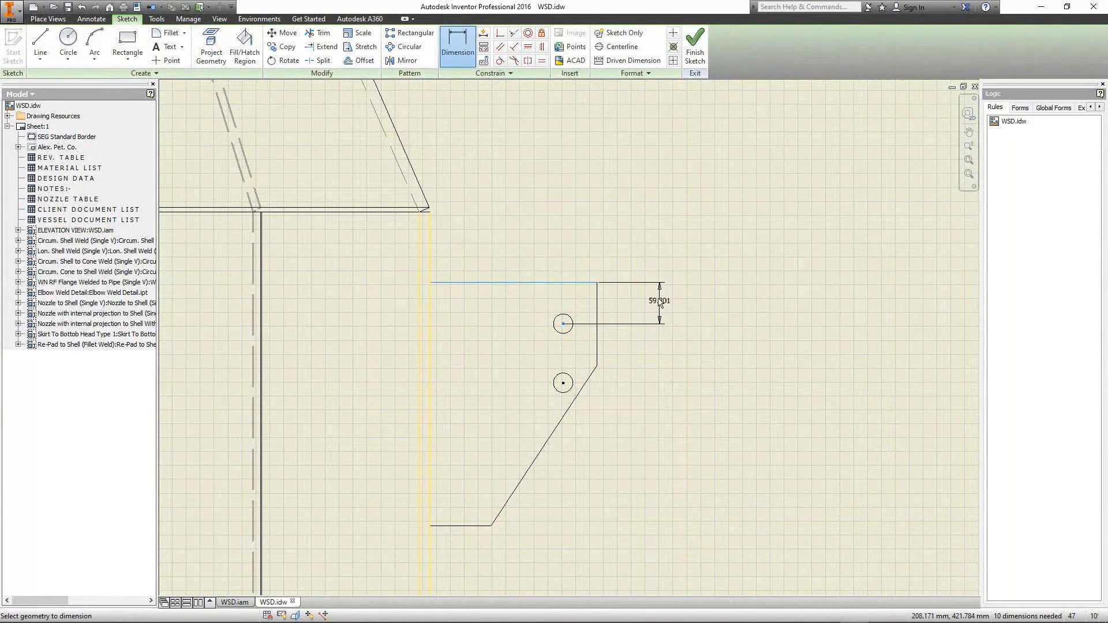
click(655, 297)
text(20)
key(Return)
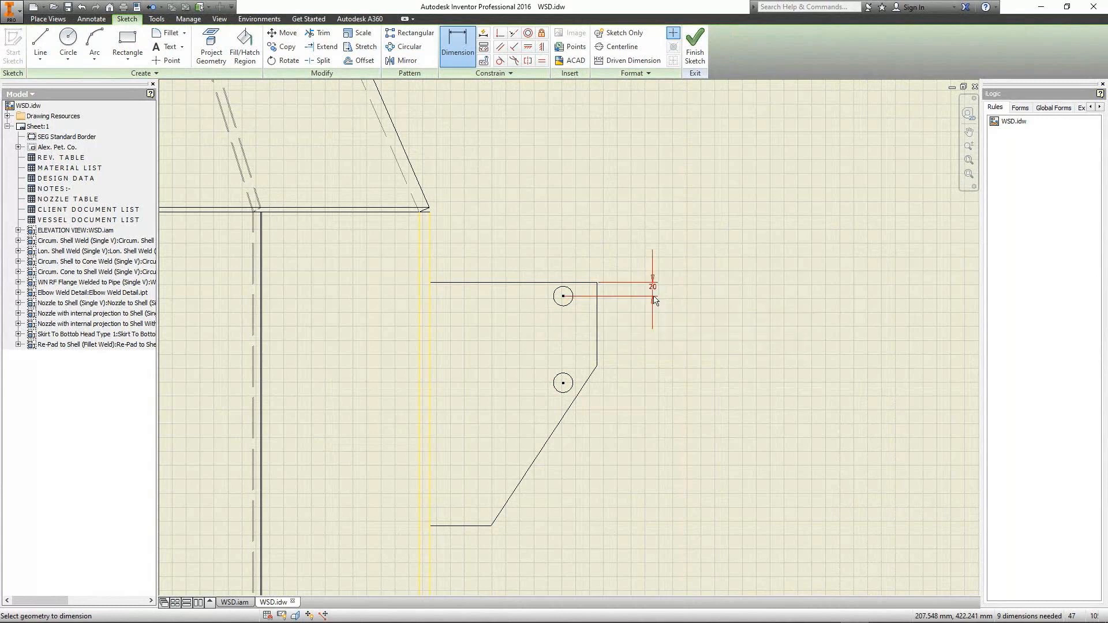
Step: Dimension the vertical spacing between the two hole centres as 80 mm
click(563, 296)
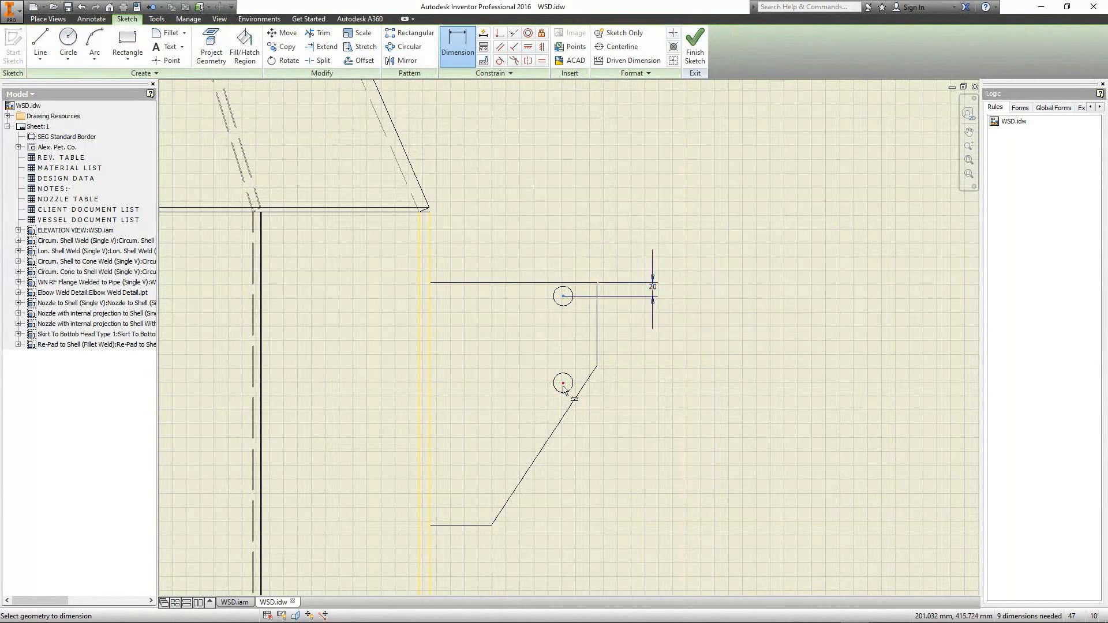
click(563, 383)
click(630, 337)
text(80)
key(Return)
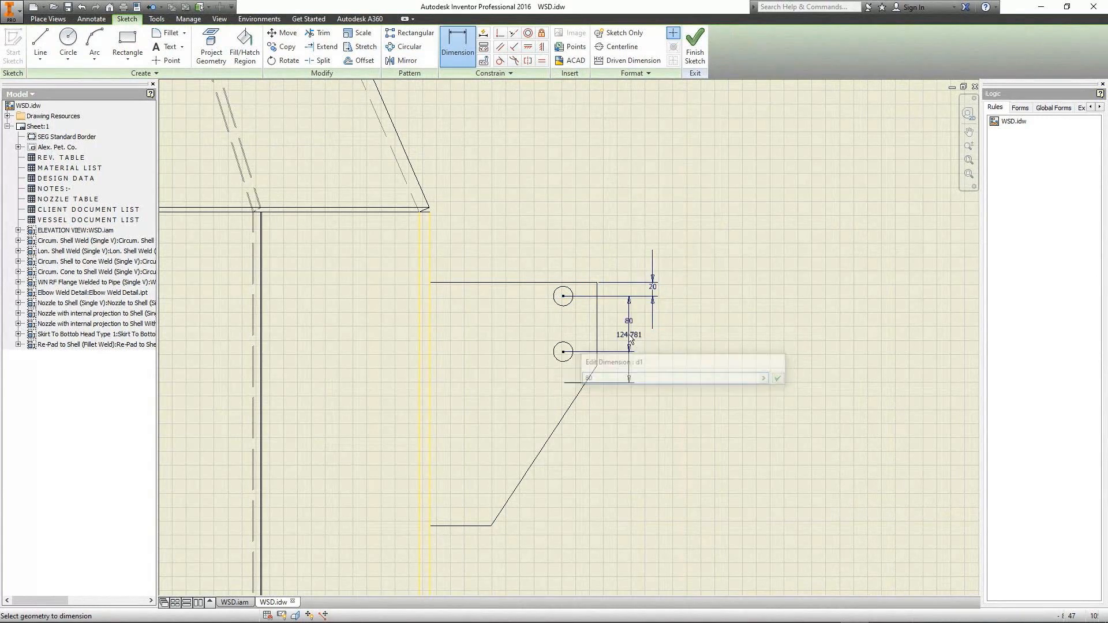
Step: Dimension the bracket's vertical outer edge as 120 mm and finish the drawing sketch
click(597, 323)
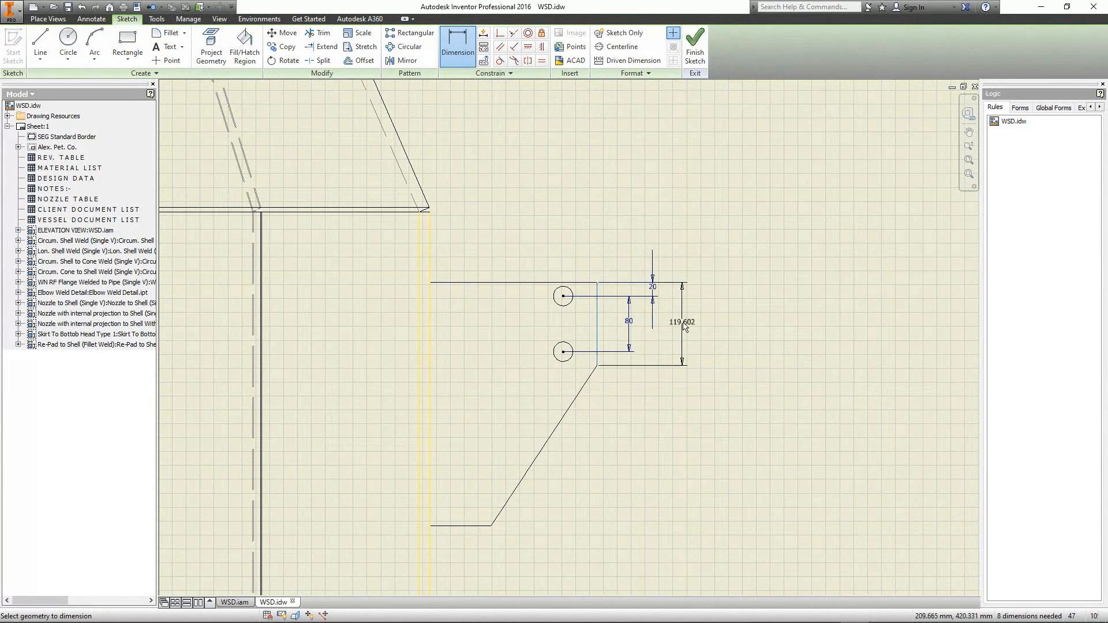
click(683, 326)
text(120)
key(Return)
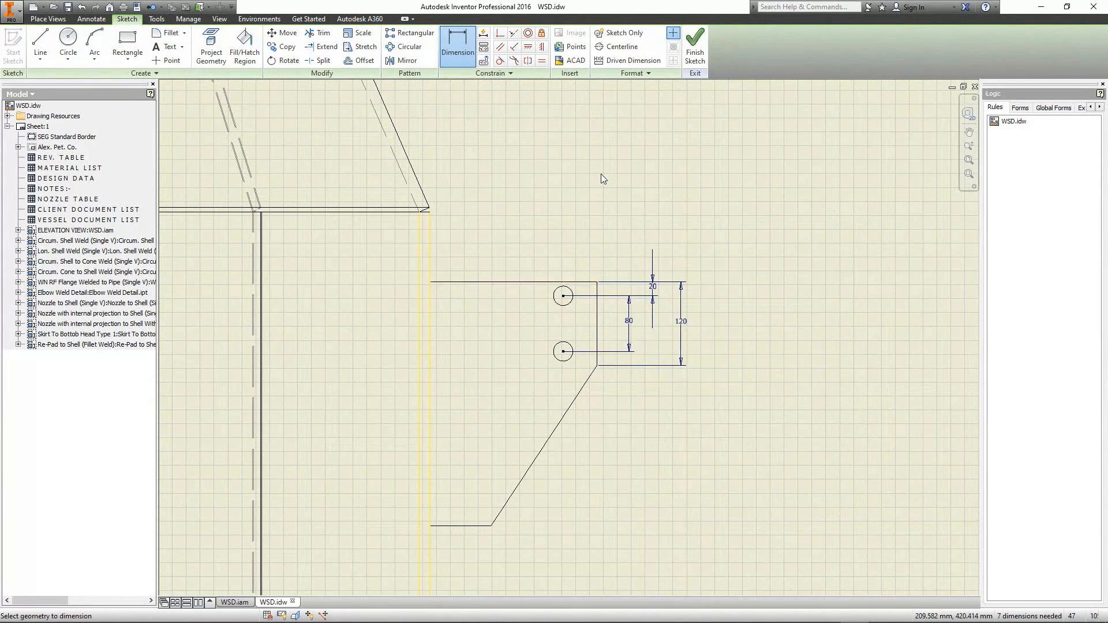
key(ctrl+s)
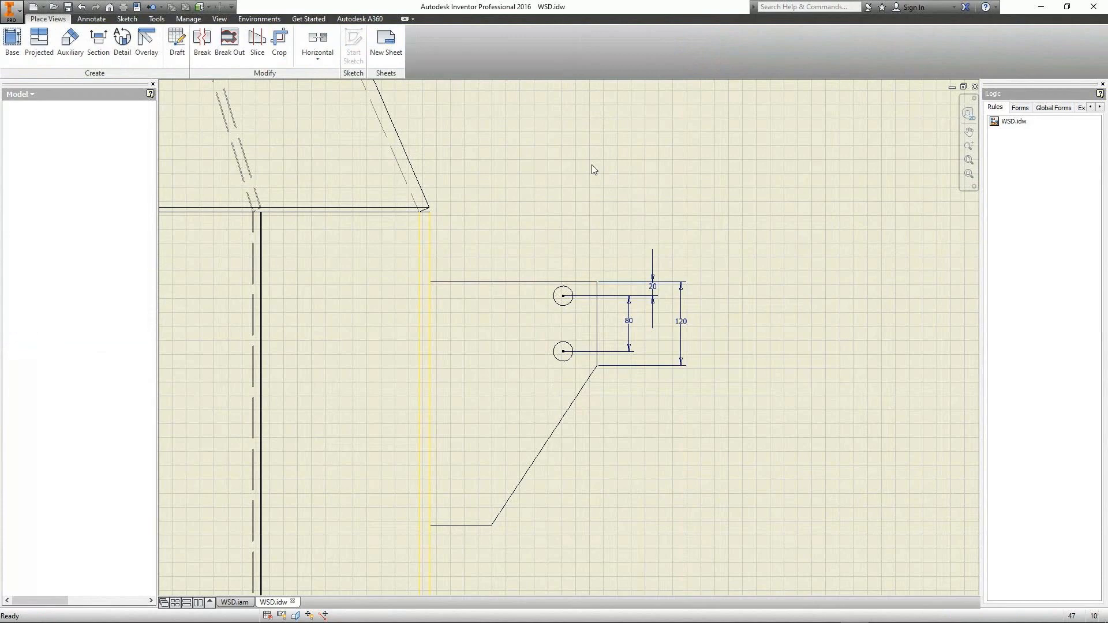
scroll(557, 227, up, 2)
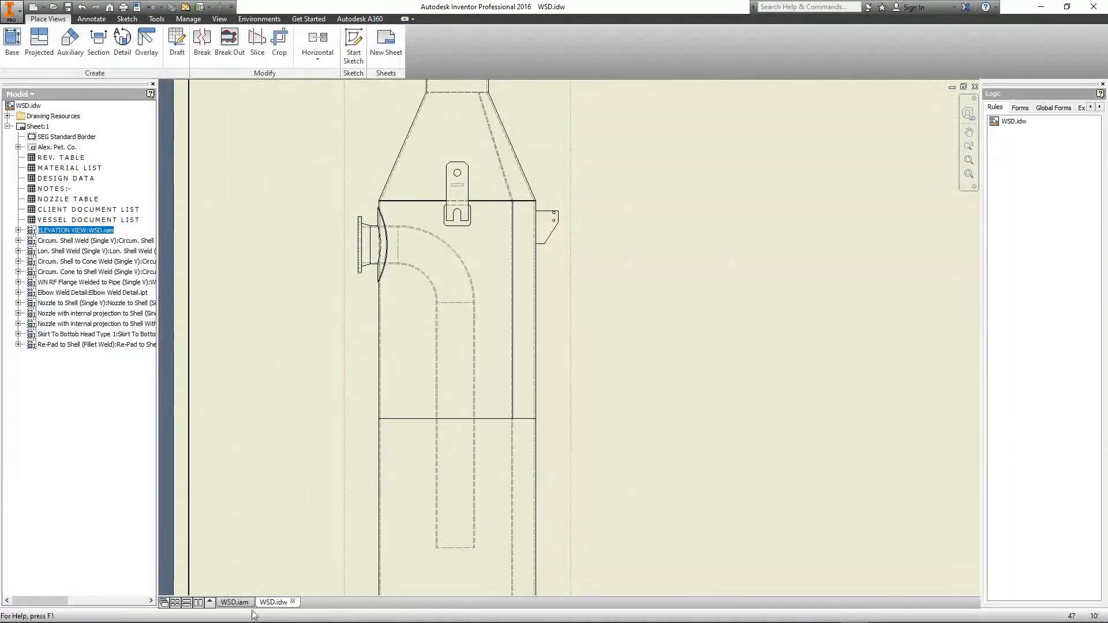
Step: Create a new part and sketch a vertical line about 11 mm long up from the origin on the XY plane
key(ctrl+n)
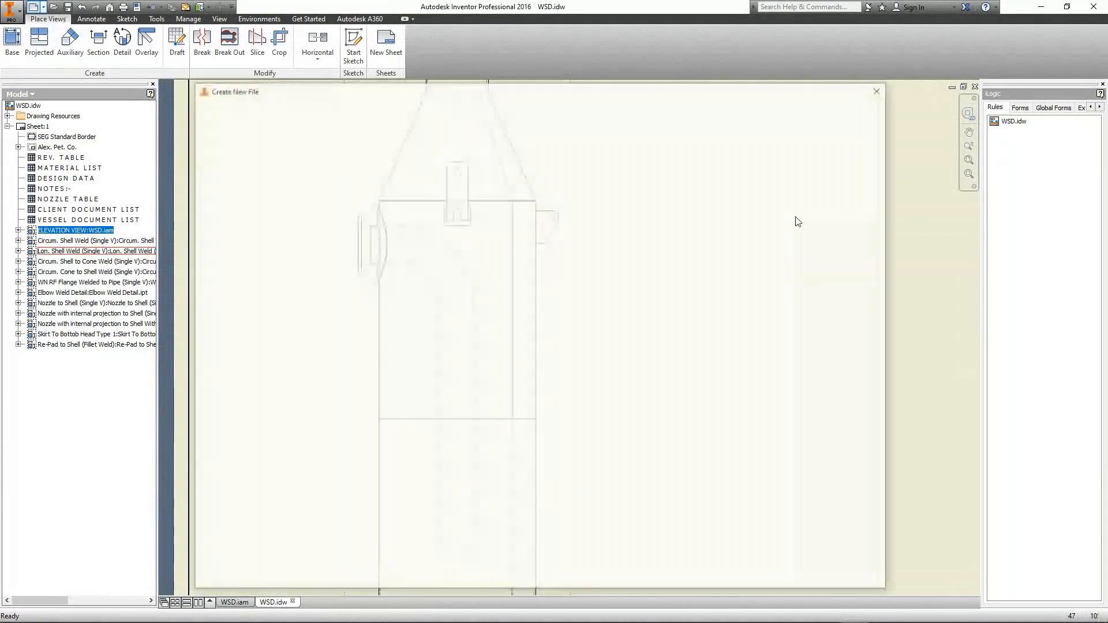
double_click(565, 395)
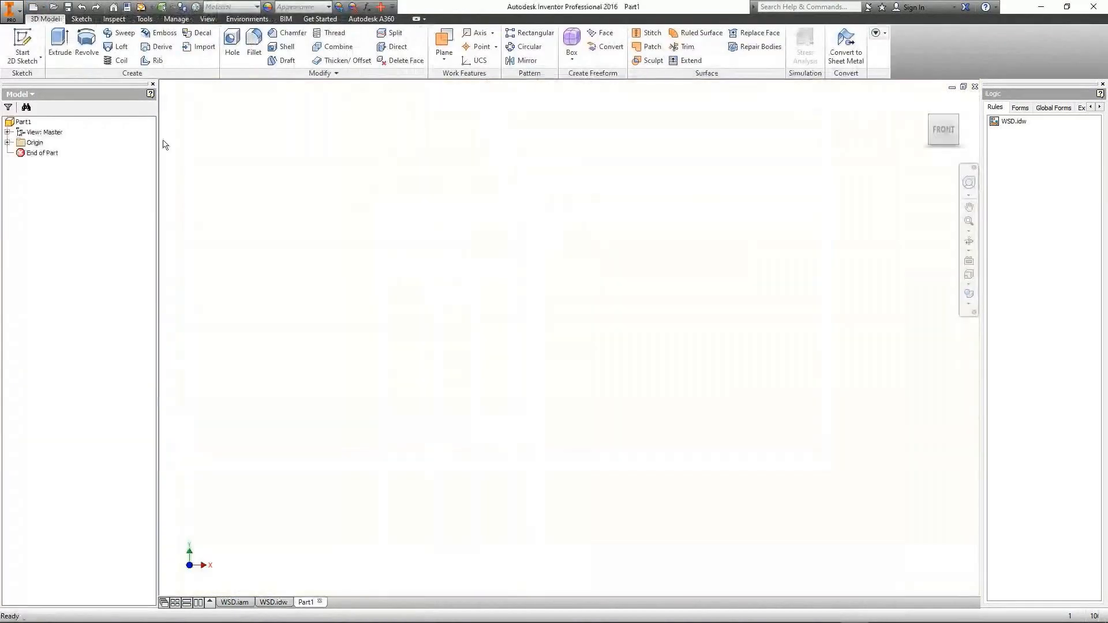
key(s)
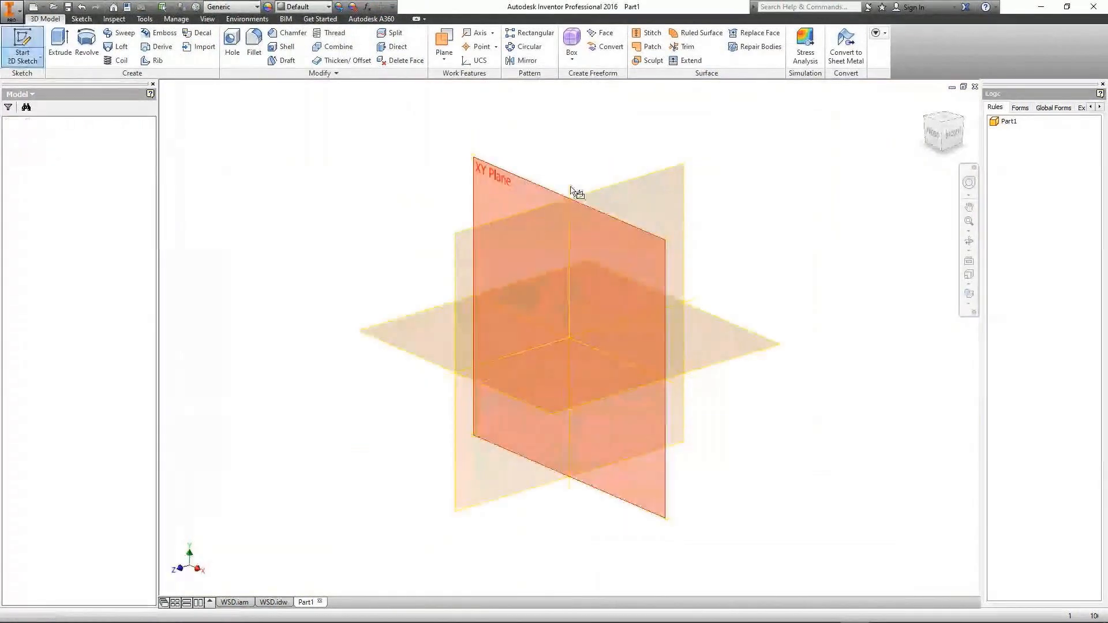
click(574, 191)
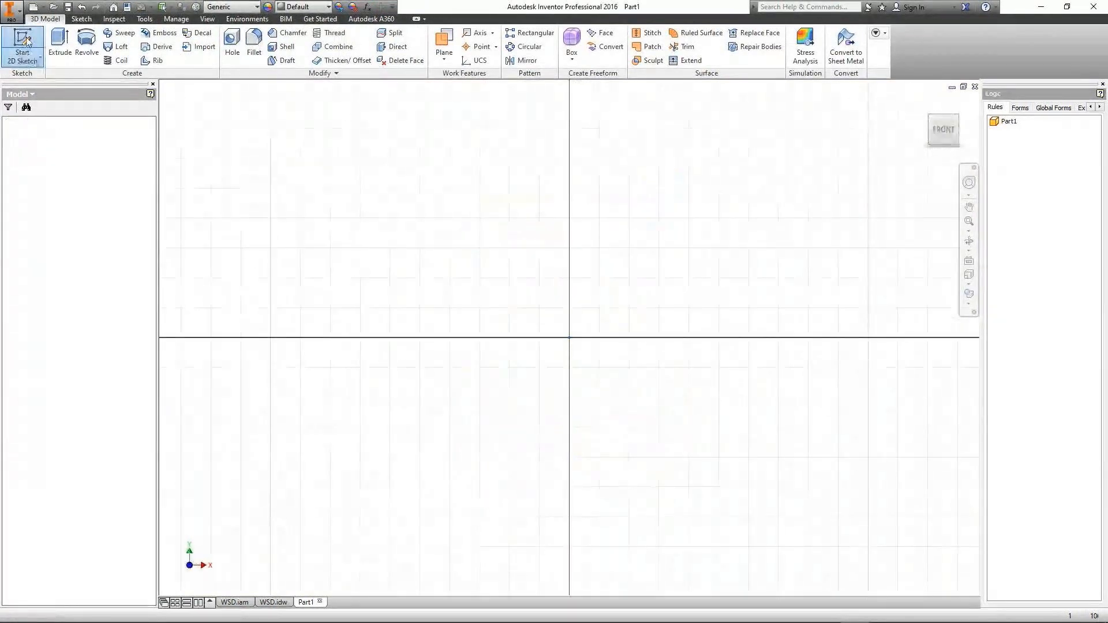
click(570, 338)
click(569, 172)
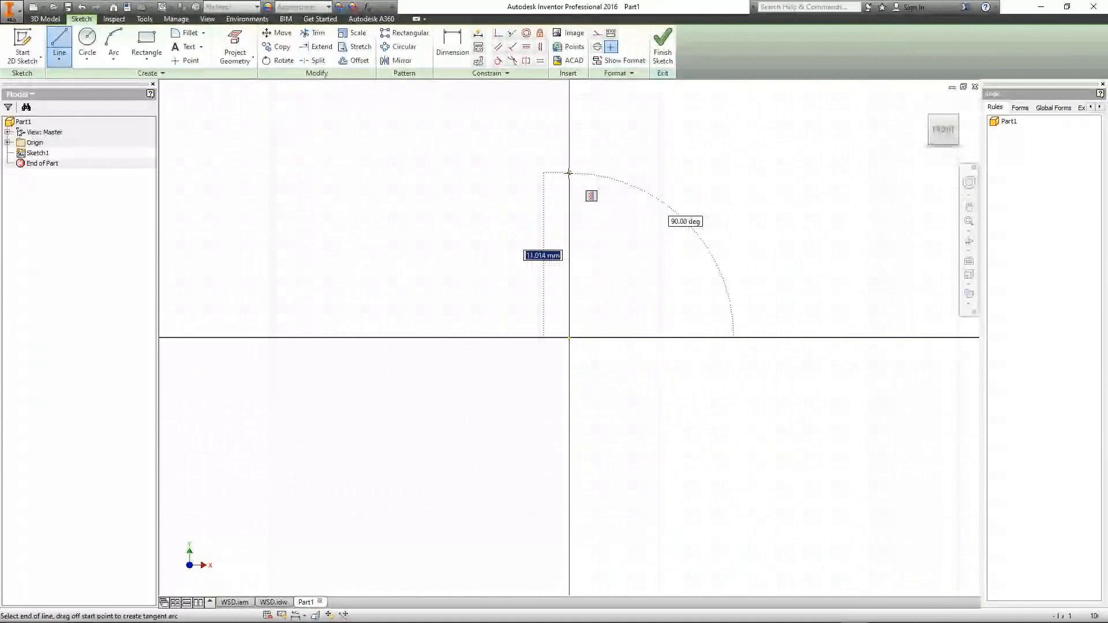
key(Escape)
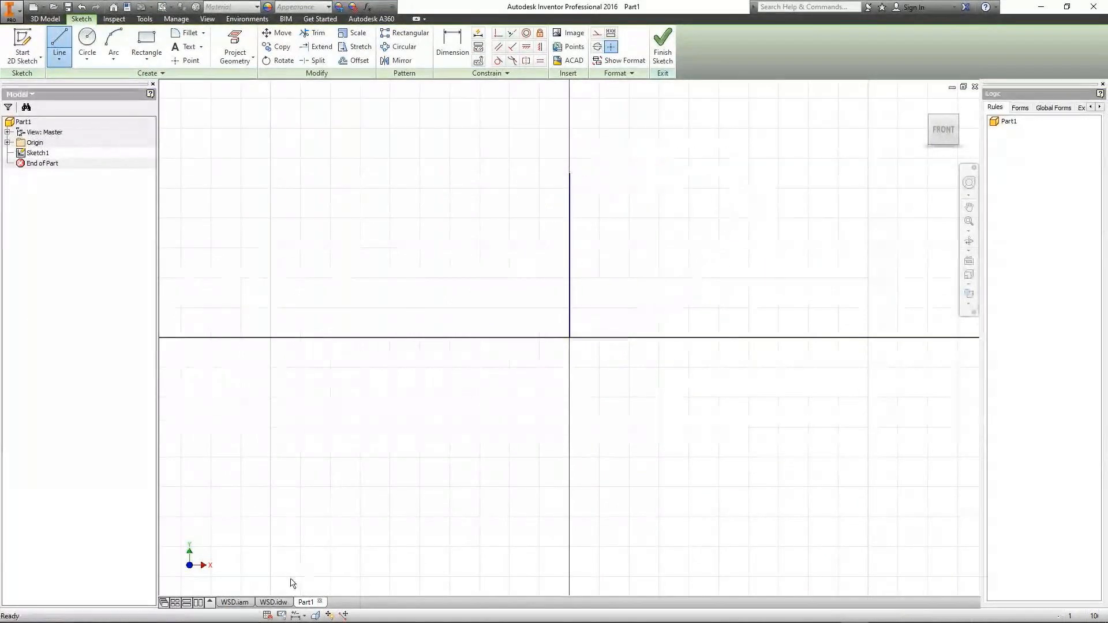
key(Escape)
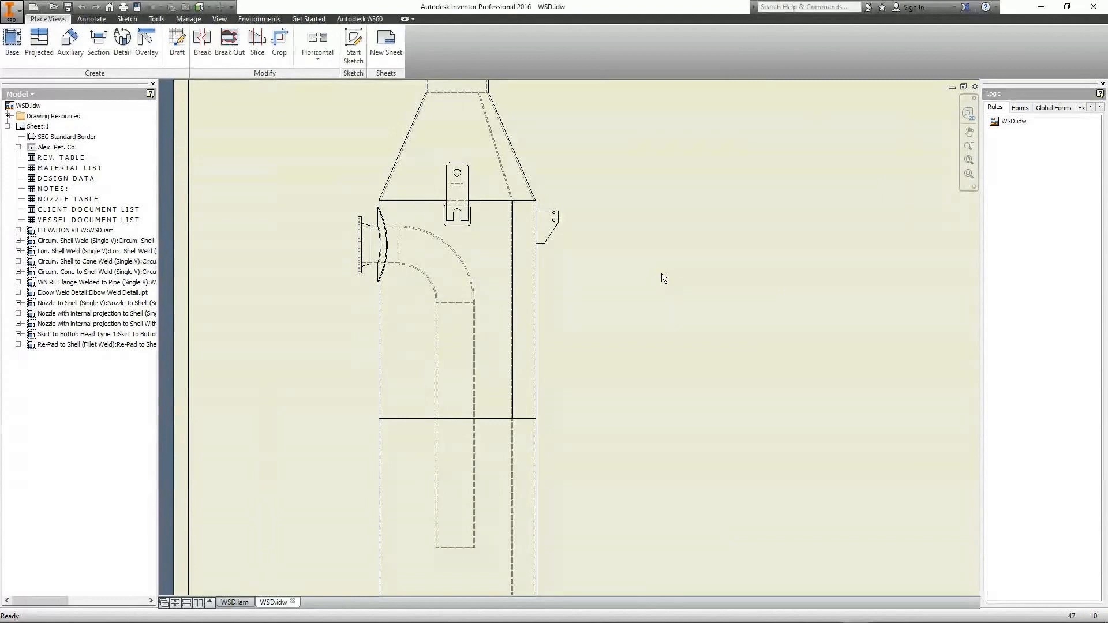
Step: Switch to Static Equipment Generator and add a vertical platform named VPL to Can-2
click(824, 615)
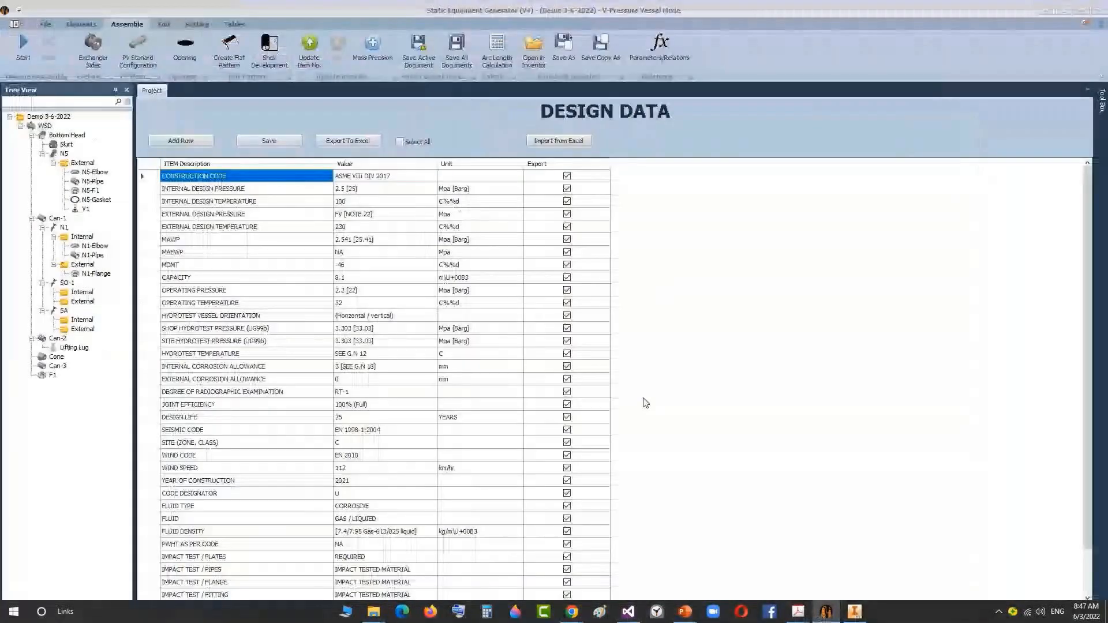
click(42, 341)
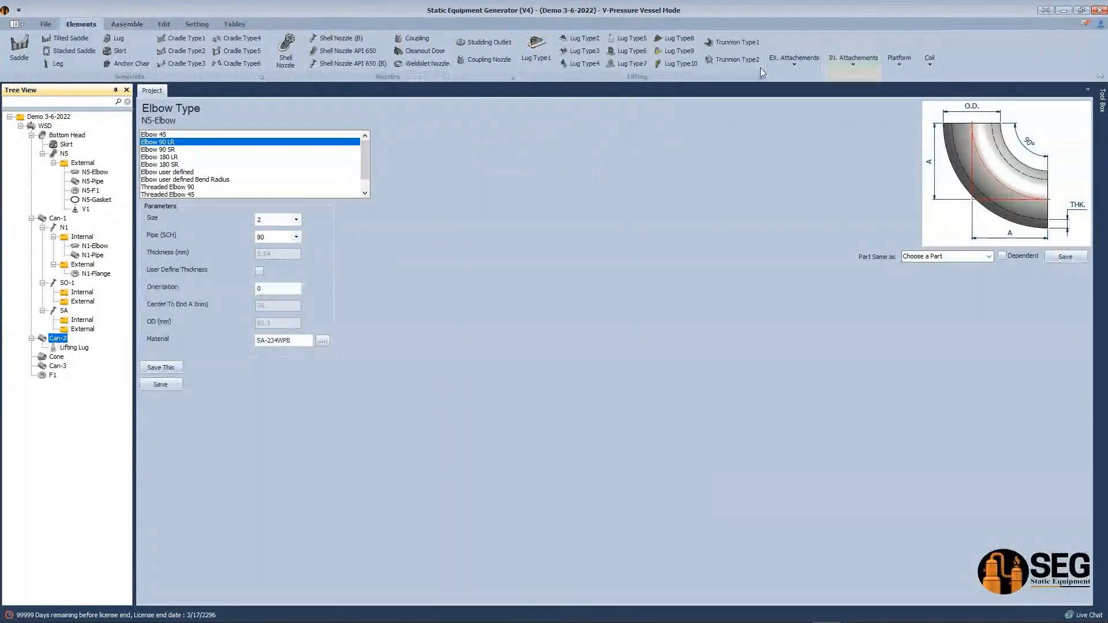
click(895, 66)
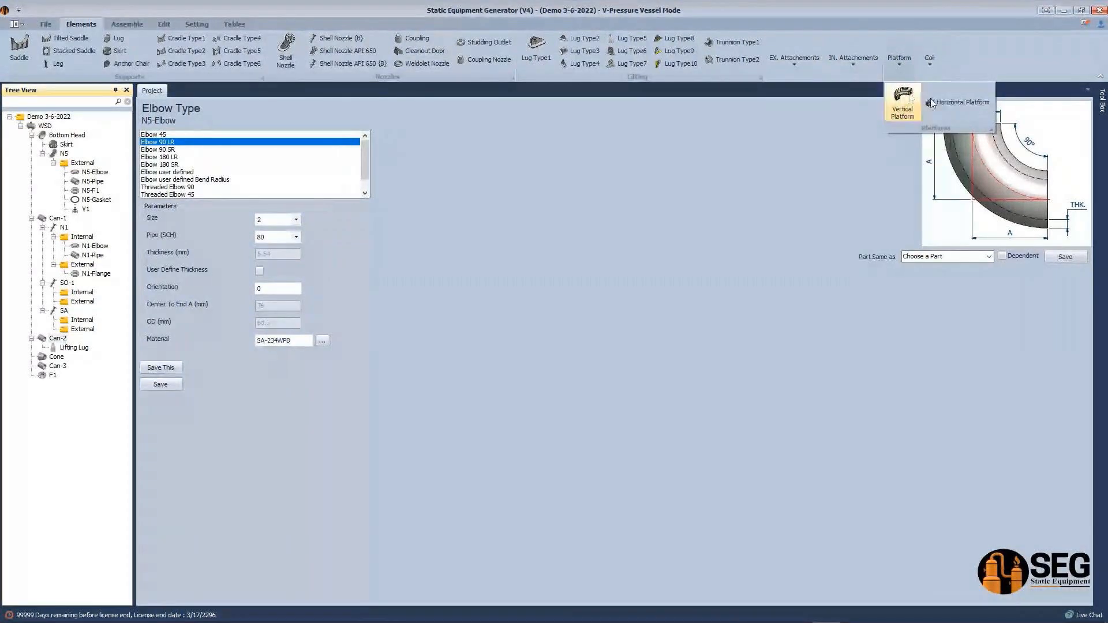
click(903, 99)
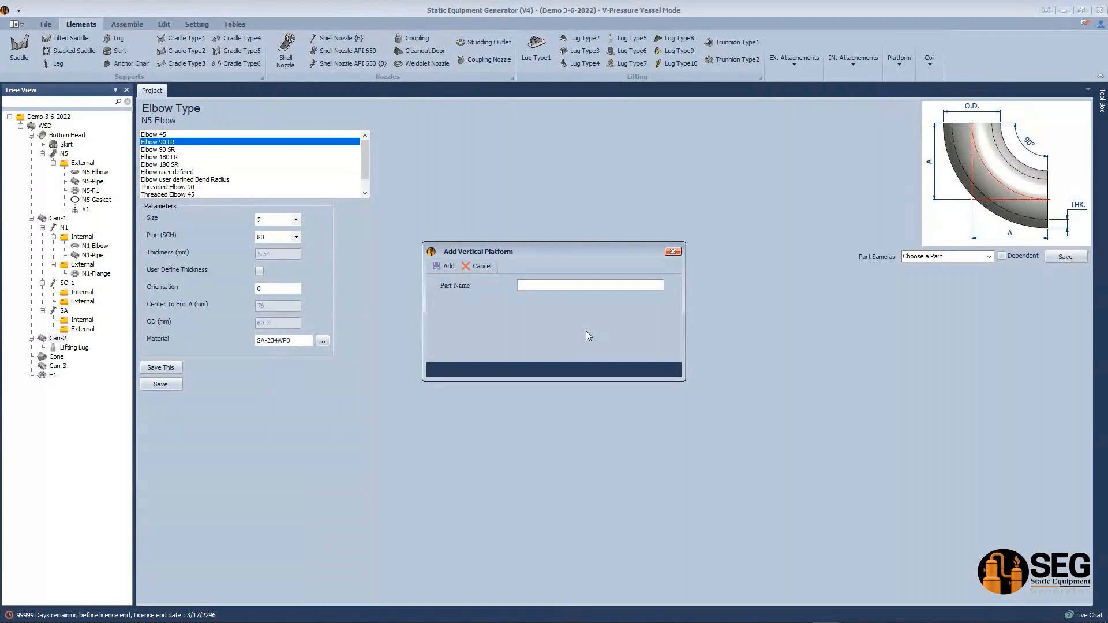
text(VPL)
key(Return)
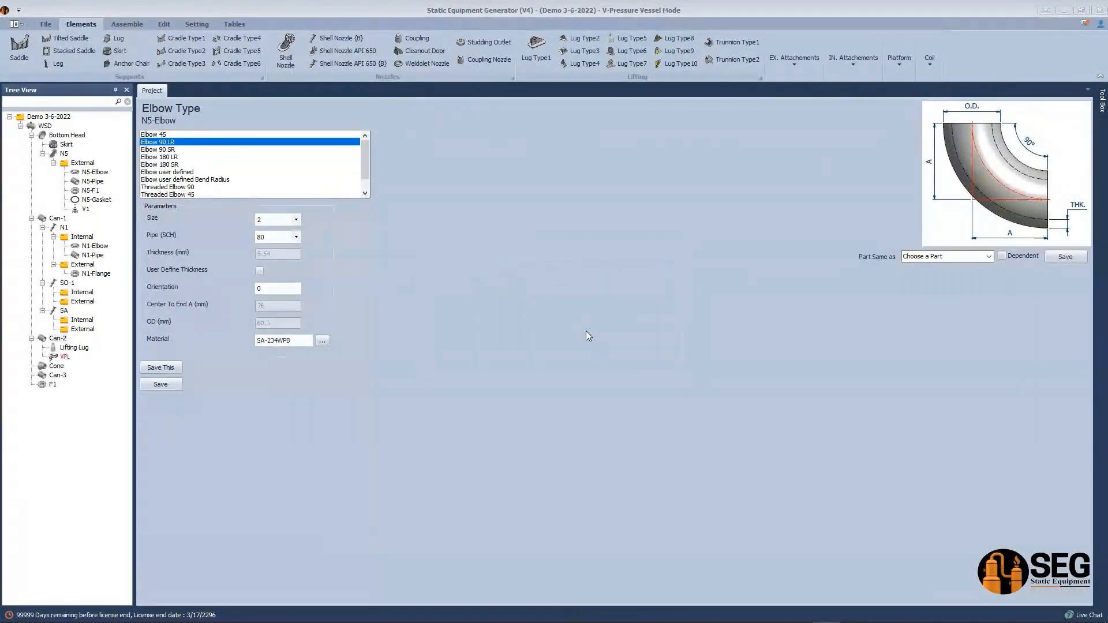
Step: Examine VPL's parameters for the Vertical Platform and Vertical Complete Platform types
click(65, 356)
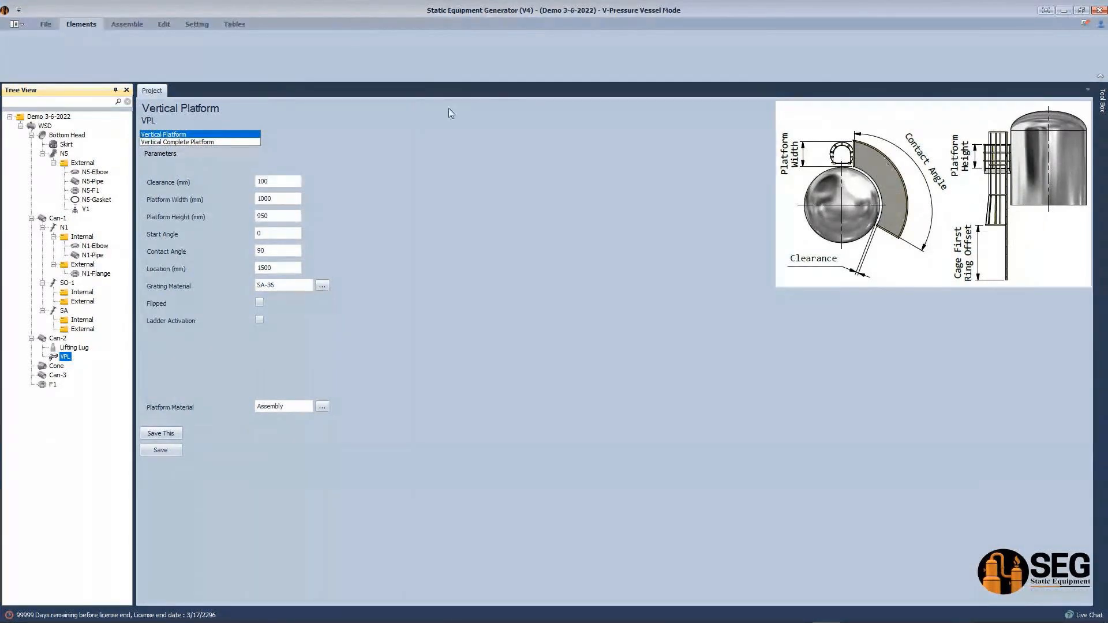
click(196, 142)
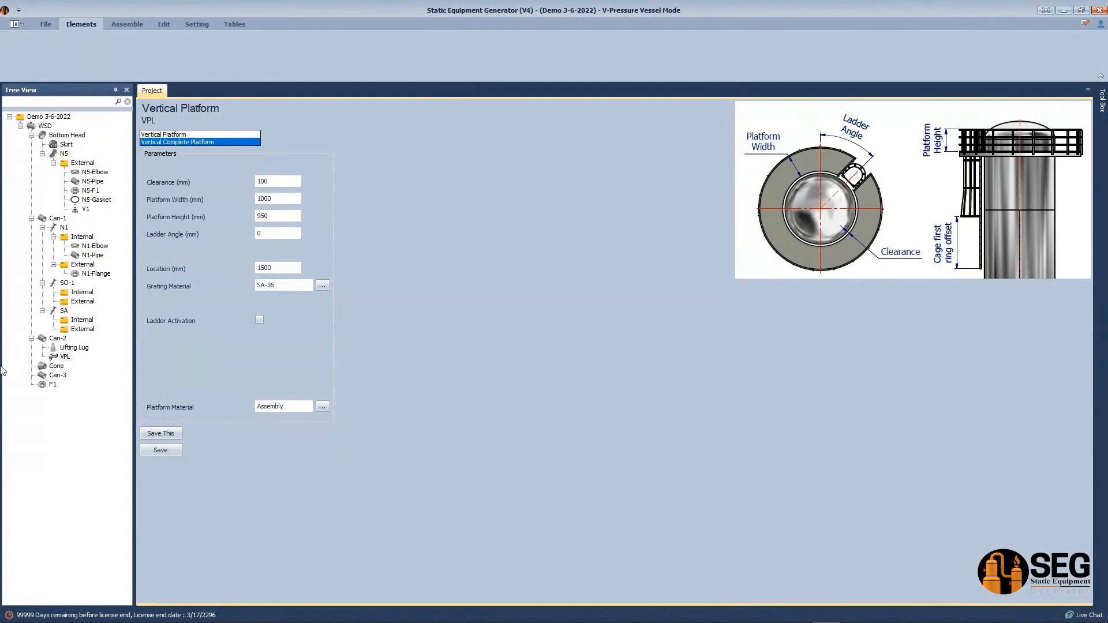
click(58, 338)
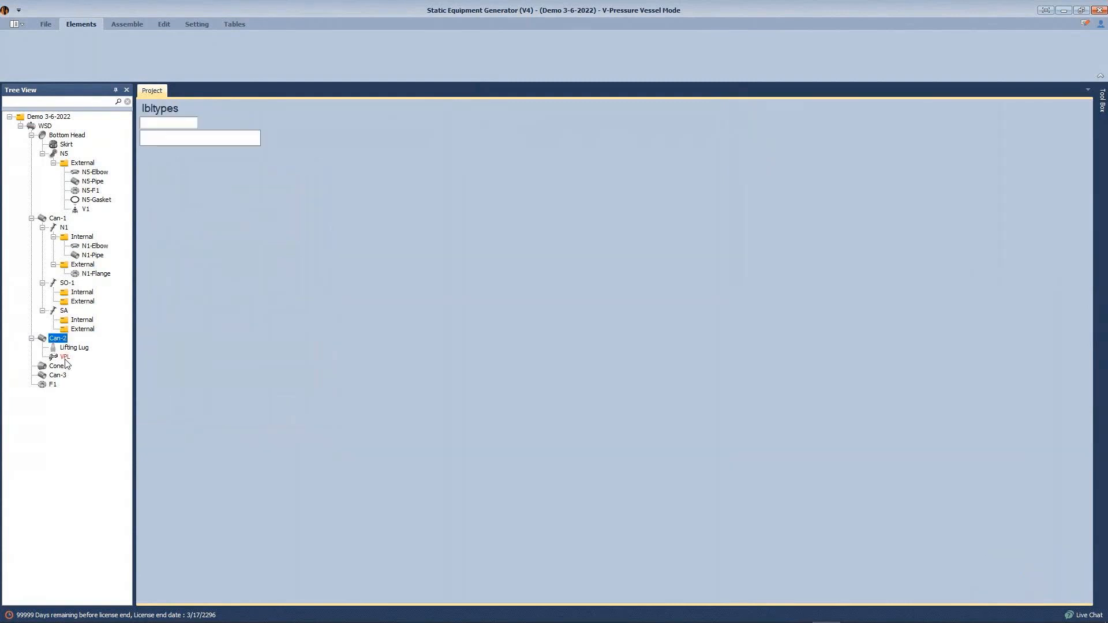
Step: Delete the VPL platform from Can-2
click(65, 357)
right_click(65, 358)
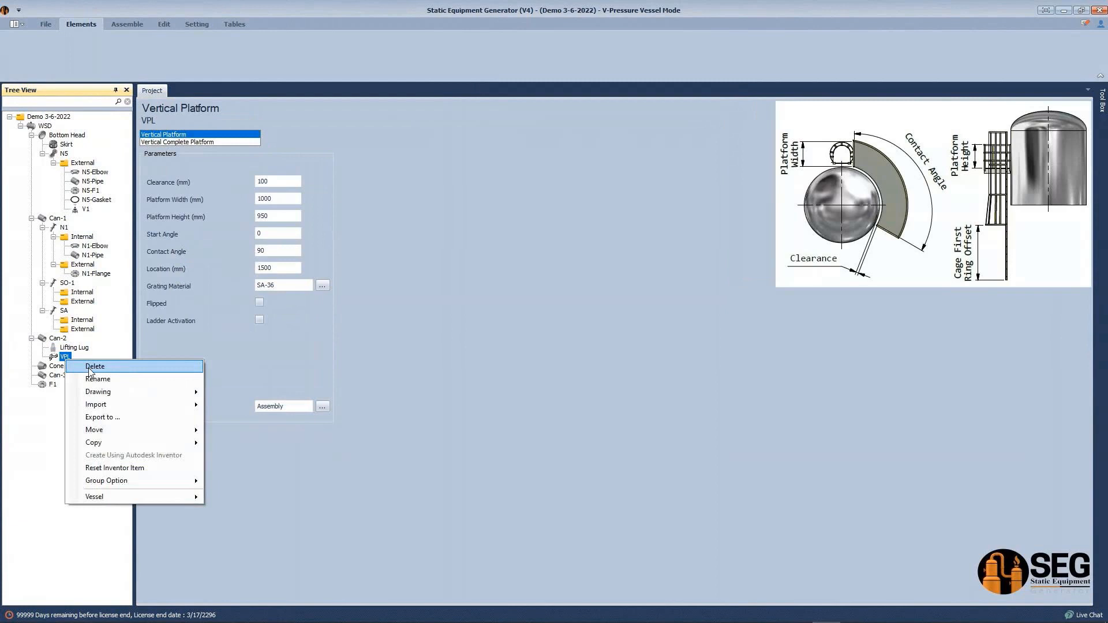
click(84, 366)
click(540, 353)
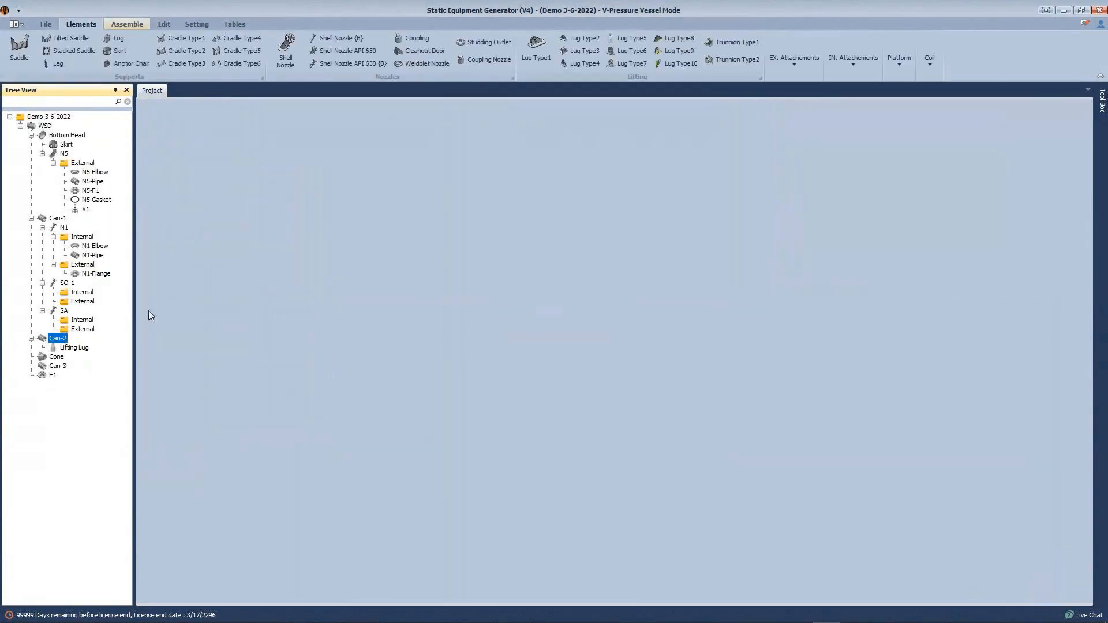
Step: Add a platform support named 1 to Can-2 as an external attachment
click(809, 67)
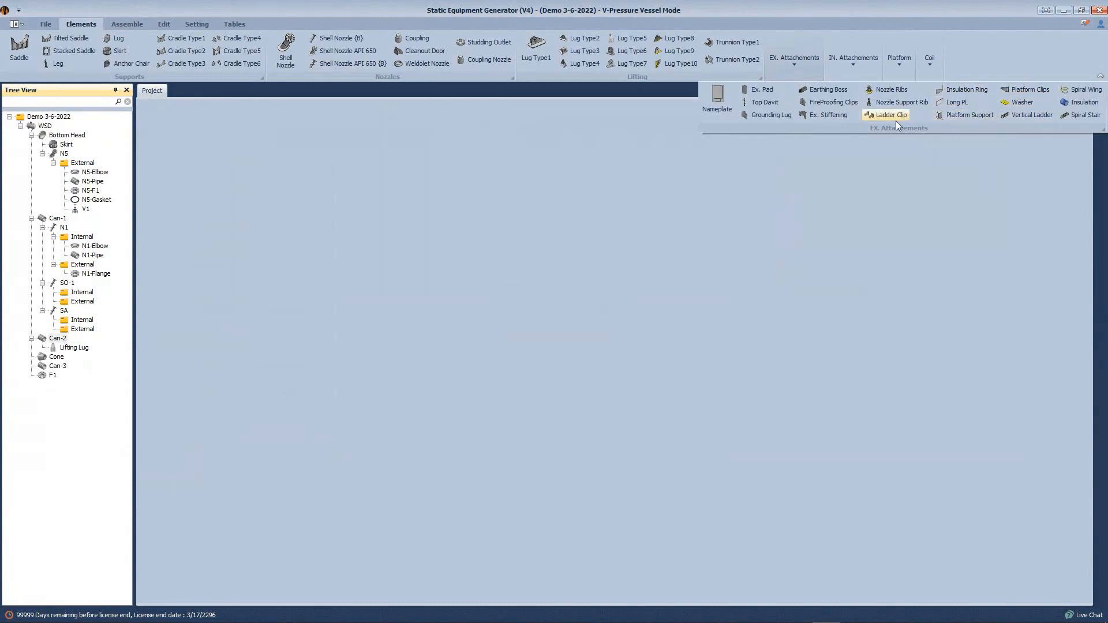
click(962, 117)
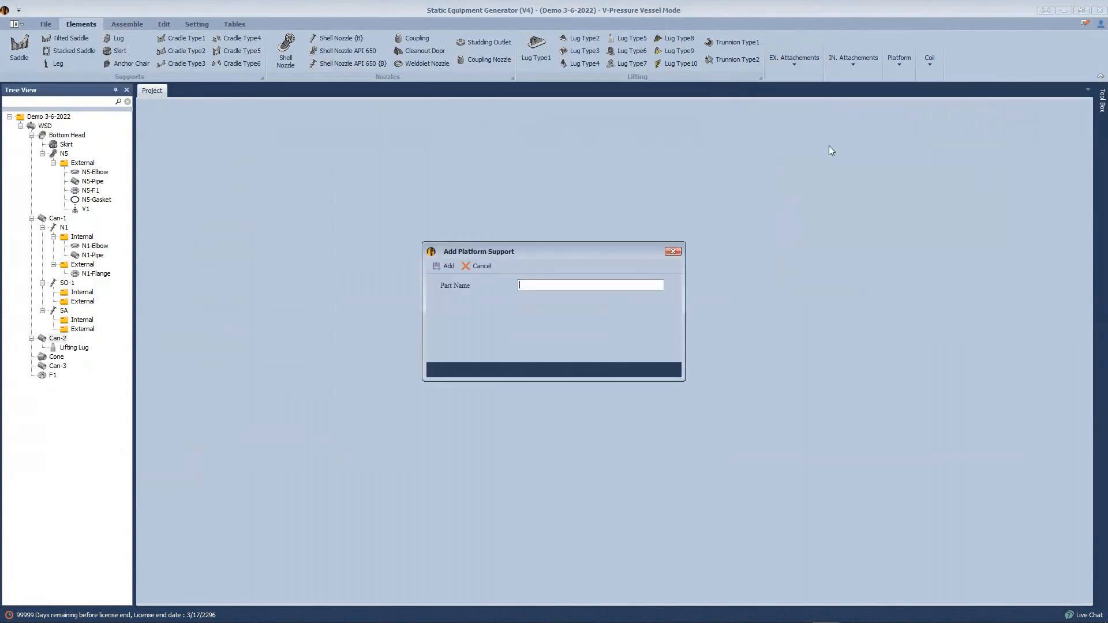
text(1)
key(Return)
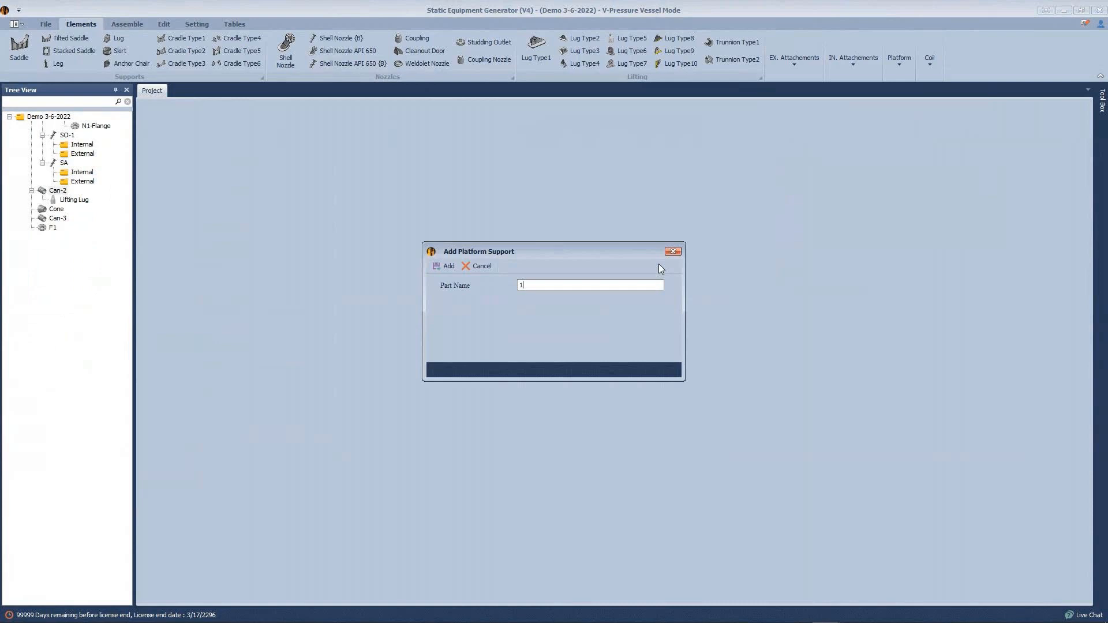
Step: Configure platform support 1 as an HEA Support of size 160 with a 500 mm projection
click(52, 357)
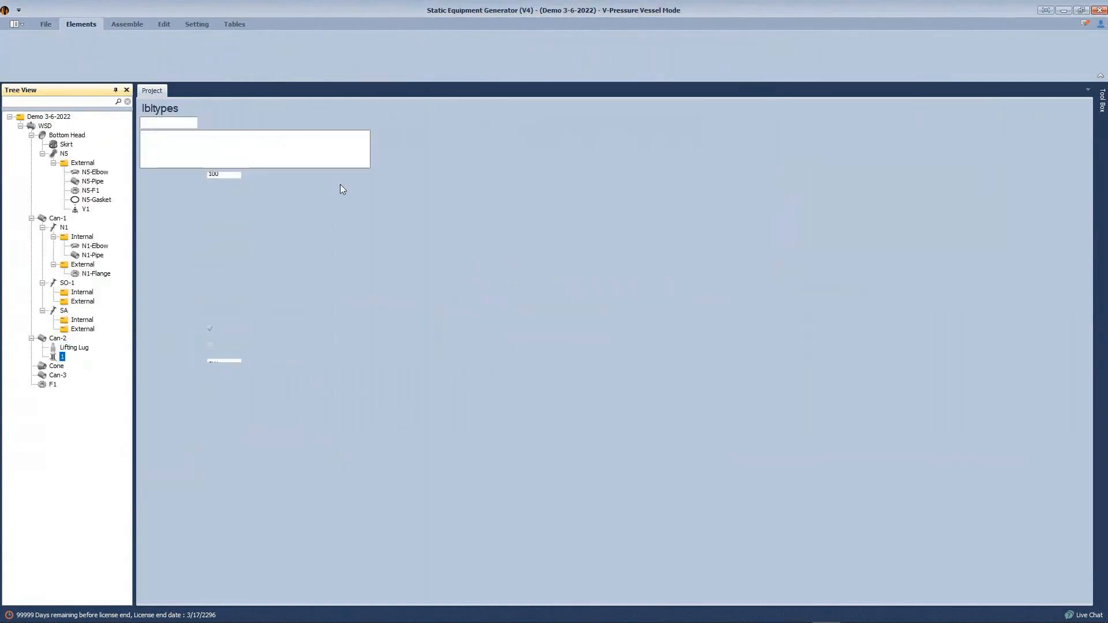
click(177, 149)
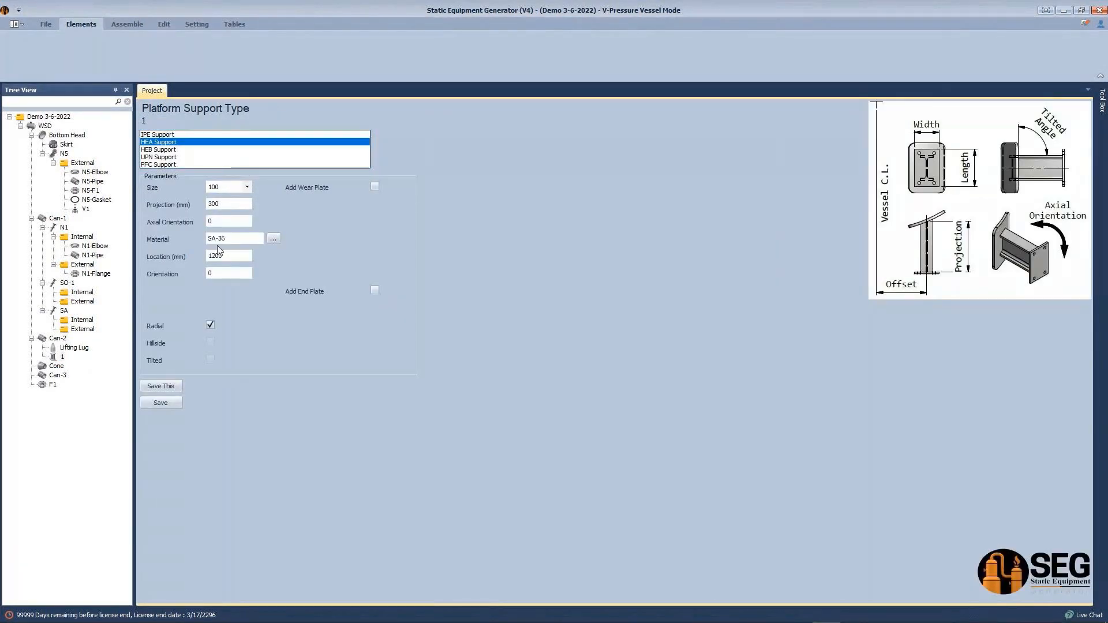
click(226, 187)
click(233, 220)
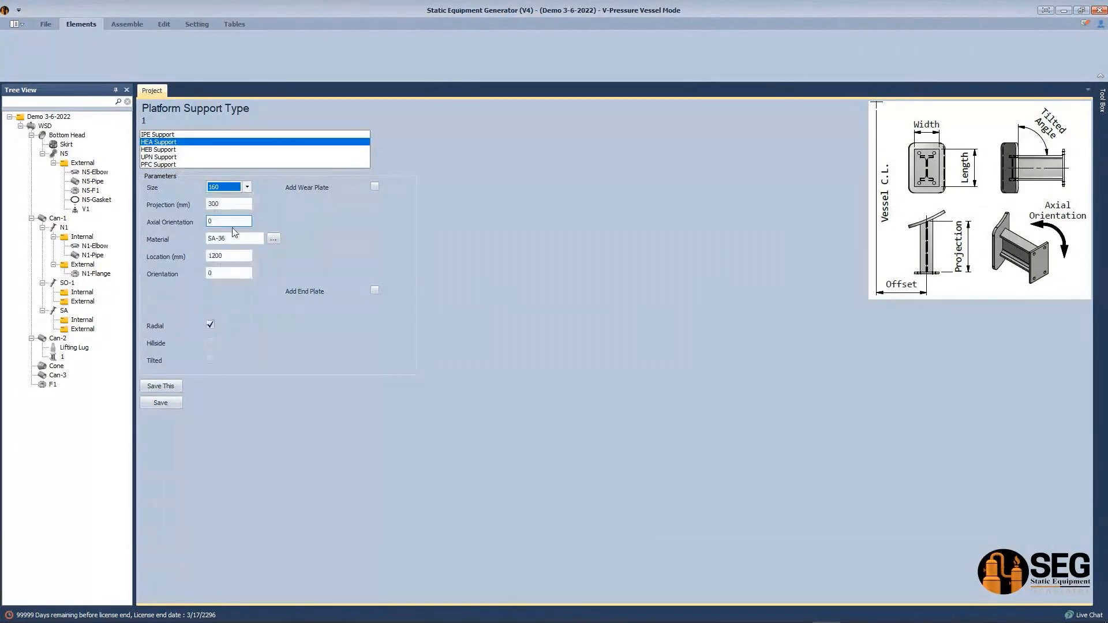
key(Tab)
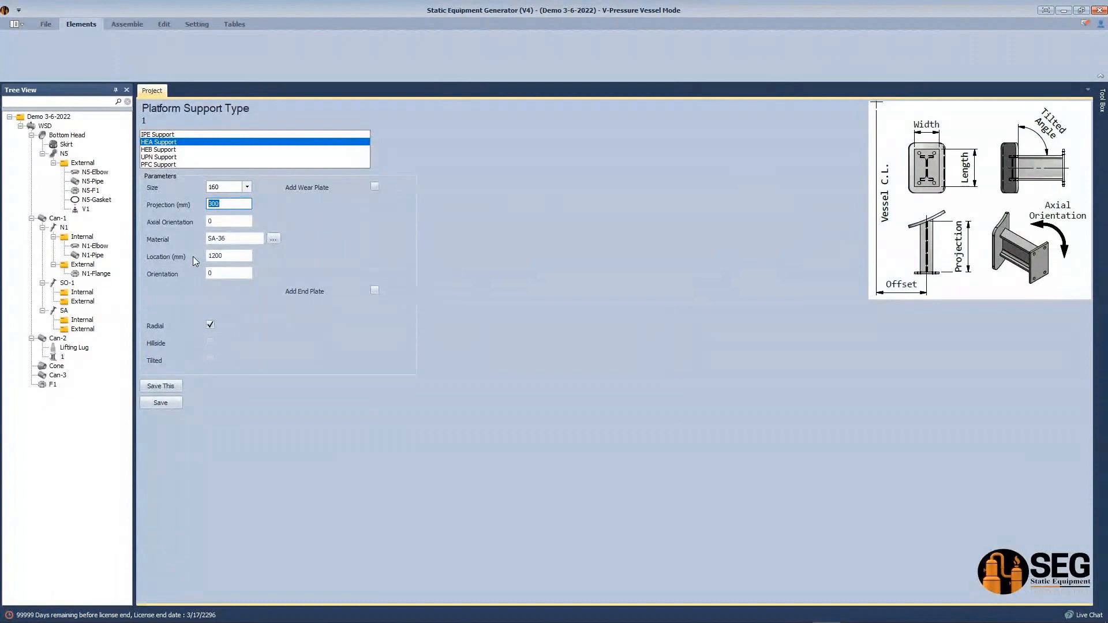
text(500)
drag(226, 223, 97, 223)
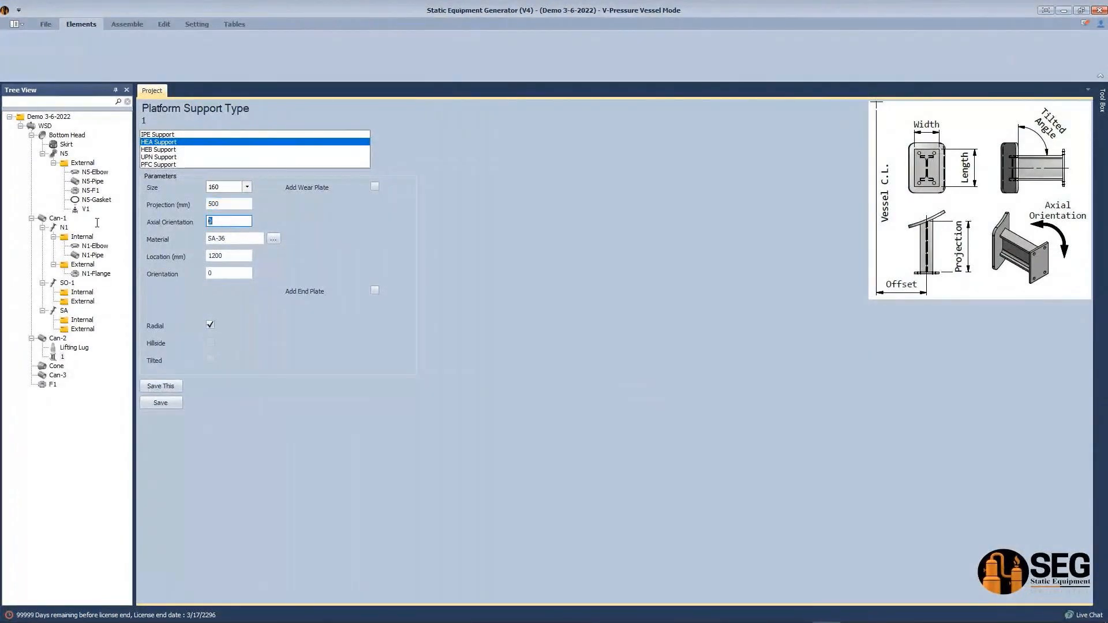
Step: Add a wear plate and an end plate to the support, make the end plate 200 x 200 mm and 10 mm thick, and save
click(376, 188)
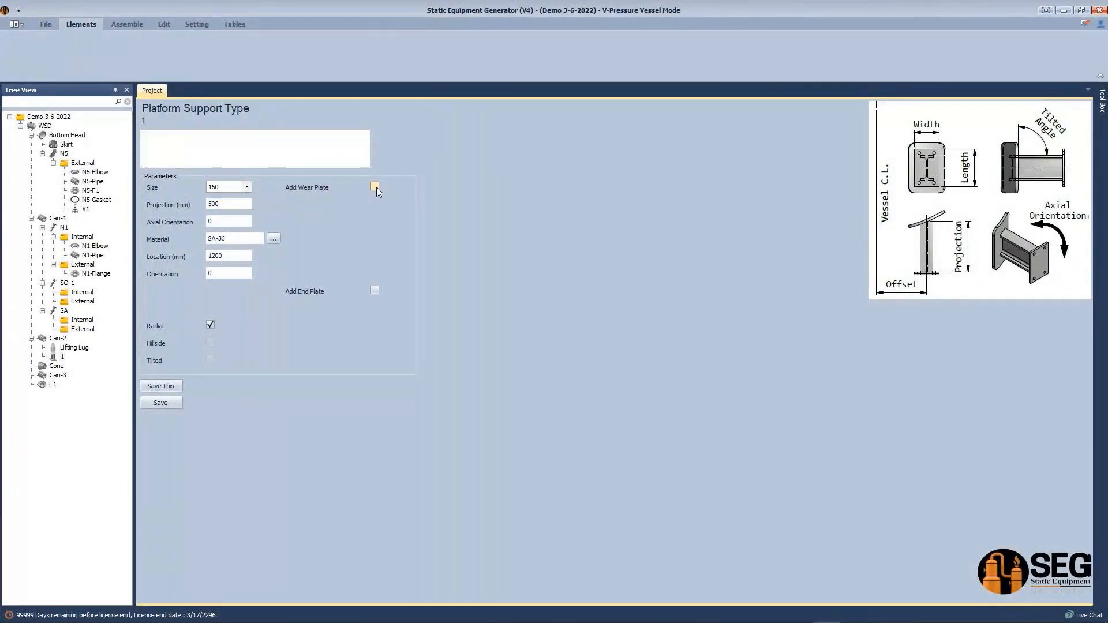
click(376, 290)
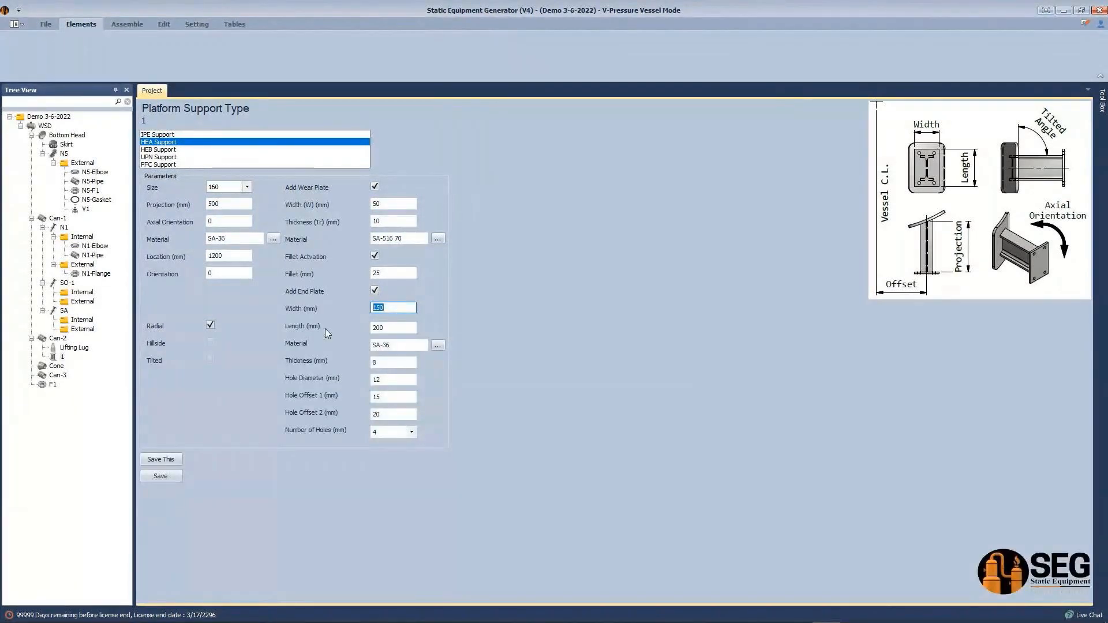
text(200)
key(Tab)
text(200)
key(Tab)
key(Tab)
key(Tab)
text(10)
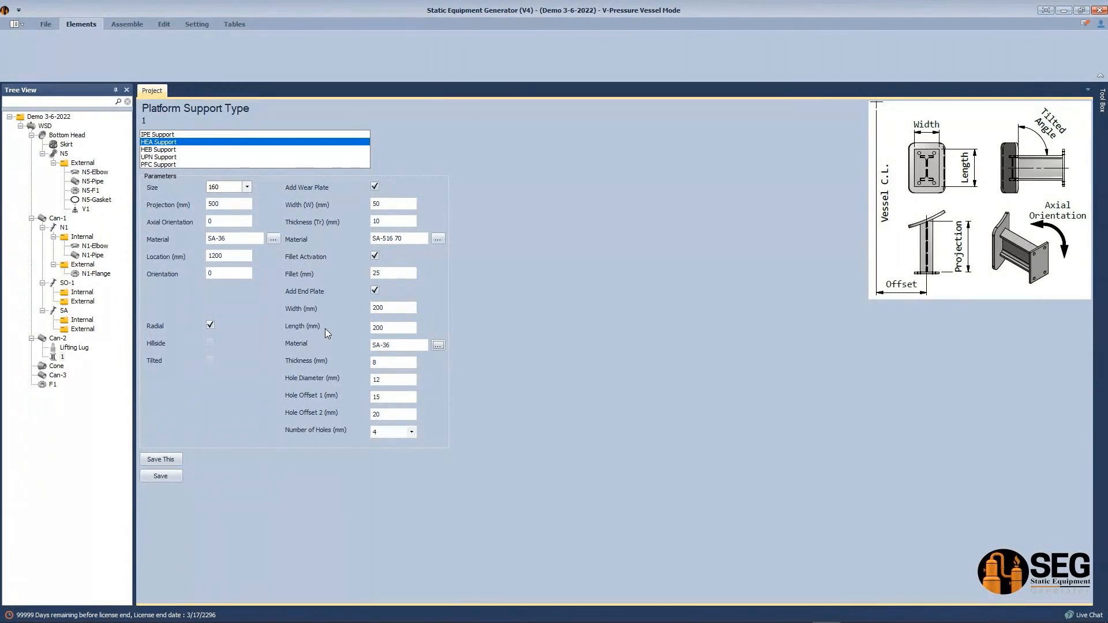
key(Tab)
key(Tab)
click(161, 476)
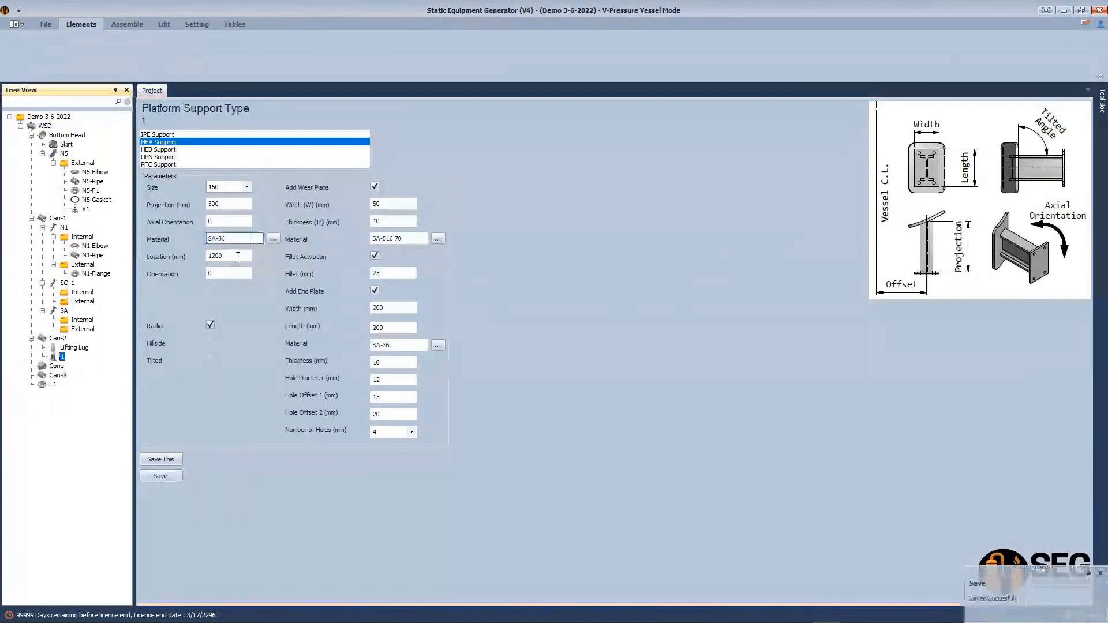
Step: Generate the platform support in the WSD assembly in Inventor and orbit the vessel to inspect it
click(119, 22)
click(24, 46)
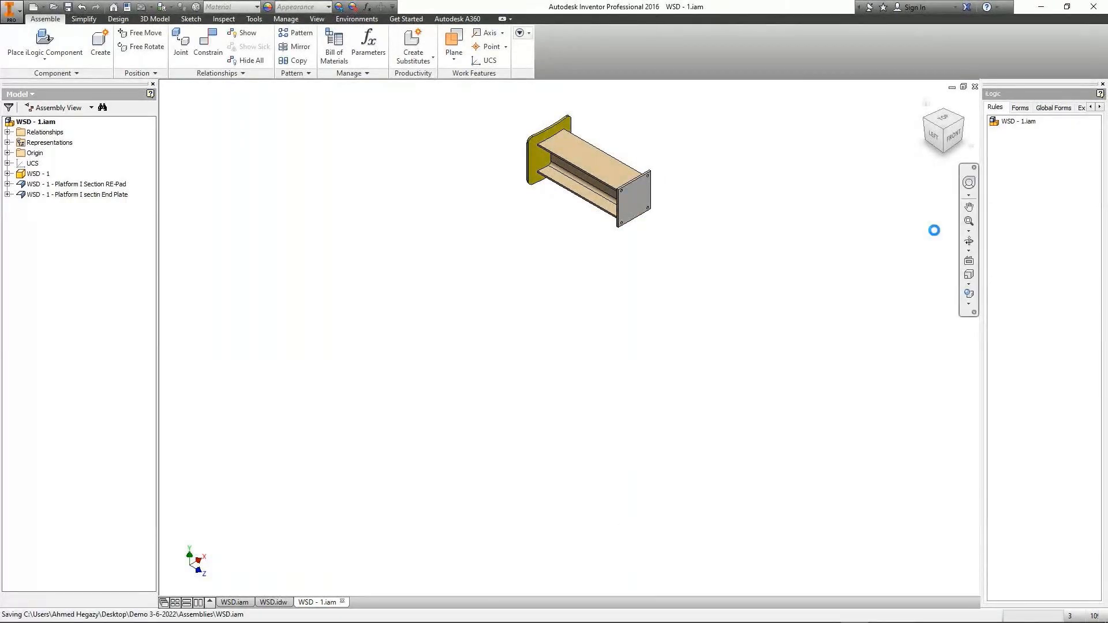
click(972, 245)
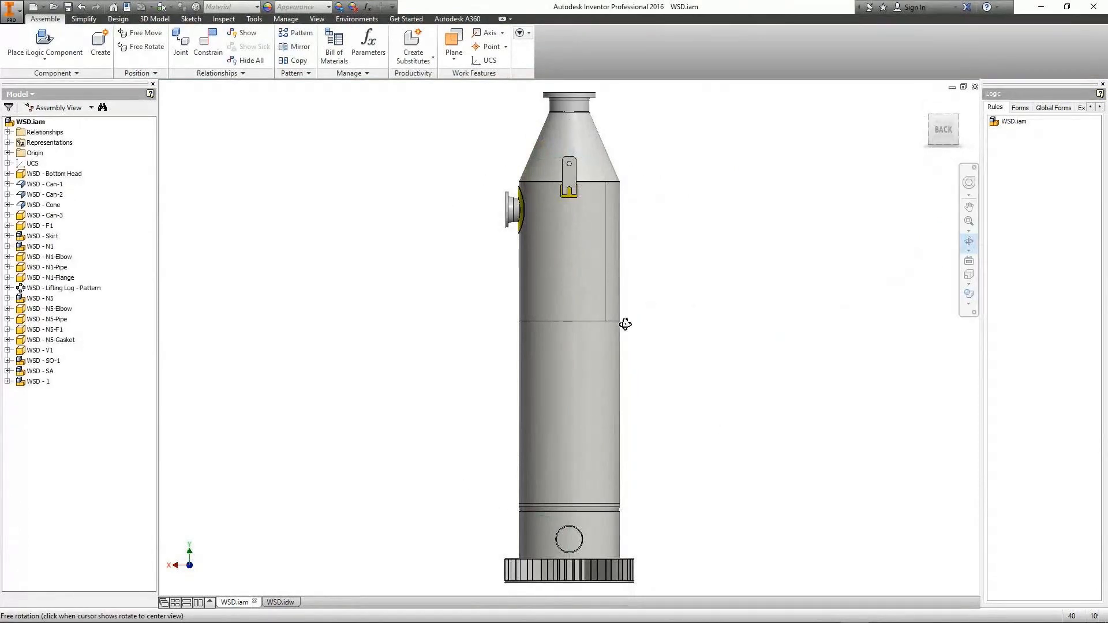
Step: Examine the generated platform support on the vessel shell from several angles, including its beam, wear plate and end plate
drag(626, 324, 519, 330)
scroll(590, 217, down, 4)
drag(611, 296, 568, 281)
scroll(581, 299, down, 4)
scroll(484, 277, up, 4)
drag(489, 274, 362, 316)
scroll(612, 318, down, 4)
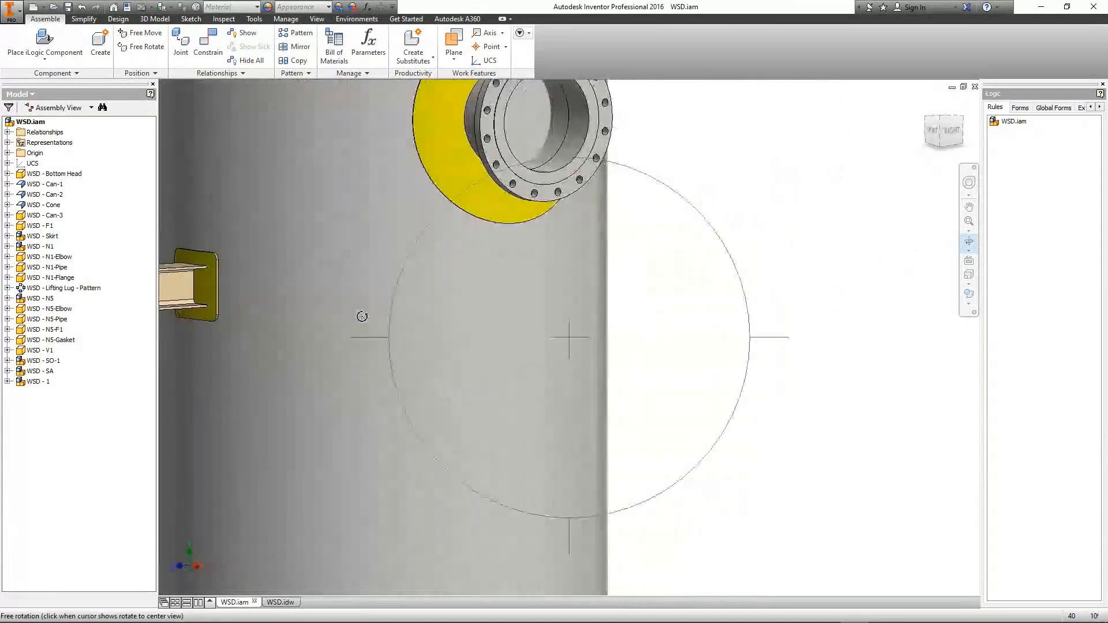
middle_drag(362, 316, 531, 279)
scroll(532, 279, down, 3)
scroll(531, 280, up, 4)
drag(534, 280, 511, 309)
scroll(500, 319, down, 4)
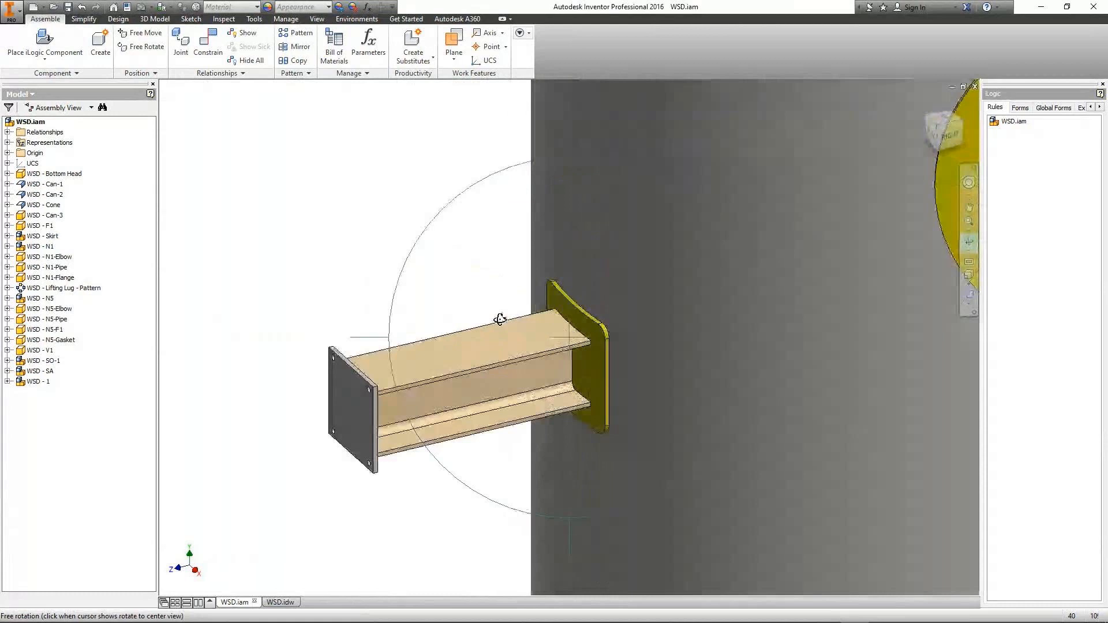
right_click(500, 319)
click(474, 356)
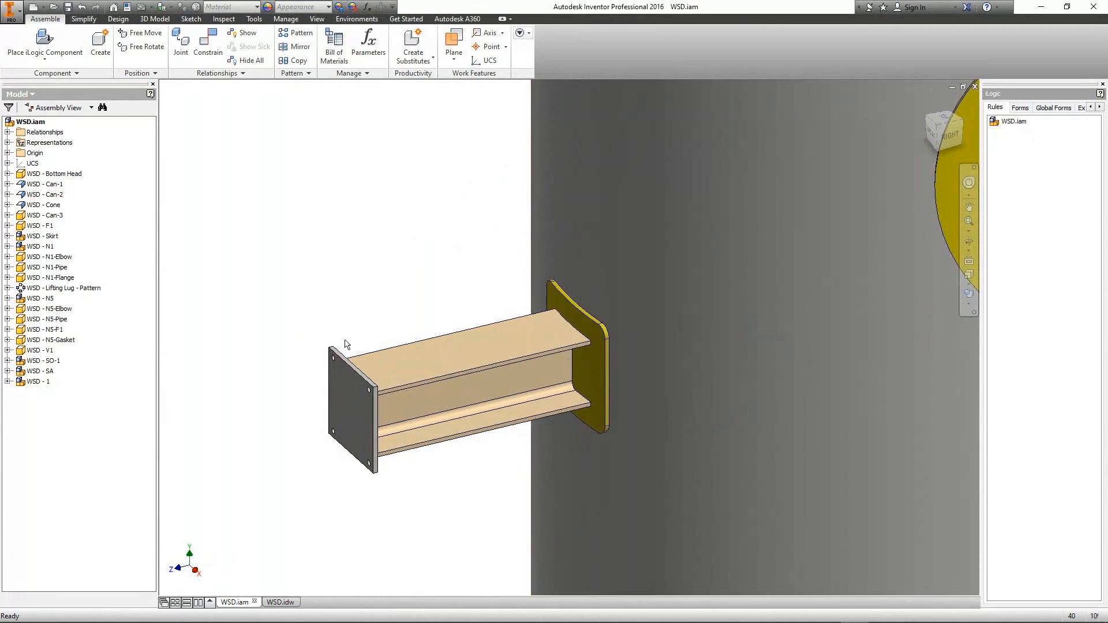
scroll(312, 359, up, 5)
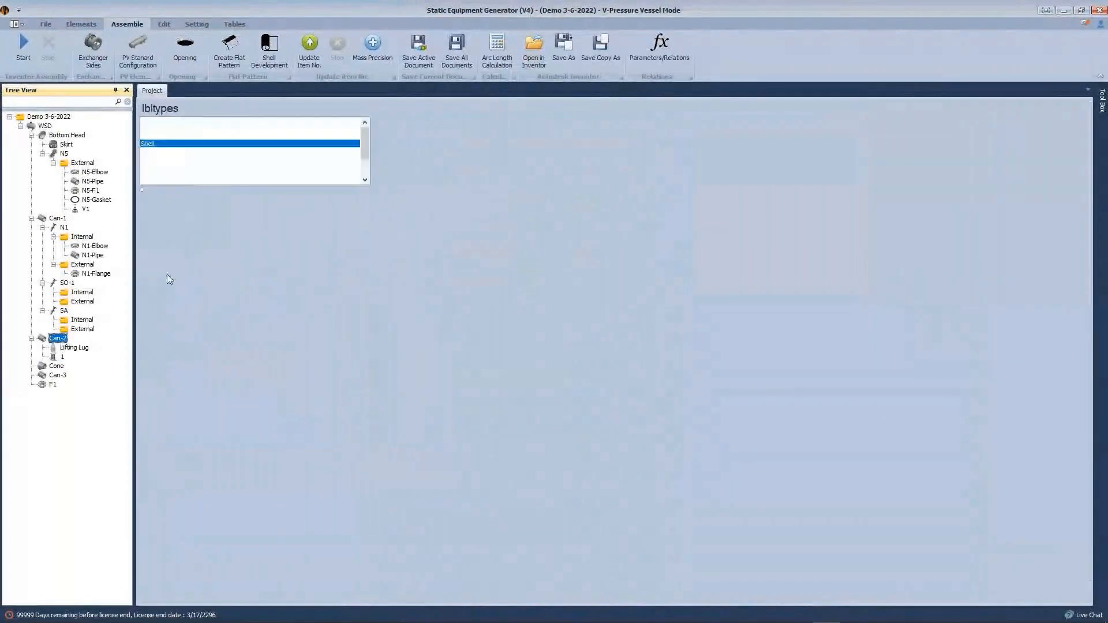
Step: In Static Equipment Generator, add a platform clip named Clip to Can-2 as an external attachment and open its parameters
click(82, 25)
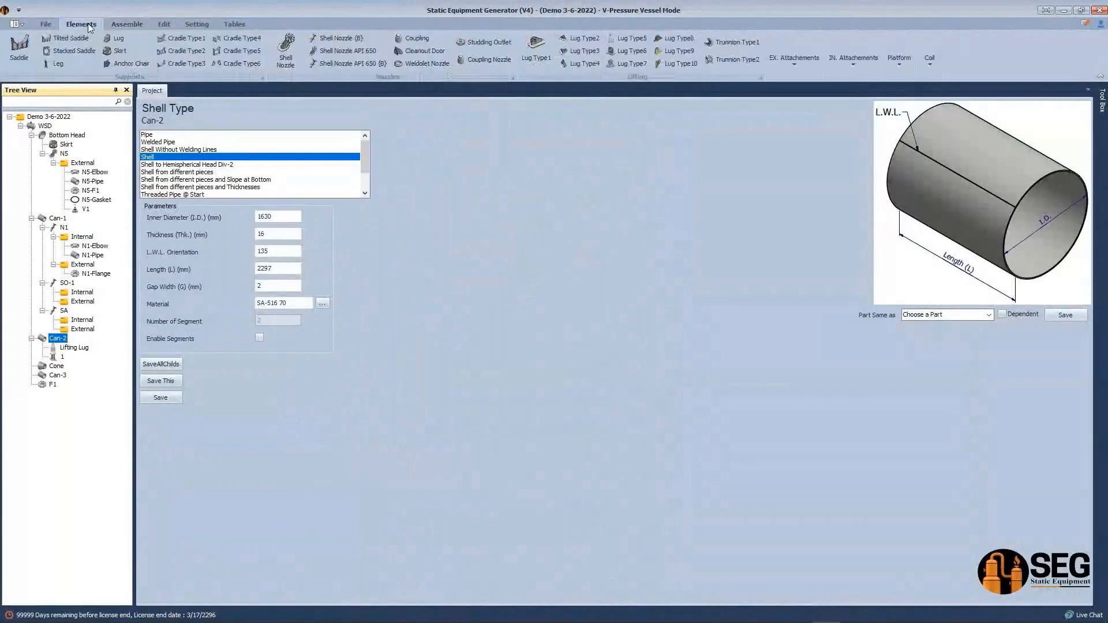
click(799, 68)
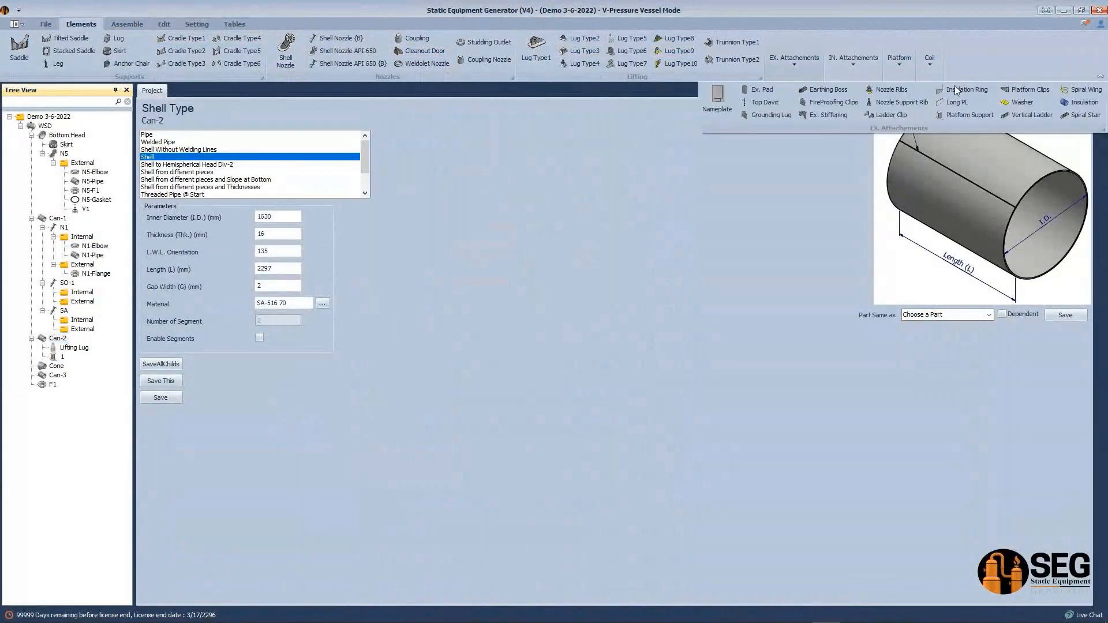
click(1002, 100)
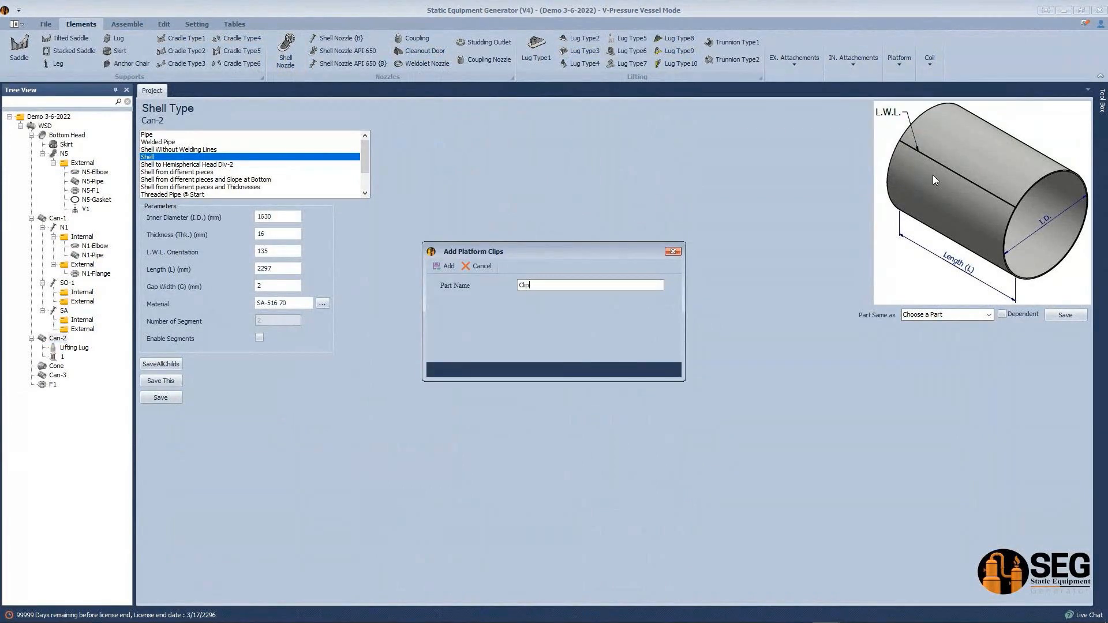
key(Return)
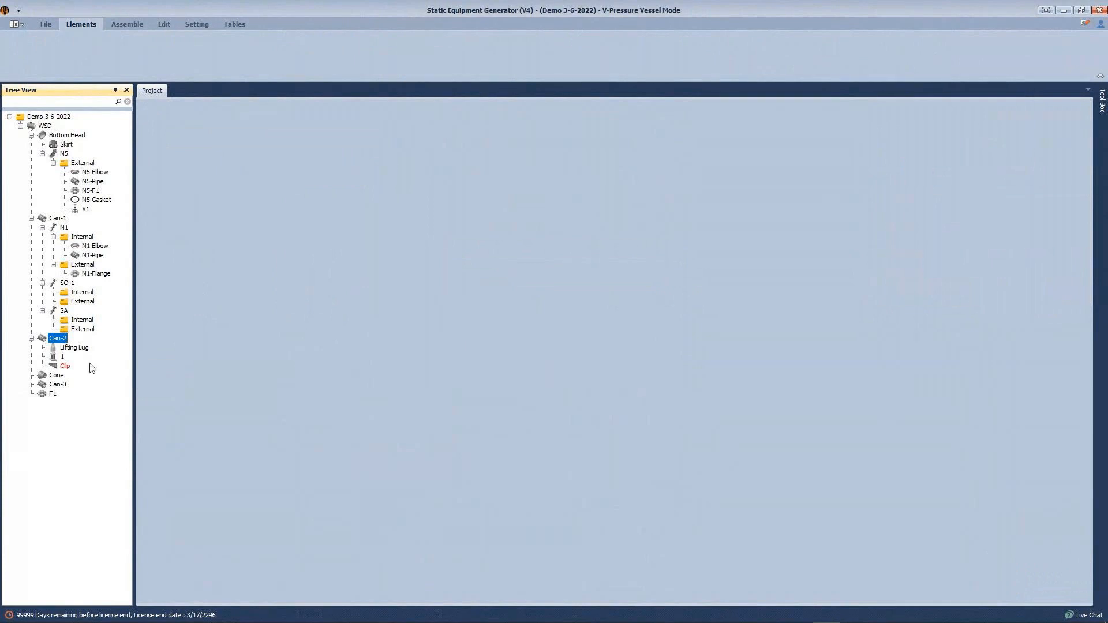
click(64, 367)
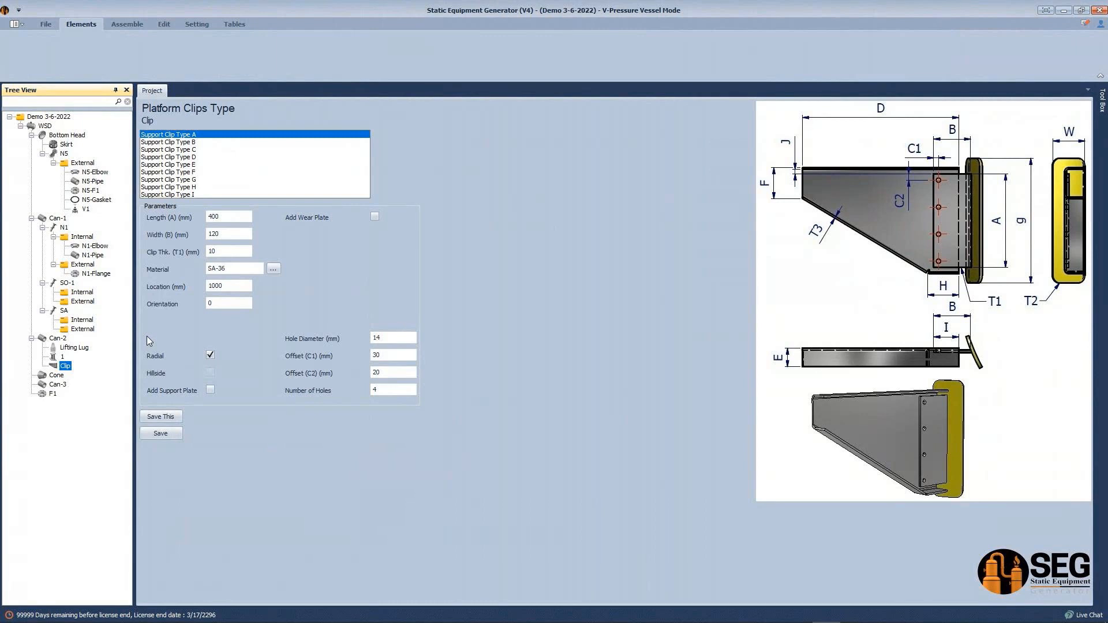
Step: Preview Support Clip Type I, review the WSD assembly and its drawing in Inventor, and return to Static Equipment Generator
click(193, 196)
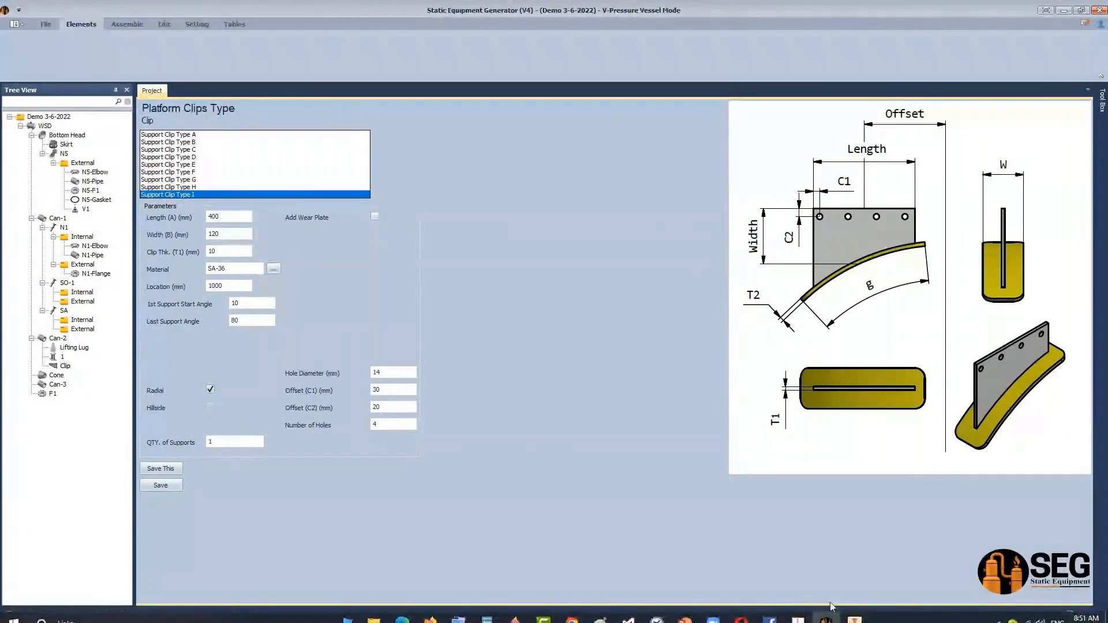
click(854, 619)
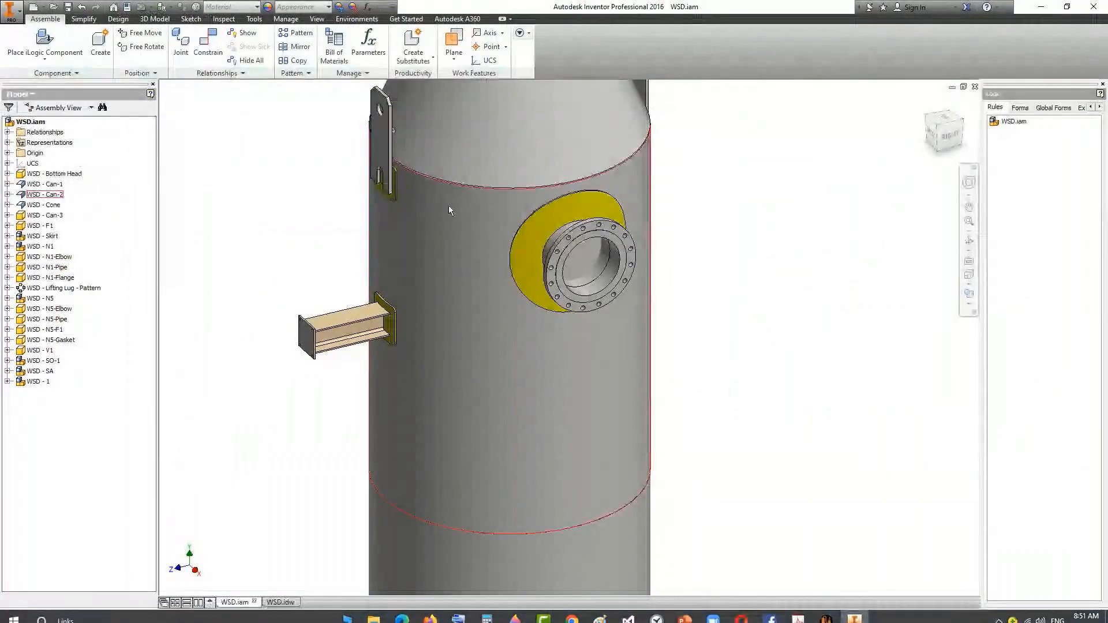
click(347, 23)
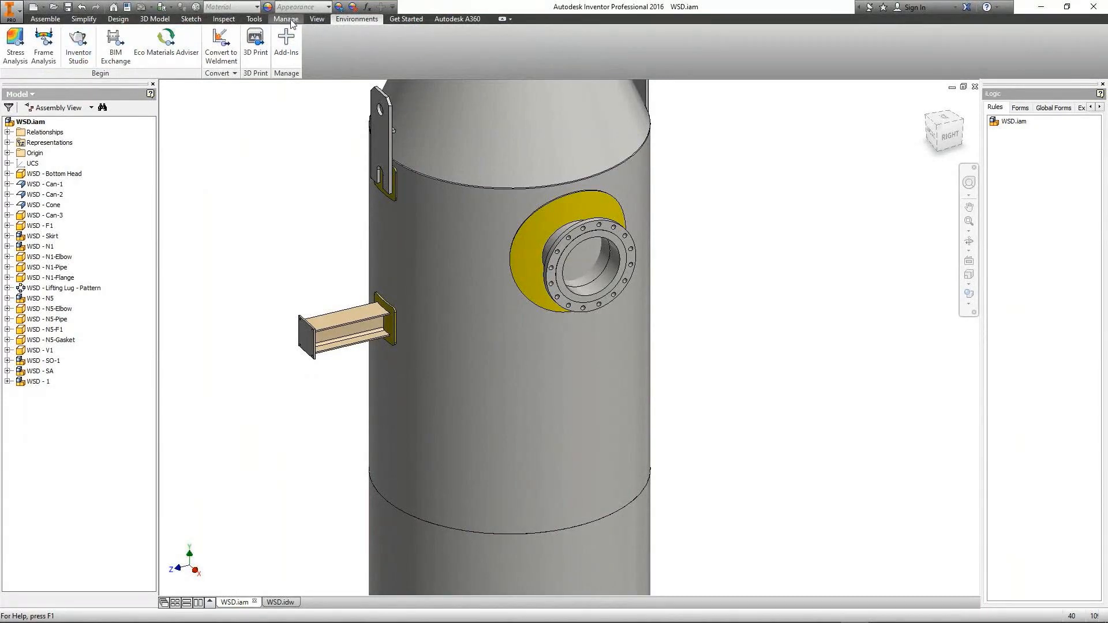
click(118, 19)
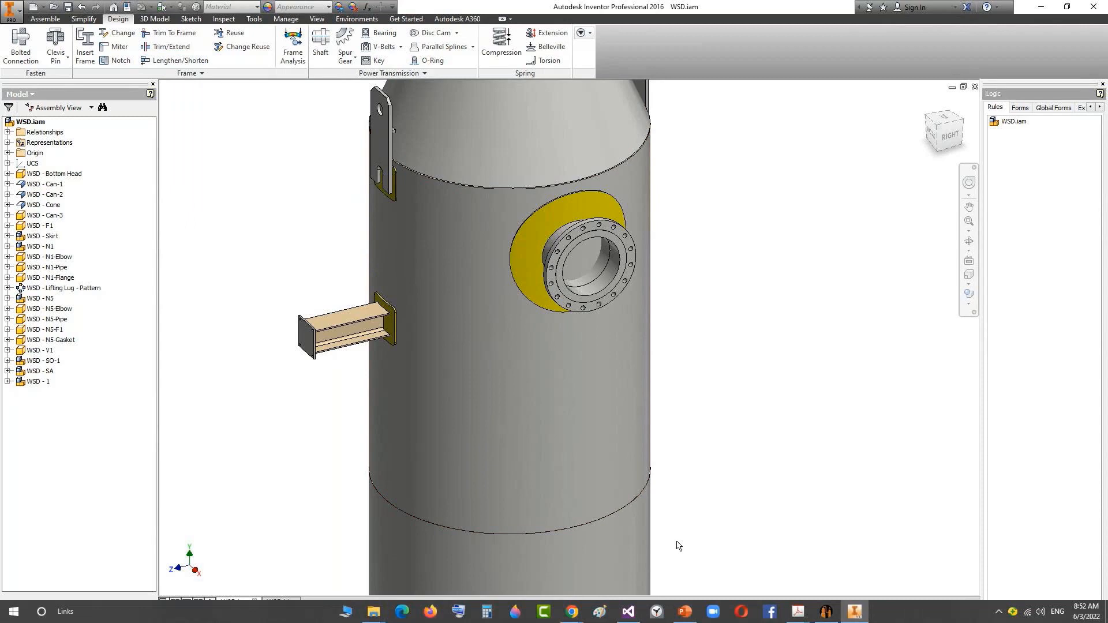
scroll(723, 378, down, 3)
scroll(723, 378, up, 5)
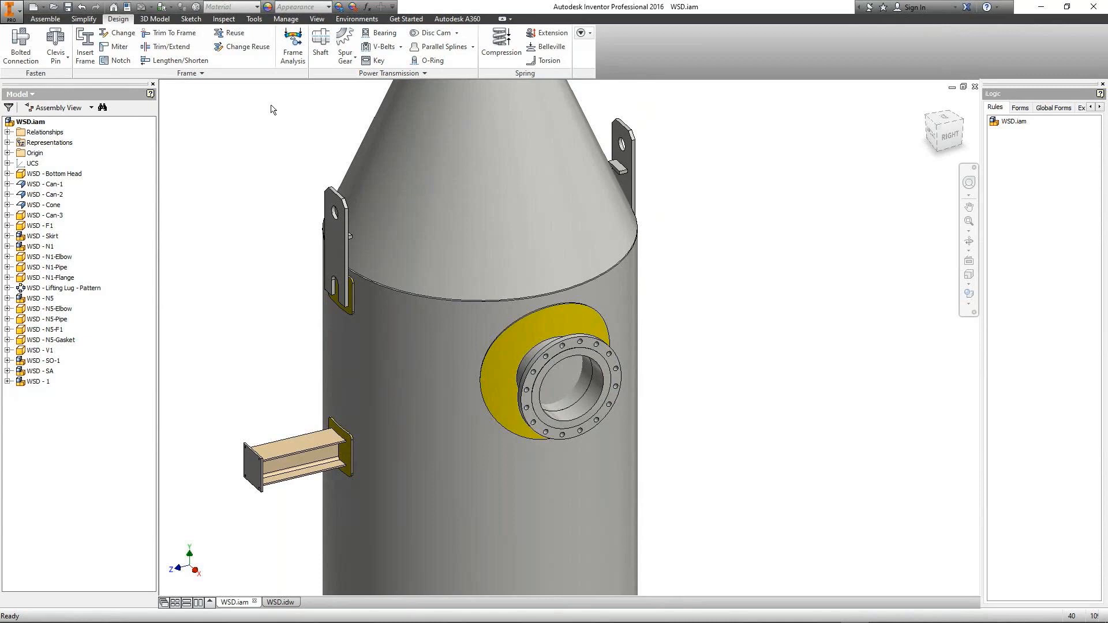
click(281, 602)
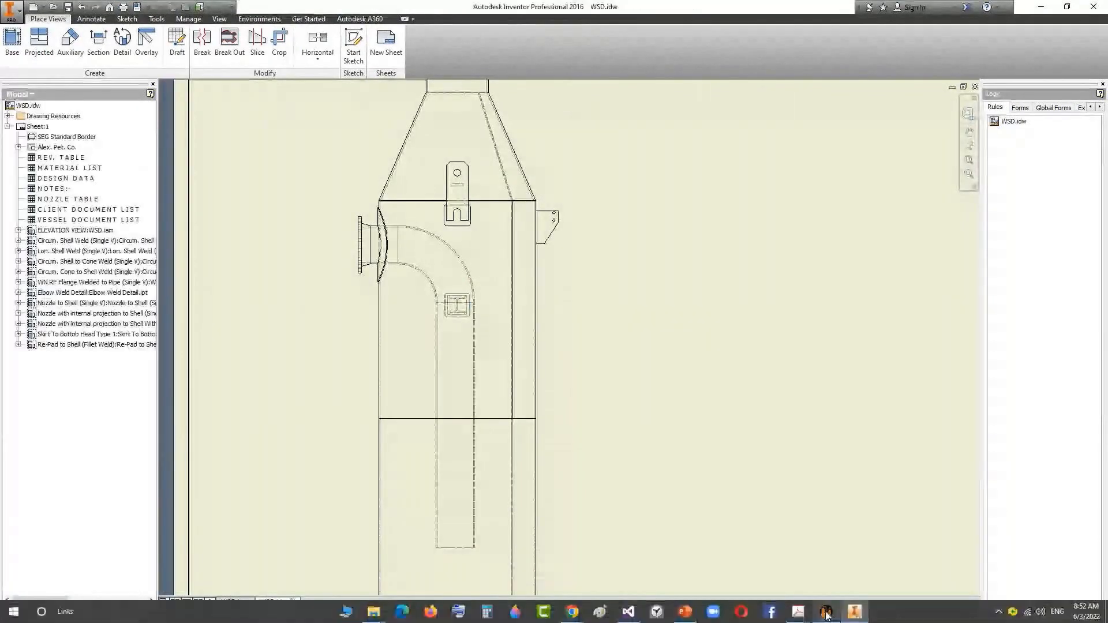
click(826, 612)
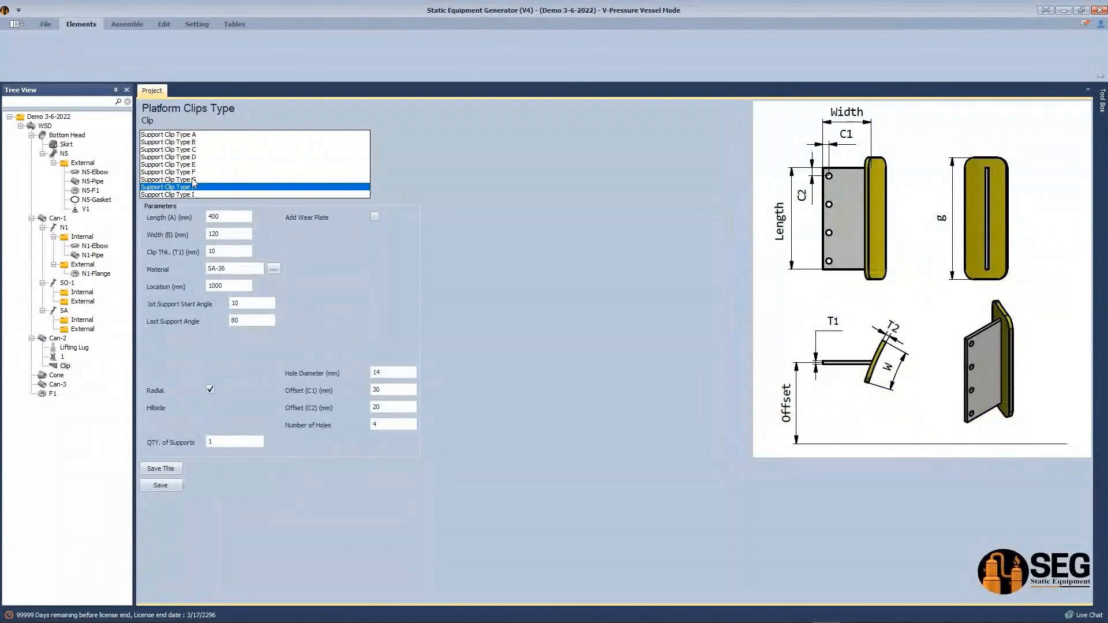
Step: Make the clip a Support Clip Type A with an orientation of 90 and add a wear plate
click(194, 136)
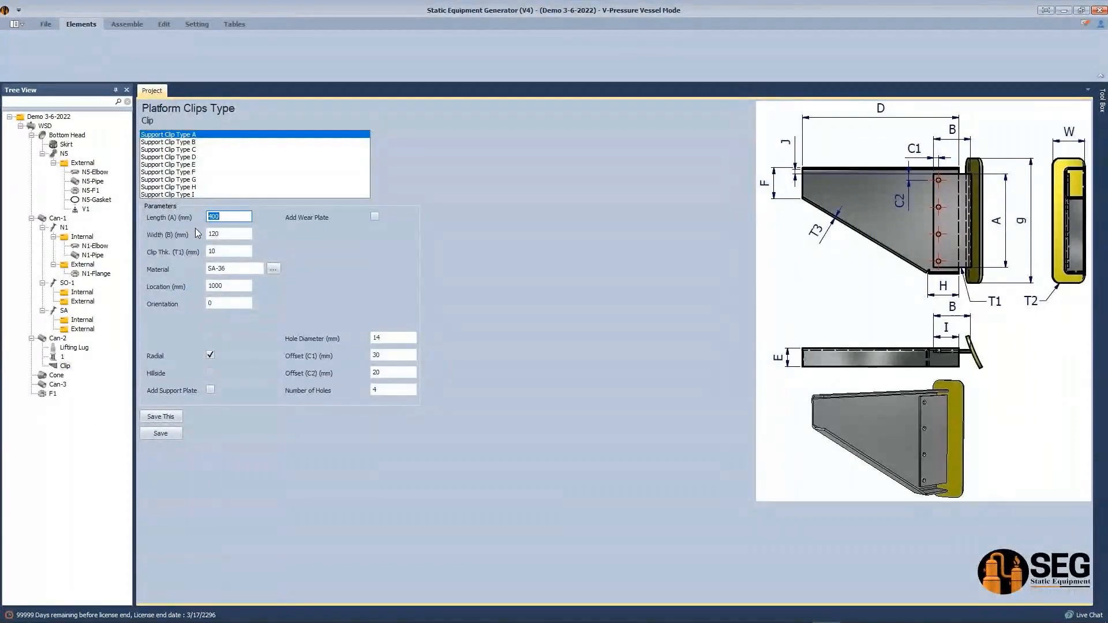
key(Tab)
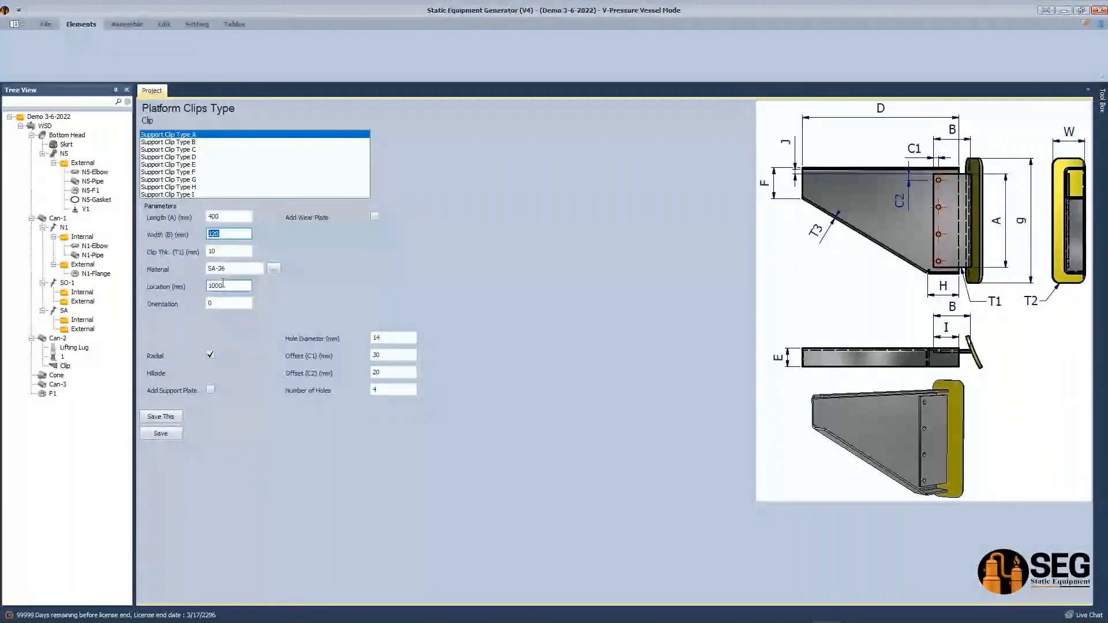
drag(224, 285, 190, 303)
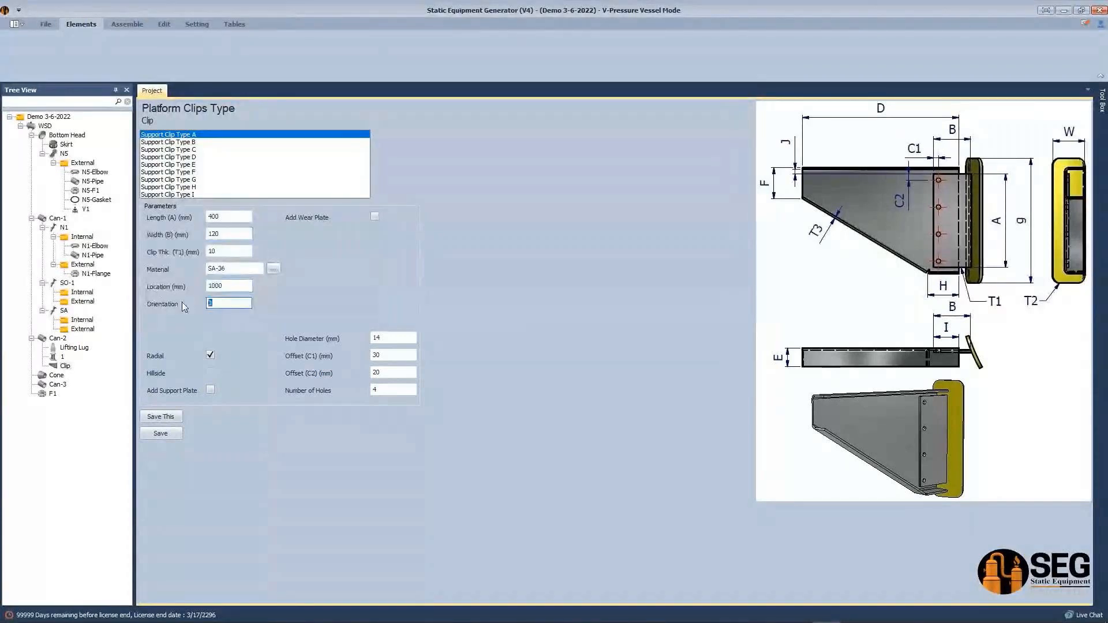
key(BackSpace)
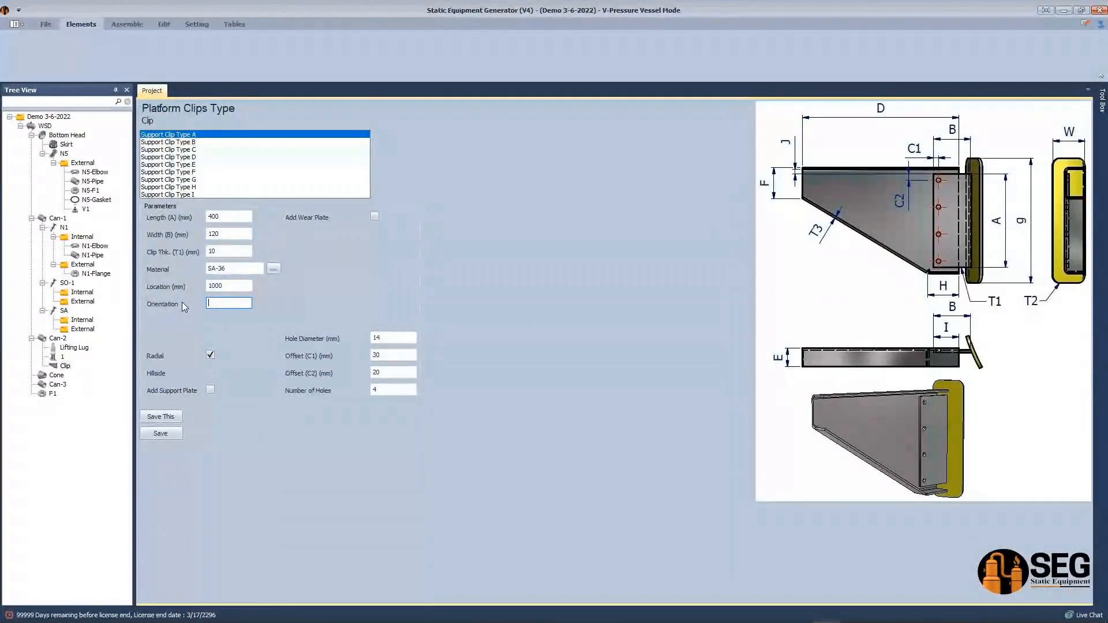
click(374, 216)
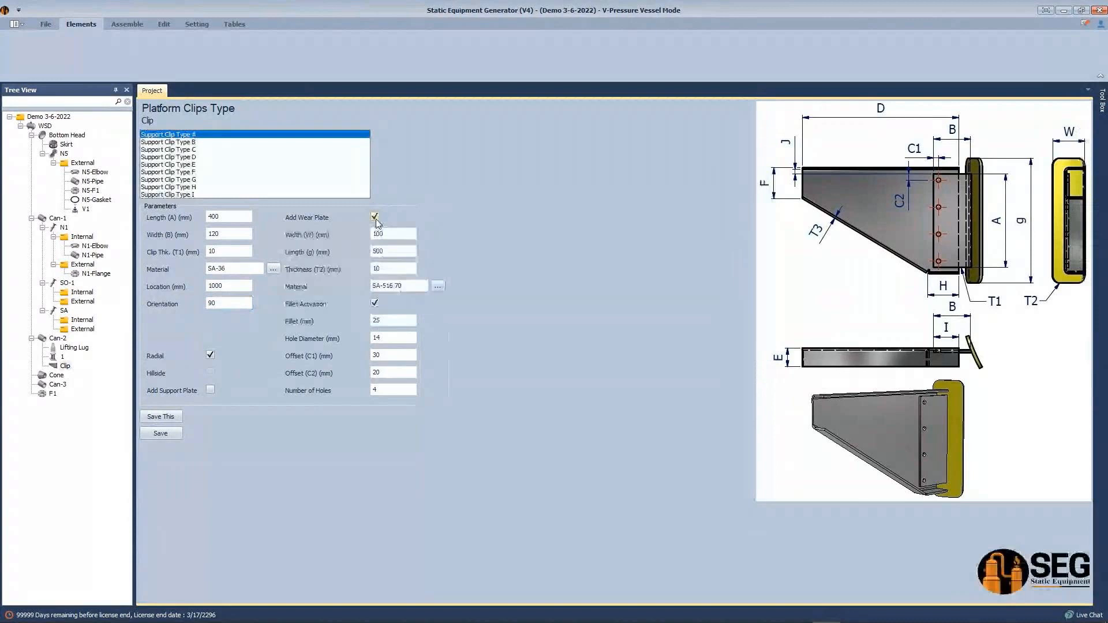
click(403, 340)
key(shift+Tab)
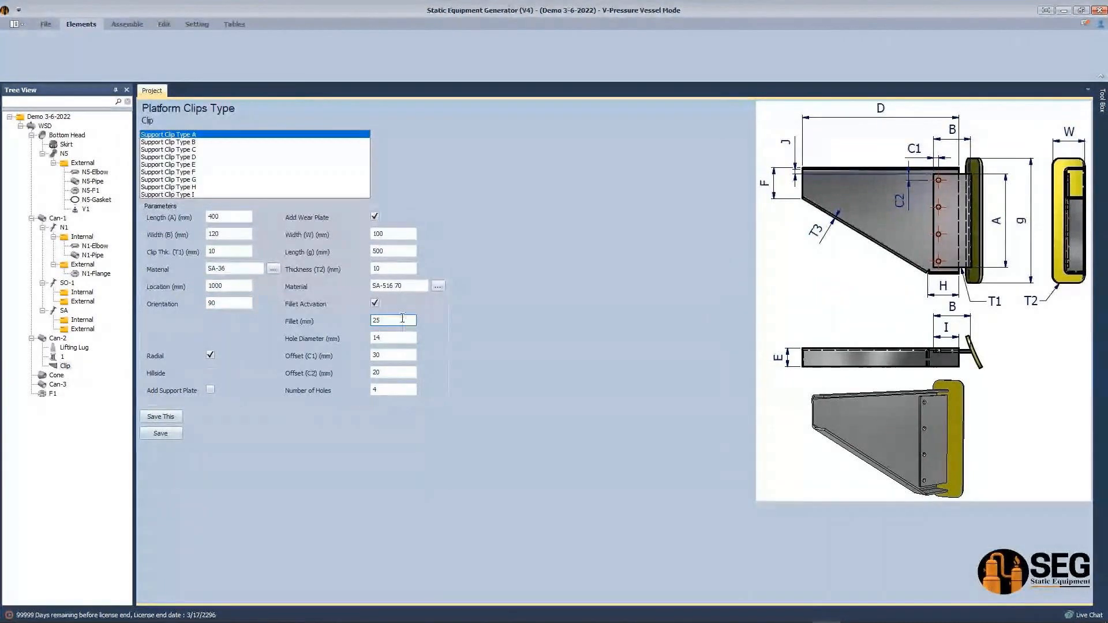
Step: Add a support plate to the clip, set its length D to 1200 mm, and save the clip
click(209, 392)
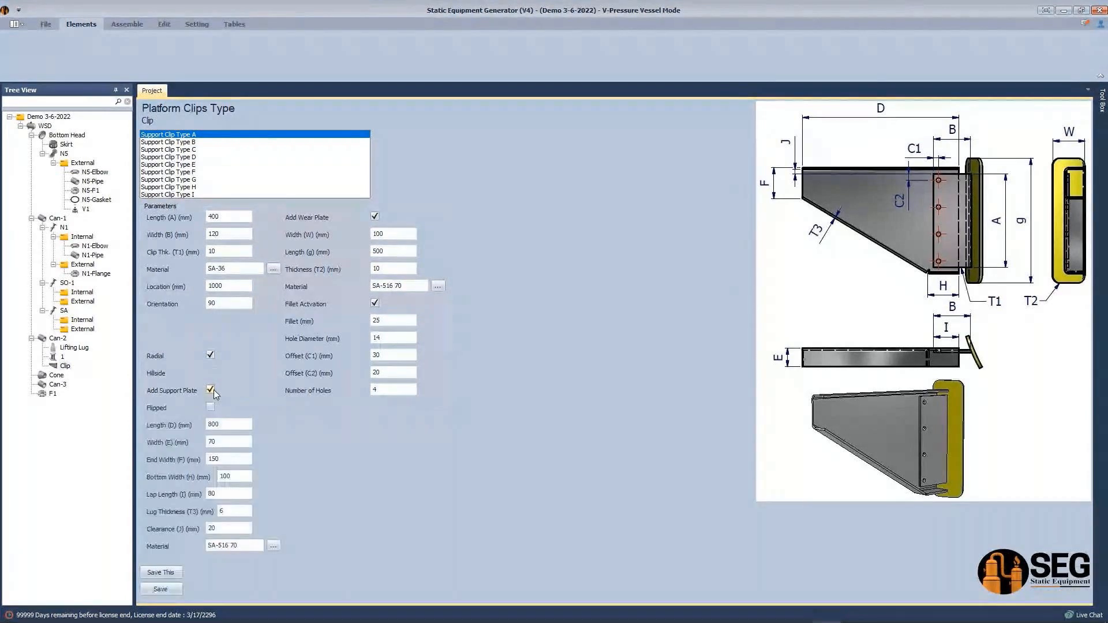
key(Tab)
key(Tab)
text(1200)
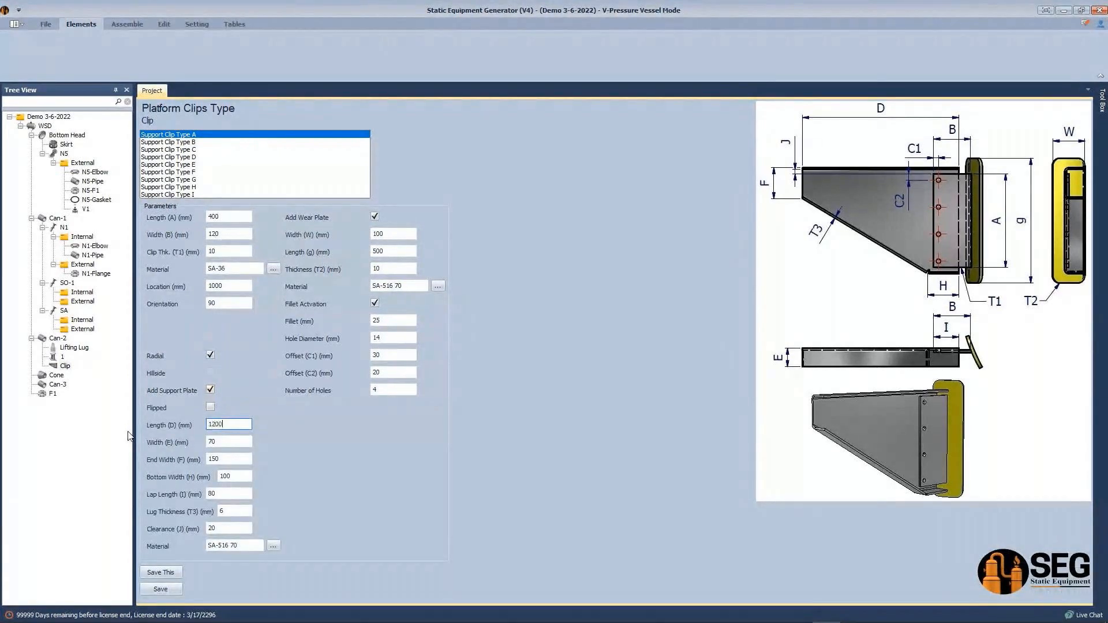
click(173, 590)
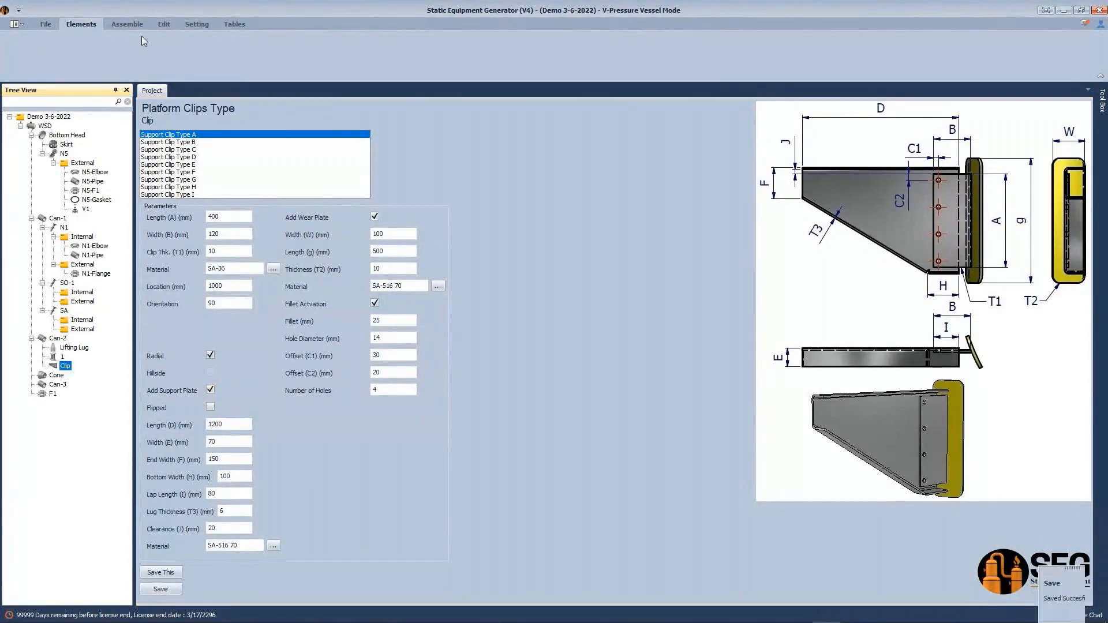
Step: Generate the platform clip in the WSD assembly in Inventor
click(127, 24)
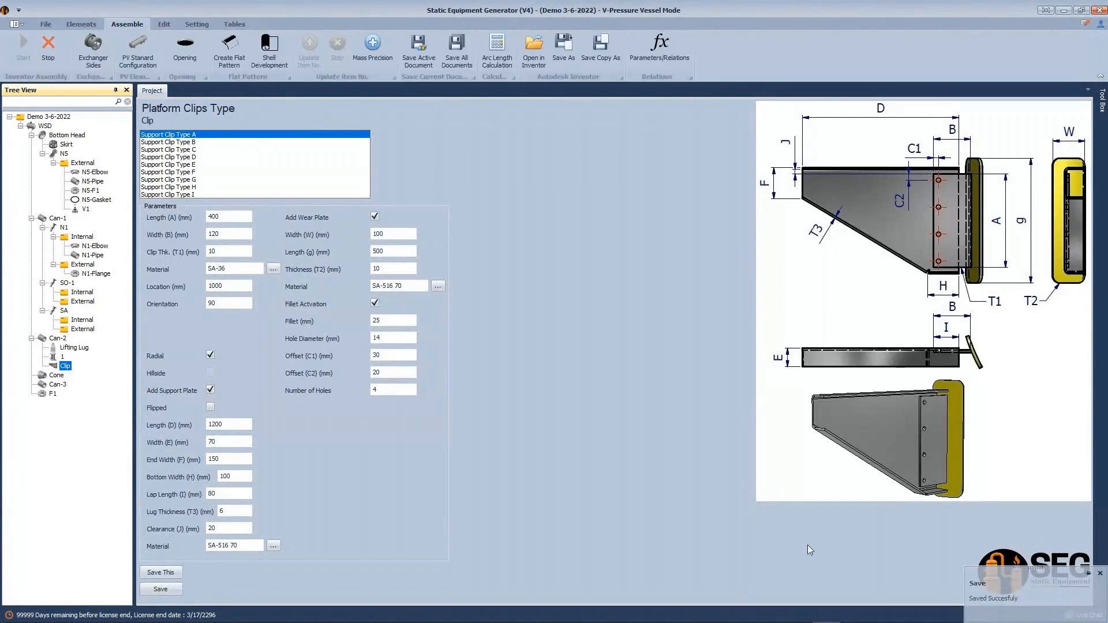
click(853, 611)
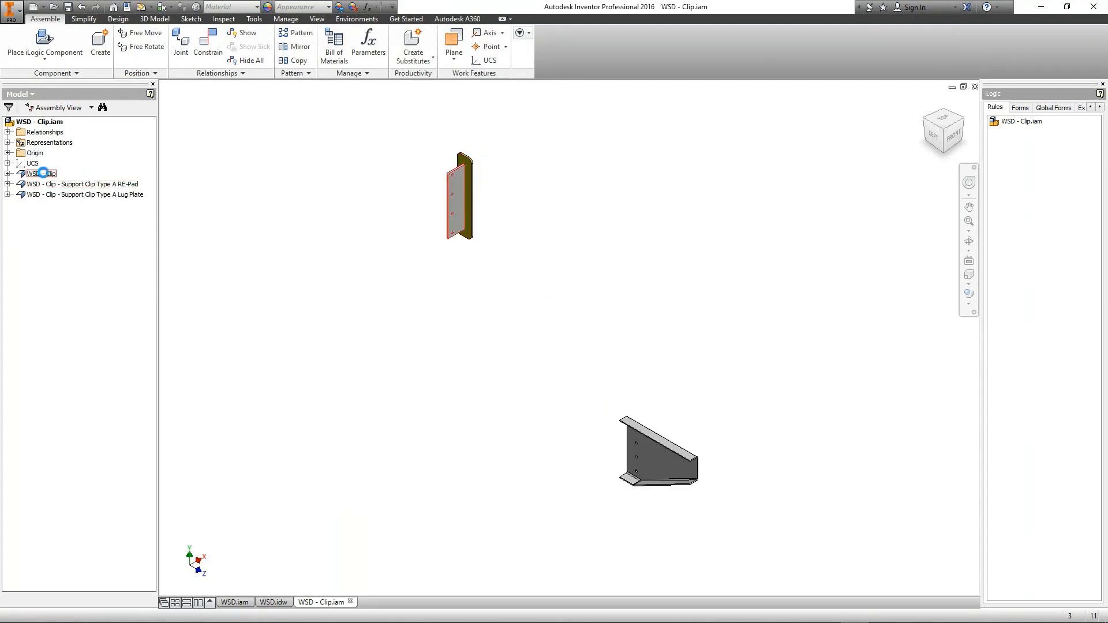
click(463, 163)
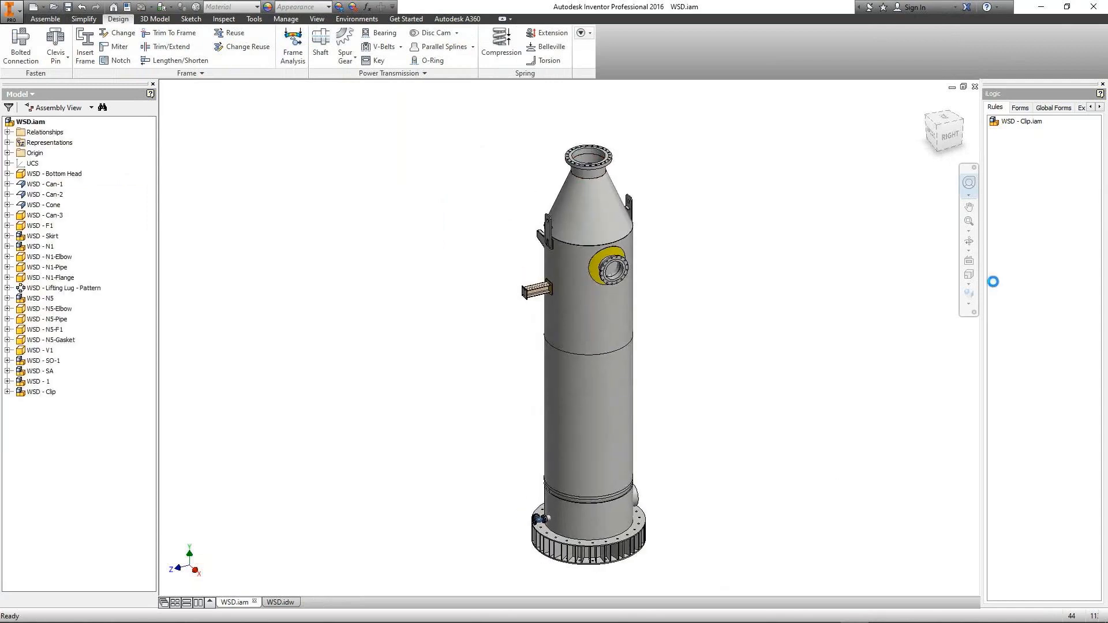
Step: Orbit the WSD vessel and examine the new platform clip on the shell beside the platform support
click(968, 241)
drag(641, 274, 661, 273)
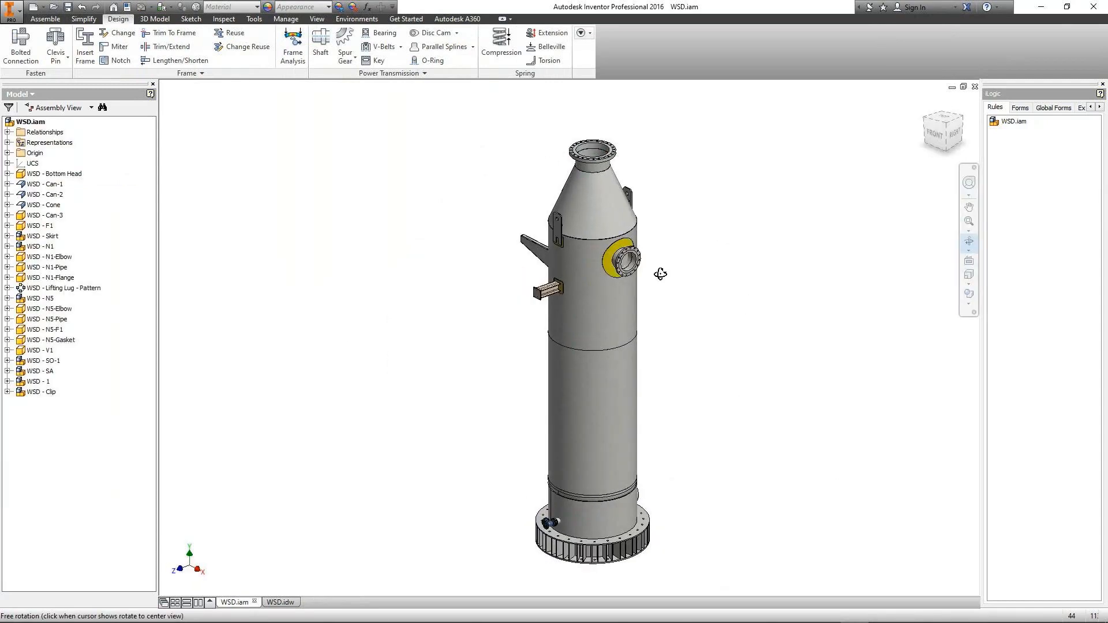
drag(579, 300, 655, 272)
scroll(586, 268, down, 5)
drag(554, 289, 663, 300)
scroll(623, 270, down, 2)
middle_drag(623, 268, 761, 228)
right_click(629, 225)
click(662, 228)
Step: Open the clip's subassembly from the vessel model, and open its lug plate part from there
right_click(585, 274)
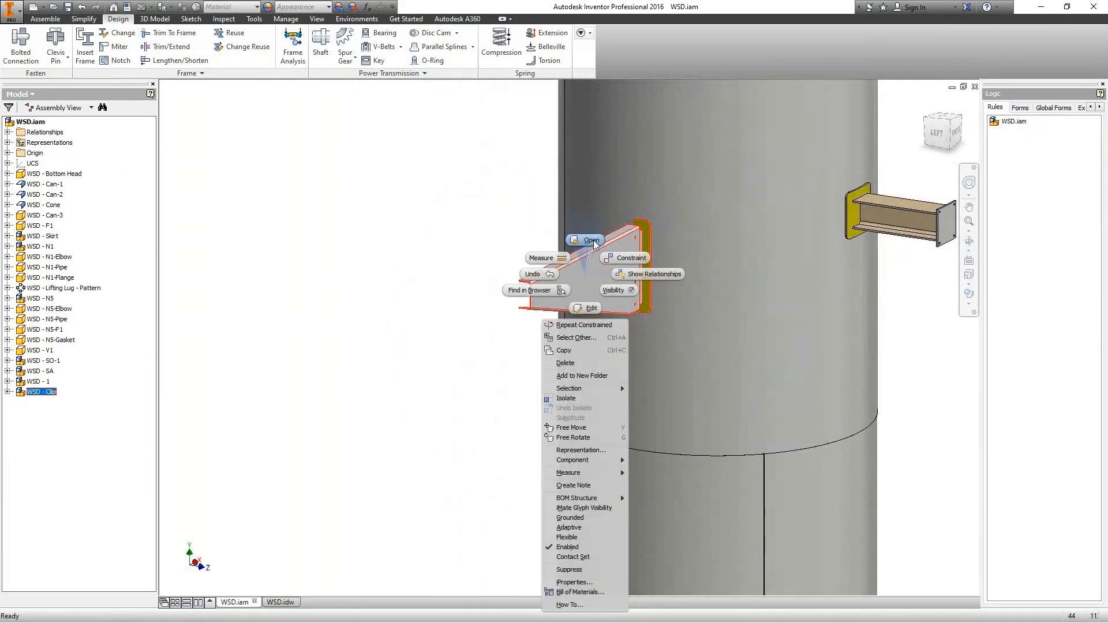
click(591, 240)
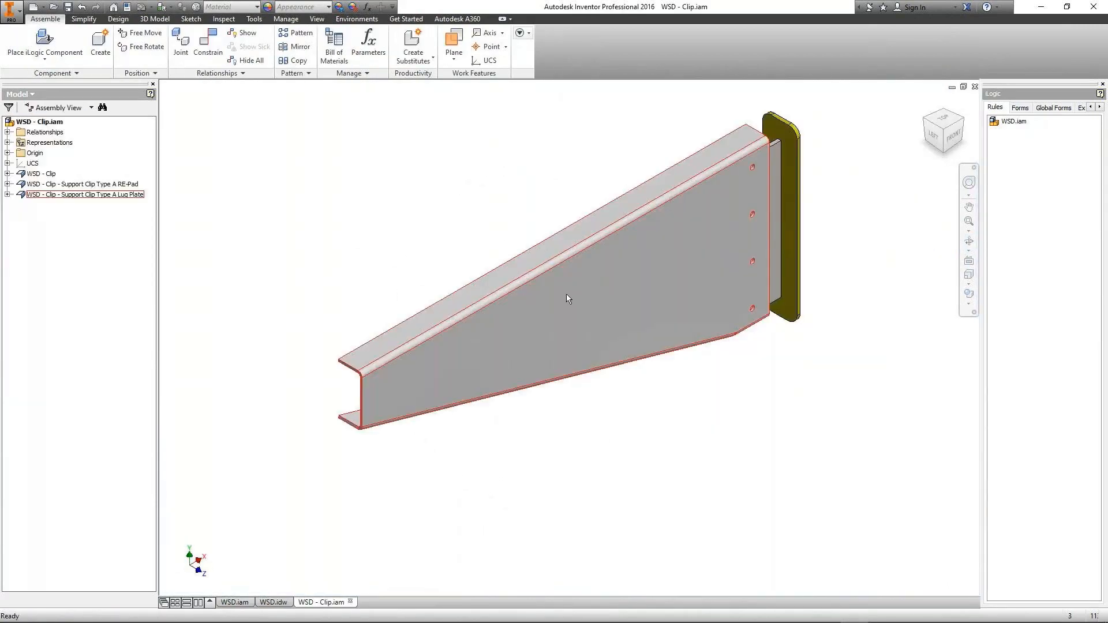
right_click(566, 295)
click(568, 259)
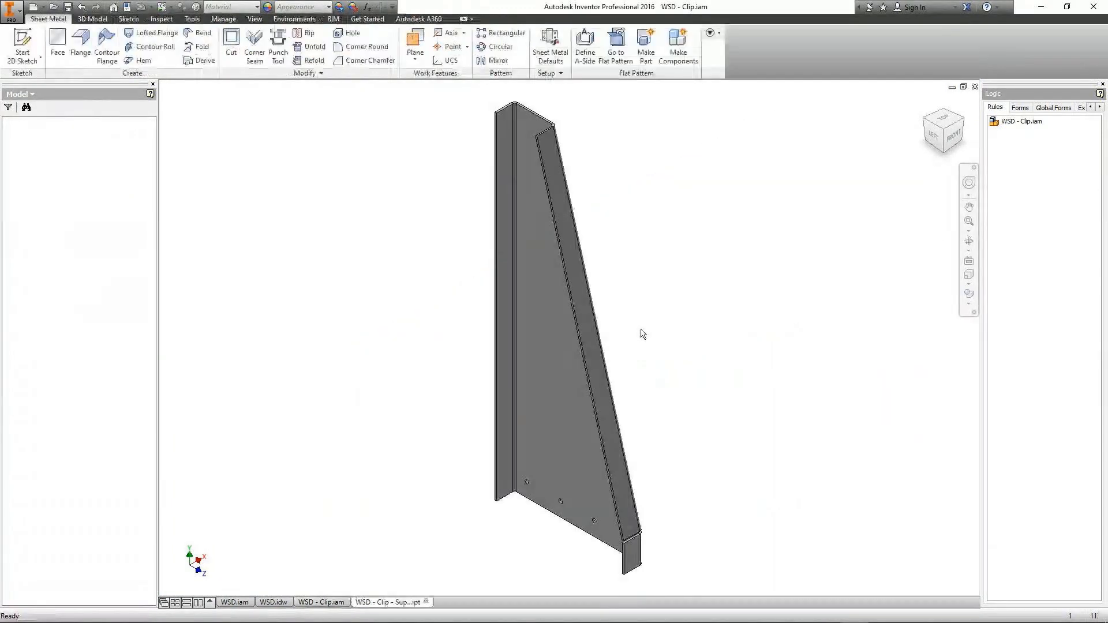
Step: Display the lug plate's flat pattern, inspect it, and close the part to return to the clip assembly
click(568, 172)
click(613, 55)
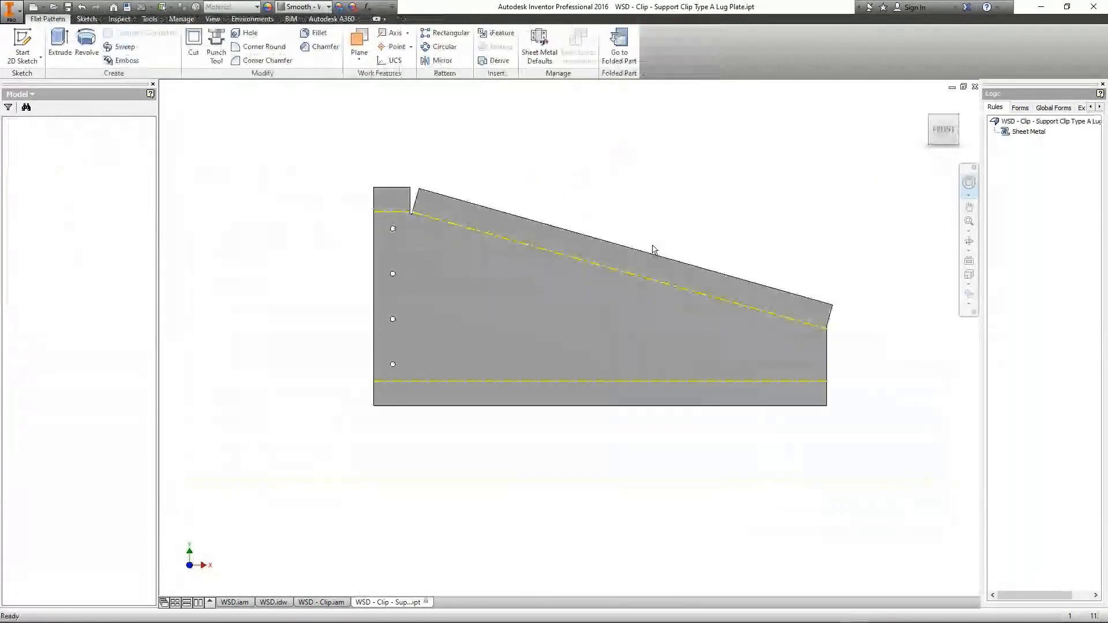
click(969, 244)
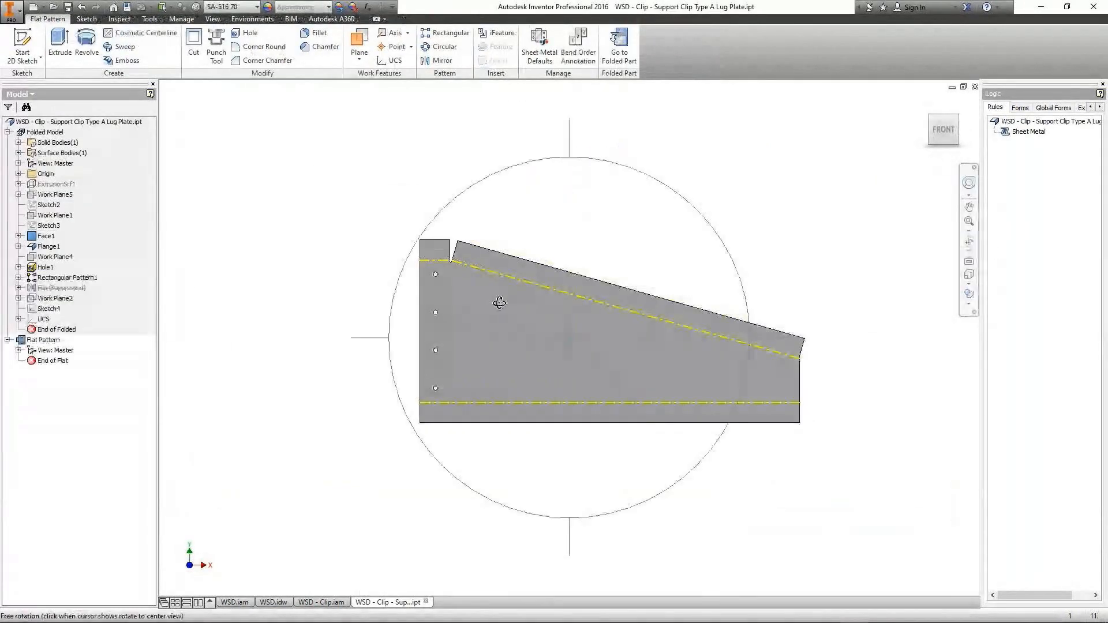
drag(500, 302, 509, 341)
key(Escape)
click(426, 602)
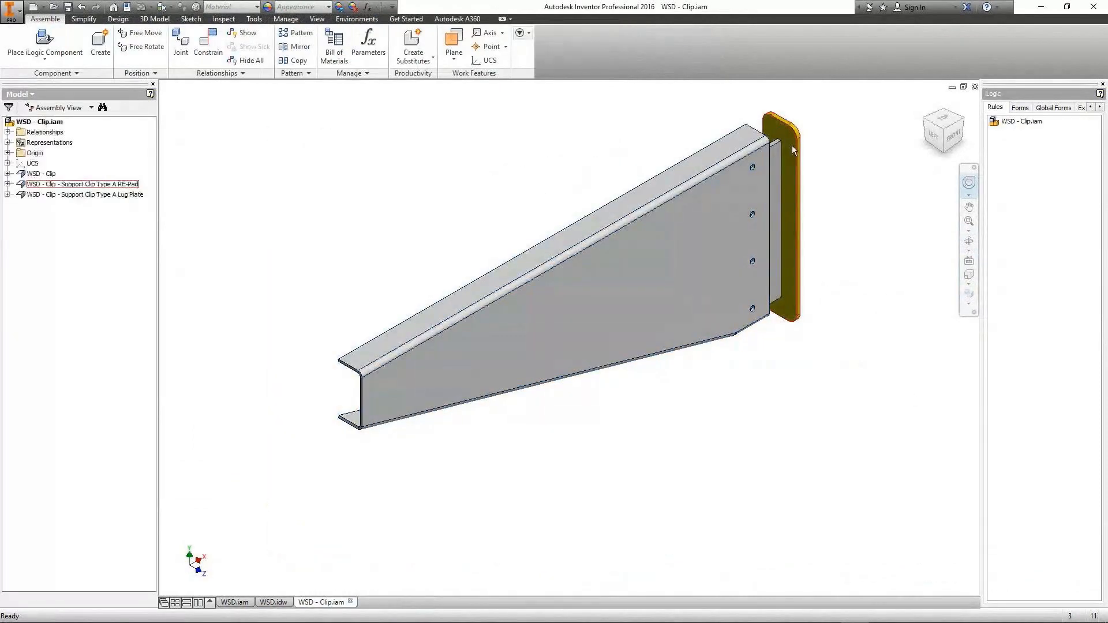
Step: Open the clip's RE-Pad part, display its flat pattern, and close it to return to the WSD vessel assembly
click(792, 146)
right_click(792, 145)
click(791, 178)
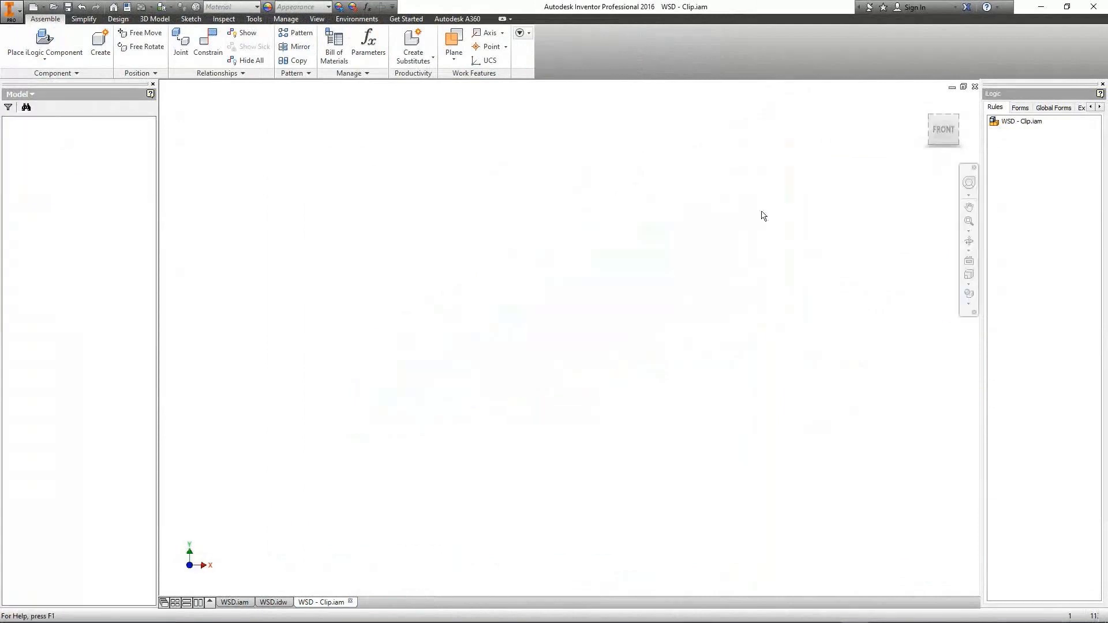
click(567, 218)
click(616, 46)
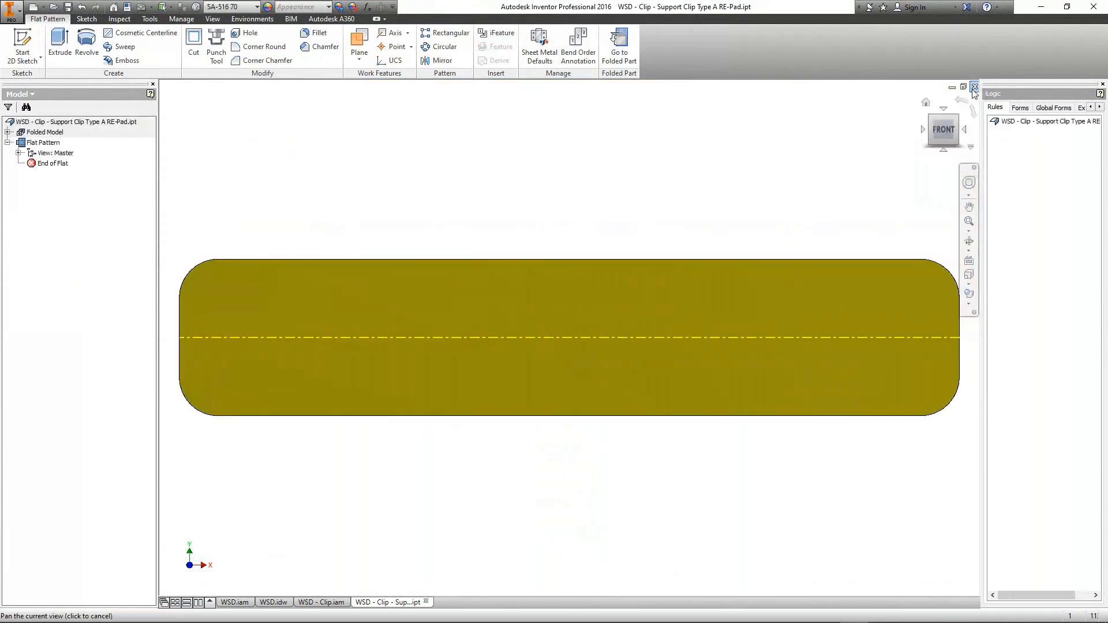
click(974, 87)
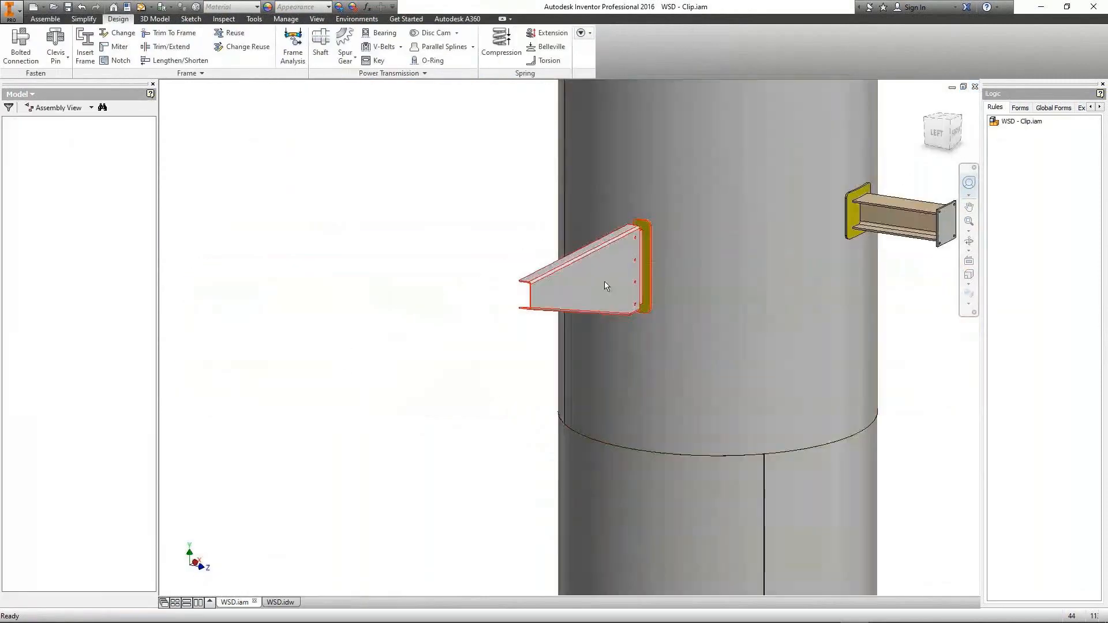
Step: Open the cone part from the WSD vessel assembly and display its flat pattern
scroll(571, 381, down, 6)
scroll(580, 341, up, 6)
right_click(611, 296)
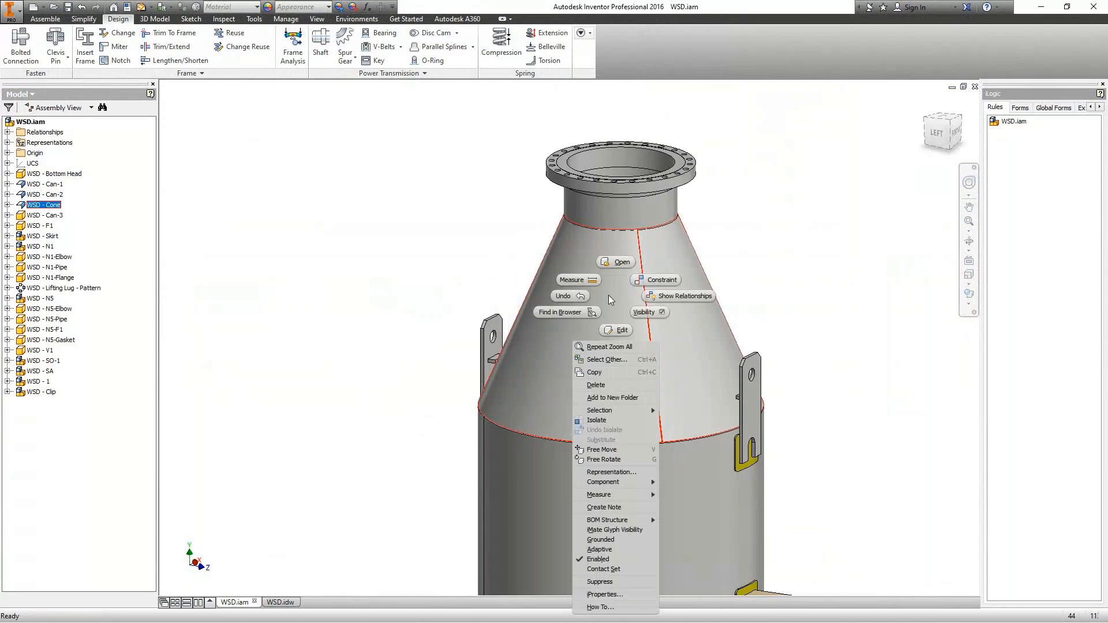
click(614, 260)
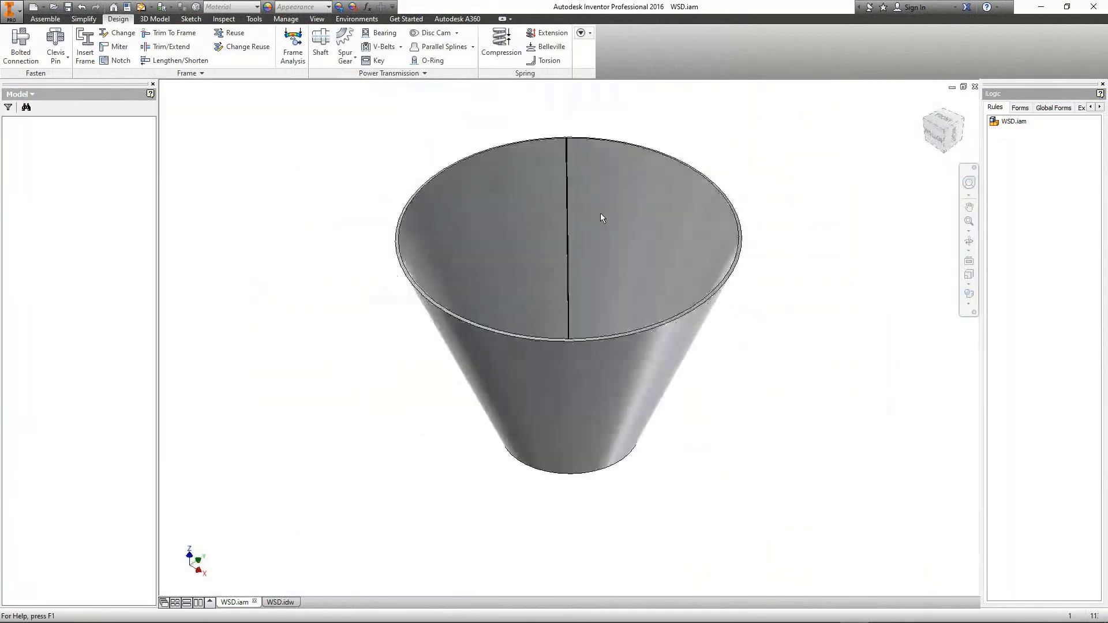
click(619, 51)
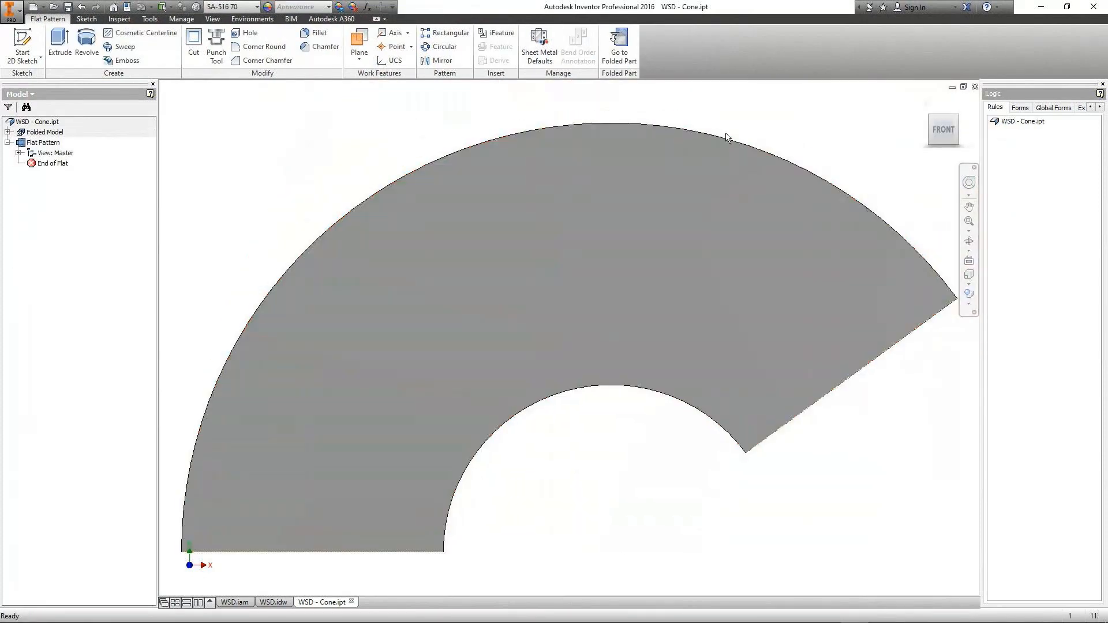
Step: Inspect the cone's flat pattern from different angles, and close the part to return to the vessel assembly
scroll(410, 401, down, 3)
middle_drag(437, 405, 465, 429)
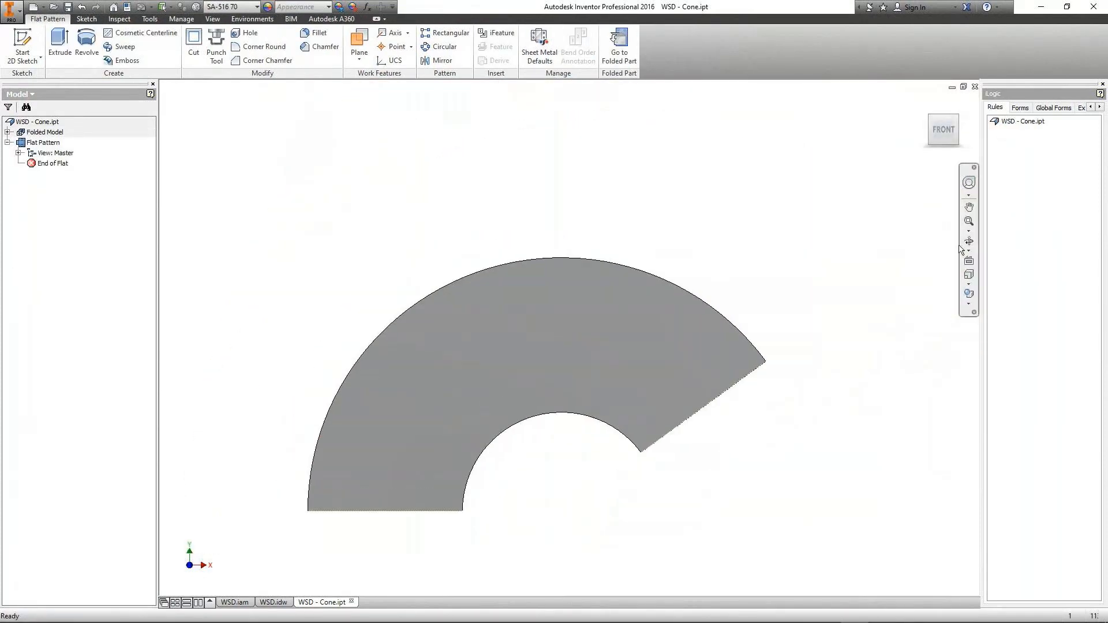
click(970, 243)
drag(456, 324, 521, 334)
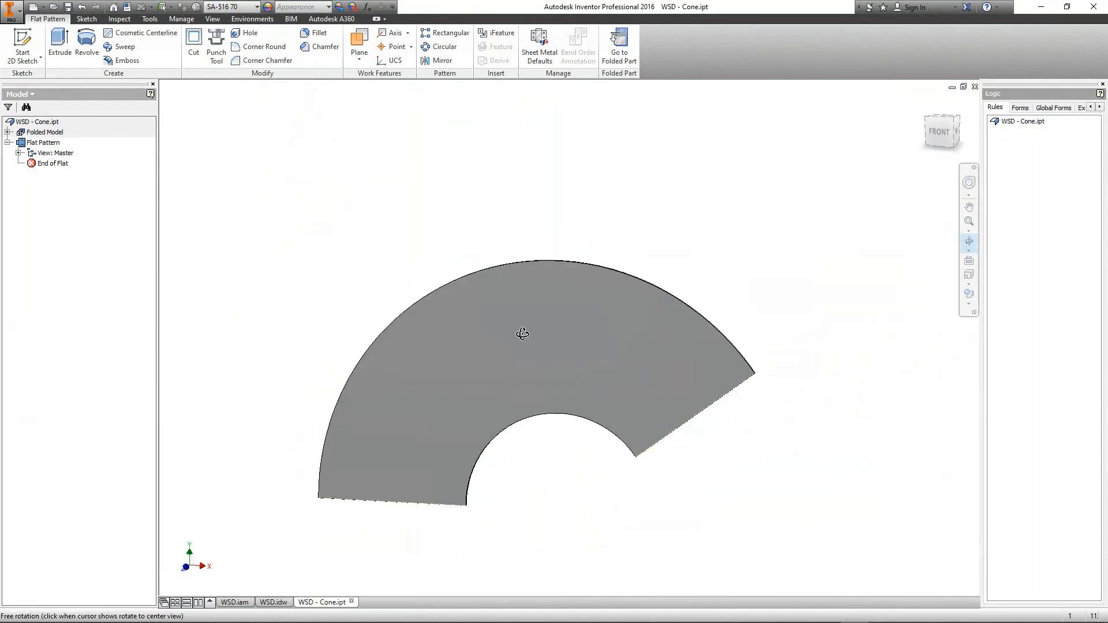
click(974, 87)
scroll(692, 390, up, 5)
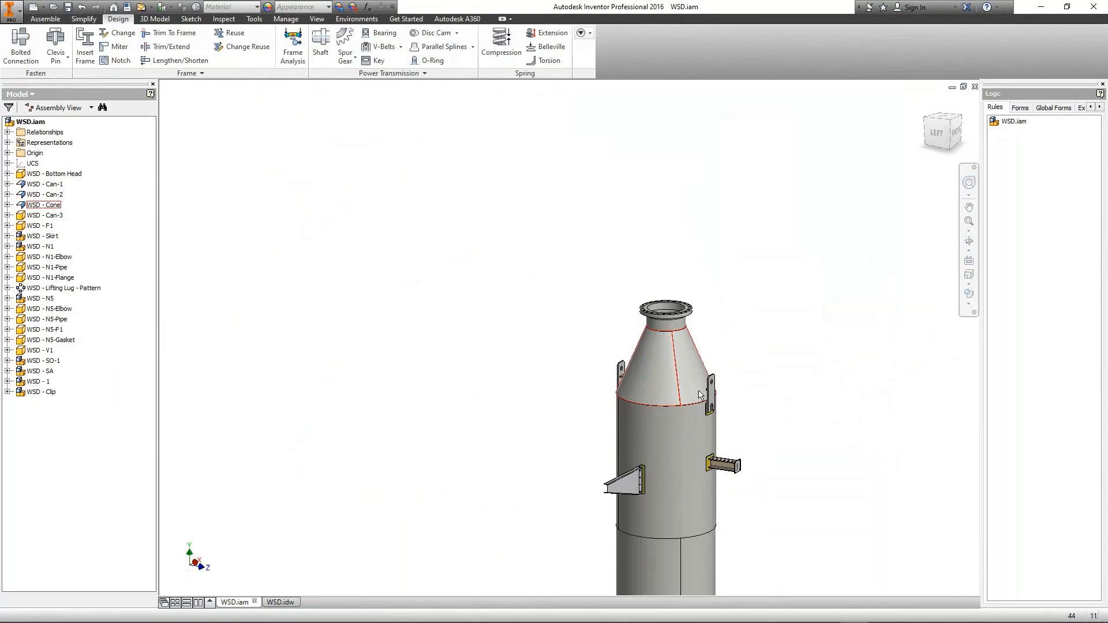
middle_drag(695, 392, 668, 281)
Step: Switch to Static Equipment Generator and delete the Alexandria Petroleum Co. template from the custom drawing templates
mouse_move(728, 590)
click(826, 612)
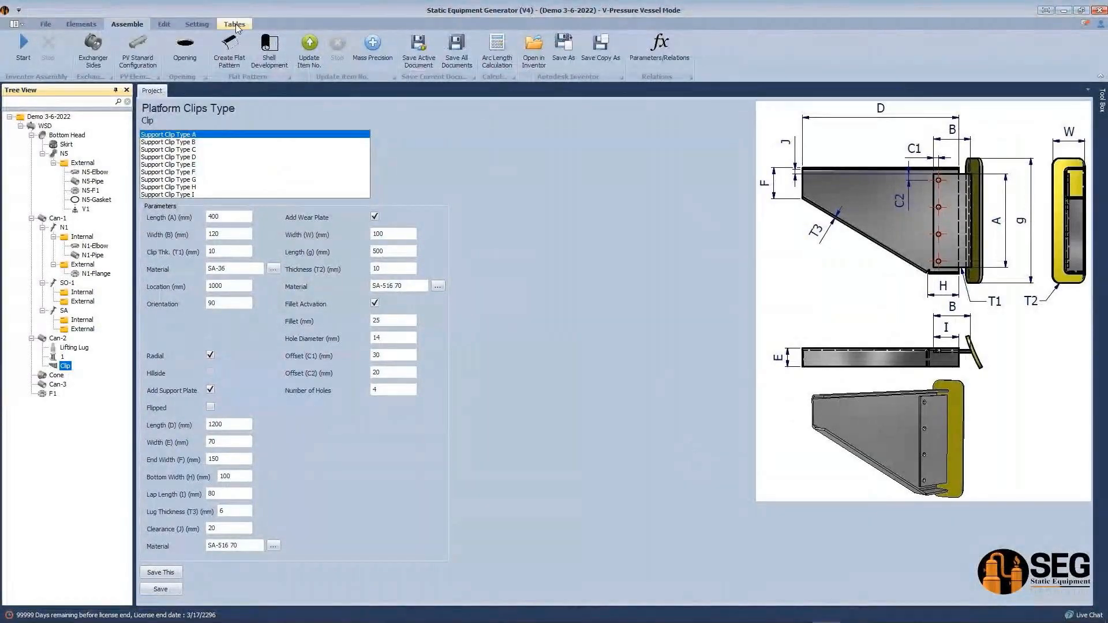
click(197, 24)
click(163, 25)
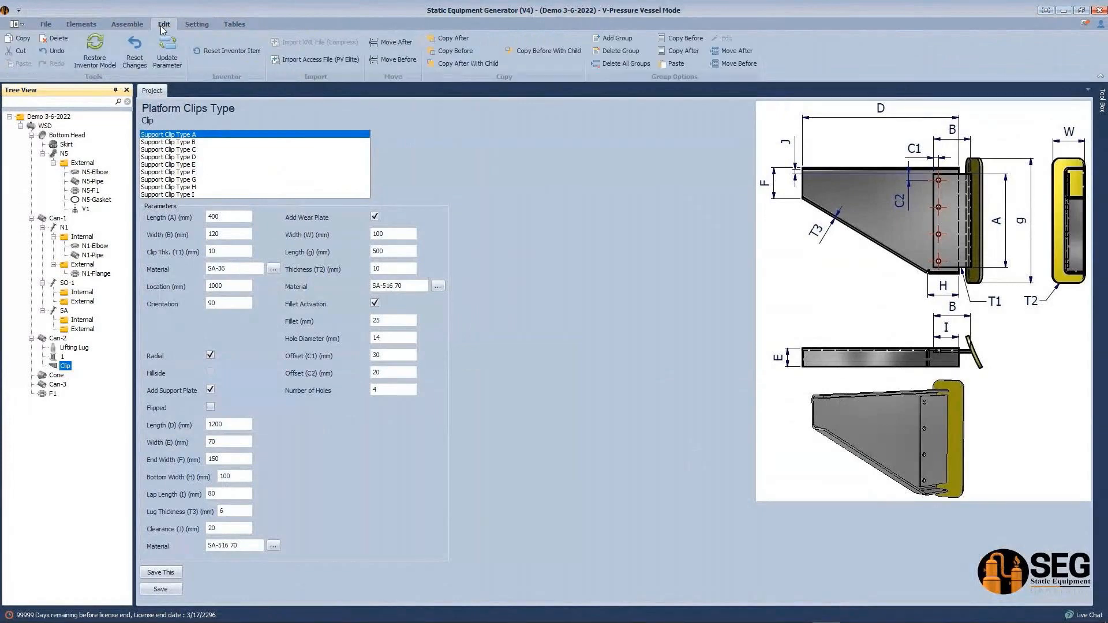
click(197, 23)
click(422, 52)
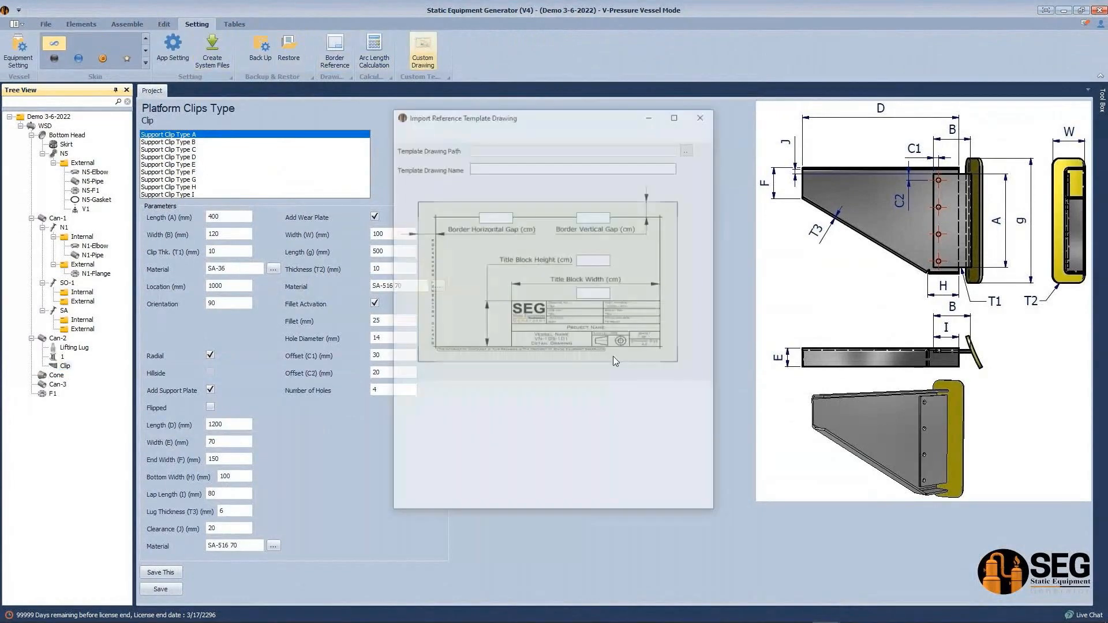
click(420, 425)
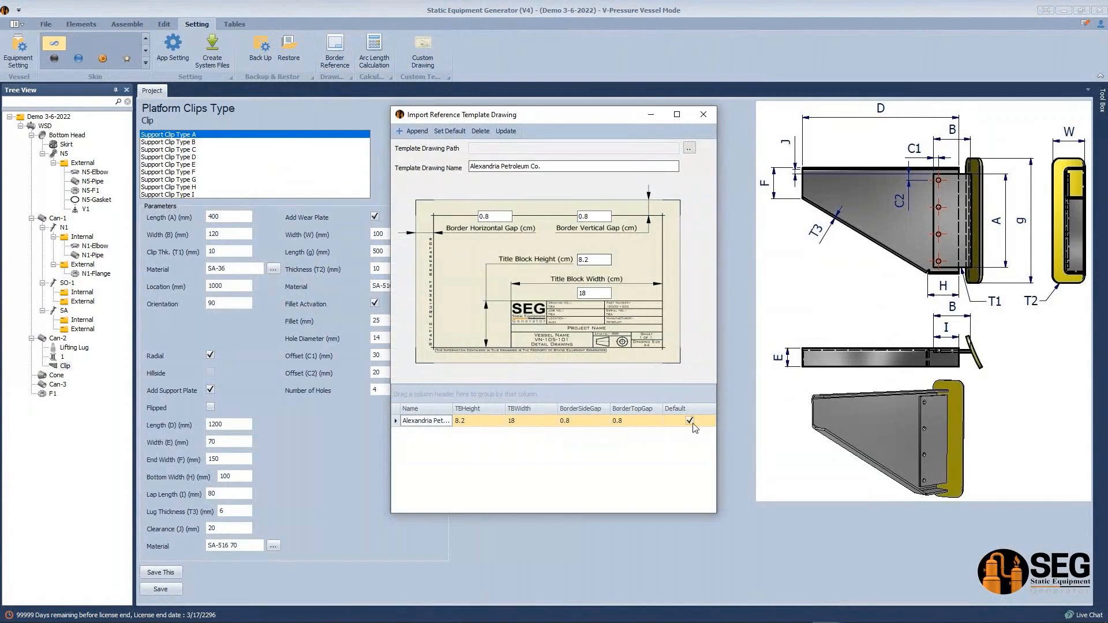
click(480, 131)
click(703, 114)
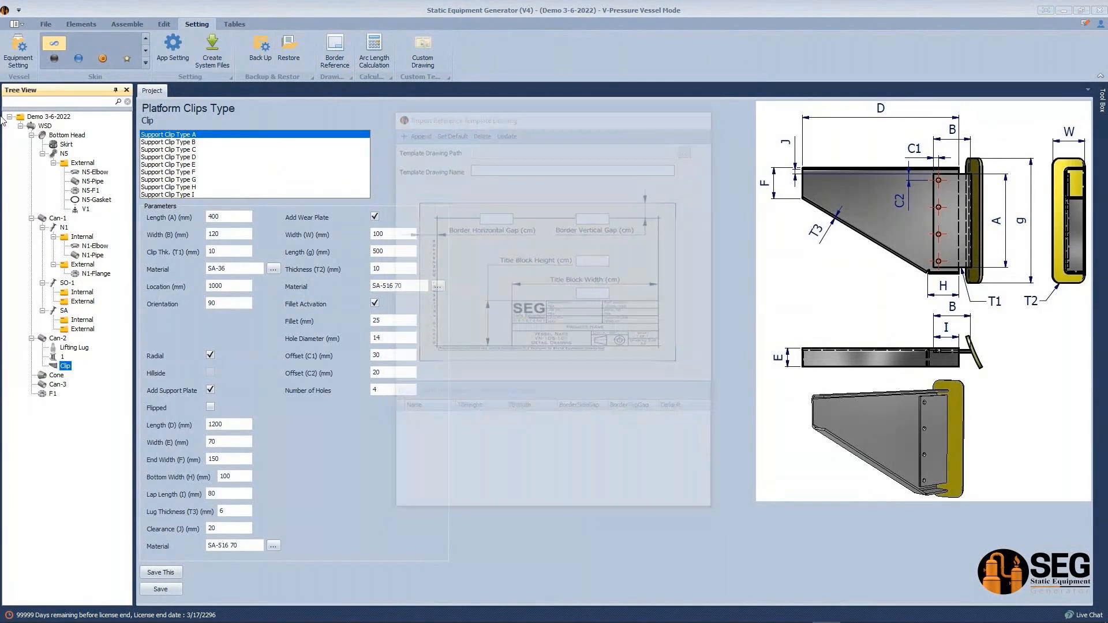
Step: Delete the existing drawing of the WSD vessel and confirm the deletion
right_click(45, 126)
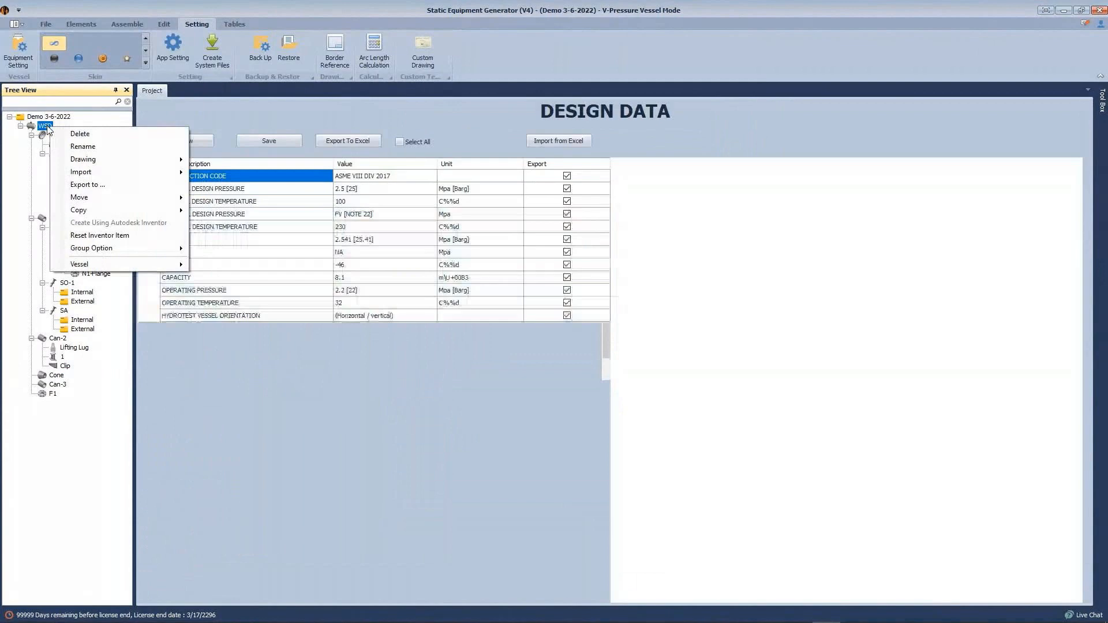
mouse_move(173, 159)
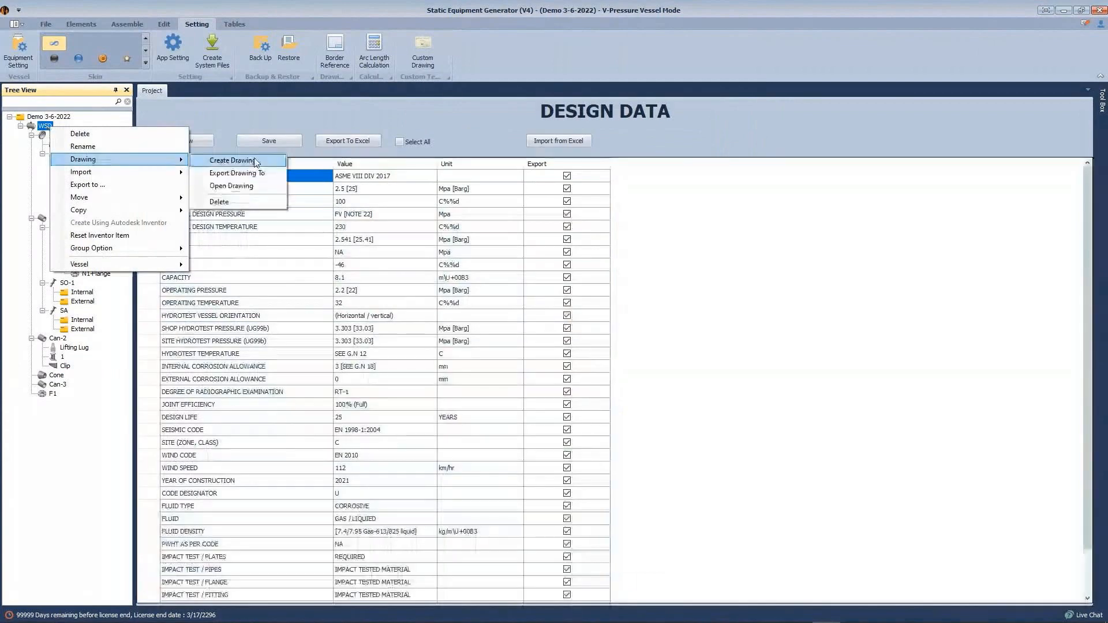
click(245, 200)
key(Return)
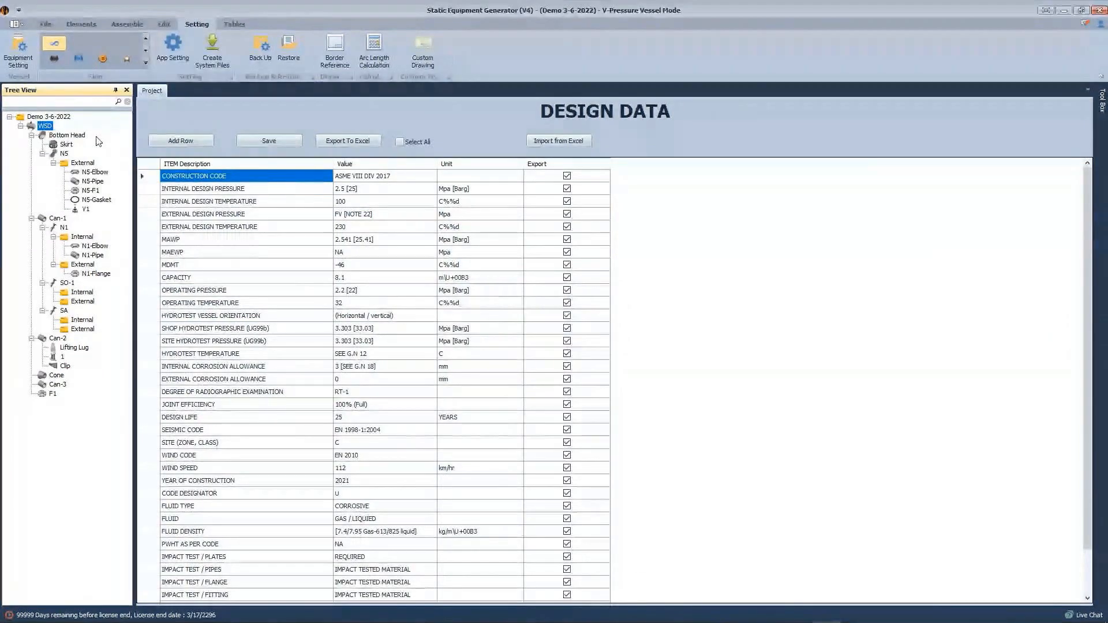
key(Return)
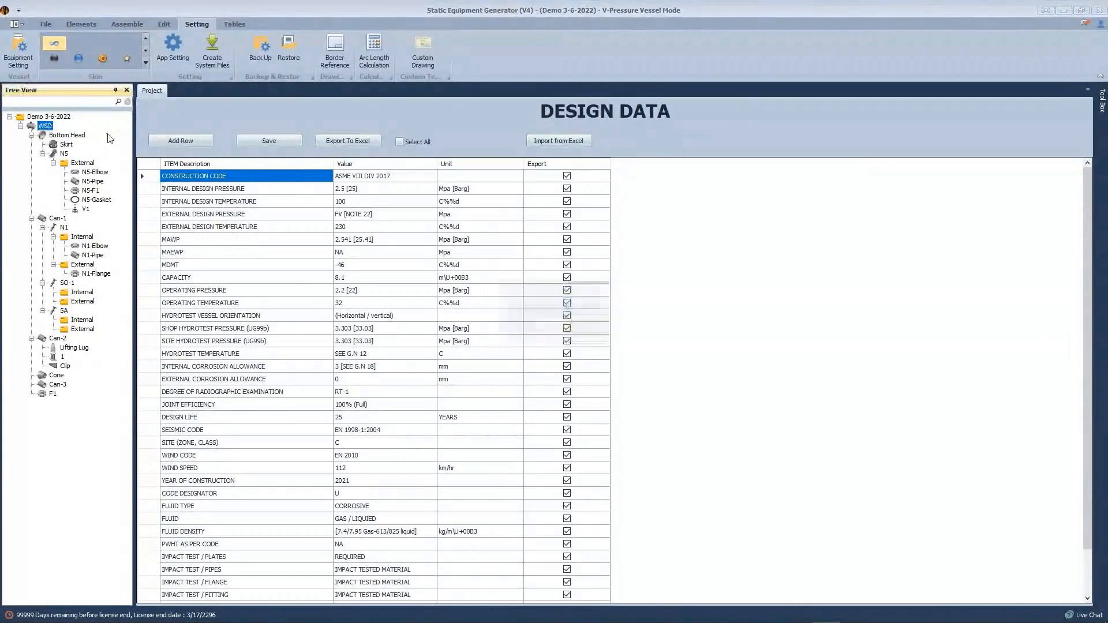
Step: Create a new drawing of the WSD vessel on an A1 landscape sheet
right_click(47, 125)
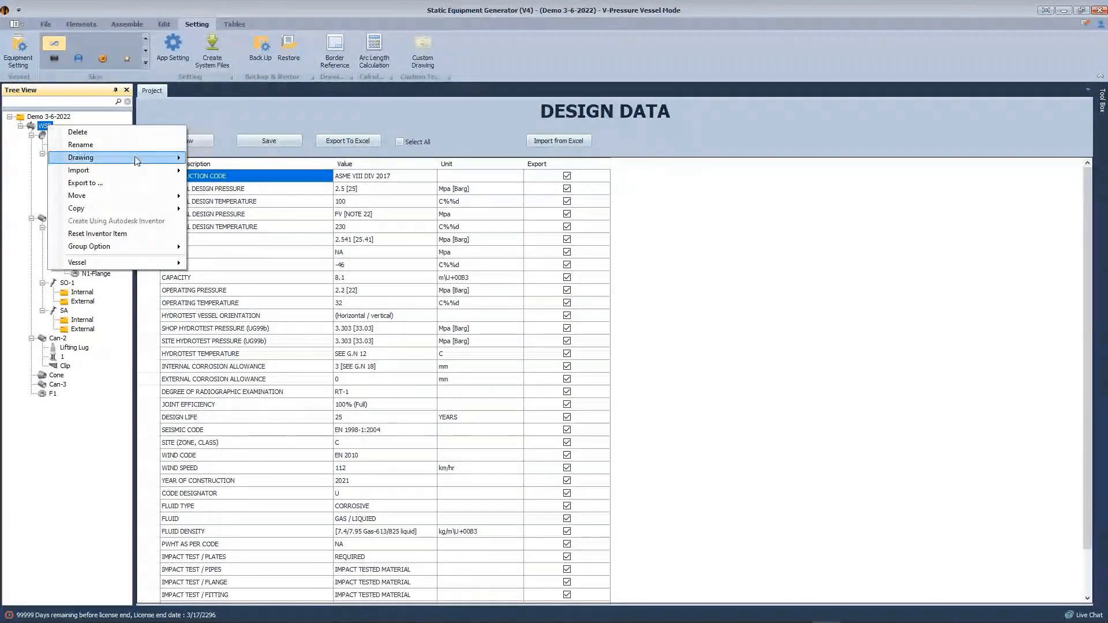
mouse_move(137, 158)
click(243, 157)
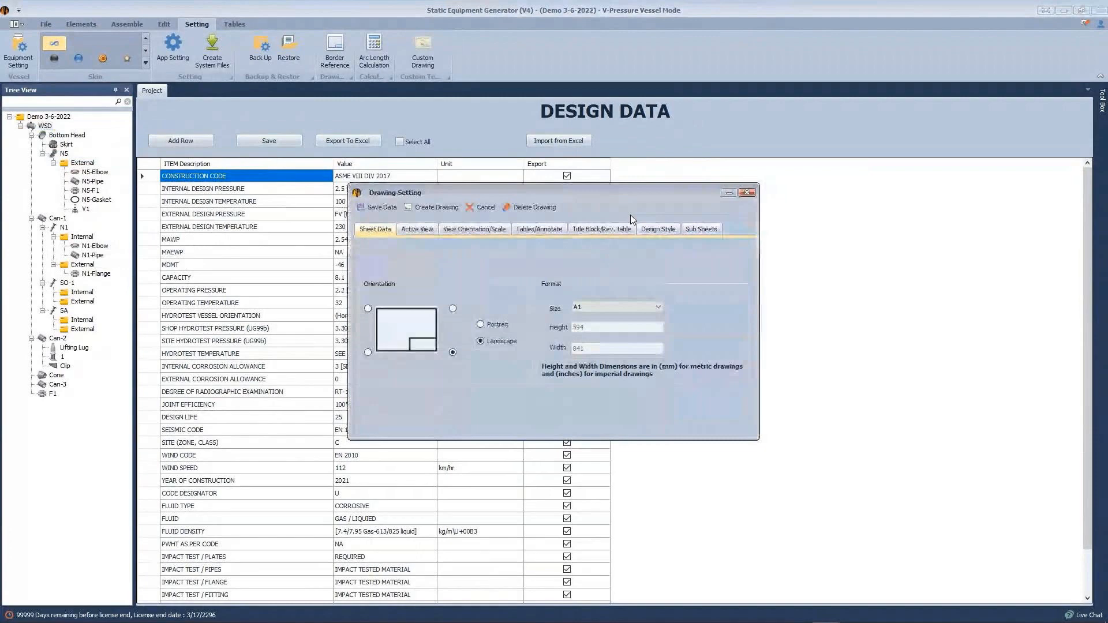
click(432, 208)
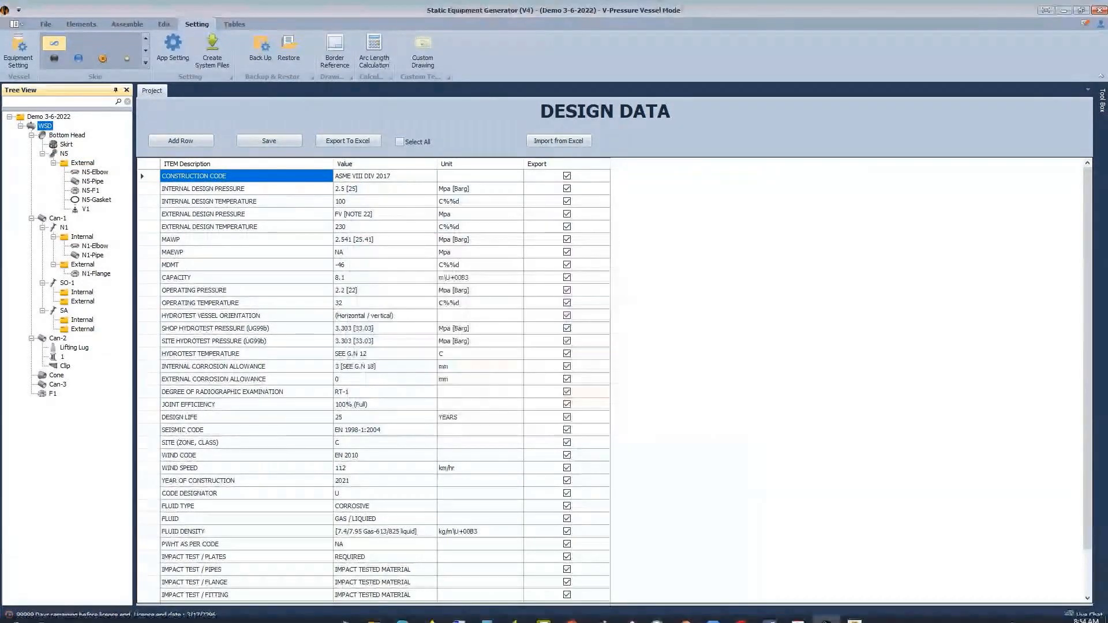
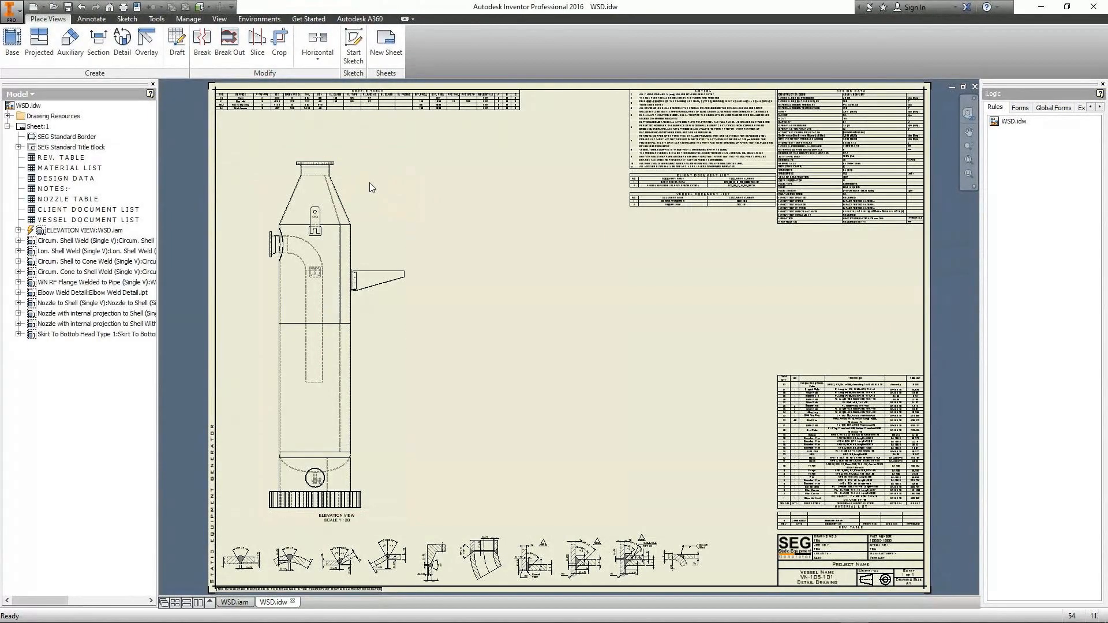
Step: Switch back to Static Equipment Generator, add a top davit named TOP to Can-2, and open its parameters
click(835, 616)
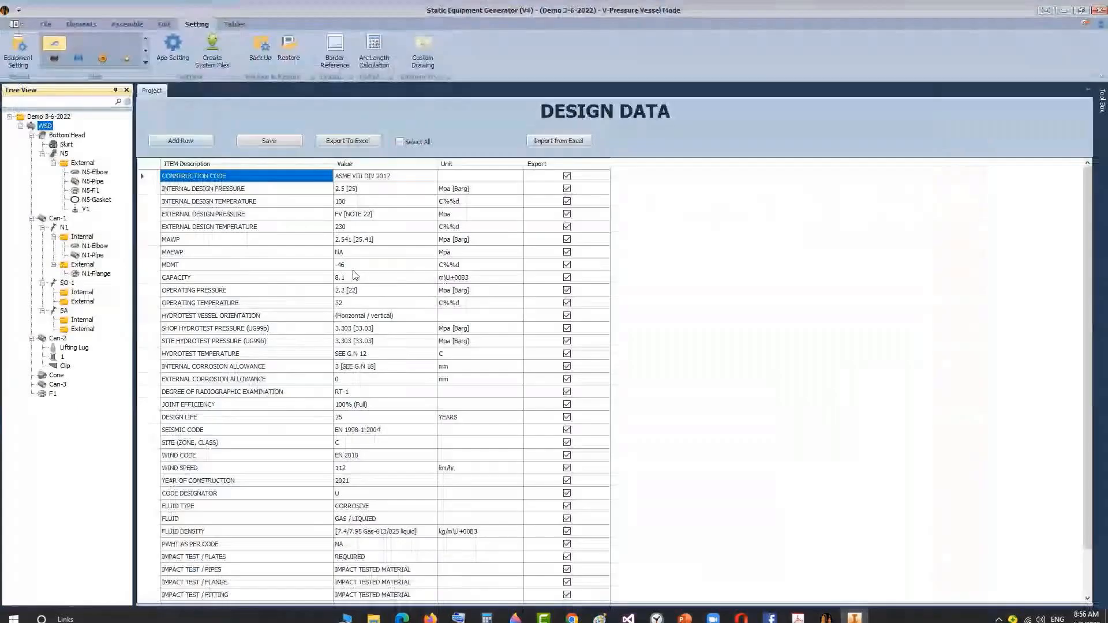
click(56, 338)
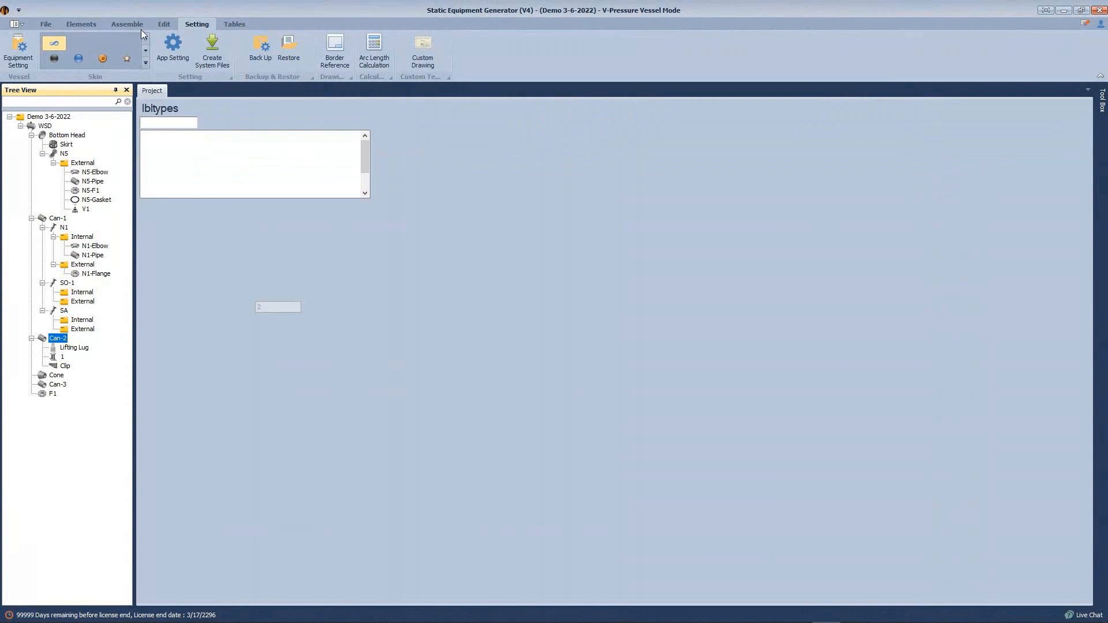
click(86, 23)
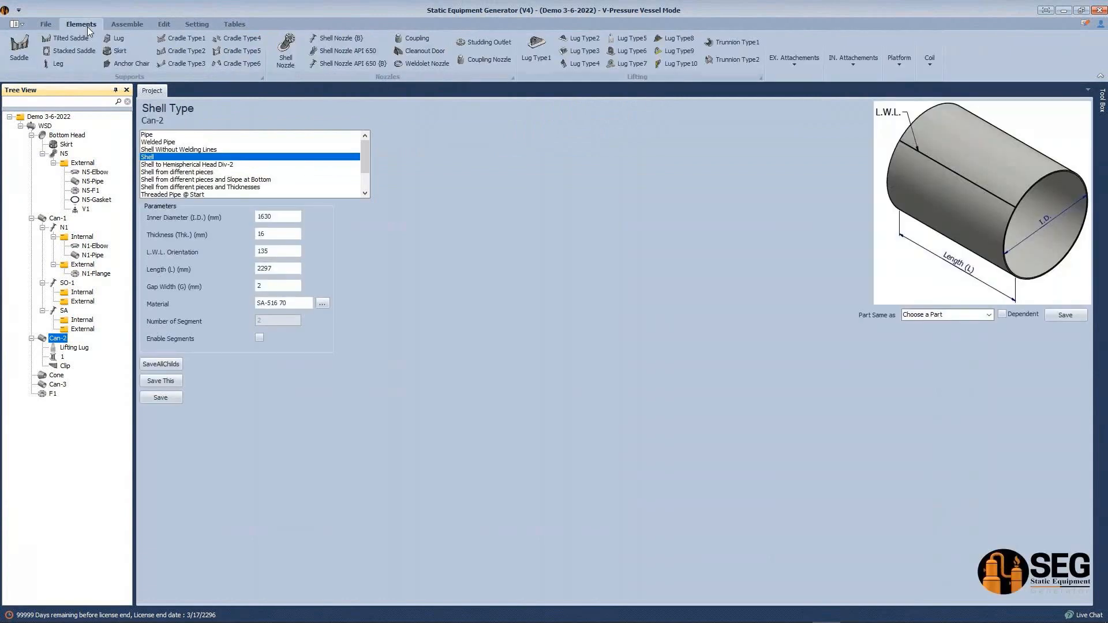
click(794, 60)
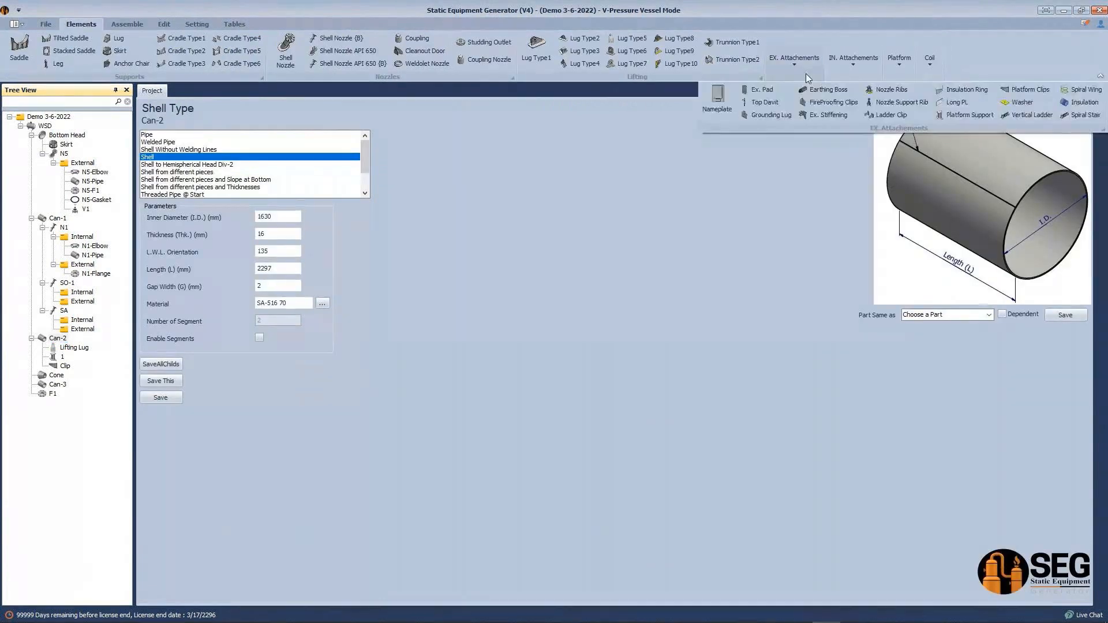
click(765, 104)
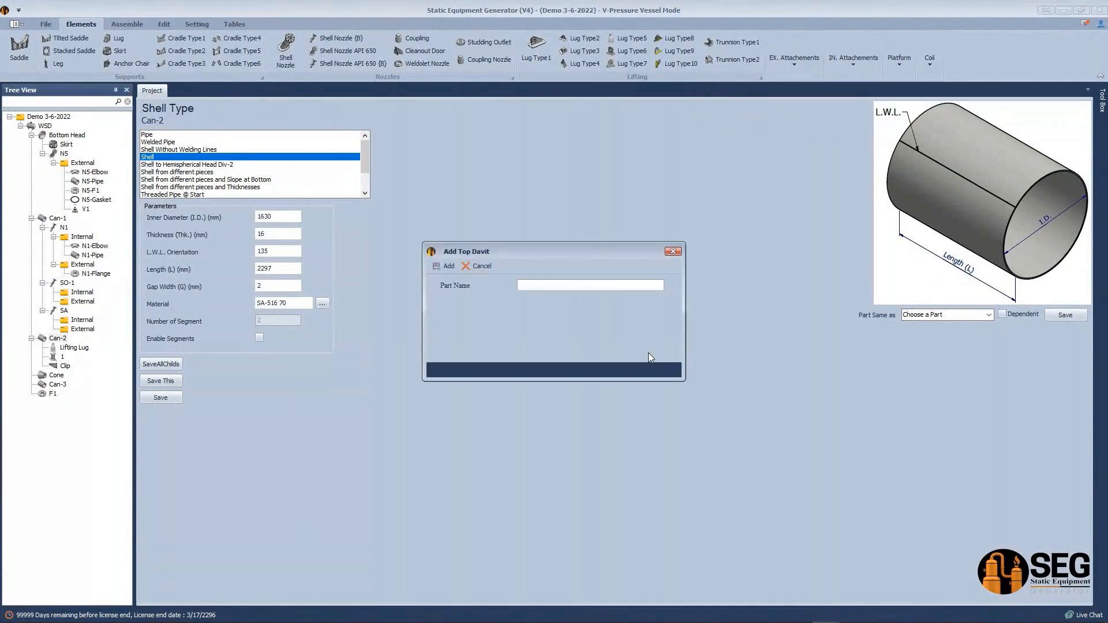
text(TOP)
key(Return)
click(66, 375)
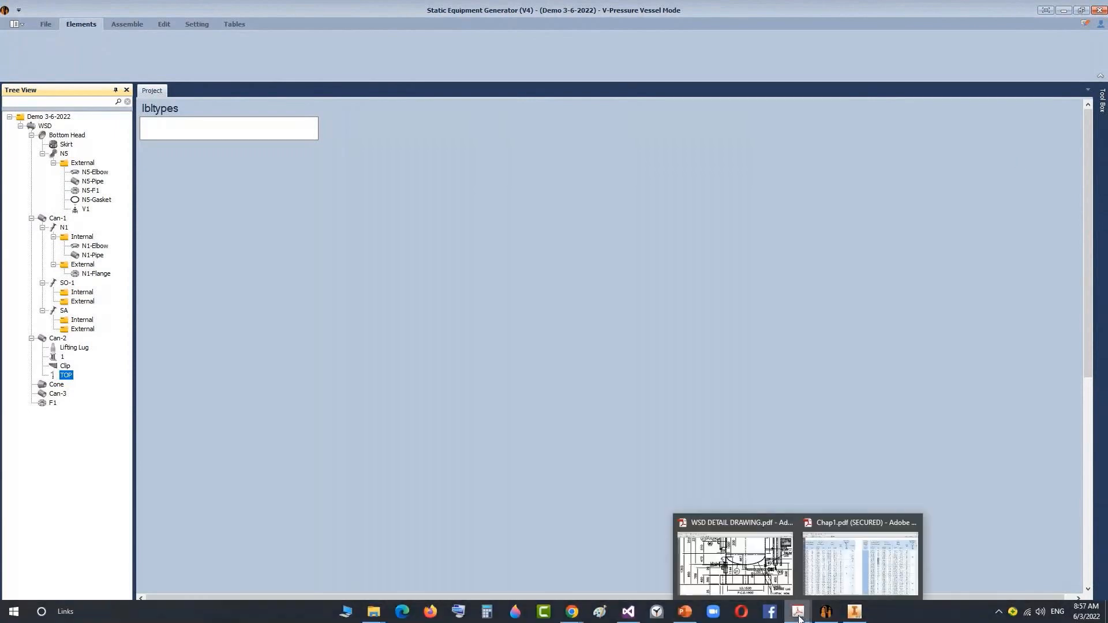
Step: Browse the PowerPoint presentation to the Support Saddles Types slide, and return to the TOP davit's parameters in Static Equipment Generator
key(alt+Tab)
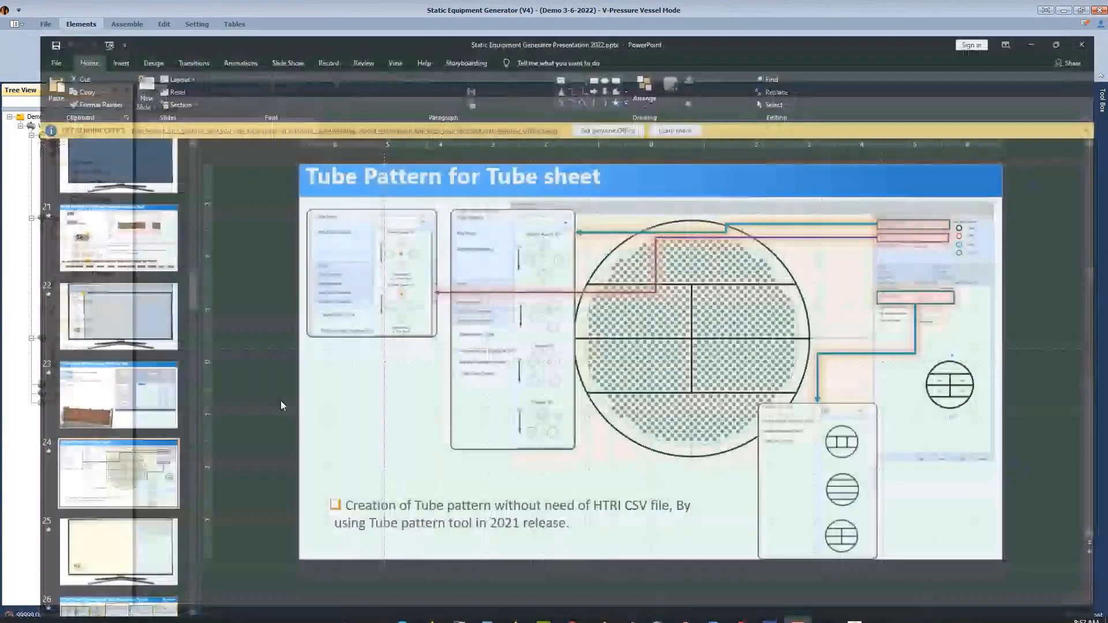
scroll(82, 382, down, 5)
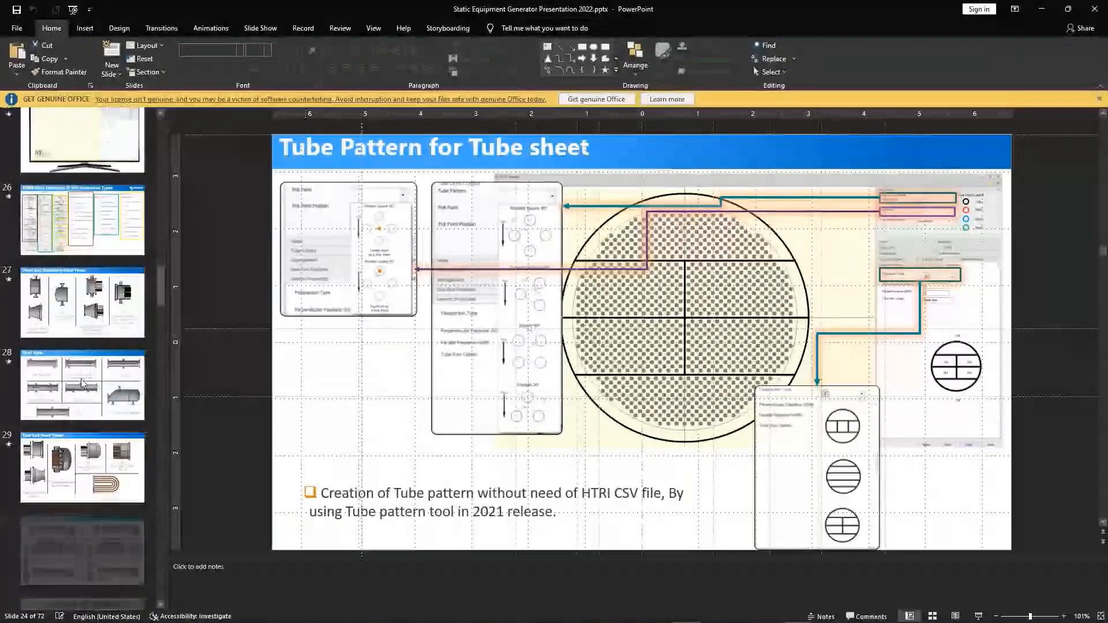
scroll(83, 382, down, 10)
scroll(83, 381, down, 9)
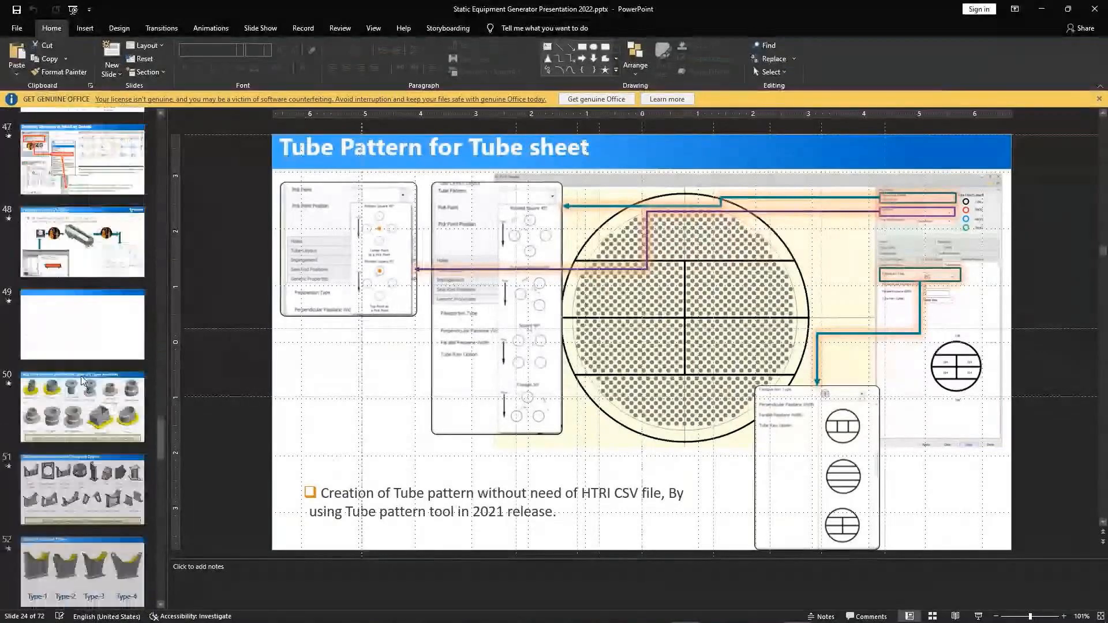
click(82, 317)
click(899, 296)
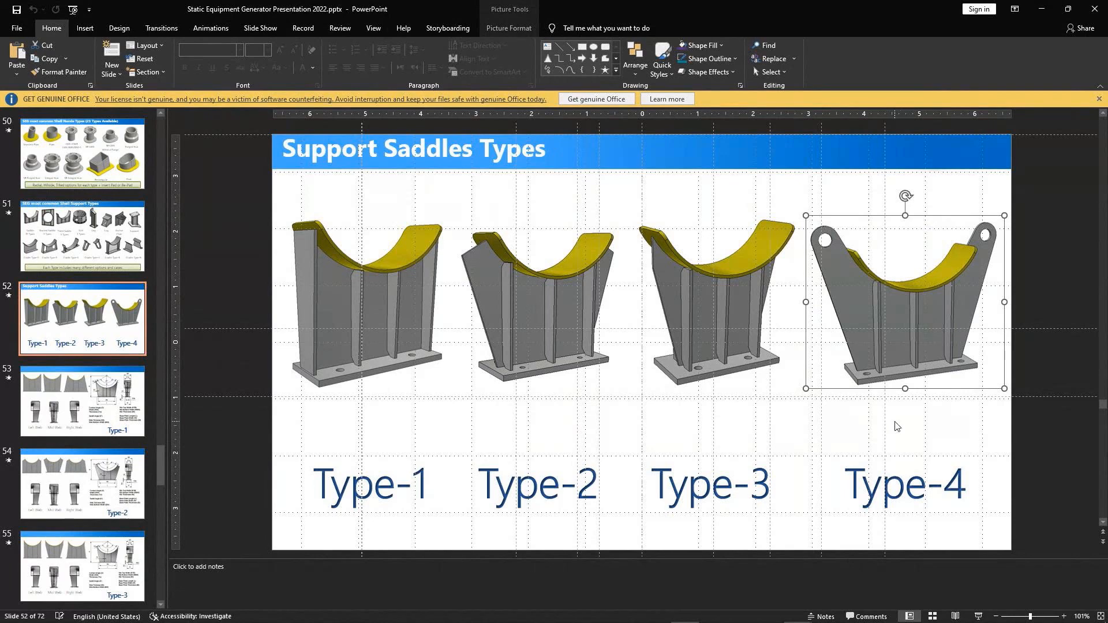
click(1013, 108)
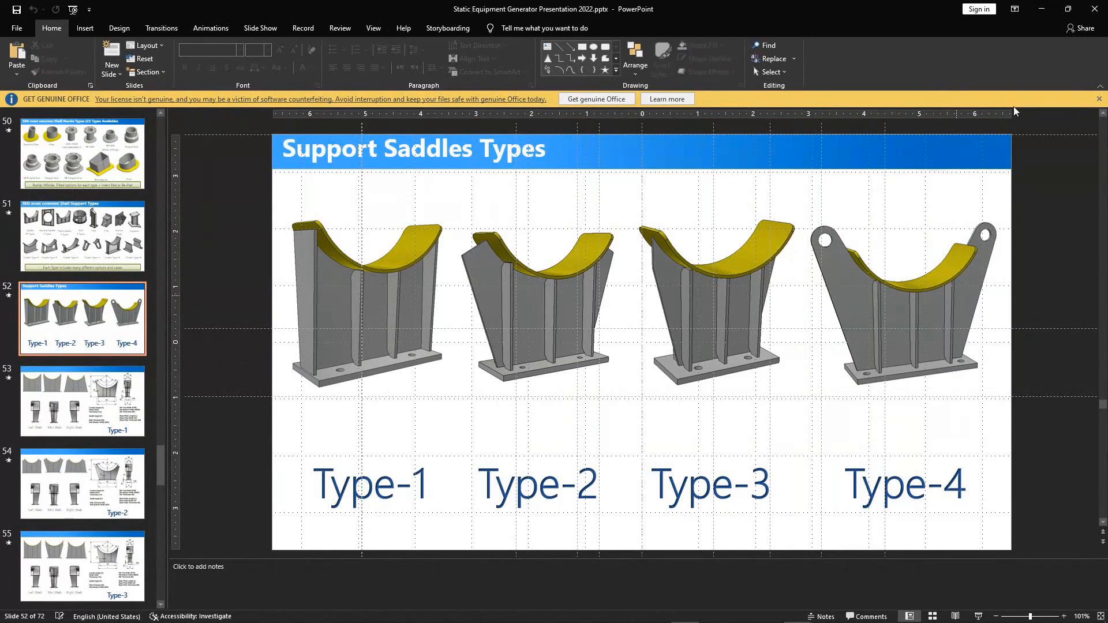
click(1042, 10)
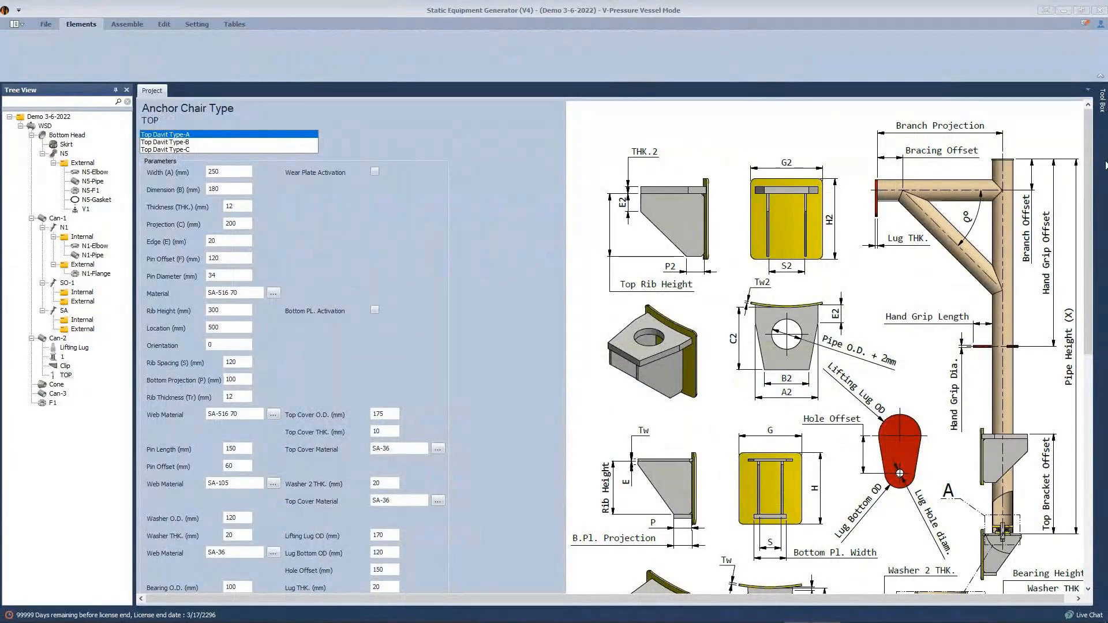
mouse_move(1093, 148)
mouse_down()
mouse_move(1096, 369)
mouse_move(1104, 148)
mouse_up()
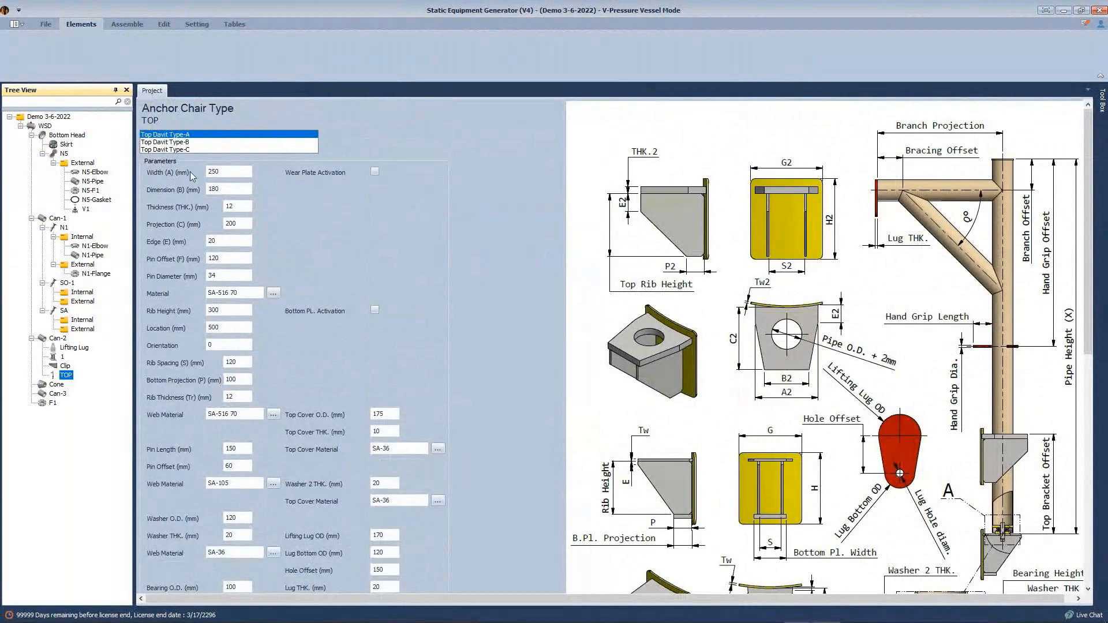
Step: Change the TOP davit to Top Davit Type-C, review its parameters, and set the pipe size to 16
click(171, 149)
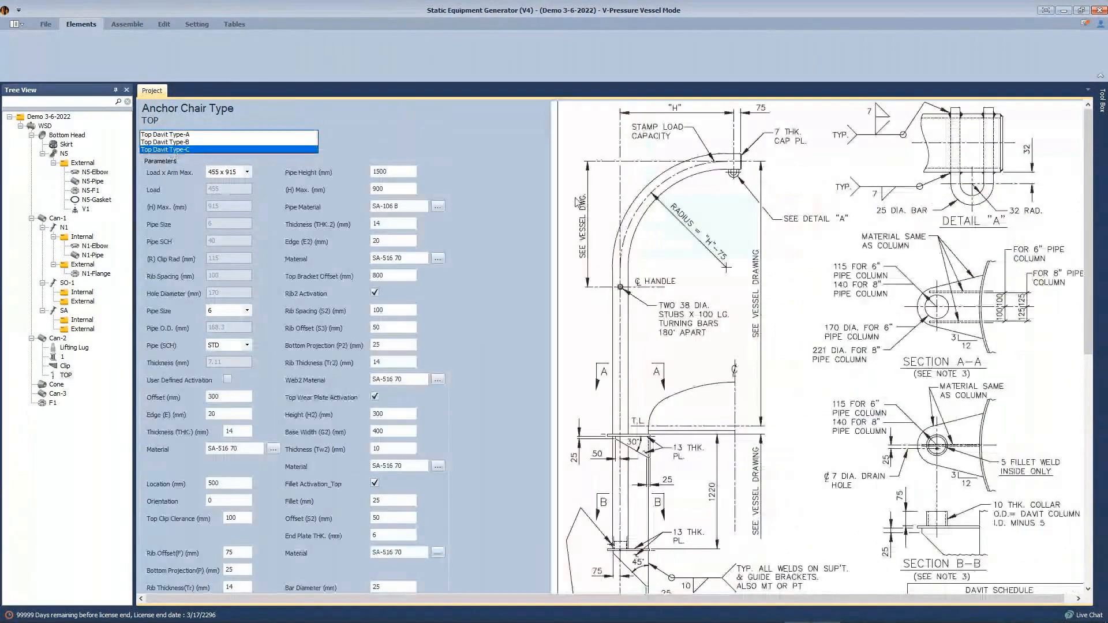
scroll(1096, 231, down, 3)
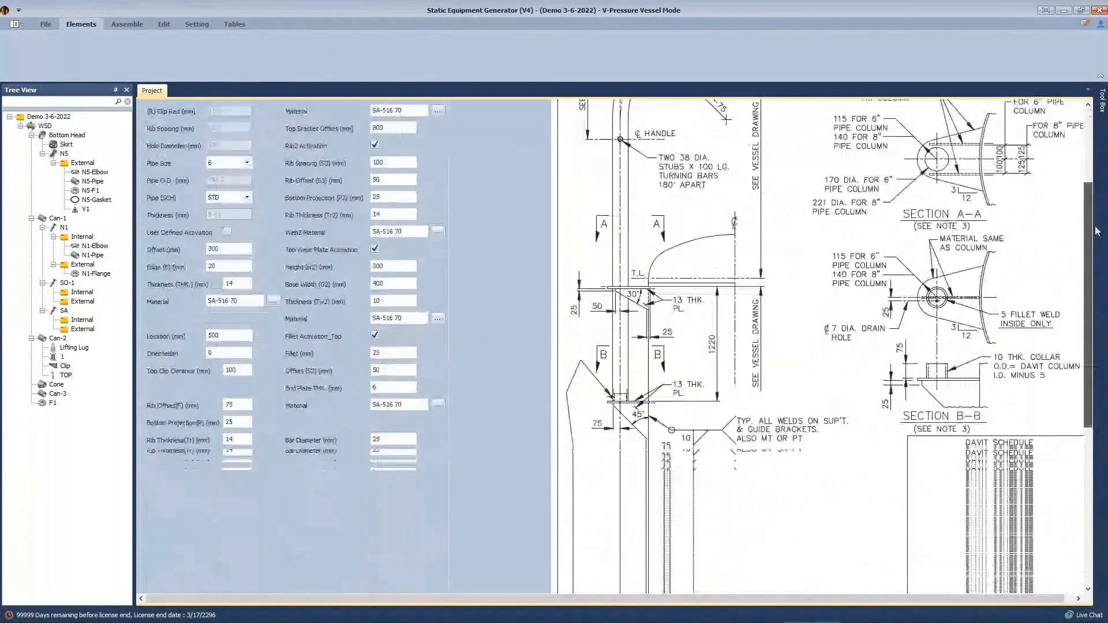
scroll(1097, 231, down, 2)
scroll(1103, 165, up, 4)
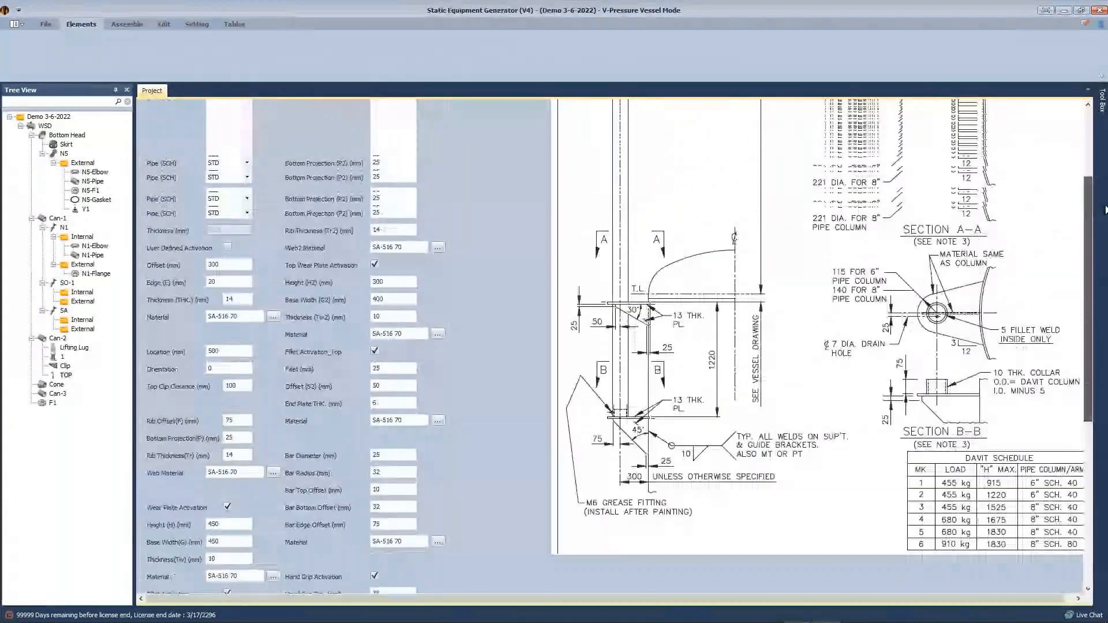
drag(1103, 161, 1104, 142)
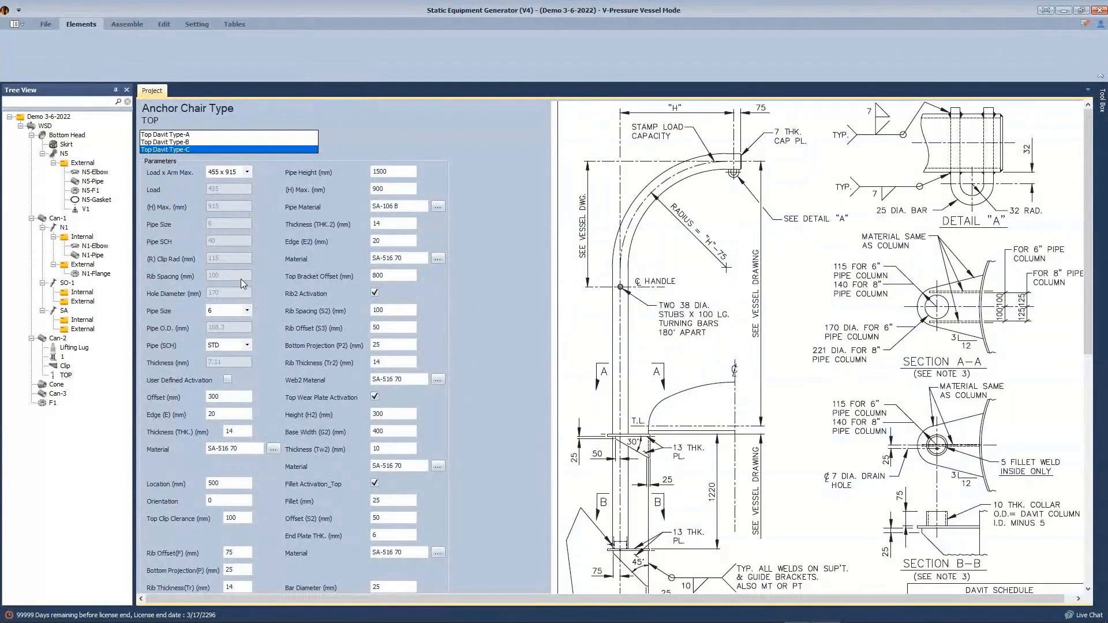
click(228, 380)
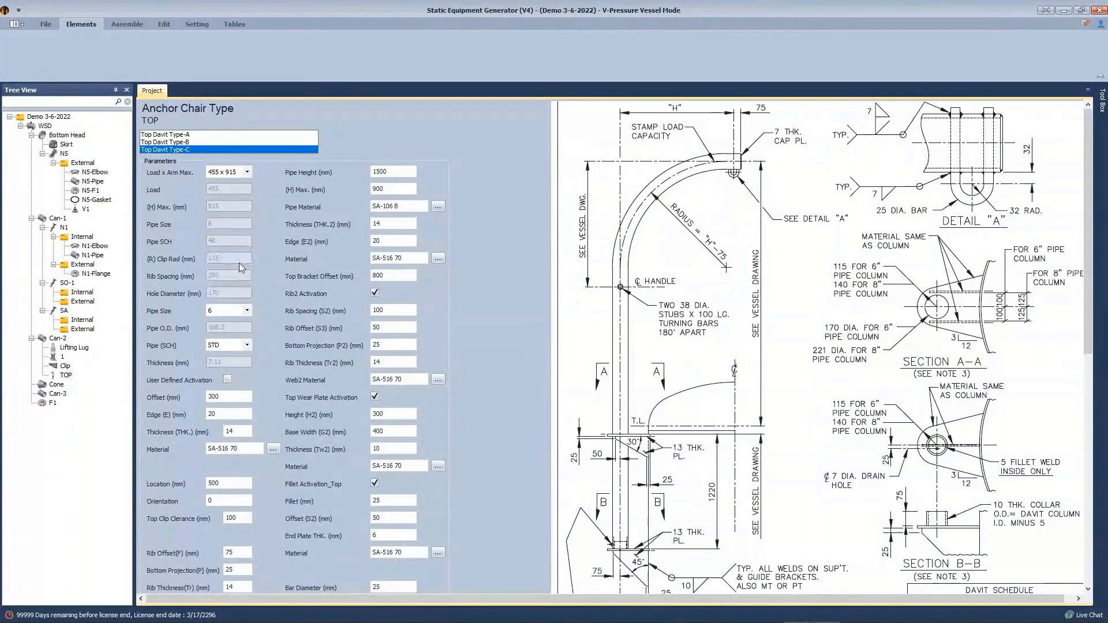
scroll(242, 309, down, 2)
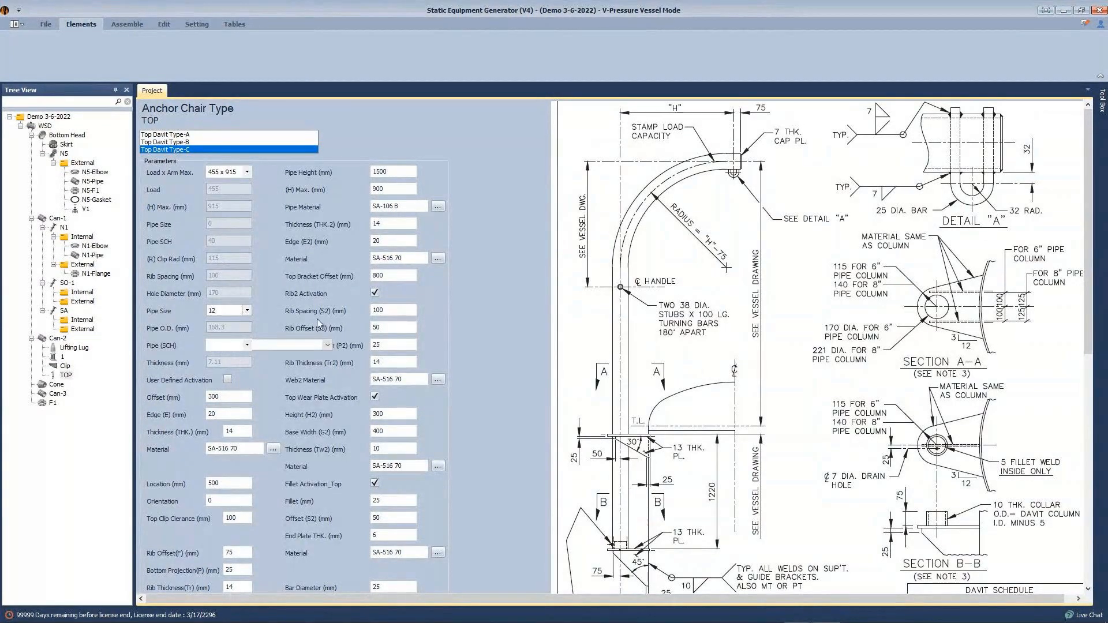
Step: Delete the TOP davit from Can-2 and confirm the deletion
click(69, 375)
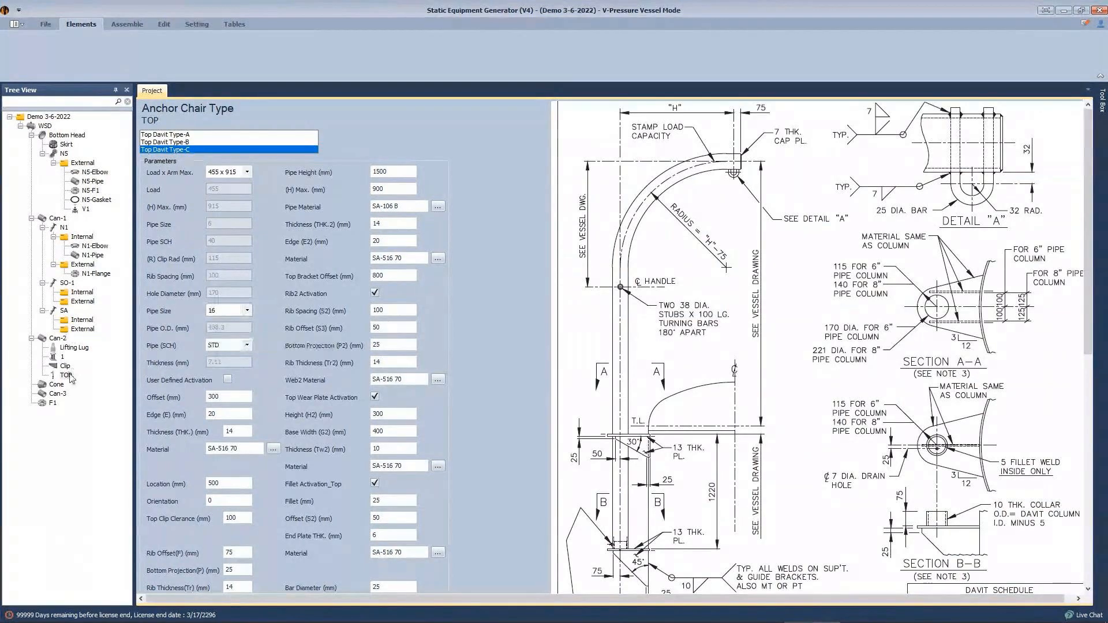
right_click(70, 374)
click(102, 385)
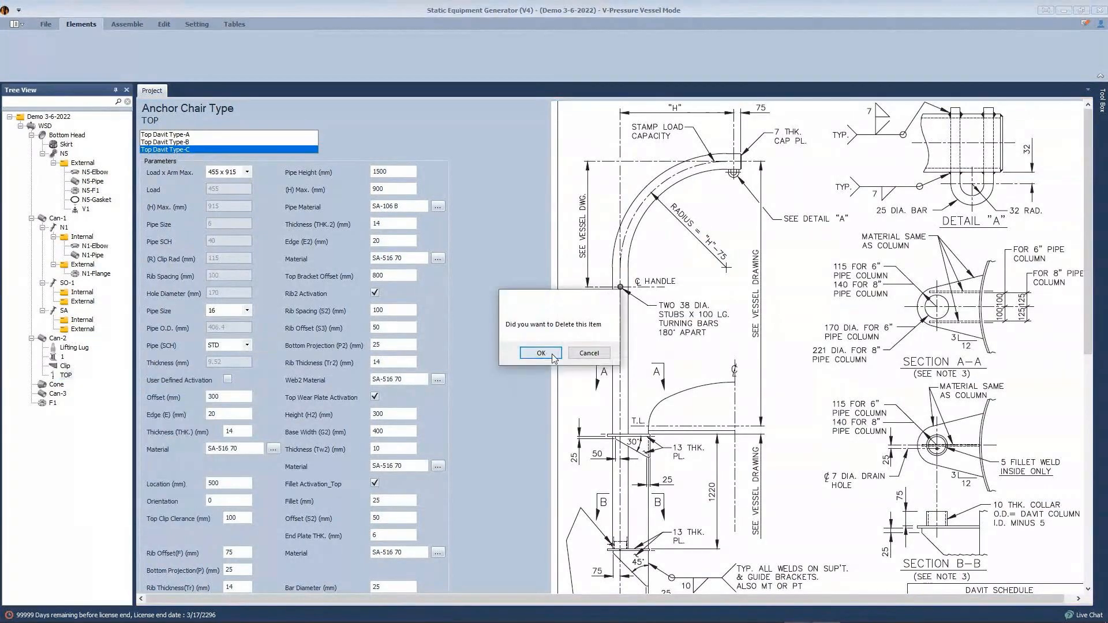
click(541, 353)
Step: Switch to Autodesk Inventor and examine the vessel's elevation view and the whole sheet of the WSD drawing
click(846, 615)
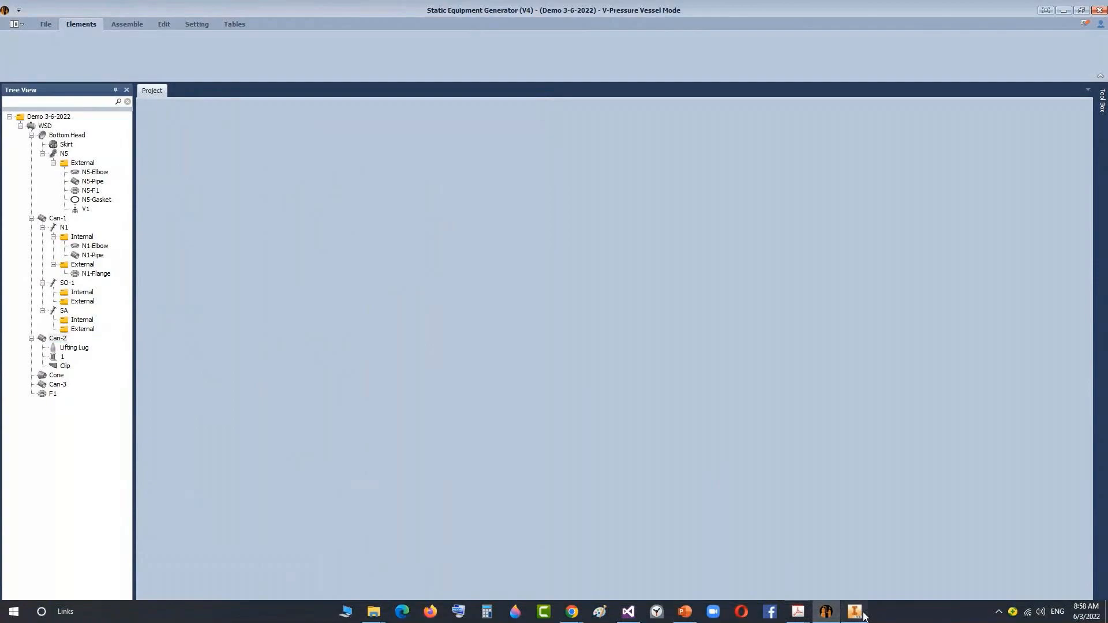
scroll(388, 217, up, 3)
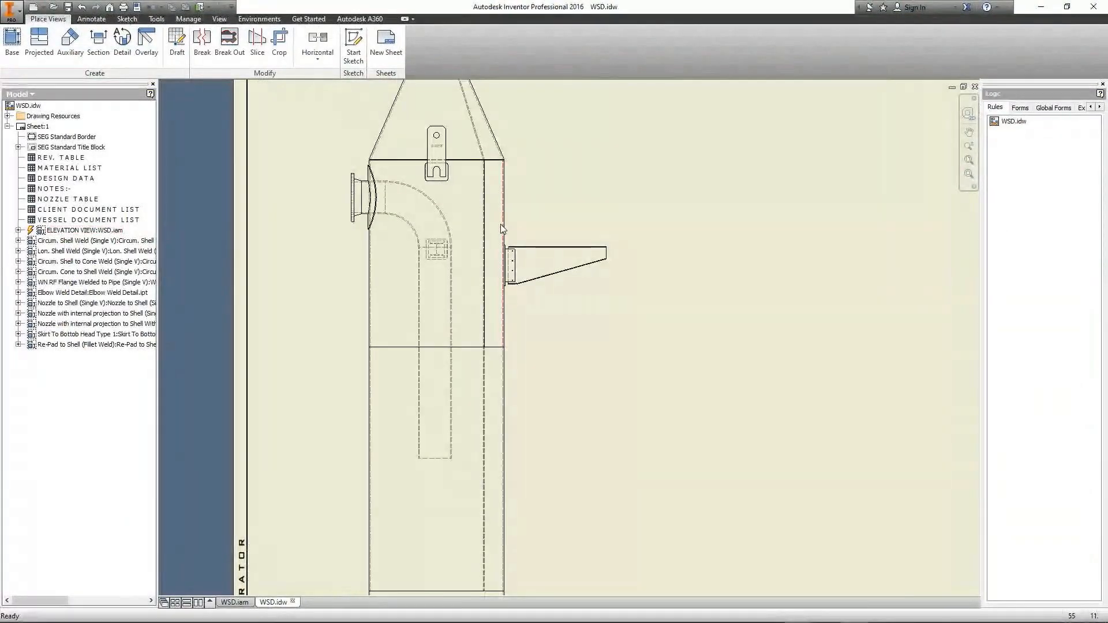
mouse_move(502, 228)
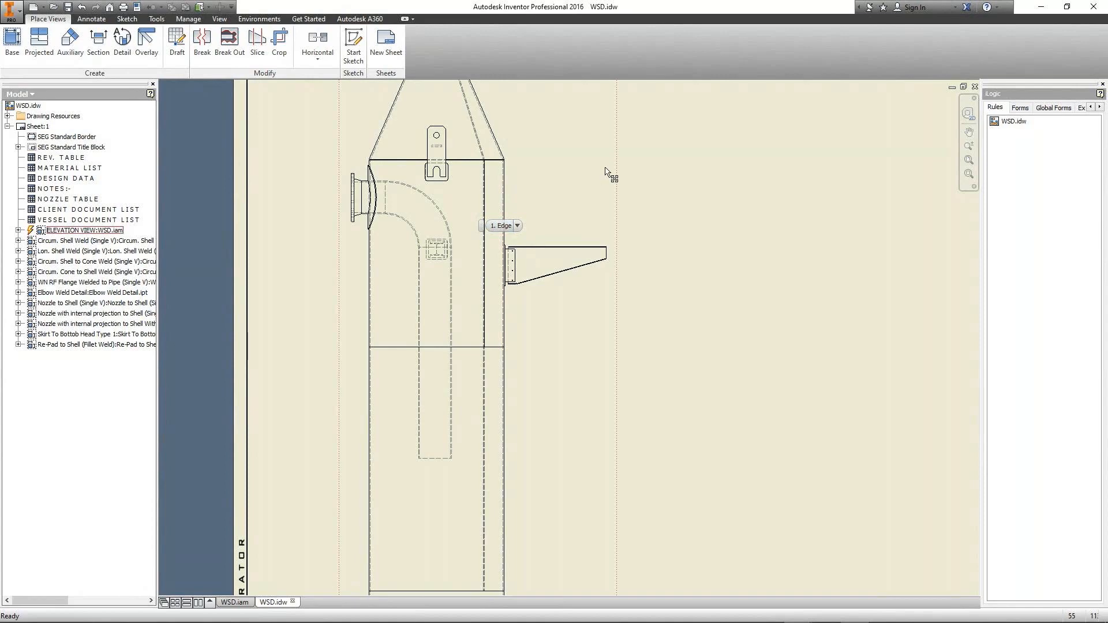
scroll(600, 173, down, 3)
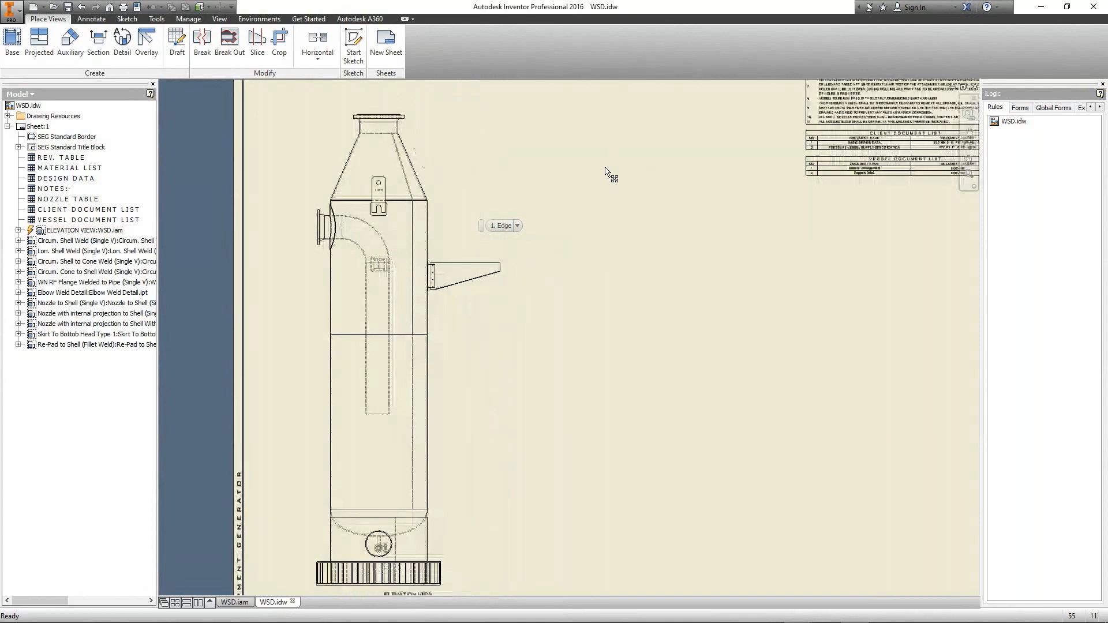
middle_click(605, 171)
middle_click(605, 171)
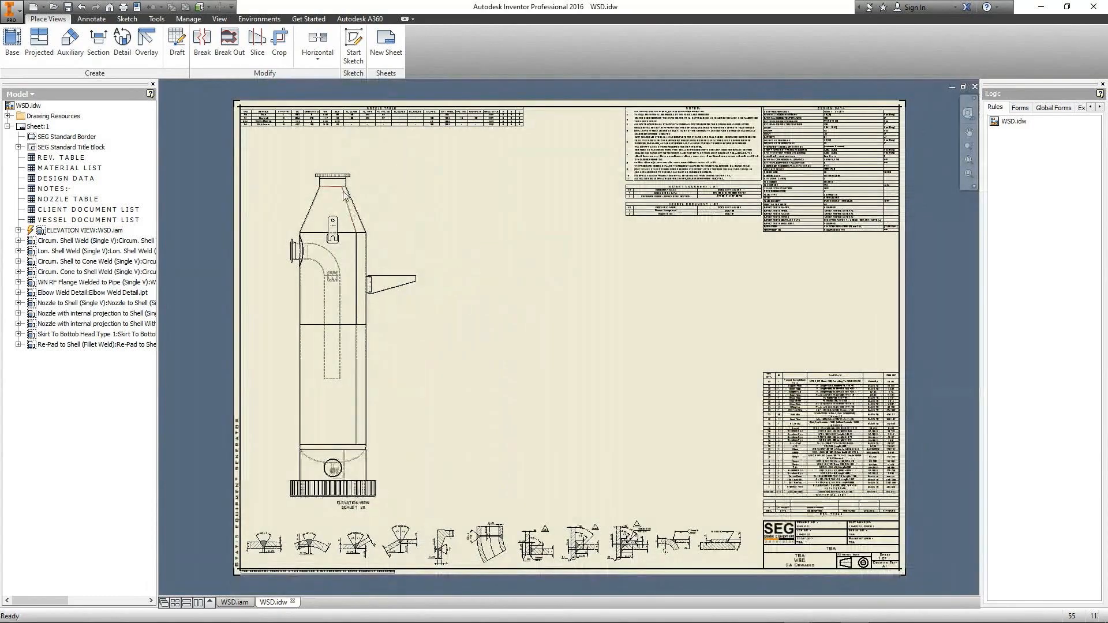
Step: Dimension the shell's inside diameter in the elevation view, placing the dimension across the lower shell course
click(91, 19)
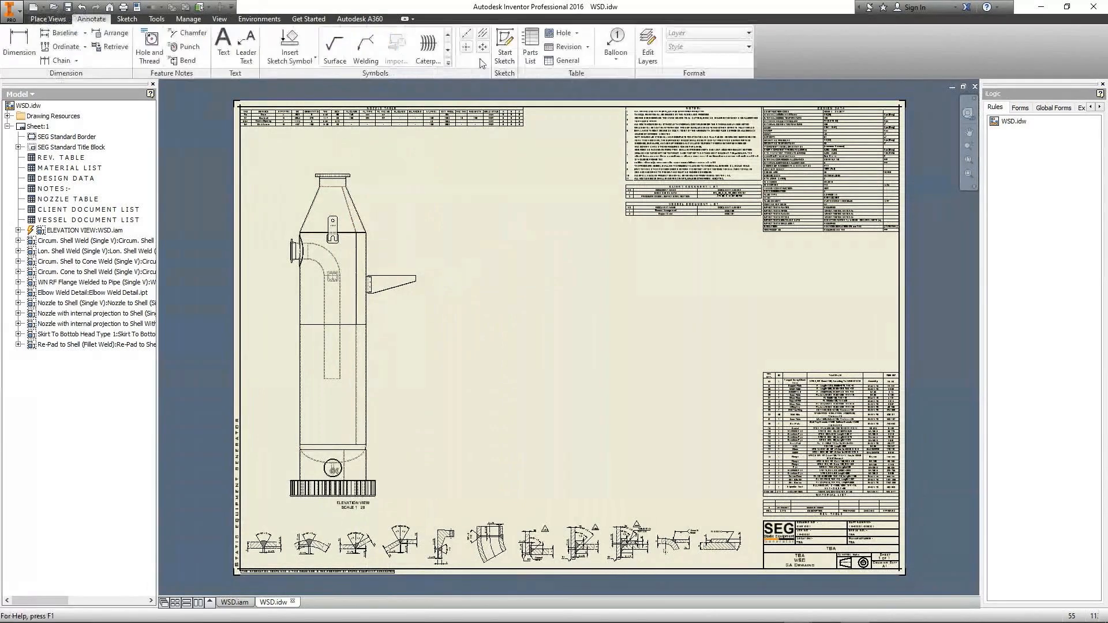
click(19, 46)
scroll(289, 415, down, 5)
click(251, 409)
scroll(439, 419, down, 5)
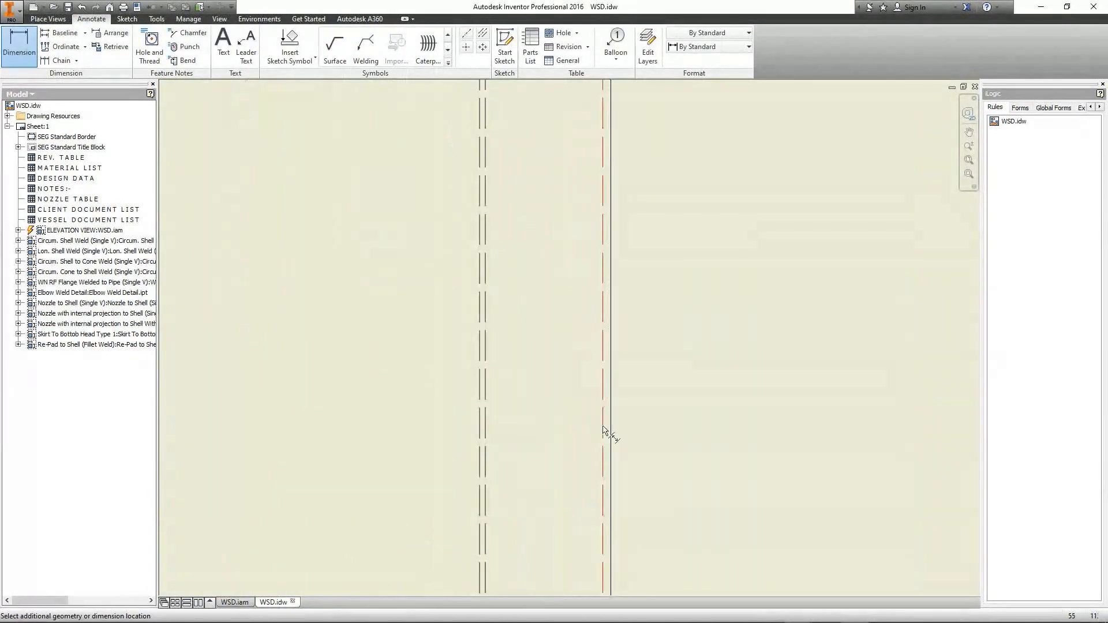
click(602, 427)
scroll(433, 381, up, 5)
click(379, 379)
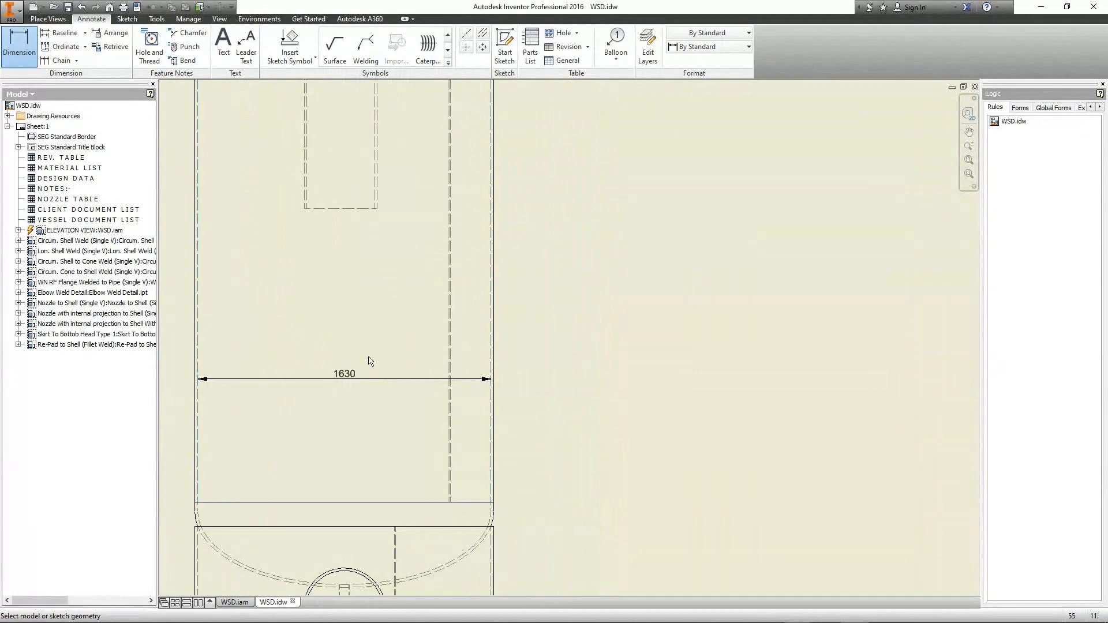
Step: Dimension the heights of the lower and upper shell courses, placing both aligned beside the vessel
middle_drag(341, 356, 569, 358)
middle_drag(438, 490, 457, 452)
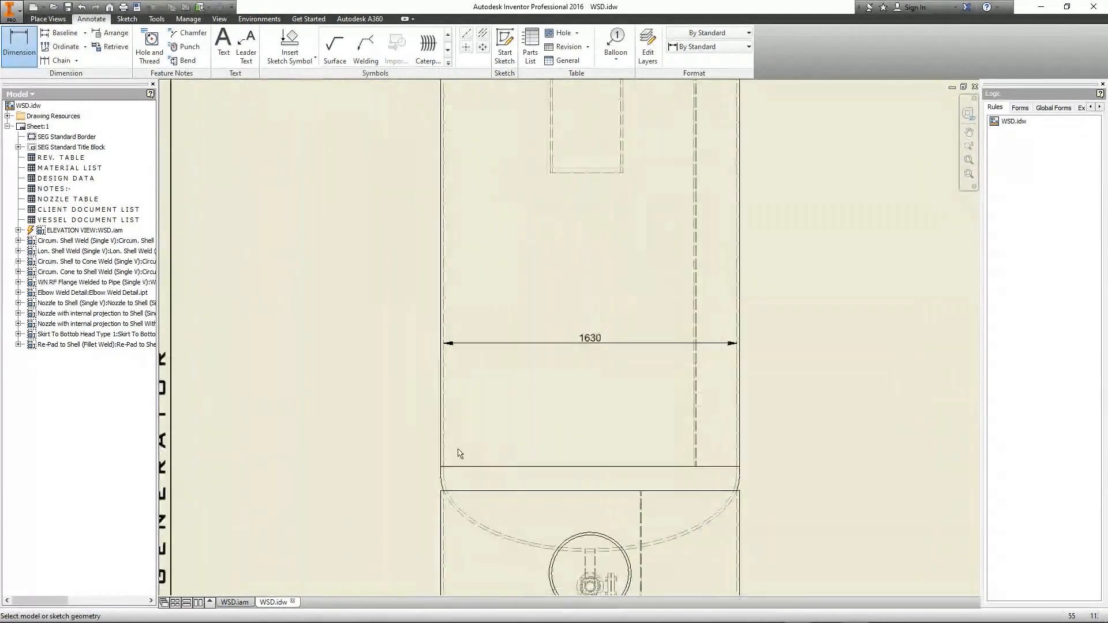
click(441, 394)
scroll(379, 365, up, 5)
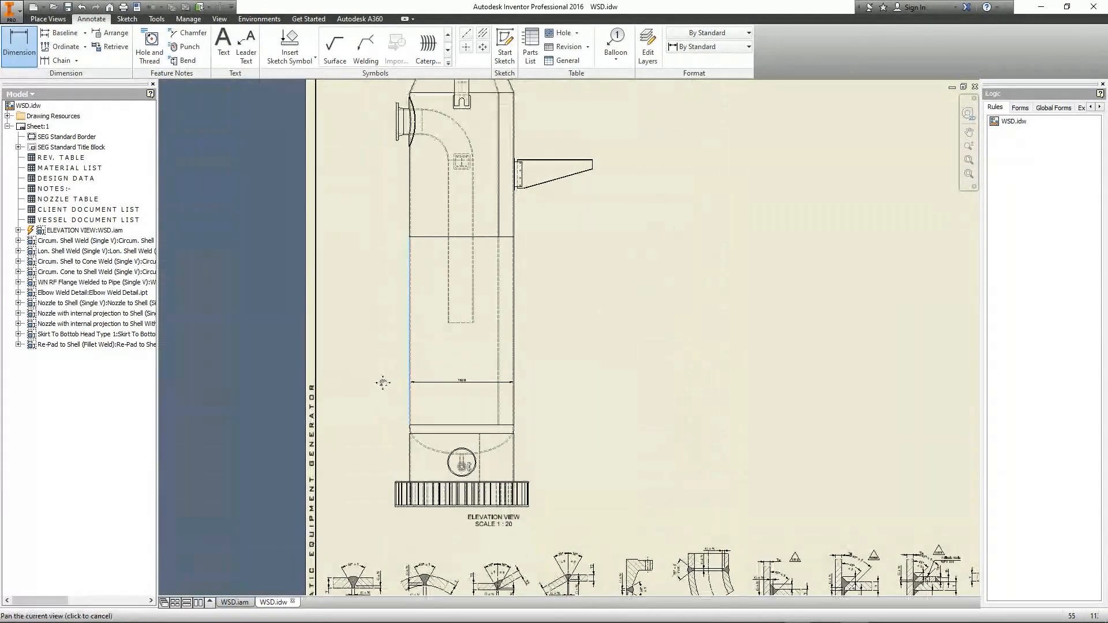
scroll(407, 243, down, 4)
scroll(297, 244, up, 4)
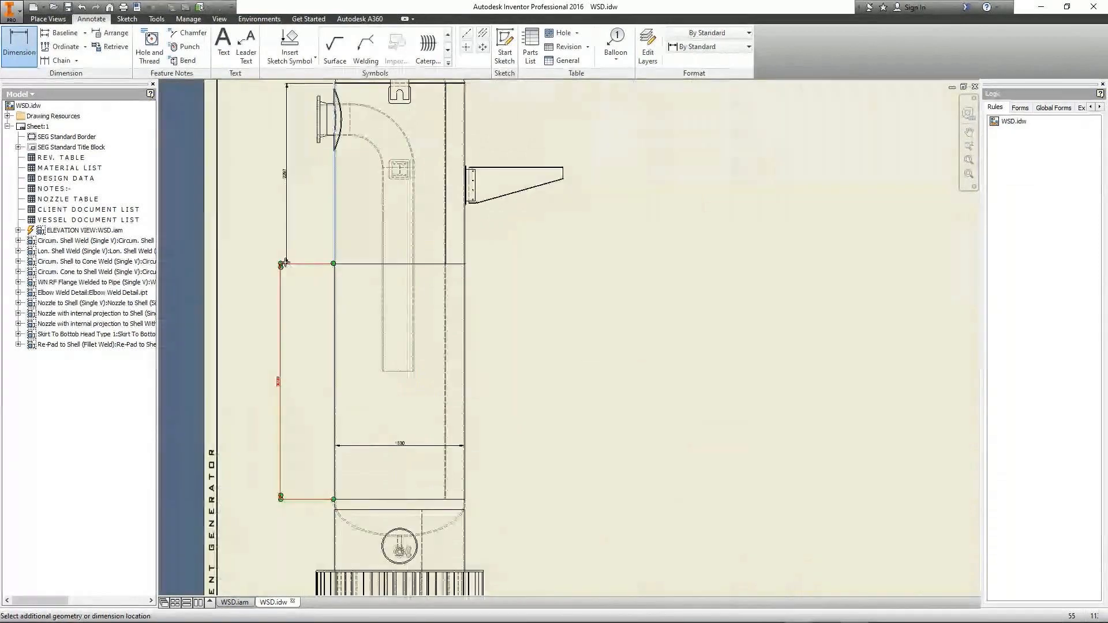
click(283, 242)
Step: Draw a horizontal centerline across the vessel along the bottom head's tangent line
scroll(342, 502, down, 3)
click(346, 501)
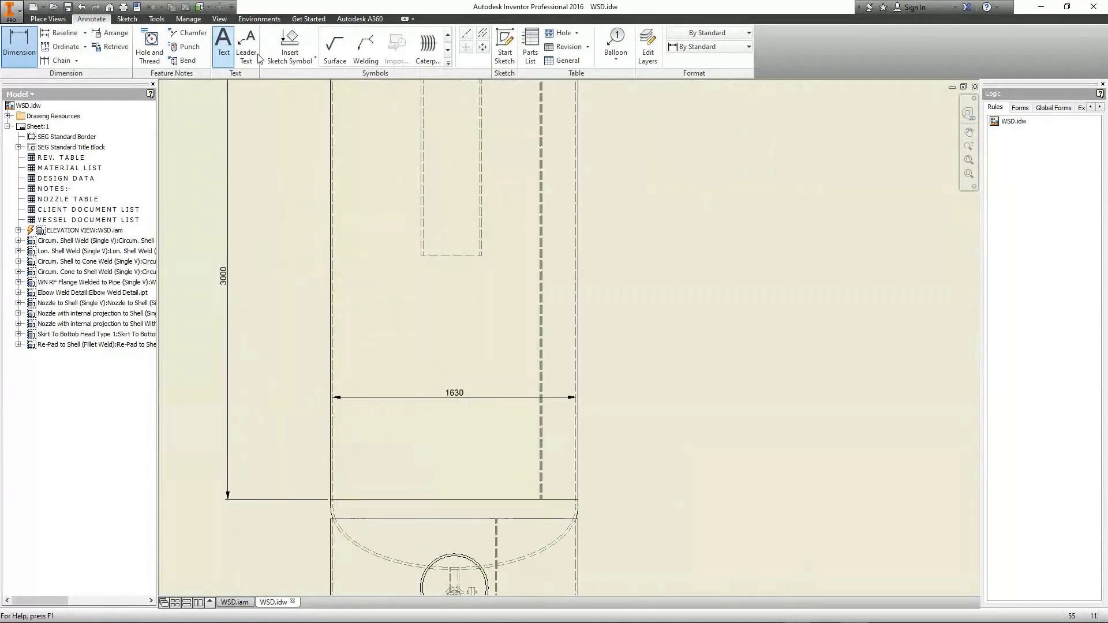
scroll(335, 537, down, 4)
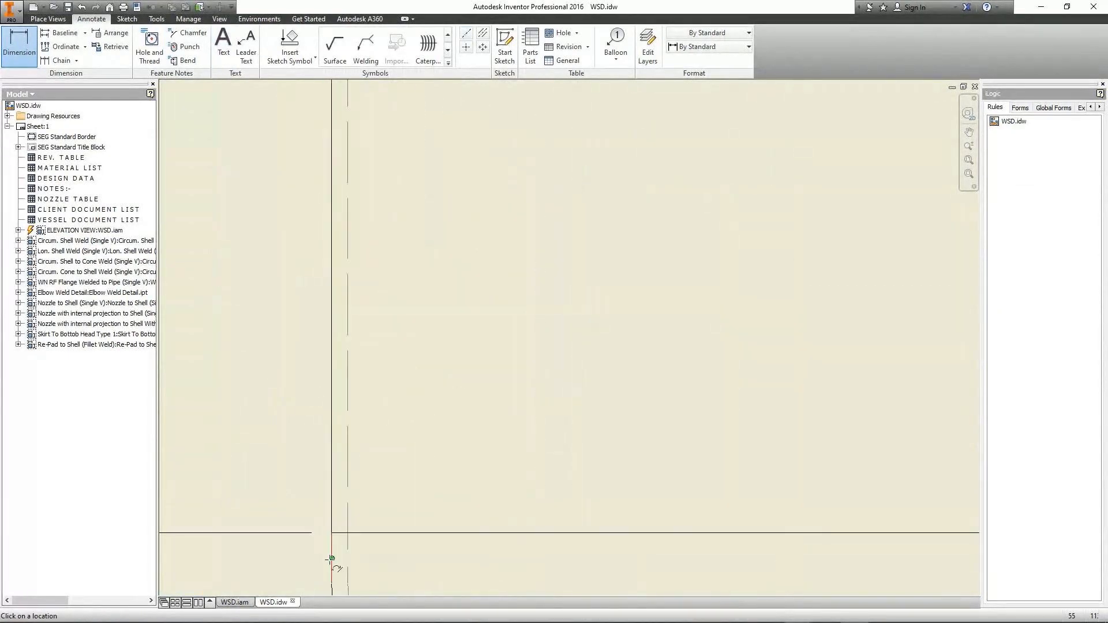
click(332, 582)
scroll(343, 506, up, 4)
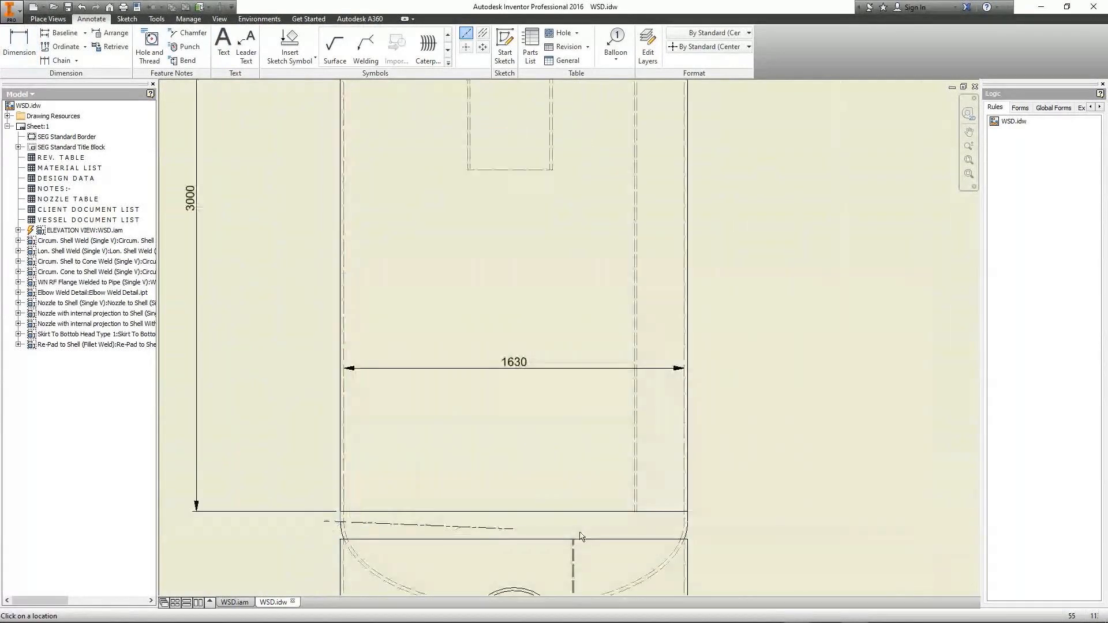
scroll(694, 527, down, 2)
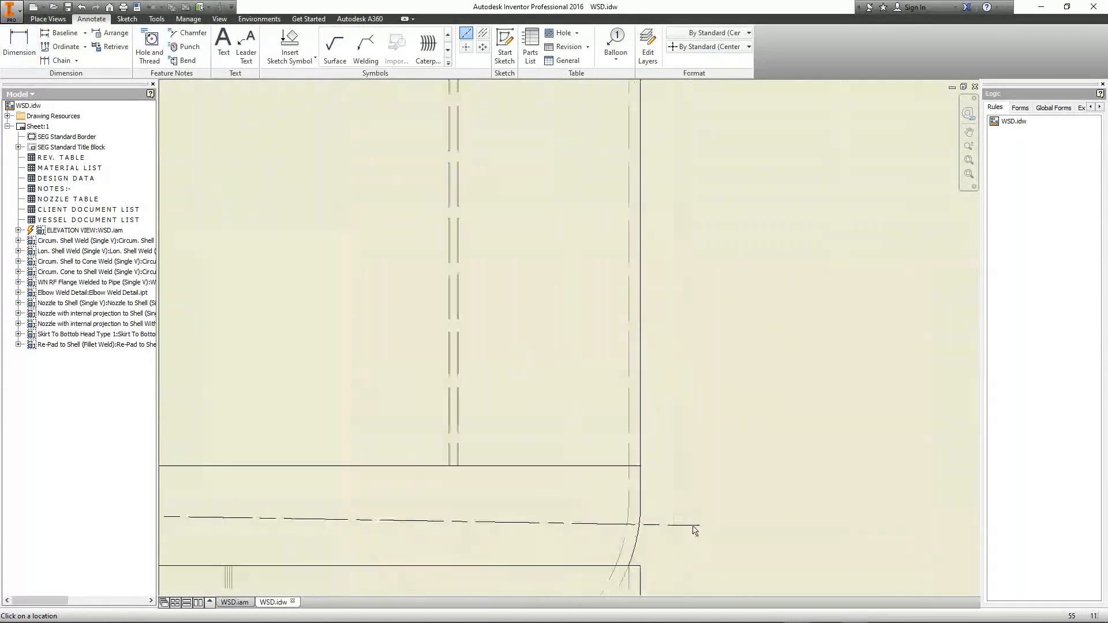
right_click(677, 457)
click(714, 458)
scroll(692, 359, up, 4)
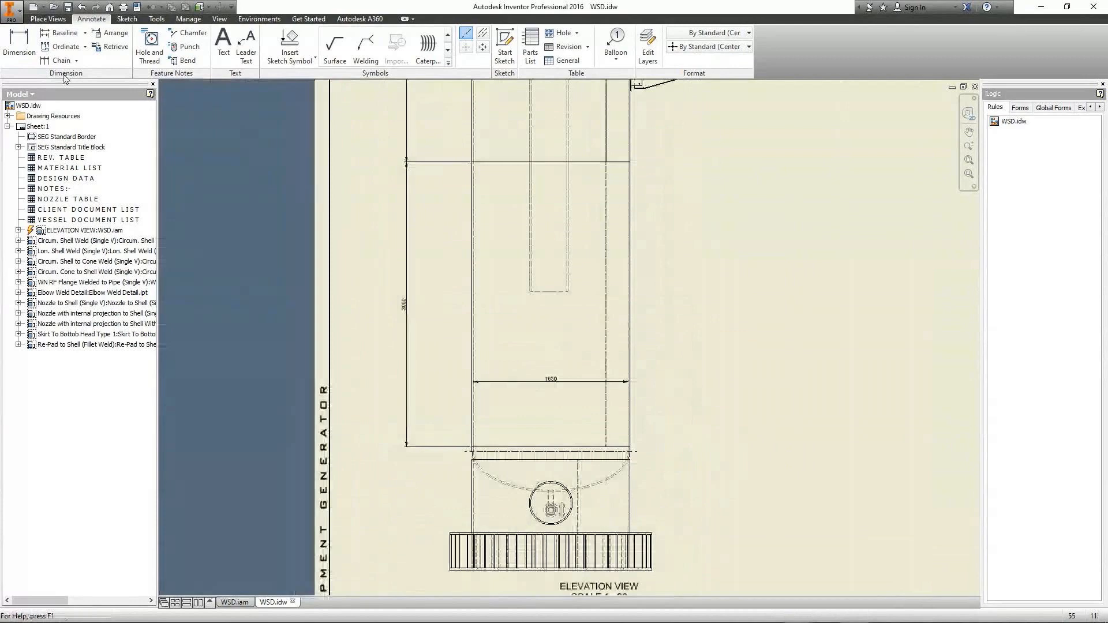
Step: Dimension the height from the bottom tangent line to the top flange face, outside the shell course dimensions
click(23, 49)
click(496, 454)
middle_drag(474, 85, 496, 373)
scroll(536, 110, down, 2)
middle_drag(541, 112, 563, 198)
scroll(566, 161, down, 6)
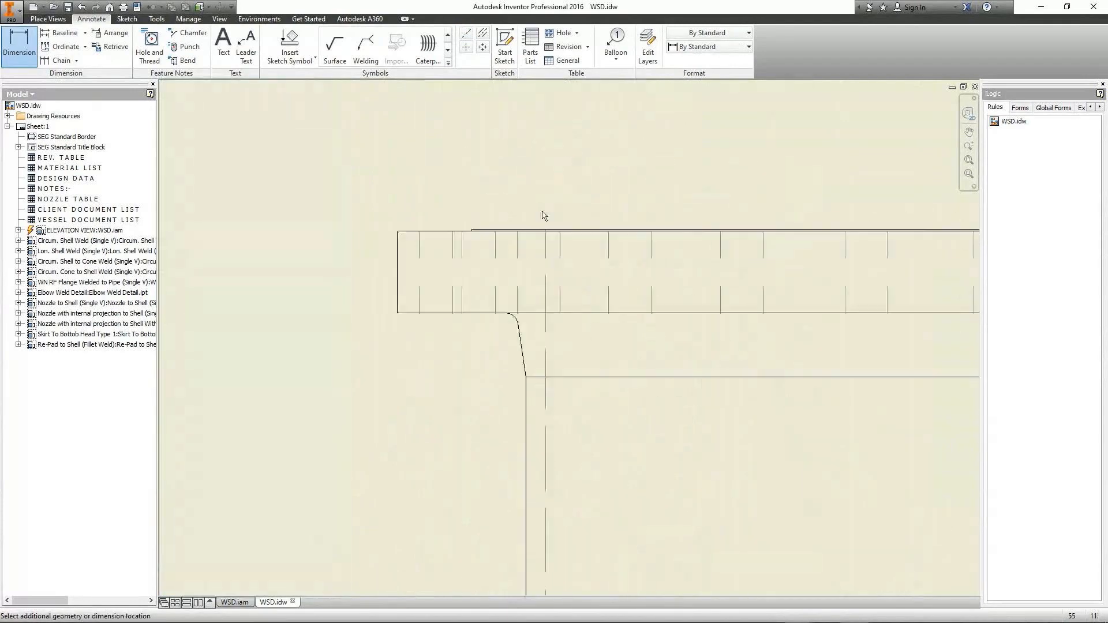
scroll(543, 216, up, 5)
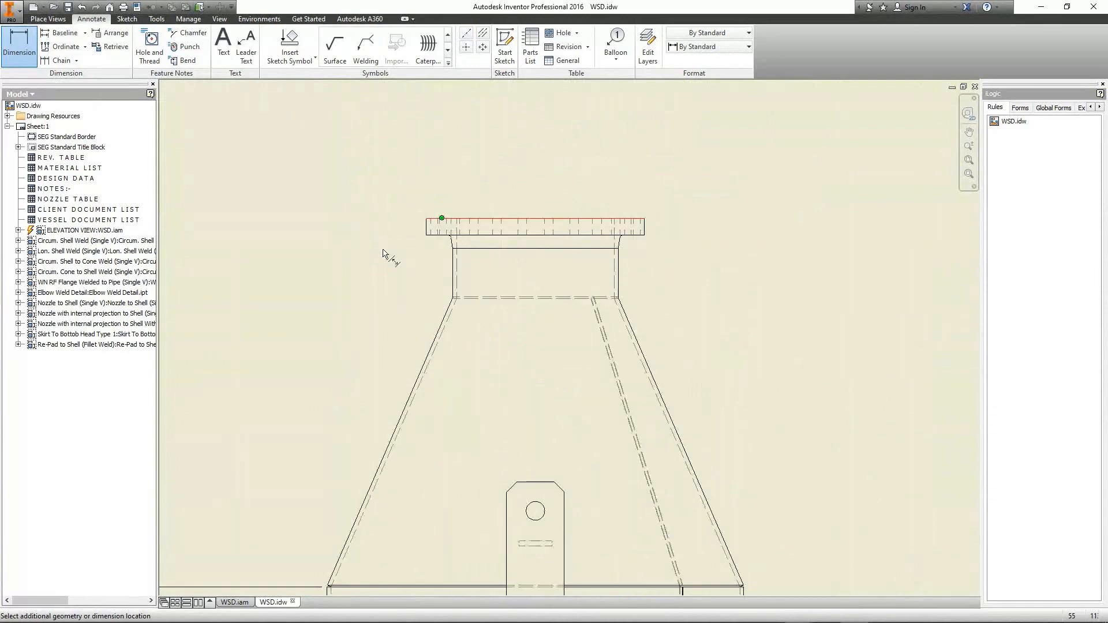
scroll(383, 250, up, 6)
click(358, 258)
Step: Dimension the height from the bottom tangent line to the skirt base, aligned with the overall height dimension
middle_drag(423, 555, 507, 387)
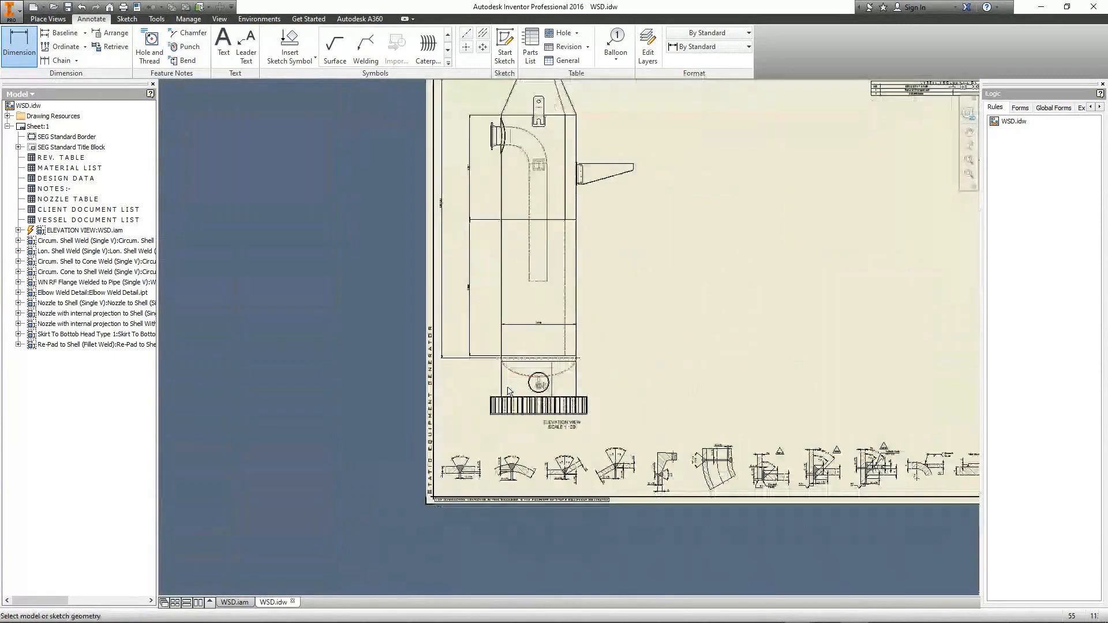
scroll(508, 392, down, 5)
click(506, 273)
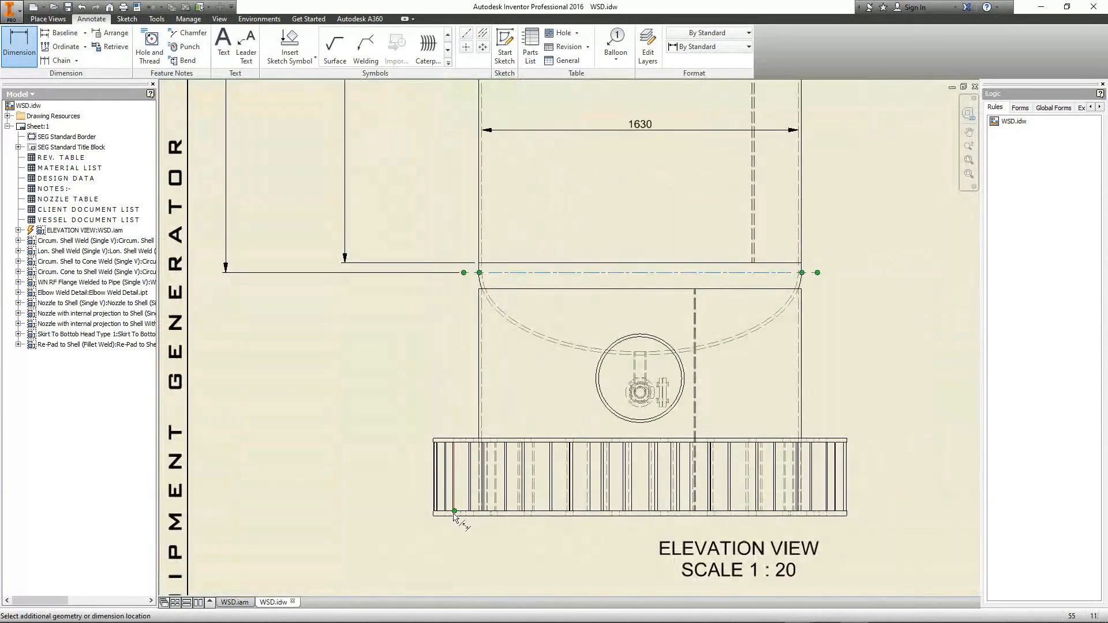
click(448, 515)
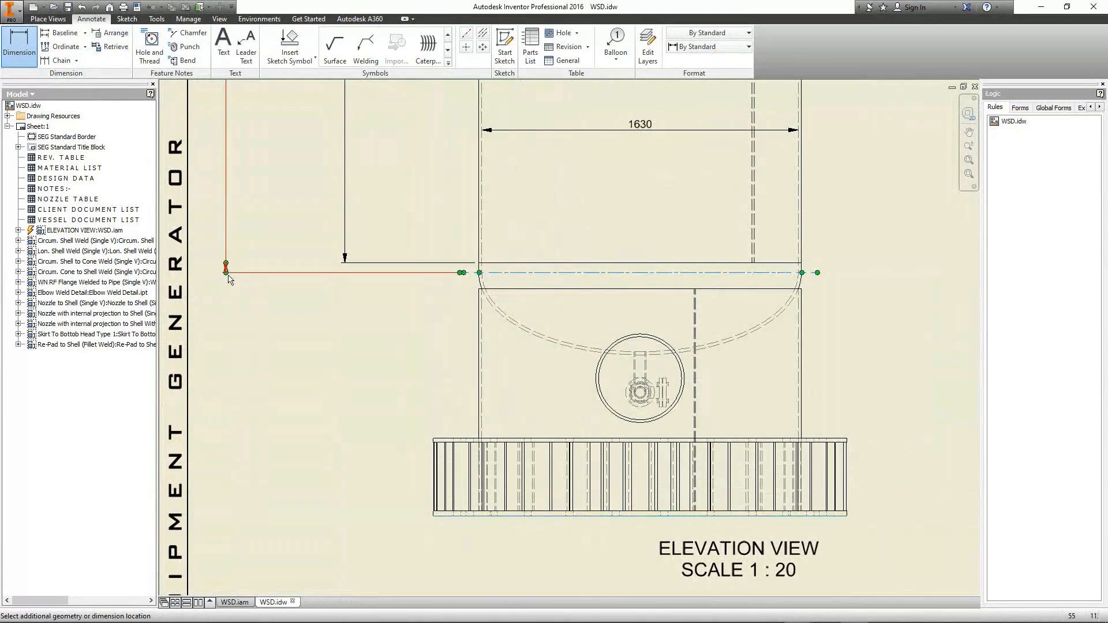
click(227, 271)
Step: Add a center mark to the circular opening in the skirt
middle_drag(312, 304, 329, 383)
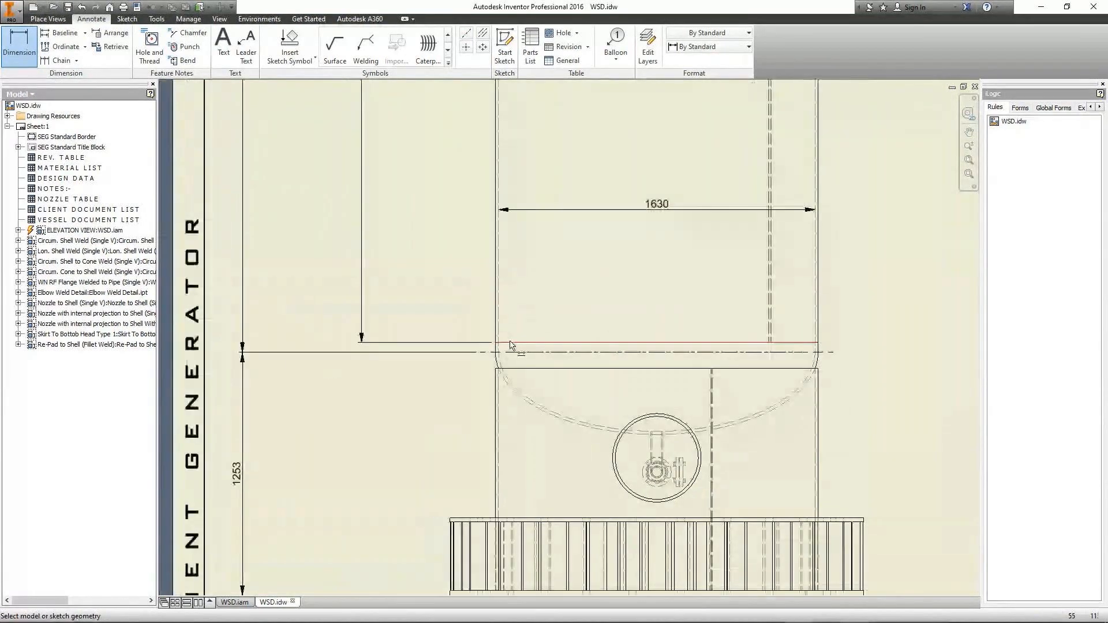
mouse_move(765, 407)
middle_down()
mouse_move(584, 381)
mouse_move(610, 333)
middle_up()
middle_drag(546, 369, 592, 332)
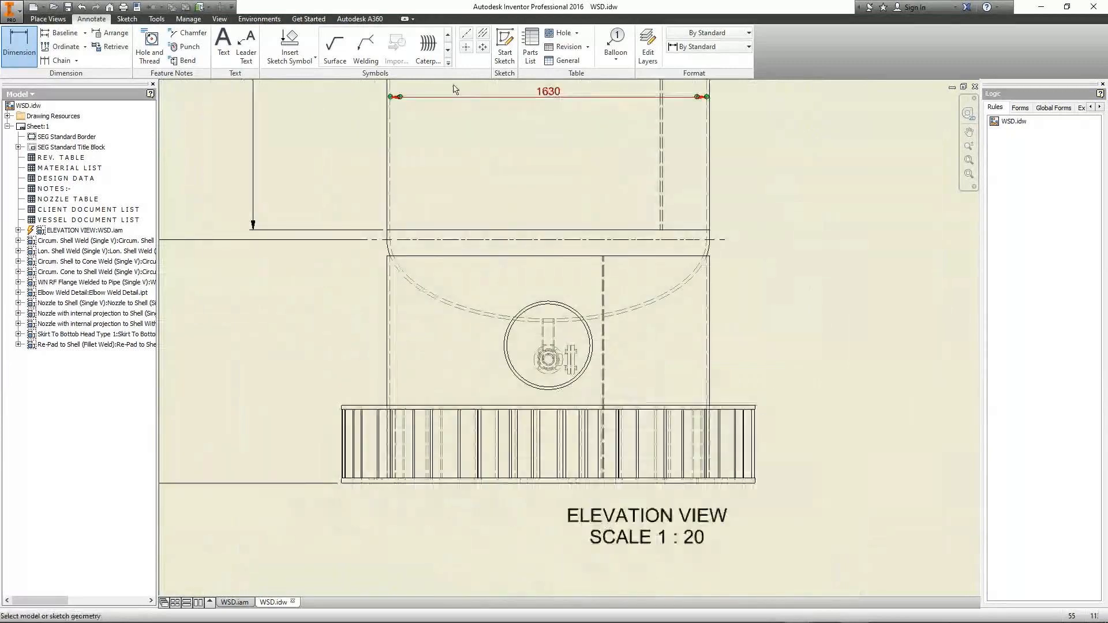
click(466, 46)
scroll(531, 345, down, 3)
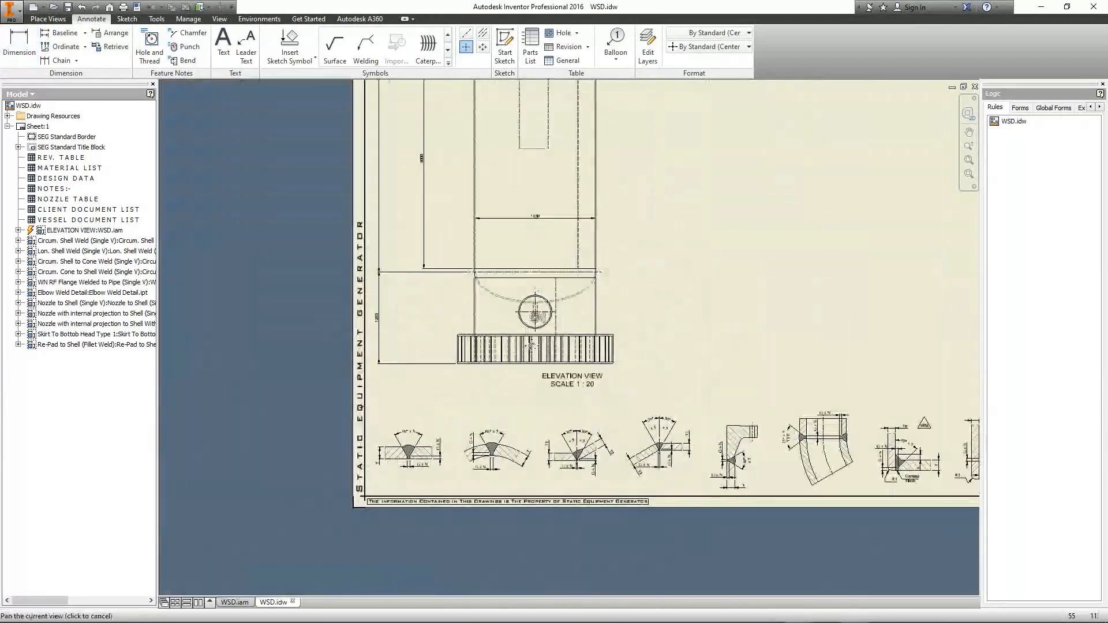
Step: Add a centerline bisector between the pipe edges of the side nozzle on the upper shell course
middle_drag(531, 347, 535, 589)
scroll(491, 235, up, 3)
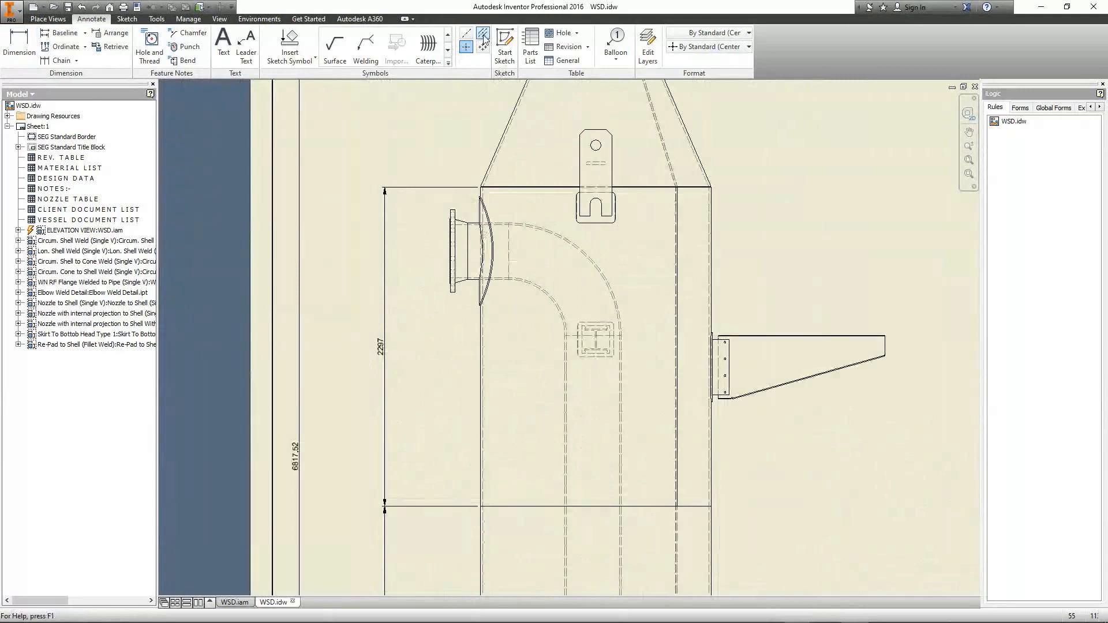
scroll(458, 222, up, 5)
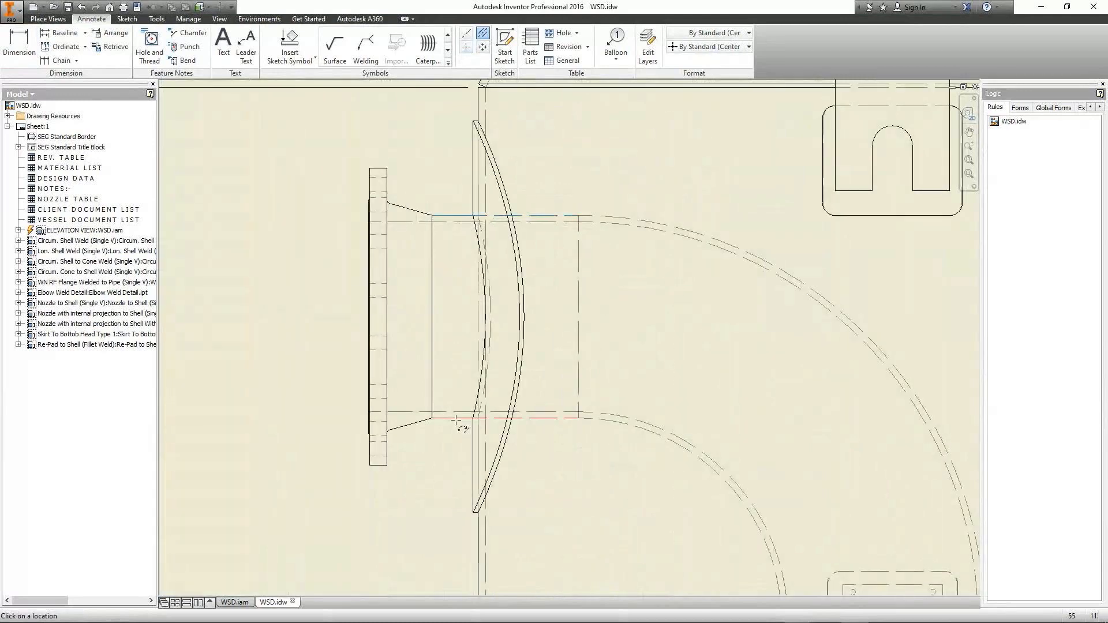
scroll(461, 331, down, 4)
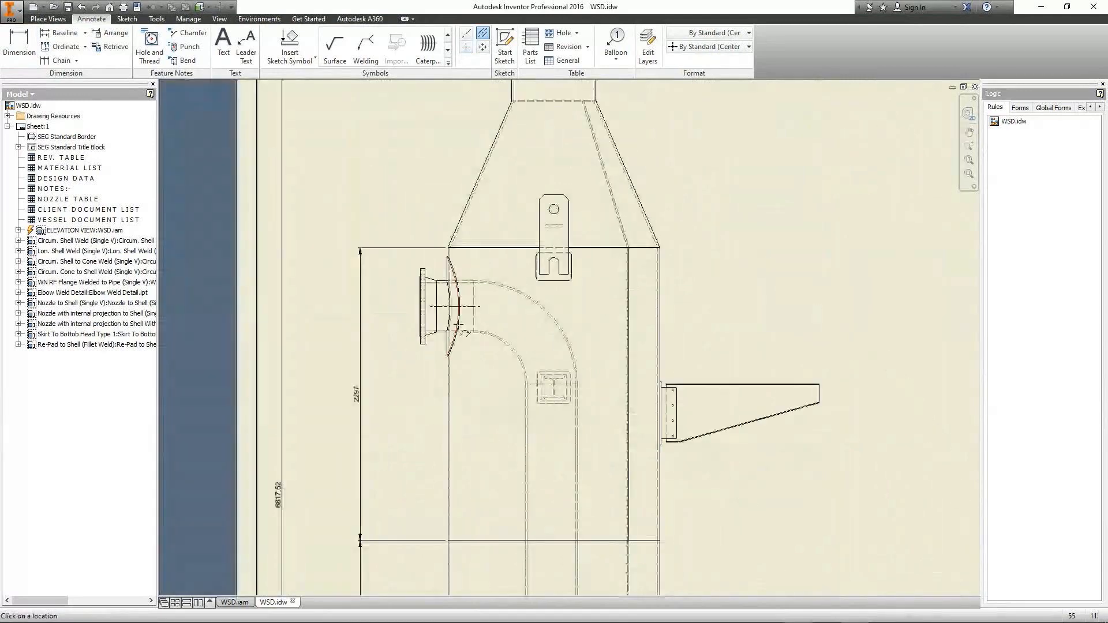
Step: Start an ordinate dimension set on the elevation view with its origin where the bottom tangent line meets the shell's outer edge
click(434, 303)
key(Escape)
click(61, 47)
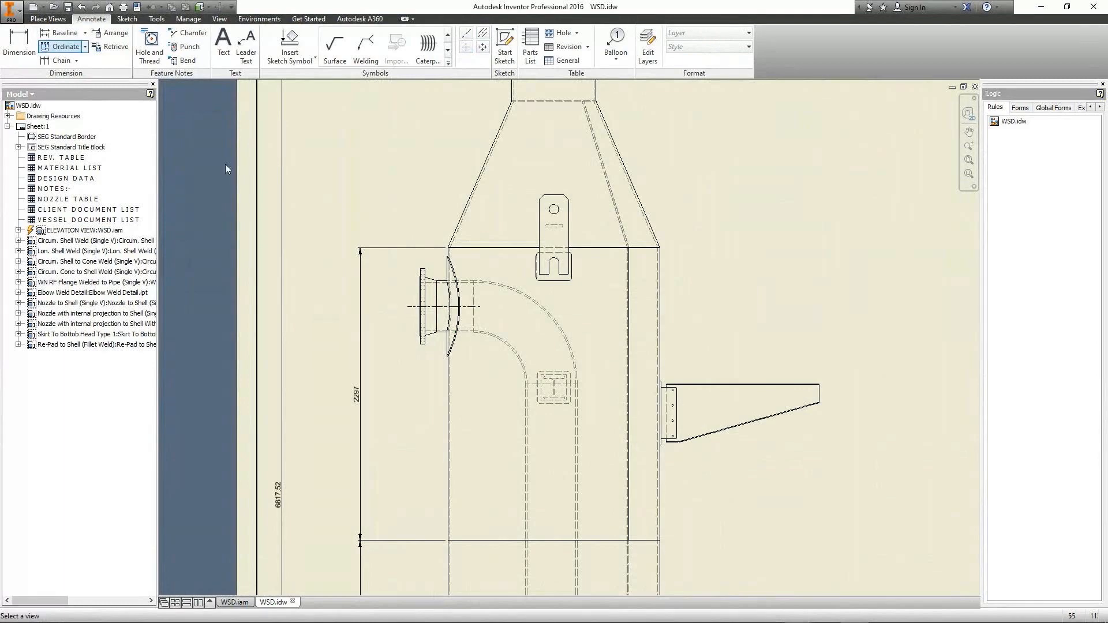
scroll(407, 289, down, 5)
middle_drag(408, 288, 382, 195)
scroll(392, 416, up, 8)
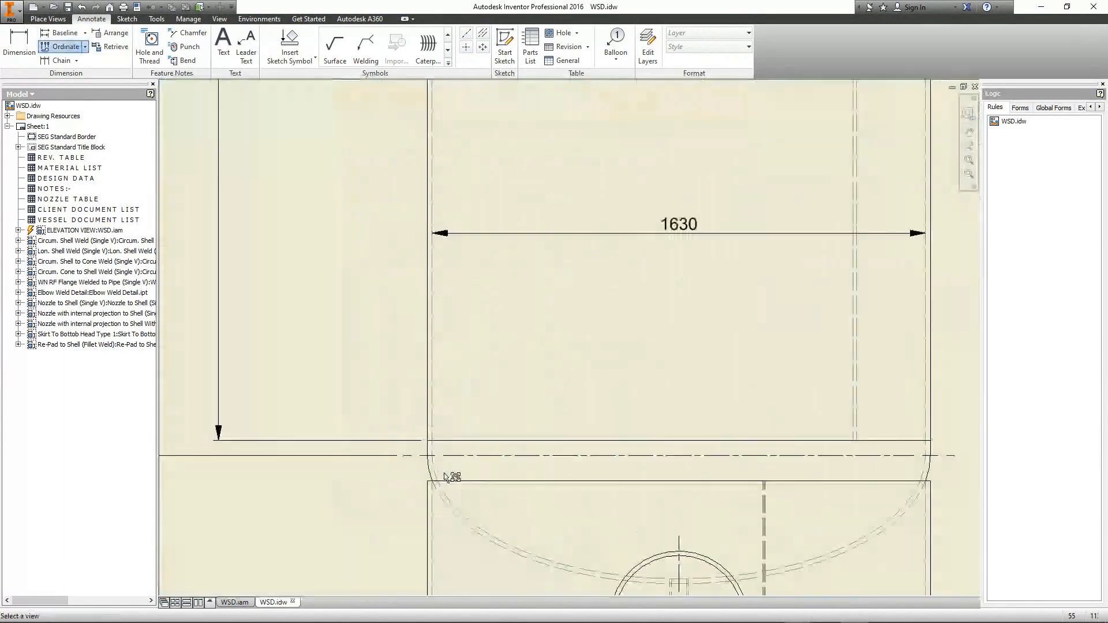
scroll(443, 462, up, 4)
click(453, 462)
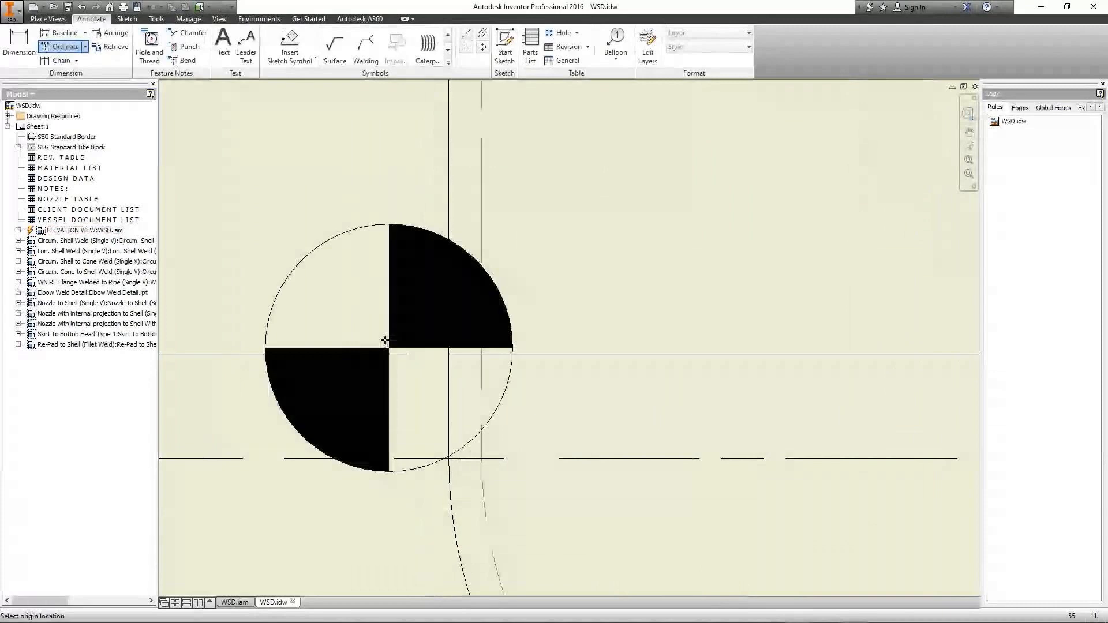
click(449, 459)
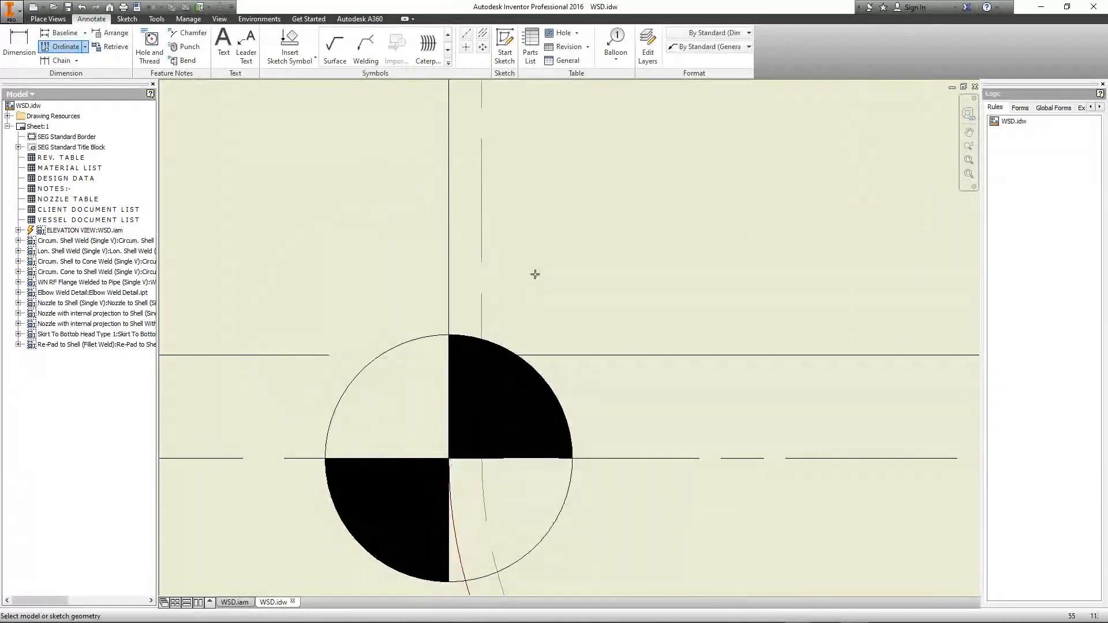
right_click(534, 267)
click(566, 270)
Step: Add ordinate height dimensions for the upper side nozzle's centerline and the center of the circular skirt opening
scroll(551, 232, down, 6)
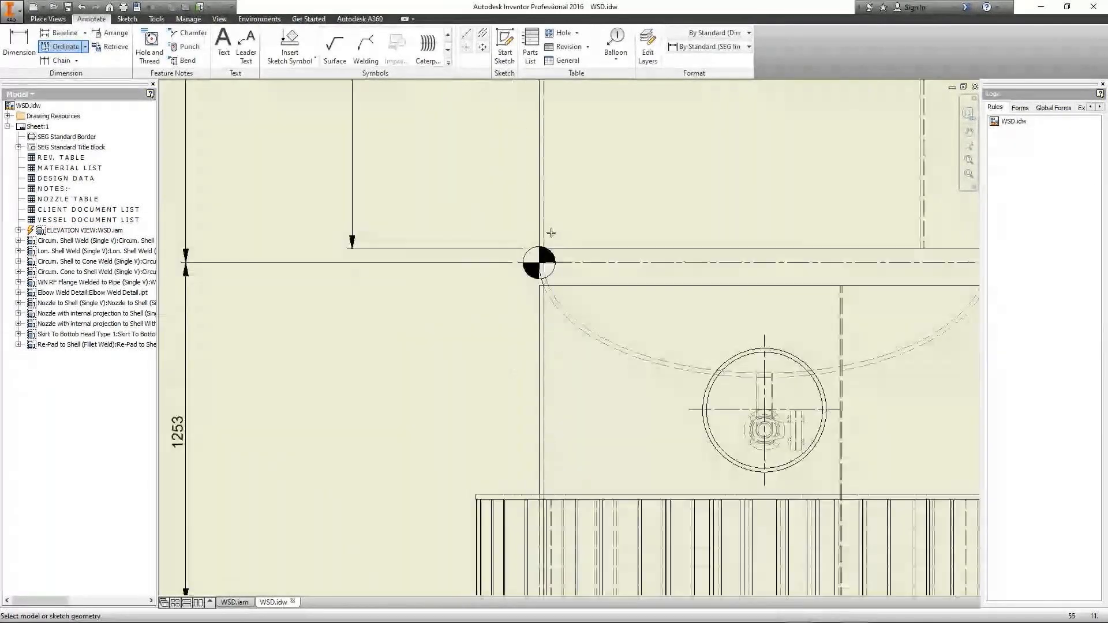
scroll(517, 240, down, 5)
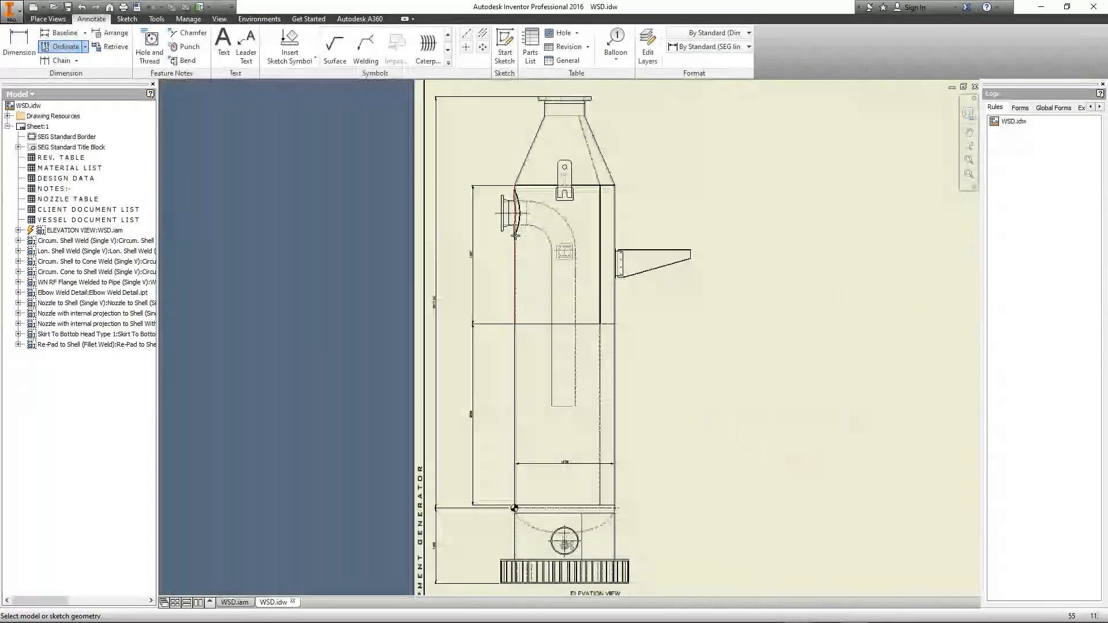
scroll(505, 211, up, 4)
click(505, 211)
scroll(479, 193, up, 5)
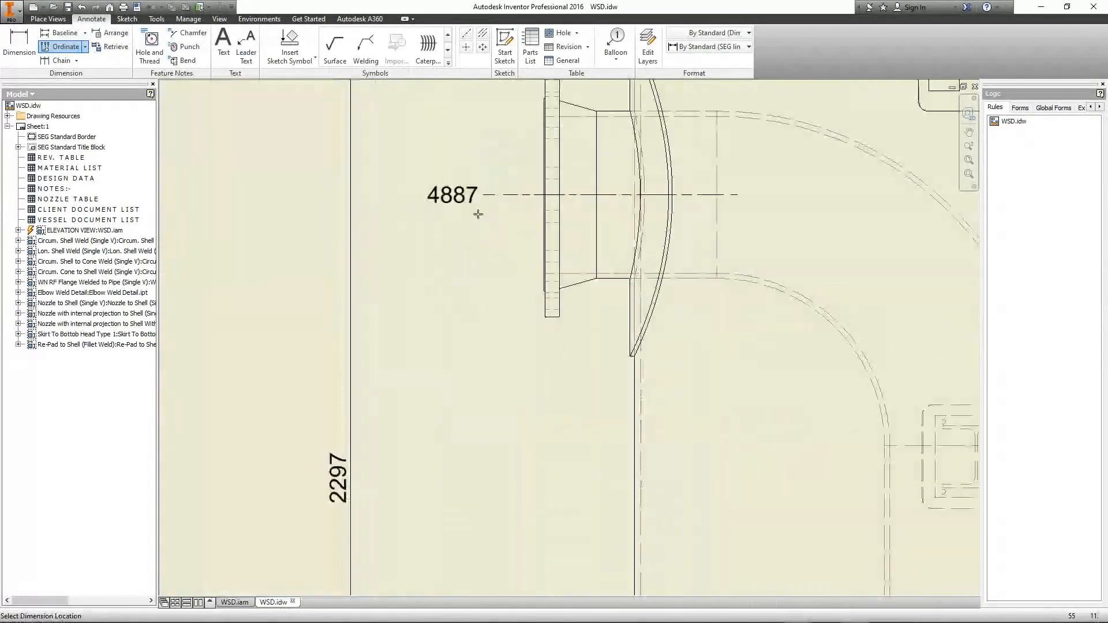
scroll(462, 202, down, 4)
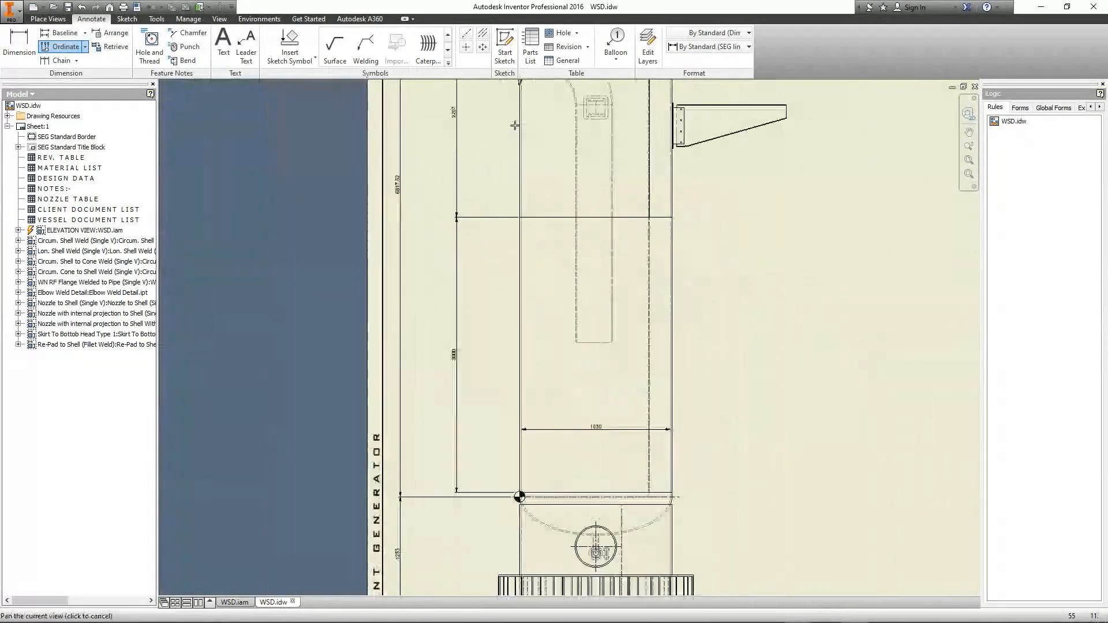
click(571, 546)
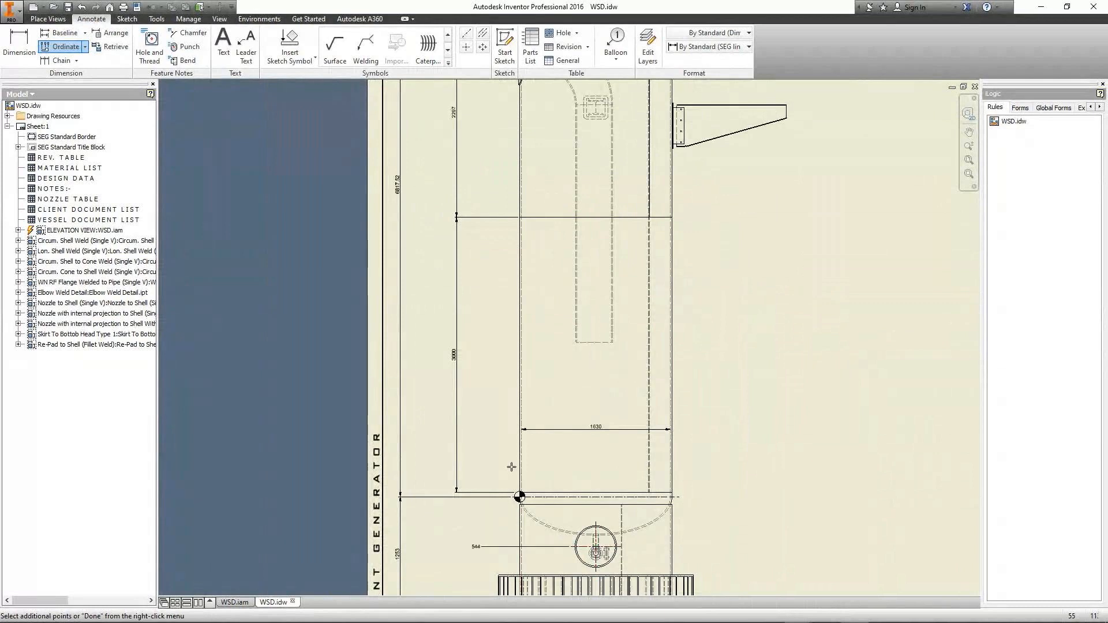
scroll(512, 500, down, 3)
Step: Balloon the upper side nozzle in the Nozzle Tag No. style, using the Parts Only (legacy) BOM view, and place it beside its ordinate dimension
click(629, 45)
click(696, 48)
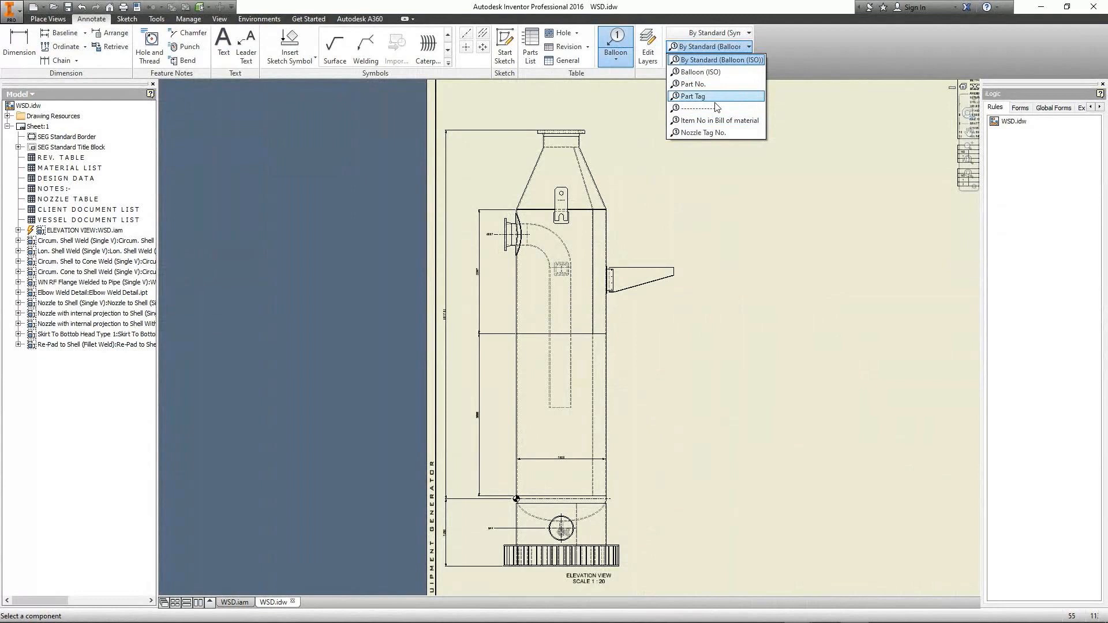
click(728, 133)
scroll(509, 234, up, 5)
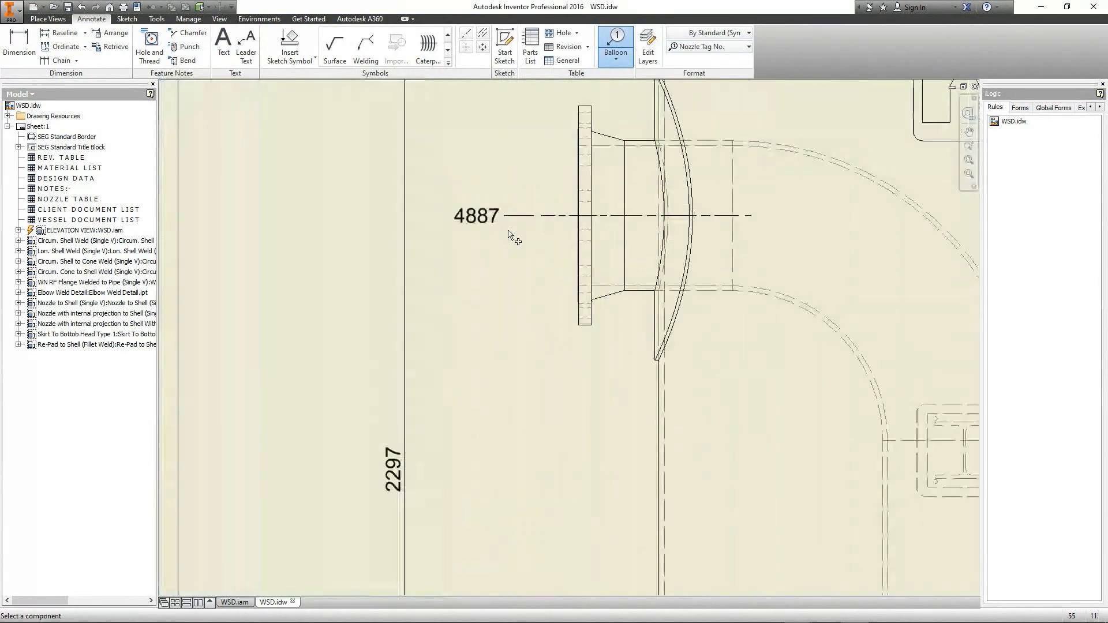
click(633, 221)
click(230, 176)
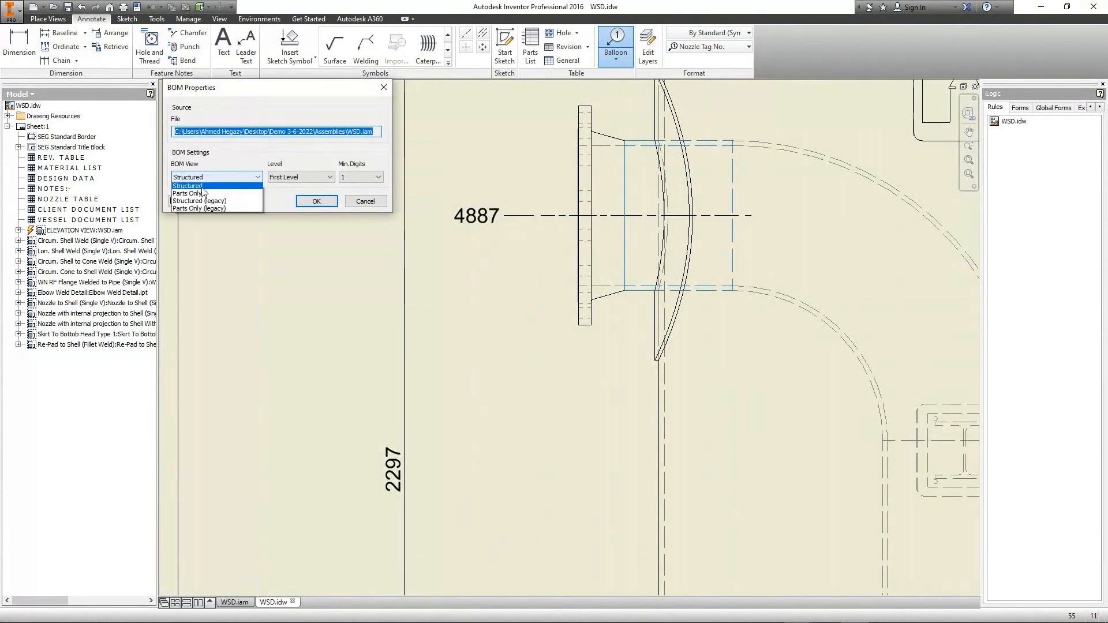
click(208, 212)
click(316, 201)
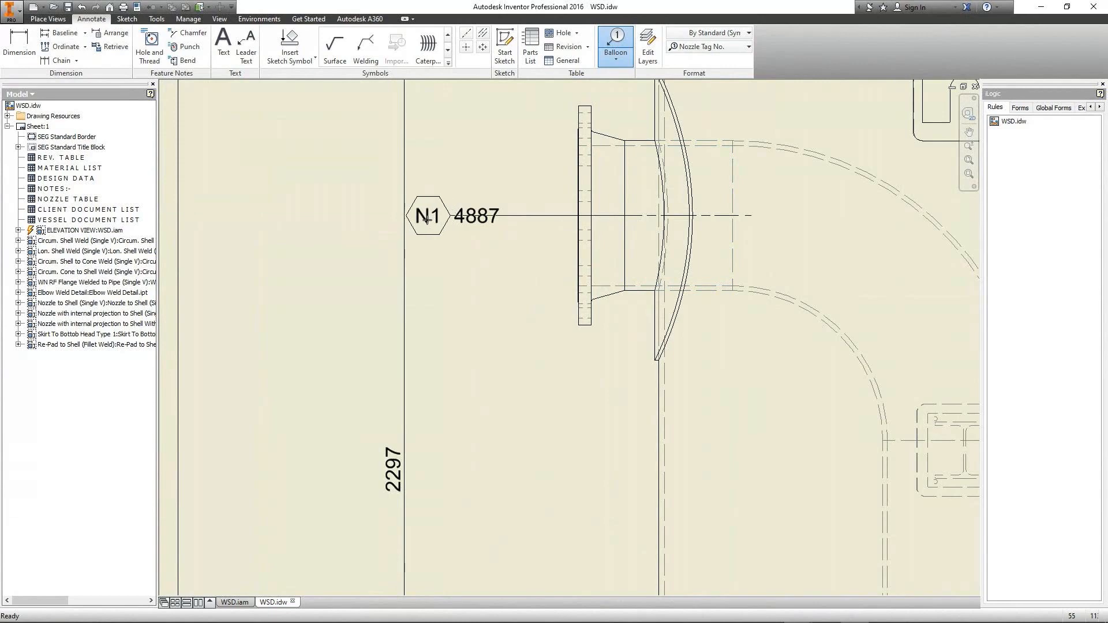
right_click(429, 218)
click(477, 223)
Step: Add a Nozzle Tag No. balloon to the circular skirt opening, placed beside its ordinate dimension and in line with the side nozzle's balloon
scroll(486, 219, down, 4)
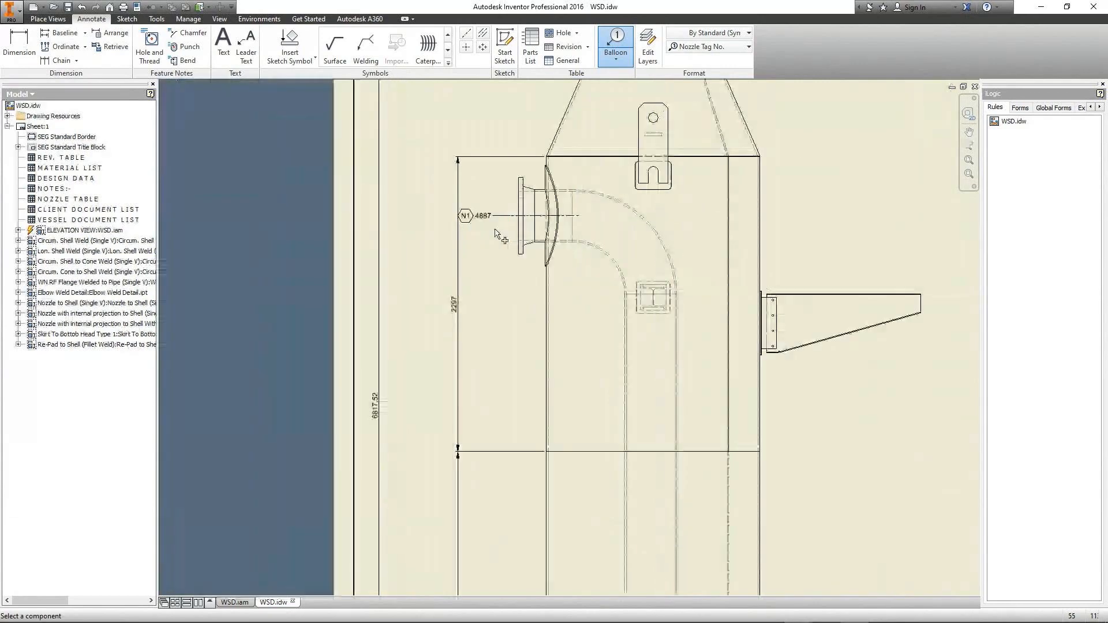
middle_drag(494, 298, 506, 179)
scroll(504, 178, down, 4)
middle_drag(550, 289, 550, 127)
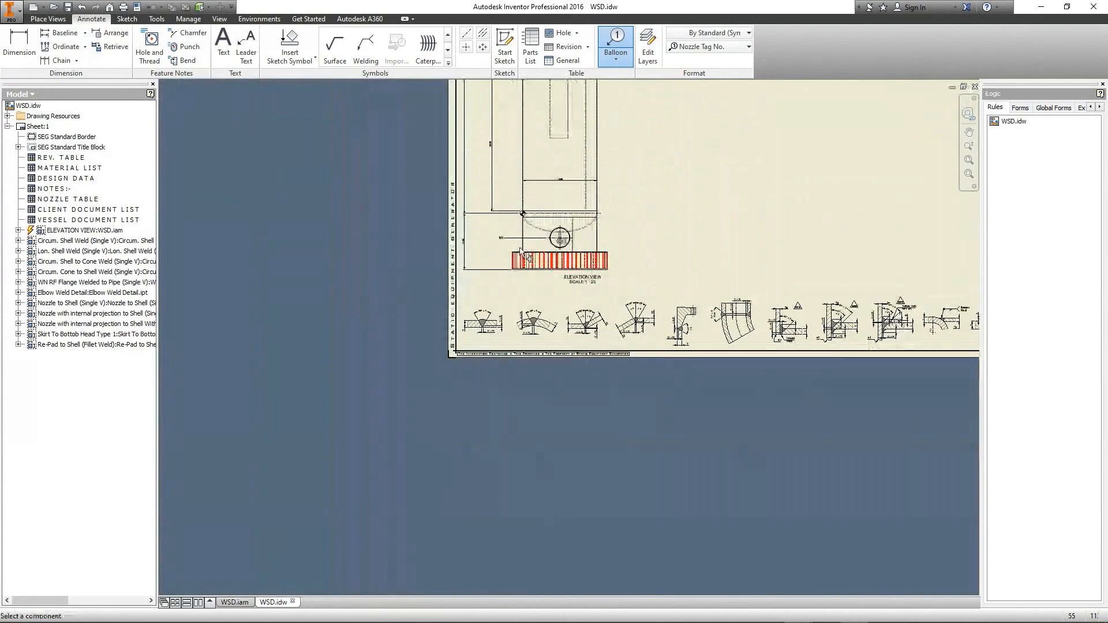
scroll(606, 217, up, 8)
click(739, 185)
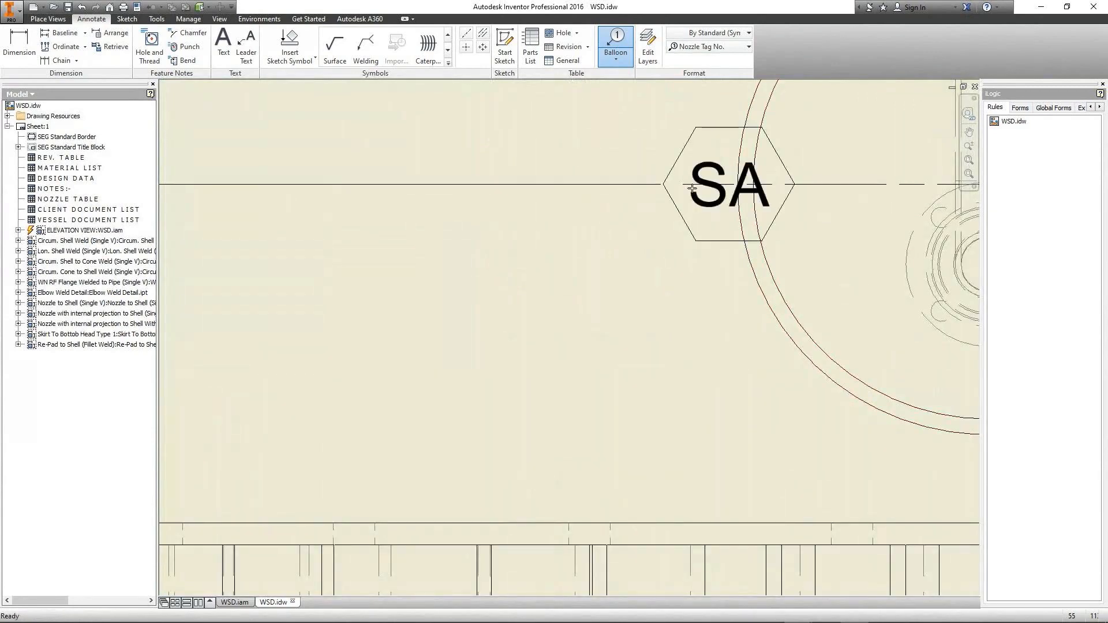
scroll(629, 184, down, 6)
click(509, 250)
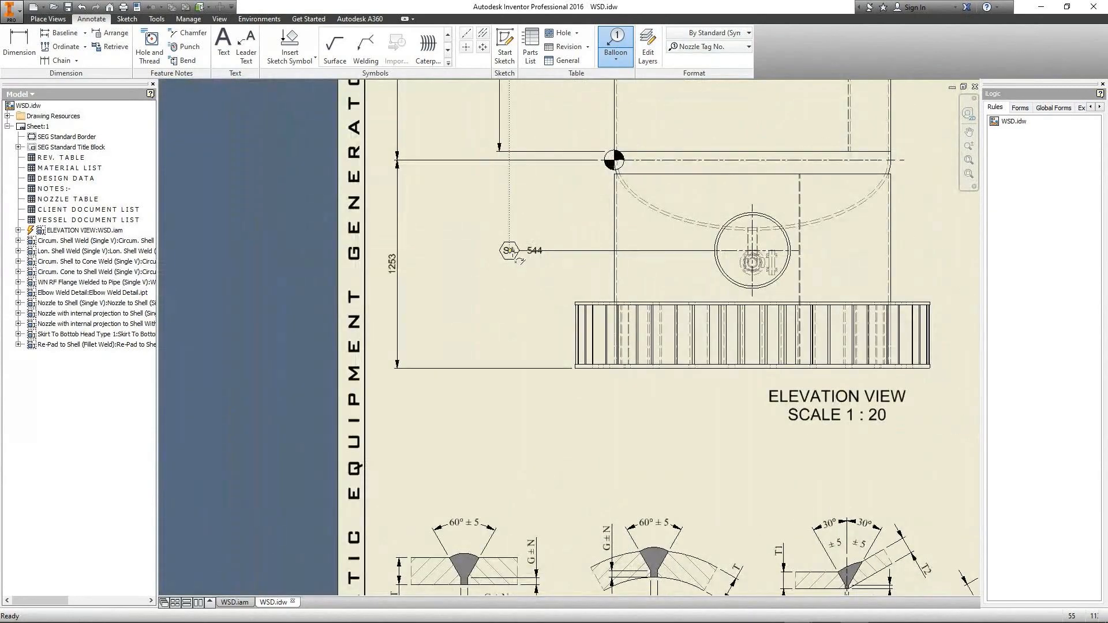
right_click(512, 252)
click(547, 253)
scroll(548, 255, down, 4)
middle_drag(544, 181, 524, 350)
scroll(528, 355, down, 3)
scroll(524, 350, up, 3)
key(Escape)
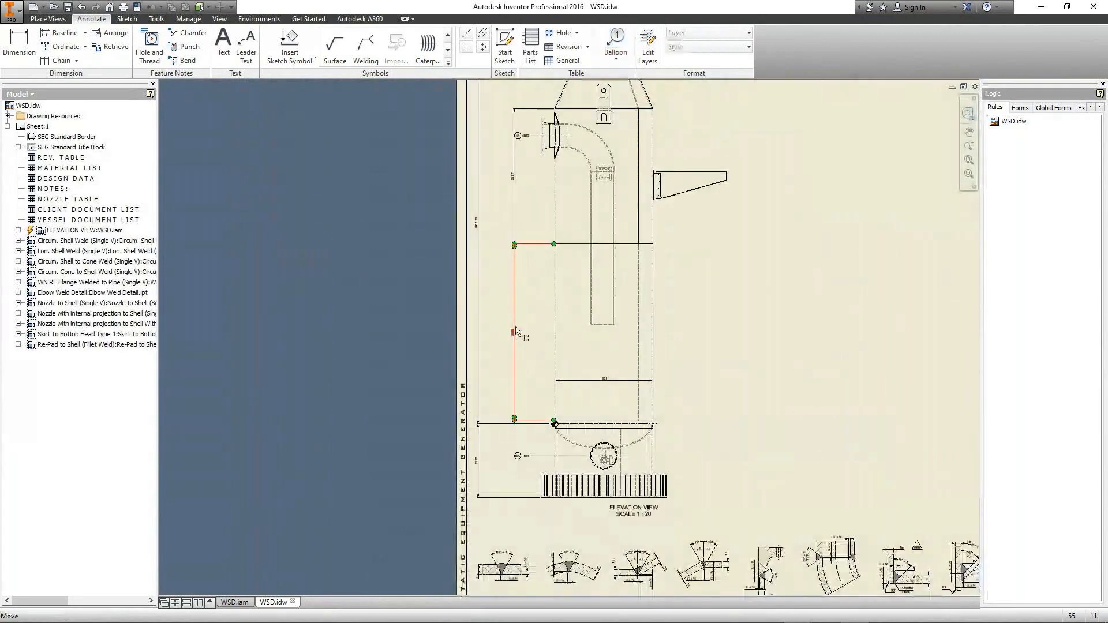
Step: Arrange the two shell course height dimensions beside the elevation view
right_click(517, 332)
click(525, 278)
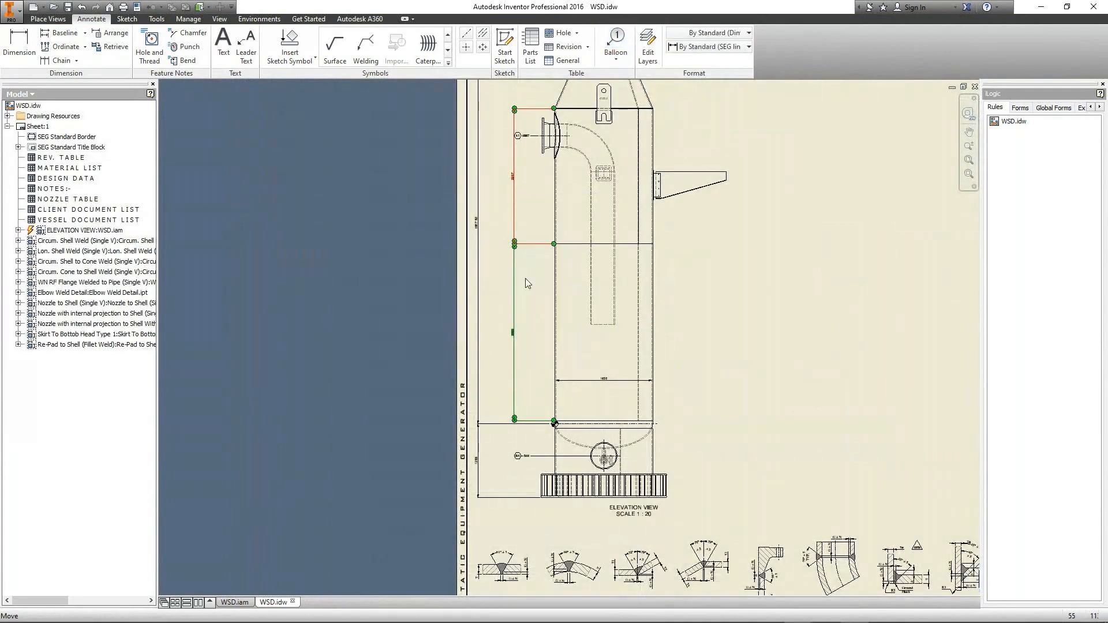
scroll(571, 189, down, 4)
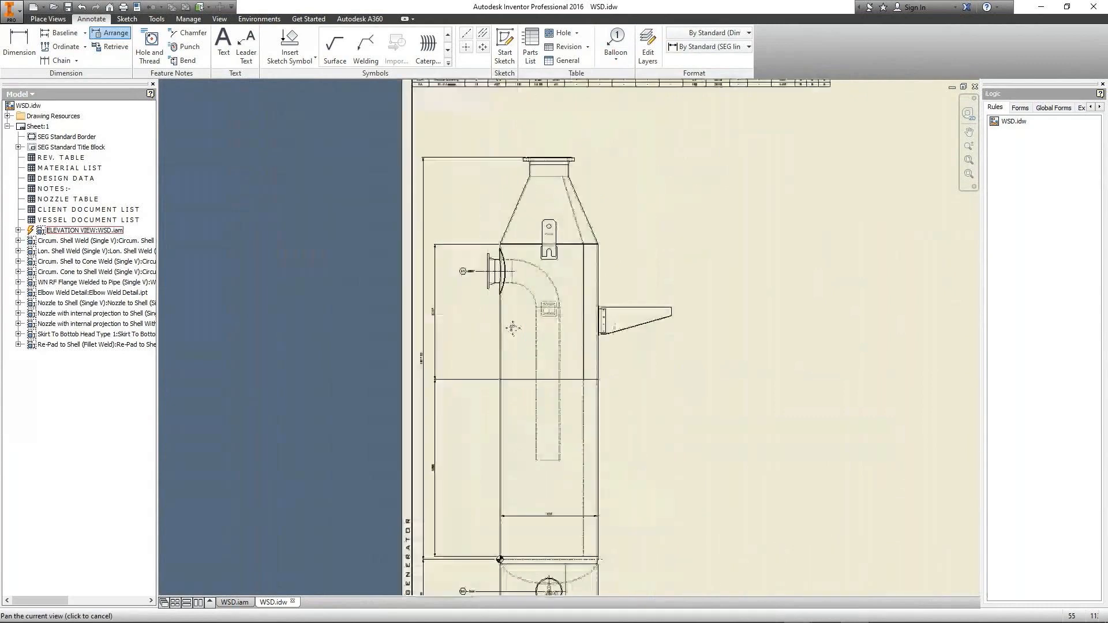
scroll(546, 226, up, 3)
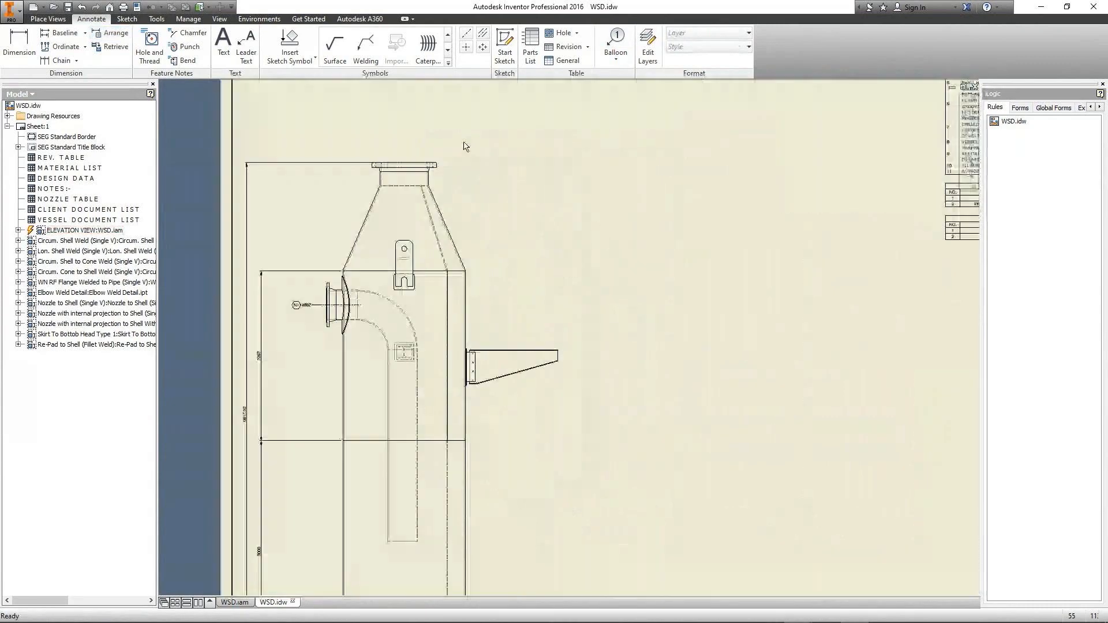
Step: Switch to the WSD.iam assembly and open the WSD - Clip subassembly from the support bracket on the upper shell
scroll(502, 202, down, 5)
scroll(489, 227, up, 4)
scroll(492, 229, down, 1)
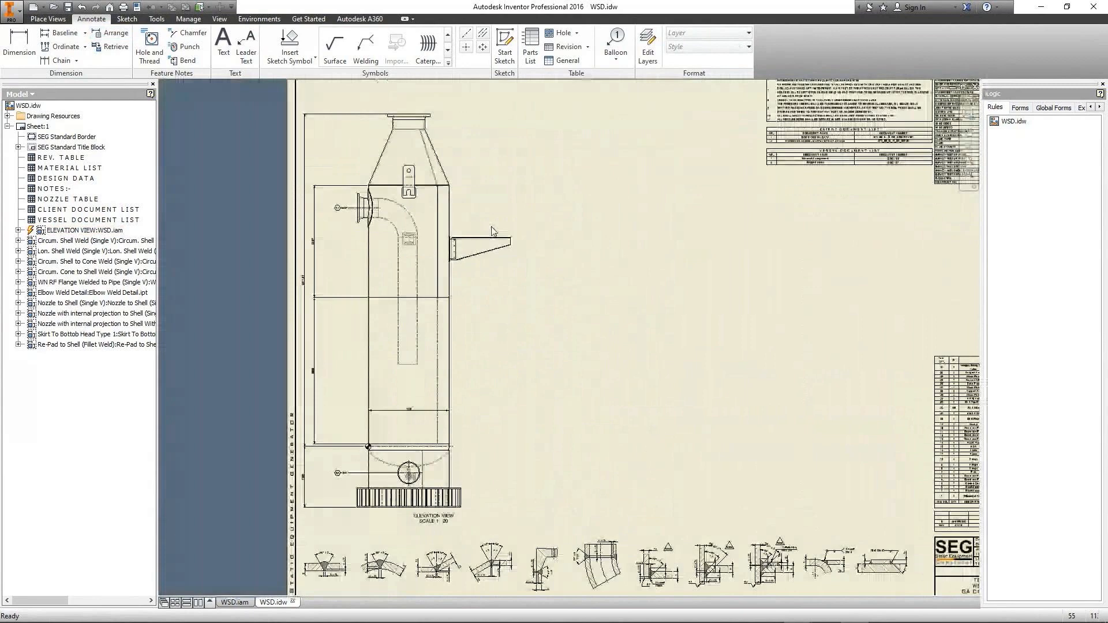
mouse_move(491, 231)
middle_down()
mouse_move(460, 225)
mouse_move(379, 249)
middle_up()
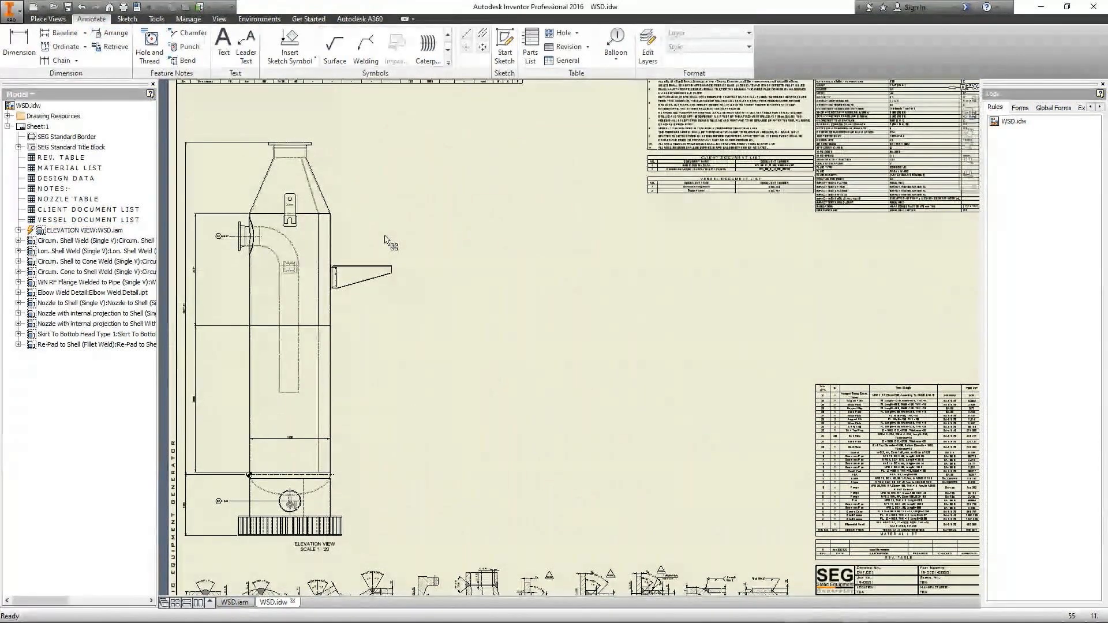
scroll(365, 291, up, 5)
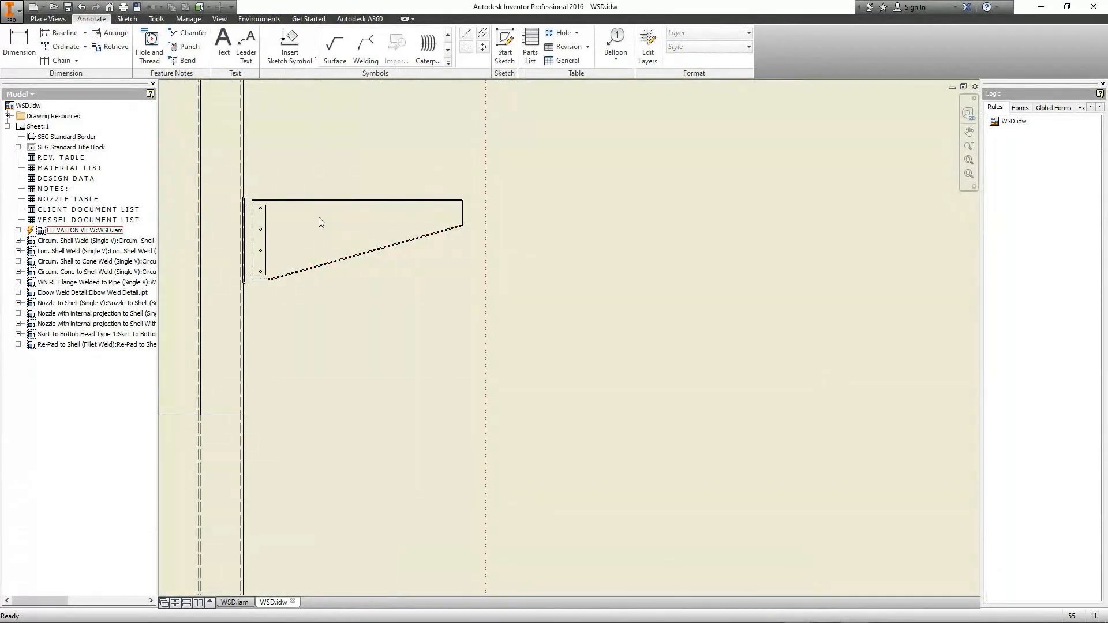
click(236, 603)
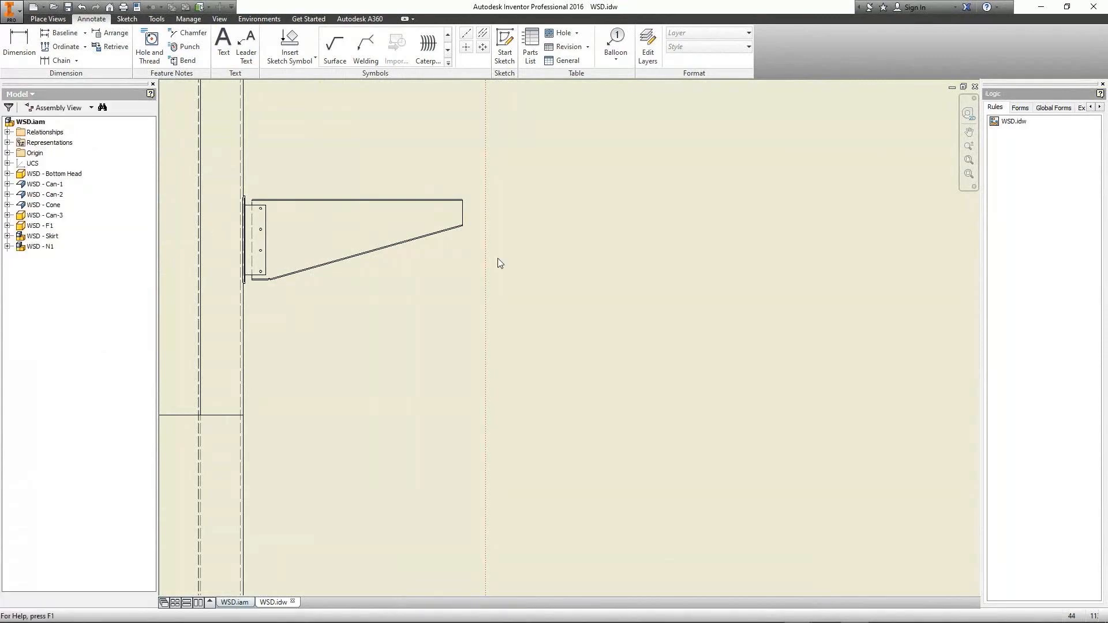
click(598, 368)
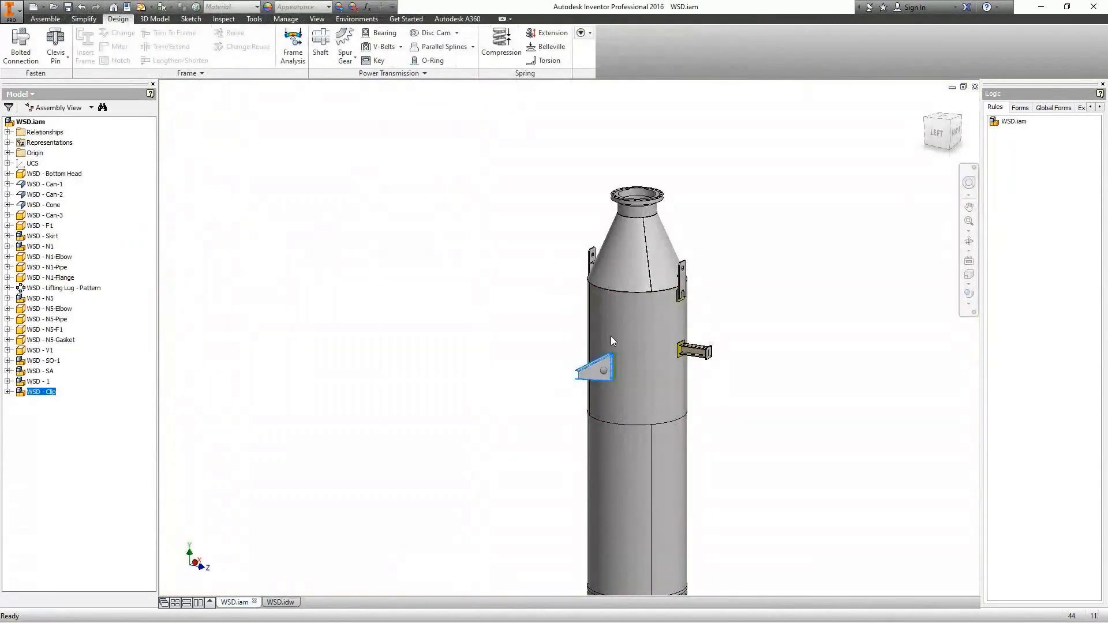
right_click(604, 370)
click(576, 367)
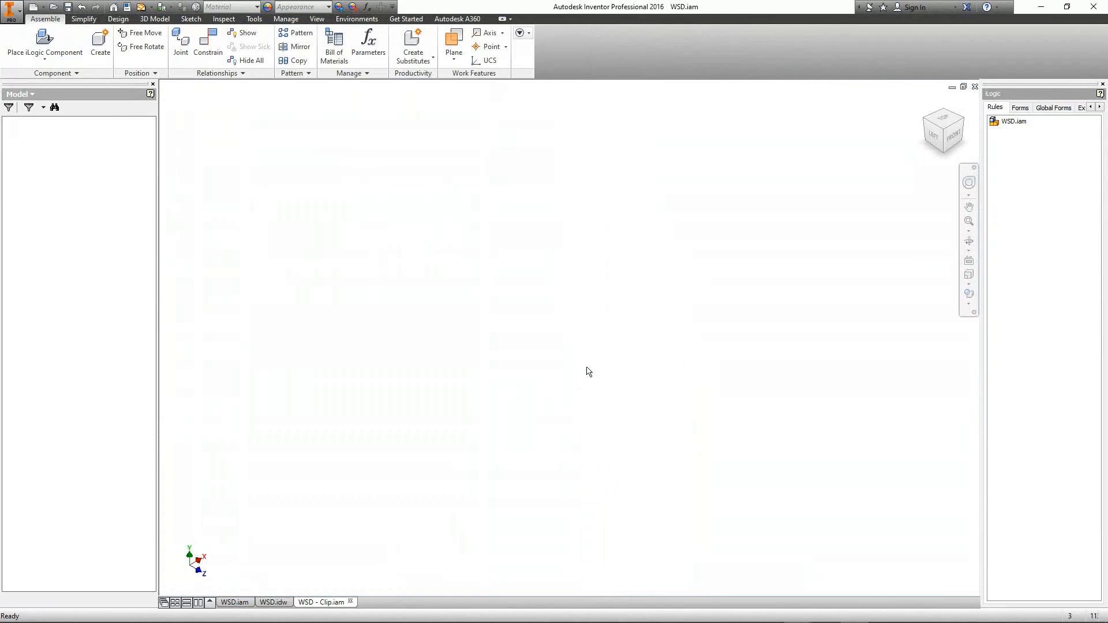
Step: Open the Support Clip Type A Lug Plate part from the clip assembly
click(544, 324)
right_click(544, 325)
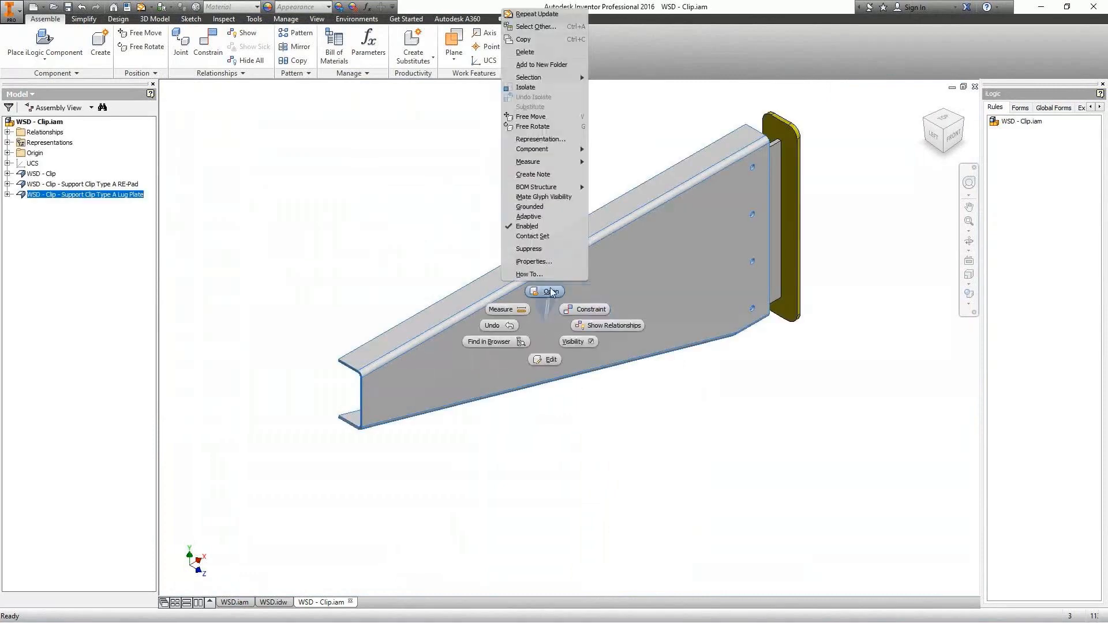
click(550, 291)
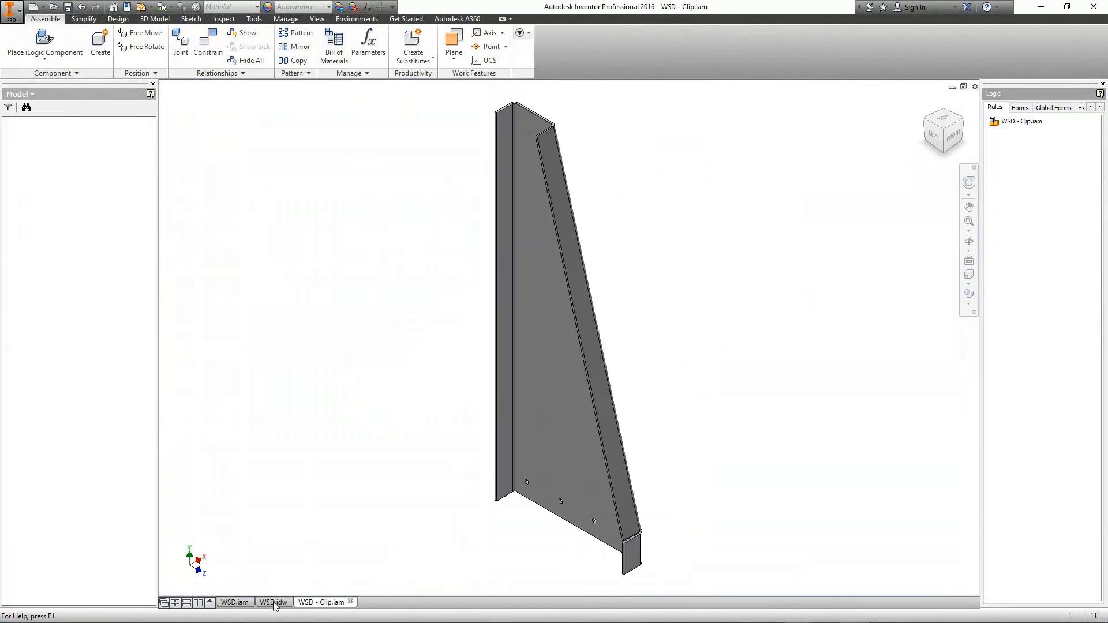
Step: Return to WSD.idw and start a base view of the clip lug plate, oriented to the Right view and rotated to lie horizontally
click(273, 602)
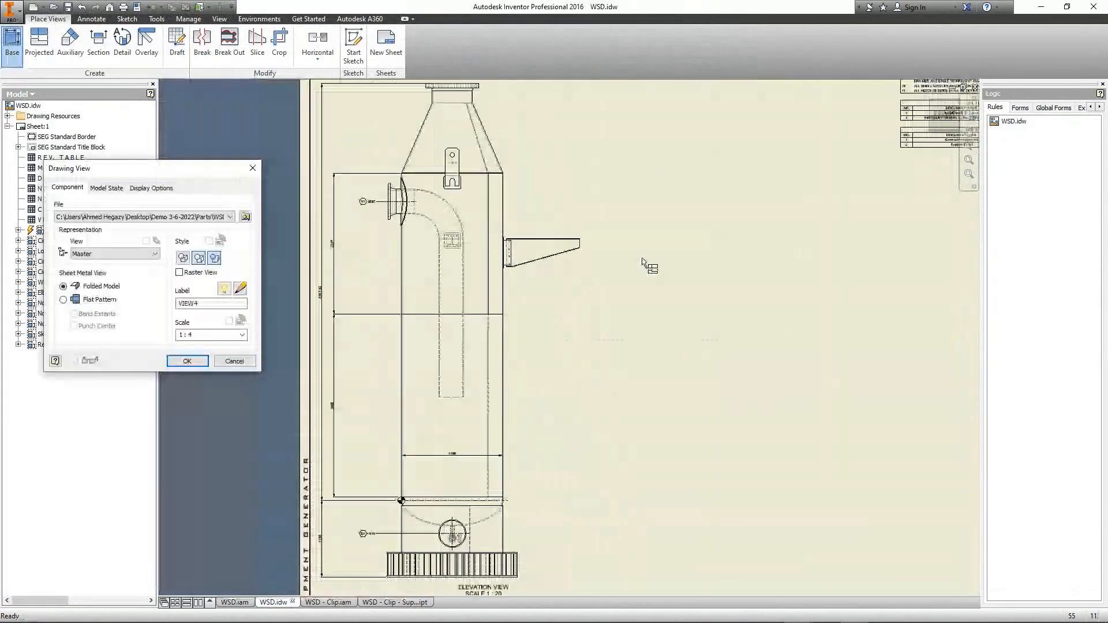
scroll(643, 264, down, 3)
middle_drag(893, 261, 780, 287)
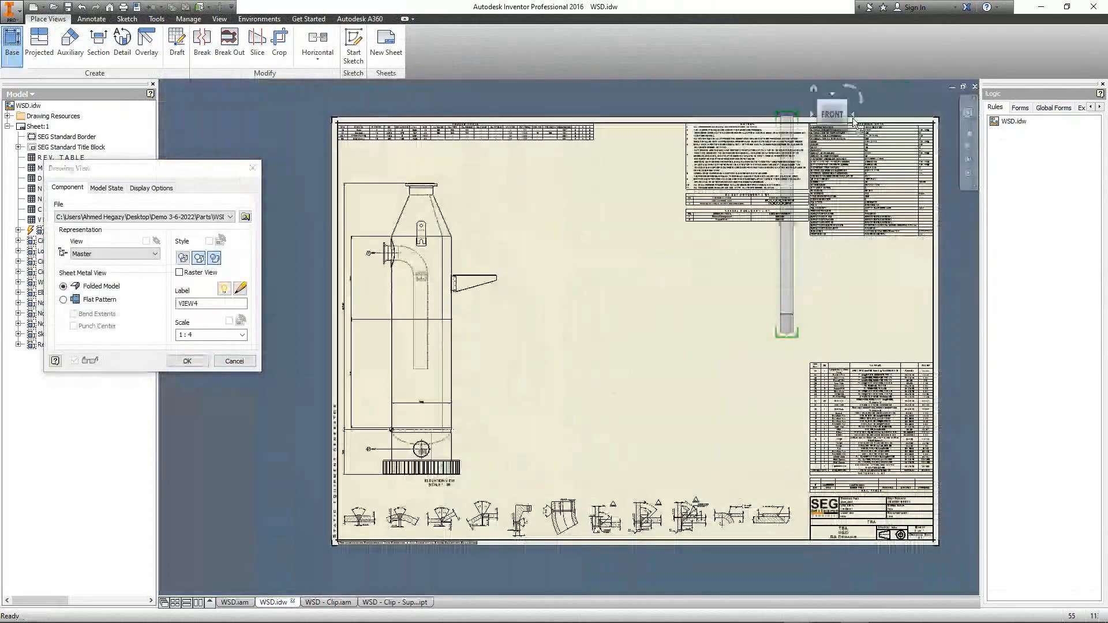
click(853, 117)
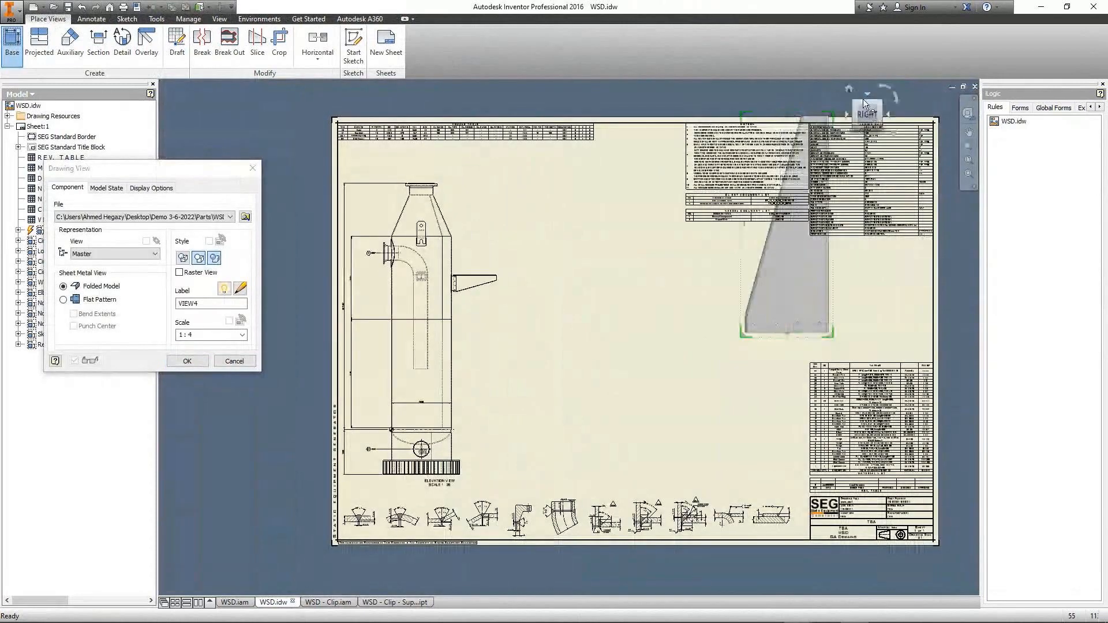
click(864, 102)
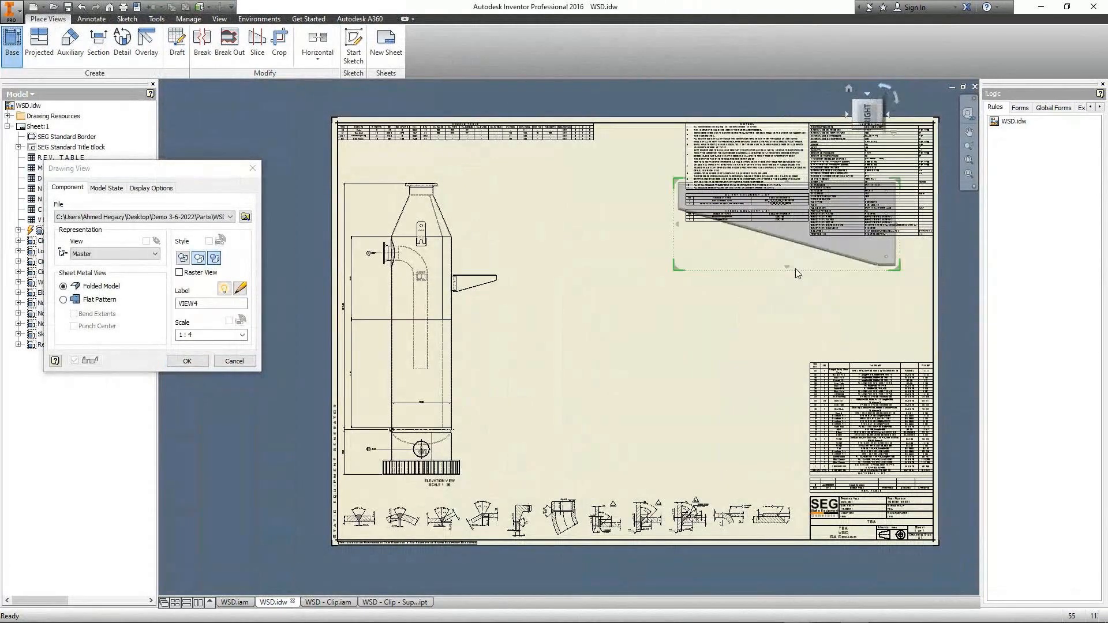
Step: Switch the clip lug plate view to its flat pattern, move it to the open middle of the sheet, and rotate it horizontal
click(70, 302)
scroll(897, 200, up, 3)
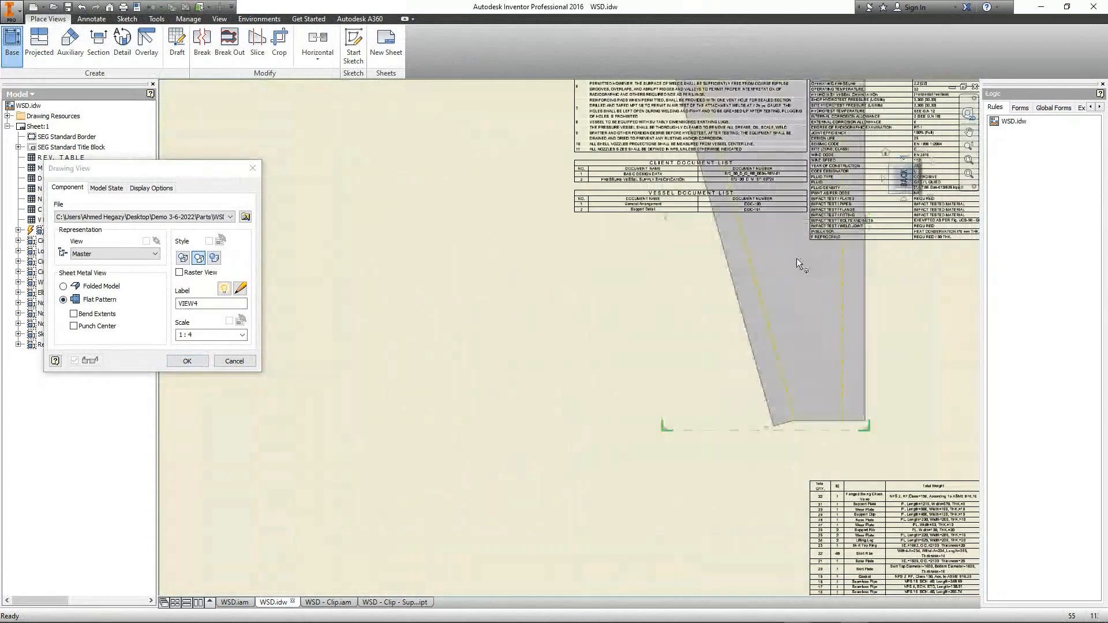
scroll(796, 258, down, 4)
drag(695, 343, 584, 420)
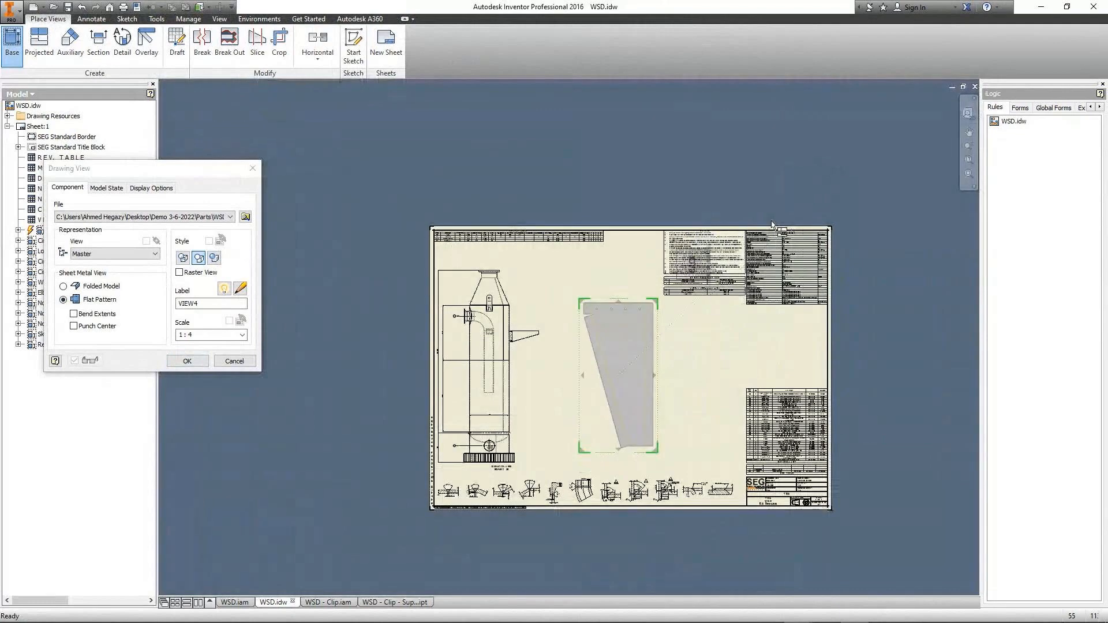
click(710, 238)
Step: Set the flat-pattern view's scale to 1/10 and create the view
double_click(197, 335)
text(1/)
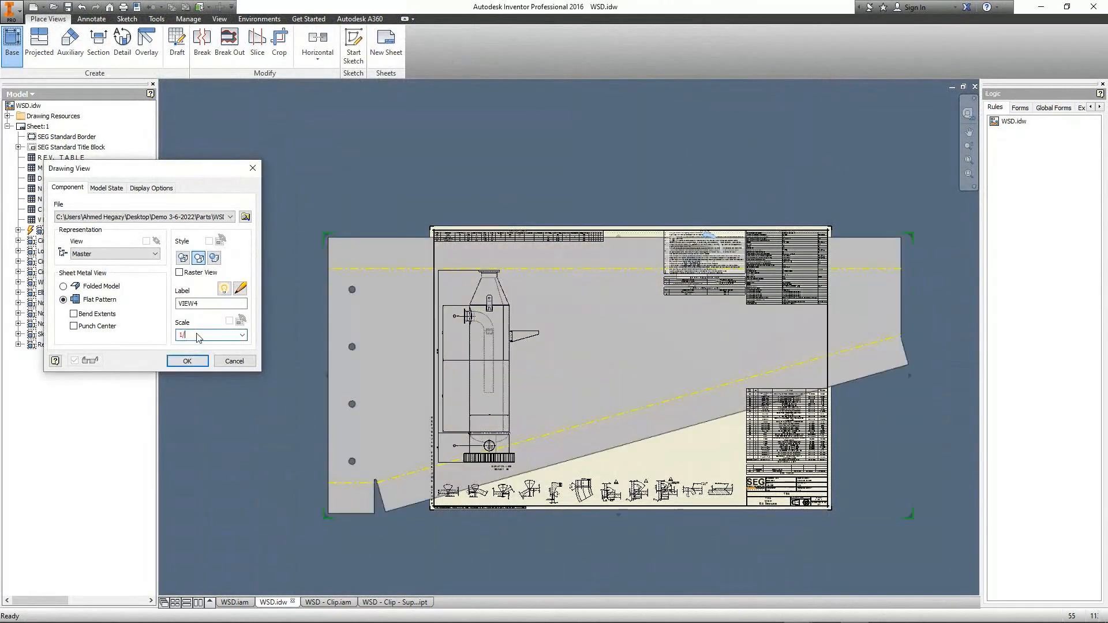
text(10)
key(Return)
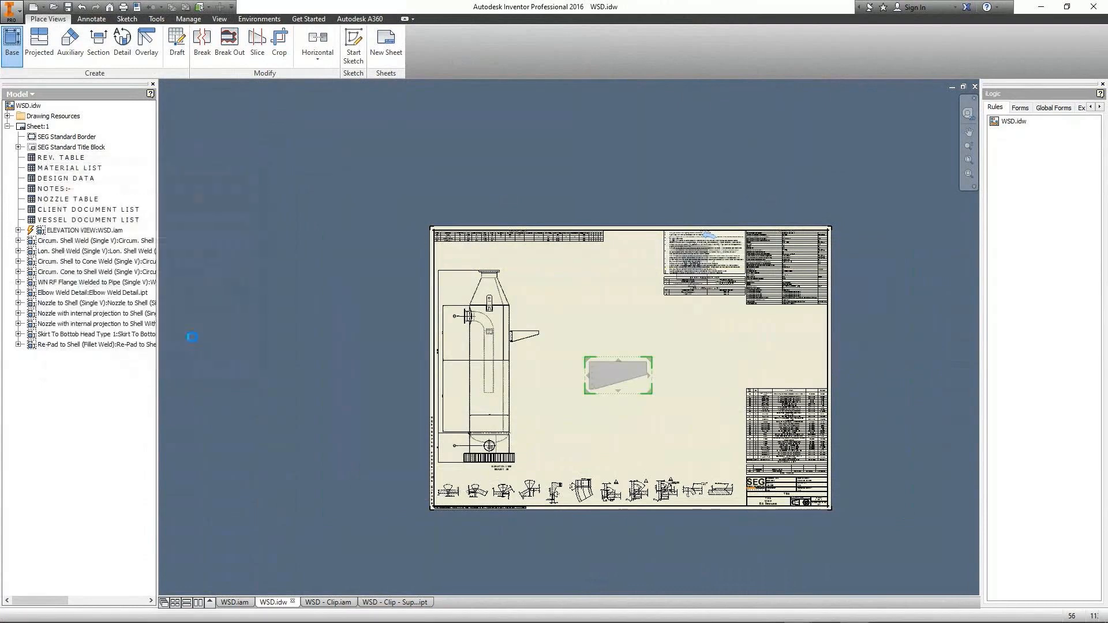
Step: Move the lug plate flat-pattern view to the free space directly above the material list
scroll(764, 460, up, 3)
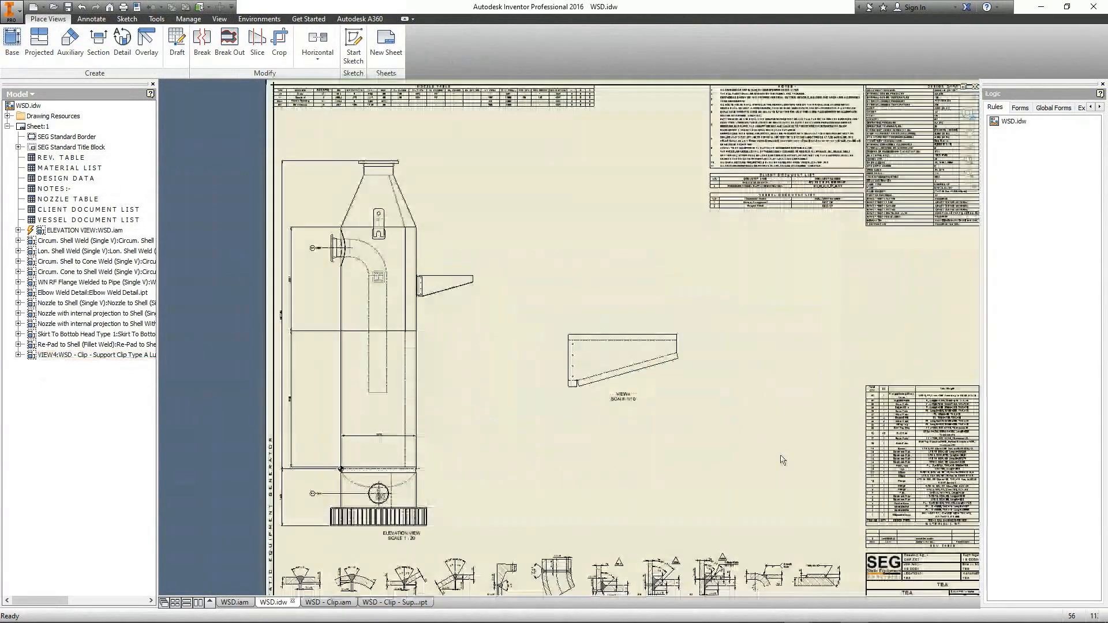
middle_drag(781, 456, 657, 421)
drag(556, 353, 868, 321)
scroll(843, 297, up, 5)
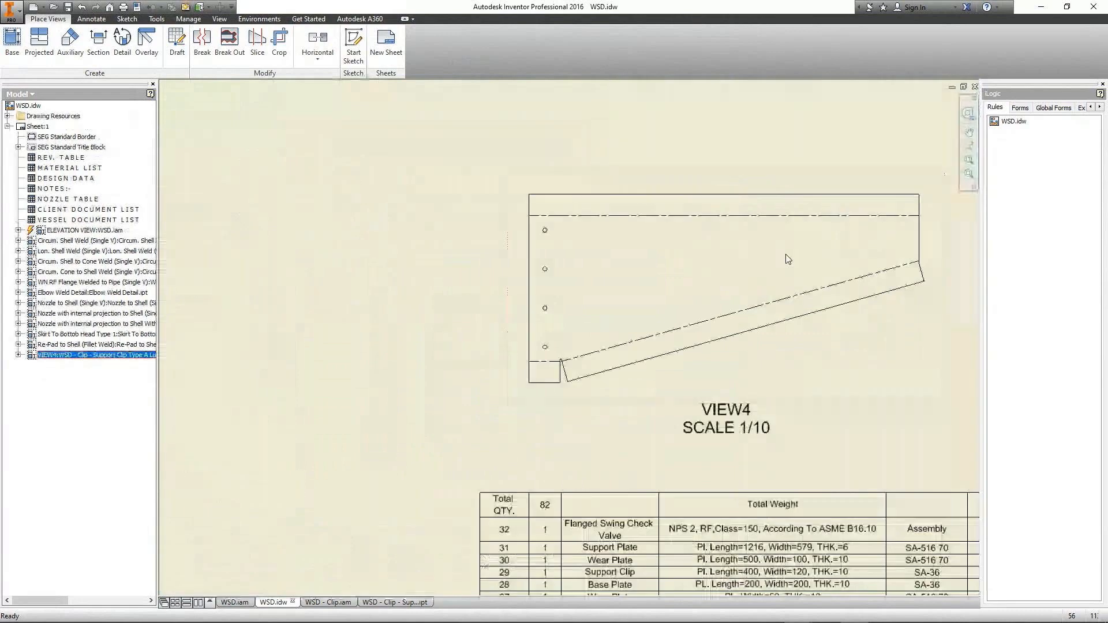
scroll(788, 259, down, 3)
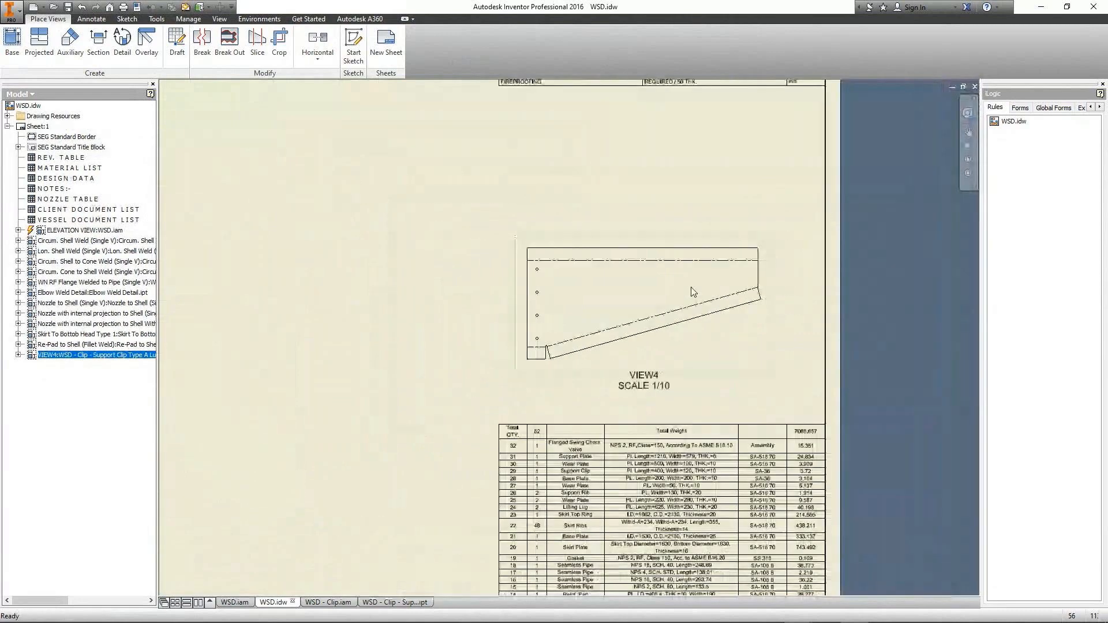
scroll(388, 304, down, 5)
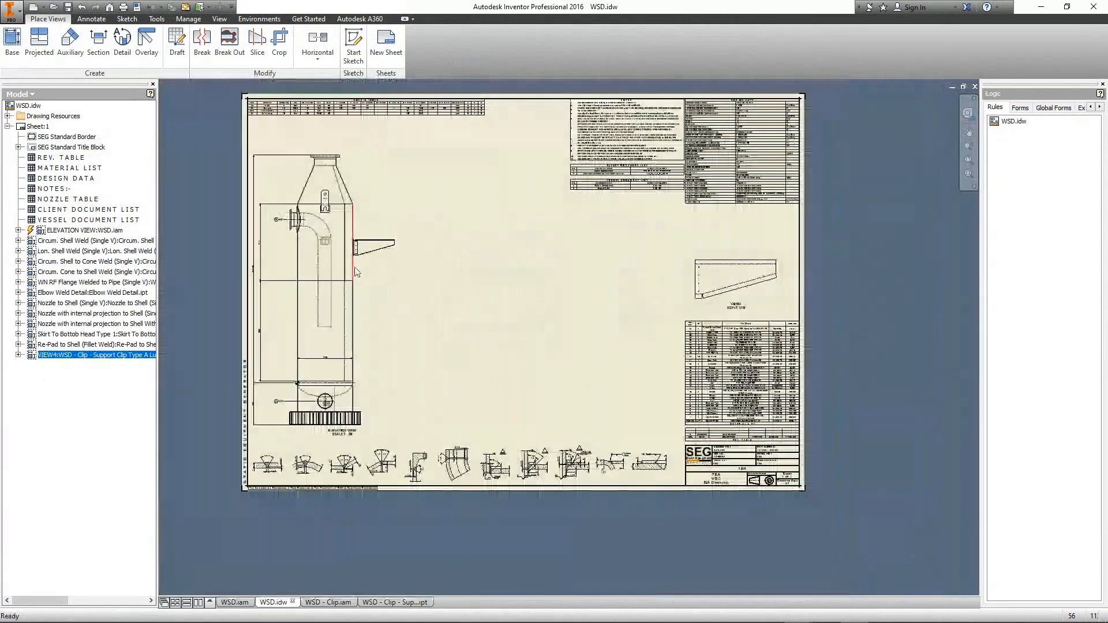
Step: Label the bottom elliptical head in the elevation view with a Part Tag style balloon placed outside the vessel
scroll(327, 170, up, 3)
click(91, 19)
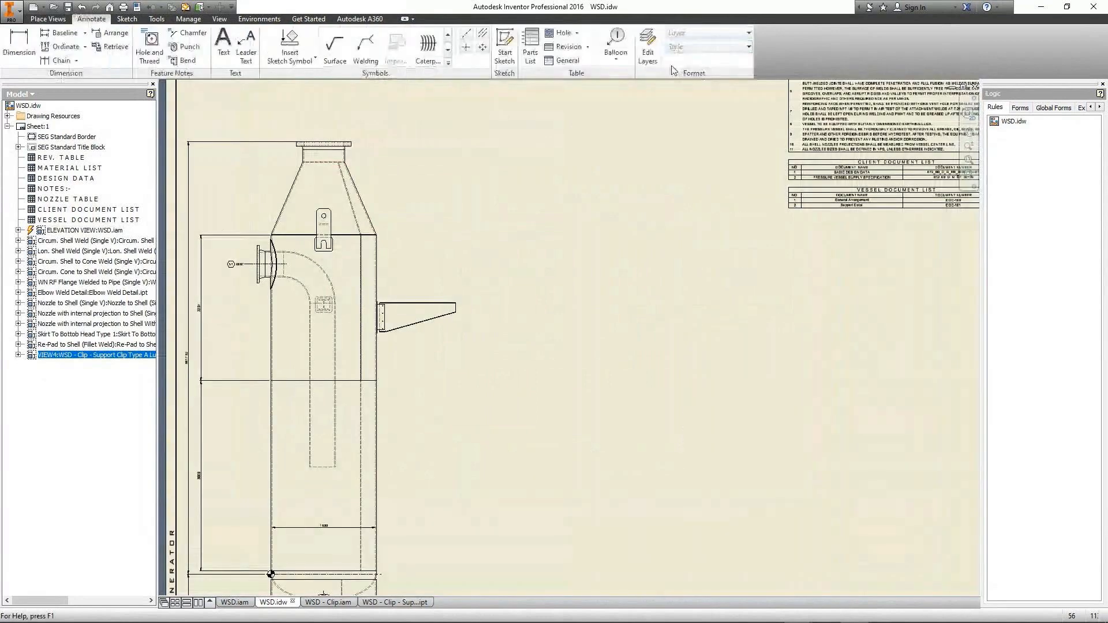
click(722, 48)
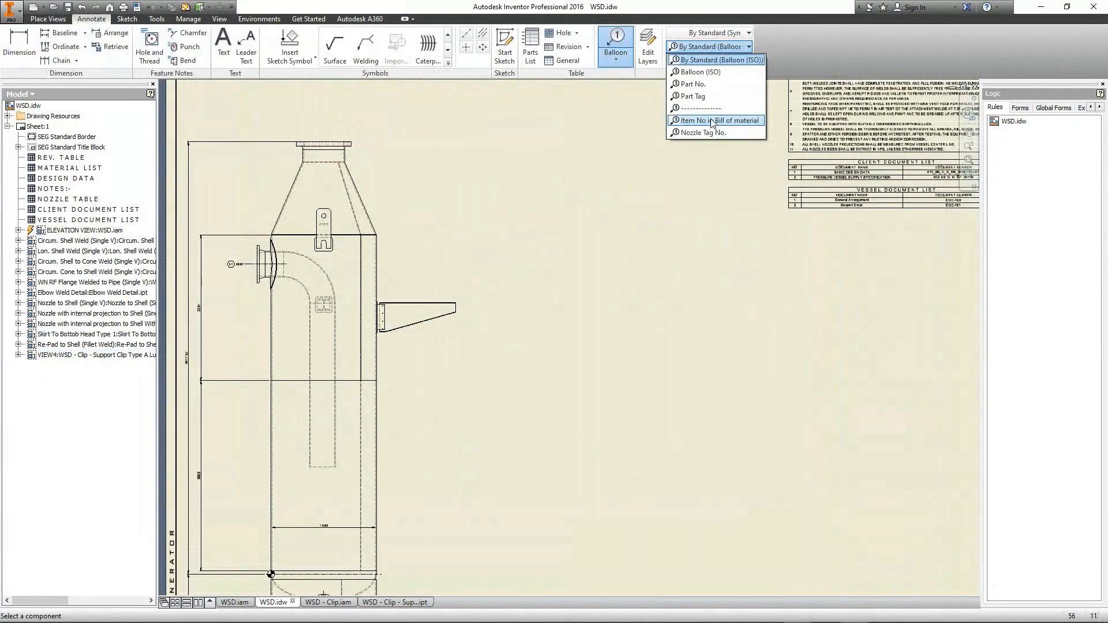
click(744, 120)
scroll(393, 263, up, 3)
click(710, 46)
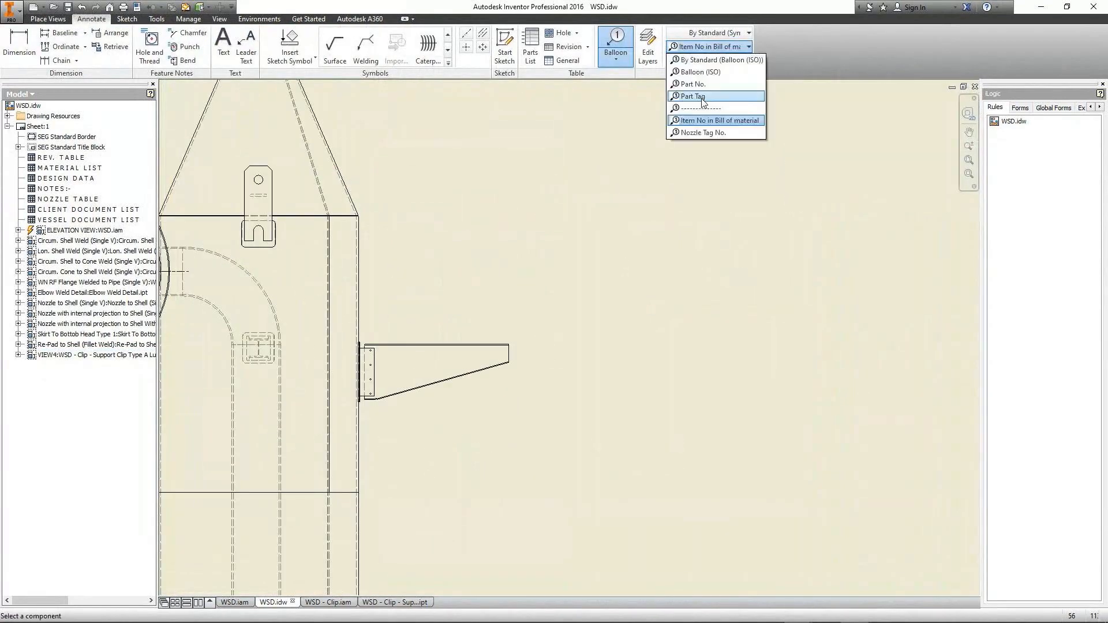
click(705, 97)
scroll(577, 260, down, 5)
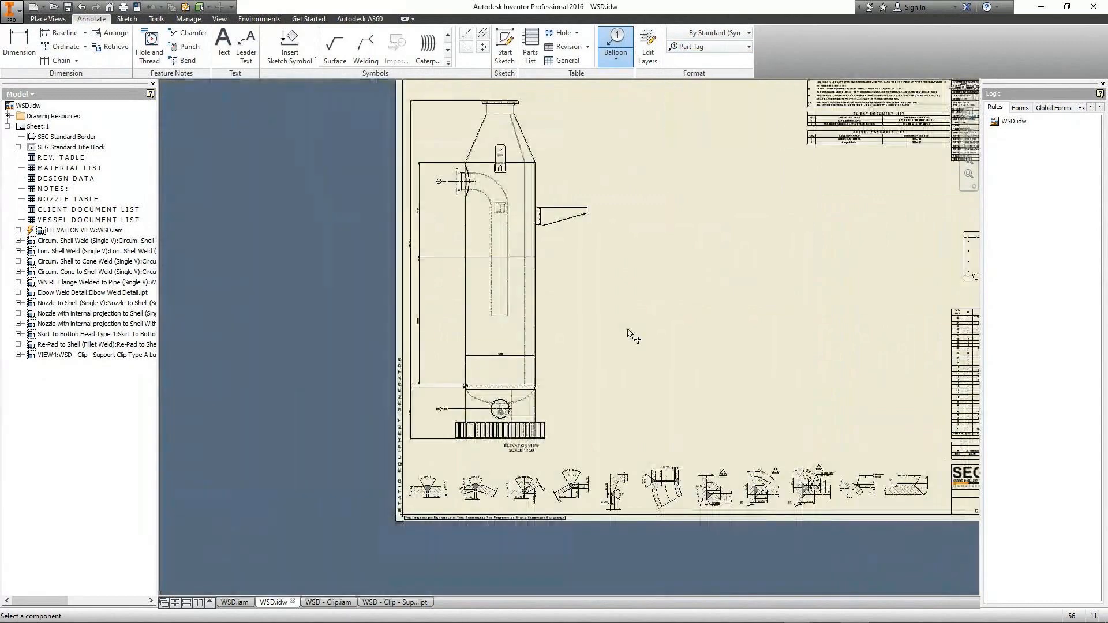
scroll(448, 376, up, 5)
scroll(456, 375, down, 4)
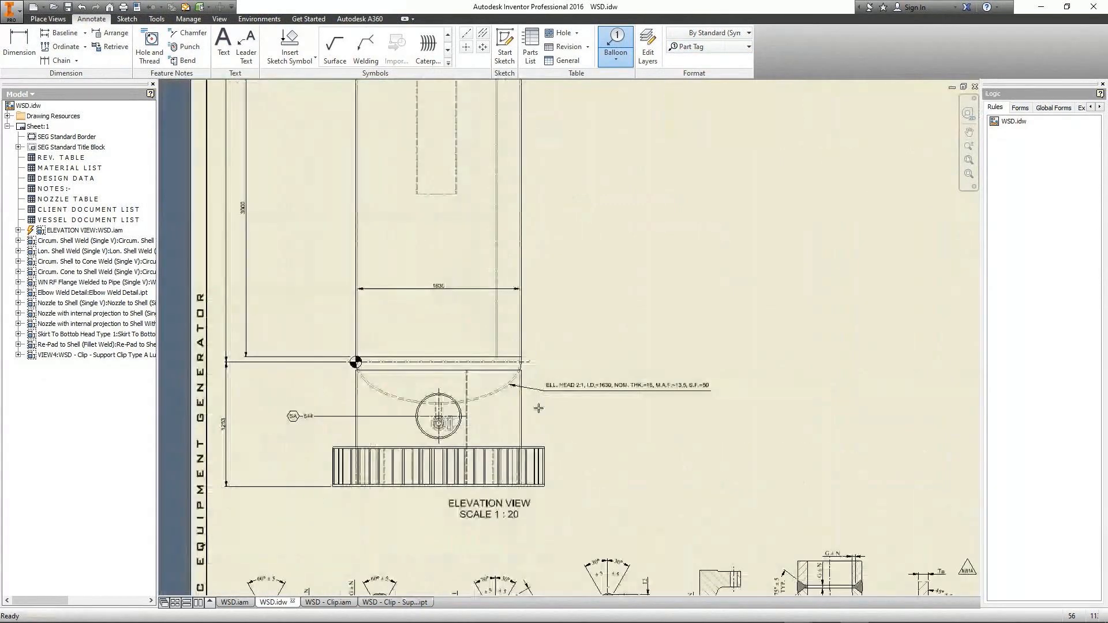
scroll(577, 412, up, 3)
scroll(577, 412, up, 2)
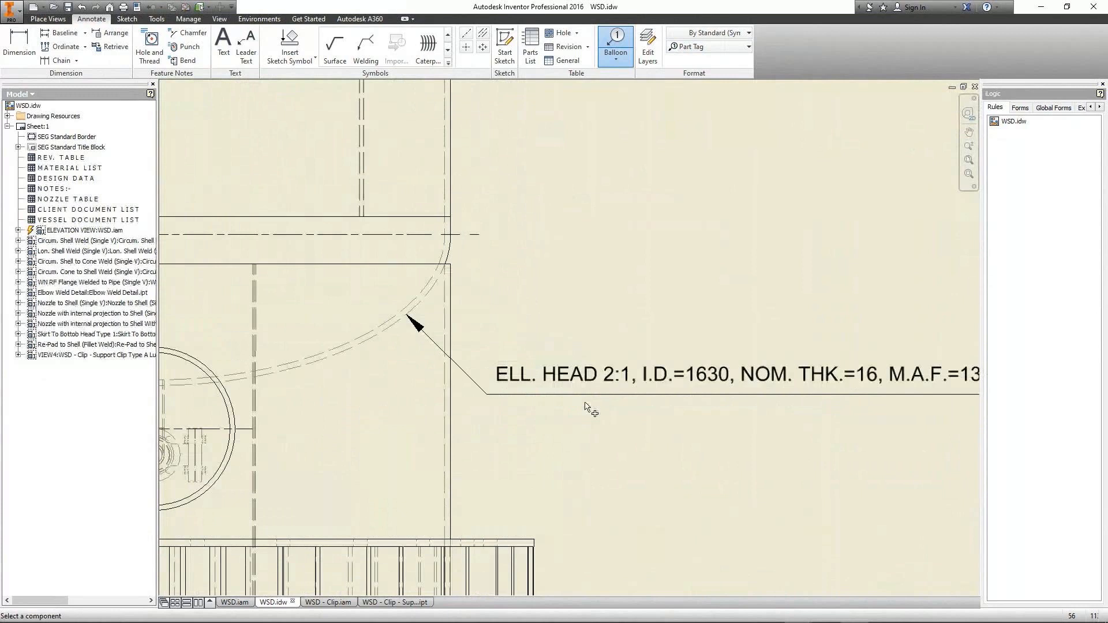
drag(523, 367, 277, 362)
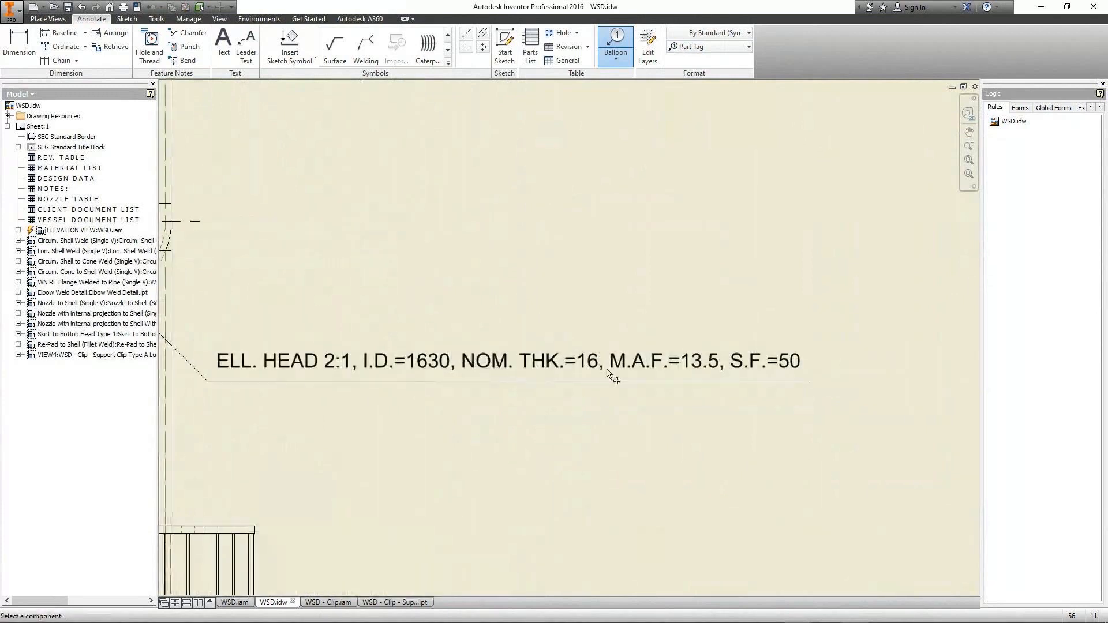
scroll(788, 363, down, 4)
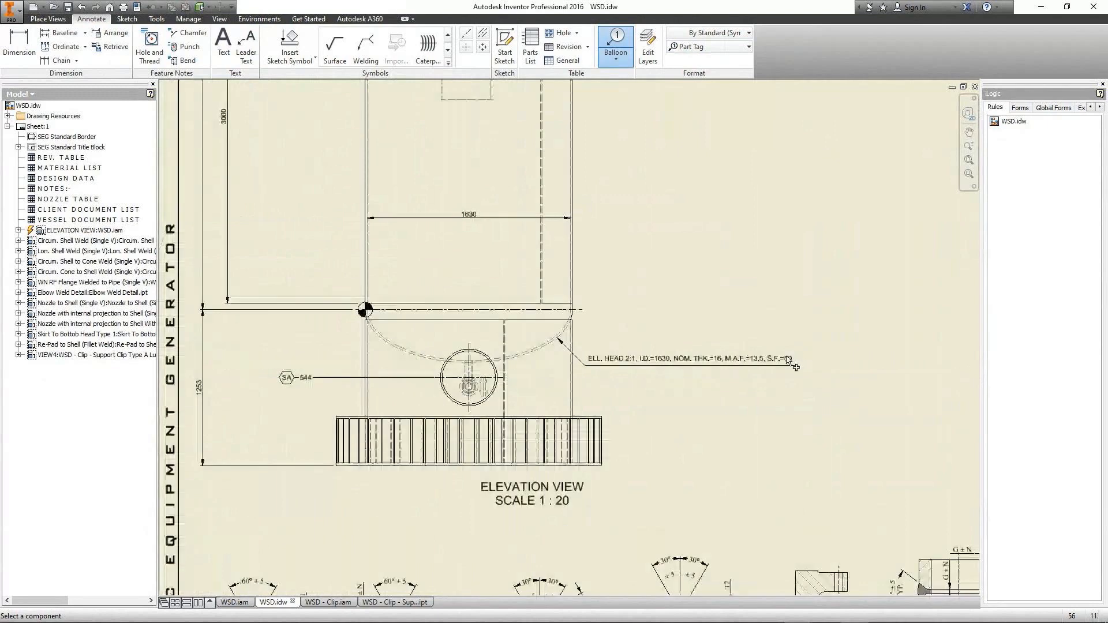
Step: Add a Part Tag balloon to the vertical internal pipe in the elevation view, with its text outside the shell
mouse_move(623, 296)
middle_down()
mouse_move(624, 376)
mouse_move(656, 468)
middle_up()
scroll(635, 393, down, 2)
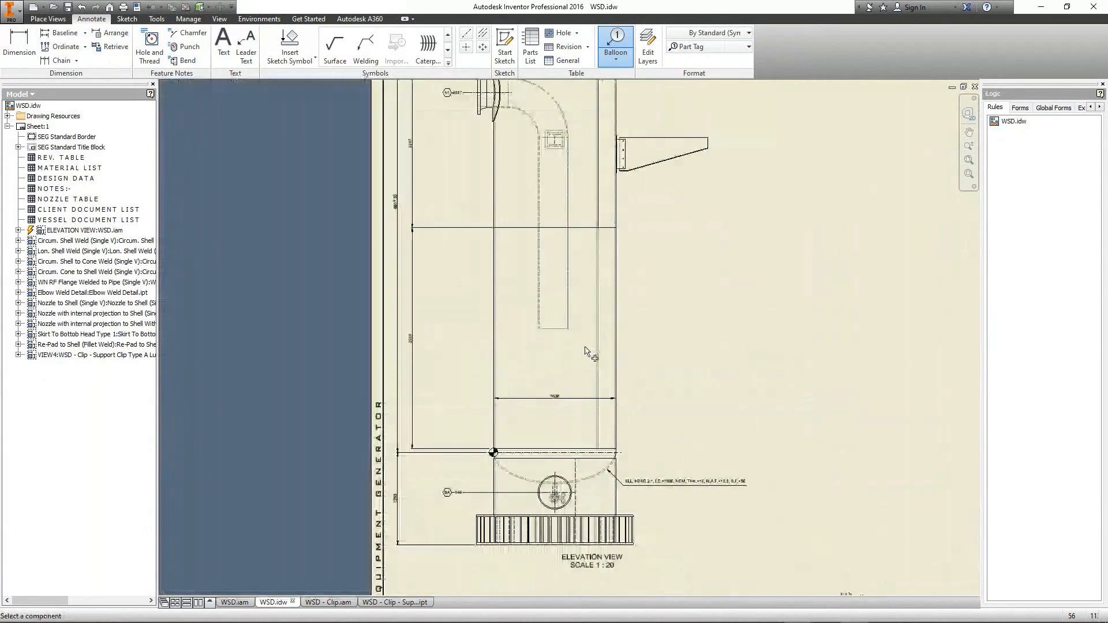
scroll(558, 348, up, 3)
click(523, 369)
scroll(432, 422, up, 3)
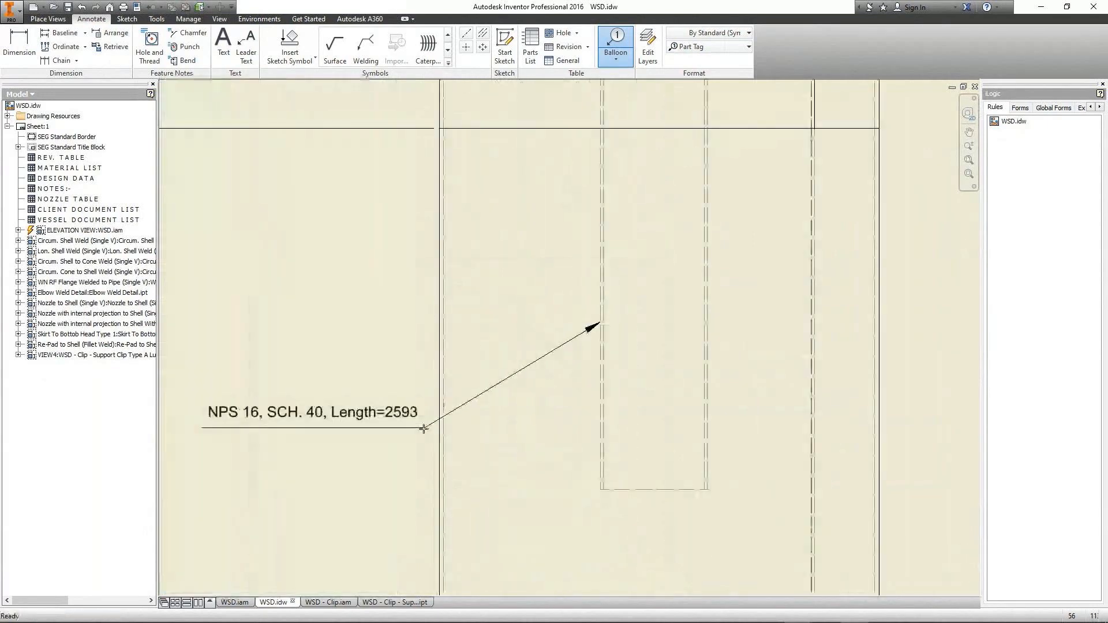
double_click(423, 429)
scroll(260, 429, up, 3)
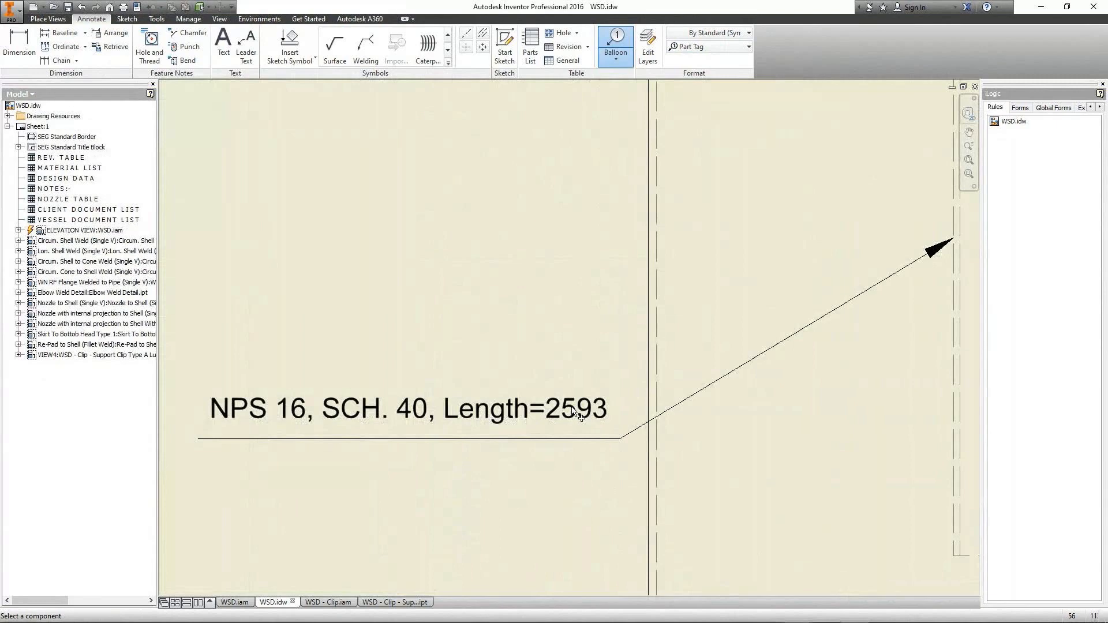
scroll(577, 412, down, 2)
Step: Add a Part Tag balloon to the N1 nozzle flange, with its text just below the nozzle
scroll(581, 467, down, 3)
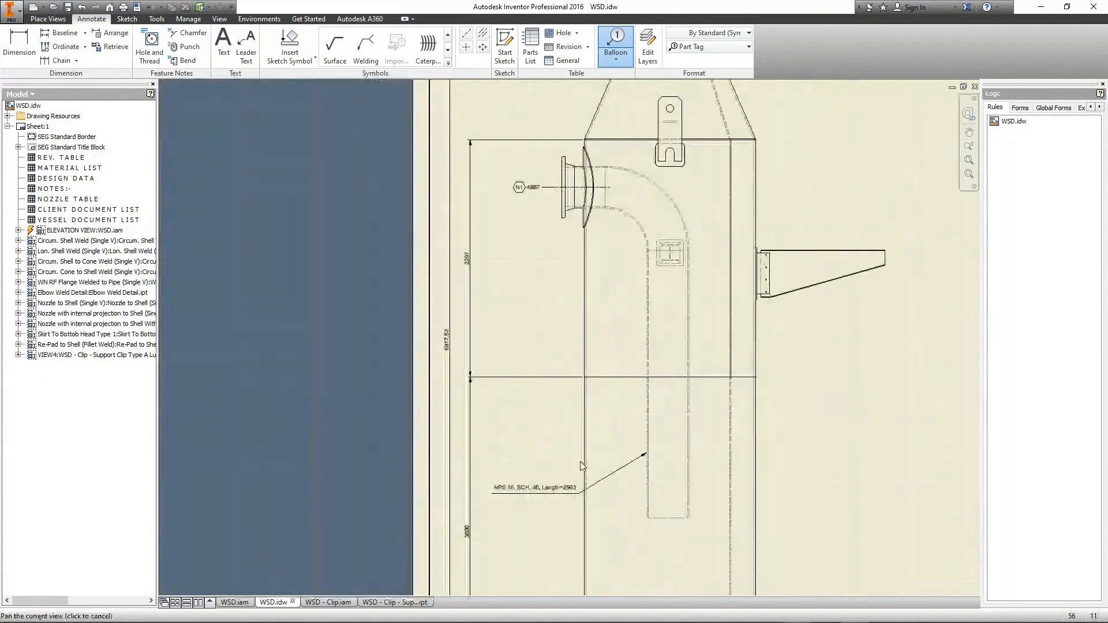
scroll(569, 205, up, 5)
click(548, 253)
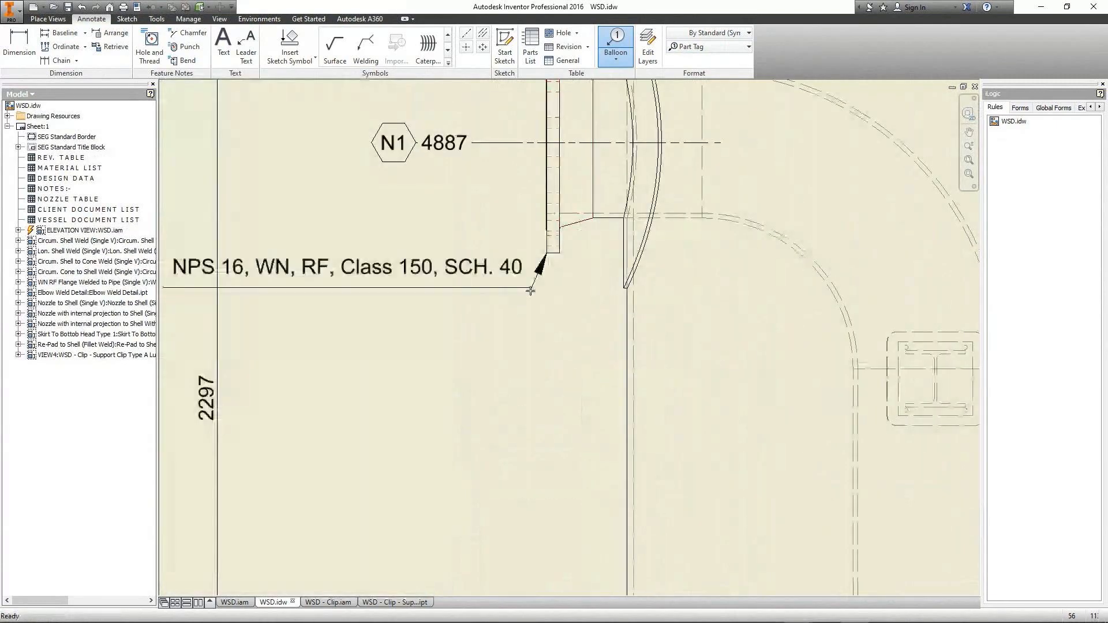
click(521, 320)
right_click(520, 319)
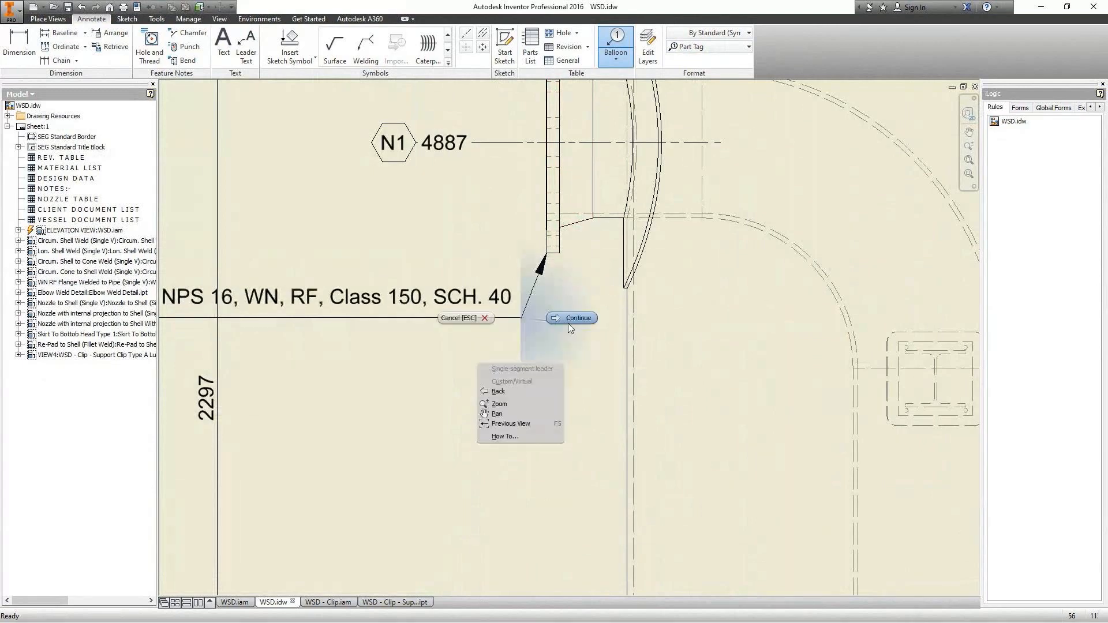
click(572, 318)
scroll(491, 343, down, 3)
scroll(405, 340, up, 3)
scroll(581, 337, down, 3)
middle_drag(582, 337, 430, 407)
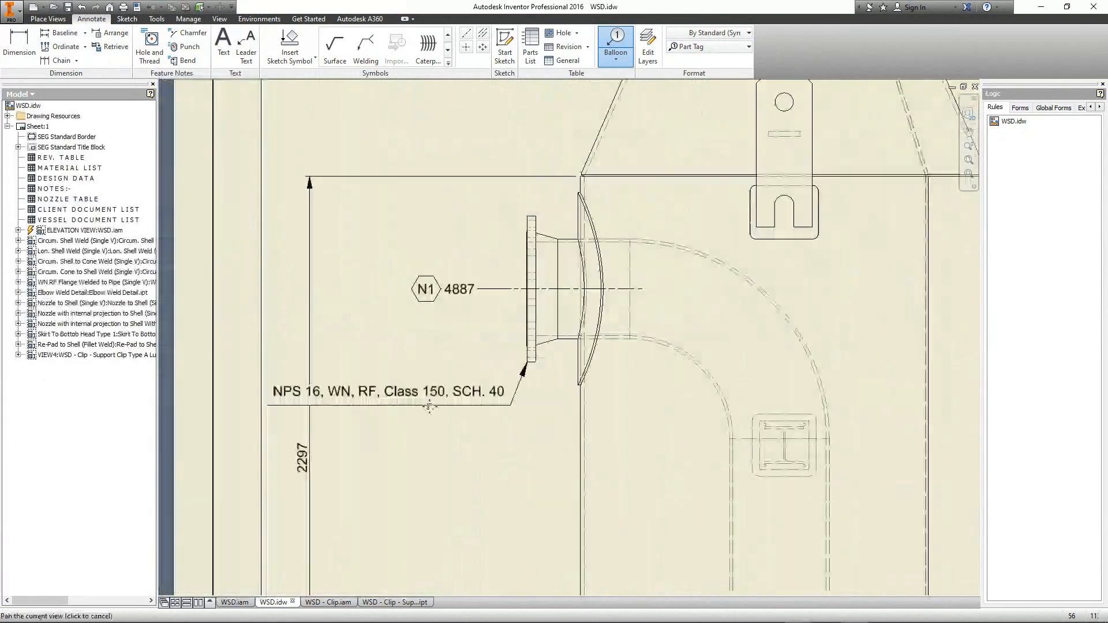
Step: Add a Part Tag balloon to the small hidden plate behind the lifting lug, with its text outside the cone
scroll(475, 356, down, 2)
scroll(683, 198, up, 3)
middle_drag(683, 198, 545, 425)
click(506, 461)
click(682, 358)
right_click(681, 358)
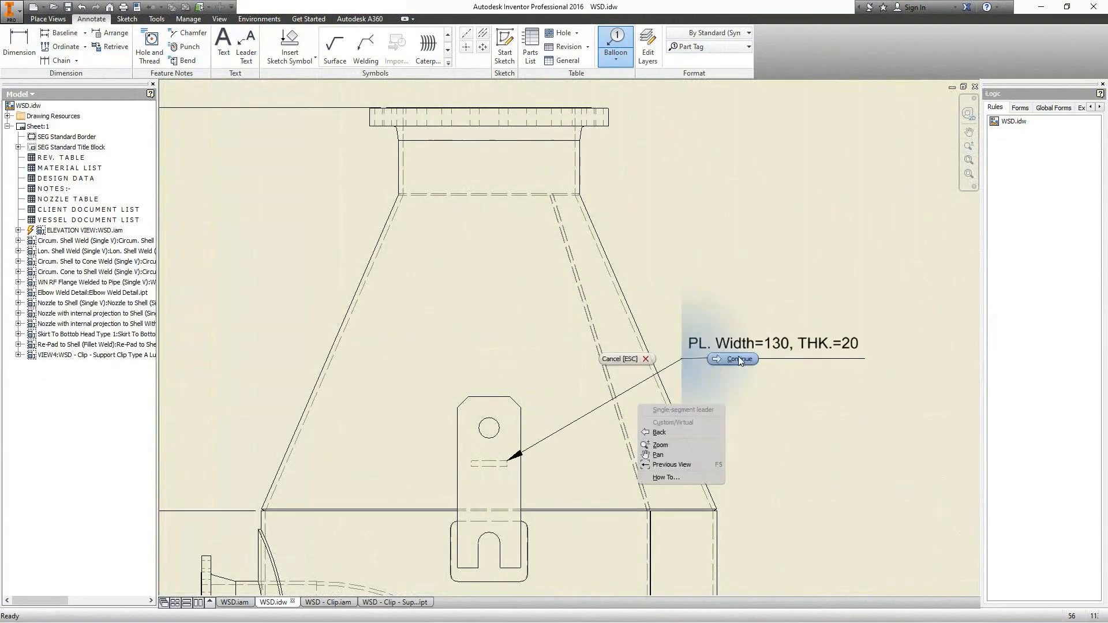
click(731, 360)
Step: Add a Part Tag balloon to the lifting lug plate, with its text on the opposite side of the cone
click(456, 439)
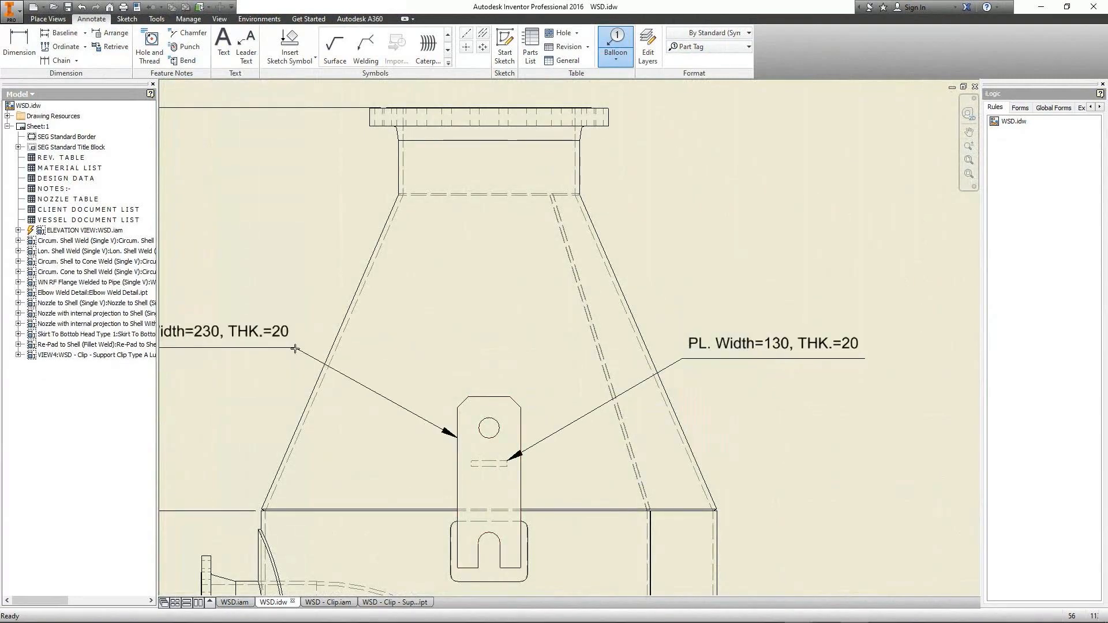
click(296, 348)
right_click(296, 347)
click(348, 348)
scroll(393, 296, down, 3)
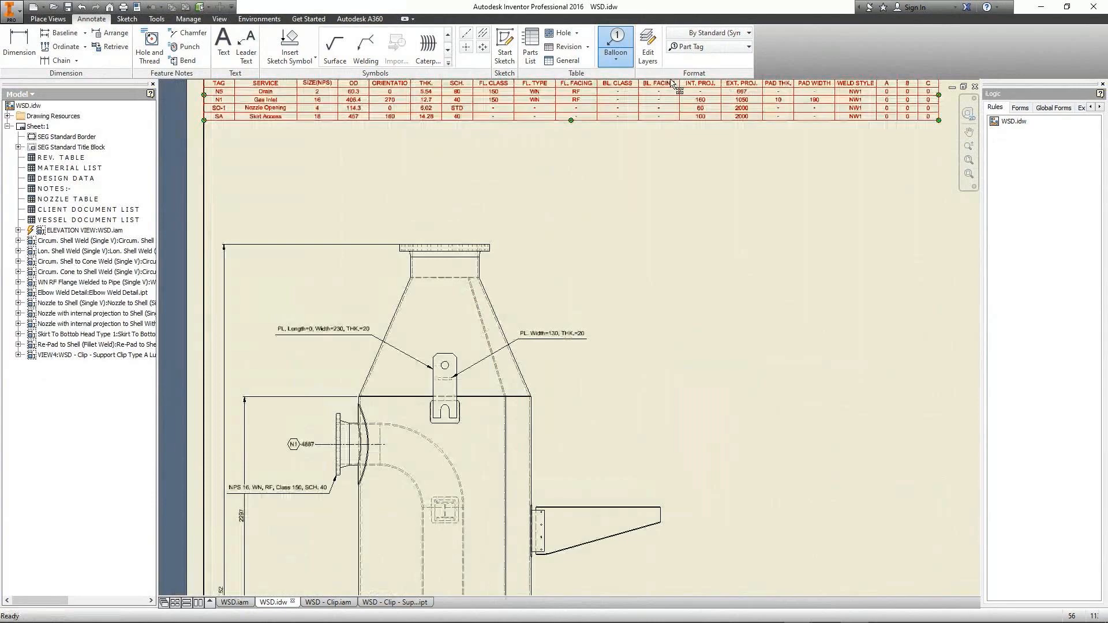
click(704, 48)
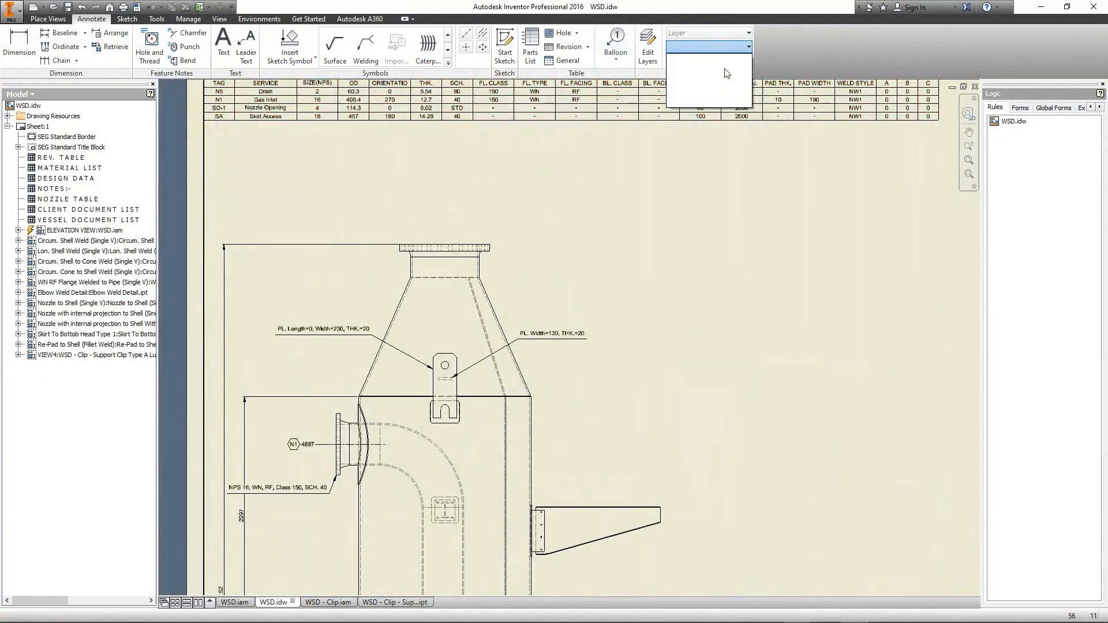
click(690, 216)
scroll(563, 232, down, 2)
middle_click(563, 234)
middle_click(564, 234)
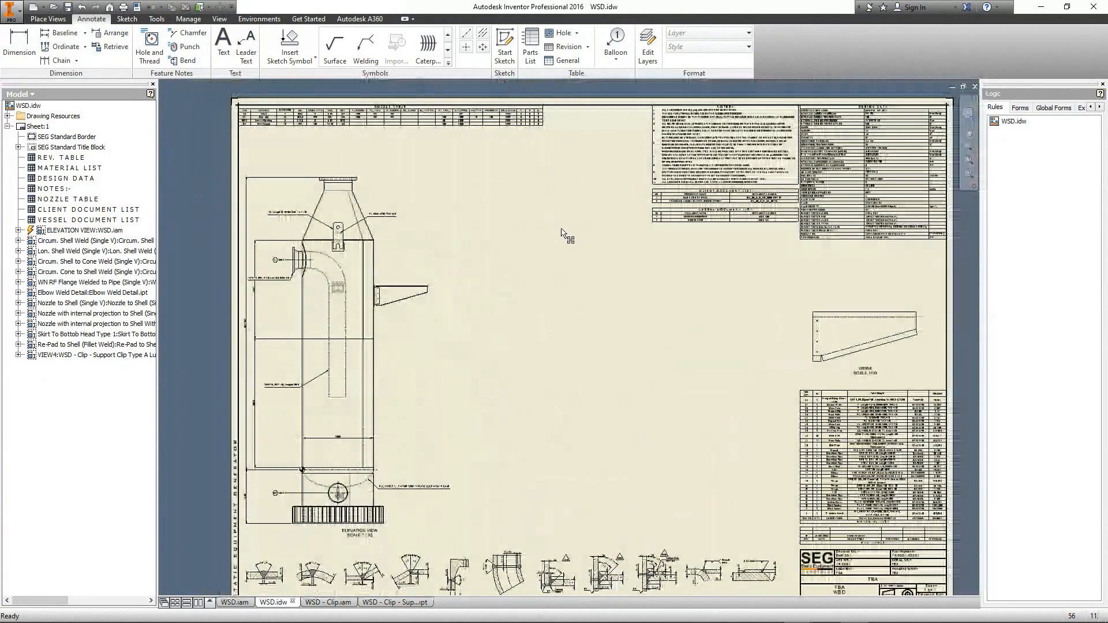
click(41, 20)
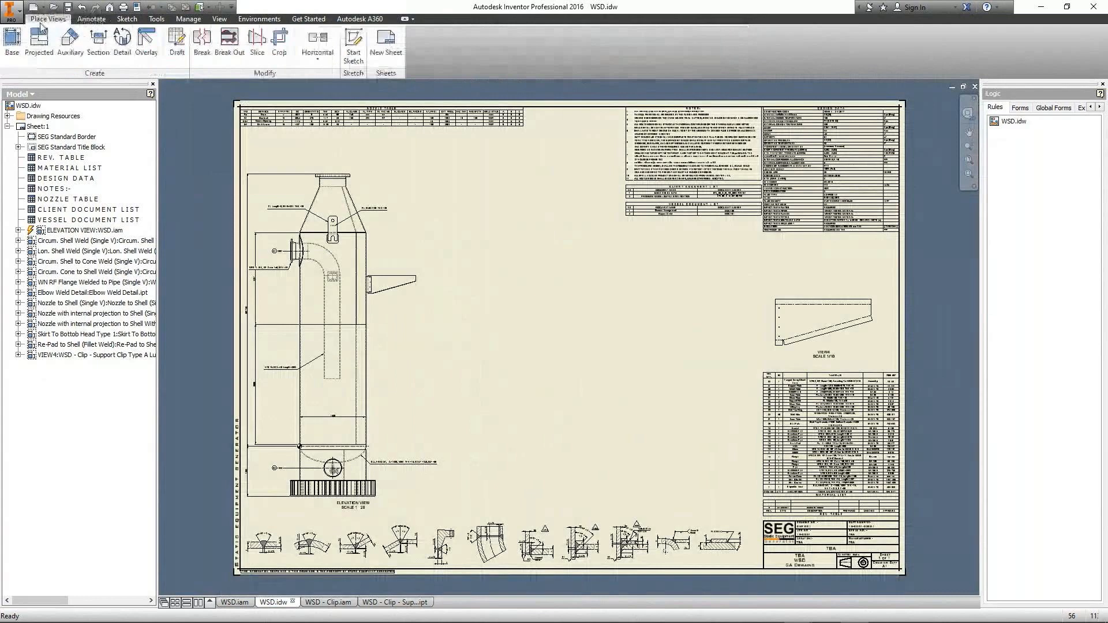
Step: Create a top view projected from the elevation view and place it below the drawing sheet
click(39, 40)
middle_drag(332, 400, 358, 150)
scroll(359, 150, down, 3)
scroll(374, 346, up, 4)
click(379, 336)
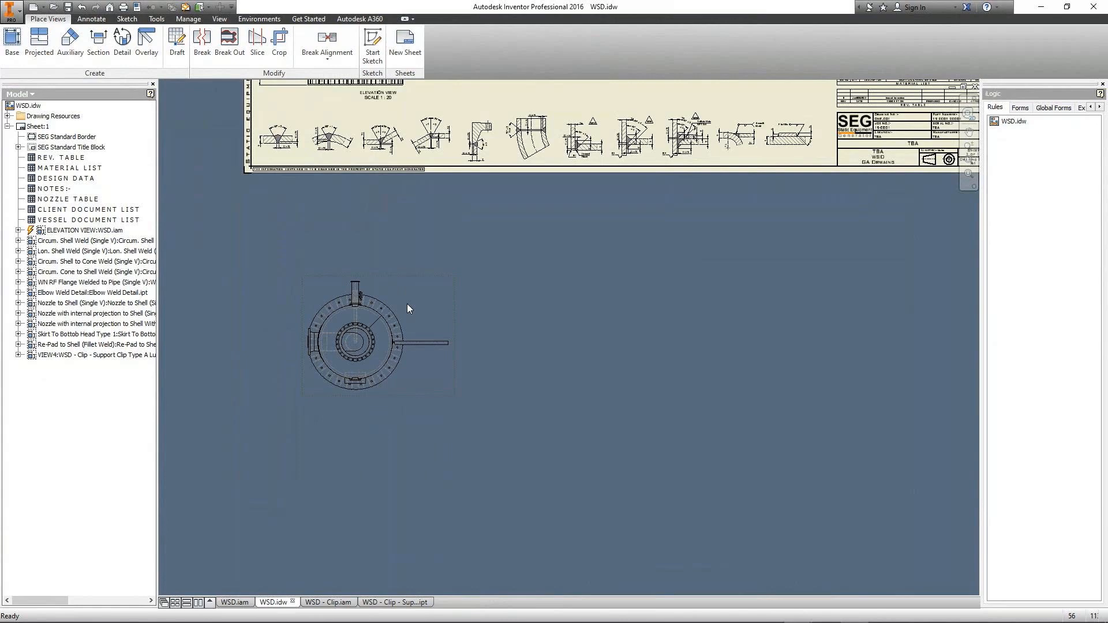
Step: Break the projected top view's alignment and move it onto the sheet's empty area beside the elevation view
right_click(366, 331)
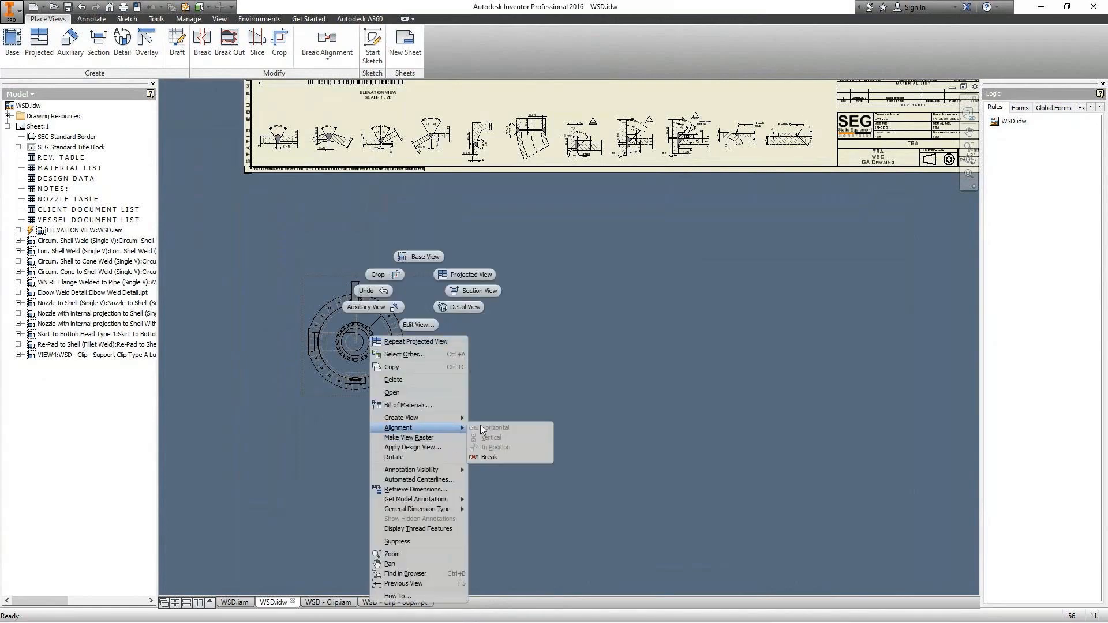
click(497, 459)
scroll(441, 371, up, 3)
mouse_move(441, 371)
middle_down()
mouse_move(428, 455)
mouse_move(411, 470)
middle_up()
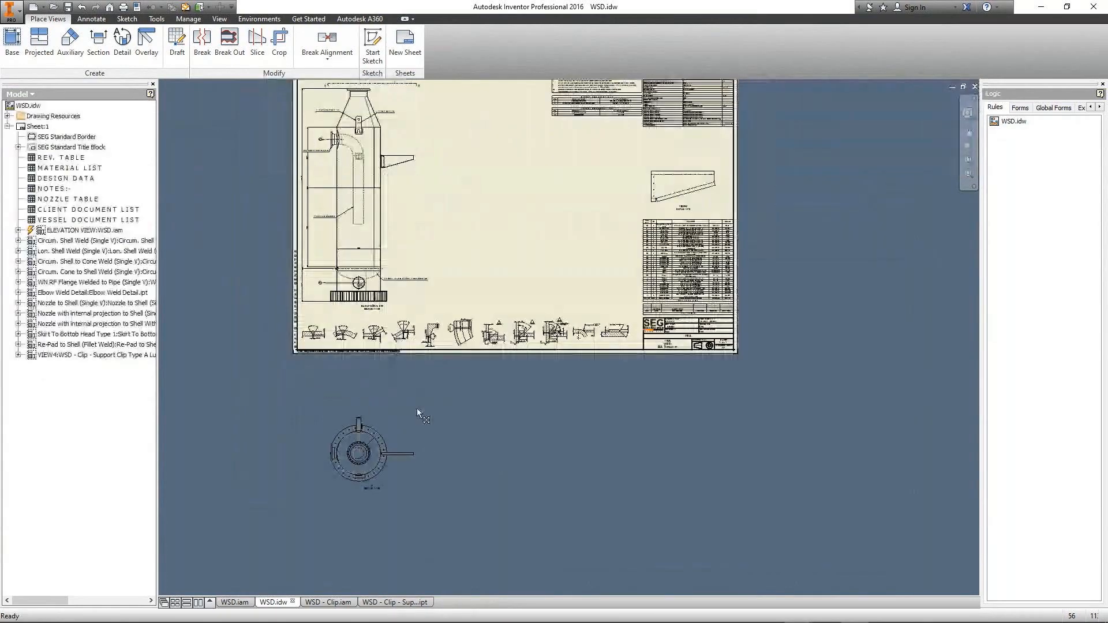
drag(399, 427, 530, 191)
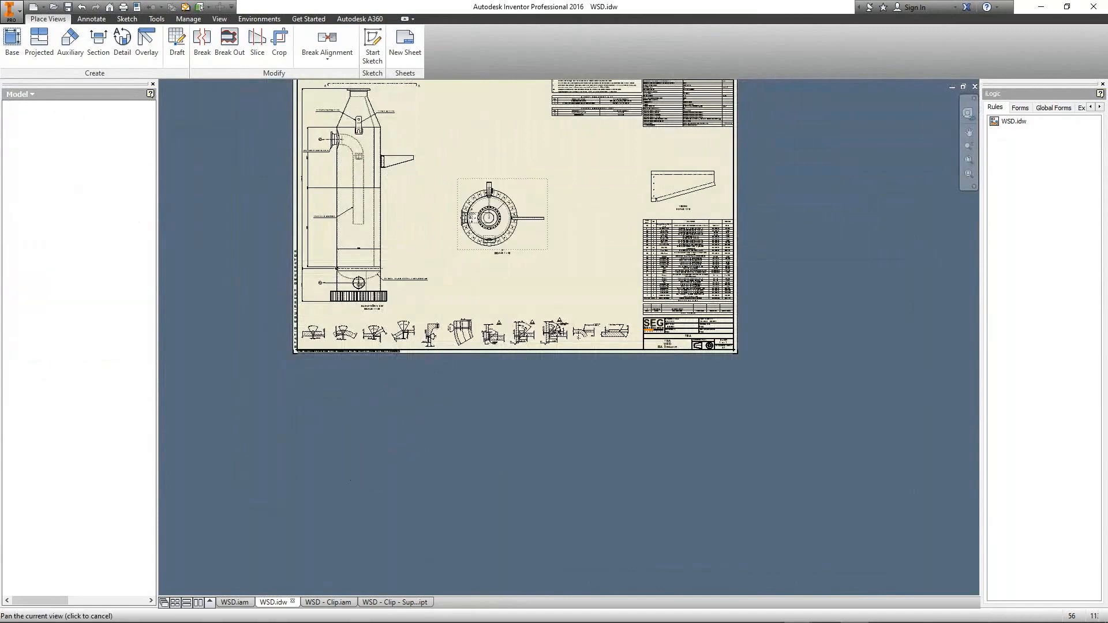
Step: Unlink the top view's scale from its base view, set it to 1/10, and shift the view away from the elevation view
middle_drag(560, 190, 541, 271)
scroll(528, 272, down, 3)
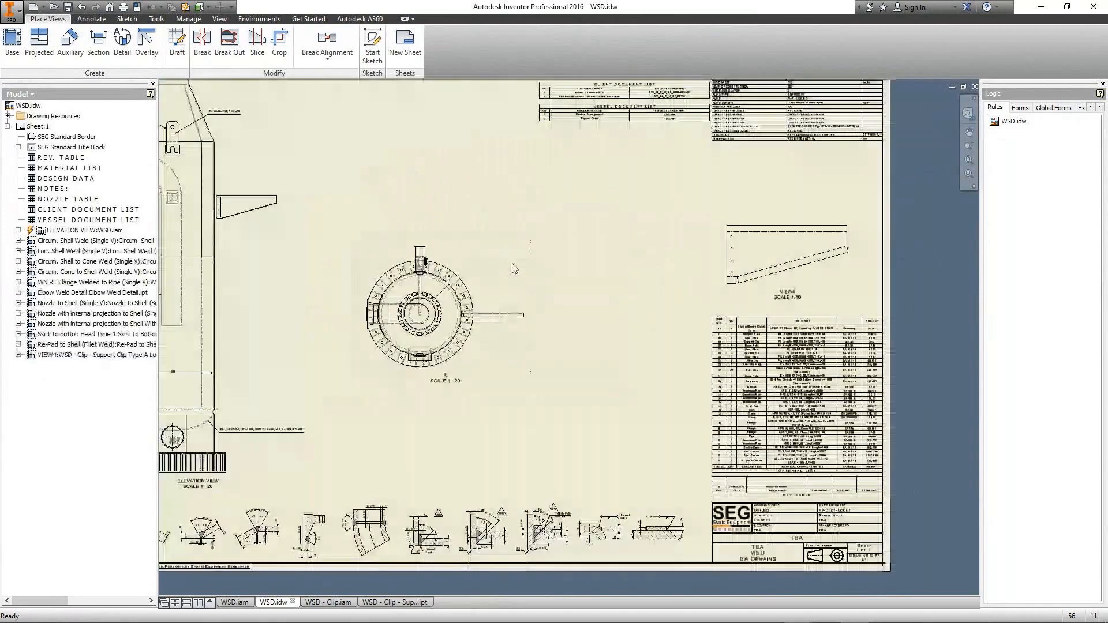
right_click(514, 269)
click(476, 260)
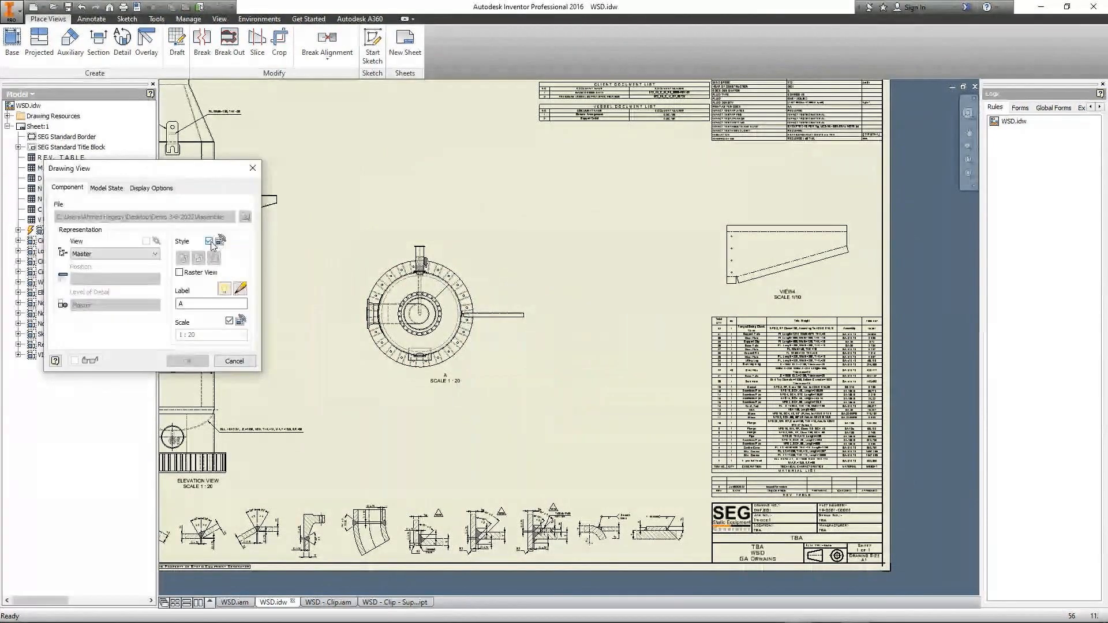
click(209, 241)
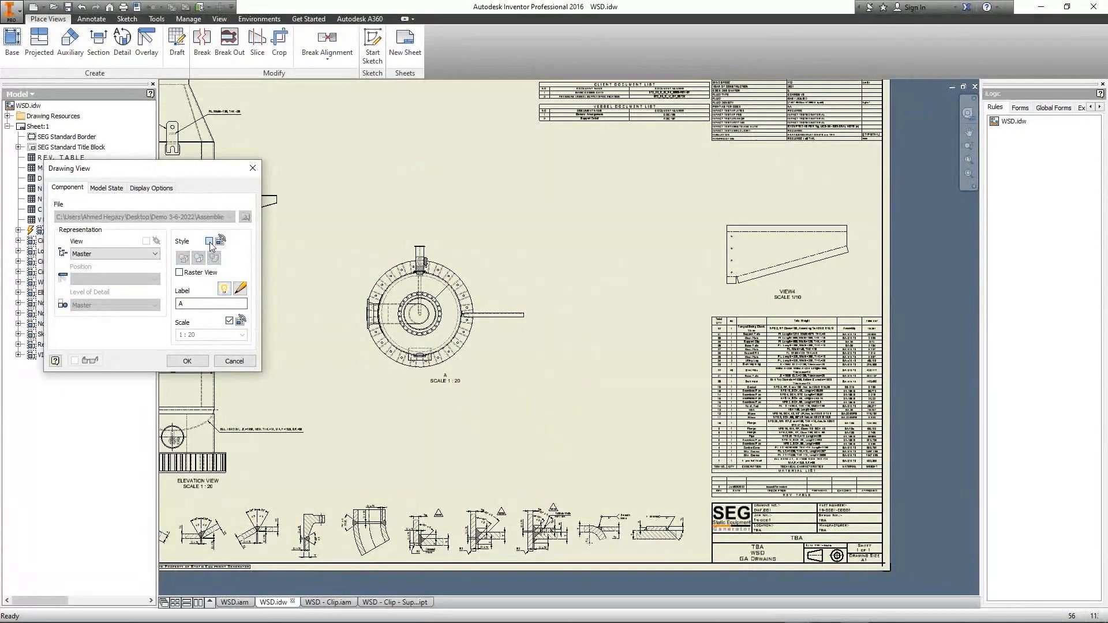
click(229, 320)
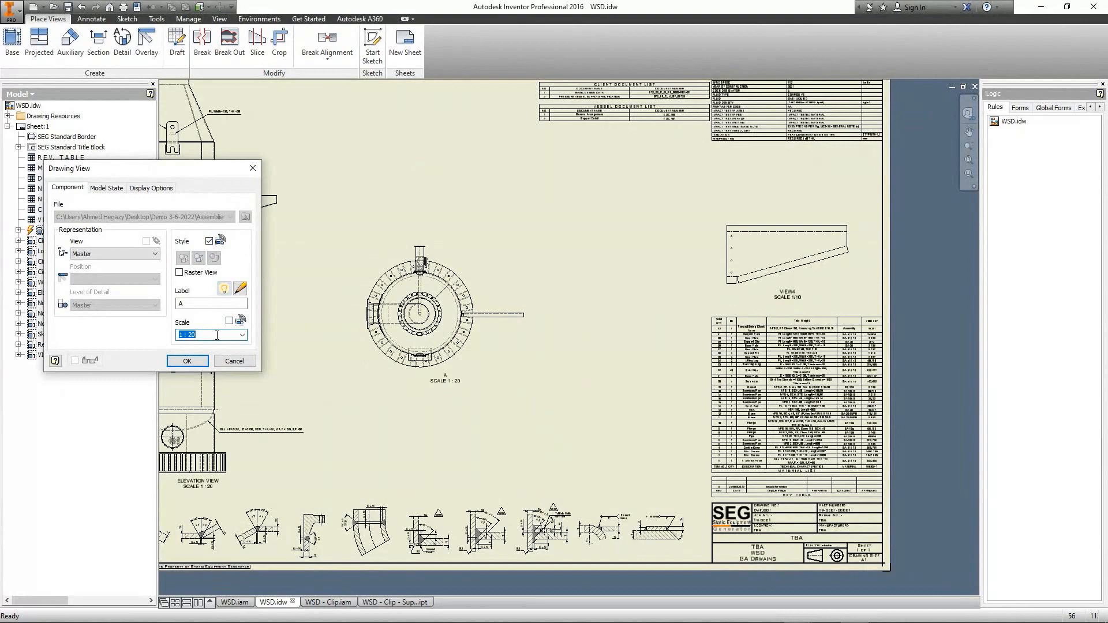
text(1/10)
key(Return)
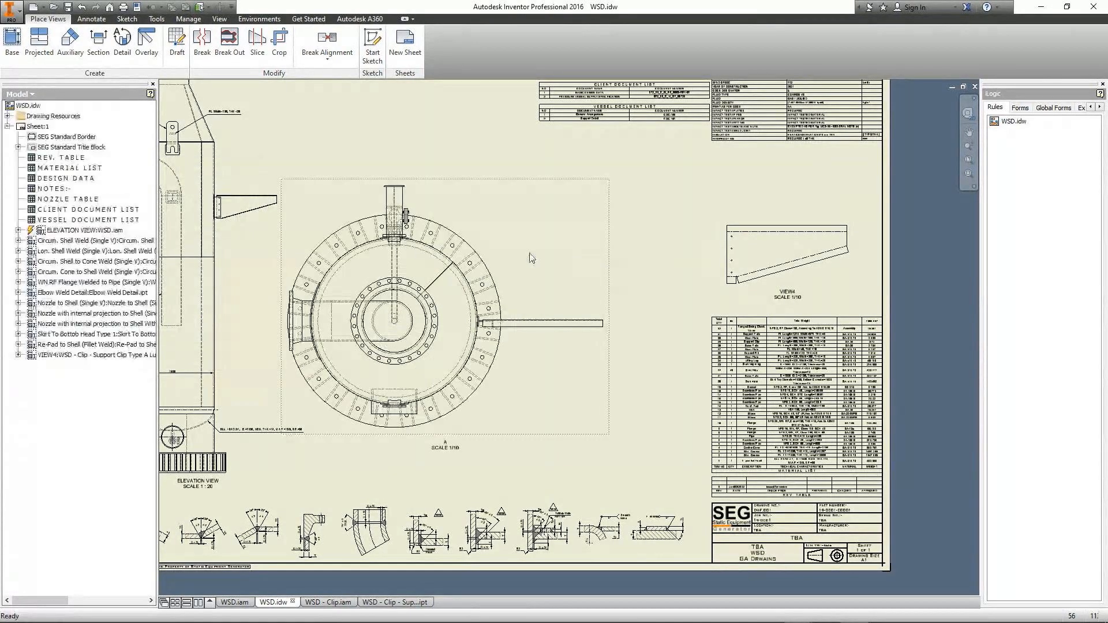
drag(609, 219, 659, 212)
Step: Add automated centerlines to the top view's bolt holes and circular features
middle_drag(185, 131, 530, 365)
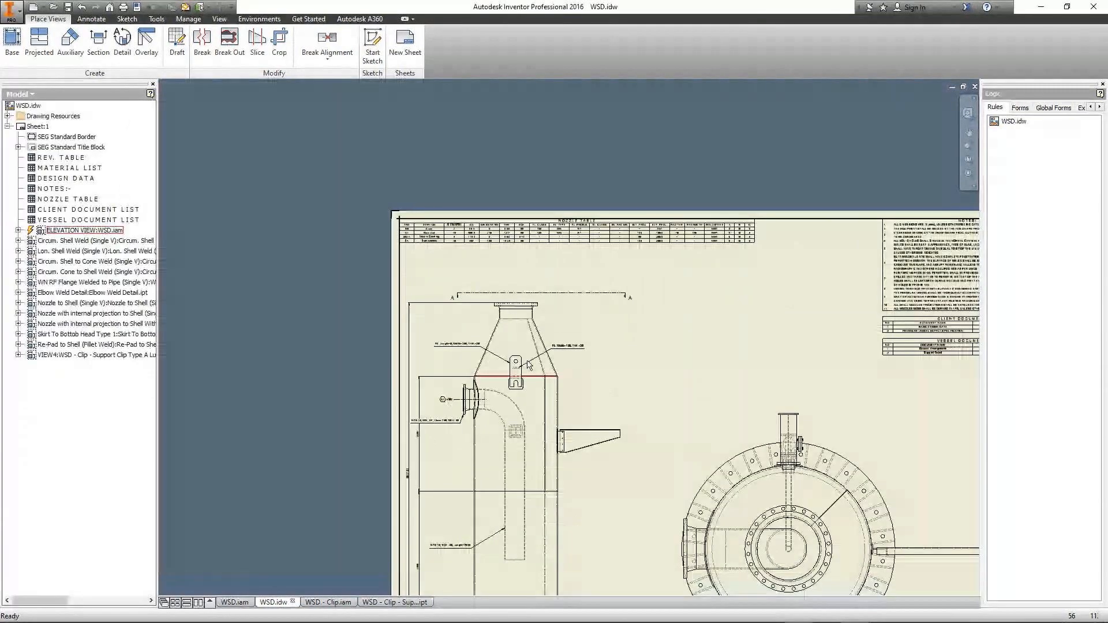
scroll(514, 303, up, 5)
scroll(572, 282, down, 2)
middle_drag(679, 290, 435, 79)
mouse_move(934, 450)
middle_down()
mouse_move(609, 233)
mouse_move(548, 219)
middle_up()
scroll(607, 232, down, 3)
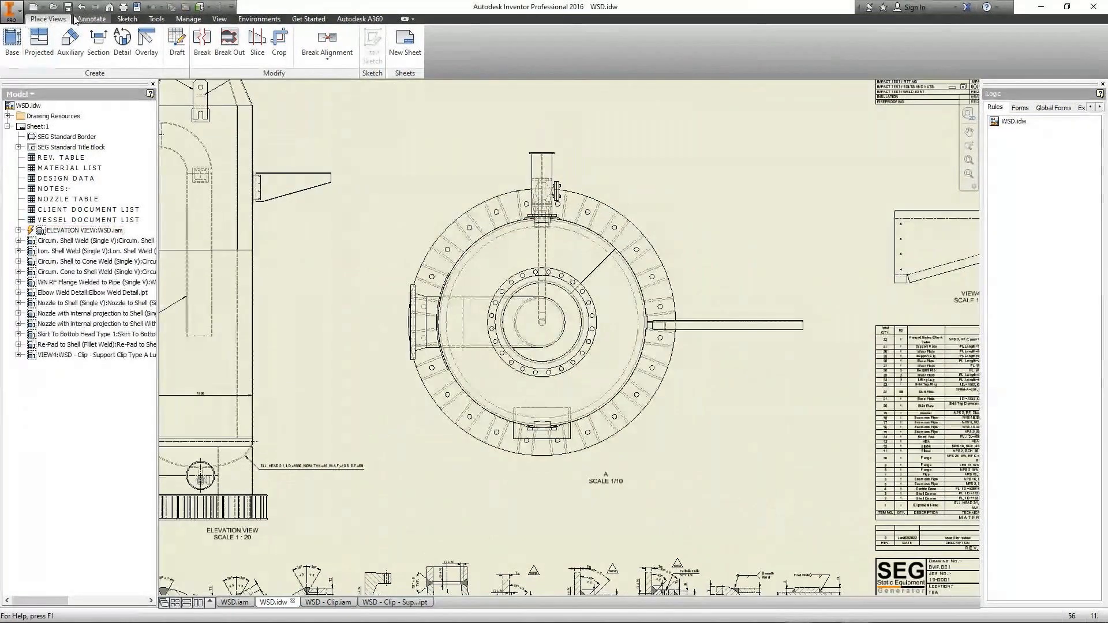
click(92, 19)
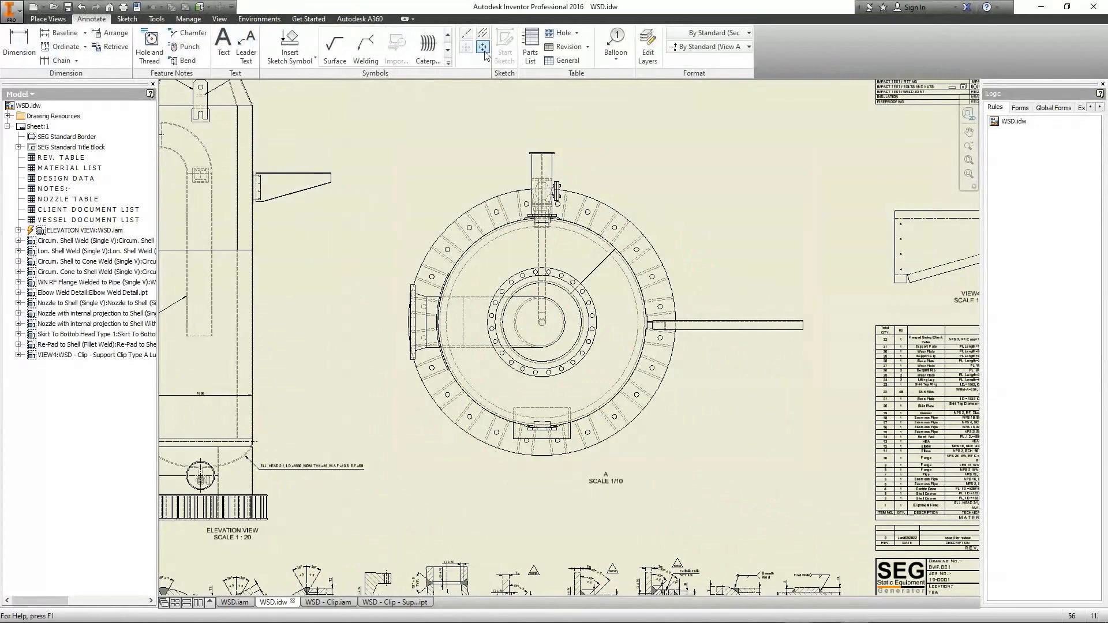
right_click(624, 192)
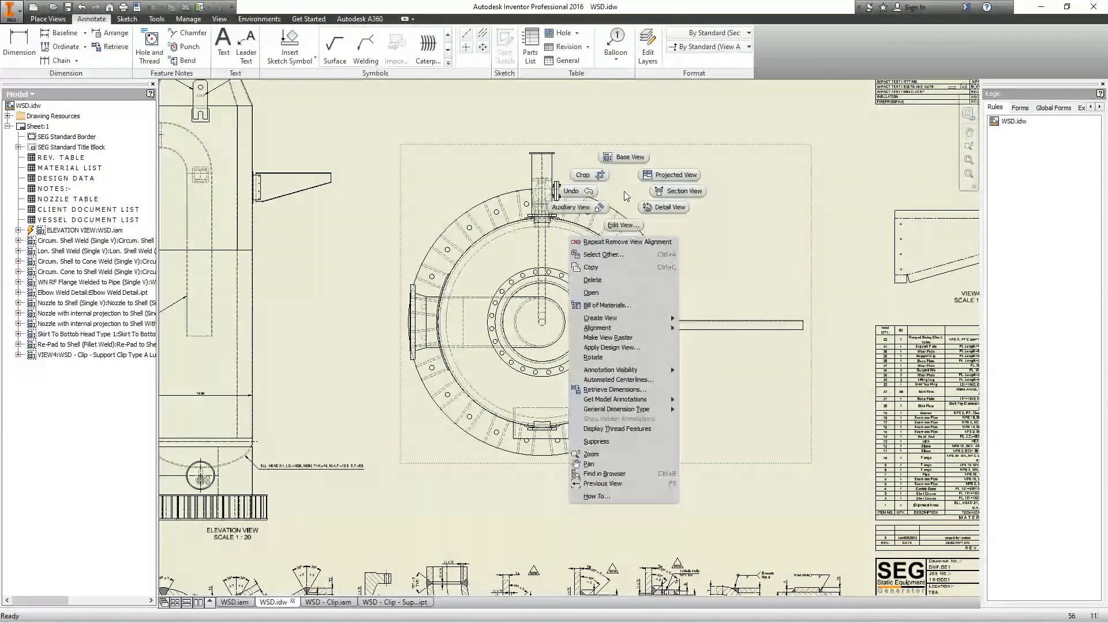
click(607, 379)
click(241, 147)
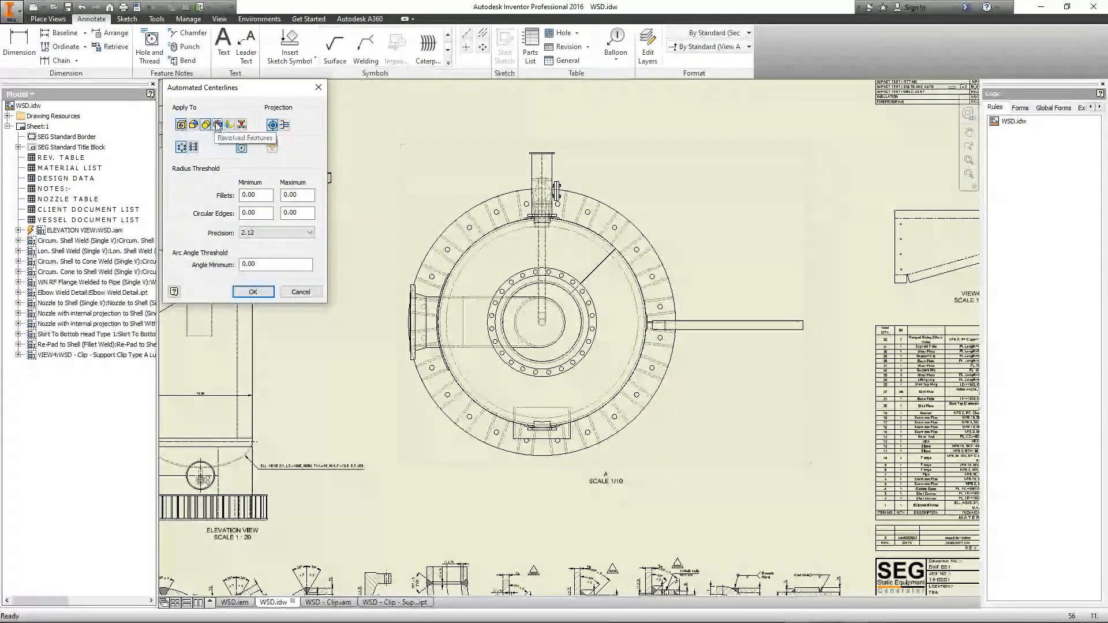
click(253, 292)
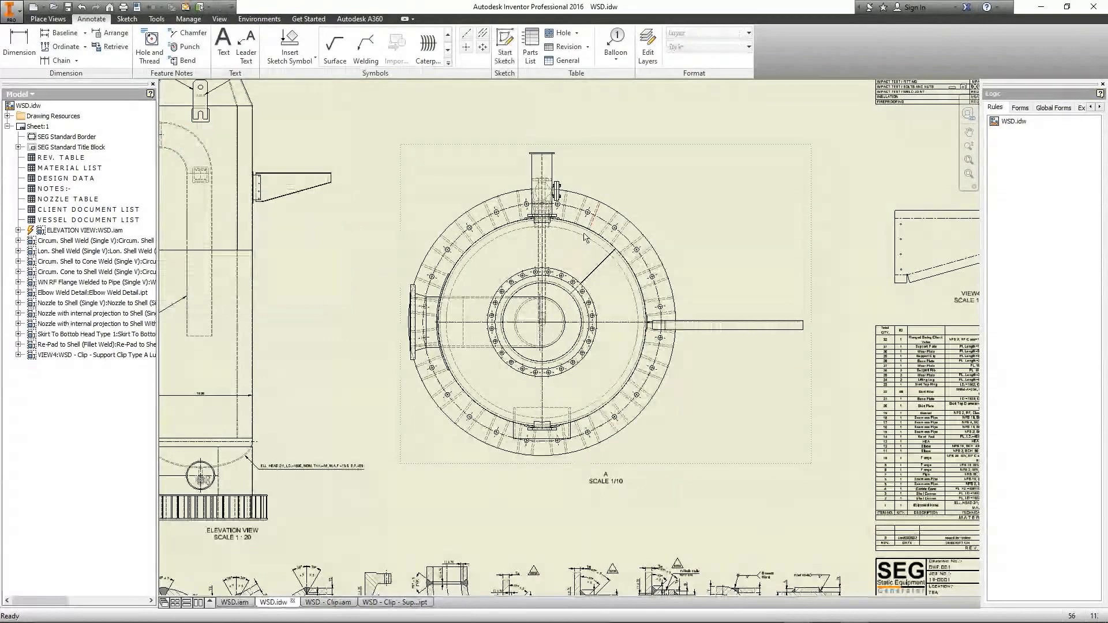
Step: Dimension the diameter of the base ring's bolt circle in the top view
scroll(572, 239, up, 3)
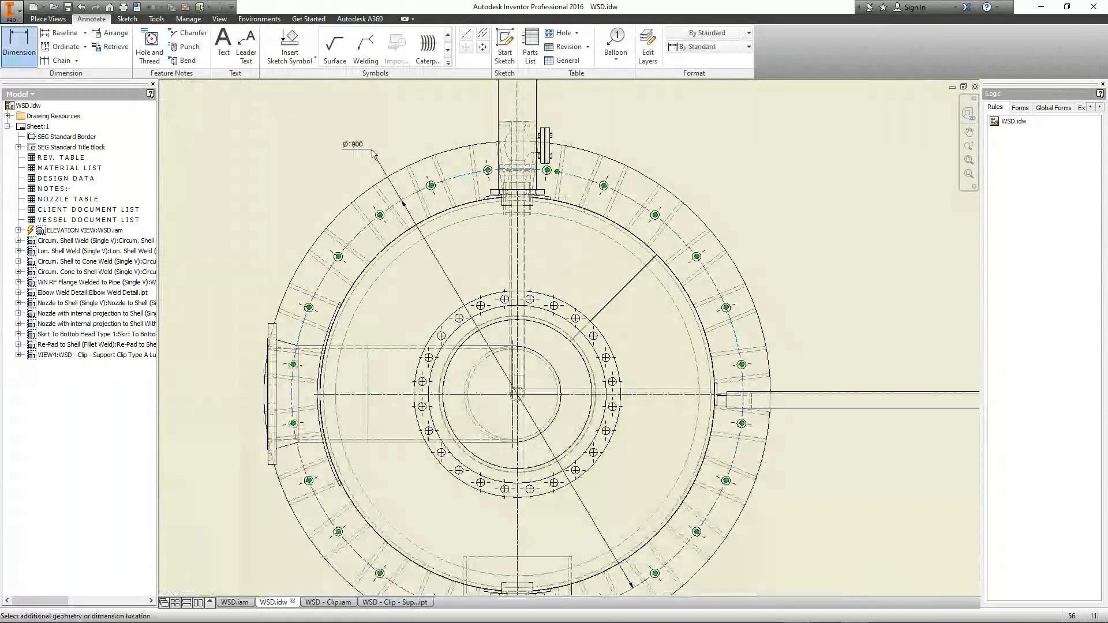
click(372, 153)
scroll(378, 167, down, 2)
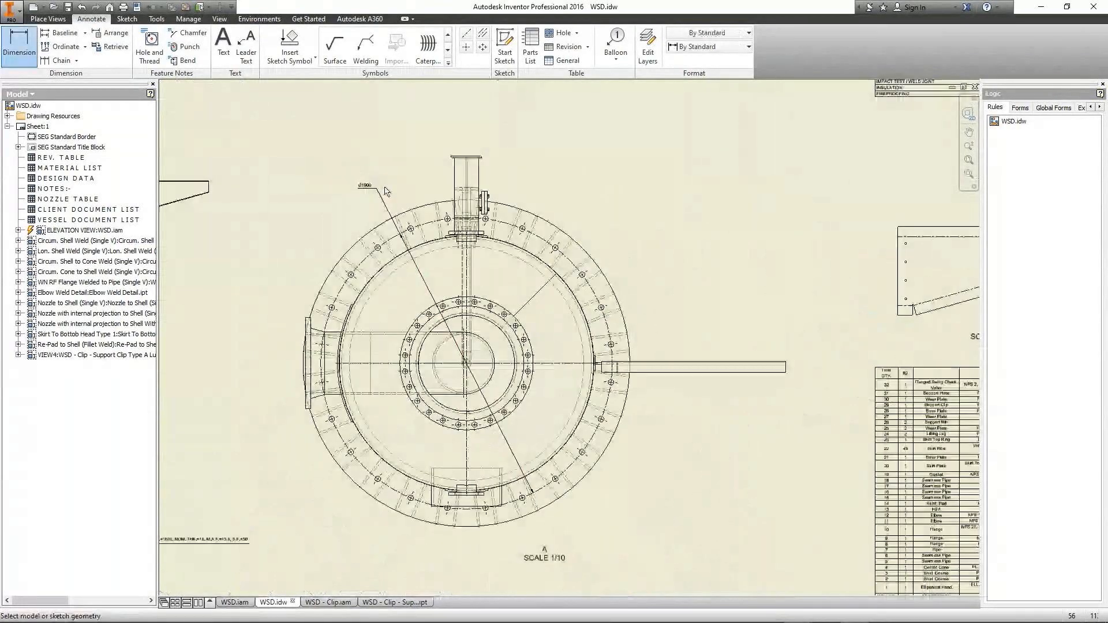
scroll(477, 230, down, 2)
middle_drag(477, 230, 493, 249)
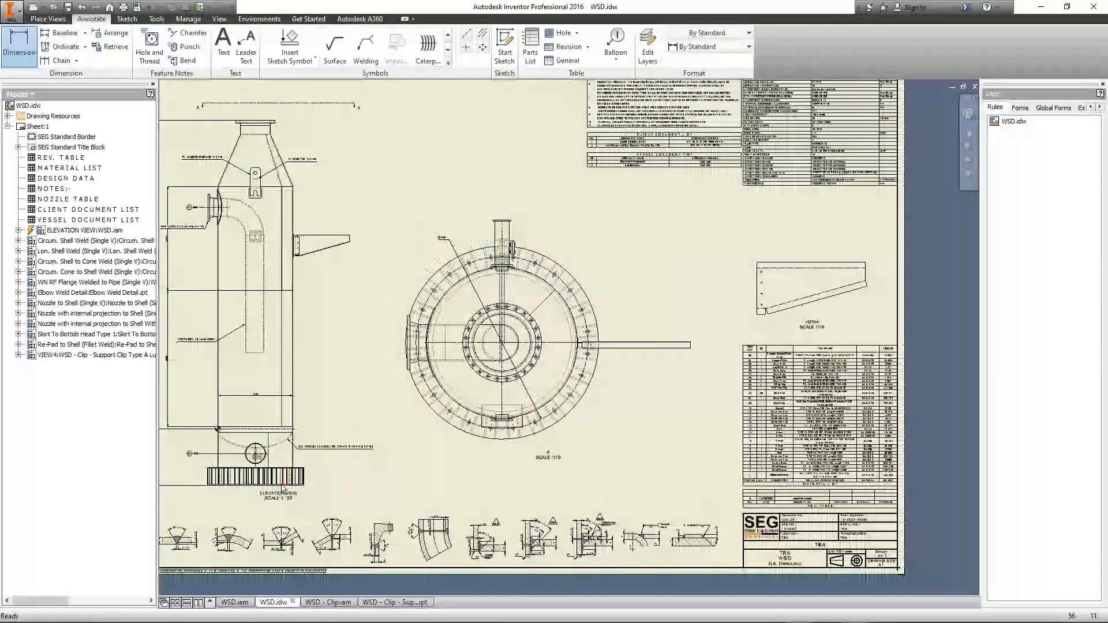
key(Escape)
Step: Place a balloon in the Nozzle Tag No. style above the uppermost nozzle in the top view
middle_drag(317, 407, 327, 402)
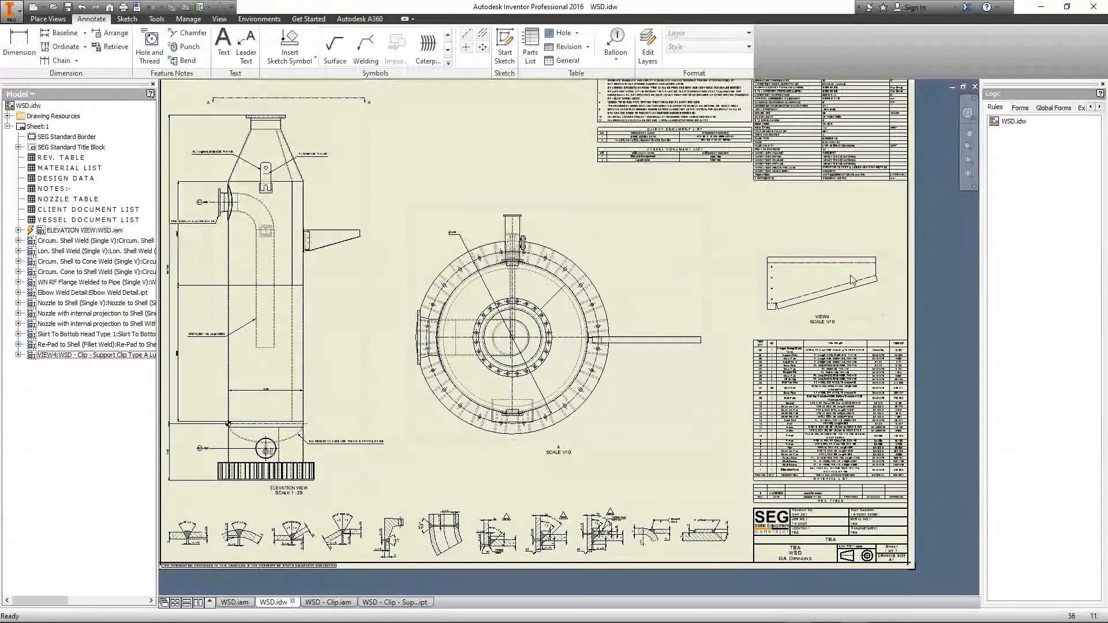
scroll(824, 349, up, 5)
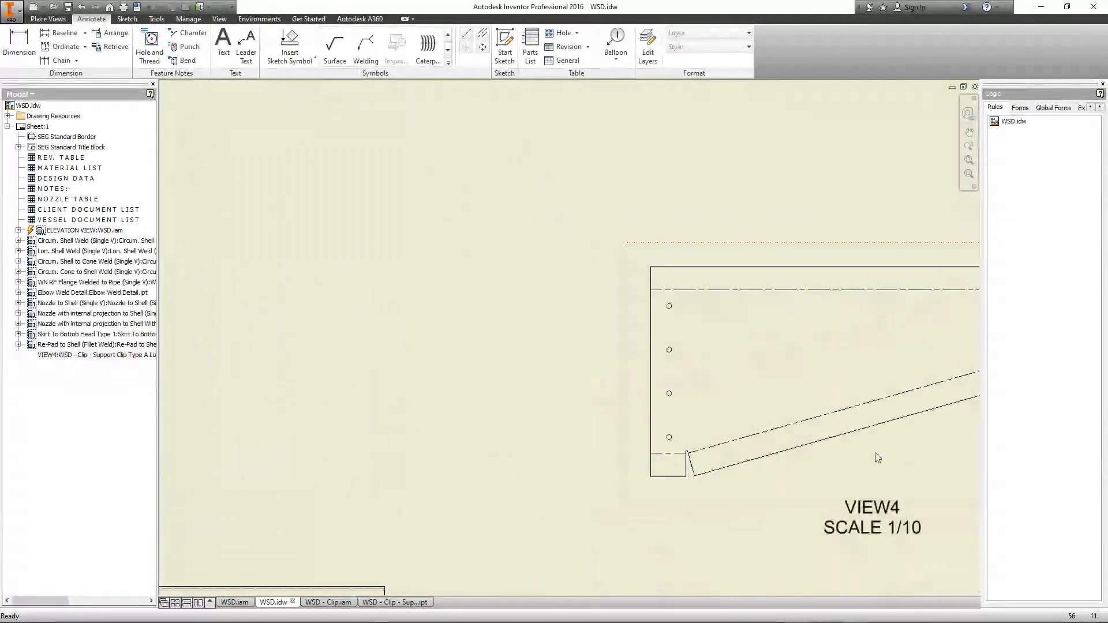
scroll(877, 458, down, 5)
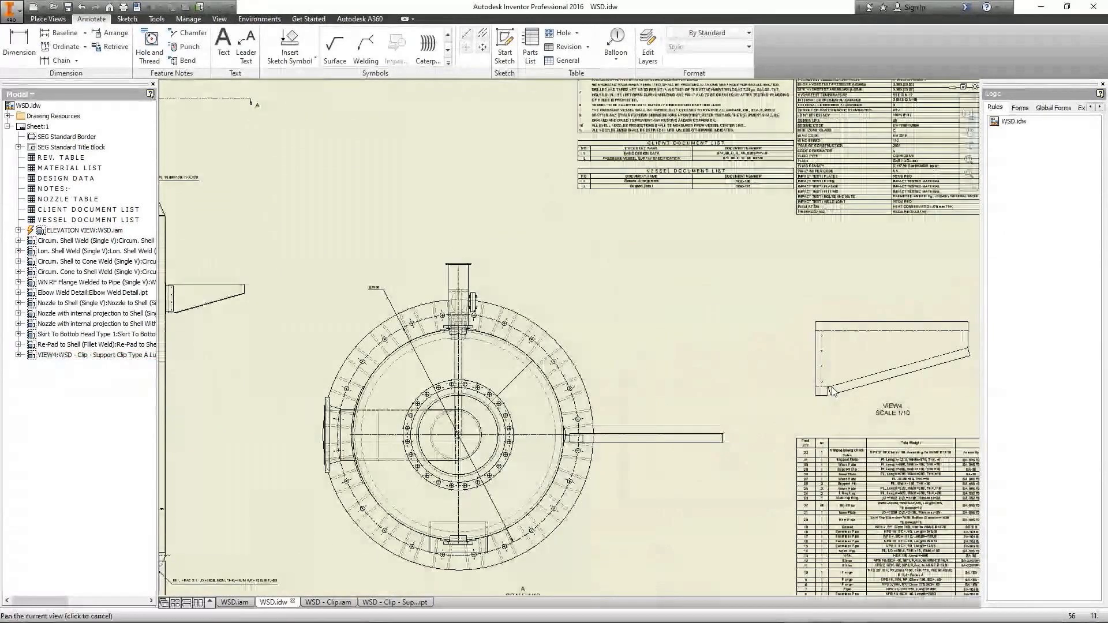
middle_drag(831, 391, 785, 373)
scroll(785, 373, down, 3)
click(617, 40)
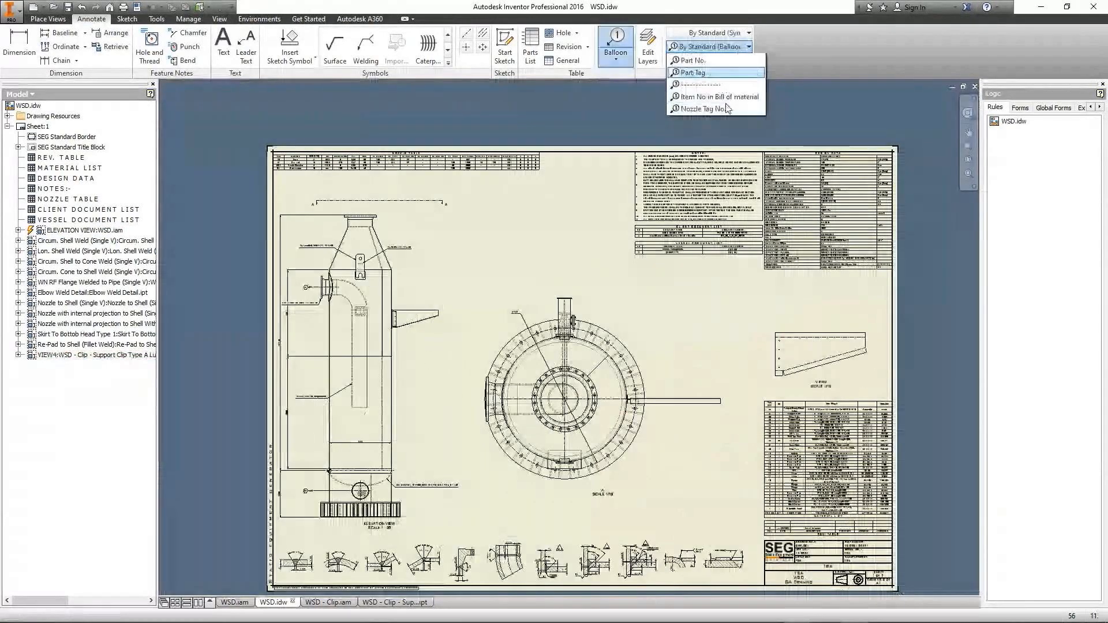
scroll(574, 305, up, 6)
click(517, 267)
scroll(521, 207, down, 4)
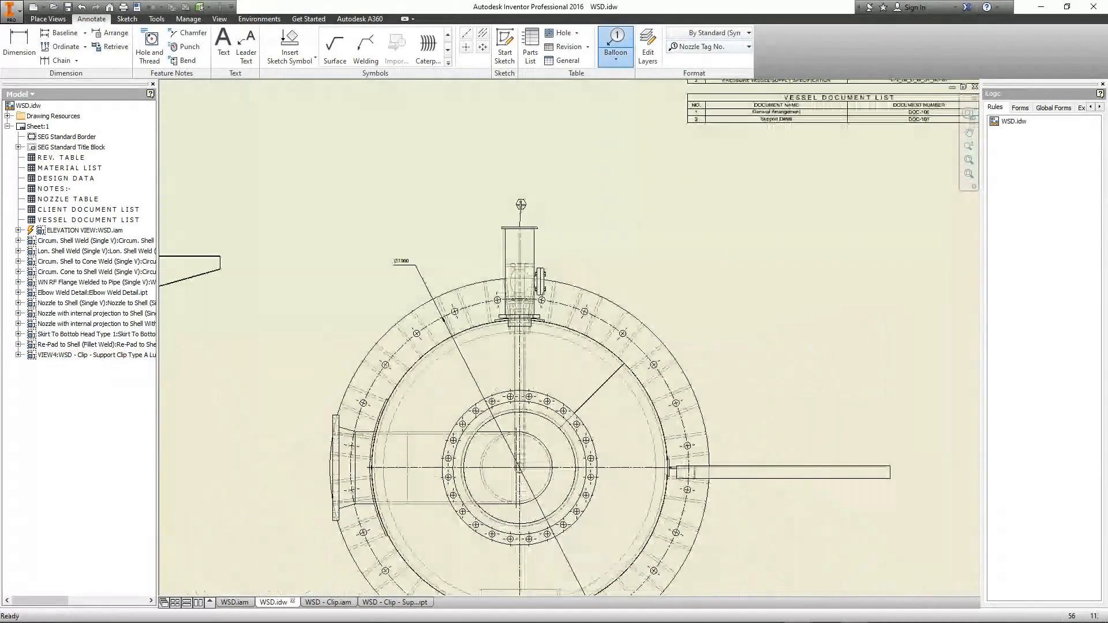
scroll(521, 205, up, 3)
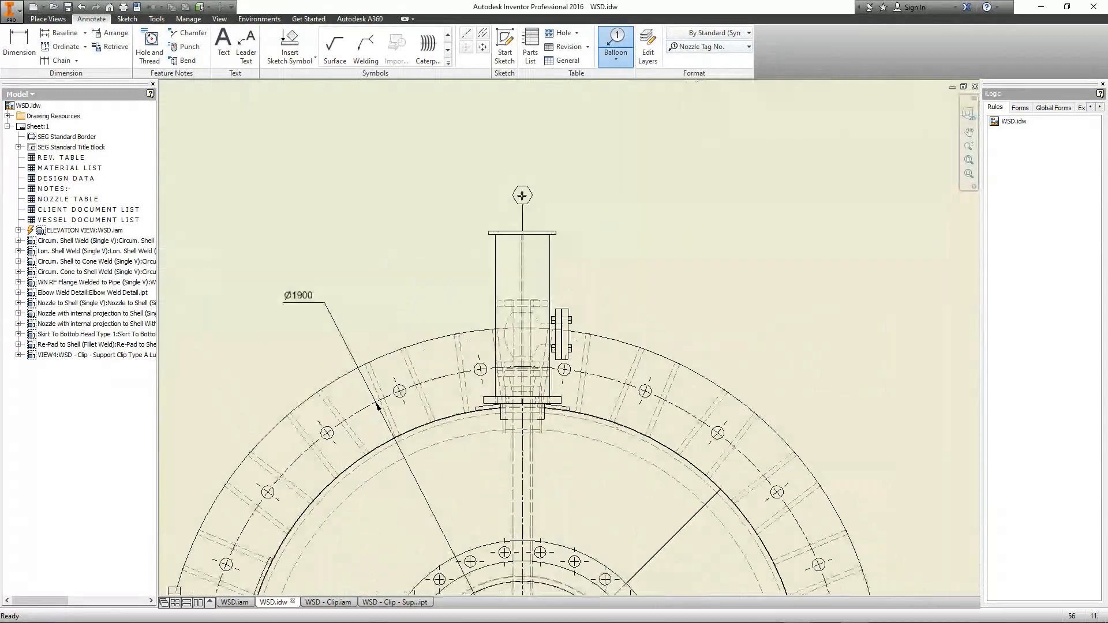
click(521, 196)
scroll(680, 291, down, 5)
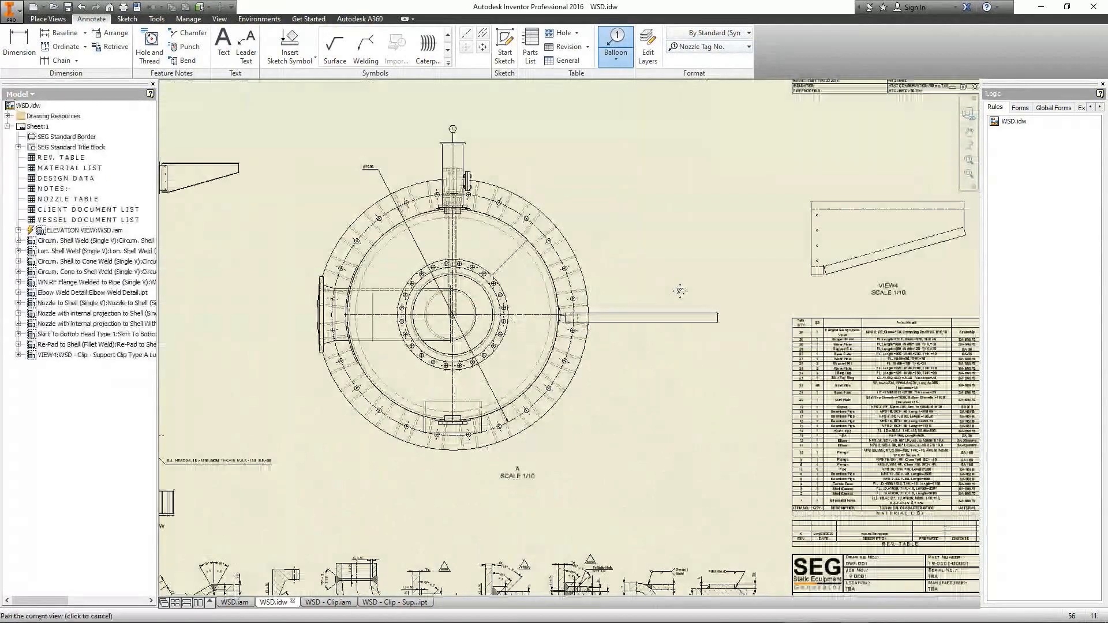
Step: Add a Nozzle Tag No. balloon to the outer end of the long support clip in the top view
middle_drag(680, 291, 670, 287)
scroll(714, 313, up, 5)
click(690, 296)
scroll(709, 299, down, 2)
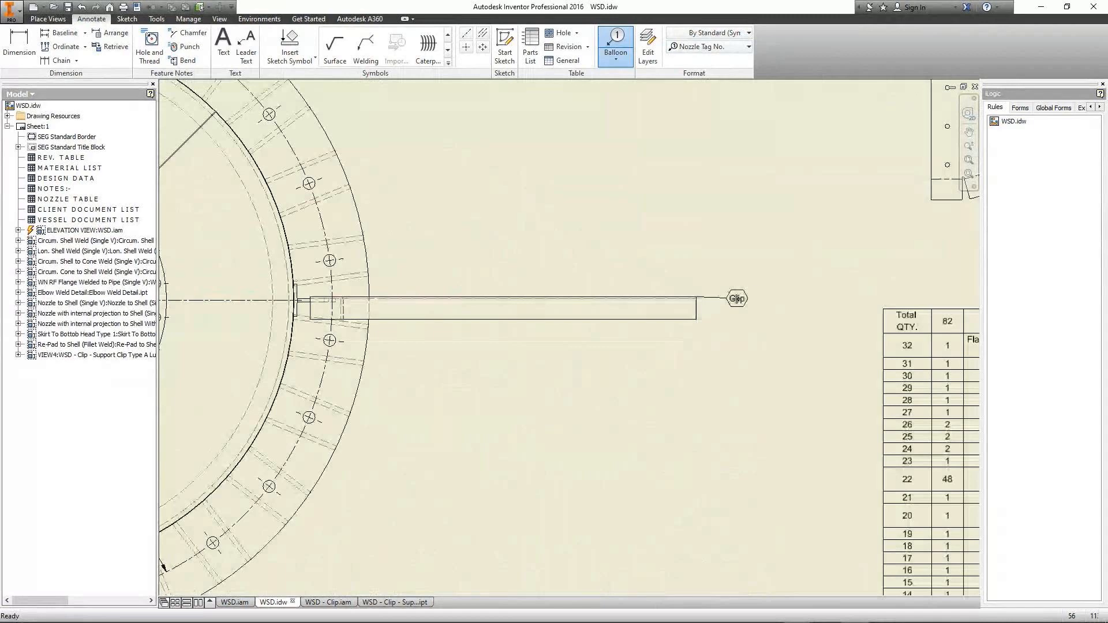
click(757, 297)
right_click(757, 297)
click(802, 297)
scroll(563, 242, down, 5)
Step: Attach a balloon for the inner pipe at the vessel's center to the uppermost nozzle's existing balloon
middle_drag(563, 241, 627, 292)
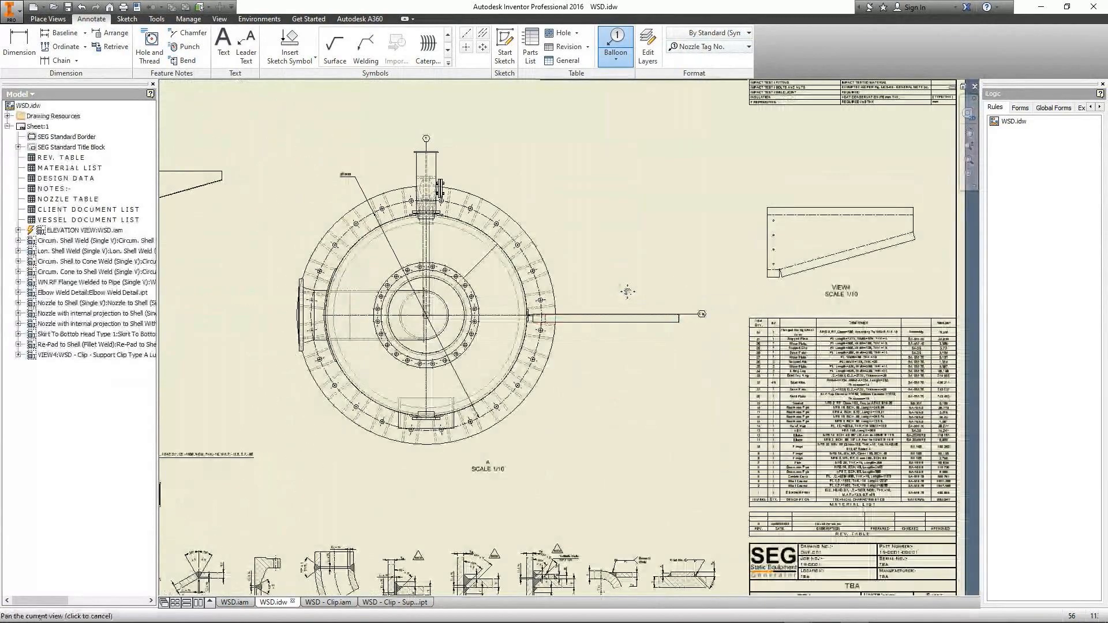
scroll(426, 183, up, 5)
middle_drag(542, 165, 549, 352)
key(Escape)
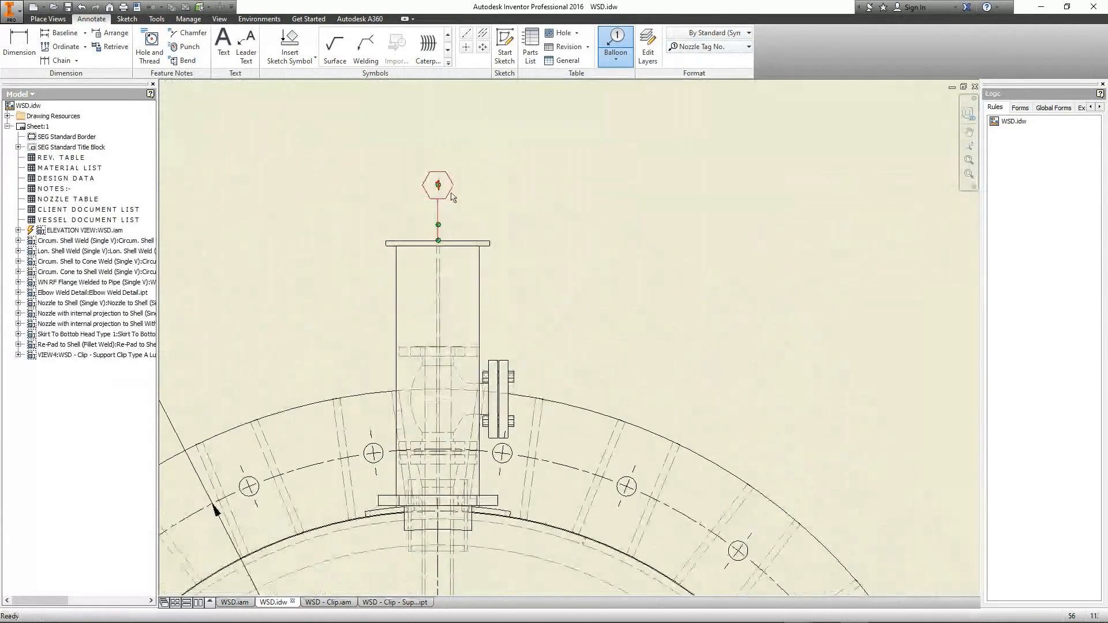
click(450, 192)
right_click(449, 190)
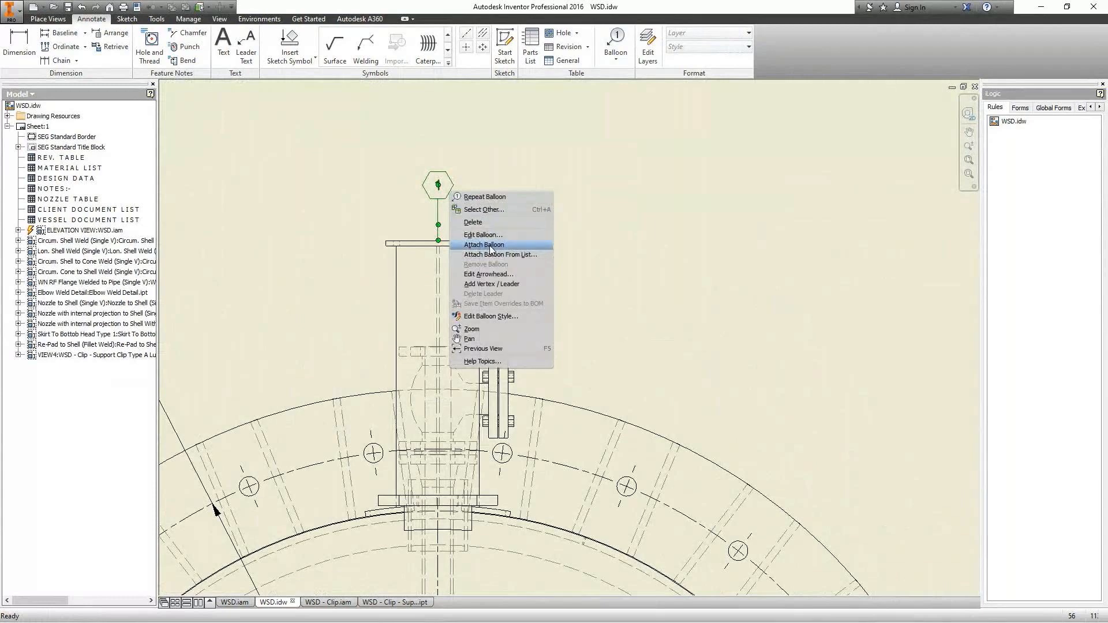
click(490, 246)
scroll(493, 373, down, 4)
middle_drag(497, 505, 498, 425)
scroll(484, 519, up, 5)
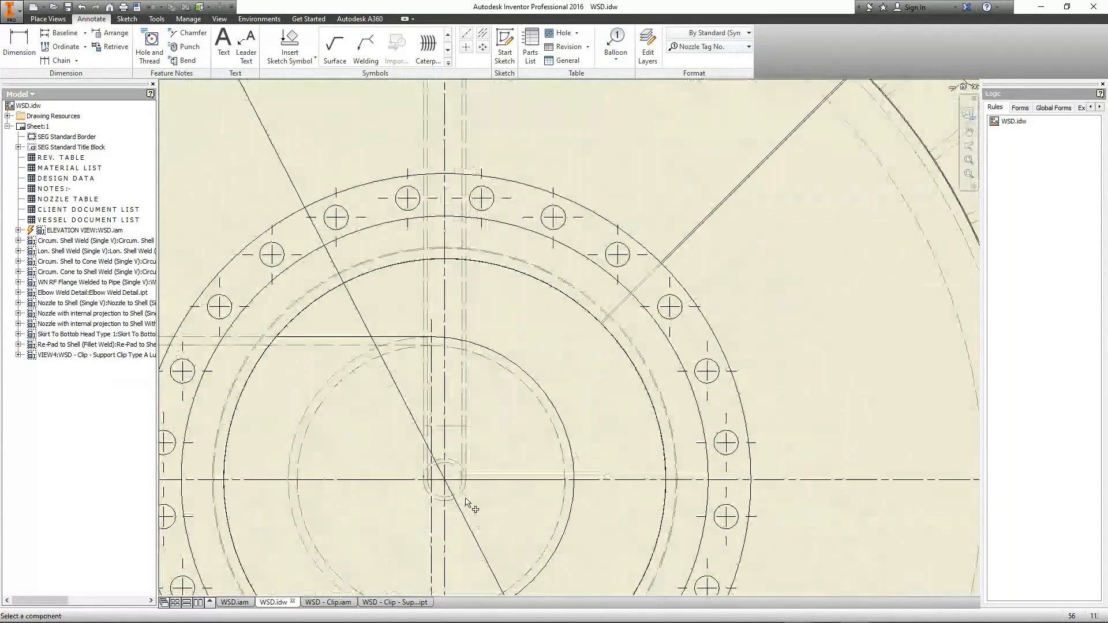
click(463, 495)
scroll(556, 281, down, 5)
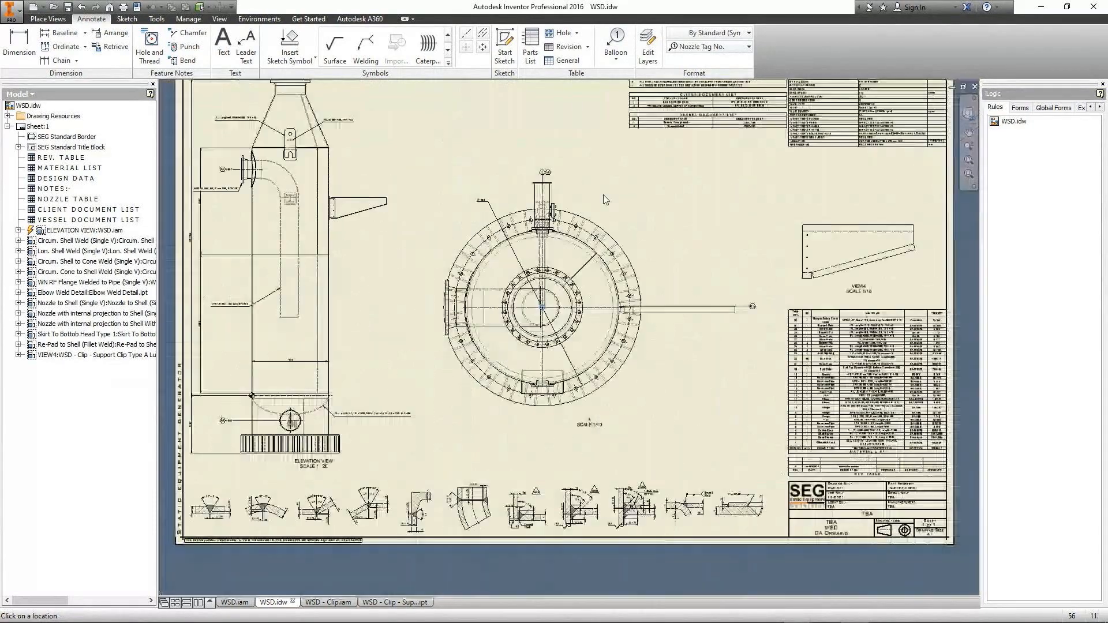
scroll(561, 171, up, 5)
click(560, 172)
Step: Add a Nozzle Tag No. balloon to the side nozzle on the left of the top view, placed outside the base ring
click(616, 40)
click(711, 47)
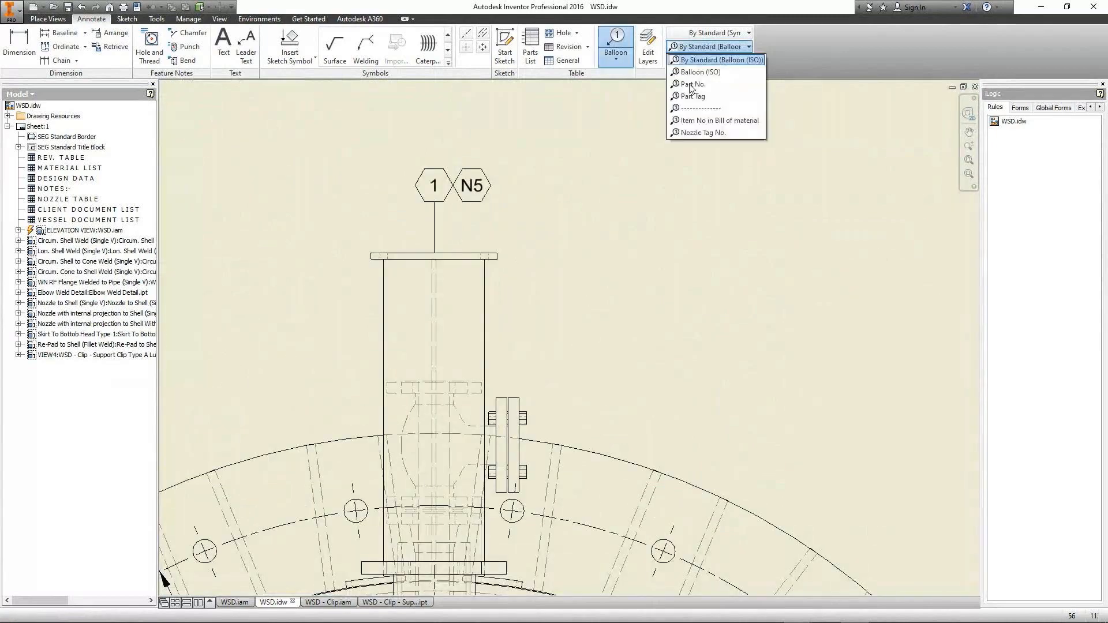
click(703, 132)
scroll(632, 186, down, 3)
scroll(632, 186, down, 3)
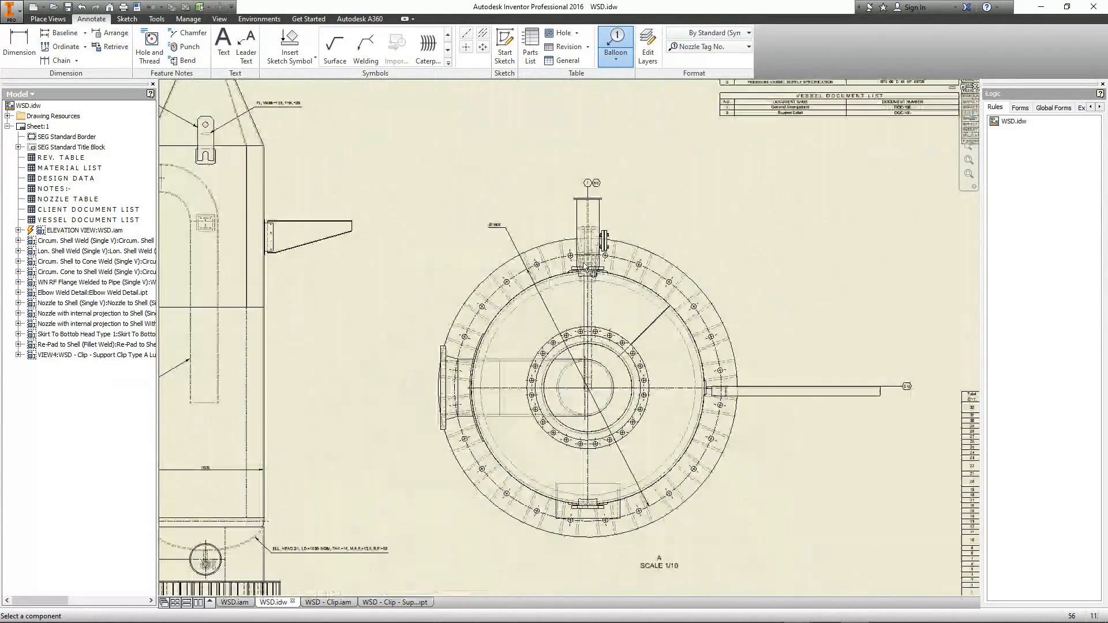
scroll(556, 336, up, 4)
scroll(555, 336, up, 3)
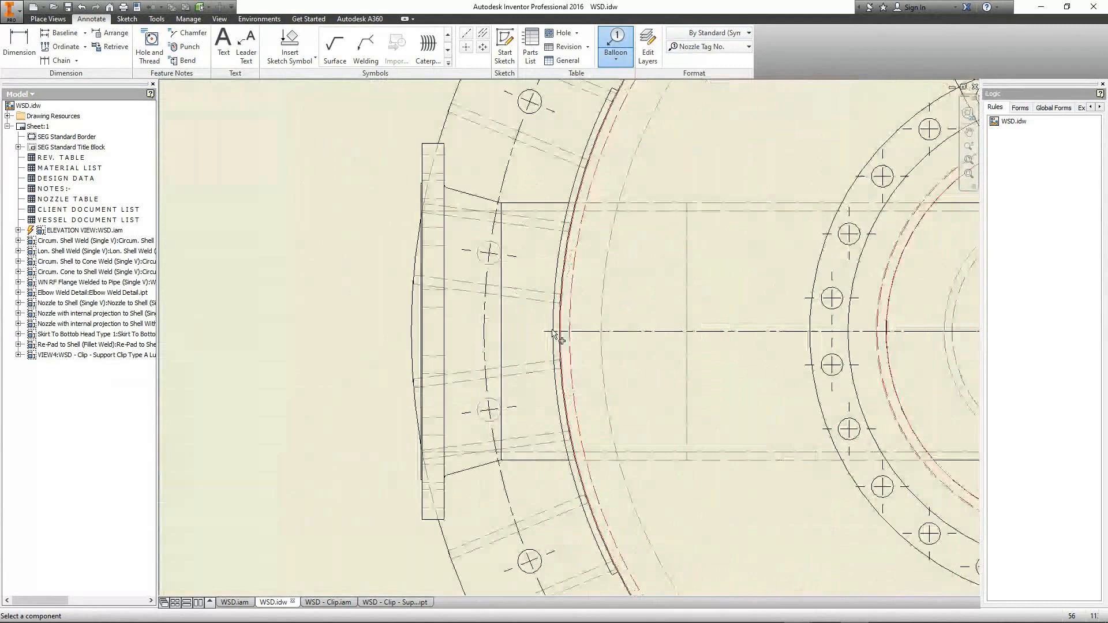
click(552, 331)
scroll(547, 333, down, 4)
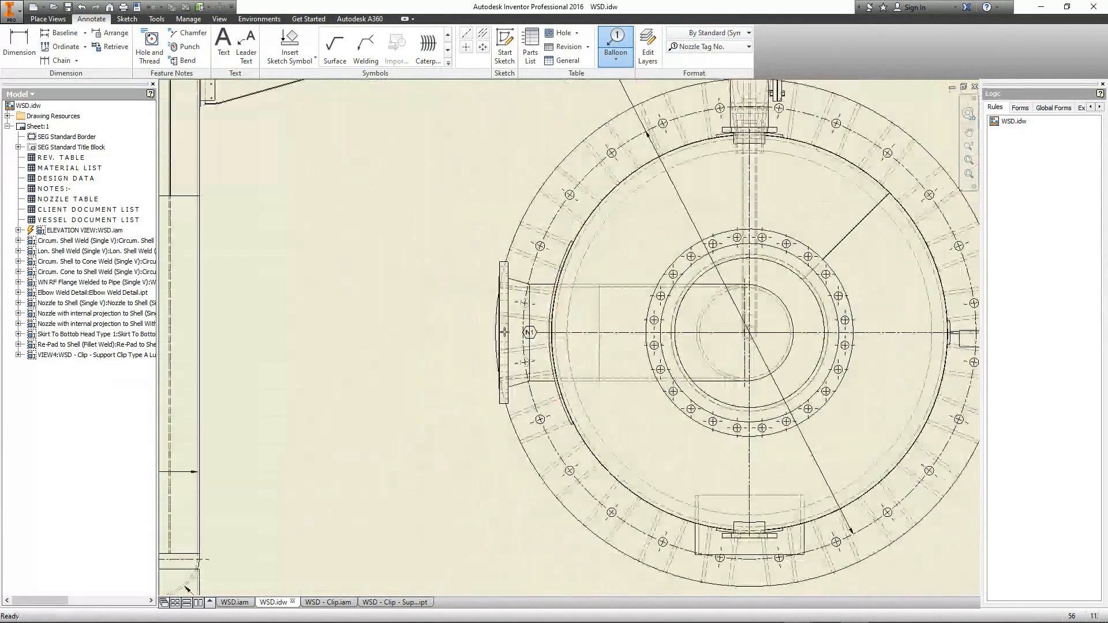
click(452, 334)
right_click(452, 335)
click(502, 340)
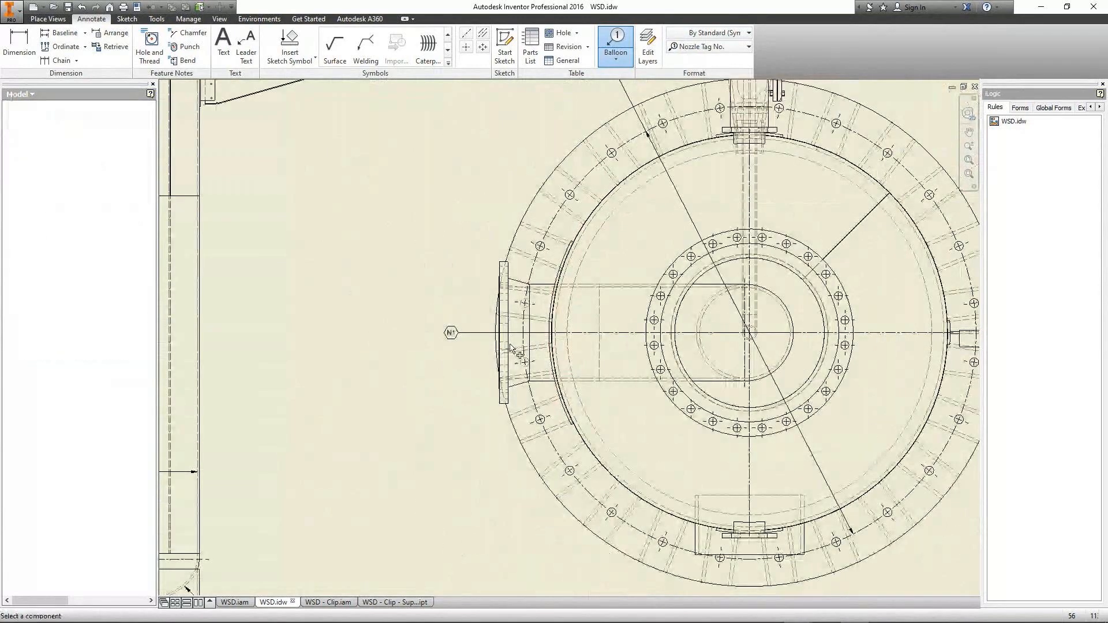
scroll(528, 327, down, 8)
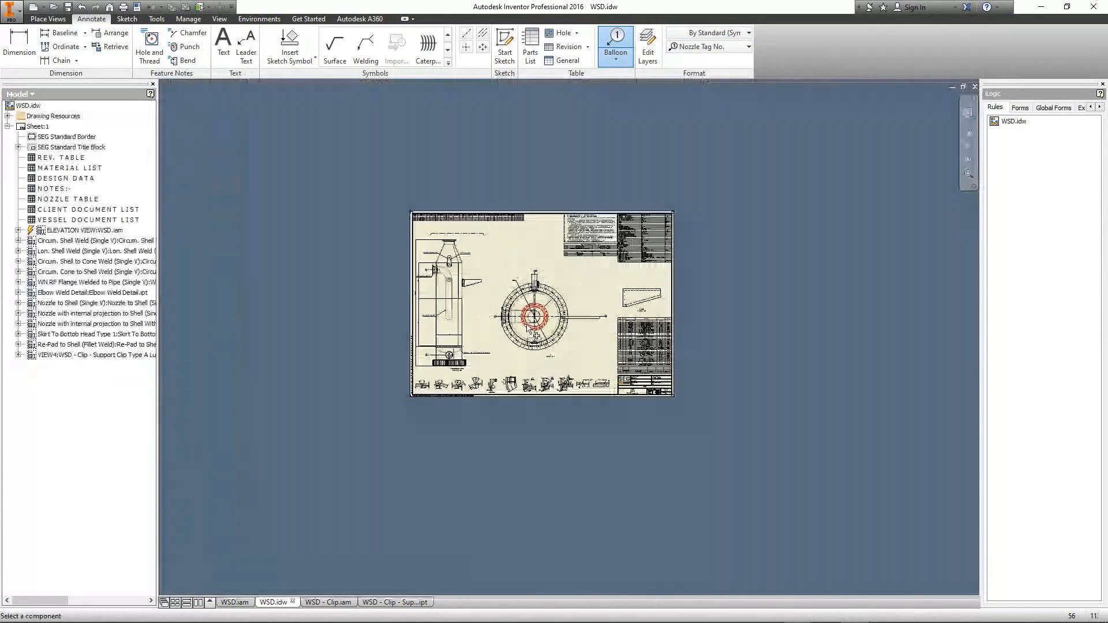
scroll(527, 329, up, 3)
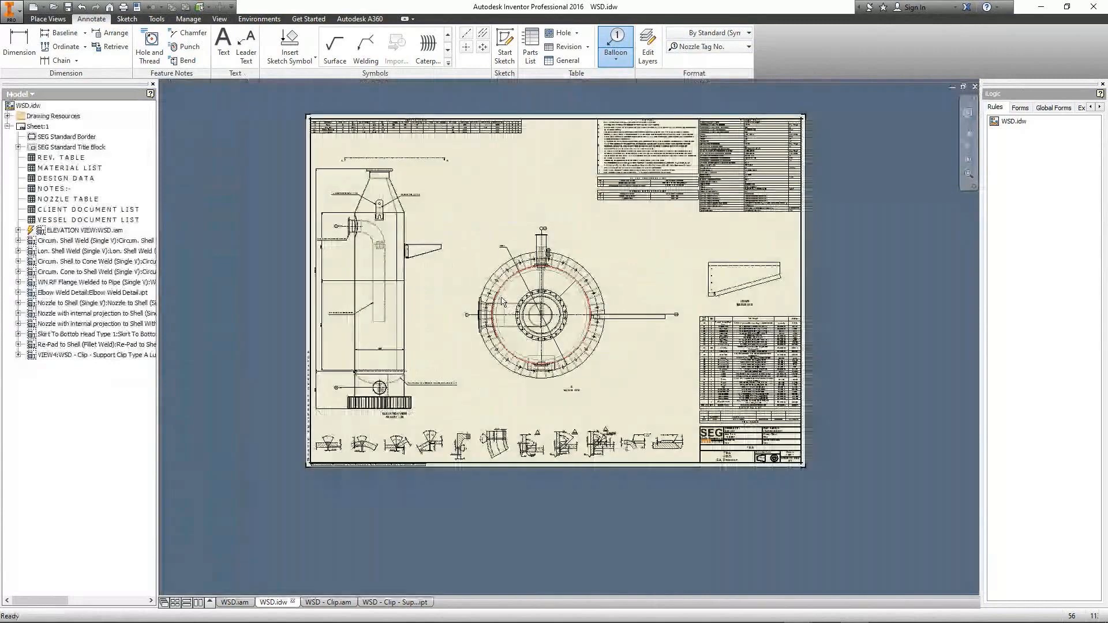
key(Escape)
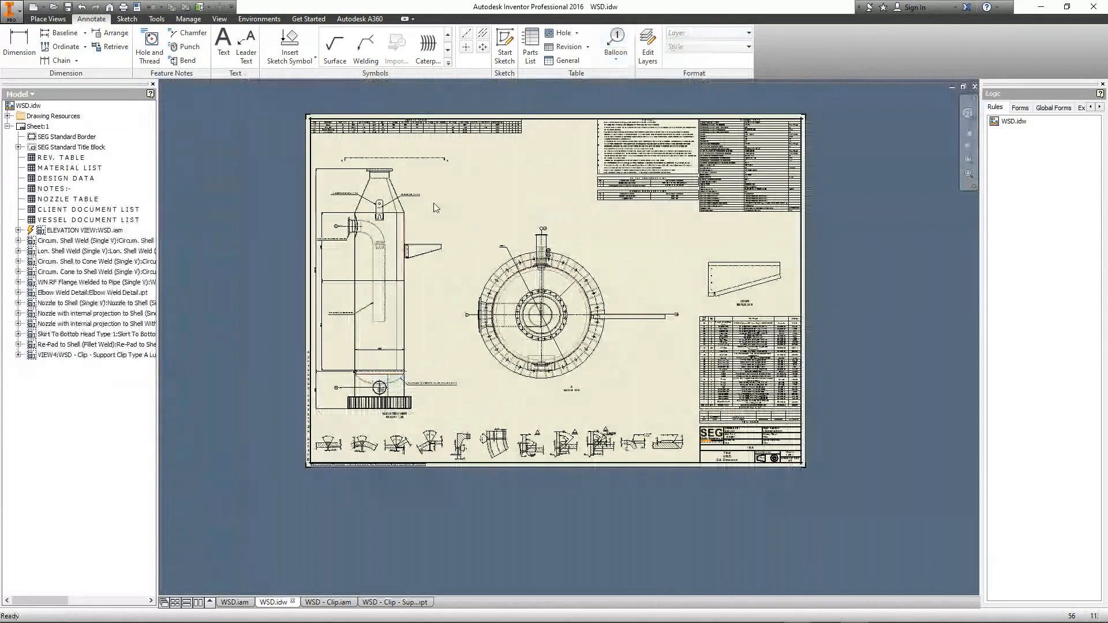
Step: List the Welding Details sketch symbols and examine the weld details below the elevation view
scroll(434, 202, up, 5)
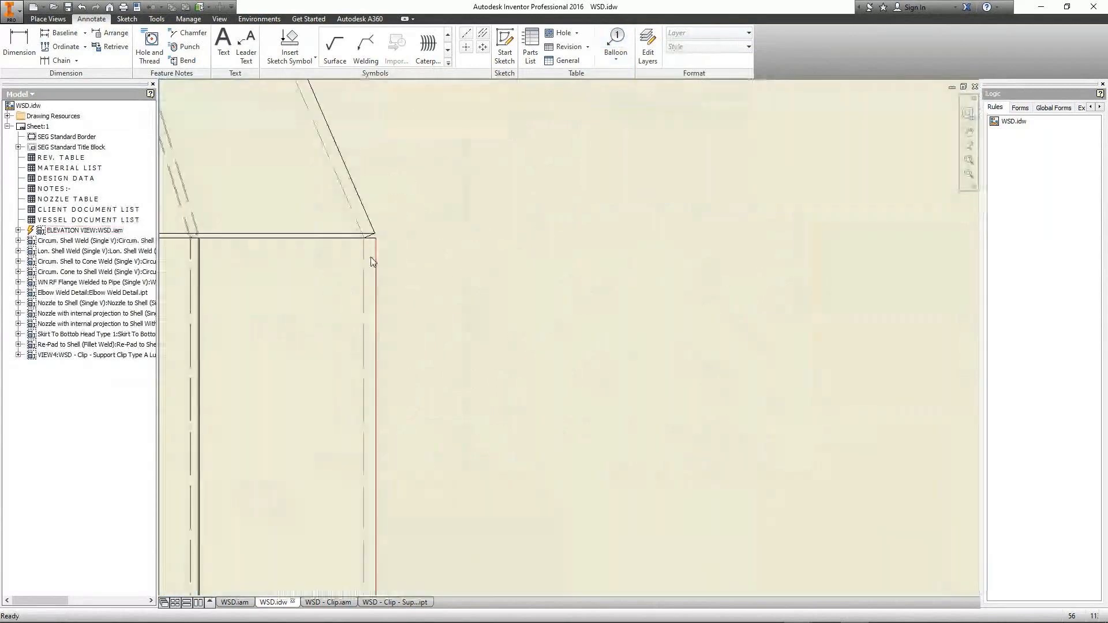
click(8, 116)
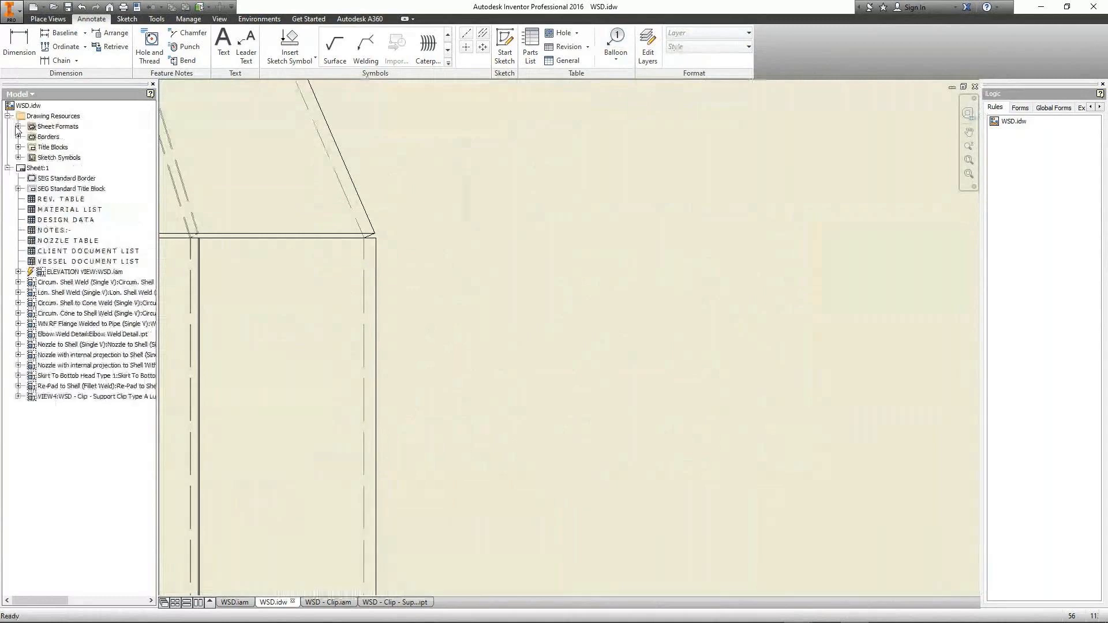
click(18, 158)
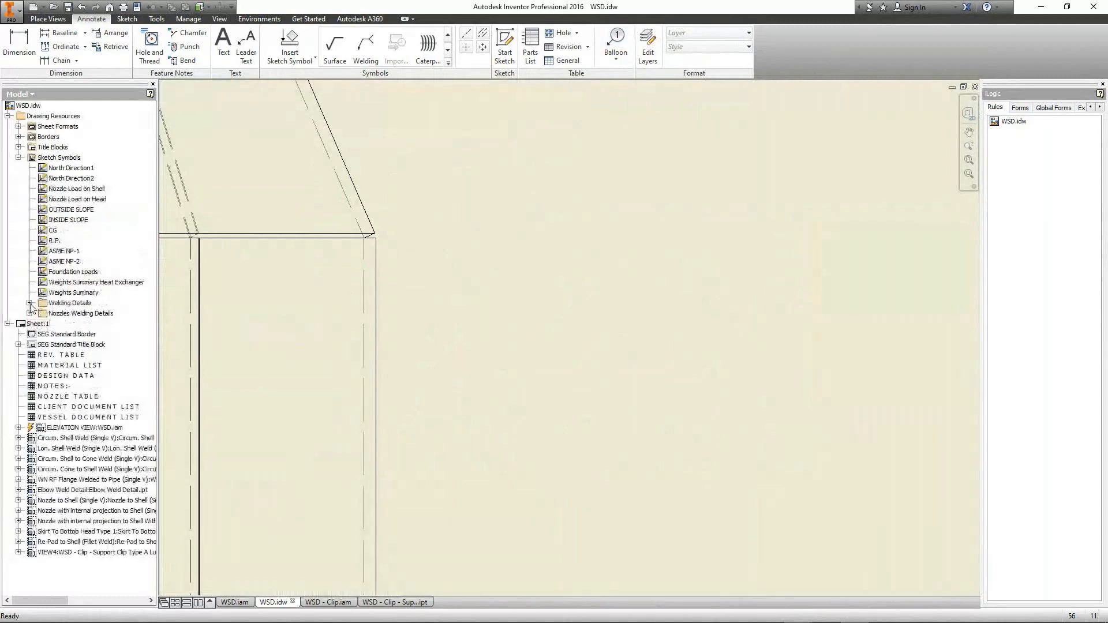
click(30, 303)
scroll(441, 309, down, 6)
mouse_move(453, 398)
middle_down()
mouse_move(461, 289)
mouse_move(456, 303)
mouse_move(492, 326)
middle_up()
scroll(467, 288, up, 3)
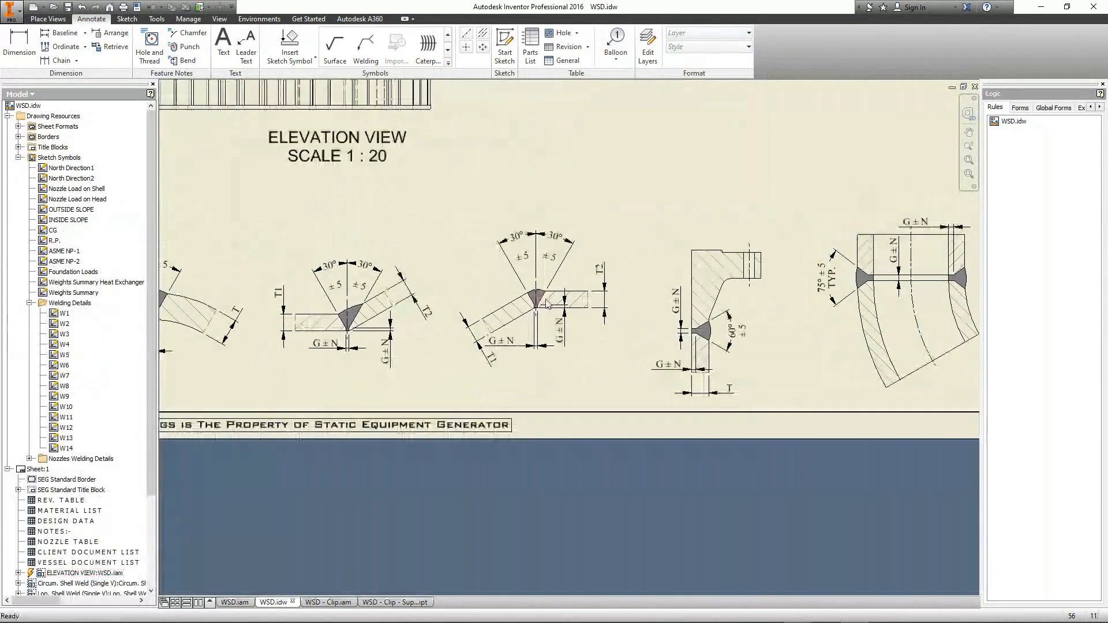
scroll(547, 296, up, 3)
middle_drag(285, 326, 475, 327)
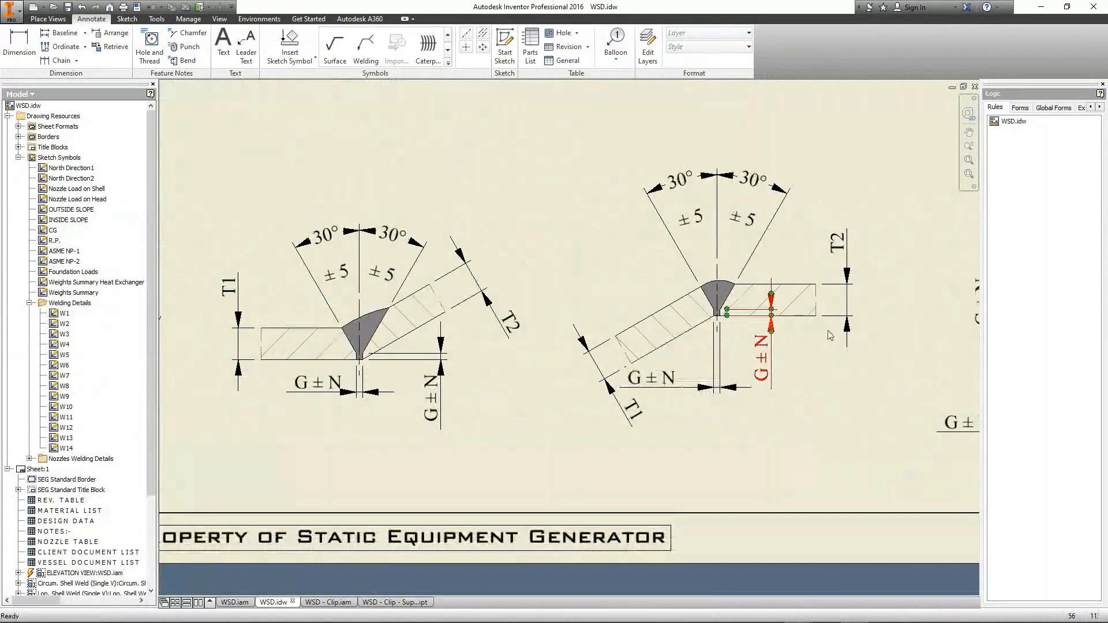
middle_drag(716, 356, 680, 356)
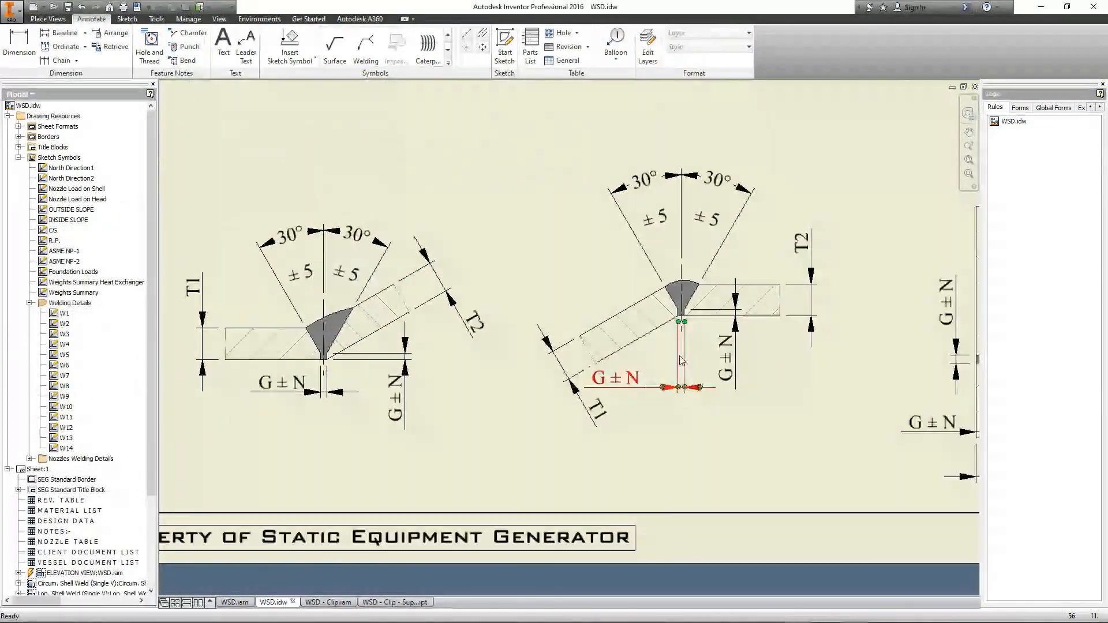
scroll(652, 381, down, 4)
middle_drag(595, 373, 583, 375)
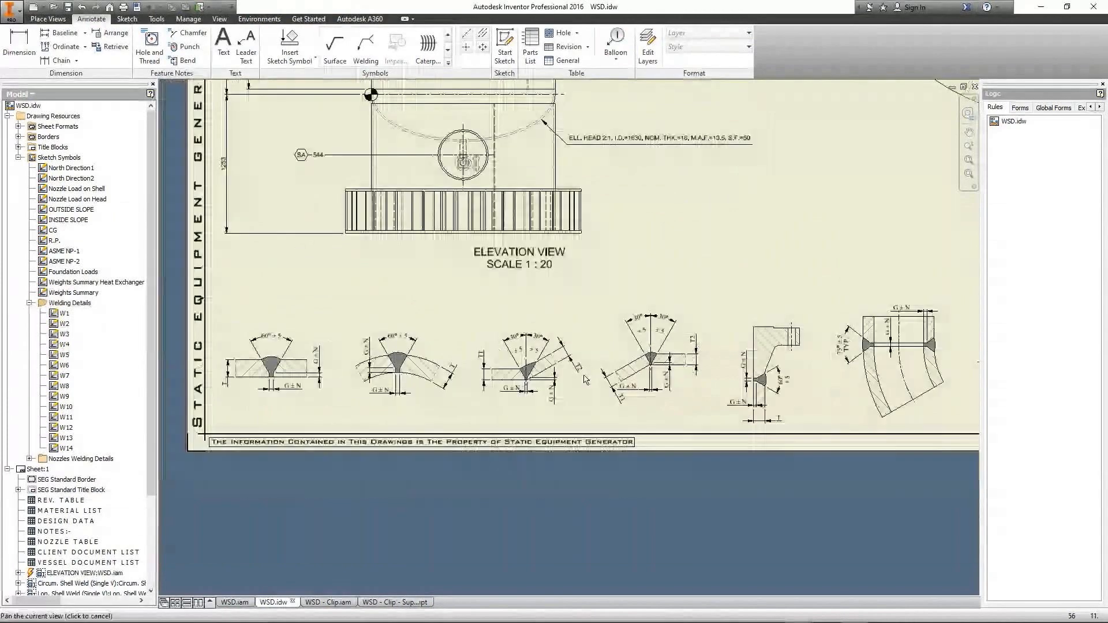
Step: Place the W1 and W2 sketch symbols above the first and second weld details below the elevation view
double_click(64, 314)
scroll(231, 332, up, 3)
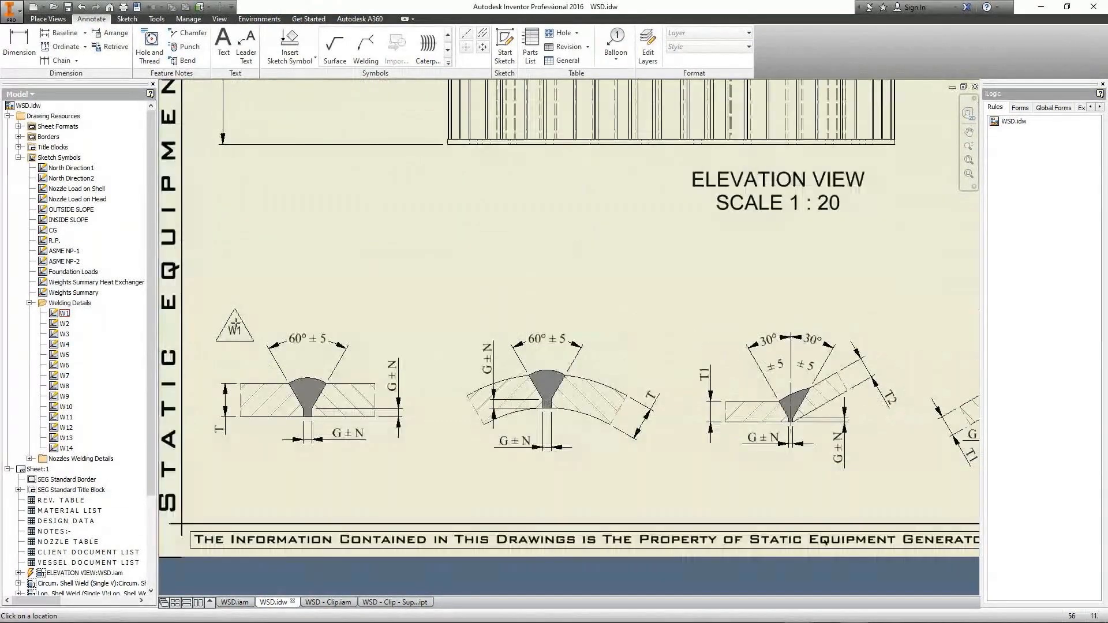
click(235, 326)
double_click(65, 324)
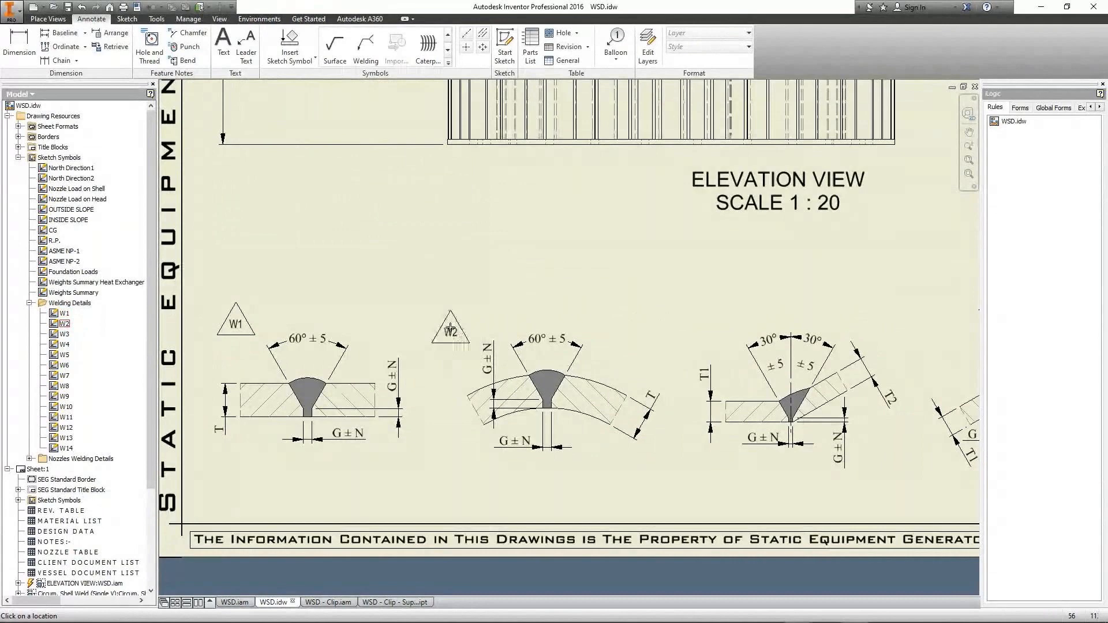
click(452, 318)
Step: Place the W3 and W4 sketch symbols above the third and fourth weld details below the elevation view
double_click(64, 334)
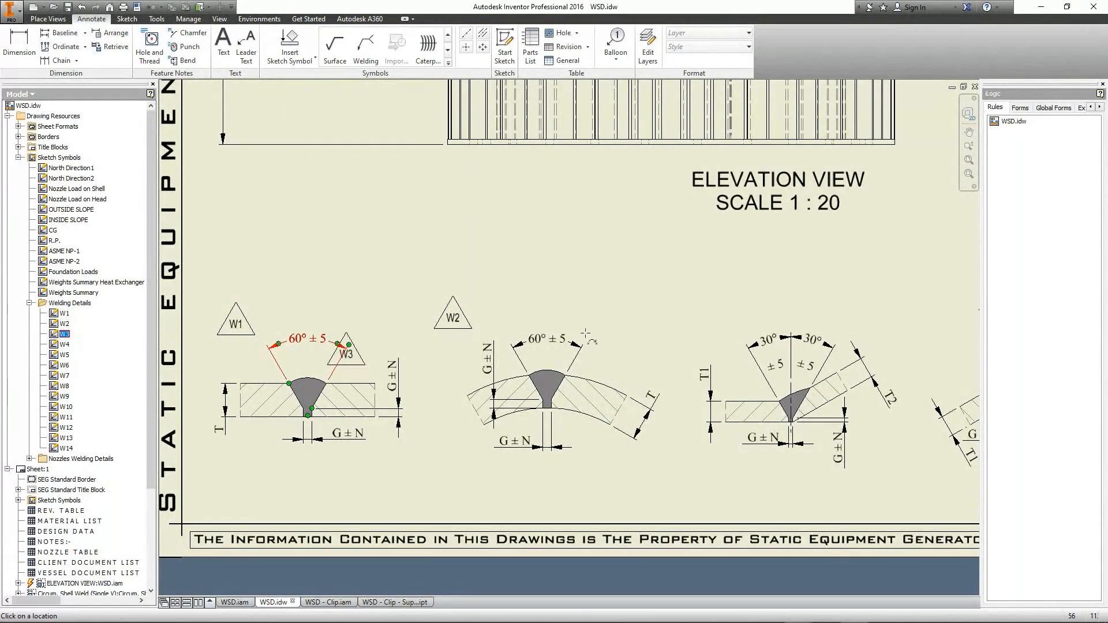
click(698, 320)
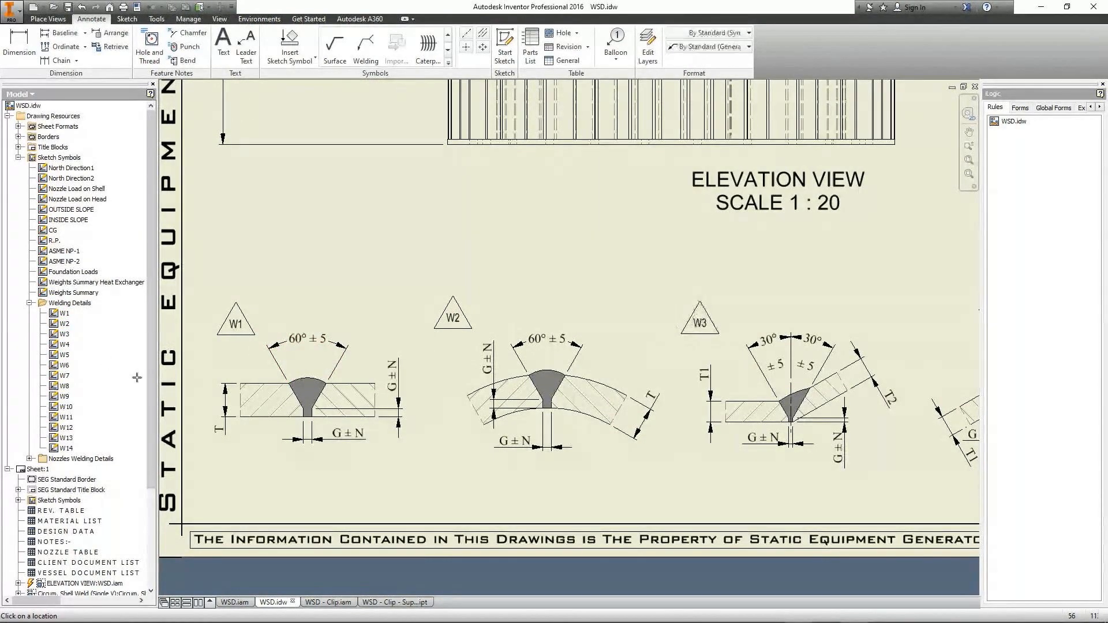
double_click(64, 344)
middle_drag(454, 361, 130, 339)
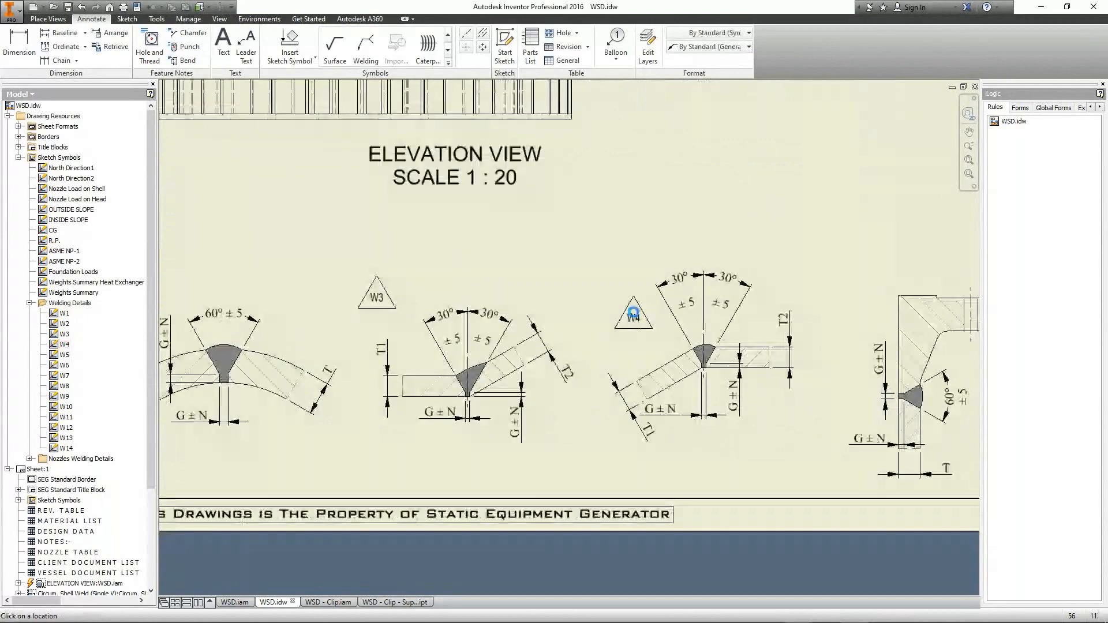
click(633, 315)
Step: Insert the W4 sketch symbol with a leader pointing to the right-hand end of the cone-to-shell joint in the elevation view
scroll(449, 189, down, 3)
middle_drag(582, 97, 584, 566)
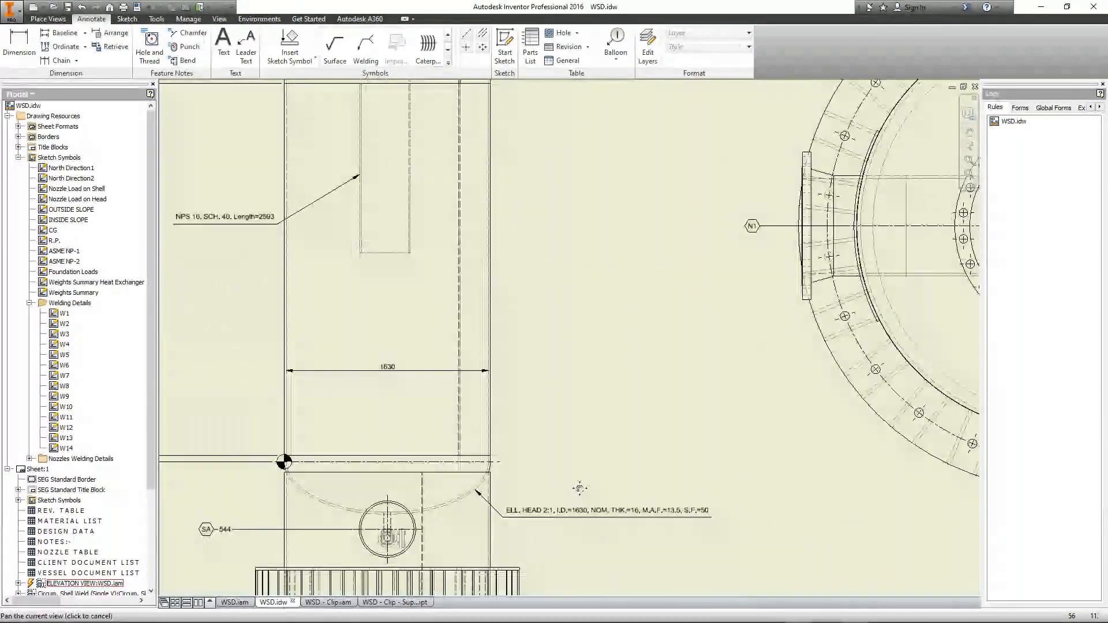
scroll(572, 373, down, 3)
middle_drag(571, 373, 570, 577)
scroll(548, 165, up, 4)
click(290, 44)
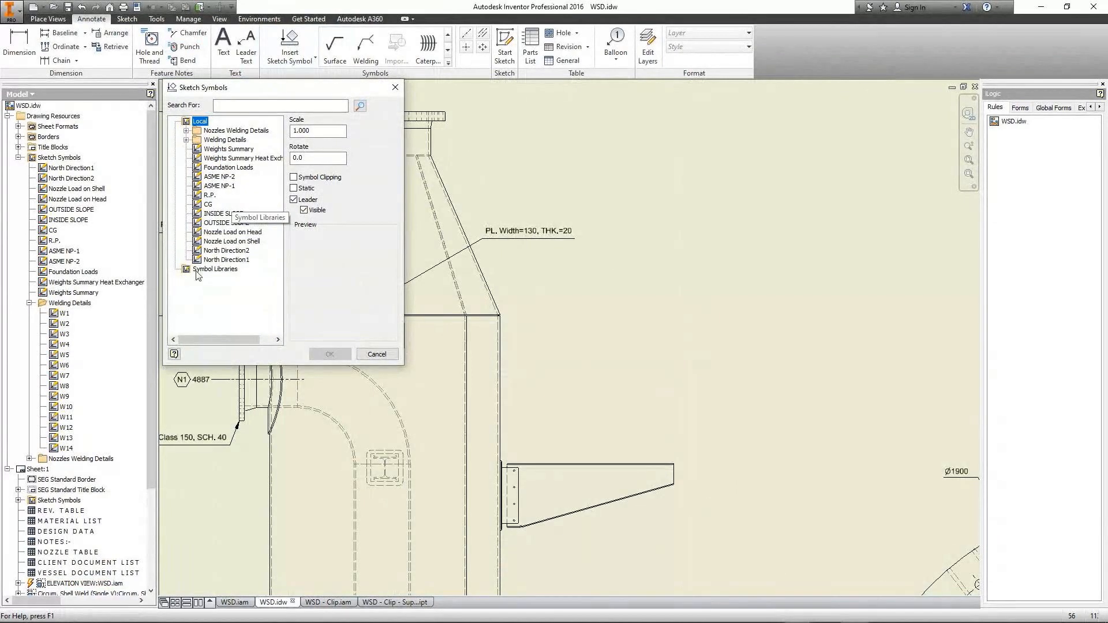
click(186, 140)
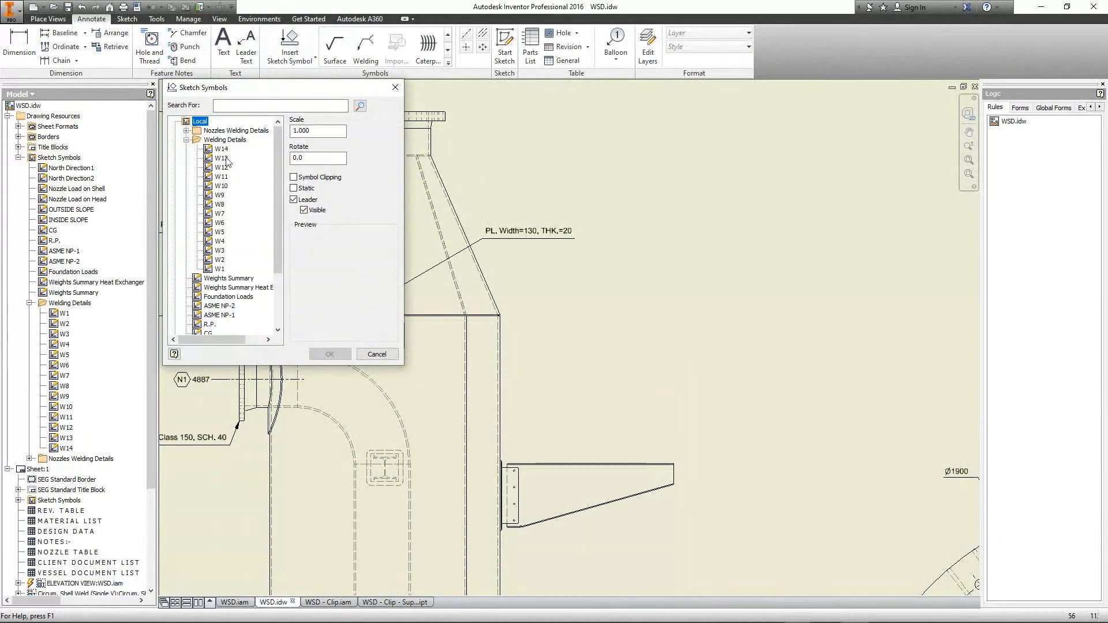
click(220, 241)
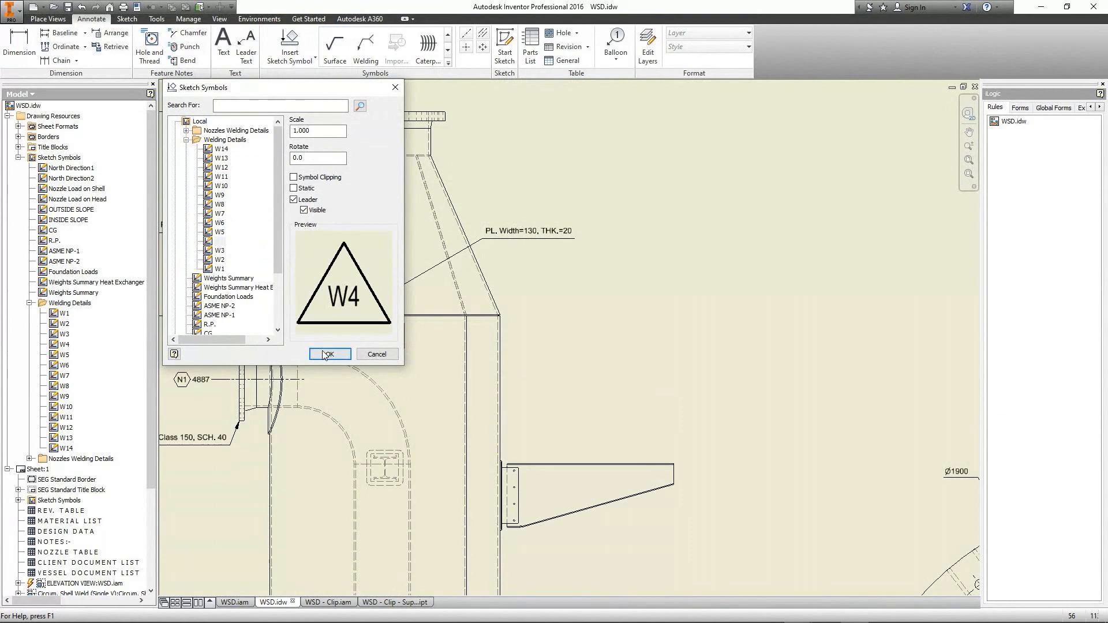
click(328, 354)
scroll(515, 332, up, 4)
click(455, 273)
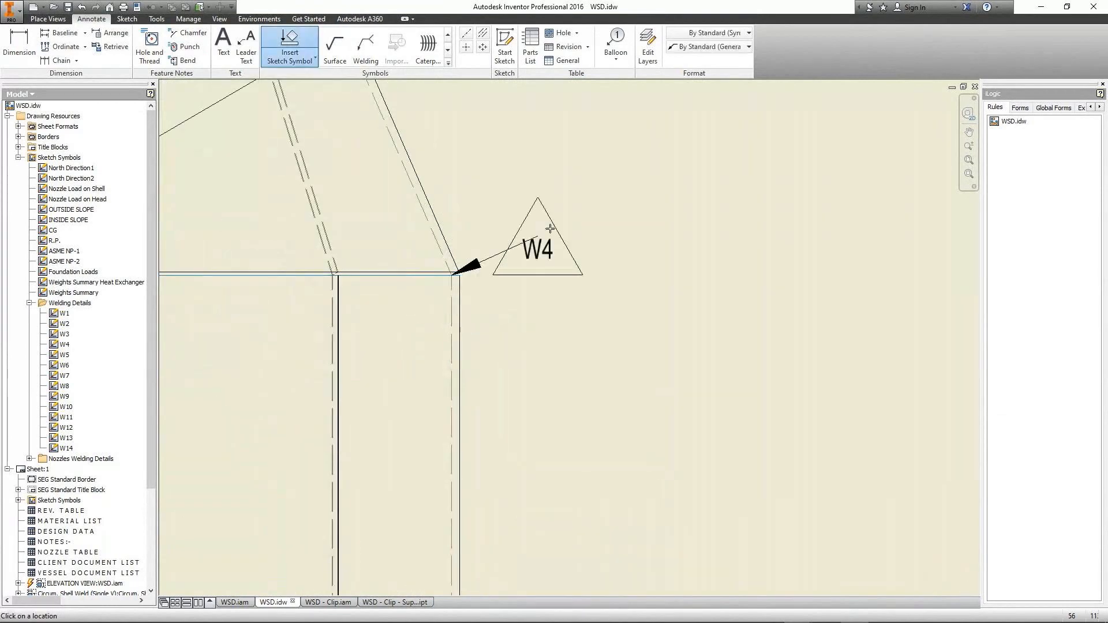
scroll(552, 228, down, 3)
middle_drag(565, 224, 538, 283)
click(538, 264)
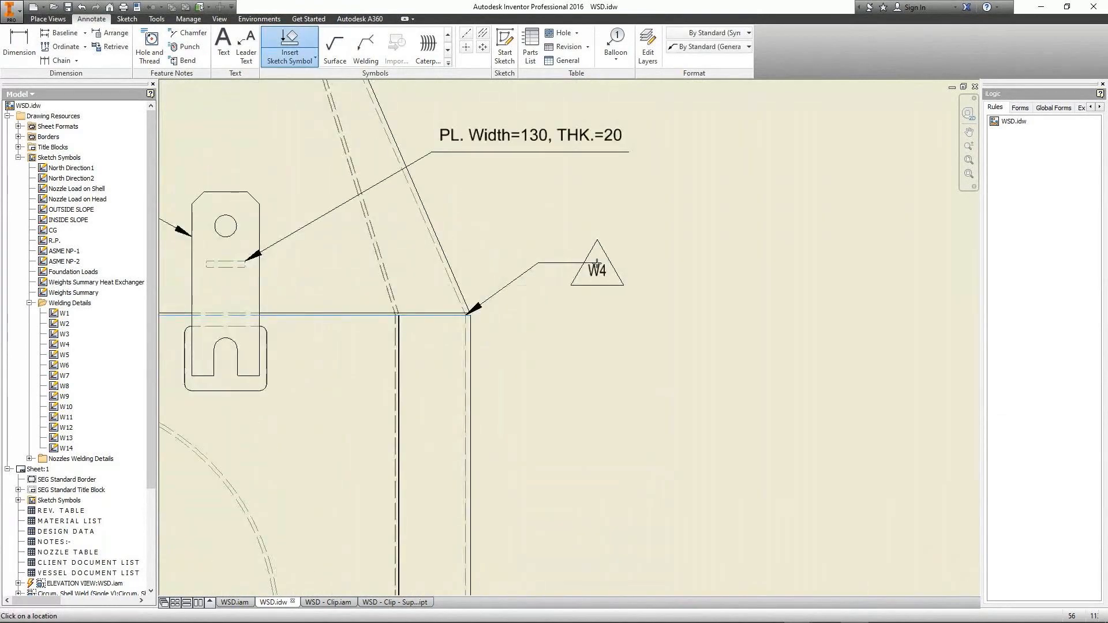
right_click(596, 263)
click(638, 261)
scroll(640, 251, down, 2)
key(Escape)
scroll(552, 267, down, 2)
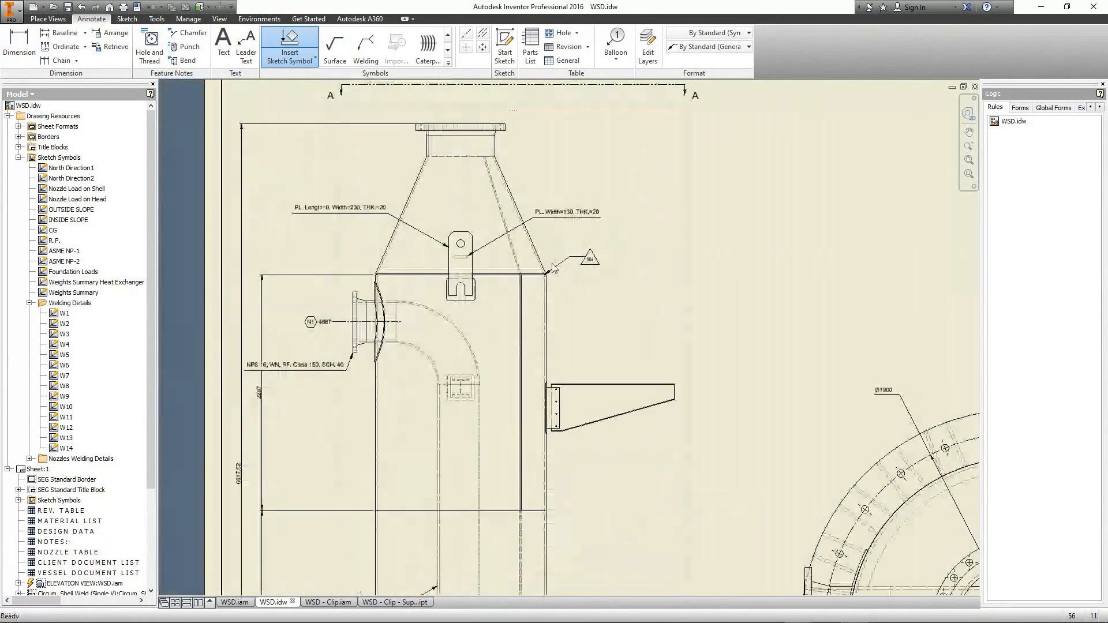
Step: Place the North Direction1 sketch symbol to the left of the top view, level with its horizontal centerline
scroll(552, 269, down, 5)
scroll(544, 487, up, 9)
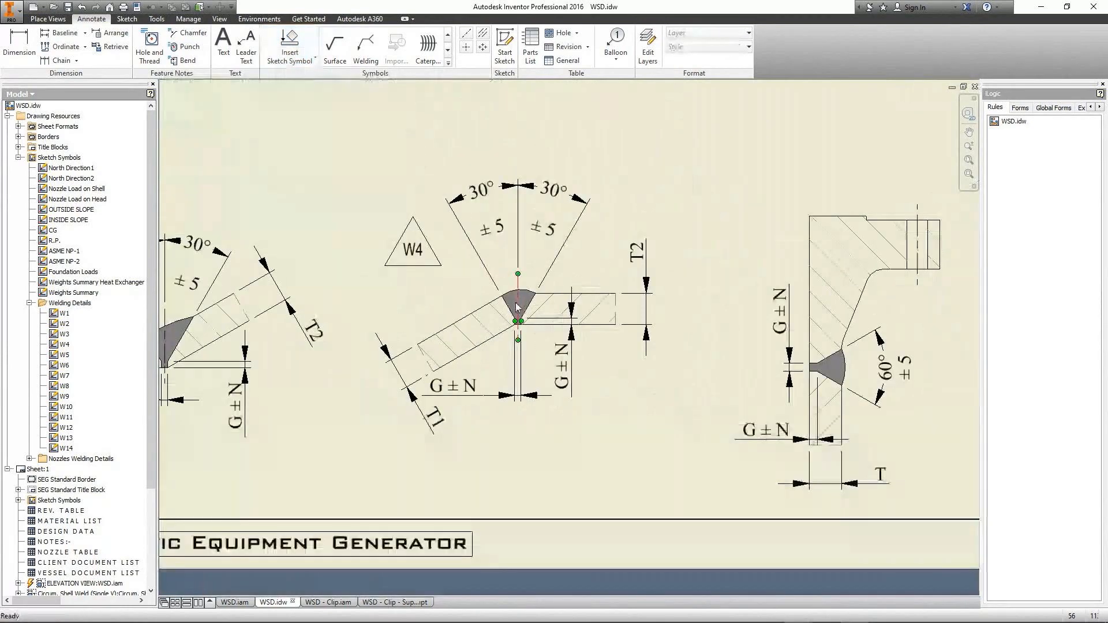
scroll(516, 307, down, 3)
double_click(71, 167)
scroll(331, 205, down, 3)
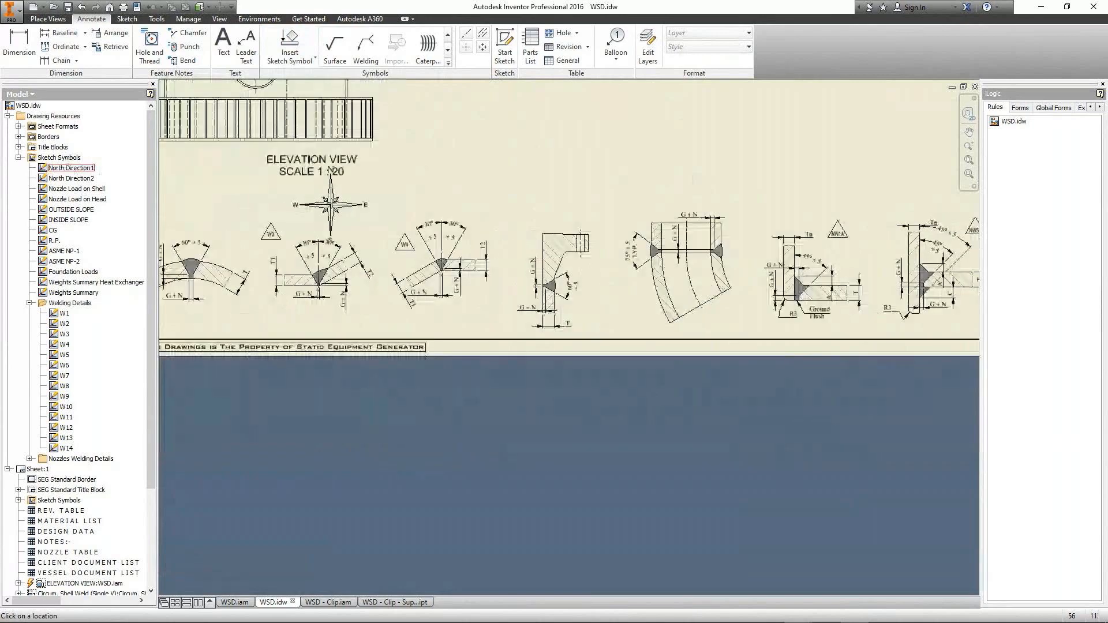
scroll(330, 205, down, 3)
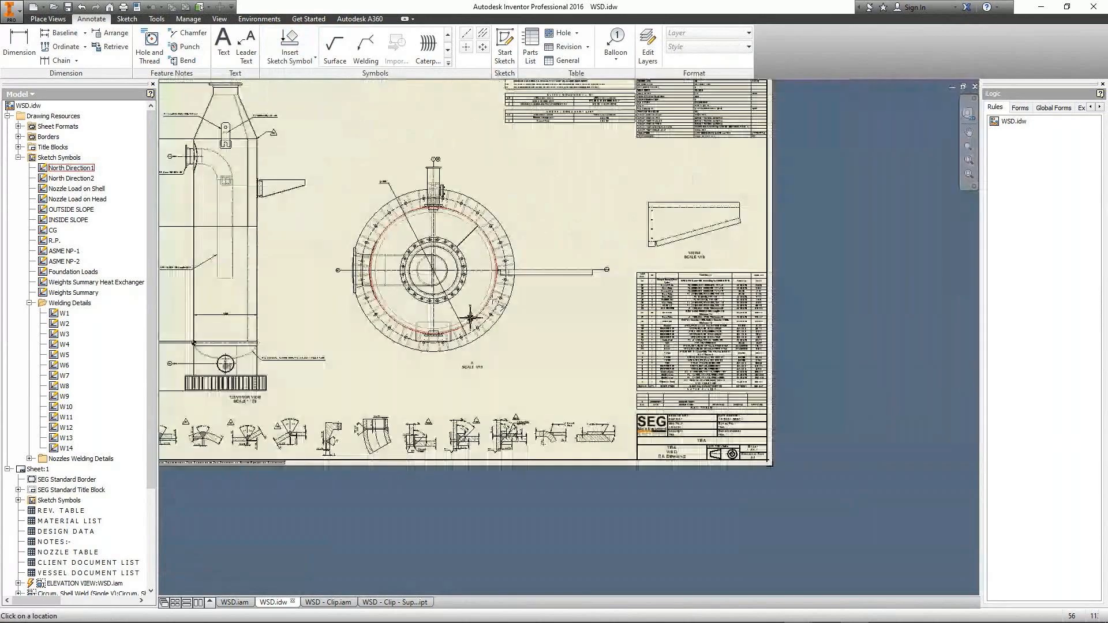
scroll(336, 275, up, 3)
middle_drag(401, 290, 412, 292)
click(308, 267)
key(Escape)
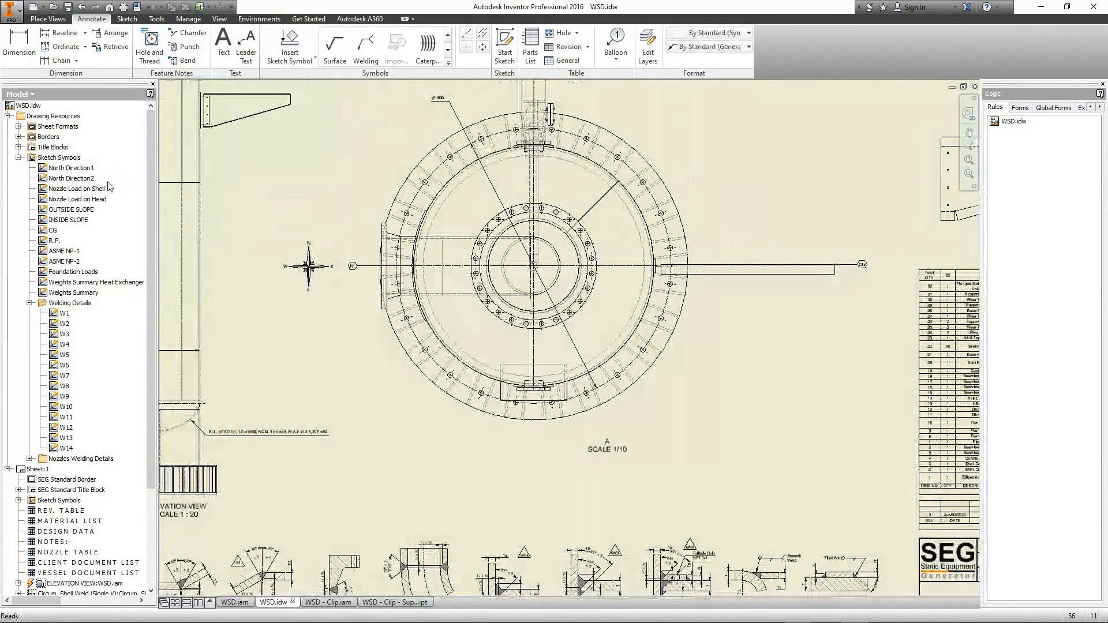
Step: Place the Nozzle Load on Shell and Nozzle Load on Head sketch symbols side by side at the upper right of the top view
click(91, 199)
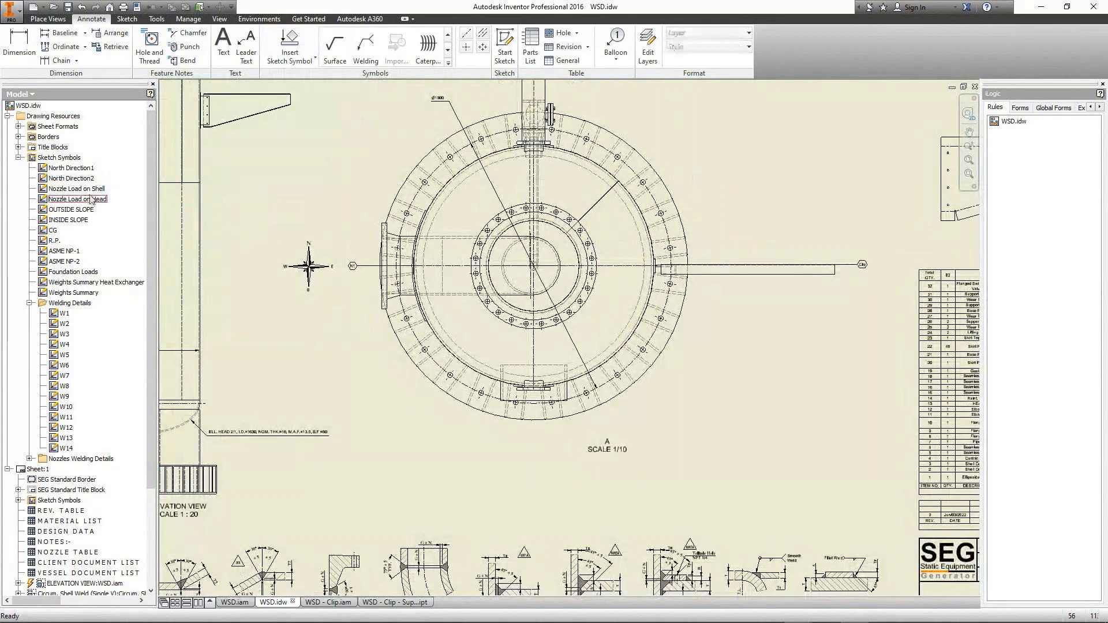
click(90, 192)
double_click(90, 191)
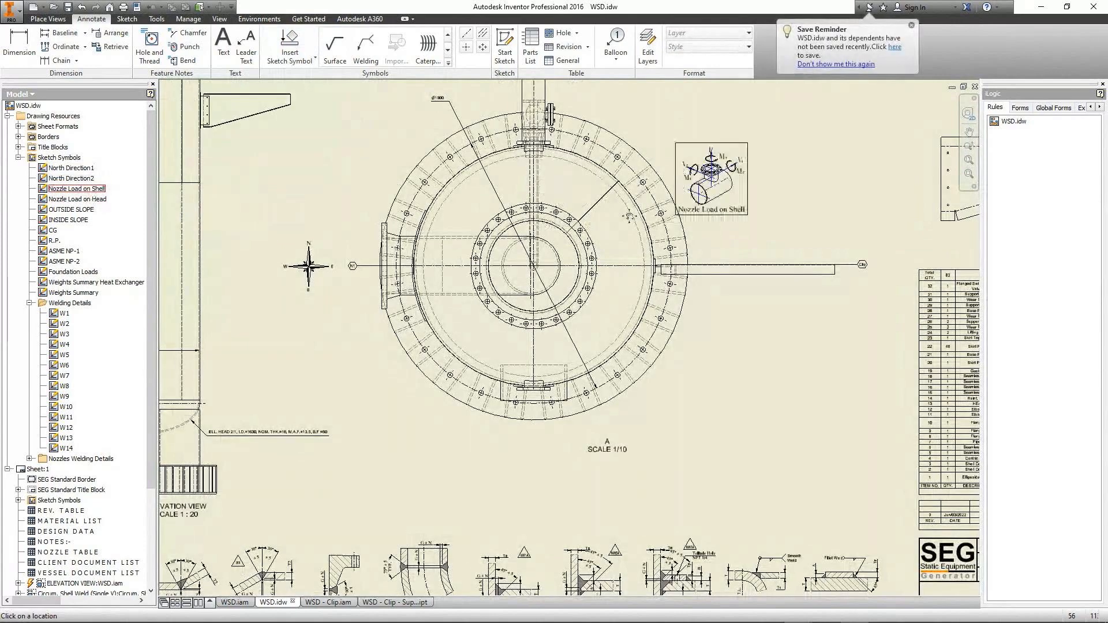
middle_drag(629, 216, 554, 249)
click(654, 182)
key(Escape)
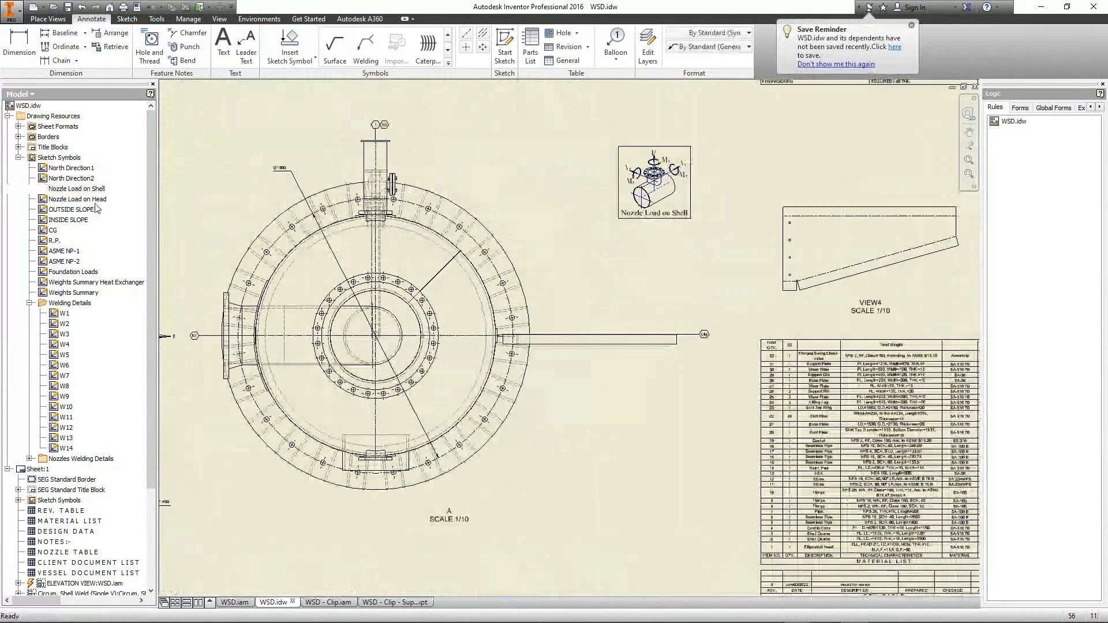
double_click(87, 199)
click(727, 180)
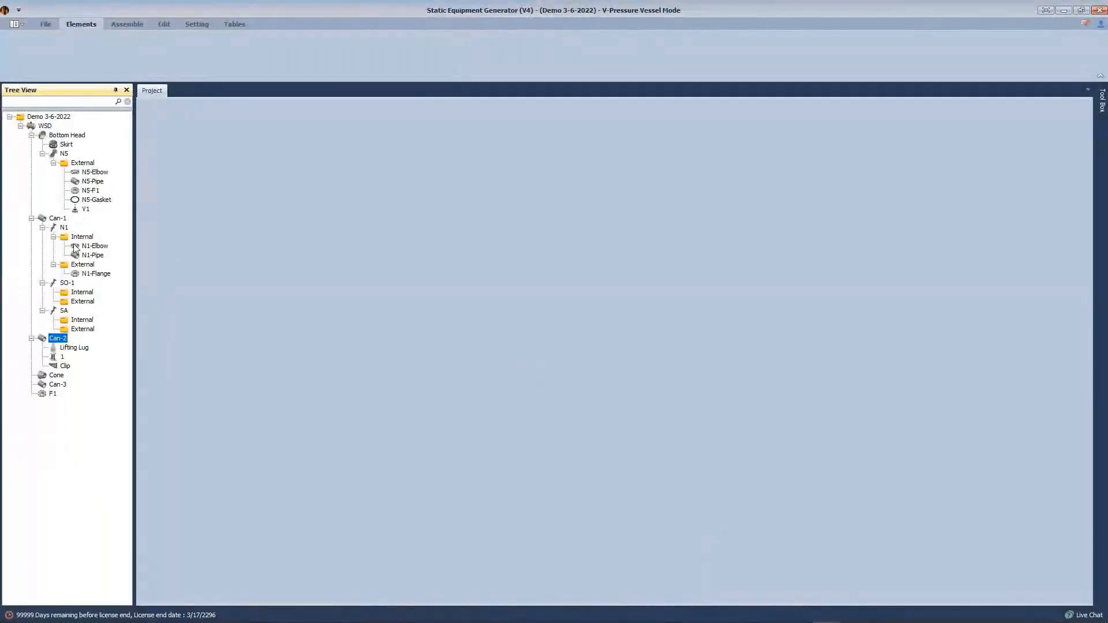
Step: Enable nozzle load for N1 and enter a P force of 10 kN and an Ml moment of 20 kN.m
click(64, 227)
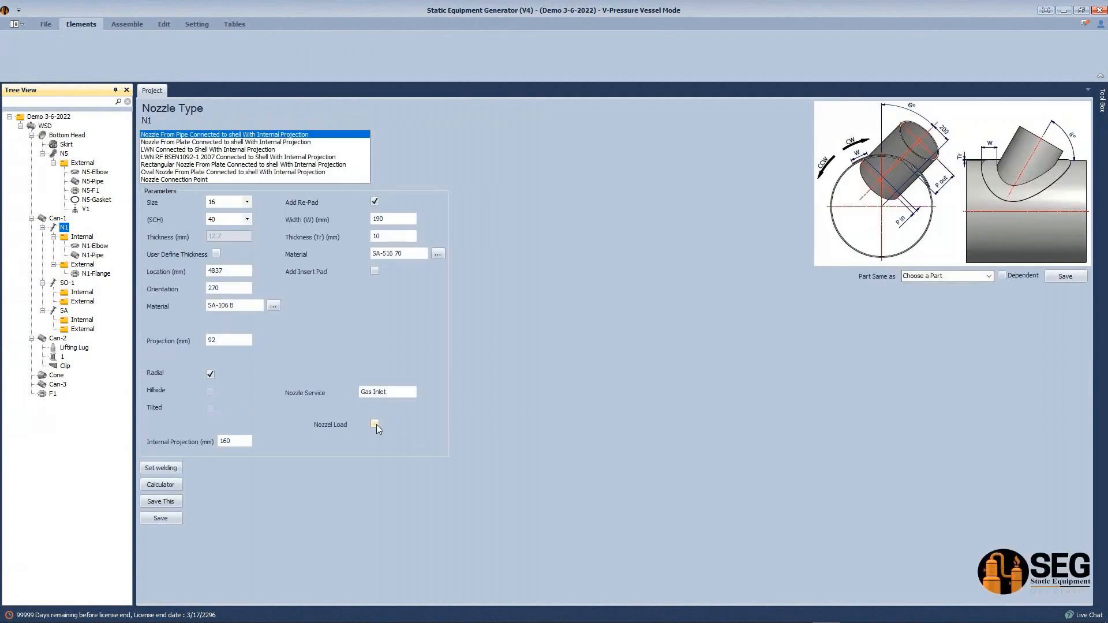
click(375, 425)
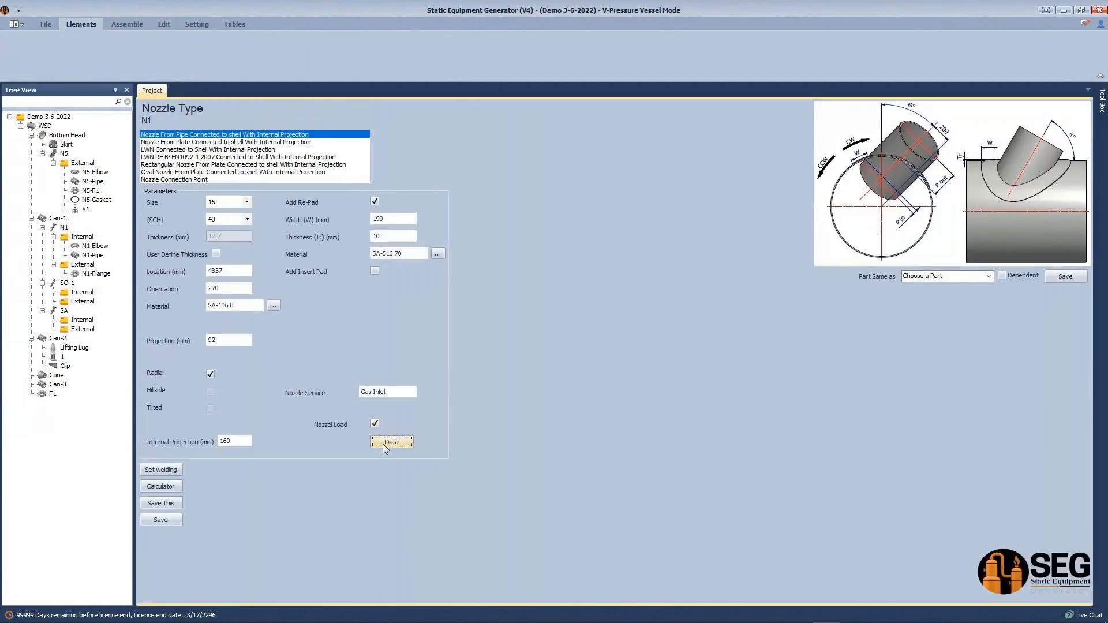
click(382, 444)
text(10)
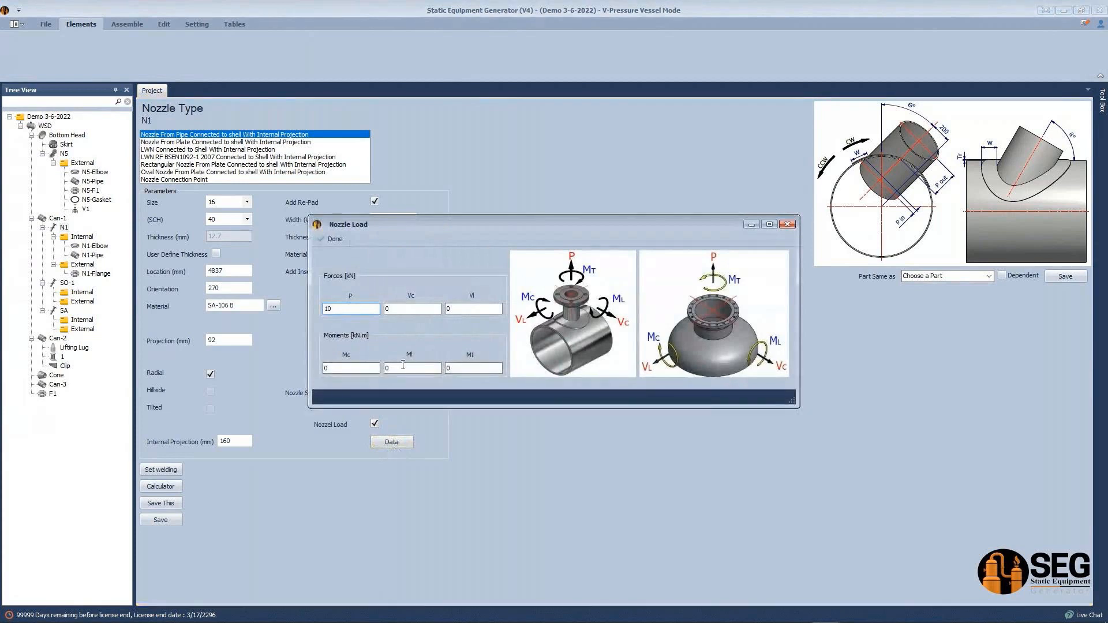
drag(403, 368, 358, 378)
text(2)
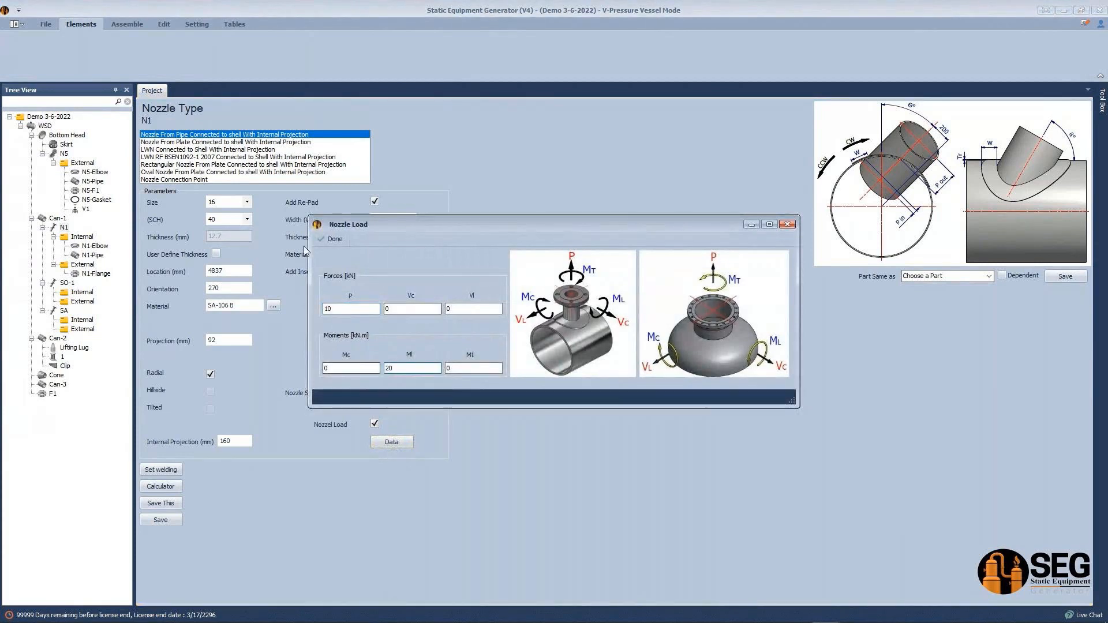
click(333, 242)
Step: Review N1's forces and moments in the maximum allowable shell nozzle loads table, then close it
click(234, 24)
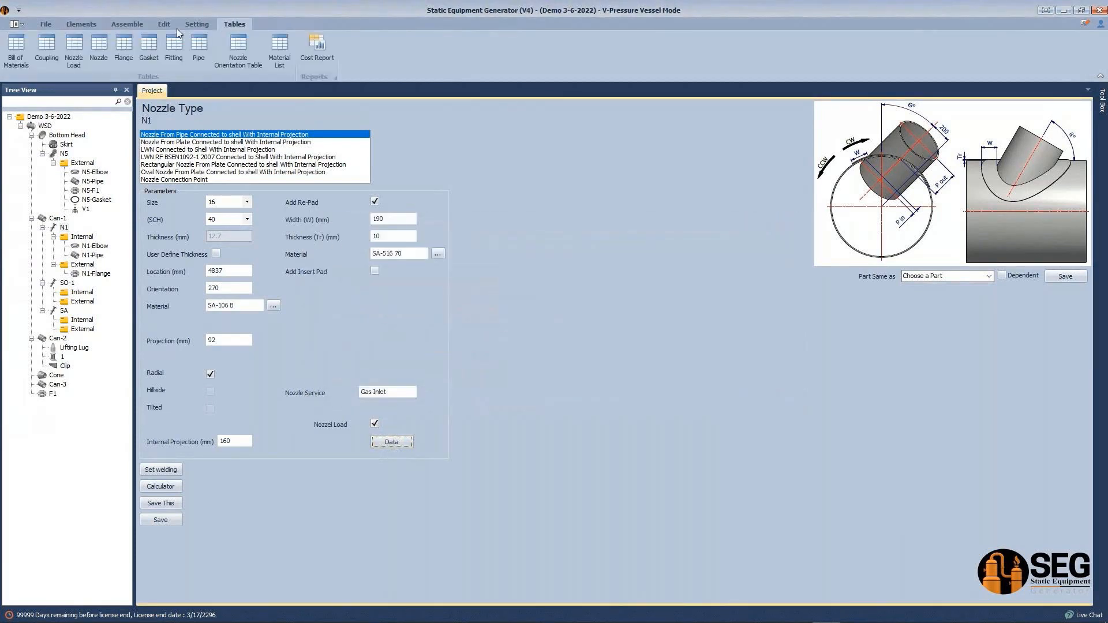
click(74, 49)
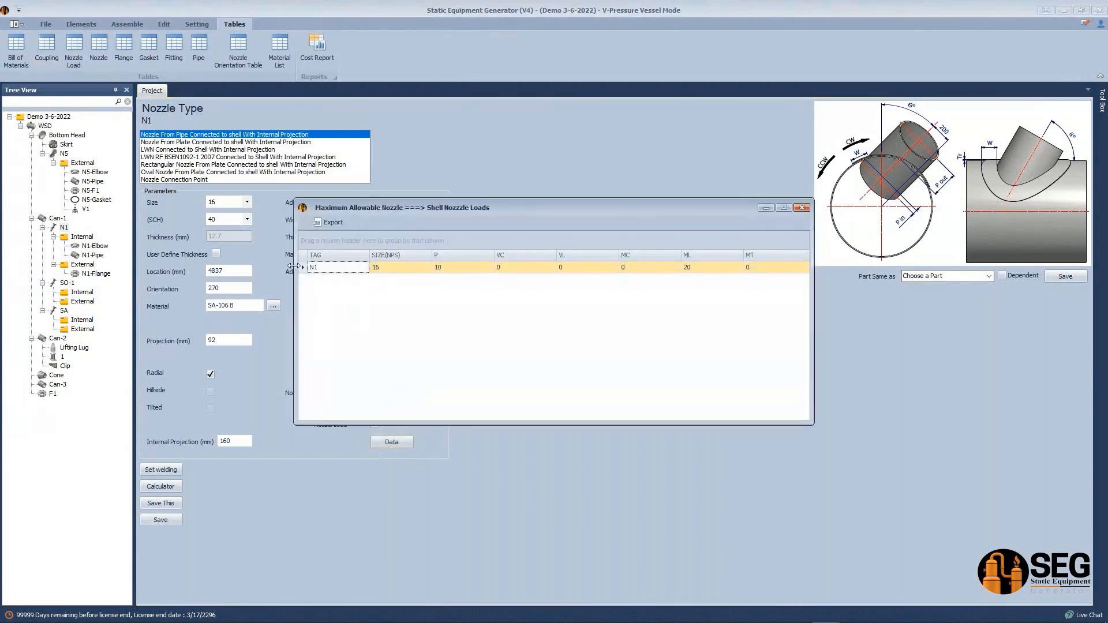
click(456, 268)
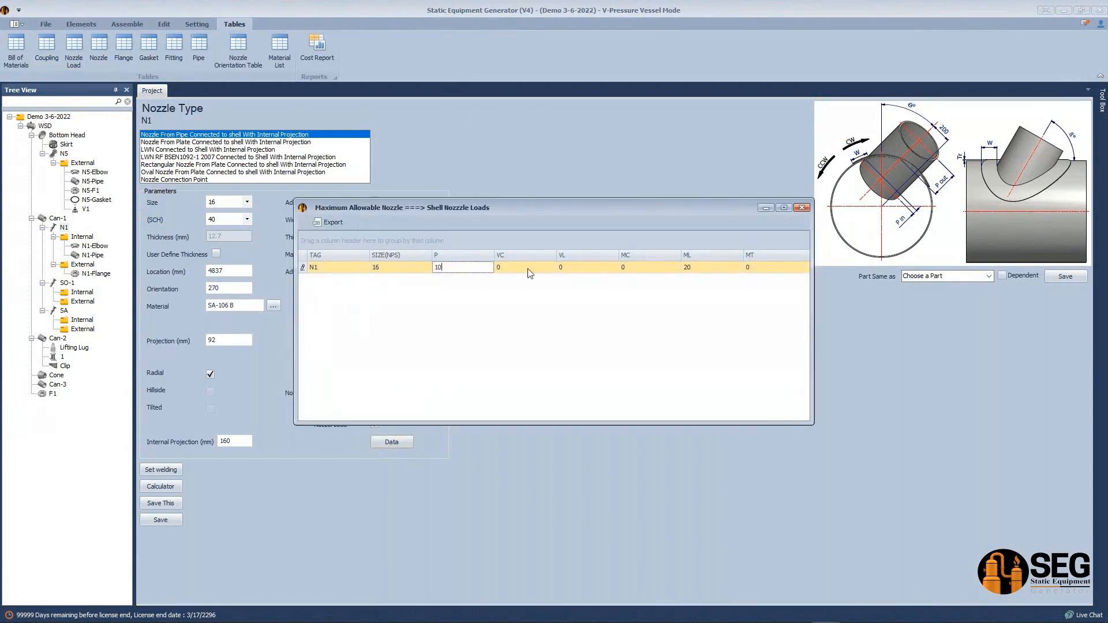
click(627, 269)
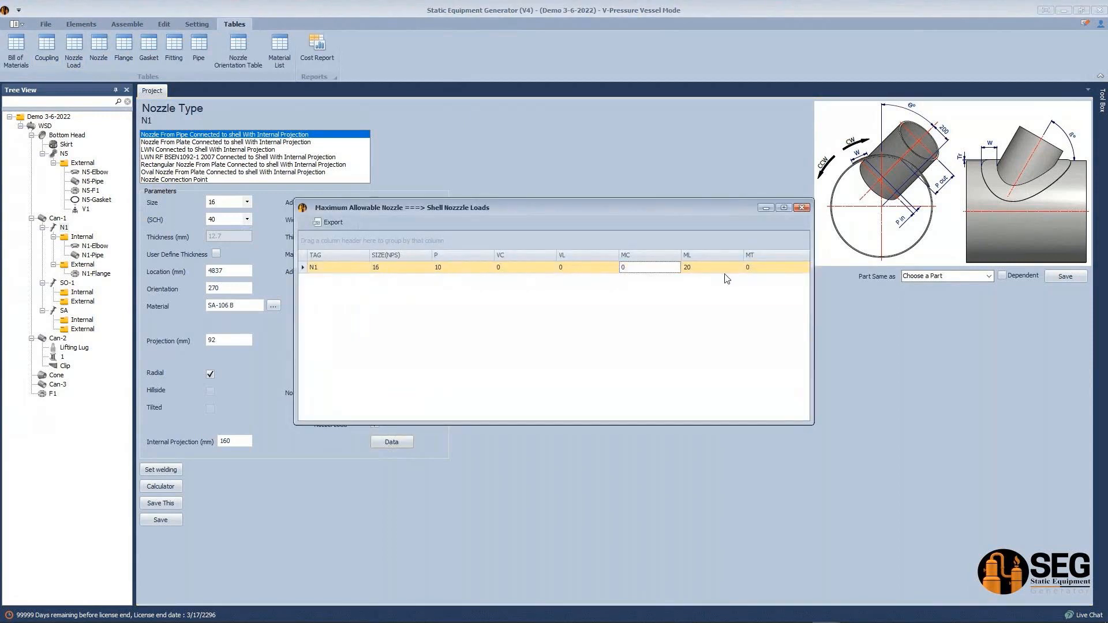
click(802, 209)
click(372, 237)
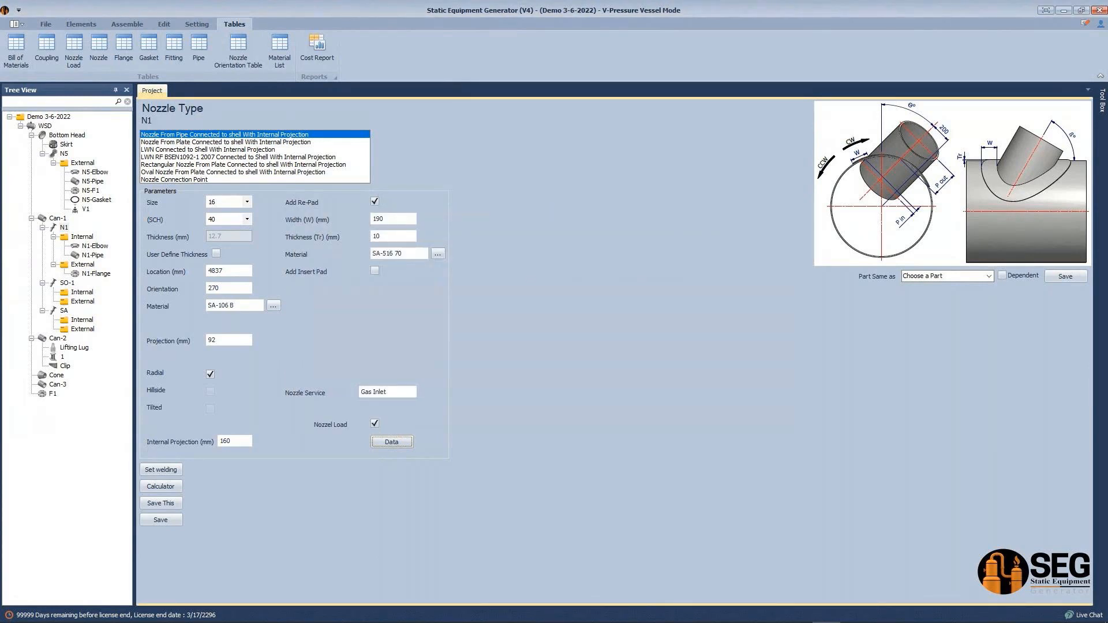
Step: Switch to Inventor and examine the weld style and A, B, C columns of the drawing's nozzle table
click(858, 618)
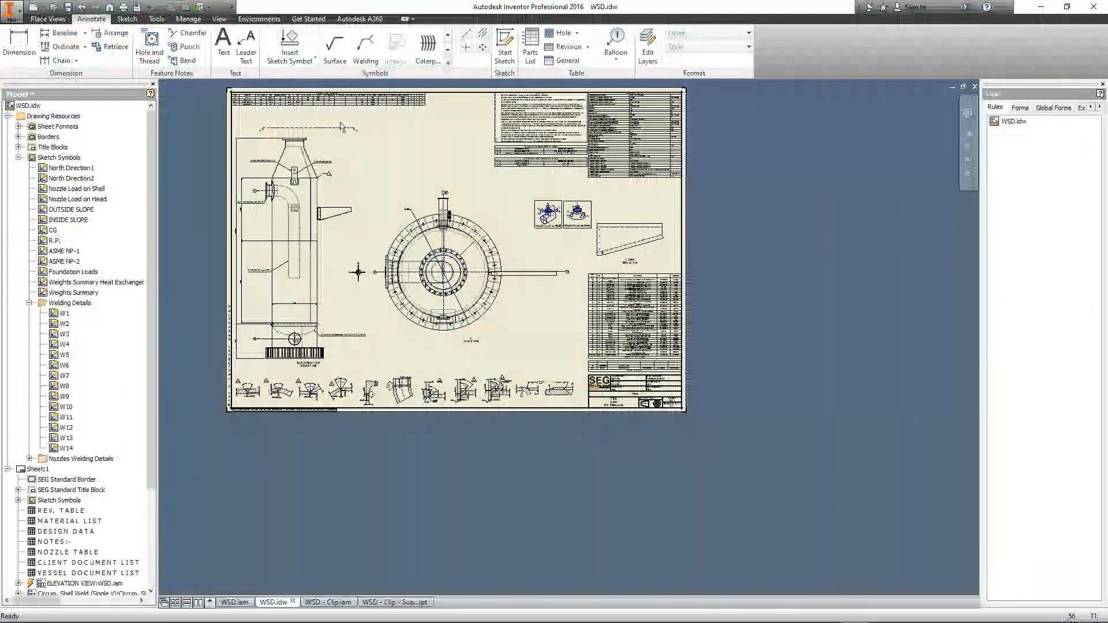
scroll(342, 127, up, 2)
scroll(660, 354, up, 6)
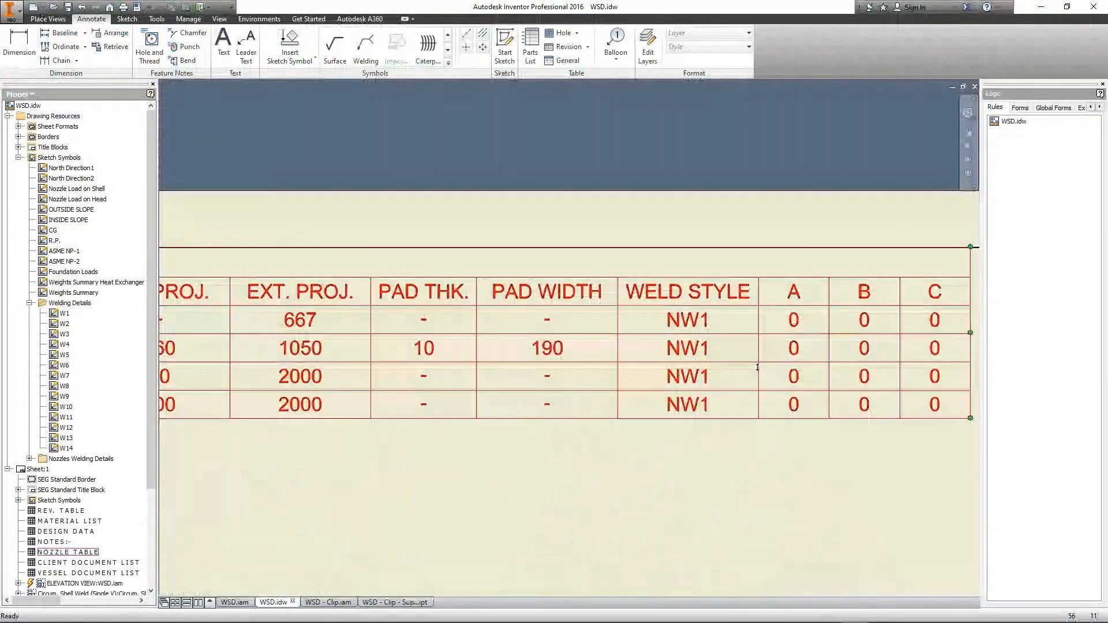
mouse_move(724, 317)
middle_down()
mouse_move(600, 302)
mouse_move(646, 324)
mouse_move(422, 321)
middle_up()
scroll(582, 325, down, 2)
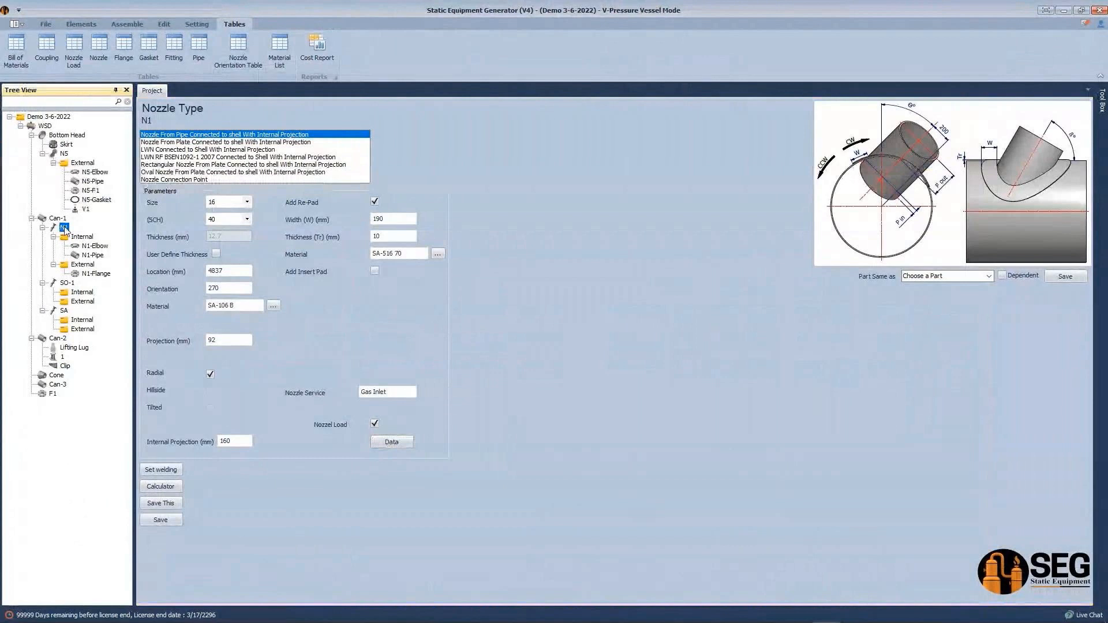
Step: Save N1's nozzle welding detail as Single V, No Clad, with A 10 mm, B 10 mm and C 8 mm
click(160, 469)
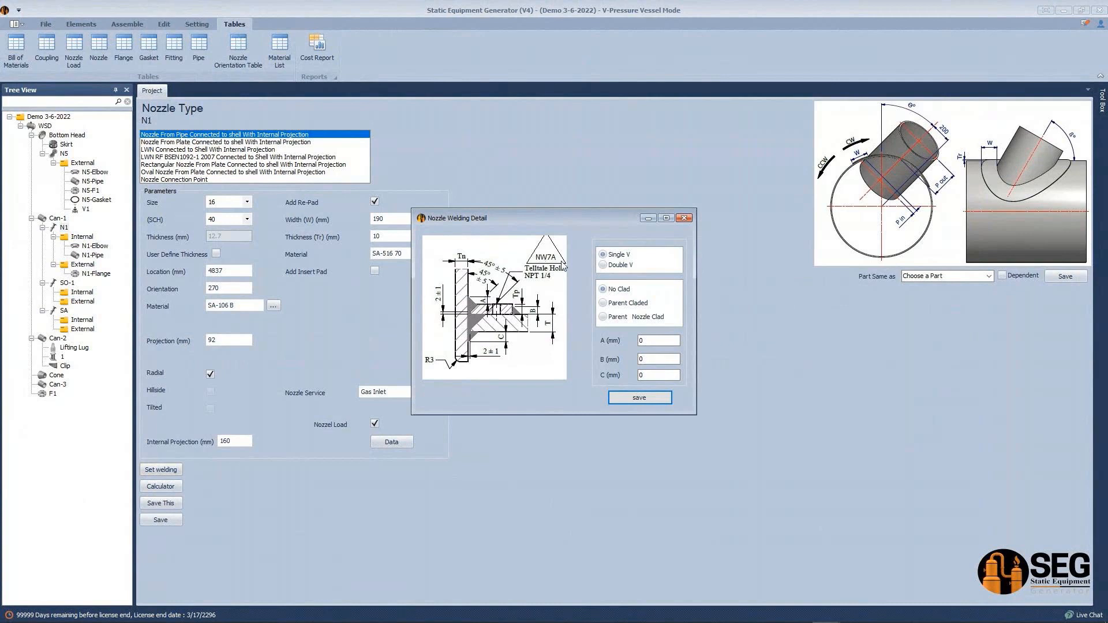
click(621, 266)
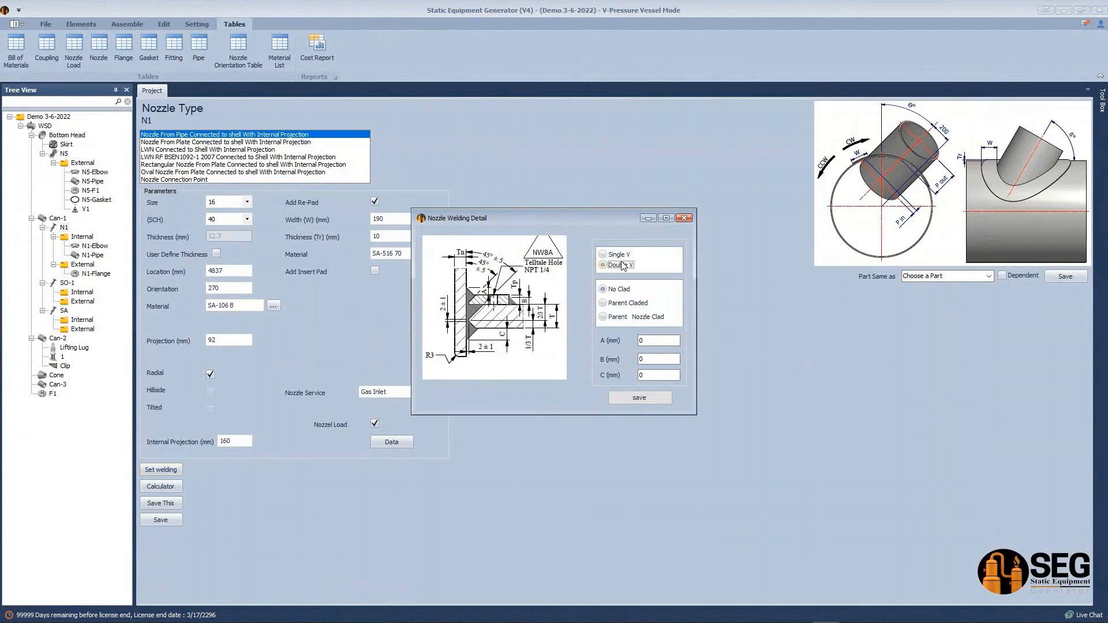
click(611, 257)
key(Tab)
text(1)
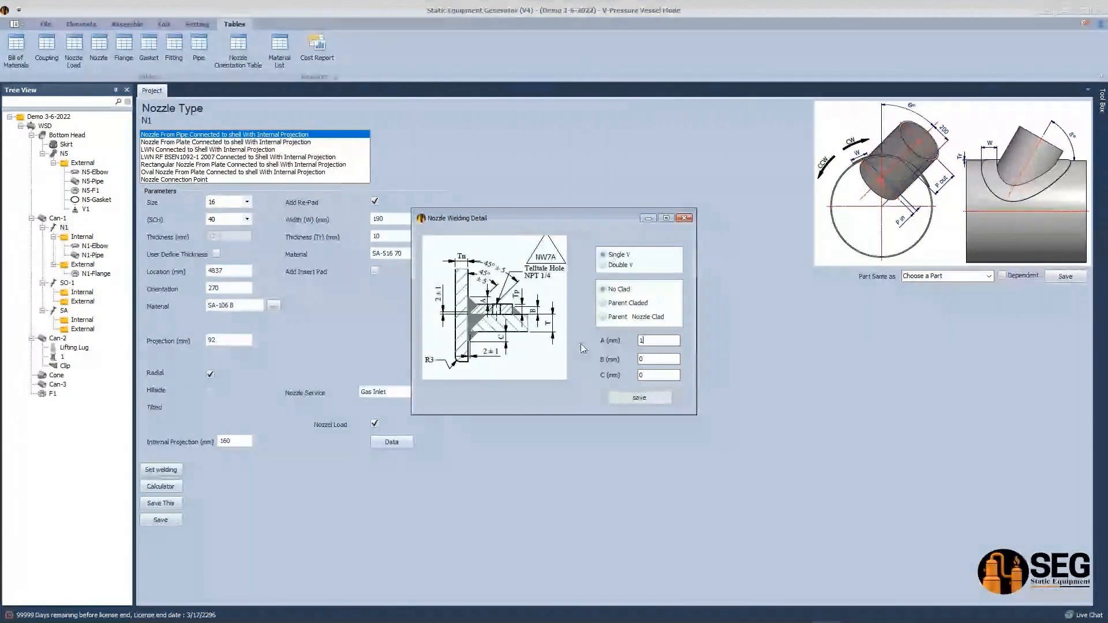
text(0)
key(Tab)
text(10)
key(Tab)
text(8)
click(639, 397)
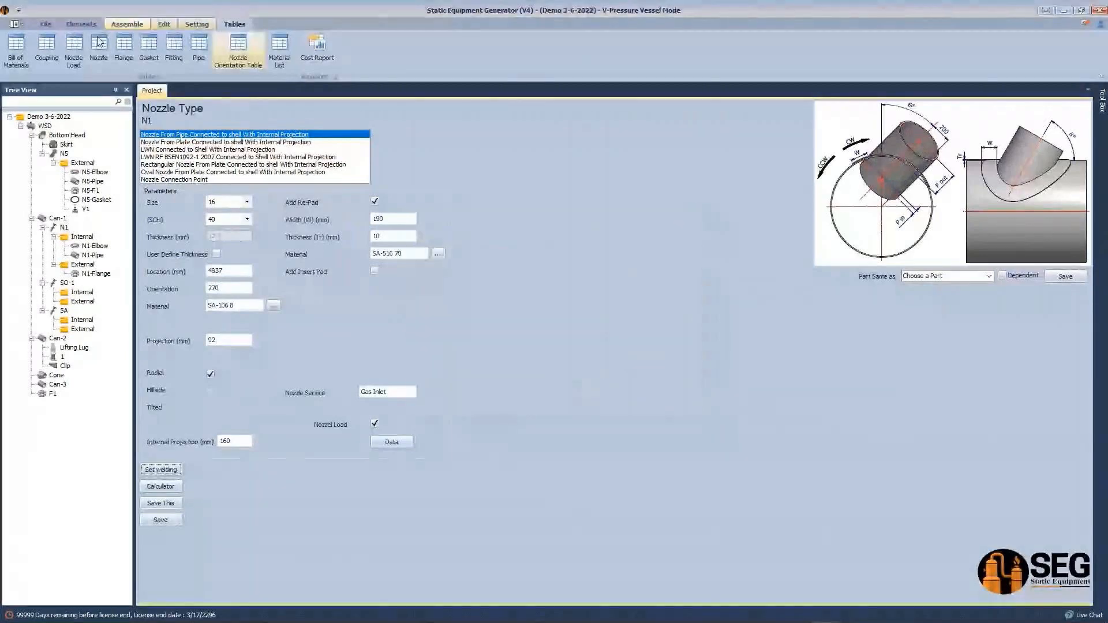
Step: Check N1's weld style and its A, B and C values in the generator's nozzle table, then close it
click(99, 47)
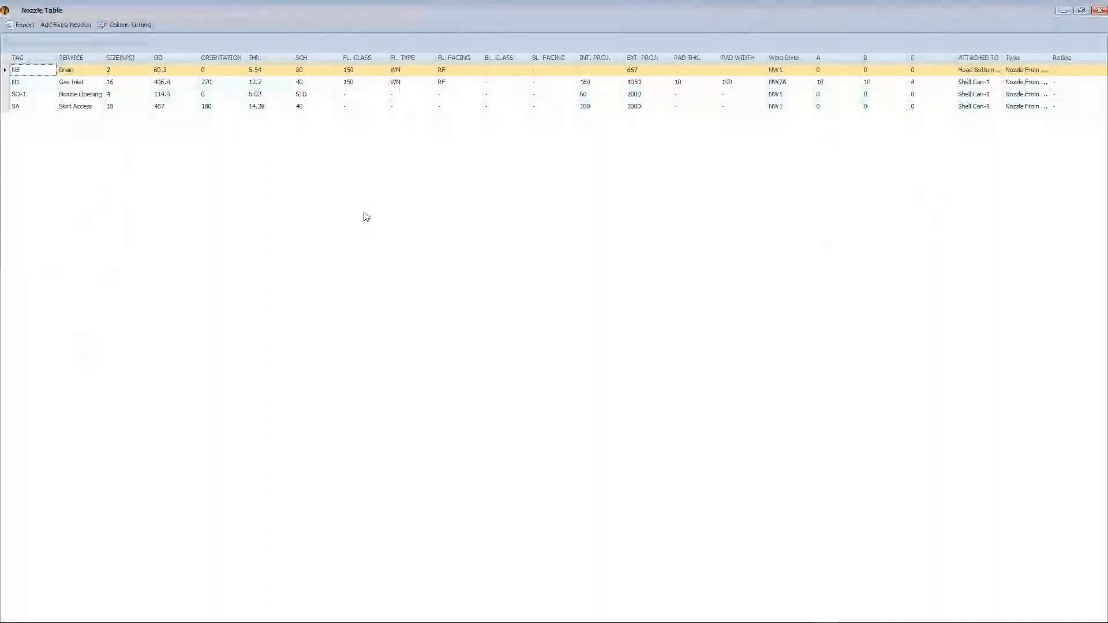
click(799, 81)
key(Tab)
key(Tab)
key(Tab)
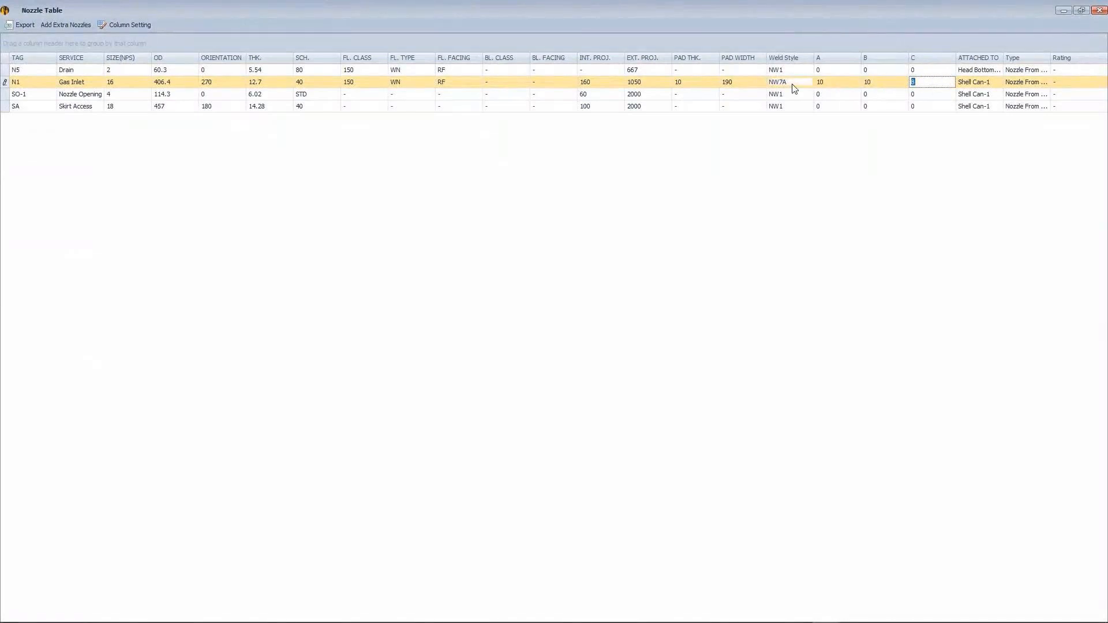
click(1099, 11)
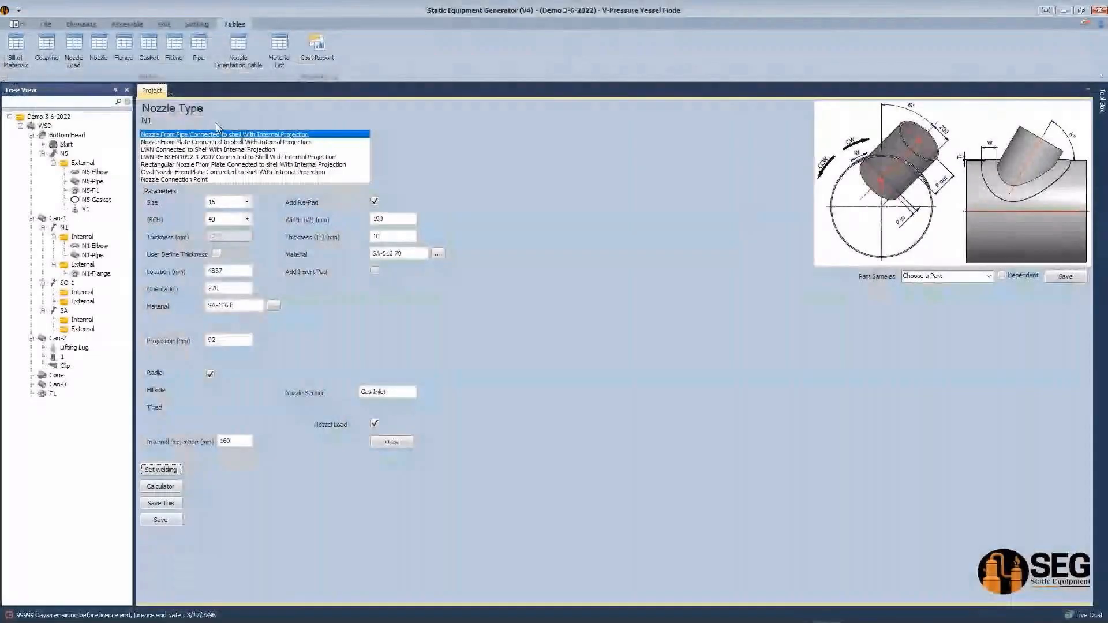
Step: Switch to Inventor and compare the sheet's nozzle table with N1's edited welding data
click(860, 615)
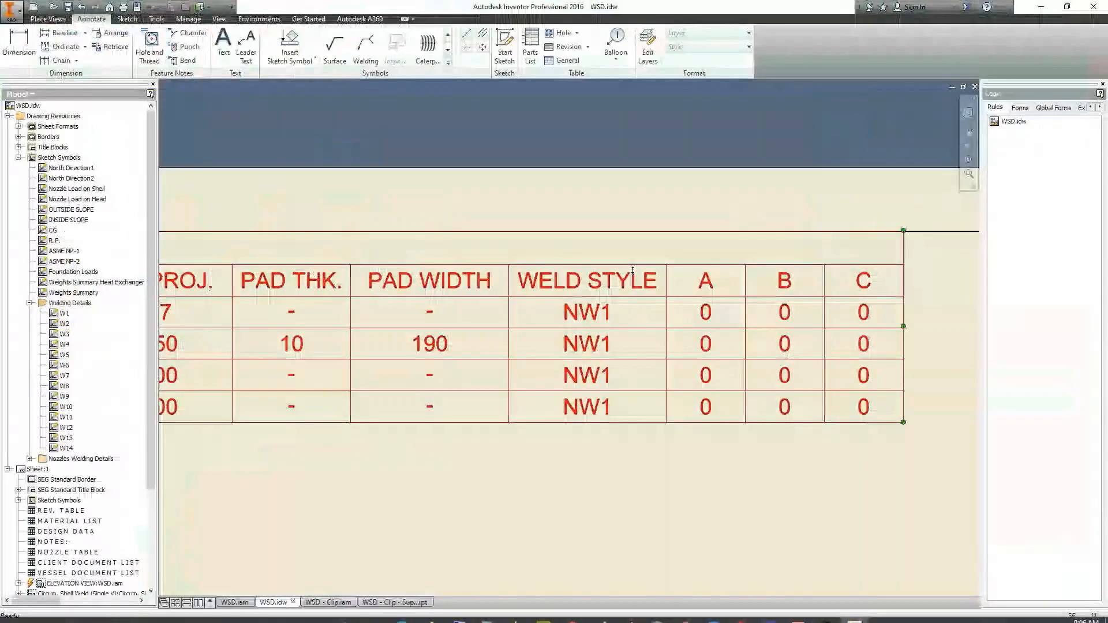
click(679, 322)
scroll(675, 317, down, 5)
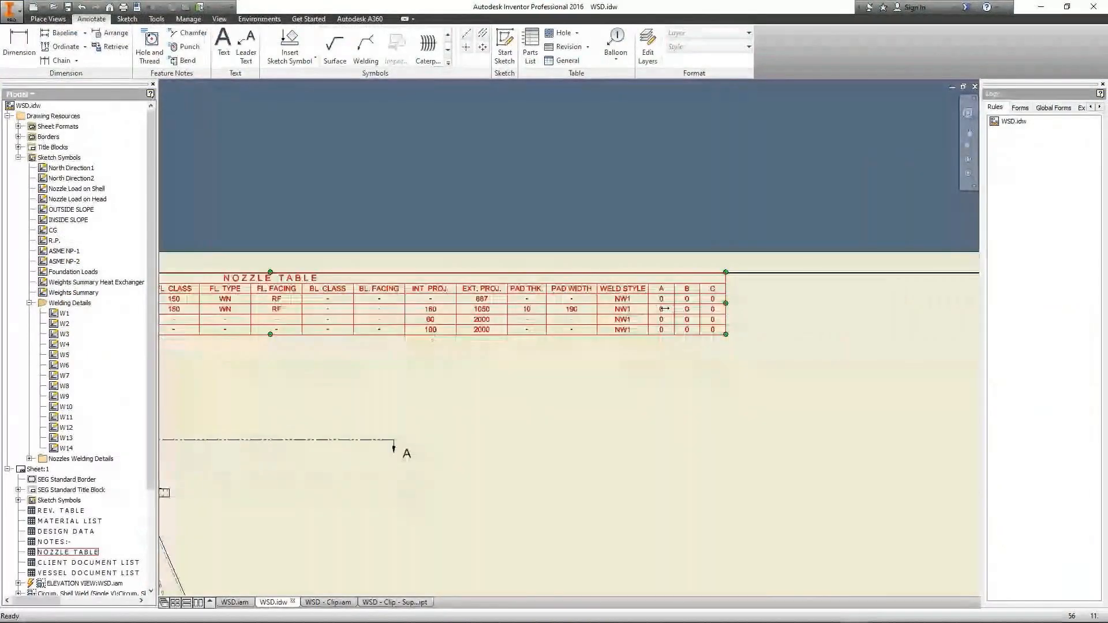
middle_click(665, 308)
middle_click(665, 308)
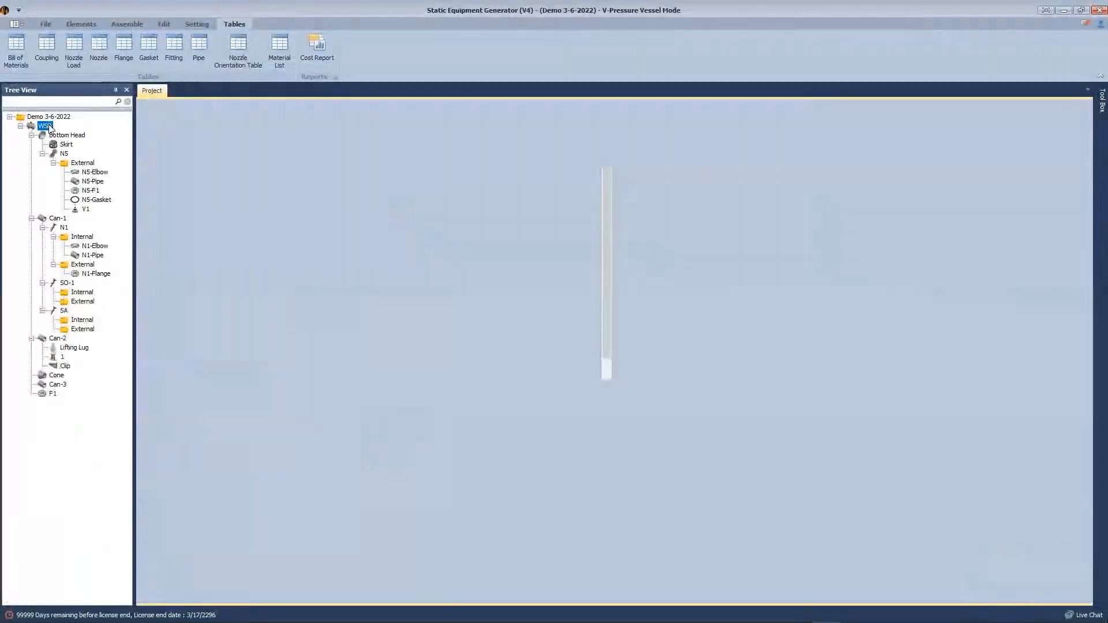
Step: Rerun the WSD drawing creation with Bill Of Material and Design Data unchecked, keeping Nozzle Table, and Update Tables Automatically enabled
right_click(48, 126)
mouse_move(92, 157)
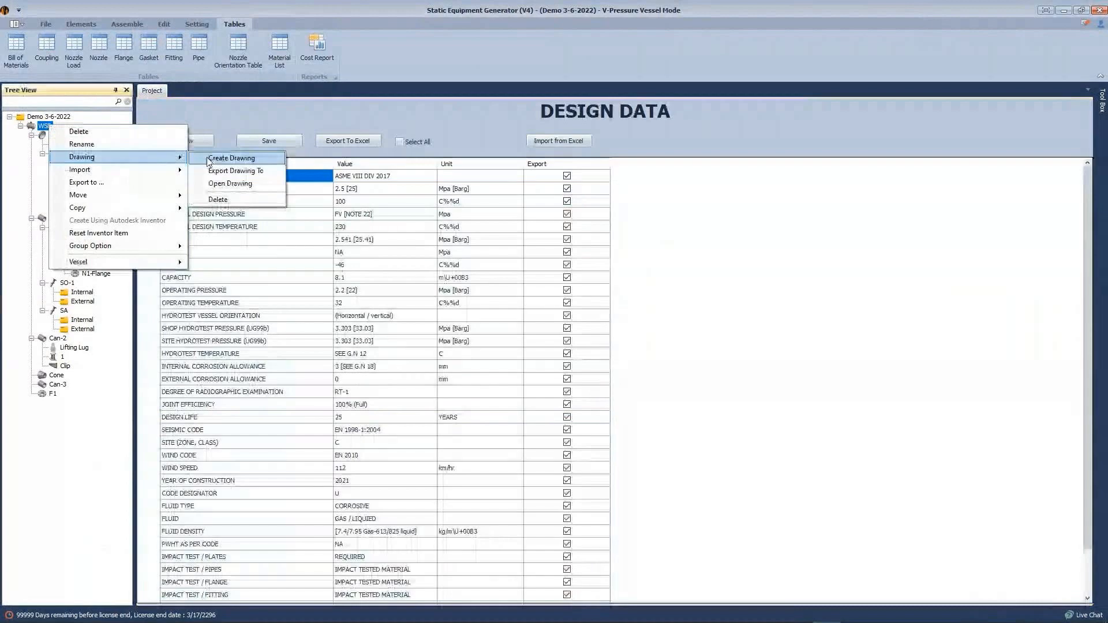
click(232, 158)
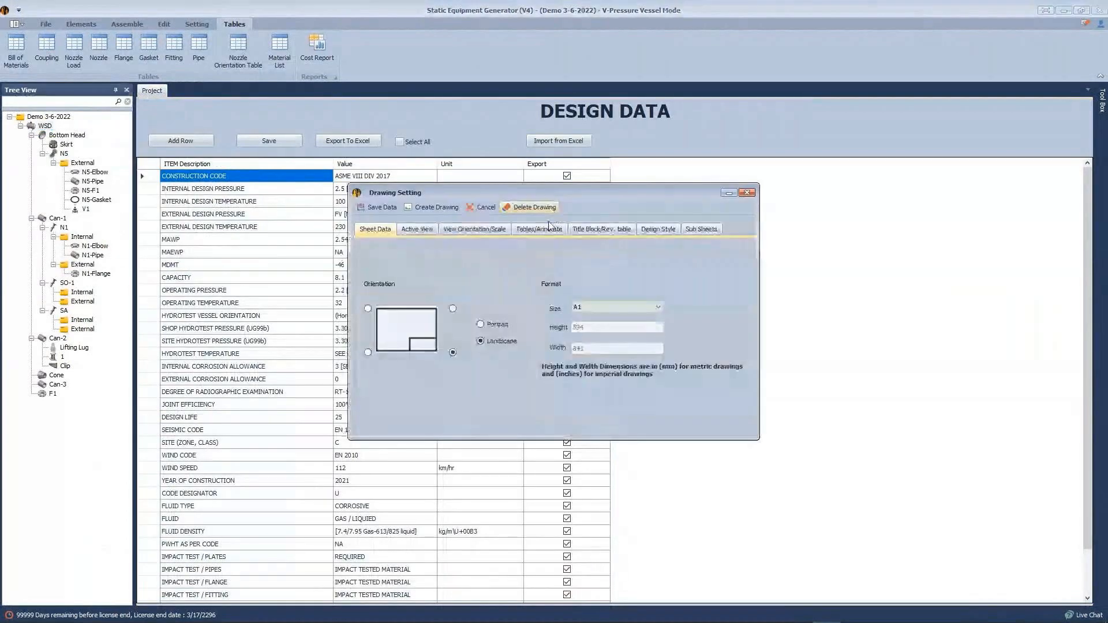
click(550, 230)
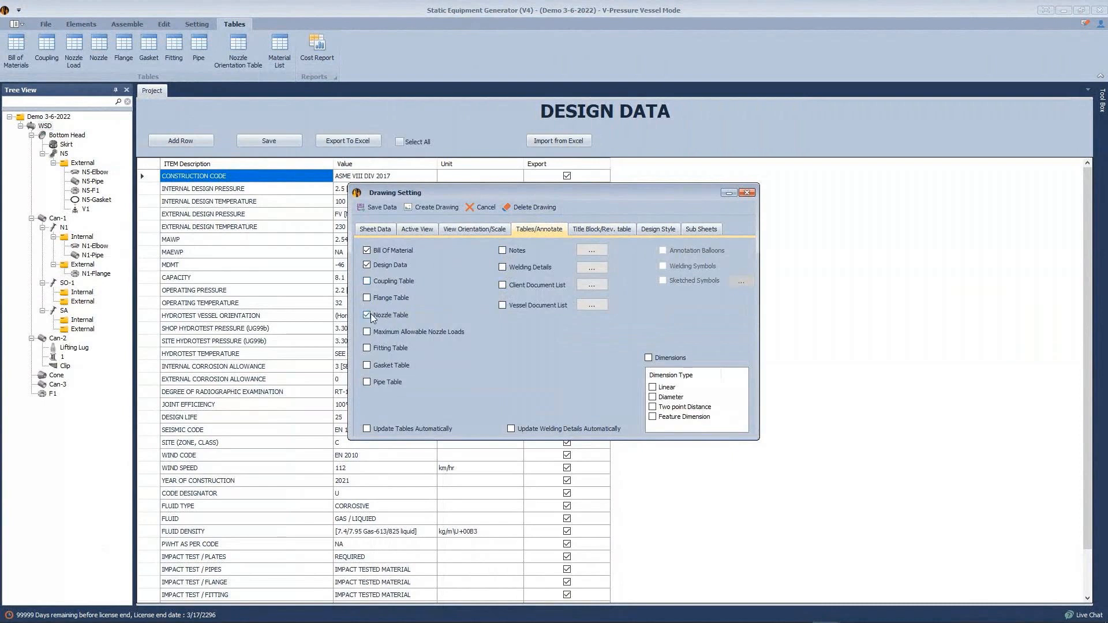
click(378, 264)
click(367, 251)
click(379, 431)
click(432, 208)
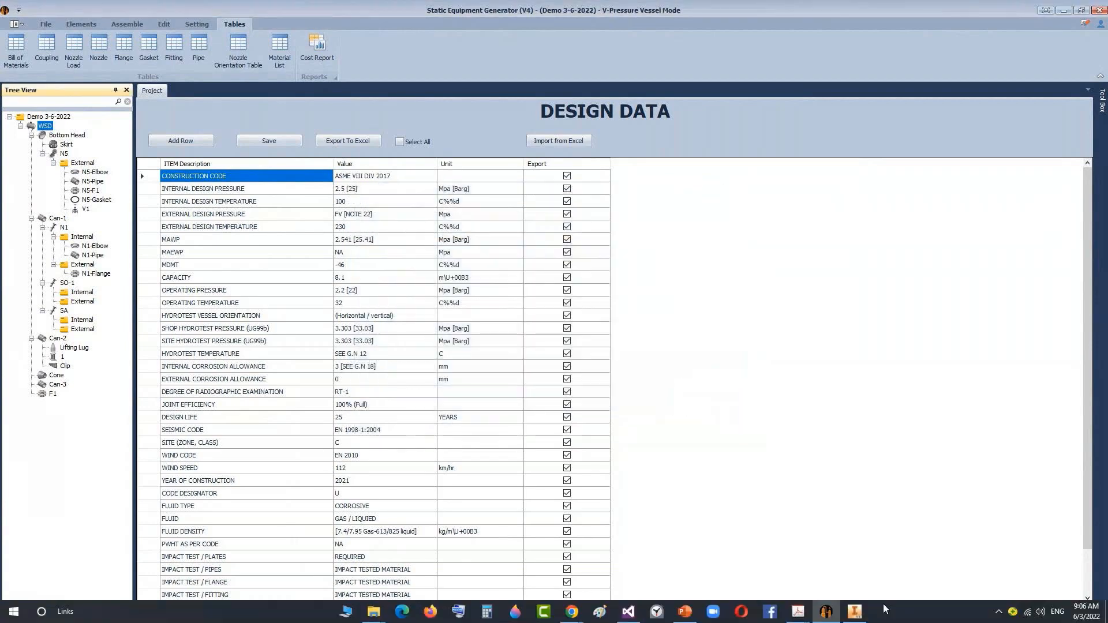
Step: Switch to Inventor and inspect N1's weld style and A, B, C values in the regenerated nozzle table
click(861, 615)
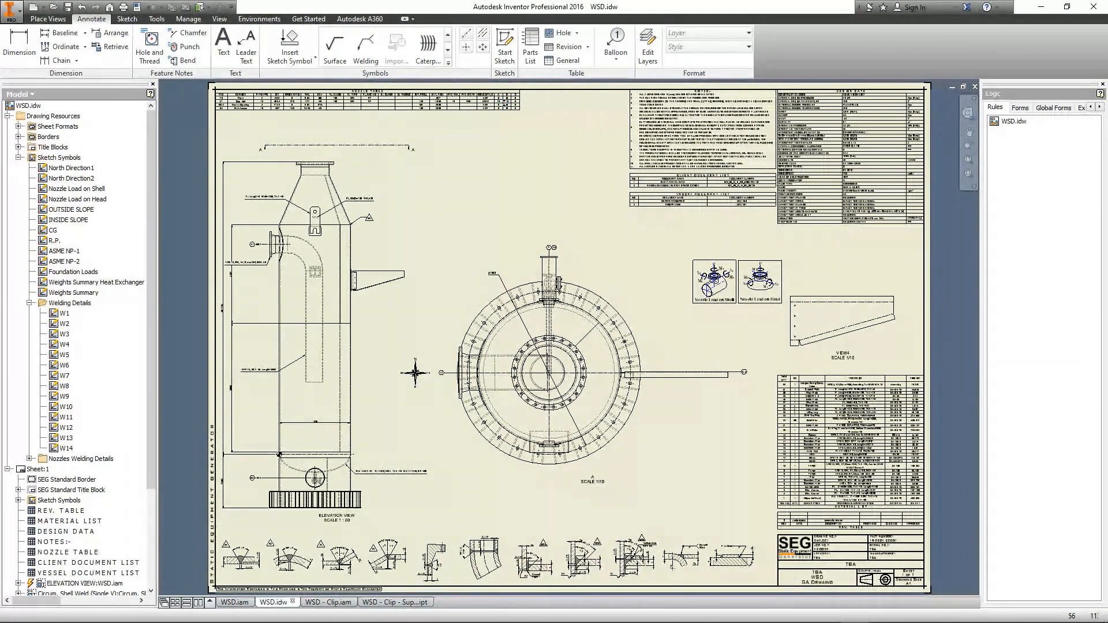
scroll(503, 103, up, 10)
middle_drag(462, 175, 443, 271)
scroll(766, 204, down, 3)
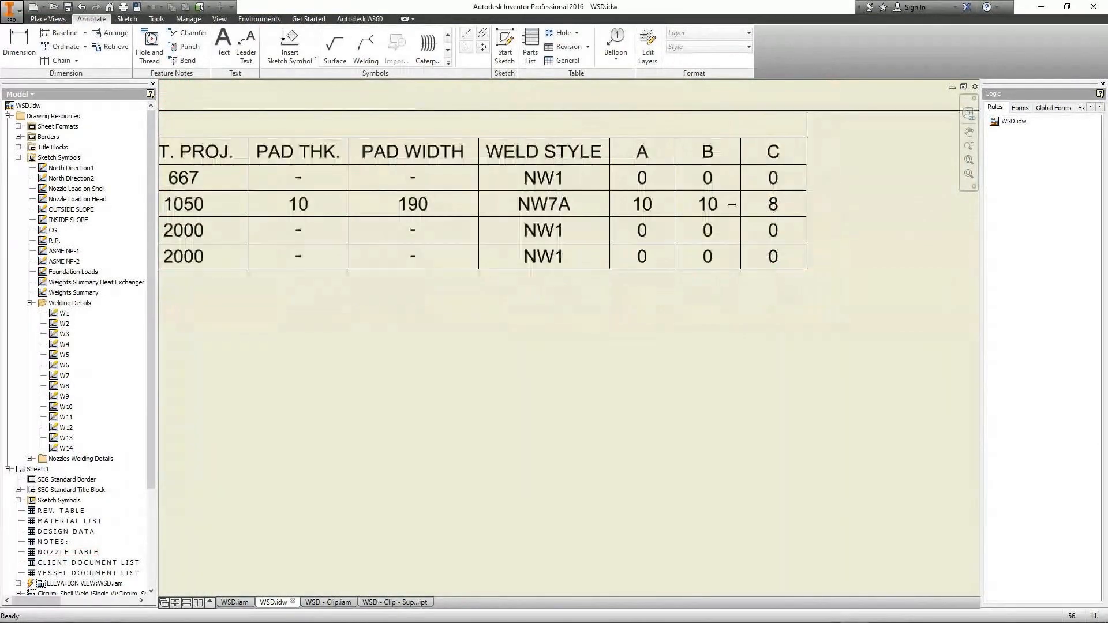
scroll(585, 217, down, 2)
scroll(584, 218, down, 3)
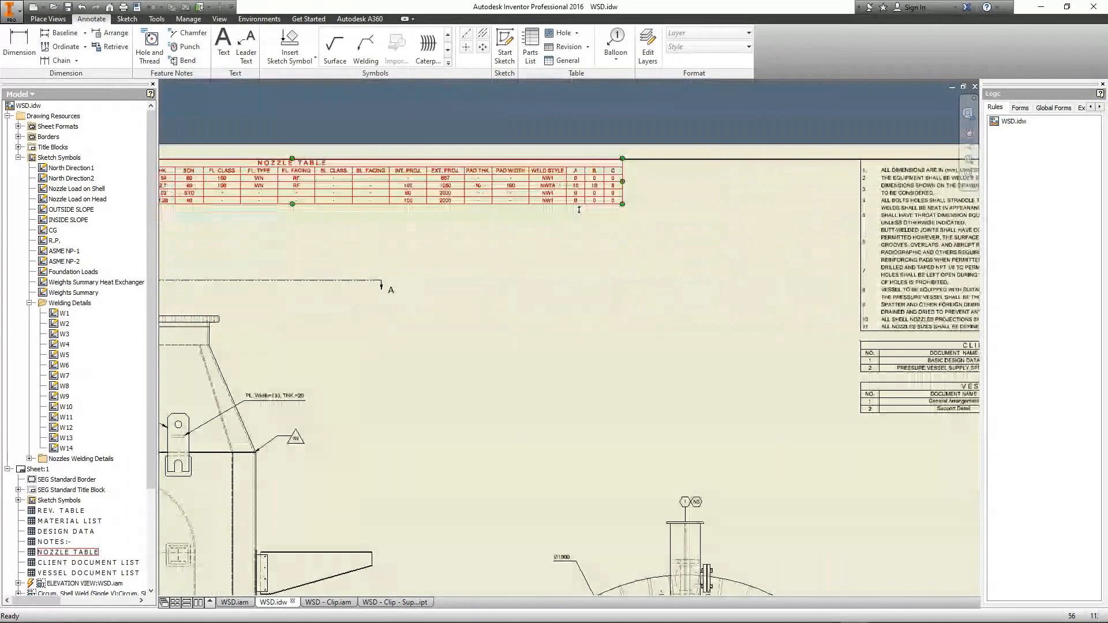
key(Home)
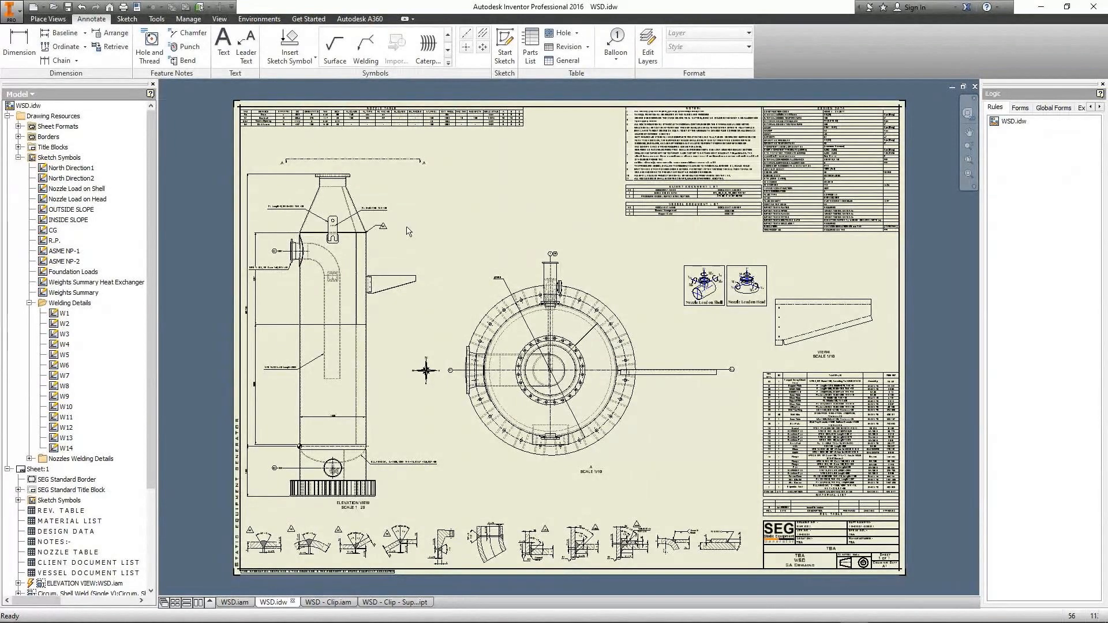
Step: Collapse the sketch symbol resources and look over the design data table, document lists and nozzle load symbols on the sheet
click(18, 158)
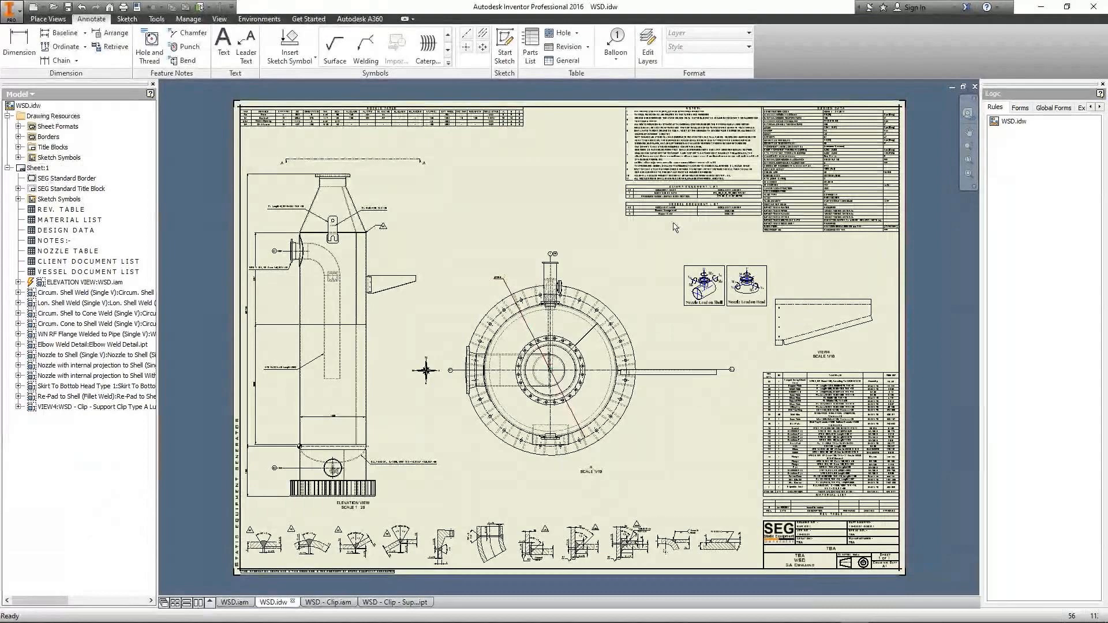
scroll(744, 225, up, 3)
scroll(796, 221, up, 3)
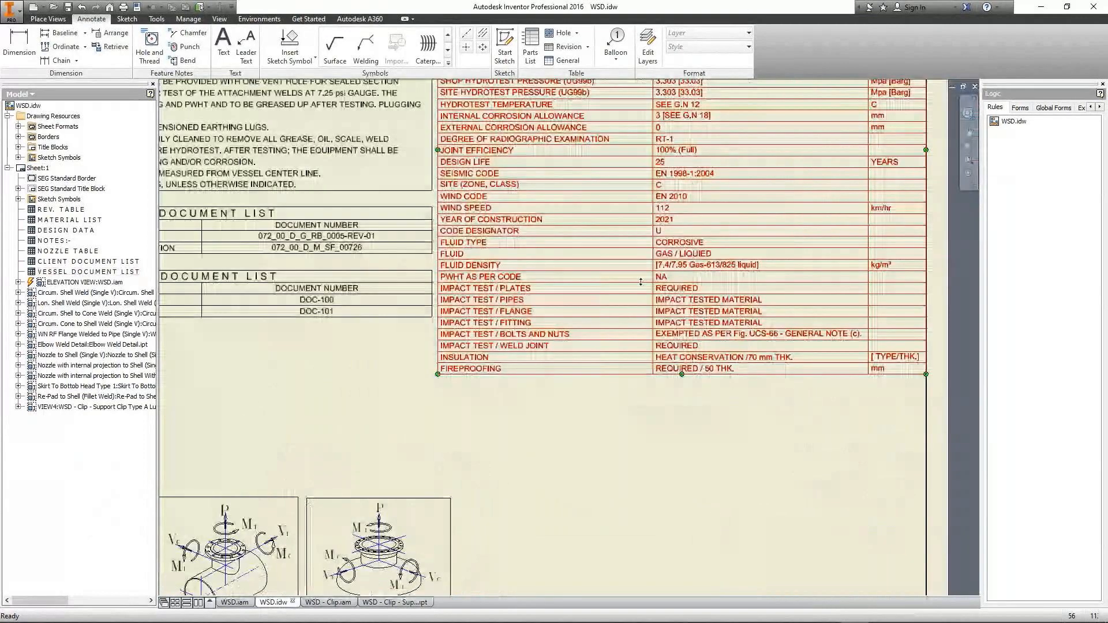
mouse_move(772, 390)
middle_down()
mouse_move(672, 441)
mouse_move(674, 468)
middle_up()
scroll(674, 468, down, 1)
mouse_move(277, 398)
middle_down()
mouse_move(748, 254)
mouse_move(828, 159)
middle_up()
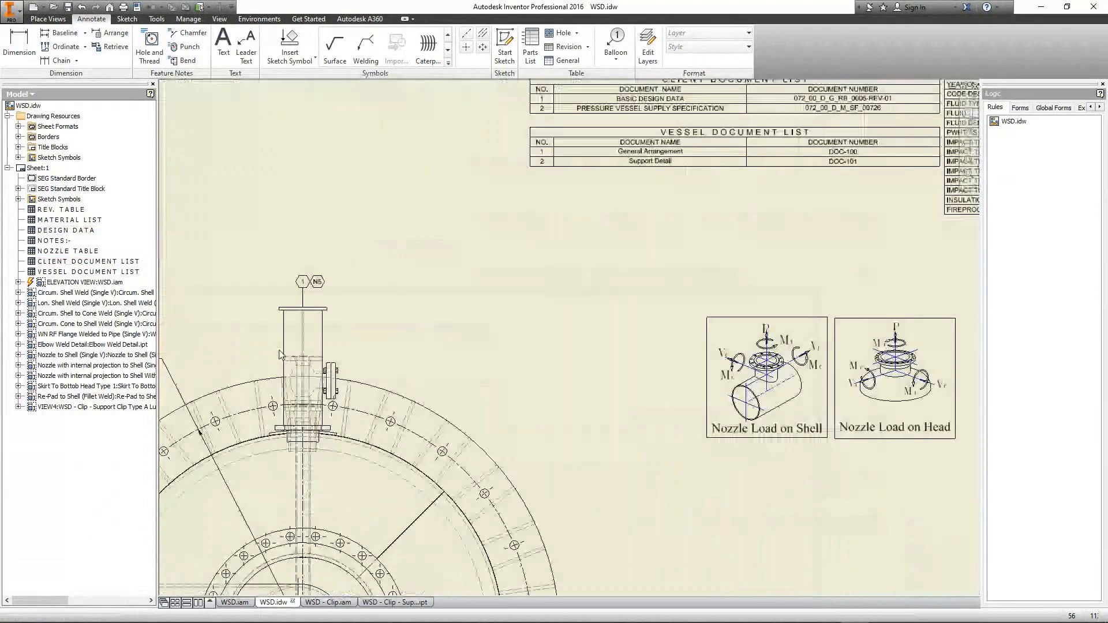
Step: Copy the W1 symbol from the Welding Details folder of the drawing's sketch symbol resources
click(18, 157)
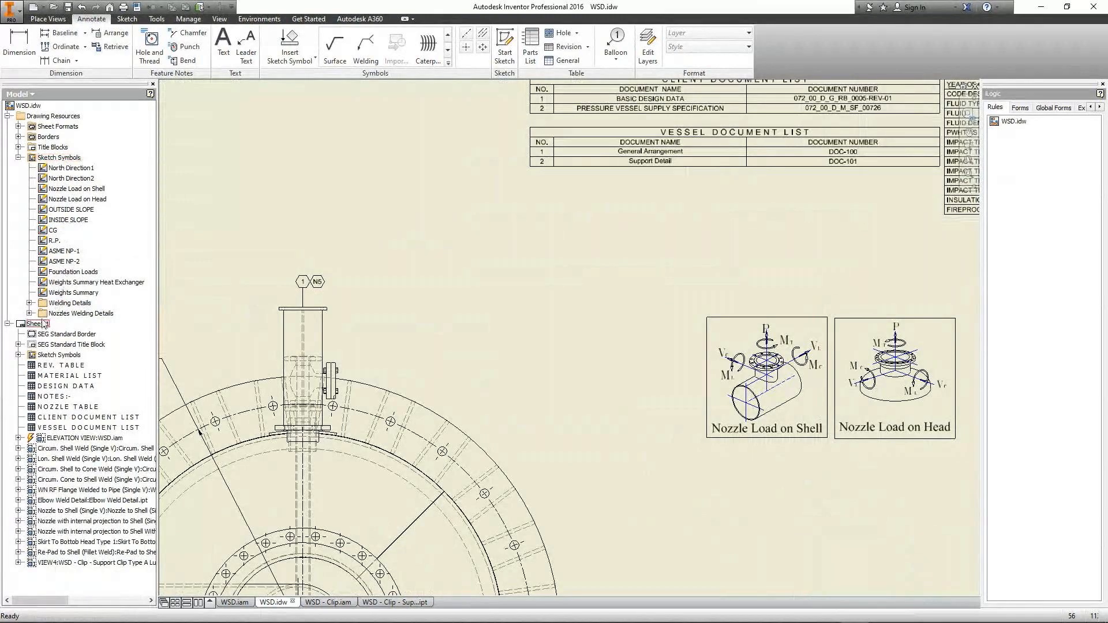
click(30, 314)
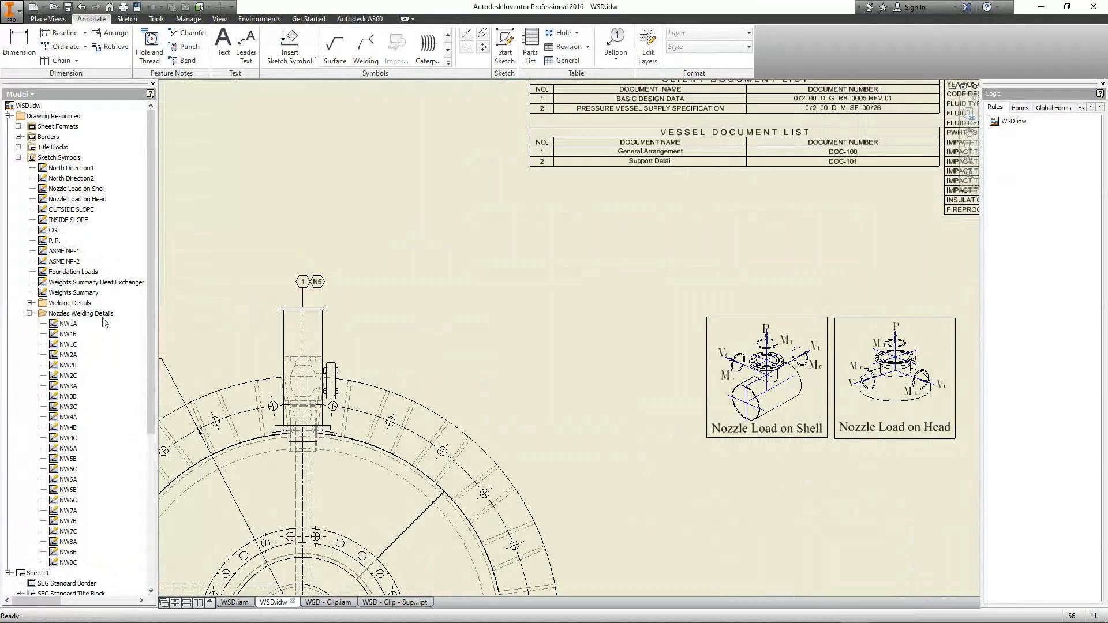
click(29, 303)
click(75, 304)
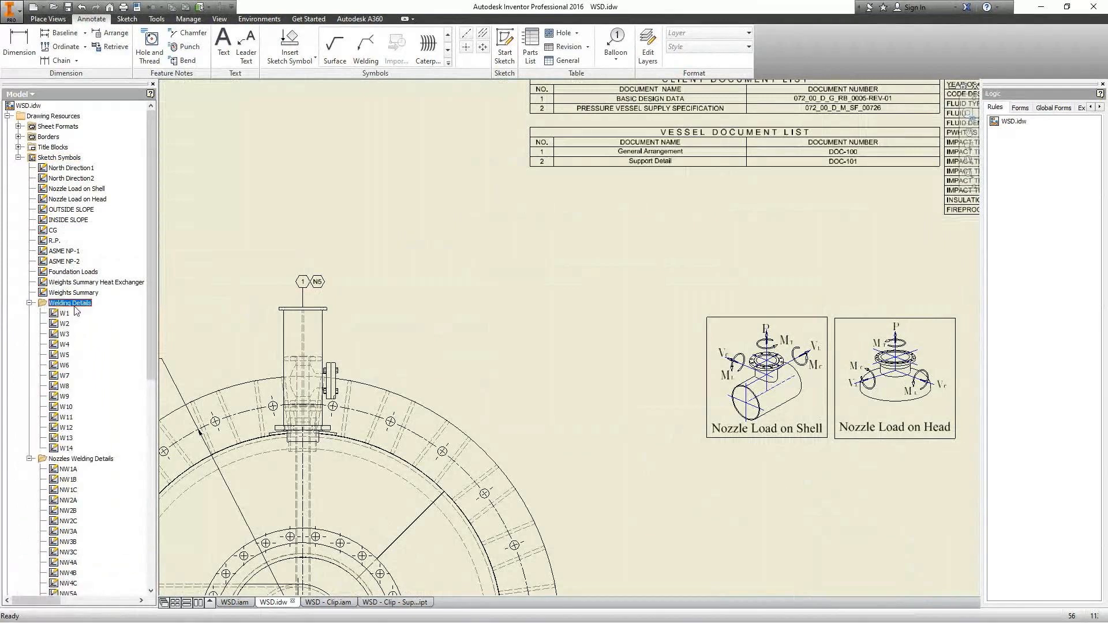
right_click(72, 302)
click(62, 313)
right_click(59, 312)
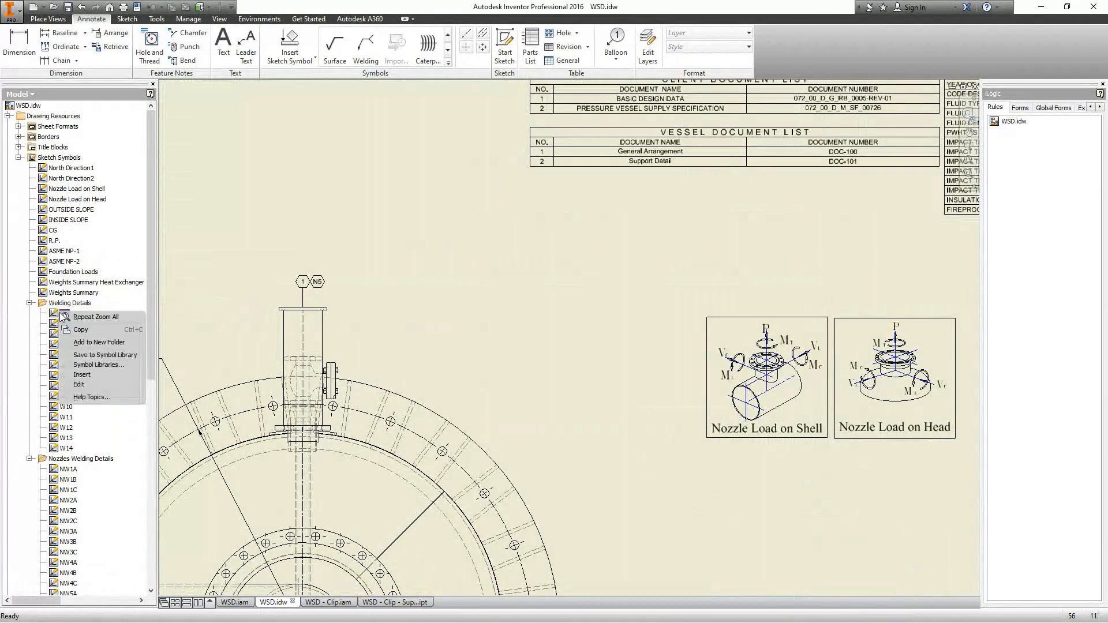
click(77, 330)
right_click(72, 304)
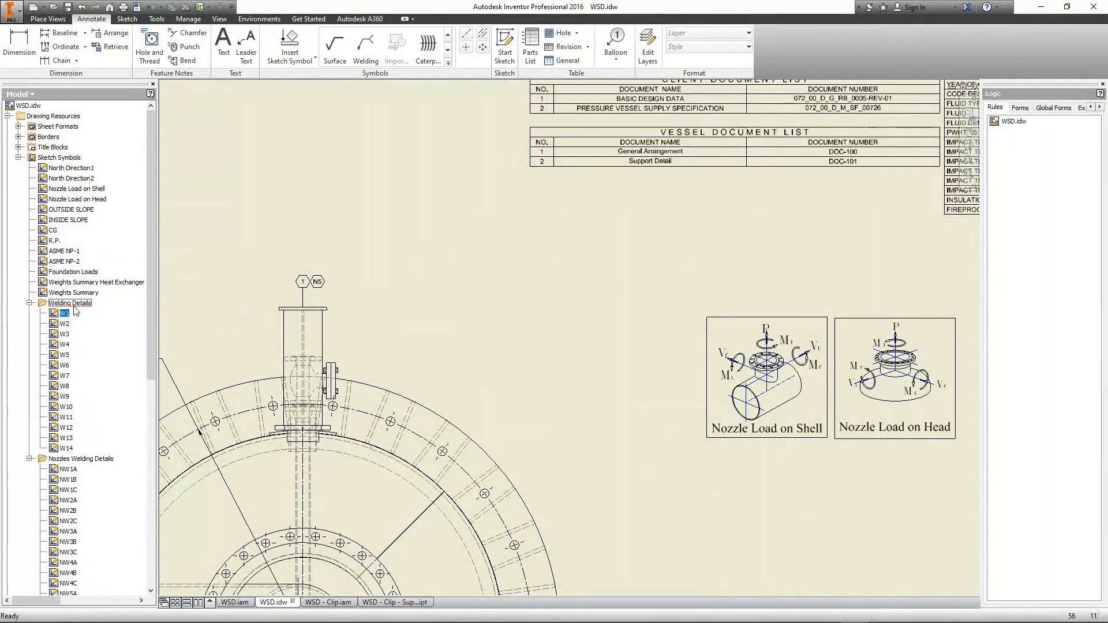
click(45, 386)
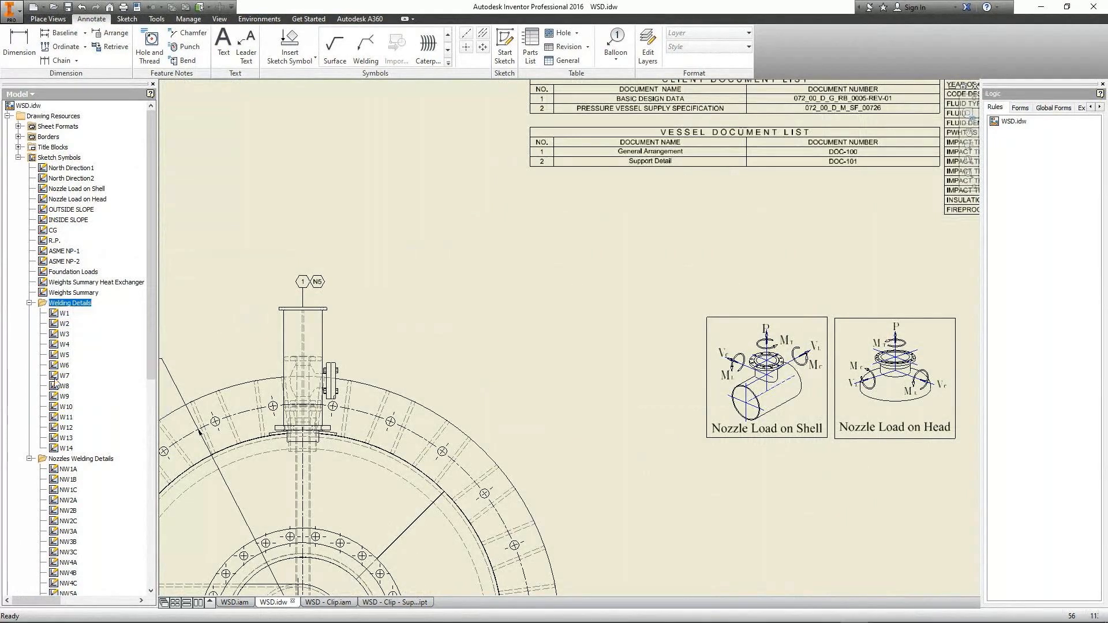
Step: Try to insert the W7 weld symbol on the sheet above nozzle N5
click(64, 376)
right_click(62, 380)
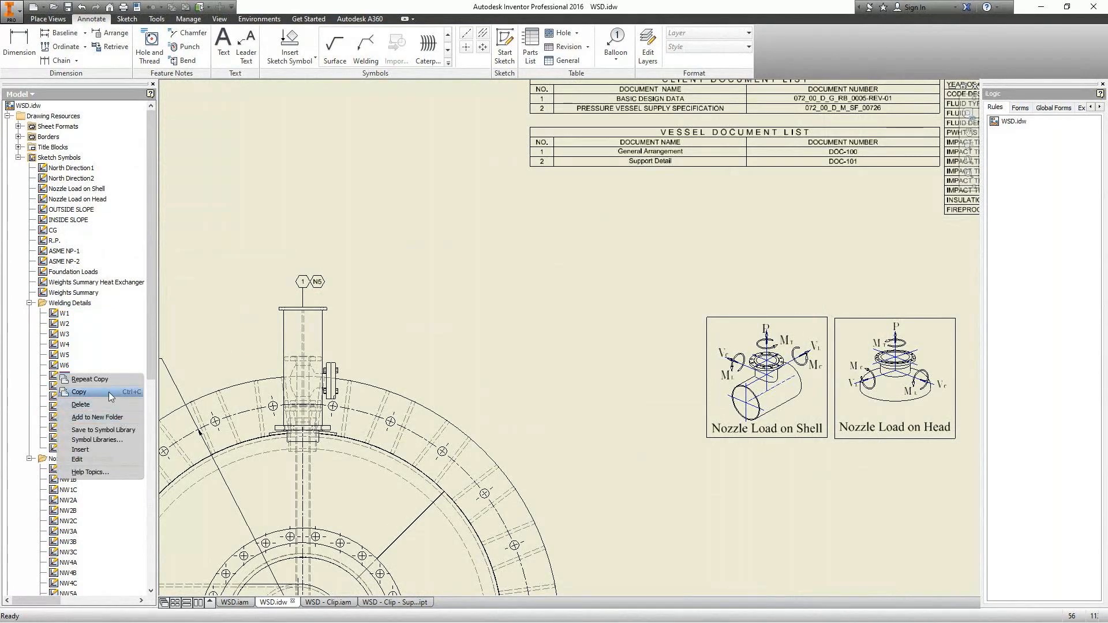
click(91, 453)
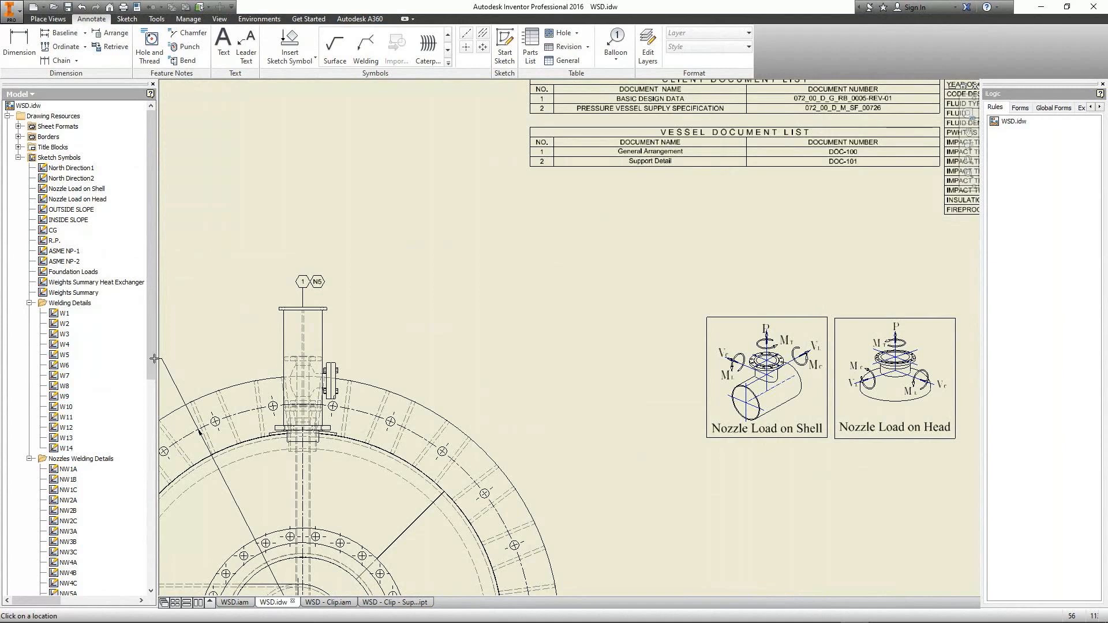
click(368, 232)
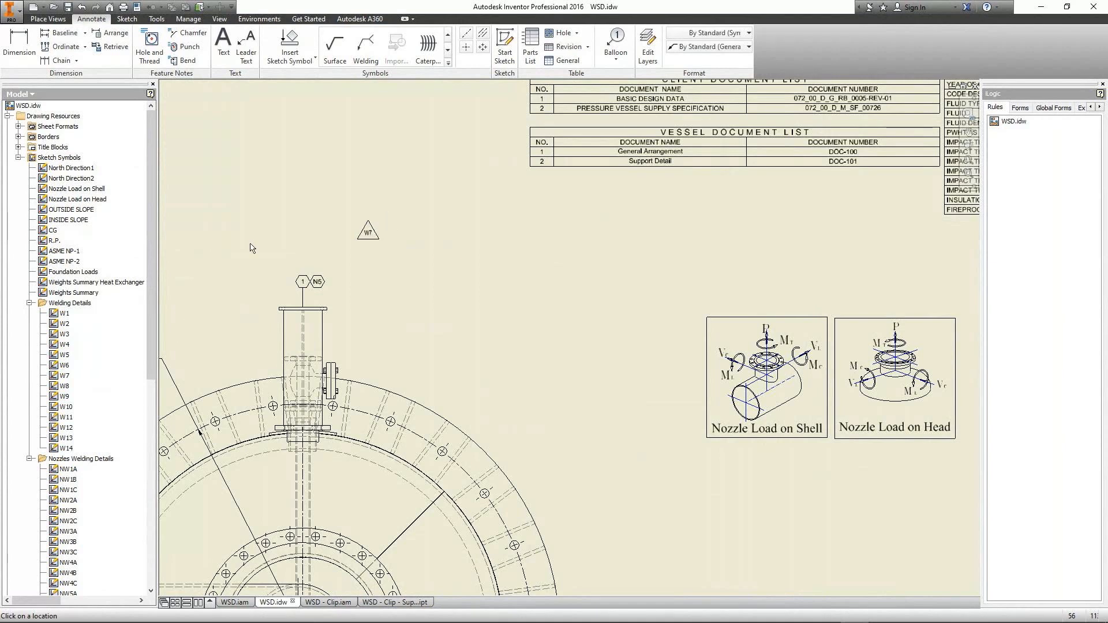
key(Escape)
right_click(62, 303)
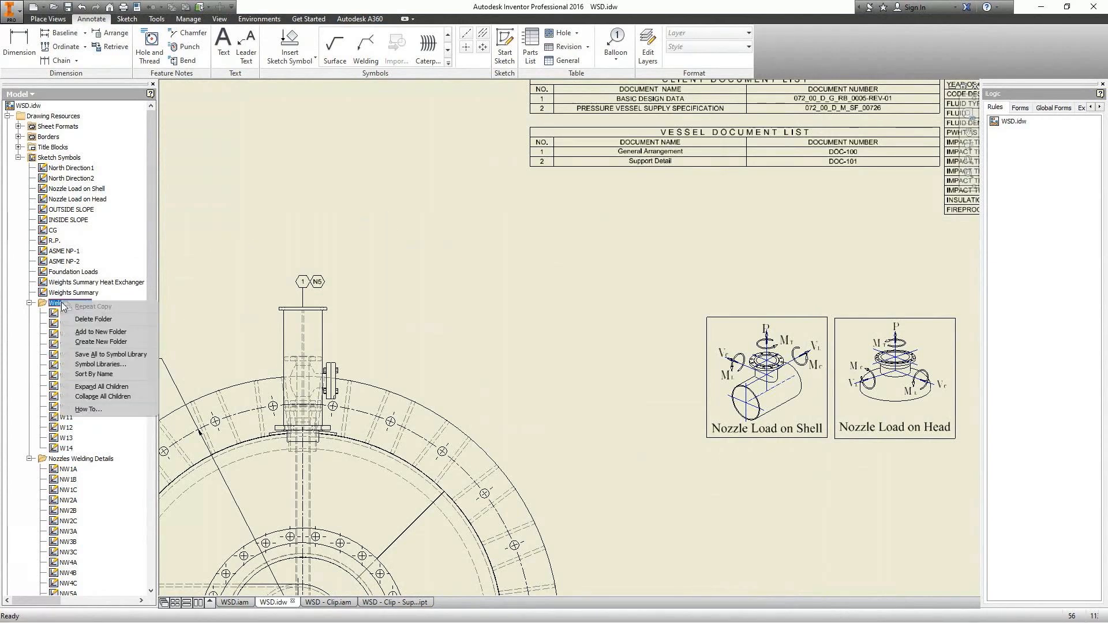
click(100, 332)
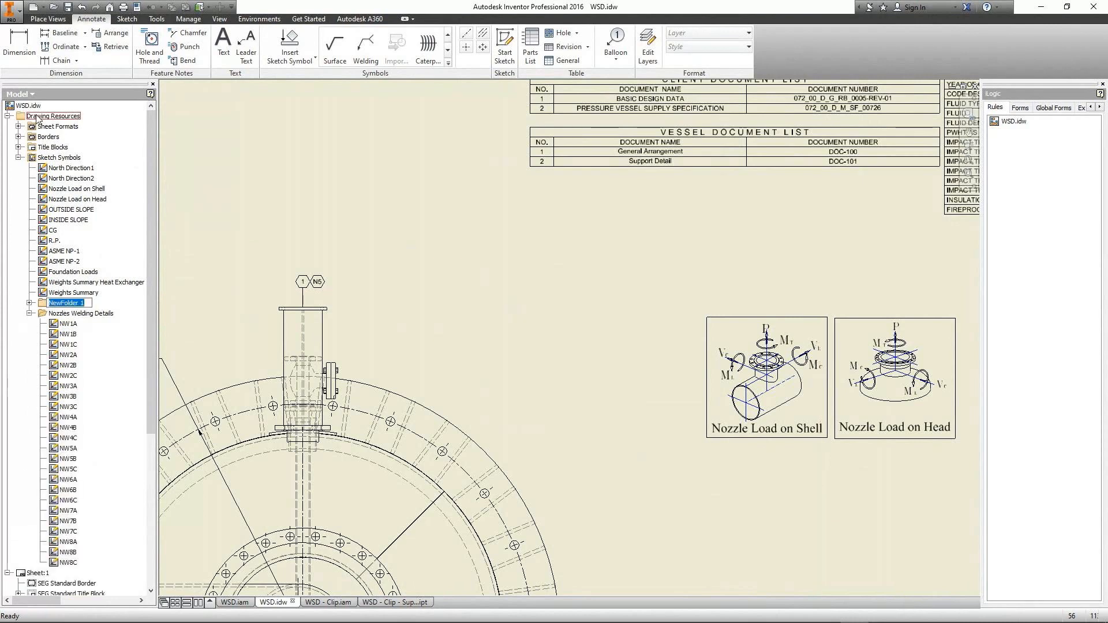
right_click(49, 302)
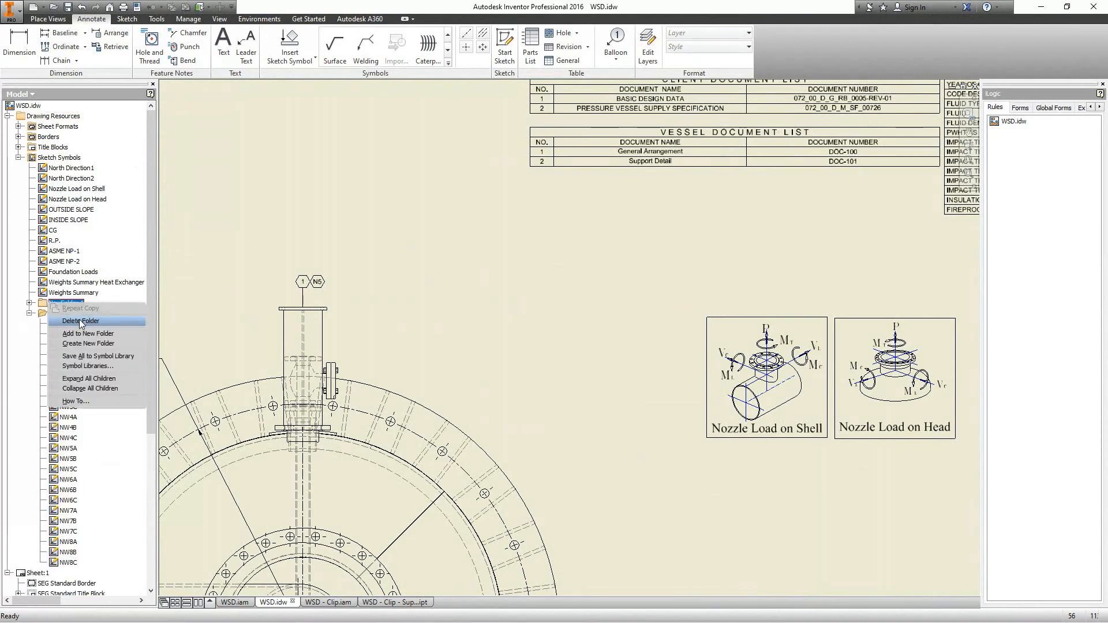
click(80, 321)
Step: Paste the copied W1 symbol directly under the Sketch Symbols resources and rename the copy as REV1
click(61, 158)
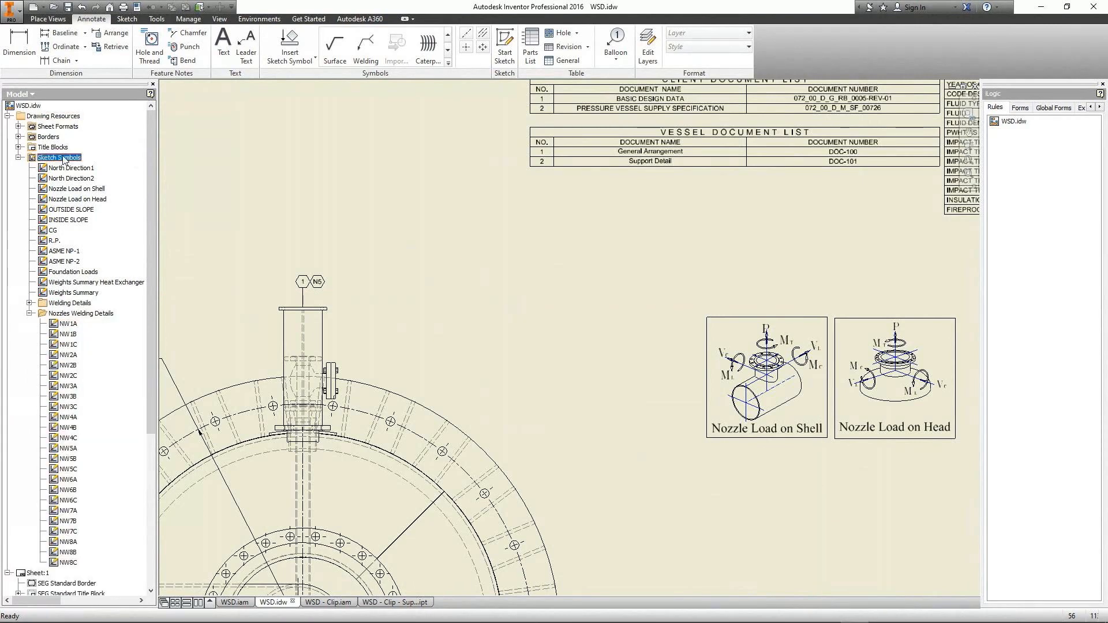
right_click(63, 159)
click(95, 180)
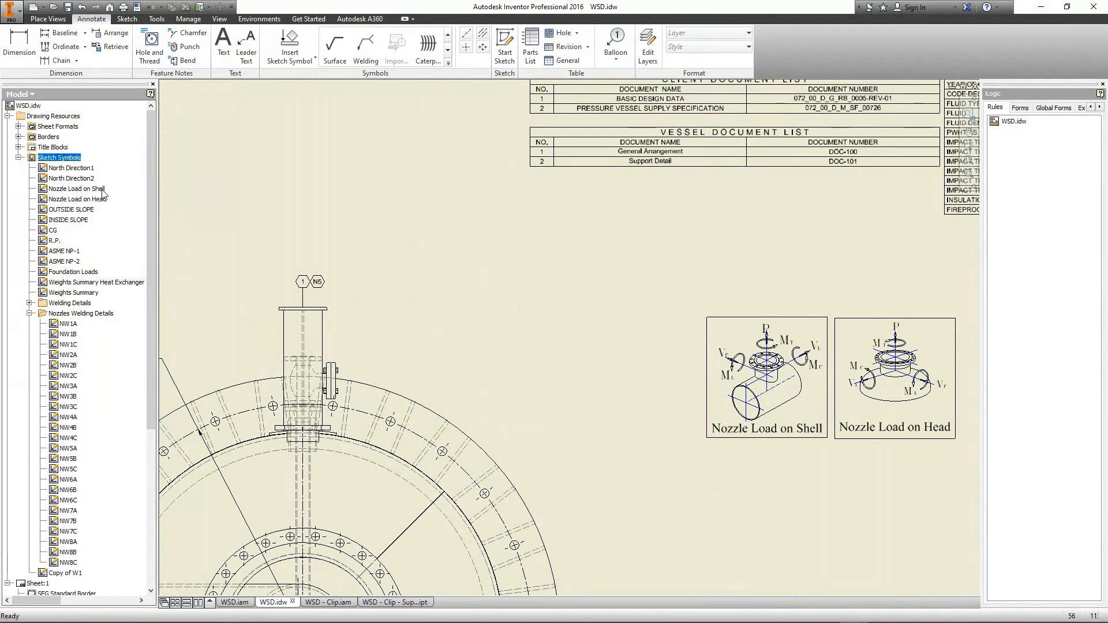
click(65, 573)
click(65, 573)
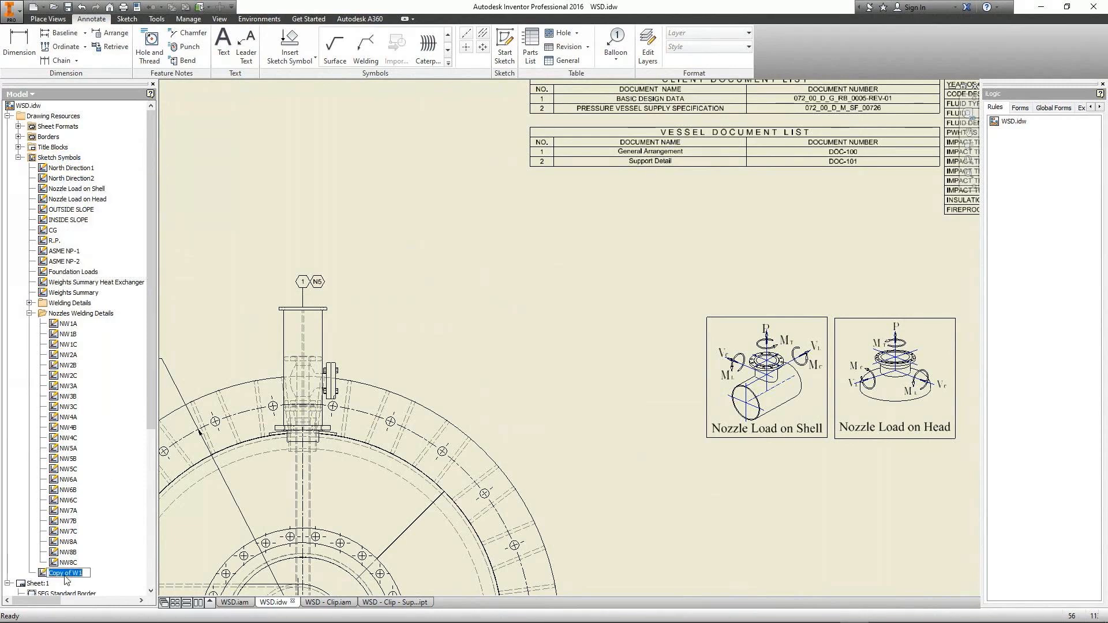
text(REV1)
key(Escape)
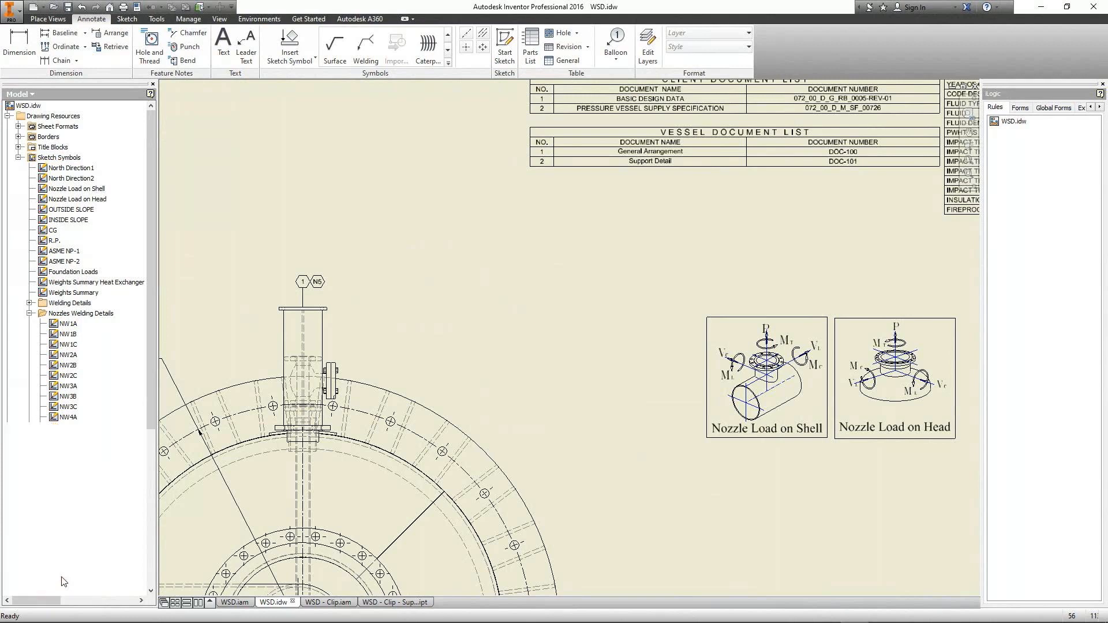
Step: Edit the REV1 symbol's sketch and set the triangle's base width to 12 mm
right_click(55, 585)
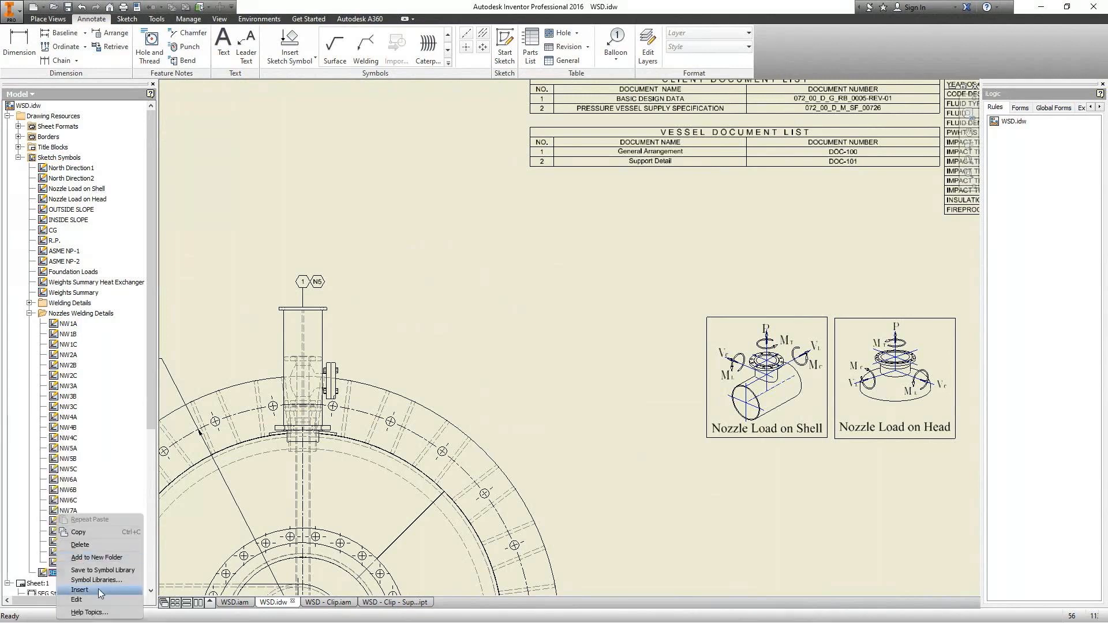
click(466, 266)
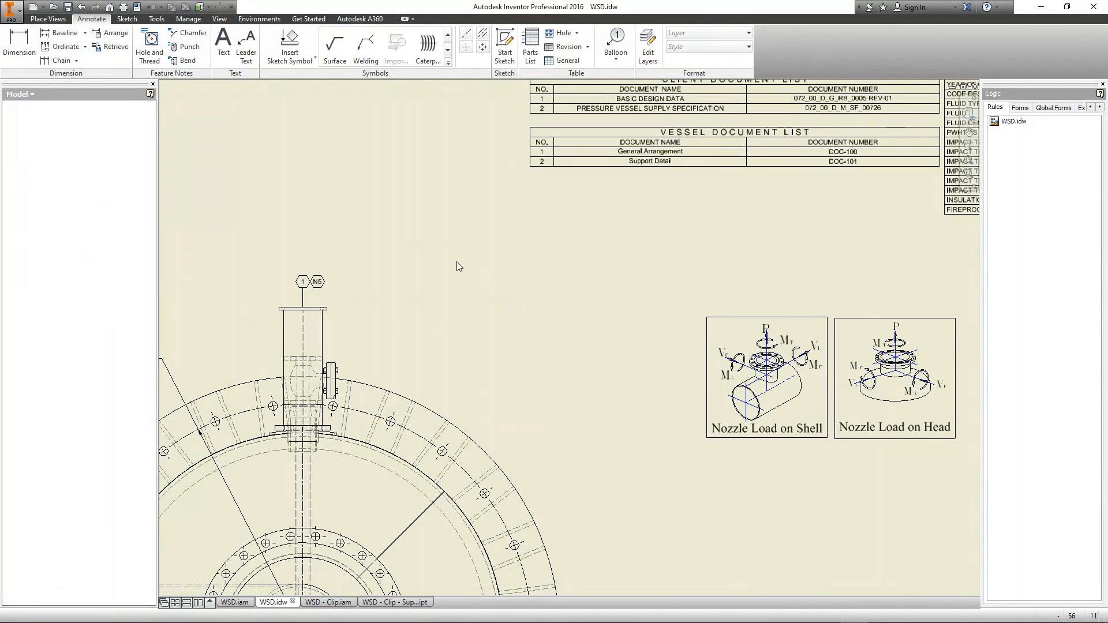
scroll(236, 420, up, 10)
middle_drag(236, 420, 613, 397)
double_click(518, 426)
text(12)
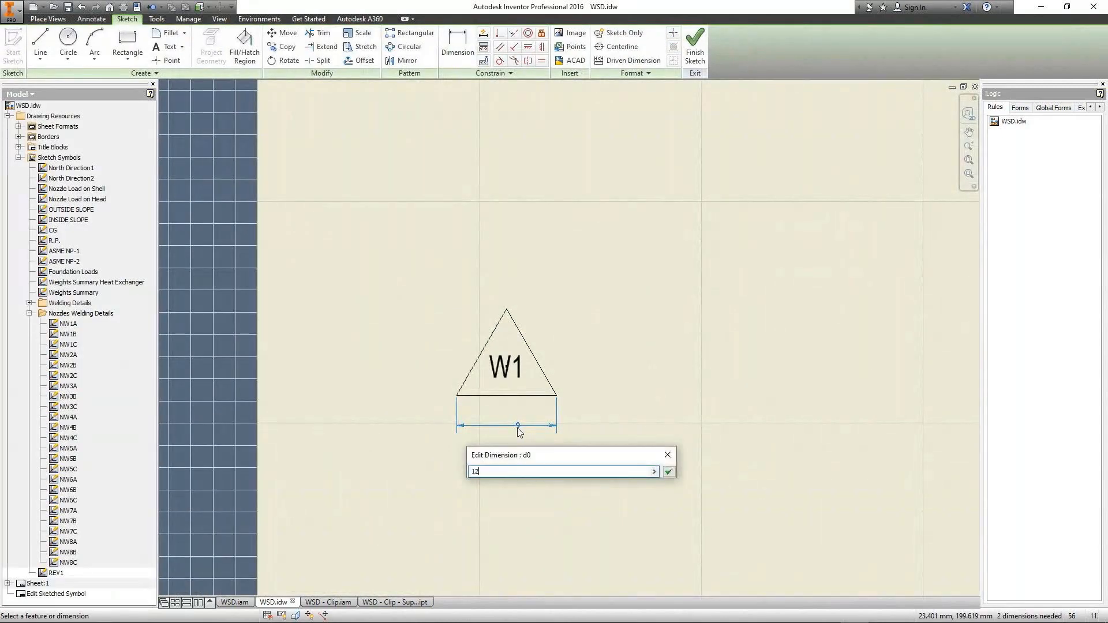
key(Return)
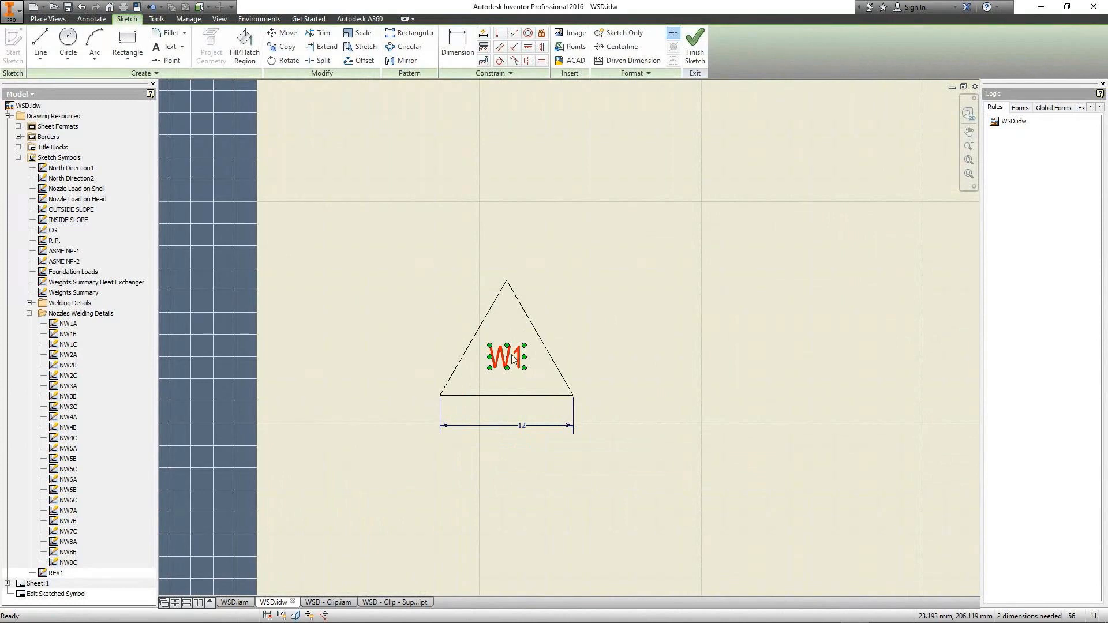
Step: Replace the text inside the triangle with REV1 and save the edited sketch symbol
double_click(513, 358)
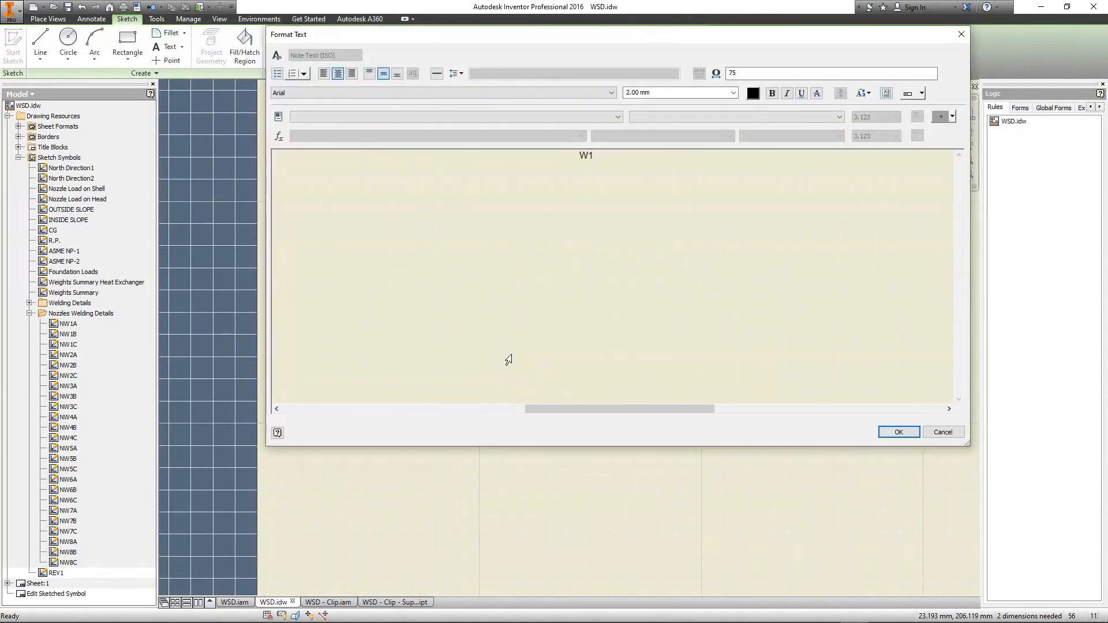
key(BackSpace)
key(BackSpace)
text(REV1)
click(905, 435)
right_click(608, 222)
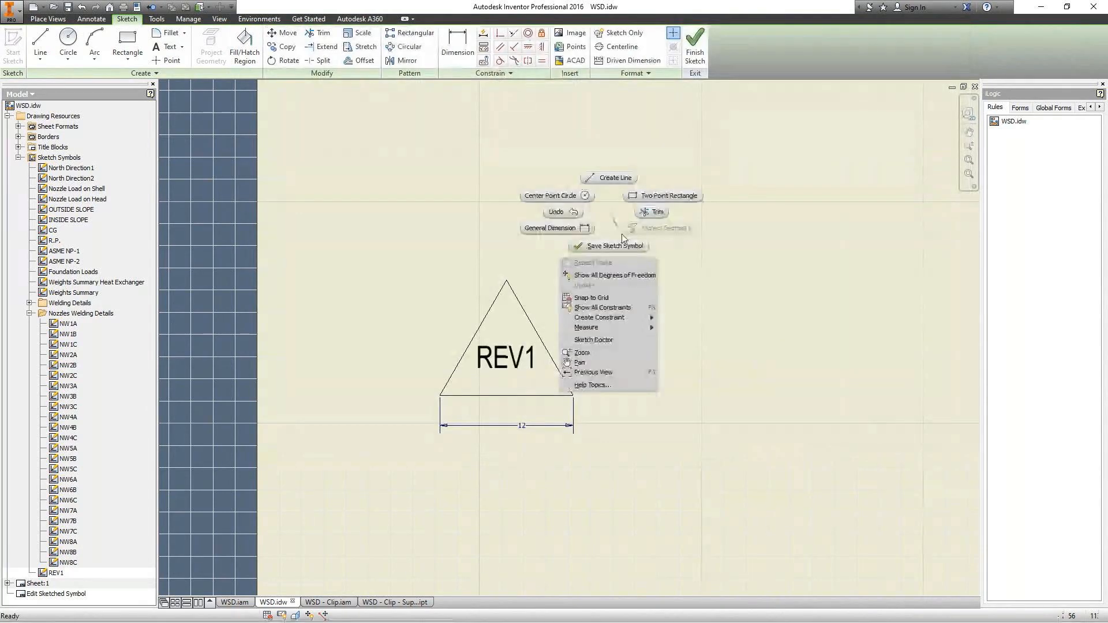
click(606, 250)
click(476, 330)
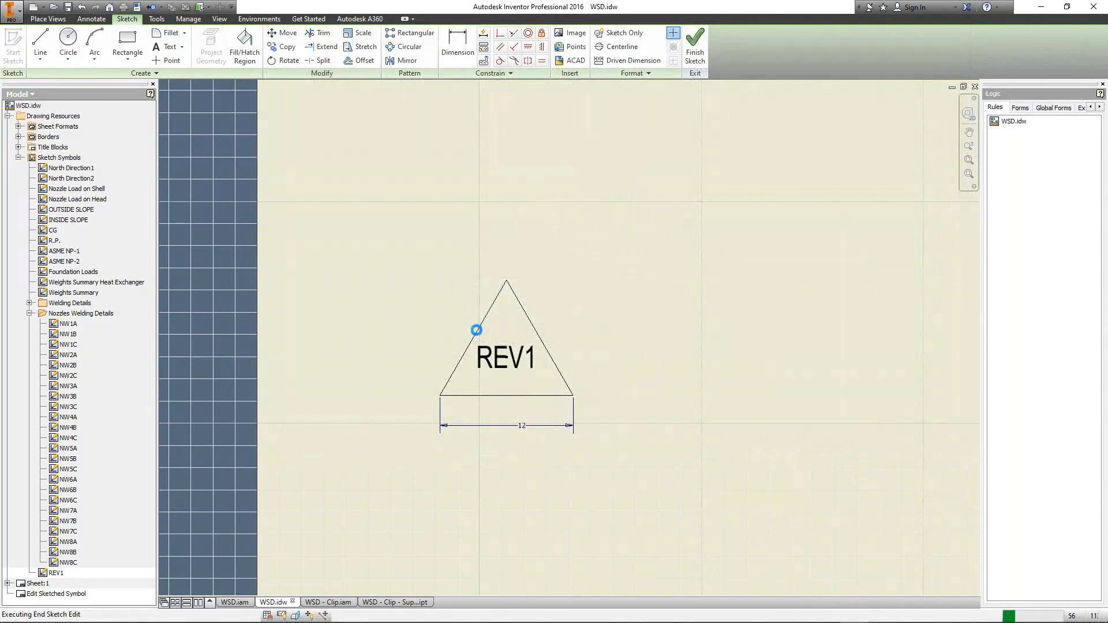
Step: Insert the REV1 symbol in the design data table beside the impact test rows for pipes, flange and fitting
double_click(58, 574)
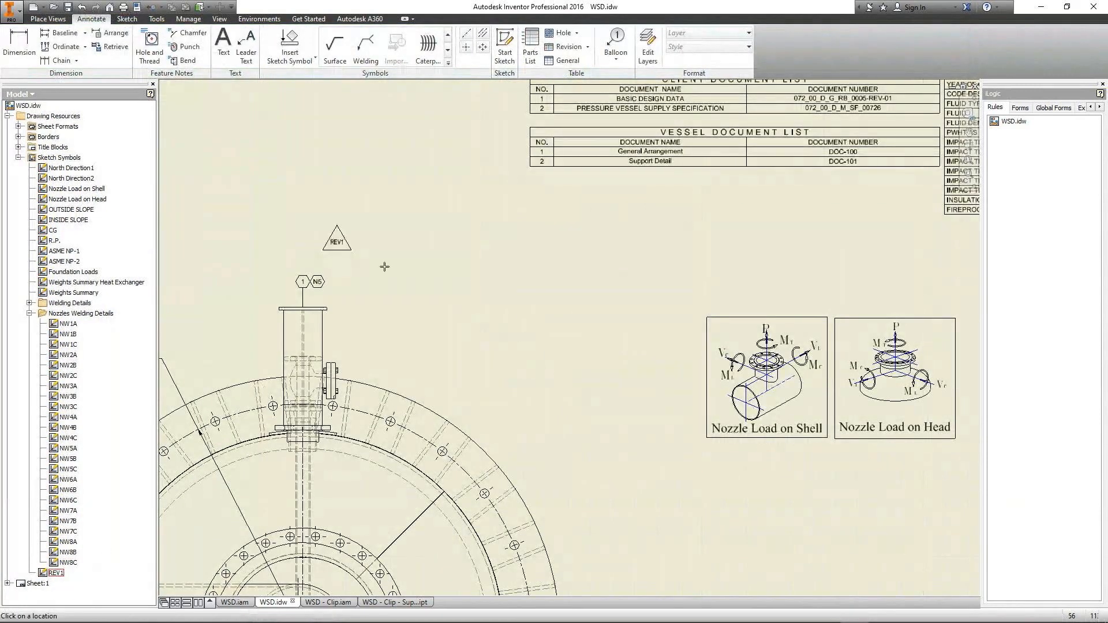
scroll(385, 267, down, 5)
middle_drag(699, 215, 531, 274)
scroll(531, 271, up, 8)
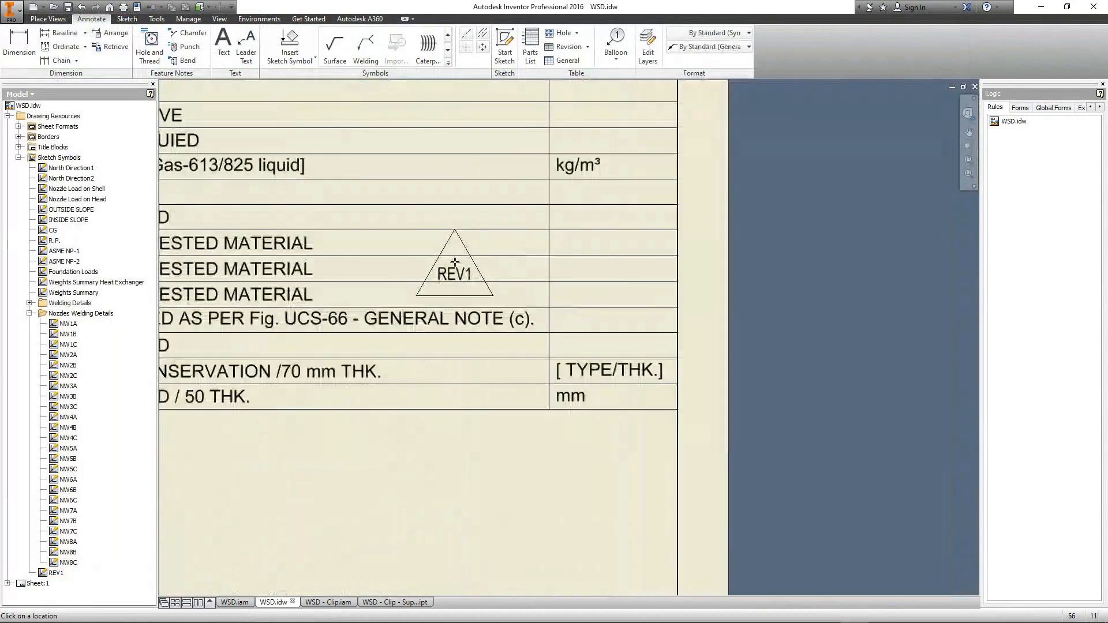
click(454, 262)
Step: Place another REV1 symbol beside the N5 nozzle tag balloon above the plan view
scroll(528, 245, down, 5)
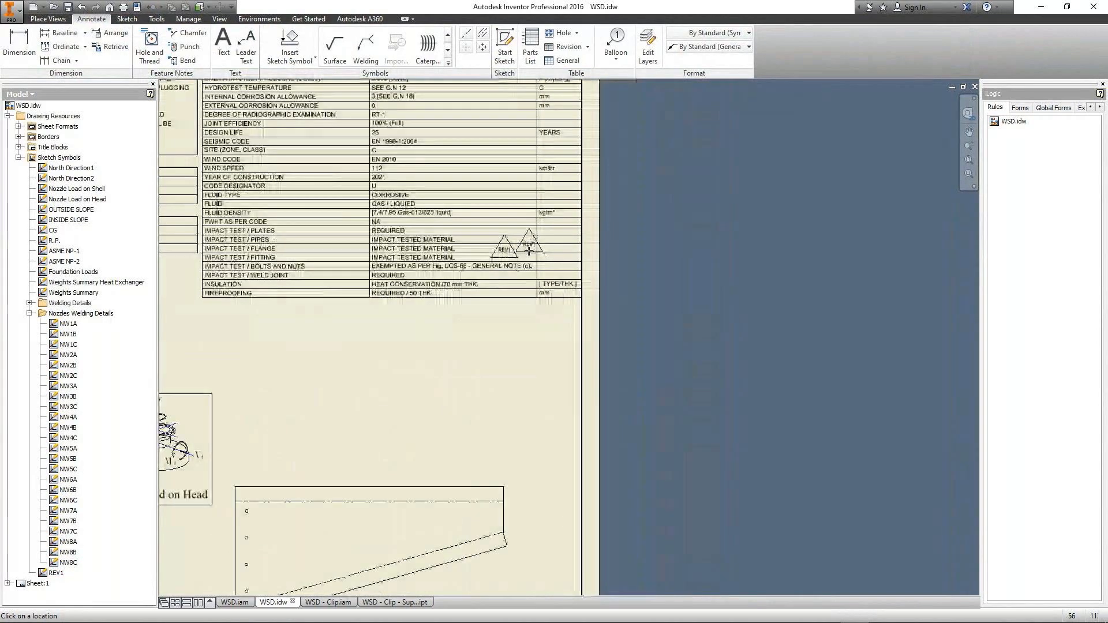
middle_drag(521, 267, 717, 140)
middle_drag(384, 304, 690, 154)
middle_drag(317, 262, 549, 259)
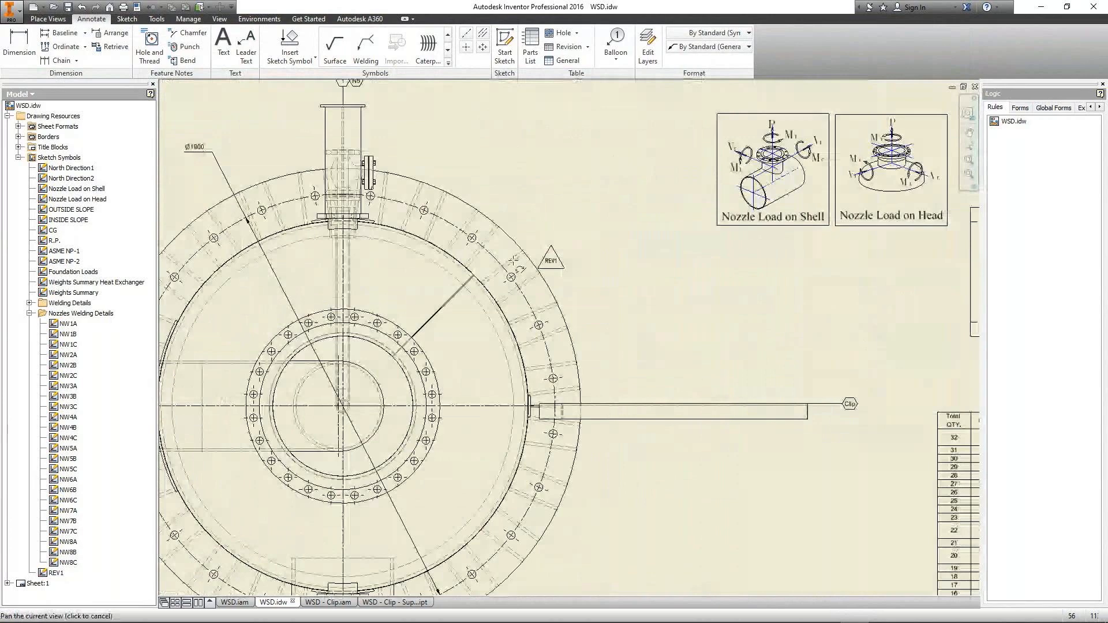
middle_drag(362, 92, 415, 214)
scroll(424, 199, up, 5)
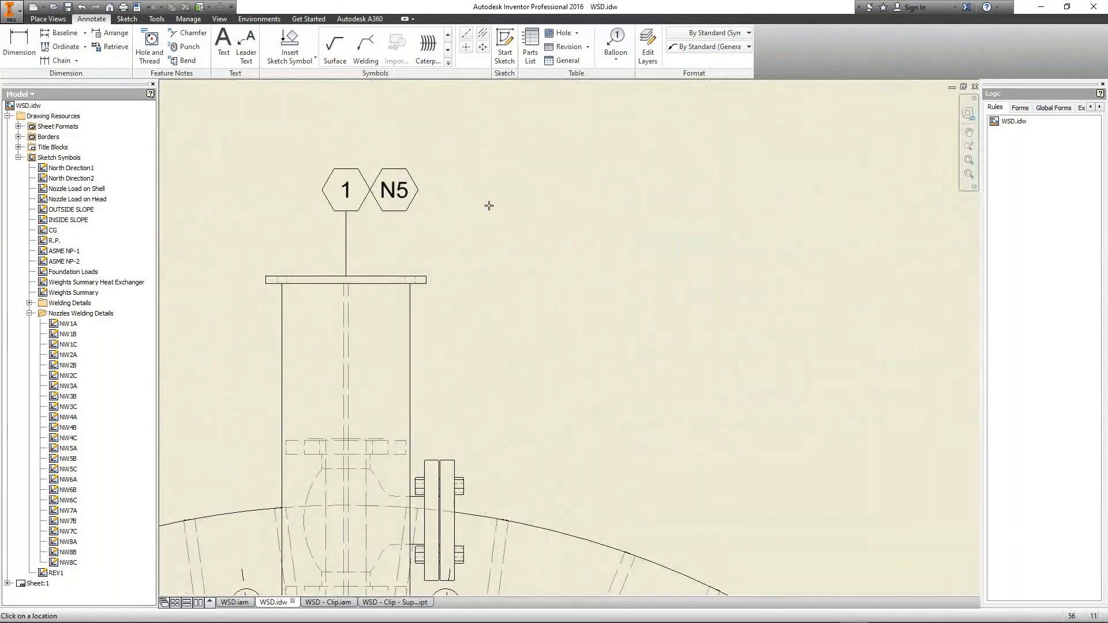
scroll(490, 206, down, 5)
scroll(491, 209, down, 2)
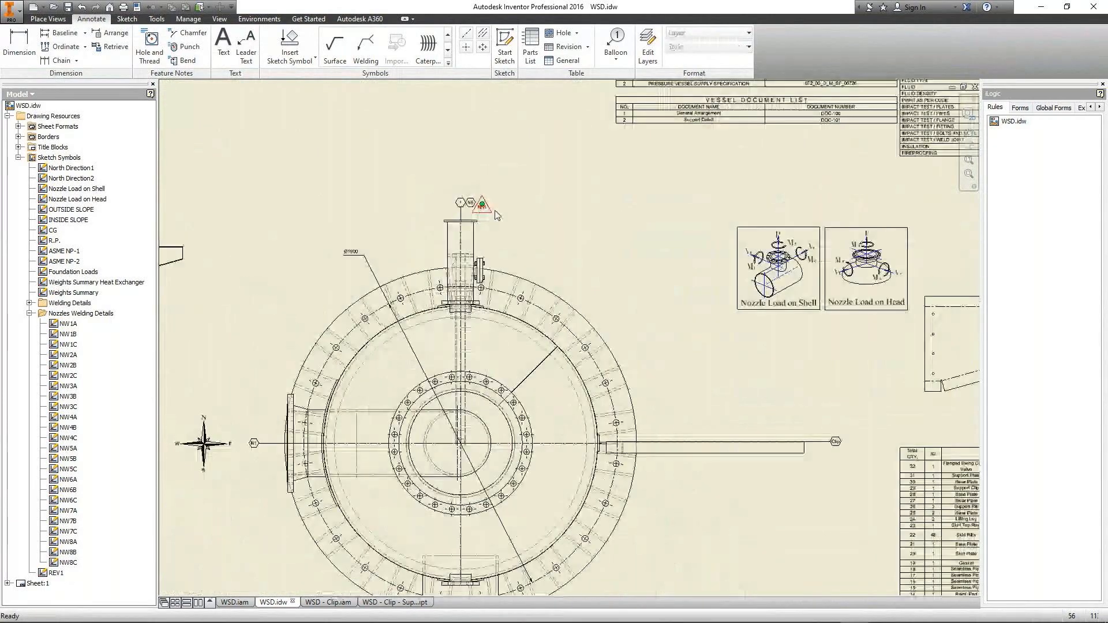
click(489, 206)
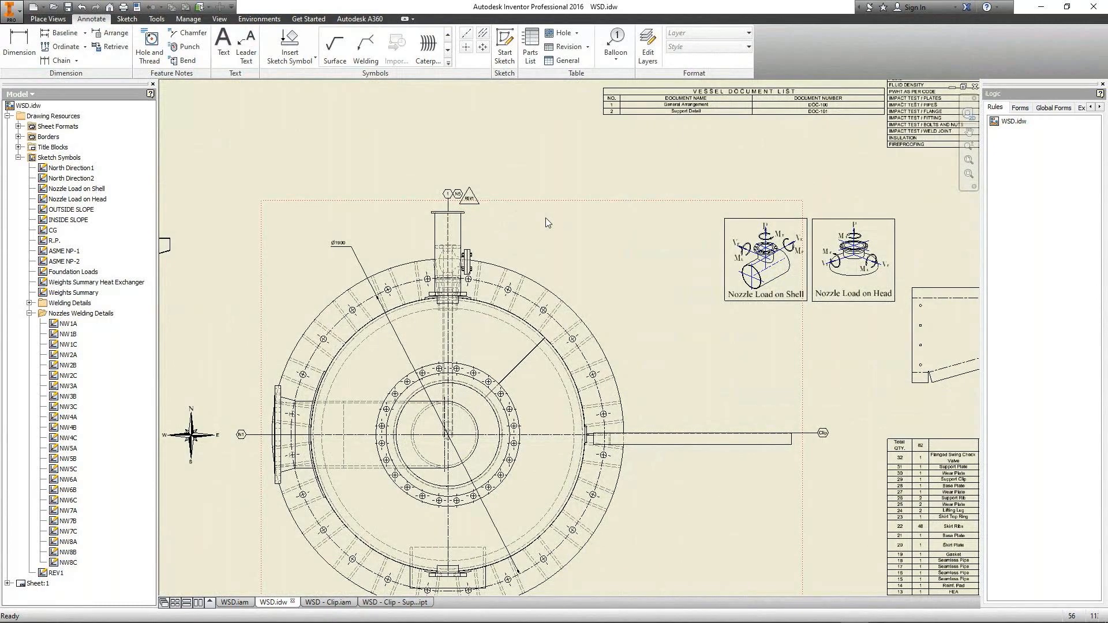
scroll(472, 204, up, 2)
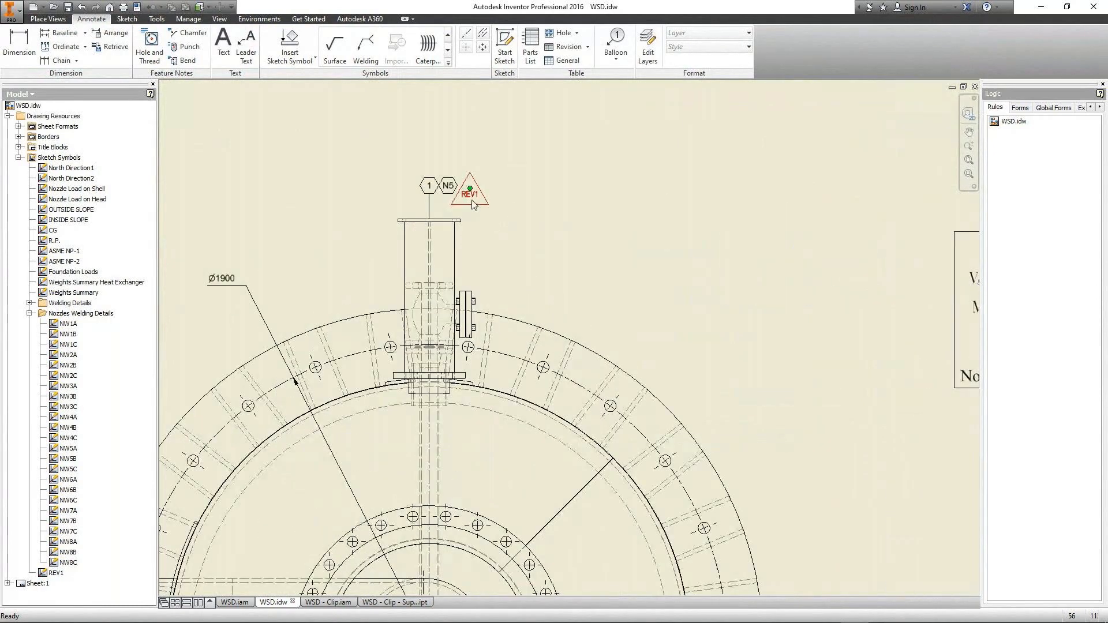
mouse_move(472, 204)
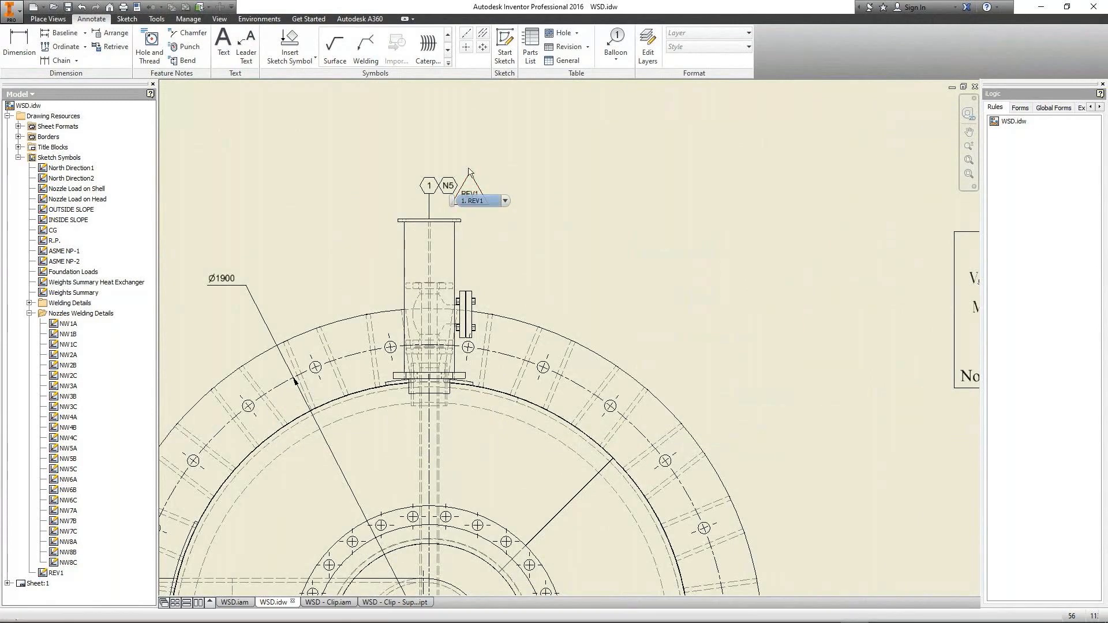
Step: Search the installed apps for Autodesk Design Review 2013 and launch it
key(super)
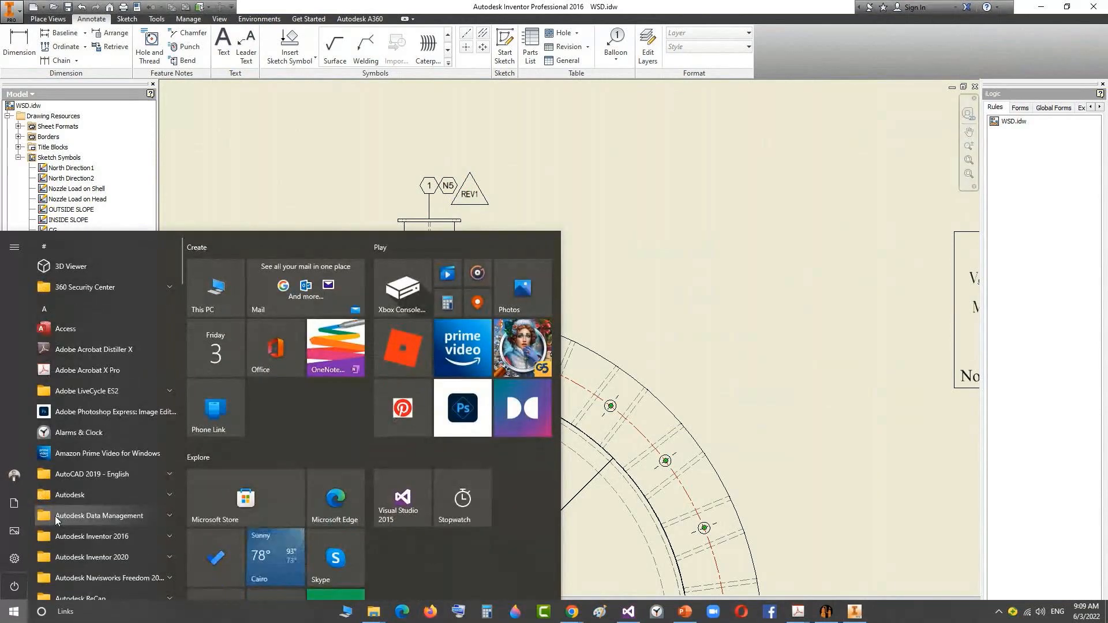
text(d)
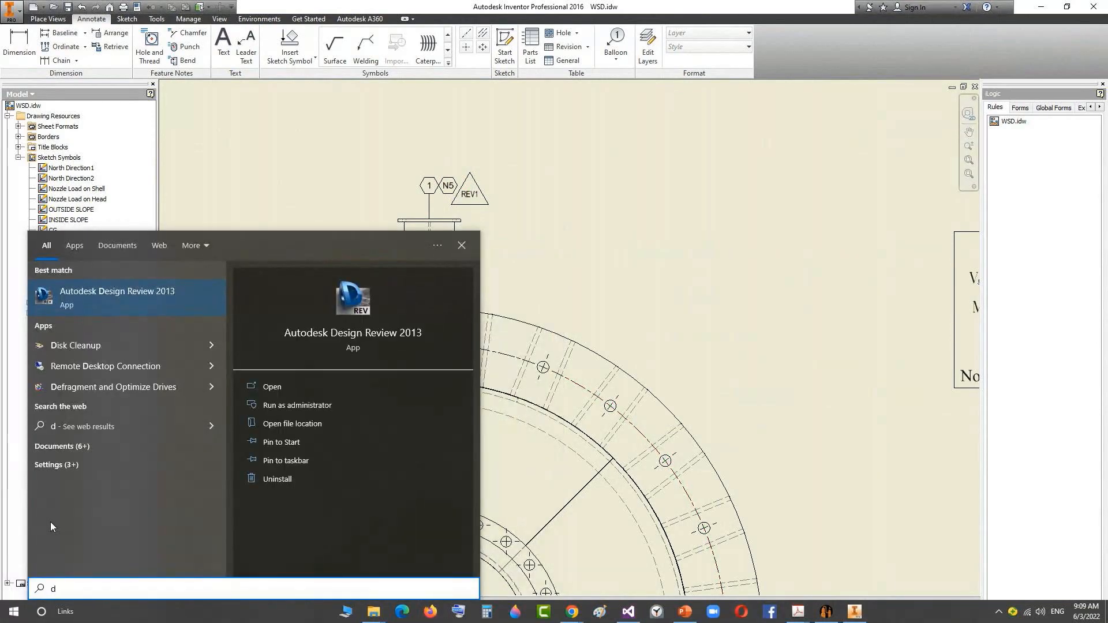
click(118, 312)
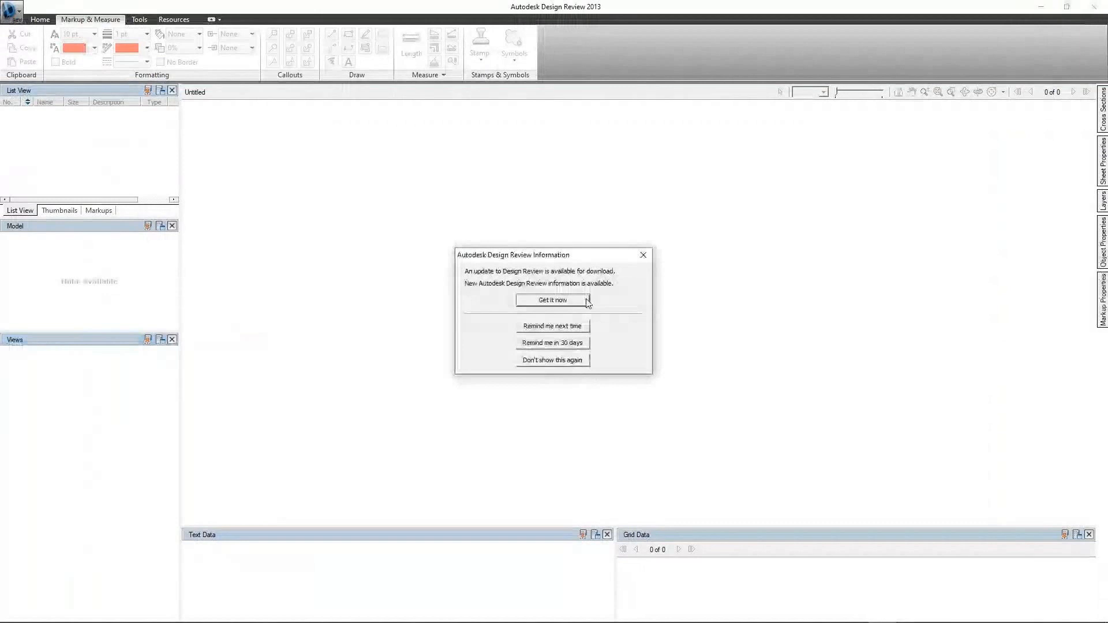
Step: Dismiss the Autodesk Design Review update notice and return to the WSD.idw drawing in Inventor
click(644, 255)
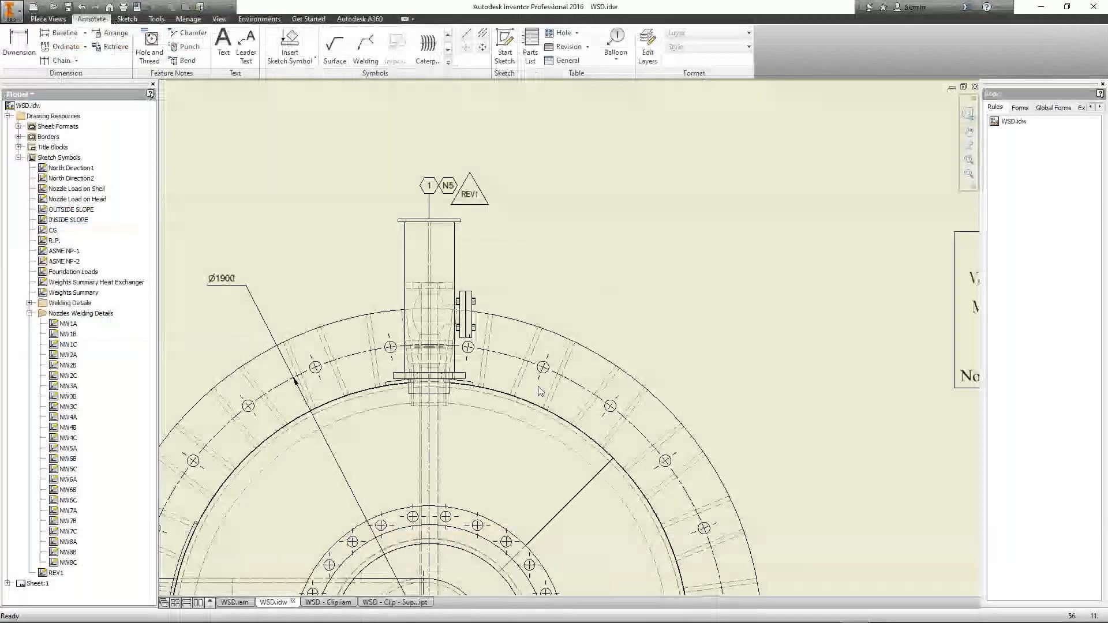
key(Home)
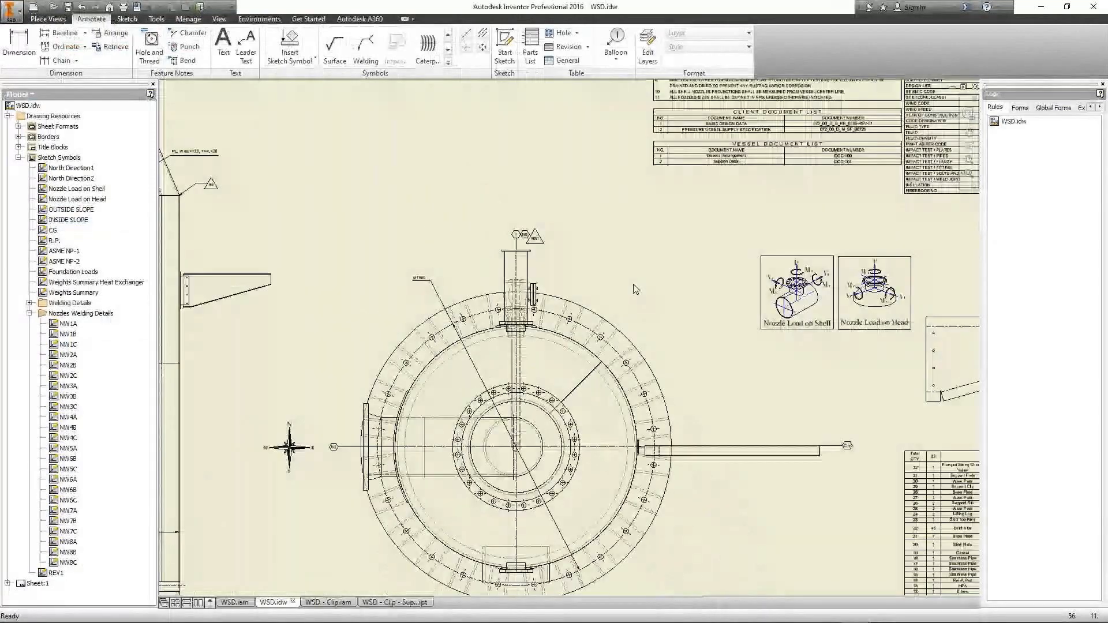
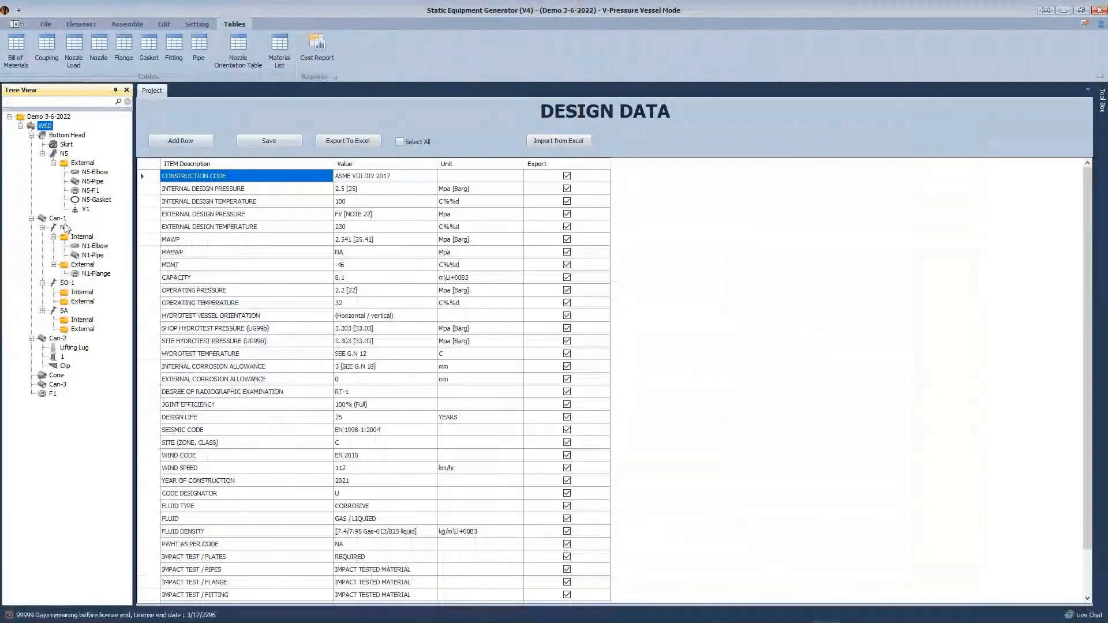
Step: Switch to Static Equipment Generator and check the orientation of nozzle N1 in its parameters and in the nozzle table
click(66, 229)
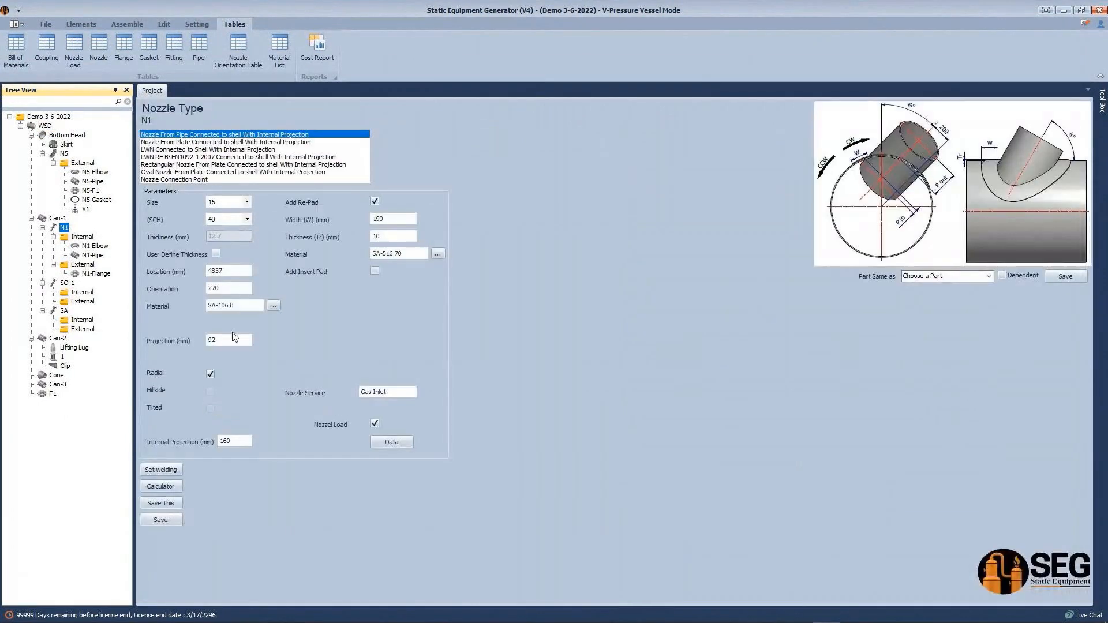
double_click(228, 292)
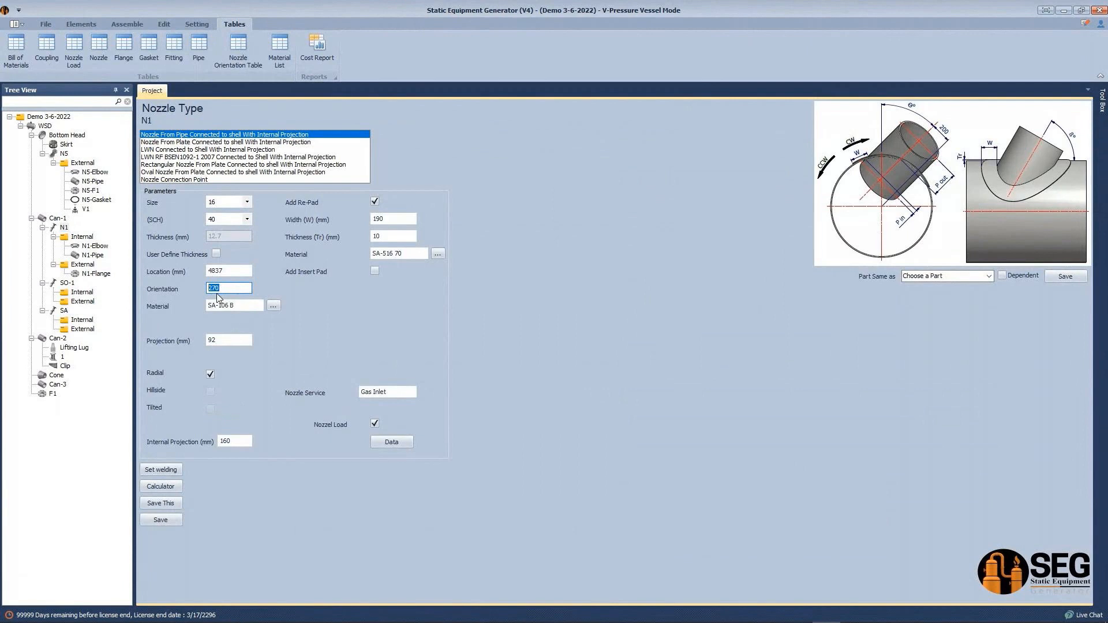
key(shift+Tab)
click(78, 50)
key(Escape)
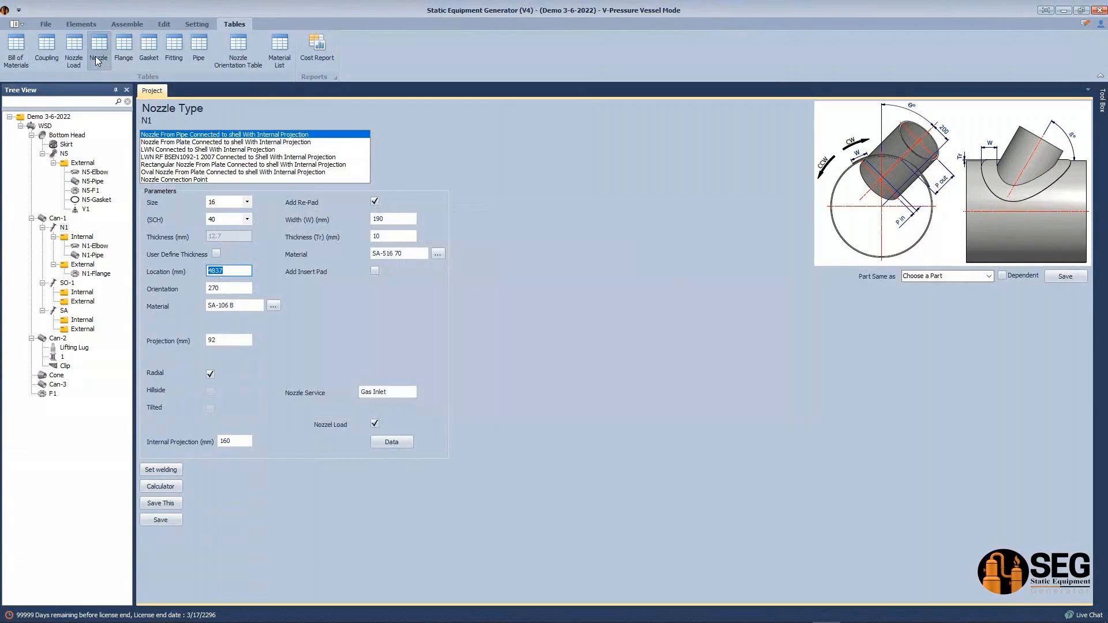
click(96, 55)
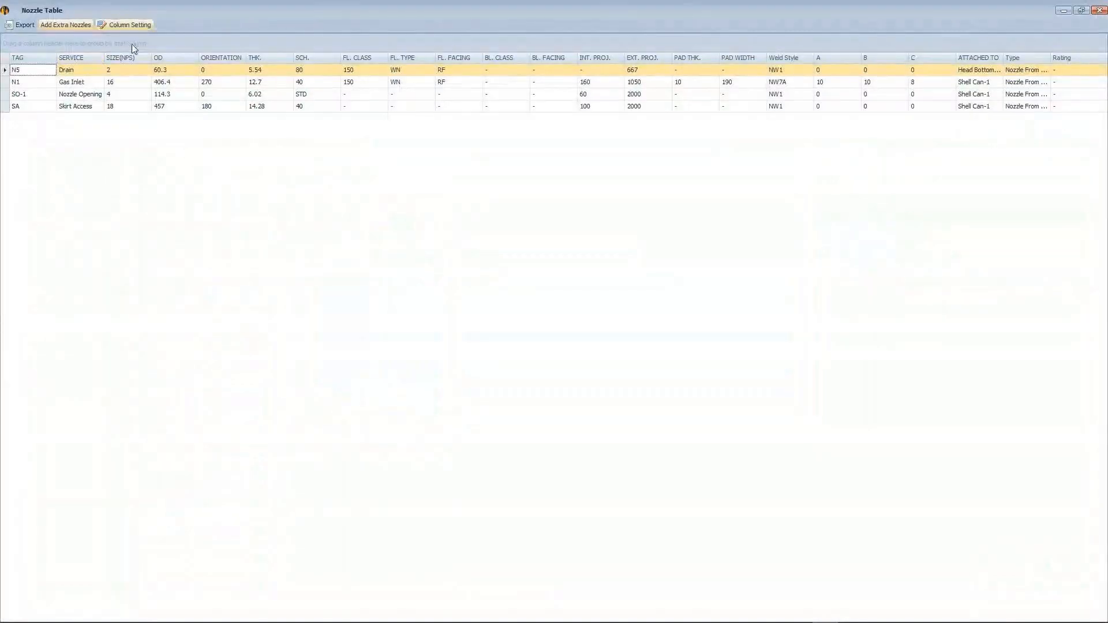
click(217, 81)
drag(218, 82, 162, 88)
click(221, 84)
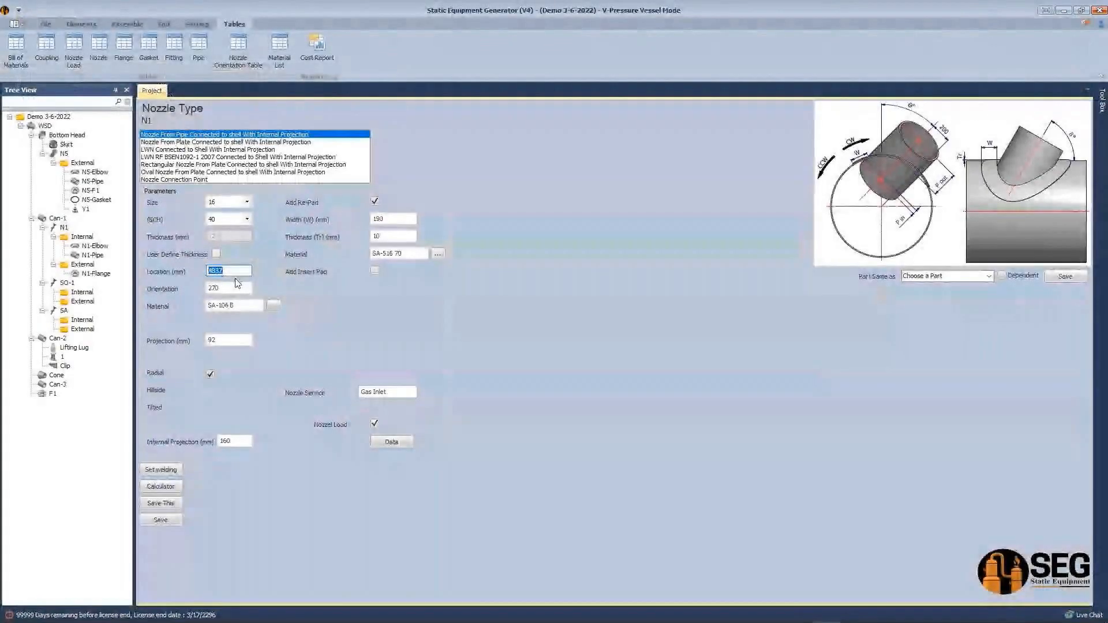
Step: Set nozzle N1's orientation to 90, save the nozzle and start the Inventor assembly update
drag(235, 286, 164, 276)
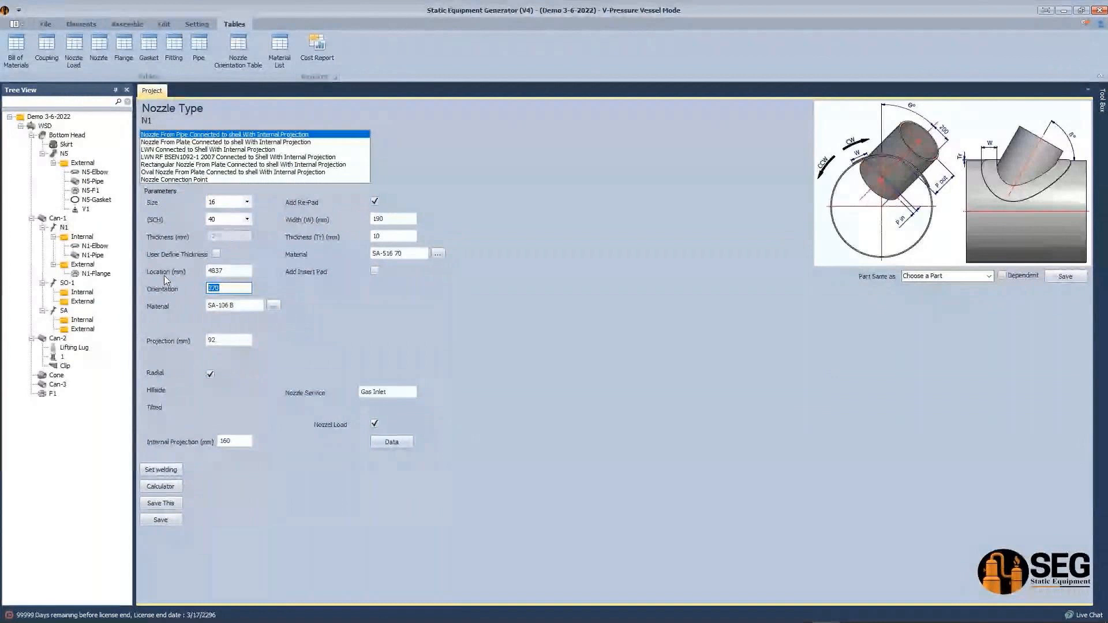
text(180)
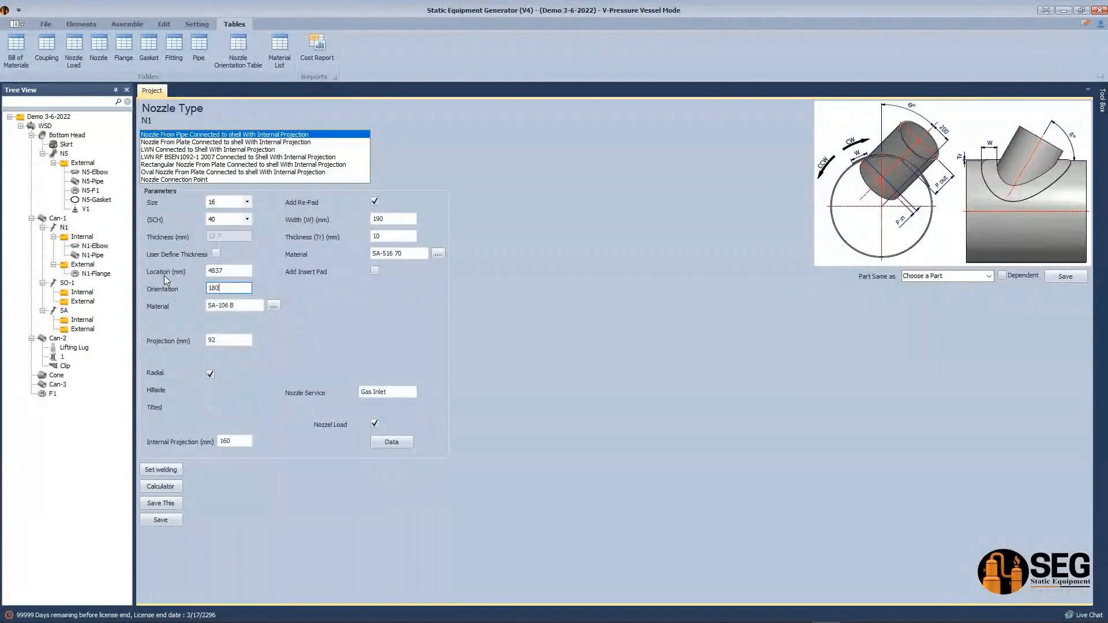
key(BackSpace)
key(BackSpace)
key(BackSpace)
text(90)
click(176, 517)
click(127, 24)
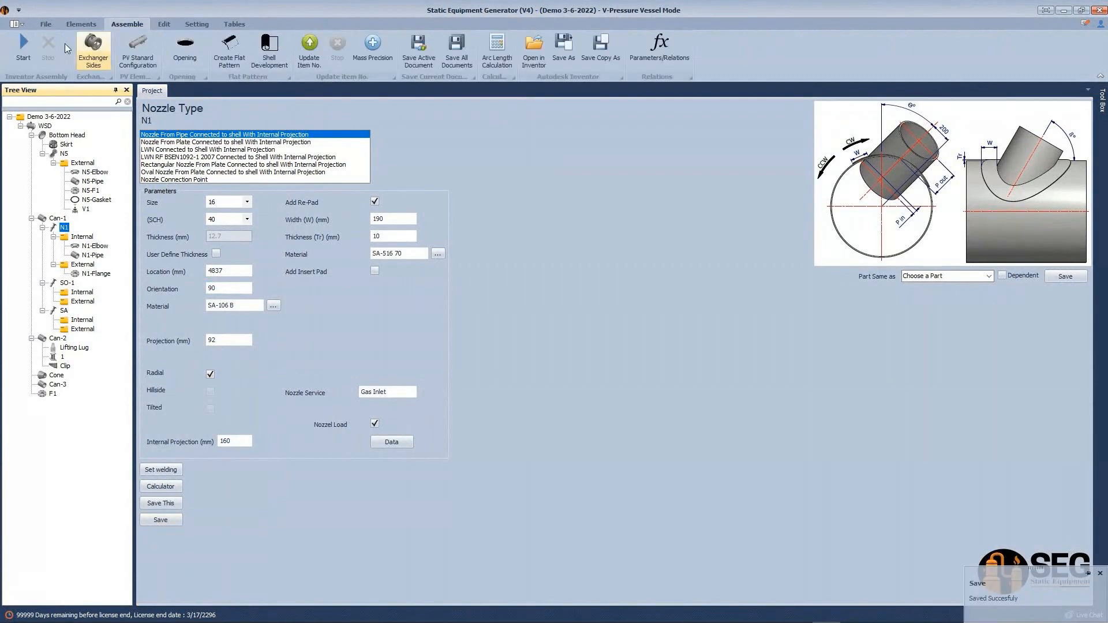
click(30, 43)
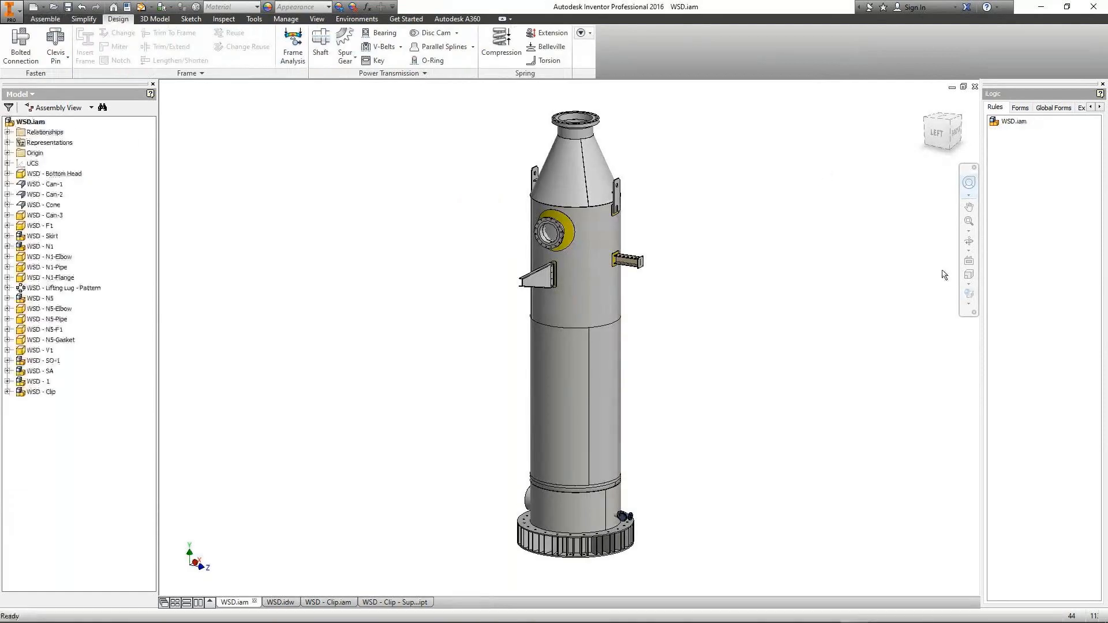
Step: Examine nozzle N1 and the neighbouring clip on the WSD.iam vessel model in Inventor from several sides
scroll(551, 247, up, 4)
click(969, 241)
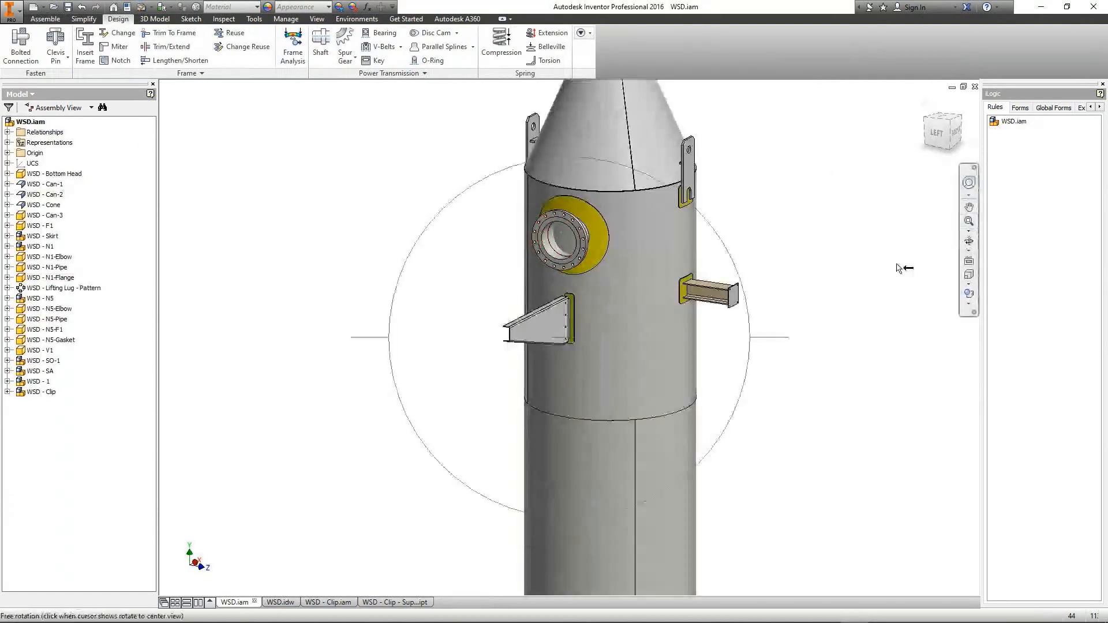
scroll(635, 266, down, 2)
drag(635, 266, 842, 263)
scroll(663, 265, up, 3)
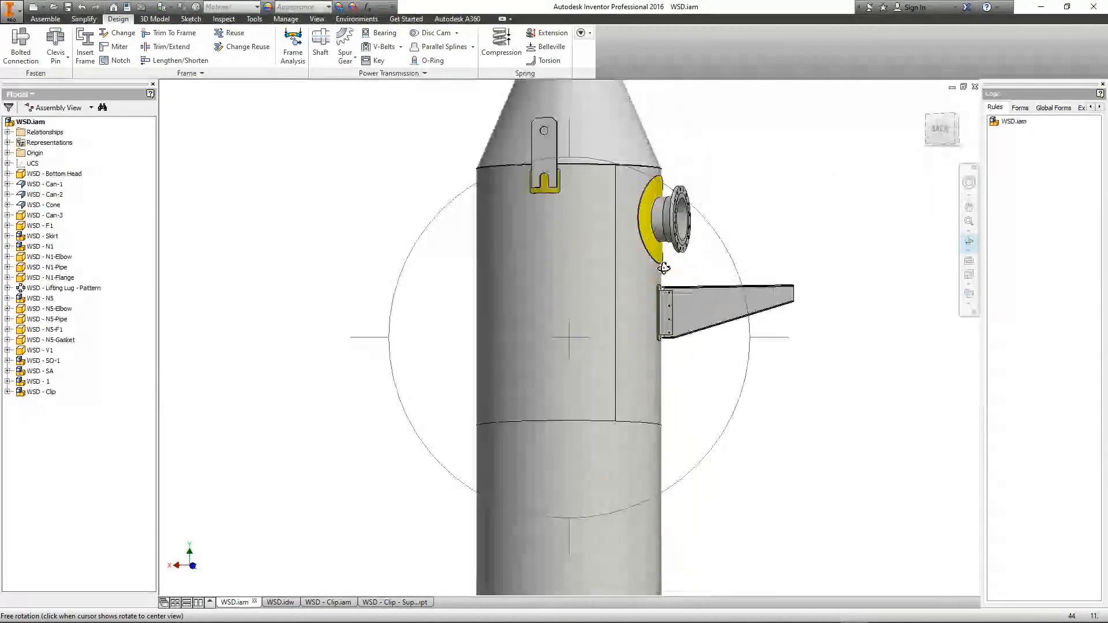
drag(618, 315, 590, 349)
key(Escape)
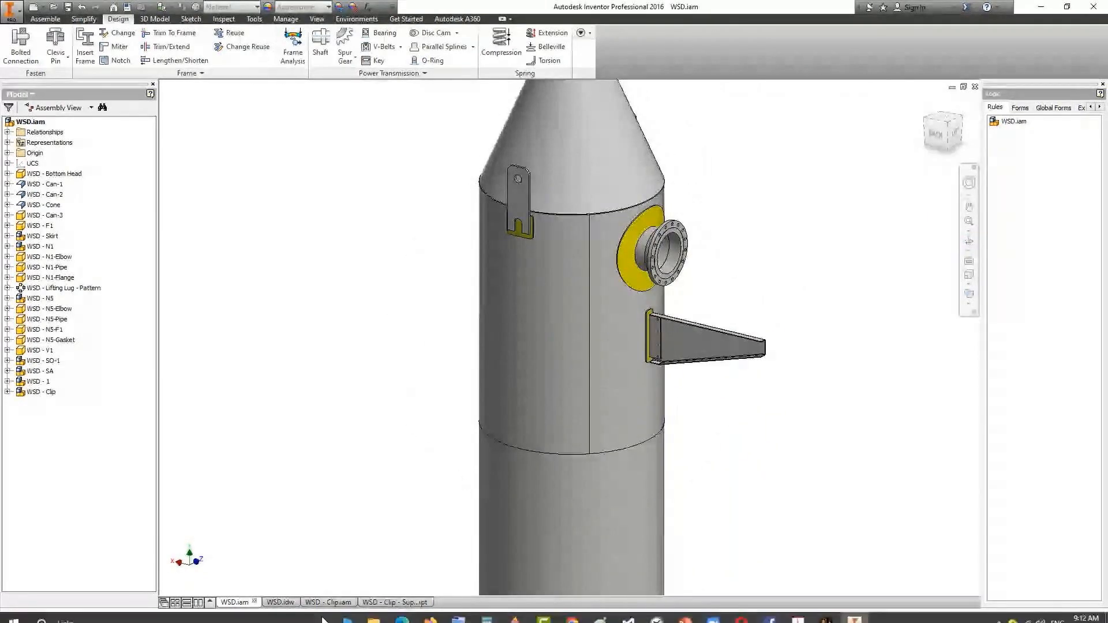
Step: In the WSD.idw elevation view, move nozzle N1's 4887 elevation label outward, clear of the flange
click(281, 602)
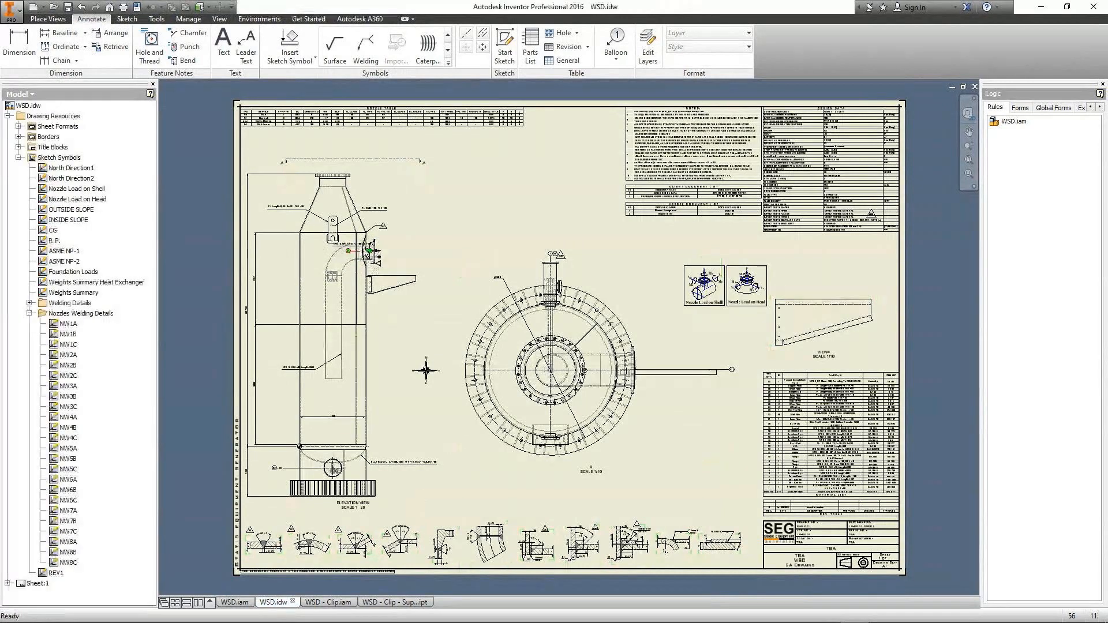
scroll(383, 313, up, 10)
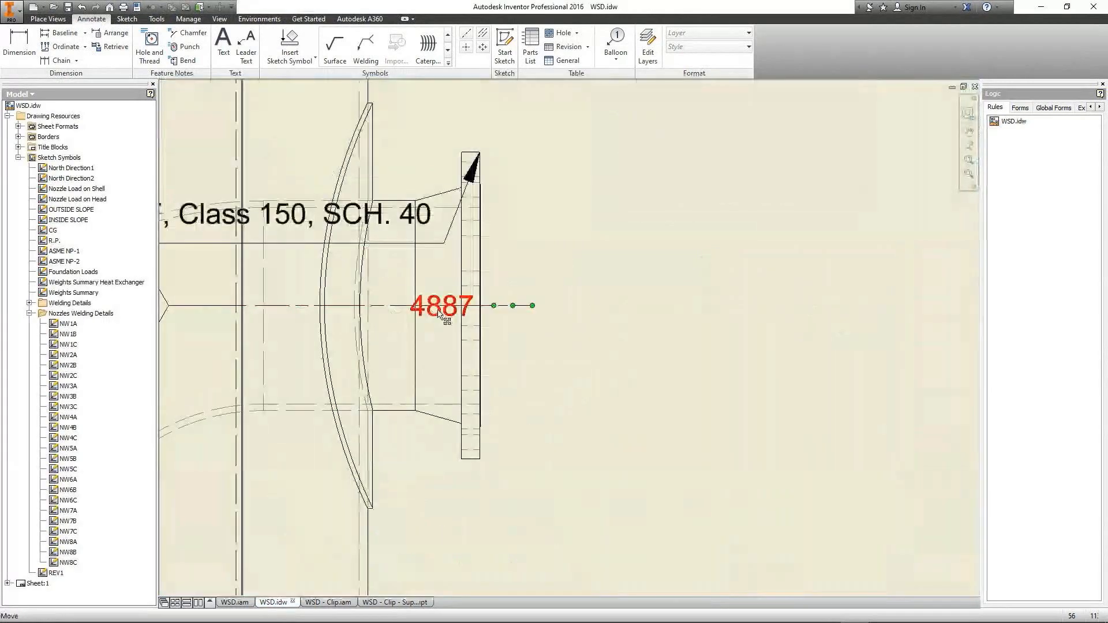
drag(439, 314, 546, 322)
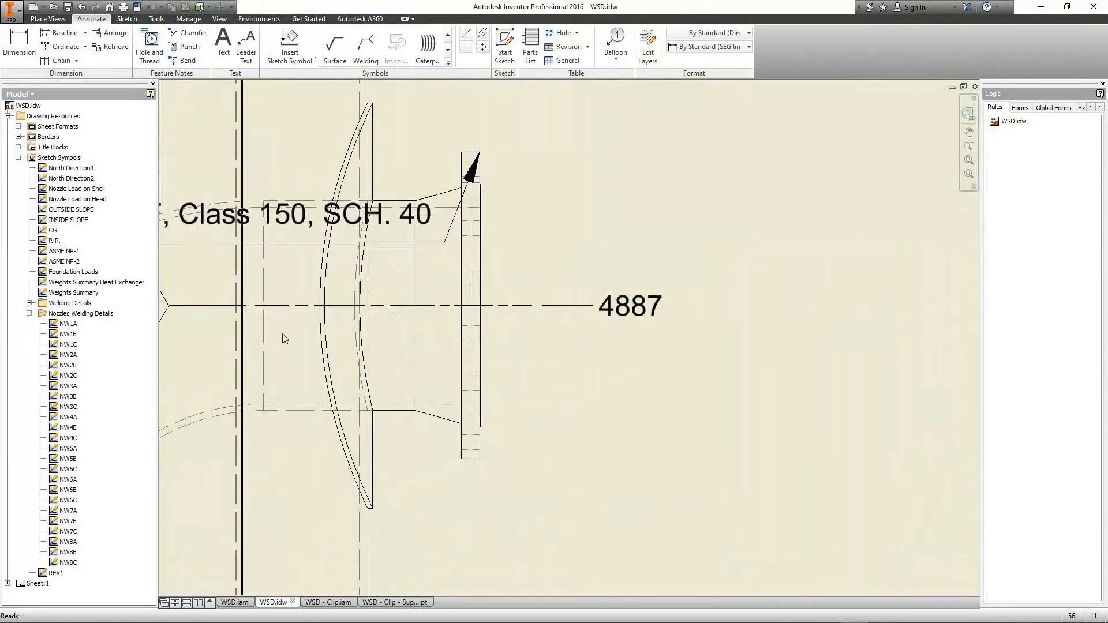
Step: Place the N1 tag balloon just beyond the 4887 label and move the NPS 16 flange note outside the vessel, above the nozzle
scroll(282, 334, down, 5)
scroll(404, 323, up, 3)
drag(532, 337, 567, 327)
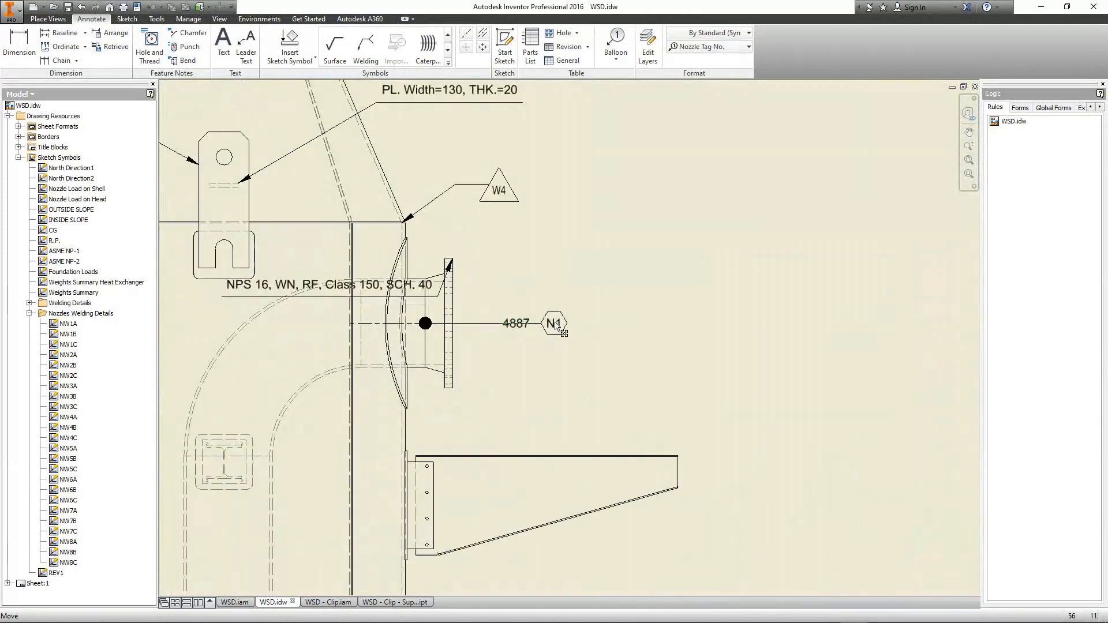
drag(437, 296, 502, 239)
scroll(570, 275, down, 4)
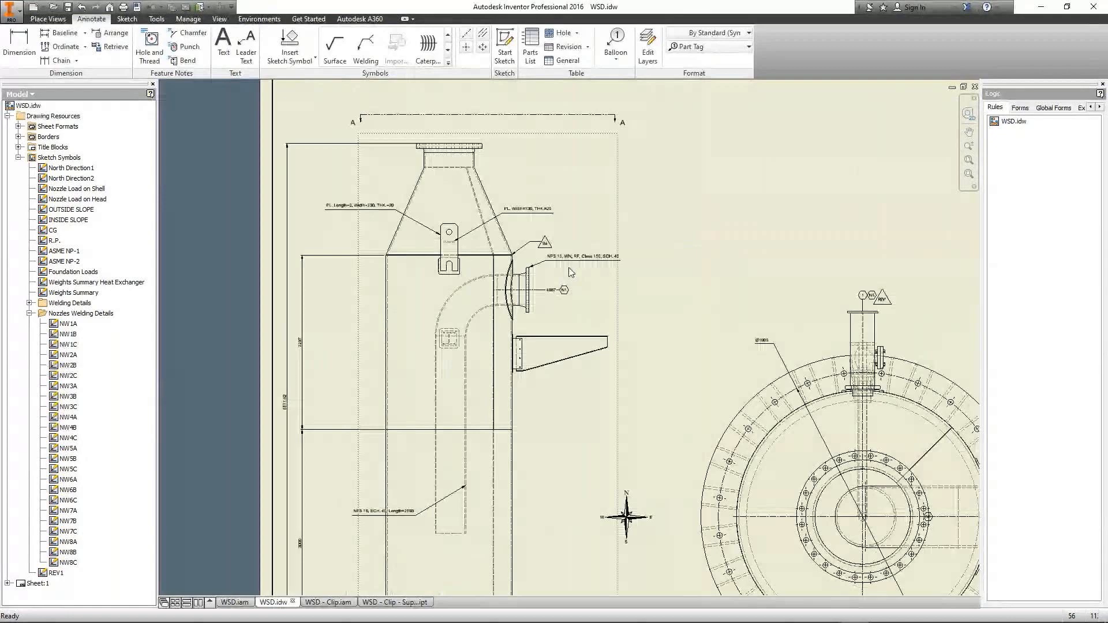
middle_drag(571, 272, 557, 219)
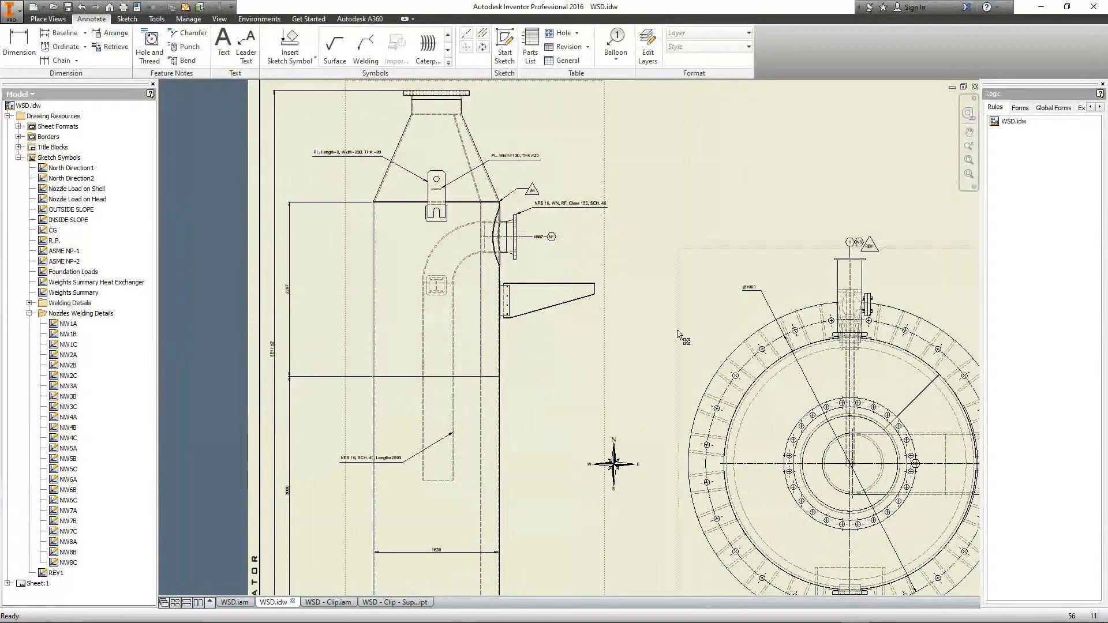
middle_drag(642, 269, 633, 298)
scroll(549, 275, up, 1)
middle_drag(550, 275, 617, 304)
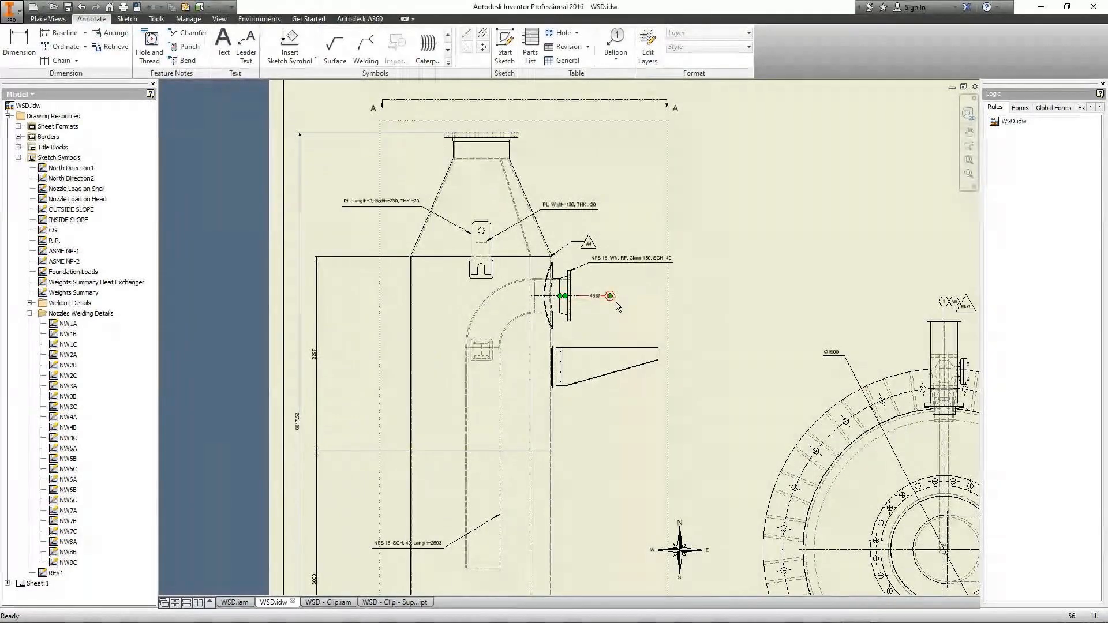
mouse_move(617, 306)
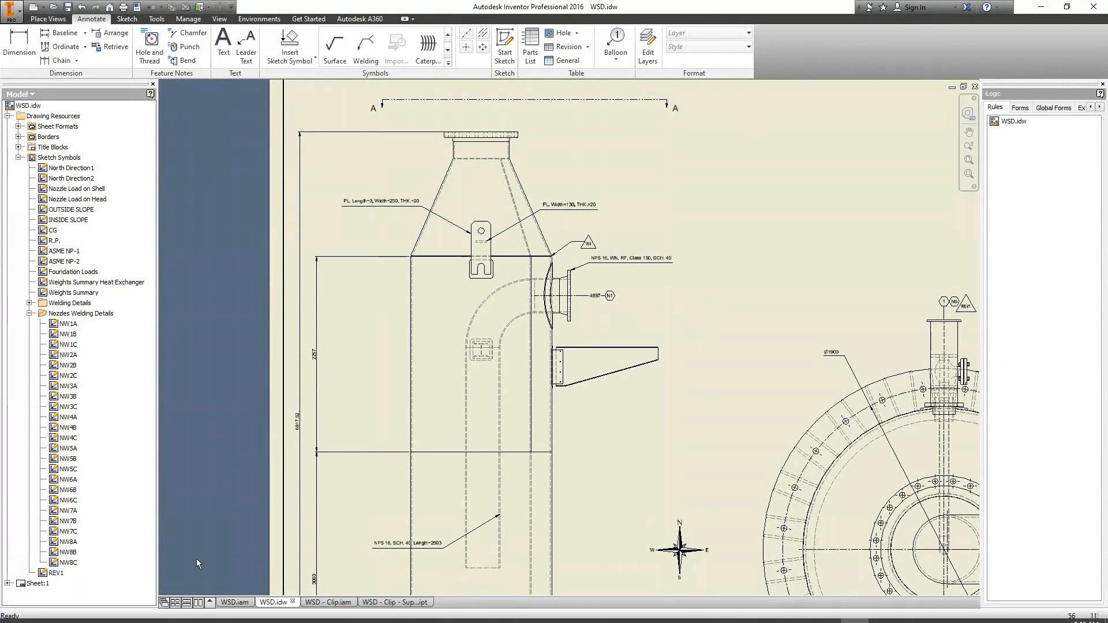
Step: In the WSD.iam assembly, open nozzle N1's subassembly and its pipe part for in-place editing
click(230, 603)
scroll(642, 248, down, 6)
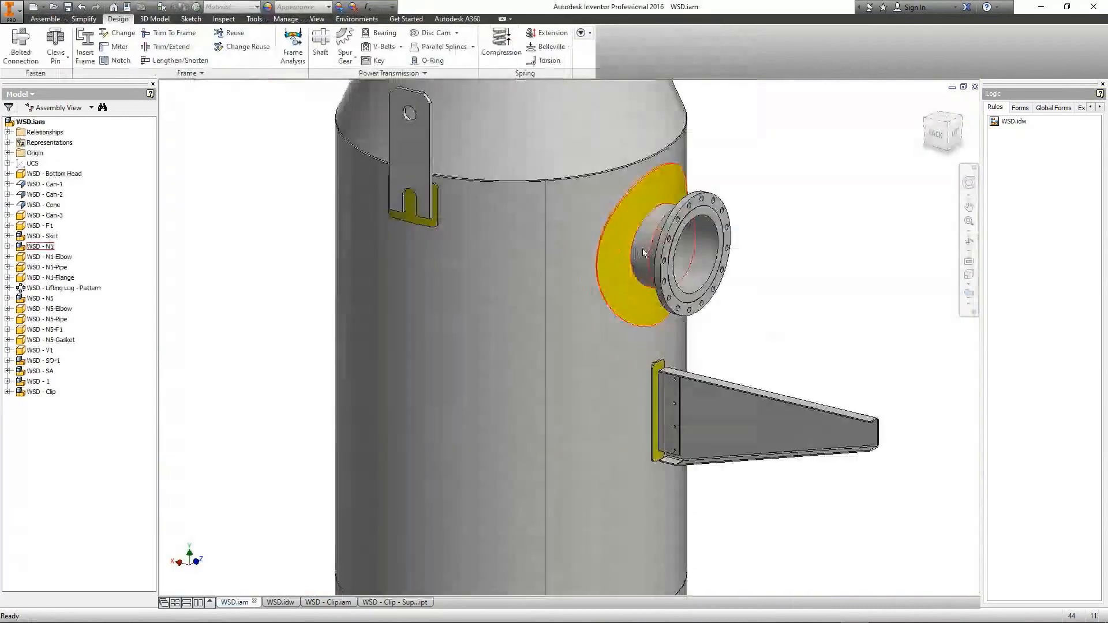
click(658, 207)
double_click(659, 209)
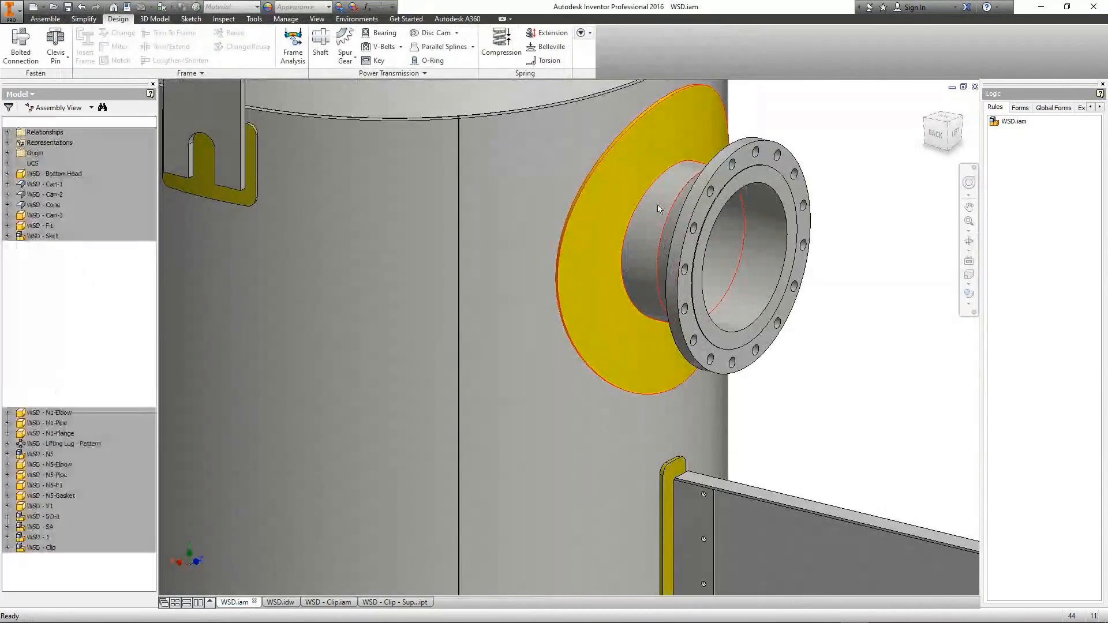
double_click(660, 209)
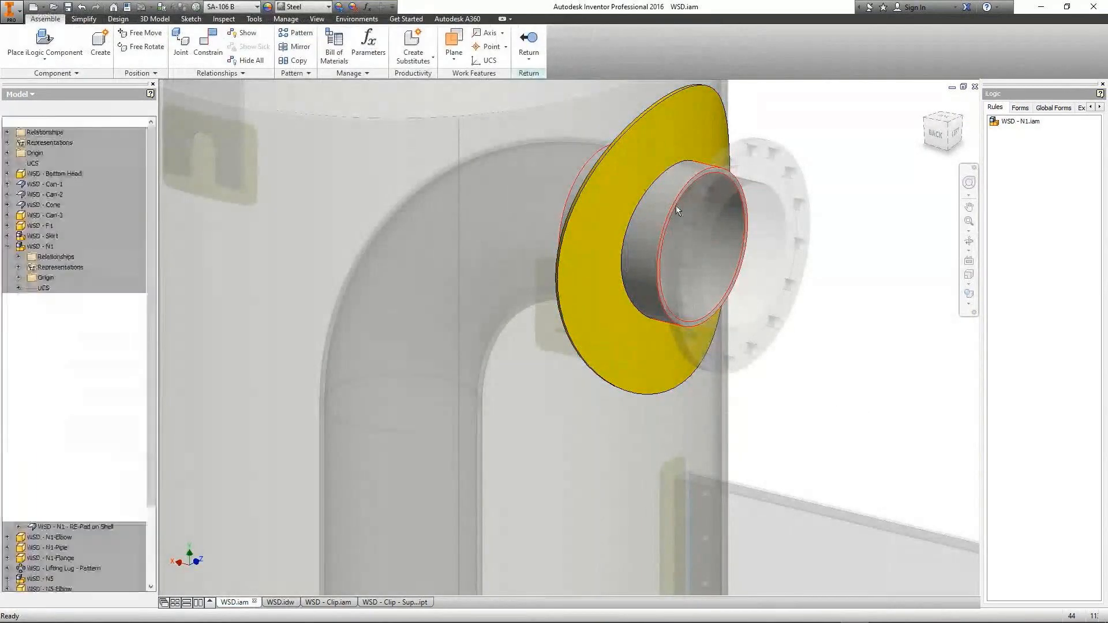
click(176, 19)
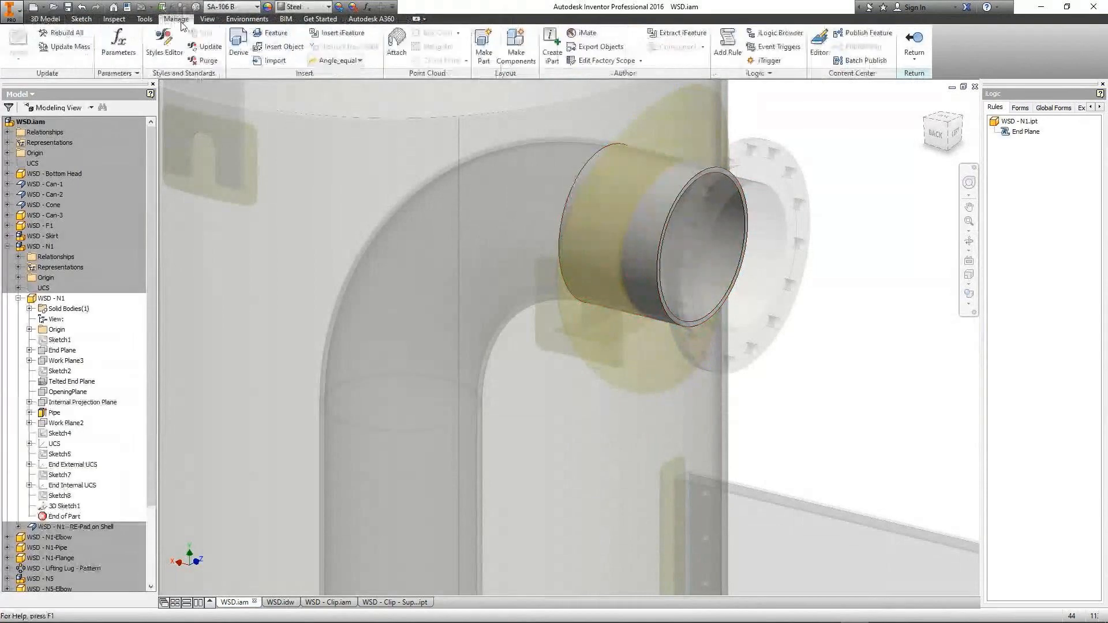
Step: Check the Orientation user parameter of the N1 pipe part
click(118, 42)
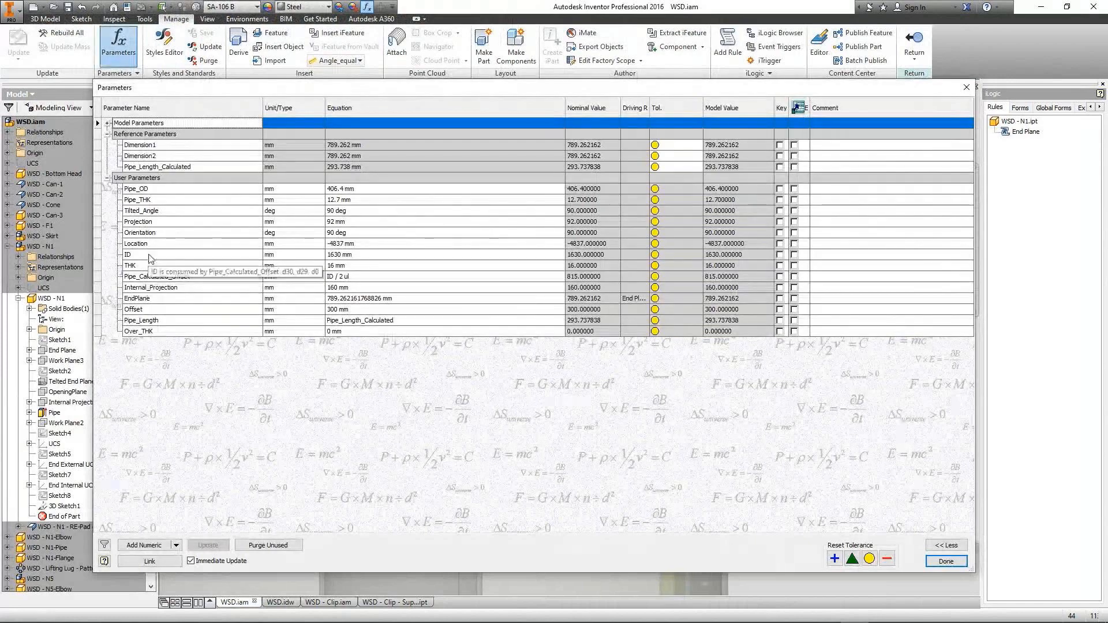
click(405, 233)
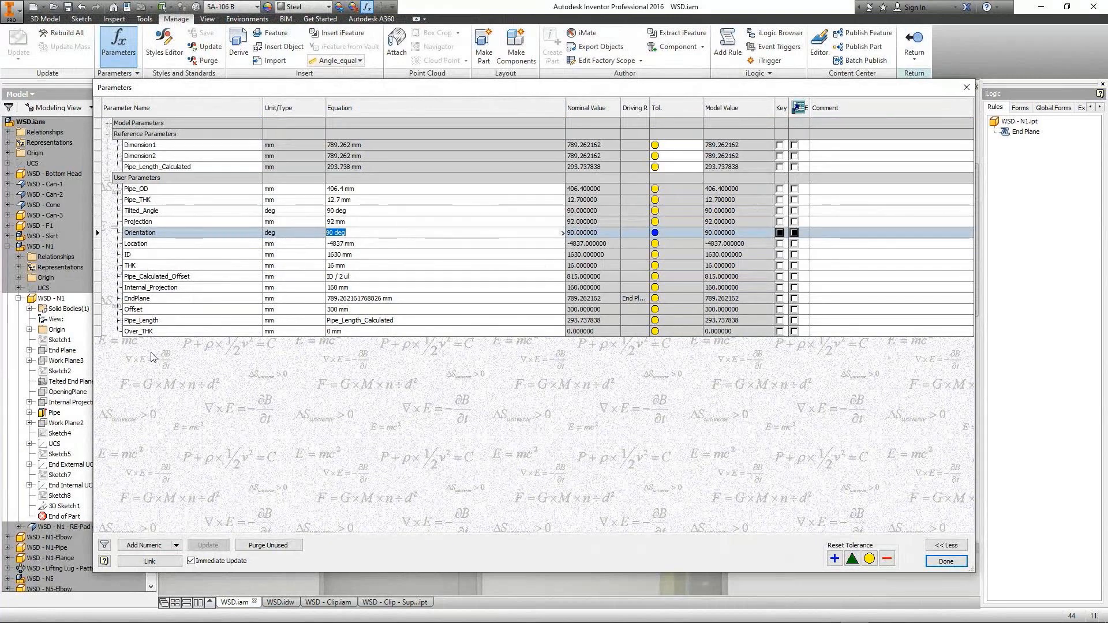
click(930, 564)
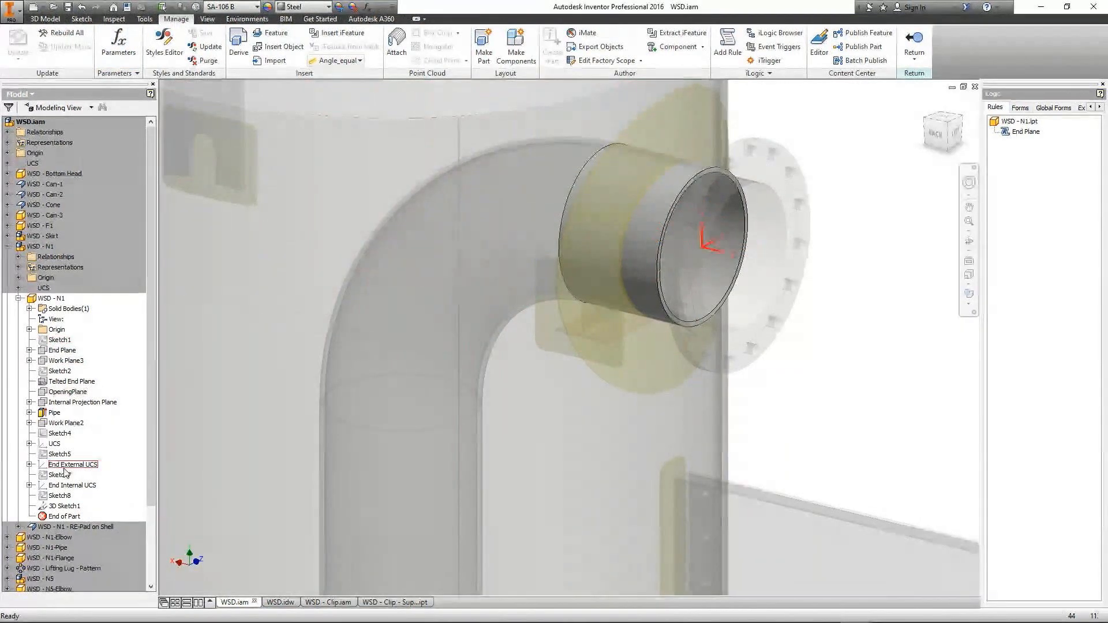
Step: Set the N1 pipe part's Orientation parameter to 45 deg and finish editing the part
click(119, 44)
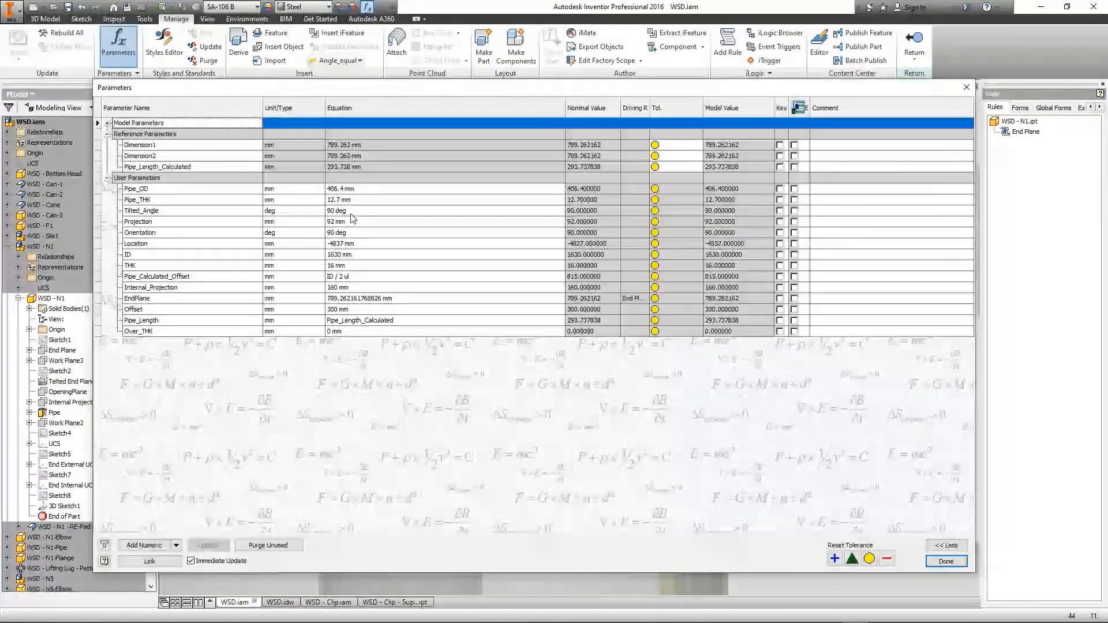
click(350, 211)
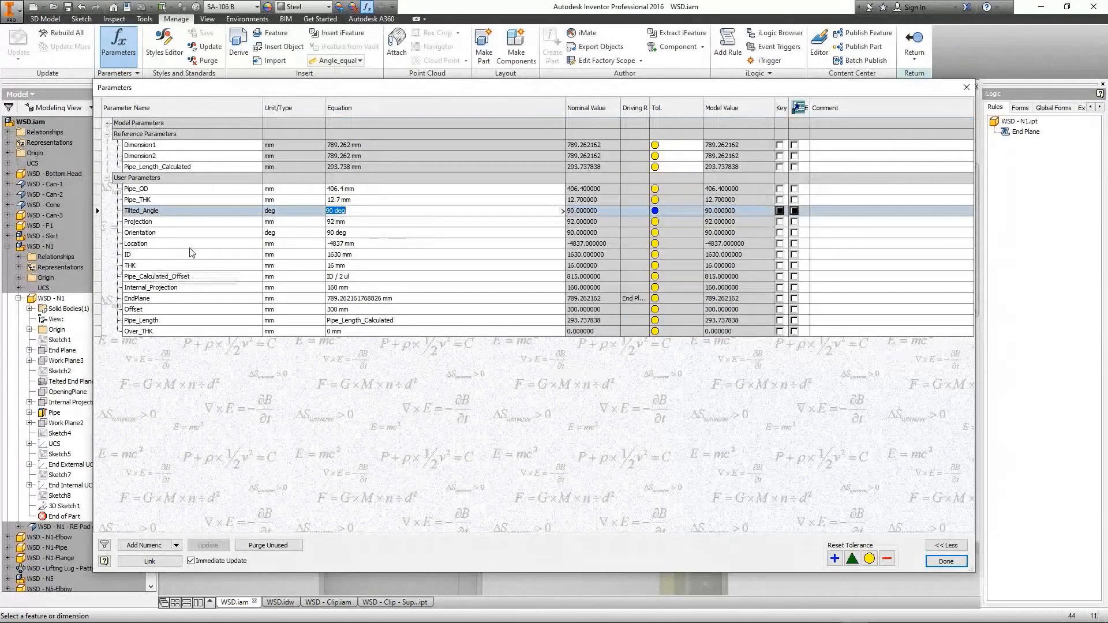
click(347, 233)
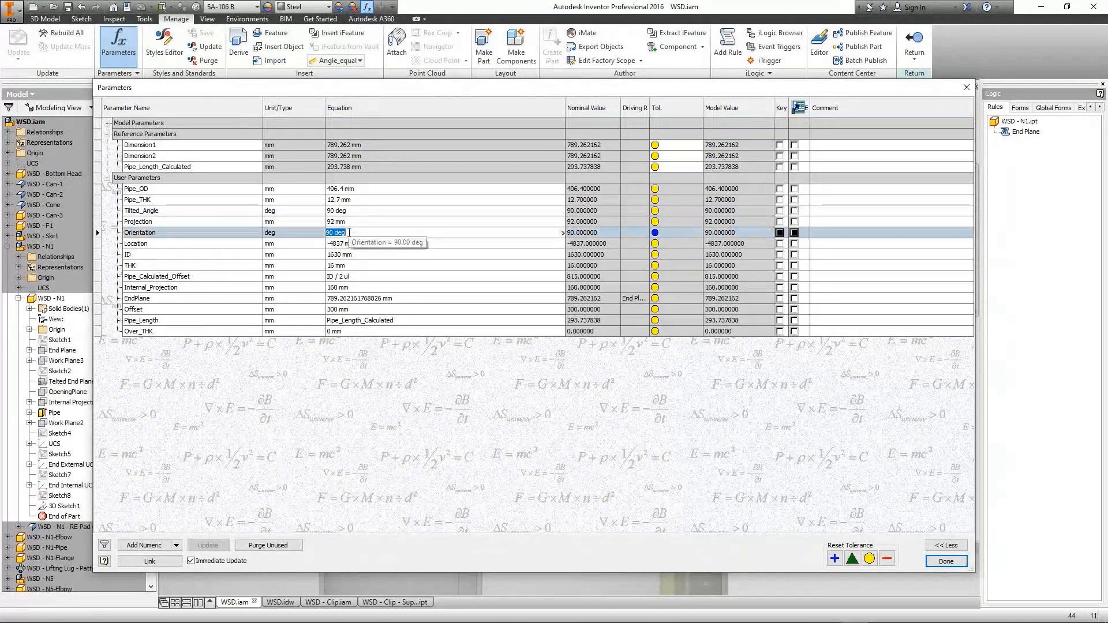
text(45)
click(946, 562)
right_click(845, 249)
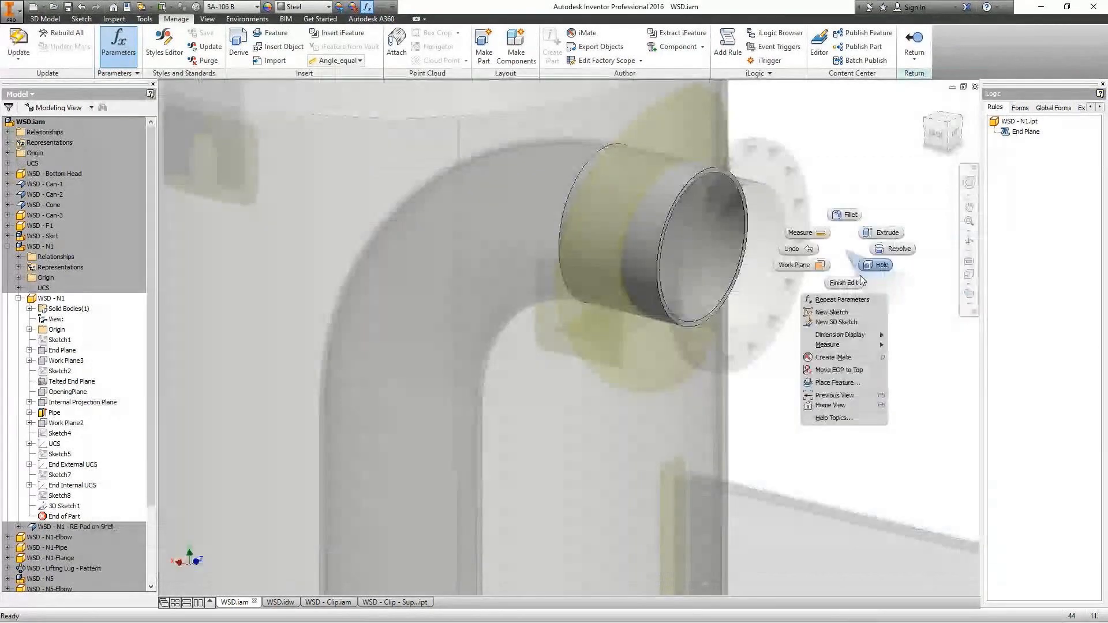
click(844, 283)
key(F2)
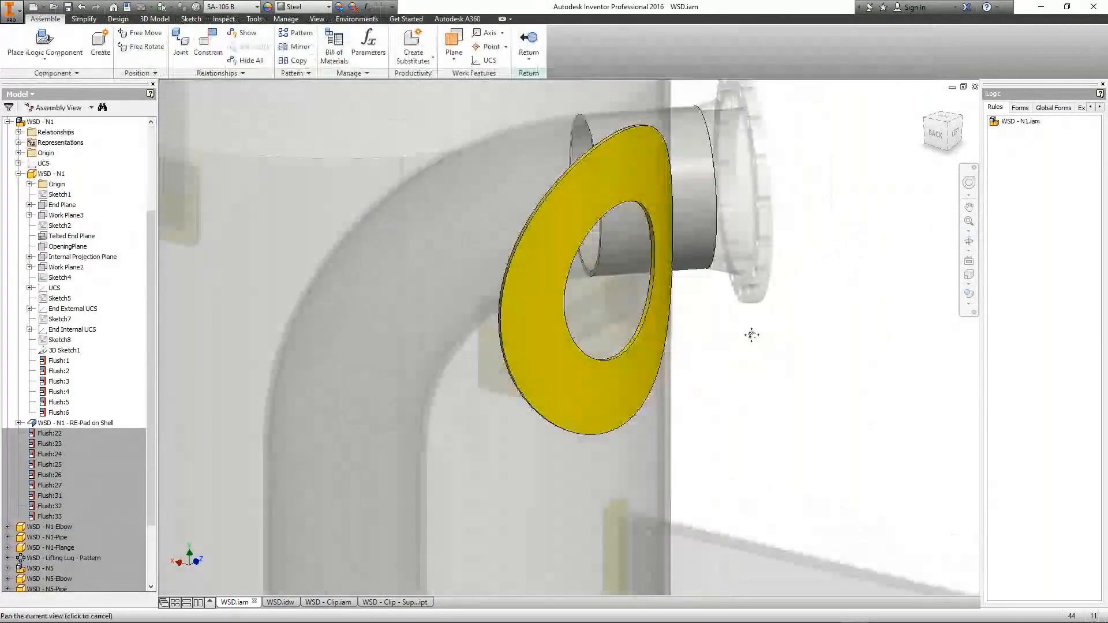
Step: Open the reinforcing pad of nozzle N1 on the shell for in-place editing
middle_drag(752, 335, 709, 353)
click(969, 241)
scroll(703, 254, down, 6)
drag(702, 257, 623, 254)
scroll(726, 239, up, 2)
right_click(728, 245)
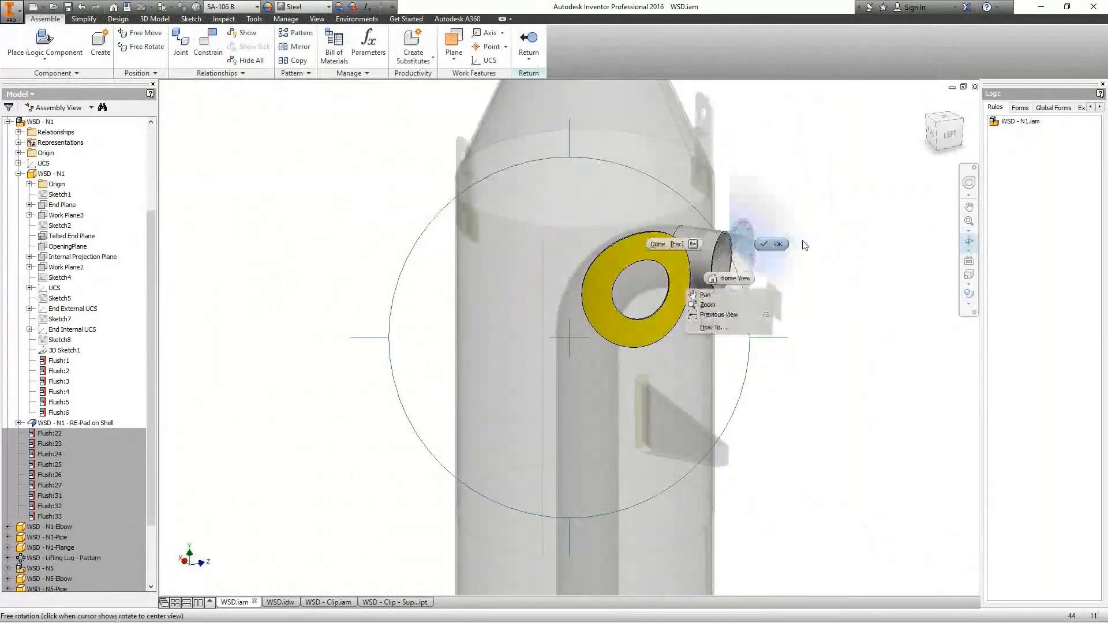
click(805, 245)
click(685, 250)
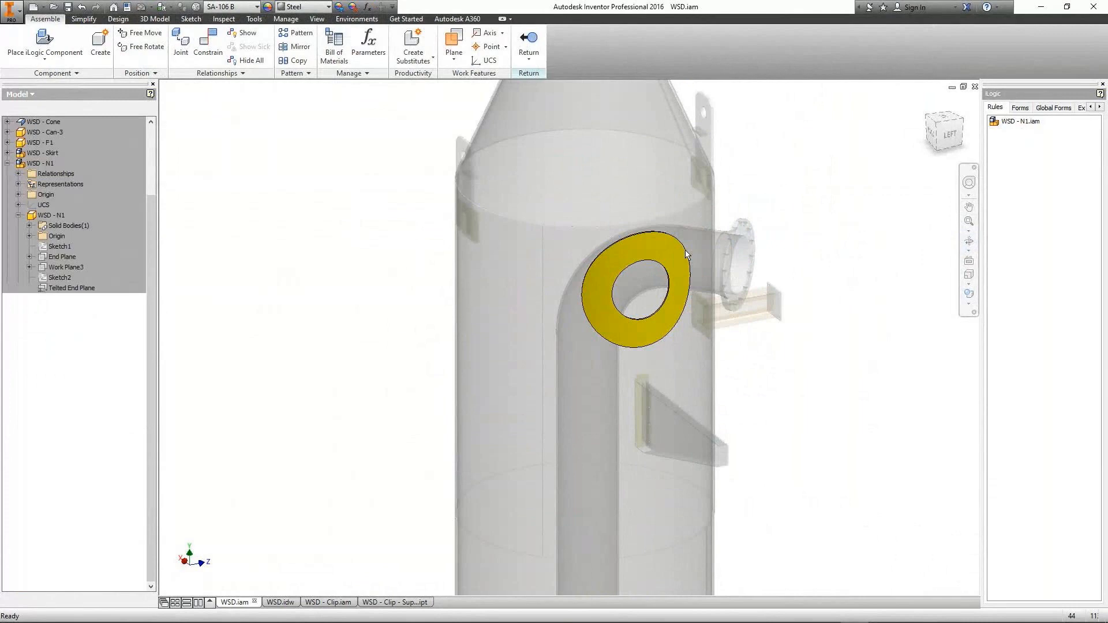
double_click(685, 254)
Step: Set the reinforcing pad's Orientation user parameter to 45 deg and finish editing the pad
click(224, 18)
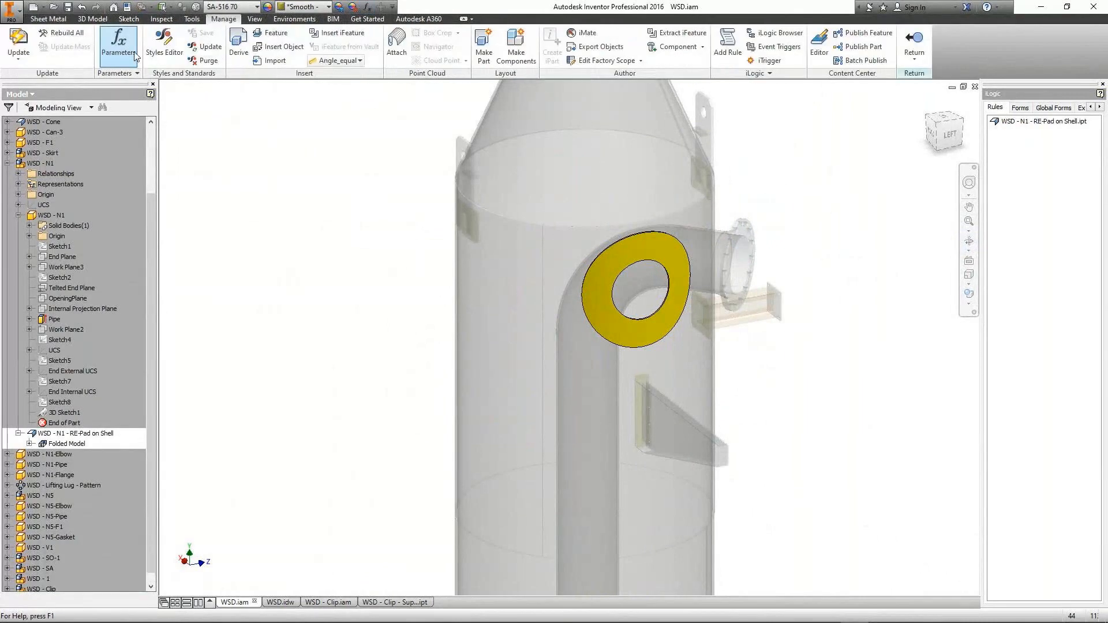
click(134, 55)
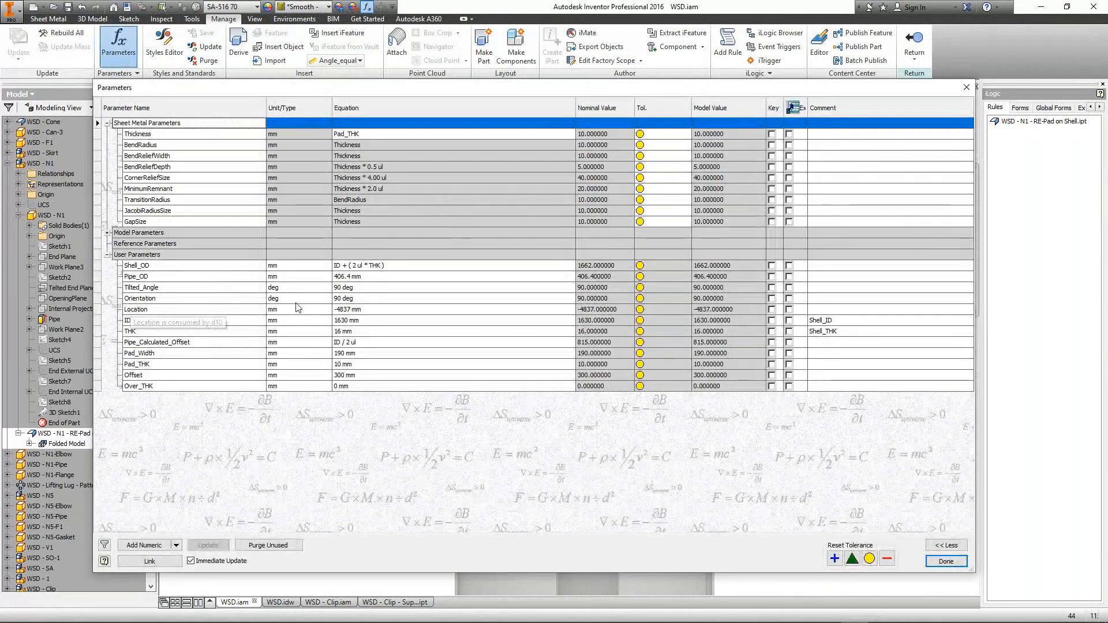
click(360, 298)
text(45)
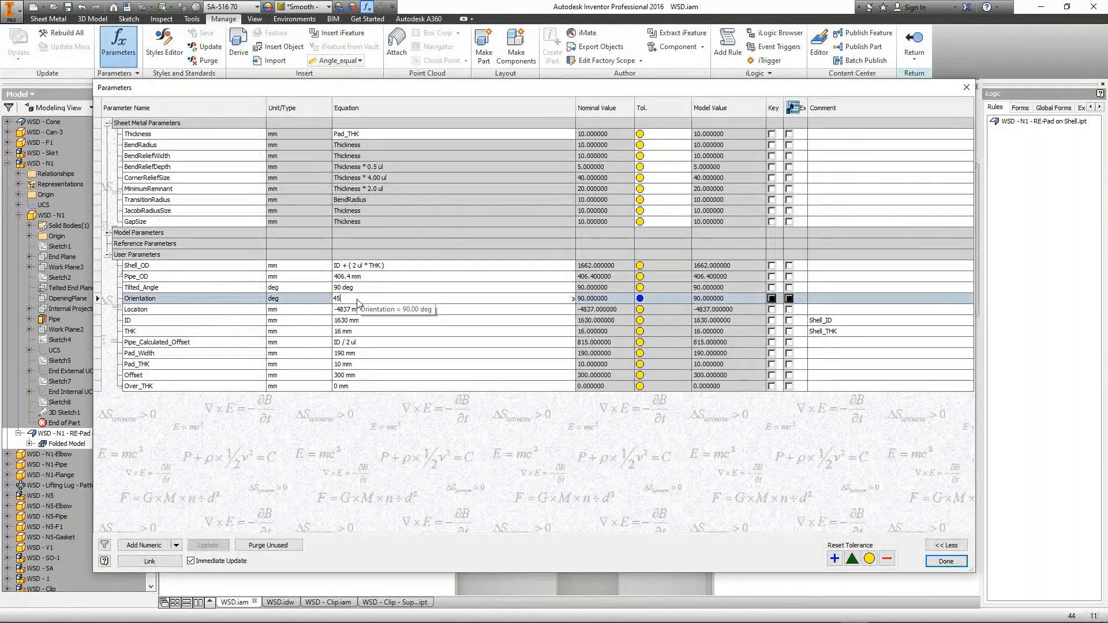
key(Return)
click(945, 561)
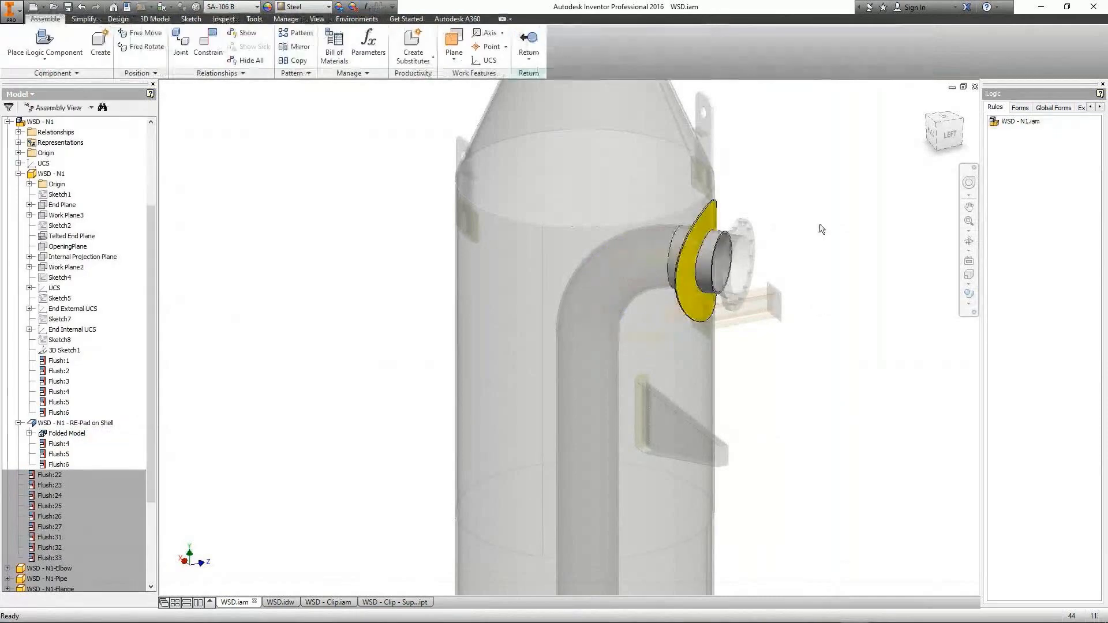
Step: Return to the top-level WSD.iam assembly and inspect nozzle N1 and its pad on the vessel
right_click(817, 229)
click(818, 257)
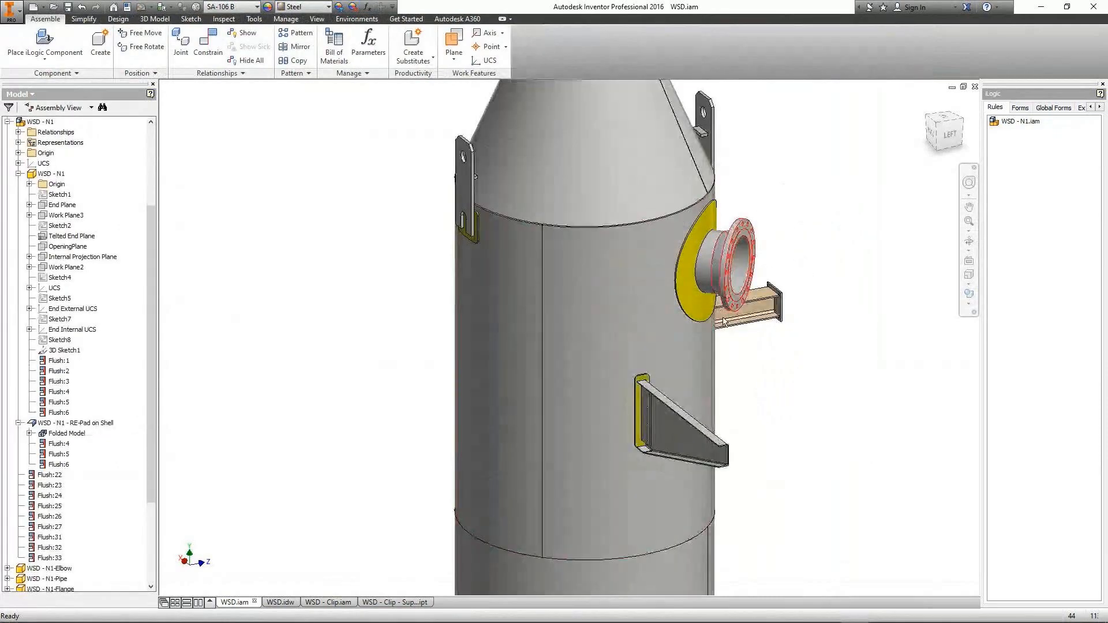
click(967, 246)
click(965, 246)
drag(635, 323, 692, 268)
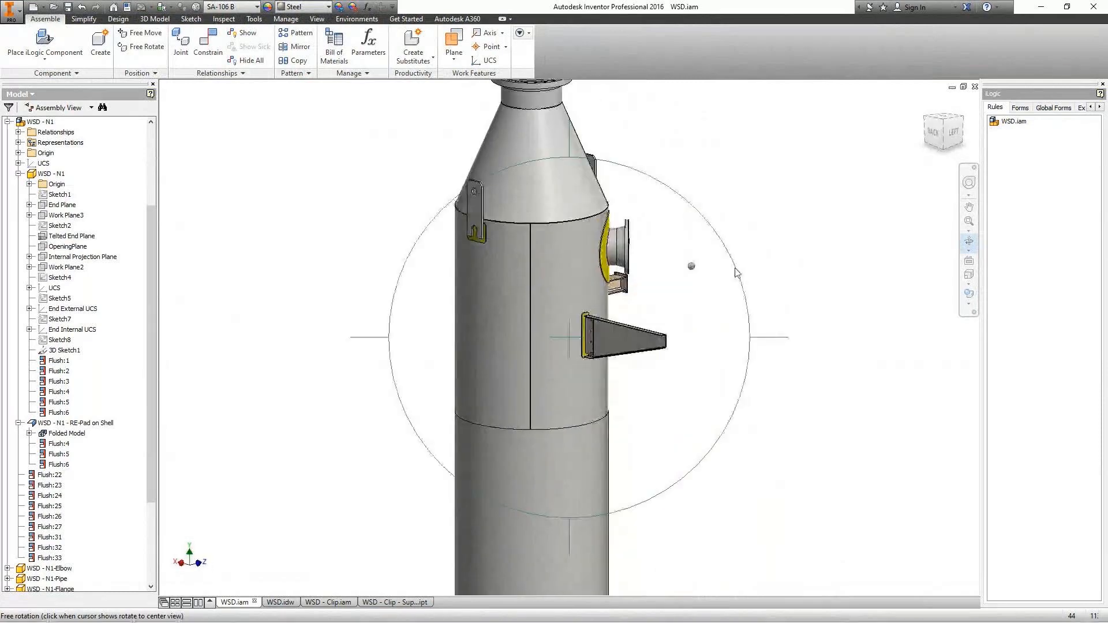
key(Escape)
Step: In WSD.idw's view A, add a bisector centerline along nozzle N1 reaching beyond its flange, and move the N1 balloon to its outer end
click(280, 603)
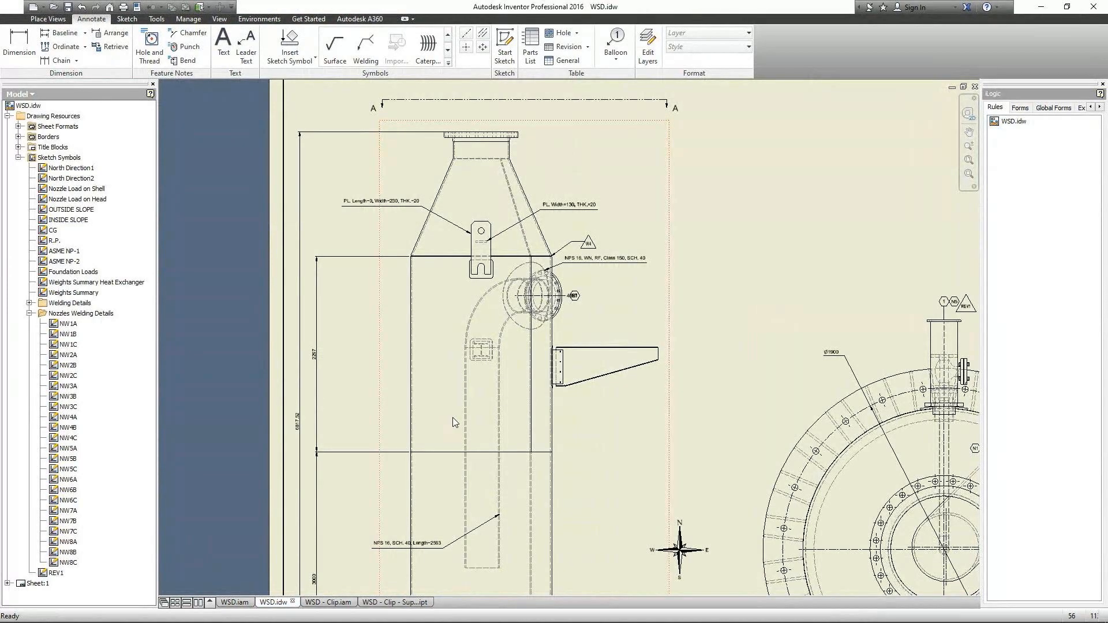
middle_drag(624, 289, 344, 181)
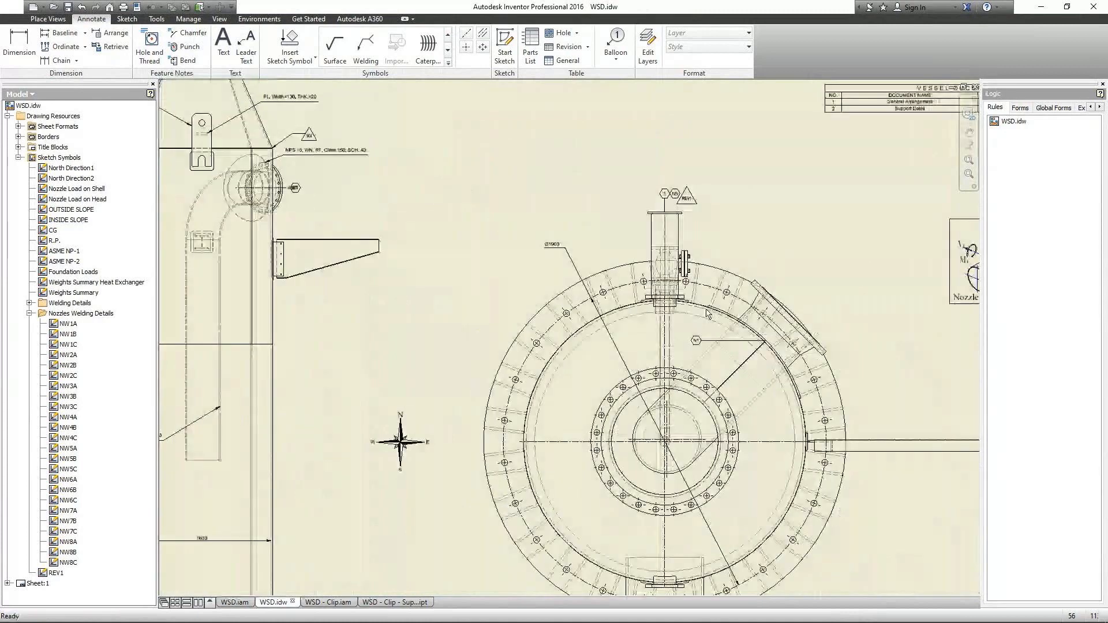
scroll(709, 313, up, 3)
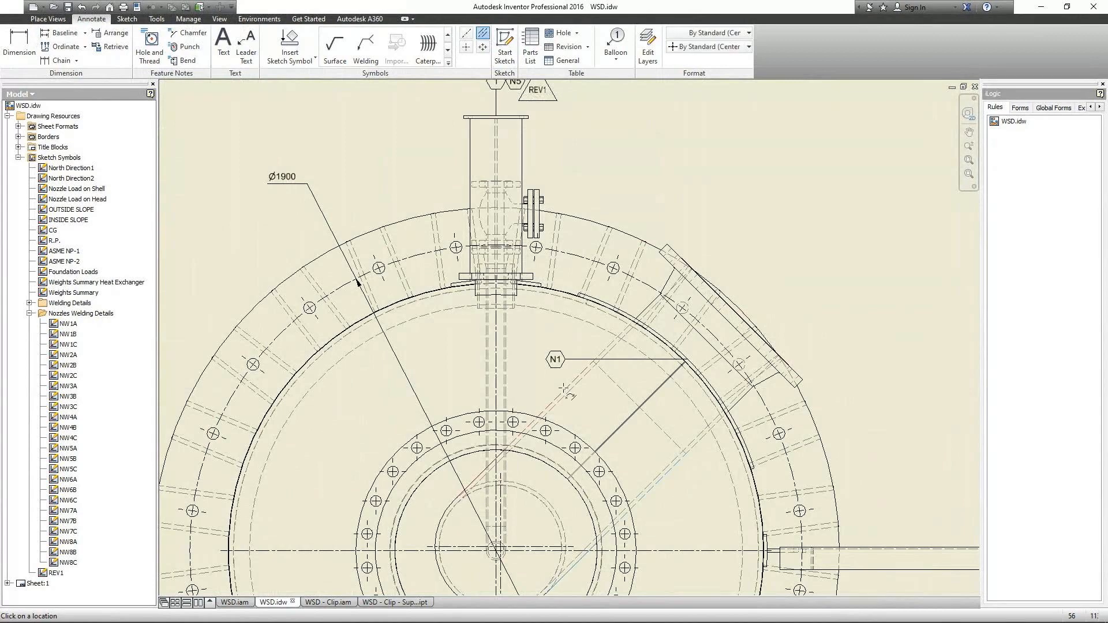
scroll(624, 391, down, 3)
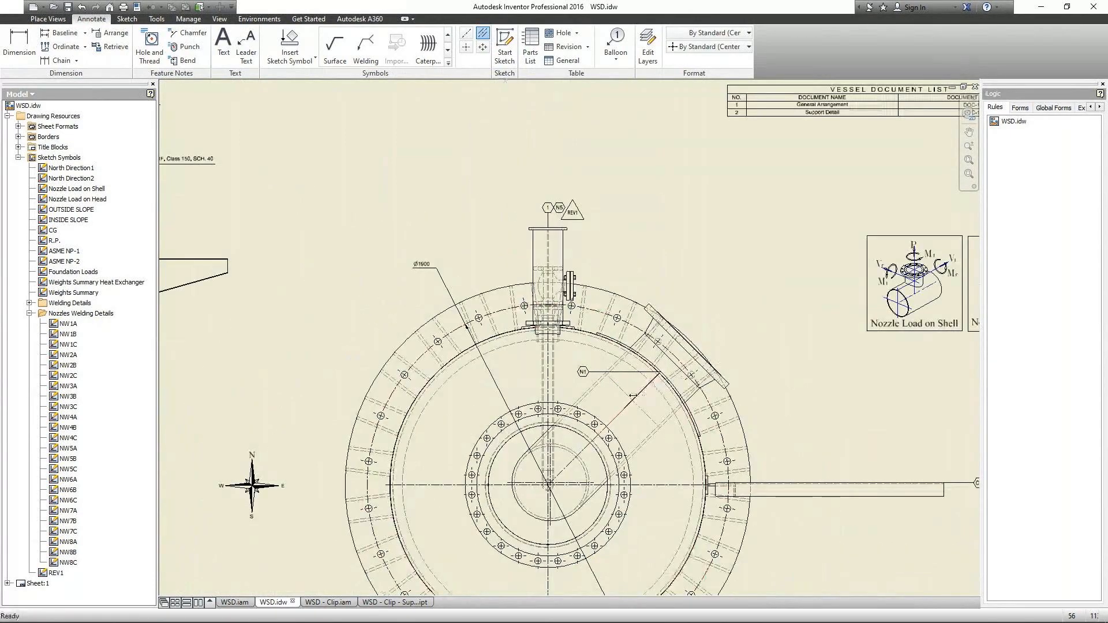
key(Escape)
drag(636, 397, 706, 327)
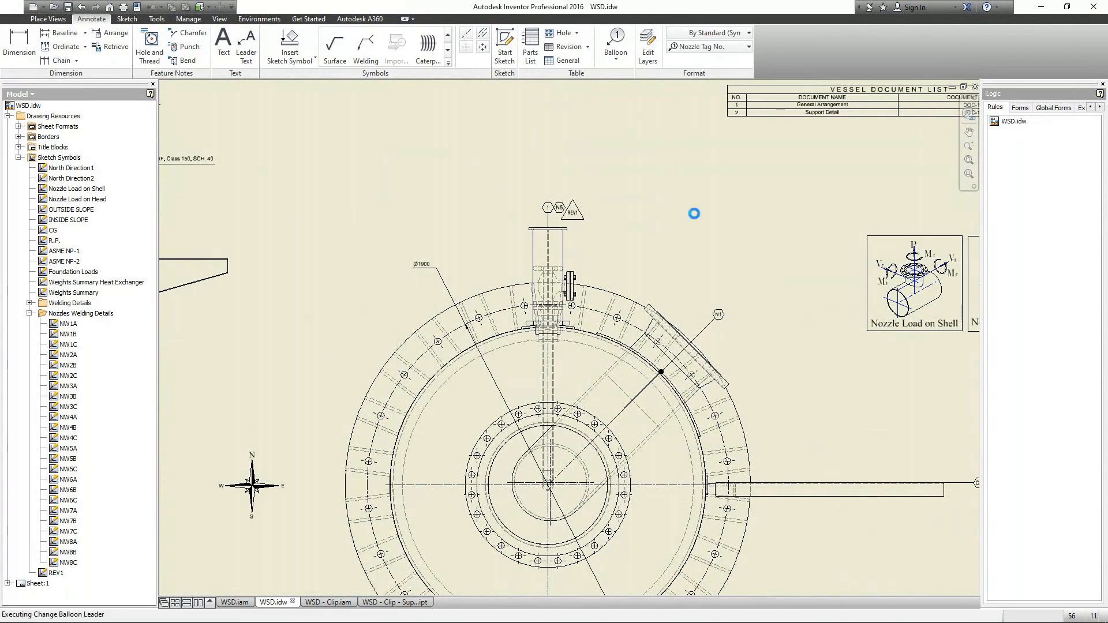
Step: Dimension the angle between the vessel's vertical centerline and nozzle N1's centerline, placing it outside the skirt ring in view A
key(d)
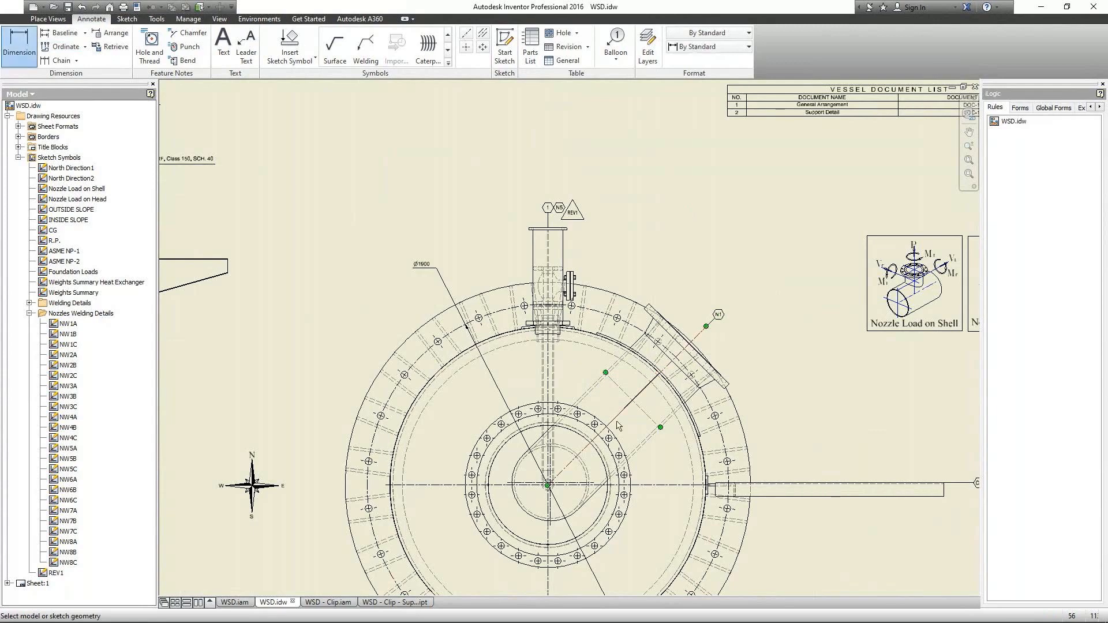
click(549, 368)
click(692, 340)
click(649, 264)
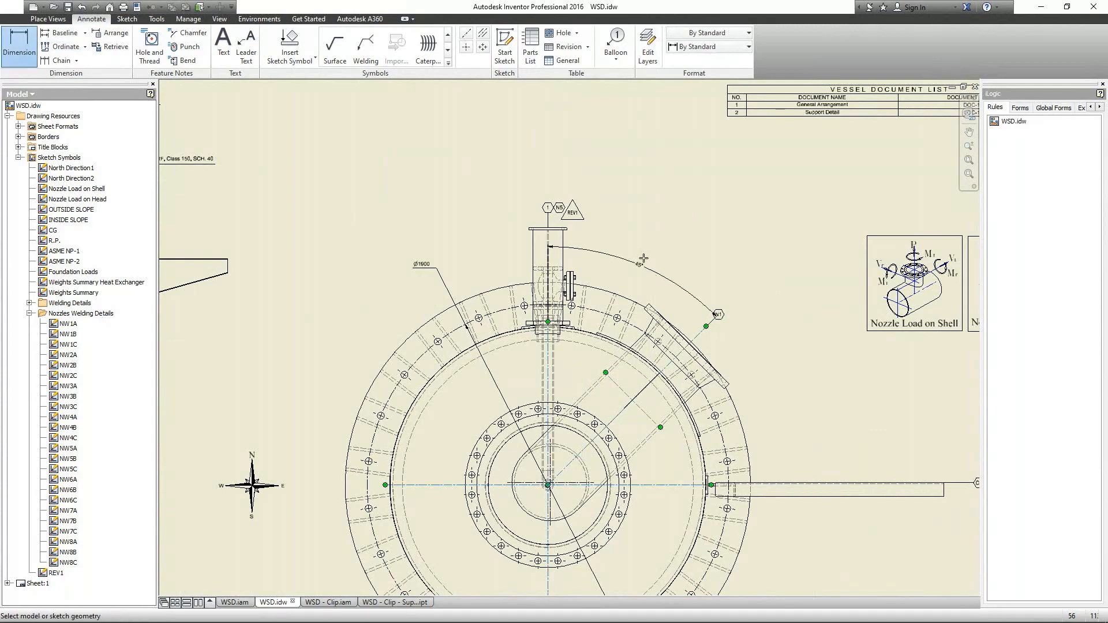
scroll(674, 263, up, 5)
right_click(581, 199)
click(615, 199)
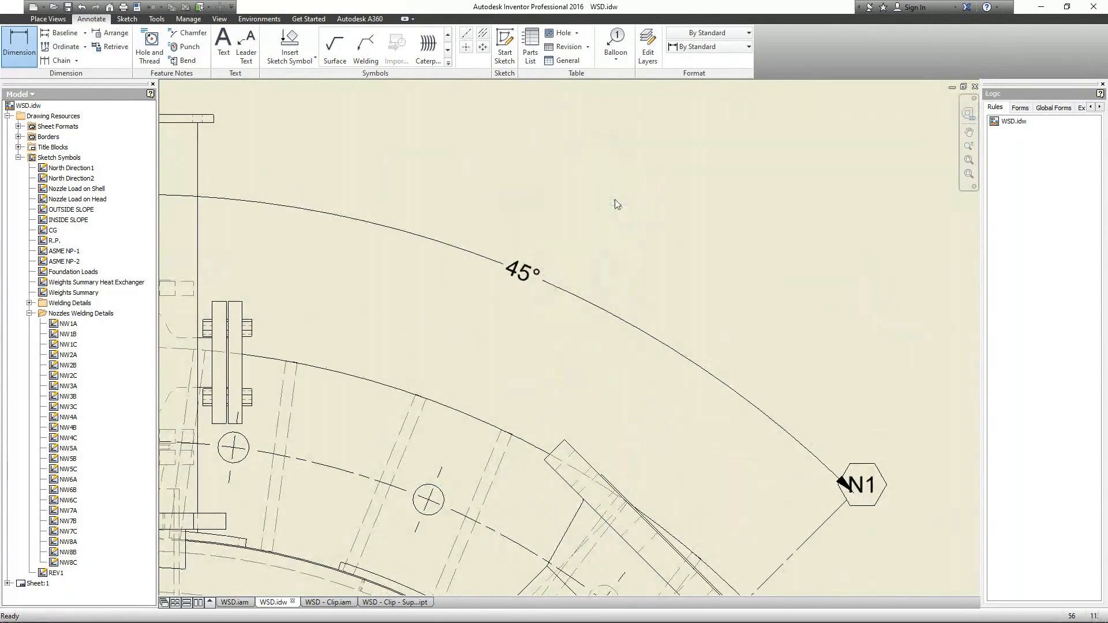
scroll(615, 199, down, 5)
middle_click(614, 199)
middle_click(615, 199)
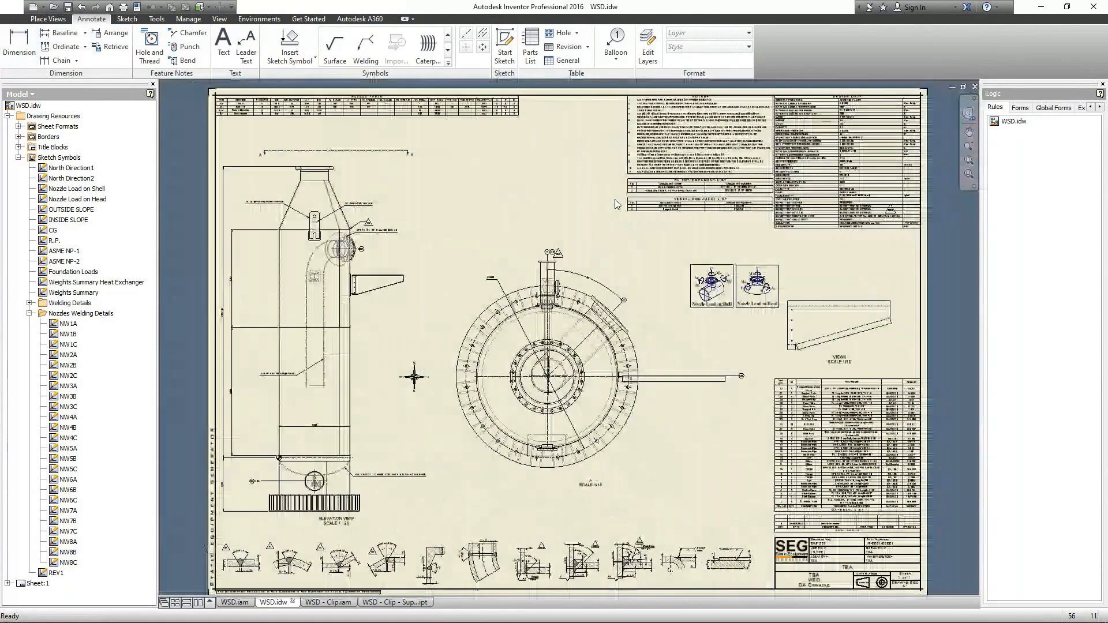
Step: Examine the ellipsoidal head row of the material list across its quantity, description, technical characteristics, material and weight
scroll(616, 203, down, 1)
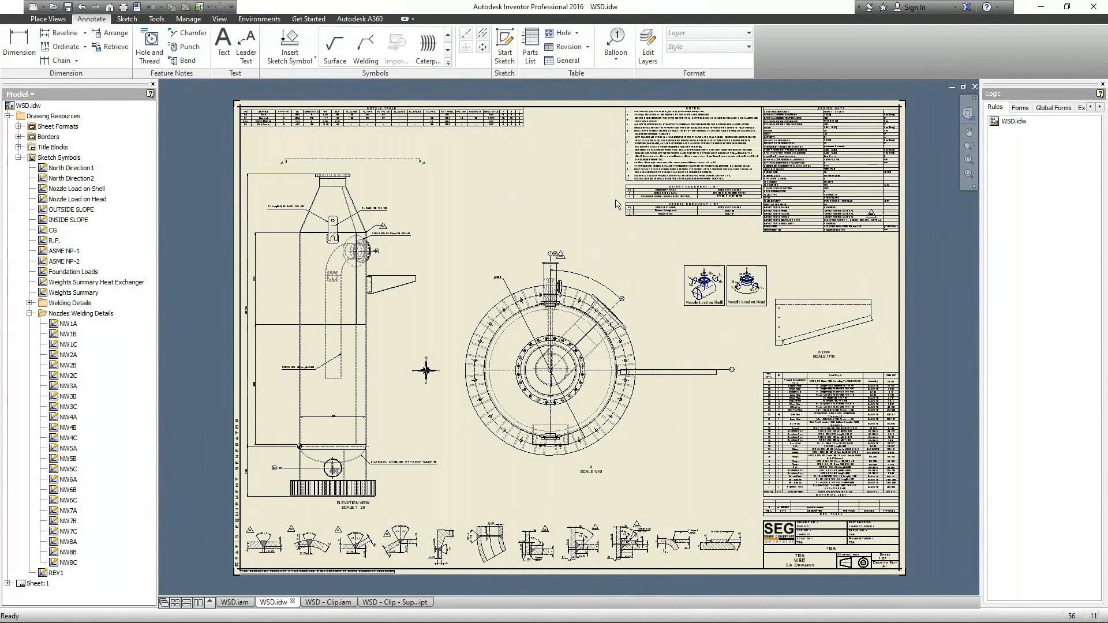
scroll(814, 469, up, 3)
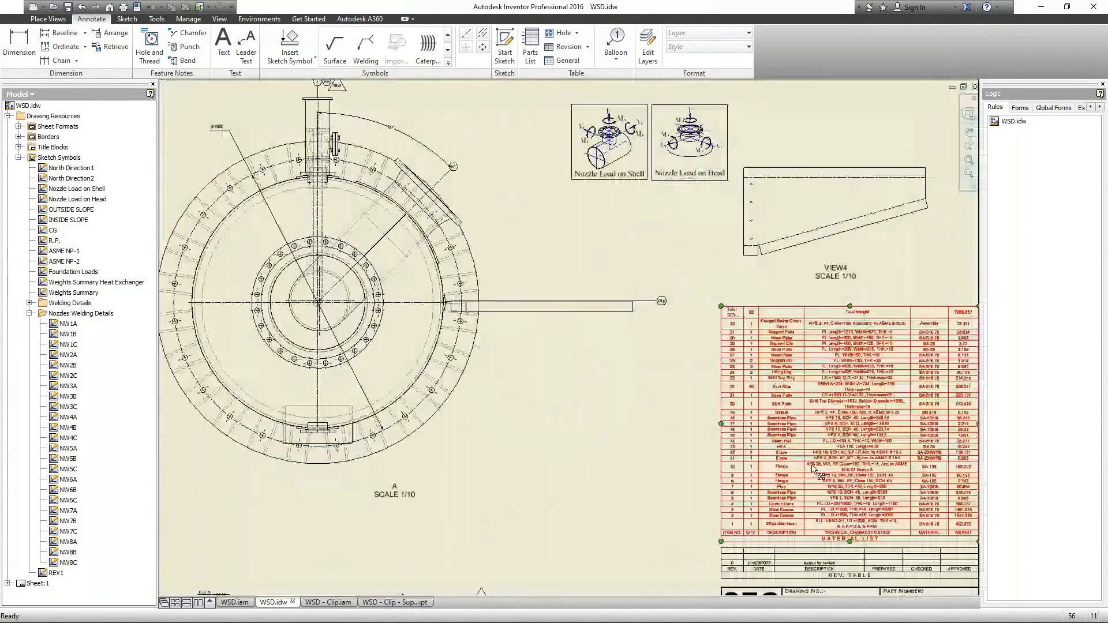
scroll(814, 469, up, 5)
mouse_move(813, 468)
middle_down()
mouse_move(611, 310)
mouse_move(592, 261)
mouse_move(587, 282)
middle_up()
double_click(803, 287)
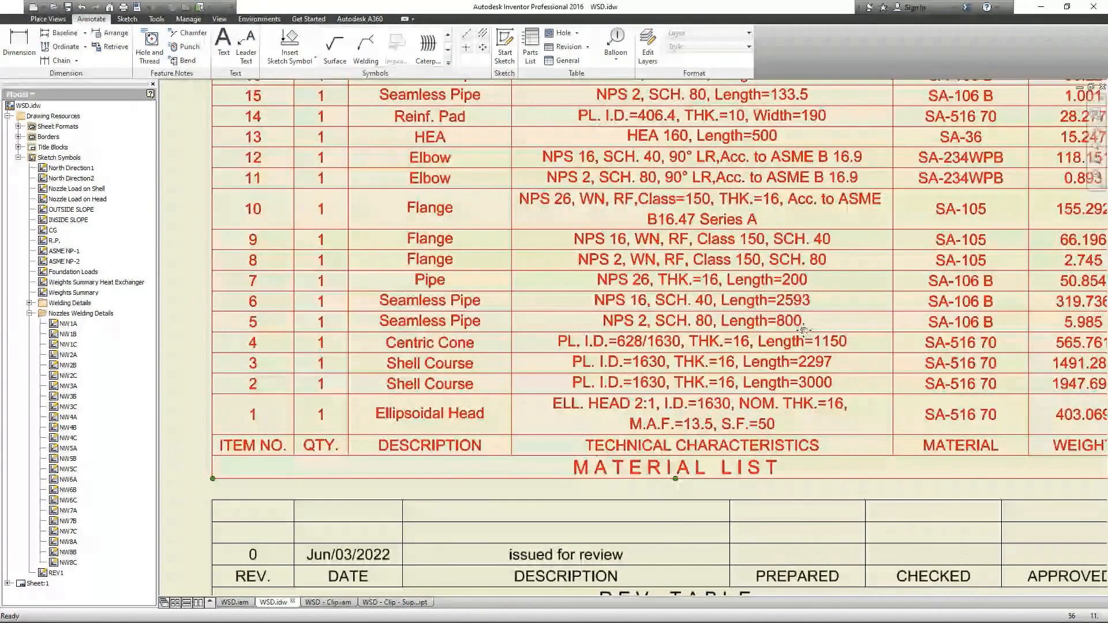
scroll(260, 438, up, 3)
middle_drag(222, 431, 266, 459)
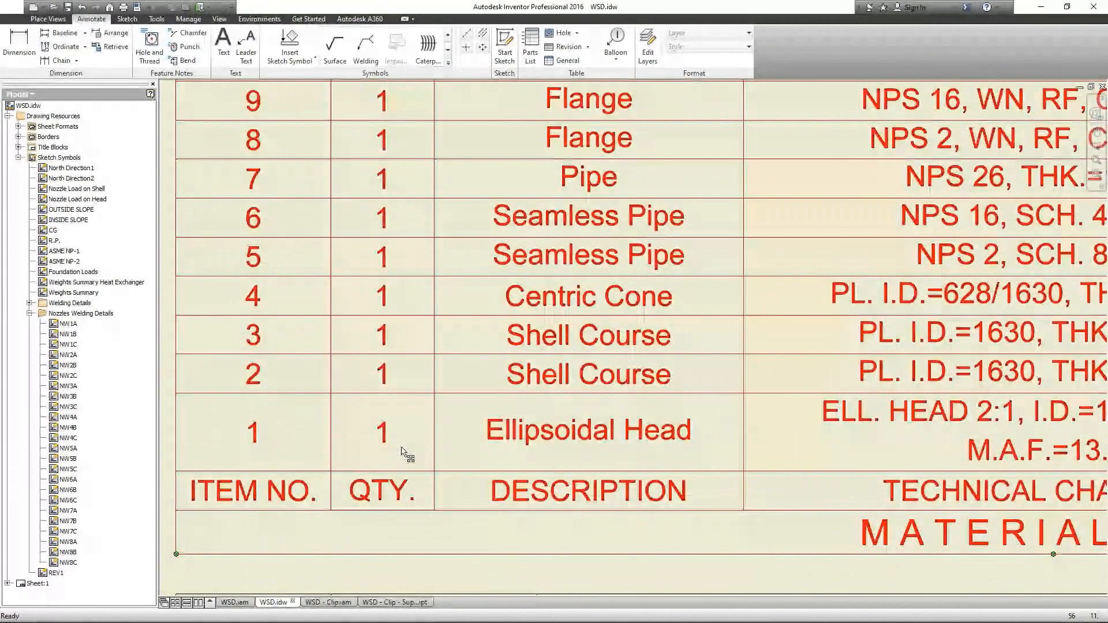
middle_drag(612, 431, 545, 428)
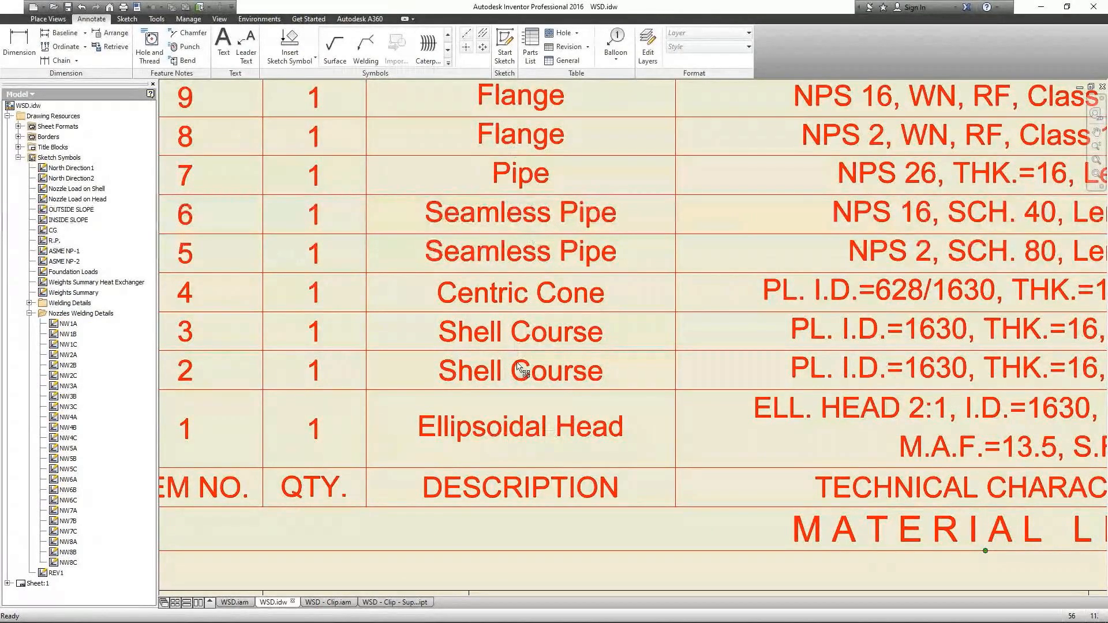
middle_drag(866, 457, 496, 451)
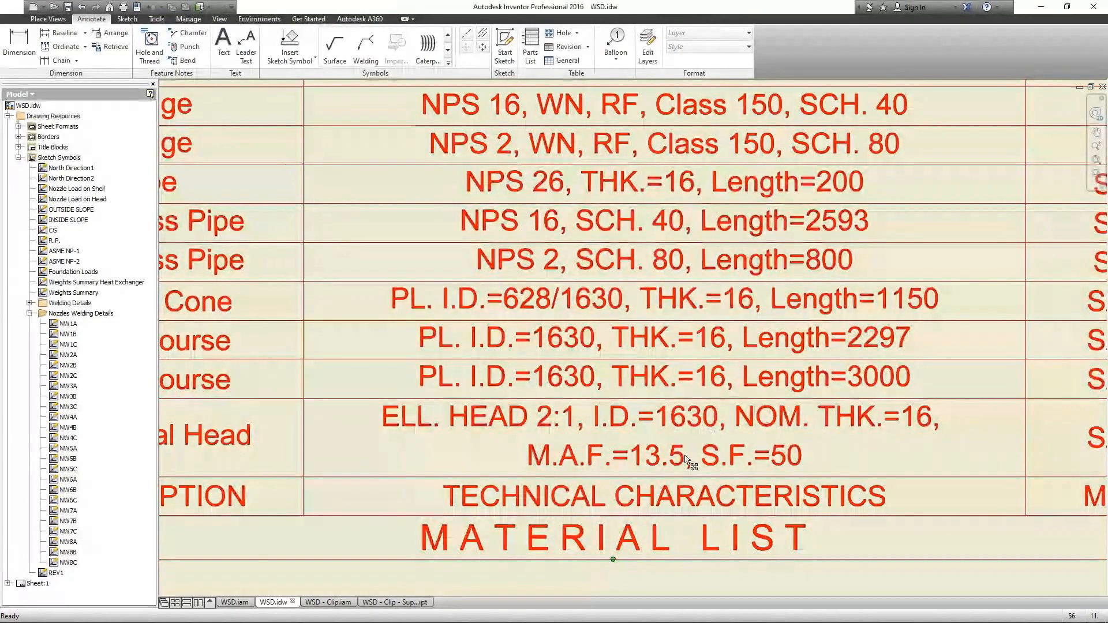
middle_drag(796, 462, 653, 449)
middle_drag(1098, 441, 943, 445)
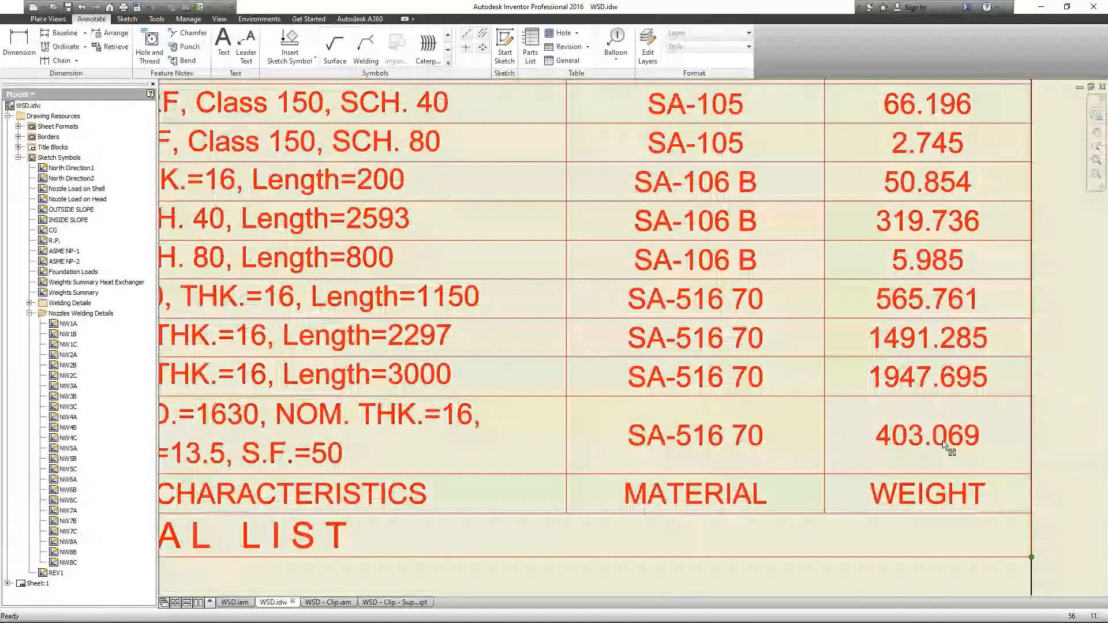
Step: Examine the descriptions and technical characteristics of the NPS 16 elbow and the HEA profile in the material list
scroll(942, 444, down, 2)
middle_drag(587, 391, 752, 519)
scroll(459, 325, up, 3)
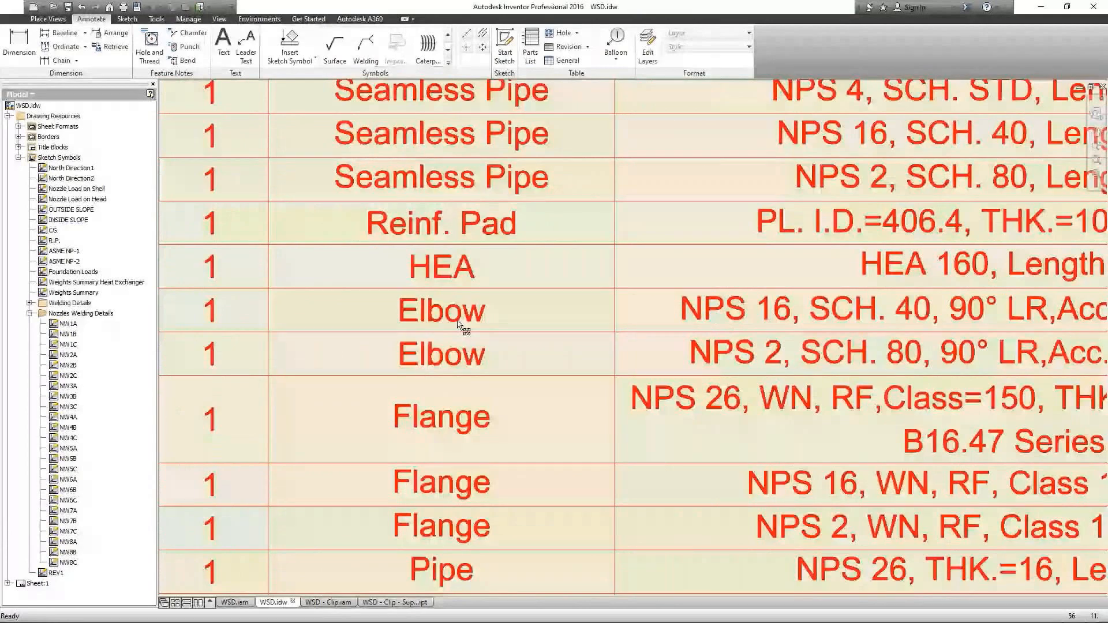
middle_drag(634, 319, 428, 372)
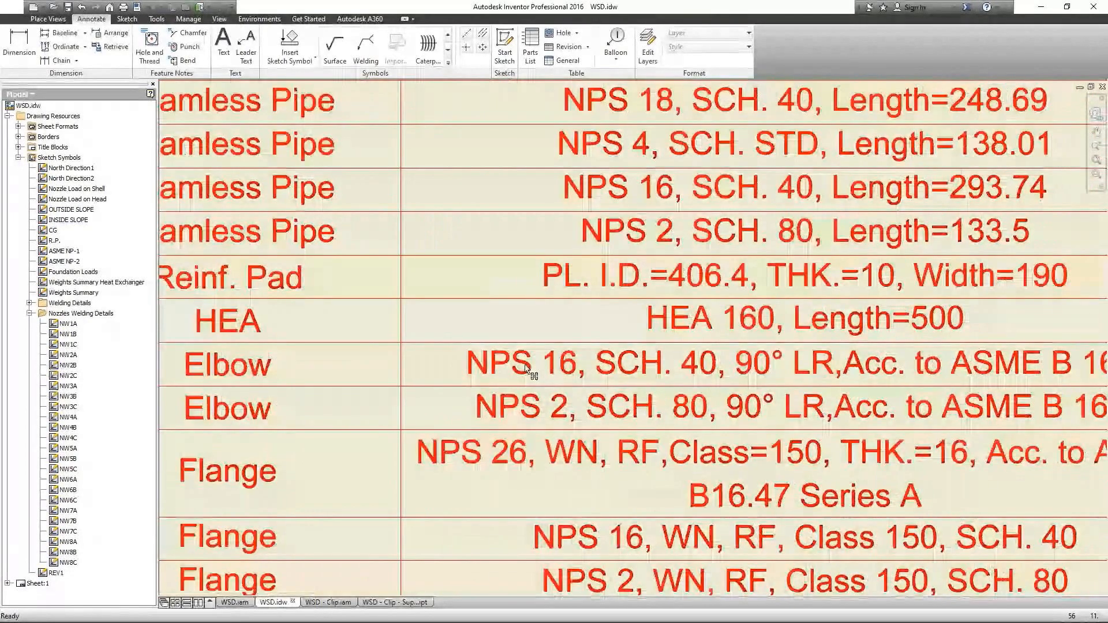
middle_drag(525, 370, 480, 369)
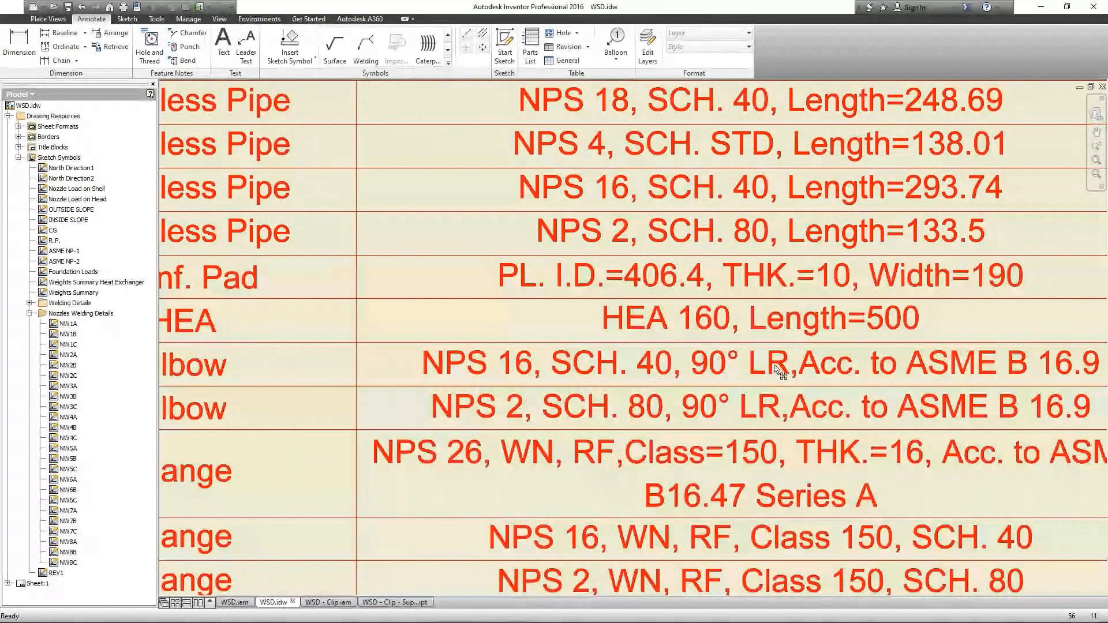
middle_drag(920, 377, 850, 375)
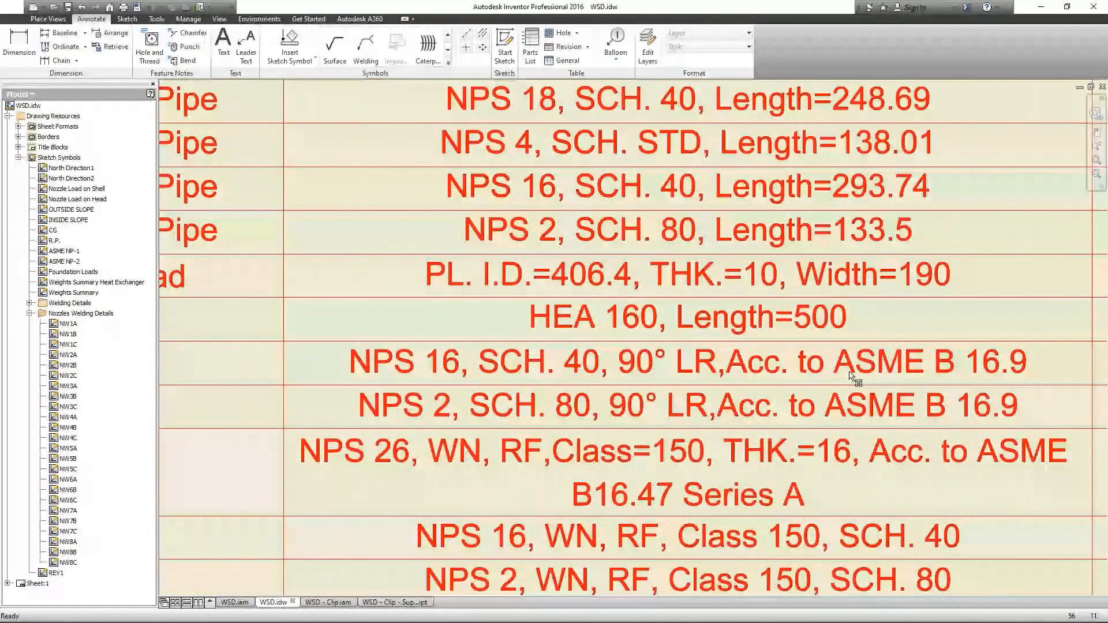
scroll(851, 376, down, 3)
scroll(468, 362, up, 3)
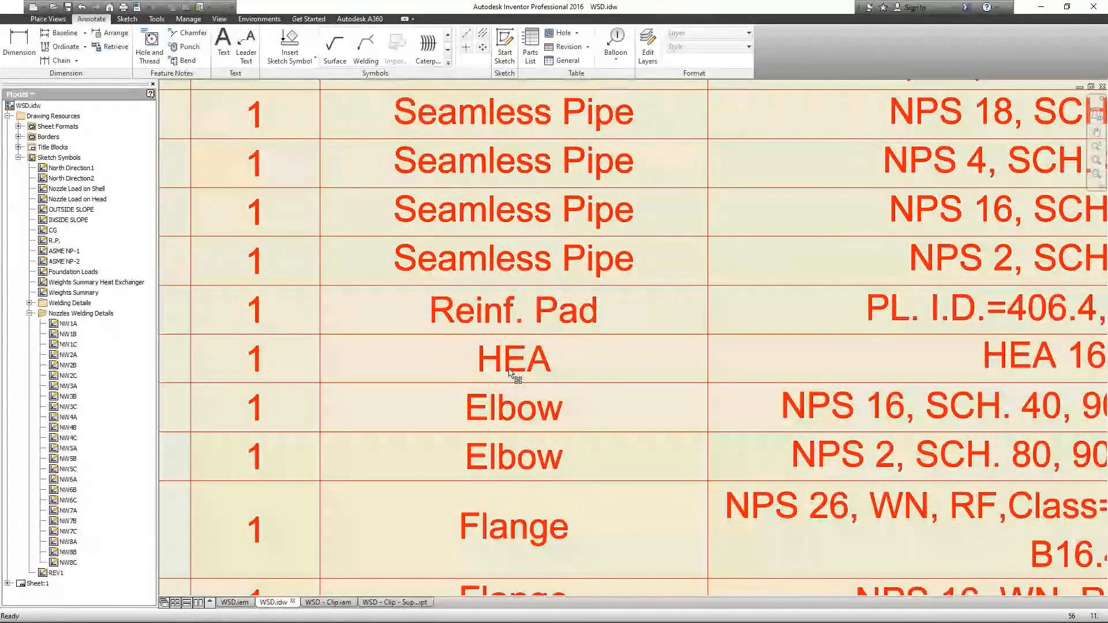
middle_drag(991, 380, 701, 382)
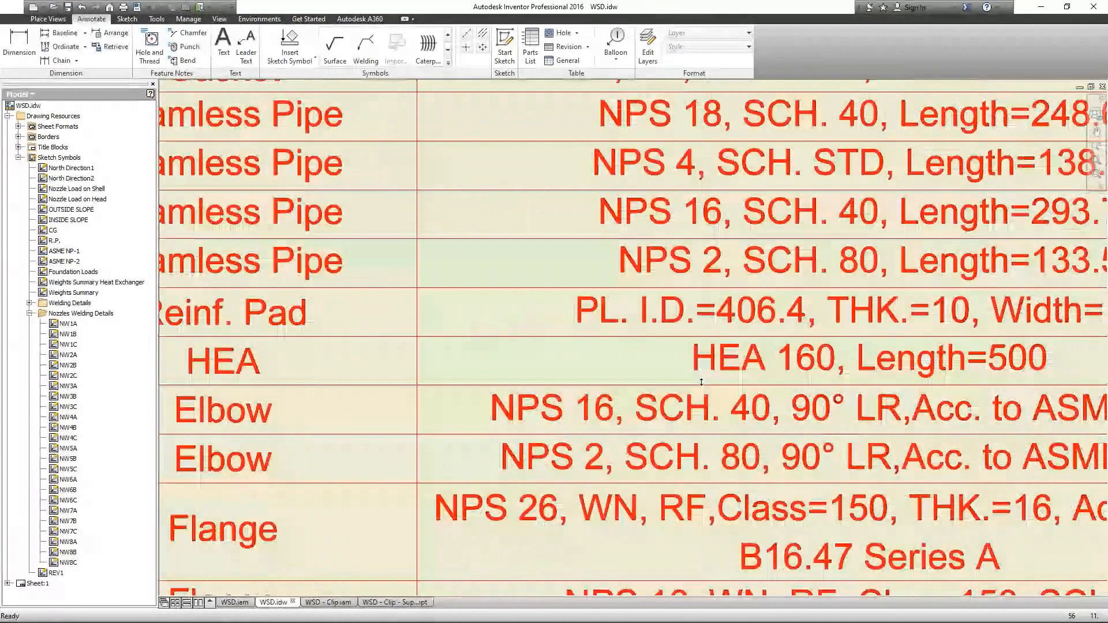
middle_drag(891, 380, 743, 375)
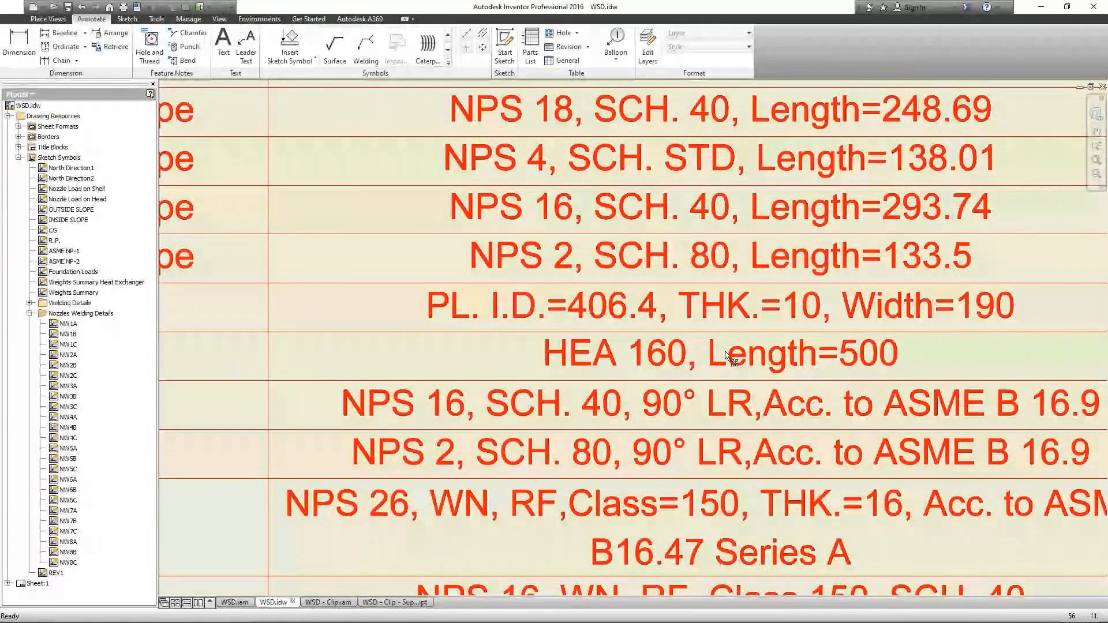
Step: Look over the whole material list, from the total weight row to the technical characteristics of the shell courses and ellipsoidal head
scroll(728, 357, down, 2)
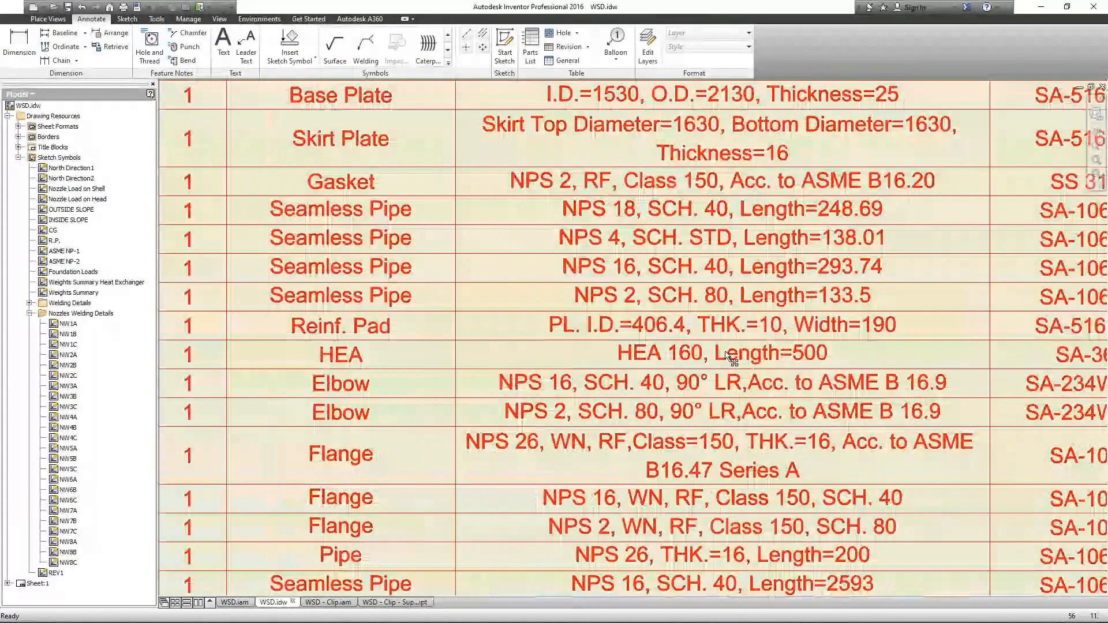
scroll(635, 491, down, 2)
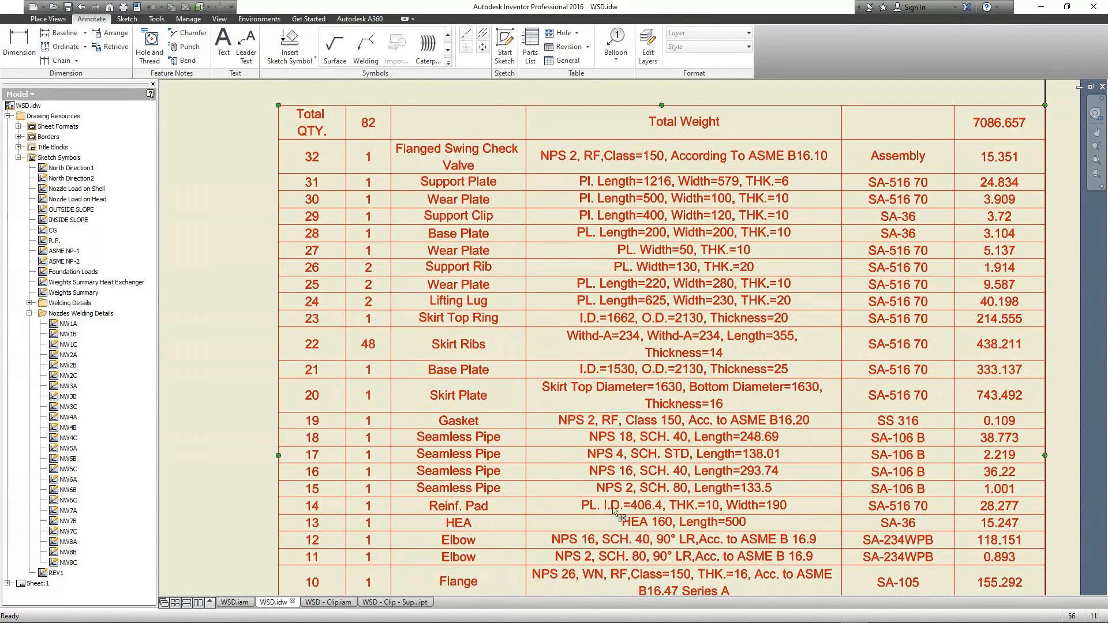
key(Escape)
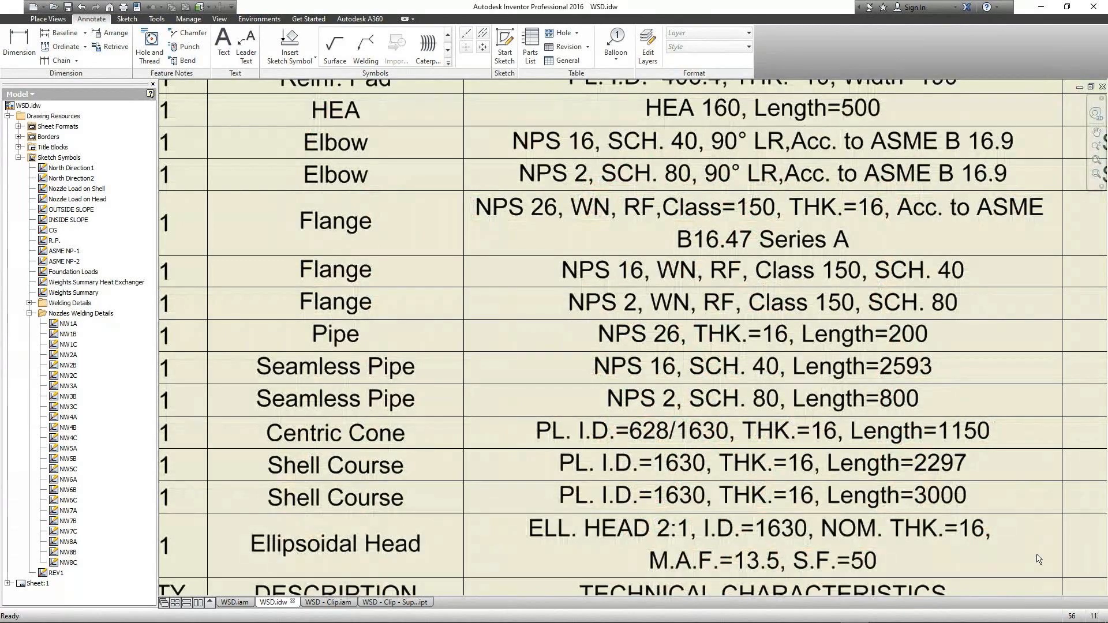
mouse_move(1021, 550)
middle_down()
mouse_move(999, 538)
mouse_move(930, 543)
middle_up()
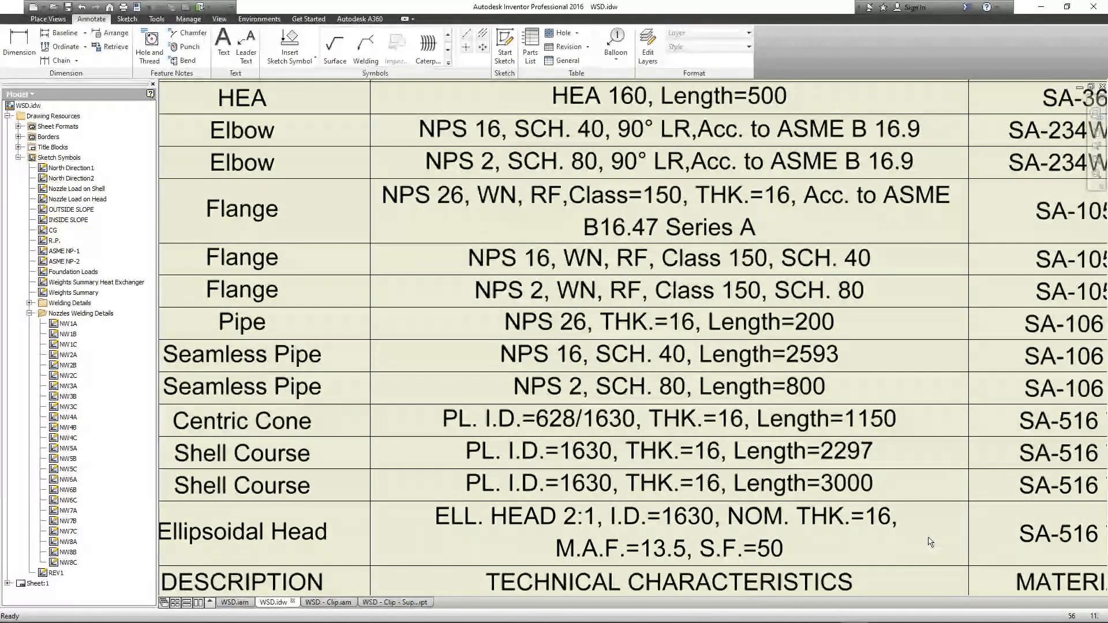
Step: Examine the technical characteristics of the NPS 26 and NPS 2 flanges in the material list's table editor, and close it without changes
double_click(920, 499)
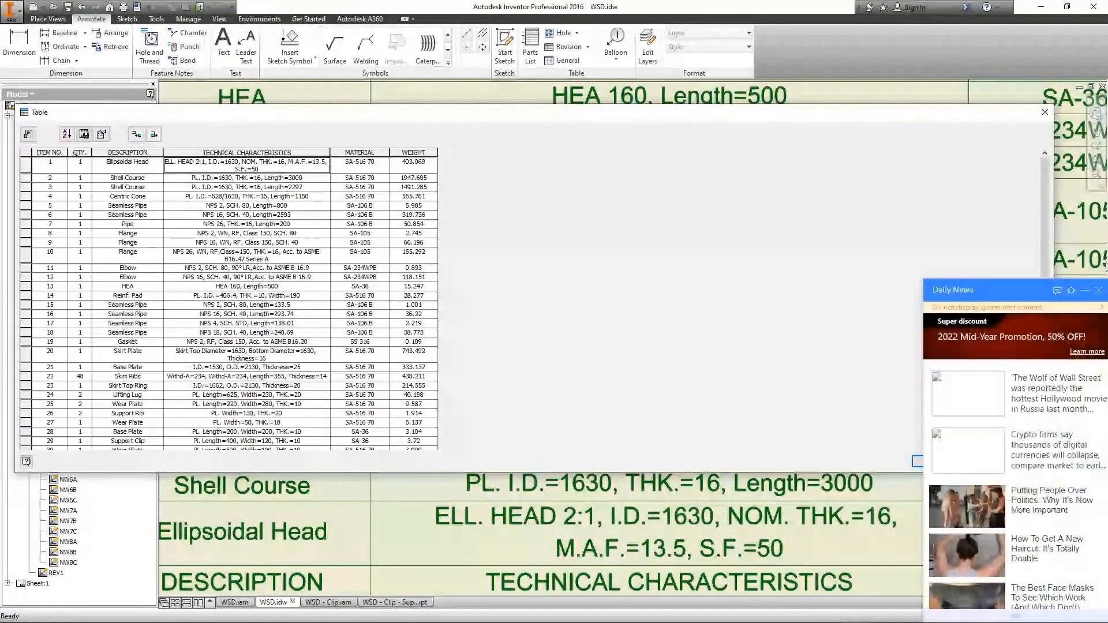
click(1099, 293)
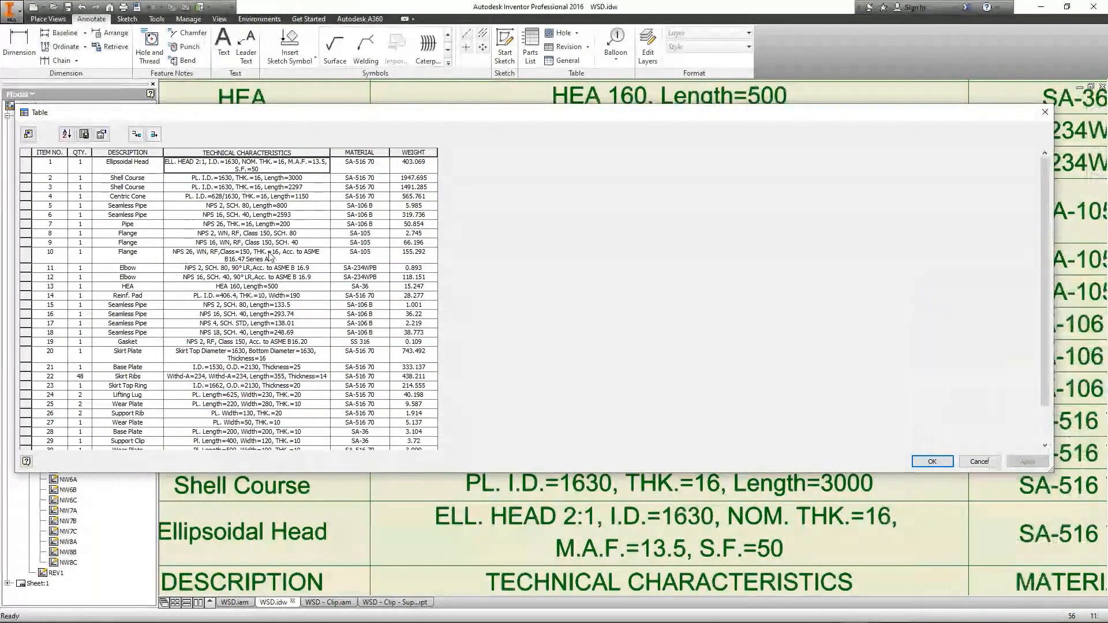
click(266, 258)
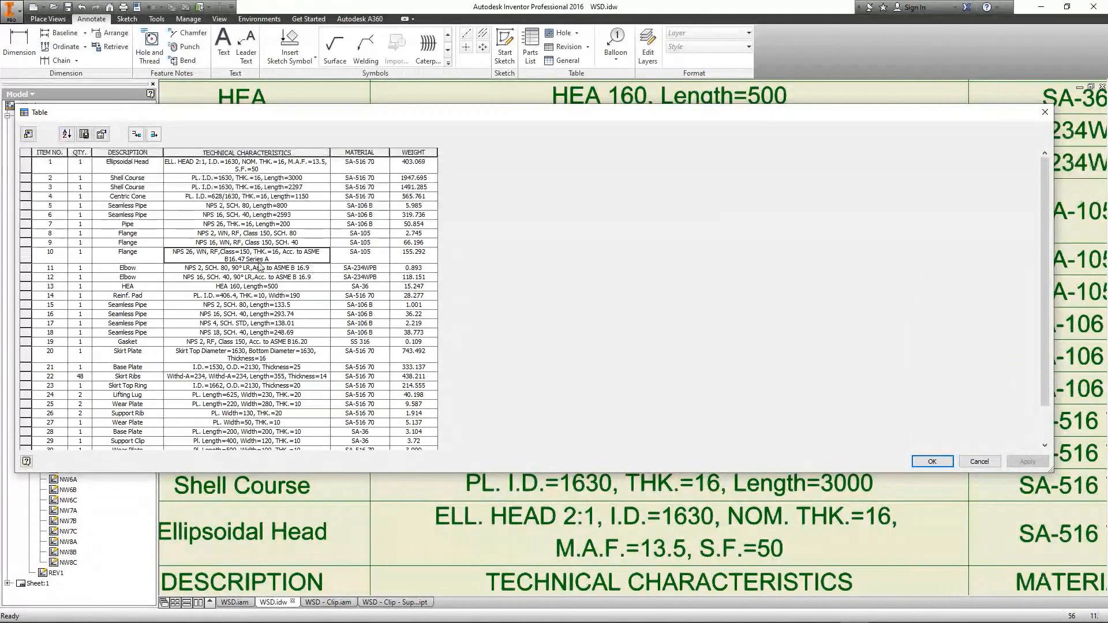
click(305, 233)
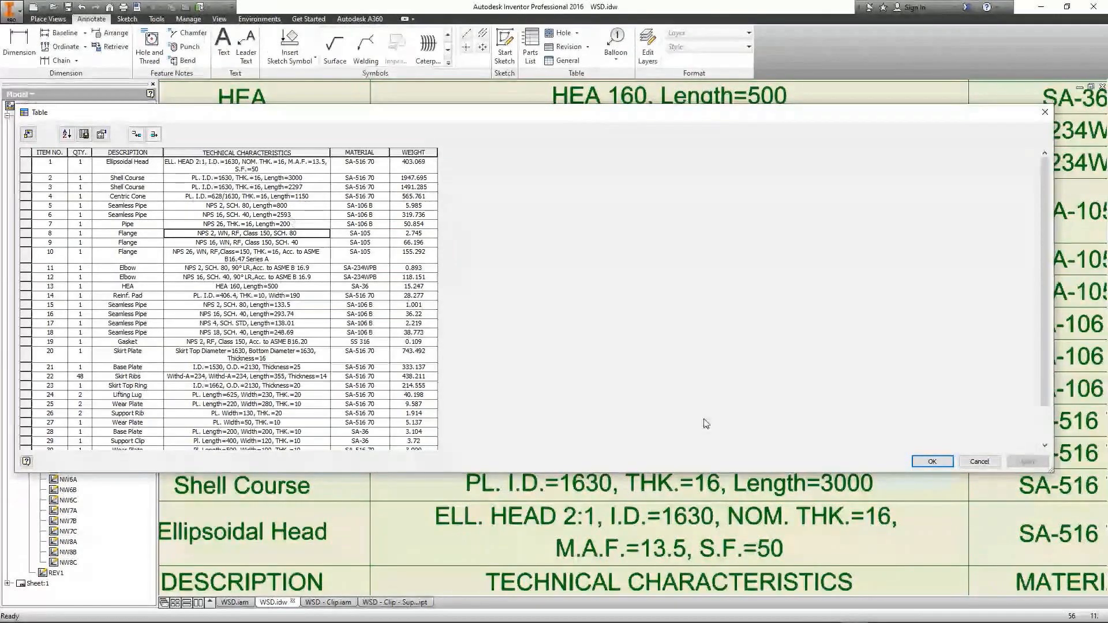
click(979, 461)
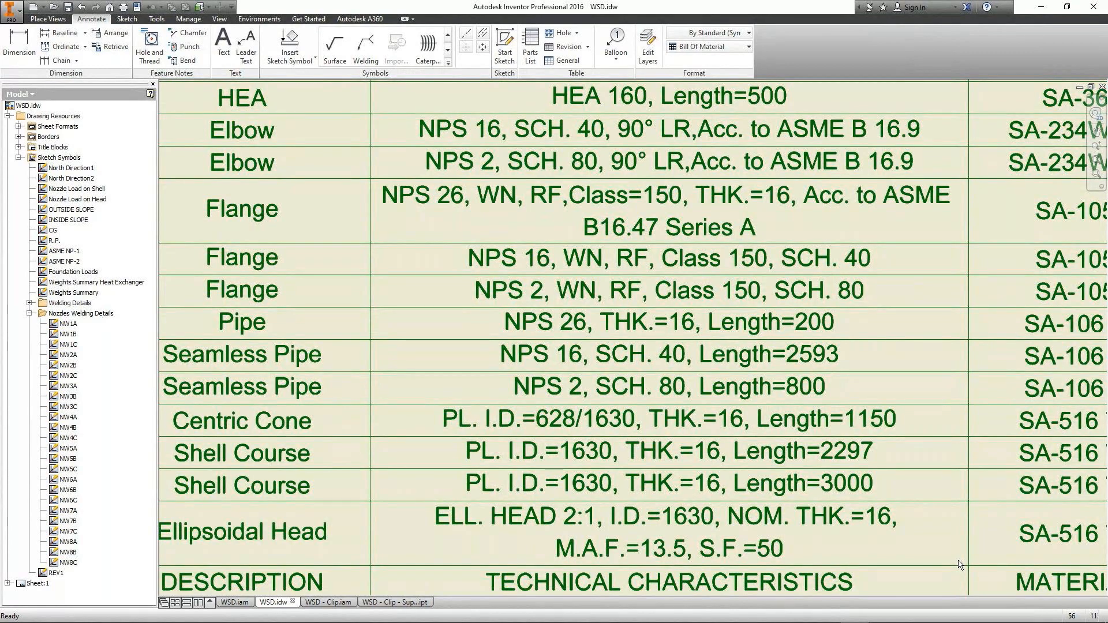
Step: In the material list table, replace the inside diameter of item 2, the first shell course, with "Length 6800"
double_click(671, 524)
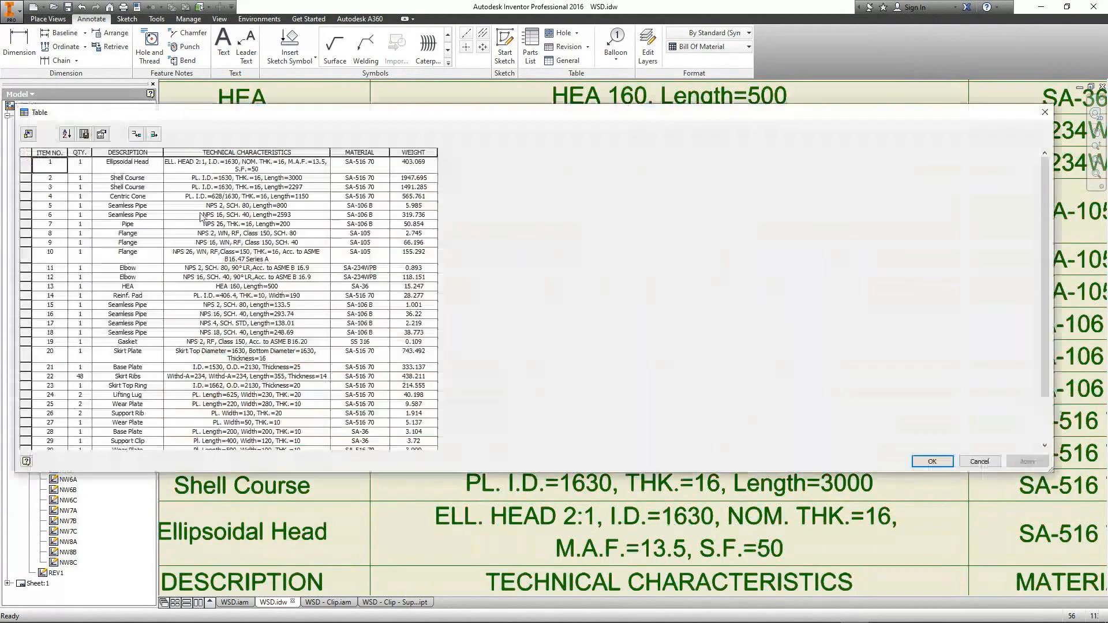
click(312, 181)
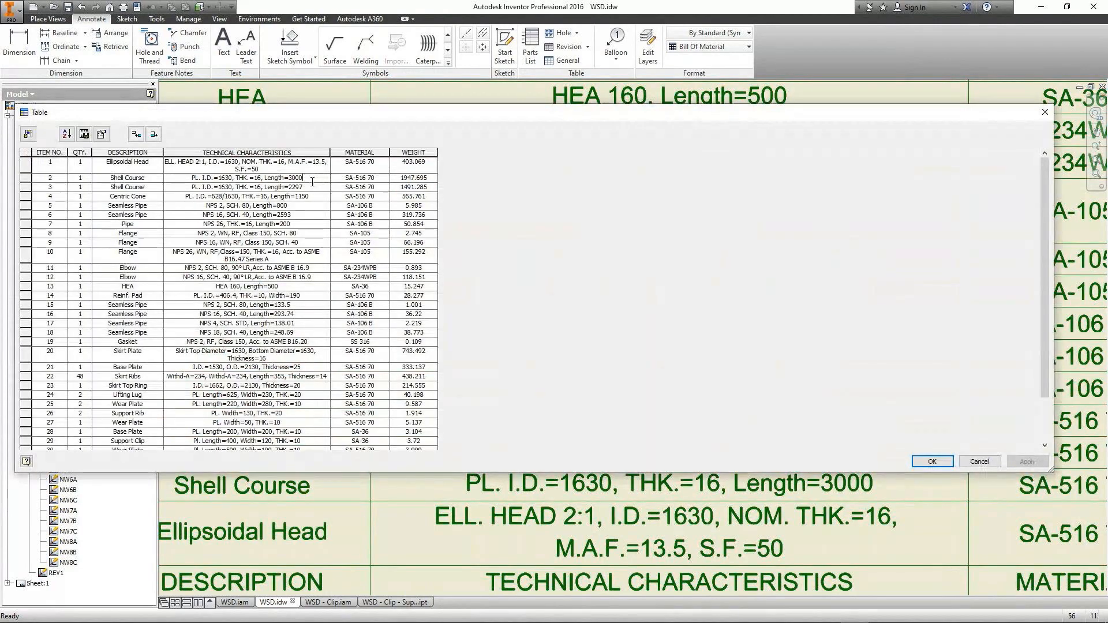
double_click(313, 182)
click(203, 179)
drag(203, 178, 232, 178)
text(Len)
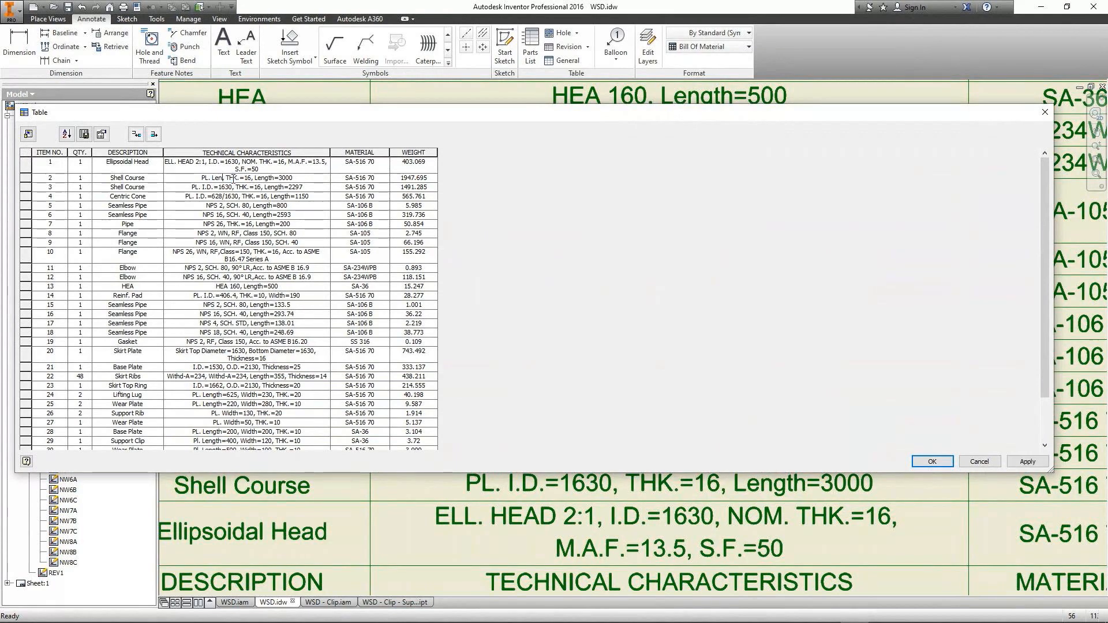
text(gth 6800)
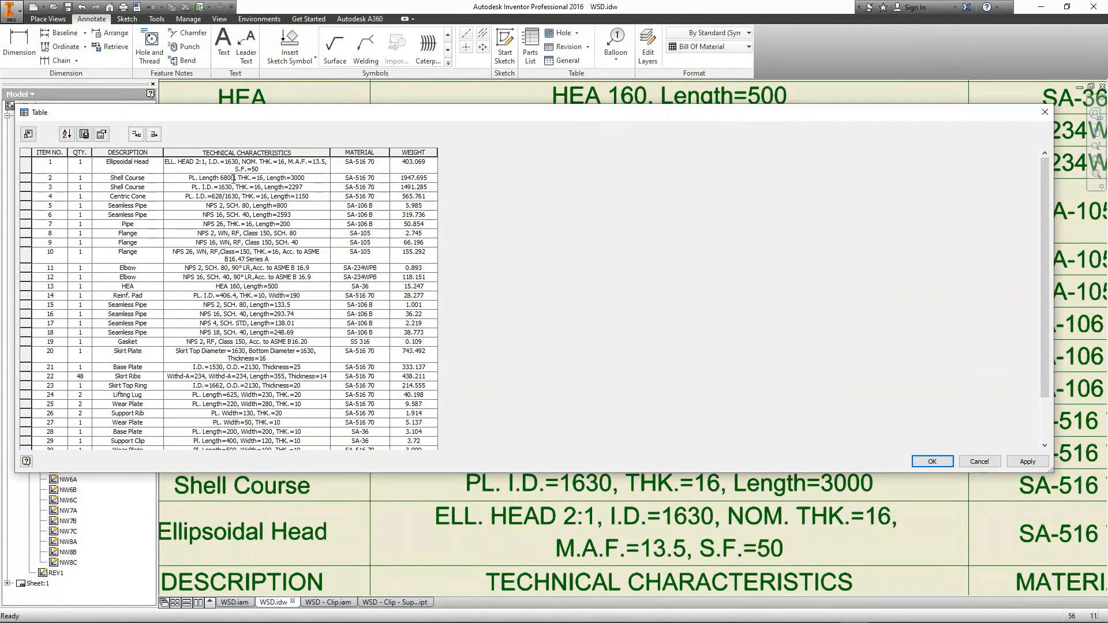
key(BackSpace)
Step: Relabel the 3000 dimension of shell course item 2 as Width and accept the material list edits
double_click(274, 177)
text(Width)
click(307, 187)
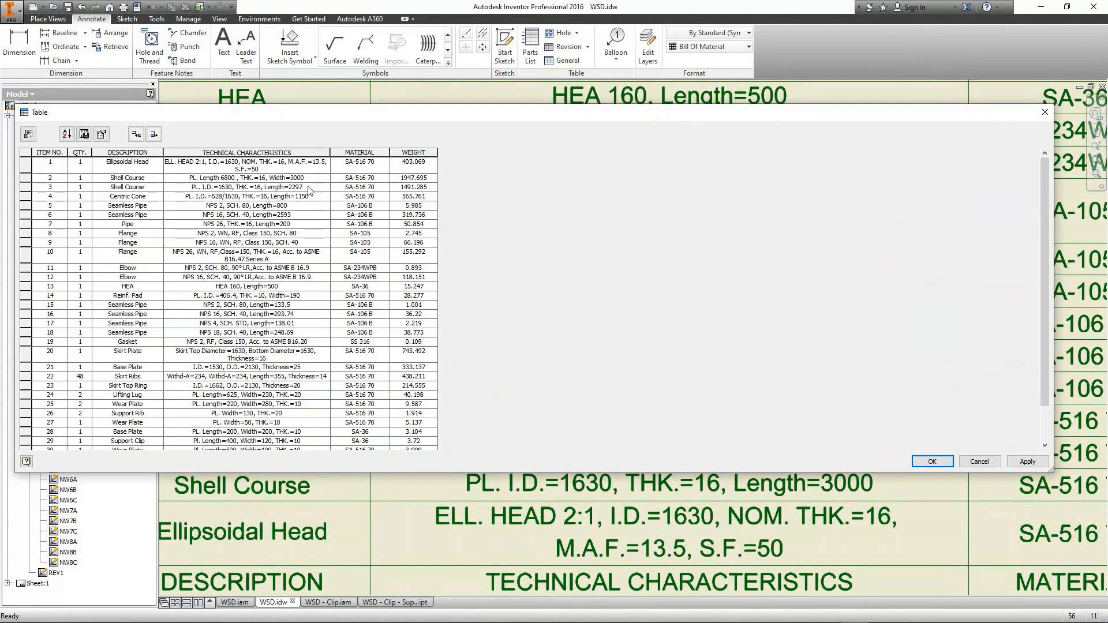
click(933, 460)
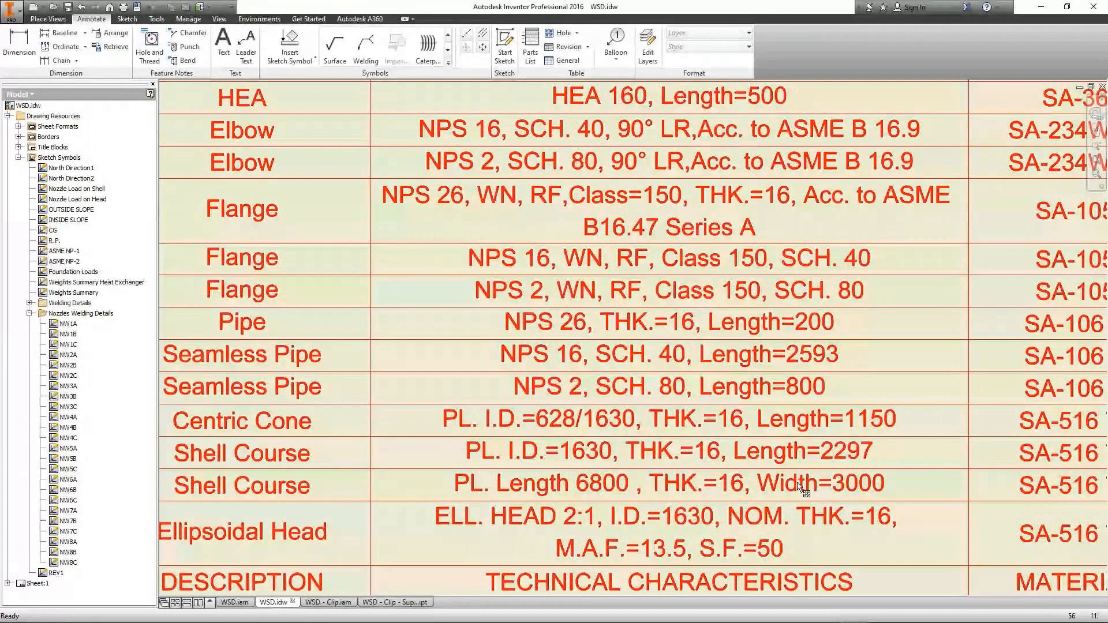
scroll(799, 486, down, 5)
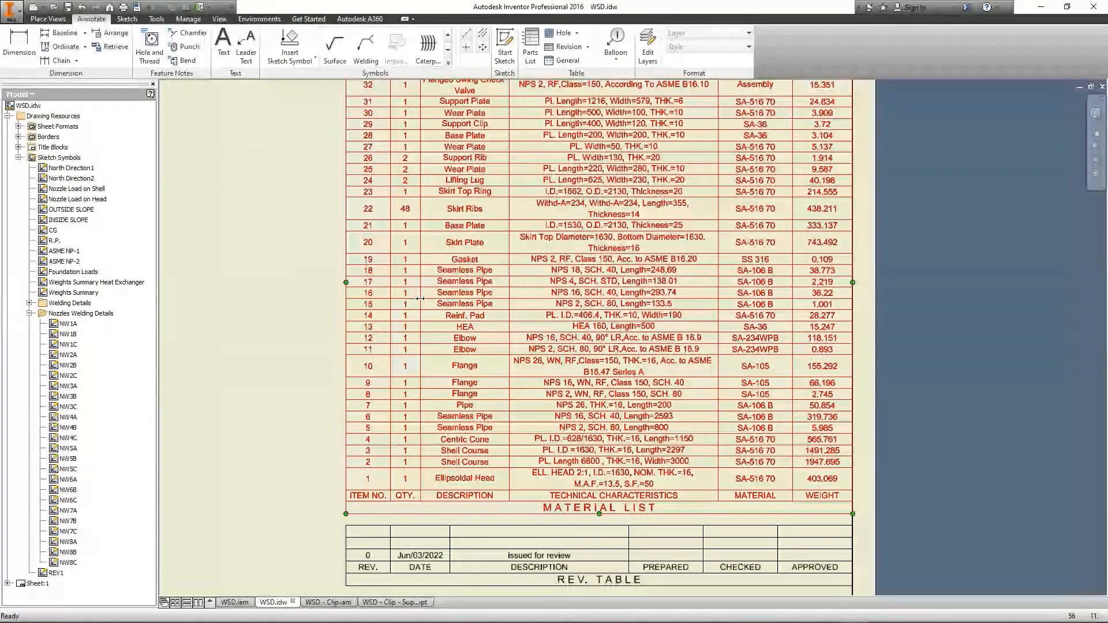
middle_drag(317, 296, 337, 374)
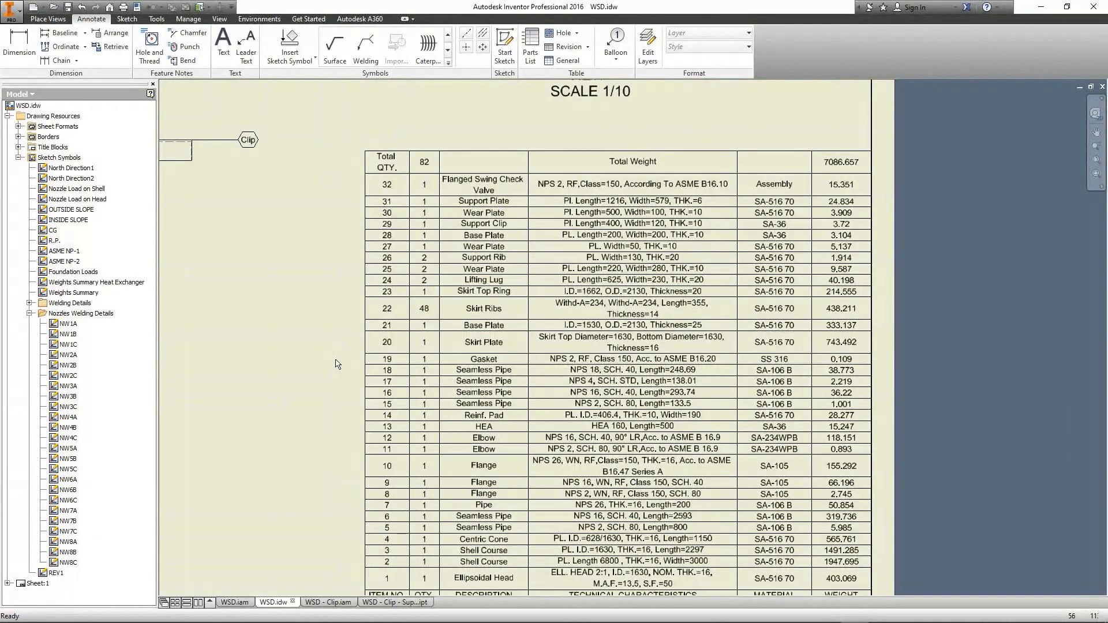
Step: Switch to the PowerPoint presentation and show slide 21, Plate Nesting by SEG and Inventor nesting tool, in full screen
mouse_move(691, 619)
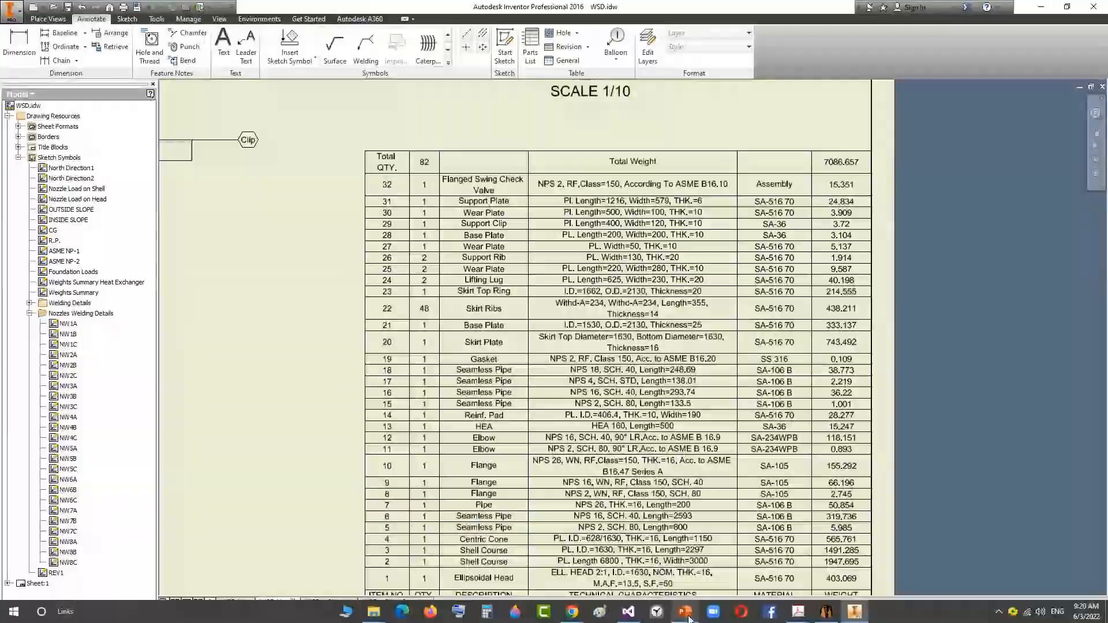
click(690, 620)
scroll(106, 333, up, 10)
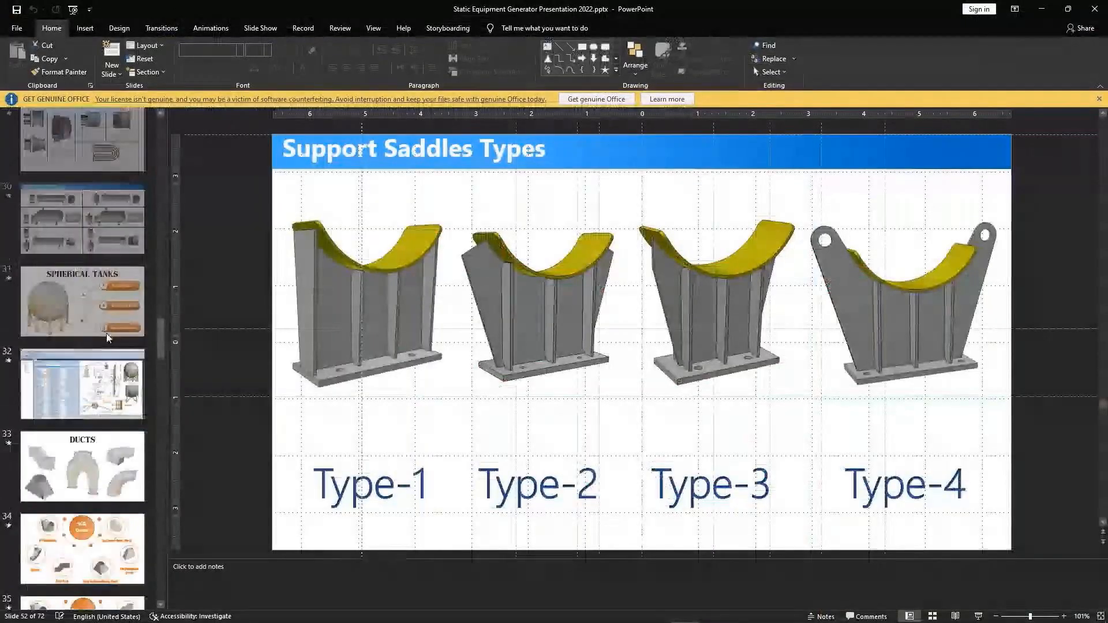
scroll(106, 334, up, 10)
scroll(105, 333, up, 7)
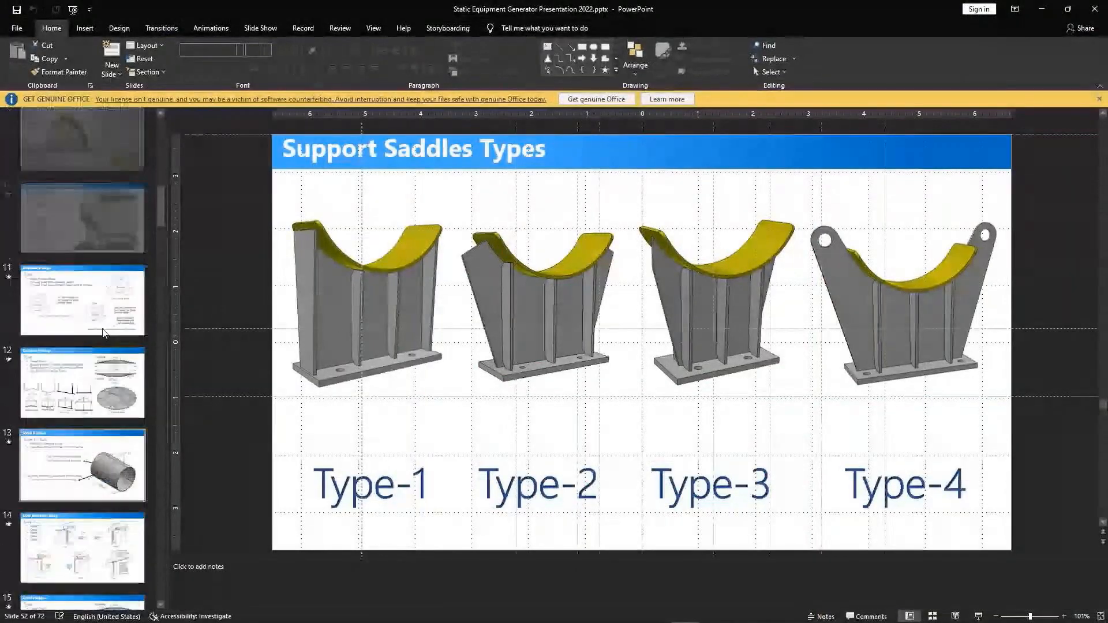
scroll(105, 333, down, 2)
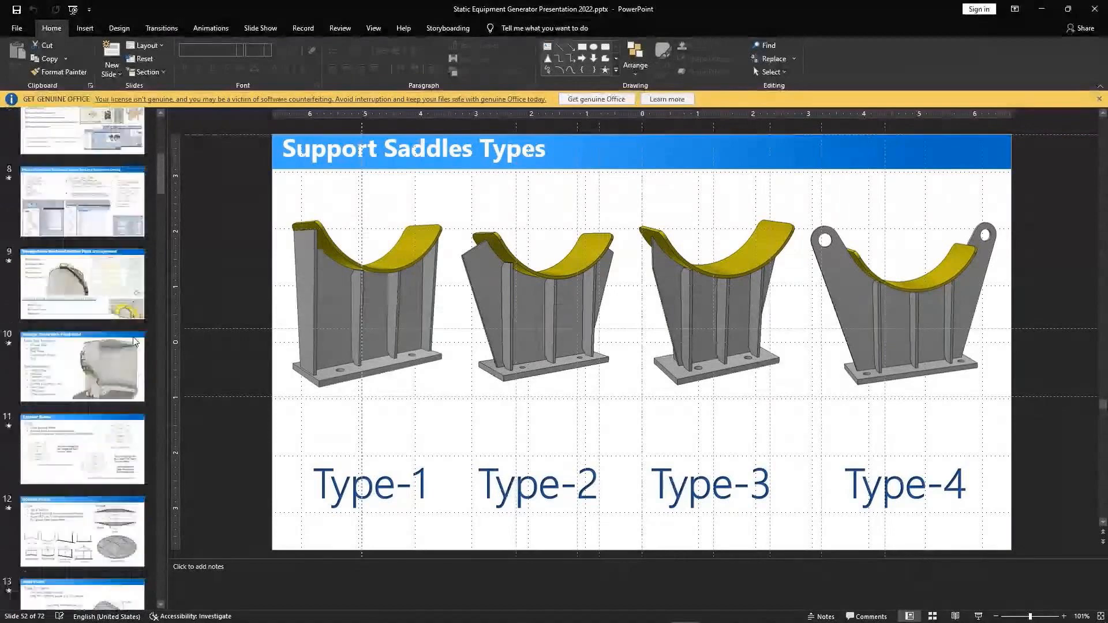
scroll(134, 341, down, 8)
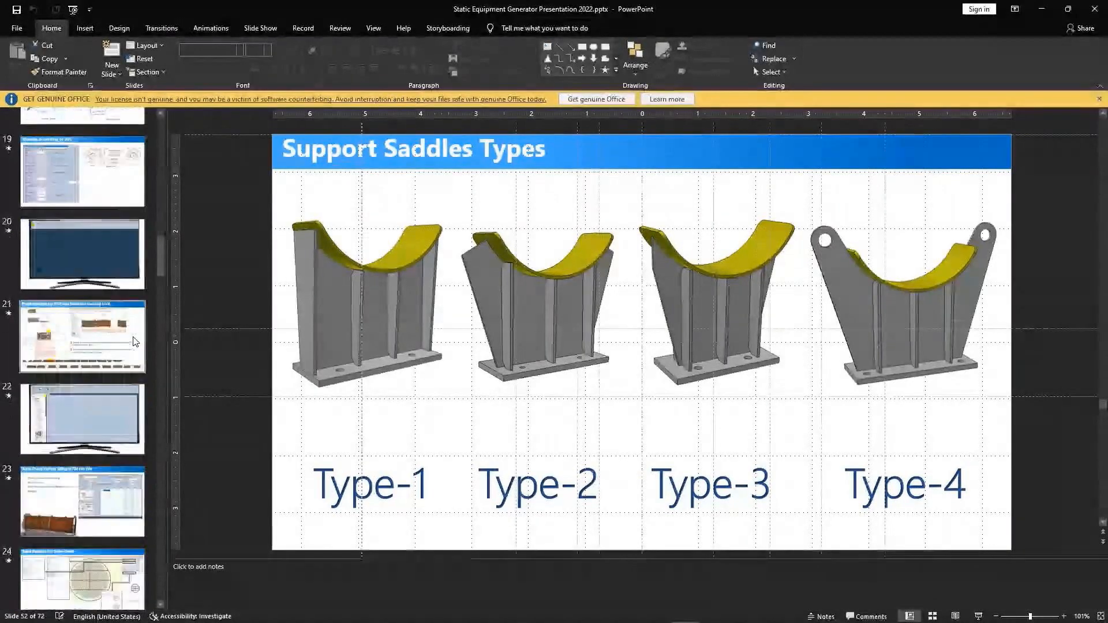
click(134, 341)
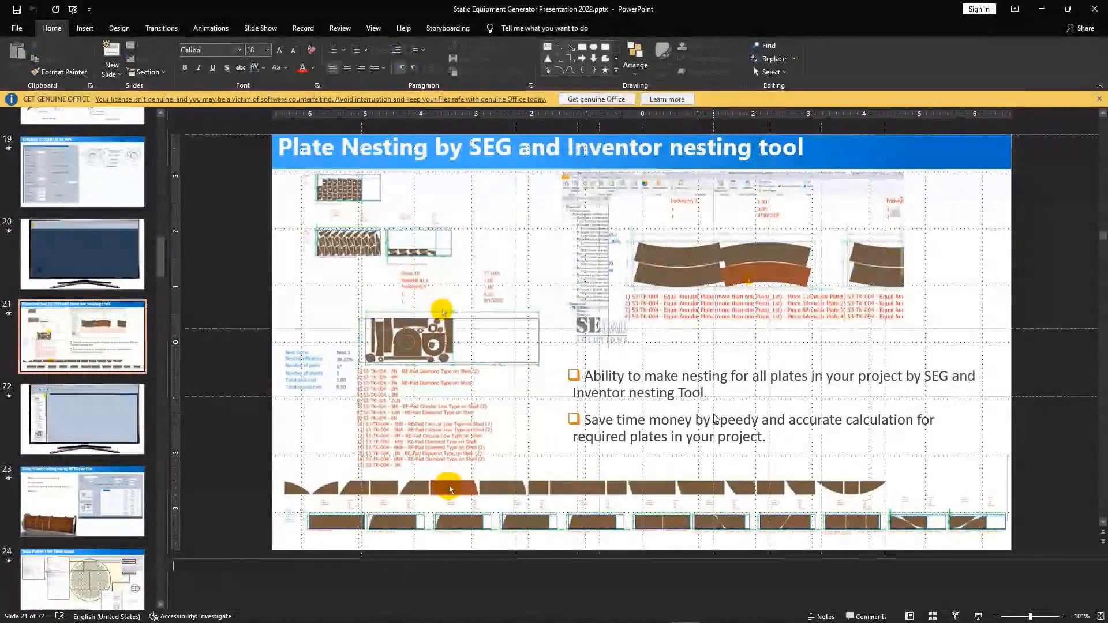
key(shift+F5)
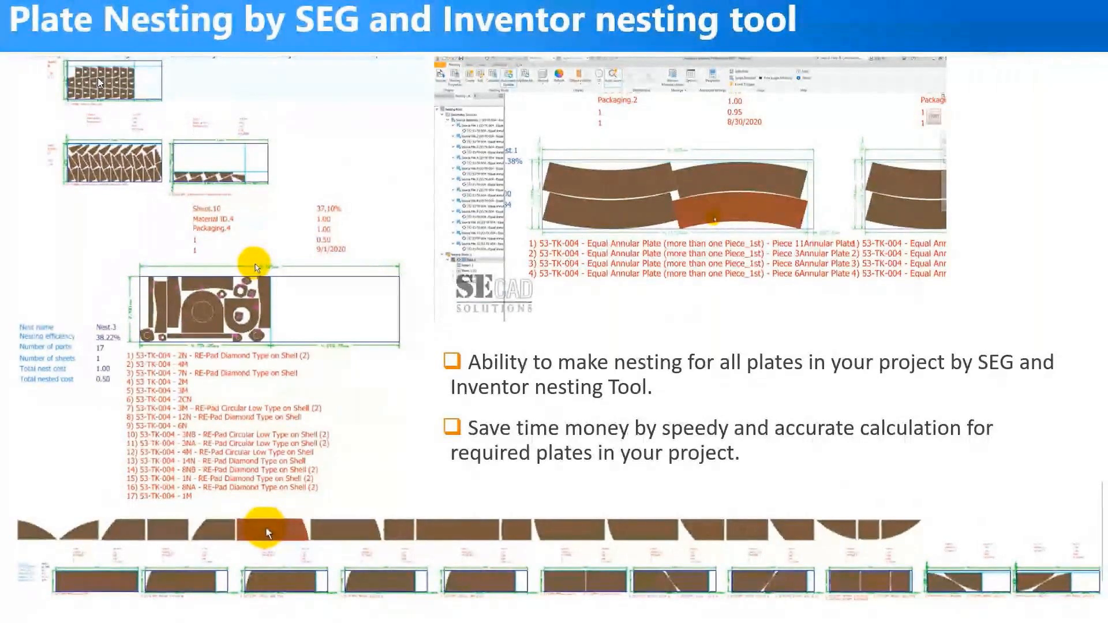
key(Escape)
Step: In File Explorer, open the عروض folder inside Central Workshop on Local Disk (F:)
key(super)
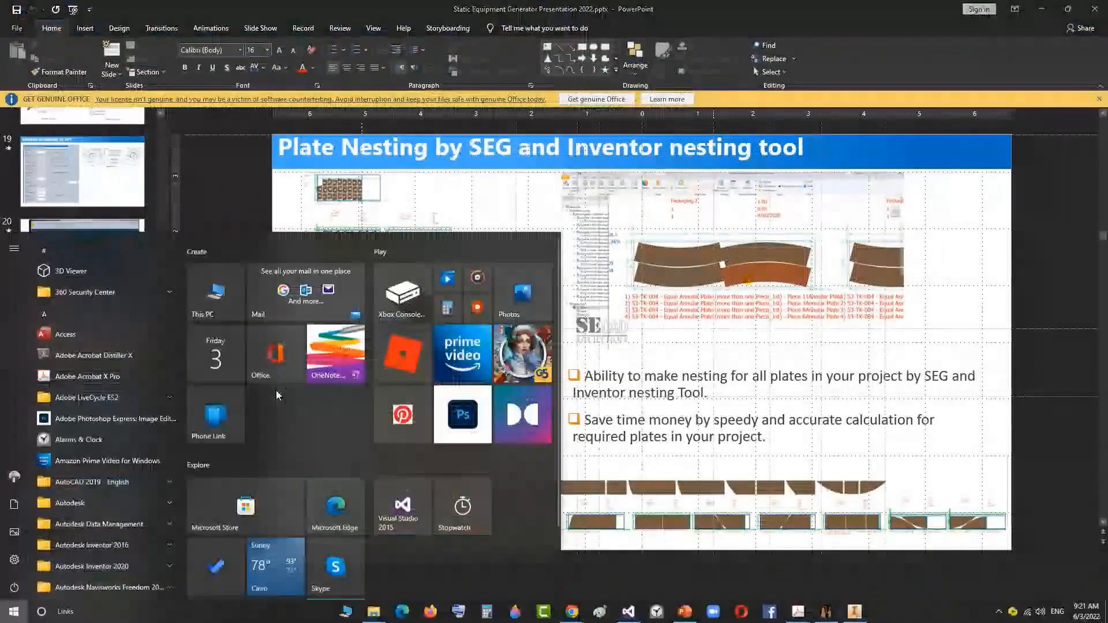
click(236, 290)
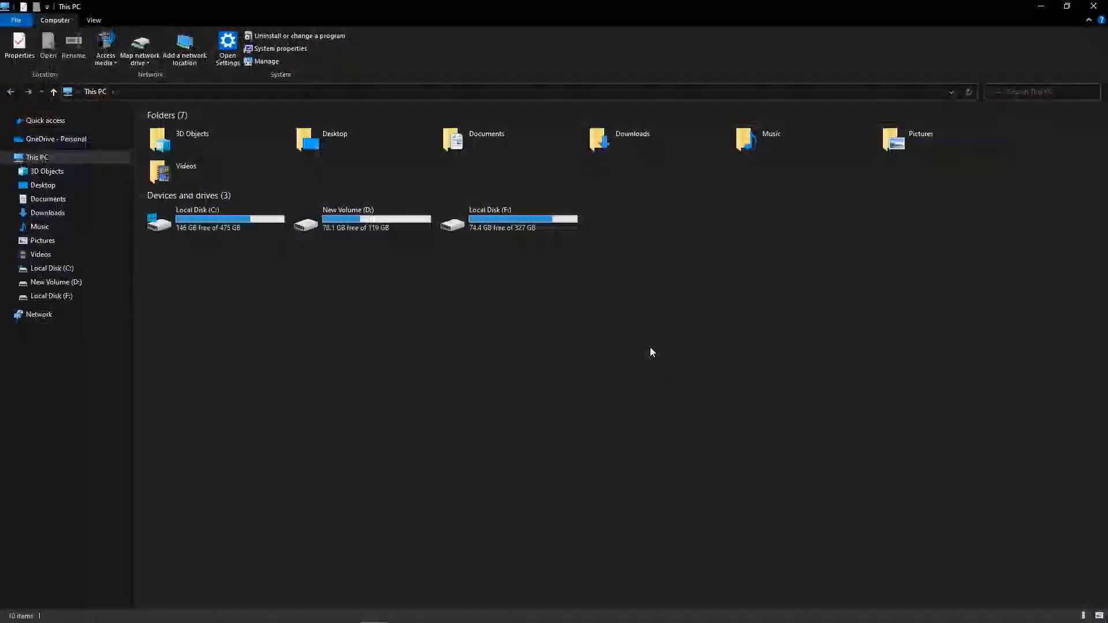
double_click(535, 219)
double_click(414, 171)
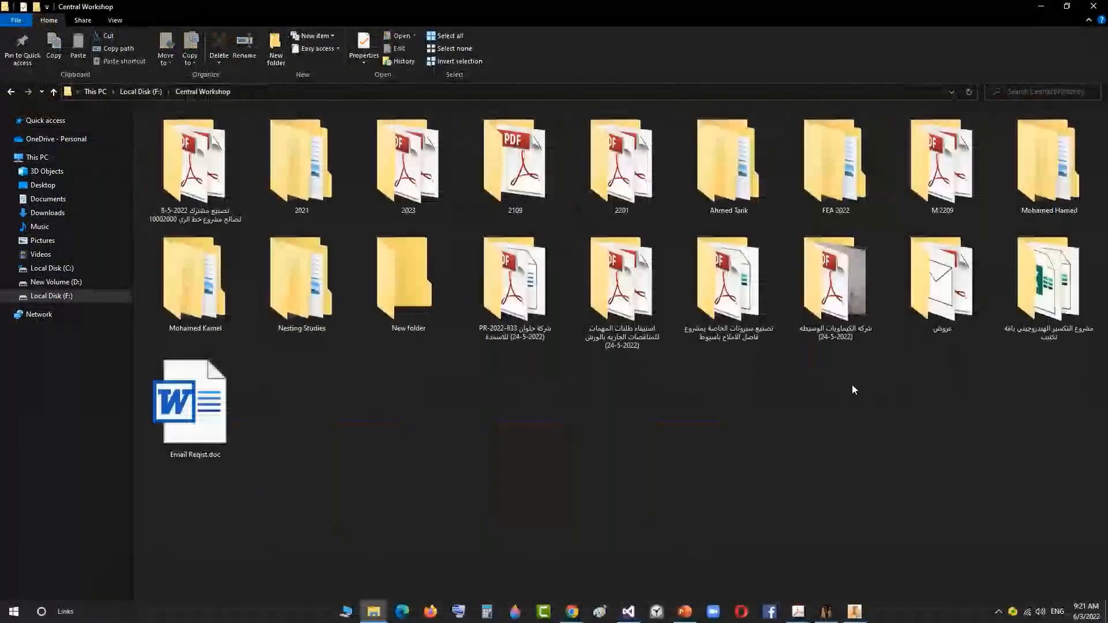
double_click(952, 274)
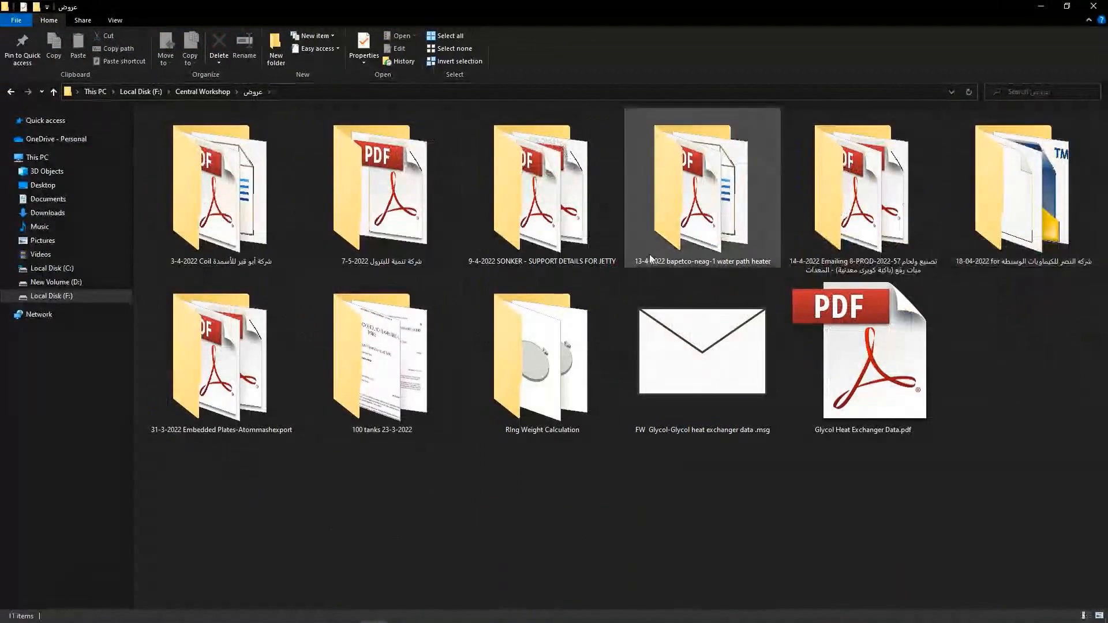
Step: Open Details.pdf from the Embedded Plates folder inside 31-3-2022 Embedded Plates-Atommashexport
double_click(867, 187)
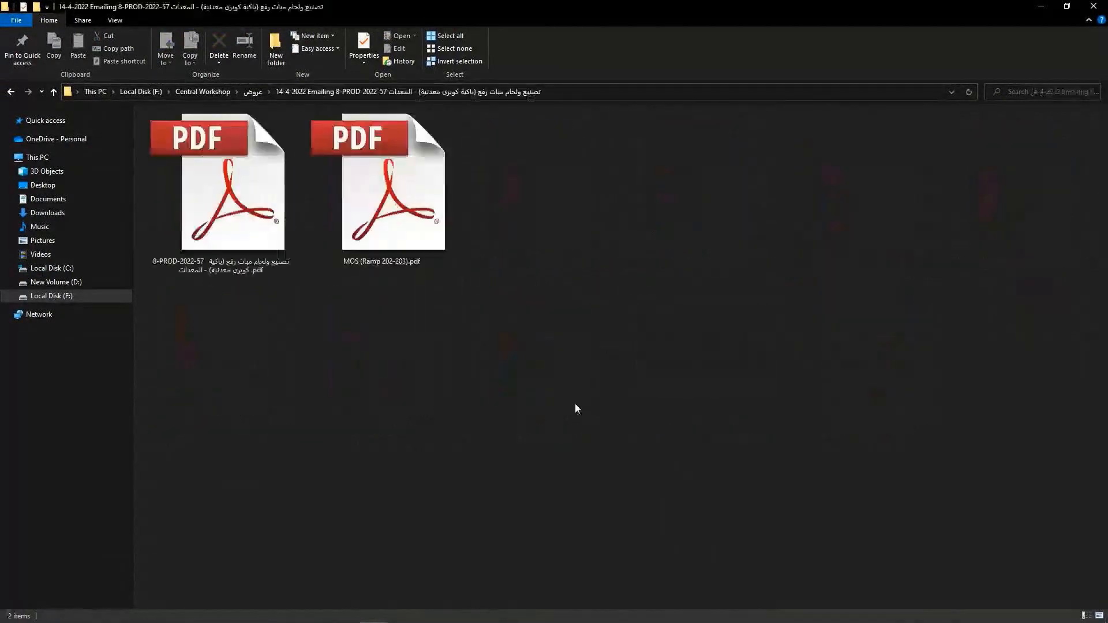
key(alt+Left)
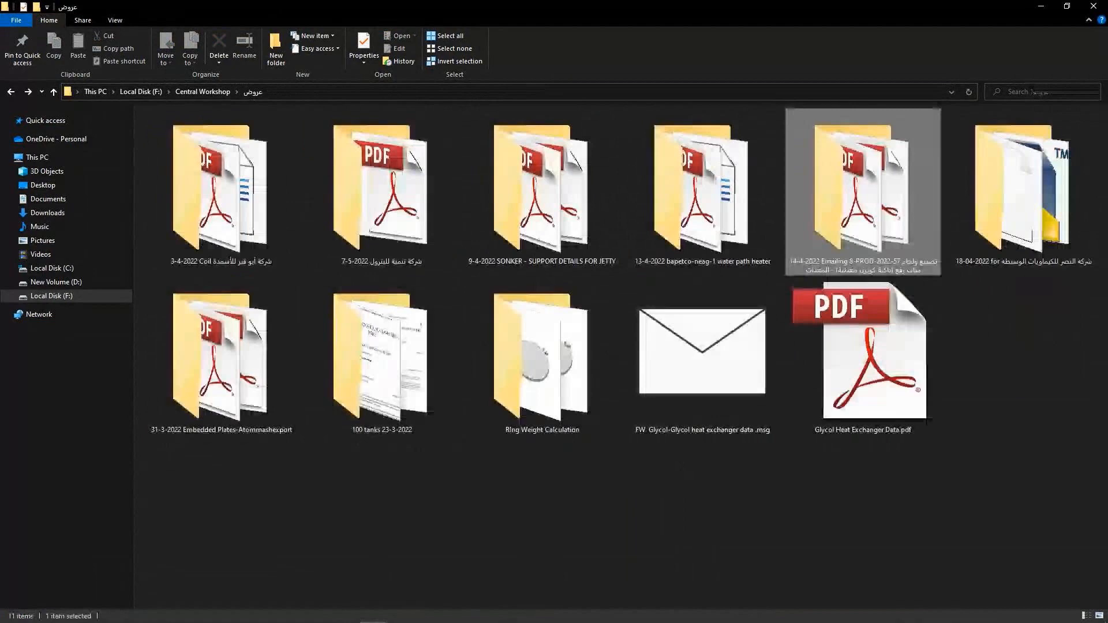
double_click(248, 384)
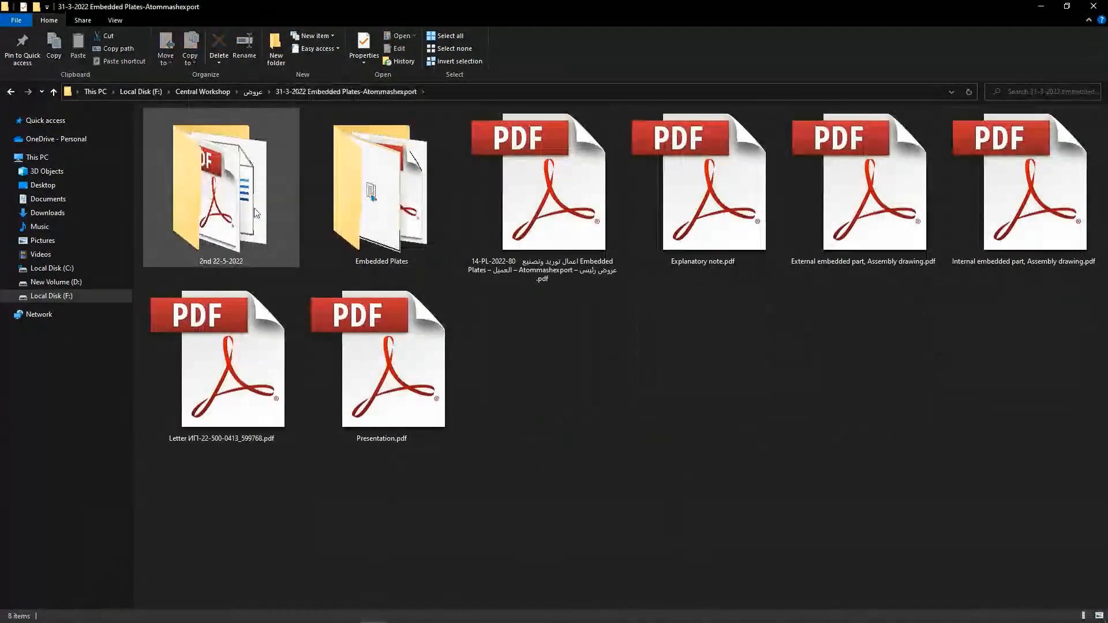
double_click(382, 190)
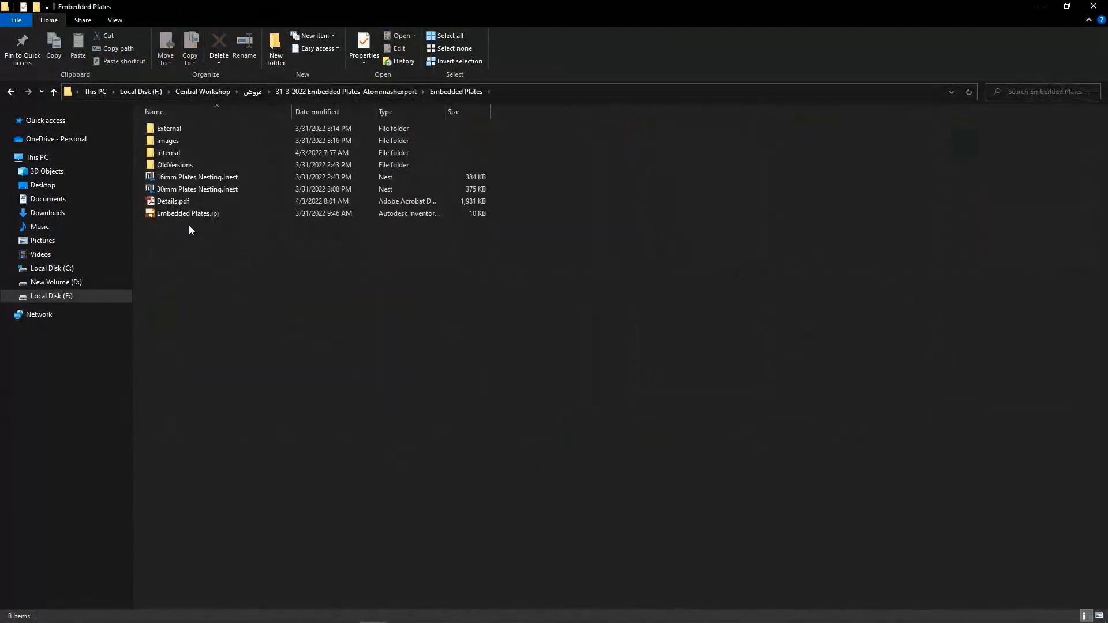
double_click(180, 199)
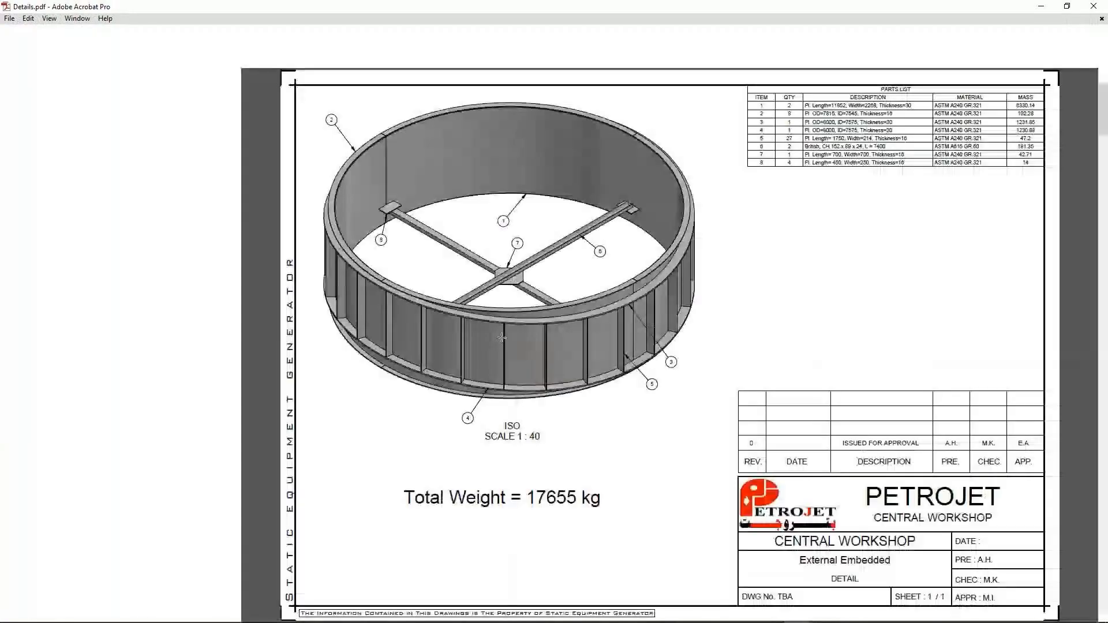
Step: Look through the embedded part drawings in Details.pdf and examine the 16 mm plate nesting layout on page 10
scroll(502, 338, down, 5)
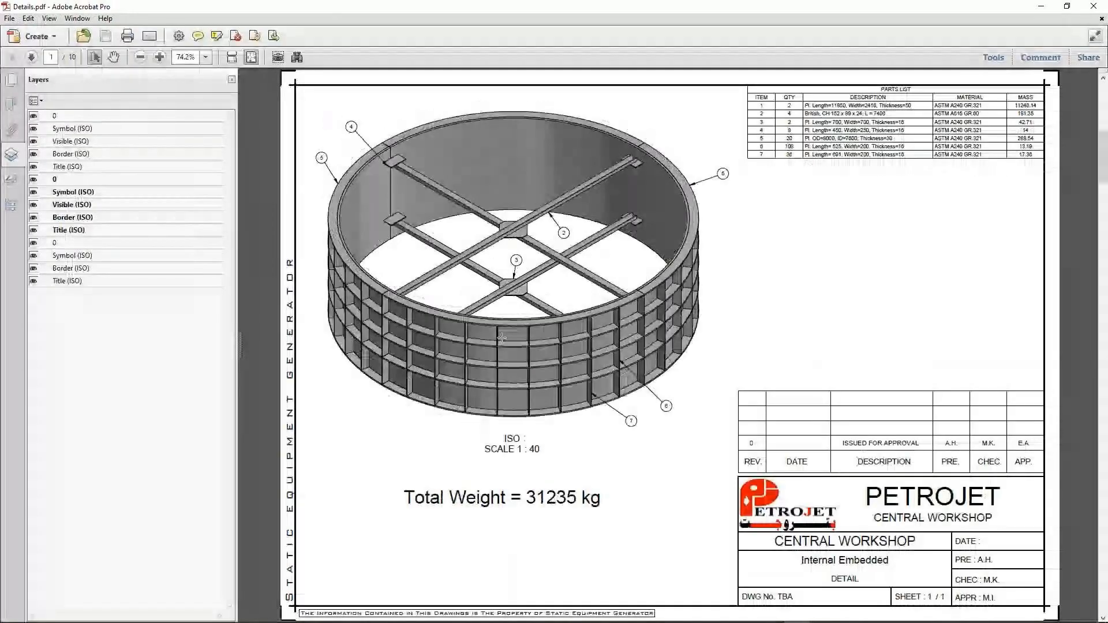
scroll(504, 342, down, 4)
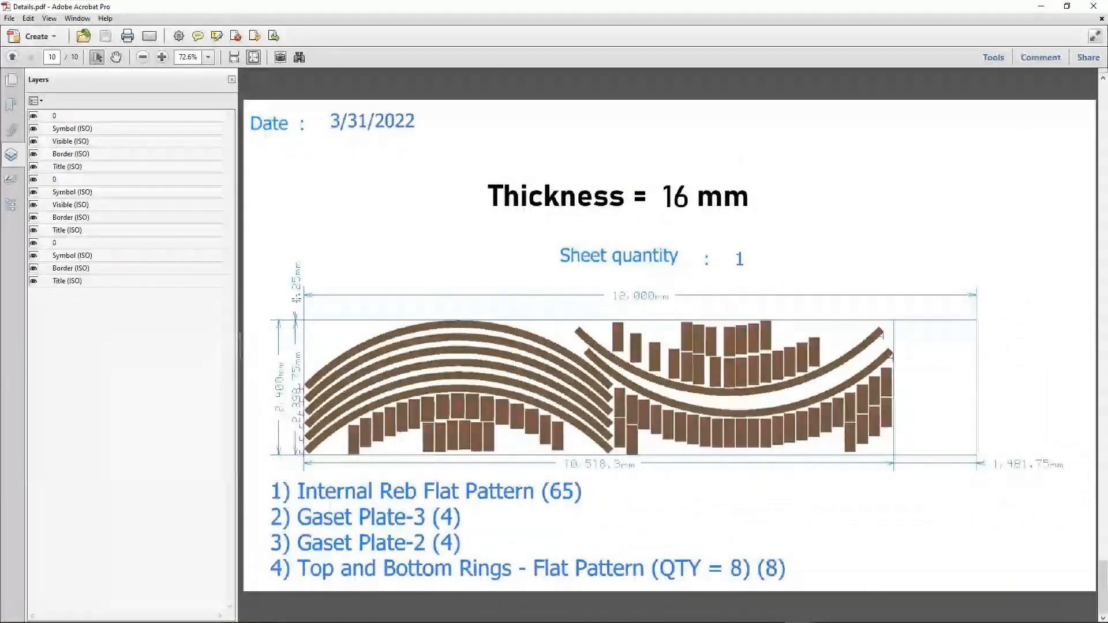
drag(263, 270, 1014, 498)
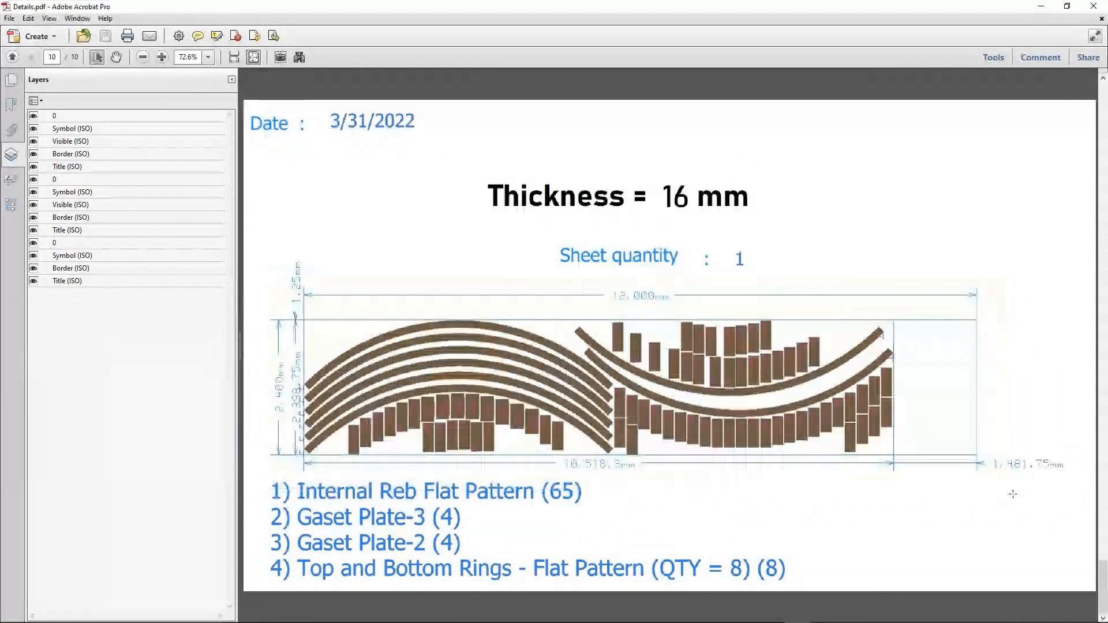
click(697, 464)
Step: Examine the 16 mm nesting layout on page 9 up close, and the 30 mm internal rings layout on page 8
scroll(697, 464, up, 1)
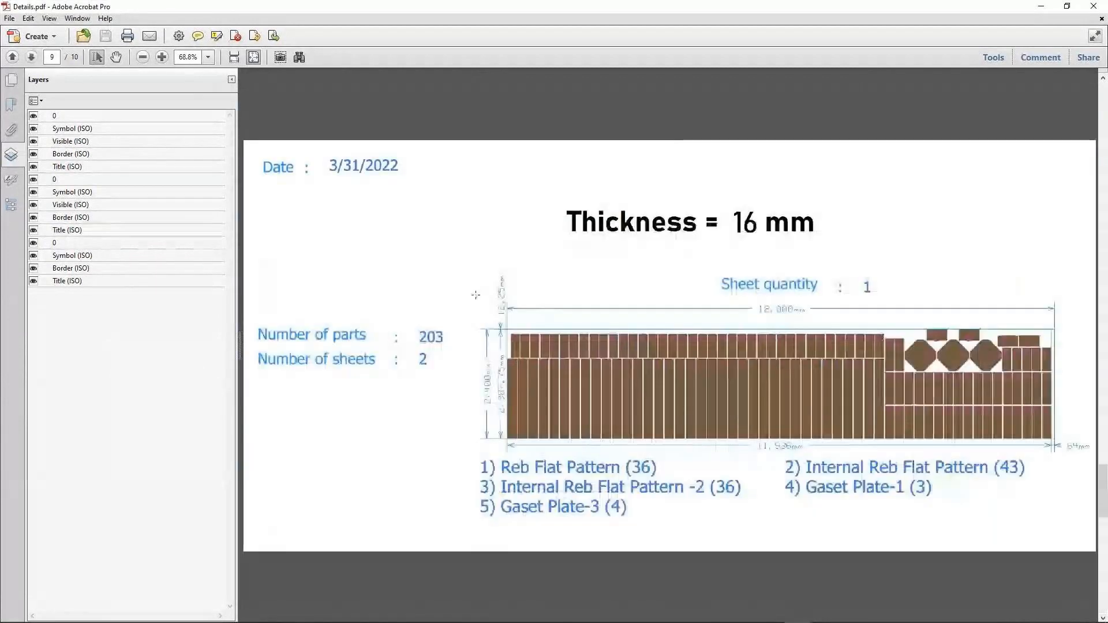
drag(475, 294, 1096, 492)
ctrl+scroll(1064, 479, up, 2)
ctrl+scroll(985, 442, up, 2)
ctrl+scroll(933, 408, down, 4)
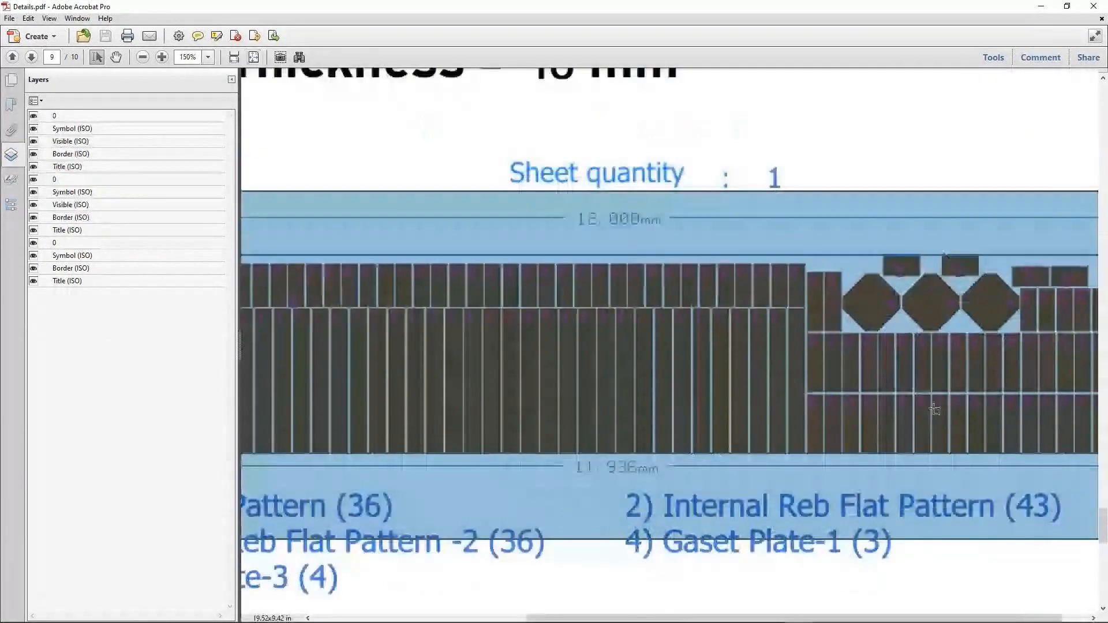
click(544, 431)
scroll(544, 432, up, 3)
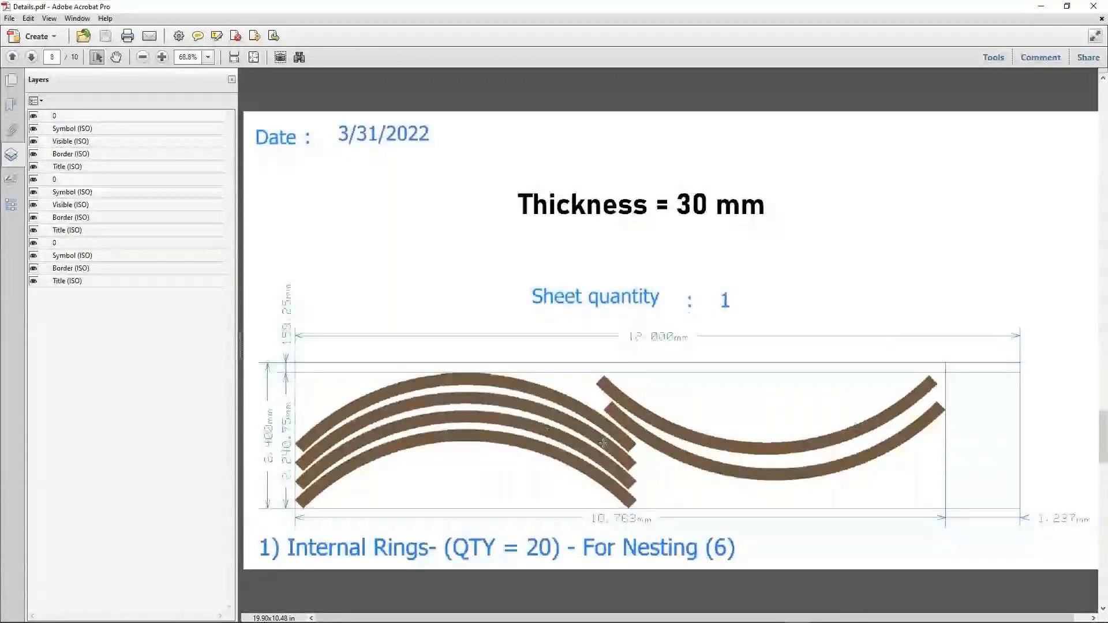
Step: Examine the remaining 30 mm ring nesting layouts in Details.pdf from page 8 back to page 5, and close the file
mouse_move(250, 269)
mouse_down()
mouse_move(266, 293)
mouse_move(1055, 574)
mouse_up()
scroll(879, 521, up, 5)
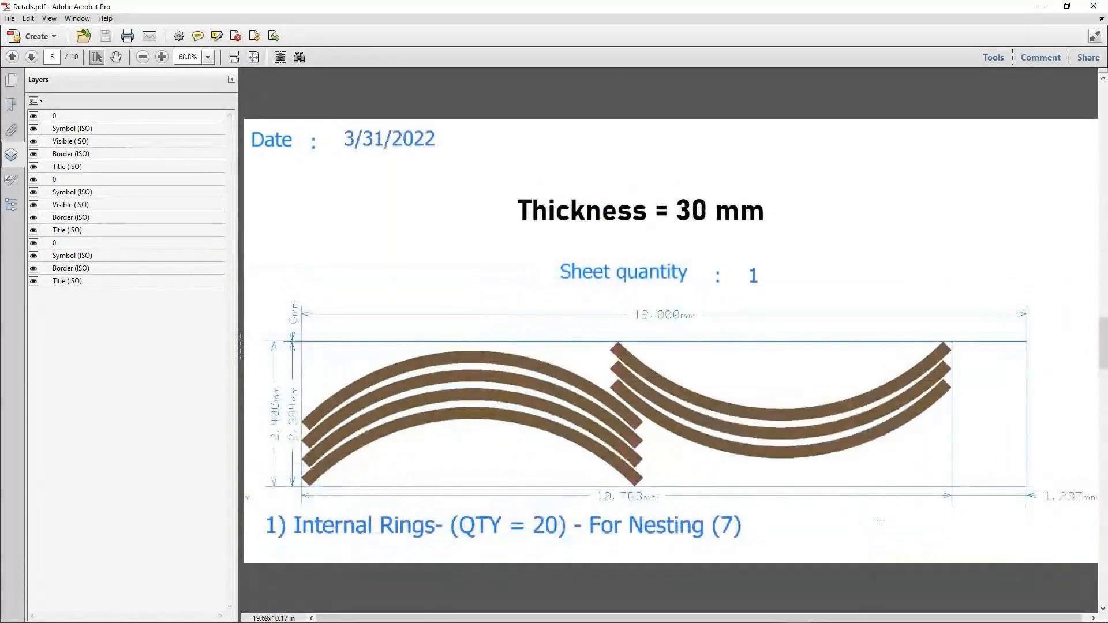
scroll(879, 521, up, 3)
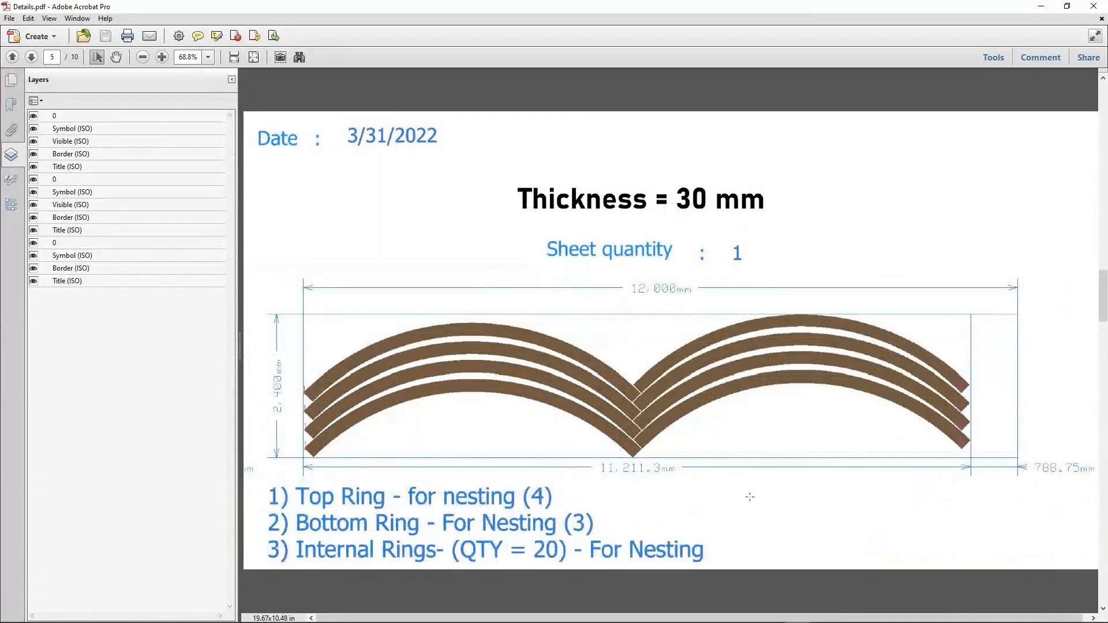
scroll(750, 497, up, 3)
scroll(750, 497, down, 3)
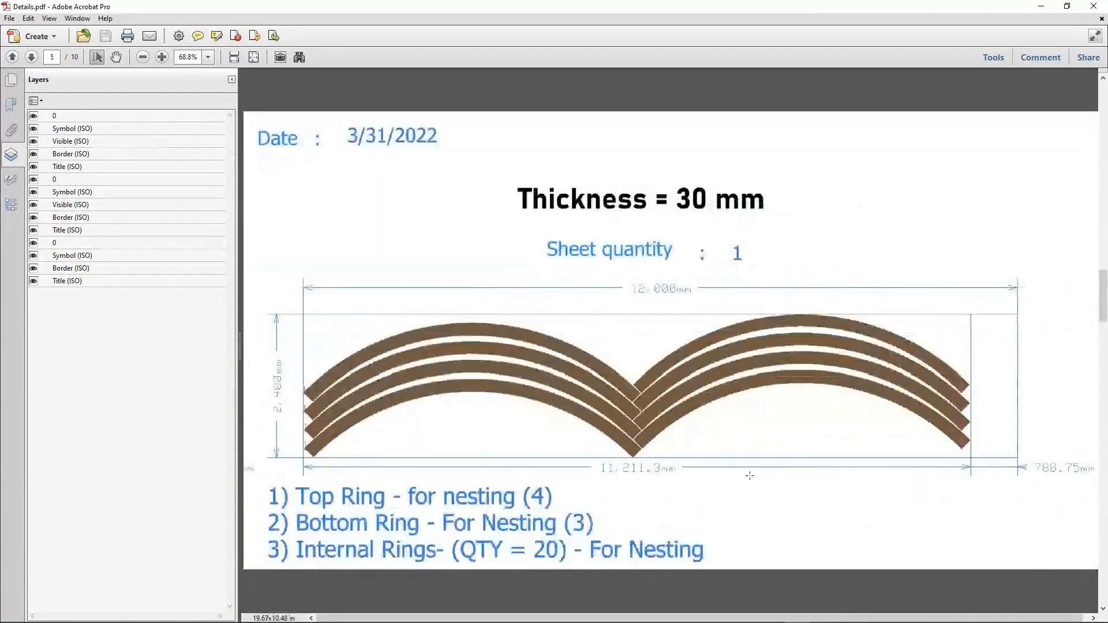
click(1093, 6)
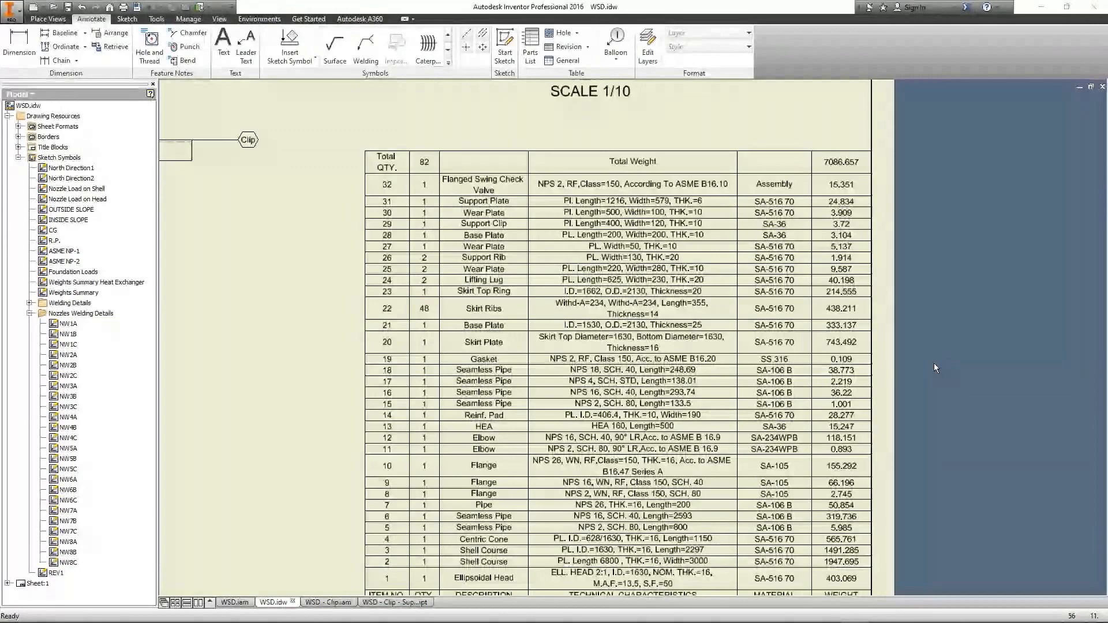
Step: Bring up the meeting's screen-sharing notice and hide it from the WSD.idw drawing
click(711, 482)
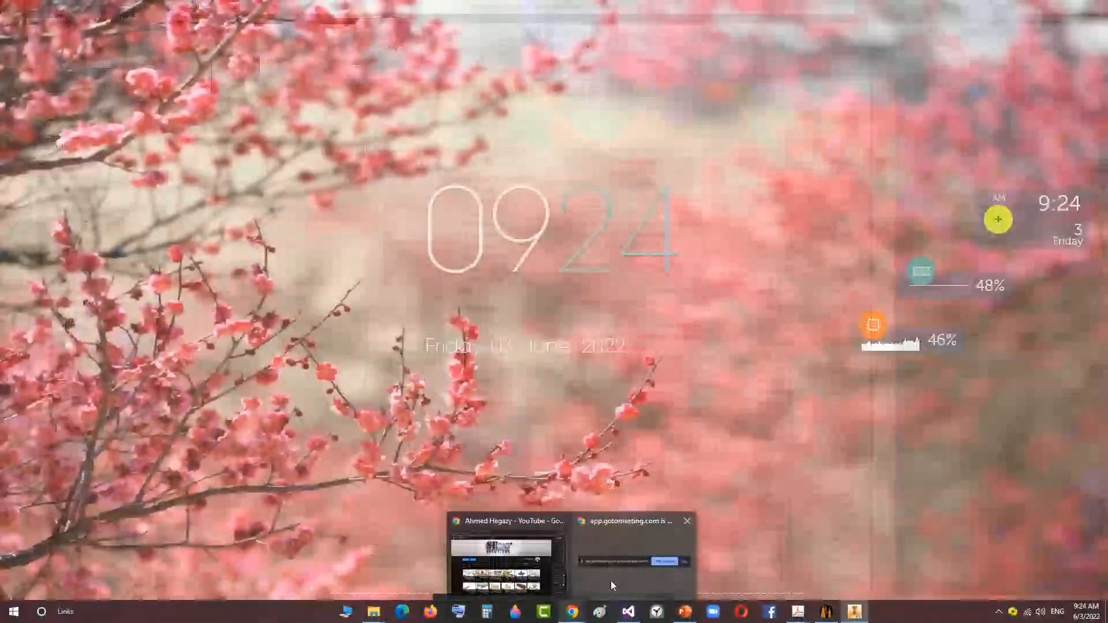
click(611, 581)
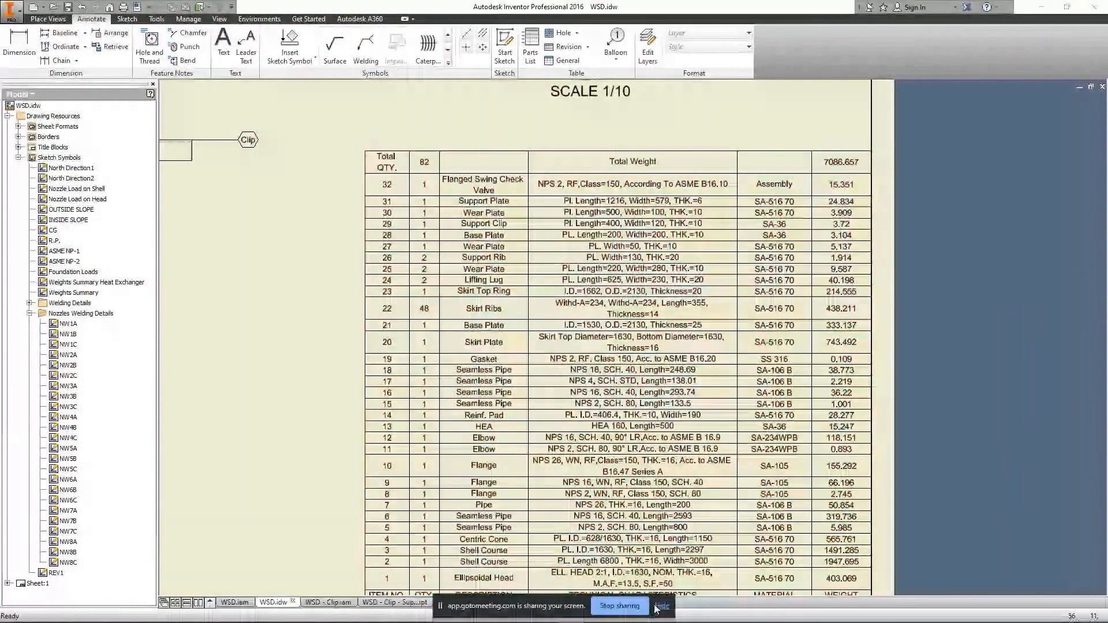
click(659, 606)
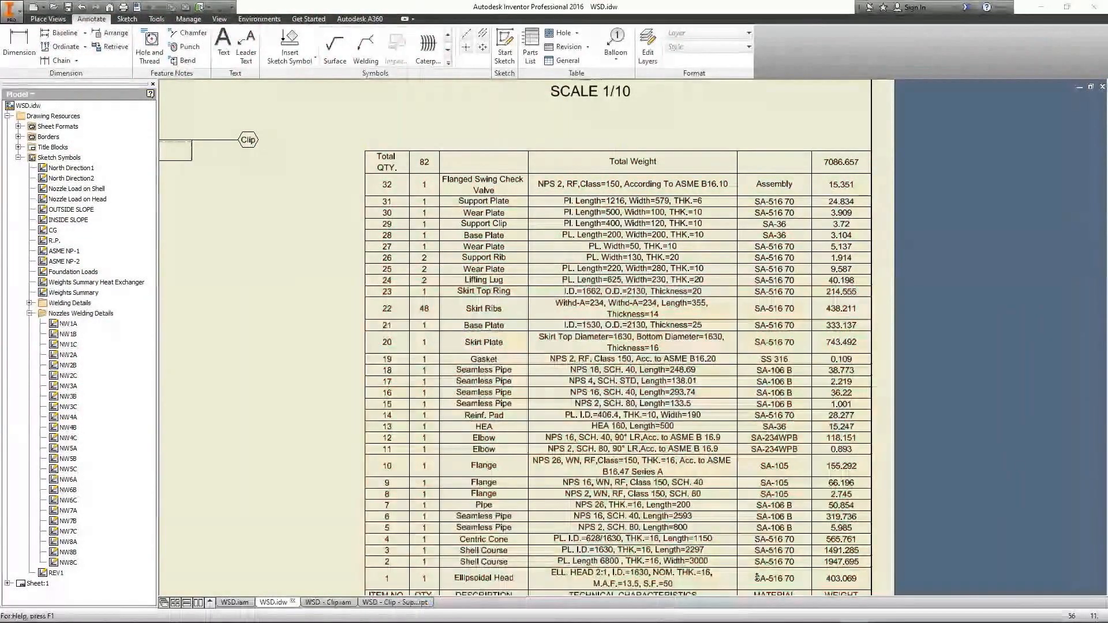
Step: Bring up the WSD.iam assembly in Inventor and view the whole vessel model
mouse_move(927, 609)
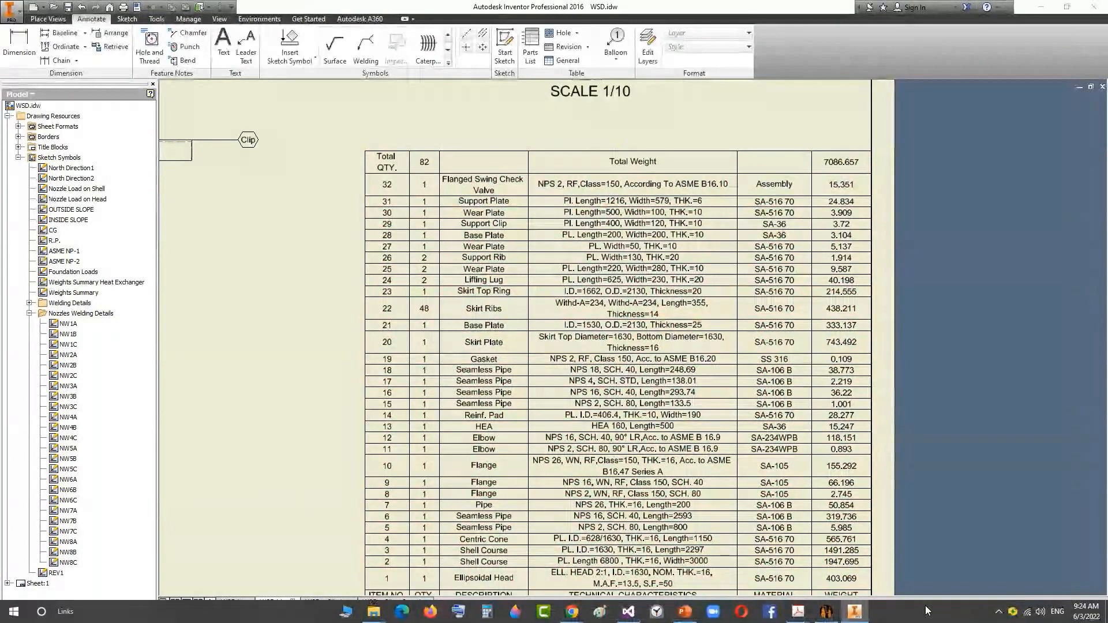
mouse_move(798, 612)
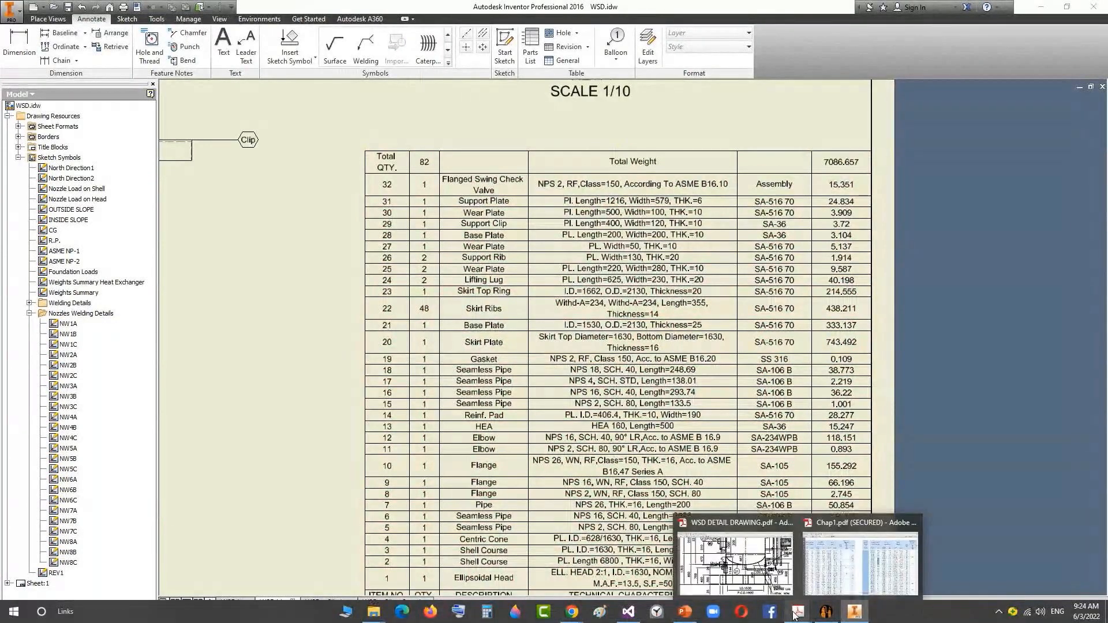
click(862, 551)
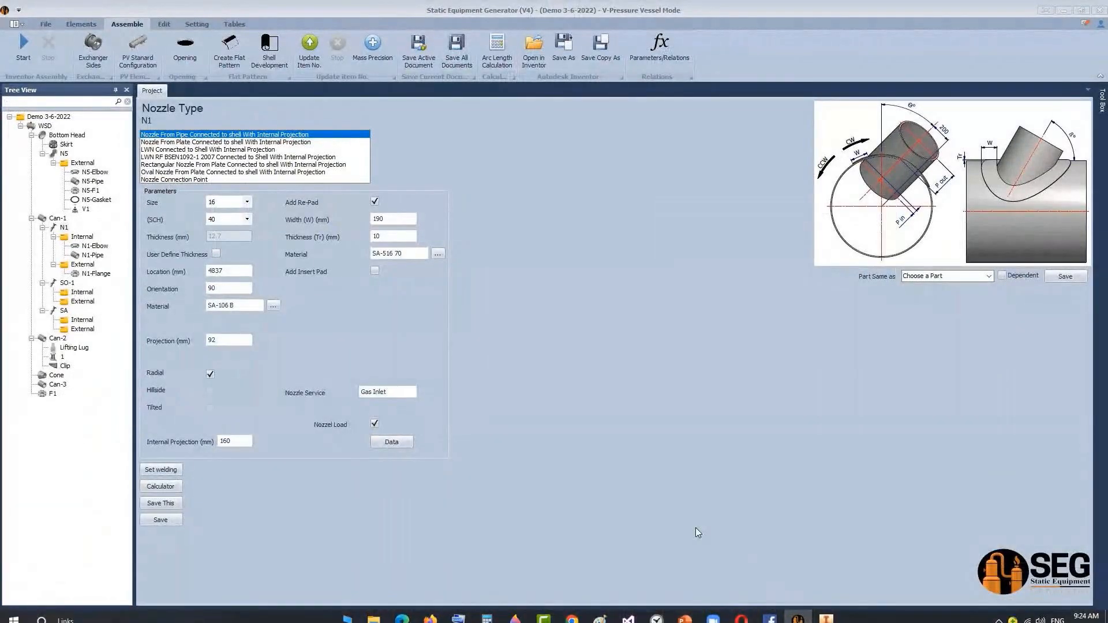
click(657, 401)
click(838, 614)
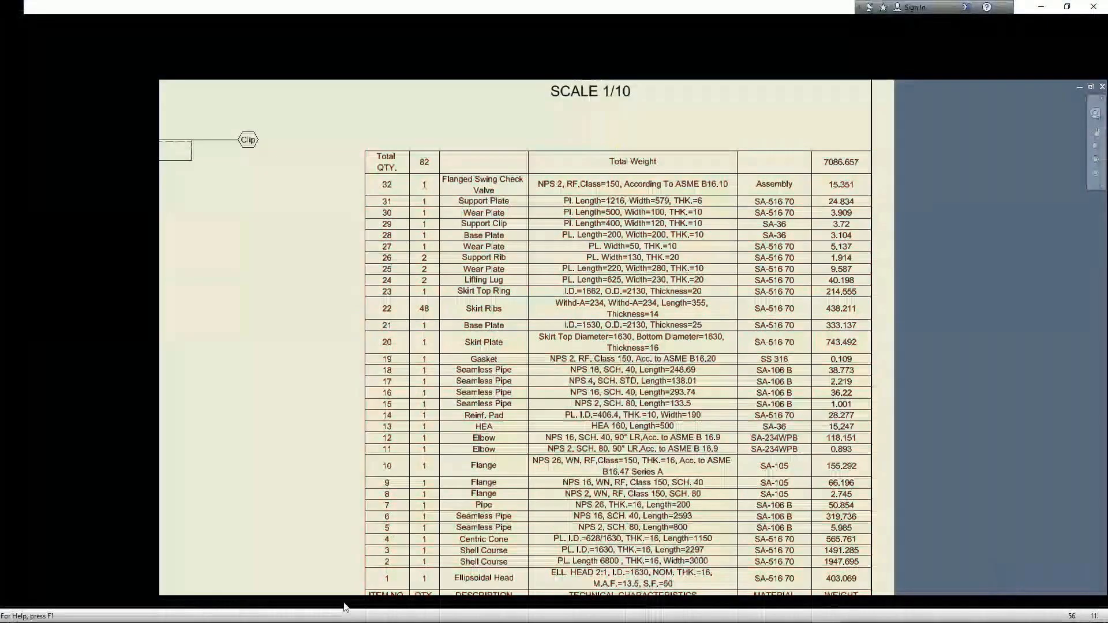
click(235, 602)
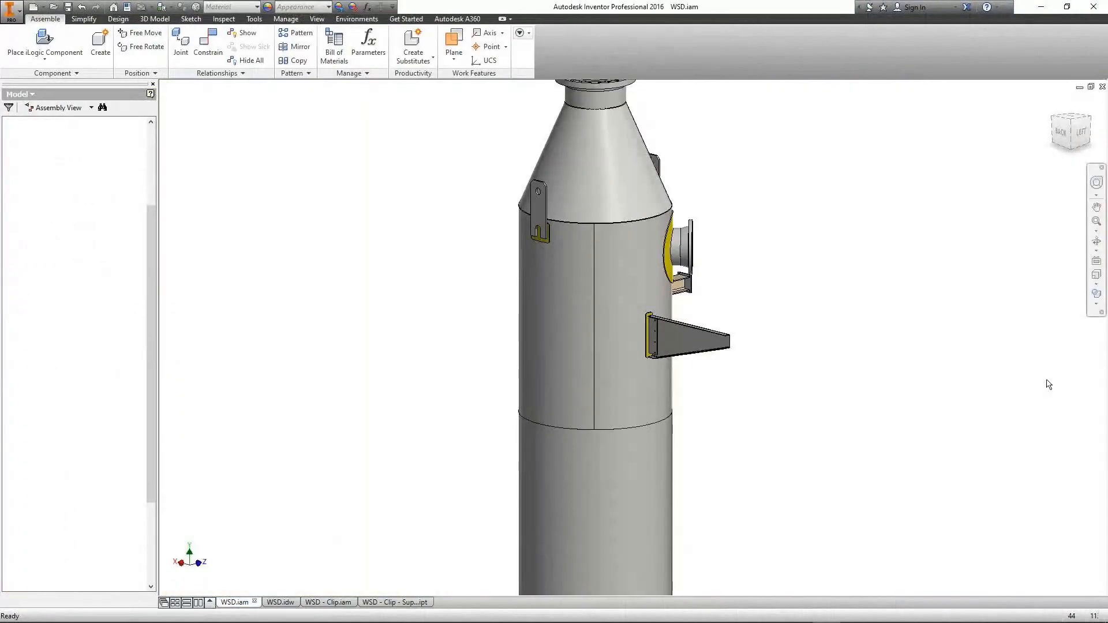
scroll(749, 283, up, 2)
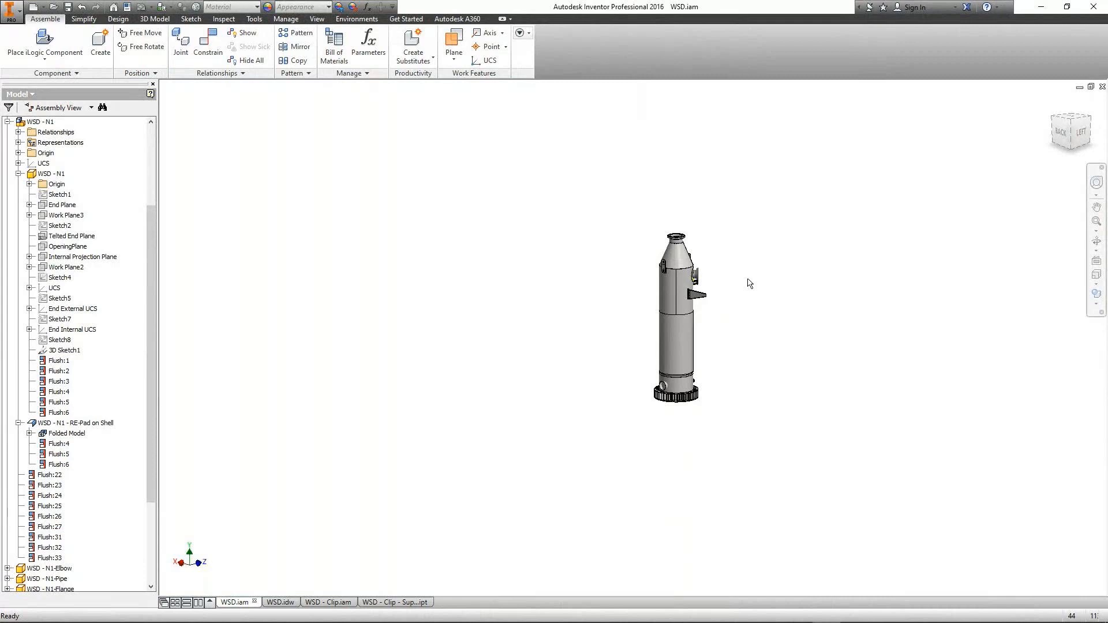
scroll(747, 283, down, 4)
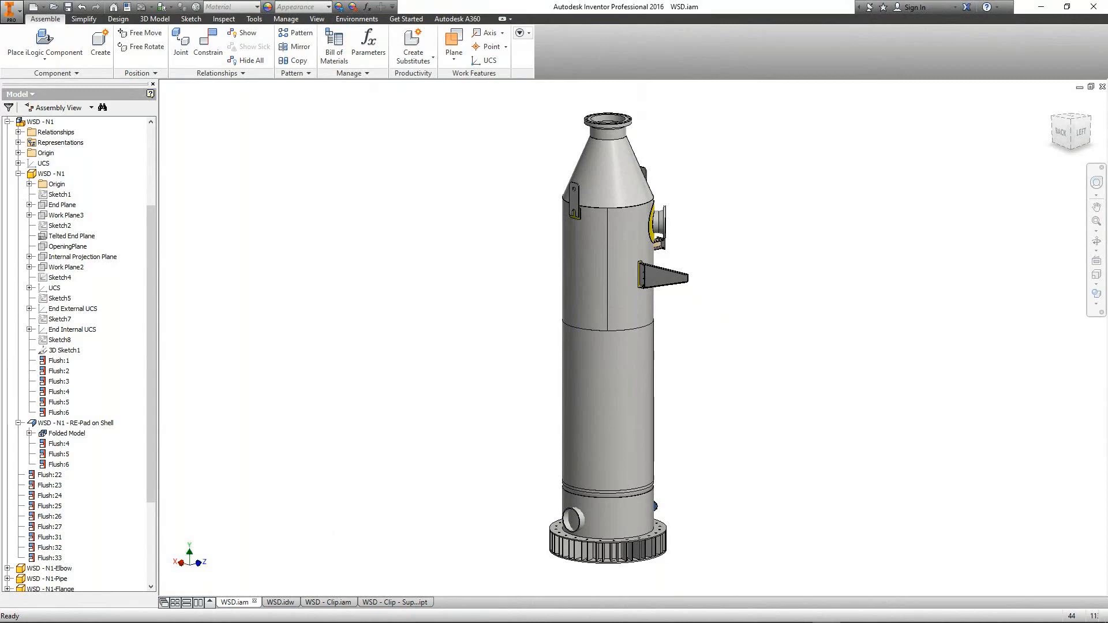
Step: Switch to Static Equipment Generator and show the internal attachments available among the vessel elements
click(802, 614)
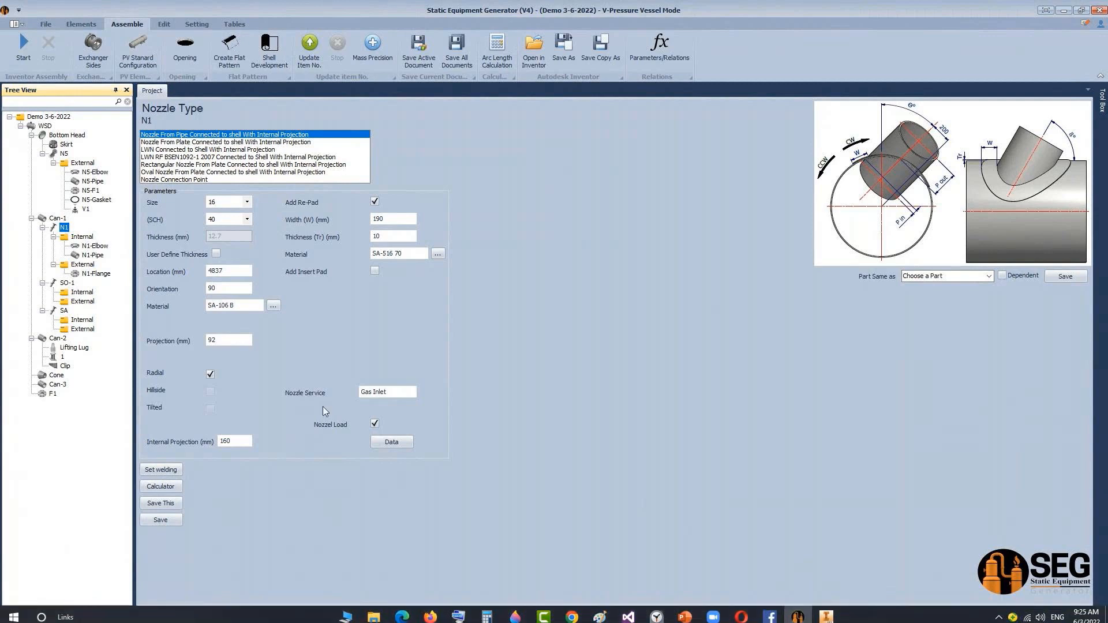
click(59, 219)
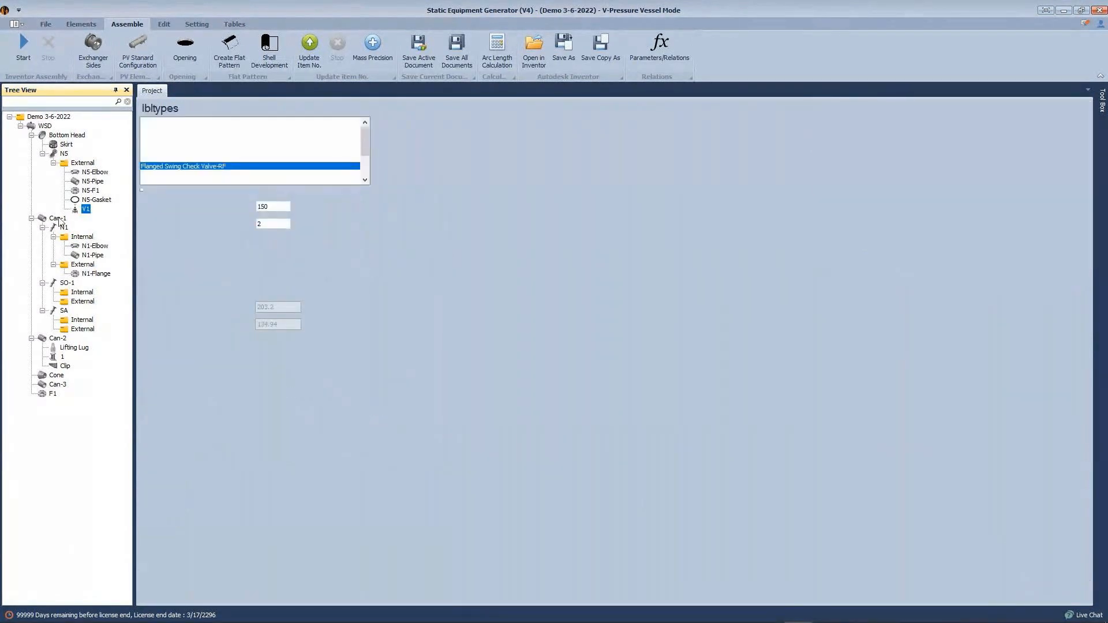
click(81, 24)
click(853, 59)
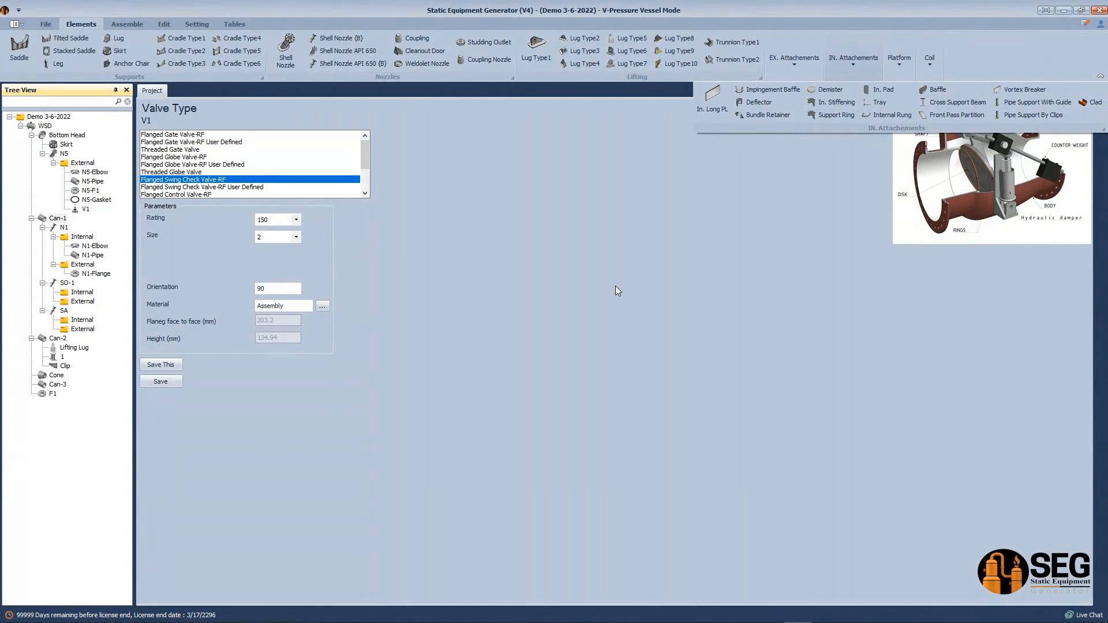
Step: Return to WSD.idw in Inventor, start a sketch over the vessel's elevation, and project the upper shell's inner wall line
click(826, 611)
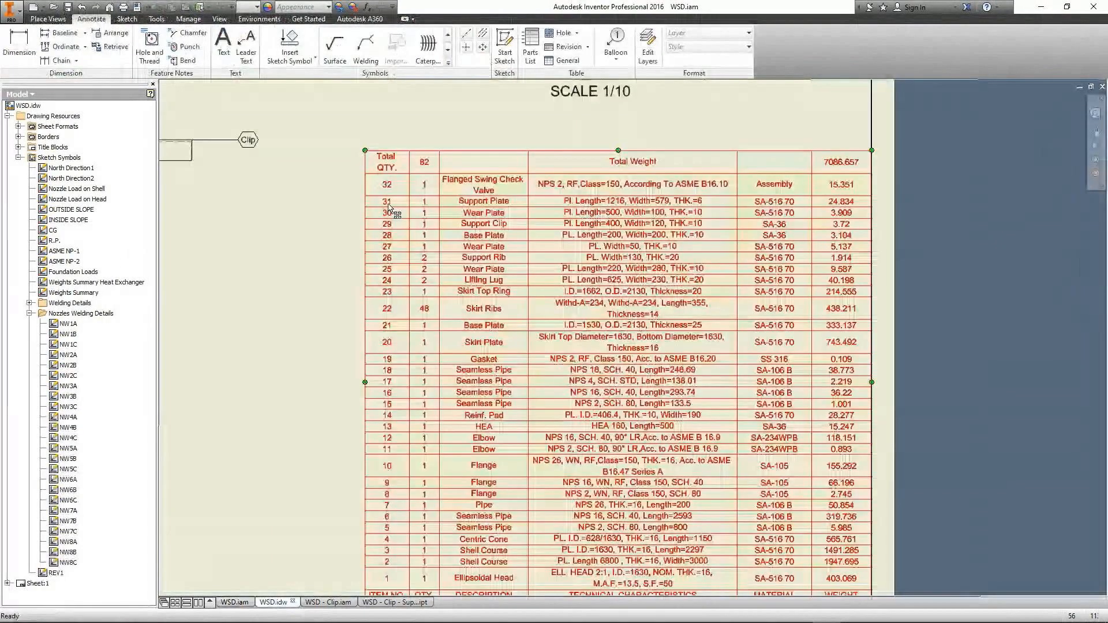
middle_drag(388, 208, 868, 192)
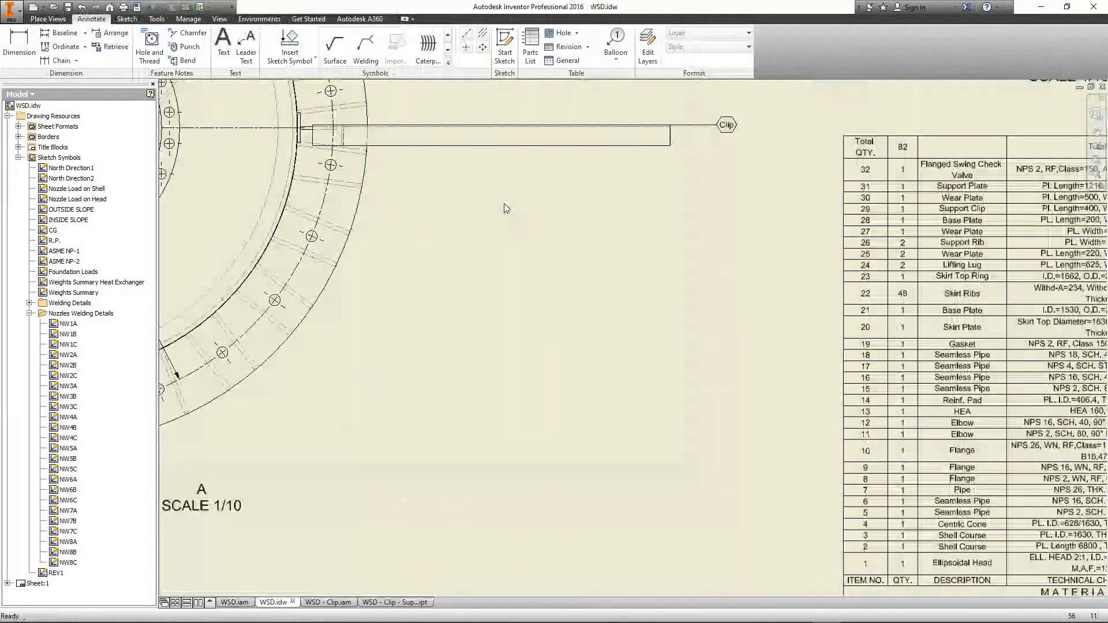
middle_drag(504, 208, 1027, 258)
scroll(618, 261, down, 4)
middle_drag(425, 227, 612, 315)
scroll(501, 190, up, 3)
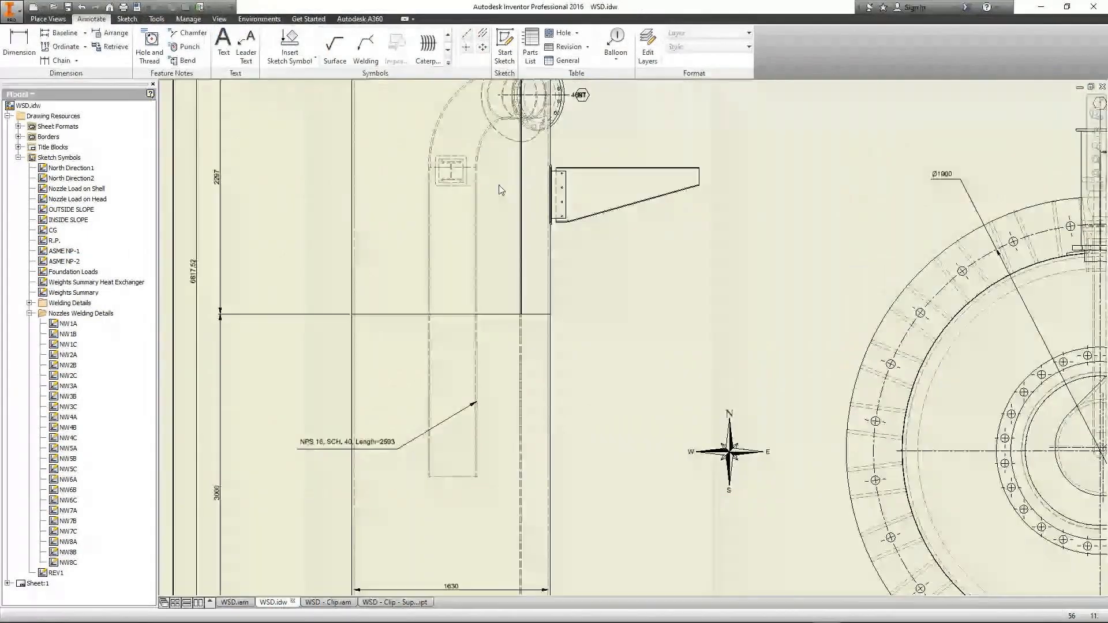
click(504, 52)
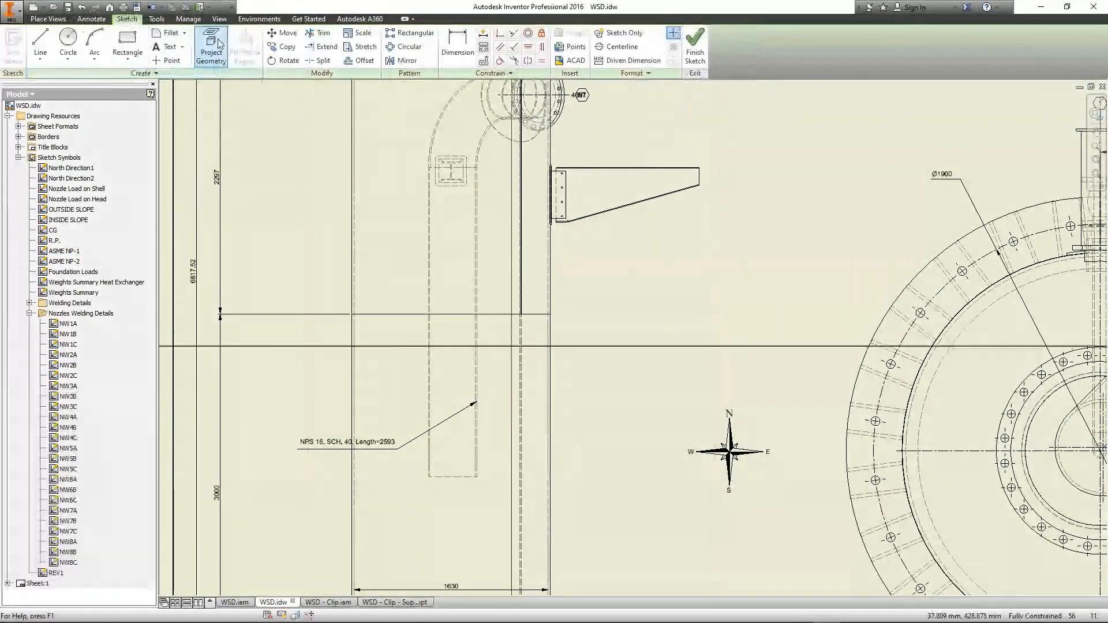
click(214, 47)
Step: Sketch a thin horizontal rectangle across the upper shell from the projected wall line, with a short upright rectangle at its free end
click(127, 41)
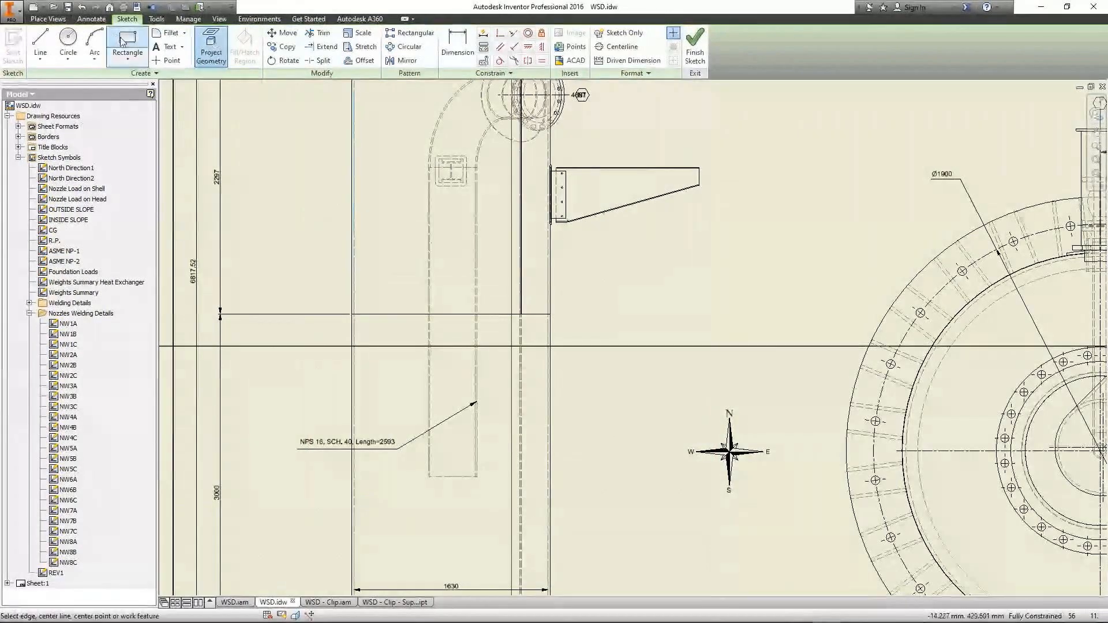
scroll(347, 248, up, 3)
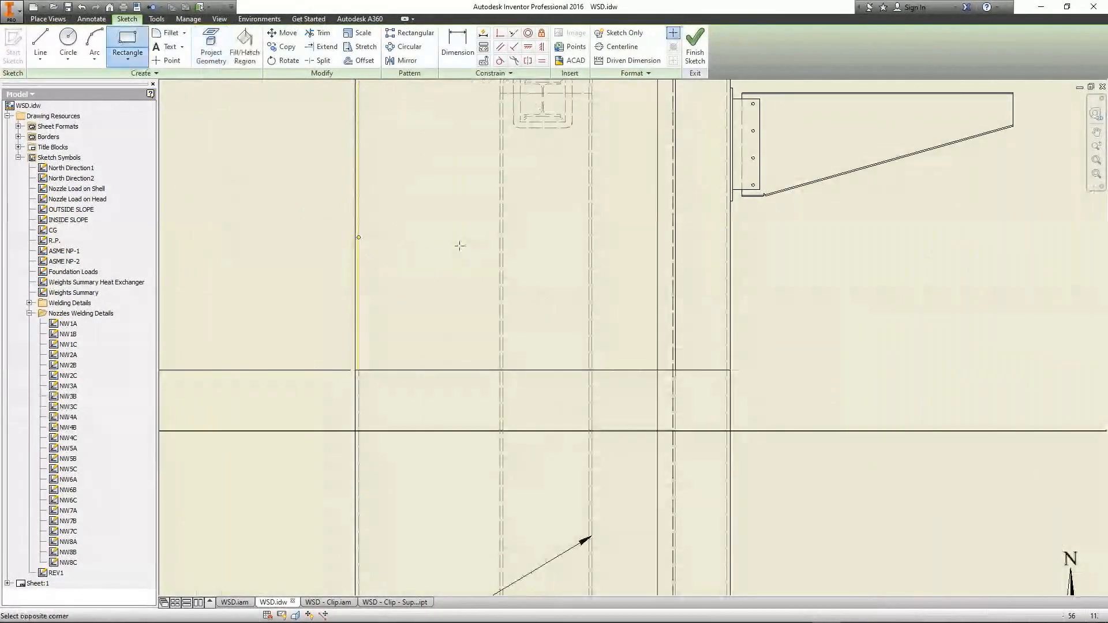
click(358, 238)
click(649, 251)
scroll(647, 239, up, 2)
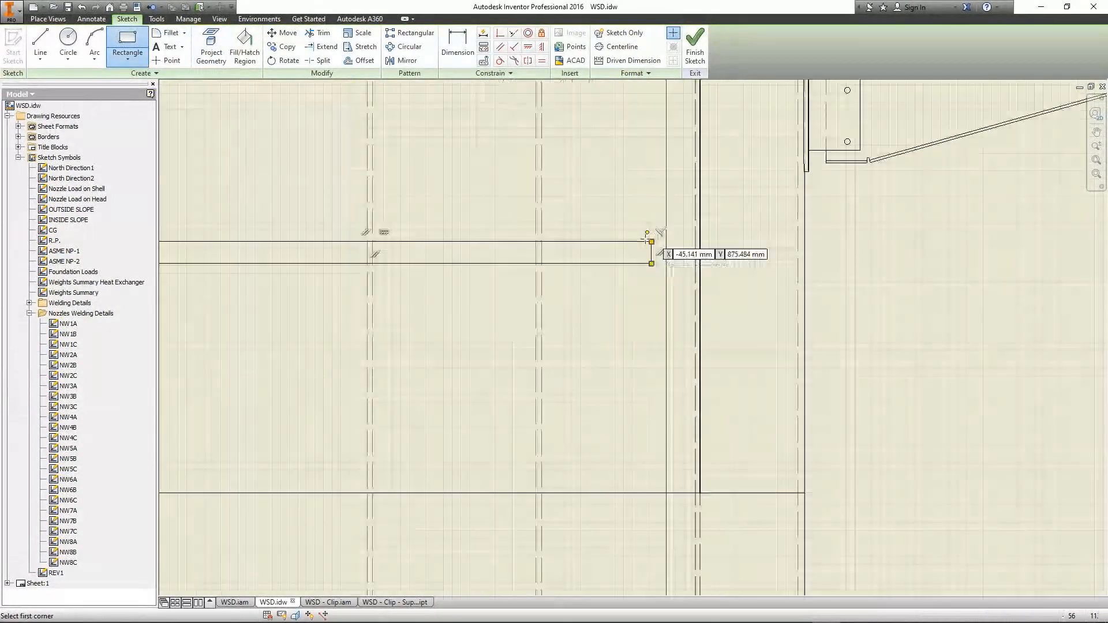
click(651, 234)
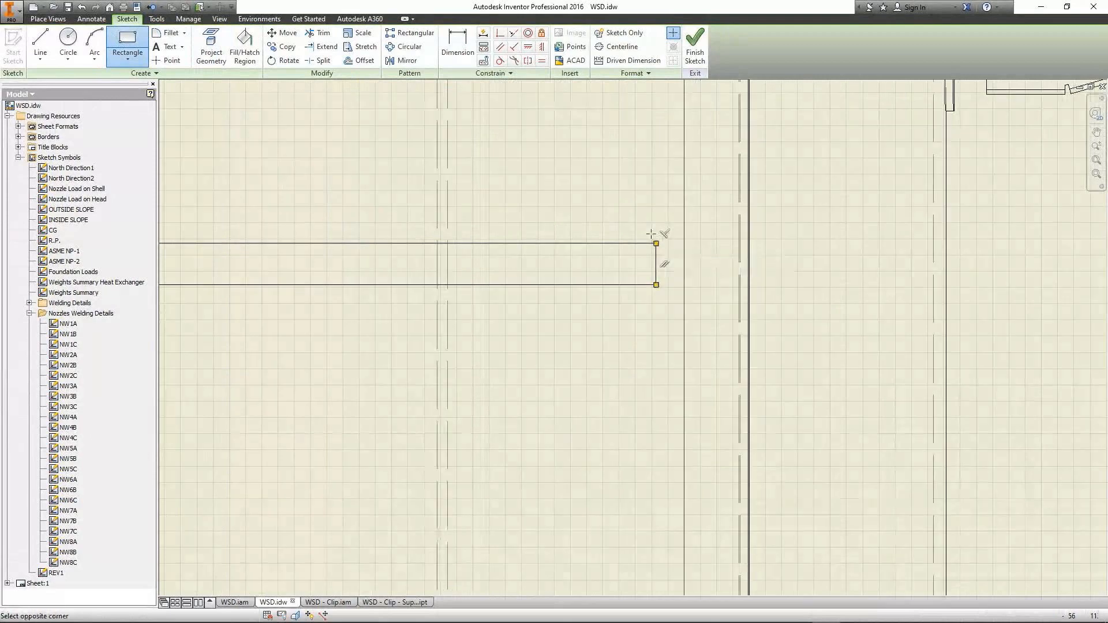
click(615, 93)
Step: Start a rectangular pattern of both tray rectangles, directed upward along the upright rectangle's vertical edge
scroll(615, 96, down, 2)
middle_drag(625, 328, 631, 592)
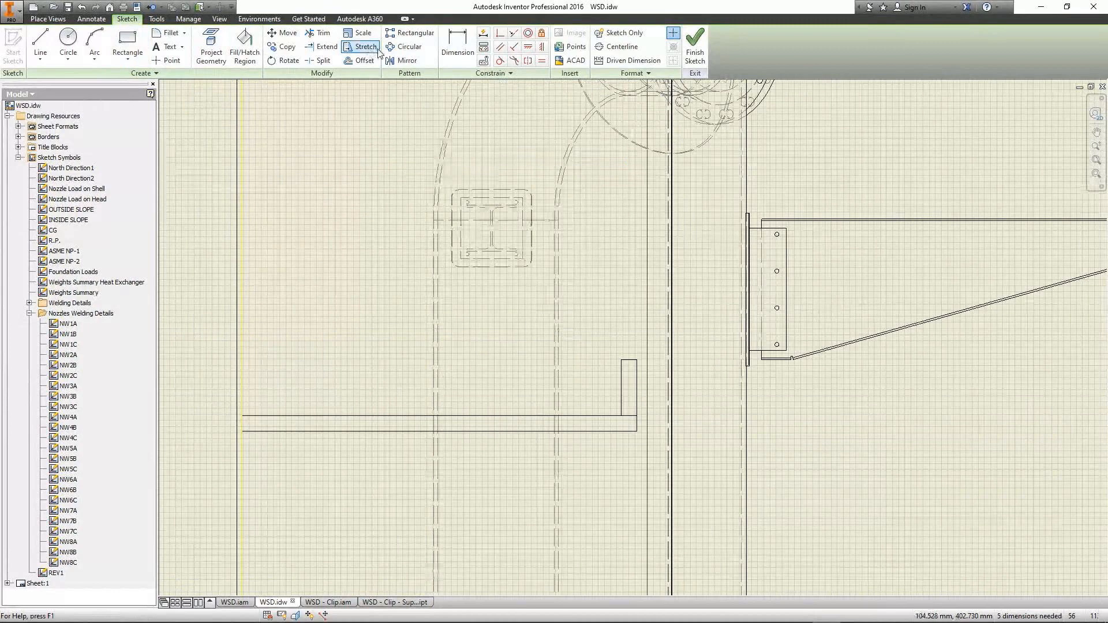
click(409, 33)
scroll(392, 304, down, 2)
mouse_move(194, 329)
mouse_down()
mouse_move(490, 418)
mouse_move(566, 398)
mouse_up()
click(69, 160)
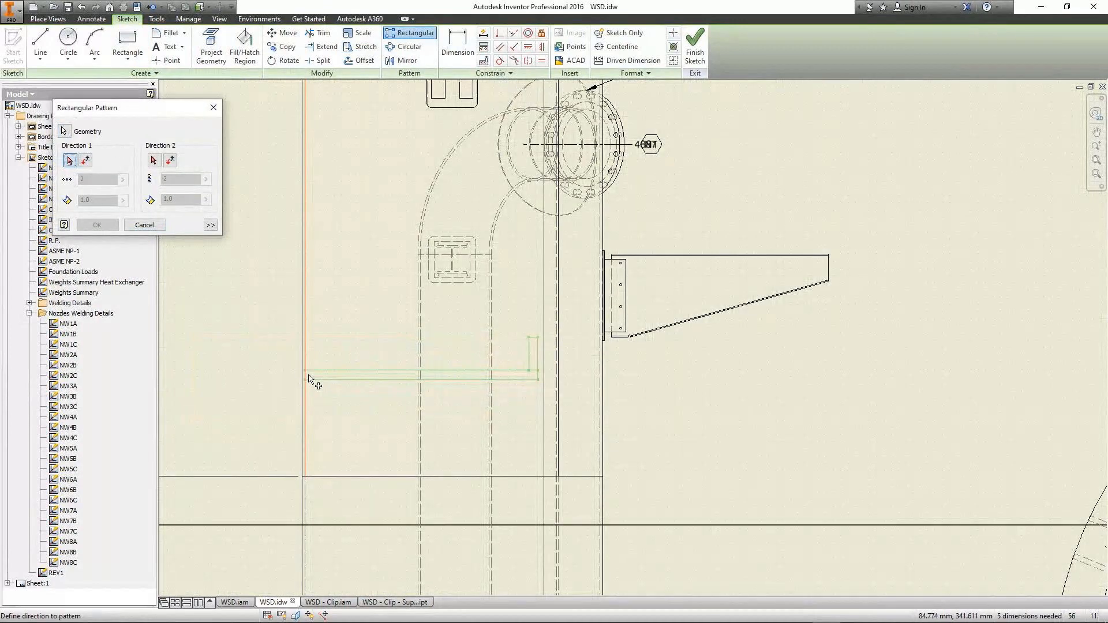
click(534, 354)
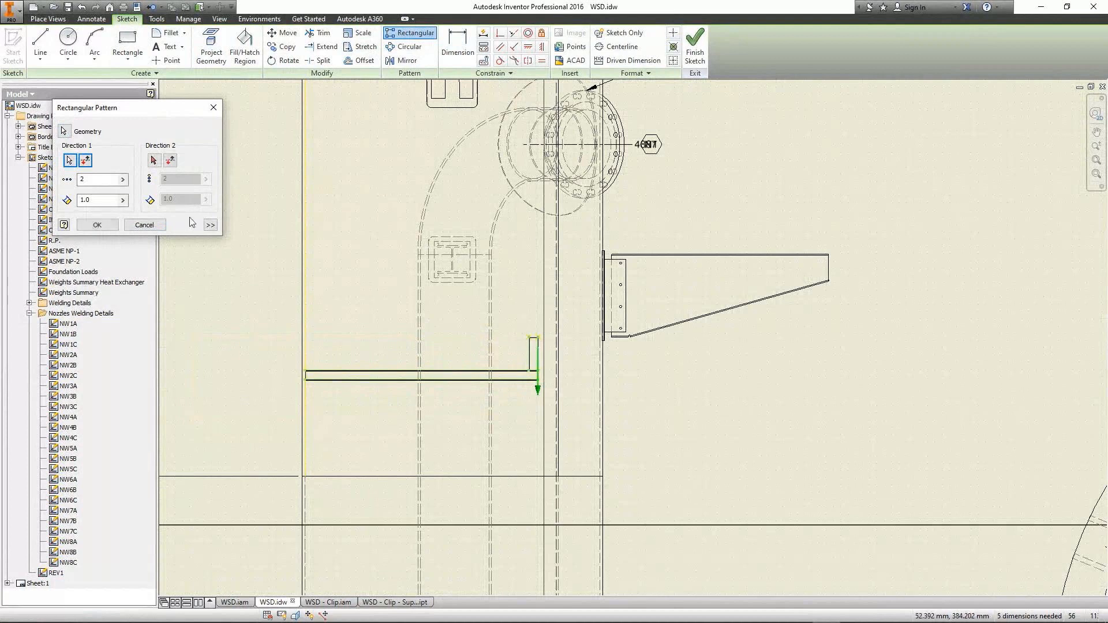
click(91, 165)
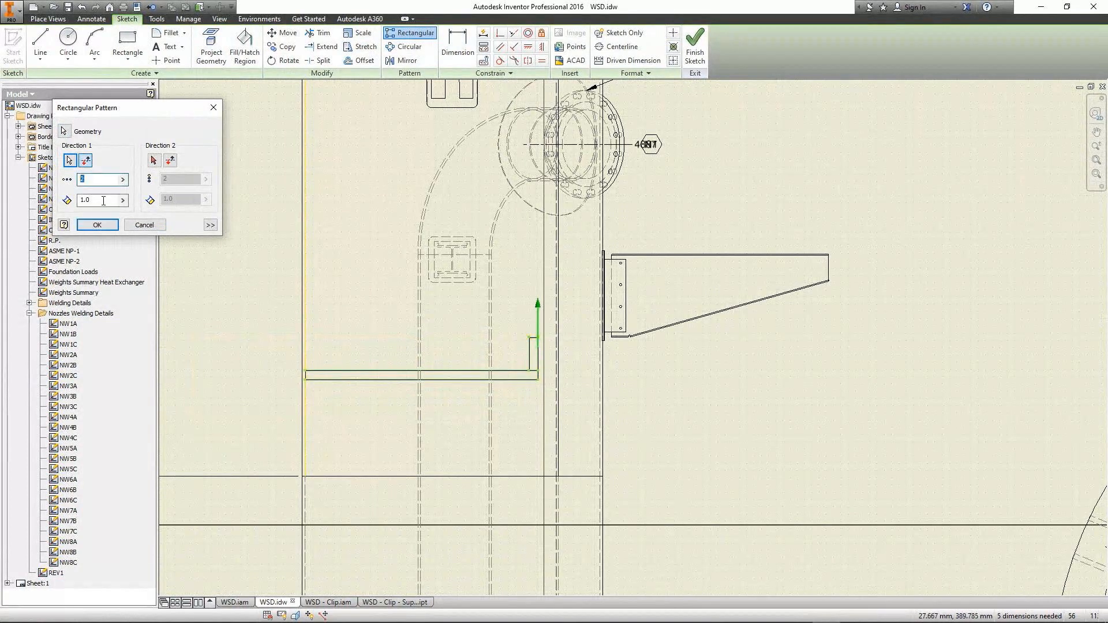
Step: Set the tray pattern to 5 instances spaced 400 mm apart and create it
click(103, 200)
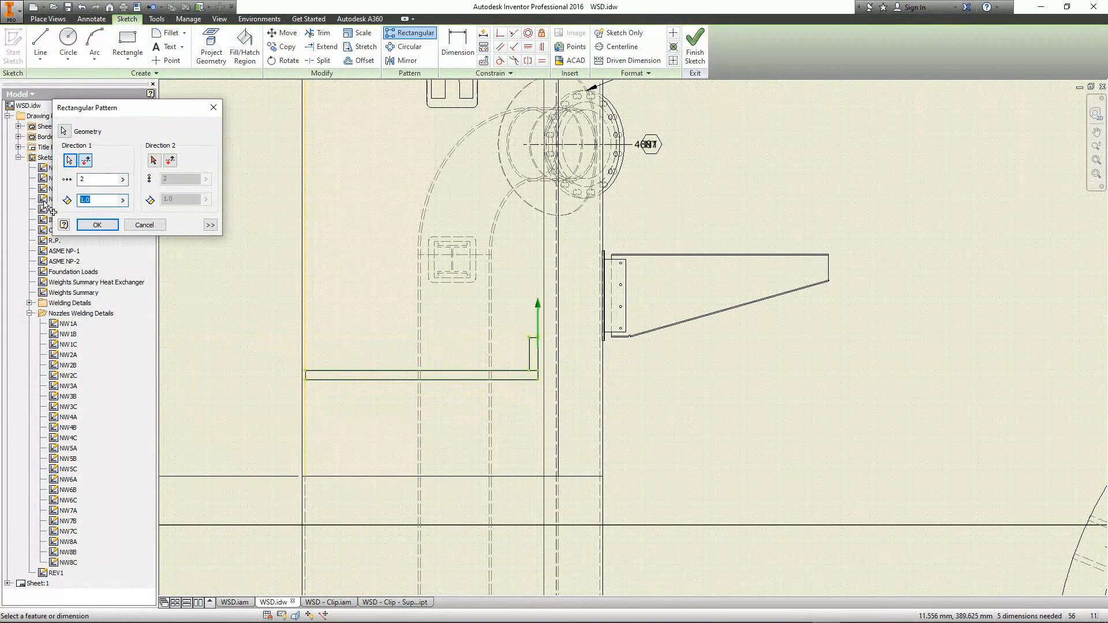
text(300)
drag(92, 200, 46, 205)
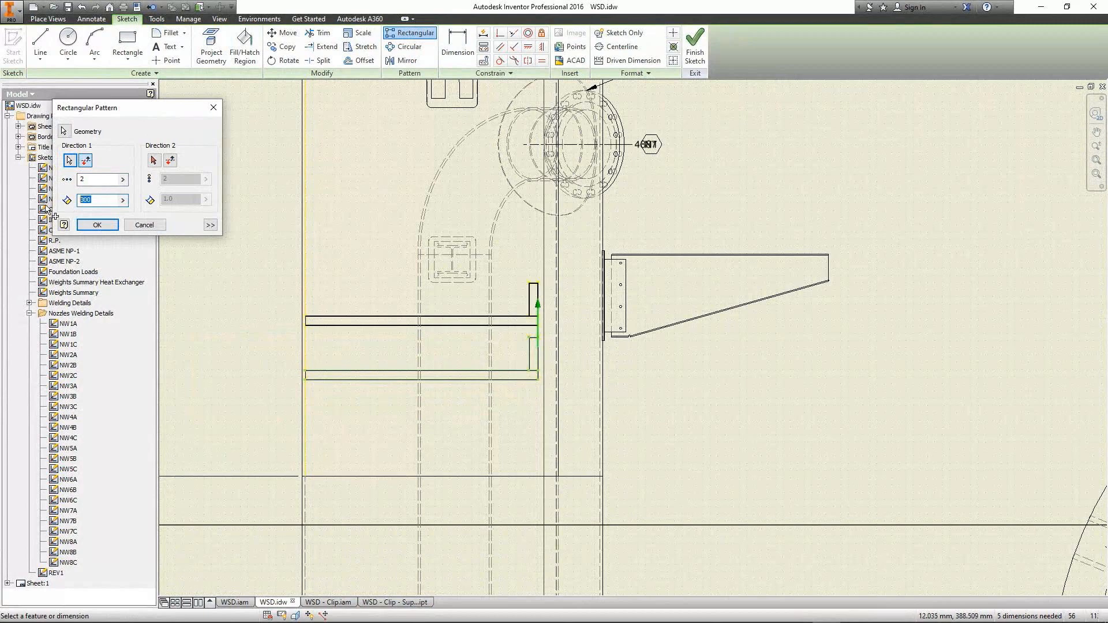
text(400)
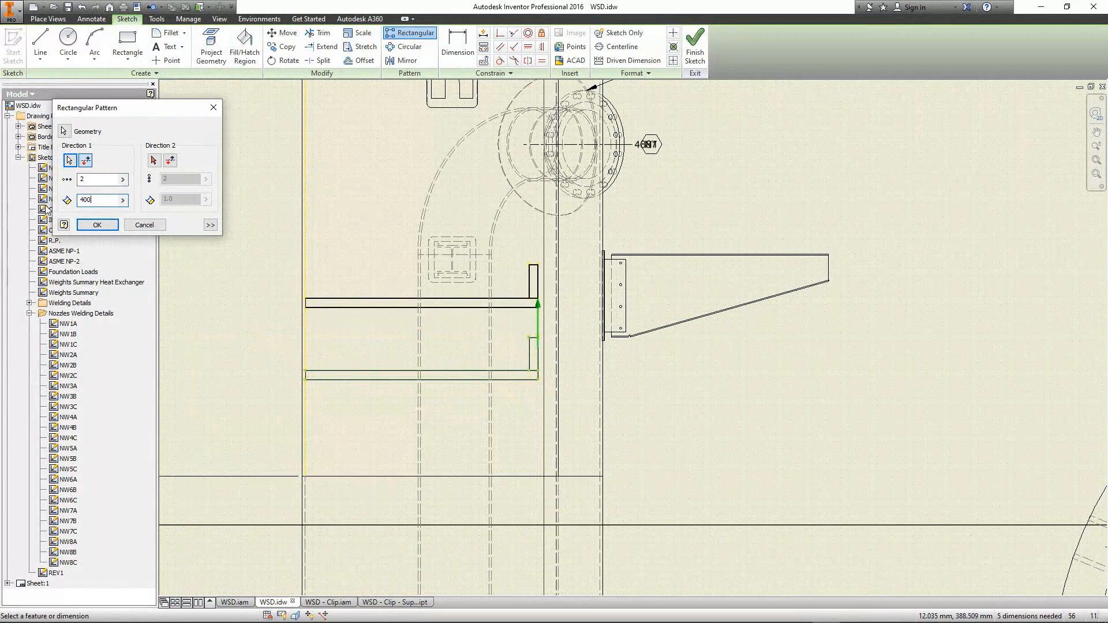
drag(94, 180, 41, 188)
text(5)
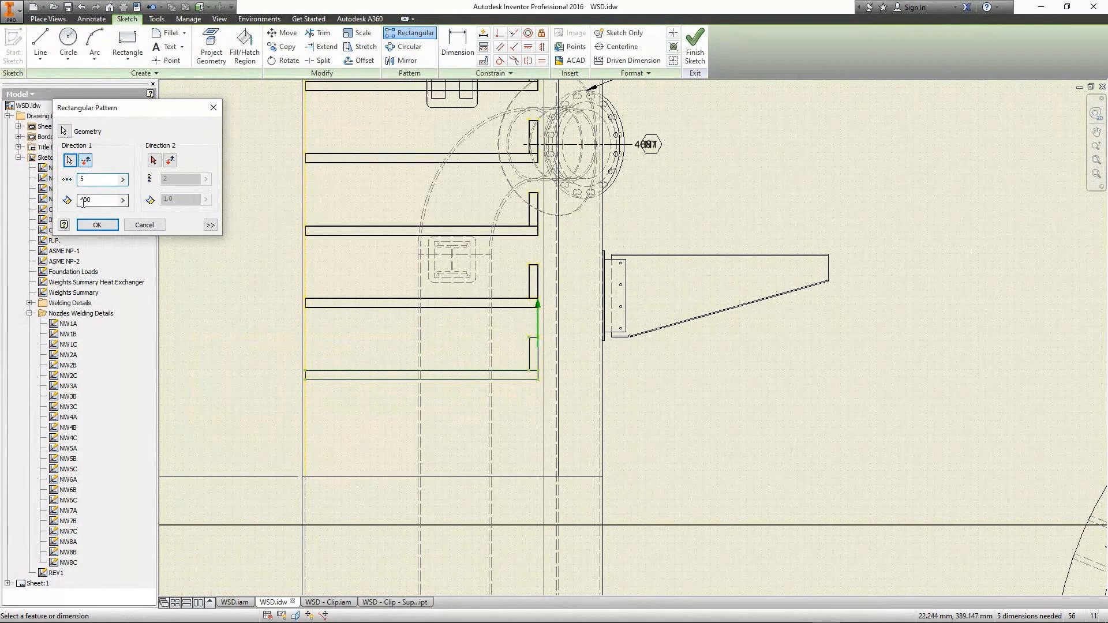
drag(83, 200, 68, 200)
click(96, 225)
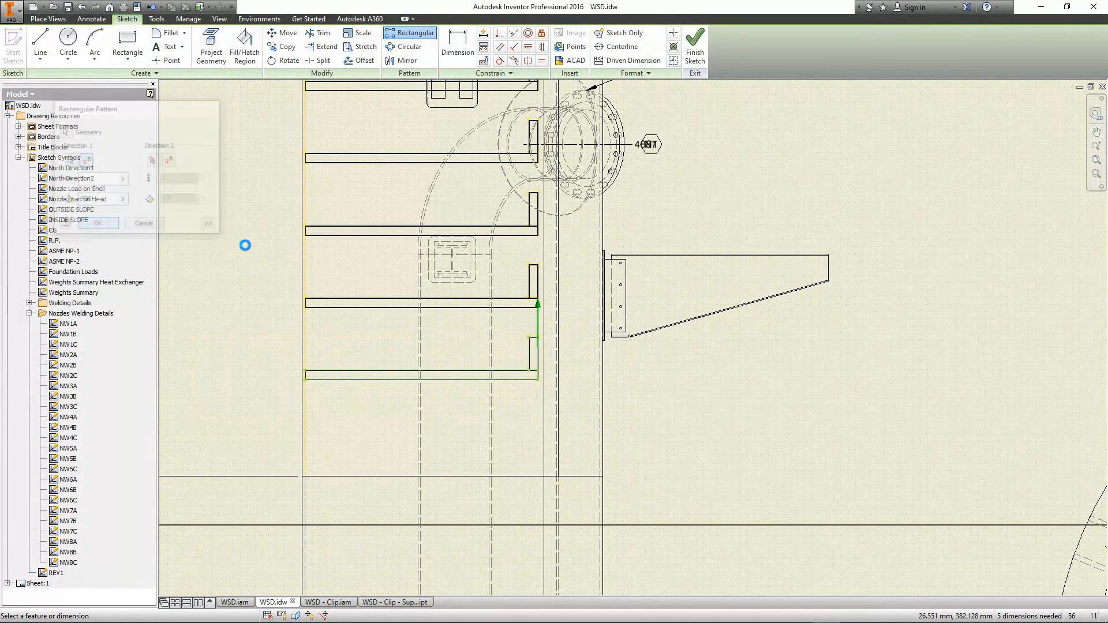
Step: Finish the tray sketch and inspect the patterned trays on the elevation view and the whole sheet
scroll(411, 273, down, 4)
right_click(570, 224)
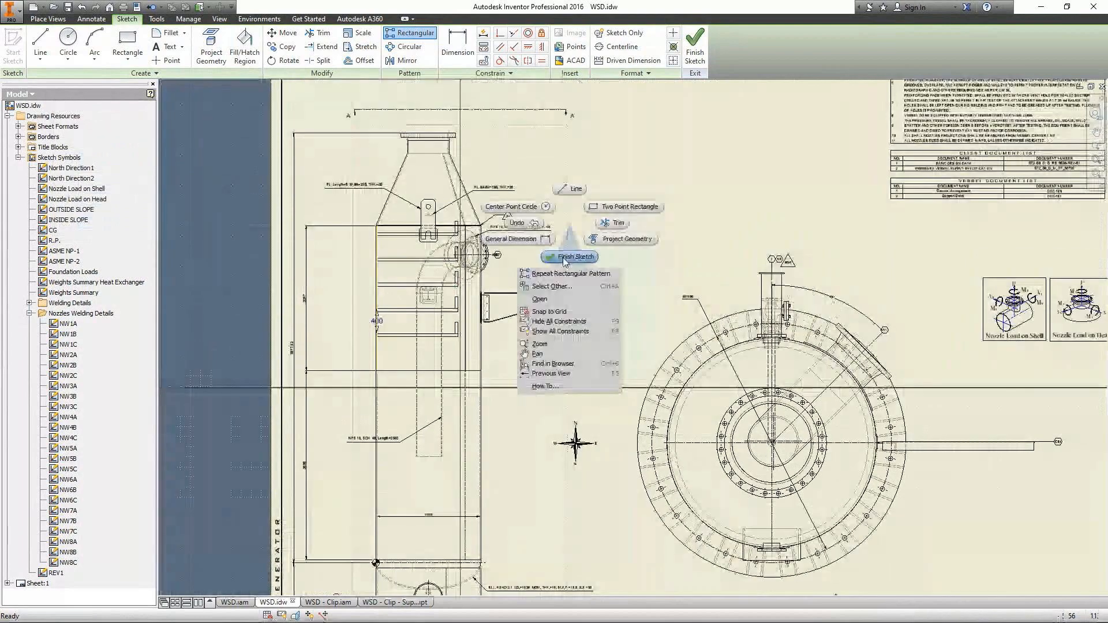
click(564, 258)
scroll(489, 333, up, 3)
middle_drag(489, 333, 542, 354)
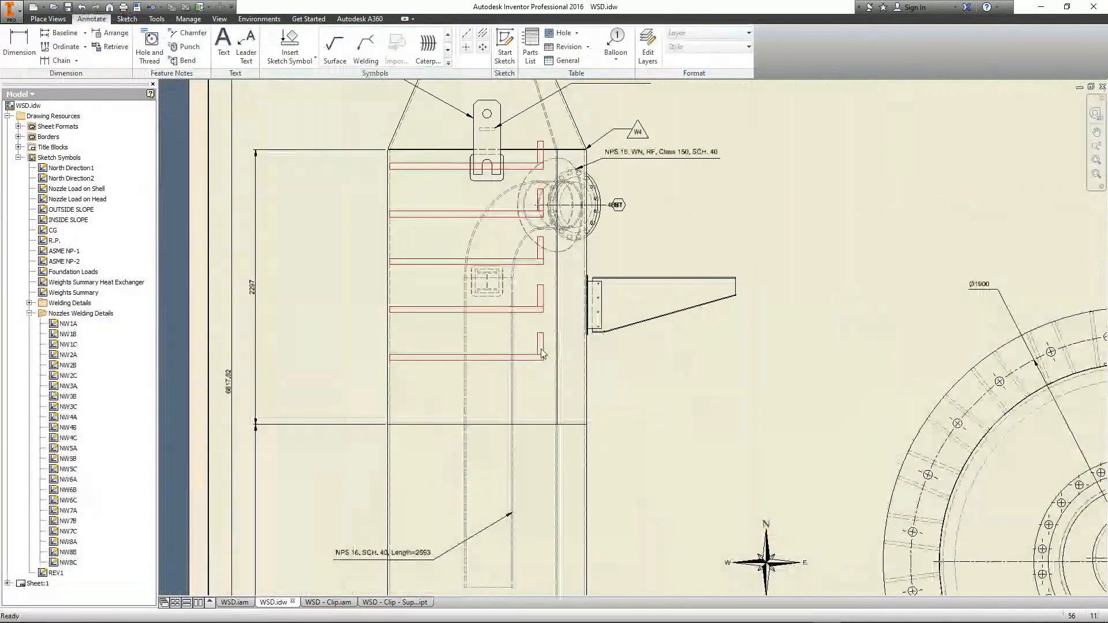
scroll(543, 353, down, 4)
middle_drag(594, 328, 568, 268)
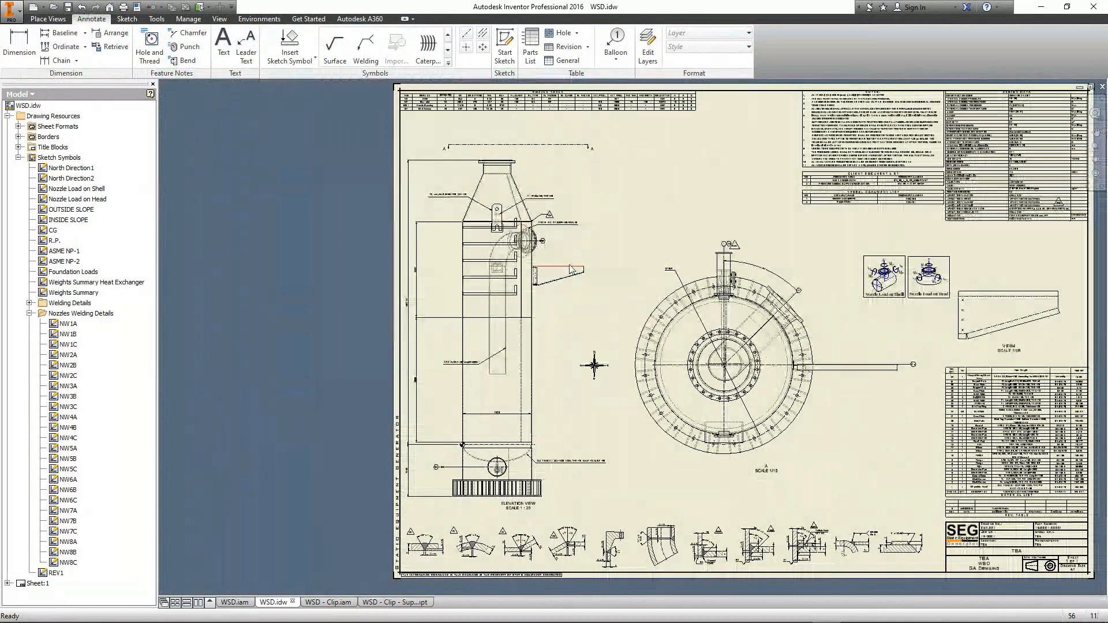
Step: Show the vessel's 3D assembly WSD.iam, and return to the WSD.idw drawing
click(232, 602)
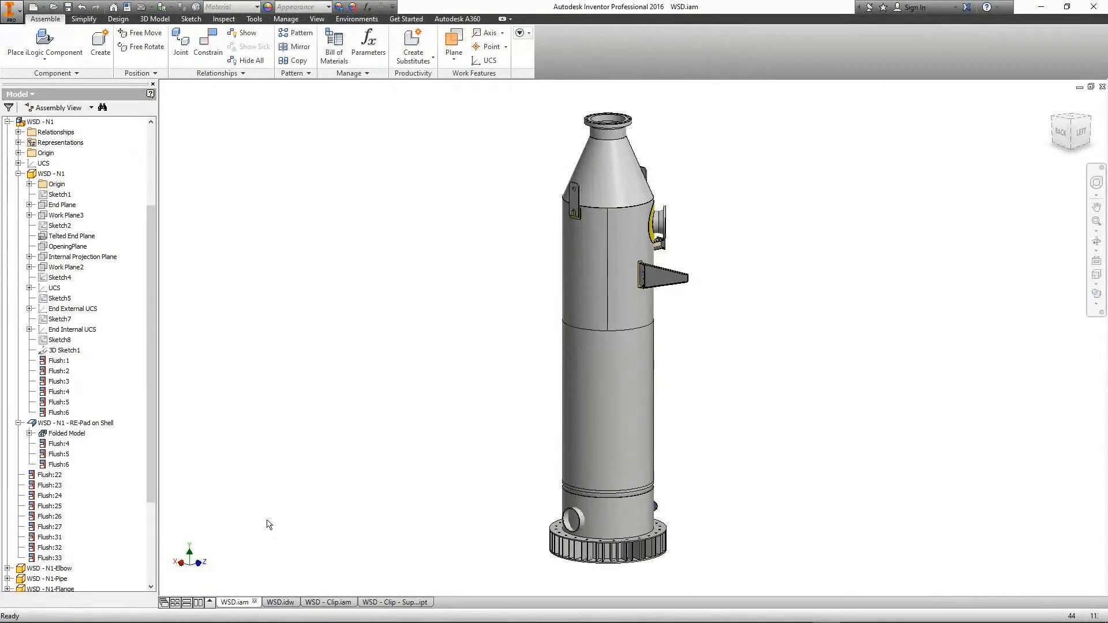
click(280, 601)
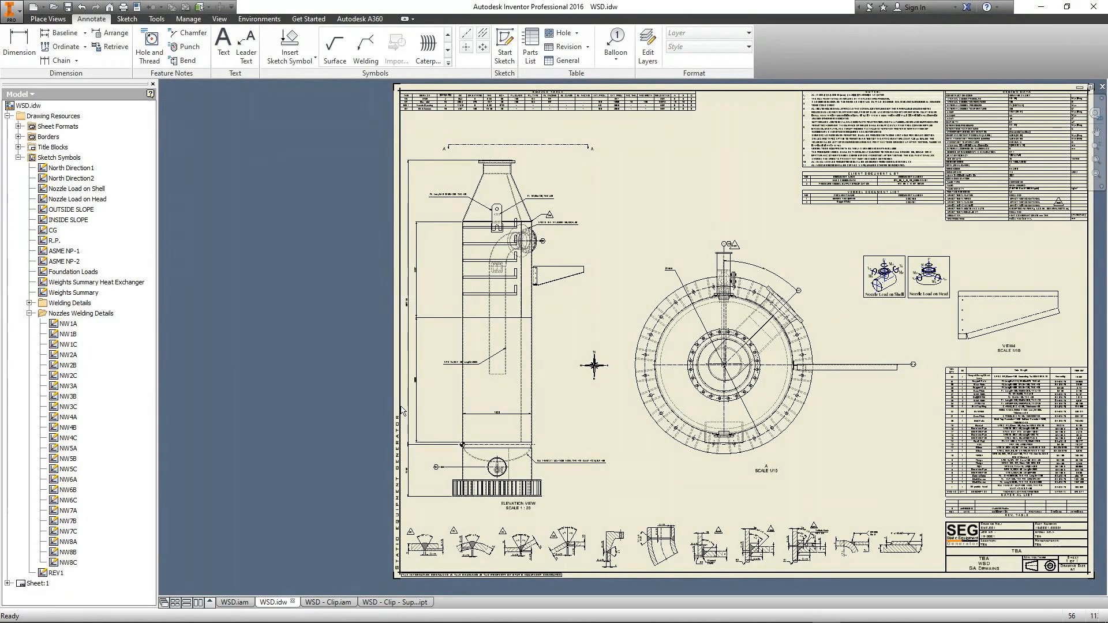
middle_drag(400, 406, 400, 406)
Step: Switch to Static Equipment Generator and create a Heat Exchanger project named DEMO3-6-2022 with the Desktop as its workspace folder
click(799, 612)
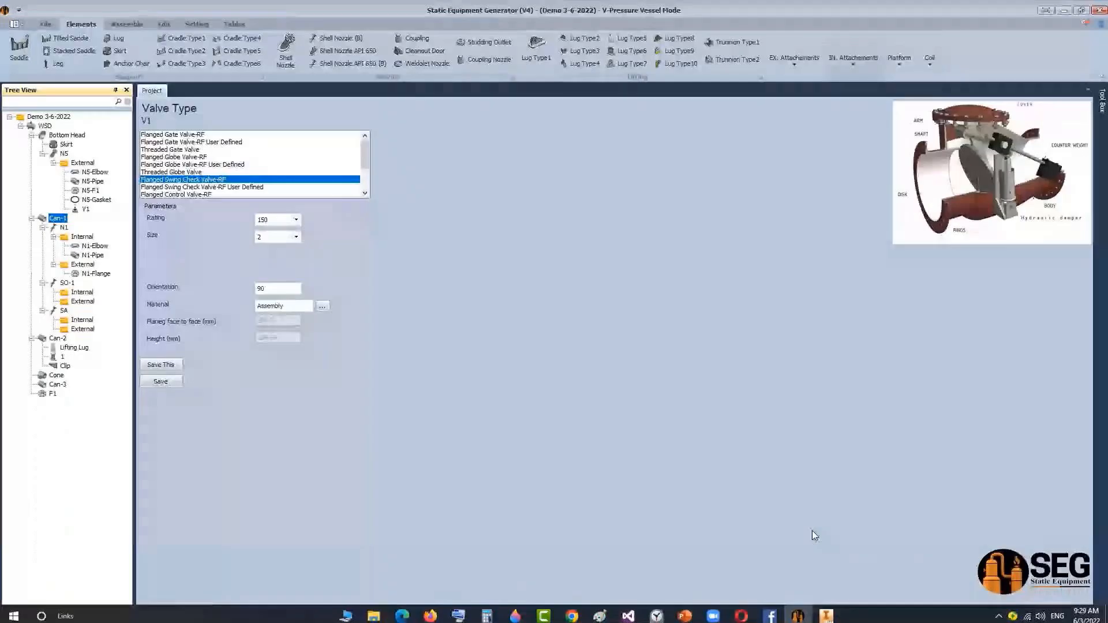
click(46, 24)
click(12, 49)
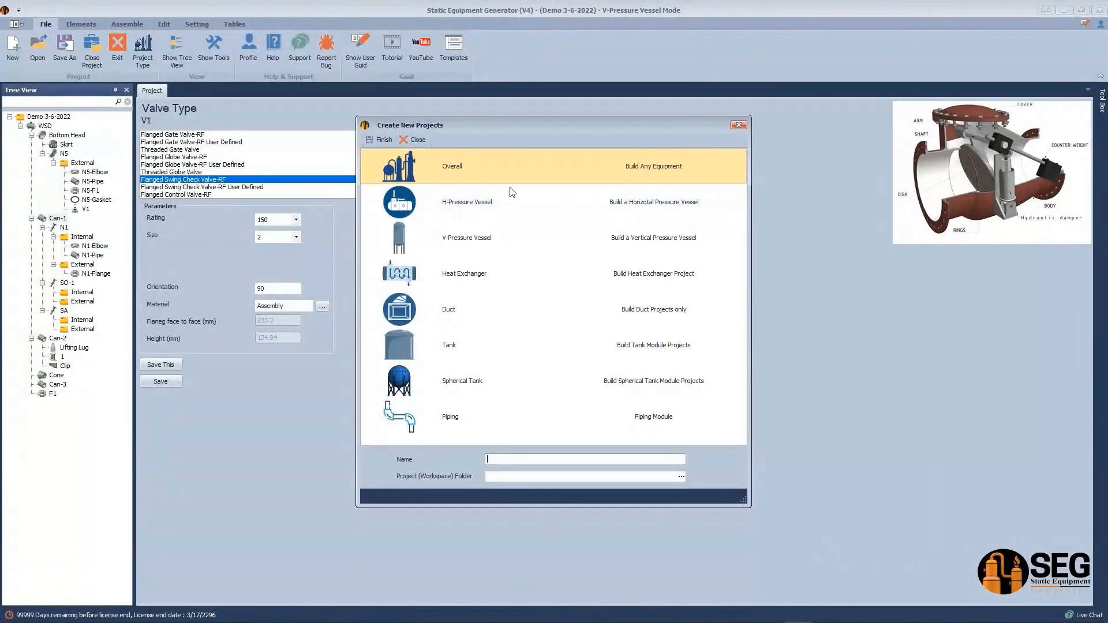
click(415, 275)
text(3-6-2022)
click(682, 476)
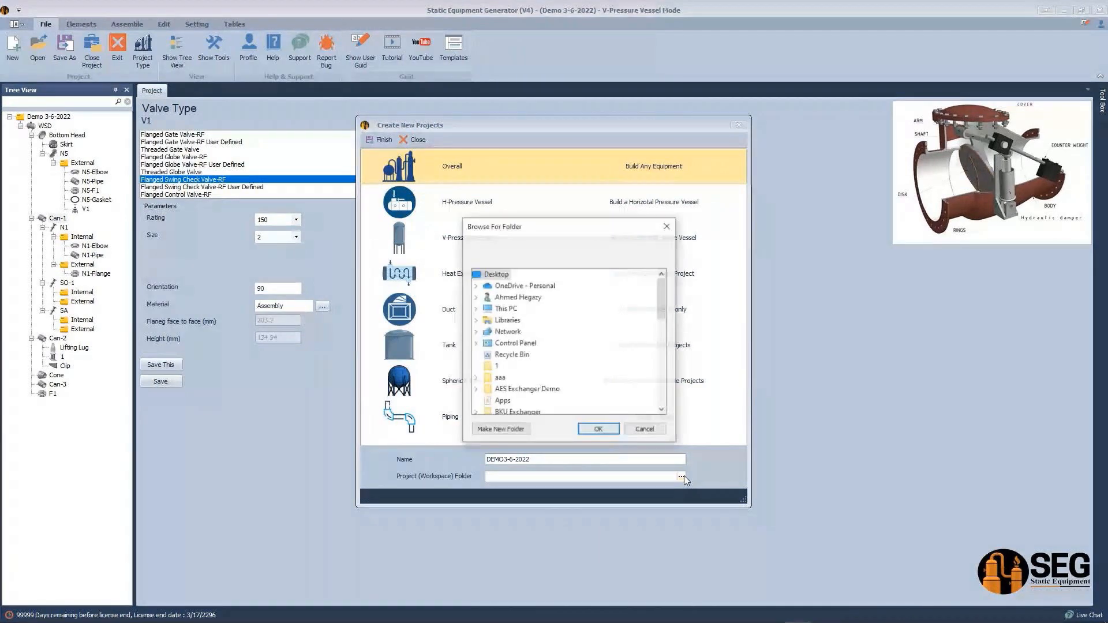
double_click(505, 308)
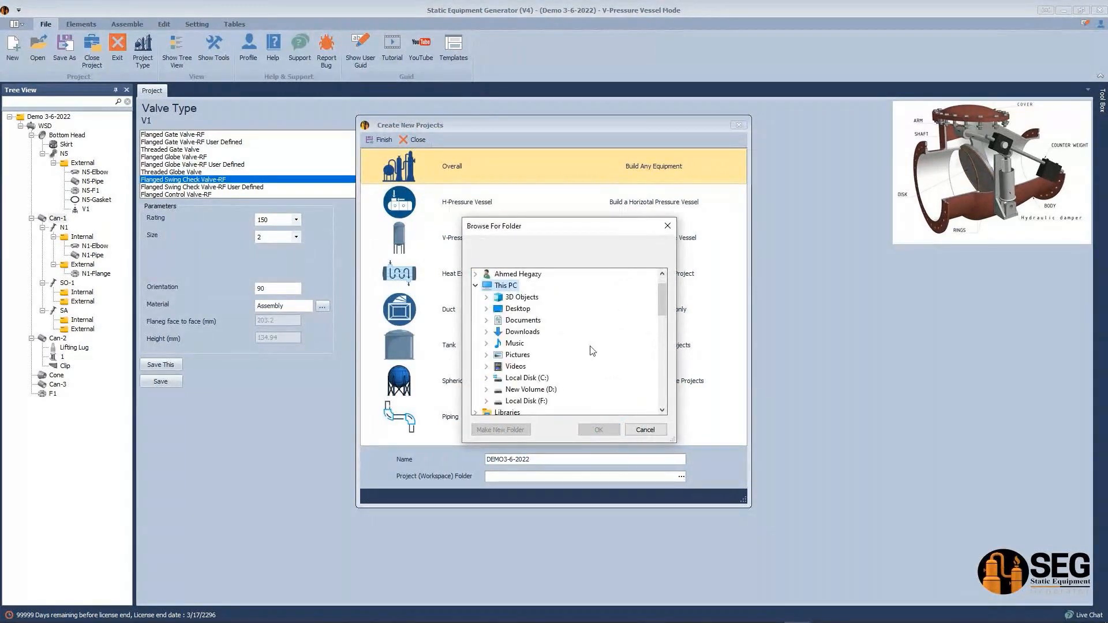
click(531, 312)
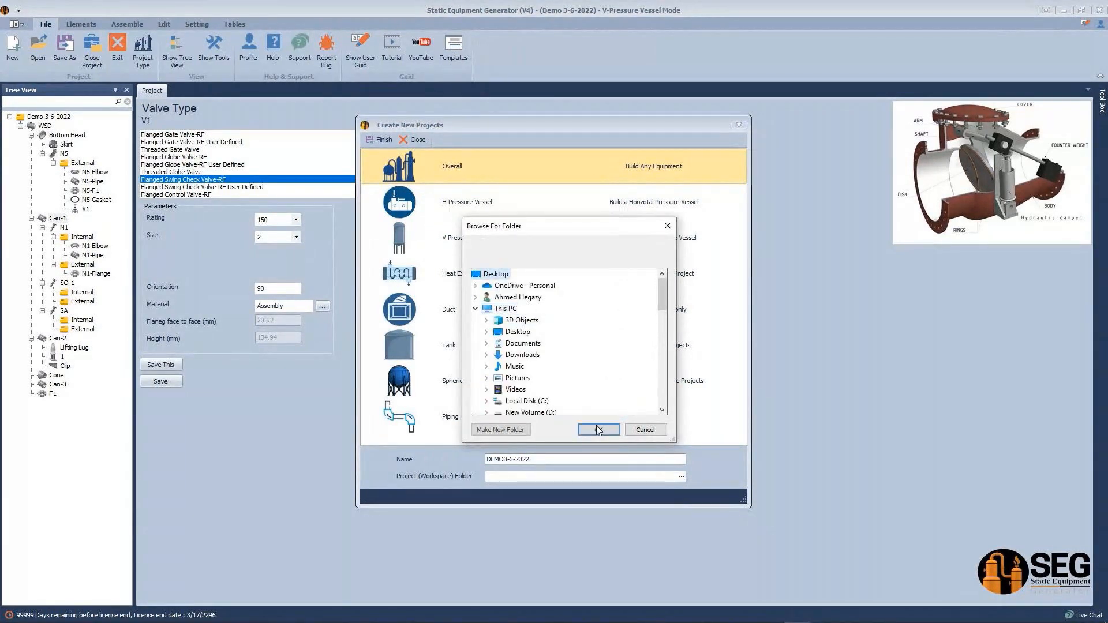
click(597, 428)
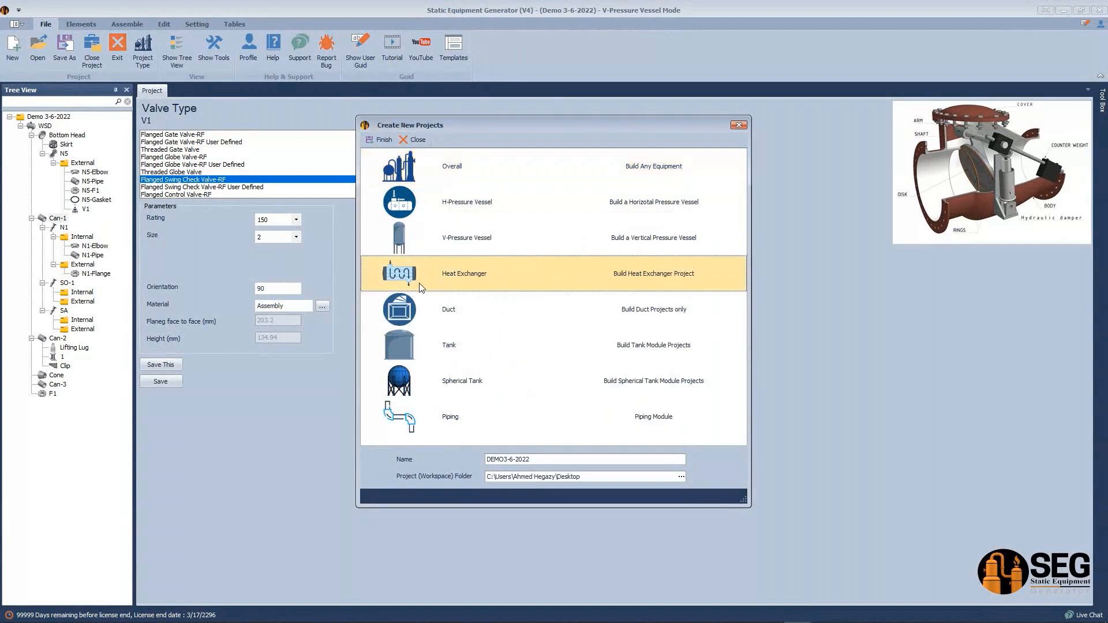
click(380, 141)
Step: Close the open vessel documents in Inventor and return to the new project in Static Equipment Generator
mouse_move(658, 616)
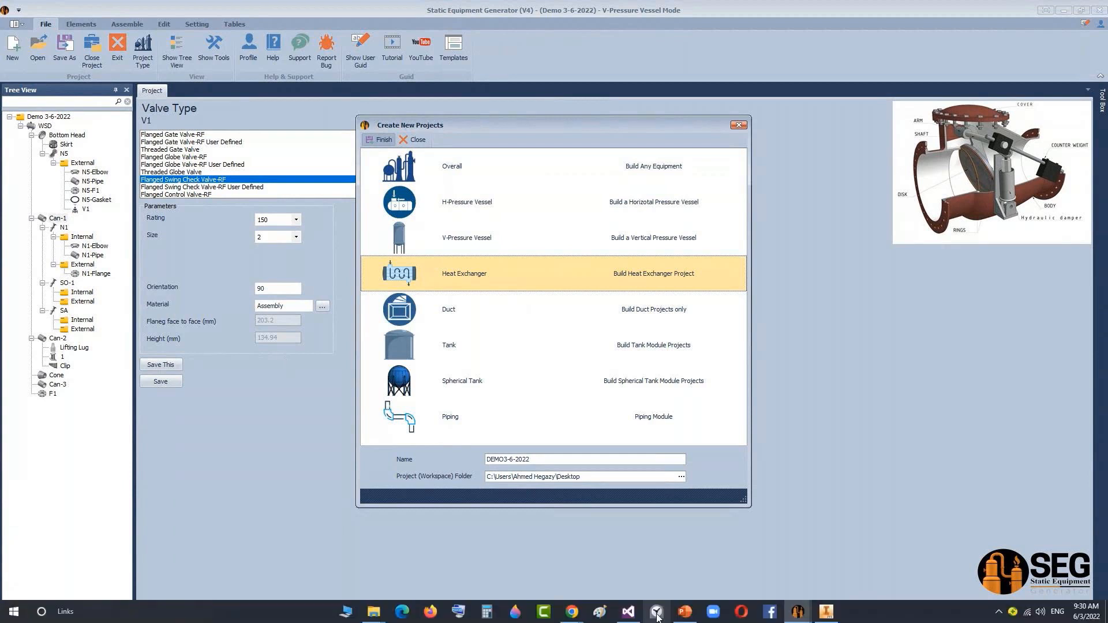
click(826, 612)
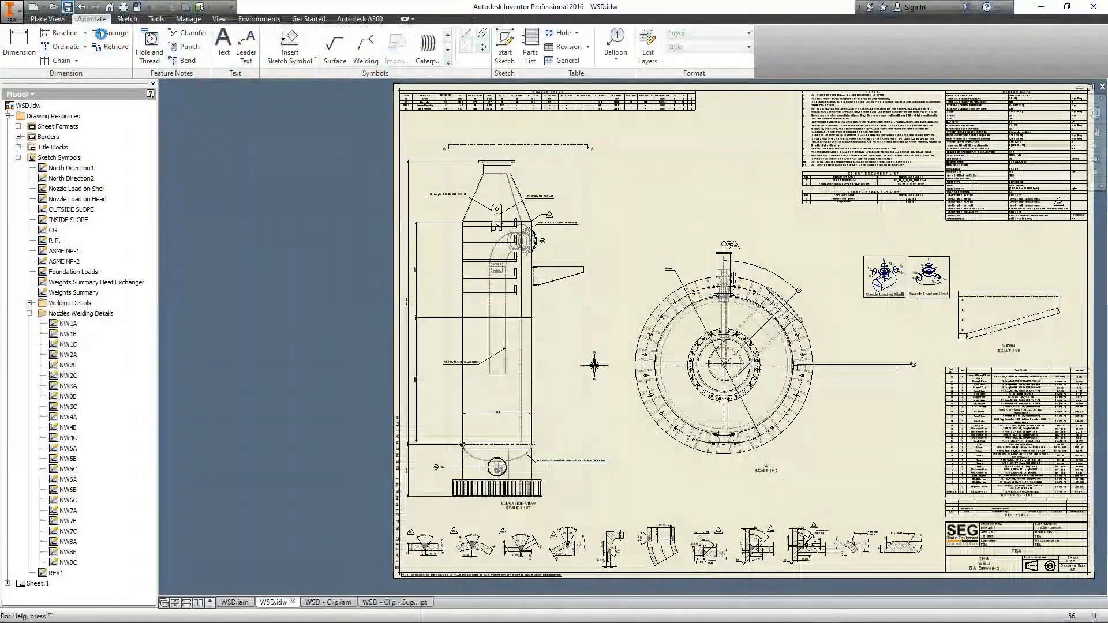
click(1101, 87)
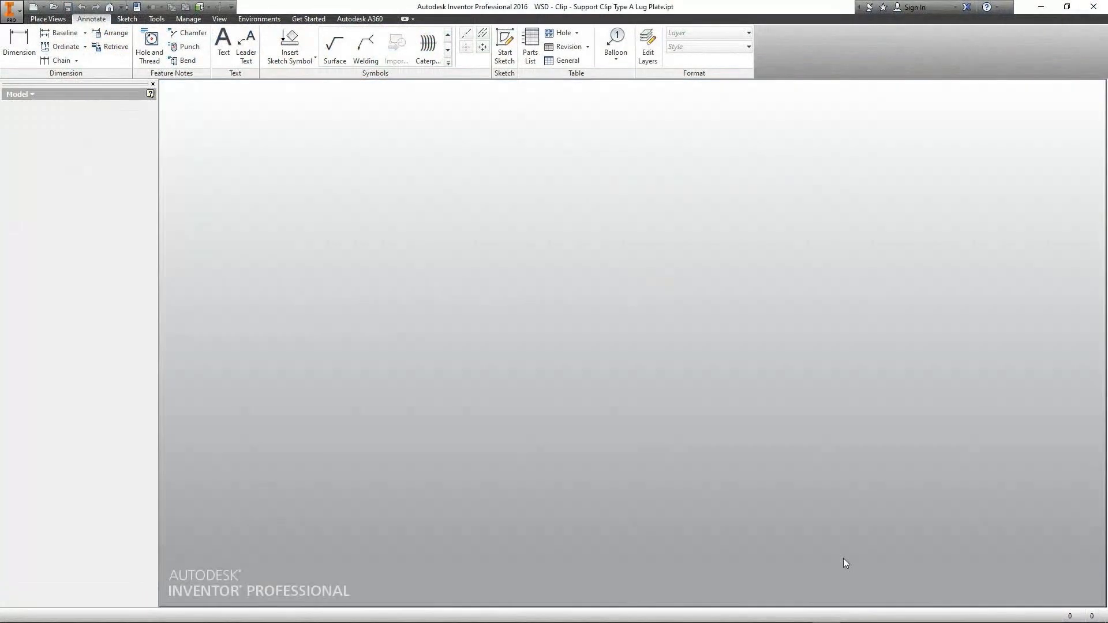
click(798, 611)
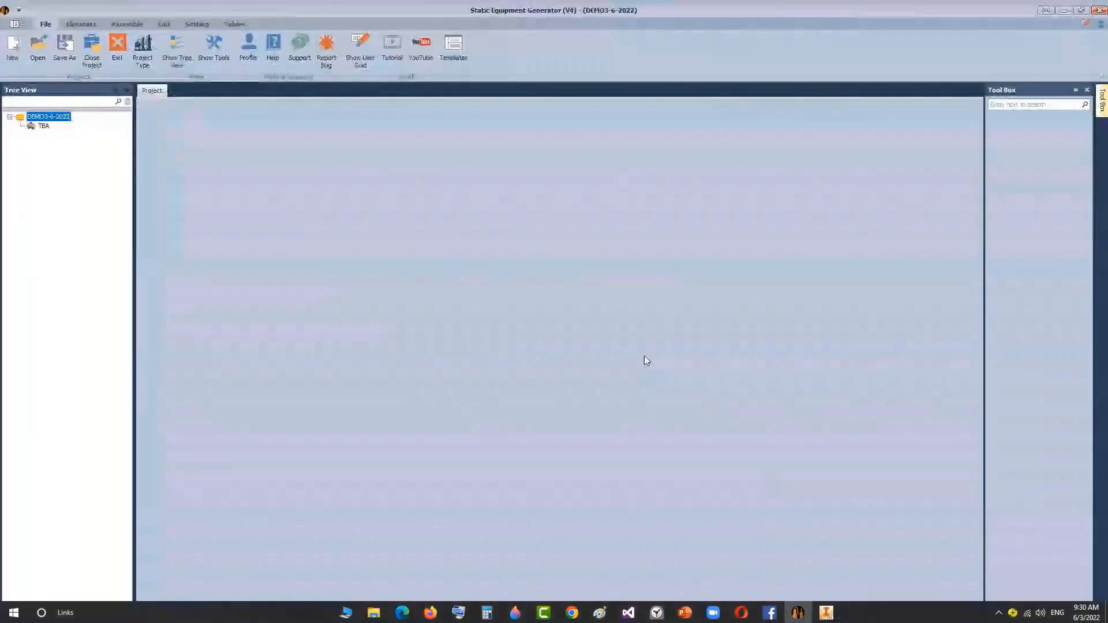
Step: Add a tubesheet element named TSH to the TBA equipment
click(44, 126)
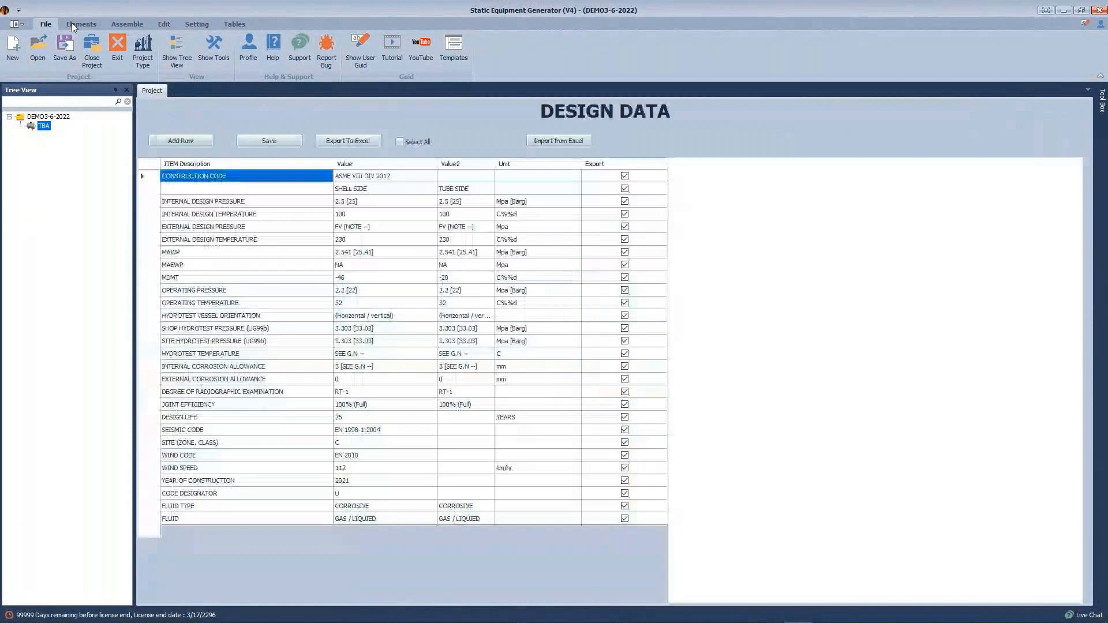
click(72, 22)
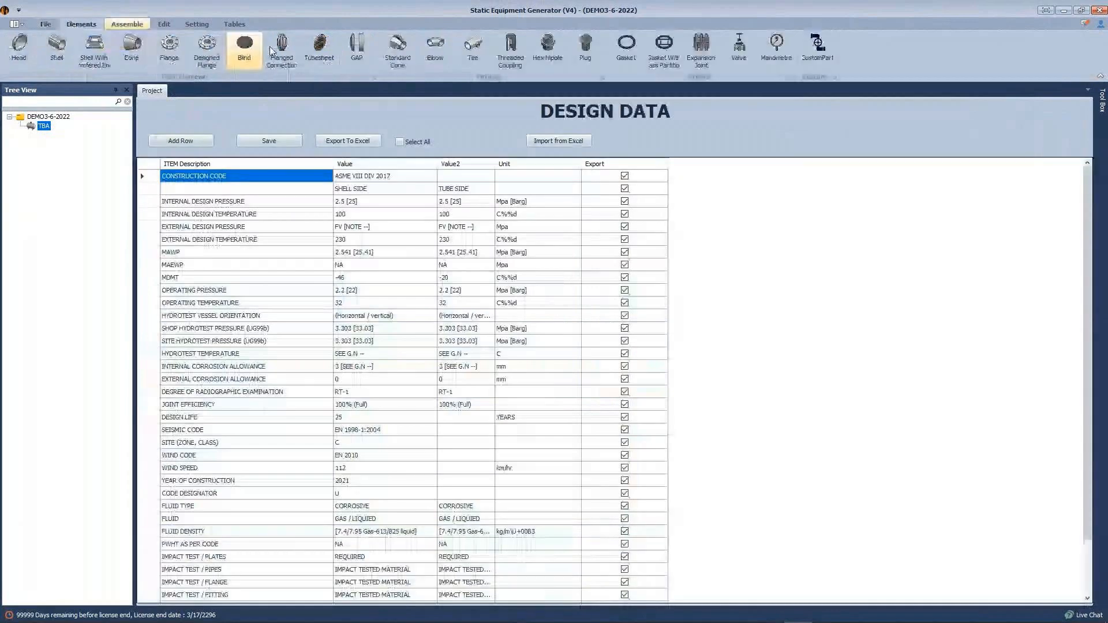
click(329, 59)
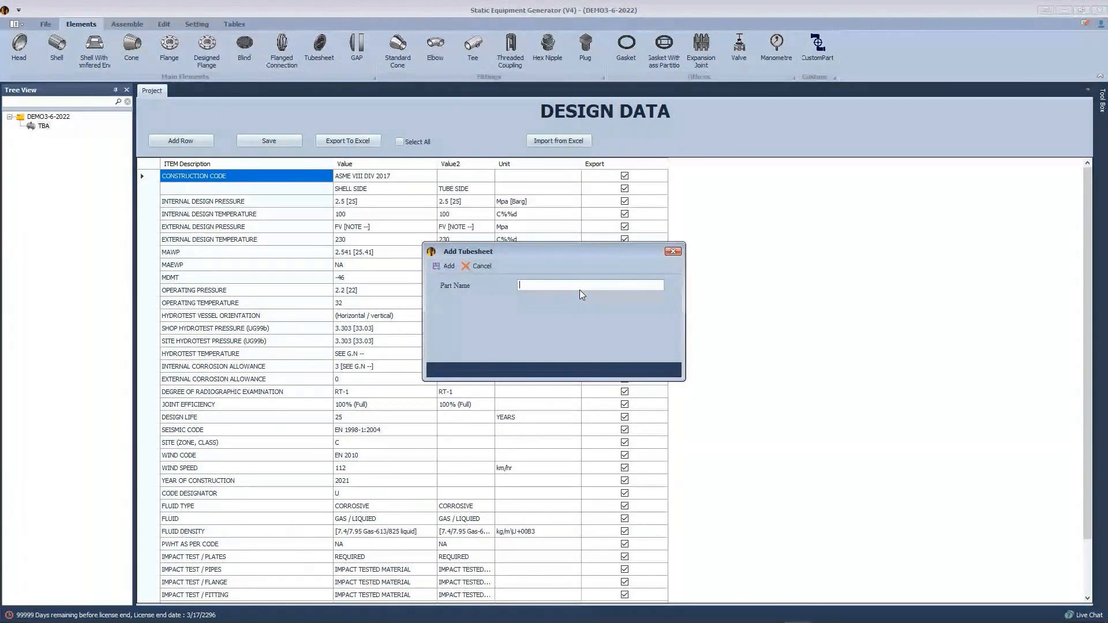
text(TSH)
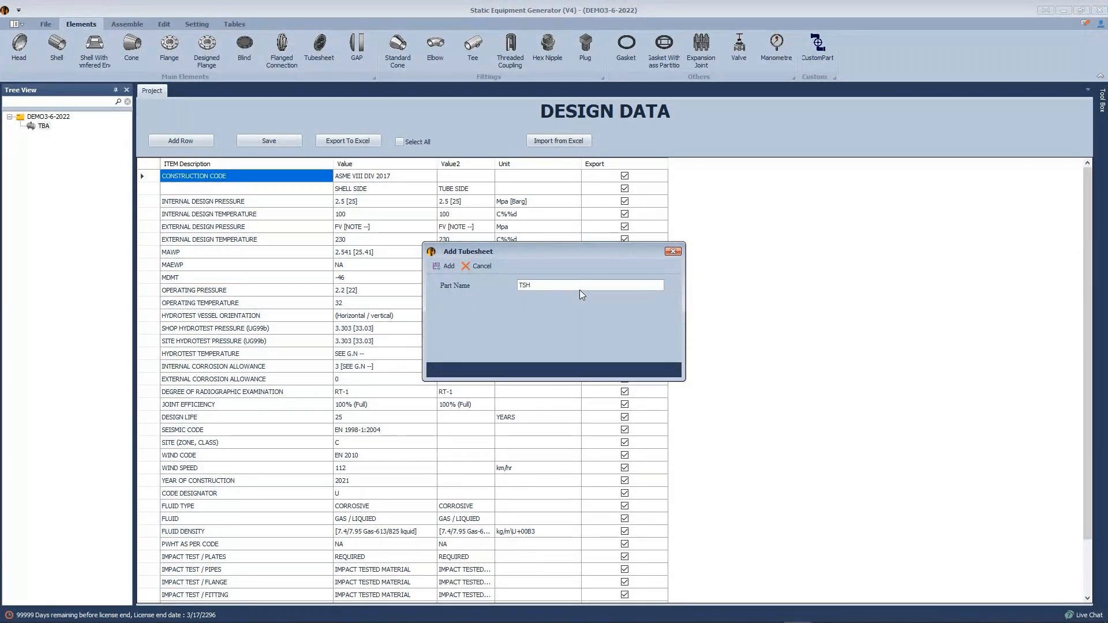
key(Return)
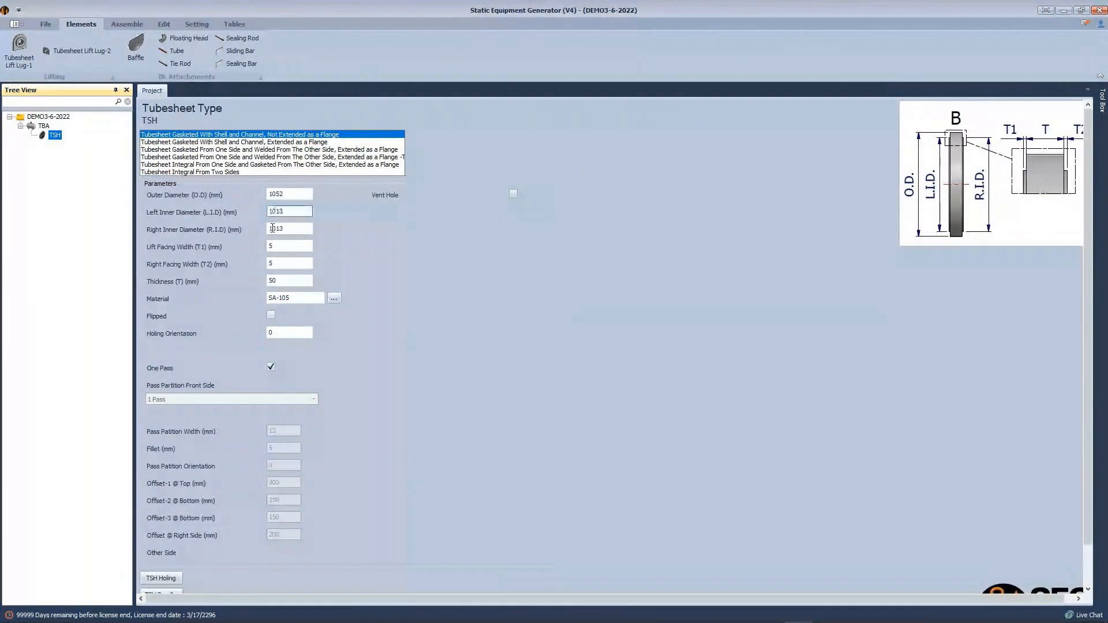
Step: Save the TSH tubesheet with its default parameters and open its tube bundle layout
scroll(272, 260, down, 1)
click(160, 567)
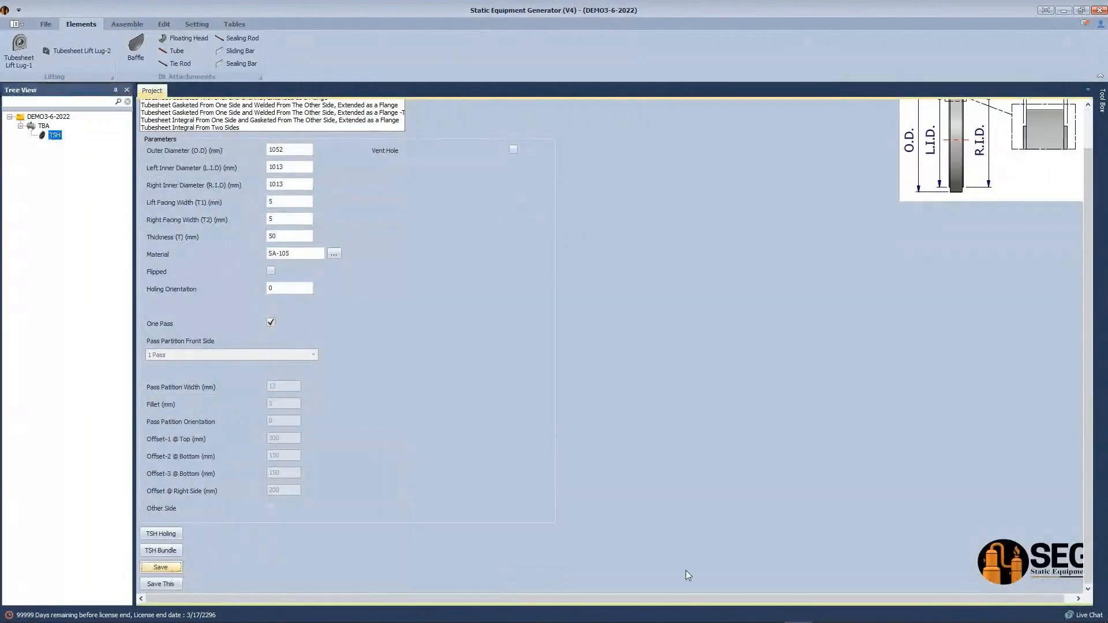
click(1089, 574)
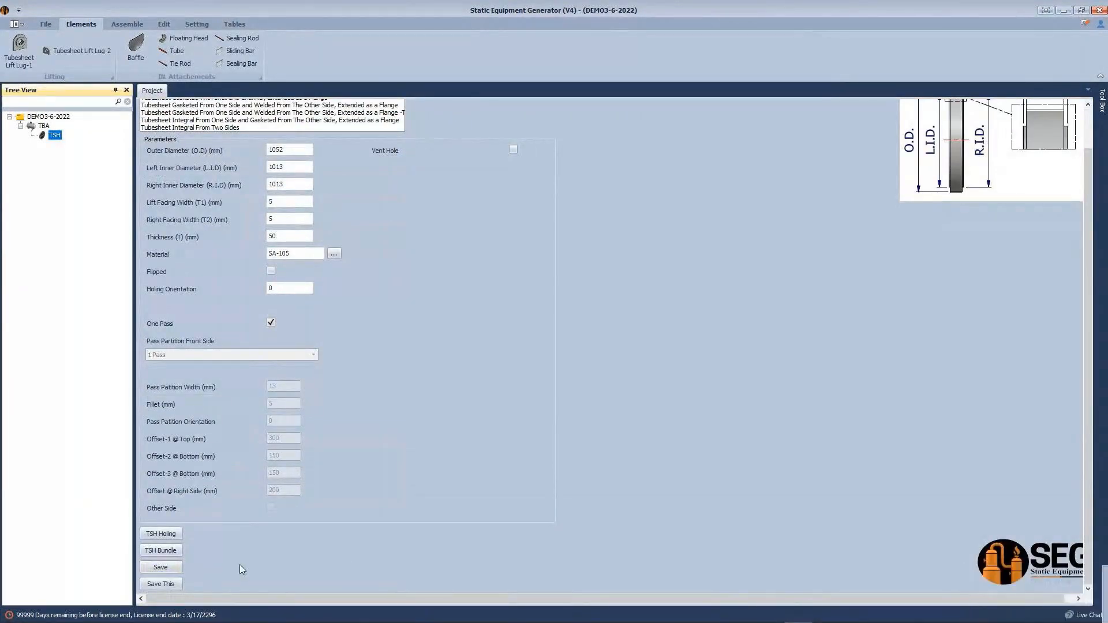
click(161, 551)
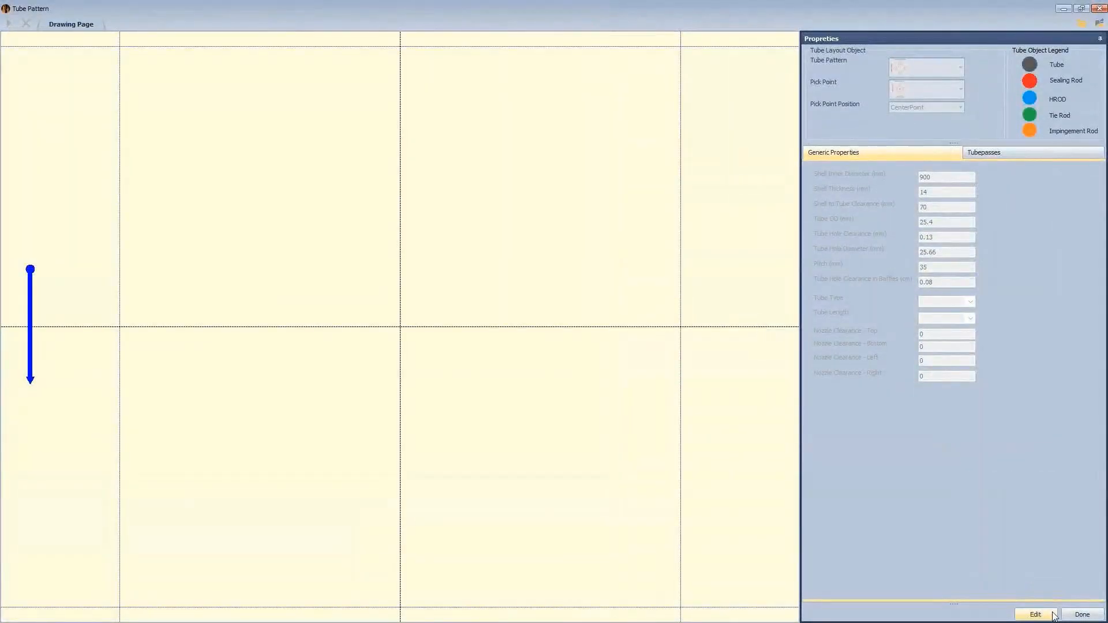
Step: Draw the tube layout with shell inner diameter 500 mm, shell thickness 10 mm, shell-to-tube clearance 20 mm and tube hole clearance 0.1 mm
click(1036, 614)
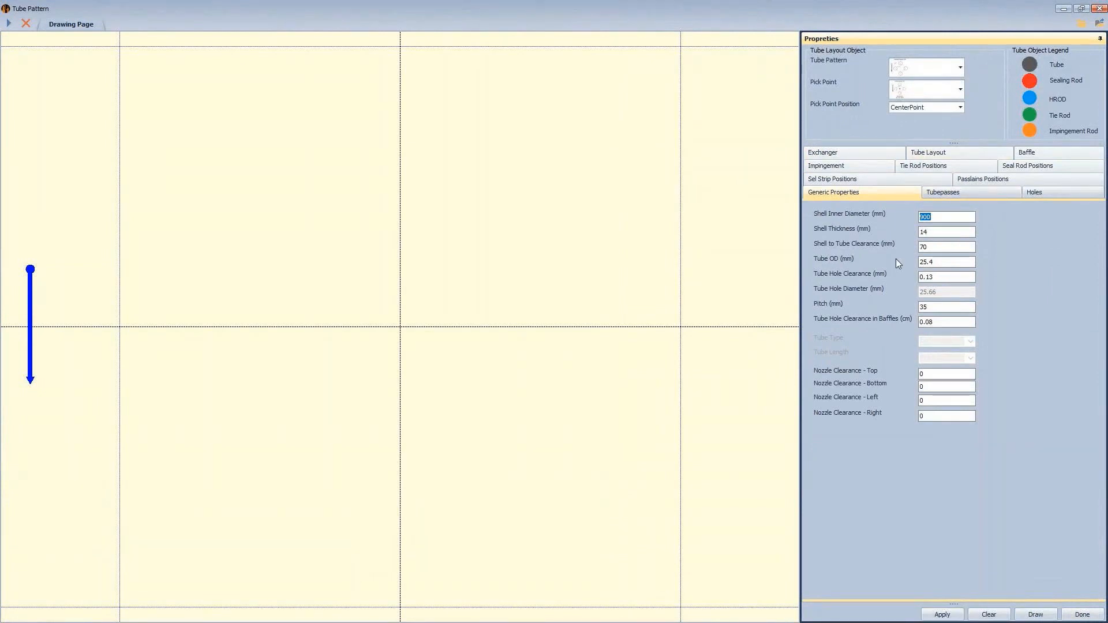
text(500)
key(Tab)
text(10)
key(Tab)
text(20)
key(Tab)
click(941, 278)
key(BackSpace)
double_click(943, 308)
click(1034, 614)
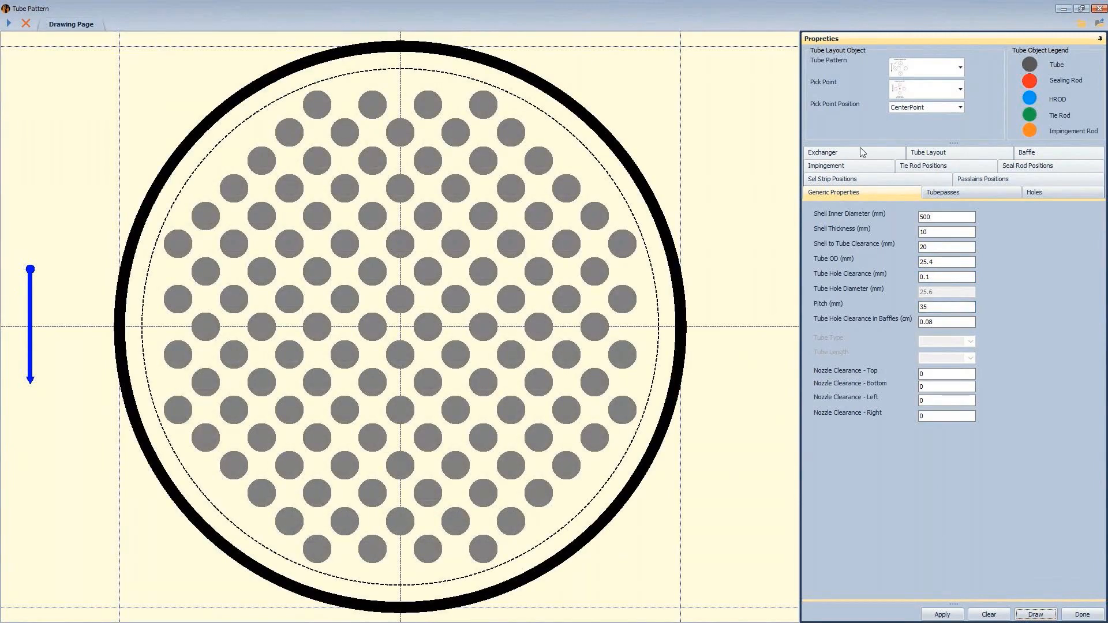
Step: Set the pass partition type to the four-quadrant cross layout and redraw the tube layout
click(943, 192)
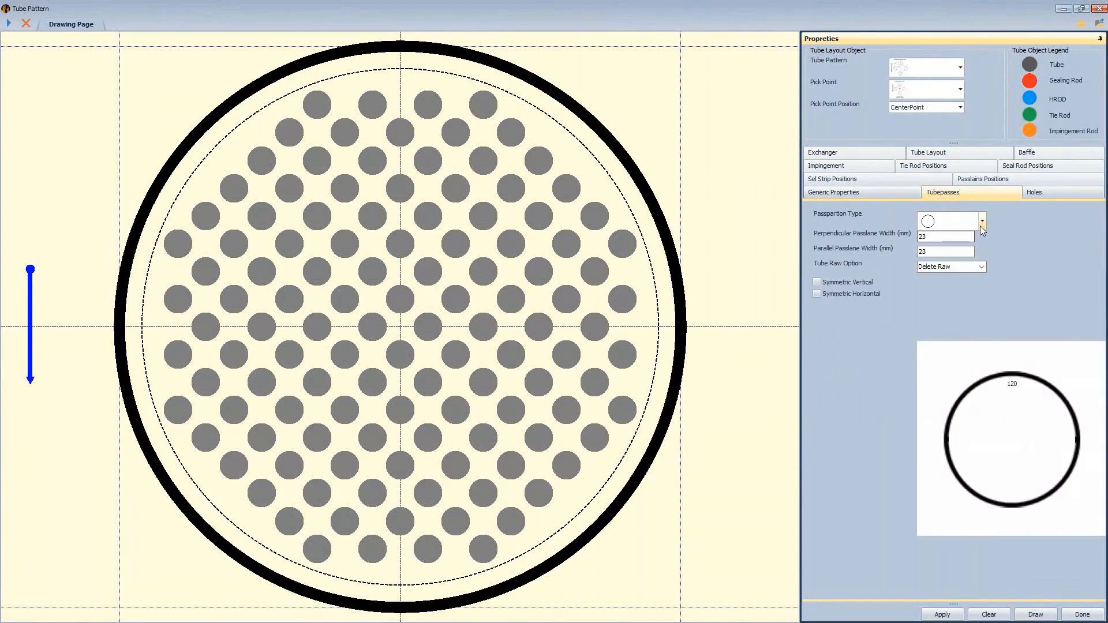
click(980, 221)
click(928, 342)
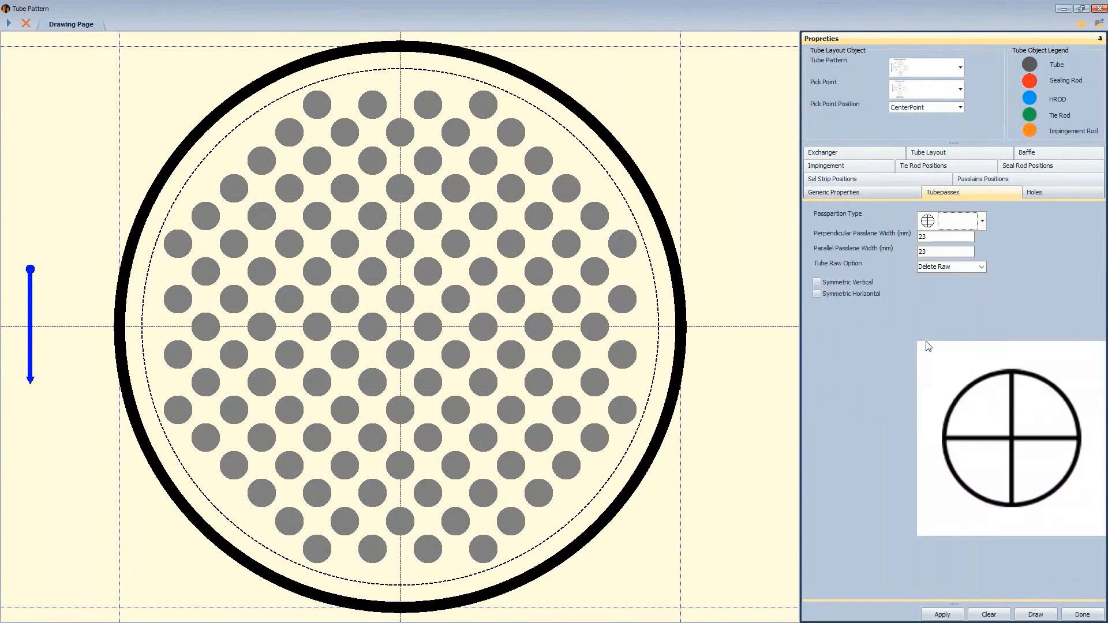
click(1037, 614)
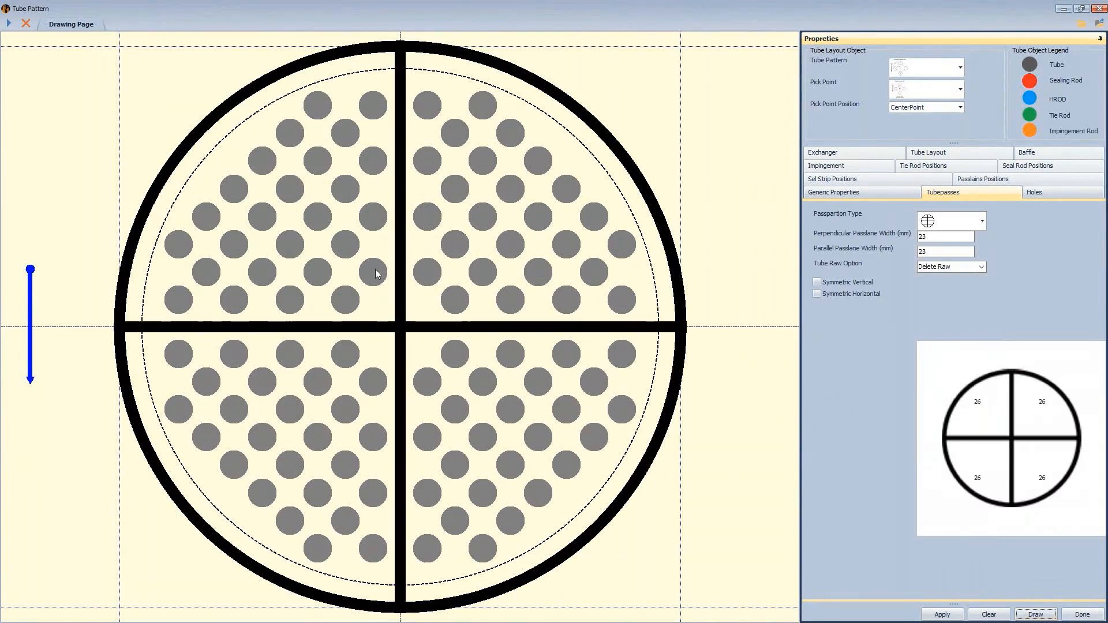
Step: Set the tube pattern to Square 90° with the center point as pick point and redraw the tube layout
click(861, 193)
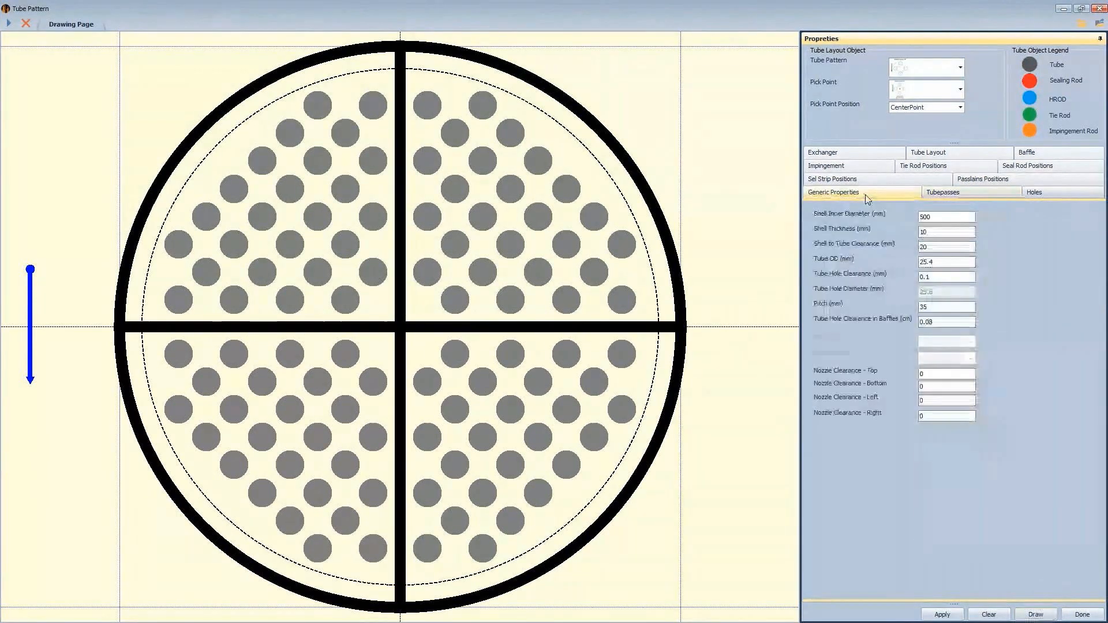
click(950, 71)
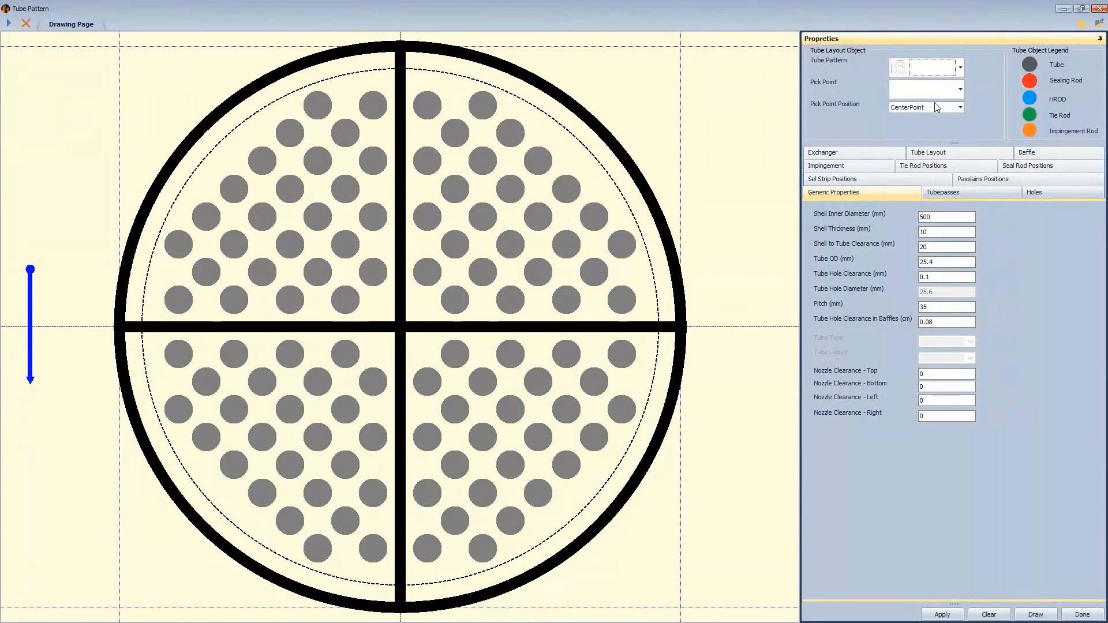
click(945, 92)
click(940, 133)
click(1035, 614)
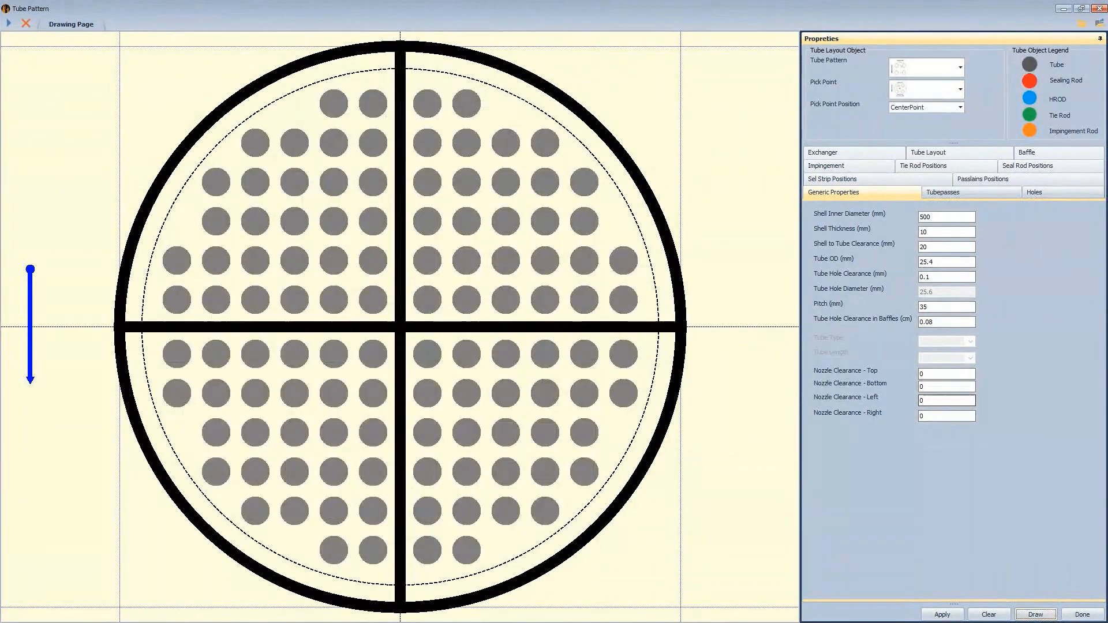
Step: Change the Square 90° pattern's pick point to the top point and redraw the tube layout
click(936, 95)
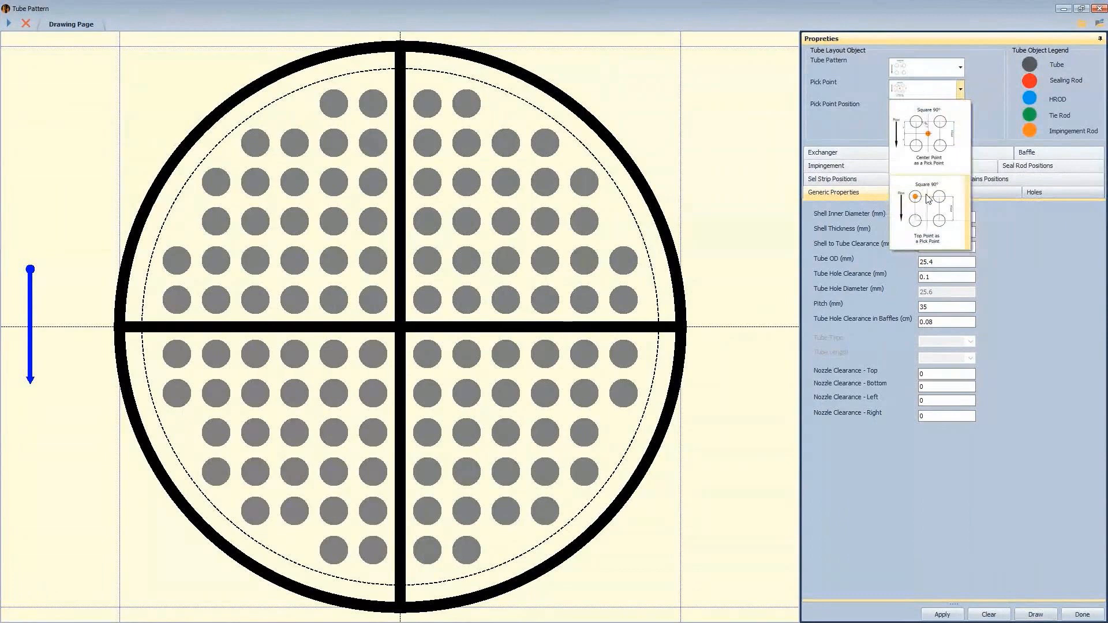
click(934, 209)
click(1032, 618)
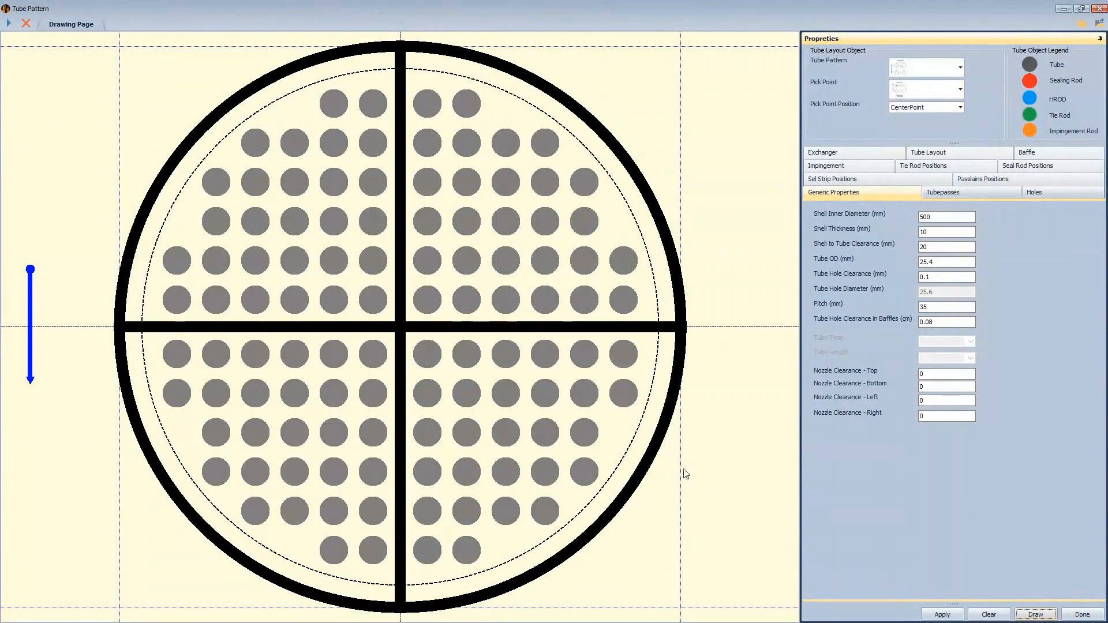
click(919, 109)
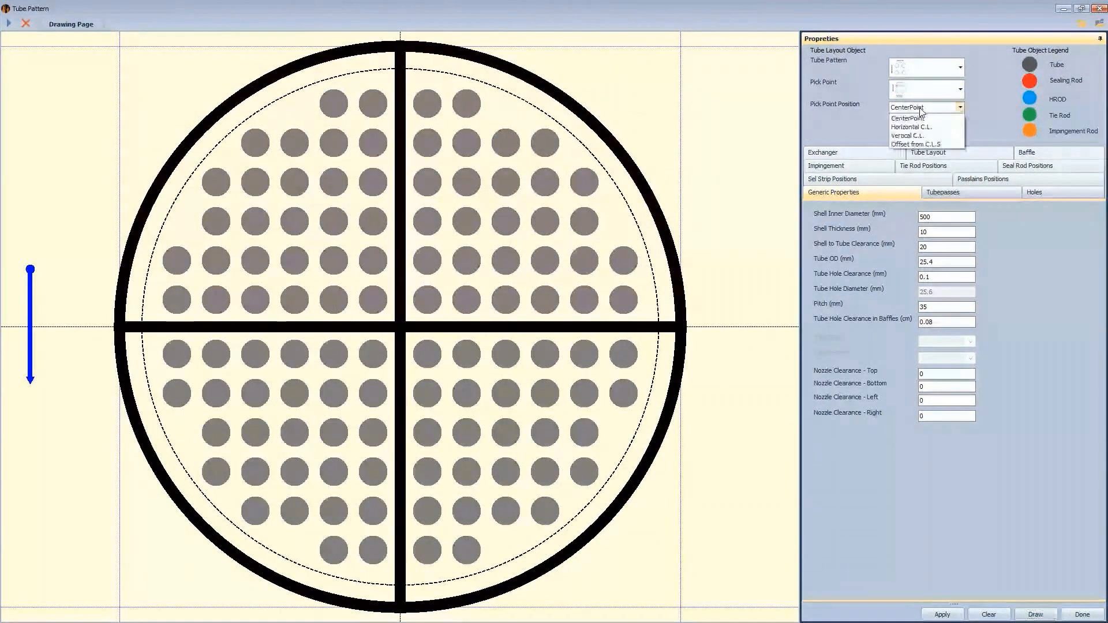
click(919, 108)
Step: Redraw the tube layout with the Triangle 30° pattern, using the center point as pick point
click(927, 70)
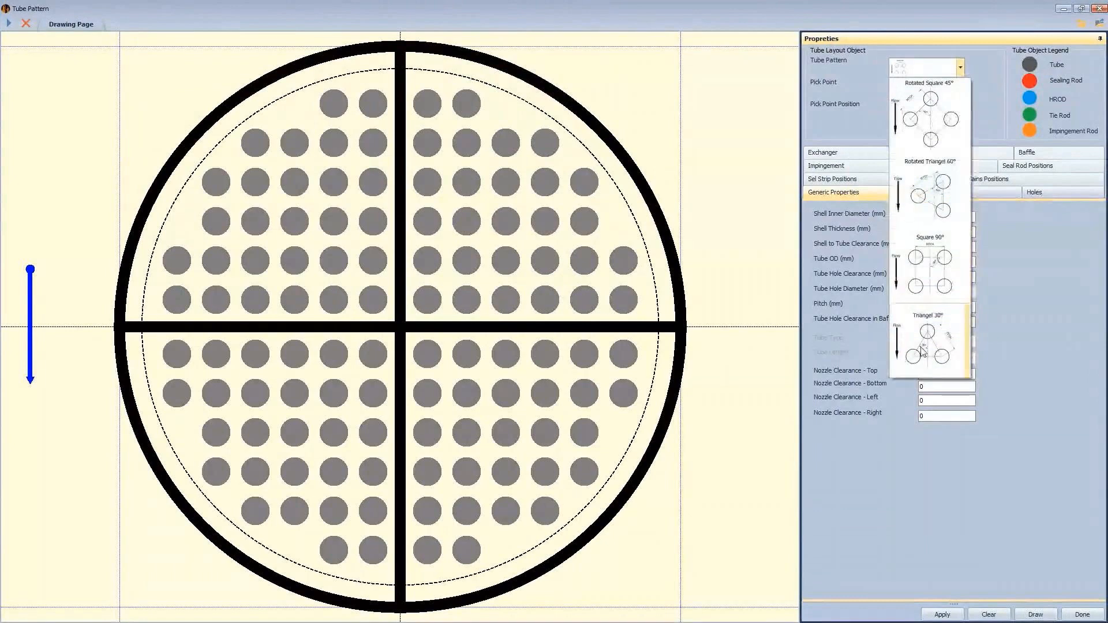
click(922, 347)
click(1022, 618)
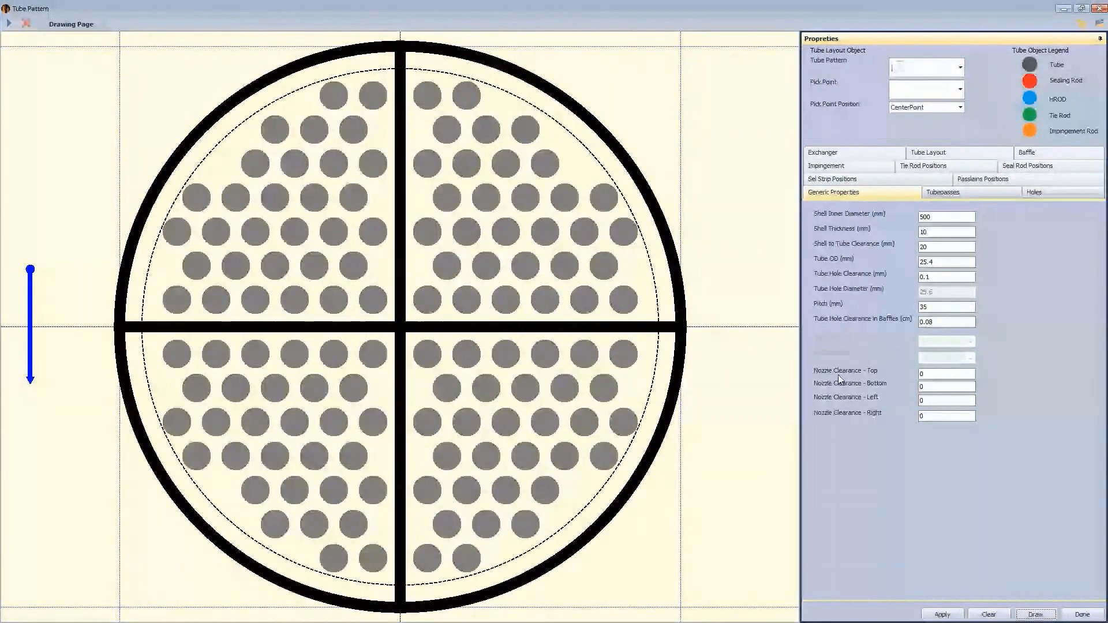
click(929, 92)
click(930, 138)
click(1035, 615)
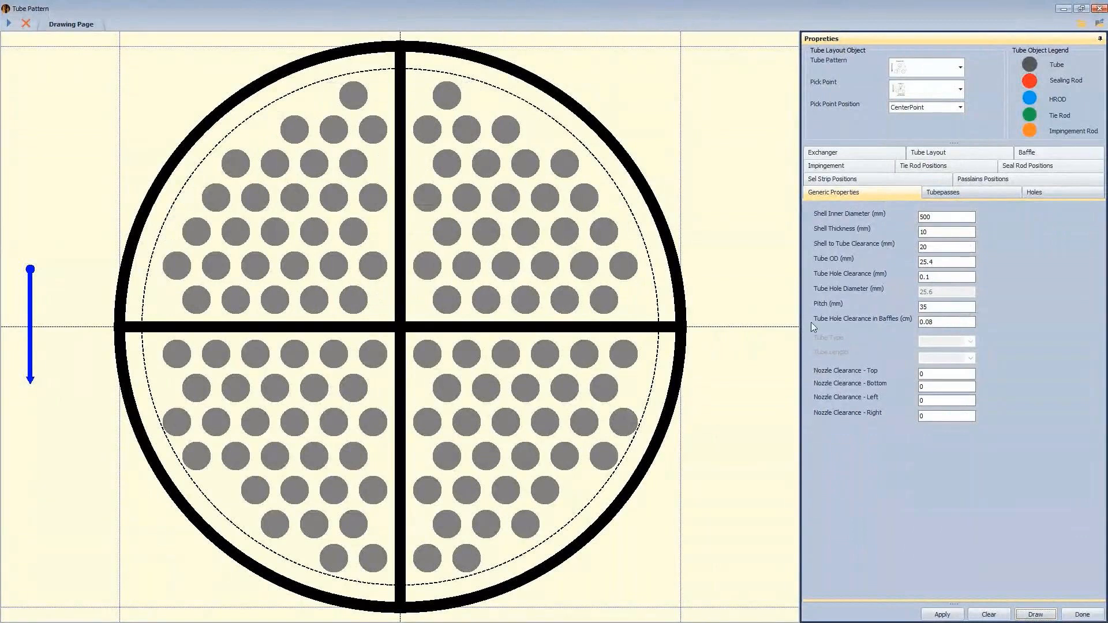
Step: Set the pass partition type to three horizontal partitions with a vertical divider through the two middle bands, and redraw the layout
click(947, 199)
click(981, 221)
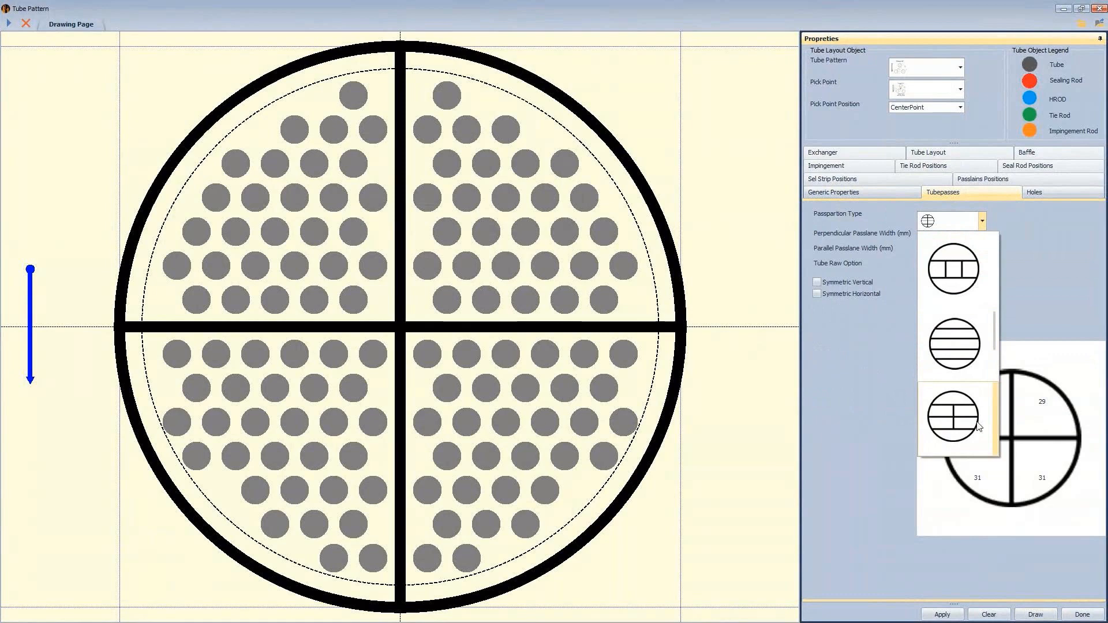
click(954, 417)
click(1033, 613)
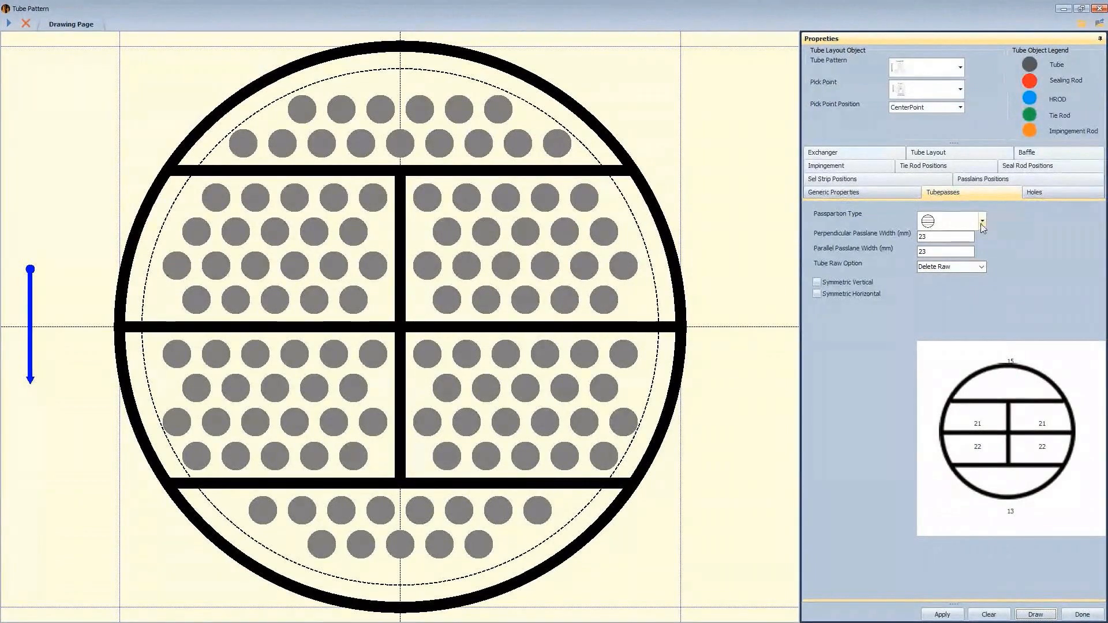
Step: Change the Triangle 30° pattern's pick point to the top point and redraw the tube layout
click(943, 91)
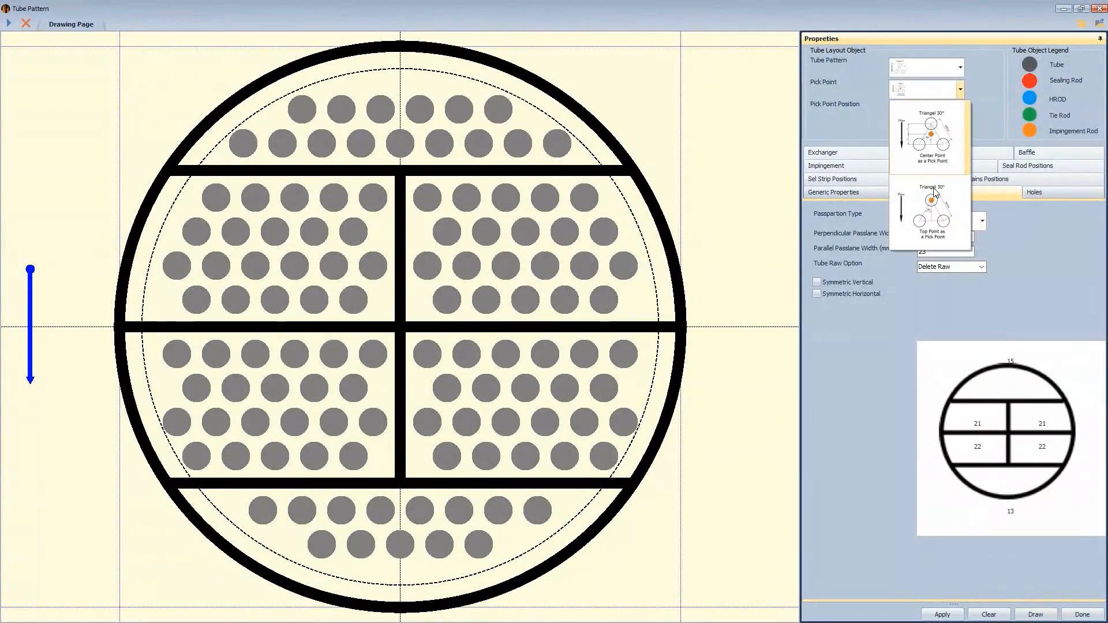
click(933, 193)
click(1036, 615)
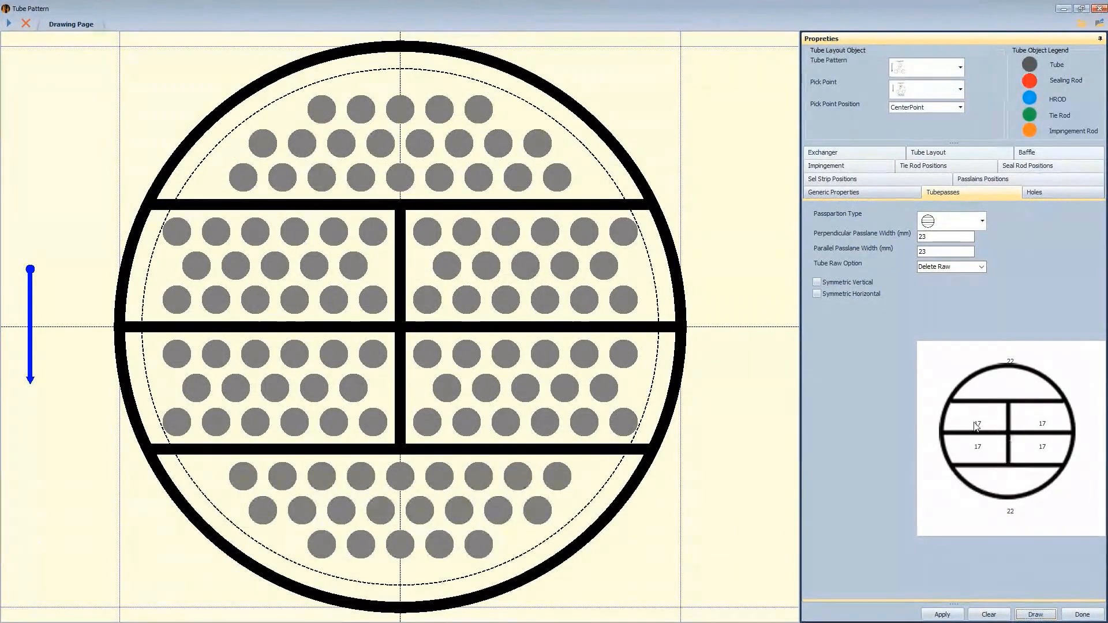
Step: Enable vertical and horizontal symmetry for both the tube passes and the rod holes
click(817, 282)
click(816, 294)
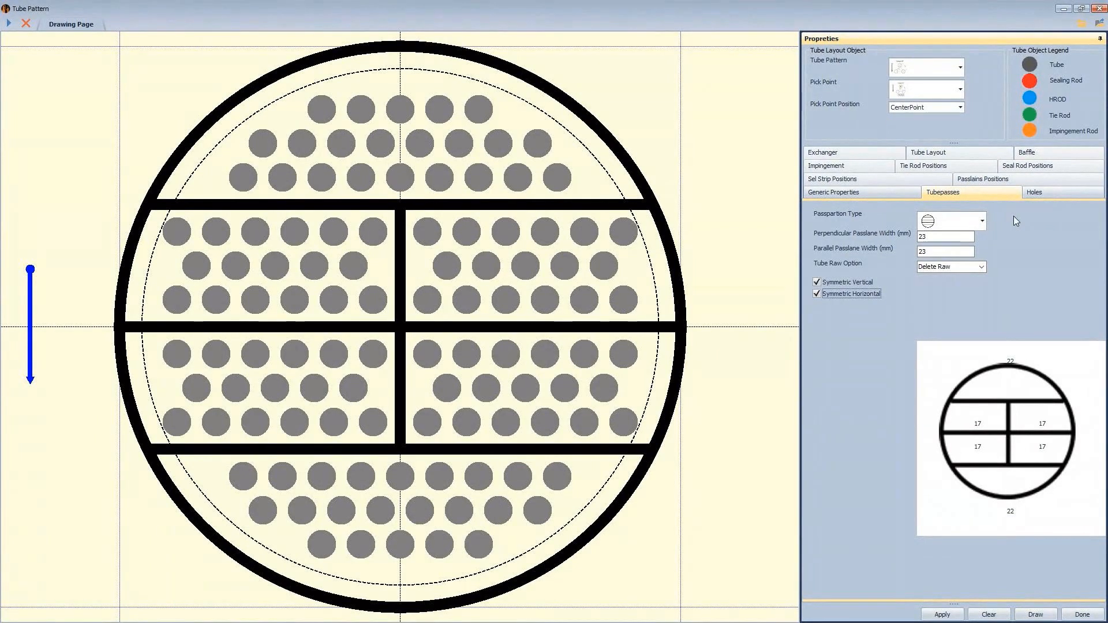
click(1034, 192)
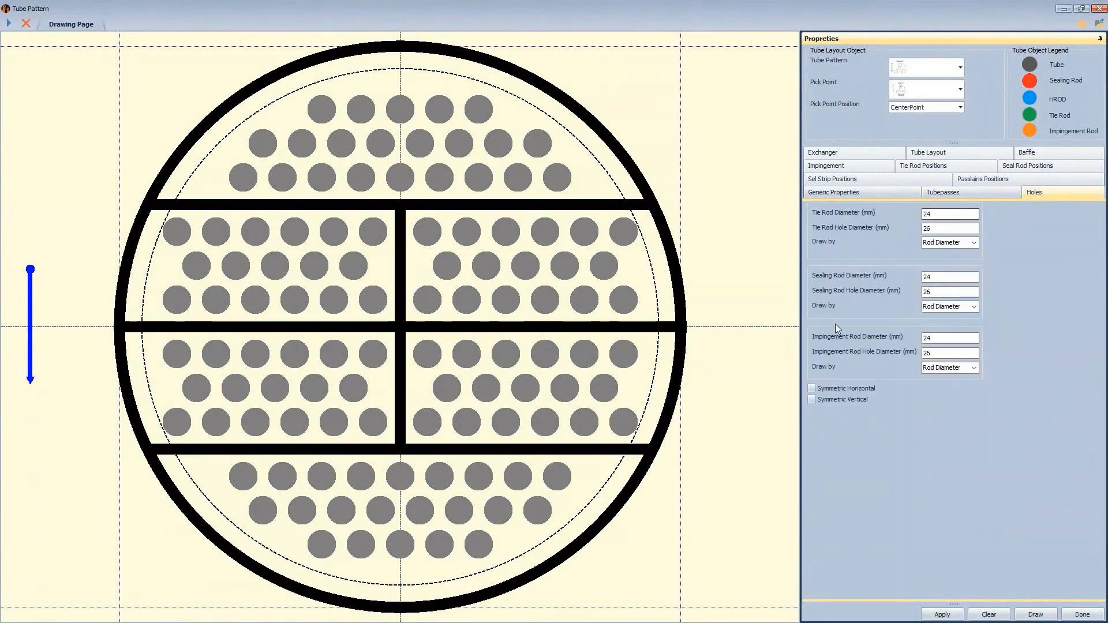
click(821, 399)
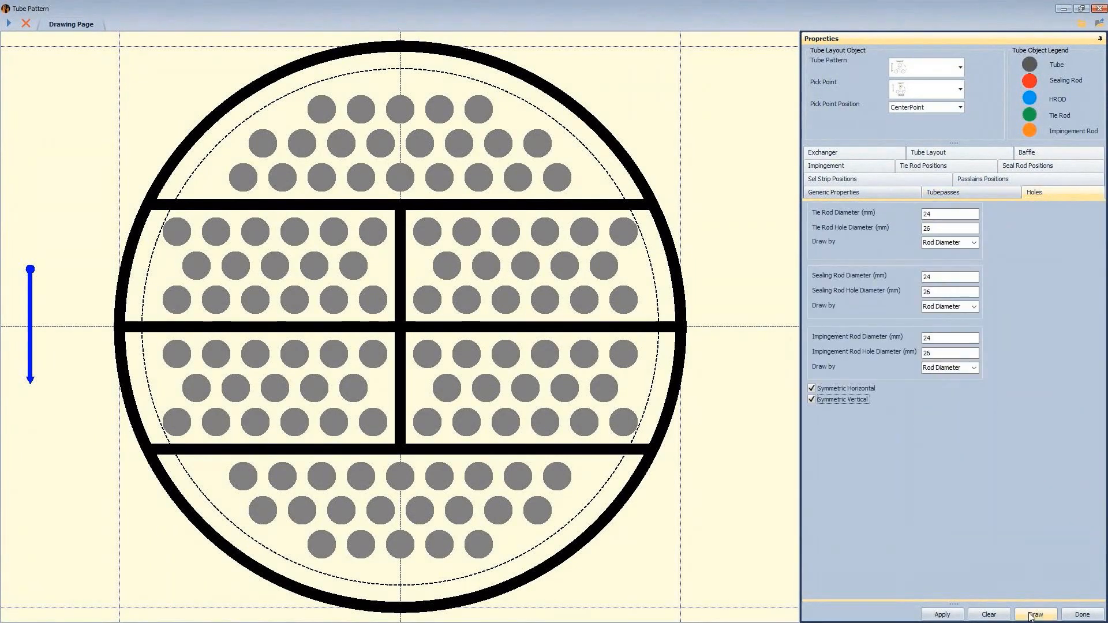
Step: Convert the outermost top-row tube of the upper-right middle pass to a tie rod and the top center tube to a sealing rod
click(624, 232)
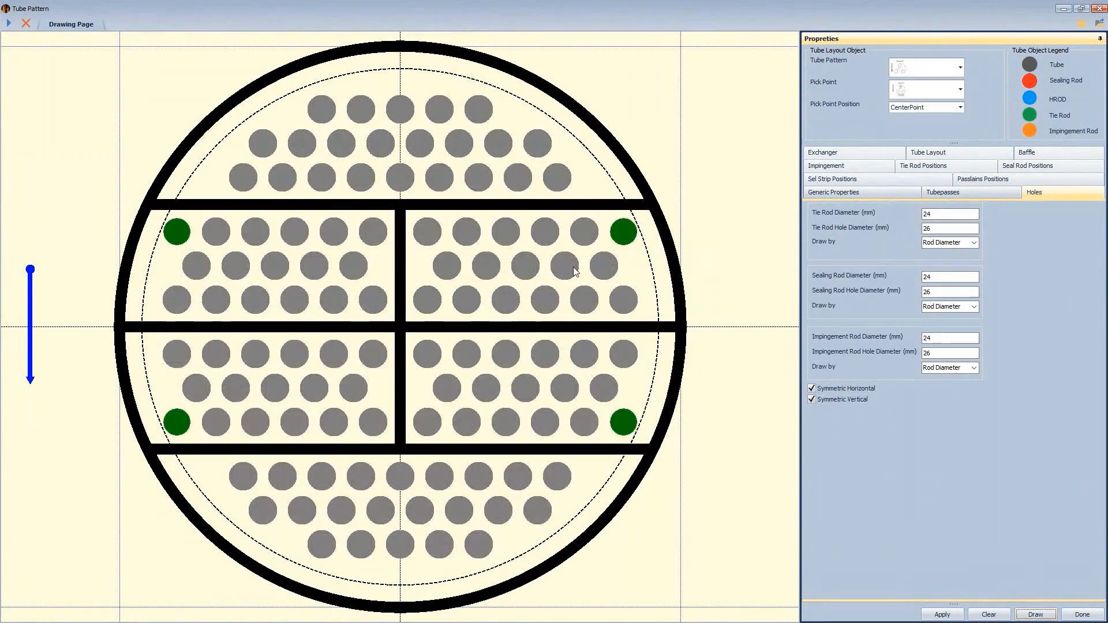
right_click(404, 106)
click(432, 142)
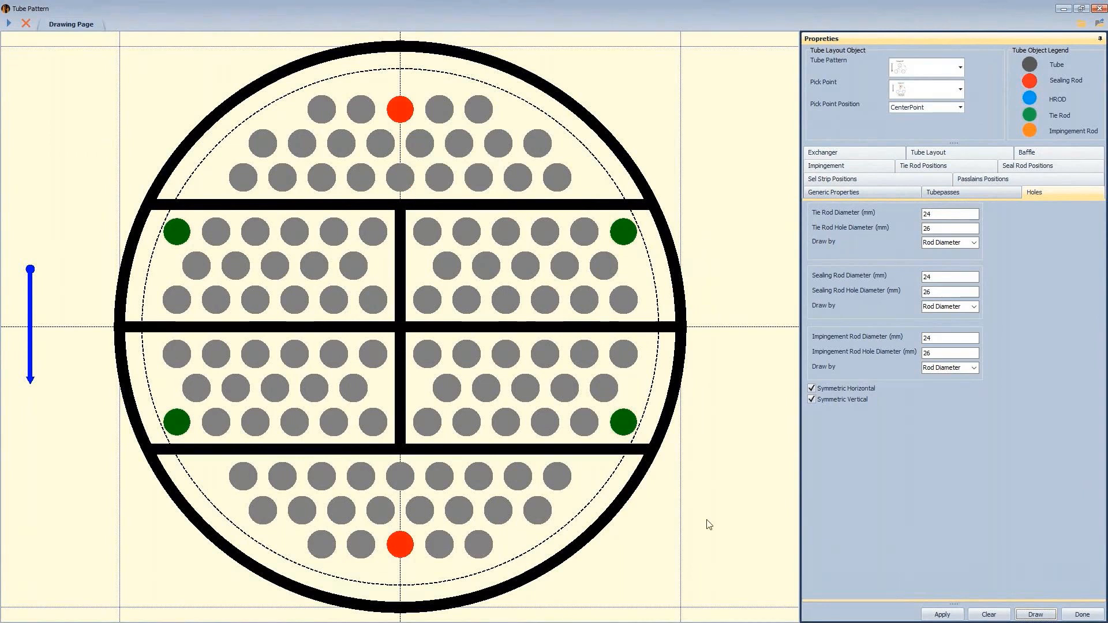
Step: Redraw the tube layout with a shell inner diameter of 3000 mm, and again with 5000 mm
click(861, 193)
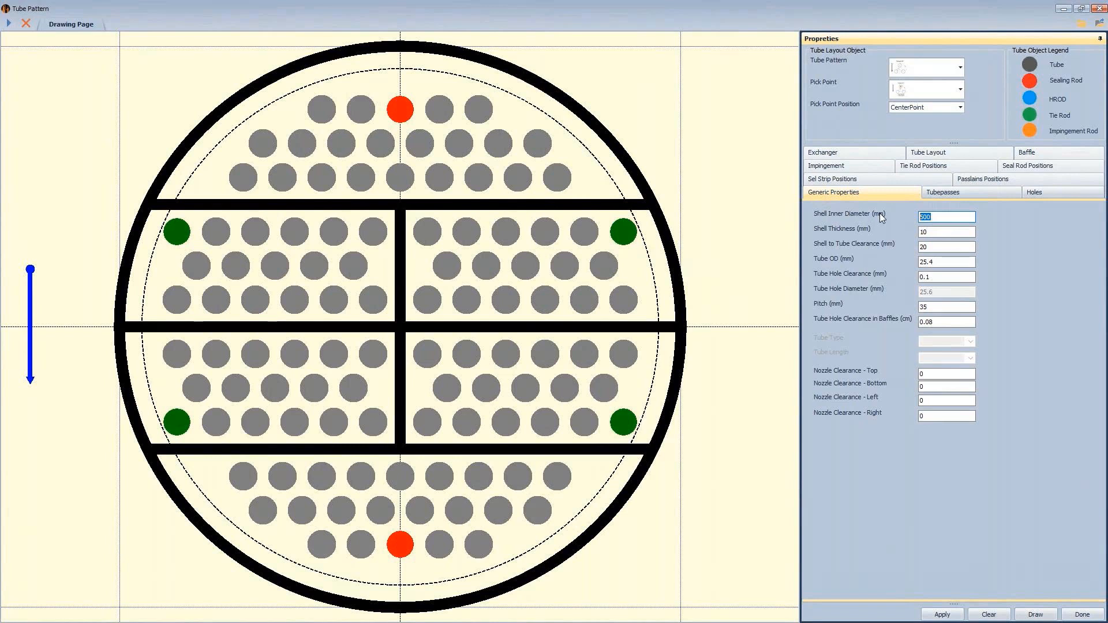
text(30)
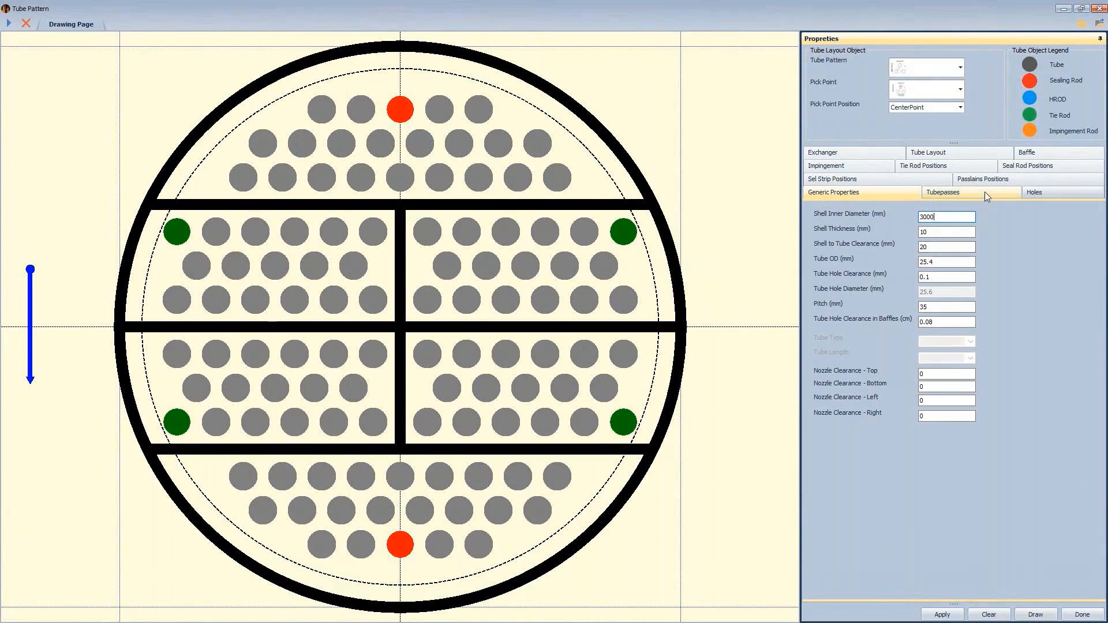
click(1034, 615)
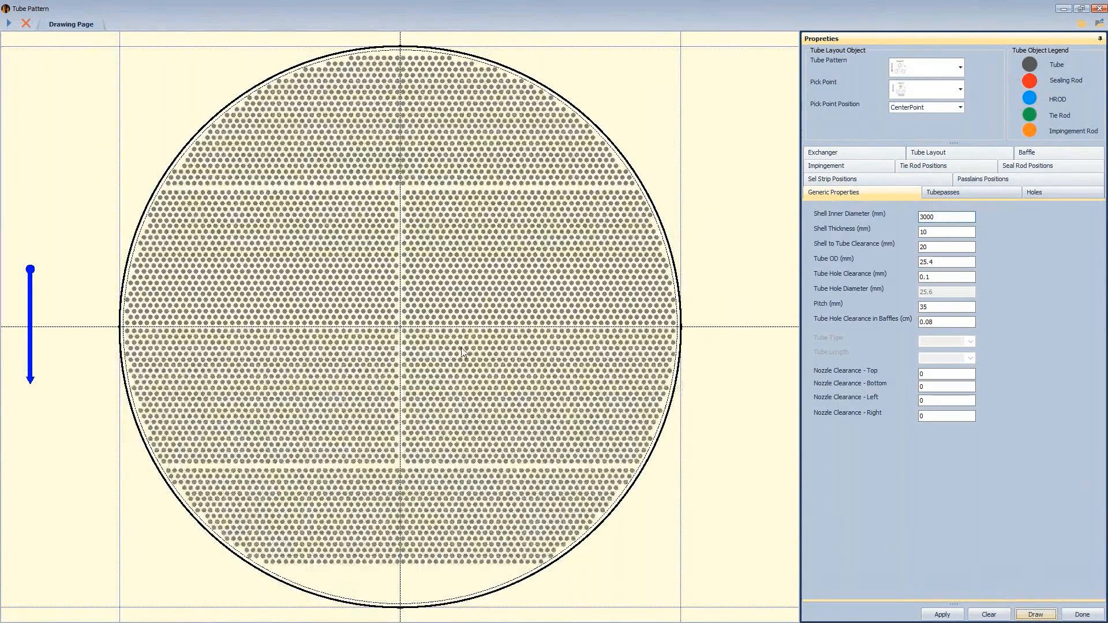
drag(925, 220, 912, 226)
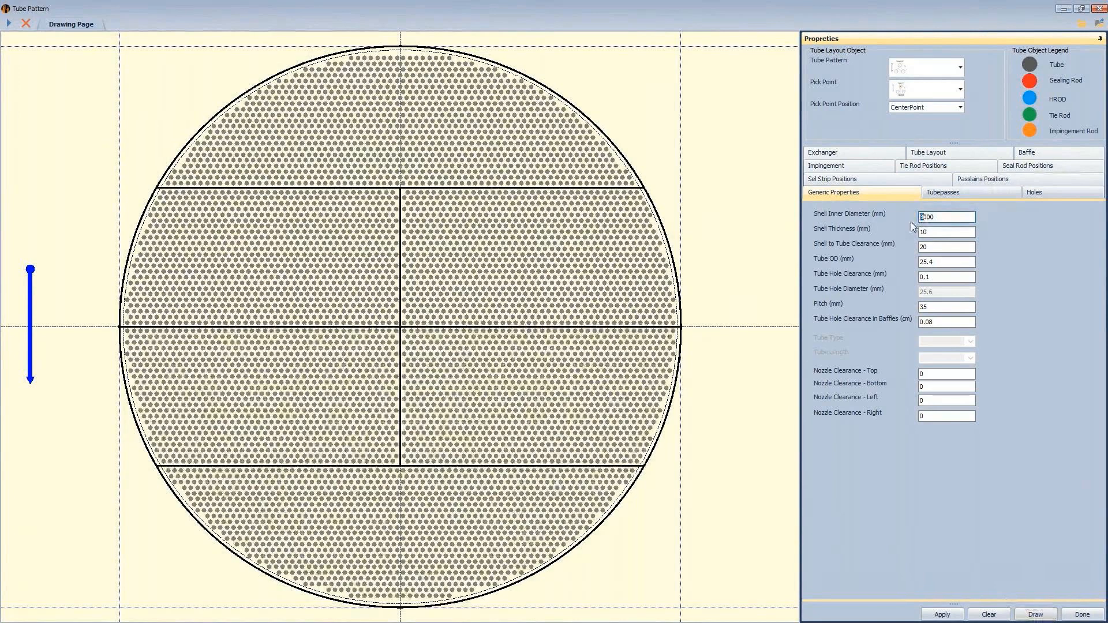
text(5)
key(Return)
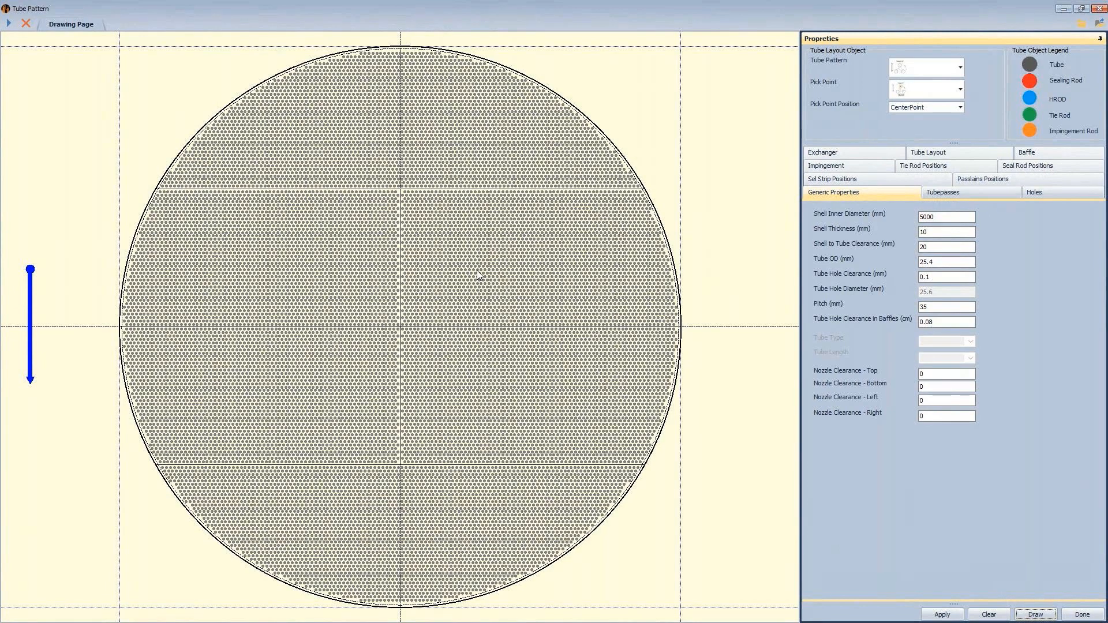
Step: Set the shell inner diameter to 1000 mm and redraw the tube layout
double_click(923, 217)
text(1000)
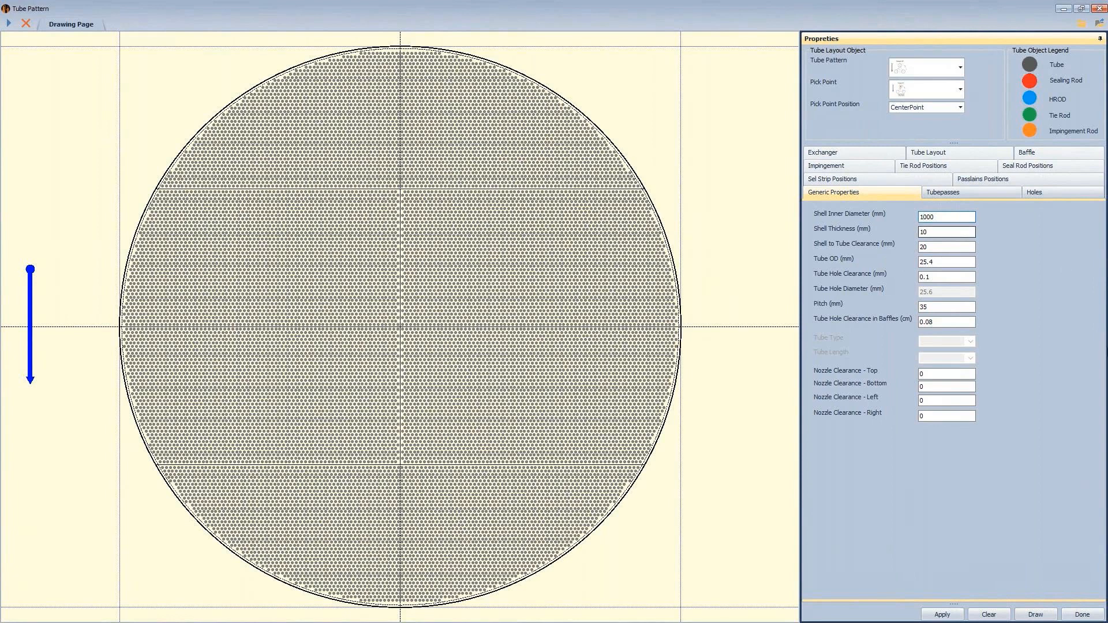
click(1022, 616)
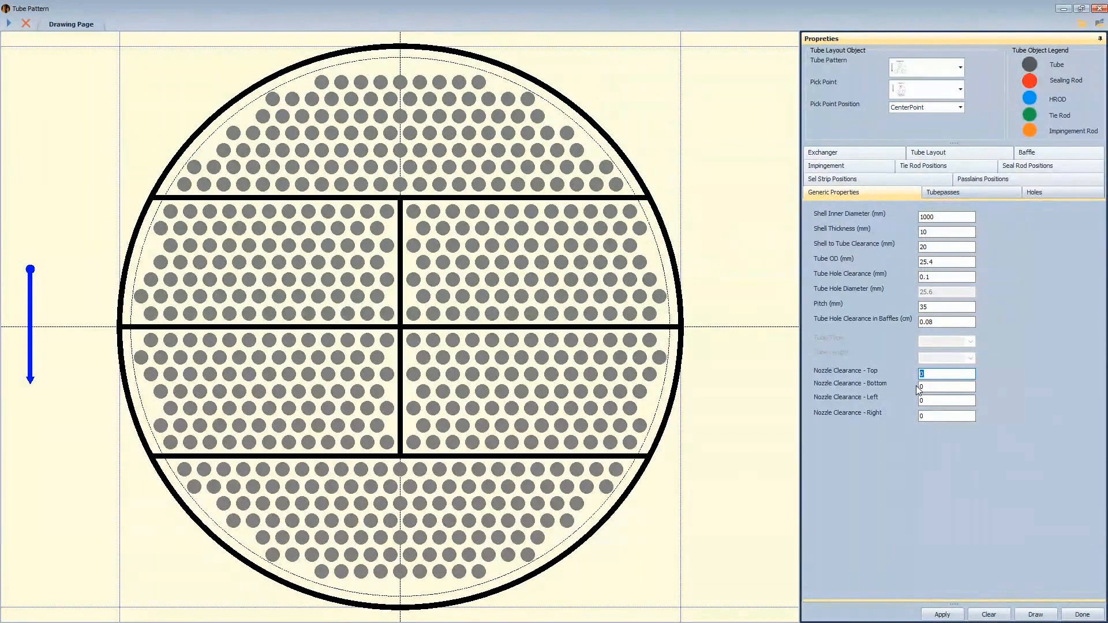
Step: Redraw the layout with nozzle clearances of 200 at the top, 100 at the bottom, 300 on the left and 150 on the right
text(200)
click(927, 387)
text(100)
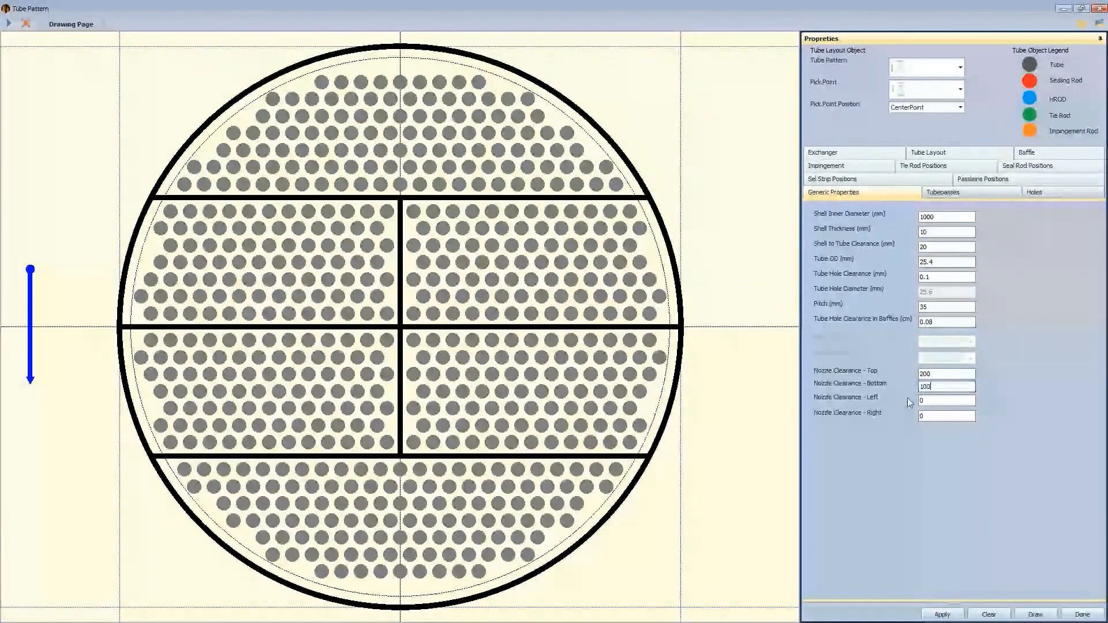
key(Tab)
text(300)
key(Tab)
text(15)
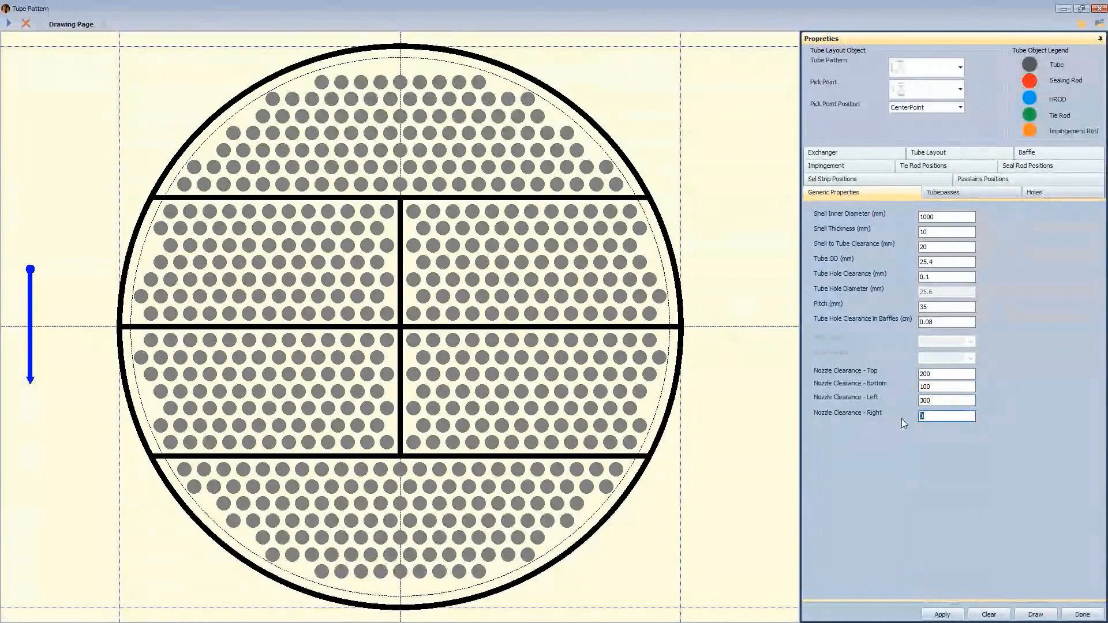
text(0)
key(Return)
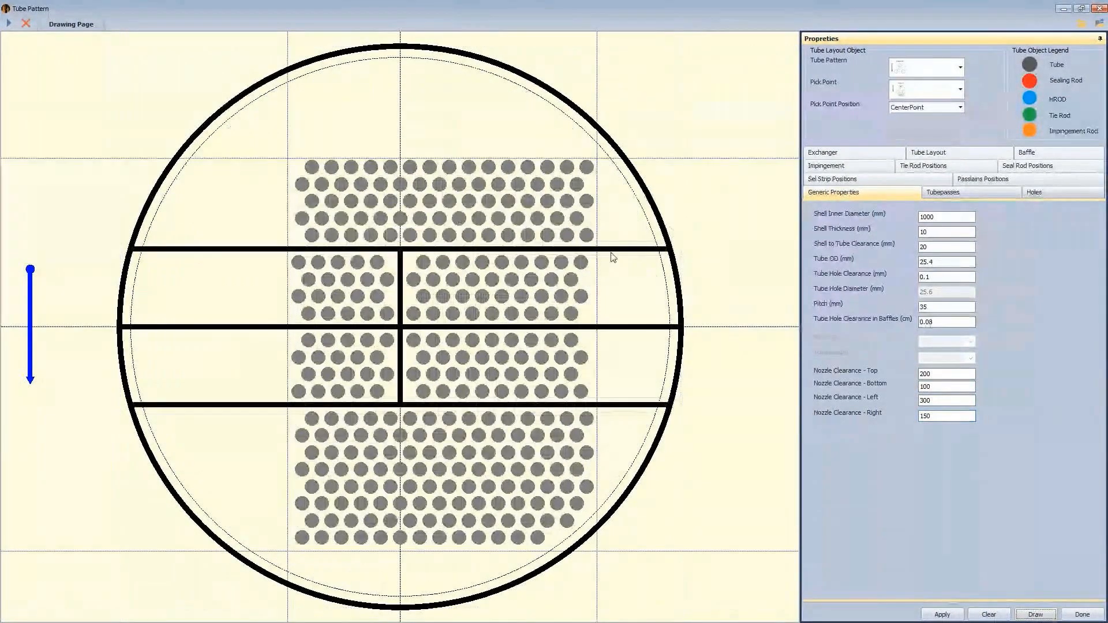
Step: Set the top, bottom, left and right nozzle clearances to 50 each and redraw the tube layout
drag(933, 373, 904, 373)
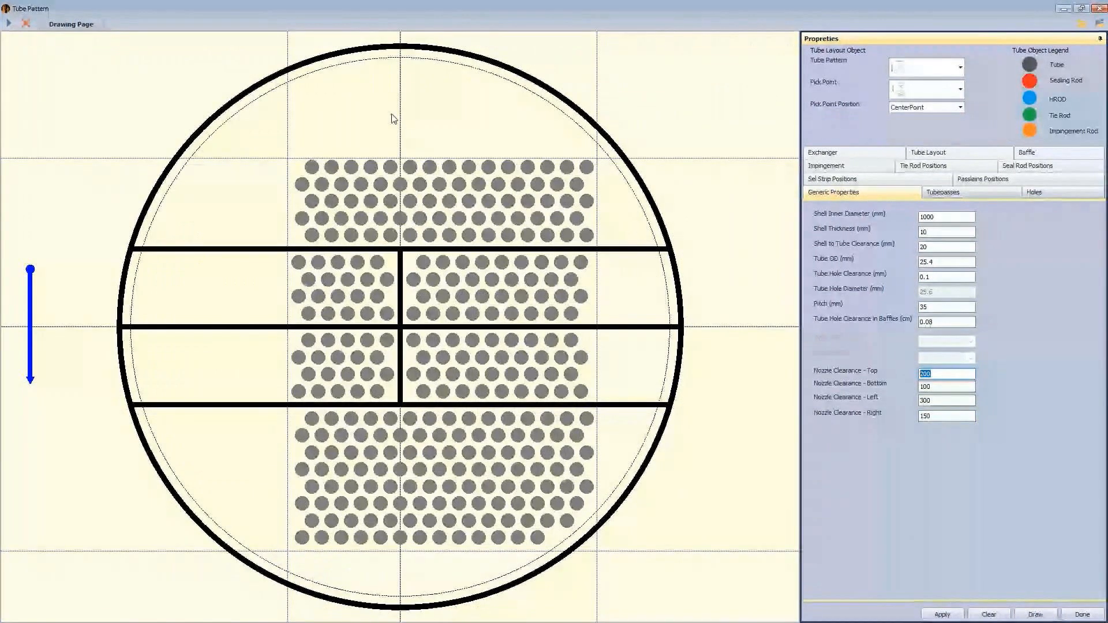
key(Tab)
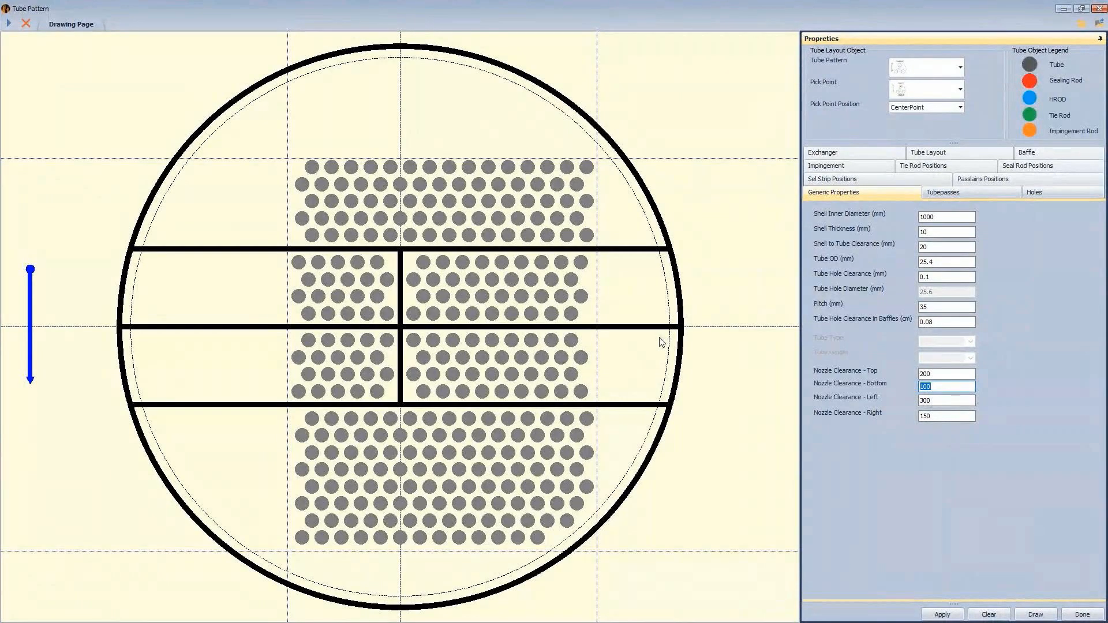
key(shift+Tab)
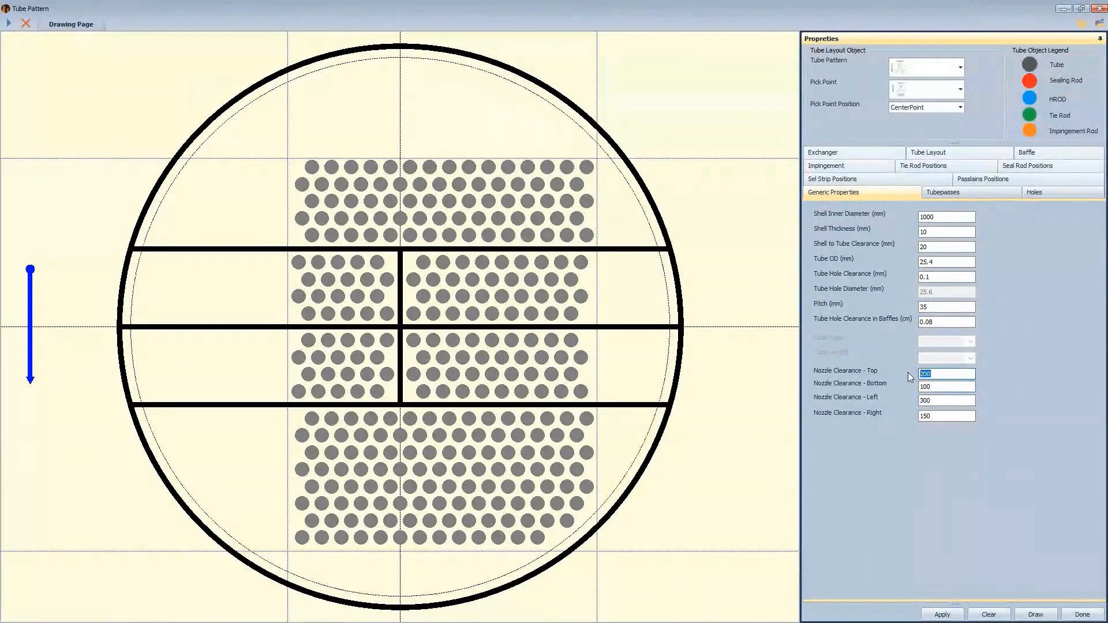
text(50)
key(Tab)
text(50)
key(Tab)
text(50)
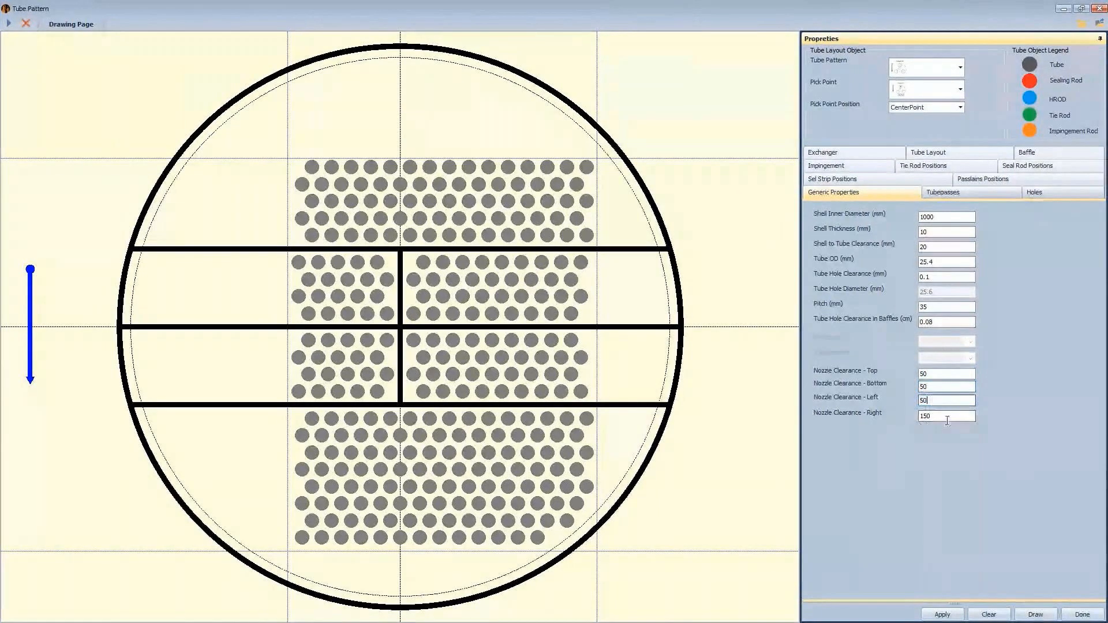
key(Tab)
text(50)
key(Return)
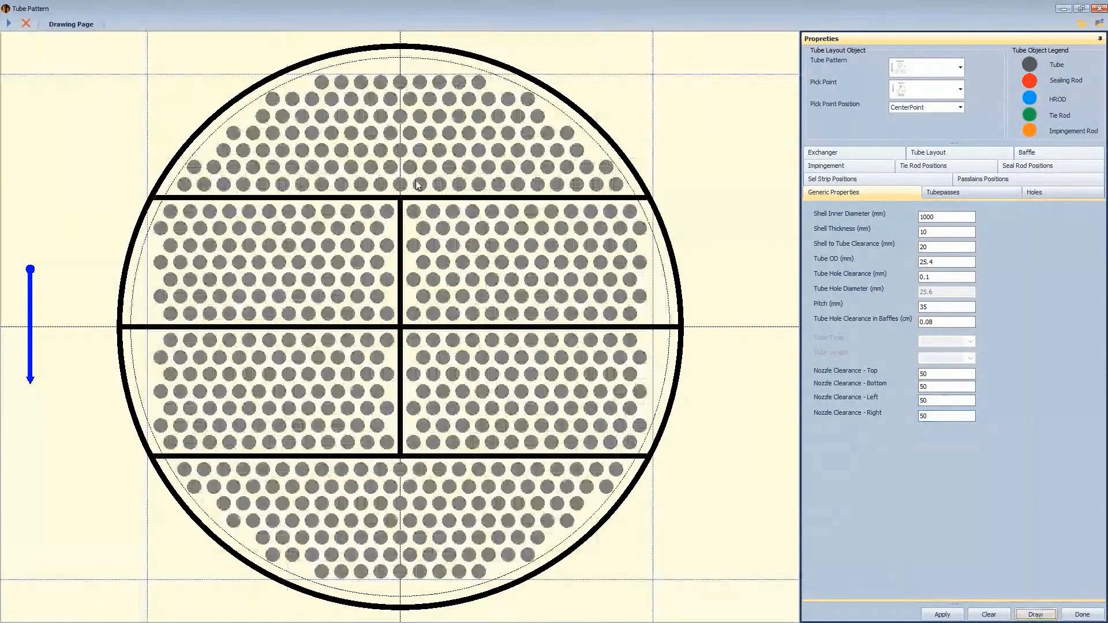
Step: Convert the outermost second-row tube of the upper-right middle pass to a tie rod
click(999, 192)
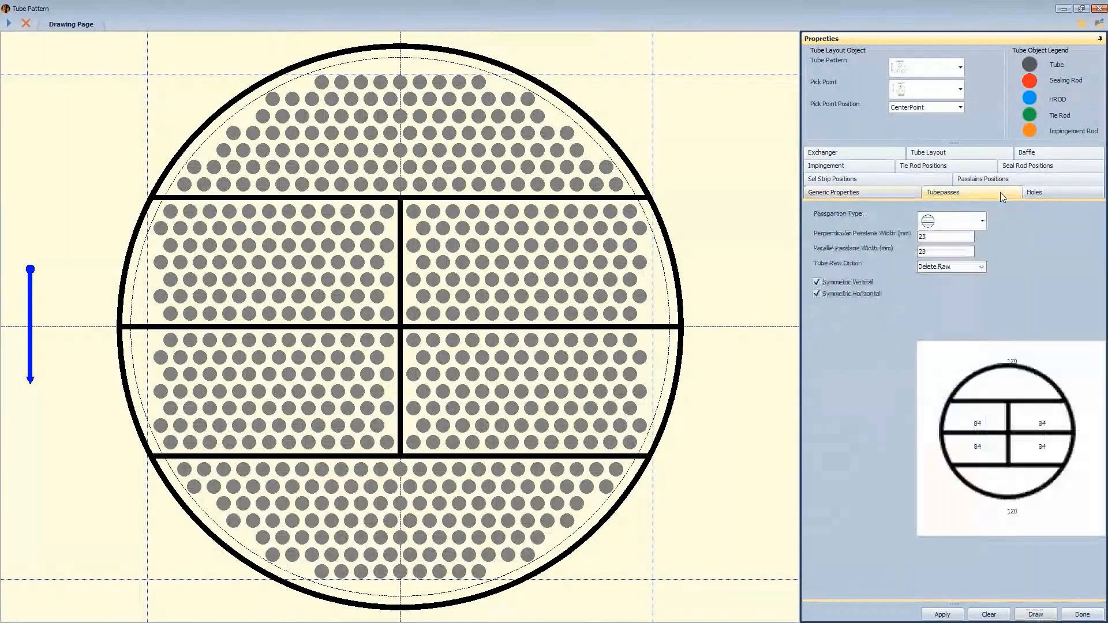
right_click(646, 233)
click(676, 250)
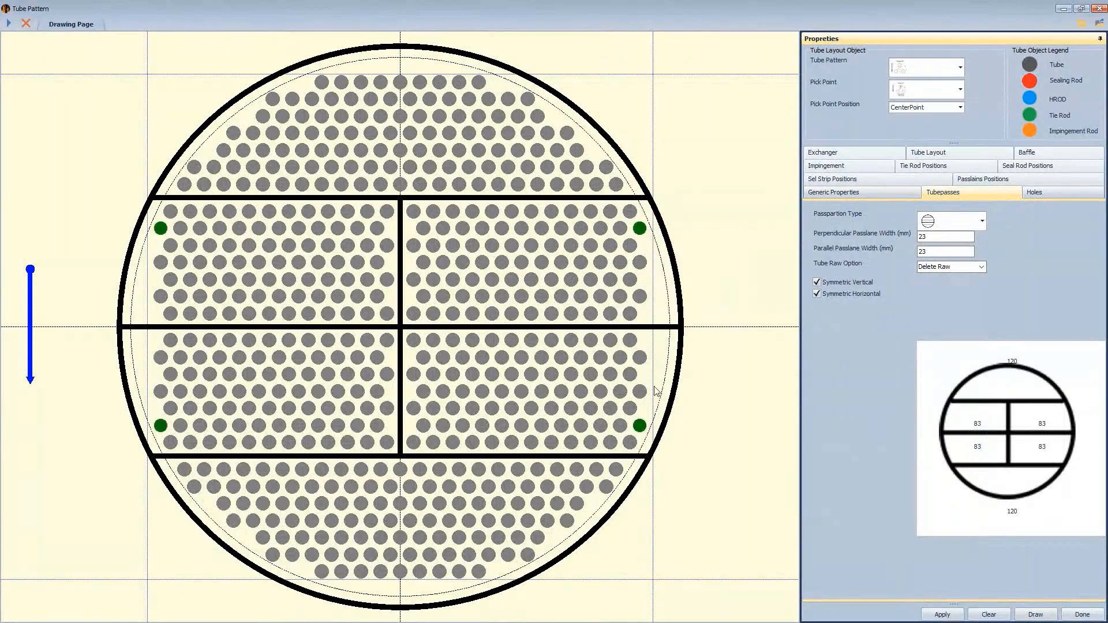
Step: Convert the outermost second-row tubes of the top and bottom passes to sealing rods and remove the center tube from the top and bottom rows
right_click(567, 131)
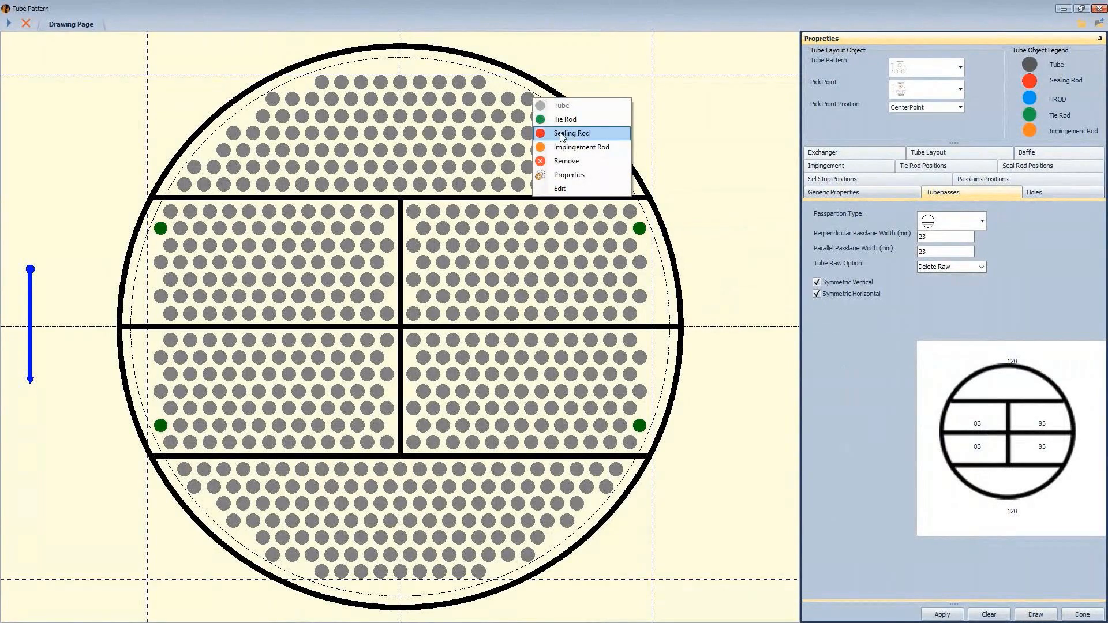
click(562, 134)
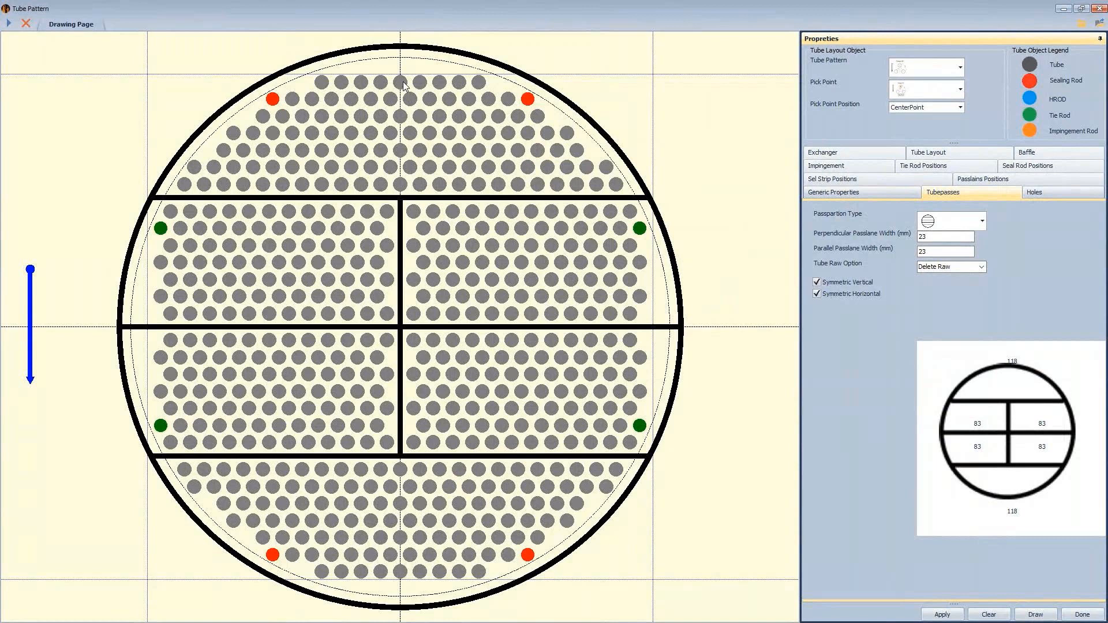
right_click(403, 86)
click(427, 141)
right_click(402, 573)
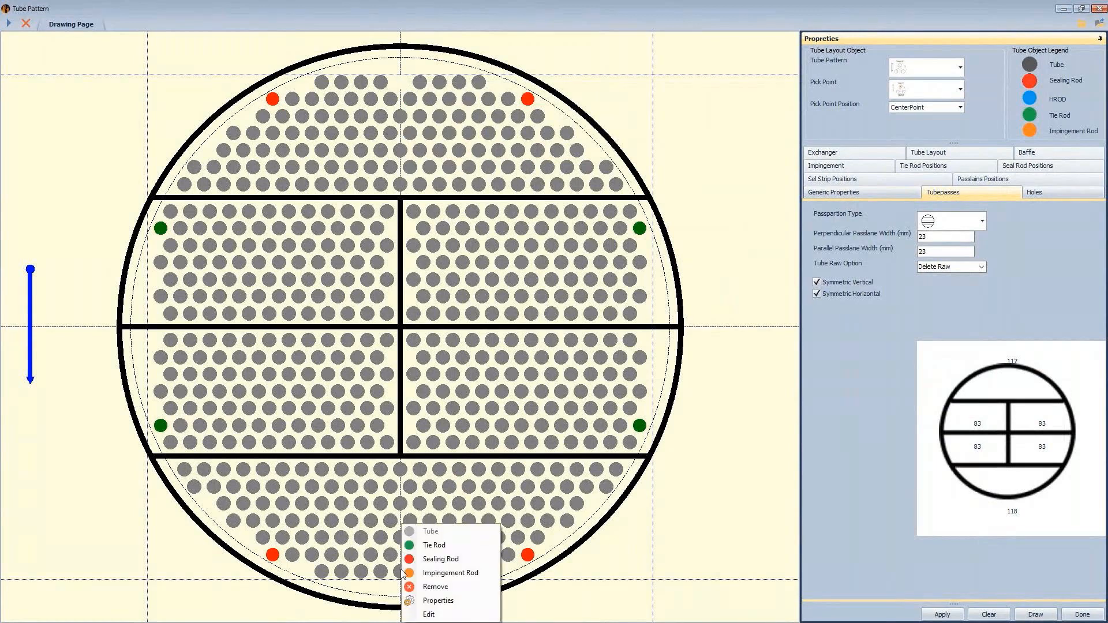
click(438, 587)
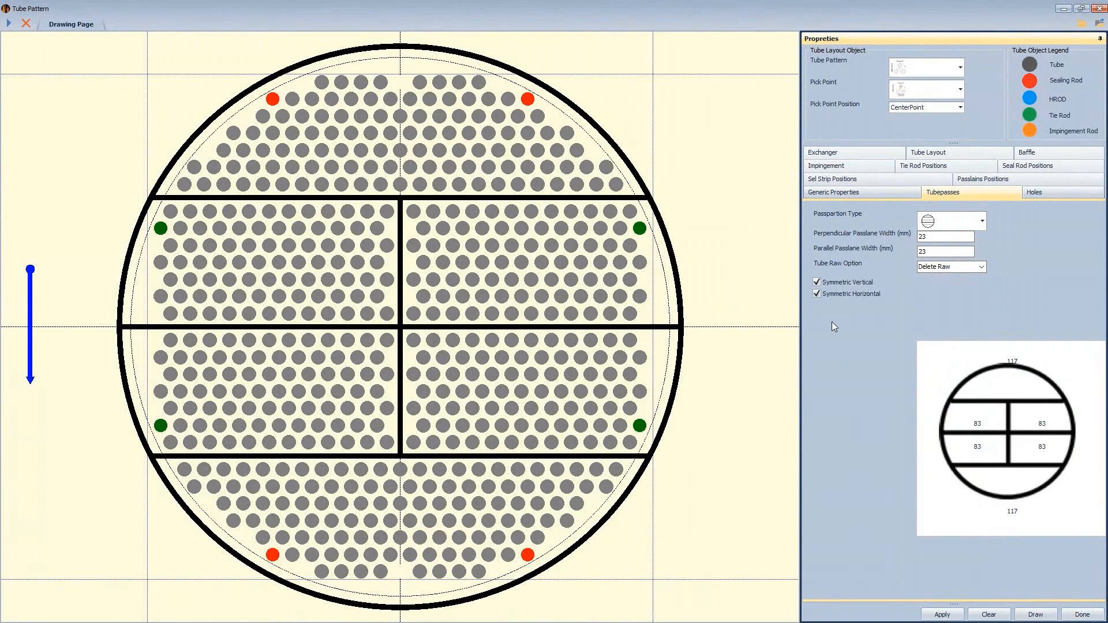
Step: Set the top, bottom, left and right nozzle clearances to 100 each and redraw the tube layout
click(837, 179)
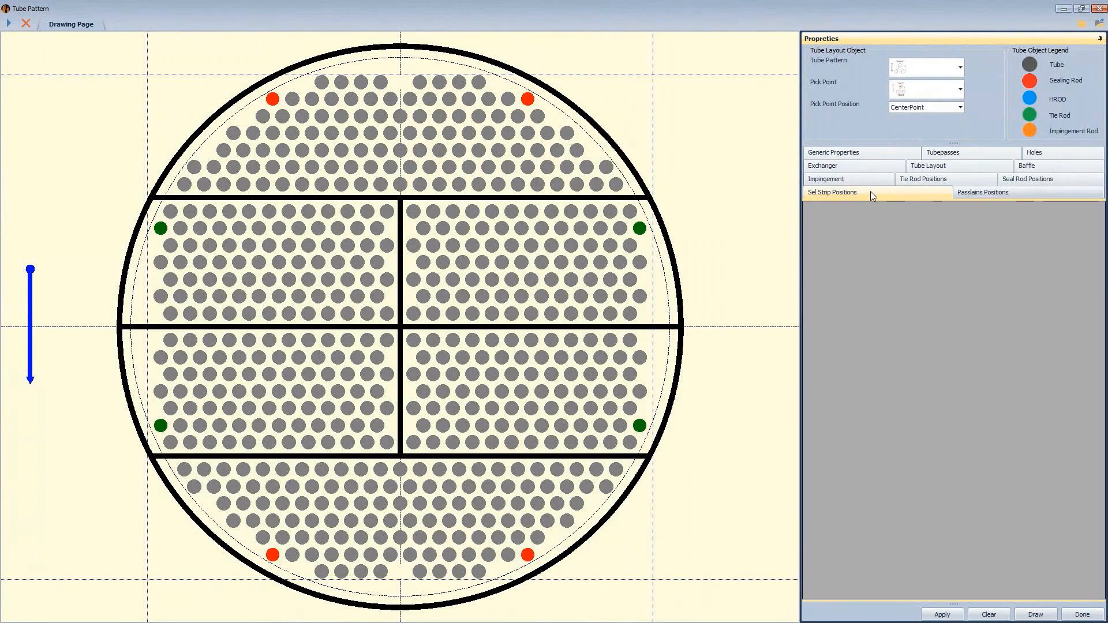
click(861, 153)
double_click(934, 375)
text(100)
key(Tab)
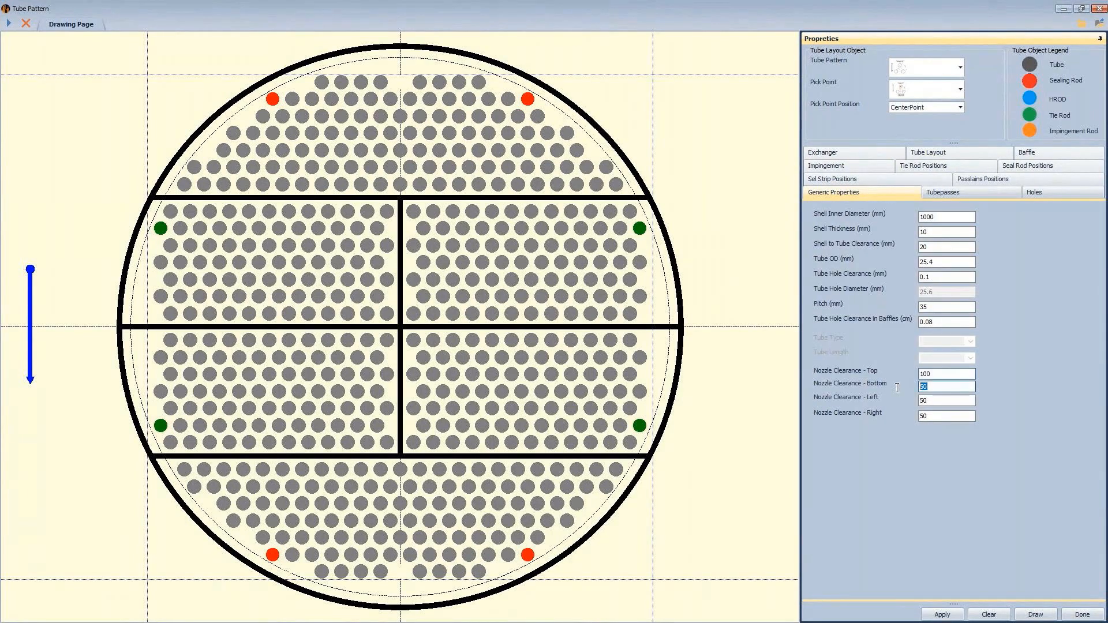
text(100)
key(Tab)
text(100)
key(Tab)
text(1)
click(1035, 613)
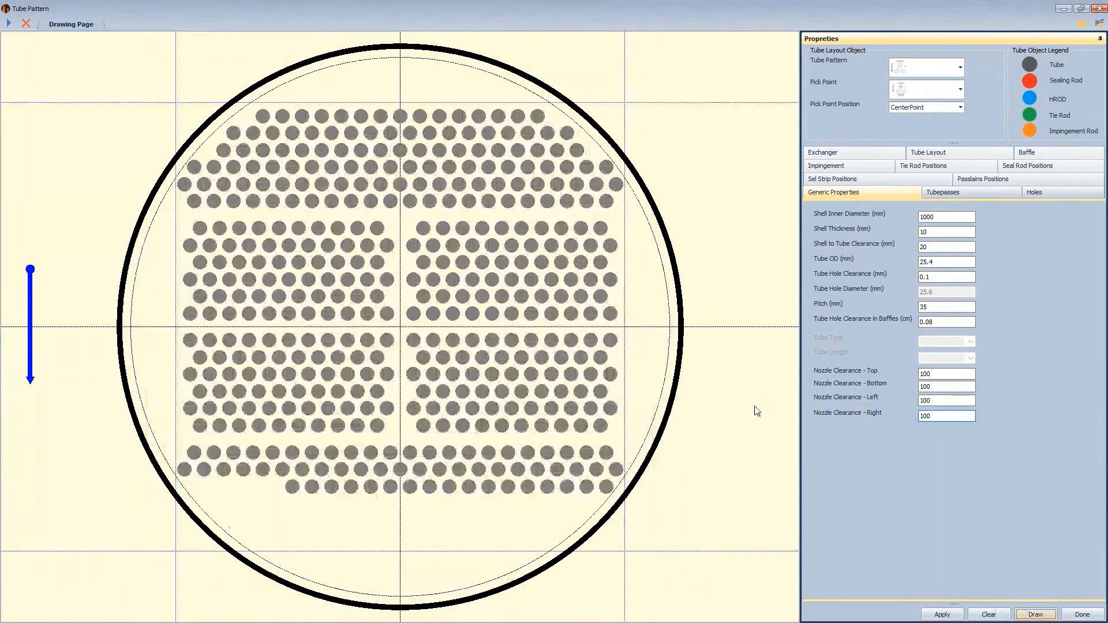
Step: Import a new tie rod at the junction of the upper horizontal and vertical pass partitions
right_click(401, 80)
mouse_move(465, 88)
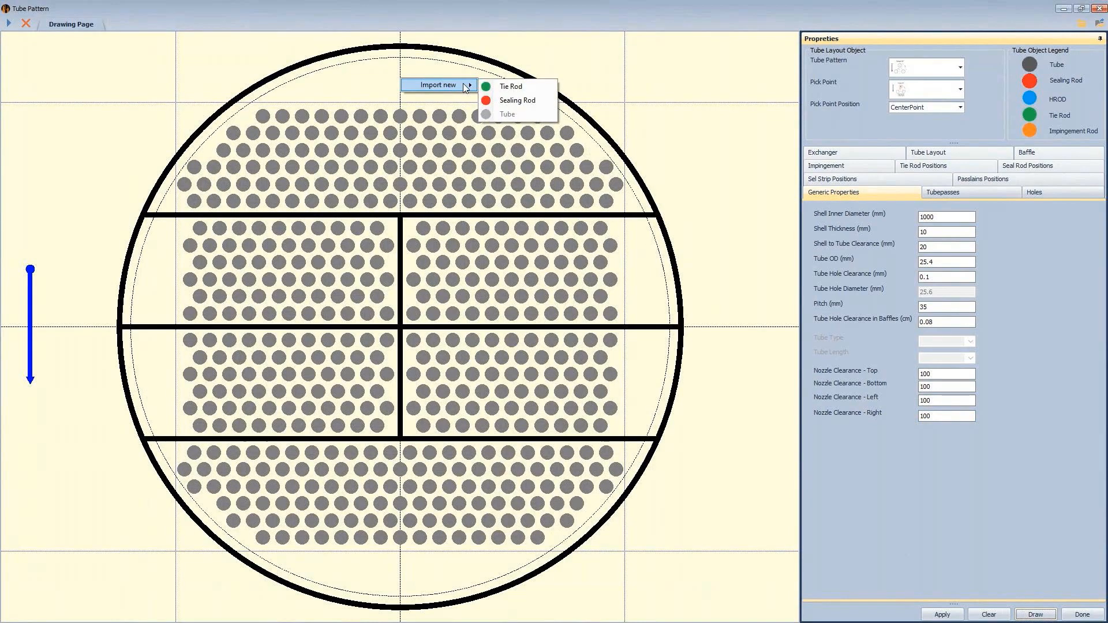
click(507, 87)
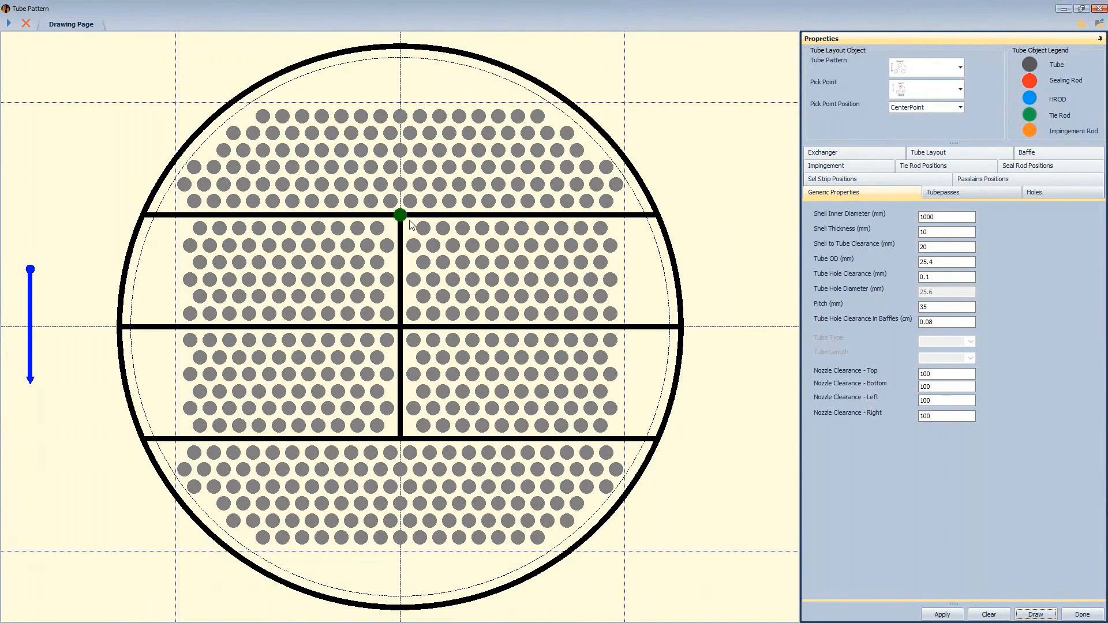
Step: Import another tie rod above the top tube row at X 0 mm and Y 440 mm
right_click(444, 83)
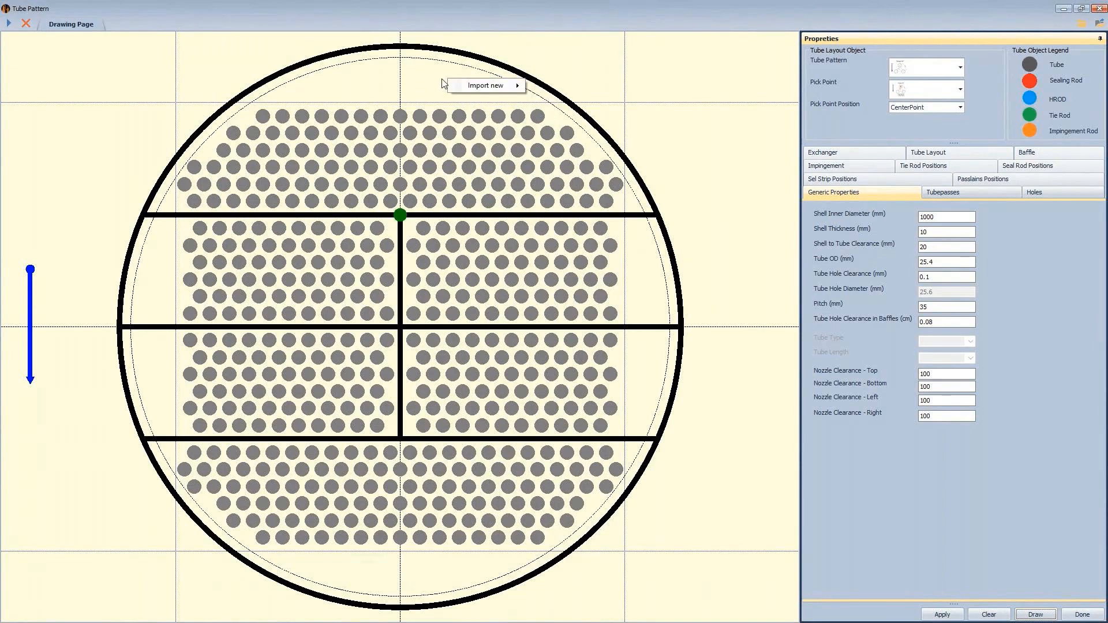
mouse_move(496, 86)
click(548, 113)
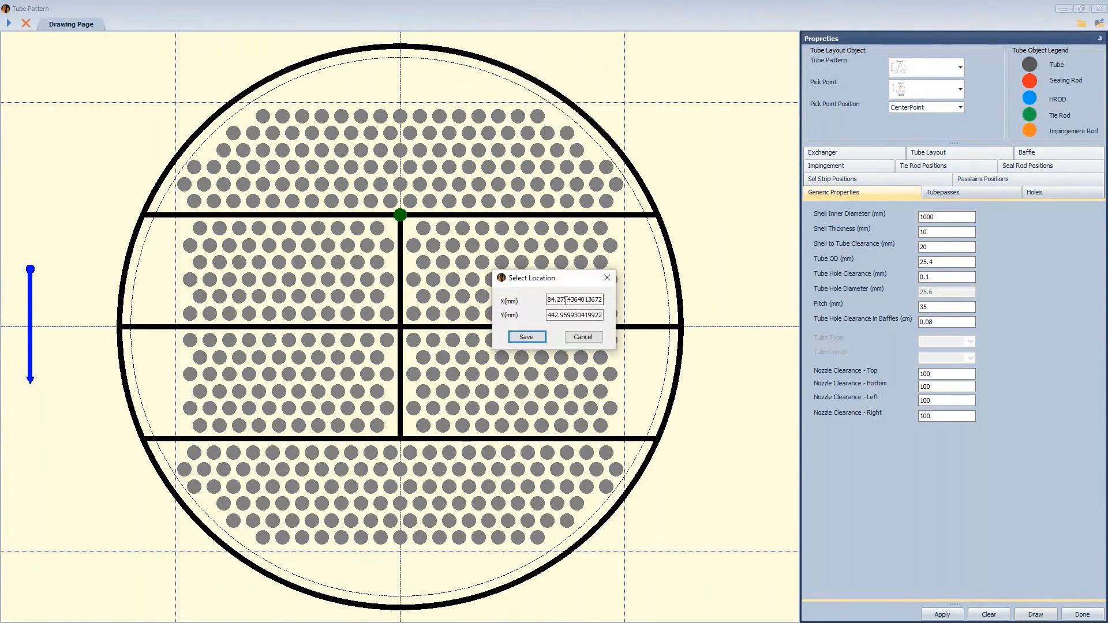
drag(558, 282, 686, 78)
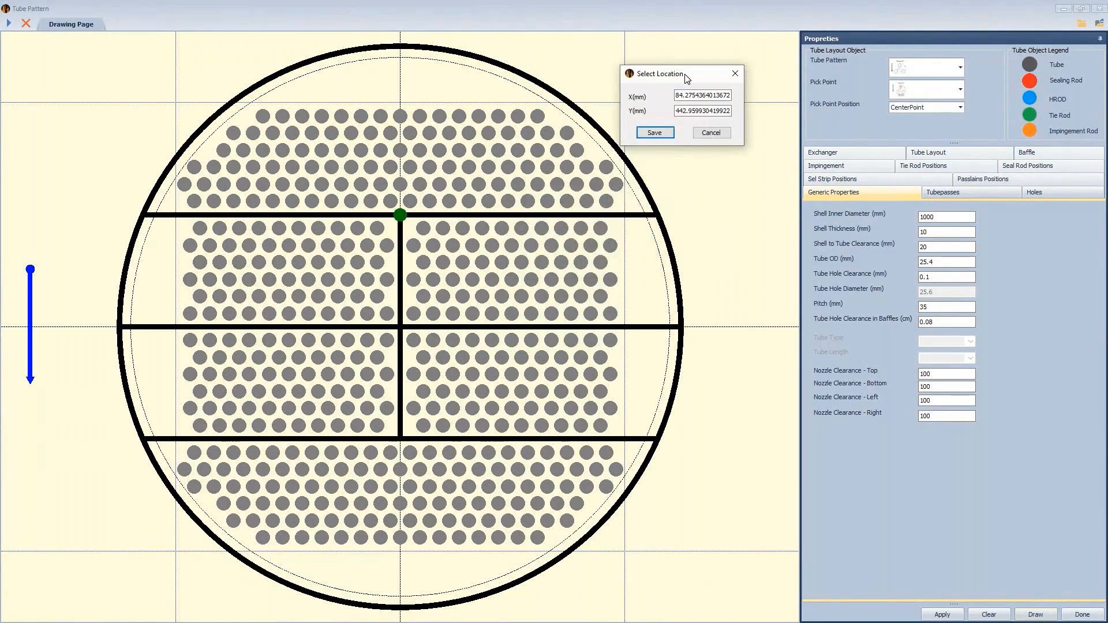
double_click(692, 95)
text(0)
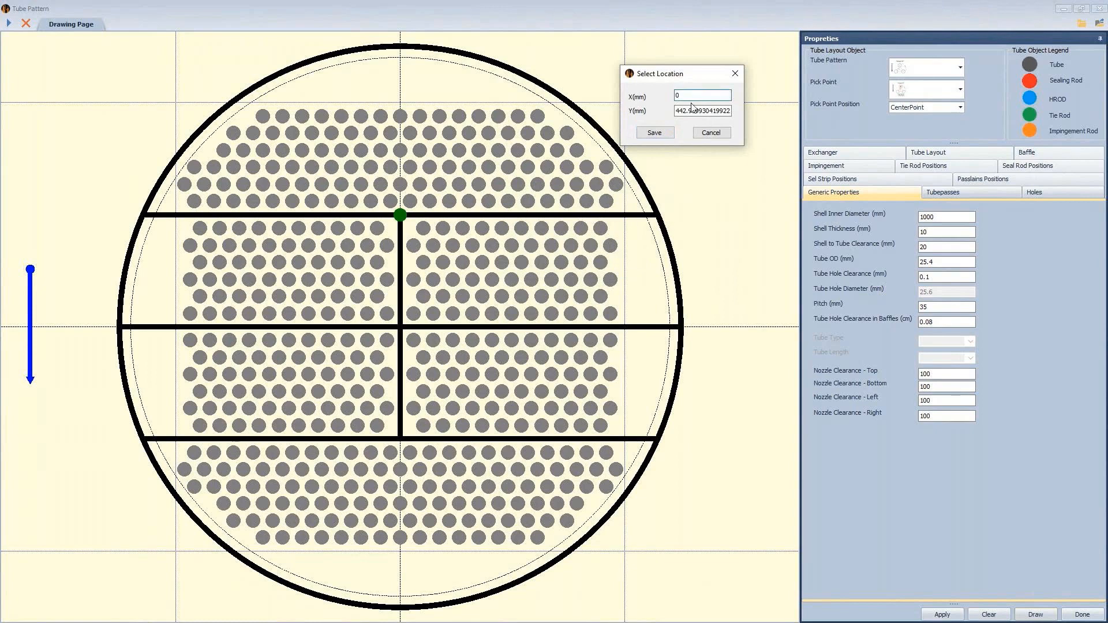
double_click(692, 111)
text(440)
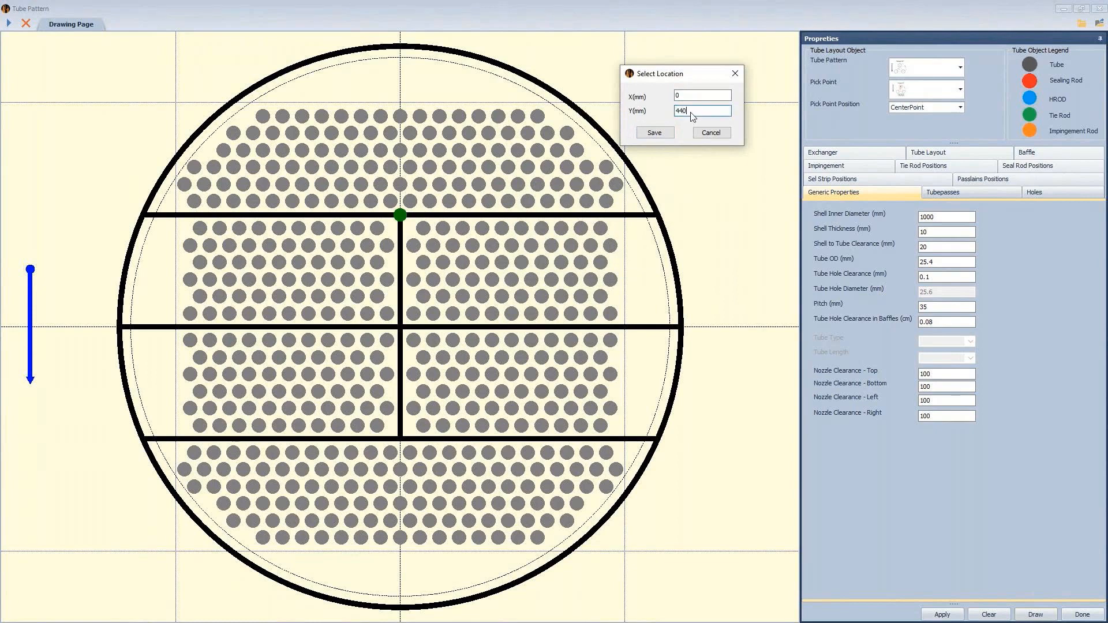
click(667, 135)
Step: Change the uppermost tie rod's Y location to 420 mm and close the tube pattern window
right_click(402, 81)
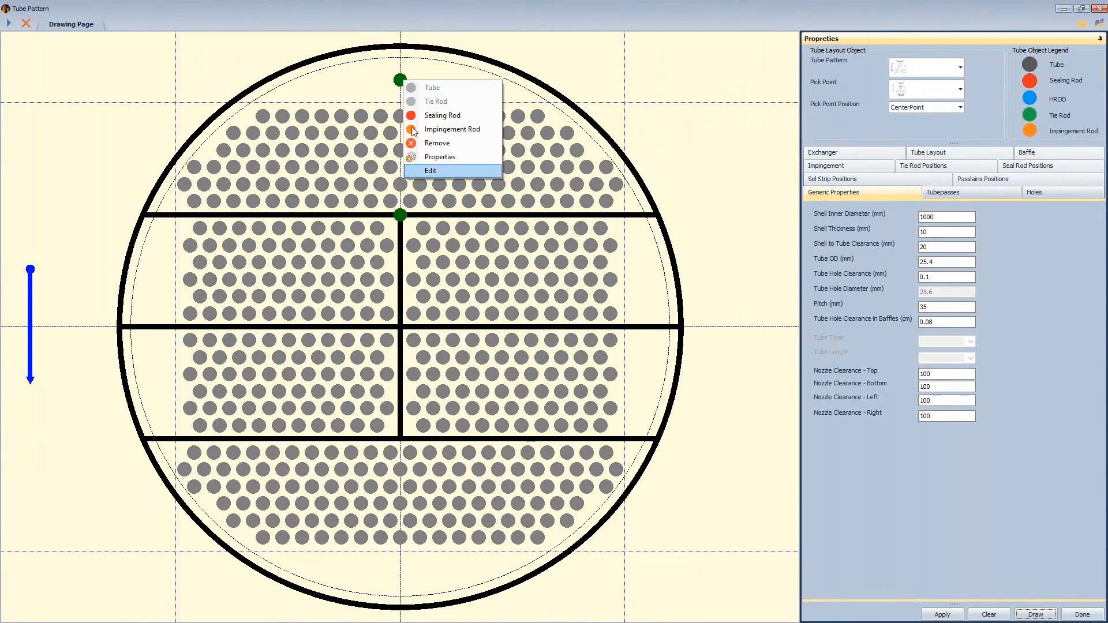
click(430, 170)
click(554, 316)
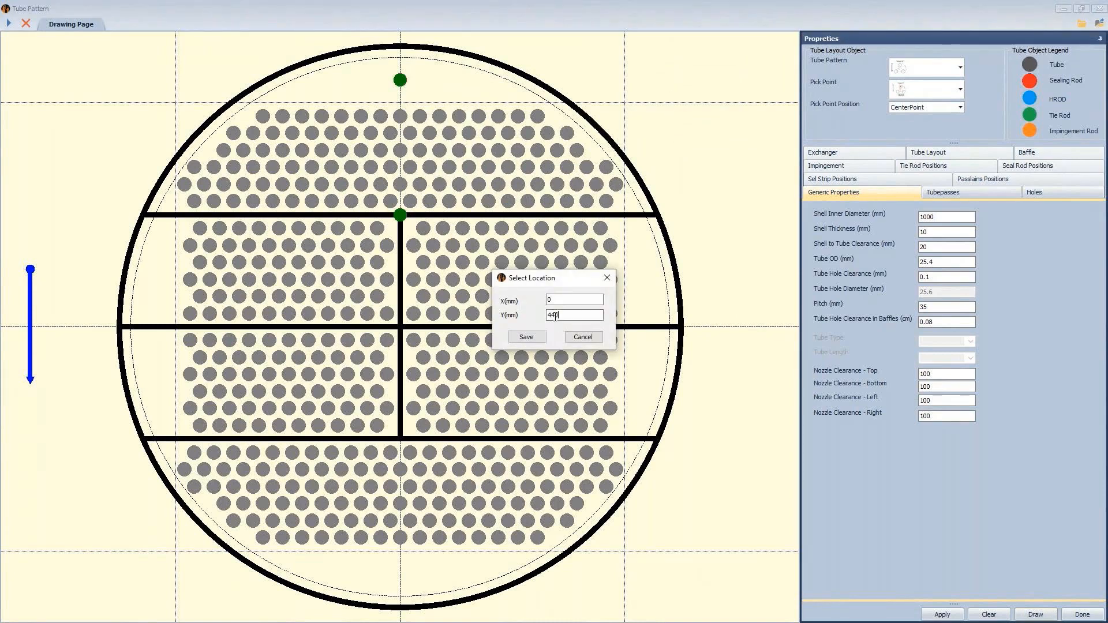
key(BackSpace)
text(2)
click(527, 337)
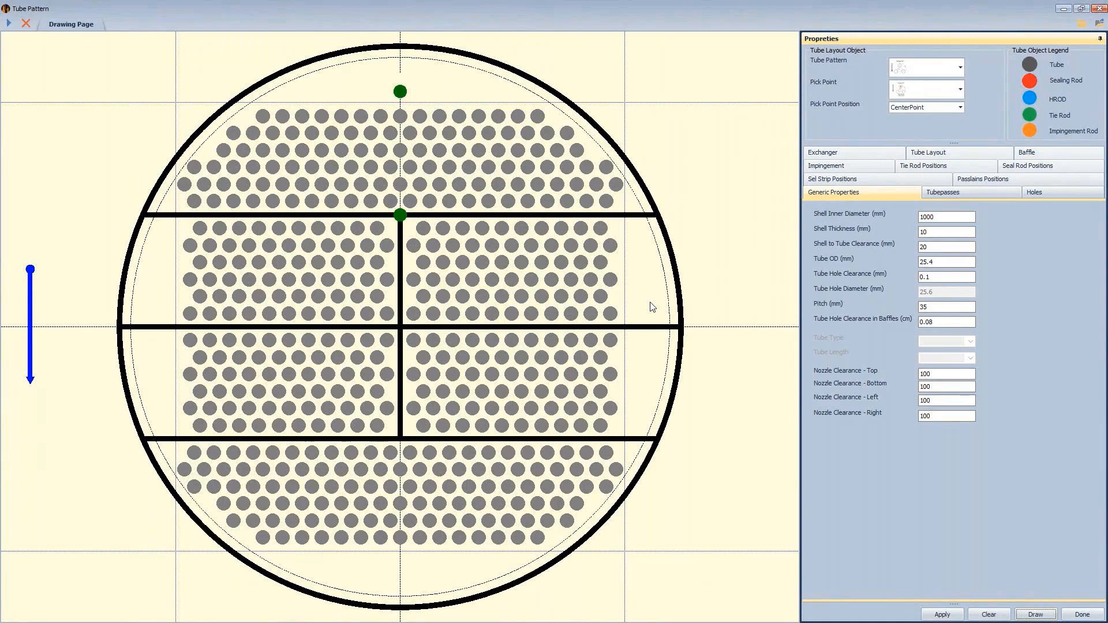
click(1095, 8)
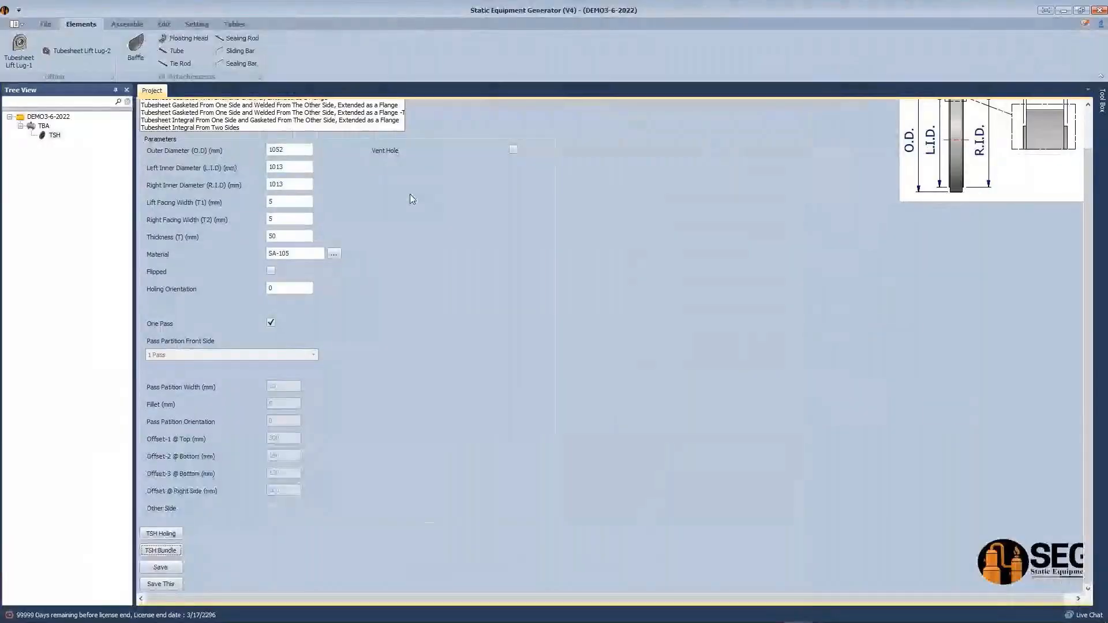
Step: Open the bill of materials, review the tubesheet's description, material, weight and remarks fields, and close it
click(46, 24)
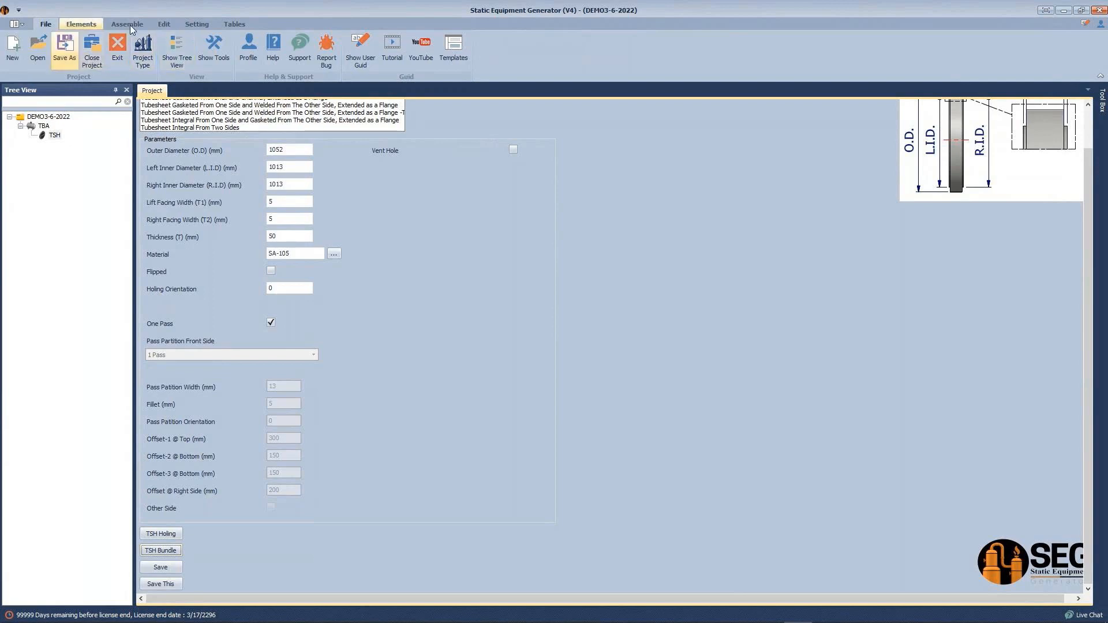
click(236, 24)
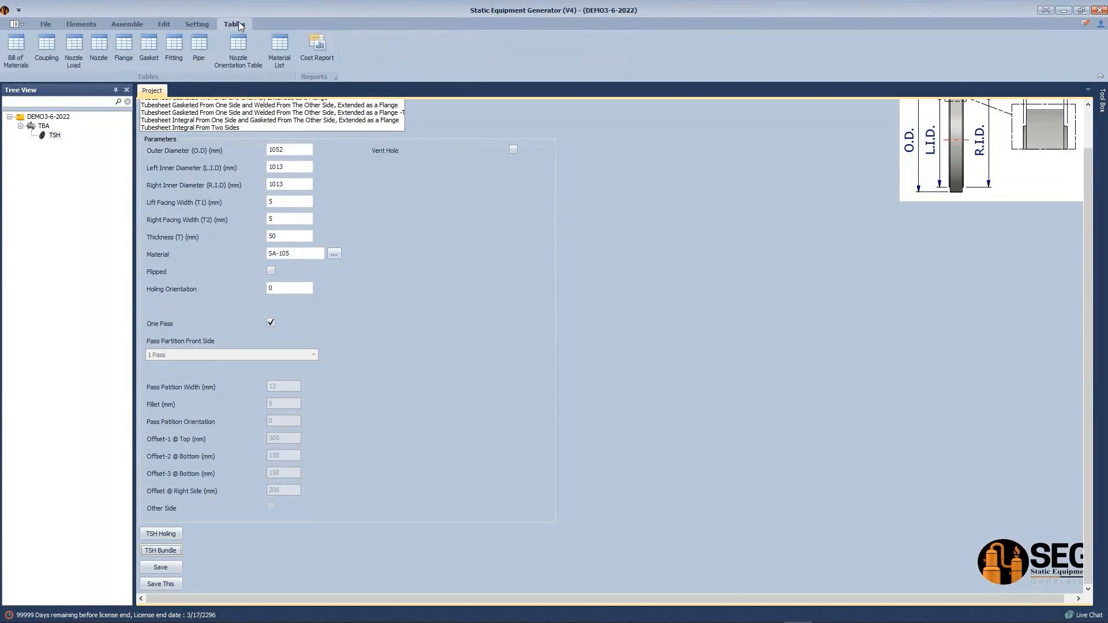
click(17, 46)
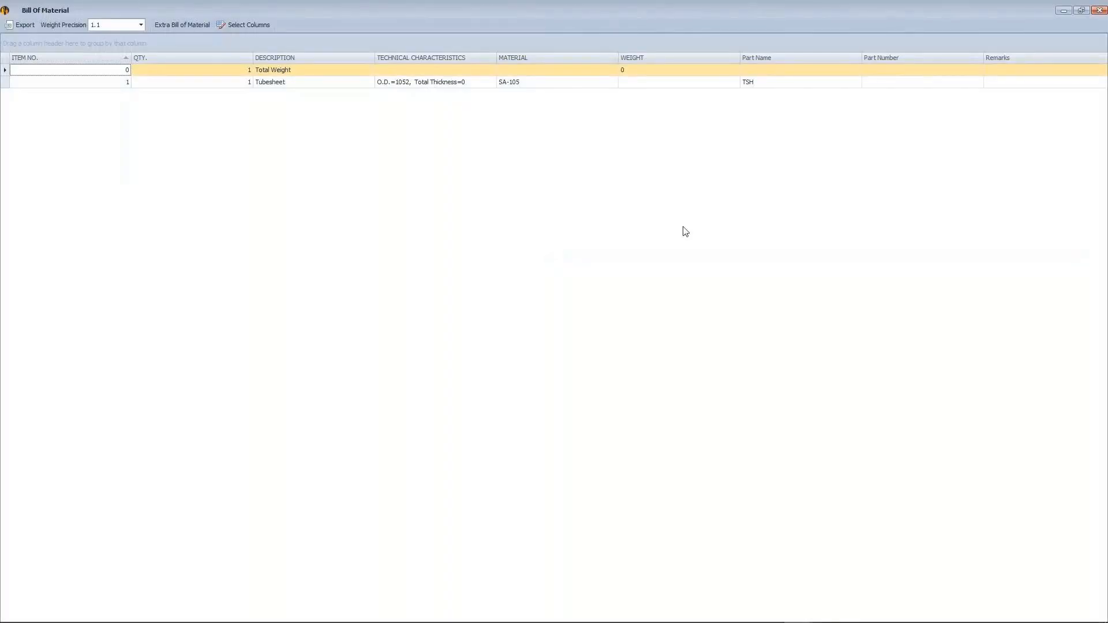
click(1004, 81)
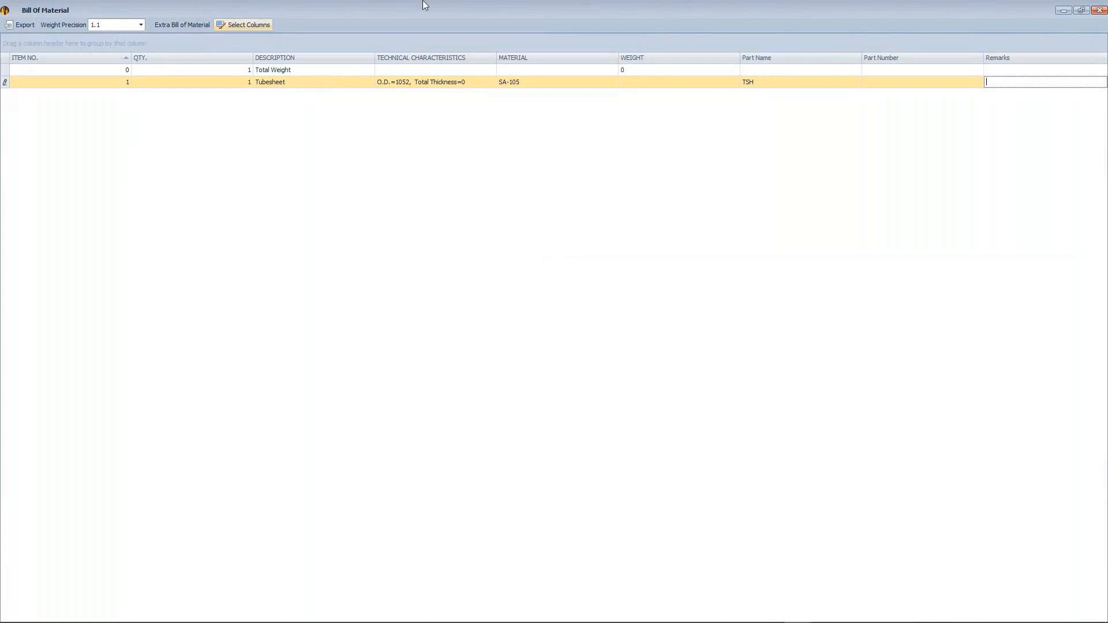
click(1099, 10)
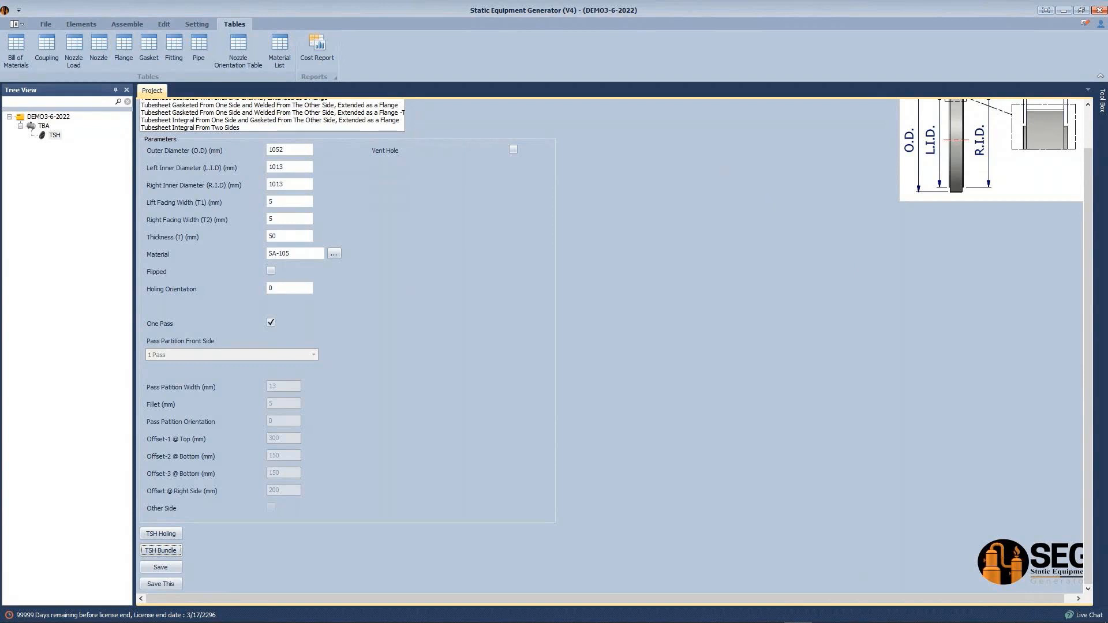
Step: Switch to Chrome and search Google for the Autodesk Inventor requirements
click(572, 612)
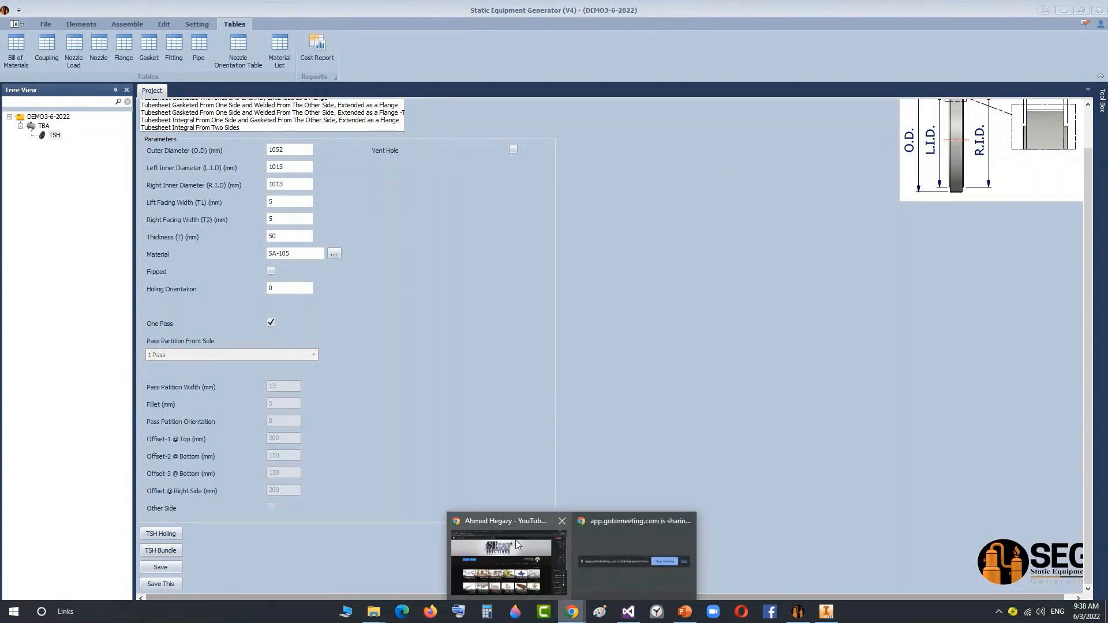
click(507, 563)
click(546, 9)
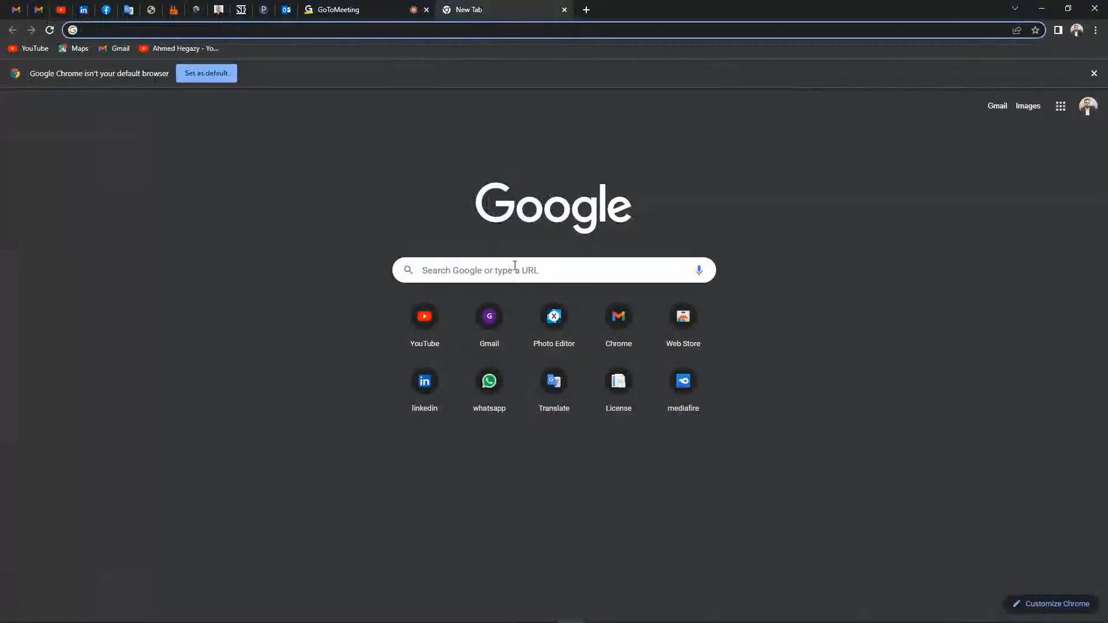
click(517, 271)
text(A)
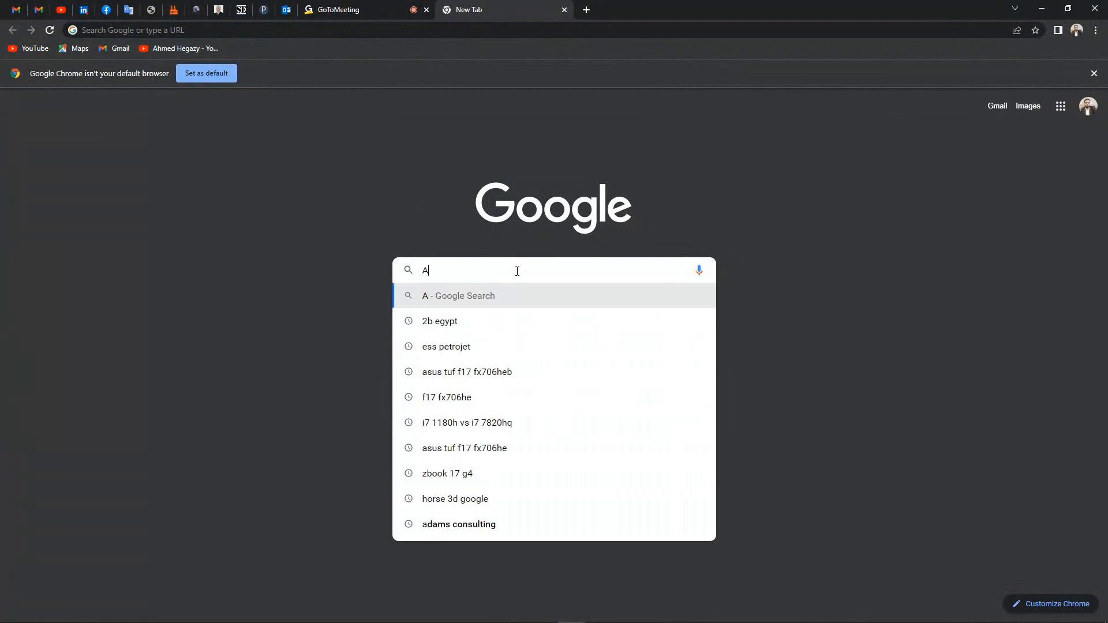
text(utodesk )
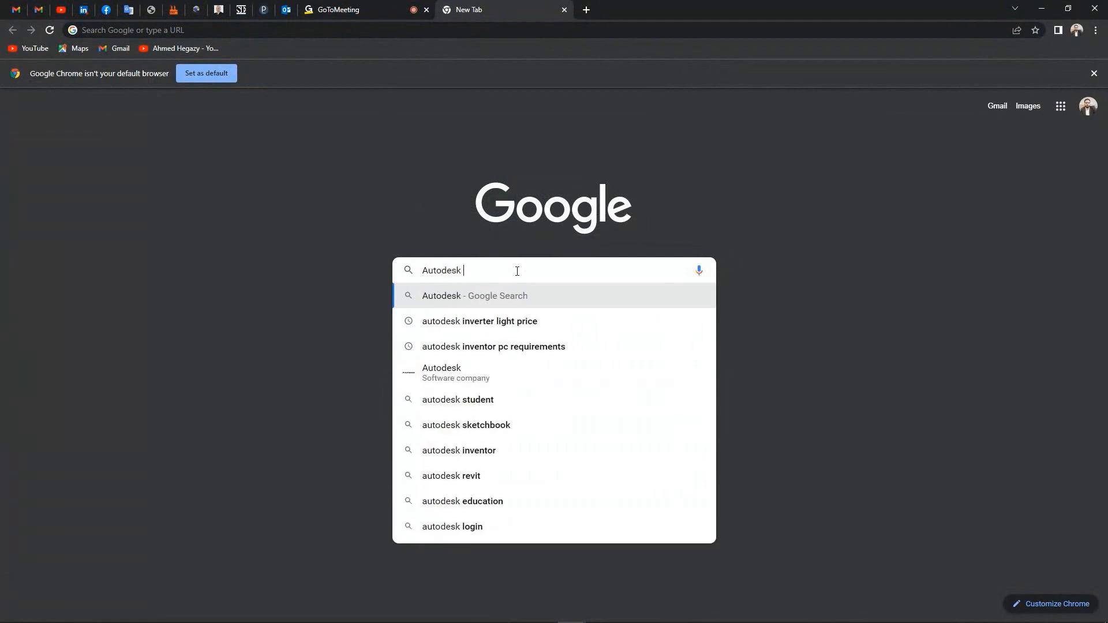
text(Inventor)
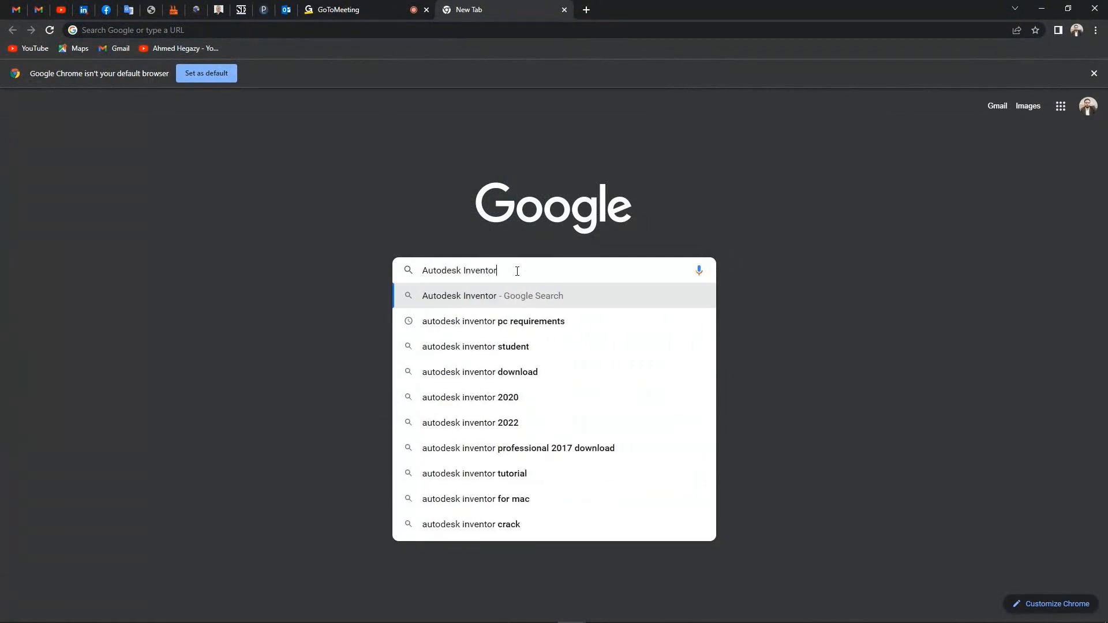
text( requirmens)
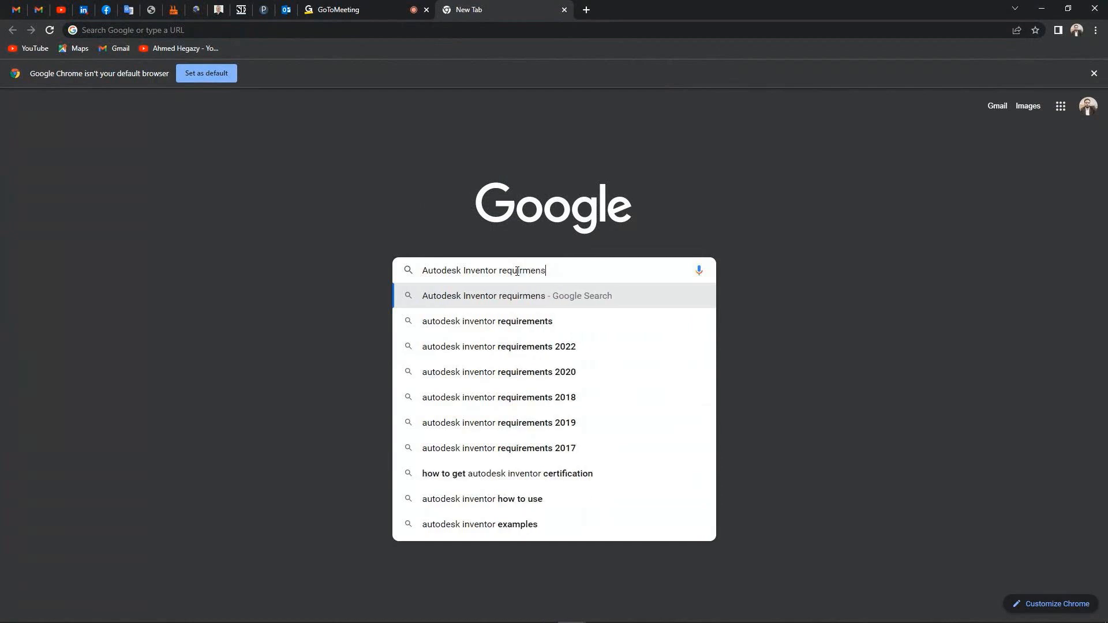
key(Return)
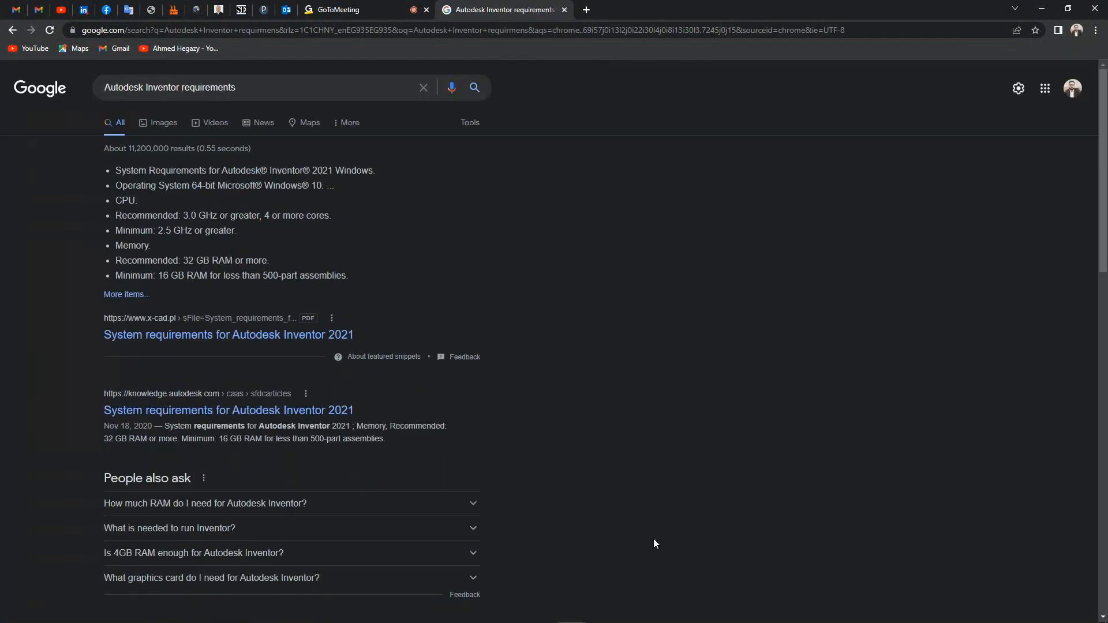
Step: Review the system requirements document for Autodesk Inventor 2021, close it, and return to Static Equipment Generator
click(364, 337)
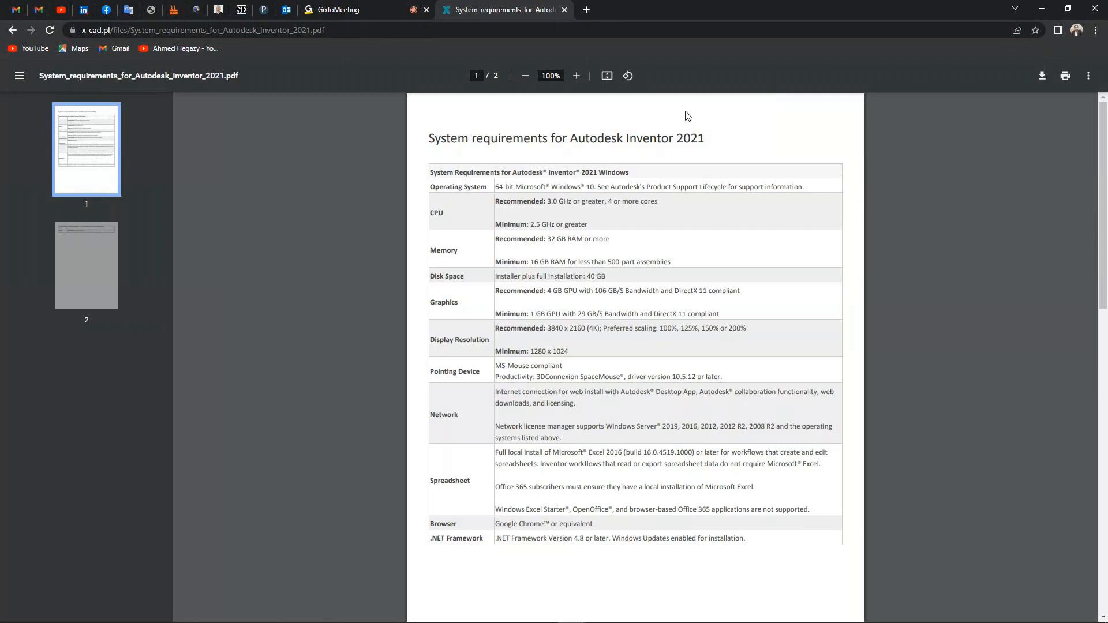
click(564, 10)
click(1040, 10)
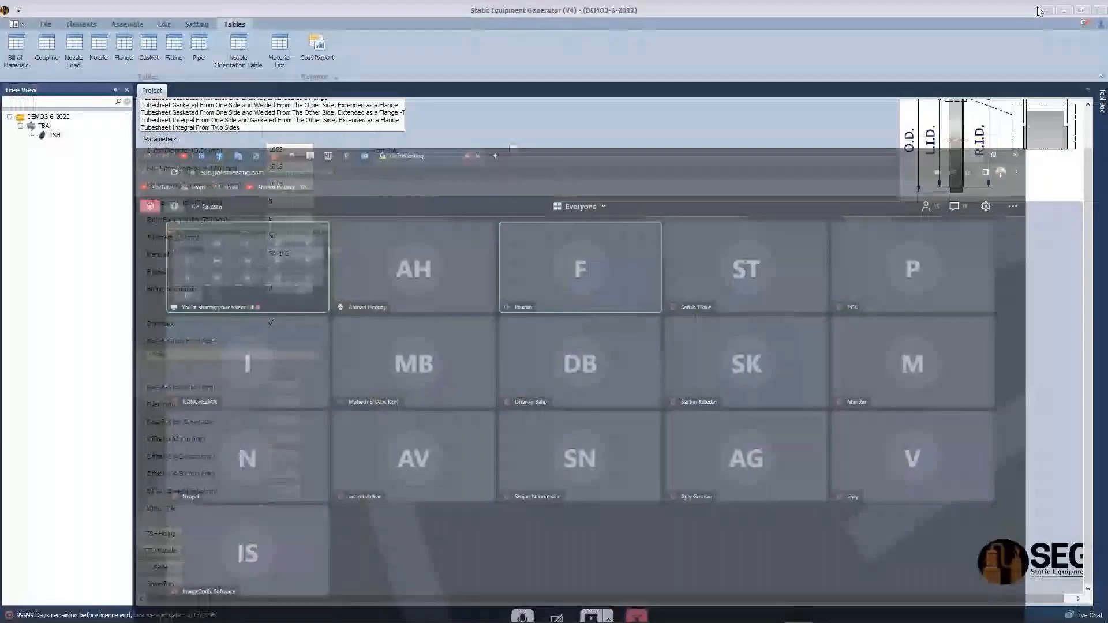
Step: Switch to the GoToMeeting window in Chrome to view the meeting participants
mouse_move(571, 616)
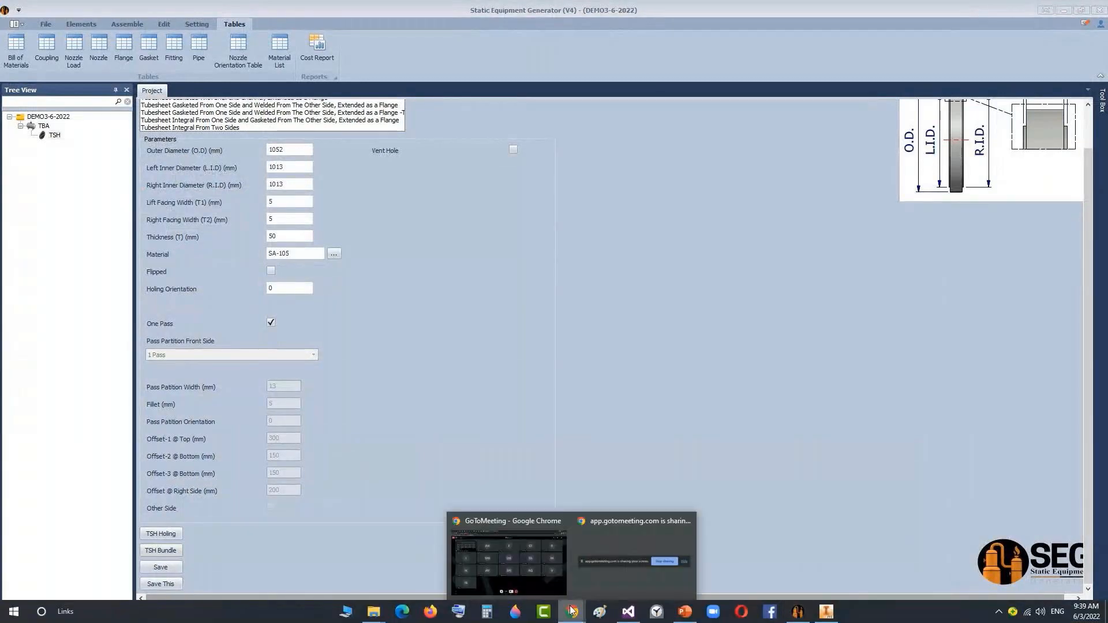
click(545, 554)
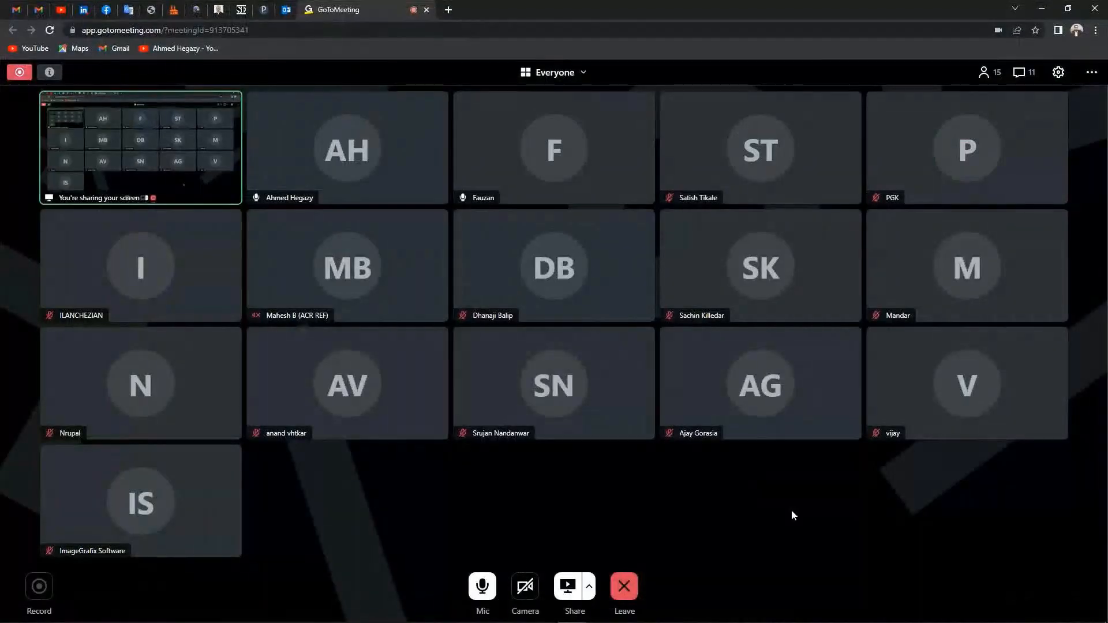